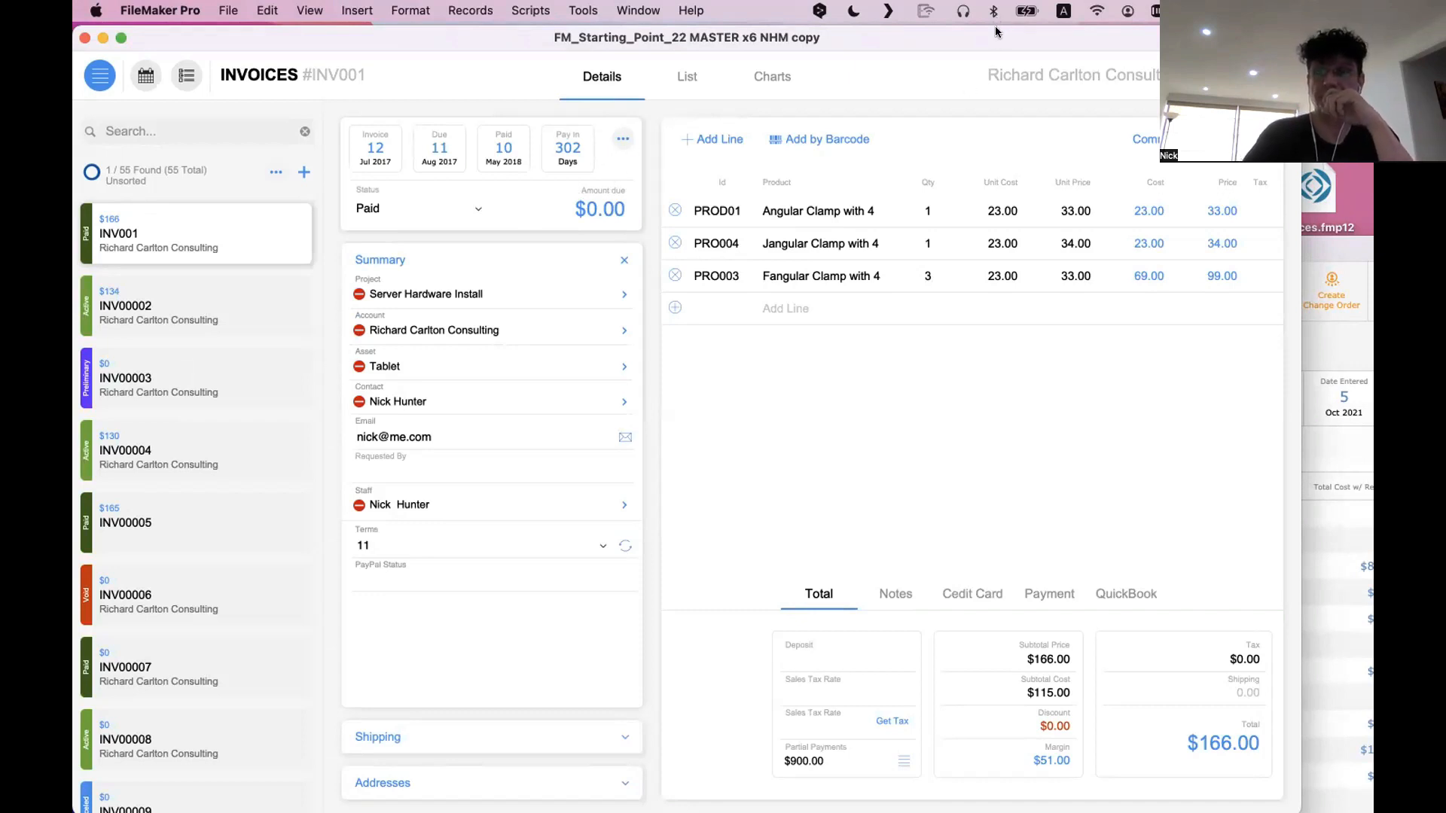
Examine the estimate line items in the Projects Copy 10-11 window and move that window aside to return to the invoice
click(1319, 533)
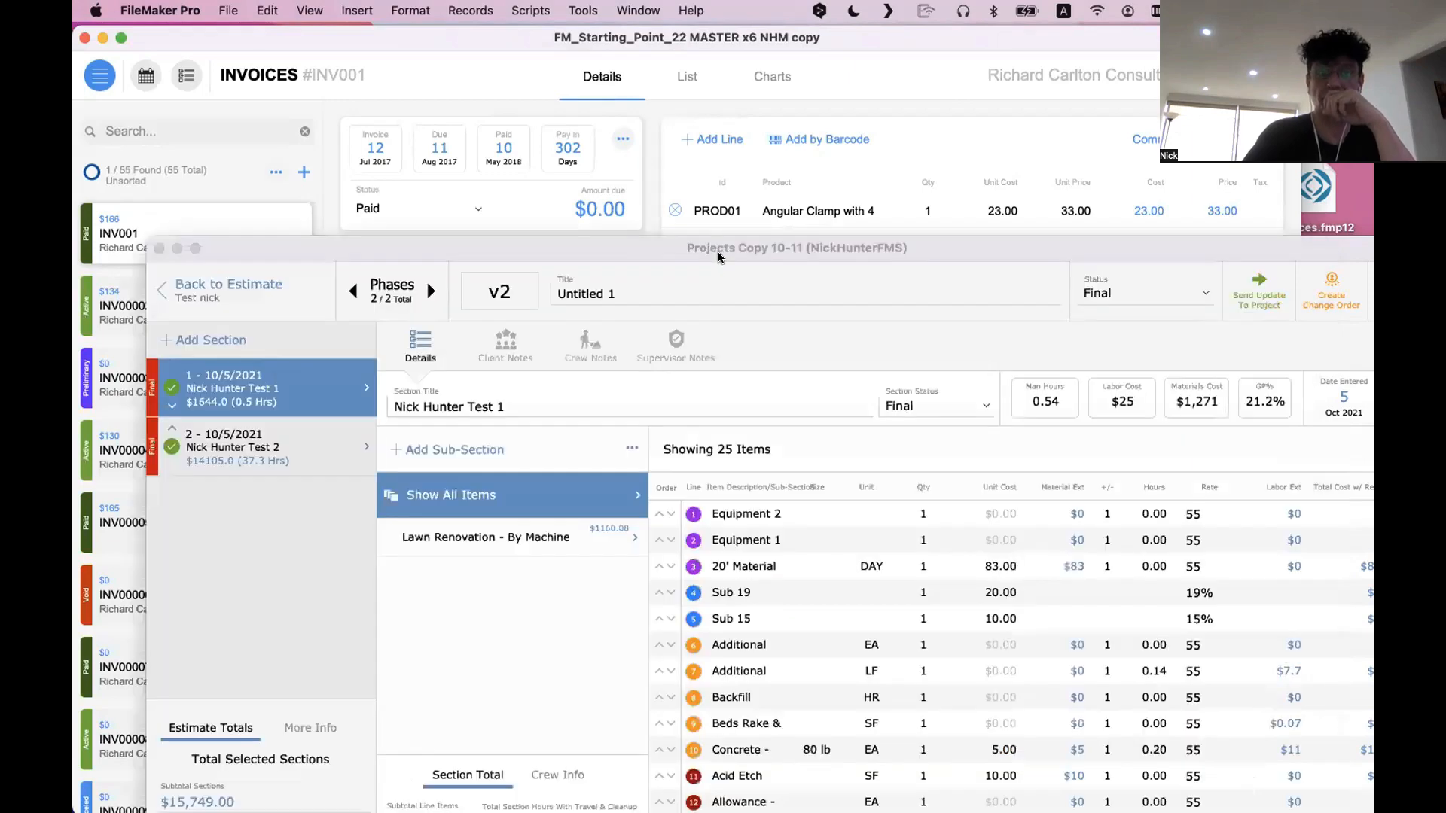
drag(720, 256, 653, 15)
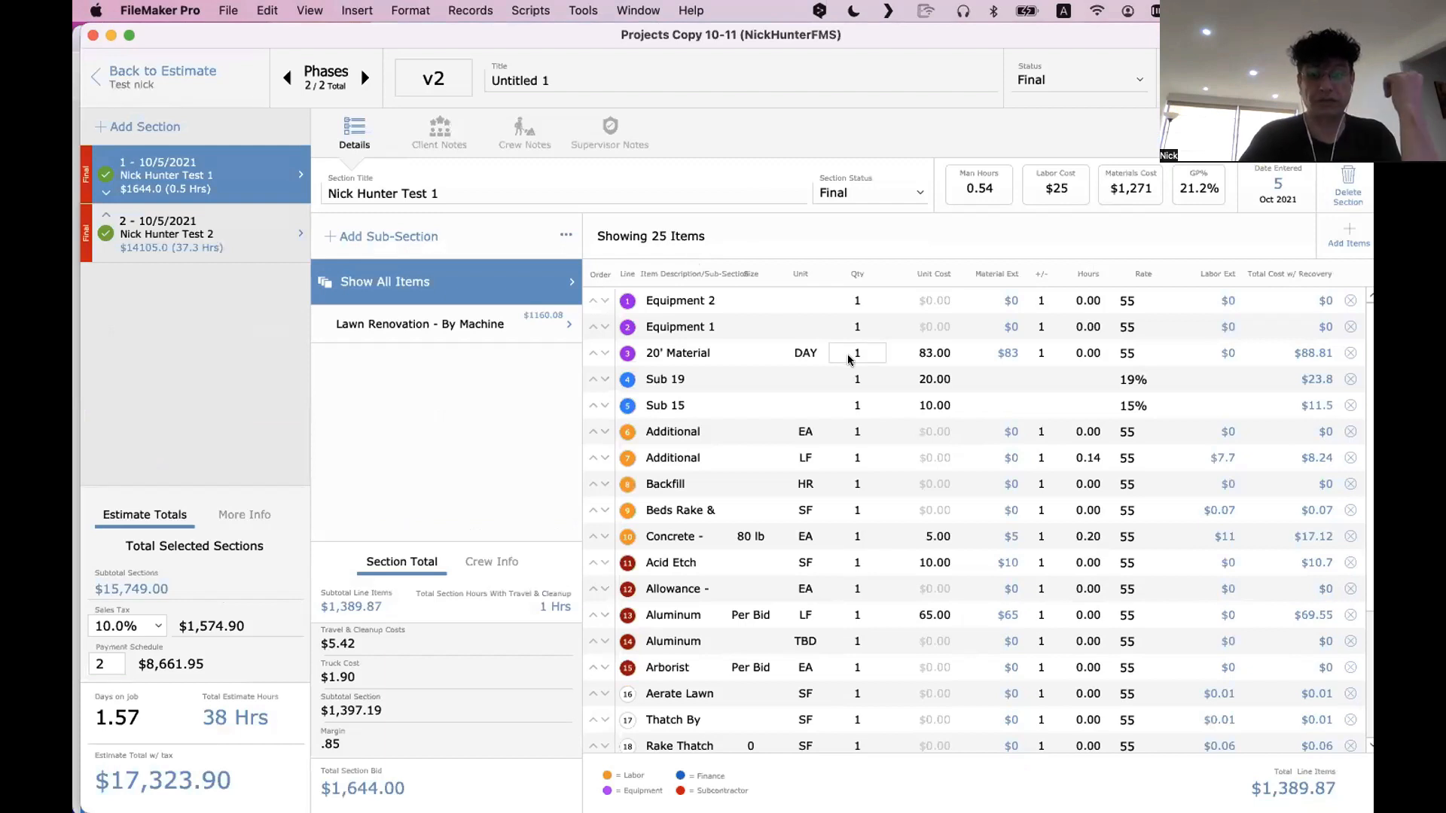
scroll(968, 512, down, 3)
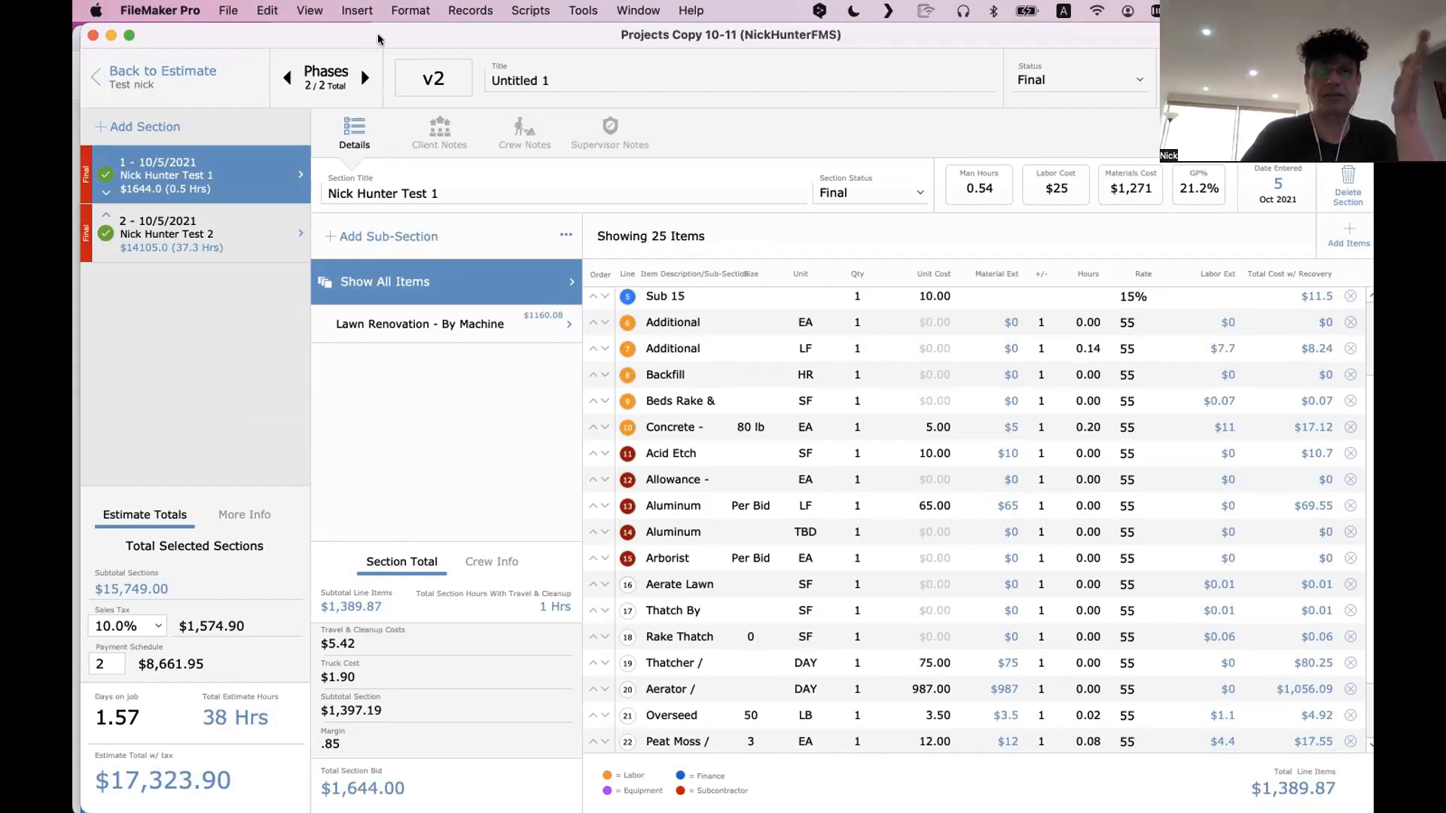
drag(378, 40, 982, 725)
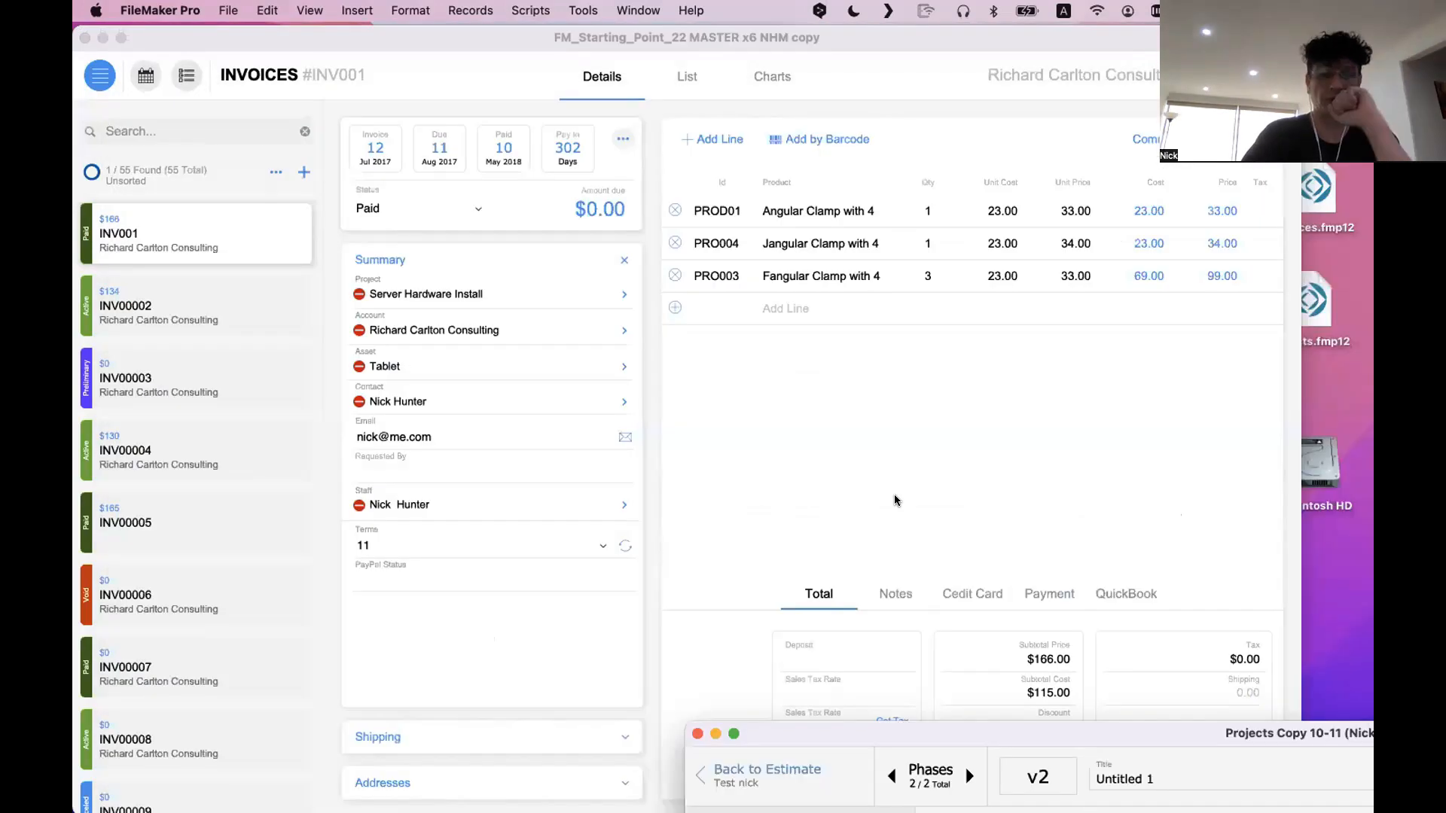
click(894, 496)
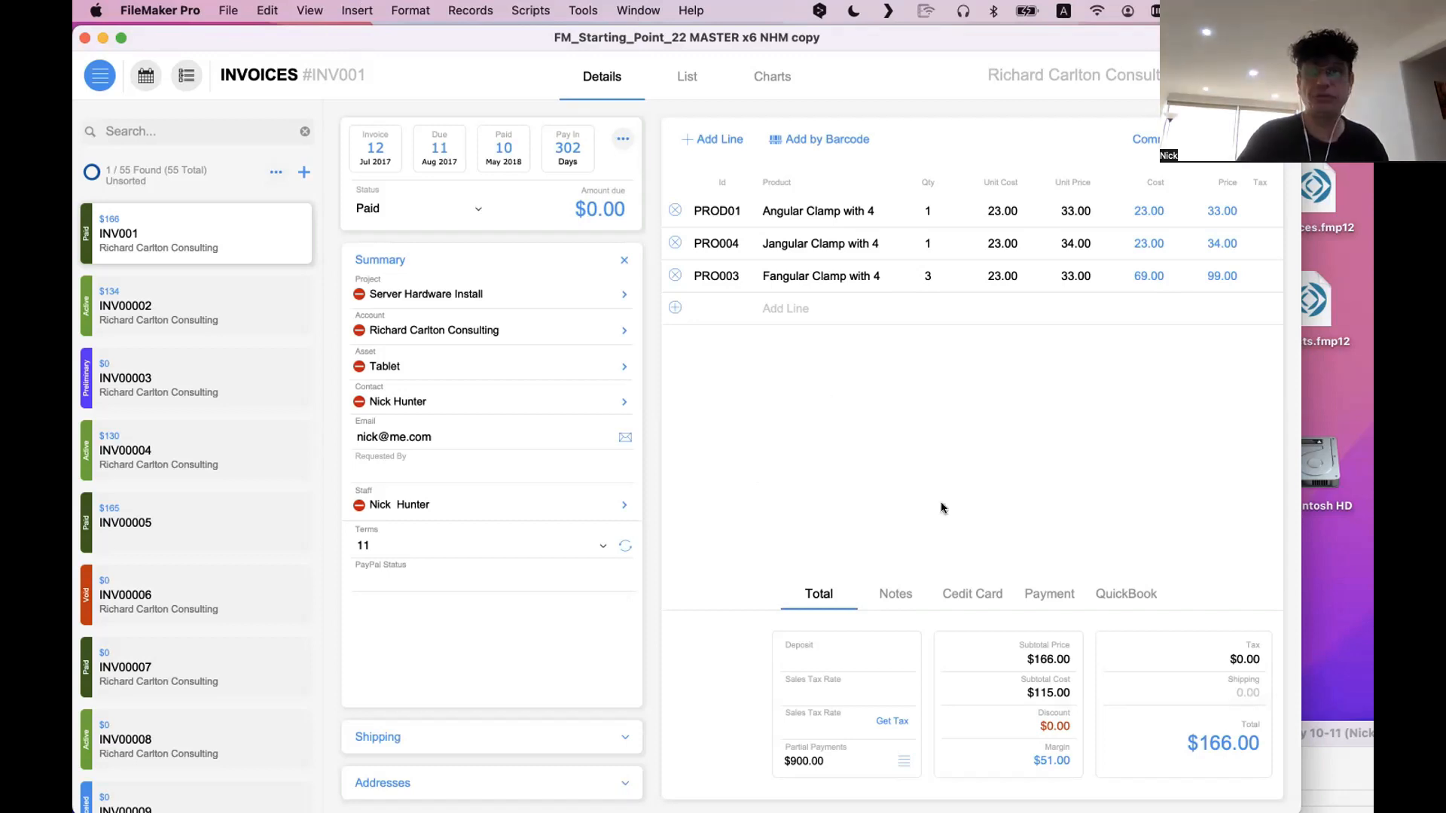
Open a second window of the invoices file and show the L800c_INVOICES_Data_Entry layout in Browse mode
click(637, 10)
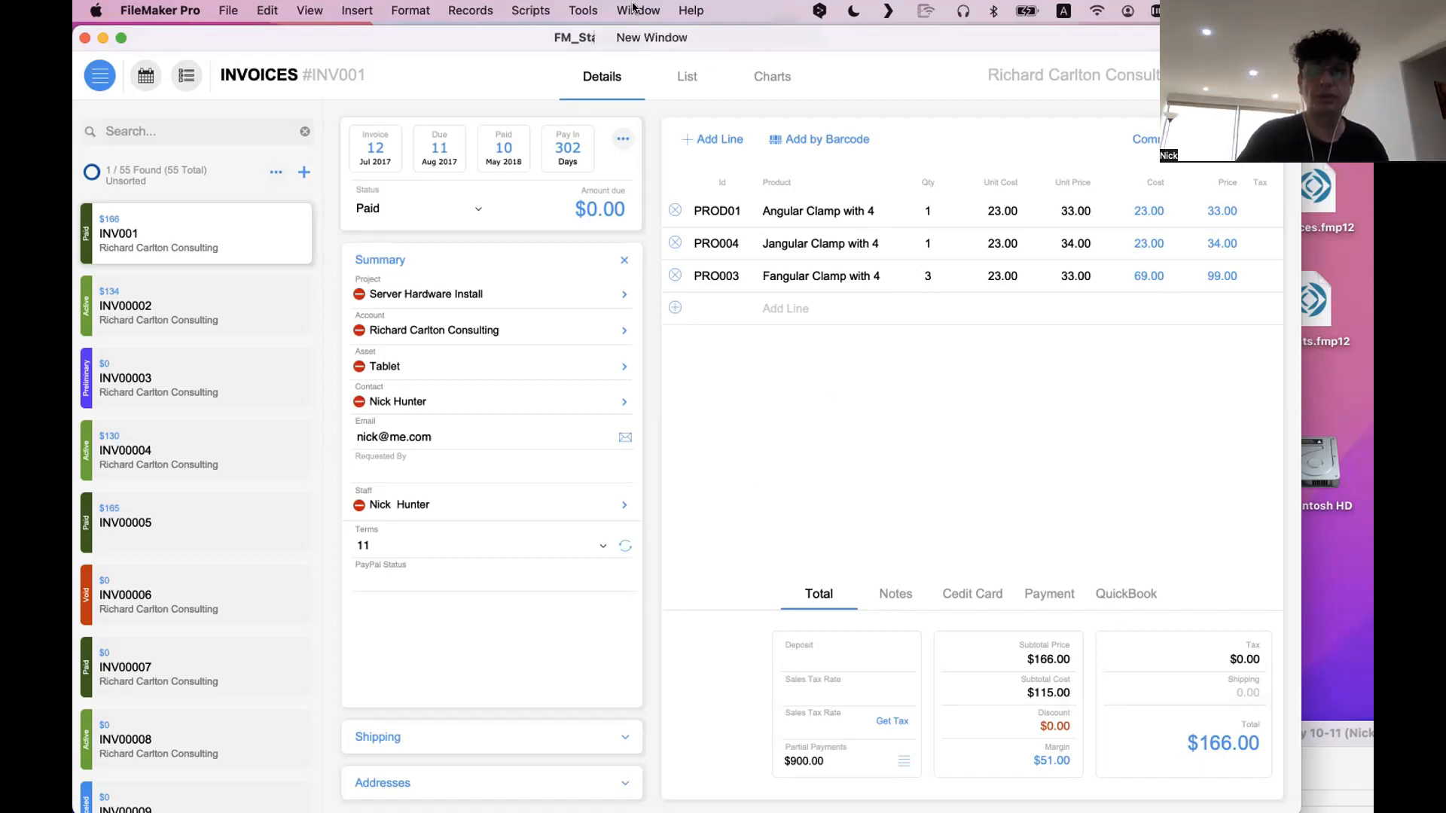
click(640, 36)
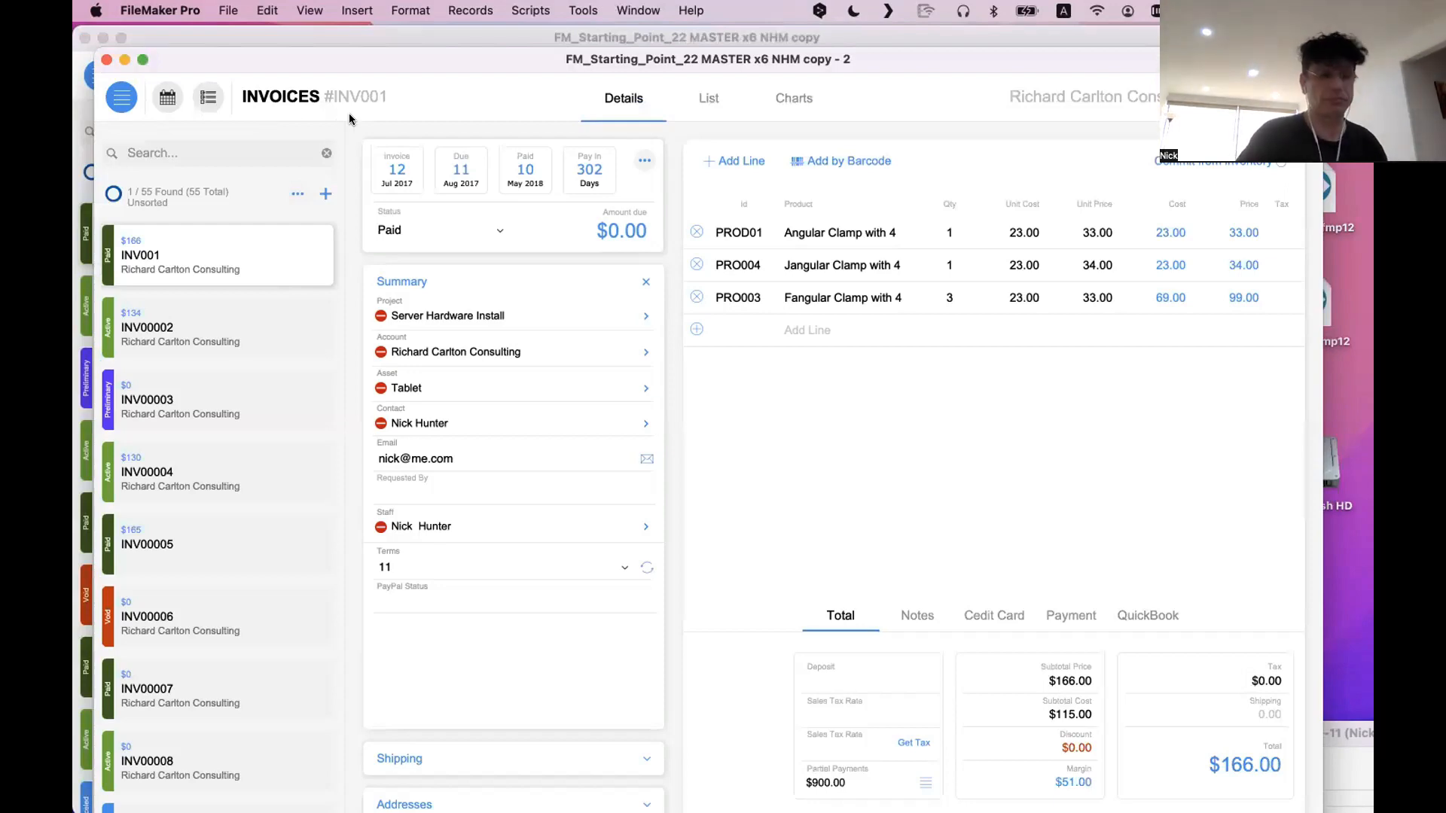
key(super+l)
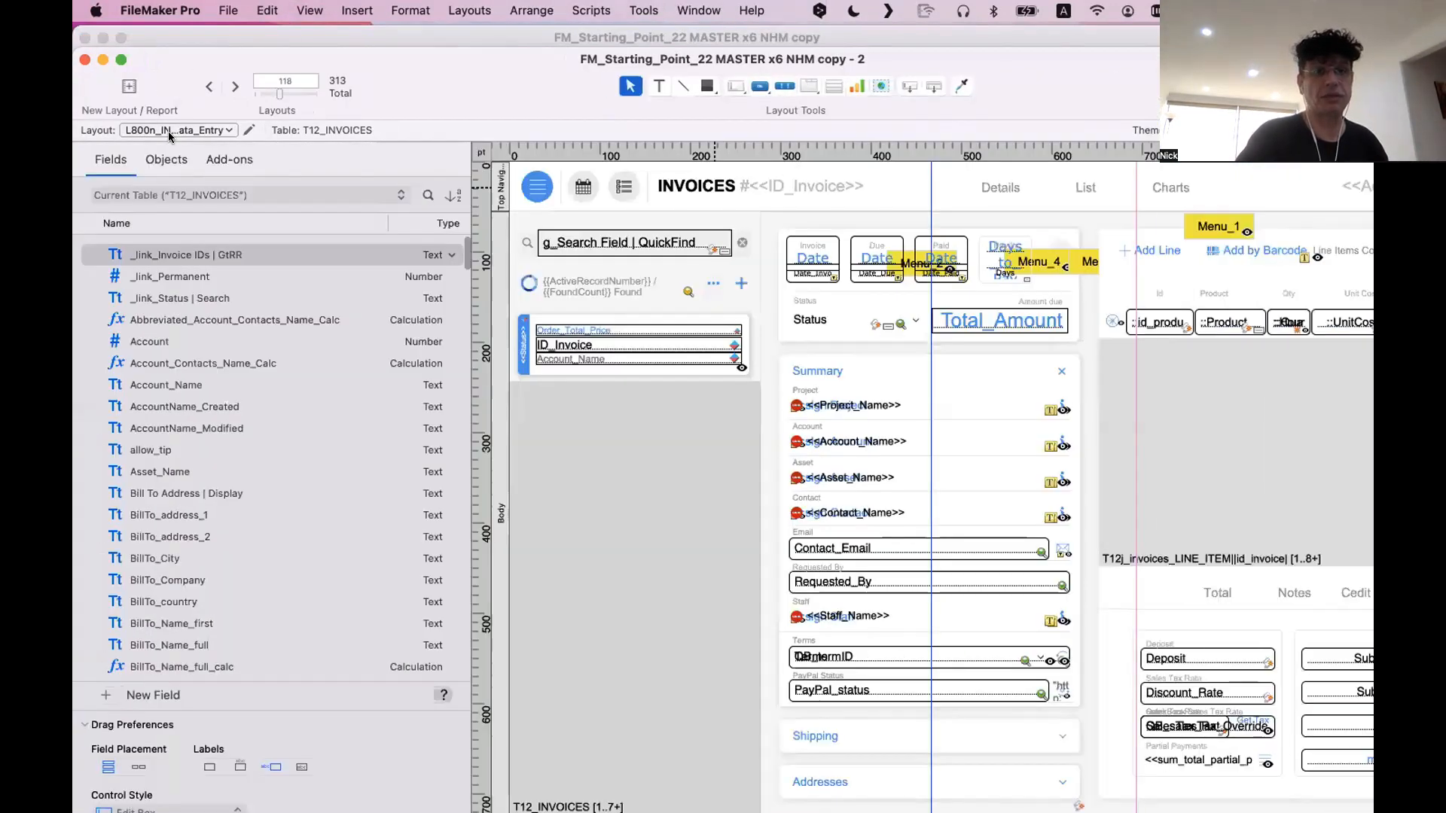
click(169, 131)
mouse_move(169, 160)
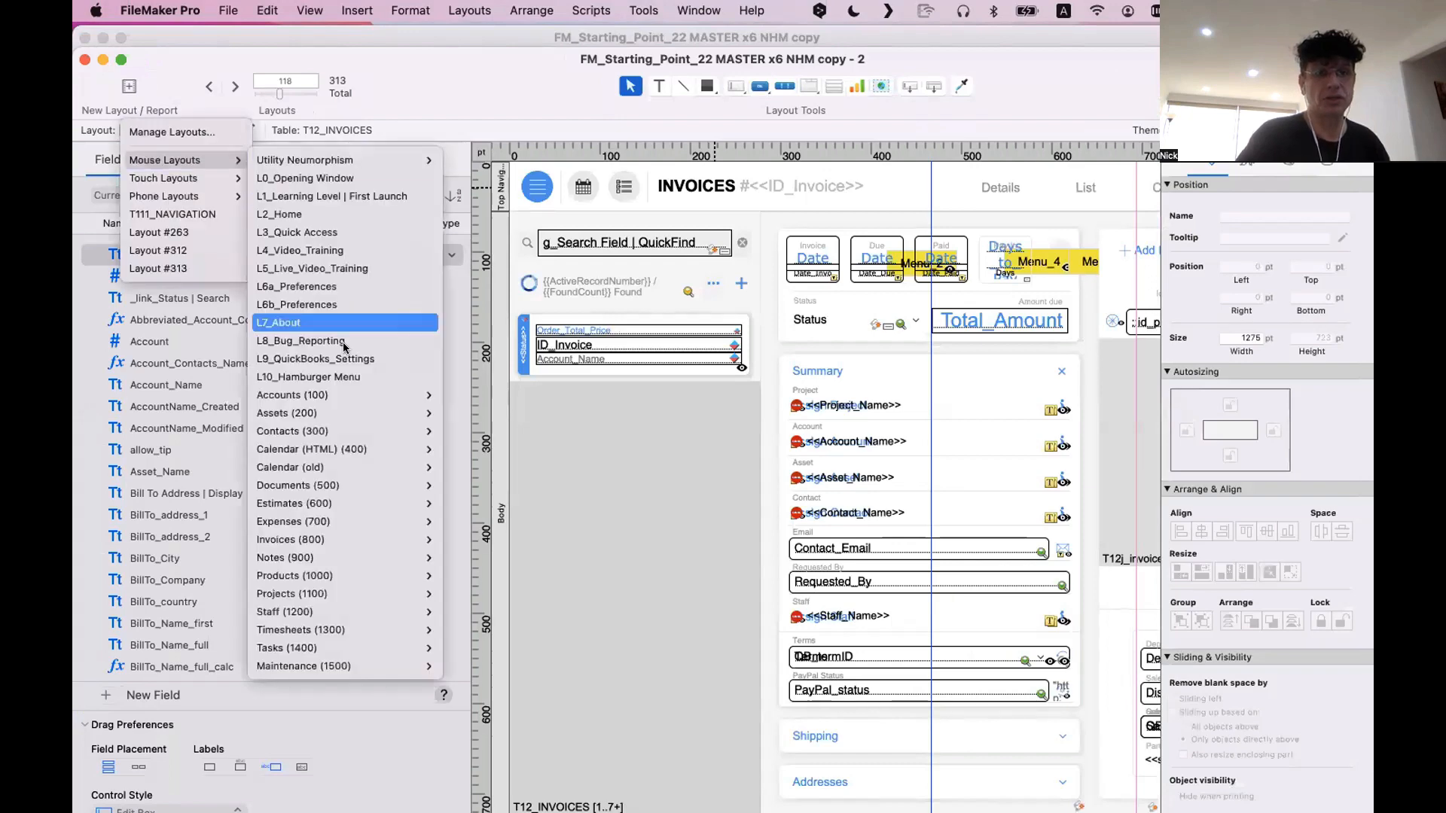
mouse_move(339, 539)
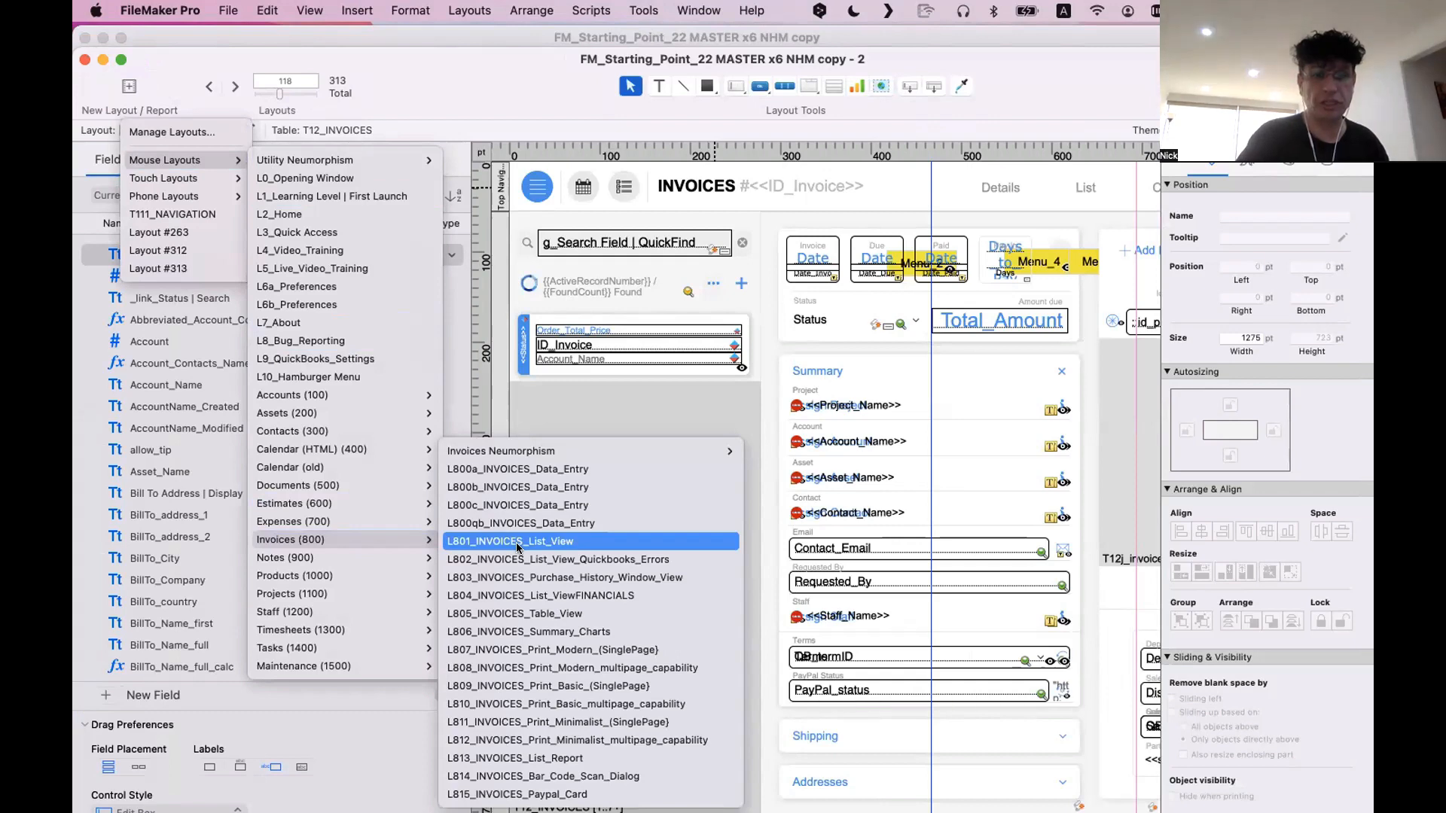
click(519, 505)
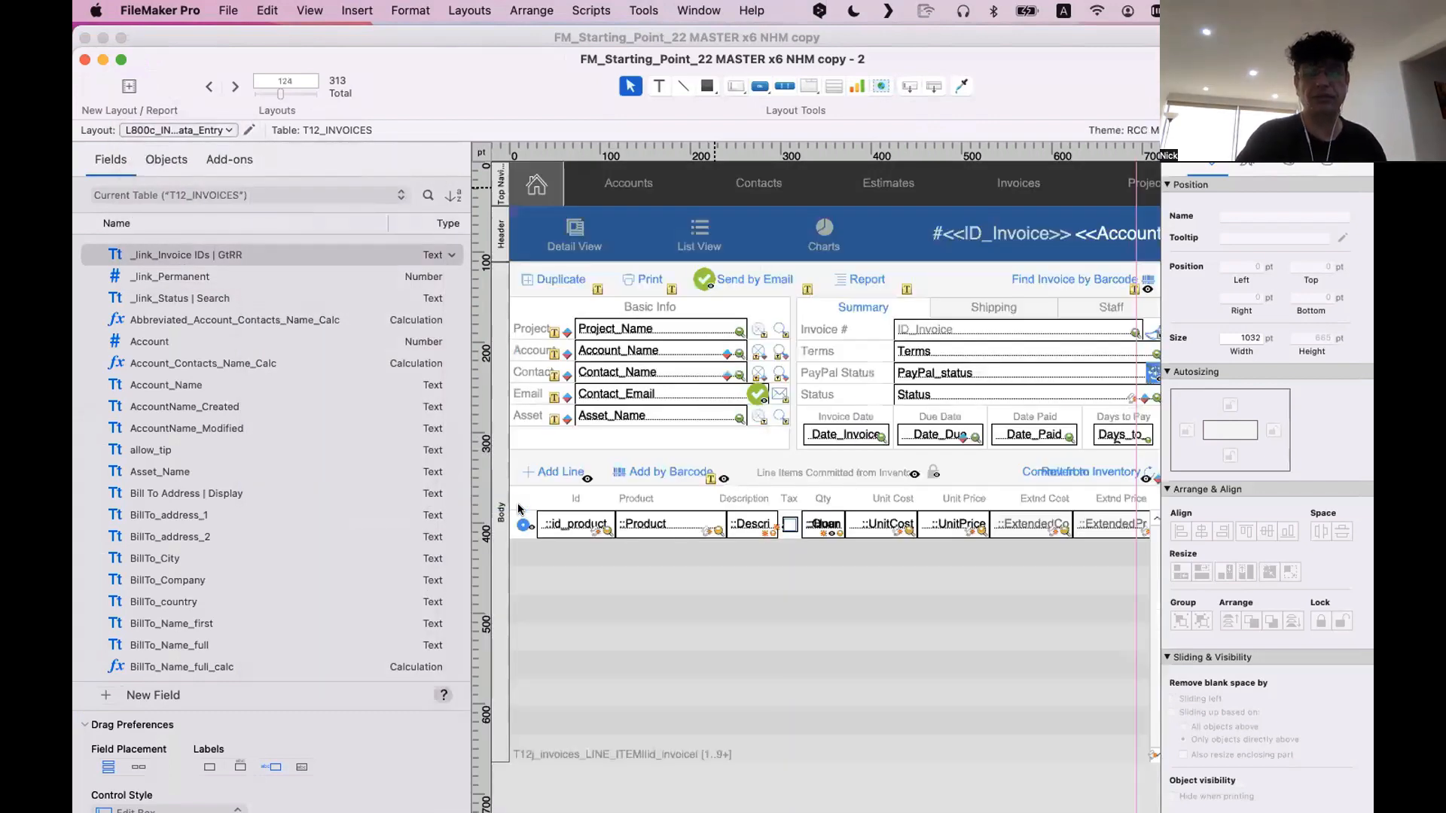
key(super+b)
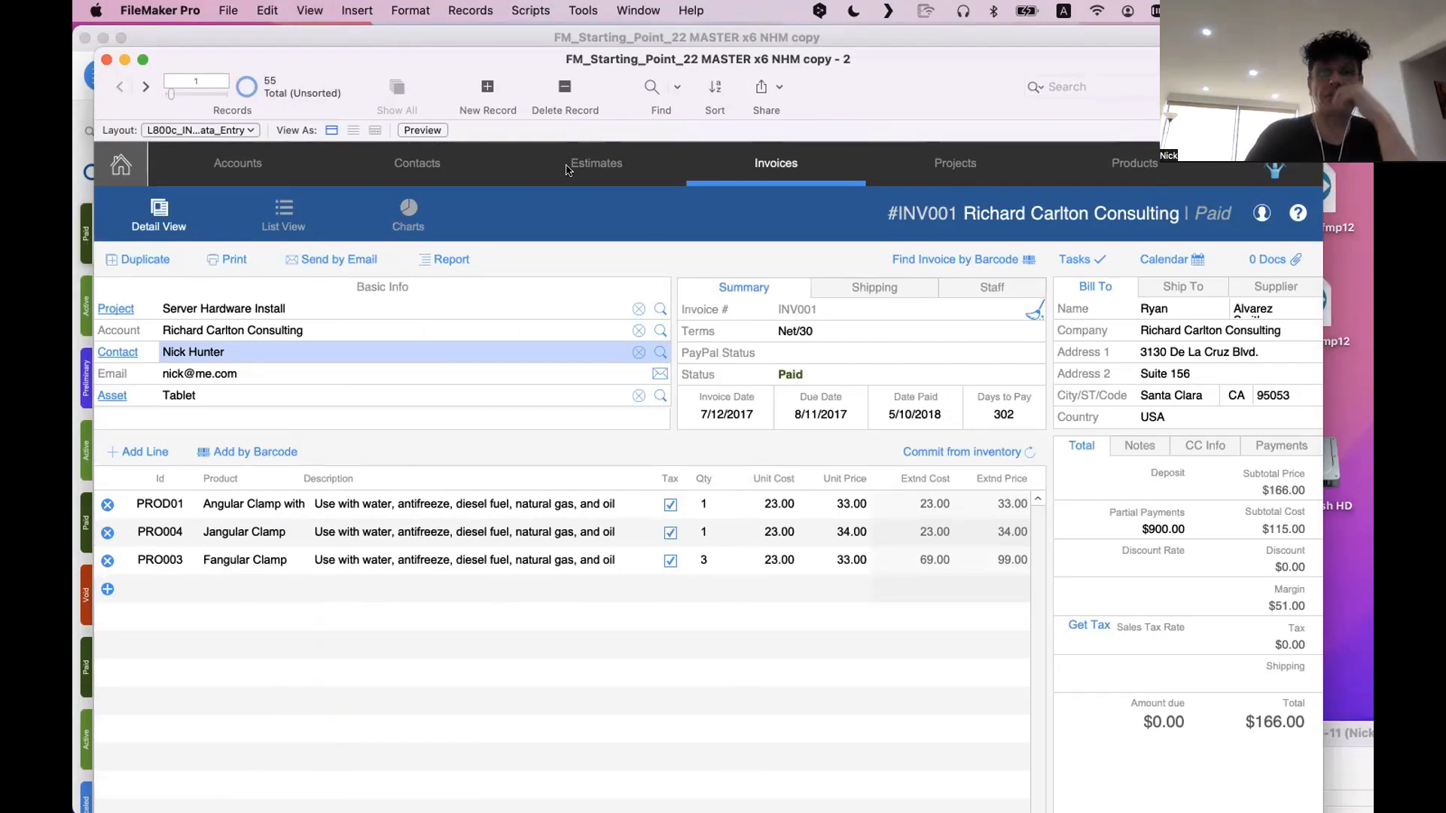
Move the second window aside and compare its invoice layout with the one in the original window
drag(404, 57, 1015, 431)
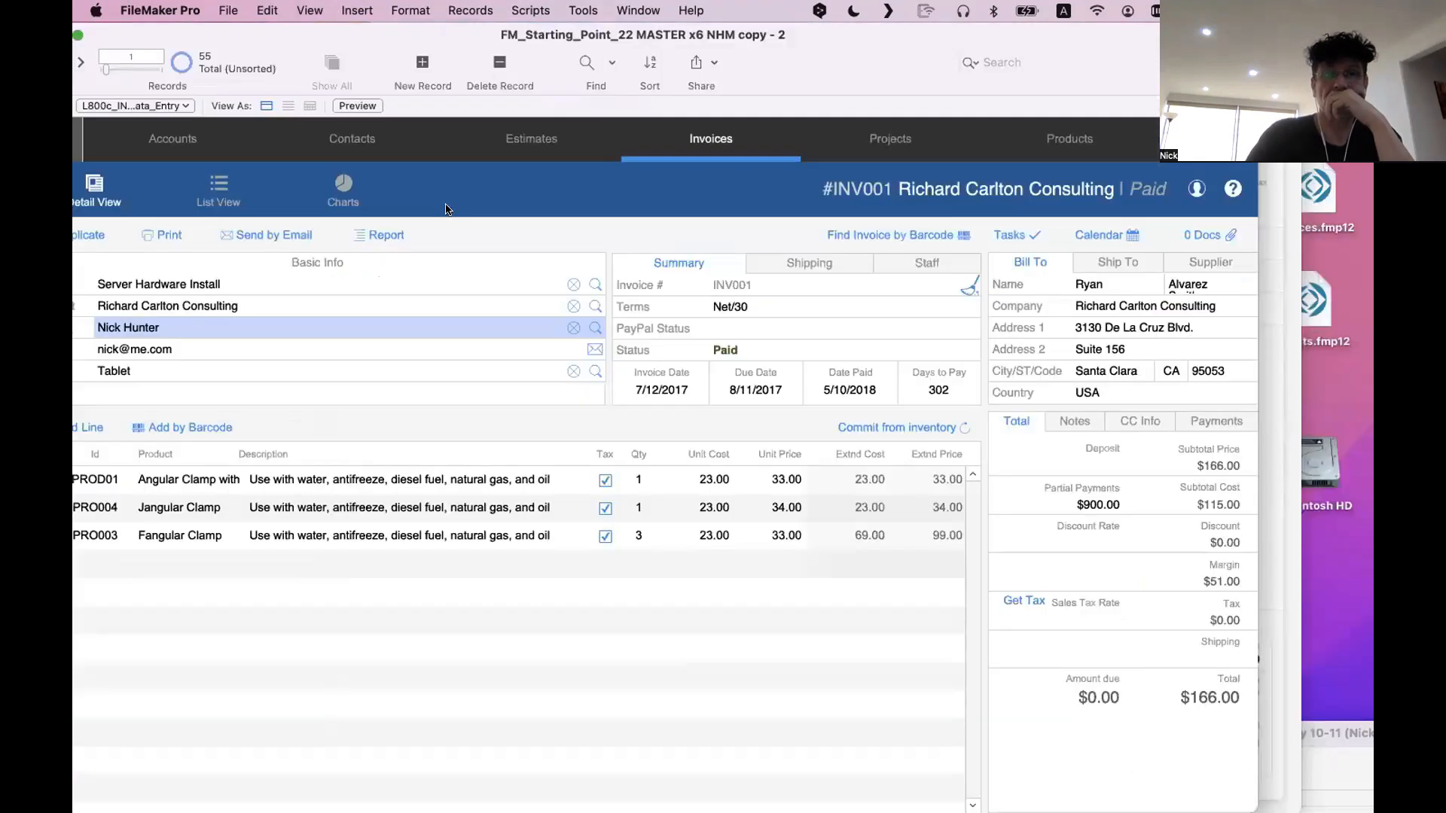
drag(384, 36, 1190, 423)
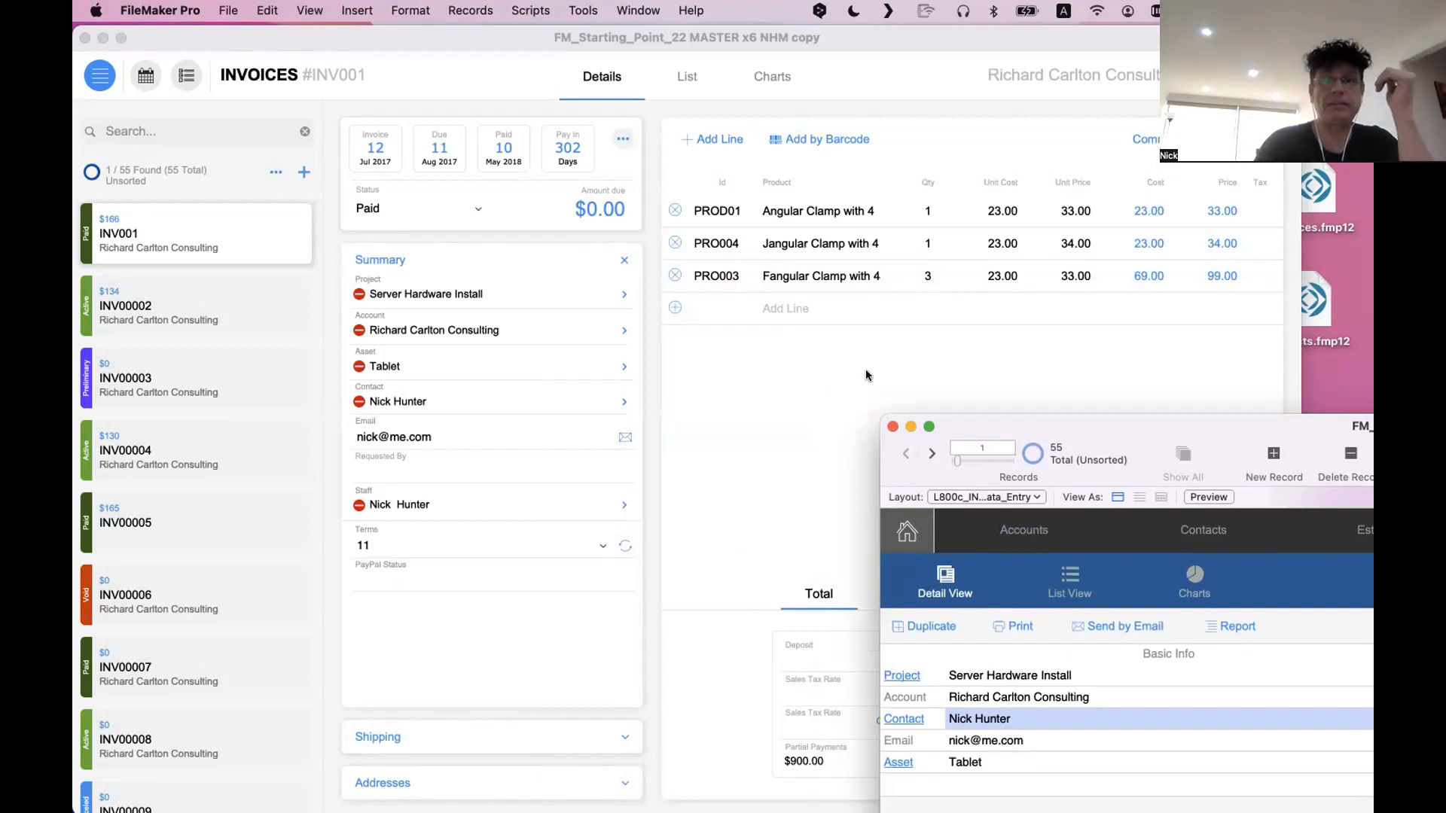
click(756, 350)
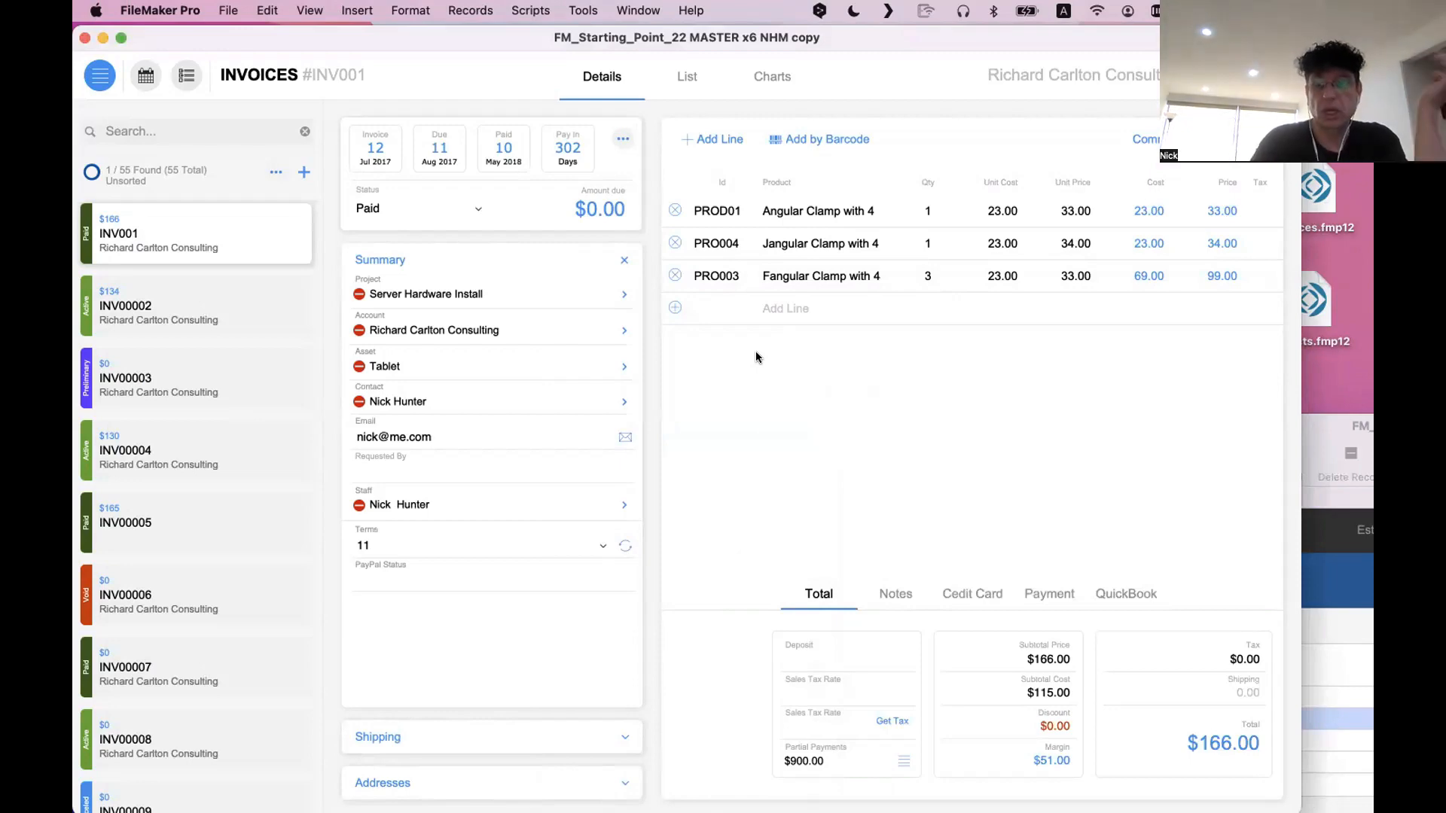
click(1335, 423)
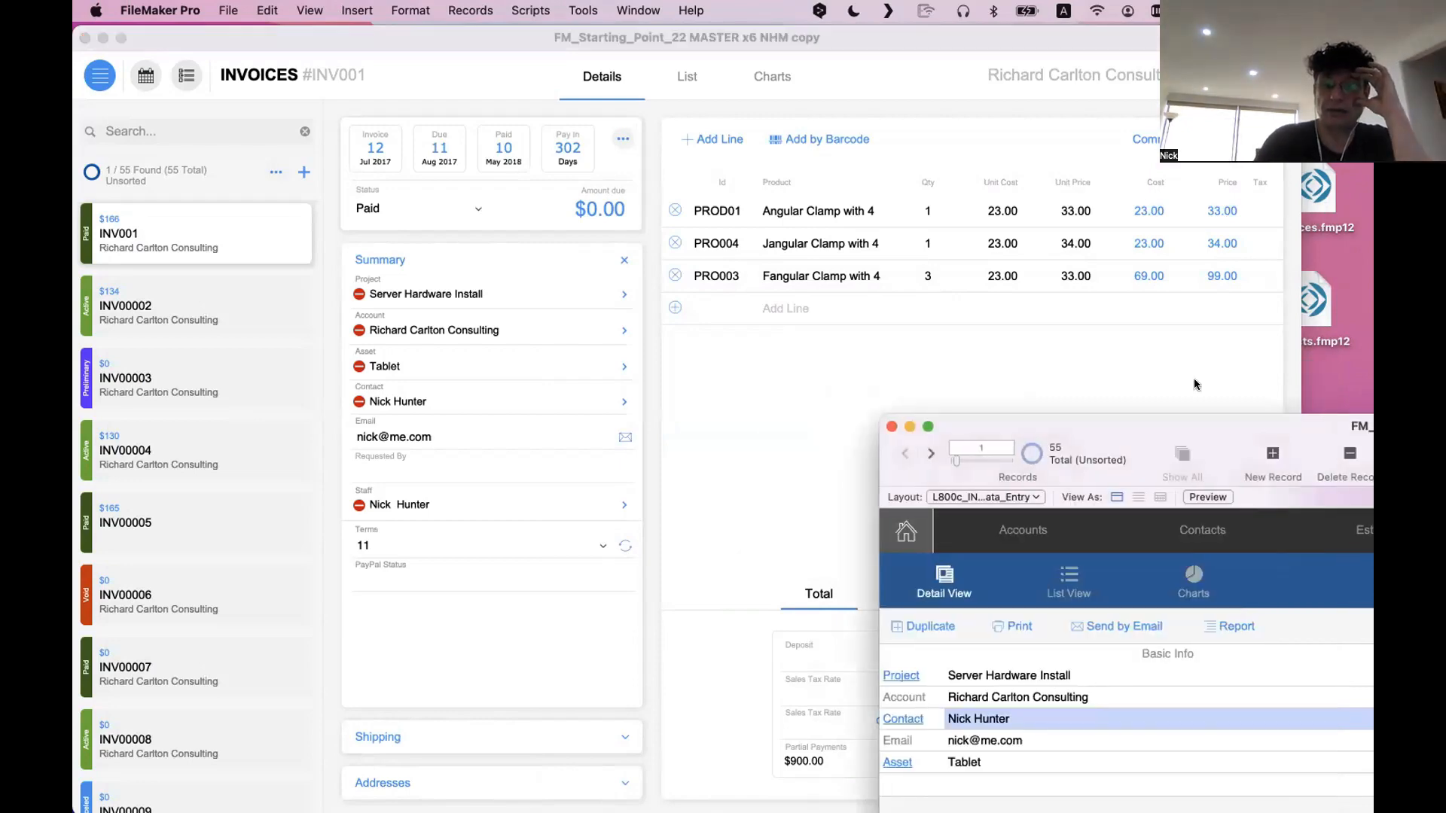
Bring the second window into full view to examine its invoice layout and return to the original invoice window
drag(1345, 425, 574, 13)
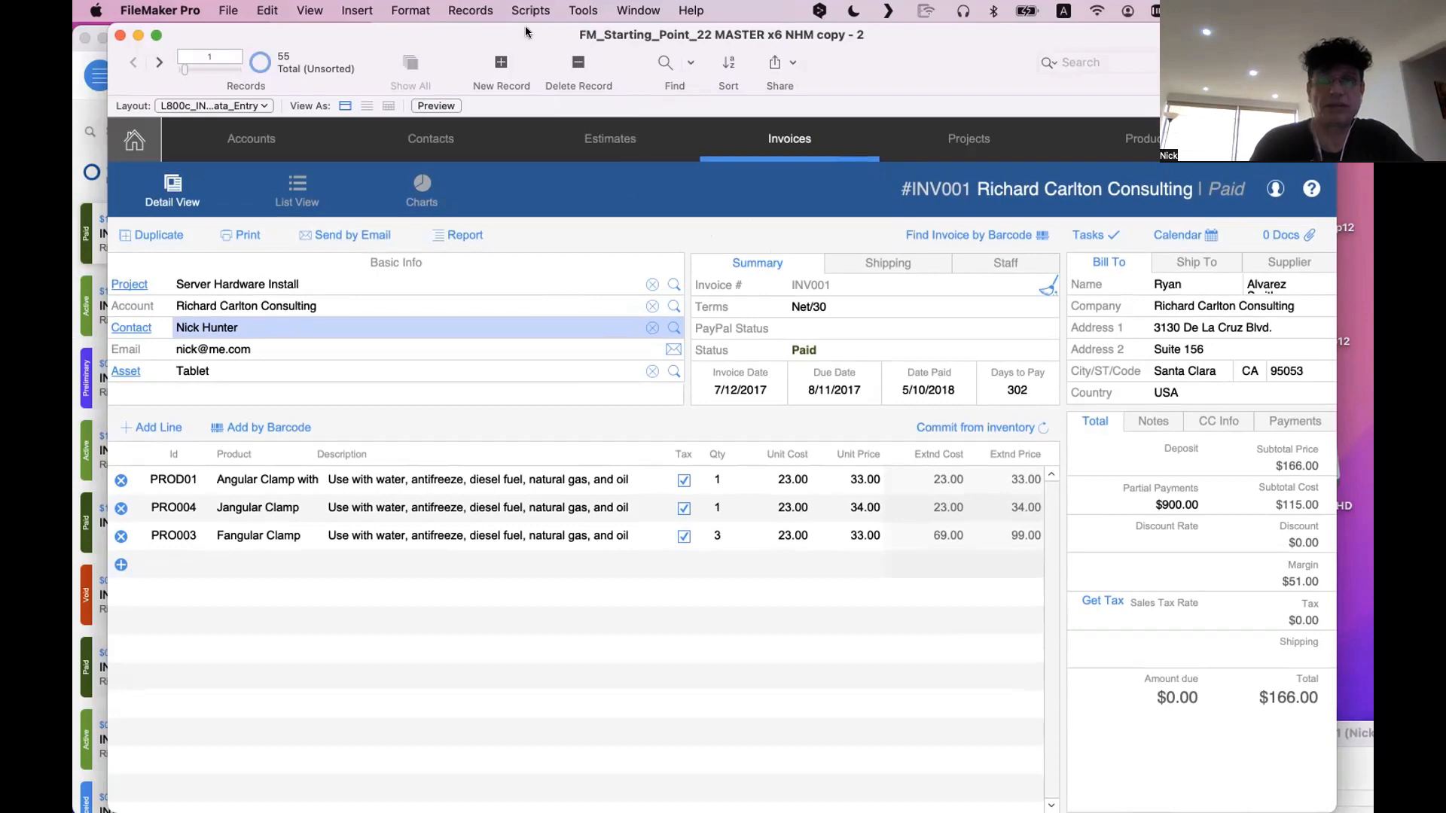
drag(502, 27, 445, 16)
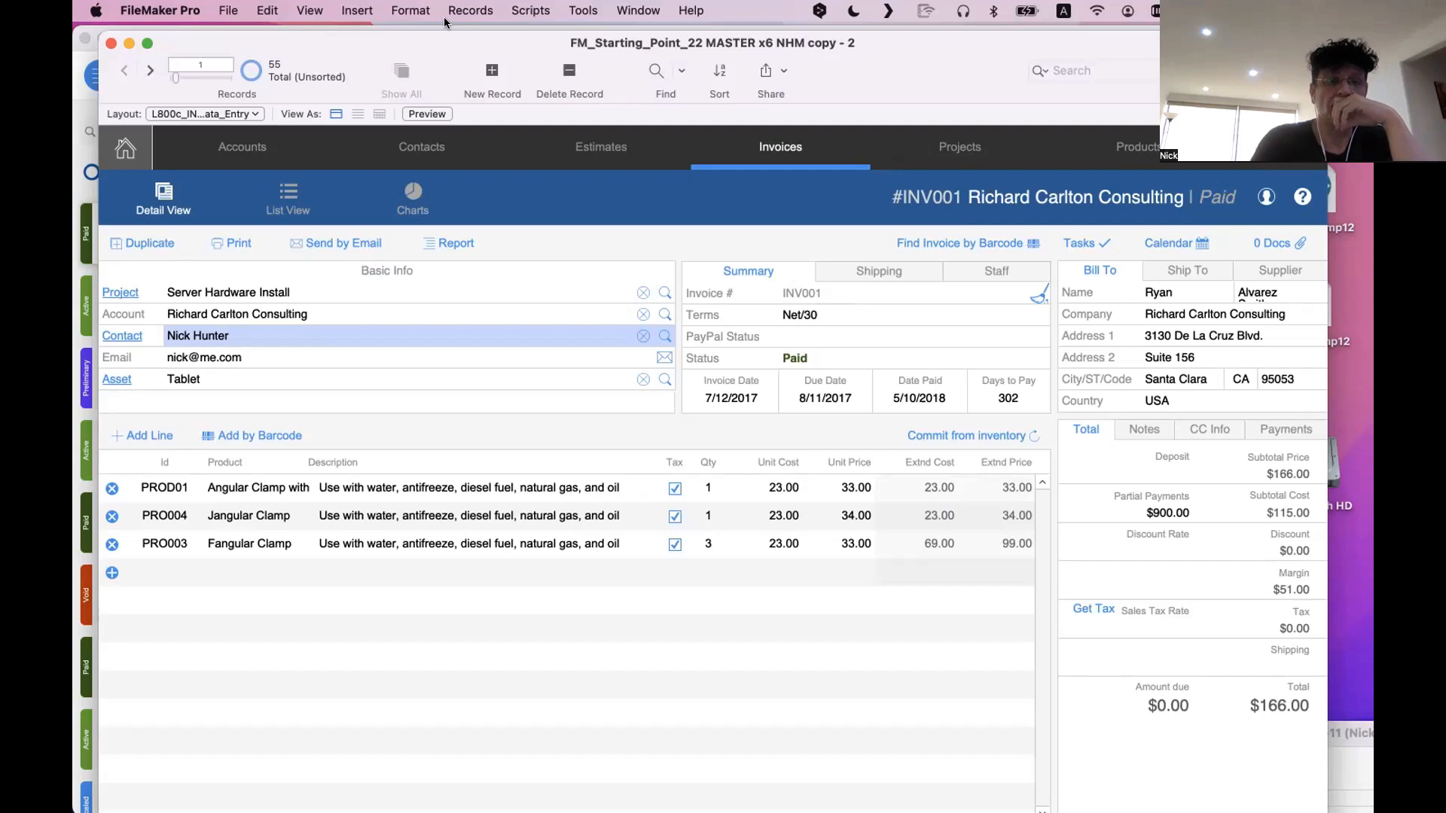
drag(464, 34, 472, 40)
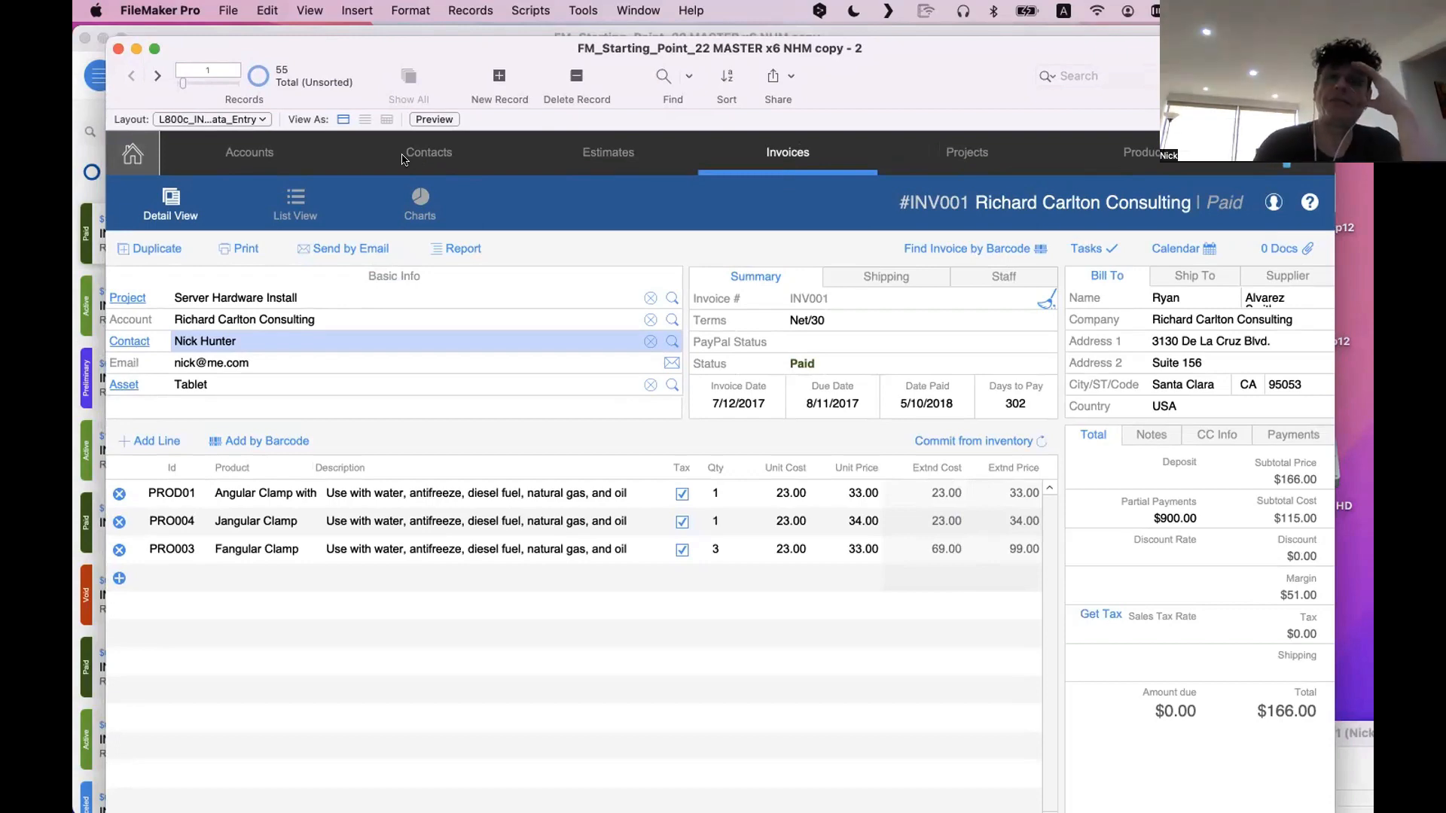
drag(368, 45, 668, 47)
click(310, 65)
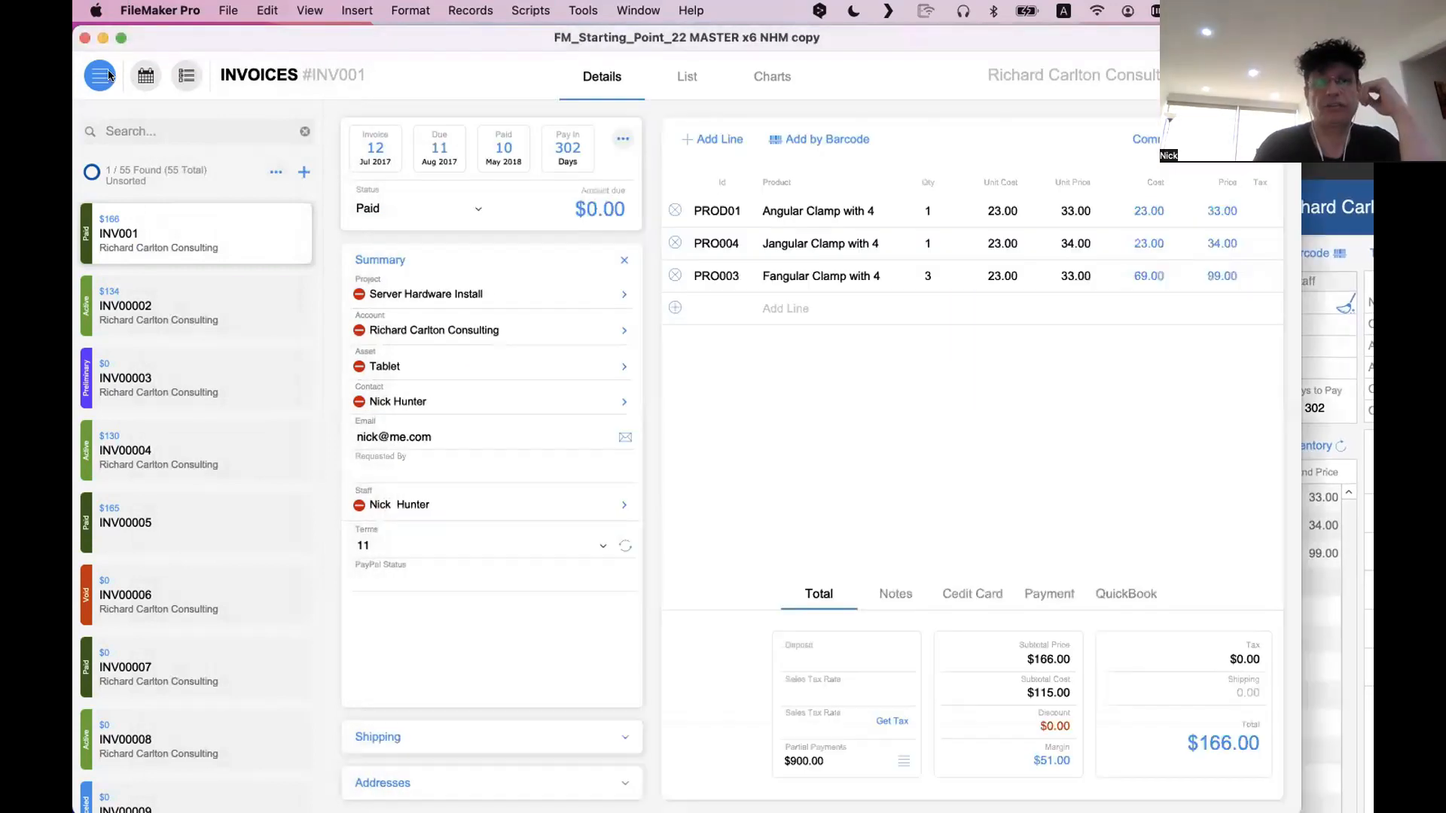
Open the slide-out navigation menu in the original invoice window and review its list of modules
click(98, 75)
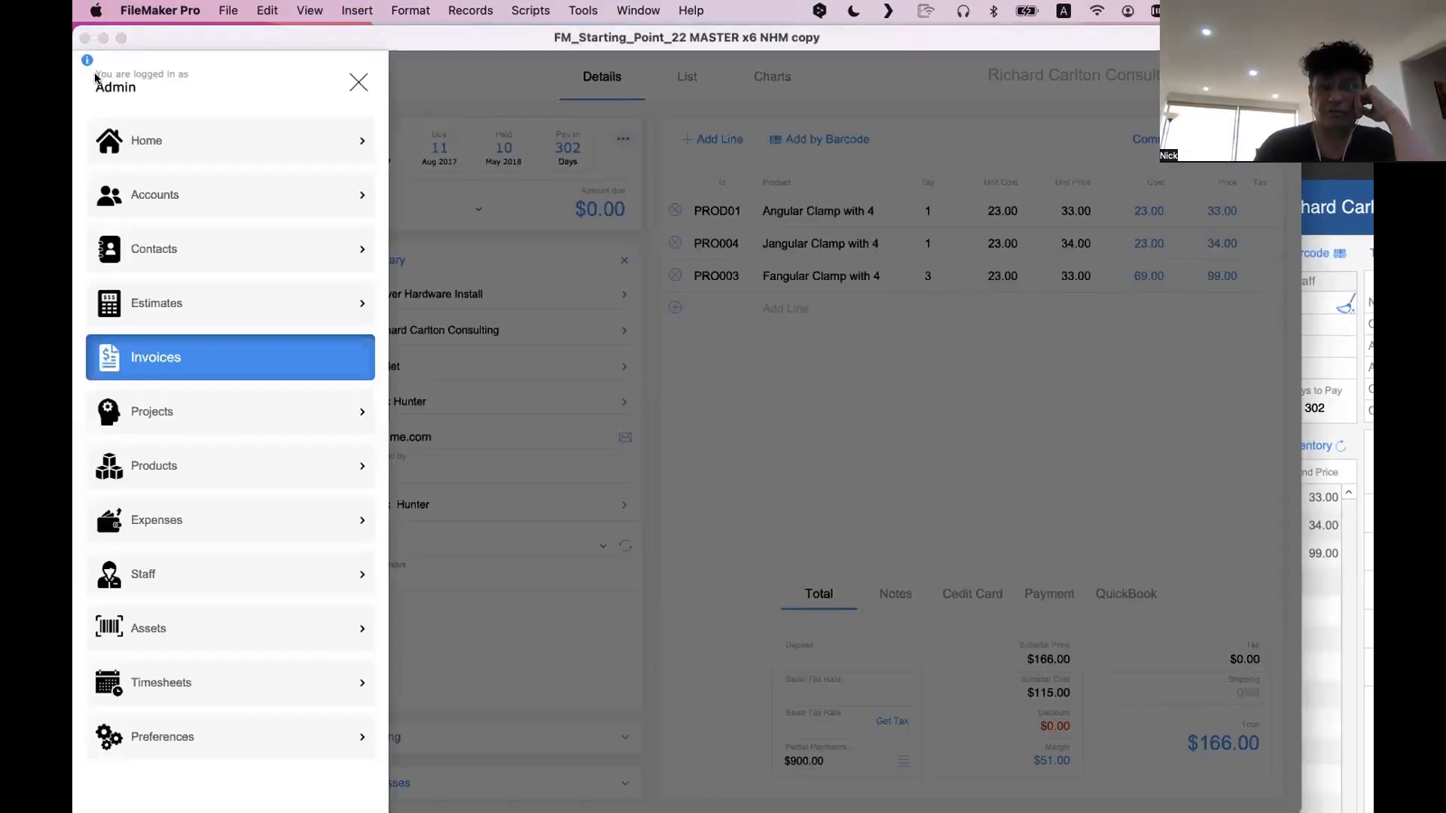
click(359, 82)
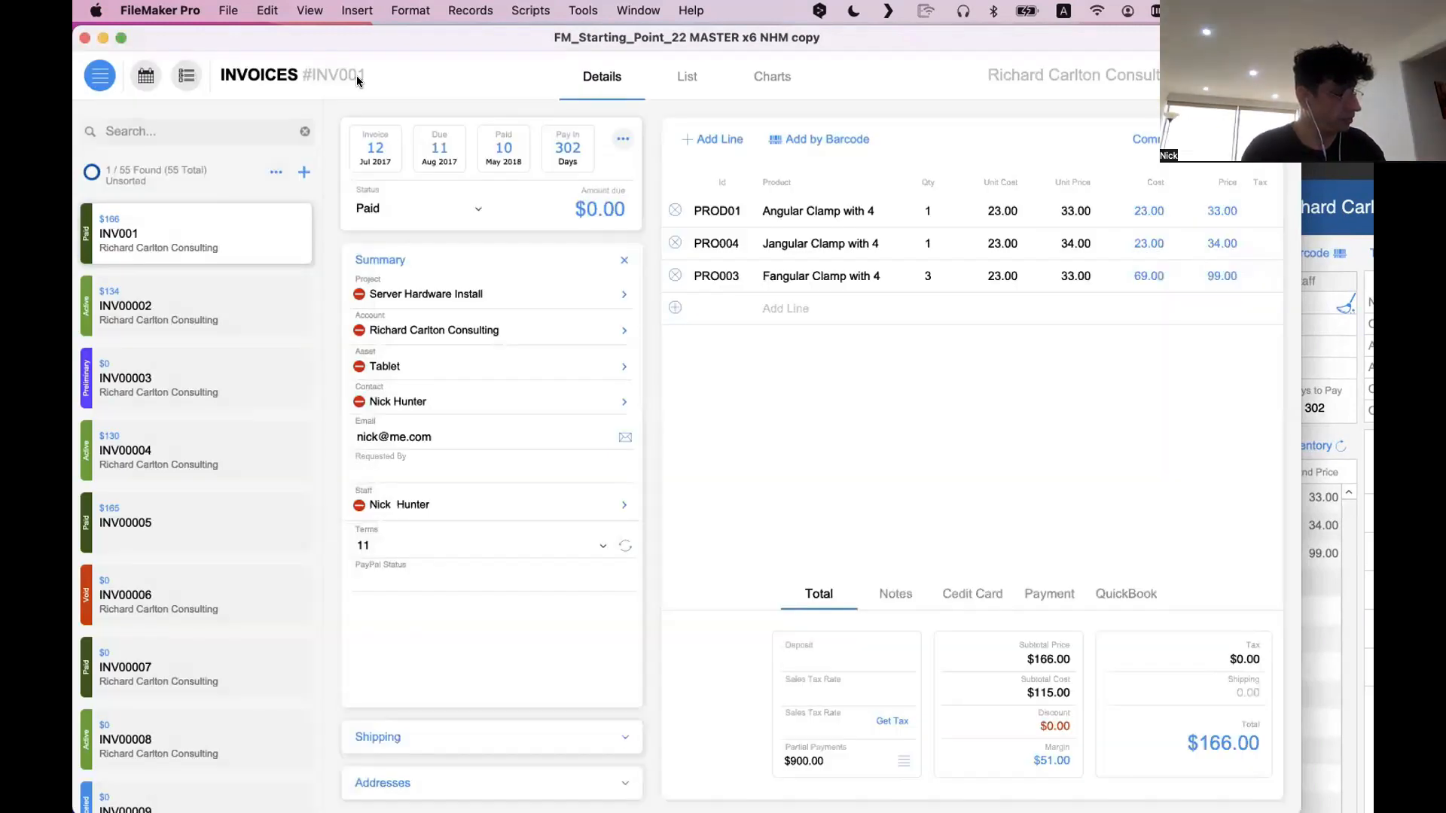
click(97, 77)
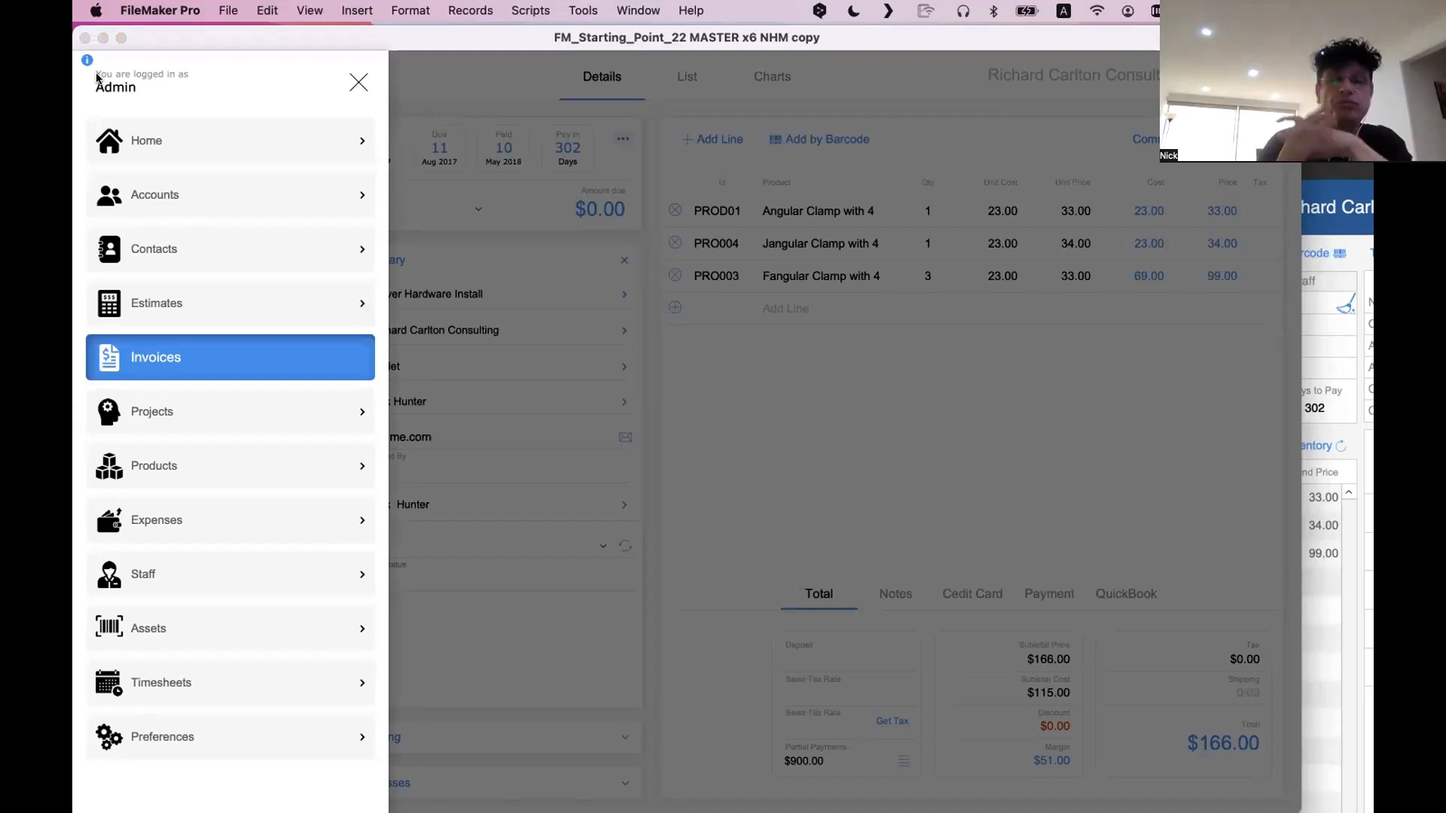
scroll(187, 244, down, 1)
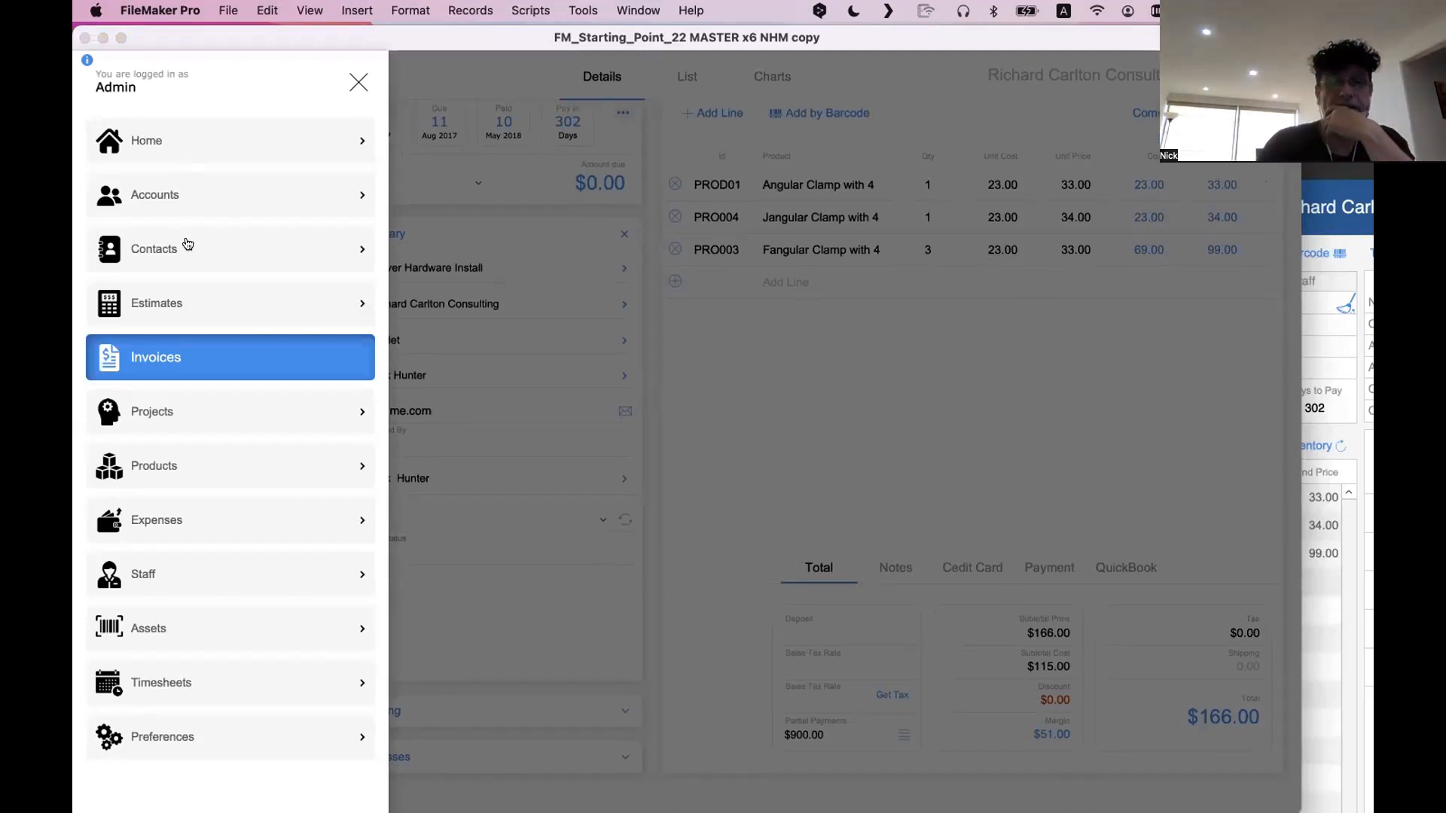
scroll(188, 244, up, 1)
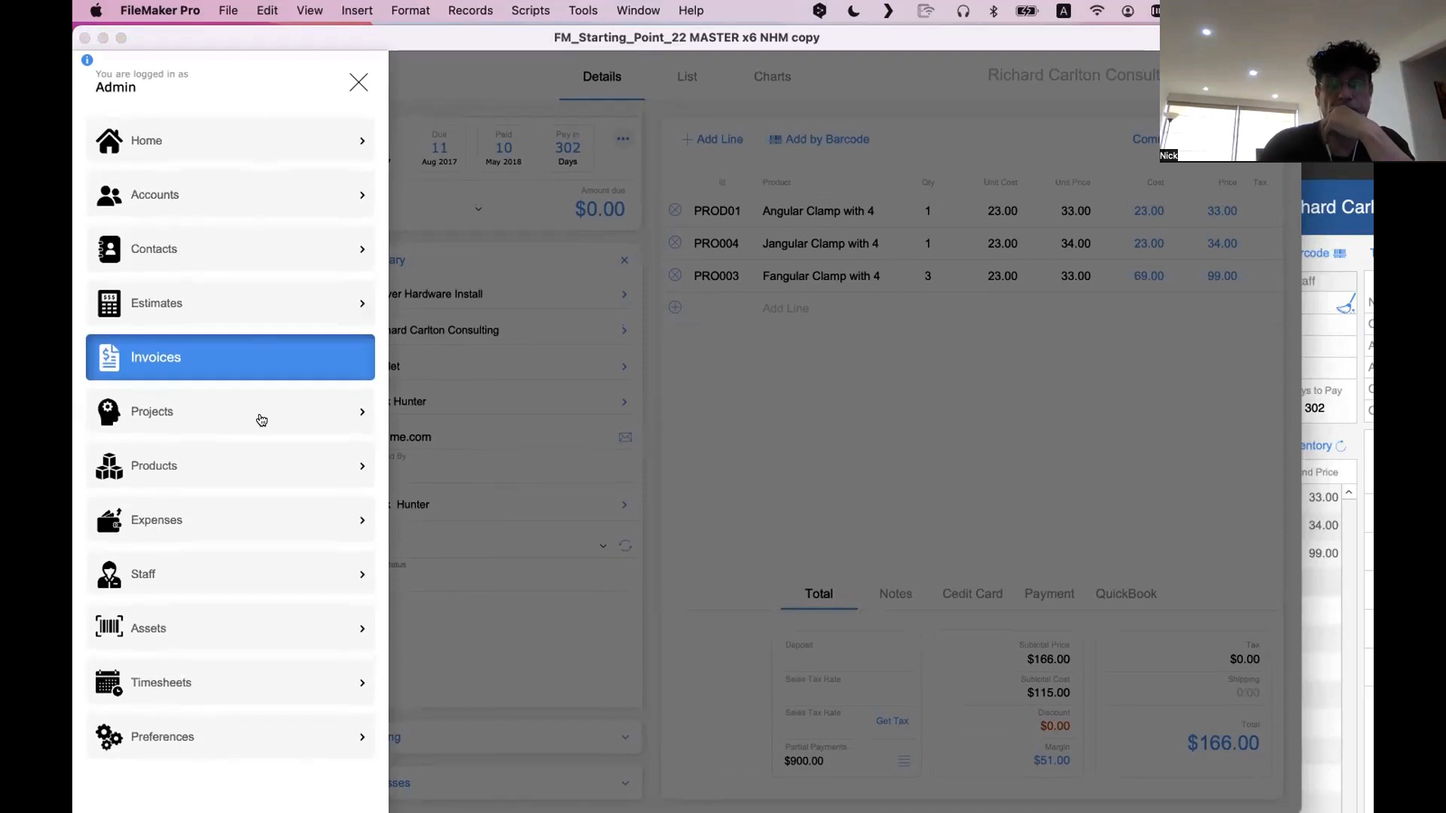
drag(702, 28, 703, 24)
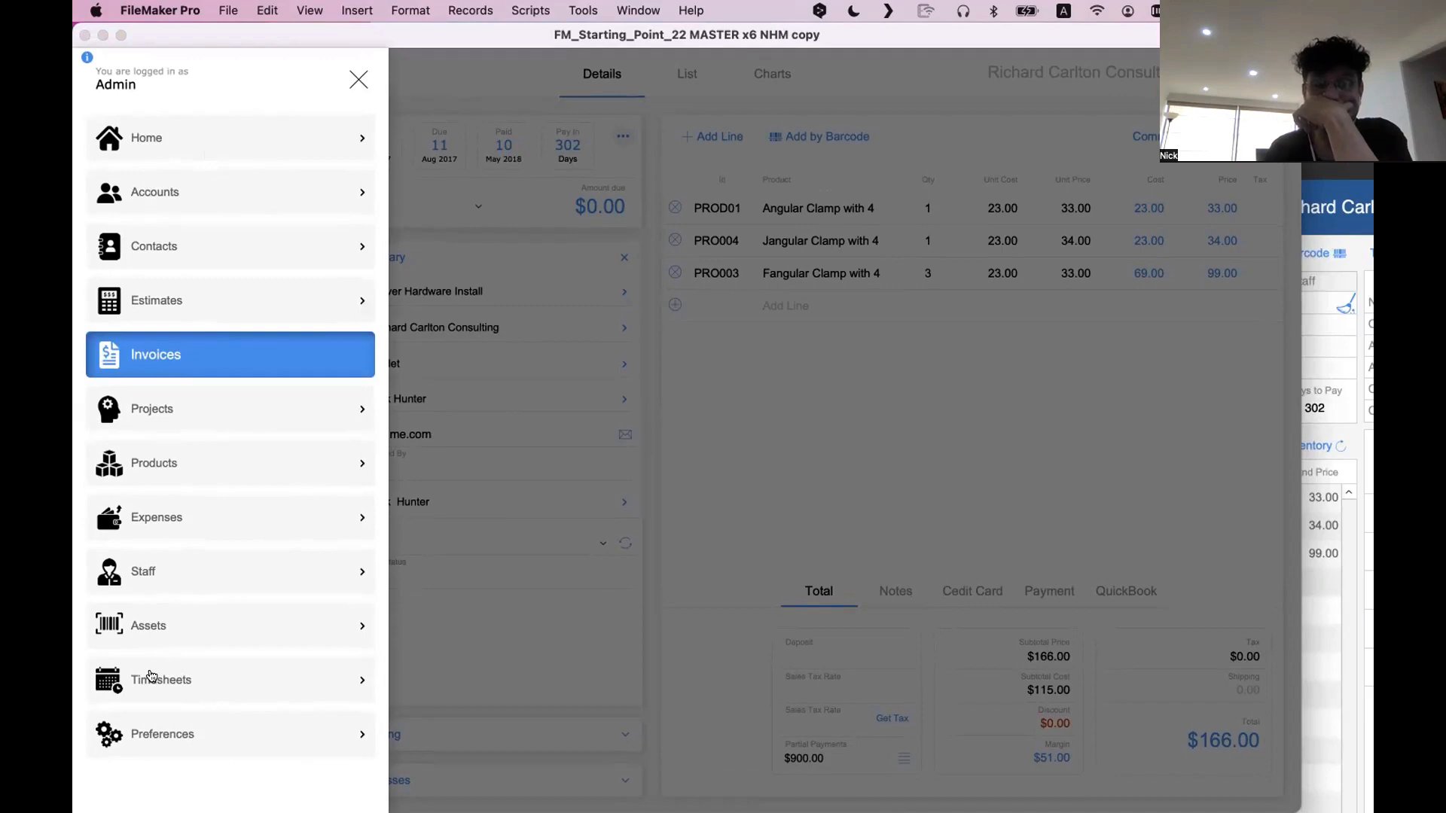
Return to the second window, go to the Home dashboard and open the Invoices module from it
click(1329, 538)
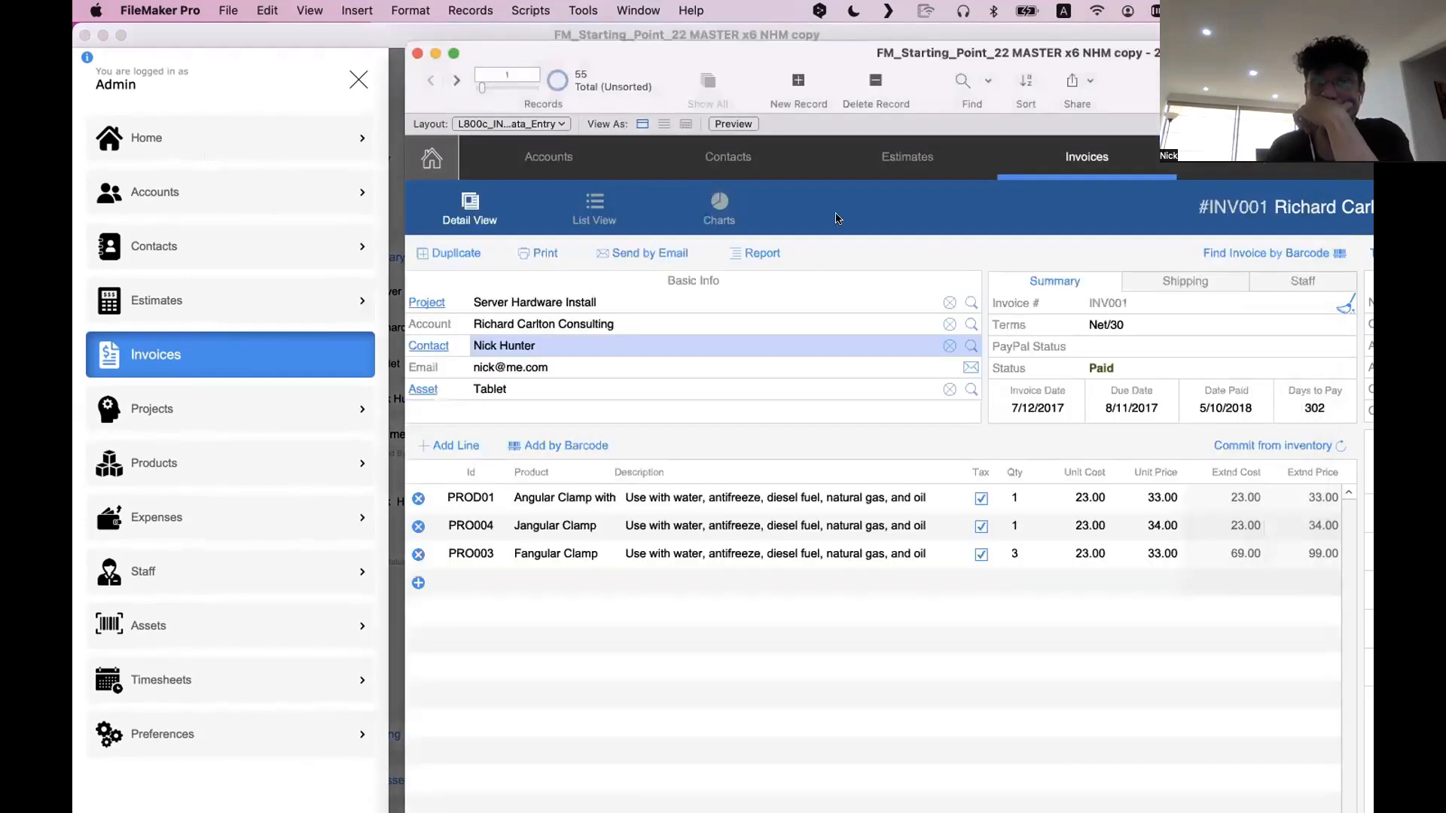
double_click(697, 55)
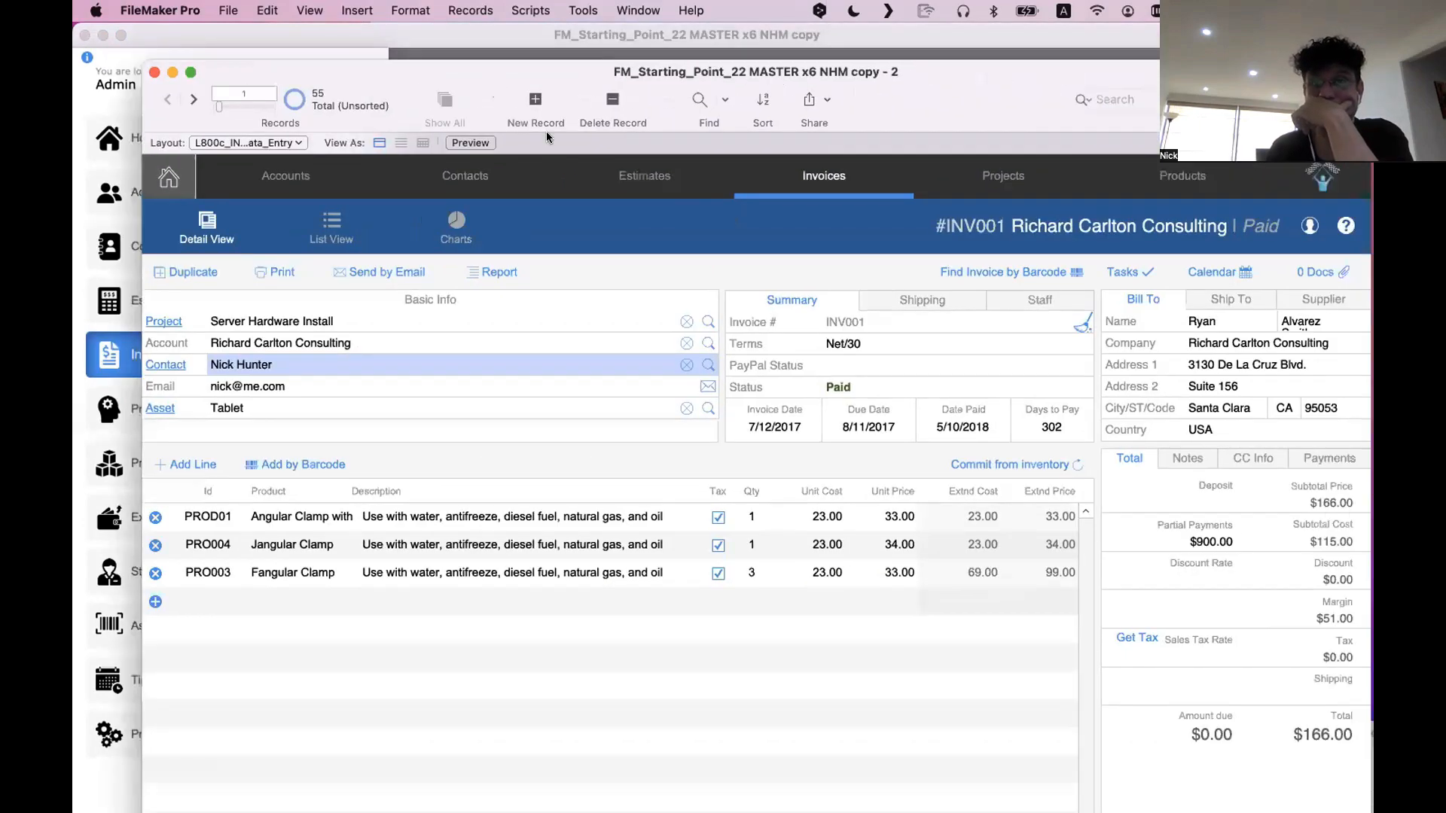
click(164, 181)
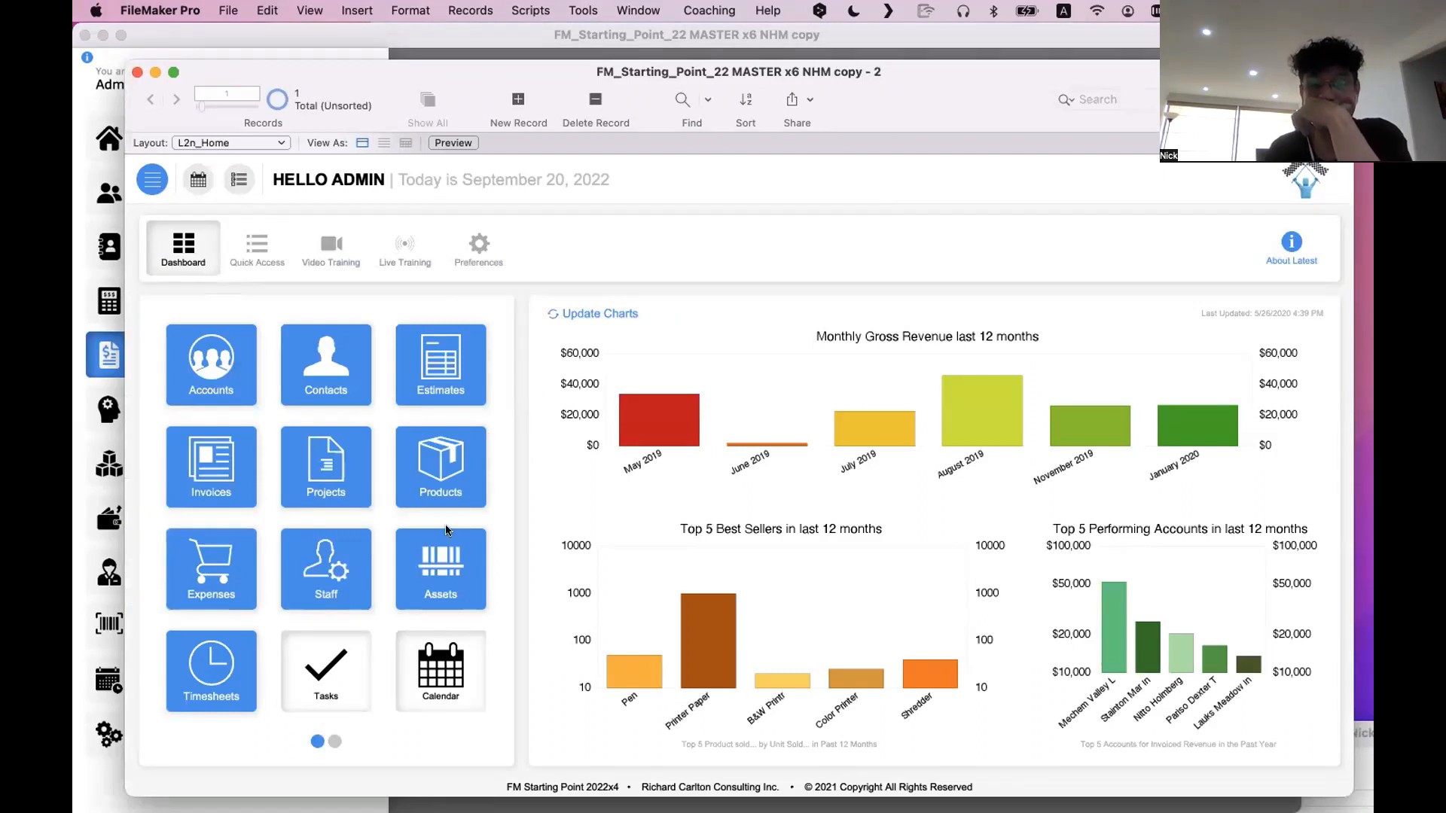
scroll(326, 536, down, 1)
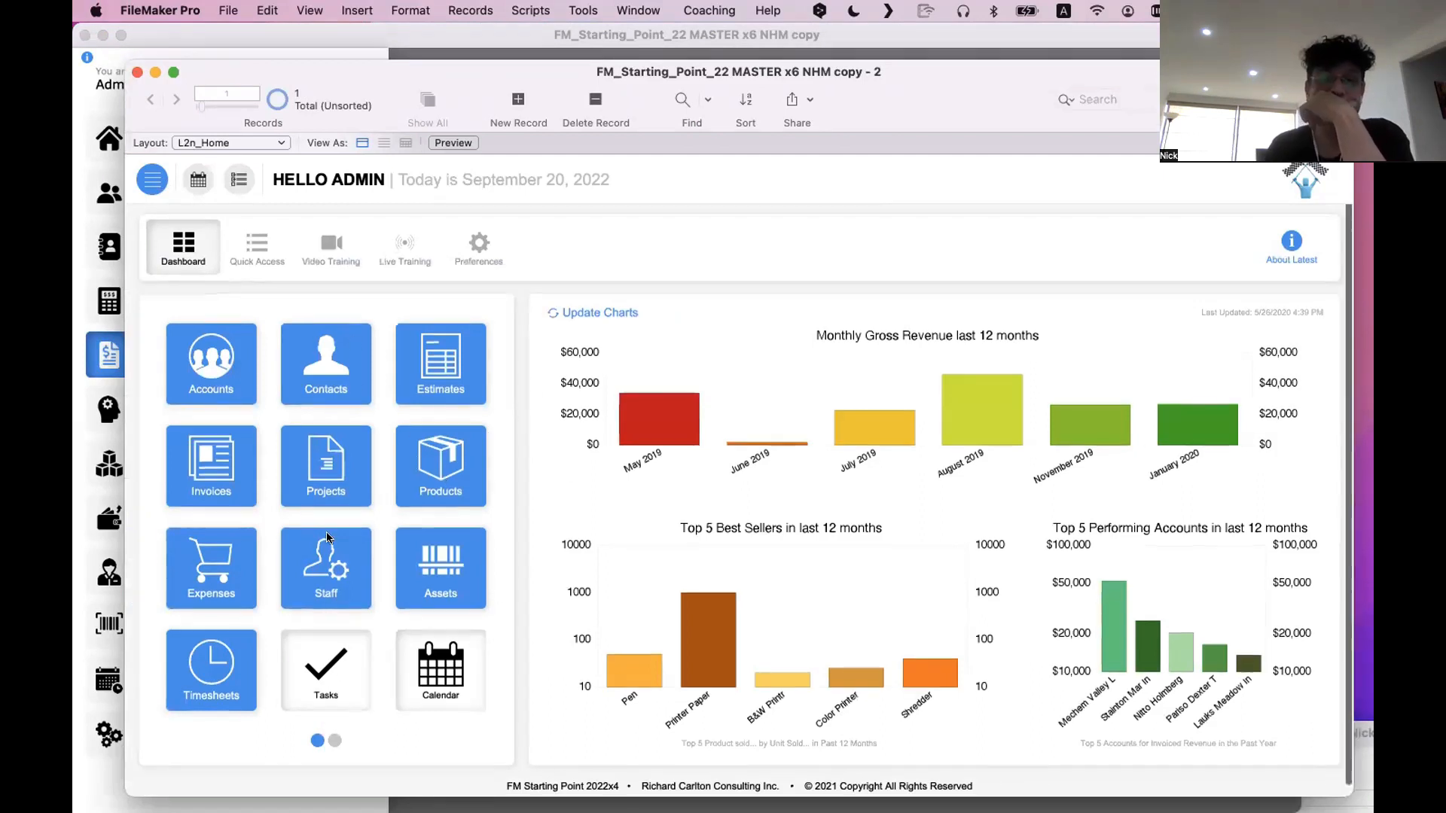
click(232, 473)
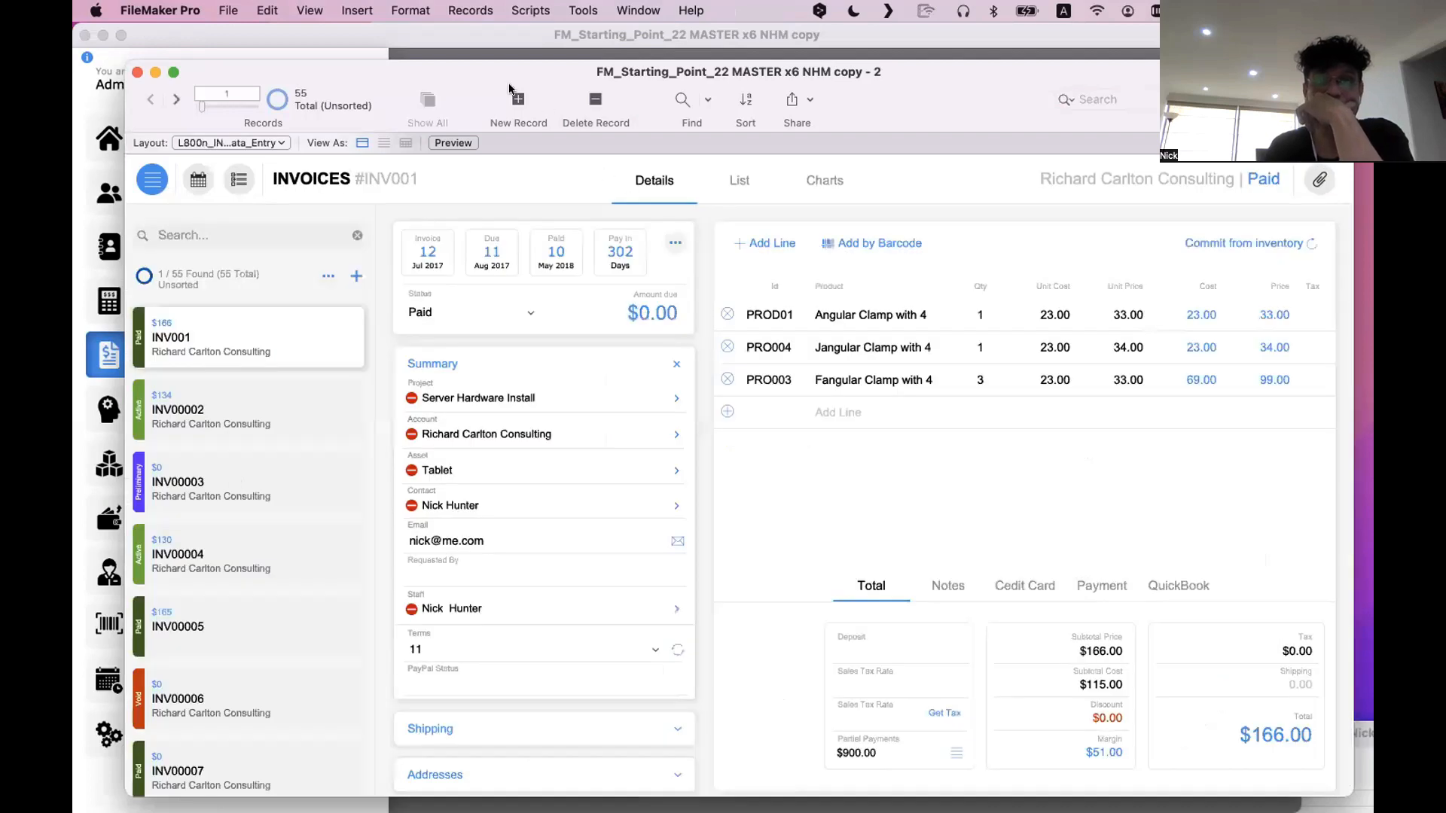
Switch the second window to Layout mode and choose the L800c_INVOICES_Data_Entry layout again
key(super+l)
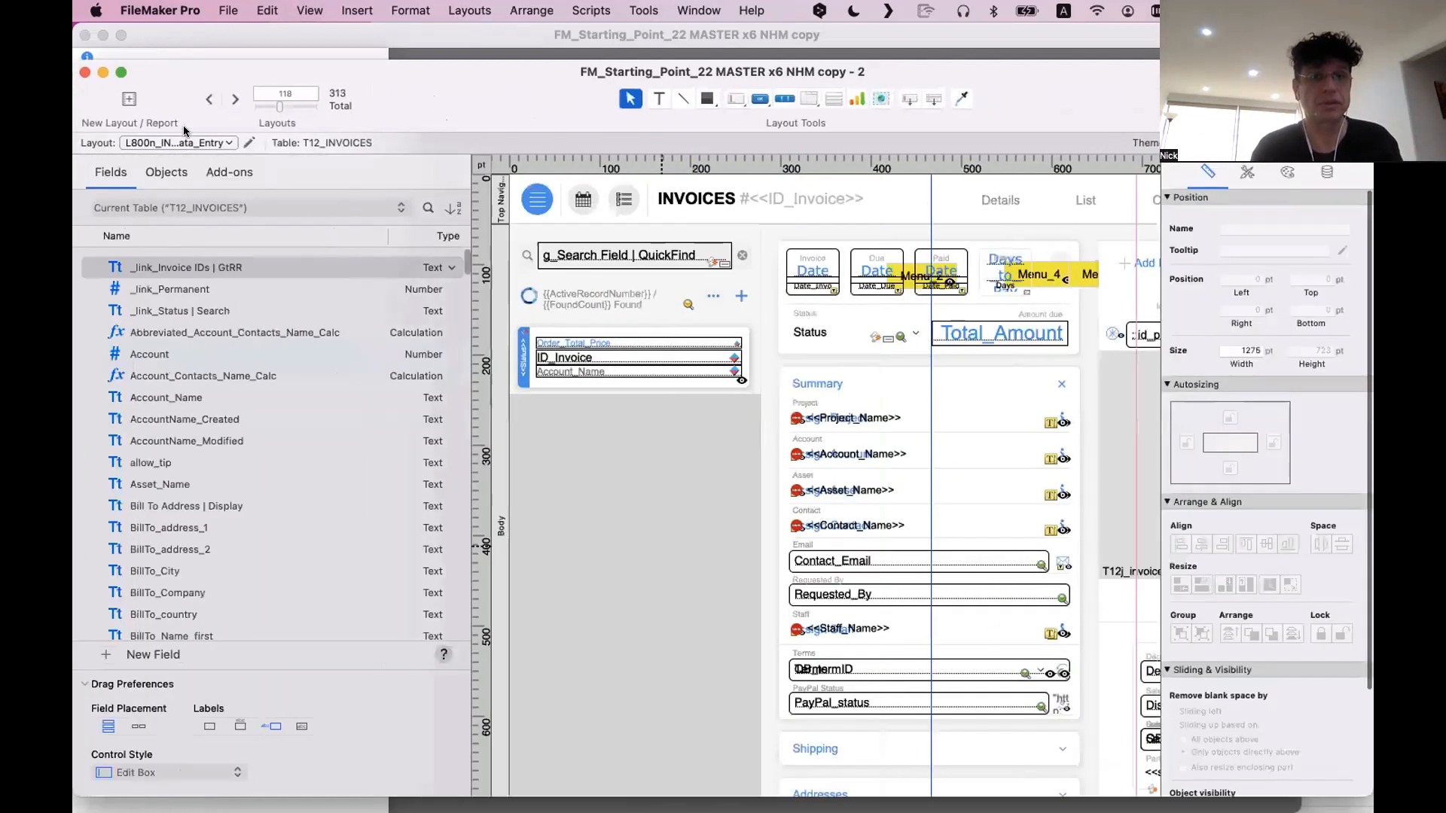
click(191, 140)
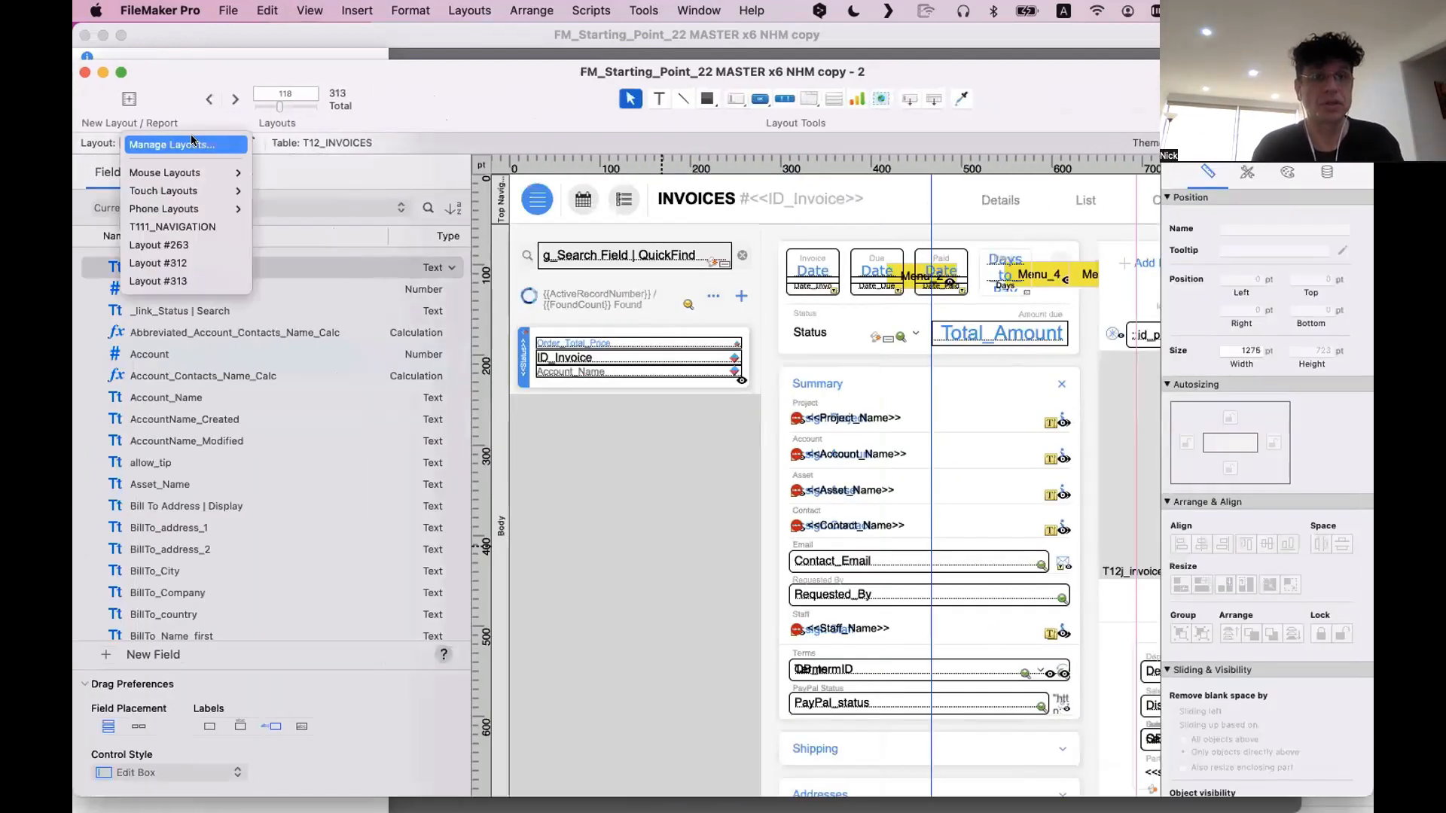
mouse_move(166, 173)
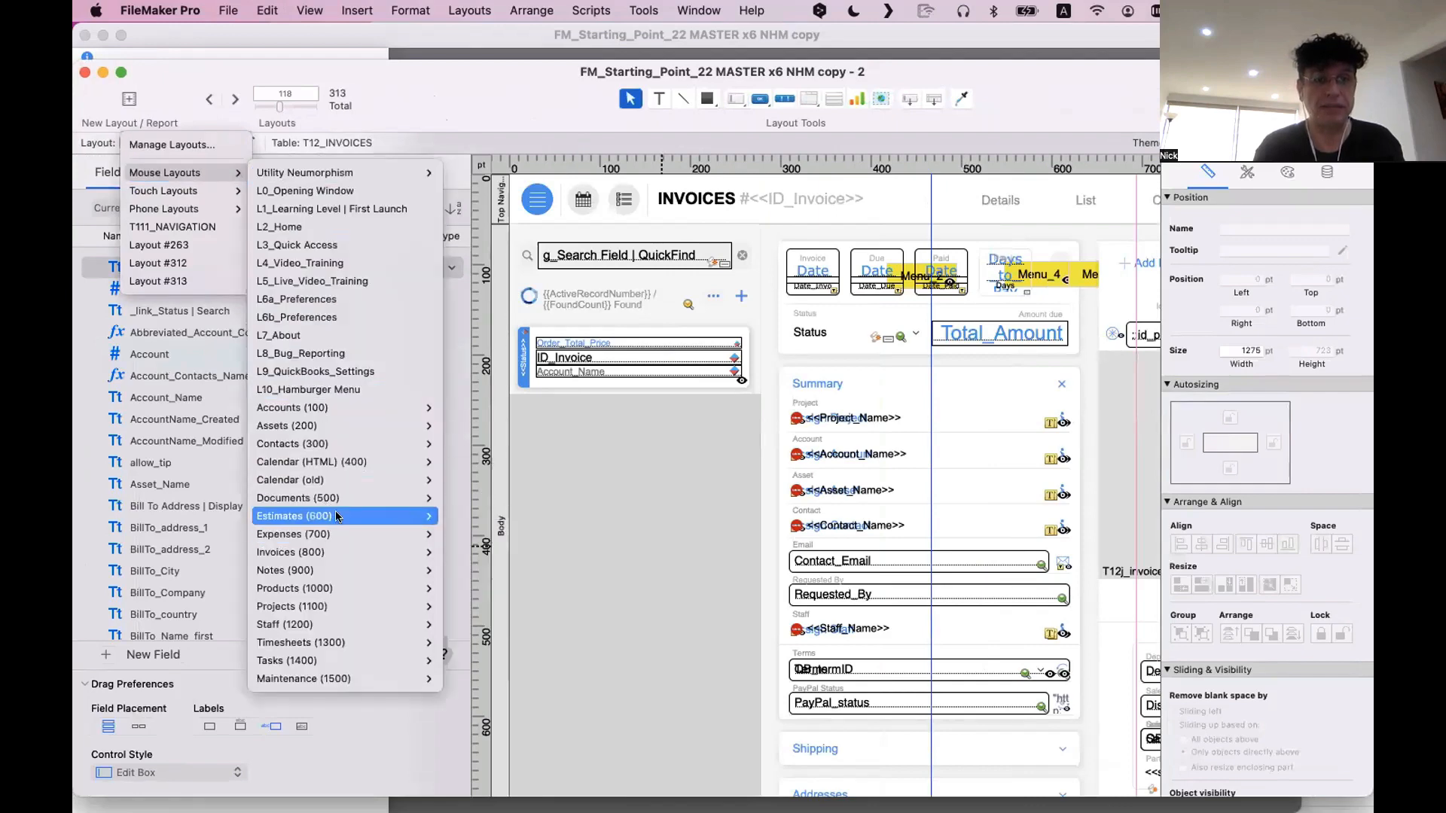
mouse_move(336, 545)
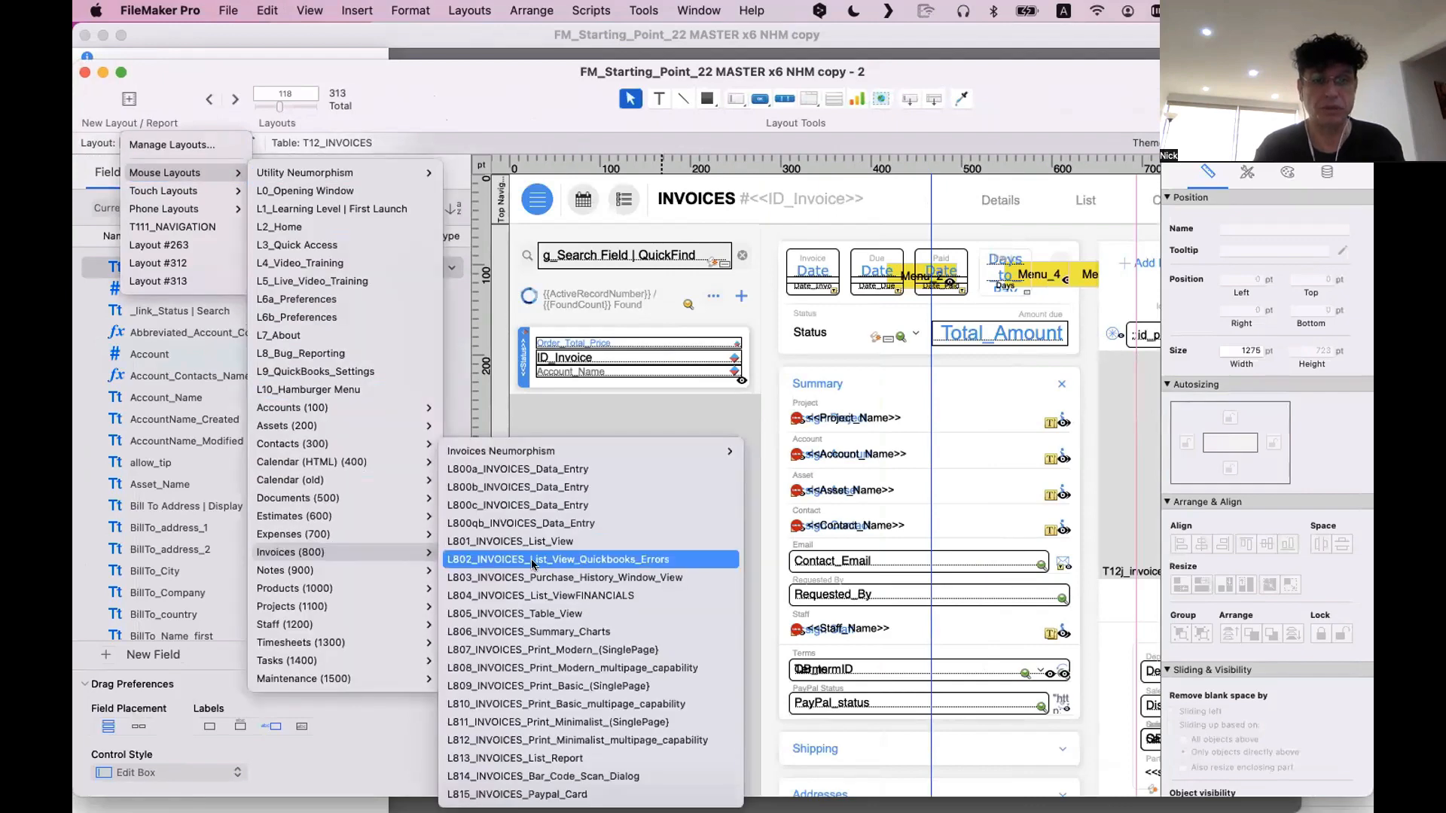
click(544, 512)
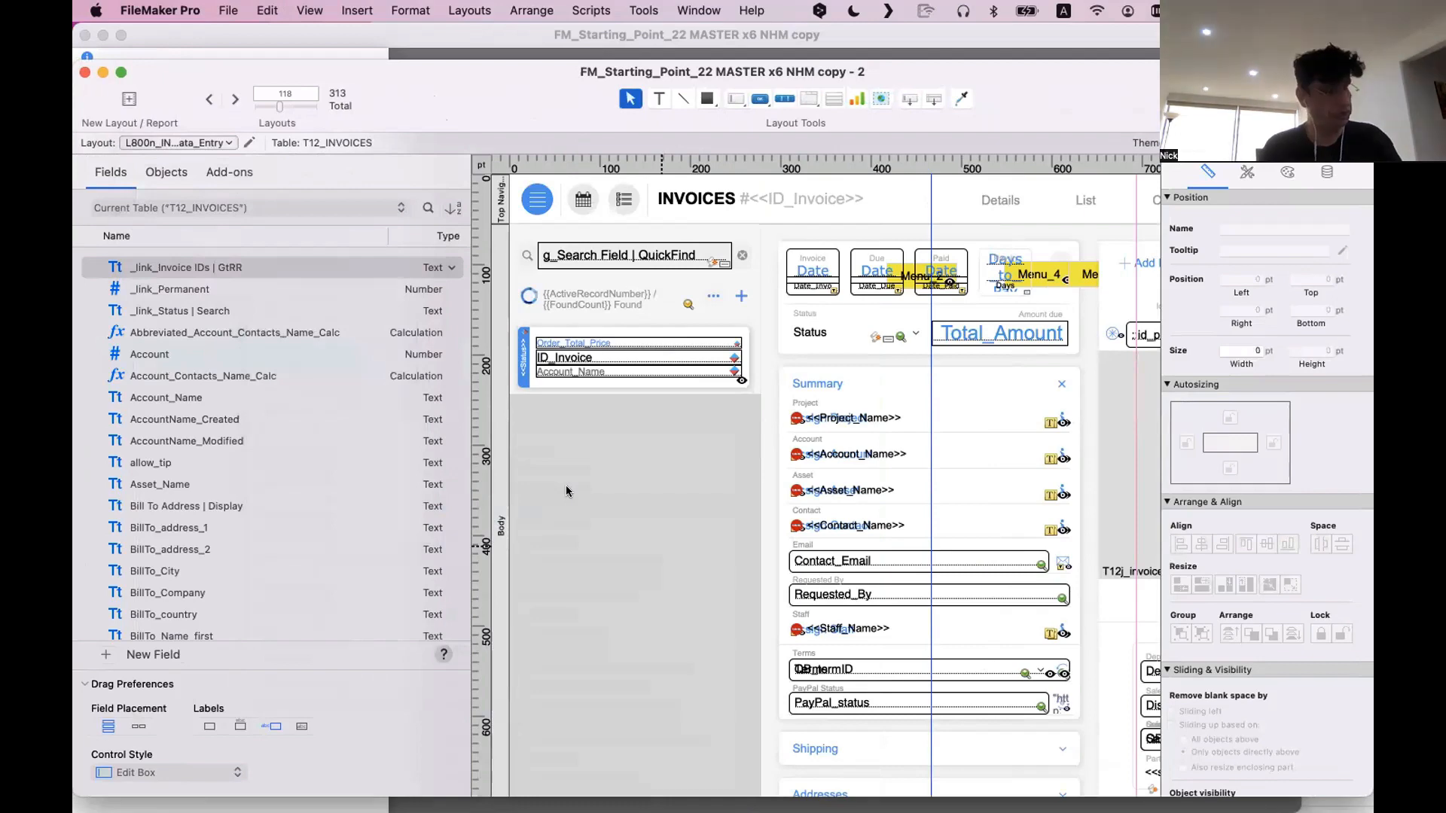
Return the second window to Browse mode and move it aside to expose the original invoice window
key(super+b)
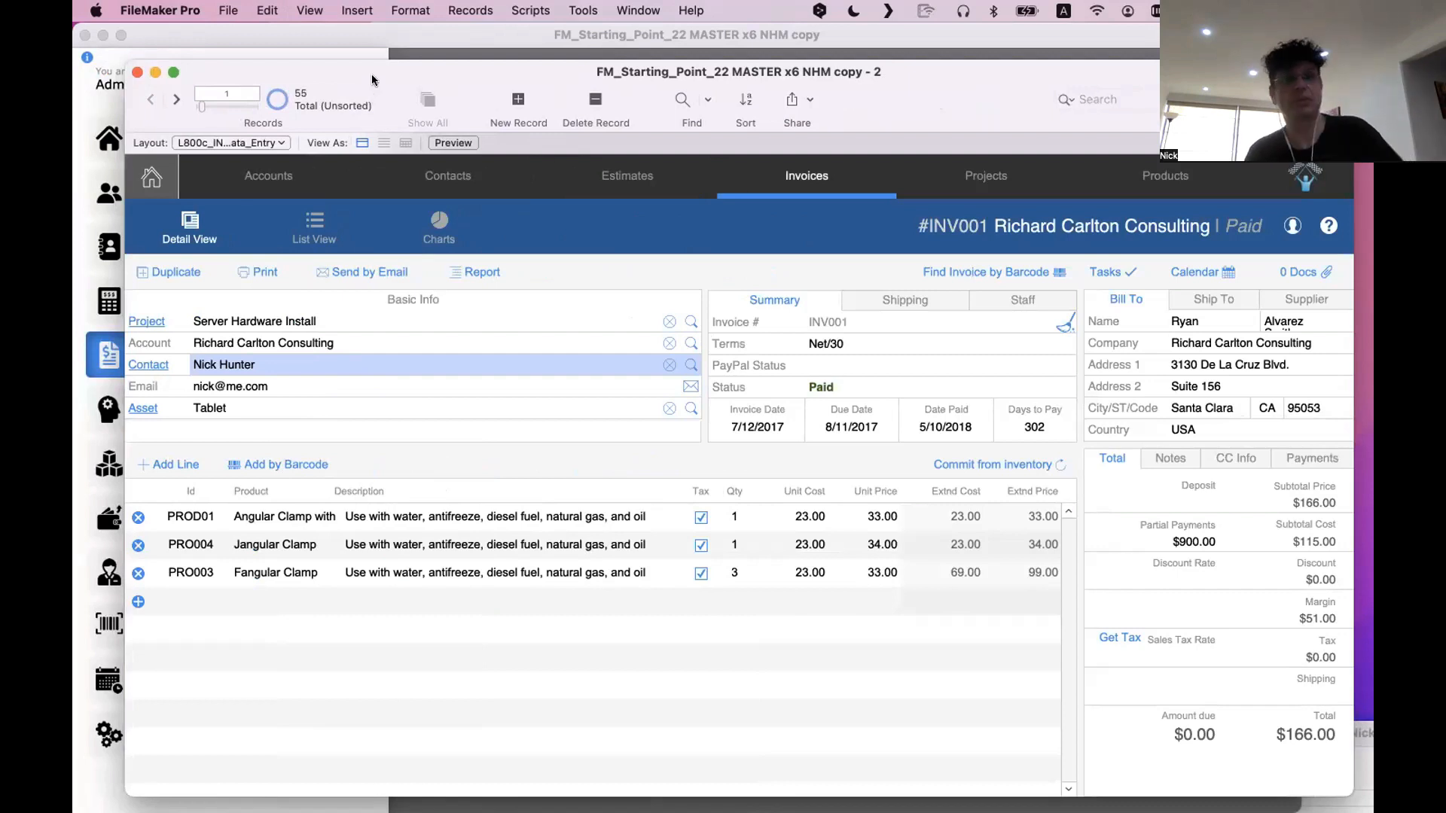
drag(379, 61, 385, 43)
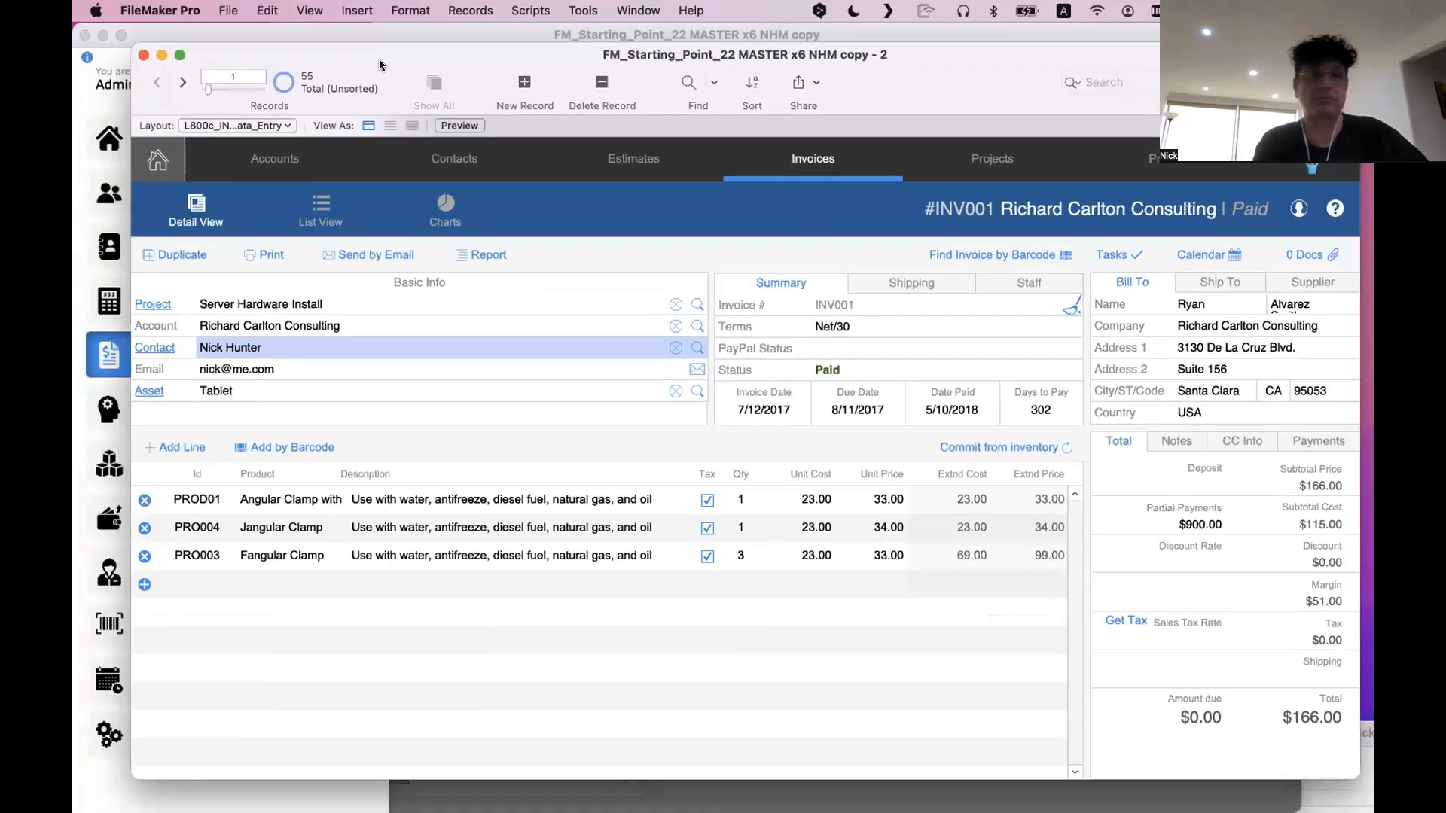
drag(379, 61, 751, 380)
Close the slide-out navigation menu in the original invoice window and bring that window to the front
click(305, 224)
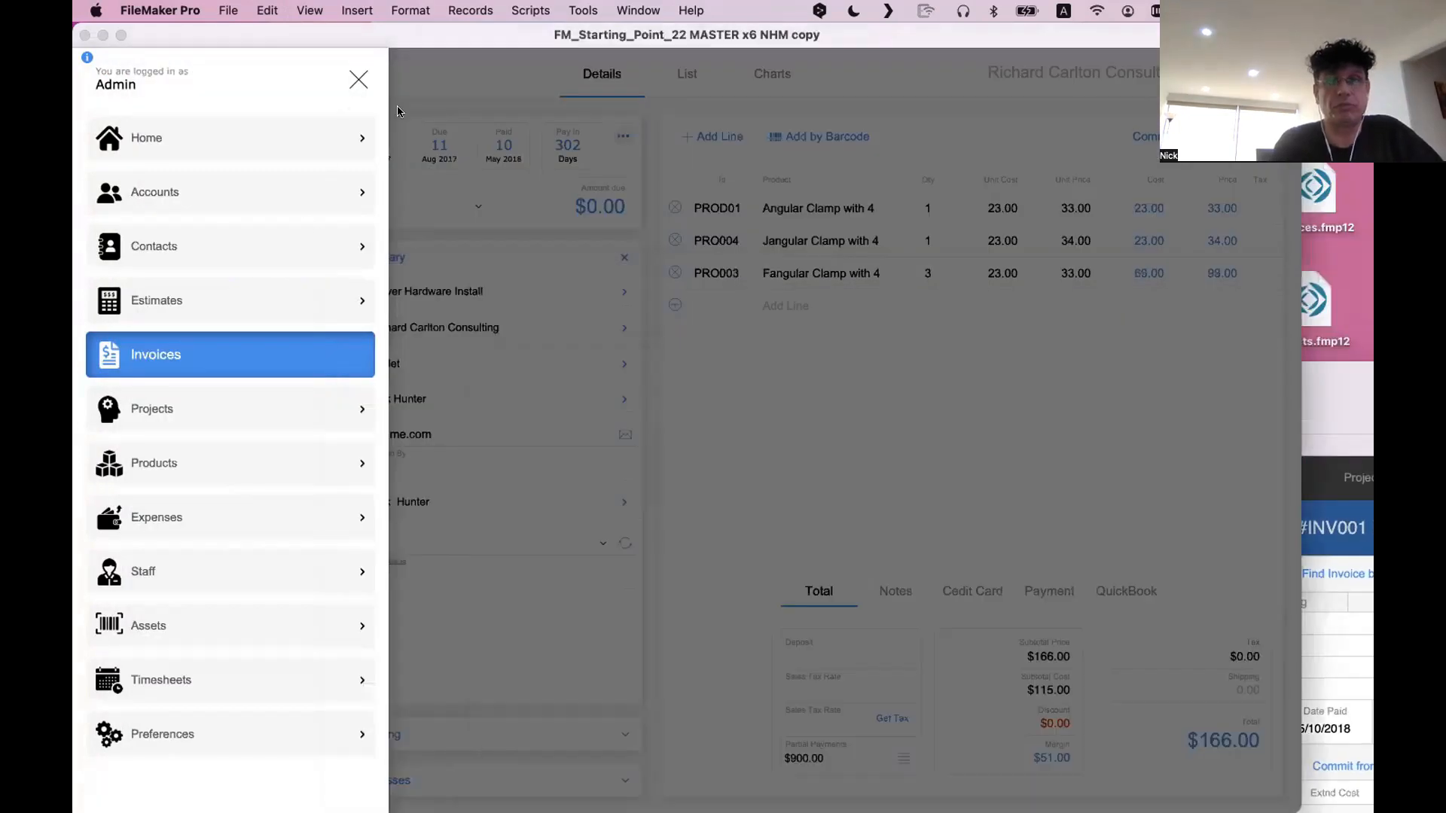
click(1258, 480)
click(1324, 481)
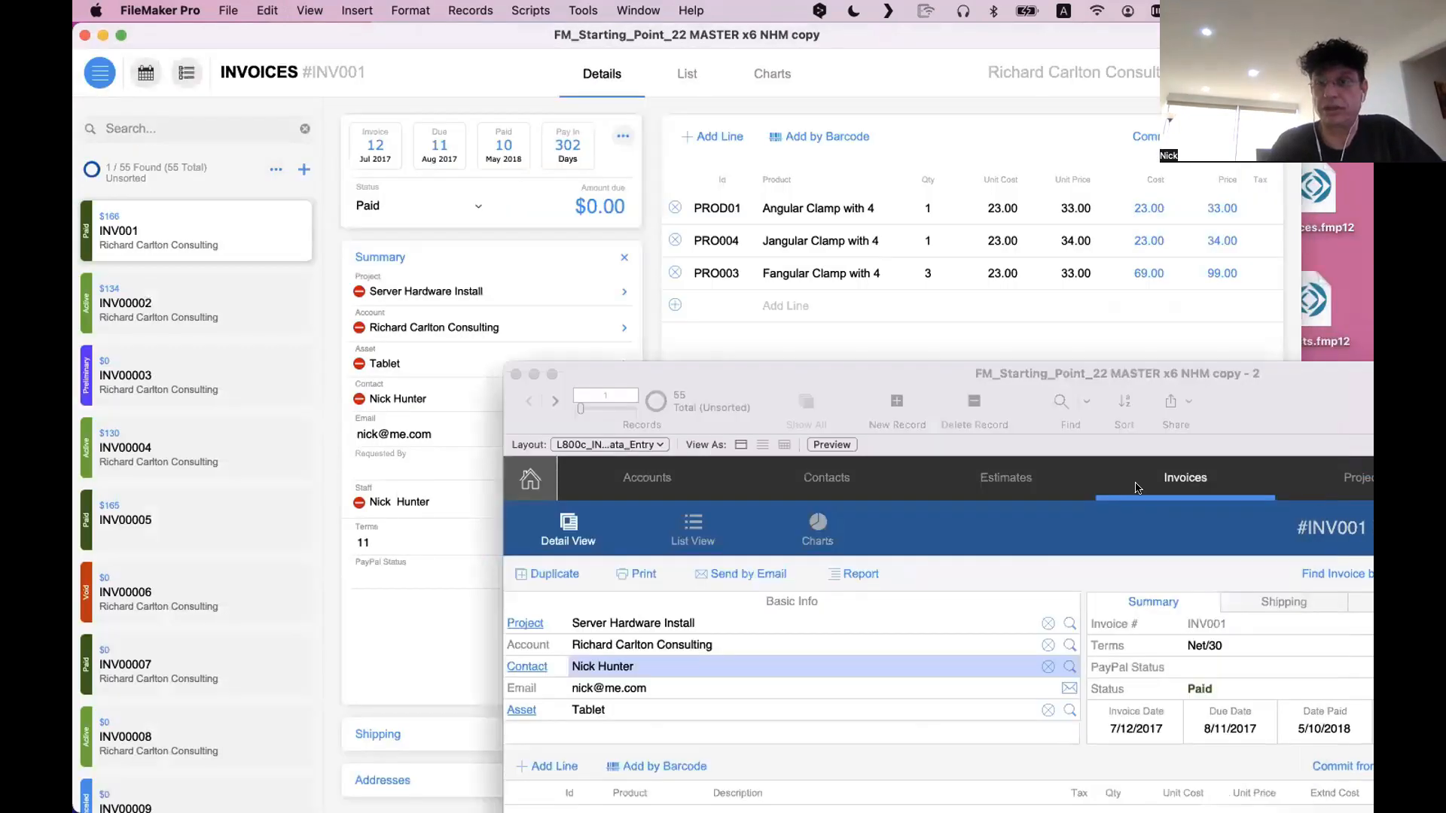
click(812, 332)
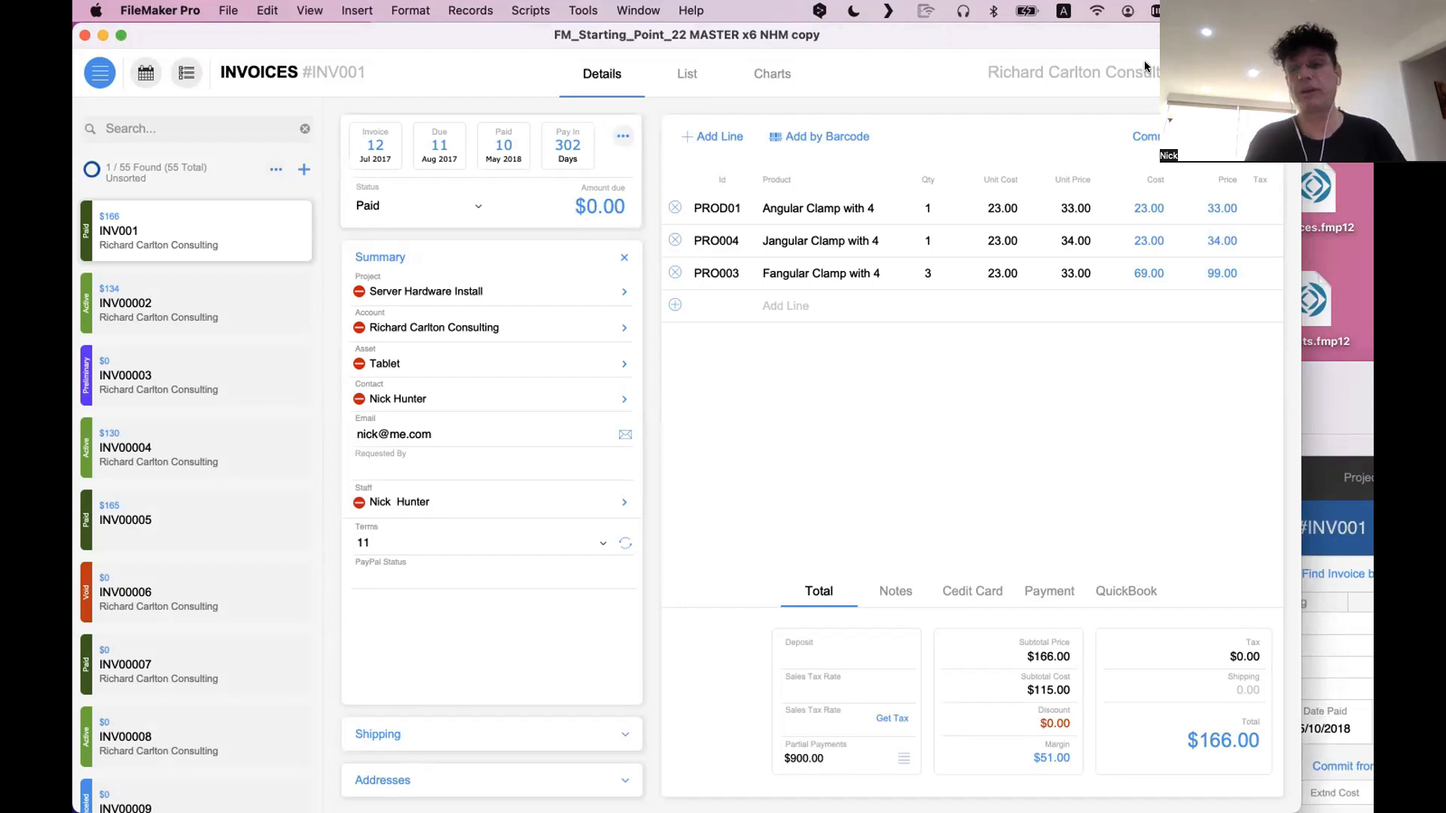
View the slide-out navigation menu and the Calendar window from the original invoice layout, closing each one
click(95, 75)
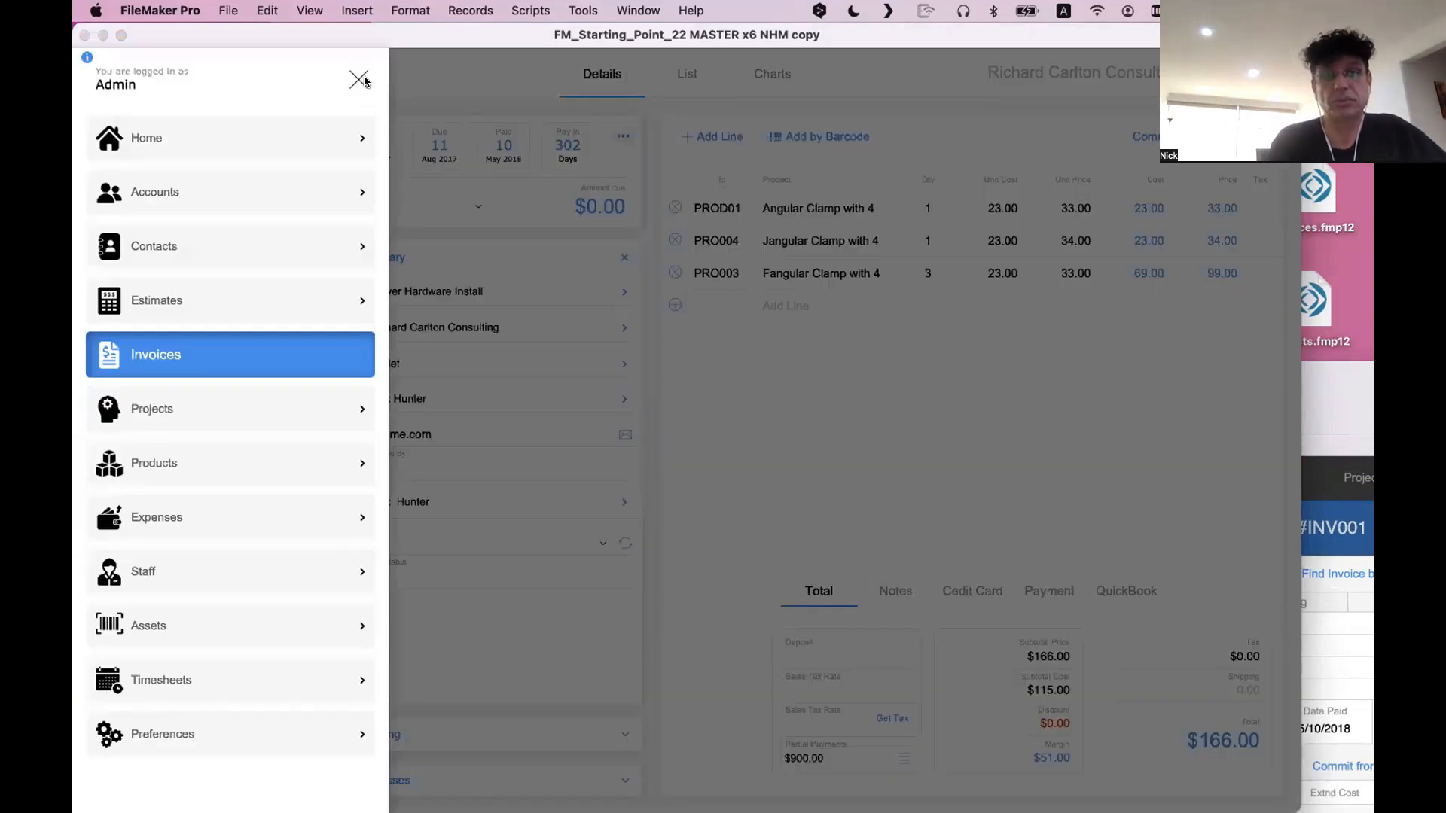
click(360, 79)
click(145, 73)
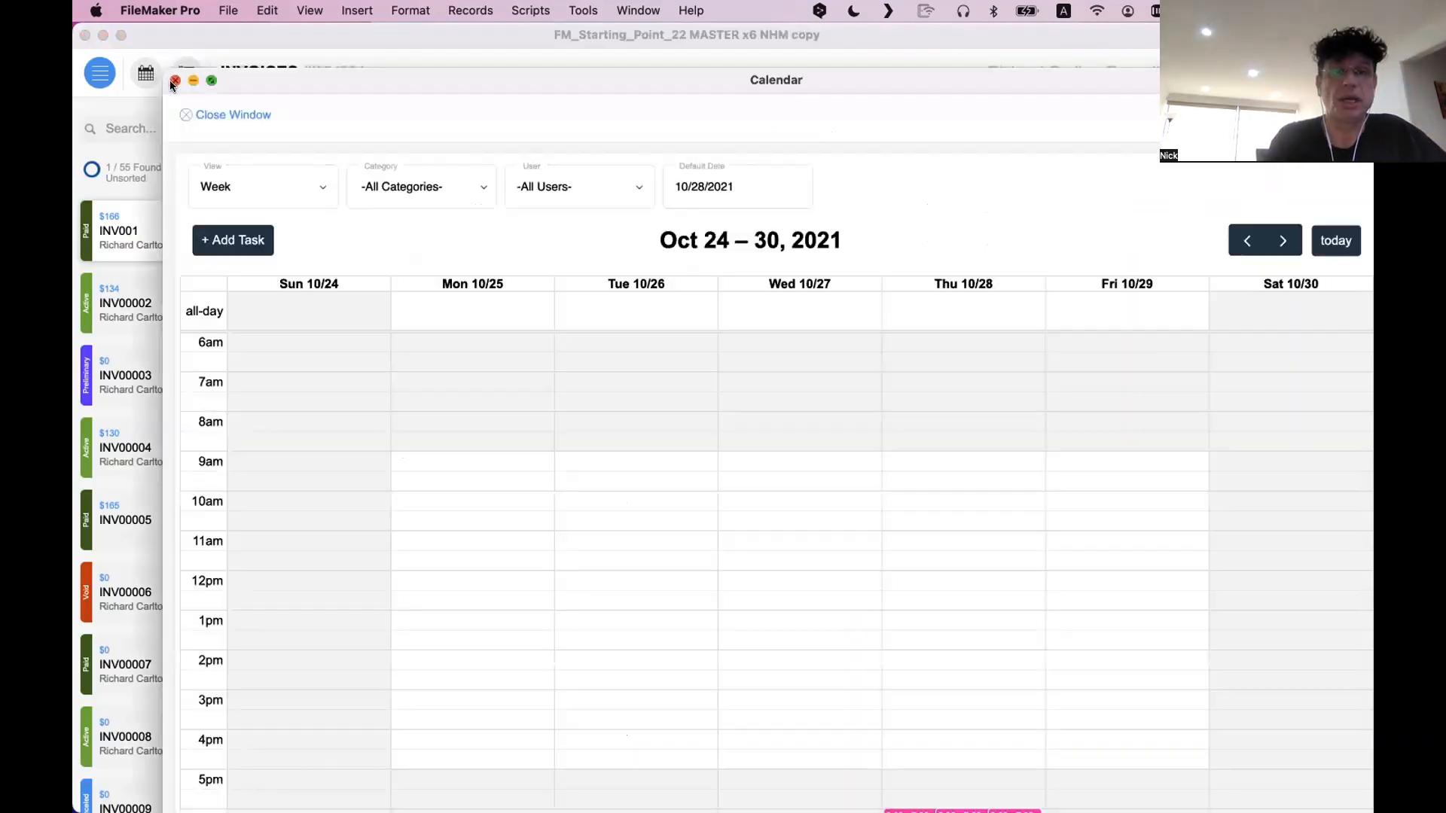
click(174, 81)
Open the Active Task List, look through the overdue tasks and close the list
click(188, 77)
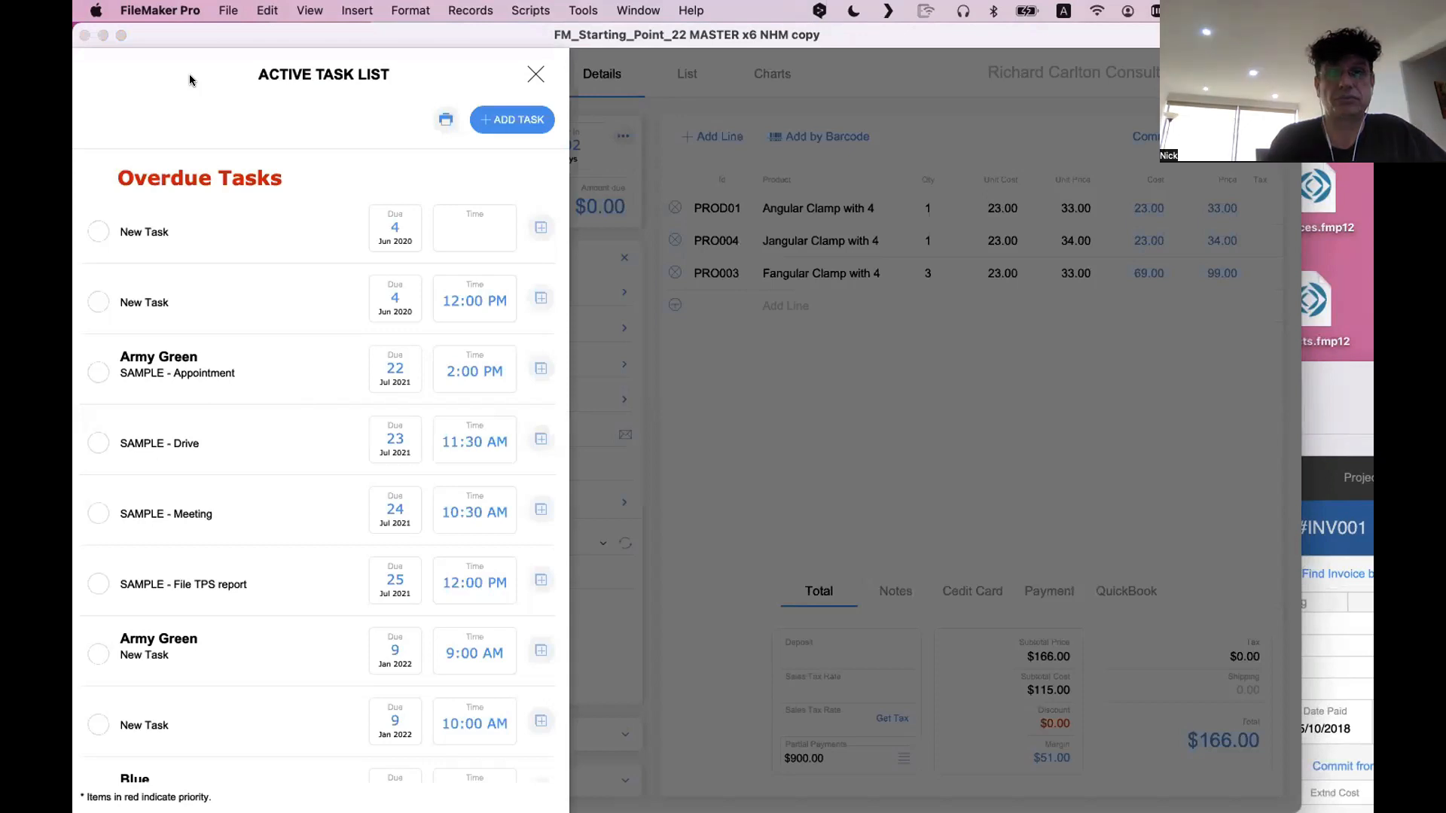
scroll(283, 364, down, 5)
scroll(495, 202, up, 6)
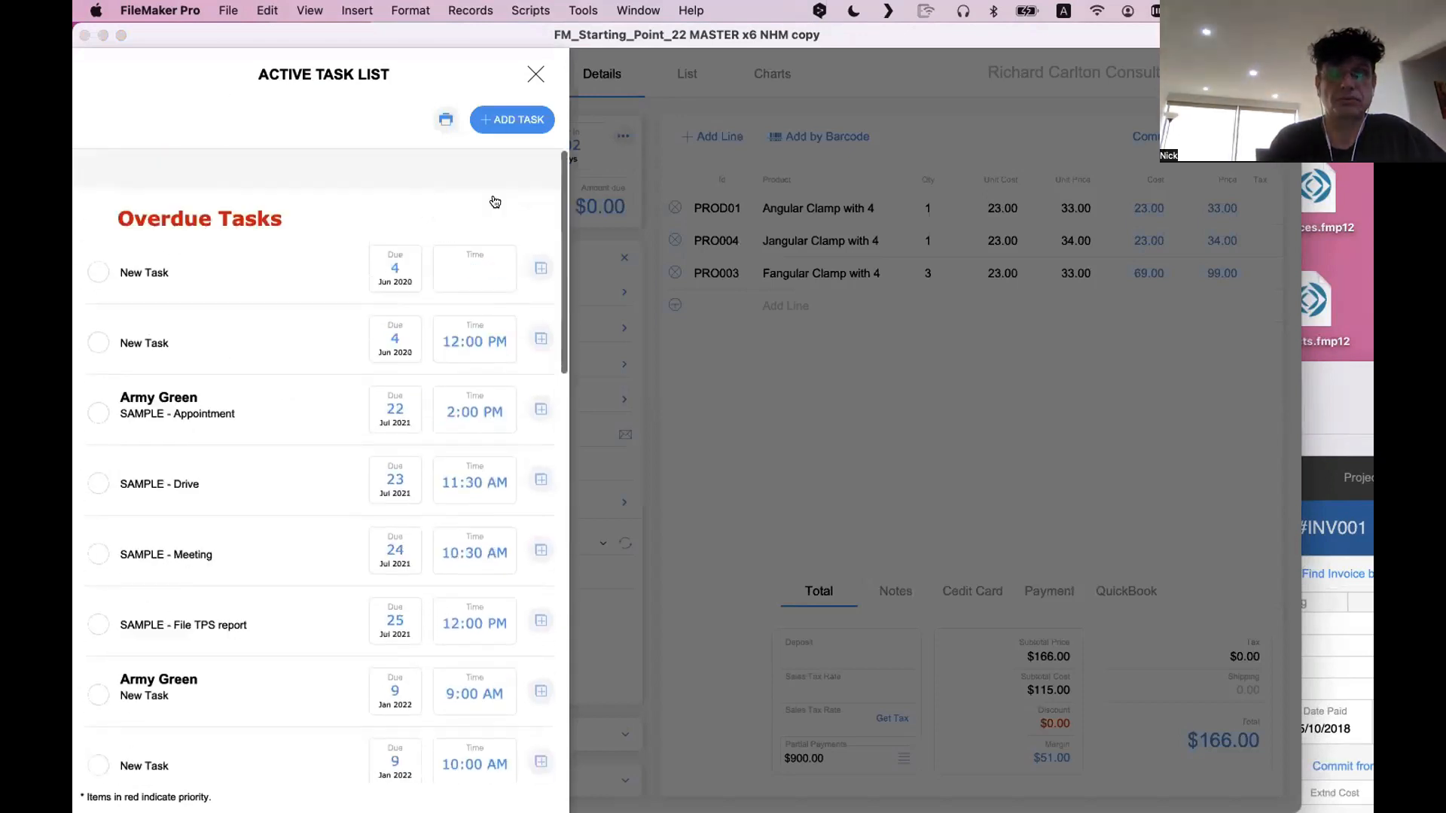
click(536, 74)
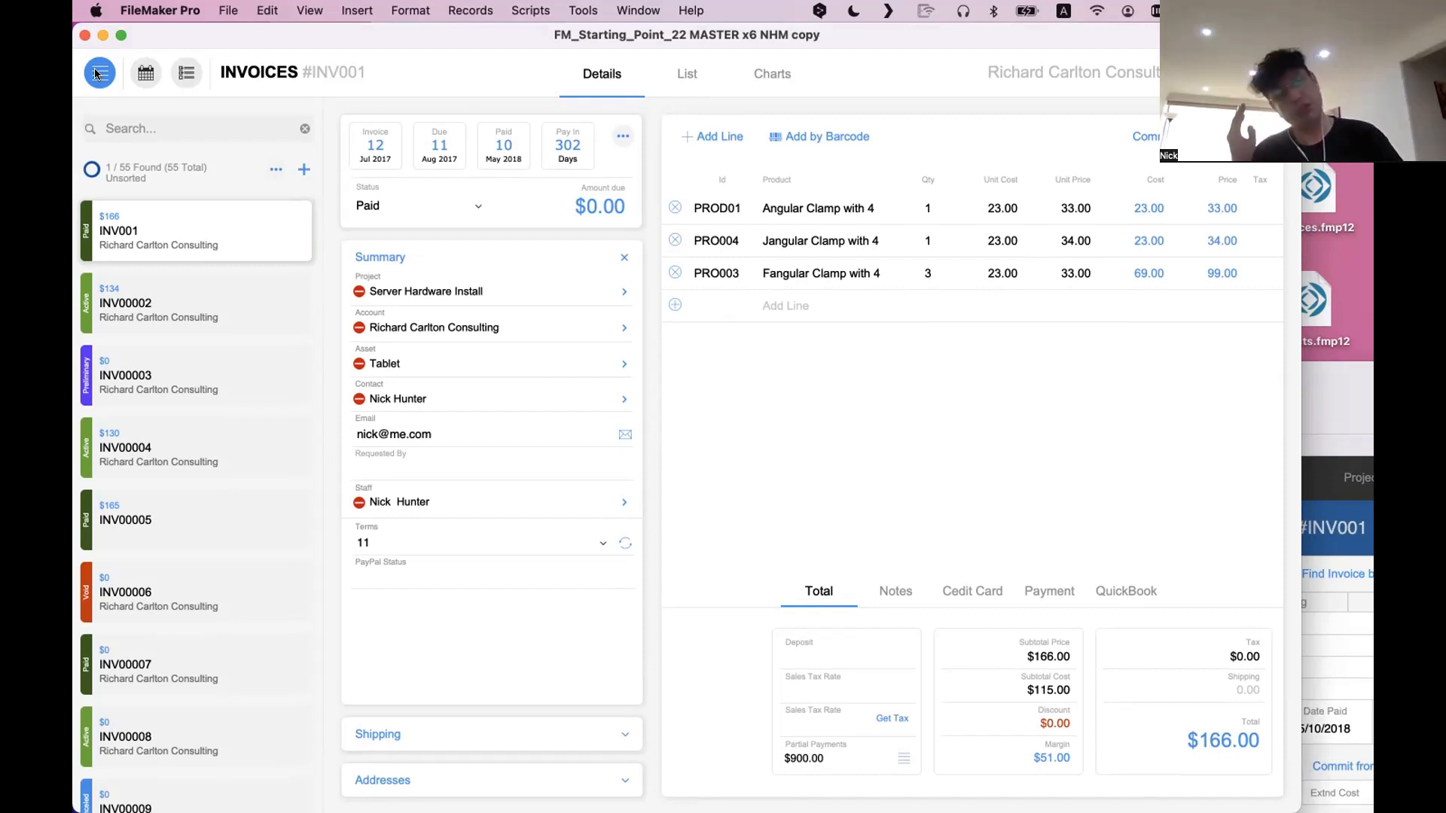
Review the navigation menu once more, view the invoice List and Charts pages and return to Details
click(97, 73)
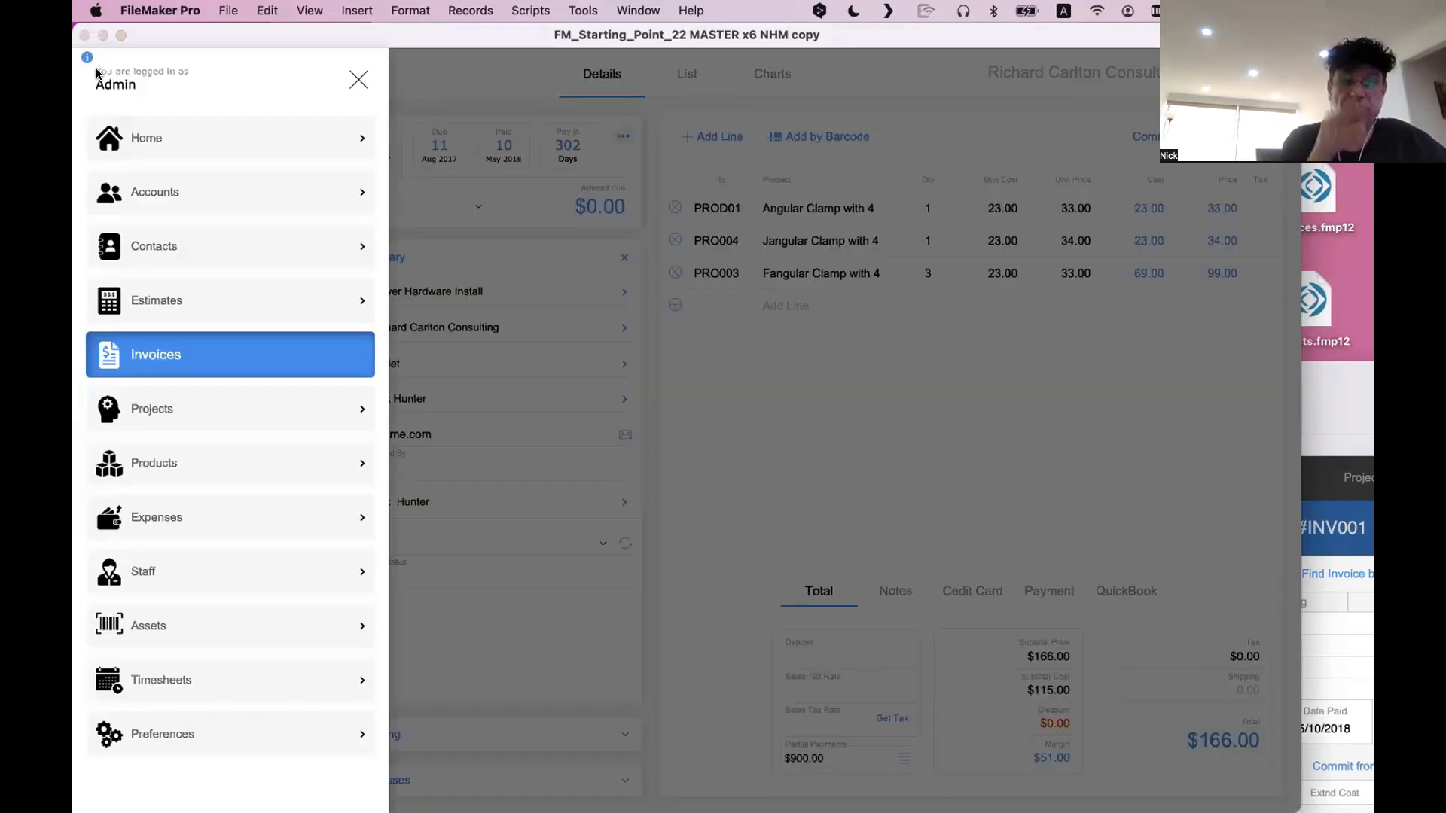
click(359, 79)
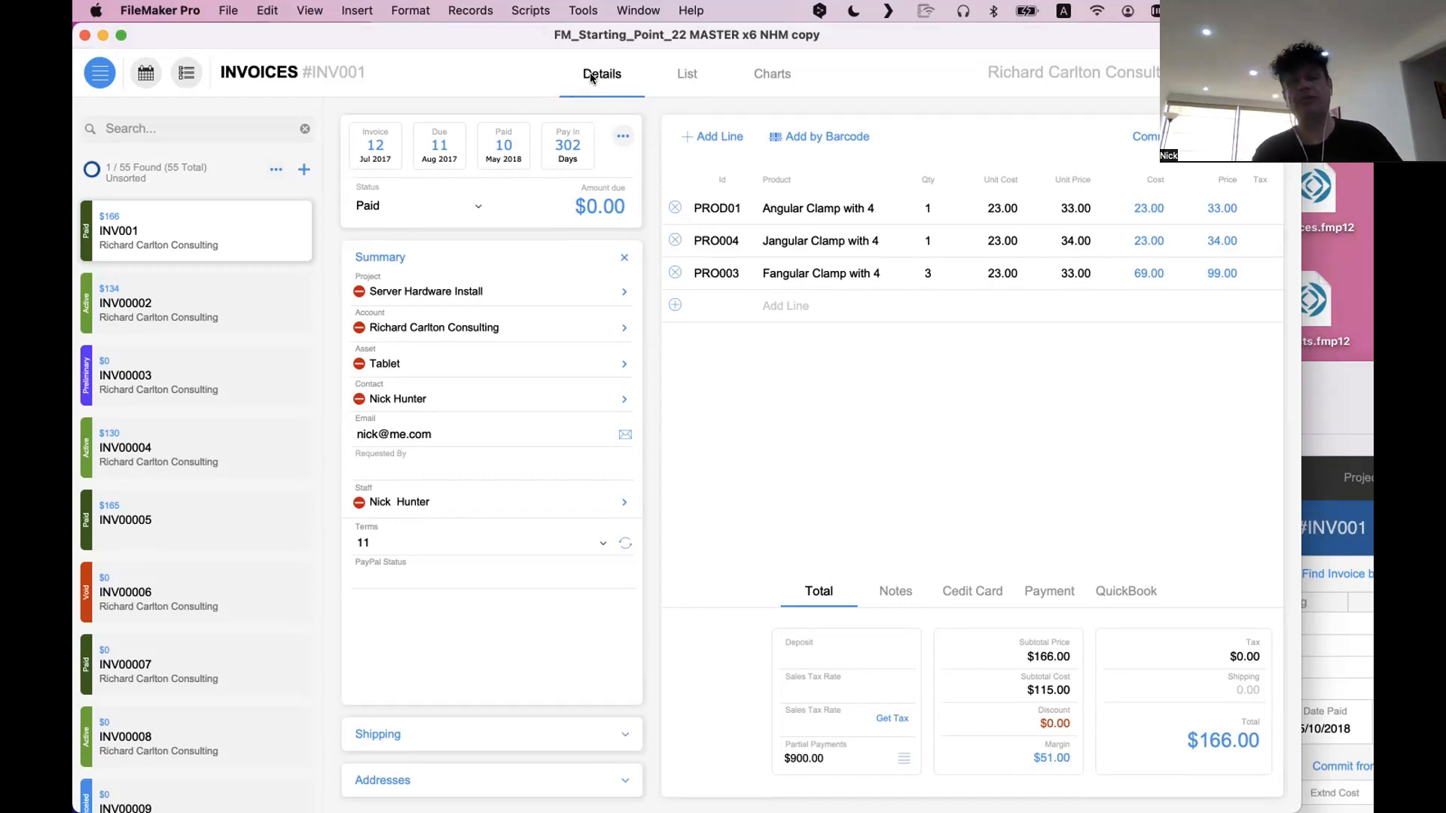
click(676, 73)
click(775, 76)
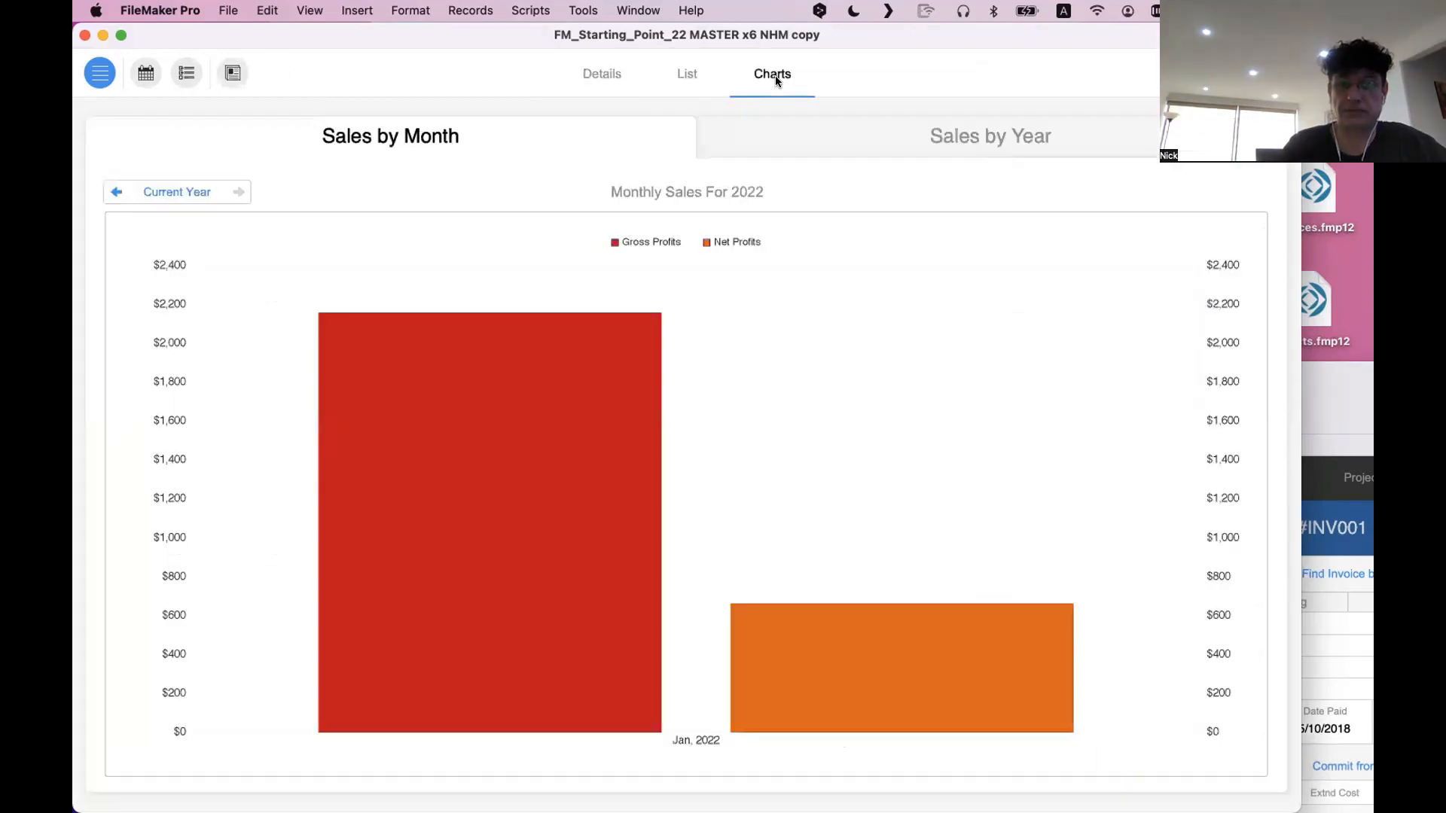
click(595, 75)
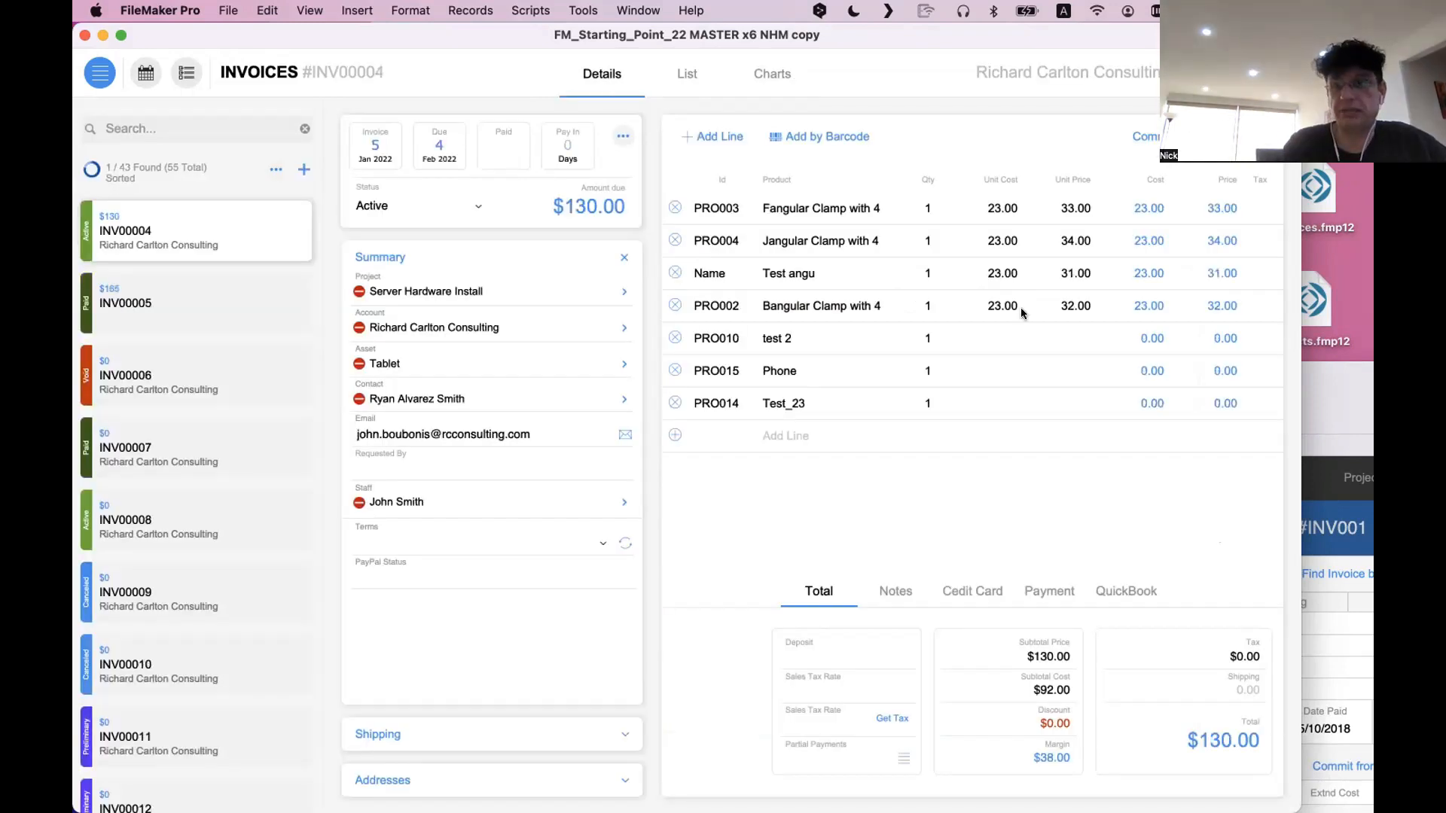
Bring the second window forward, view its invoice Charts page and return to its Detail View
click(1309, 396)
drag(928, 383, 637, 107)
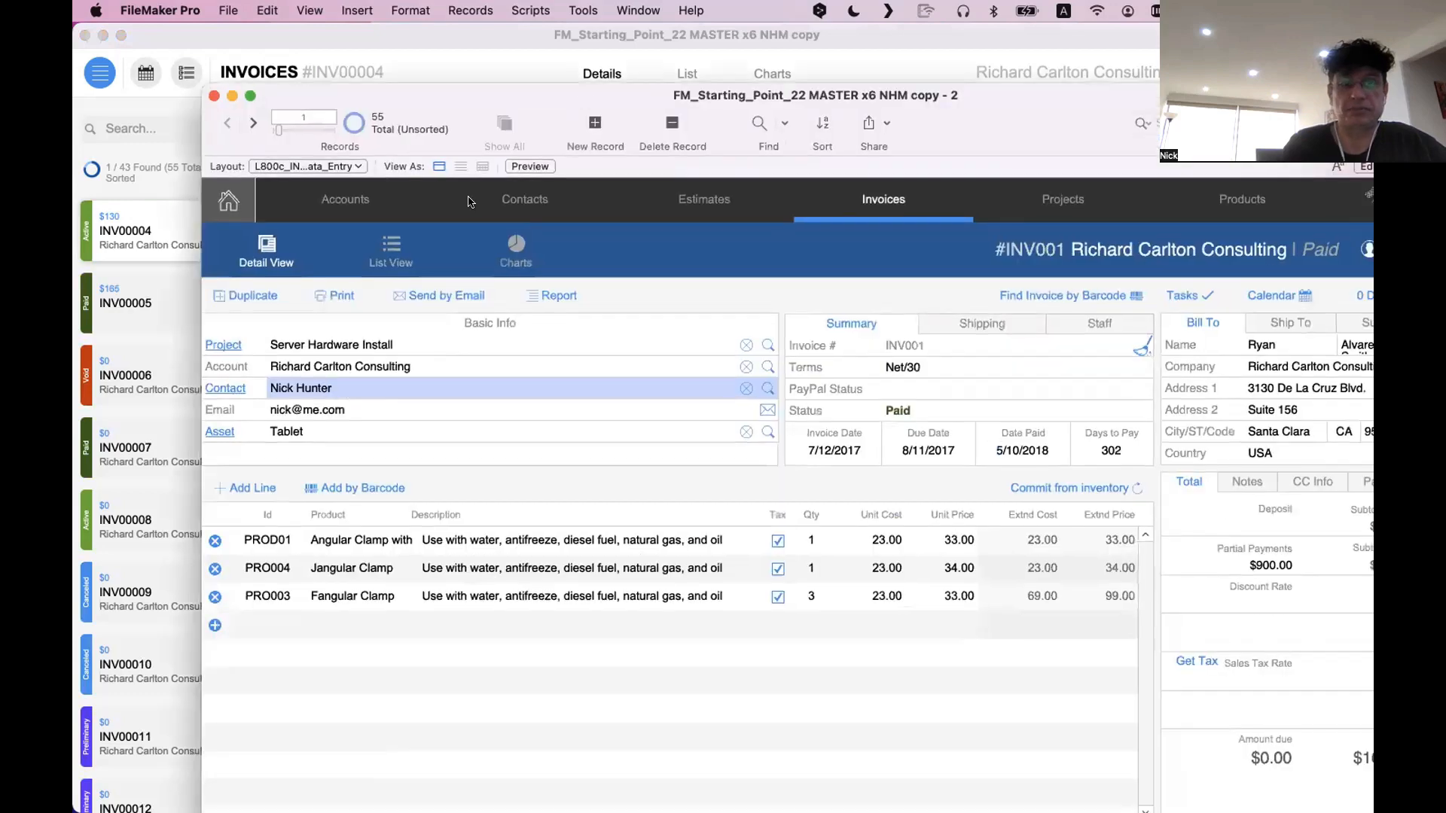
click(513, 246)
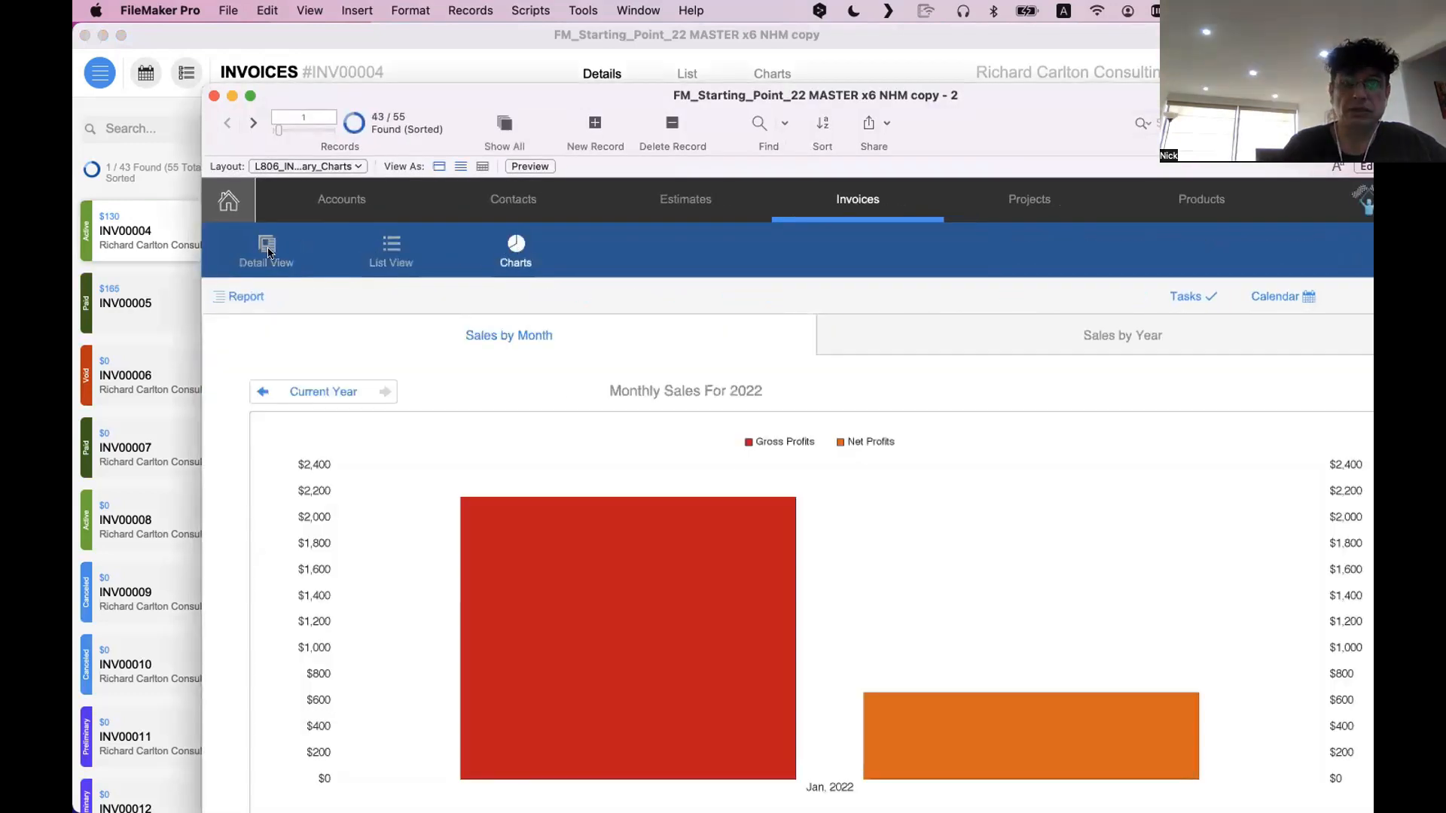
click(268, 248)
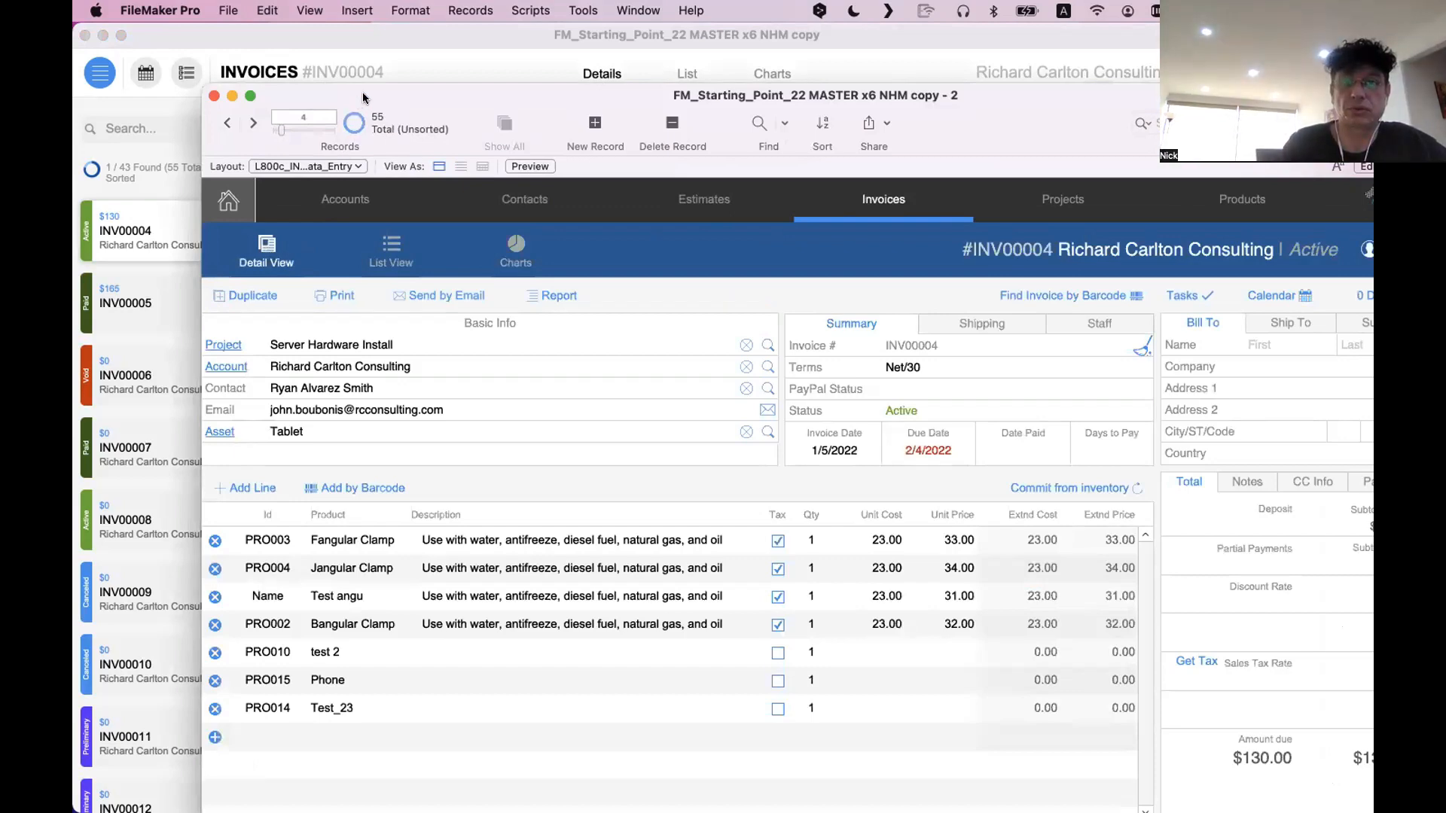
Move the second window aside and look through the invoice list in the original window
drag(363, 94, 802, 229)
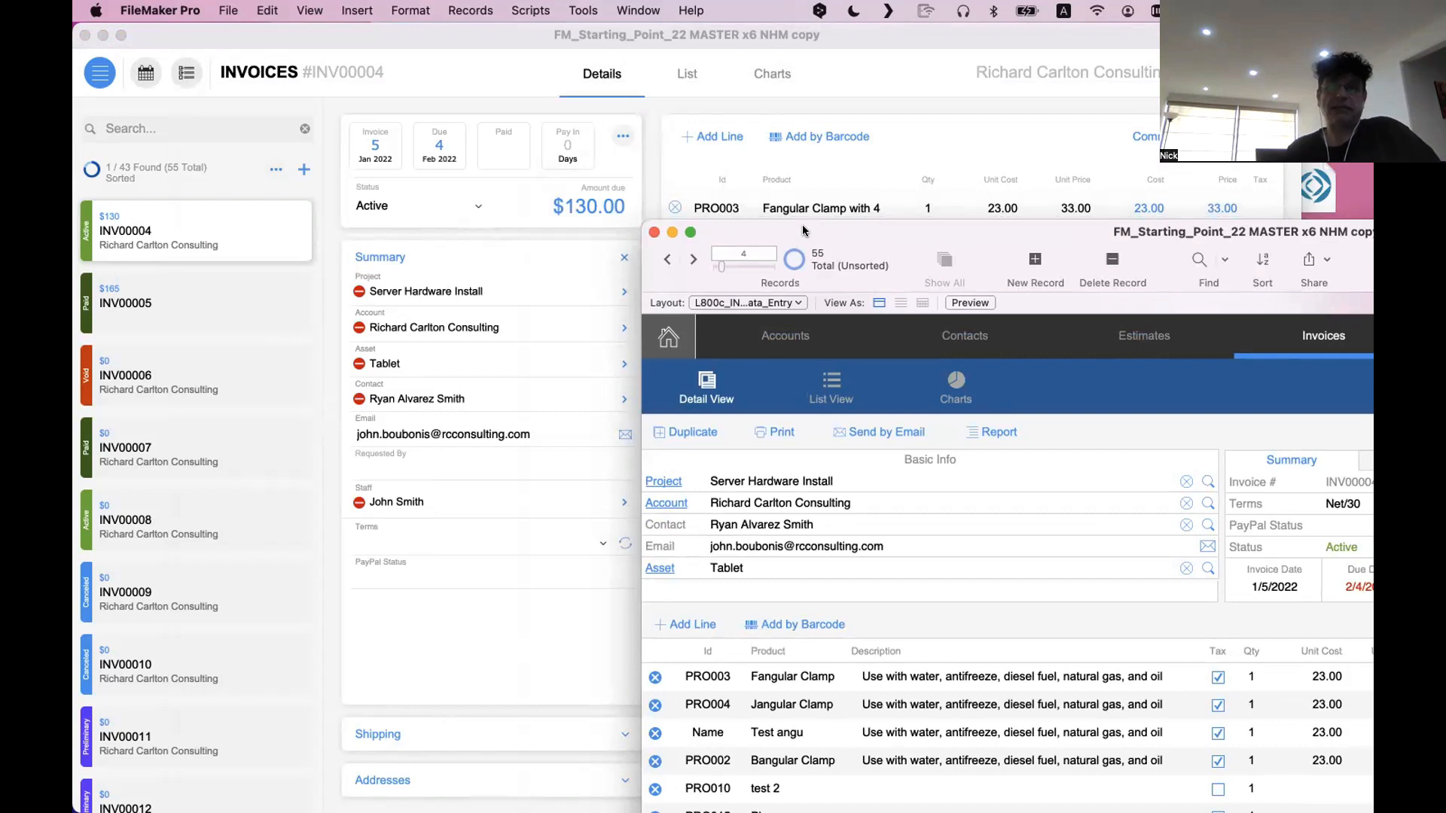
click(586, 91)
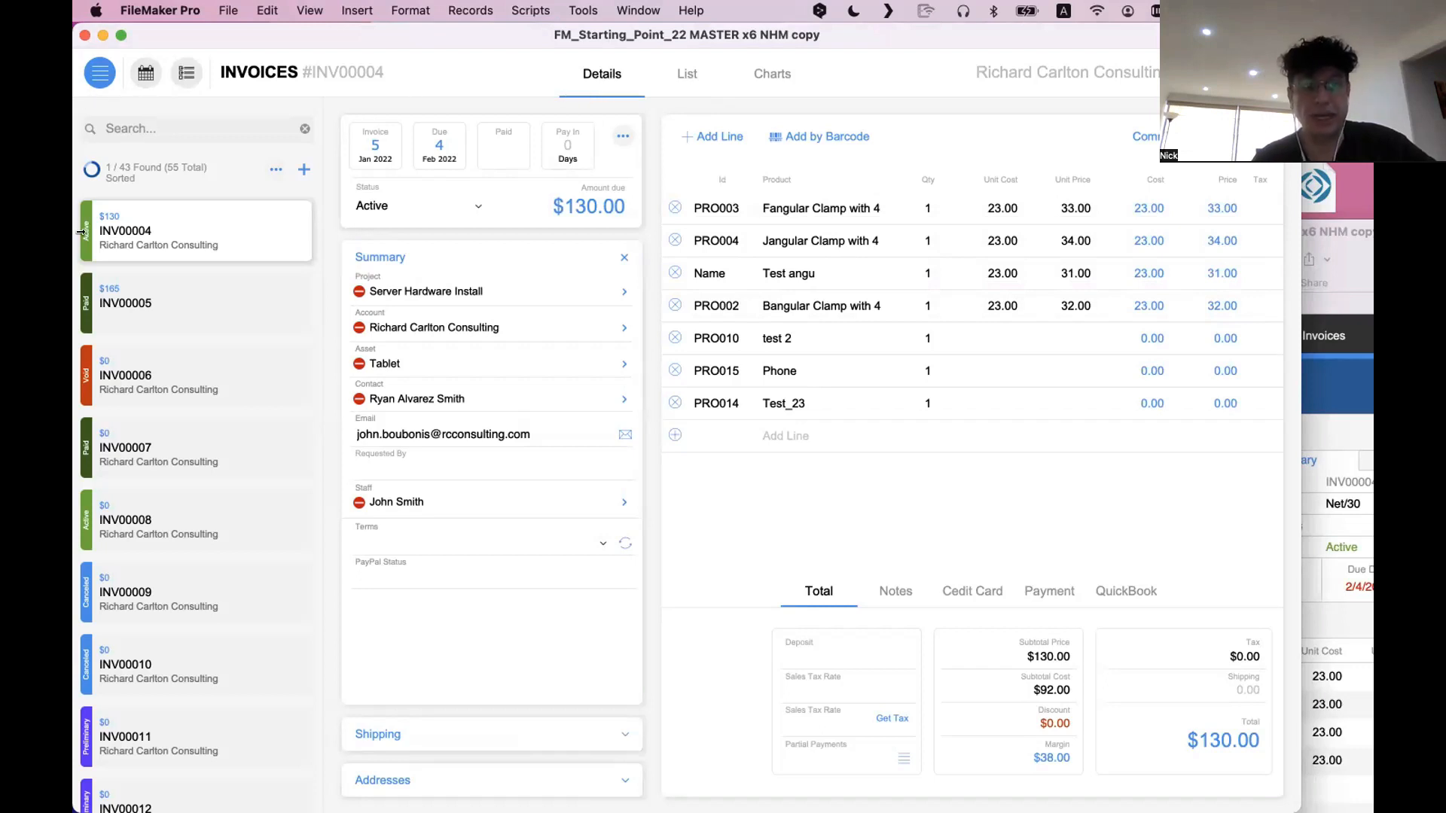
scroll(75, 489, down, 1)
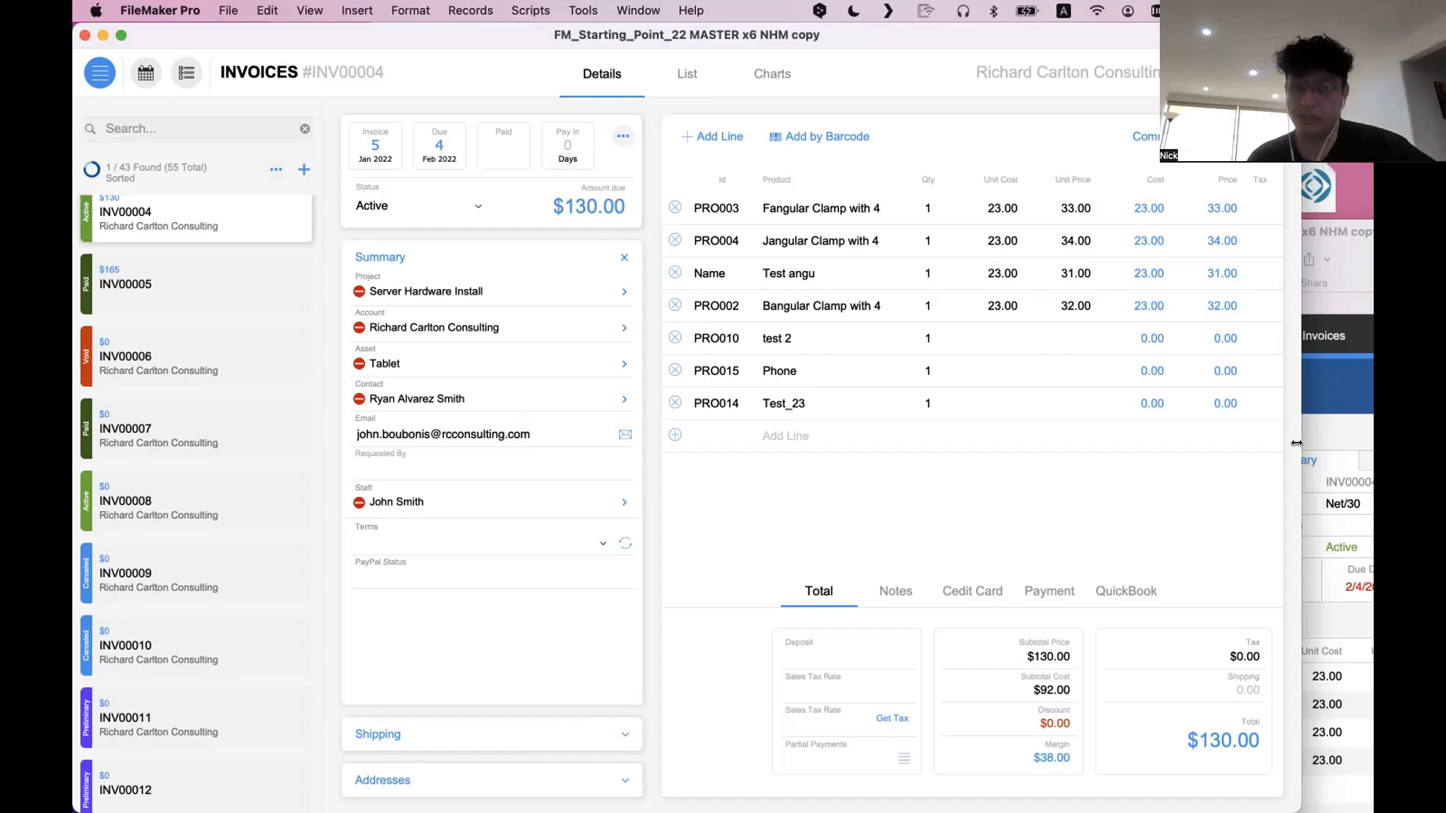
Bring the second window back into full view to examine the older layout's top navigation
click(1369, 362)
drag(879, 240, 401, 68)
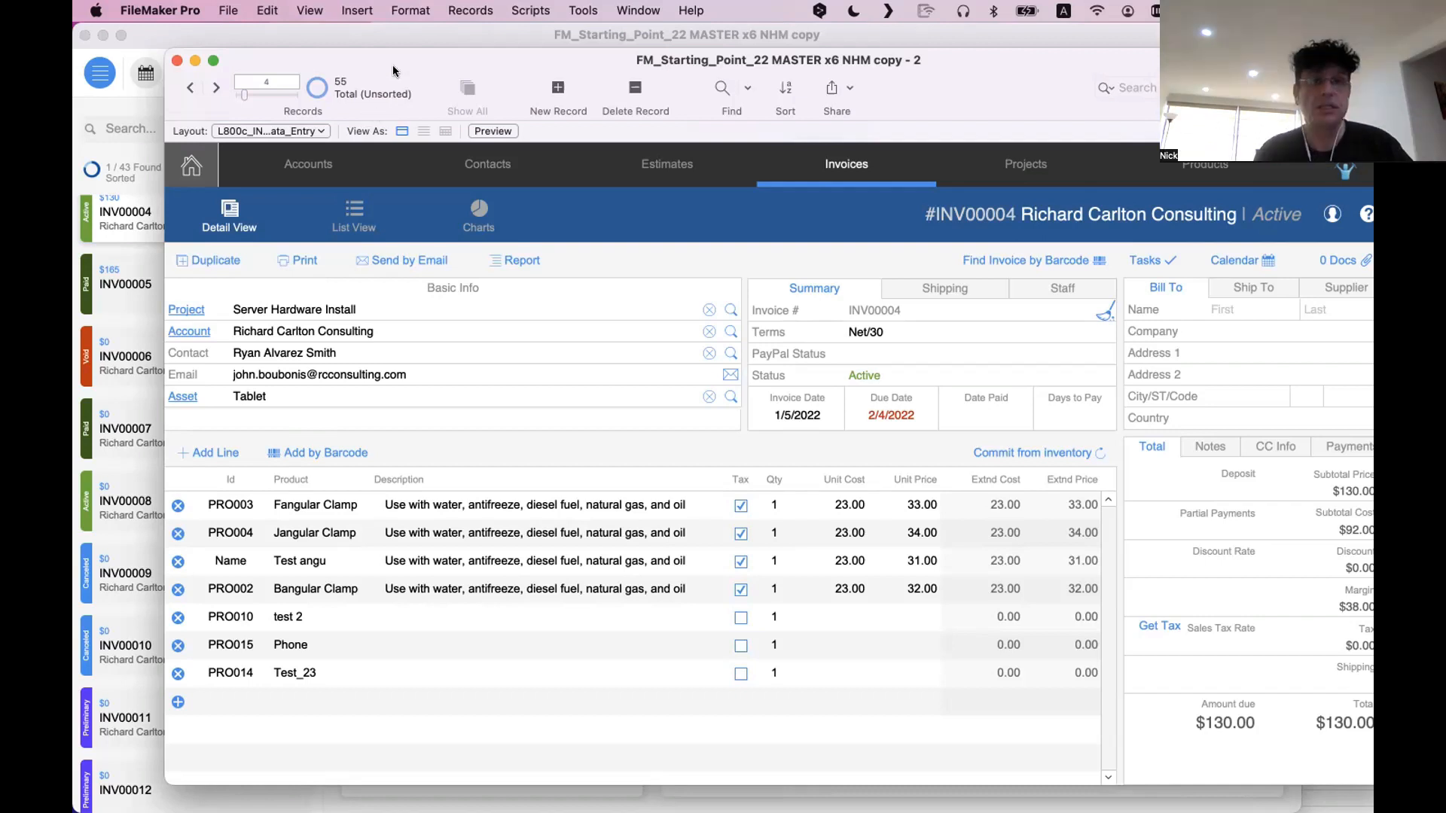
drag(391, 62, 366, 37)
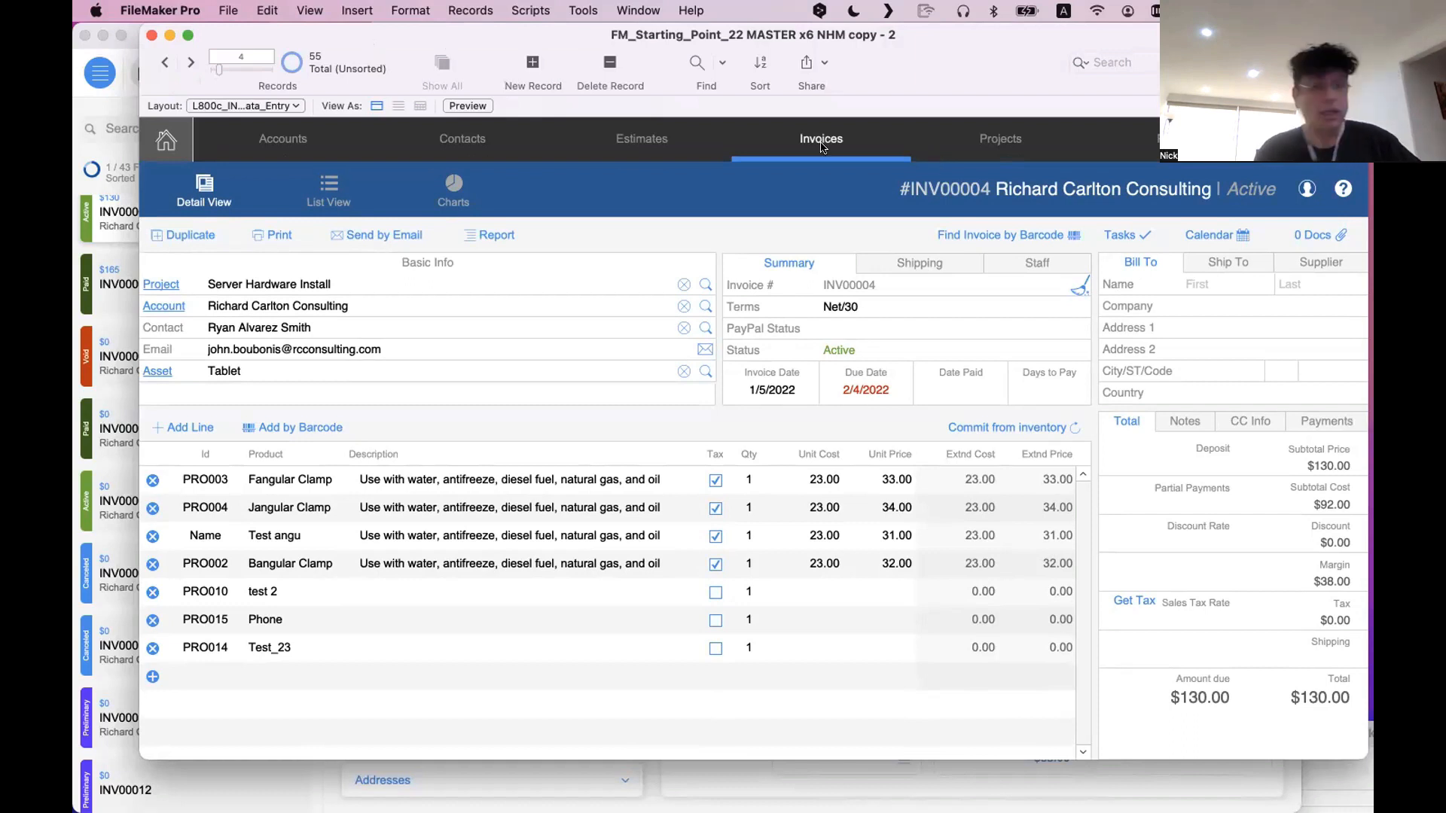
drag(678, 35, 669, 44)
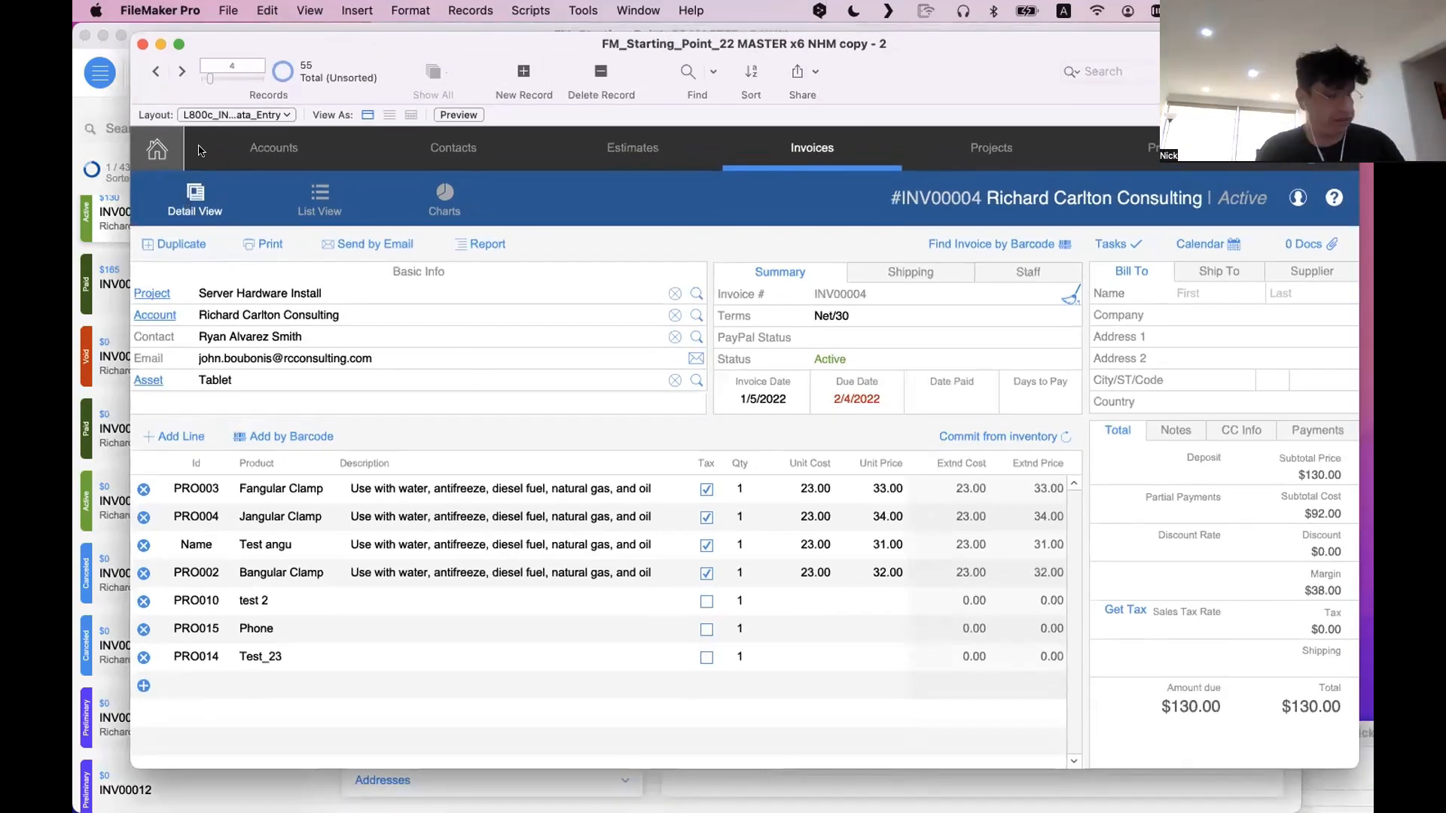
Switch the second window to Layout mode, move it aside and hide both the Fields pane and the inspector
key(super+l)
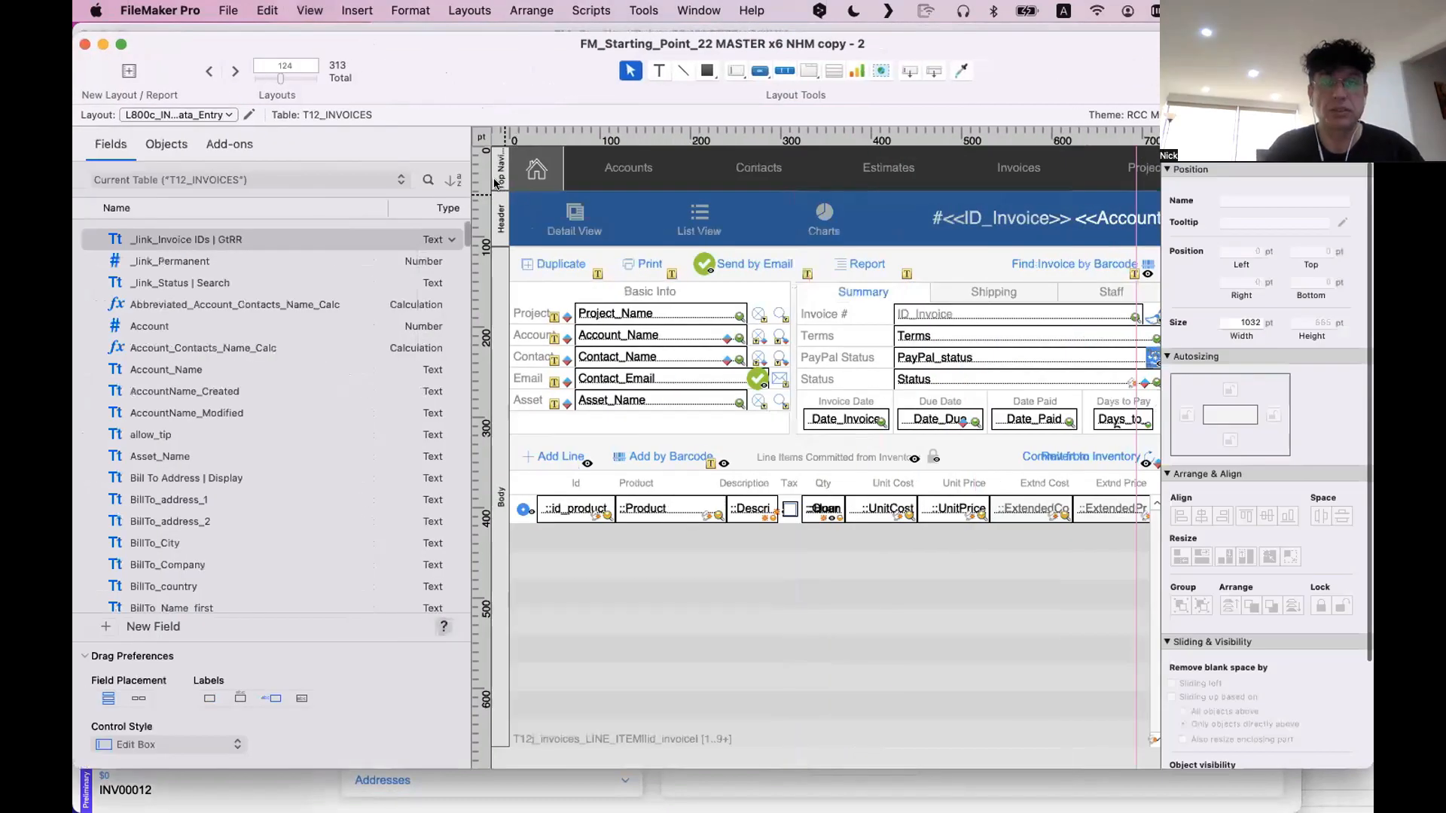
click(498, 179)
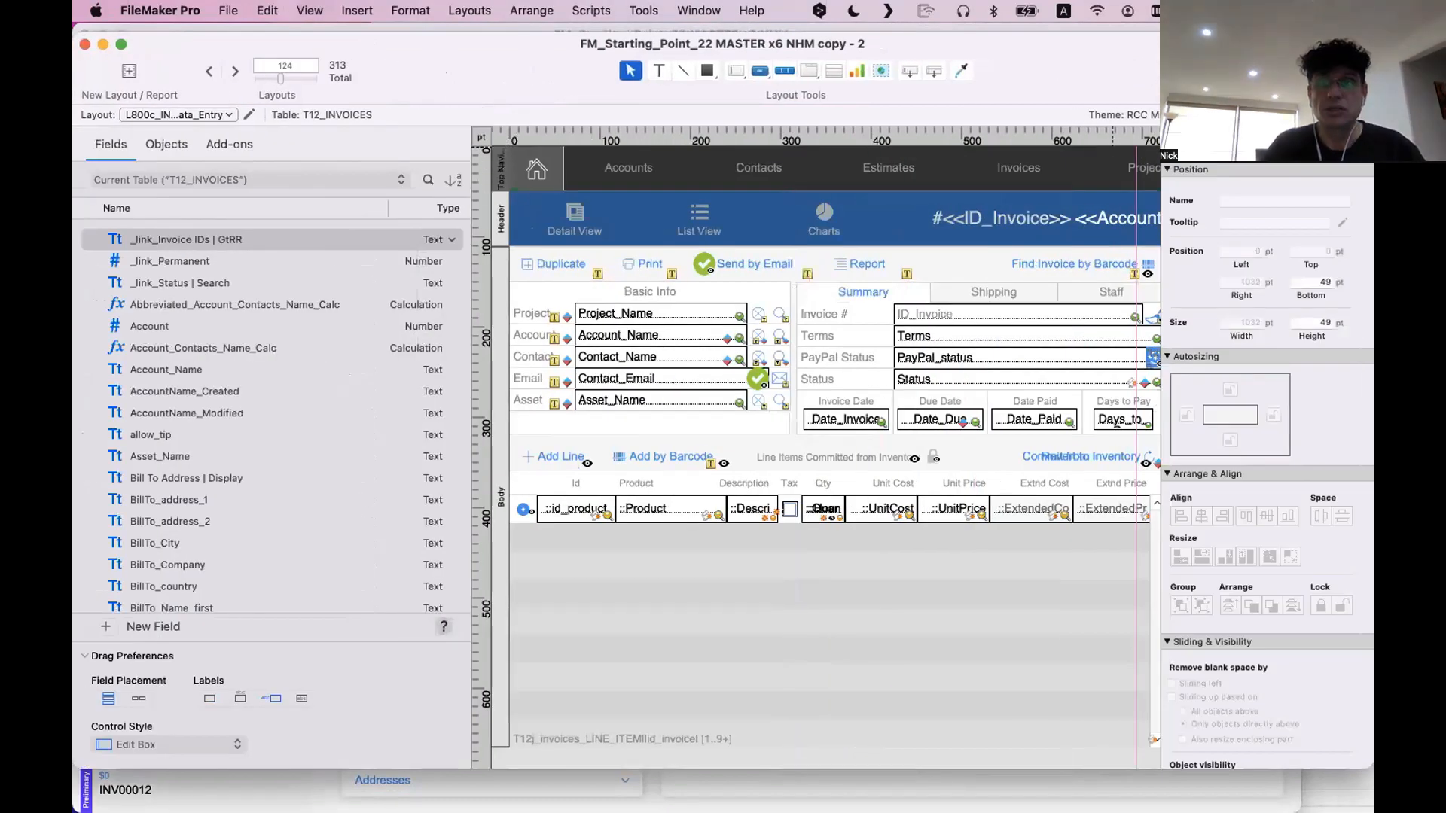
drag(1301, 75, 1196, 184)
click(1206, 183)
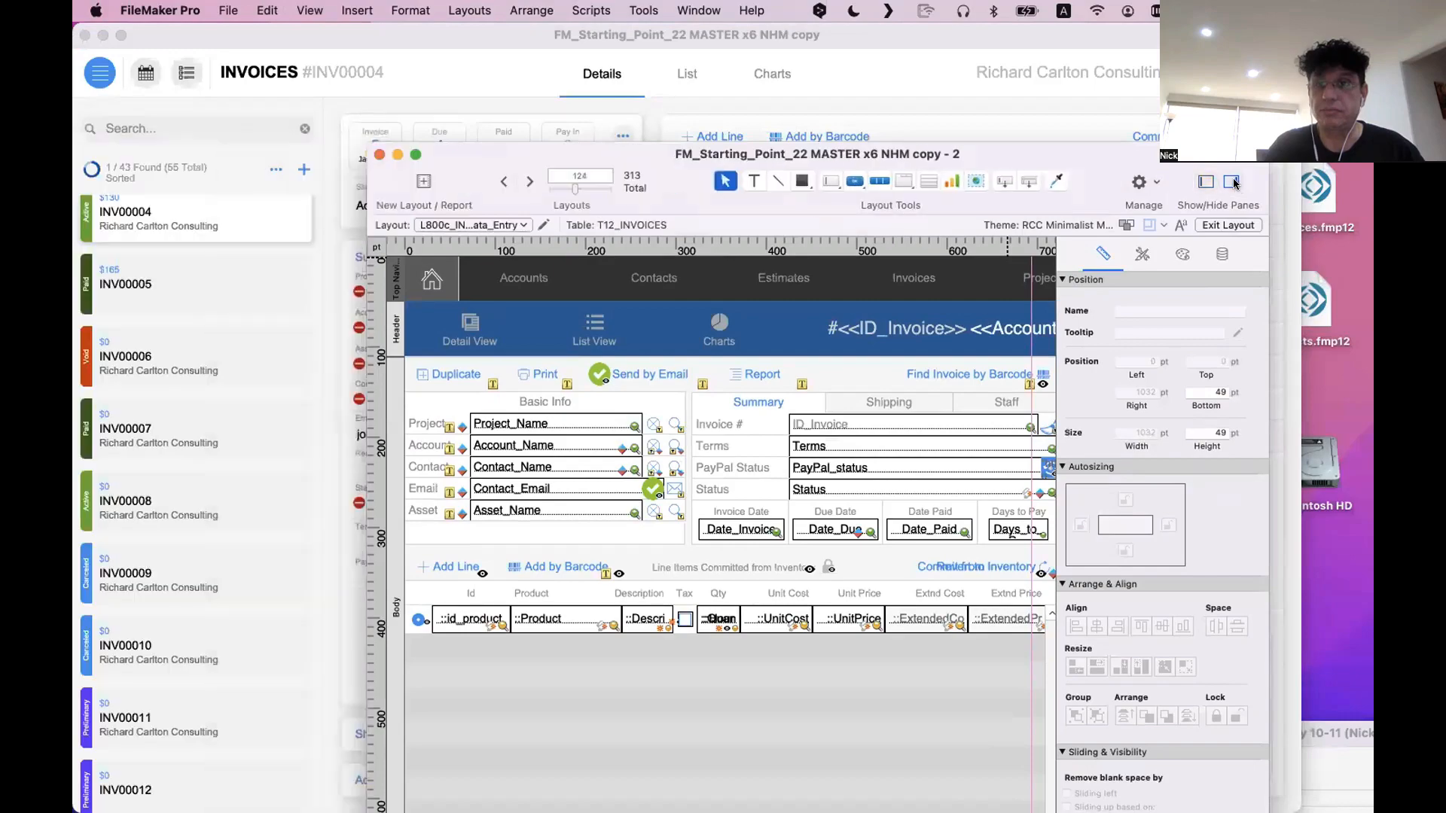
click(1232, 182)
Rearrange the windows so the original sits low on the desktop with the second window above it
click(1075, 156)
drag(922, 43, 922, 409)
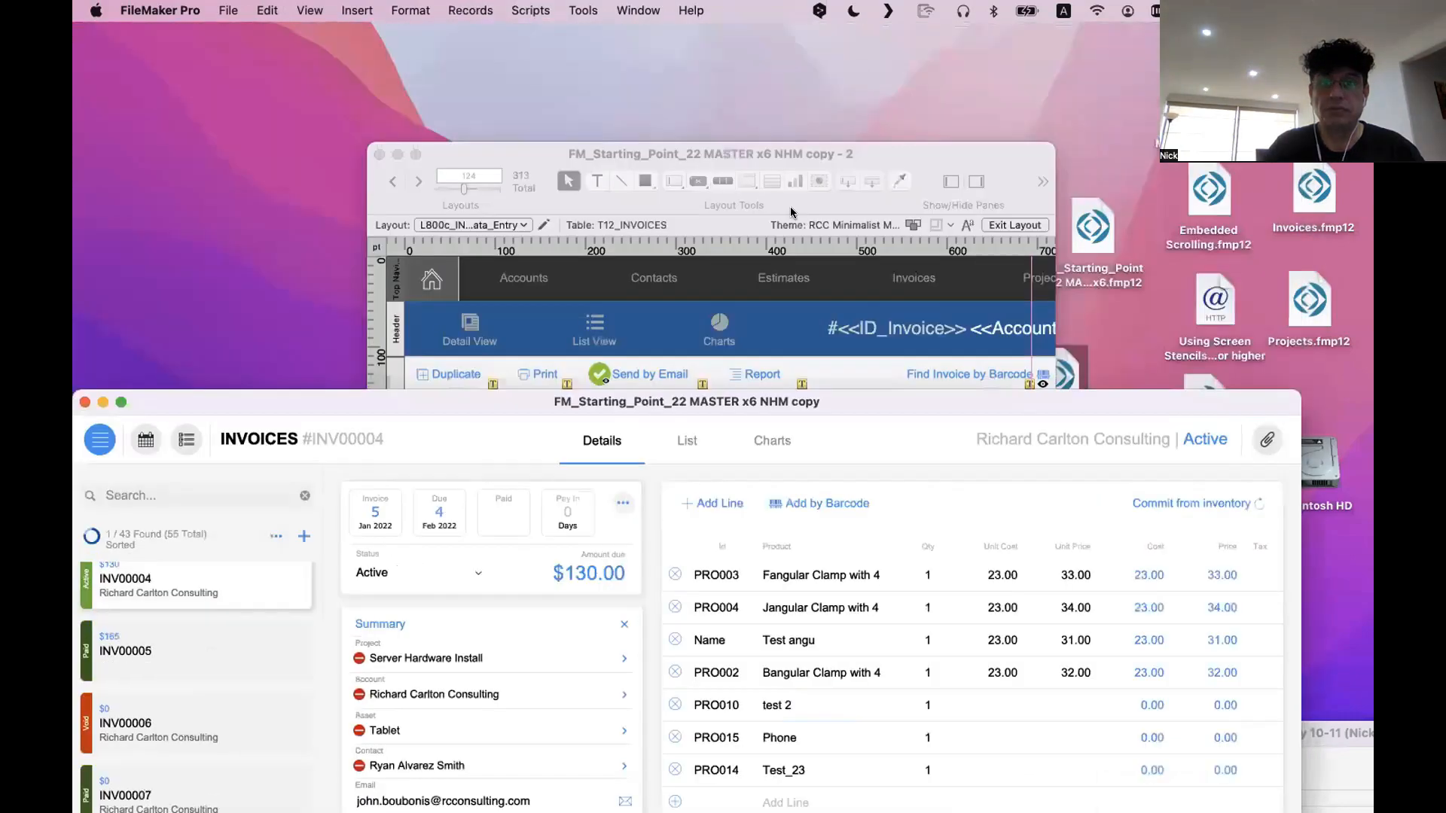
drag(681, 153, 463, 33)
drag(831, 755, 1000, 773)
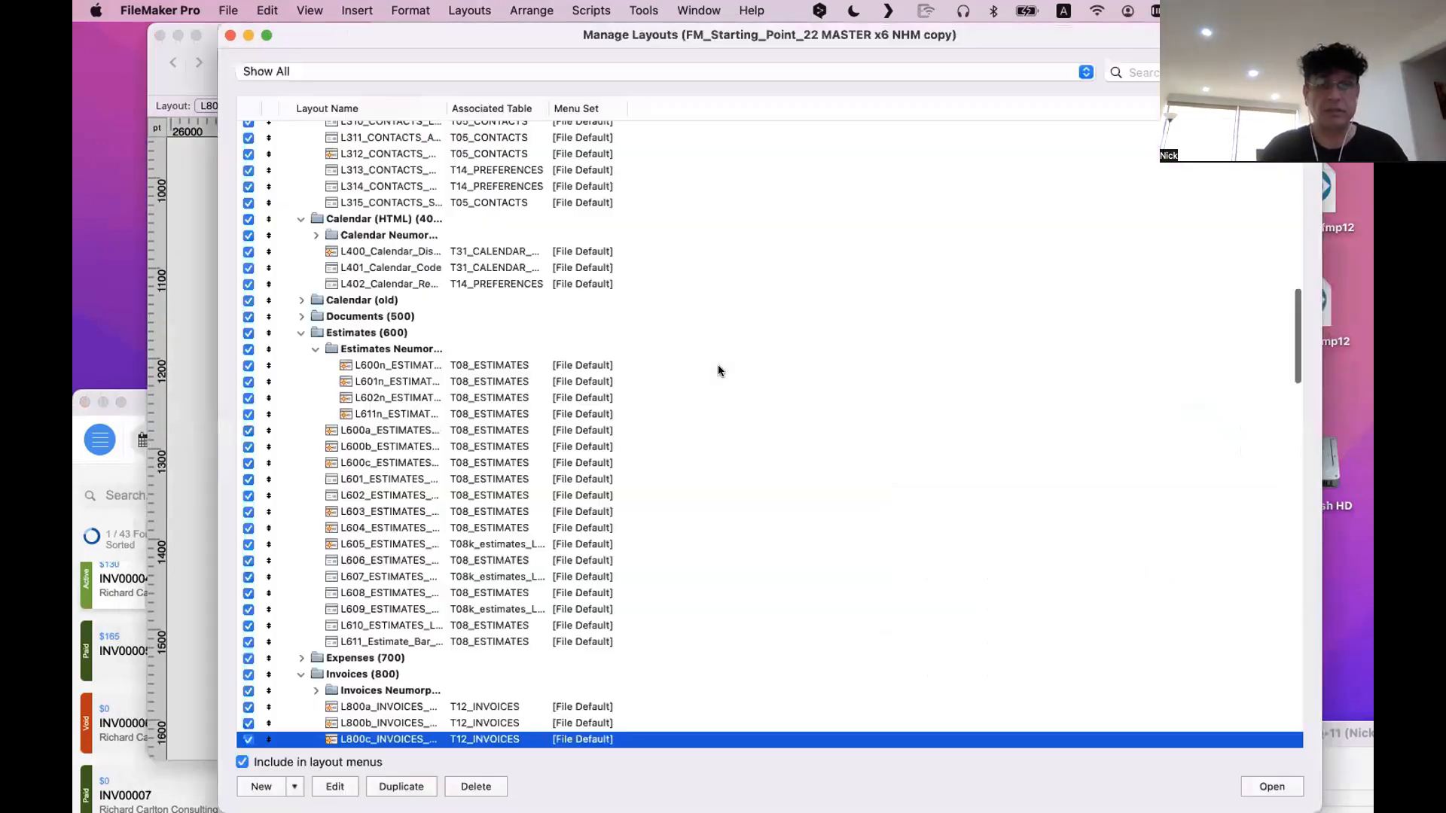
Duplicate the L800c_INVOICES_Data_Entry layout in Manage Layouts and open the copy in its own window
key(super+shift+l)
click(405, 786)
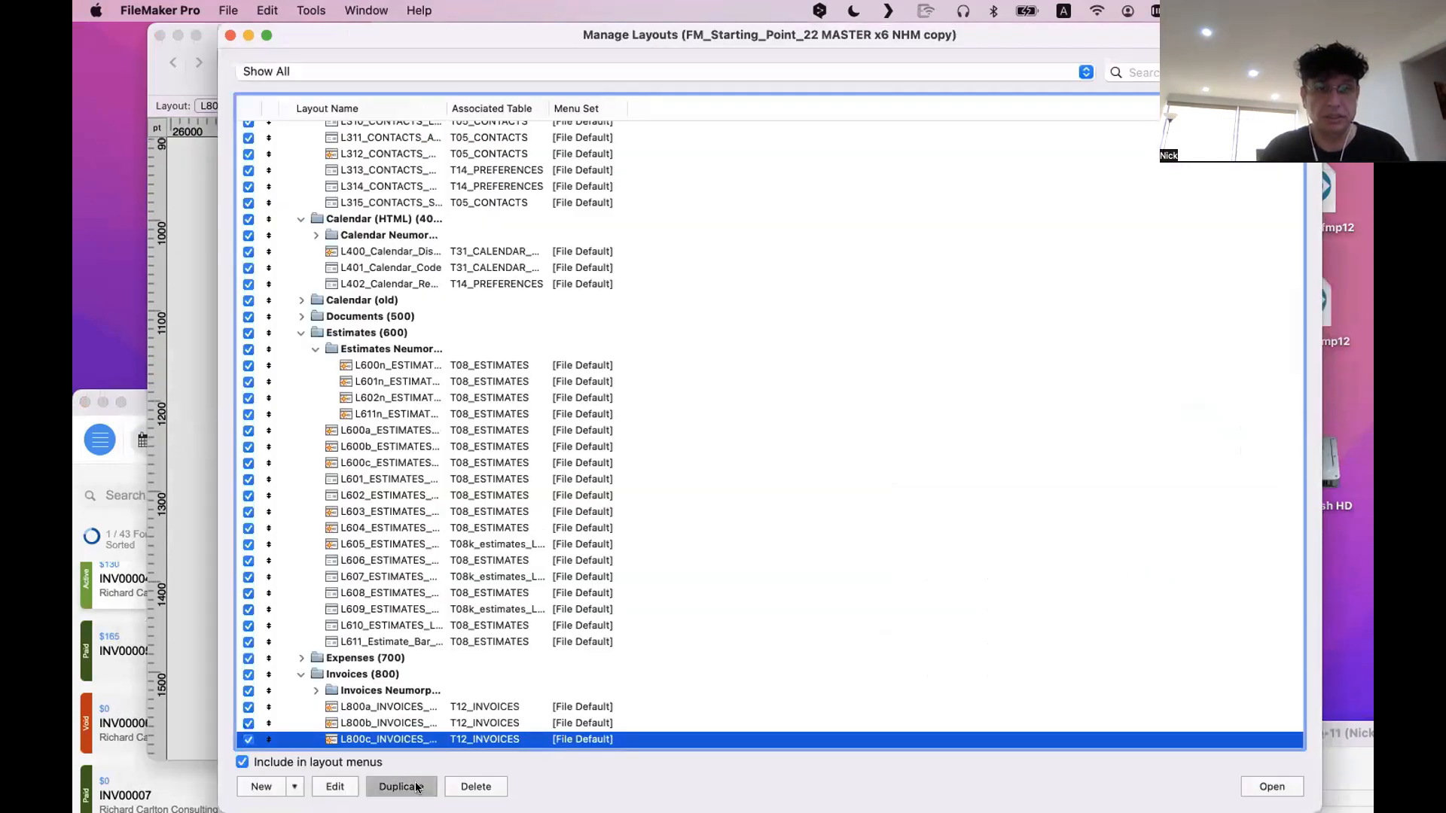
click(1269, 787)
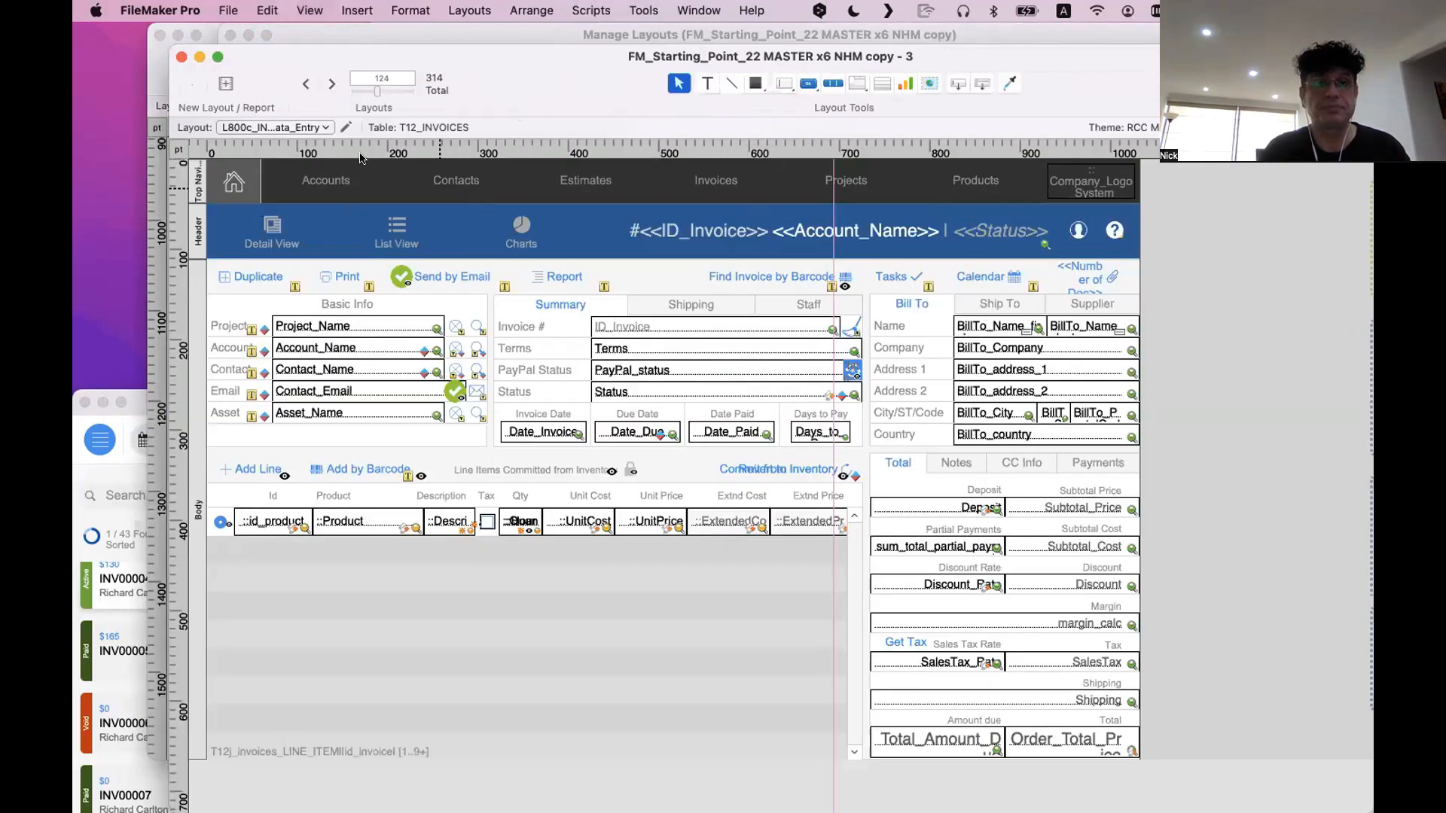
Close Manage Layouts and the old second window, and enlarge the window showing the duplicated layout
drag(401, 78, 711, 251)
click(230, 34)
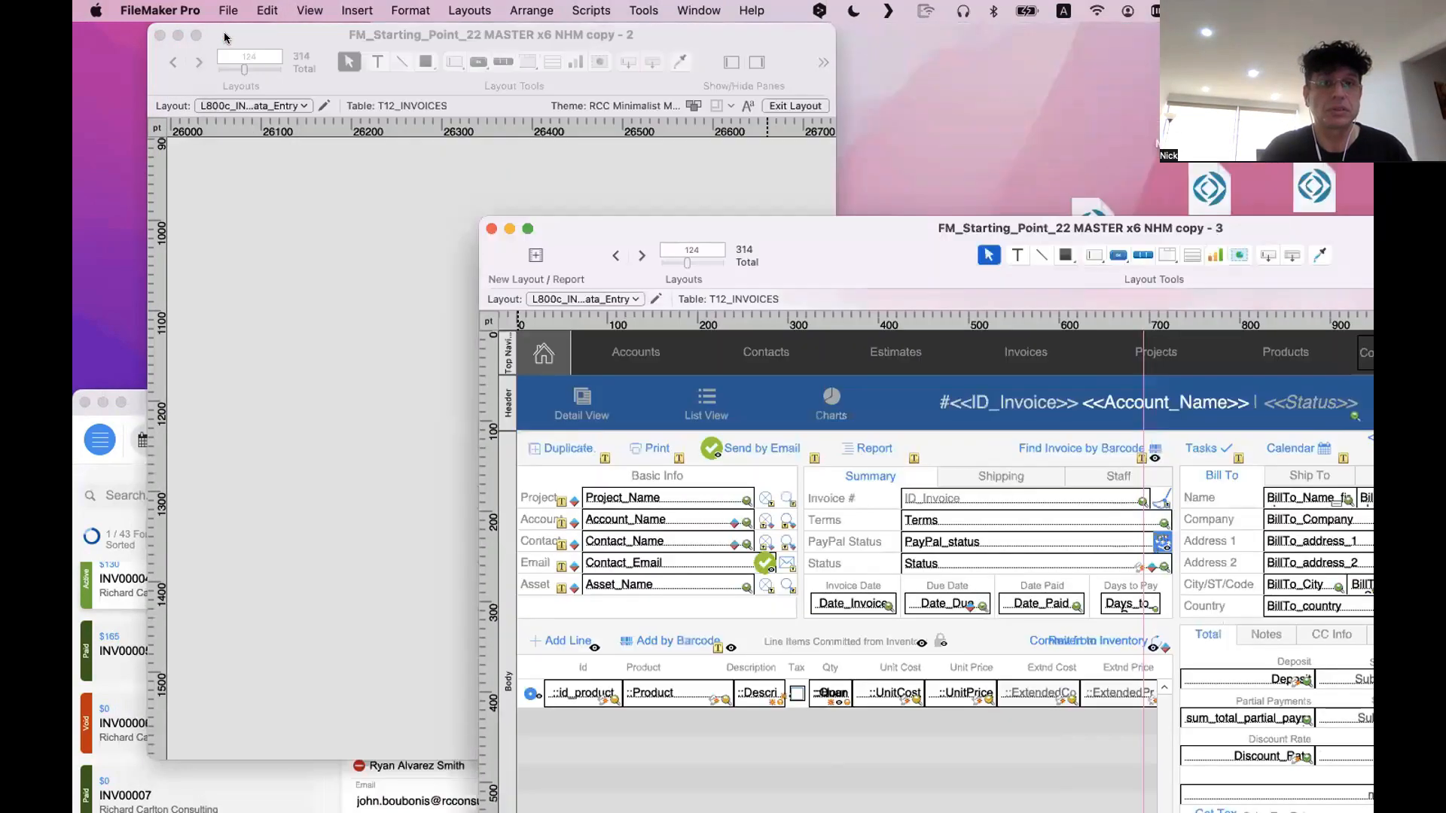
click(160, 35)
click(527, 228)
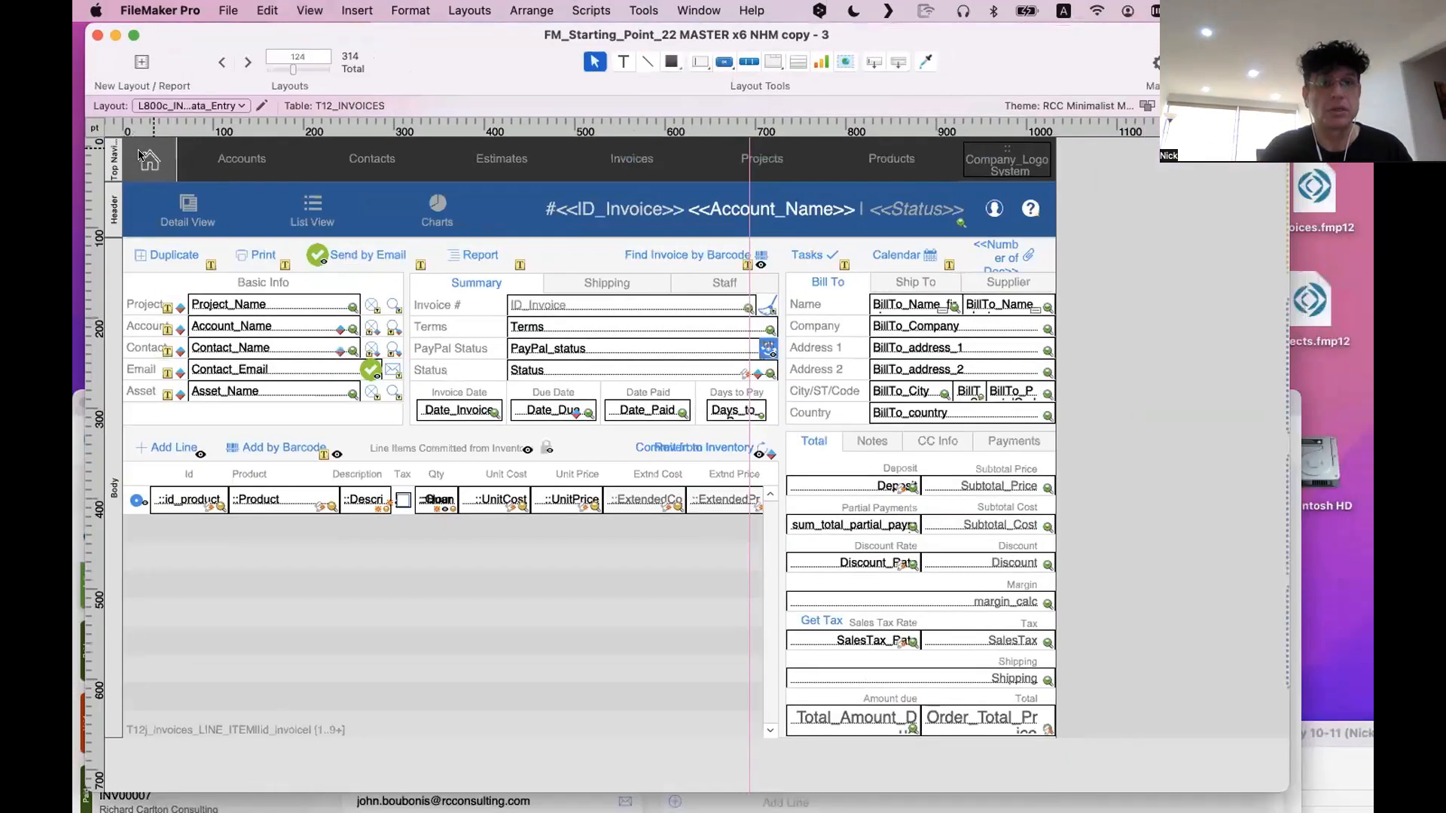
Delete the Top Navigation part and all its objects from the duplicated invoice layout
click(109, 160)
key(Delete)
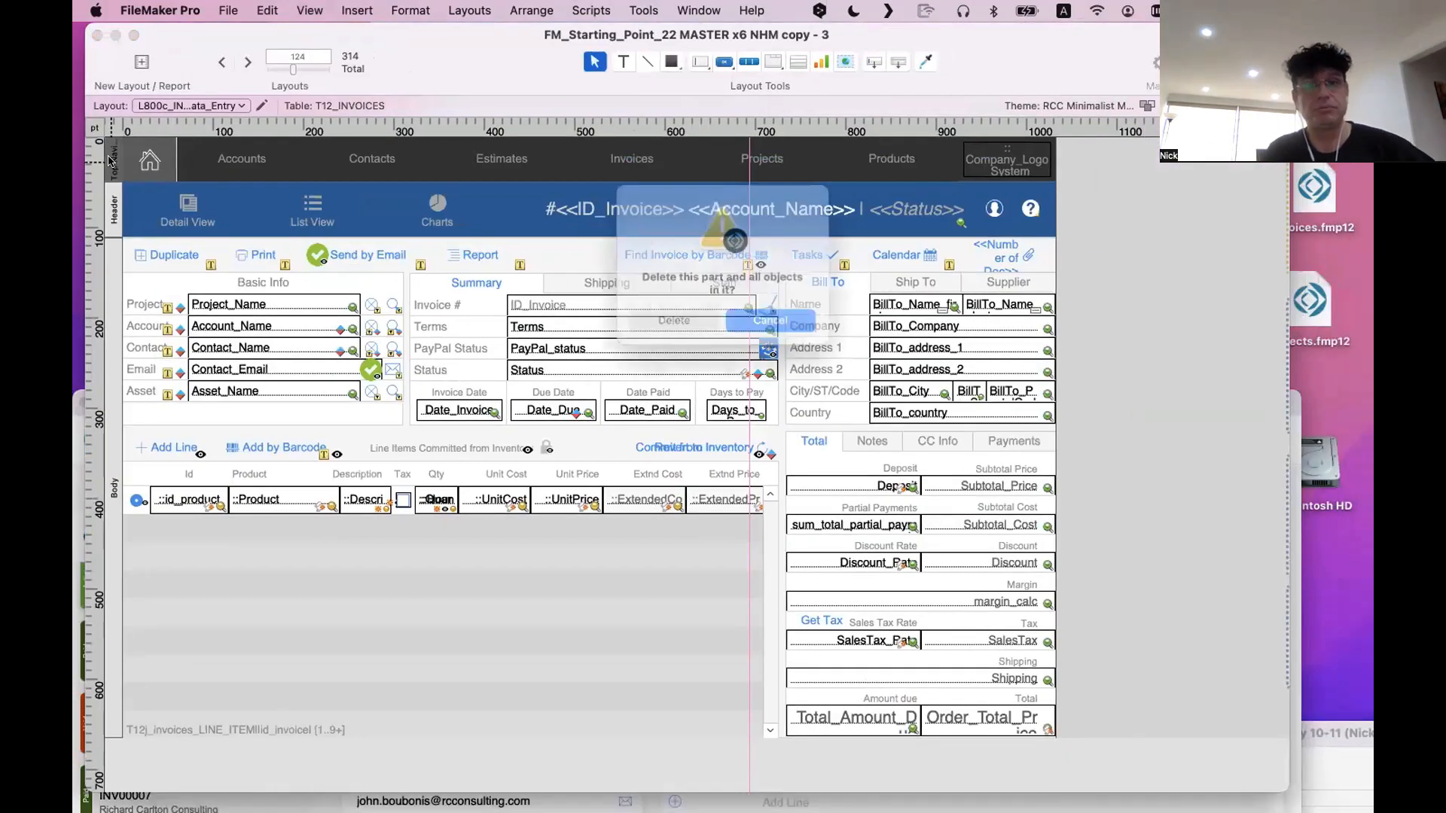
click(677, 332)
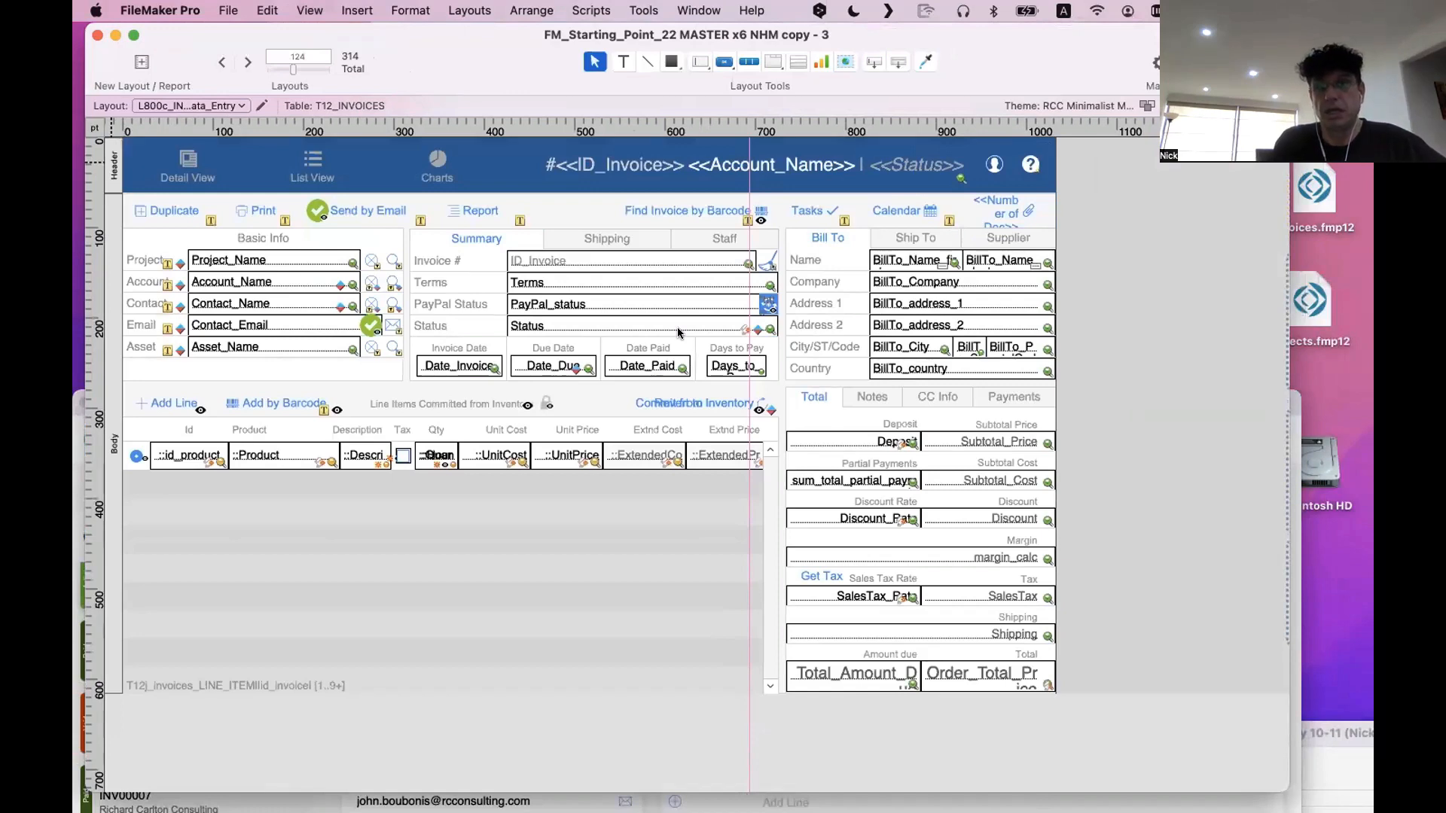
Move the invoice title text and the user and help icons out of the header, beyond the layout's right edge
click(685, 173)
drag(686, 173, 1183, 216)
drag(996, 164, 1157, 173)
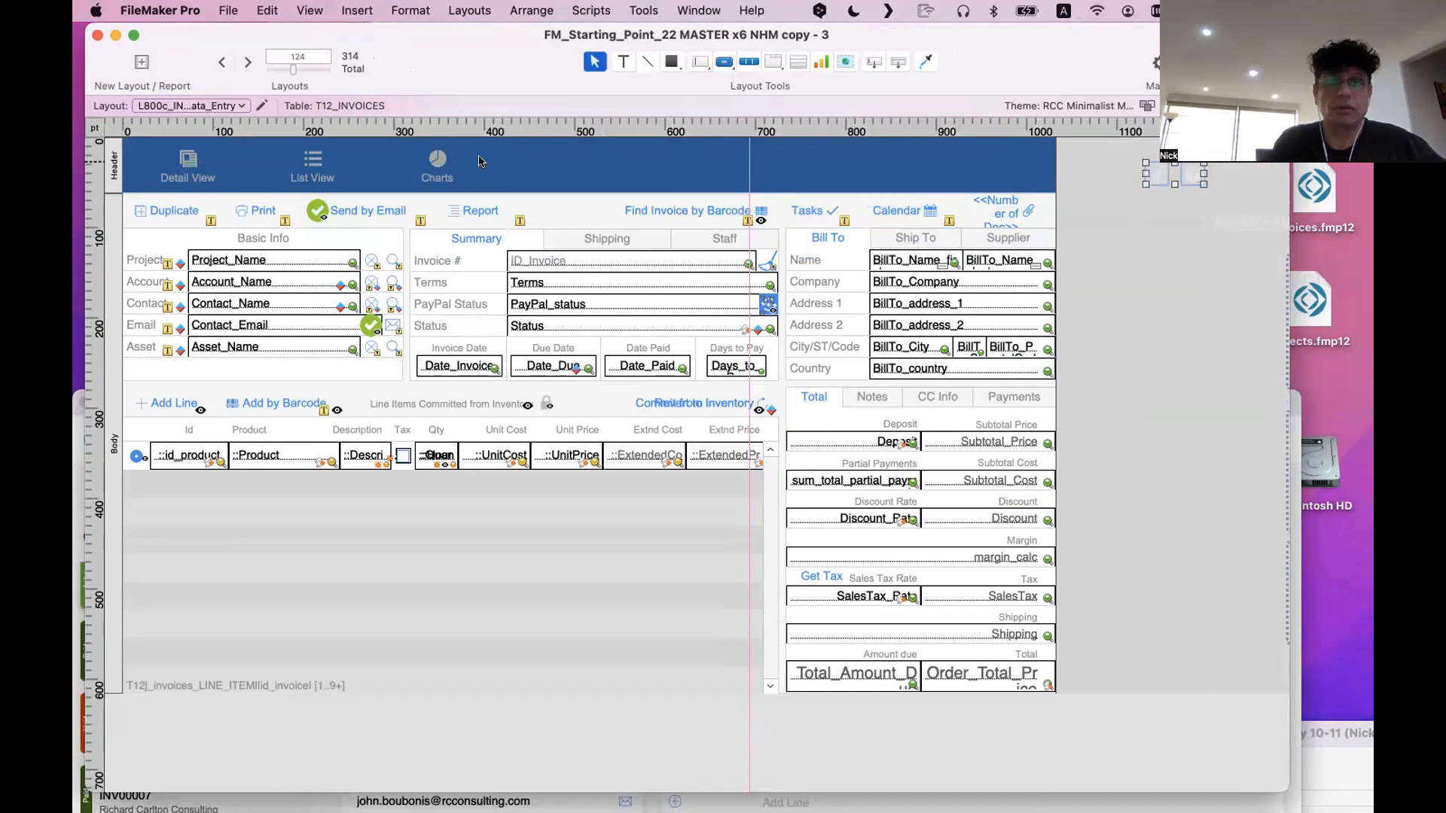
Move the Detail View, List View and Charts buttons to the right within the layout's blue header
click(433, 169)
drag(433, 169, 745, 159)
Arrange the newer invoice window and the duplicated layout's window so both can be viewed together
drag(546, 54, 885, 573)
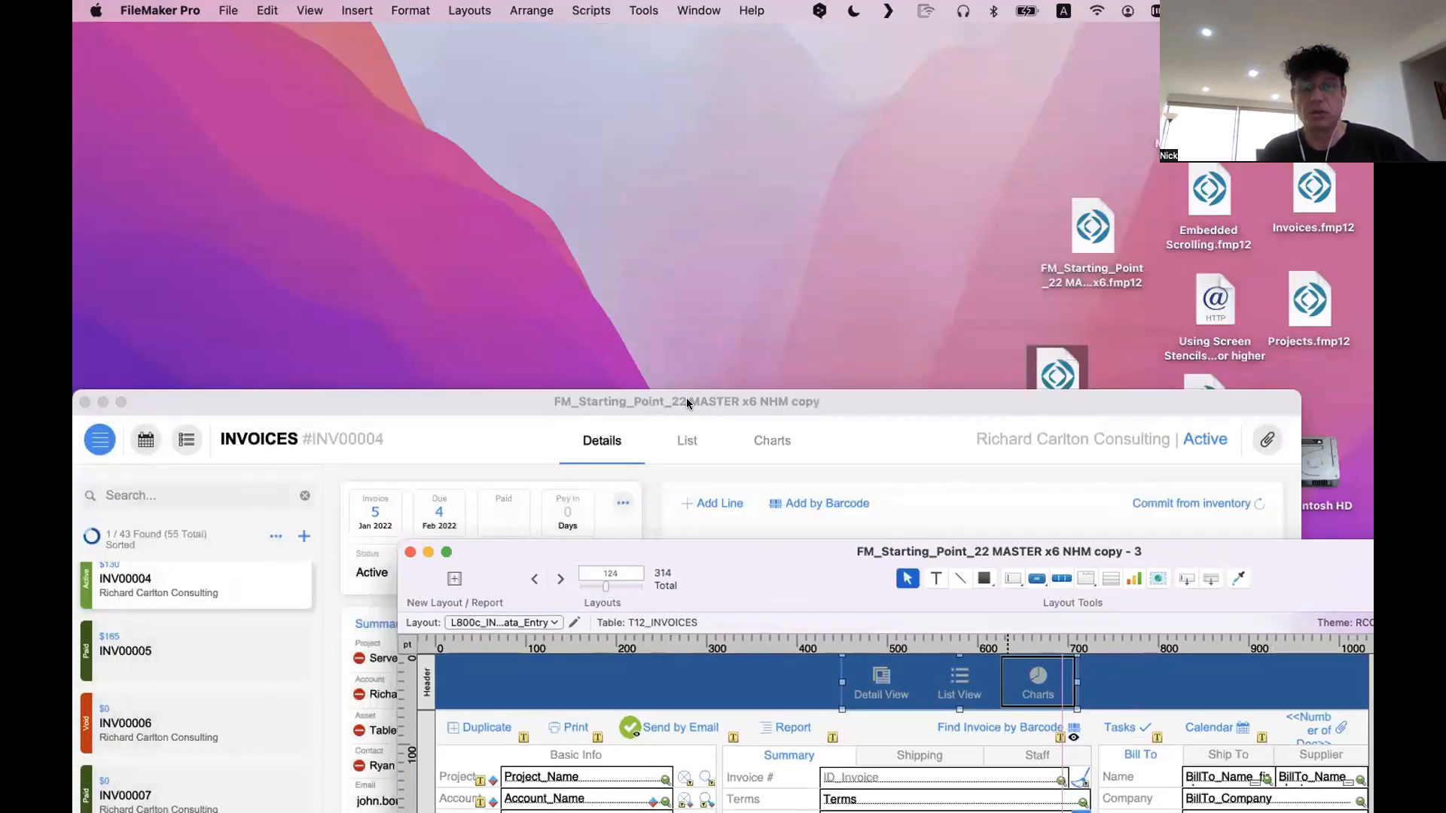
drag(687, 404, 686, 54)
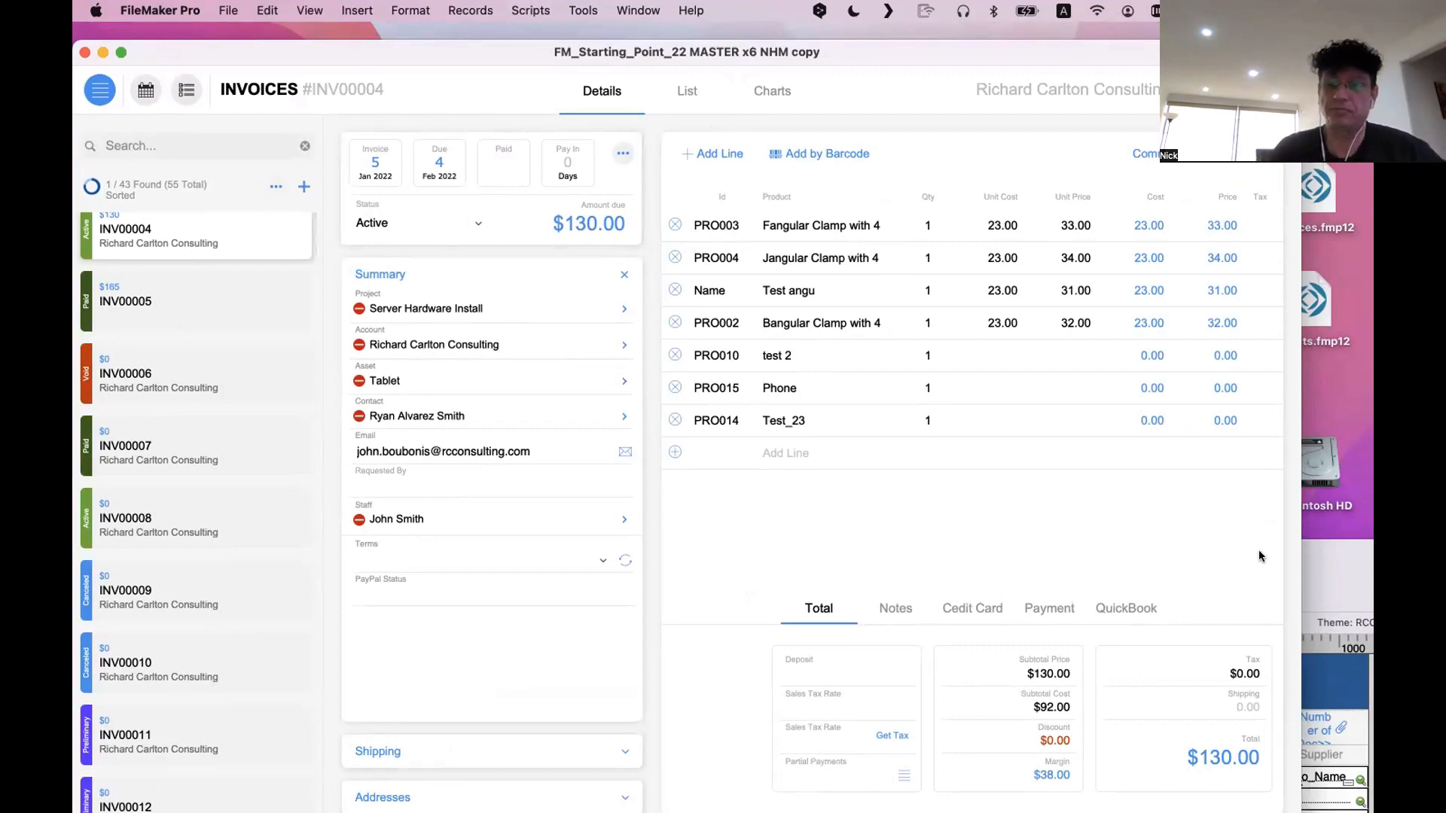
click(1360, 576)
drag(1143, 548, 911, 188)
click(920, 303)
drag(553, 217, 681, 466)
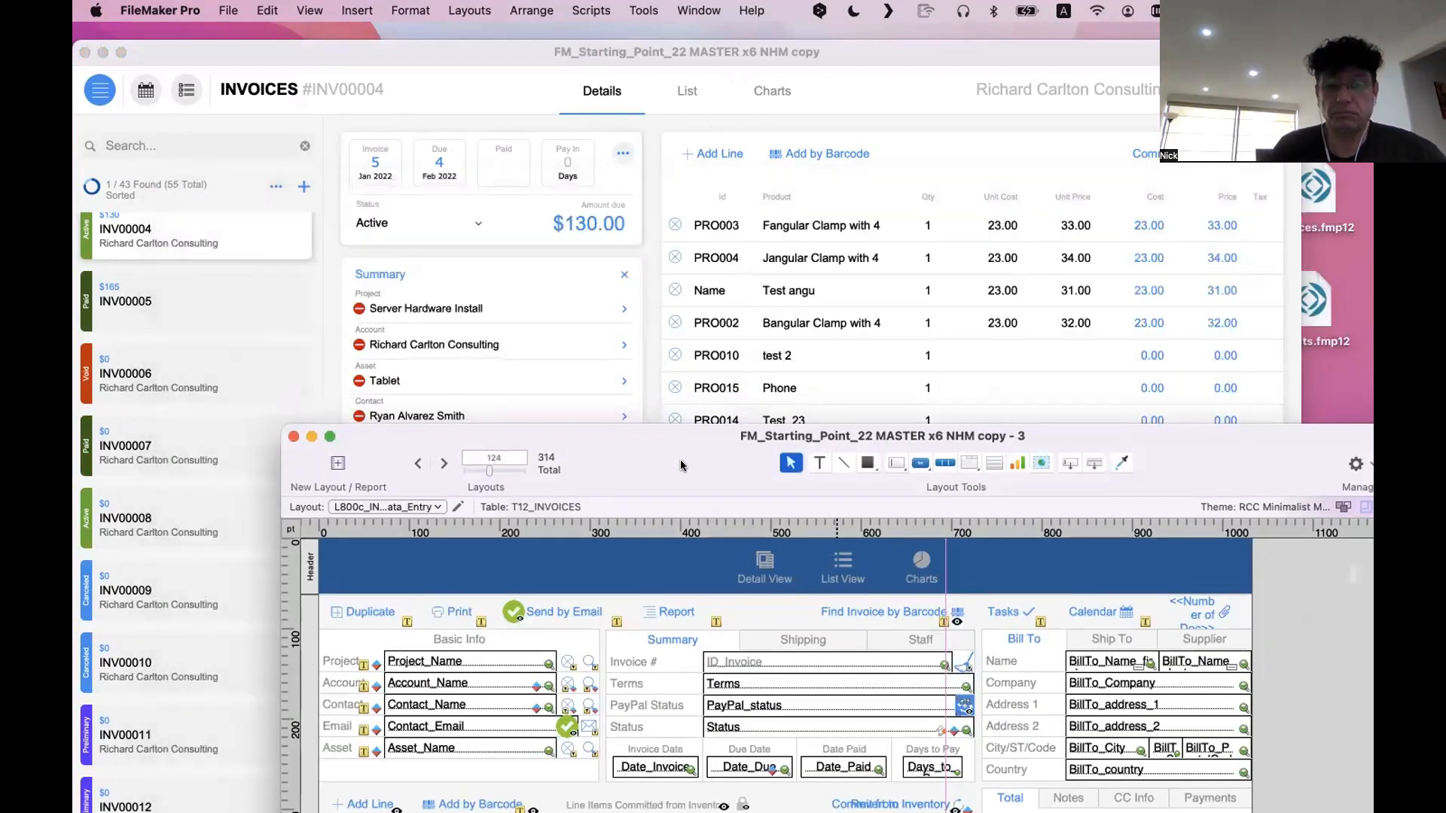
drag(678, 470, 744, 213)
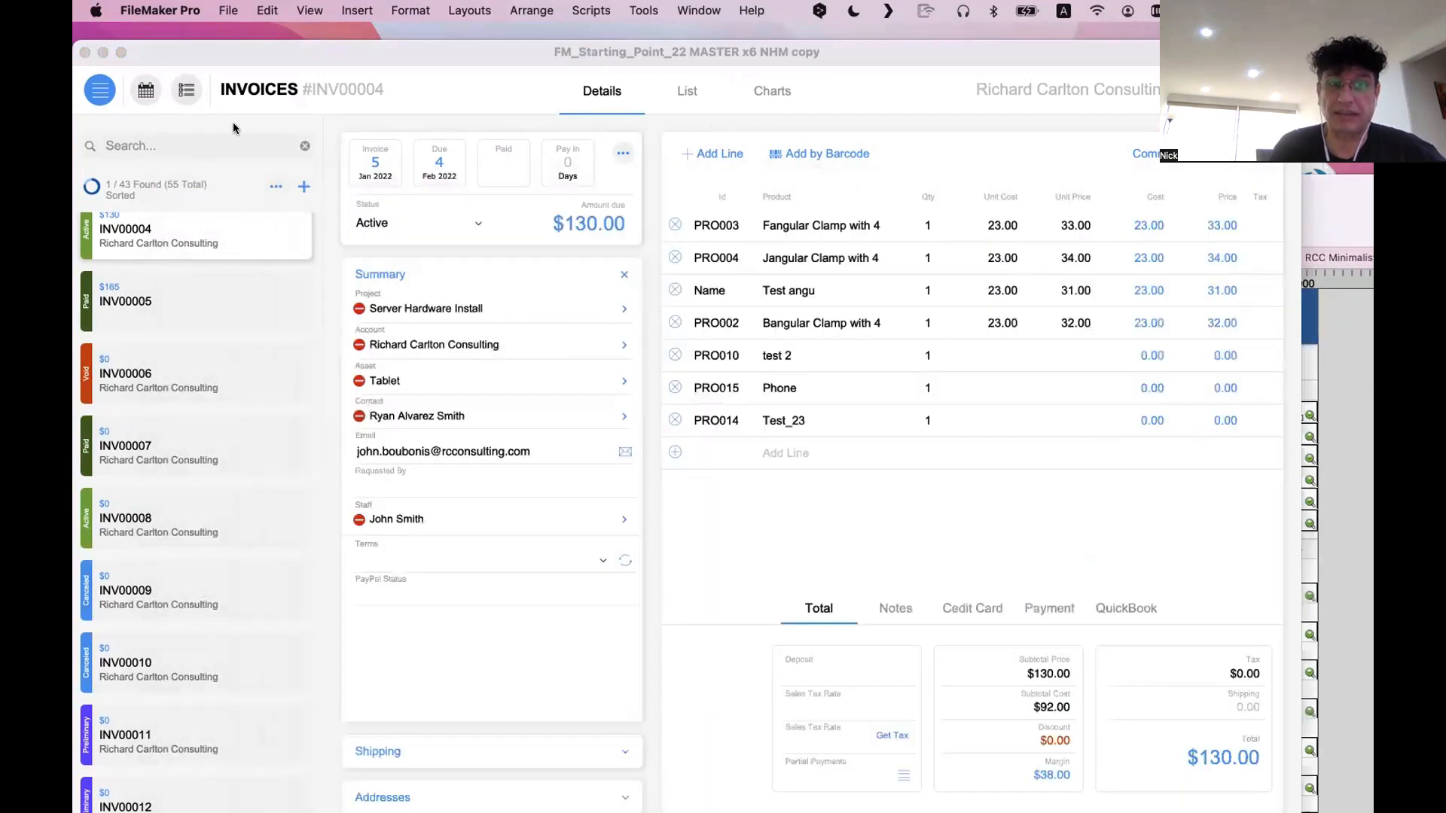
Compare the newer invoice window's header and record list sidebar with the duplicated layout
click(234, 128)
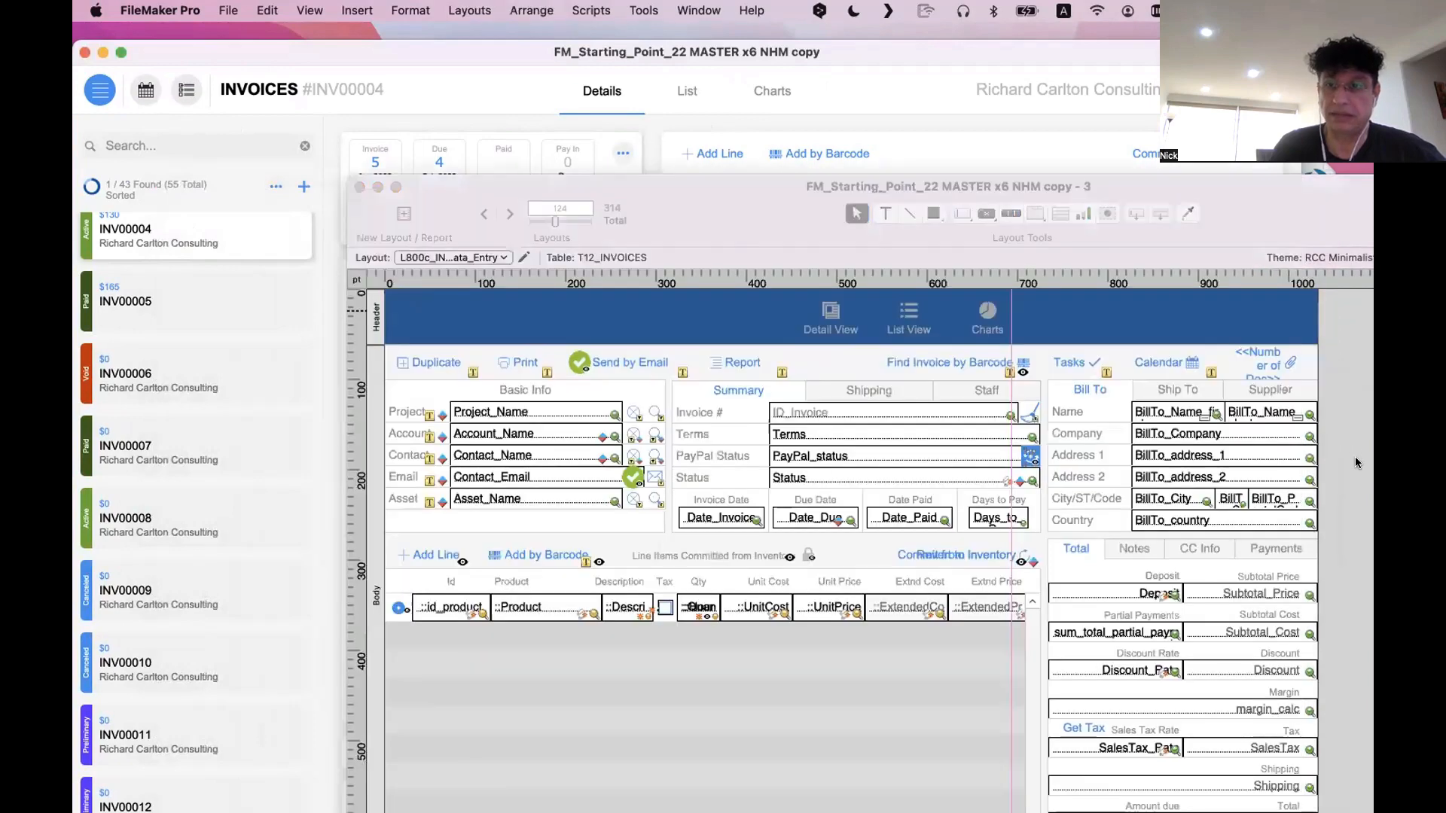
click(1355, 461)
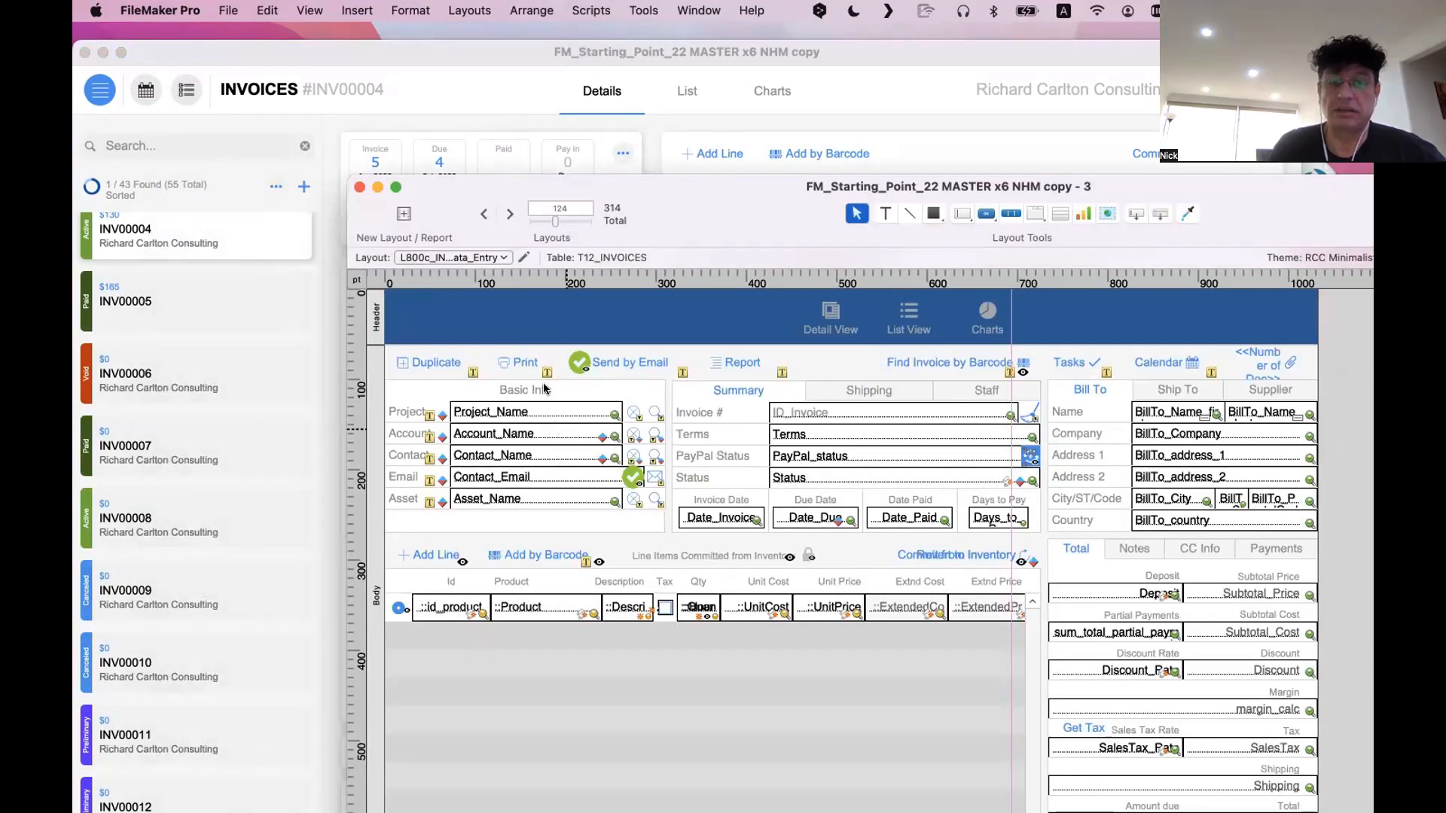
click(220, 416)
scroll(220, 416, down, 8)
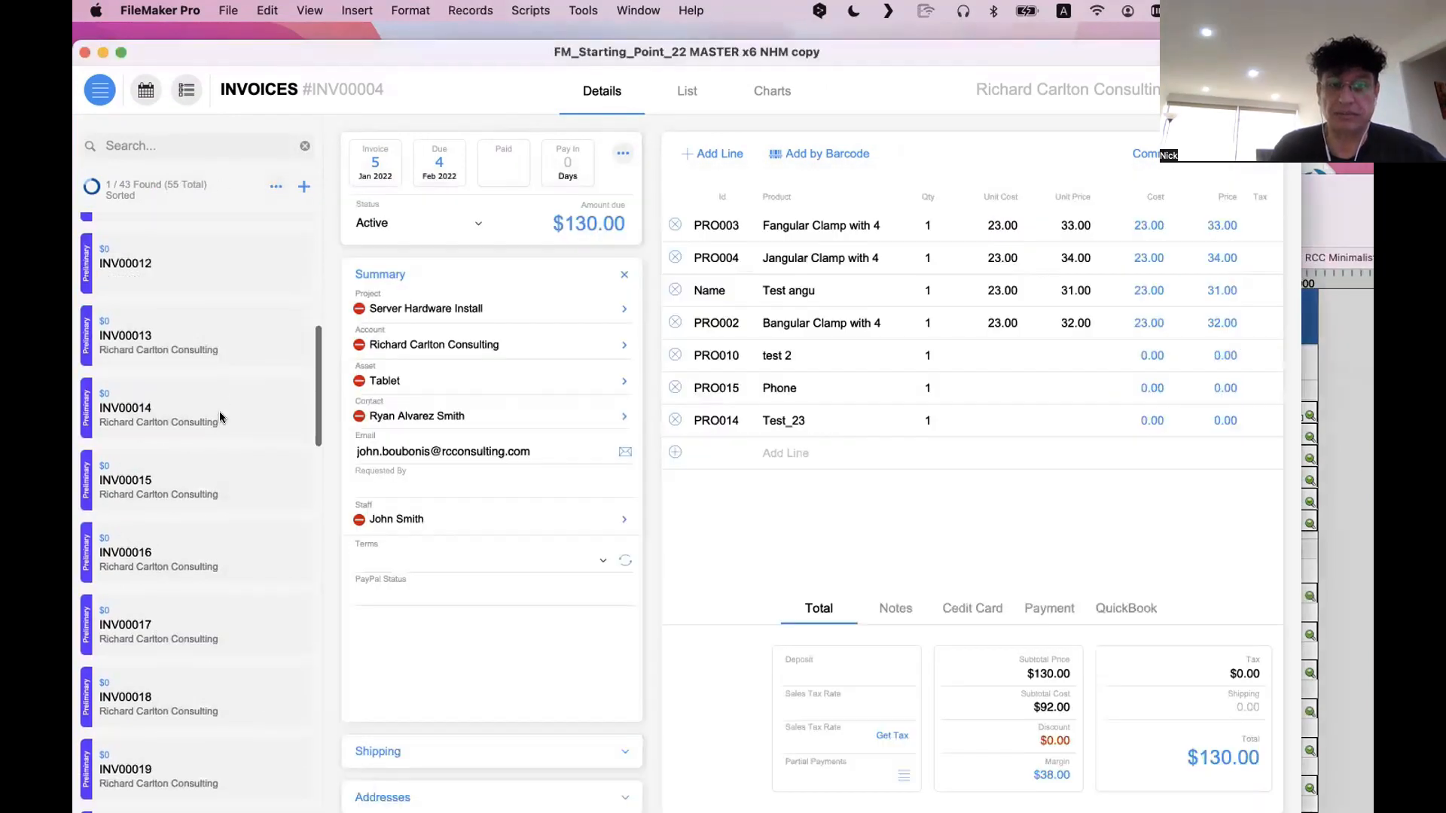
scroll(220, 417, up, 8)
click(1364, 547)
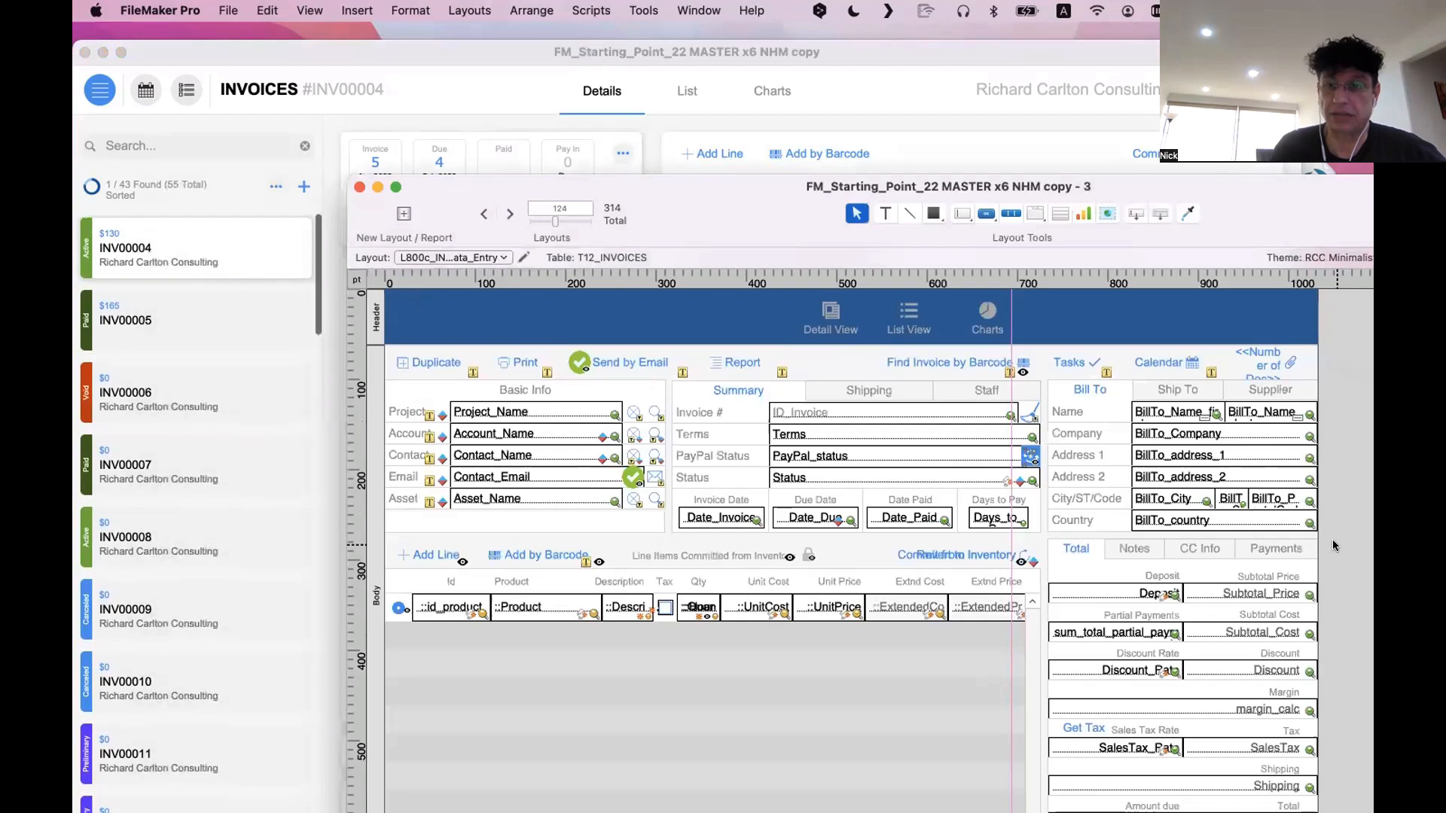
click(336, 375)
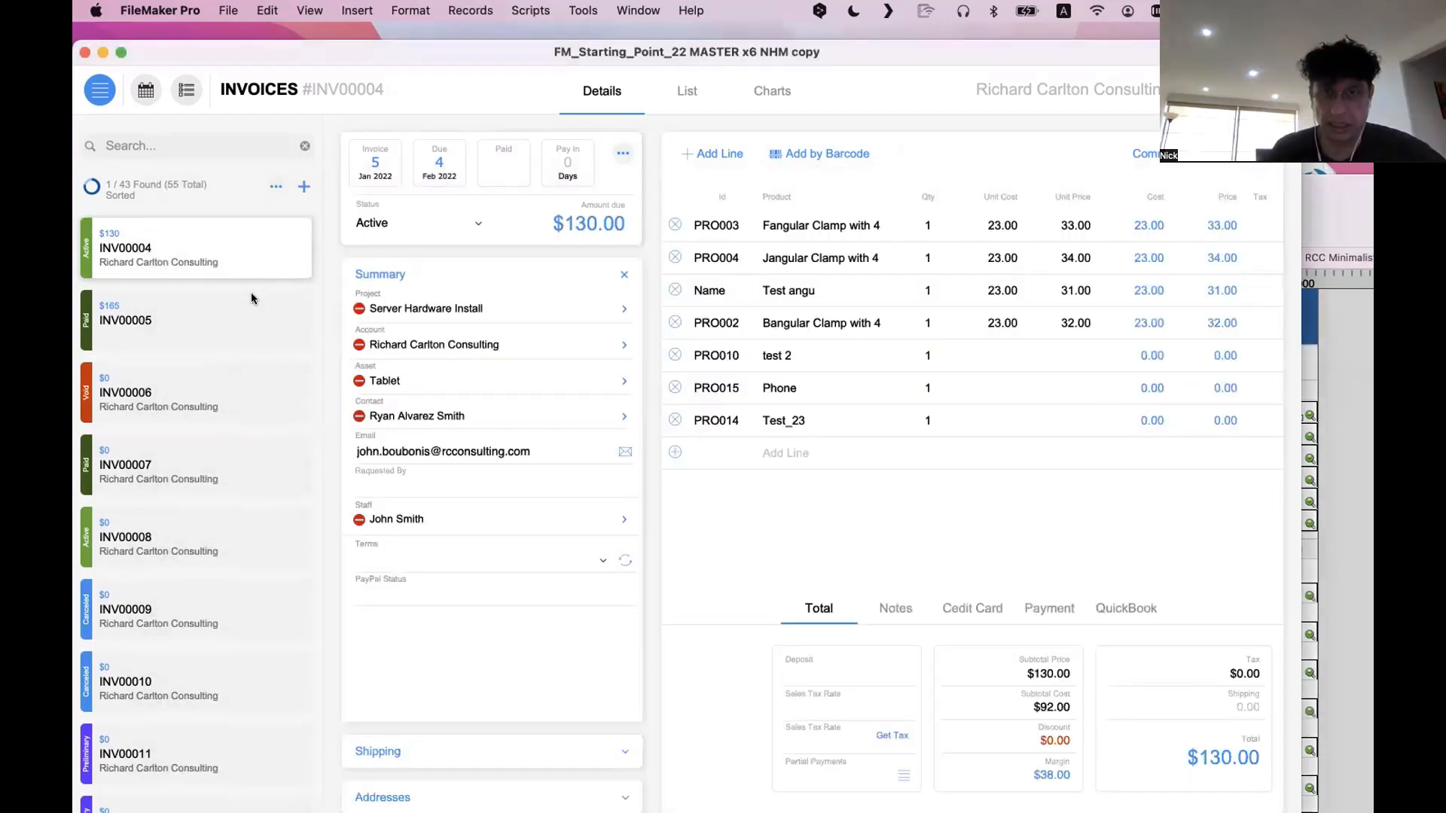
click(1338, 437)
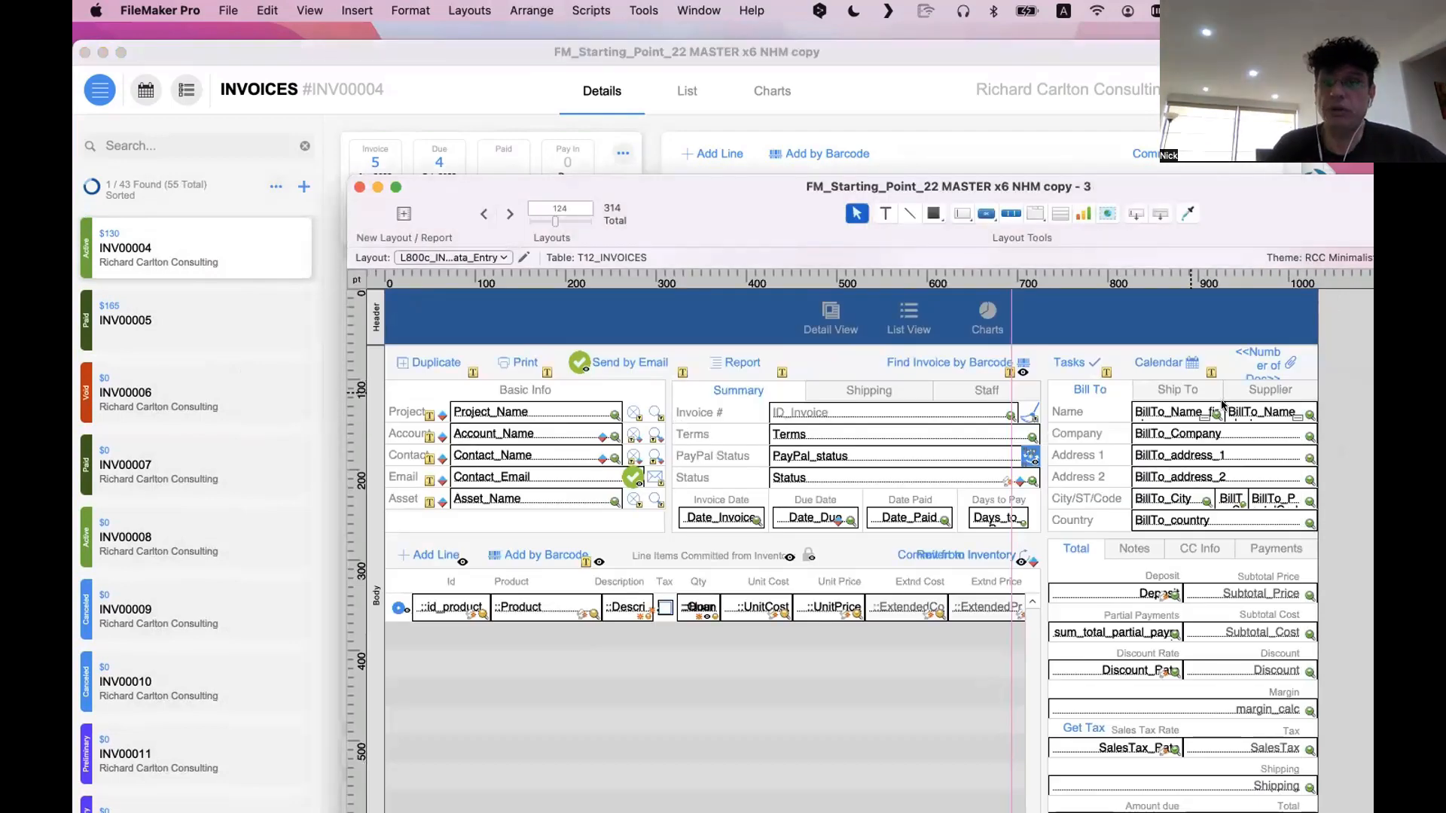
Move the invoice ID and status title text farther beyond the layout's right edge, clear of the body
drag(1337, 357, 730, 343)
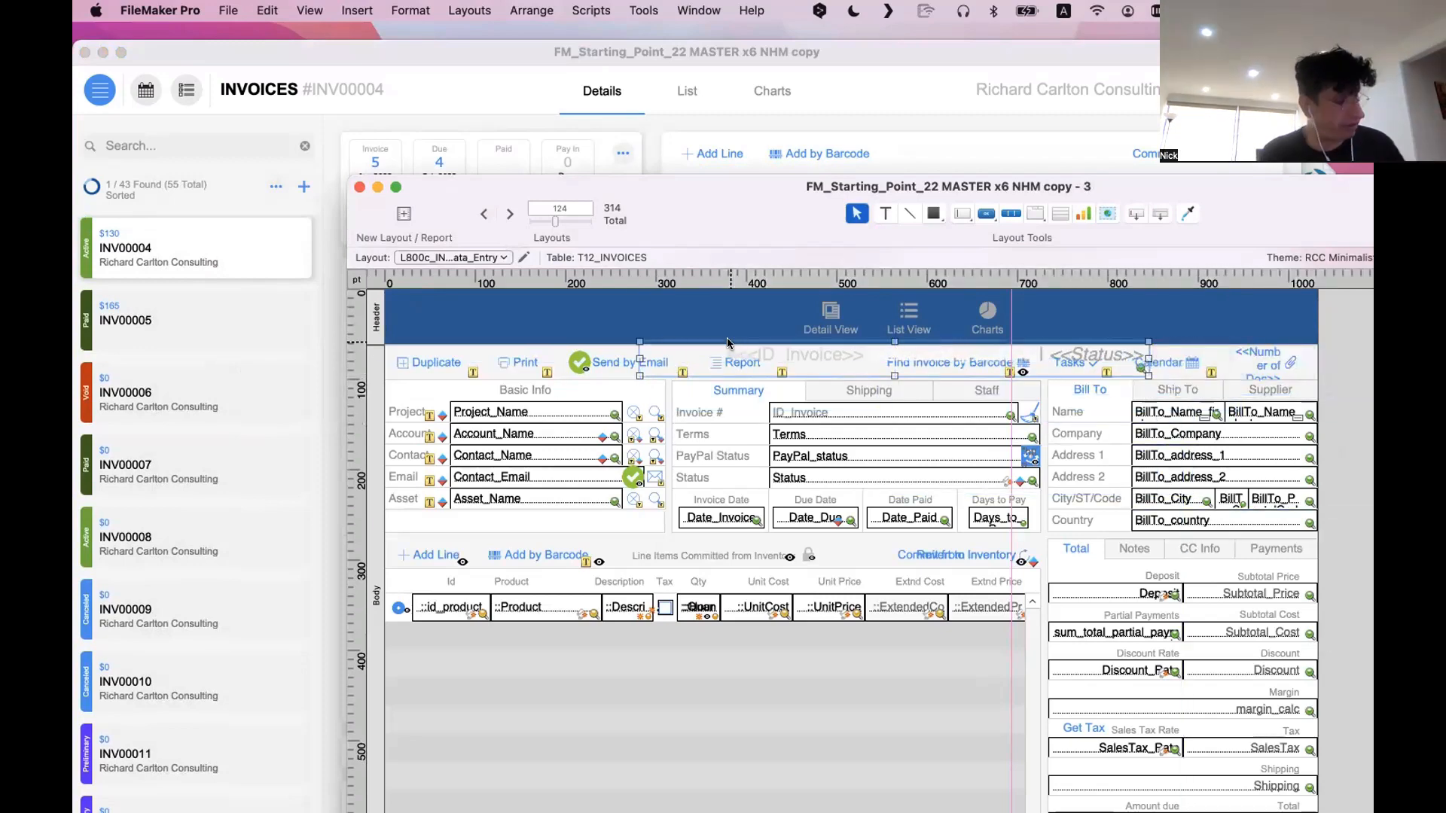
key(super+z)
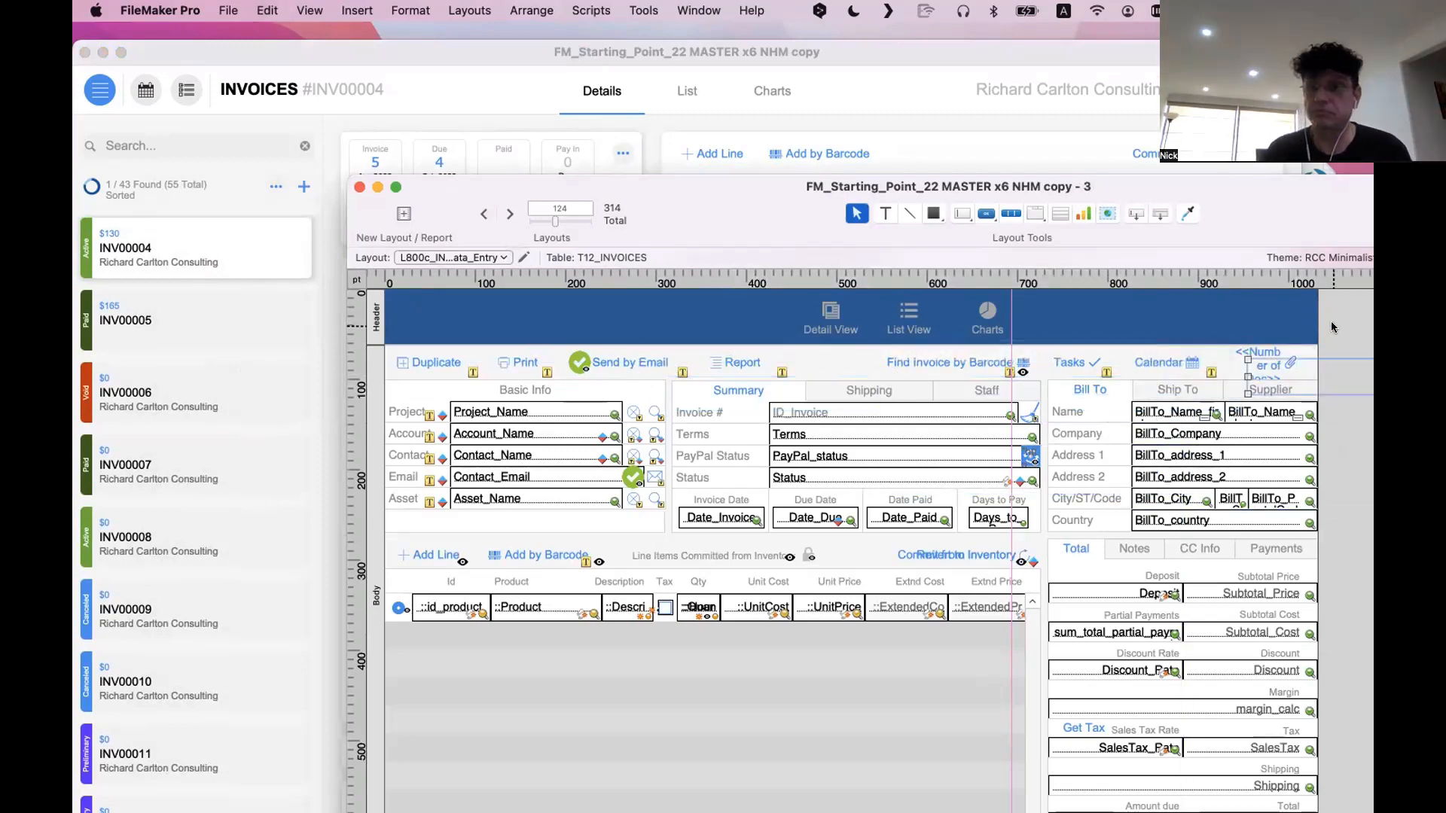
scroll(1140, 378, right, 5)
scroll(1140, 376, right, 5)
drag(846, 367, 1206, 334)
scroll(950, 372, left, 2)
scroll(951, 373, left, 3)
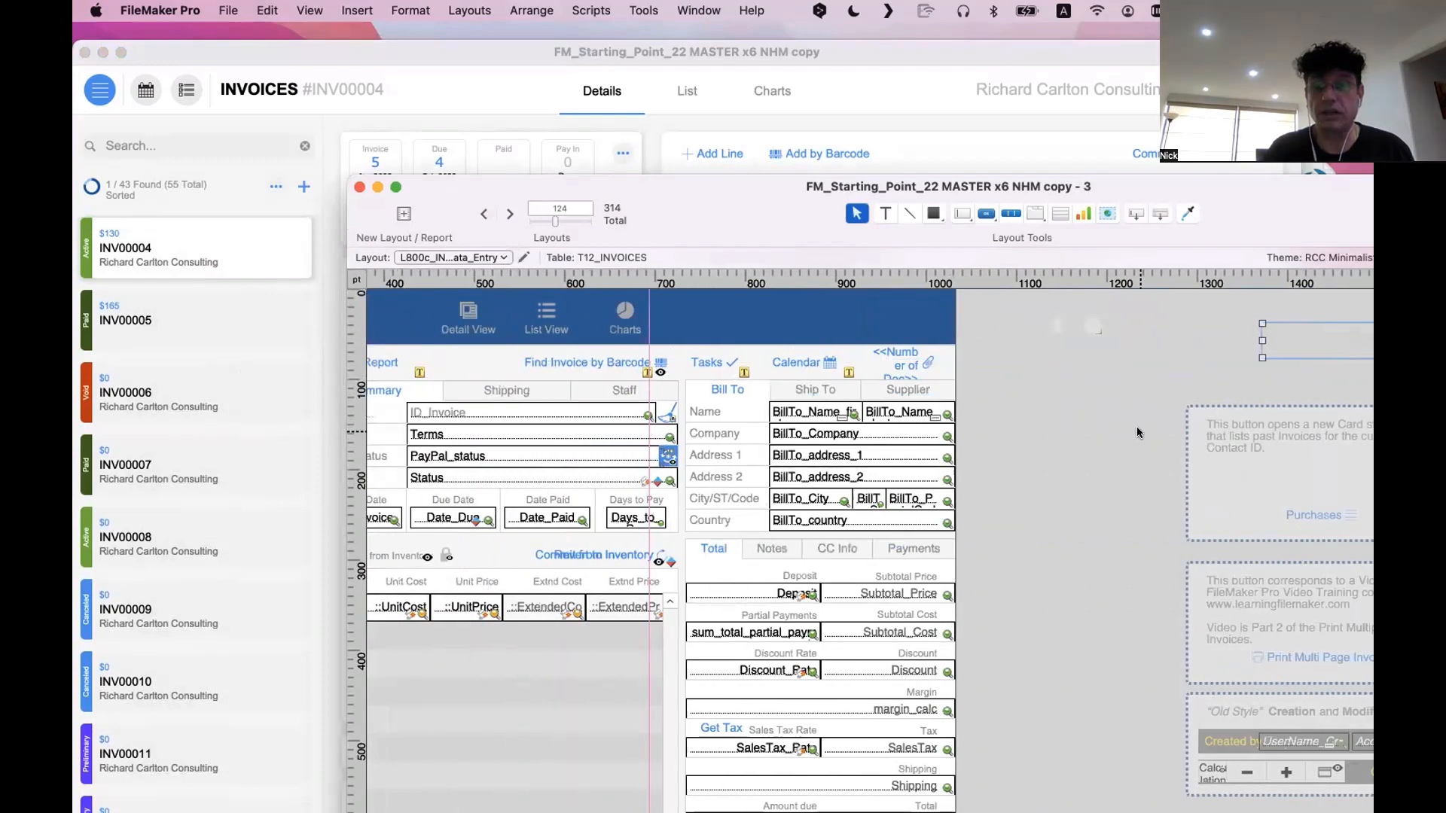
Delete the boxed notes and sample buttons parked beyond the layout's right edge
scroll(1139, 430, right, 5)
scroll(1139, 432, right, 10)
scroll(1137, 428, down, 3)
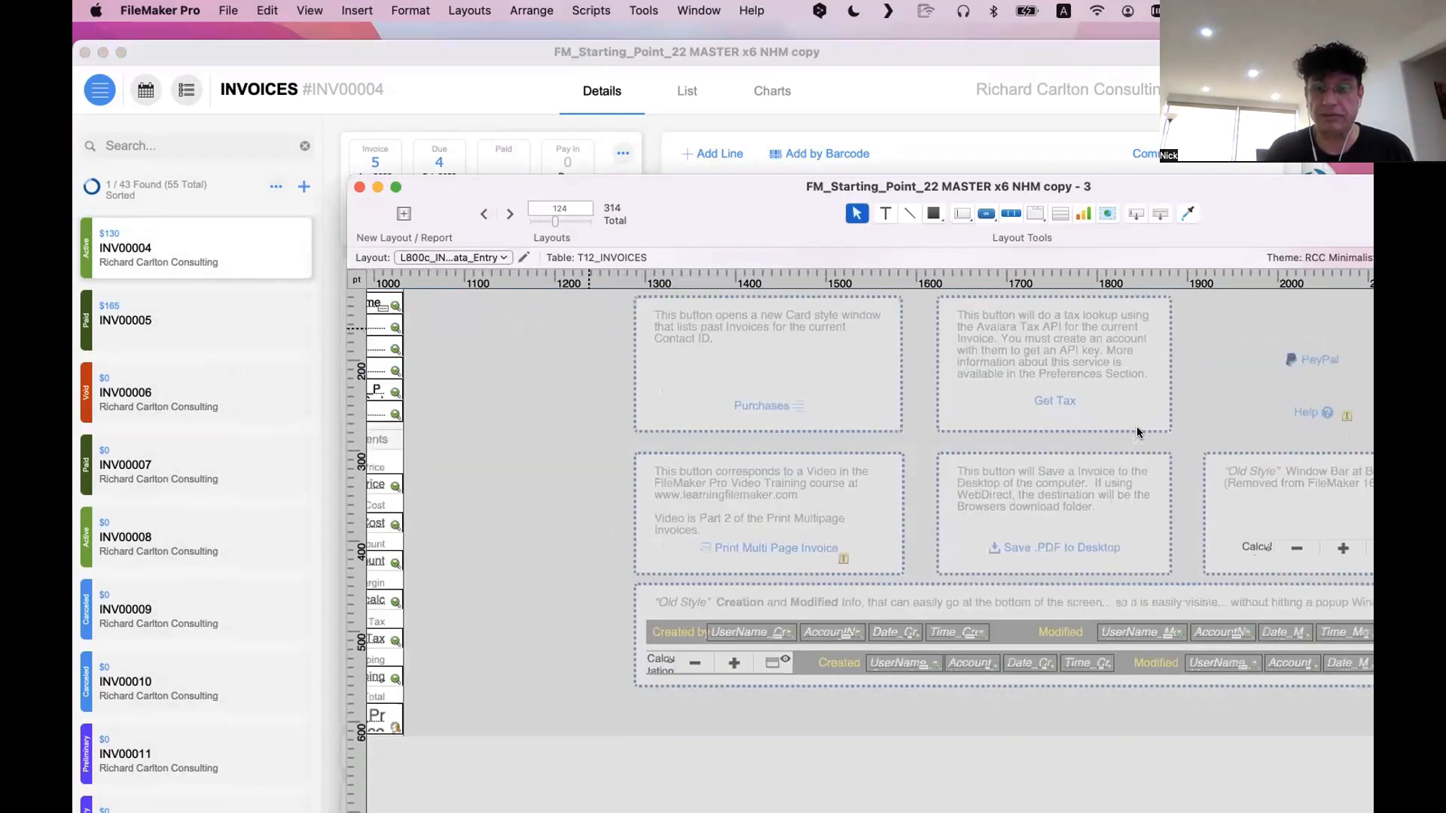
drag(1159, 721, 400, 305)
key(Delete)
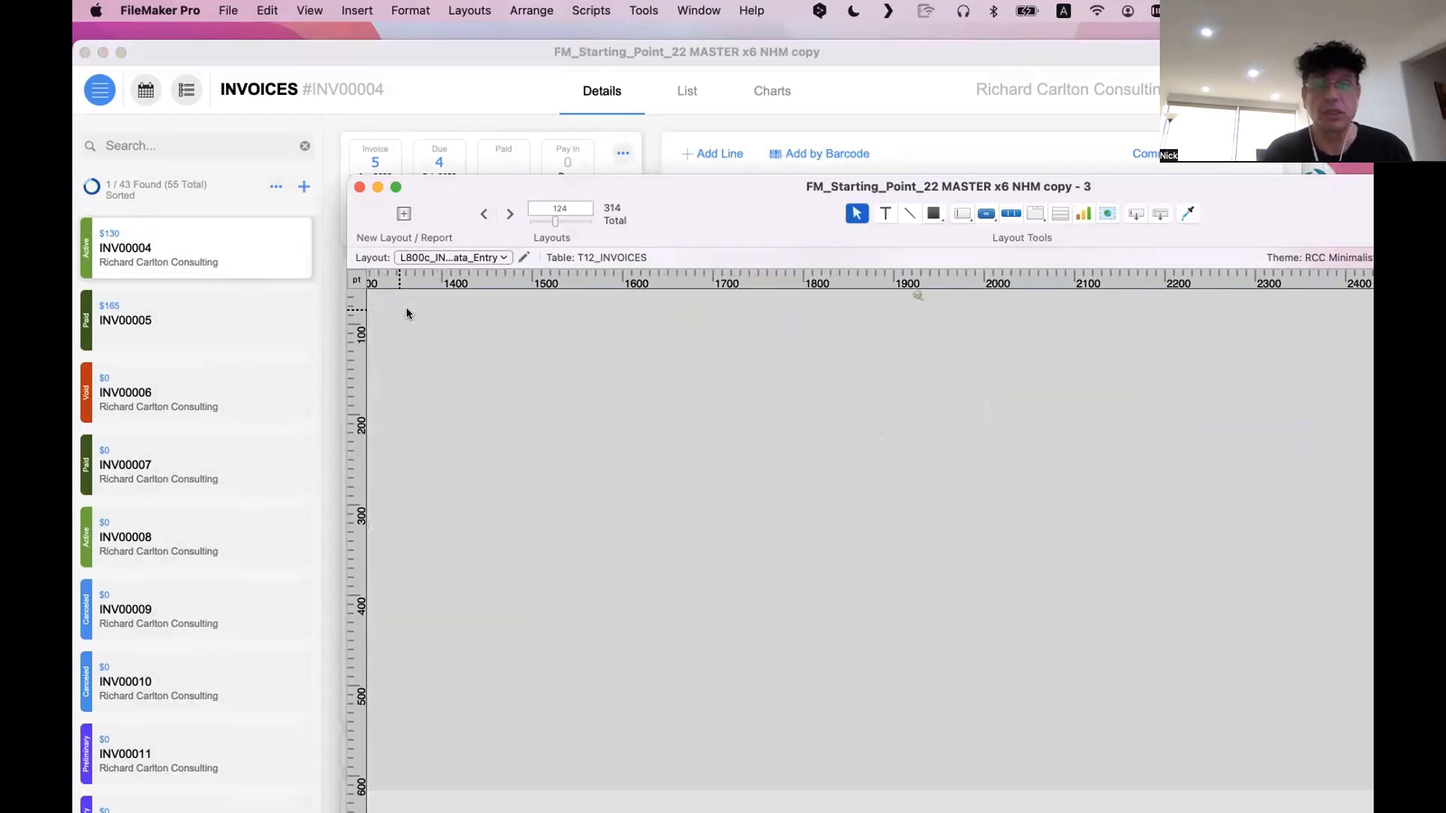
Move the row of action buttons from Duplicate through Calendar and the document count beyond the layout's right edge
scroll(464, 327, left, 15)
scroll(463, 327, up, 3)
scroll(518, 385, up, 1)
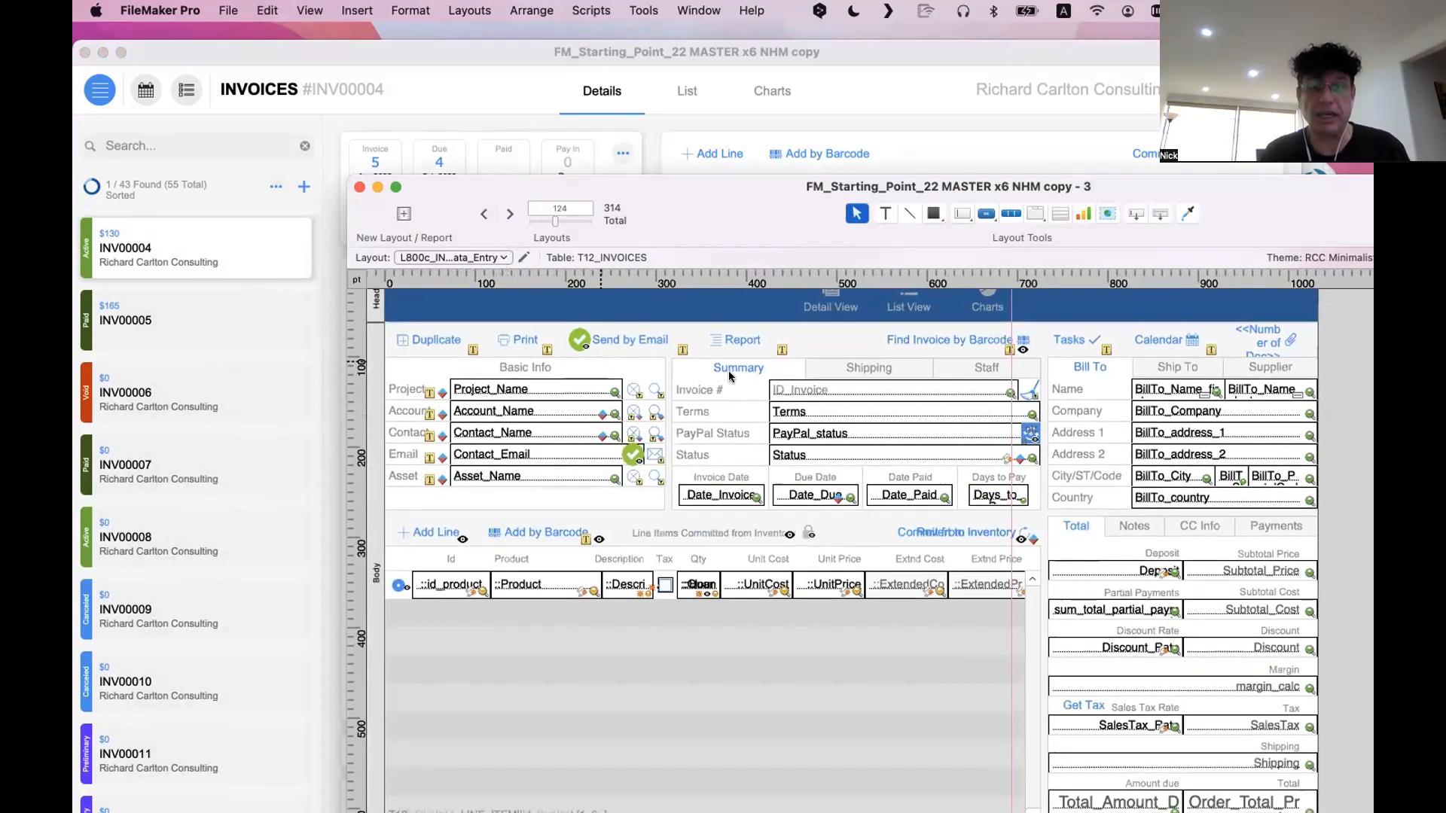
mouse_move(1342, 360)
mouse_down()
mouse_move(866, 330)
mouse_move(406, 331)
mouse_move(1132, 370)
mouse_move(1367, 358)
mouse_up()
click(1356, 459)
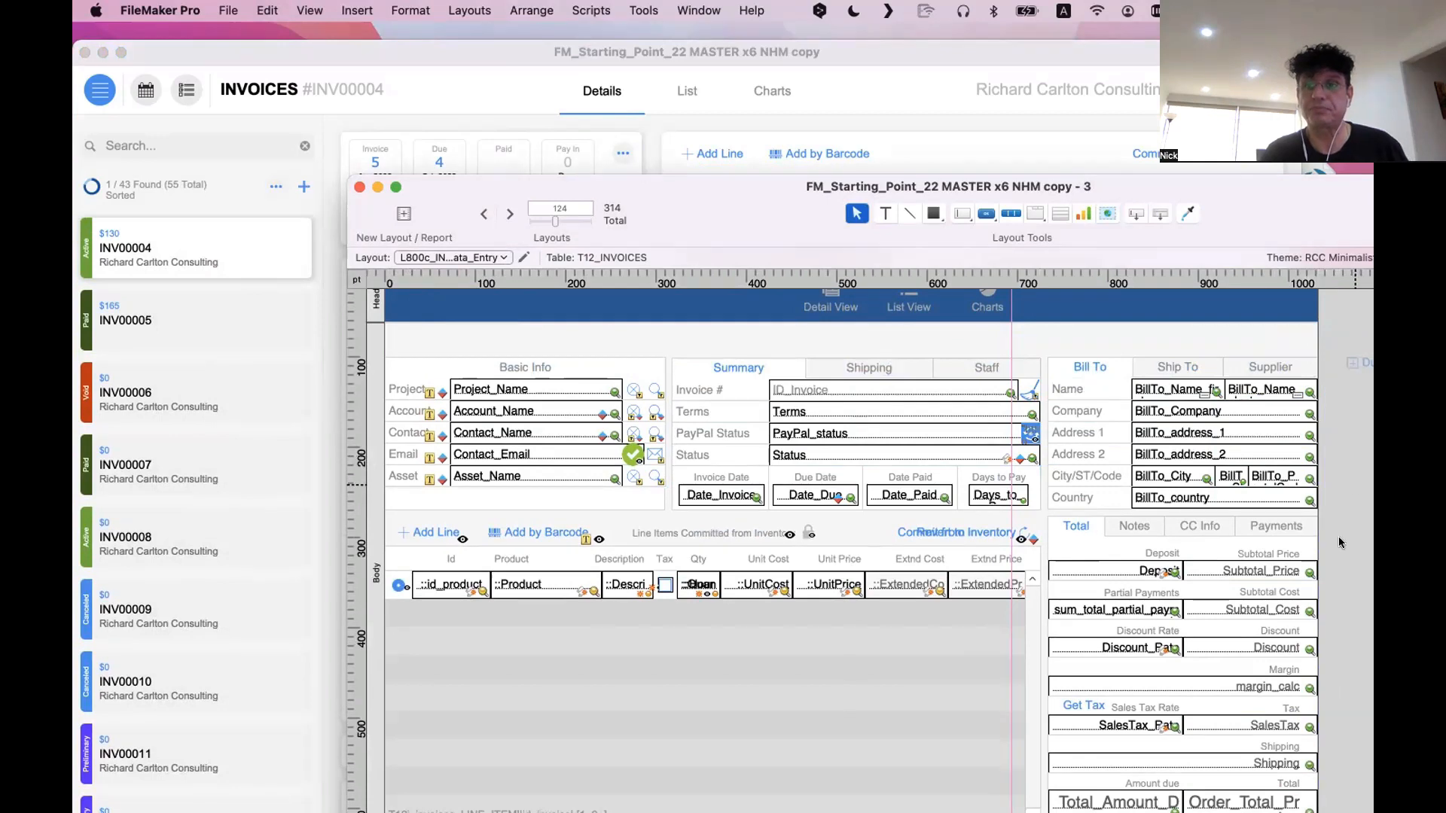
Shift the Detail View, List View and Charts buttons slightly left to centre them in the blue header
scroll(794, 456, up, 1)
scroll(794, 456, down, 1)
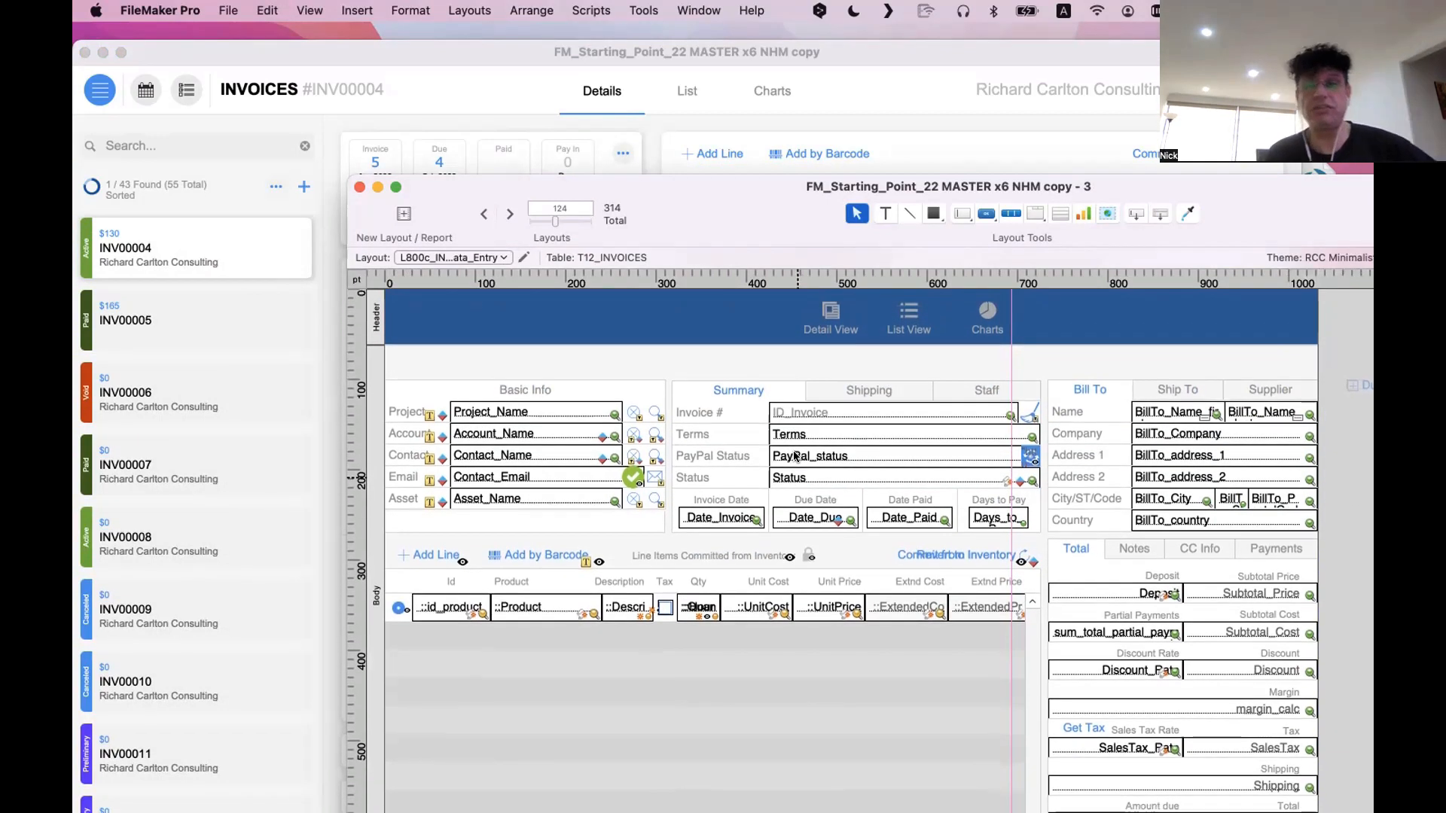
drag(987, 320, 931, 326)
click(945, 349)
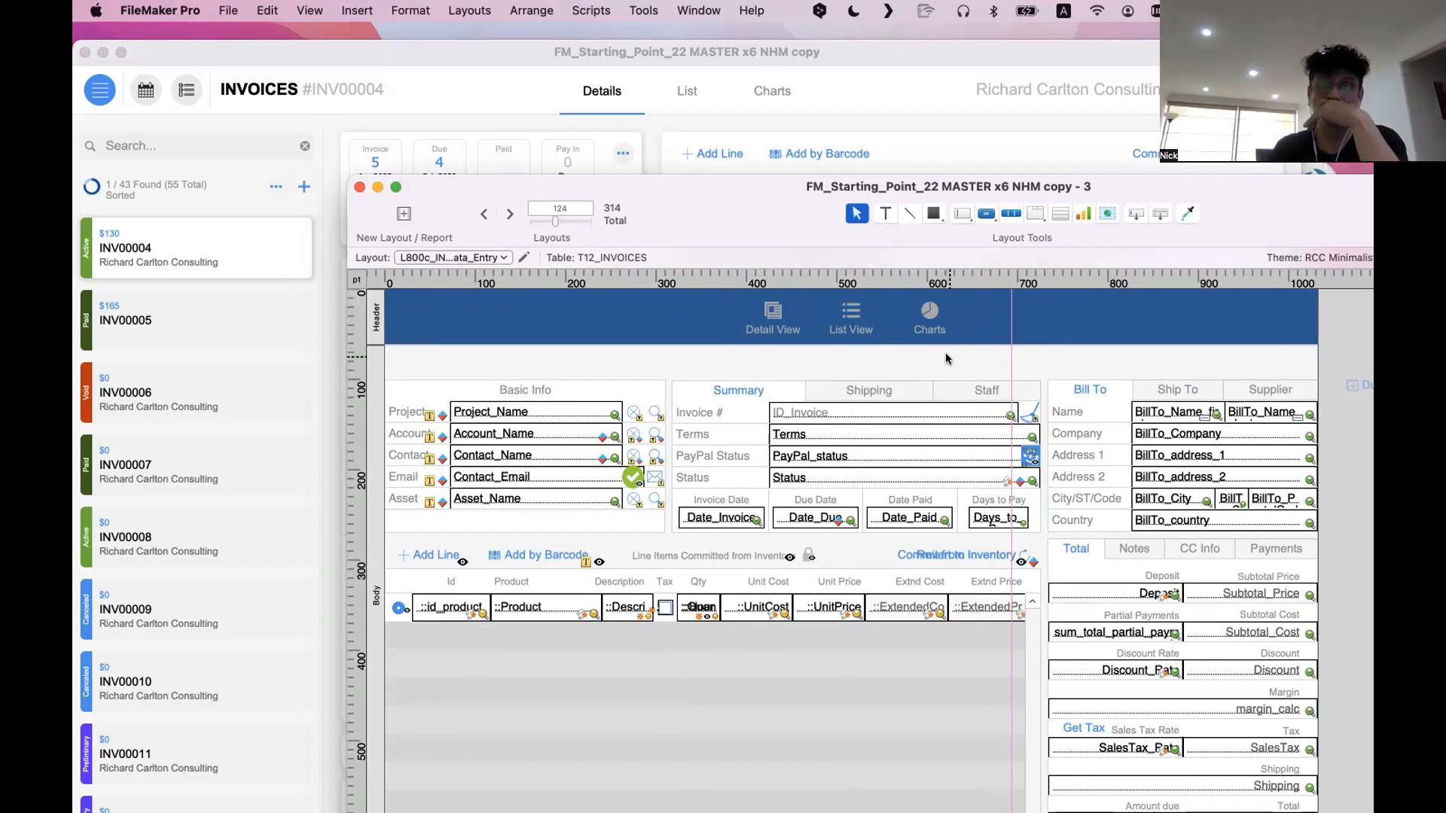
Widen the duplicated layout's window and reposition it over the newer invoice window
drag(772, 212, 690, 204)
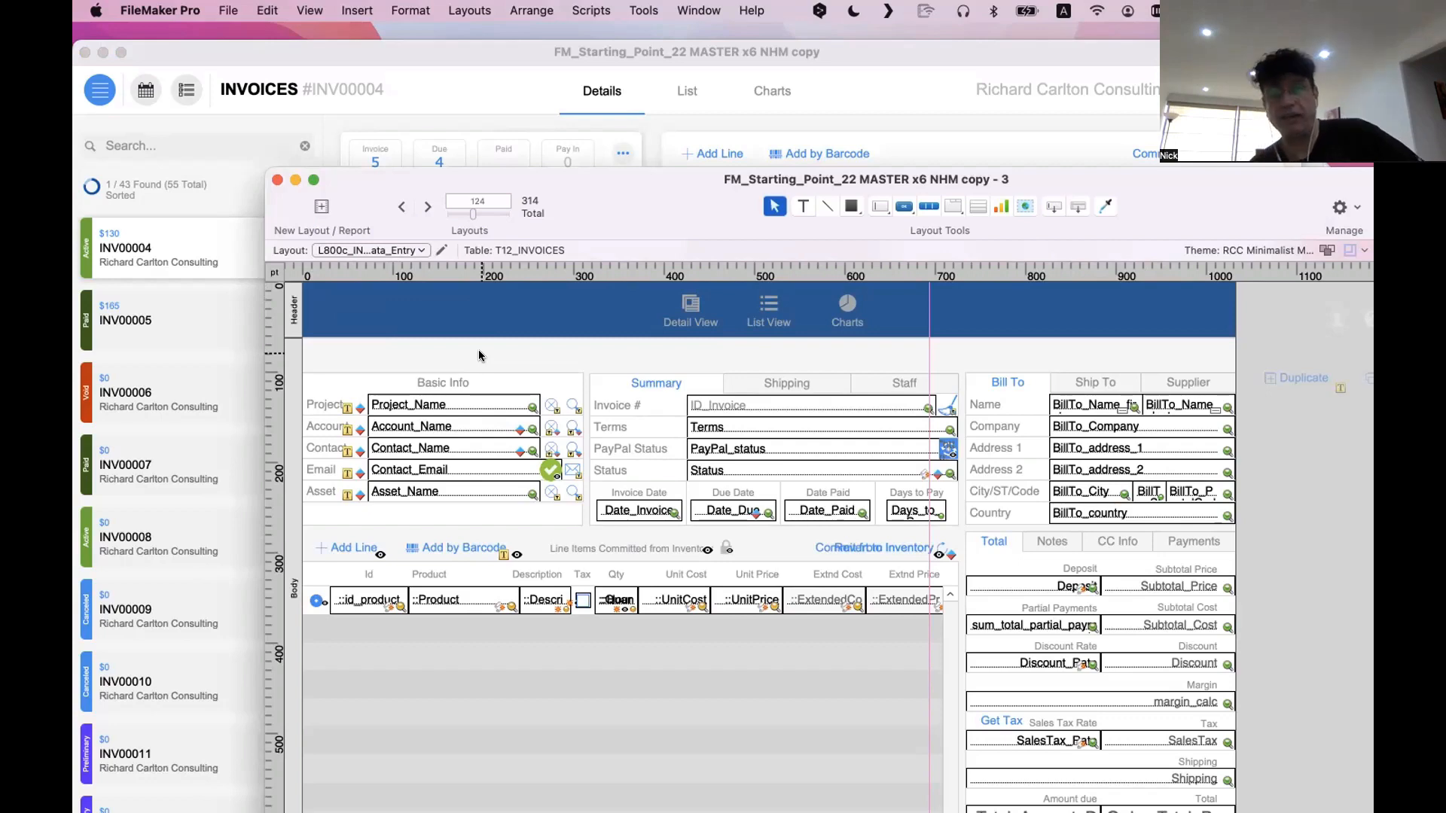
scroll(477, 350, down, 2)
drag(559, 202, 432, 43)
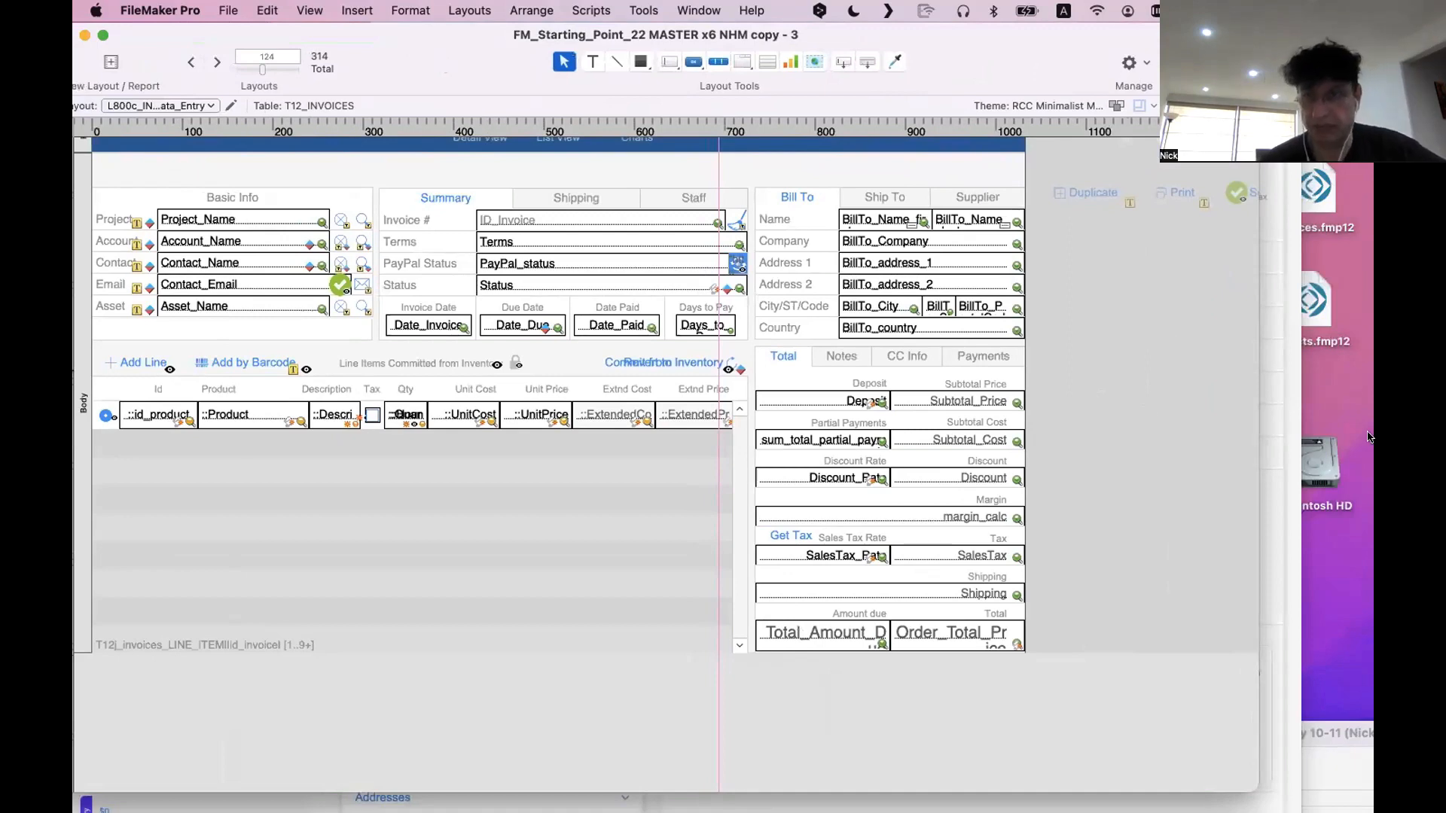
drag(1256, 459, 1365, 455)
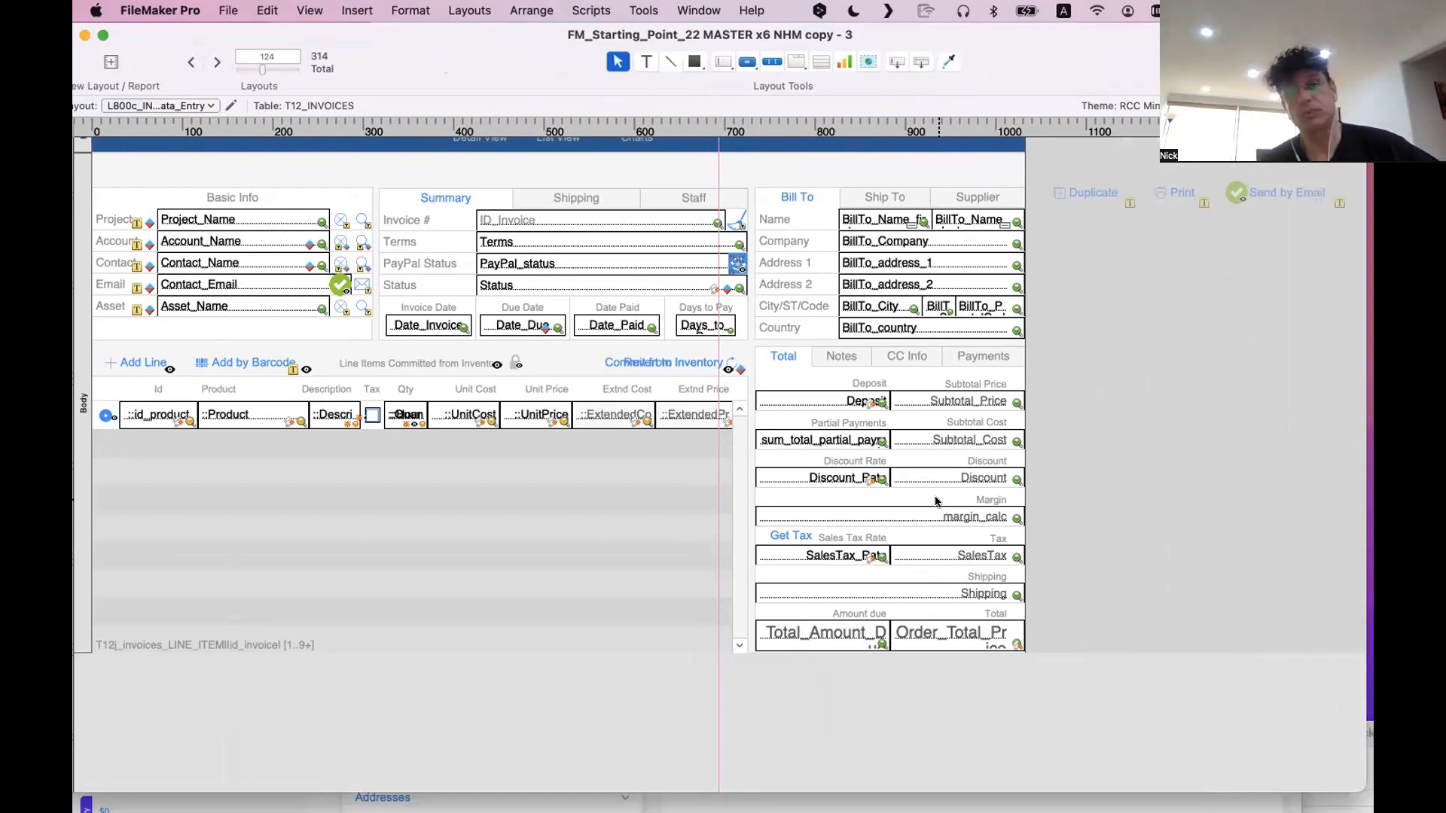
scroll(936, 501, up, 2)
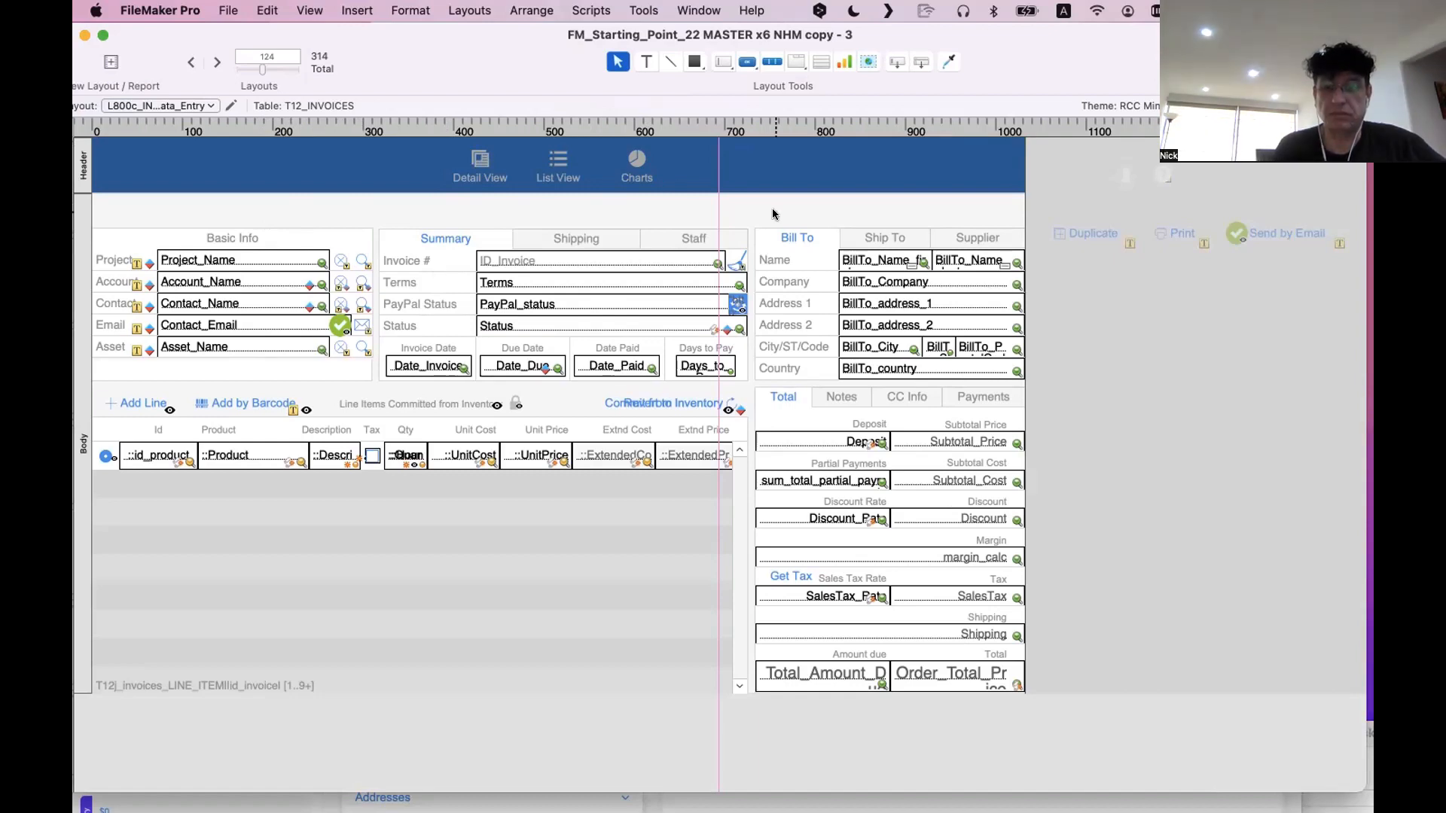
scroll(774, 214, right, 2)
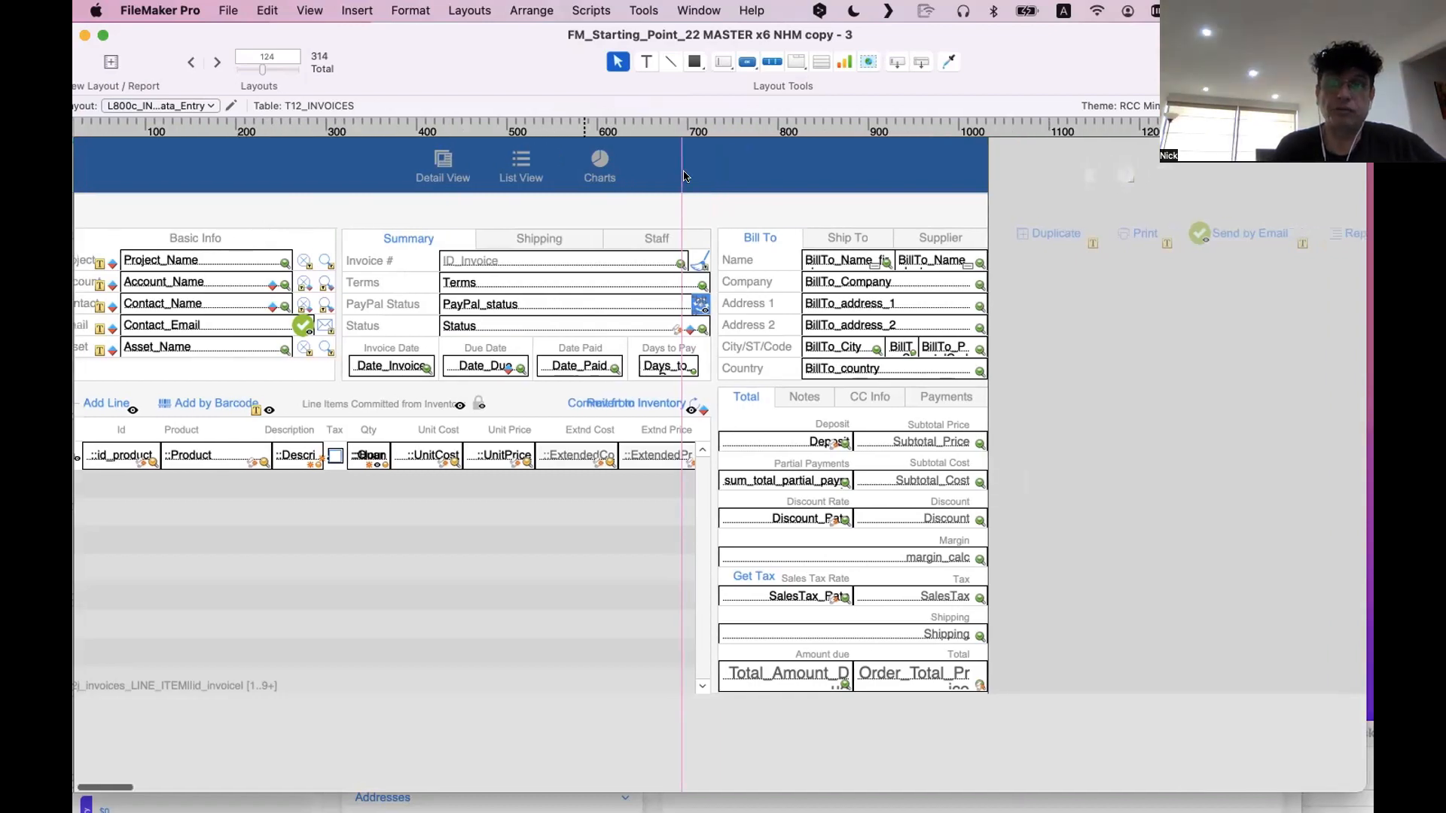
drag(418, 48, 1139, 592)
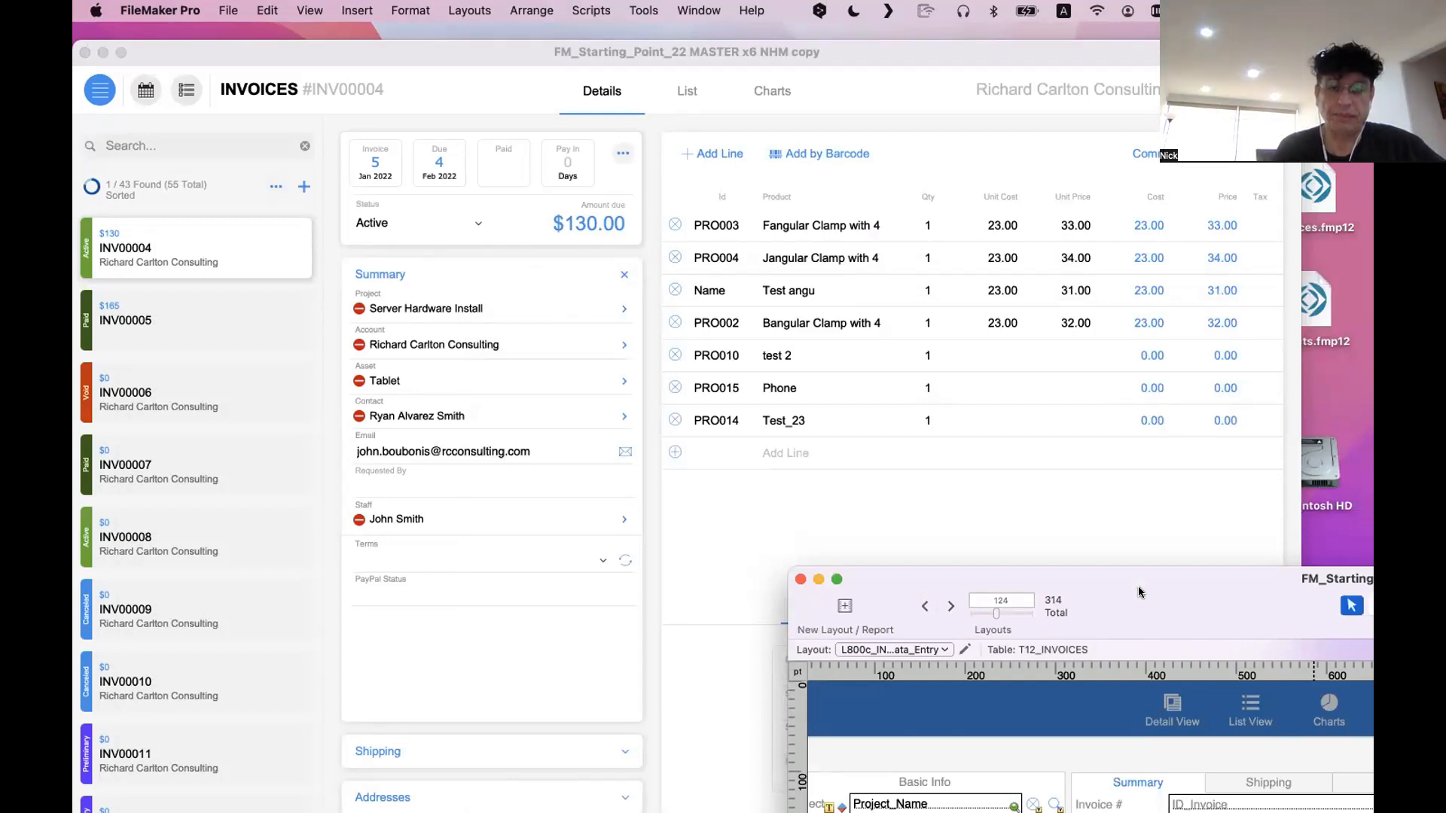
drag(1139, 592, 664, 238)
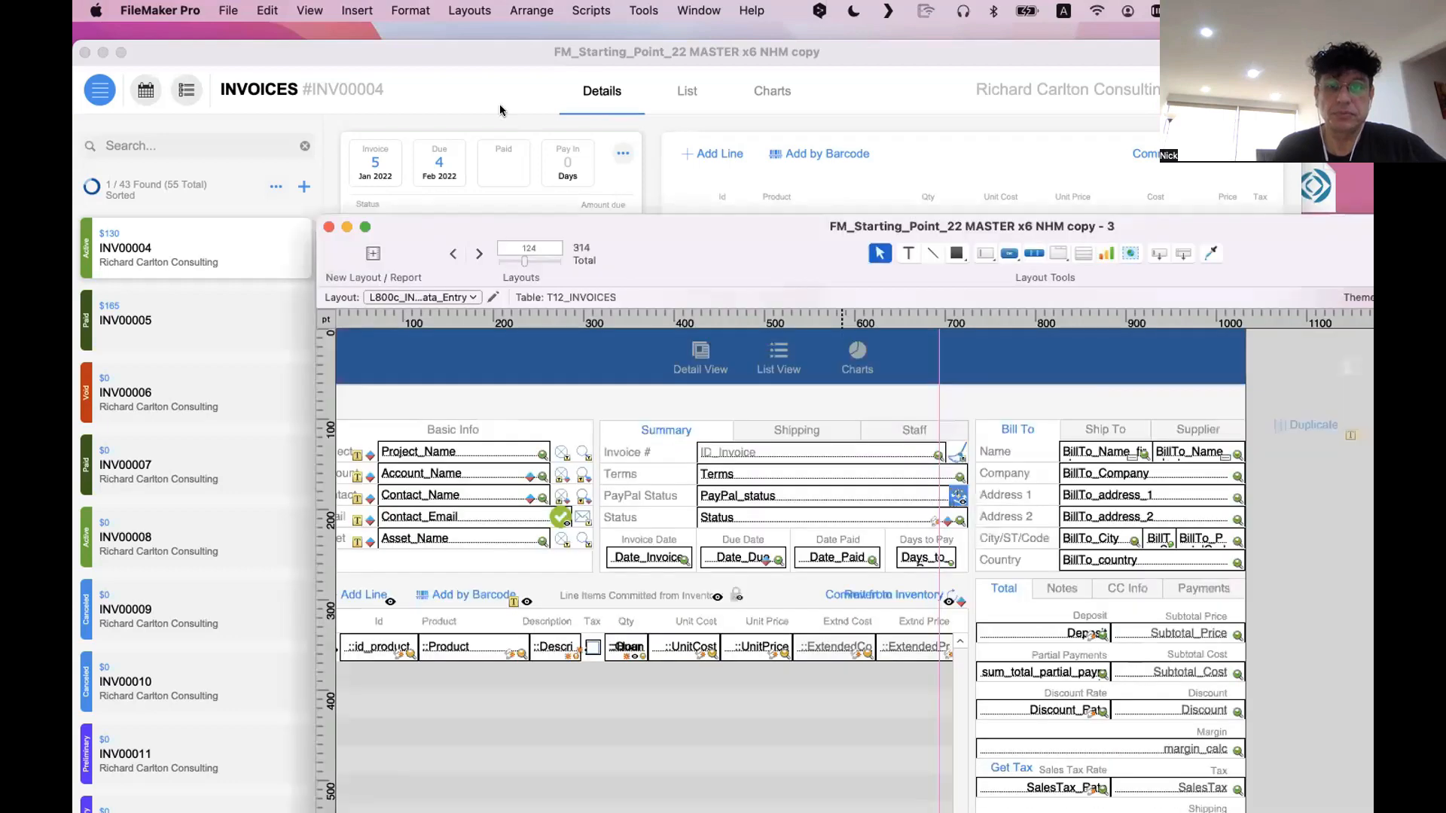
Move the Bill To and Summary tab panels out of the body, beyond the layout's right edge
click(822, 283)
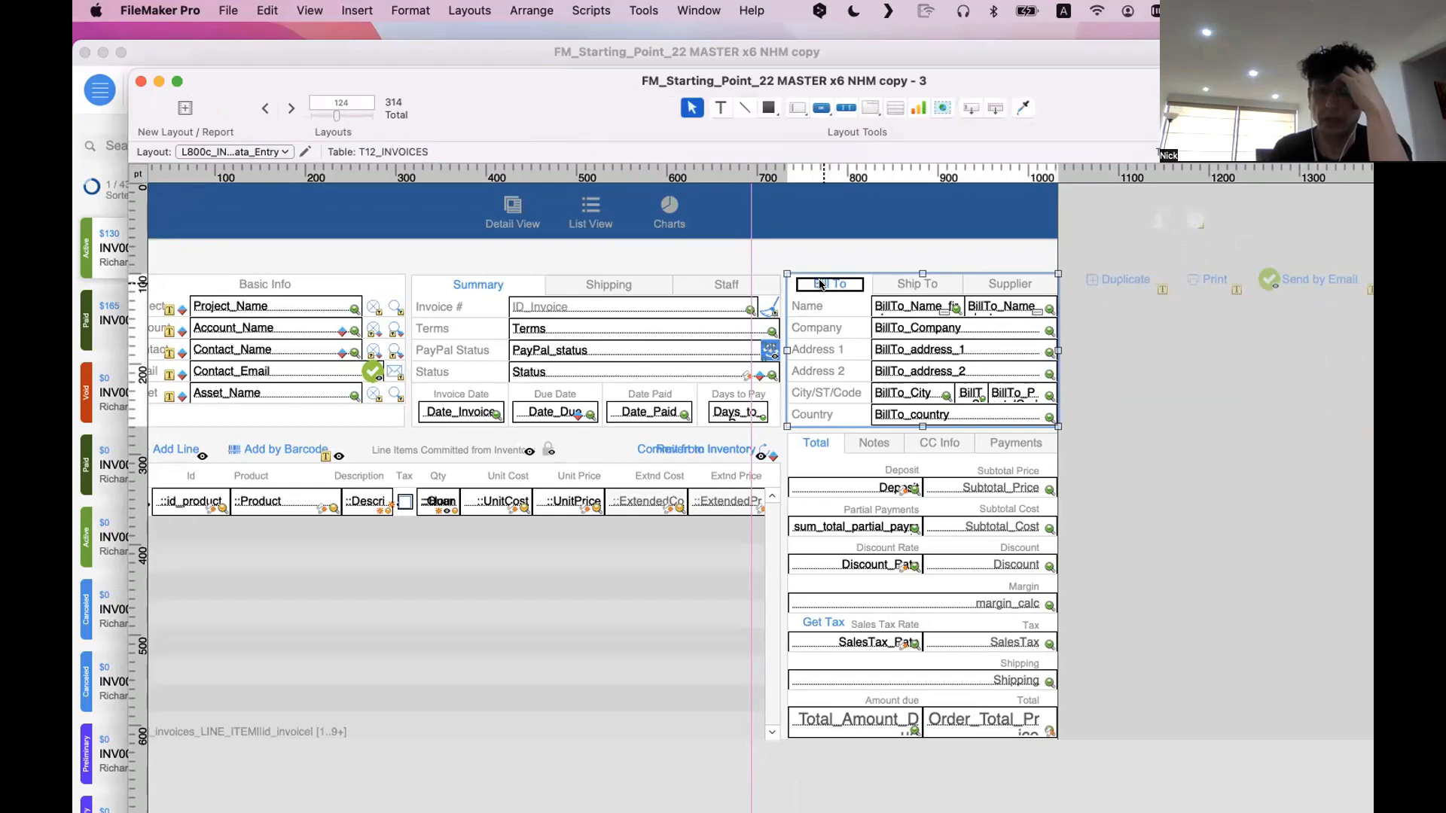
drag(821, 284, 1175, 403)
drag(474, 284, 1189, 586)
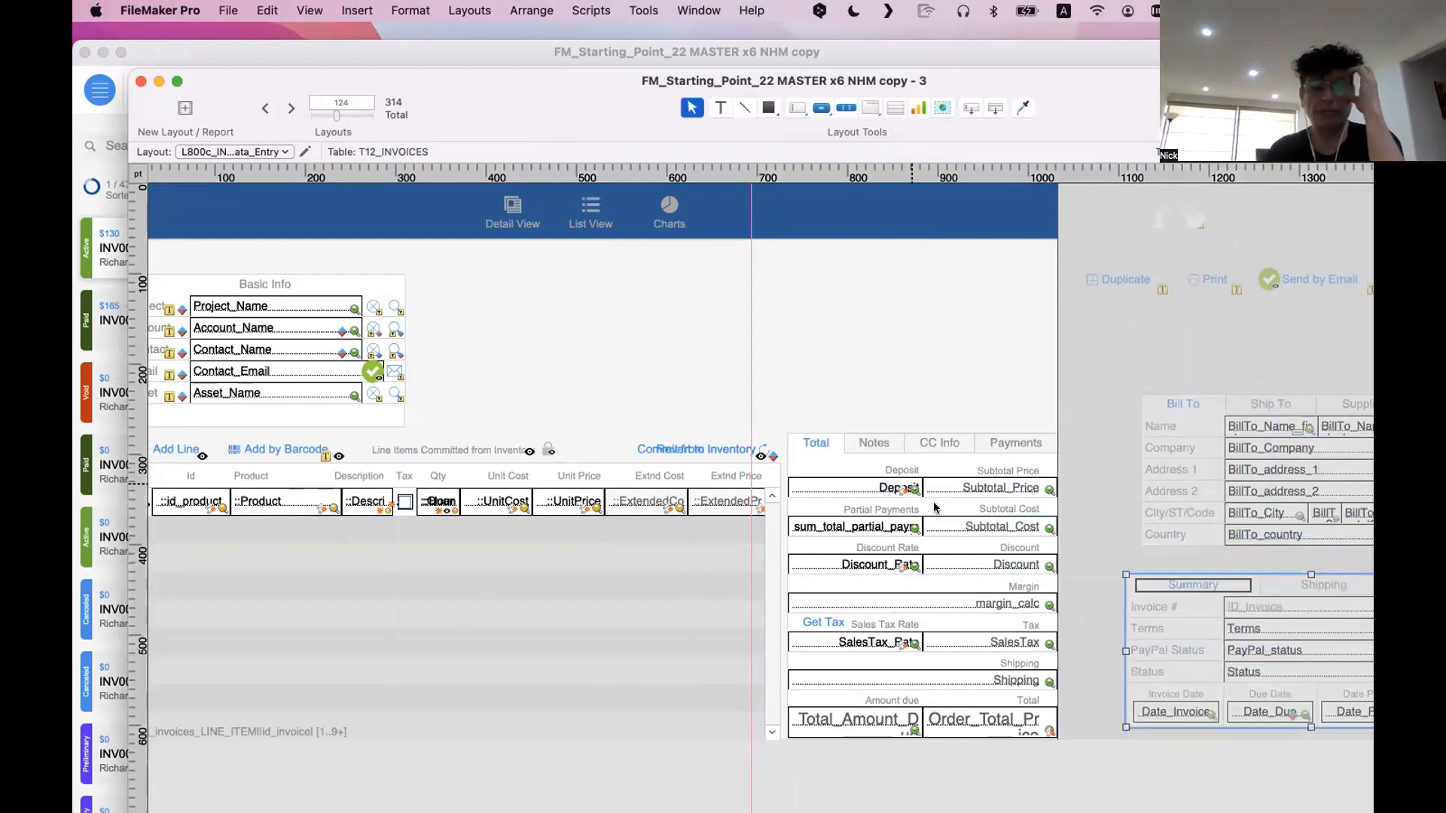
Move the line-item portal with its headings and buttons, and the Total tab panel, beyond the layout's right edge
mouse_move(750, 753)
mouse_down()
mouse_move(501, 517)
mouse_move(143, 432)
mouse_up()
mouse_move(670, 527)
mouse_down()
mouse_move(1370, 529)
mouse_move(1299, 527)
mouse_move(1311, 294)
mouse_move(1368, 331)
mouse_up()
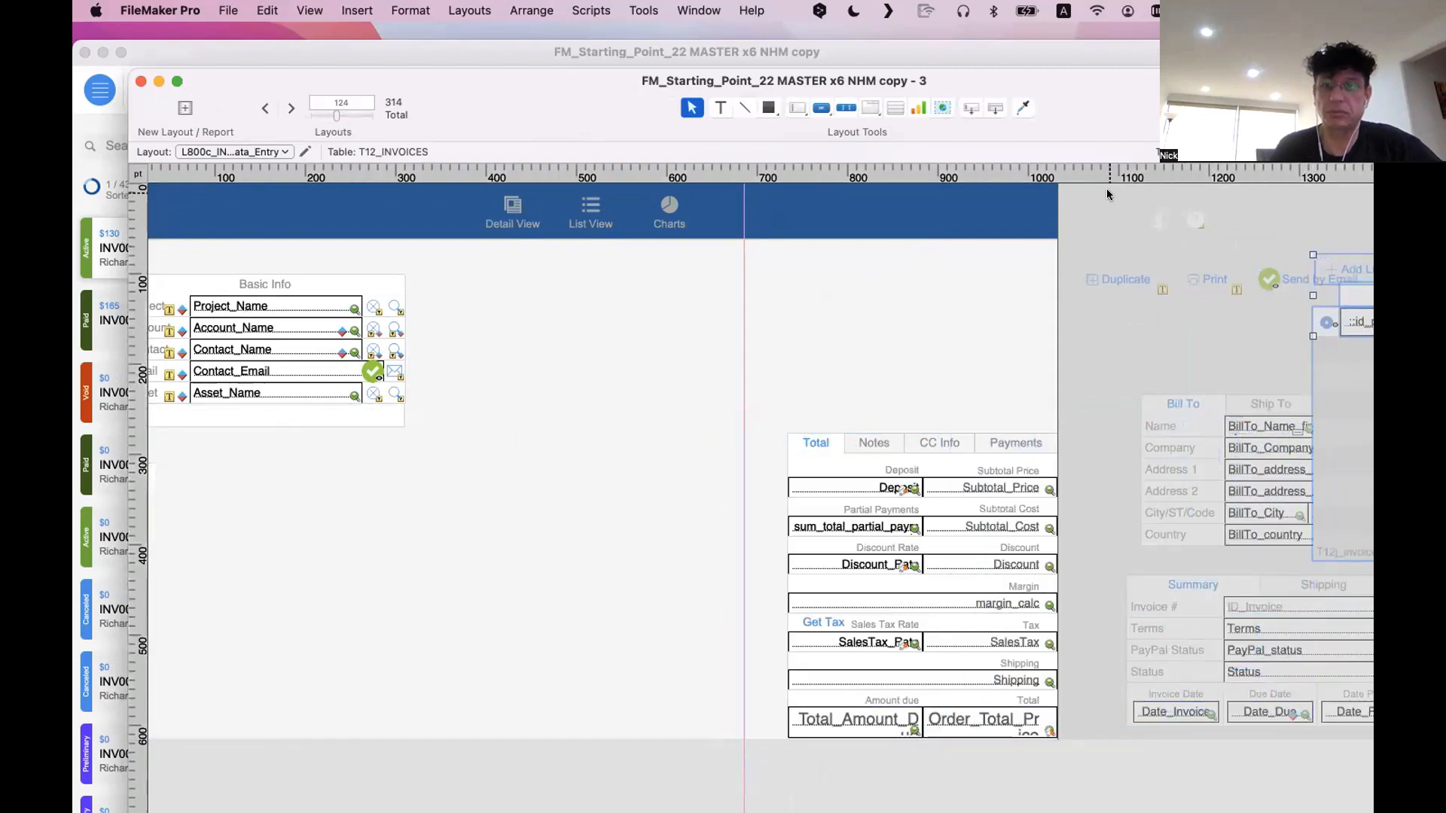
drag(1080, 100, 867, 104)
drag(1130, 384, 1082, 516)
scroll(766, 381, left, 10)
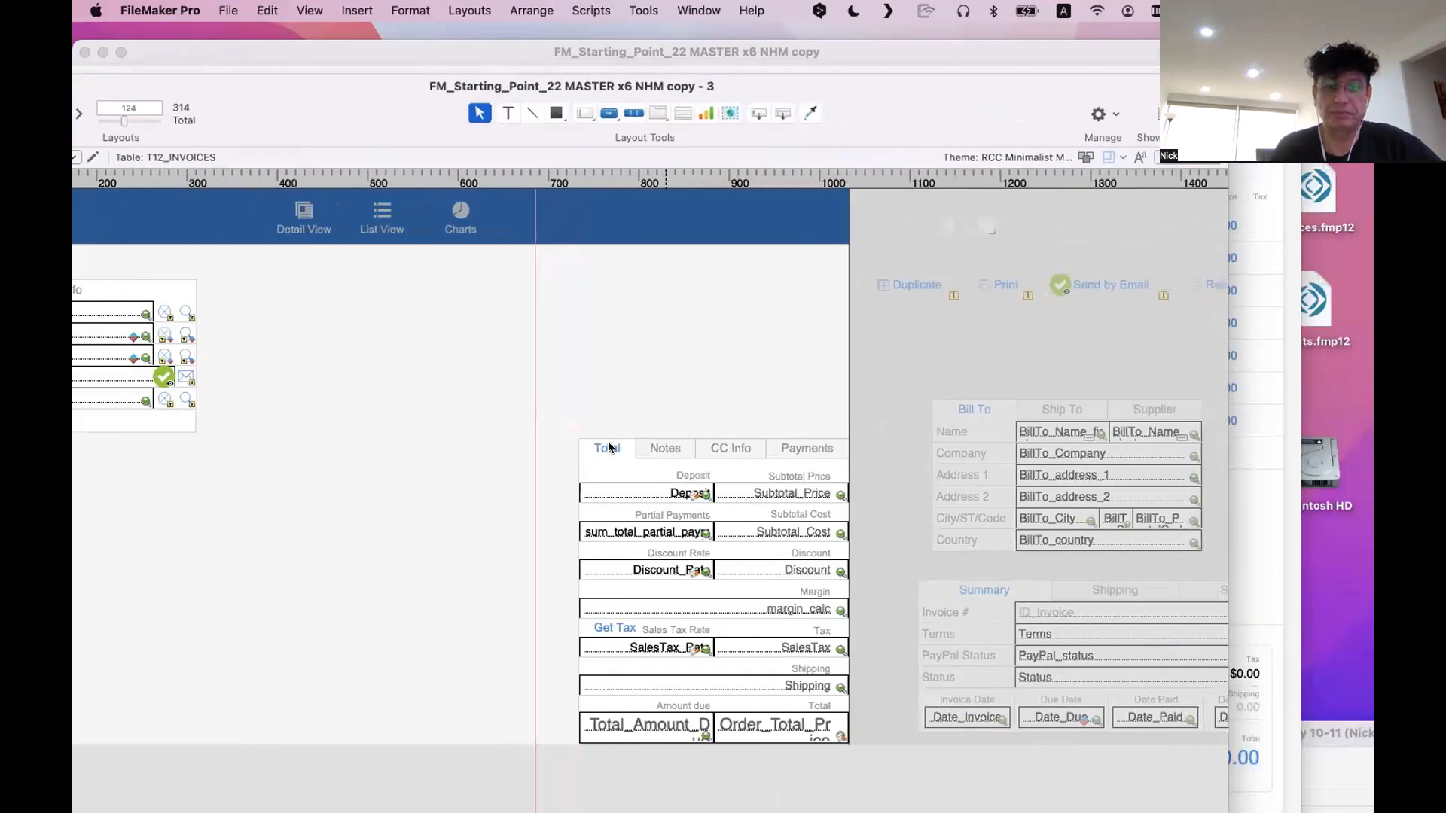
drag(609, 447, 476, 354)
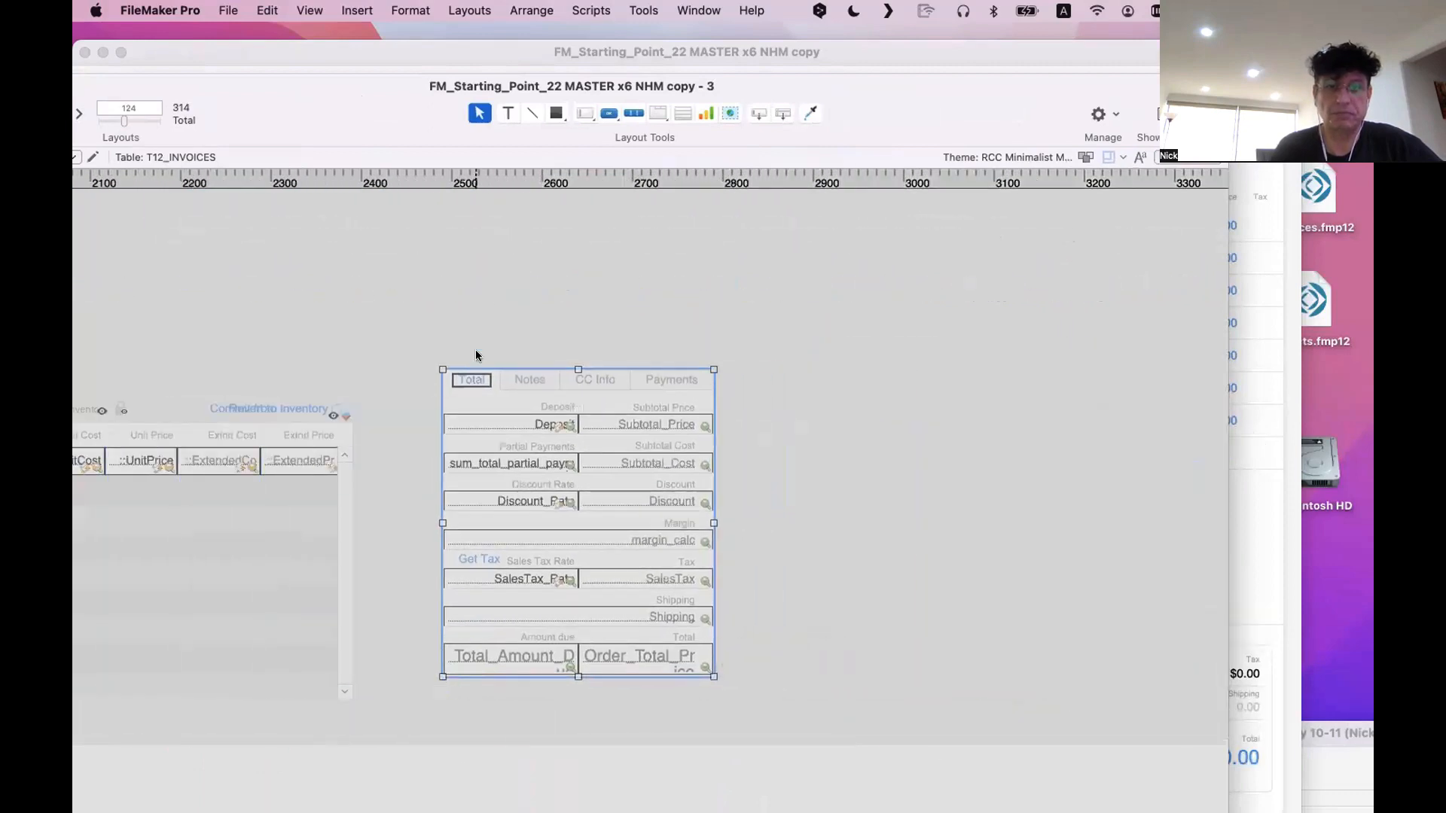
scroll(476, 355, left, 20)
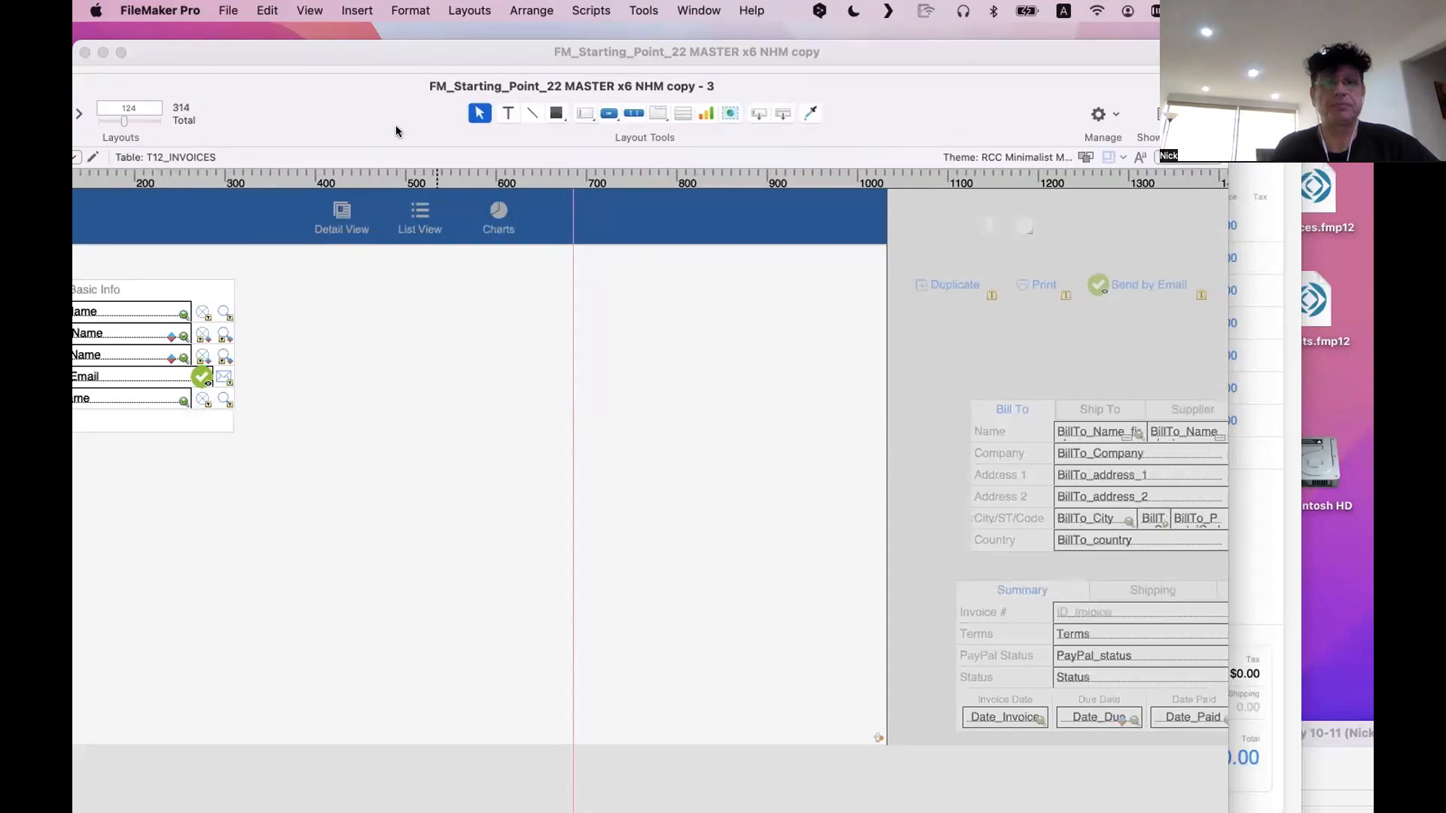
Move the complete Basic Info block away from the left edge toward the middle of the emptied body
drag(395, 131, 699, 113)
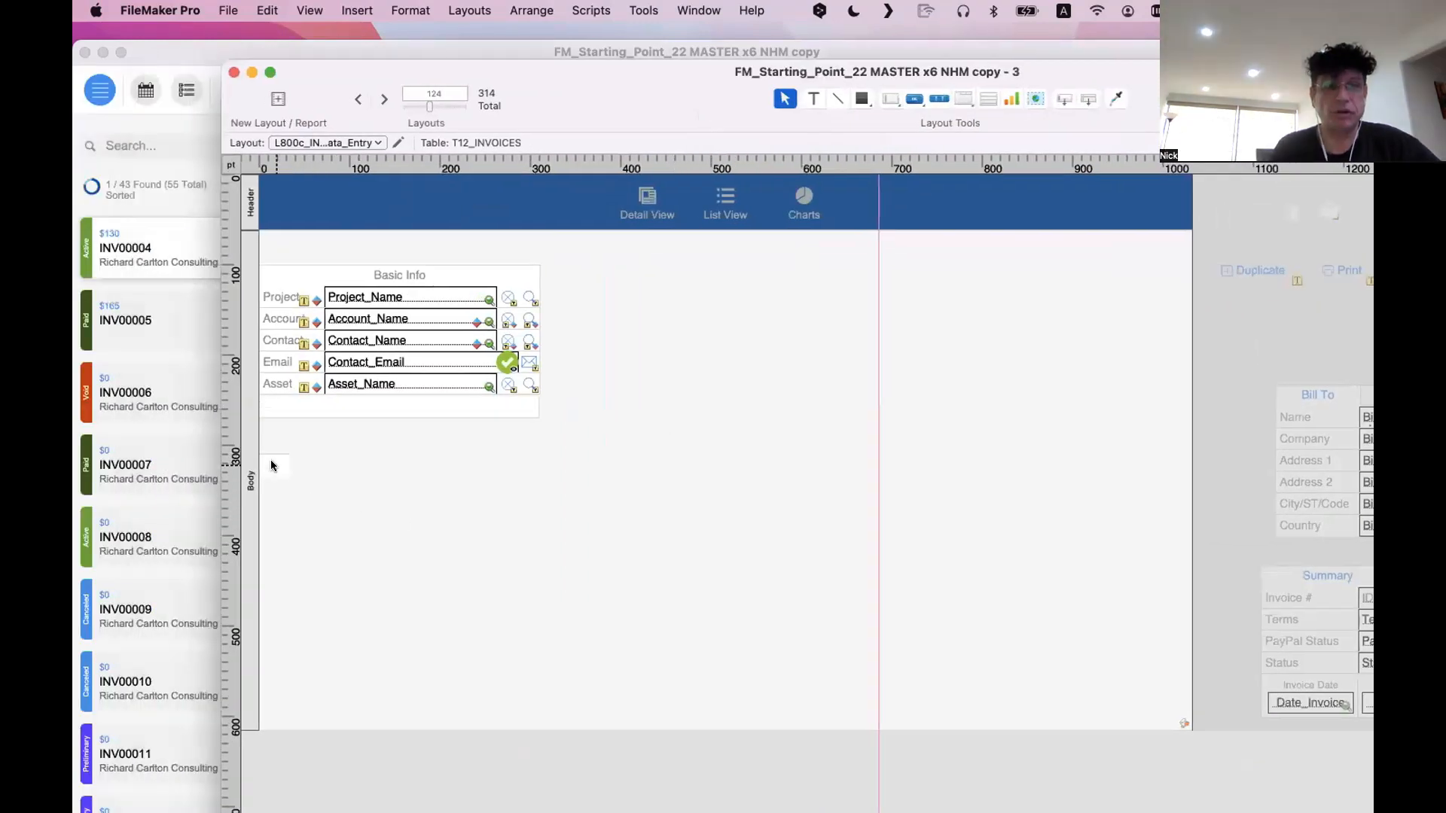
drag(628, 442, 533, 320)
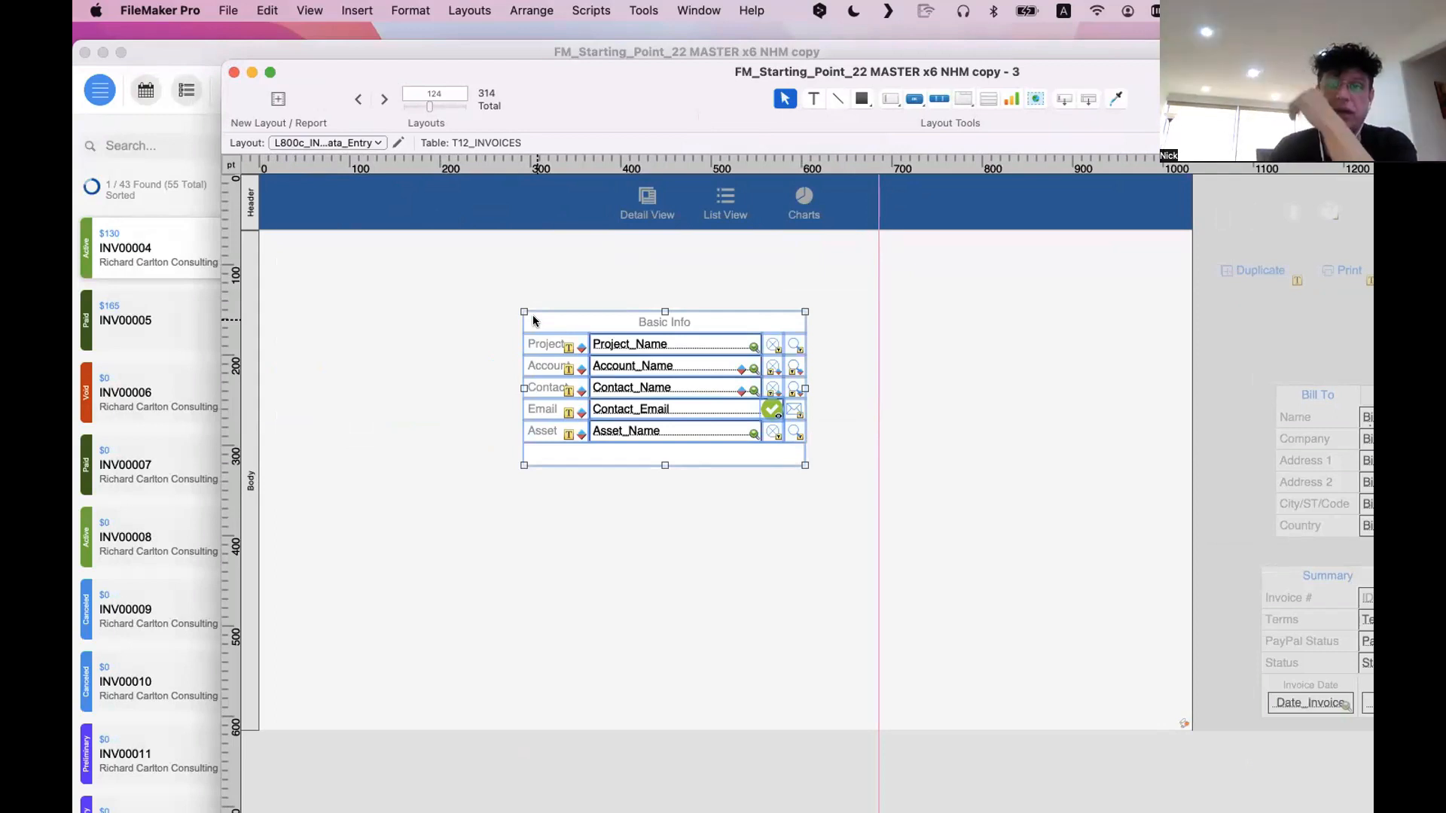
click(548, 508)
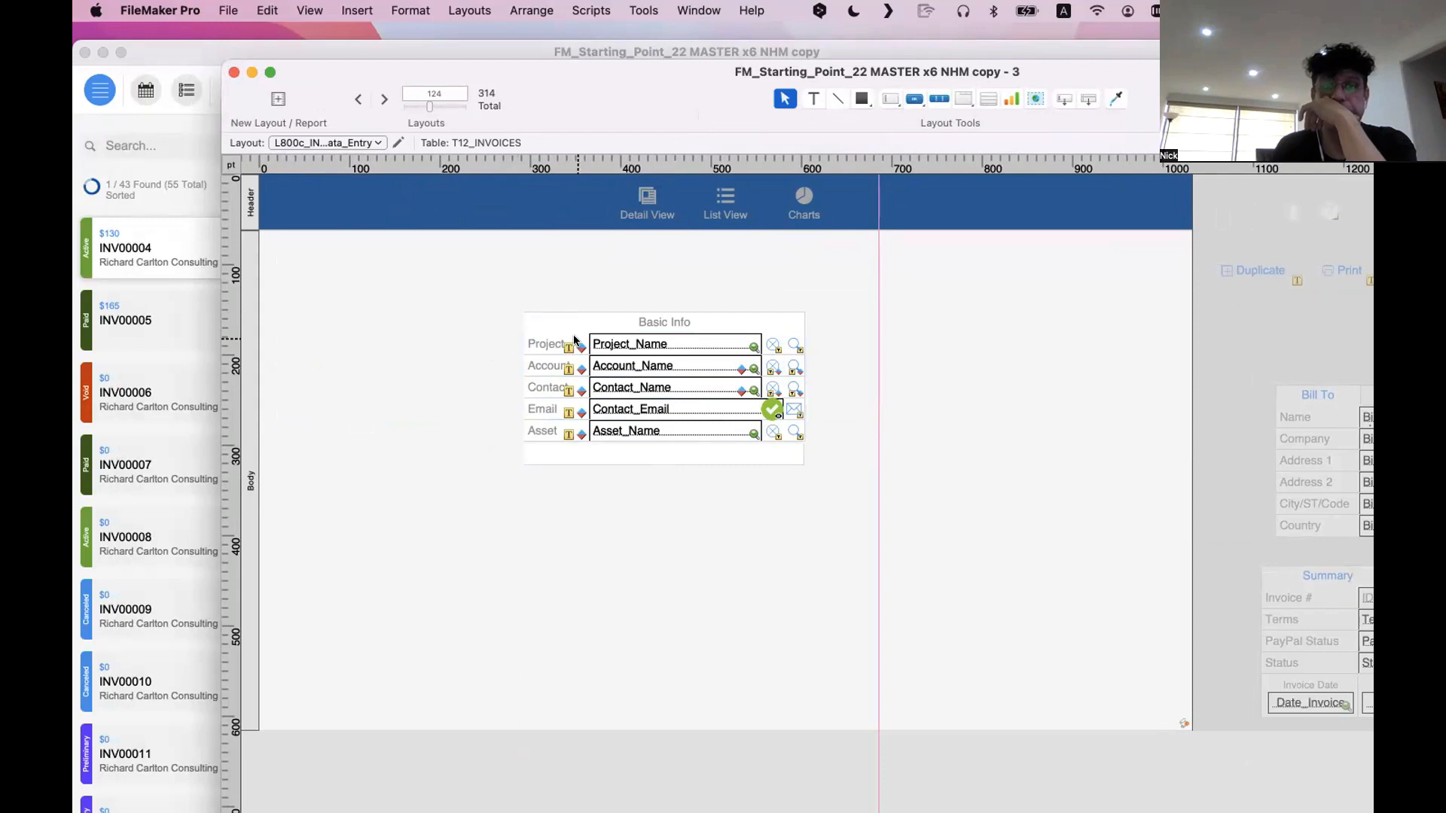
Review the conditional formatting applied to the Contact label in the Basic Info block
scroll(582, 450, down, 3)
scroll(584, 451, up, 3)
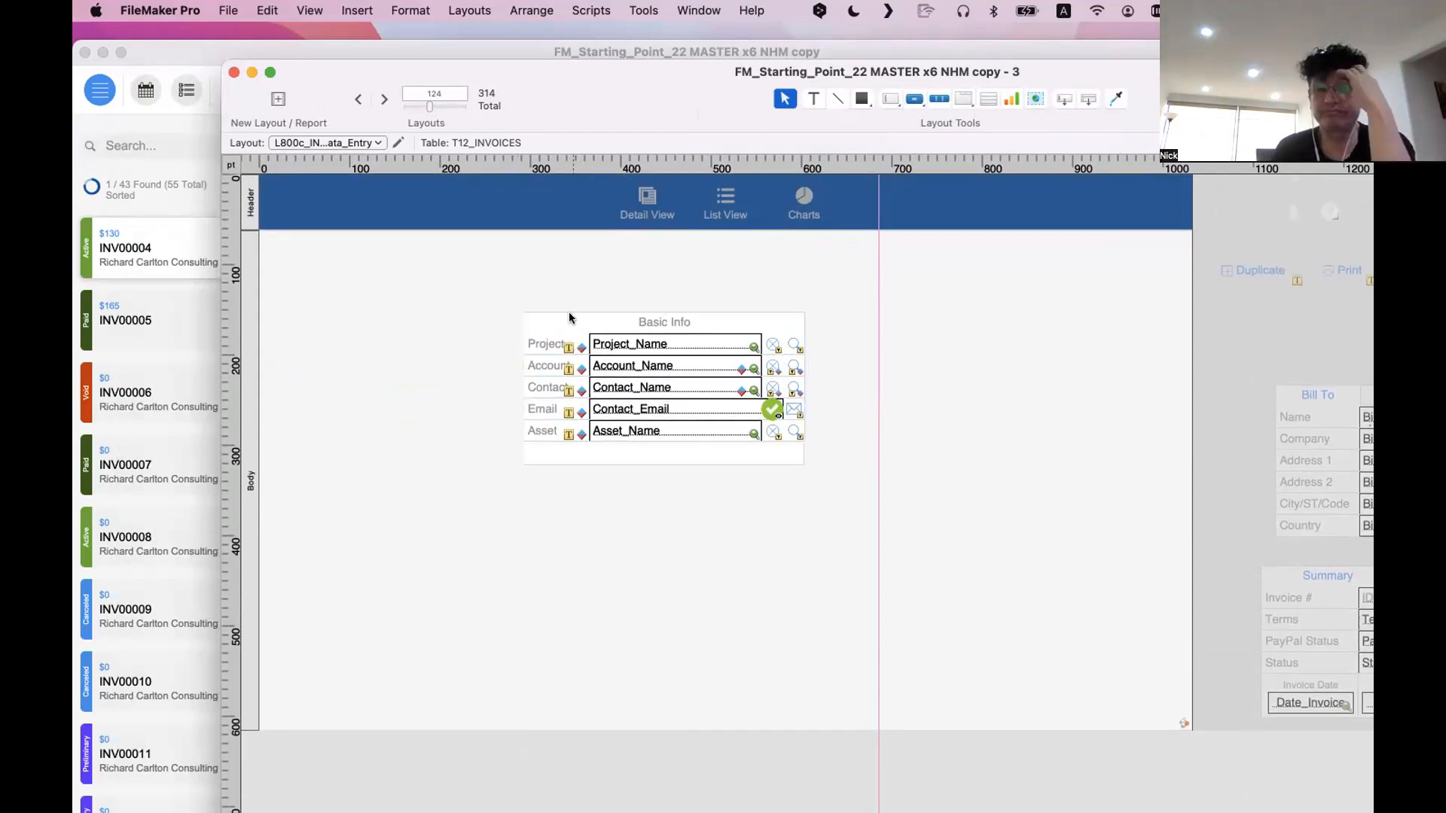
click(570, 347)
click(572, 369)
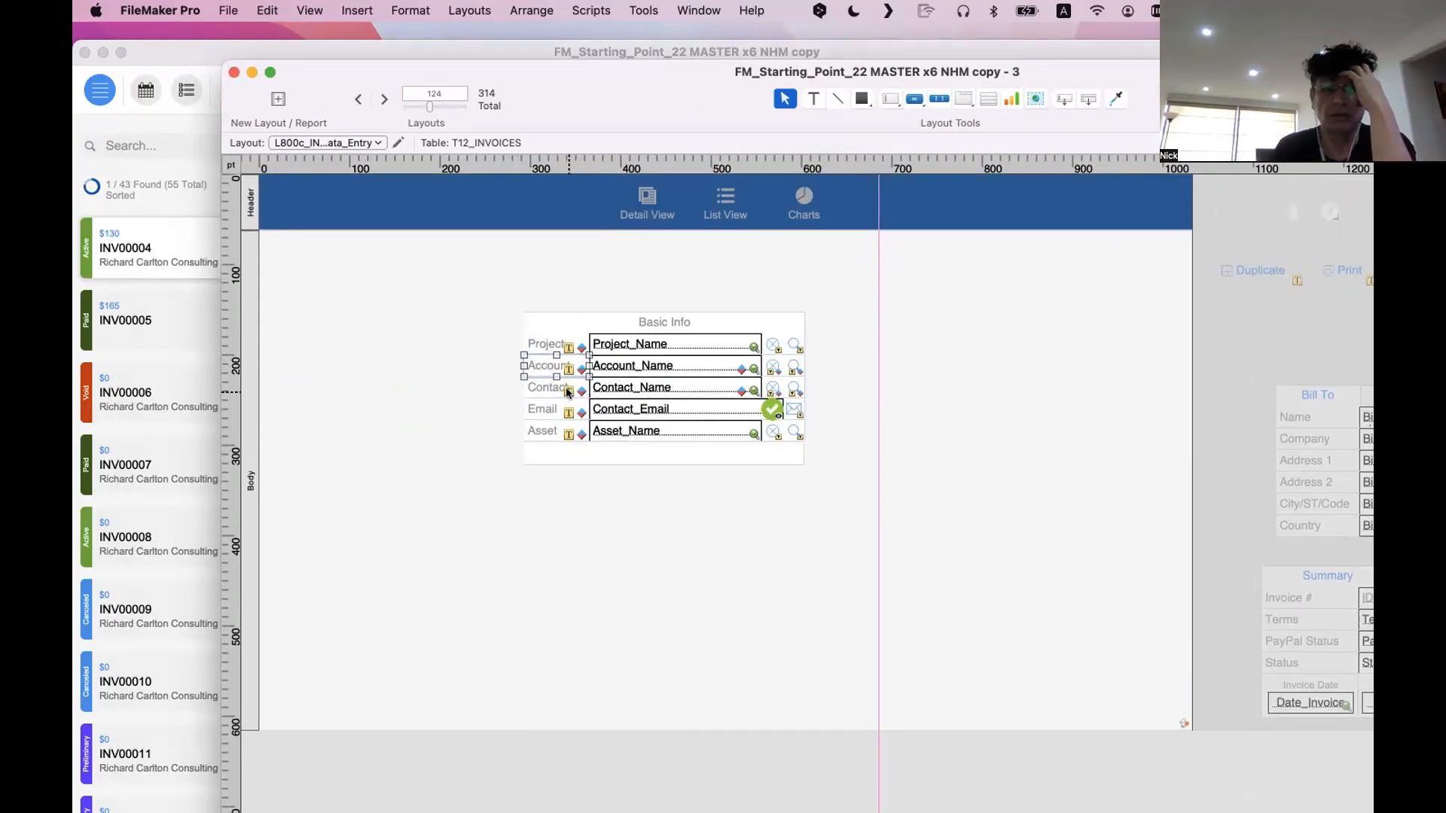
right_click(572, 393)
click(571, 569)
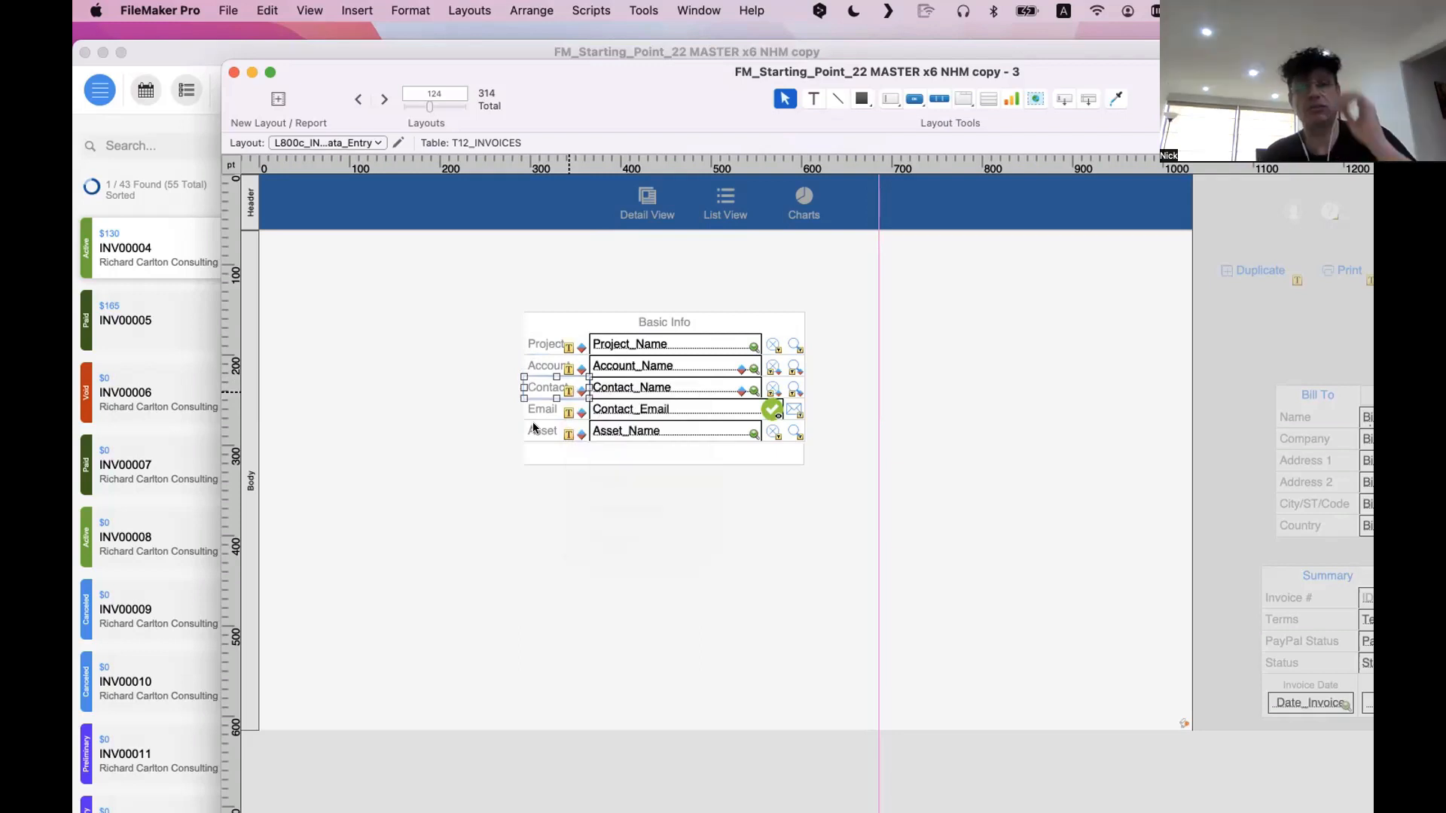
right_click(572, 385)
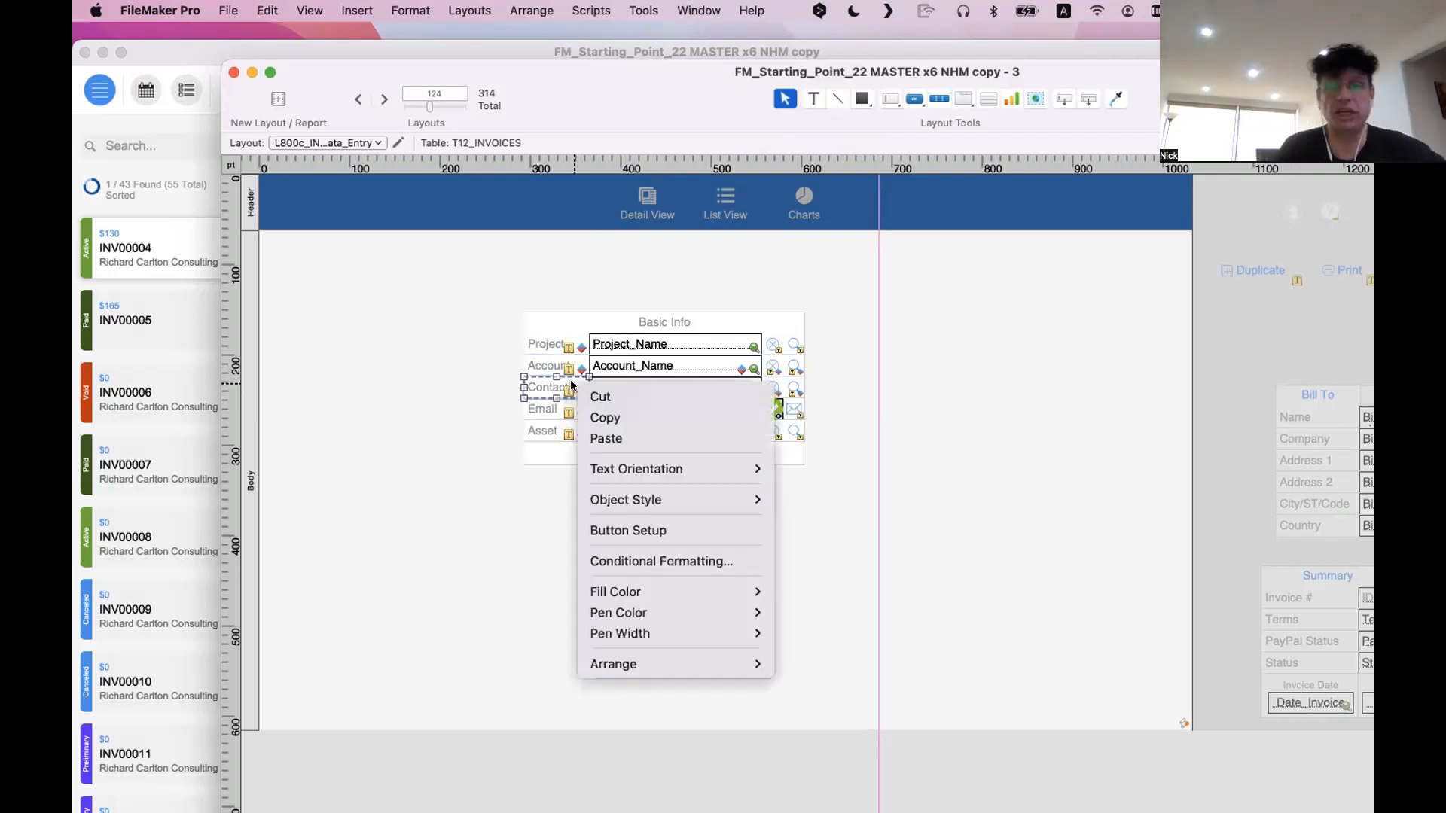
click(618, 558)
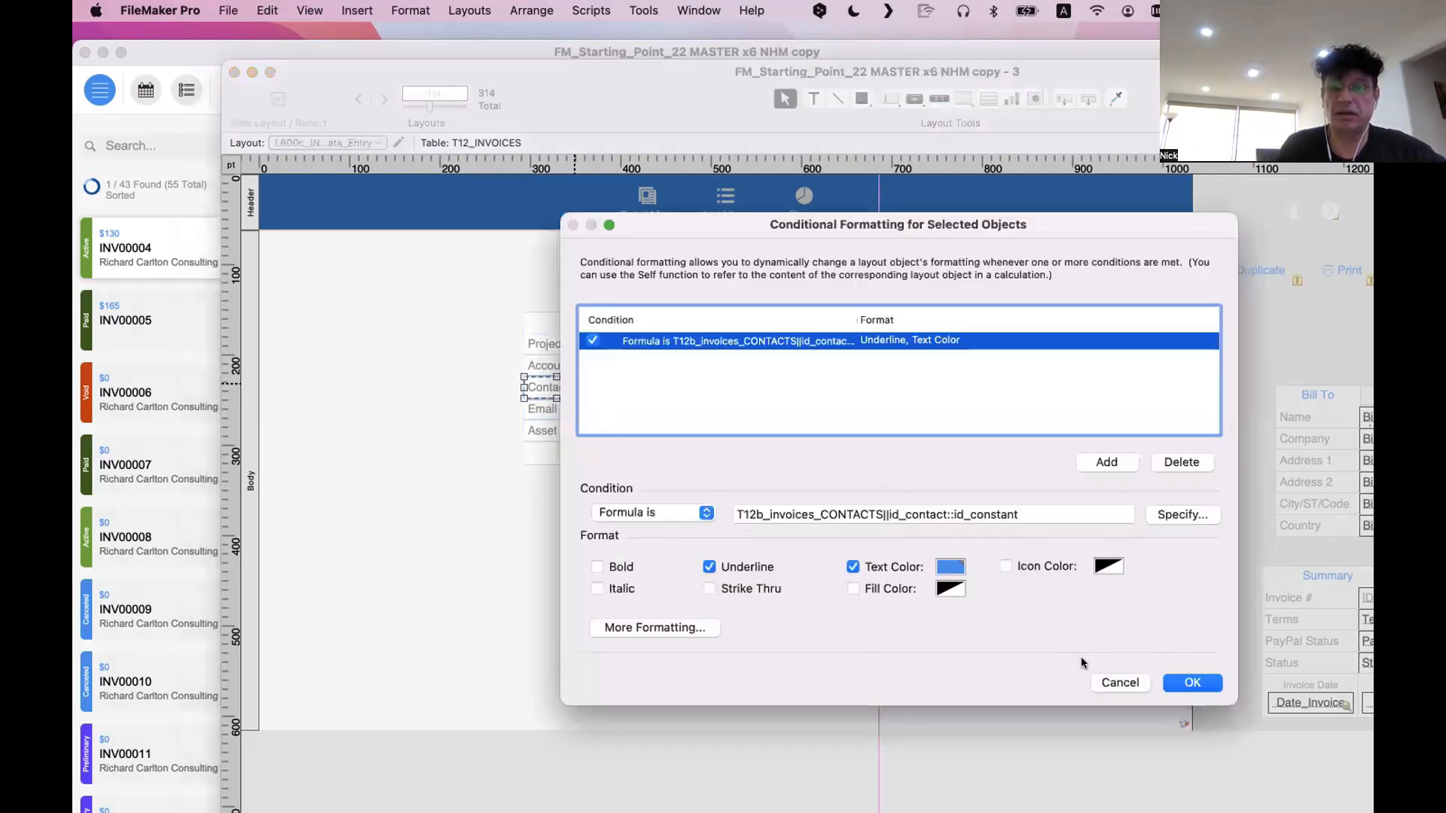
click(1108, 684)
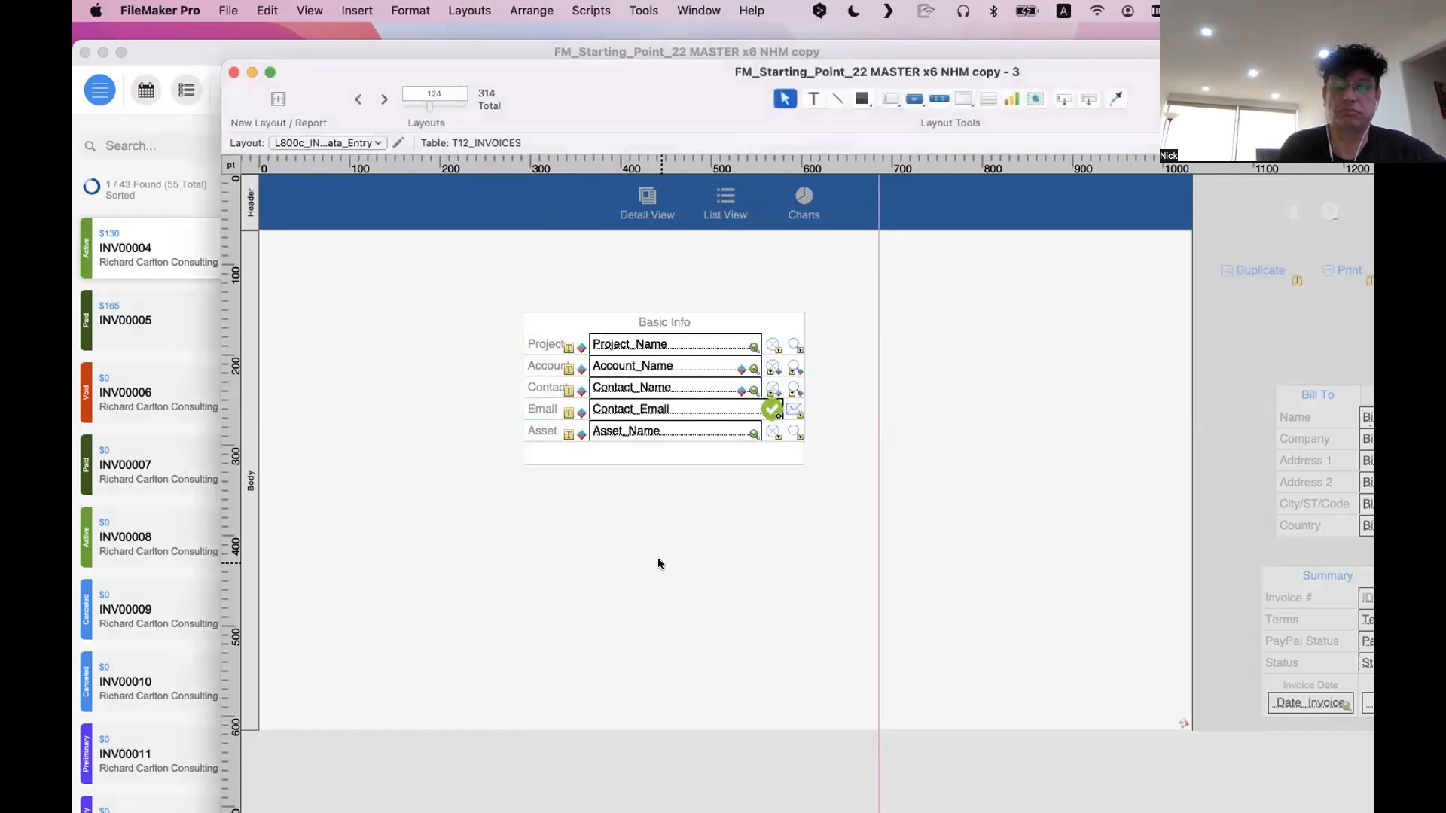
Check the button setup of the Account label and close it without changes
click(546, 363)
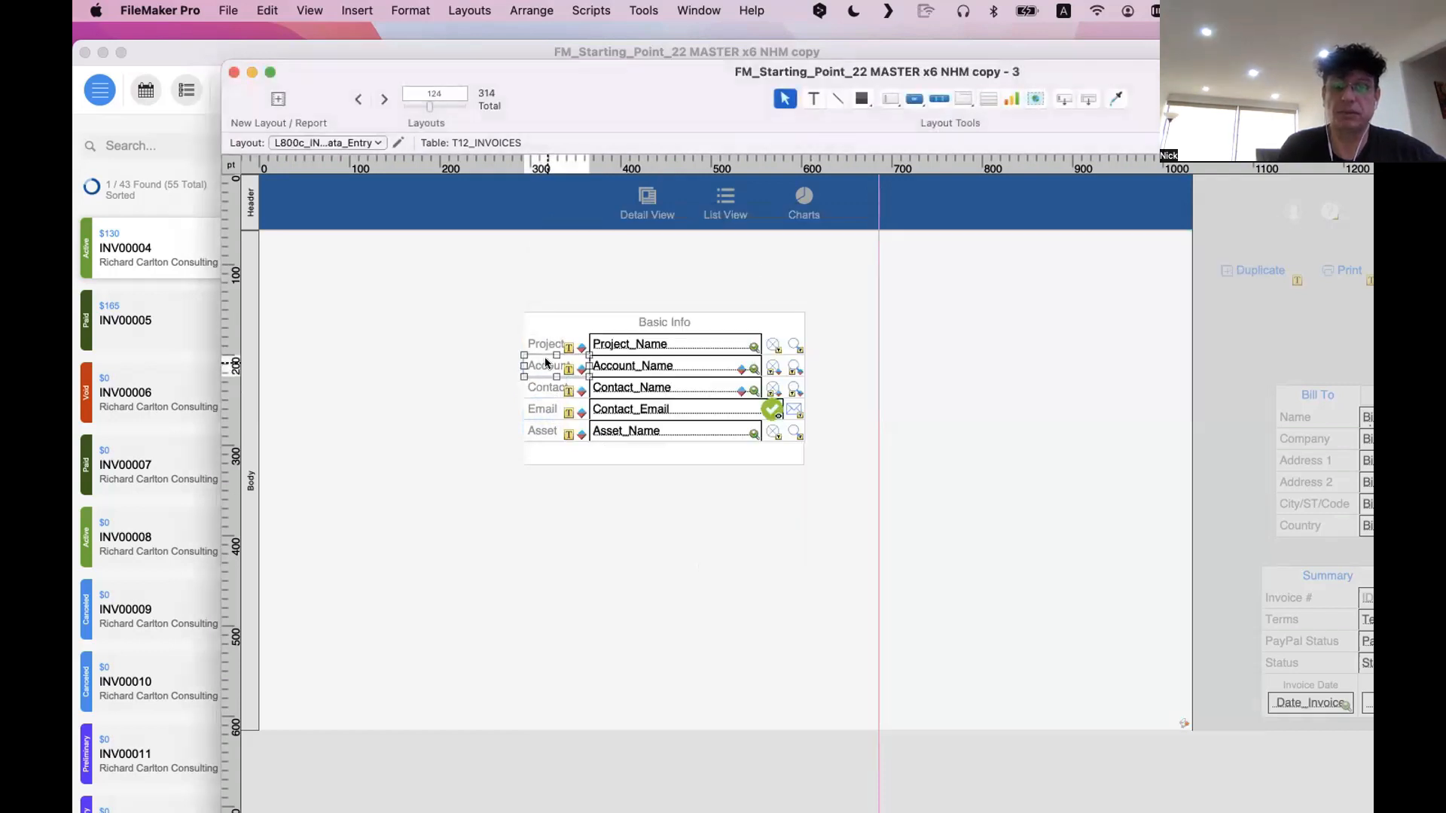
double_click(546, 363)
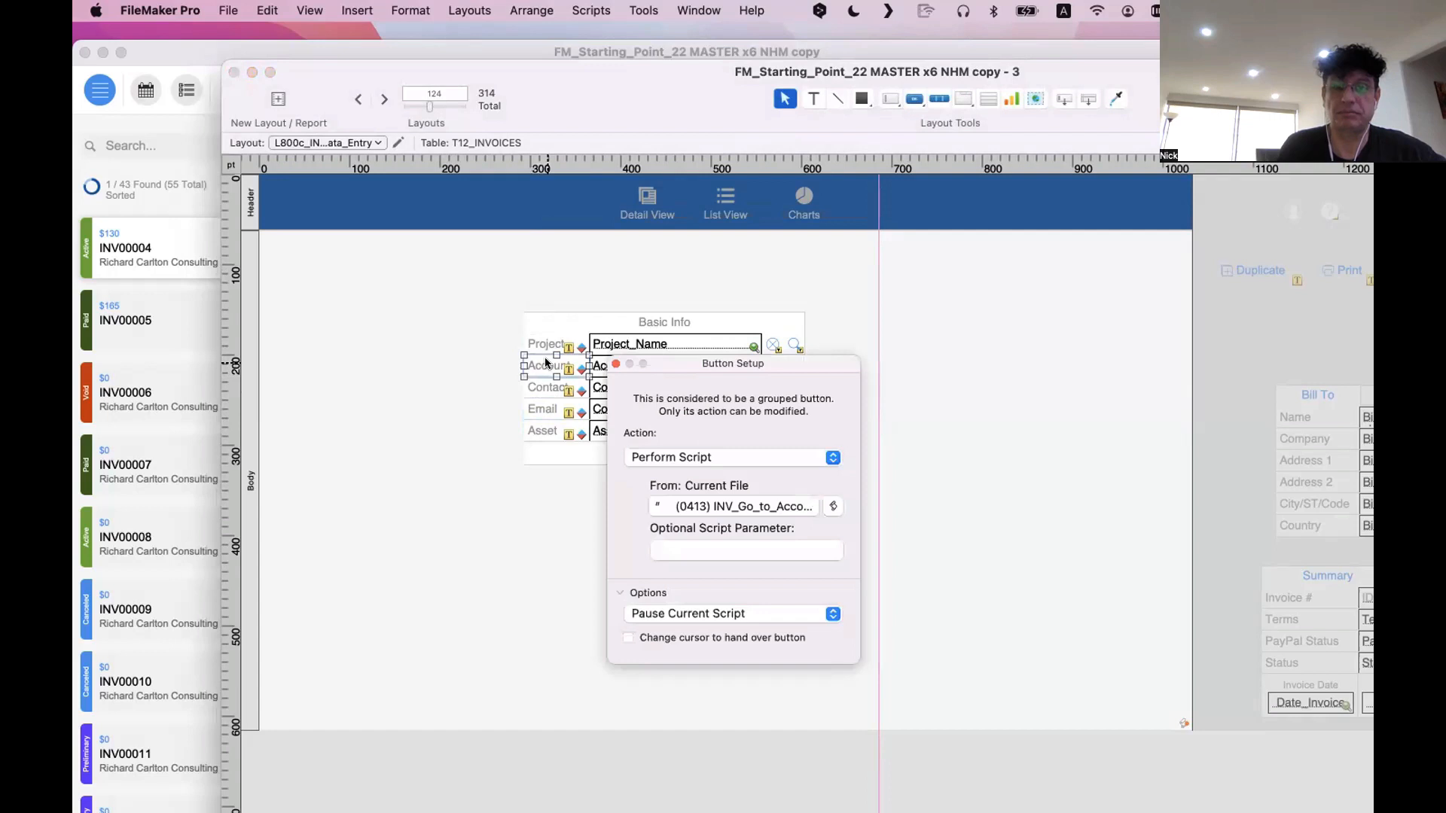
click(615, 364)
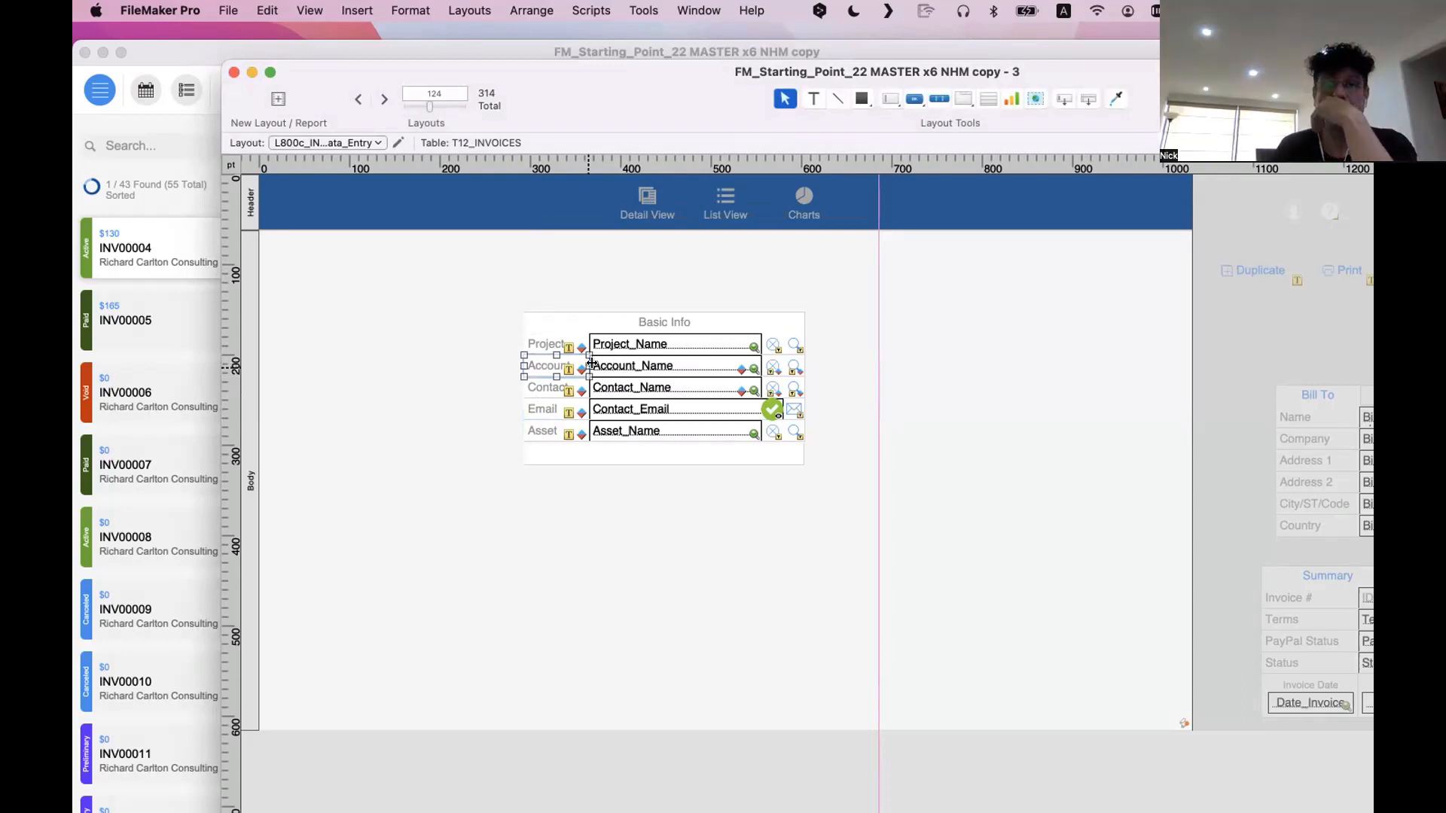
click(865, 391)
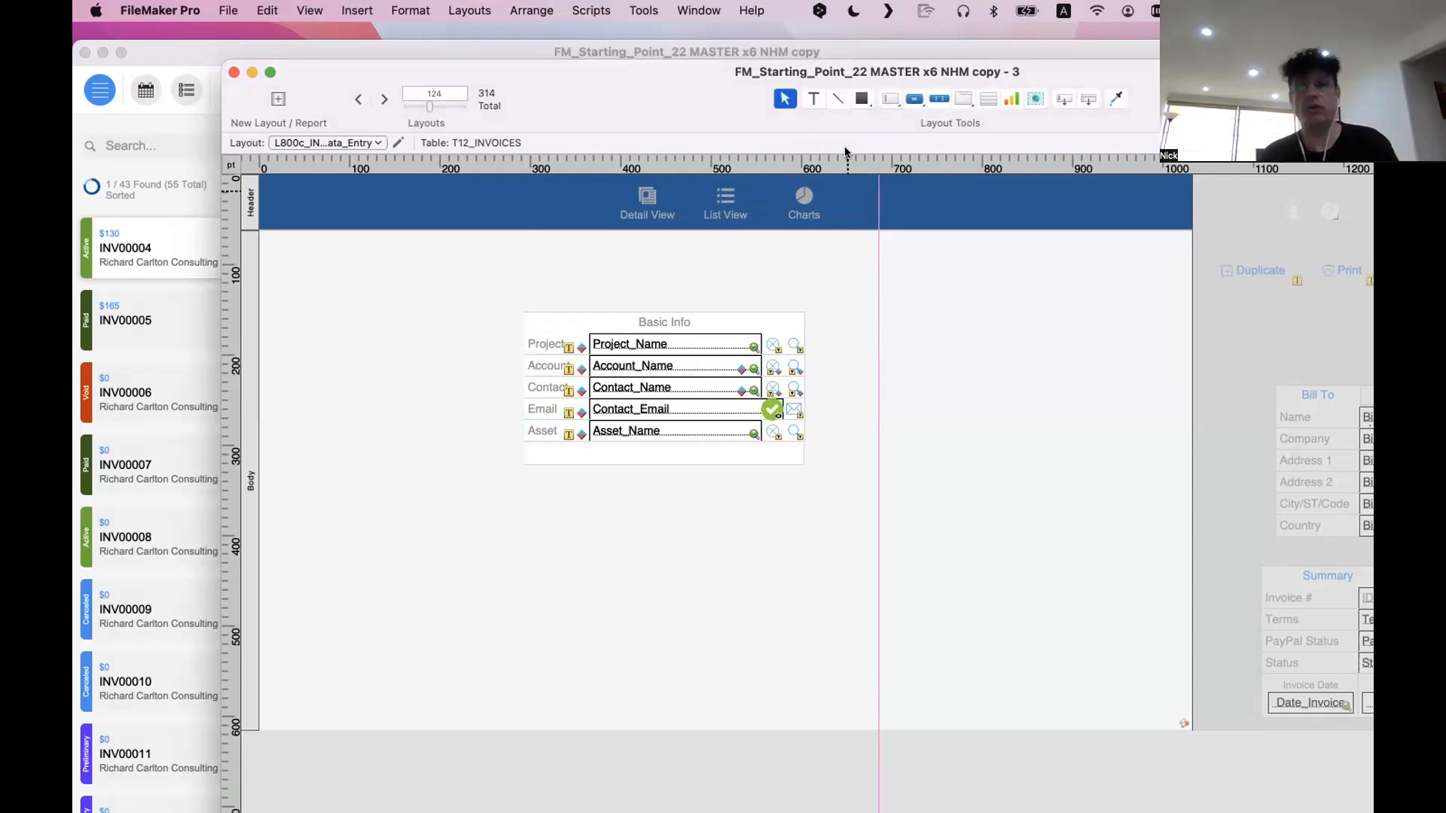
Draw a text block about 239 by 150 pt beside the Basic Info block and enter "1 - Pick an item"
click(814, 100)
drag(875, 292, 1095, 424)
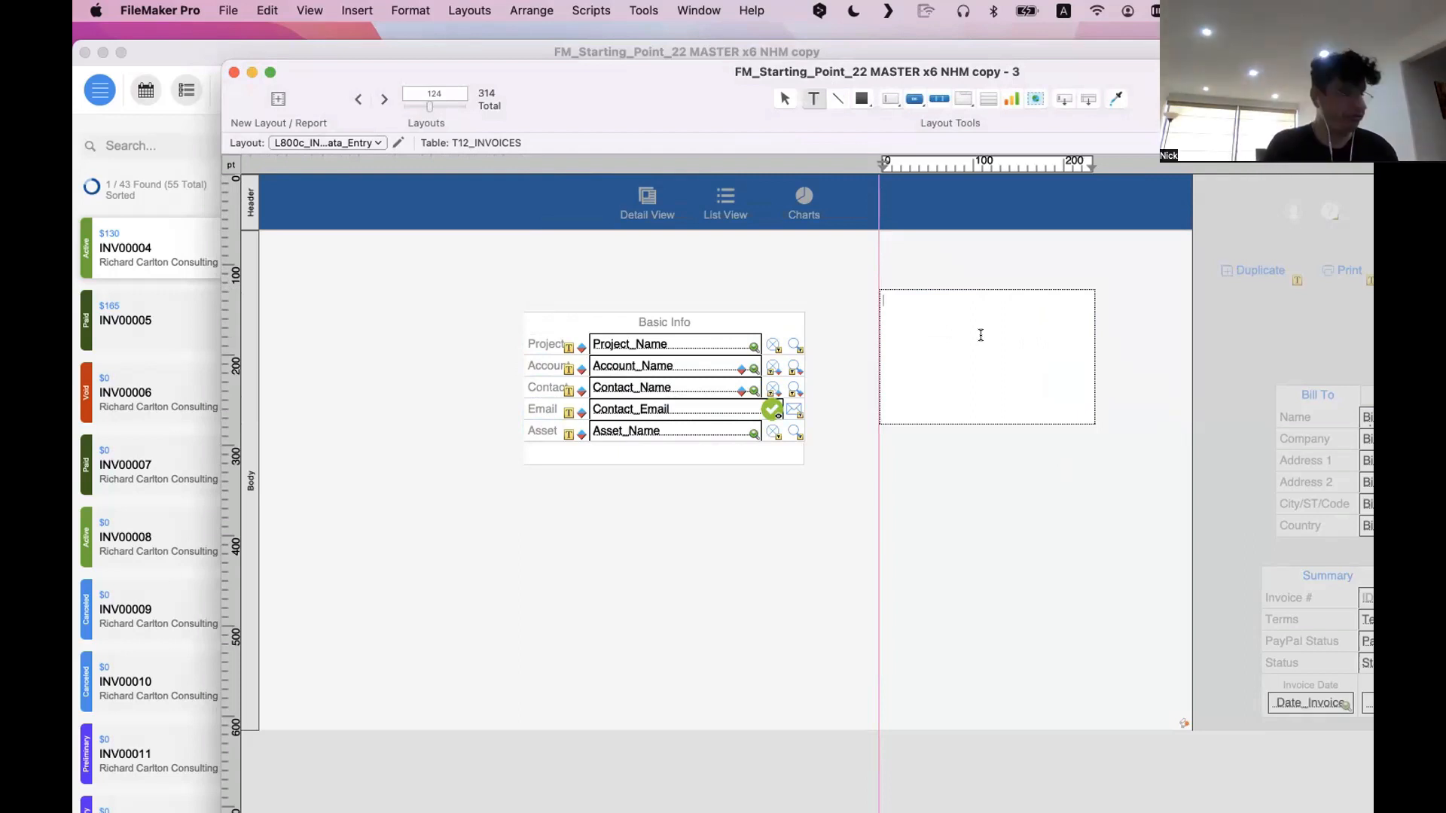
text(Status)
key(BackSpace)
key(BackSpace)
key(BackSpace)
key(BackSpace)
key(BackSpace)
key(BackSpace)
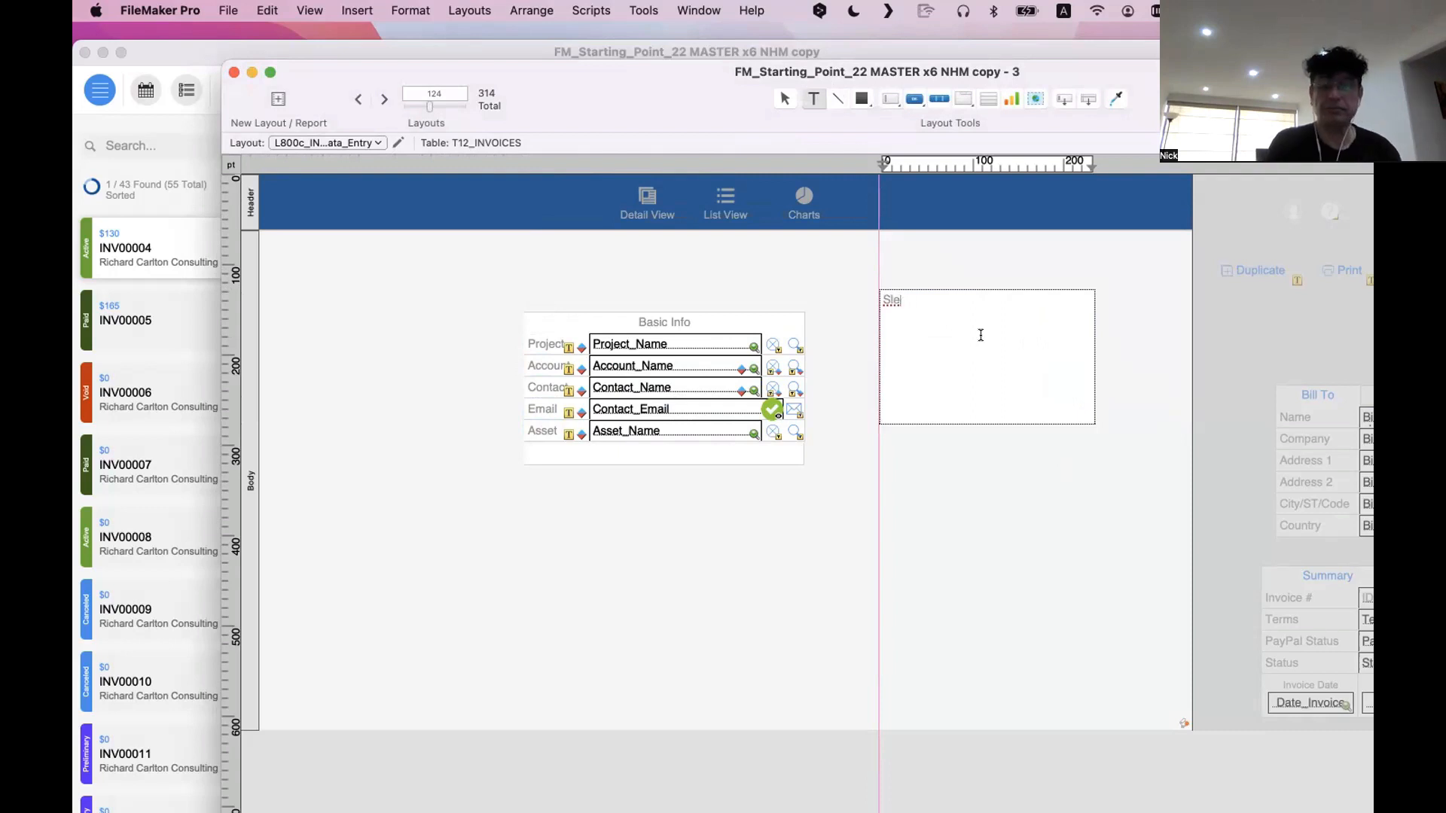
text(Pick)
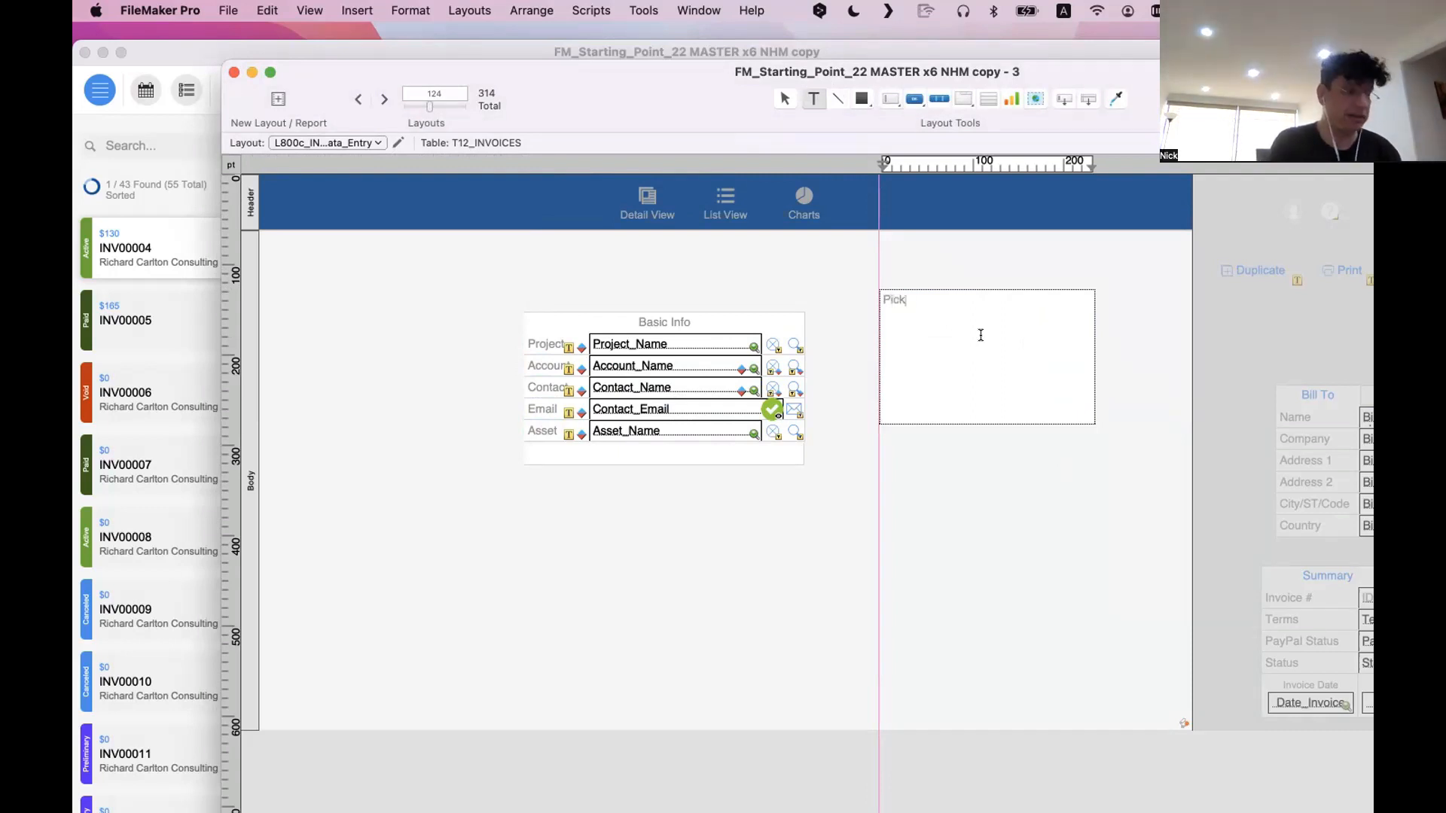
text( a)
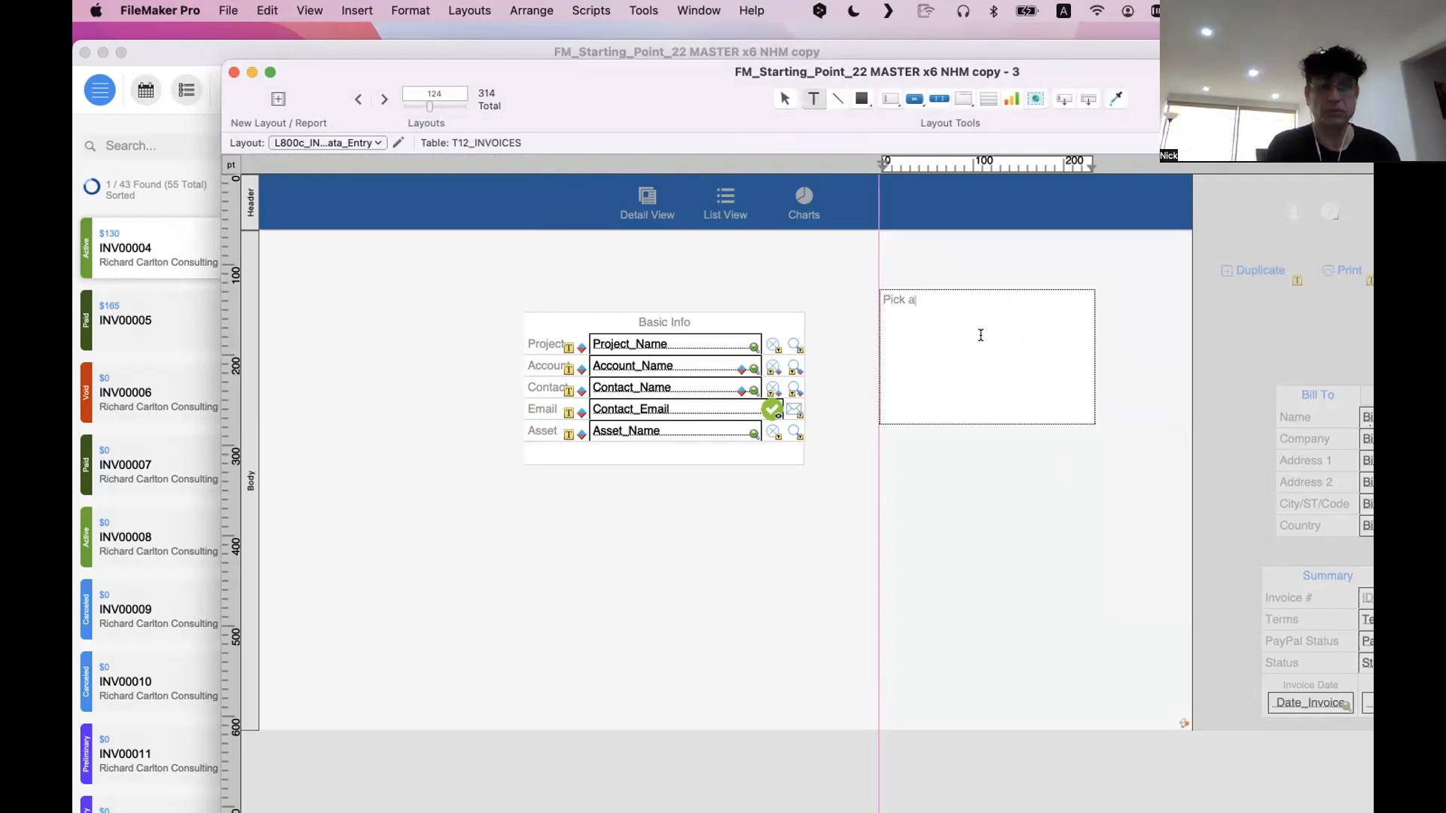
text(m item)
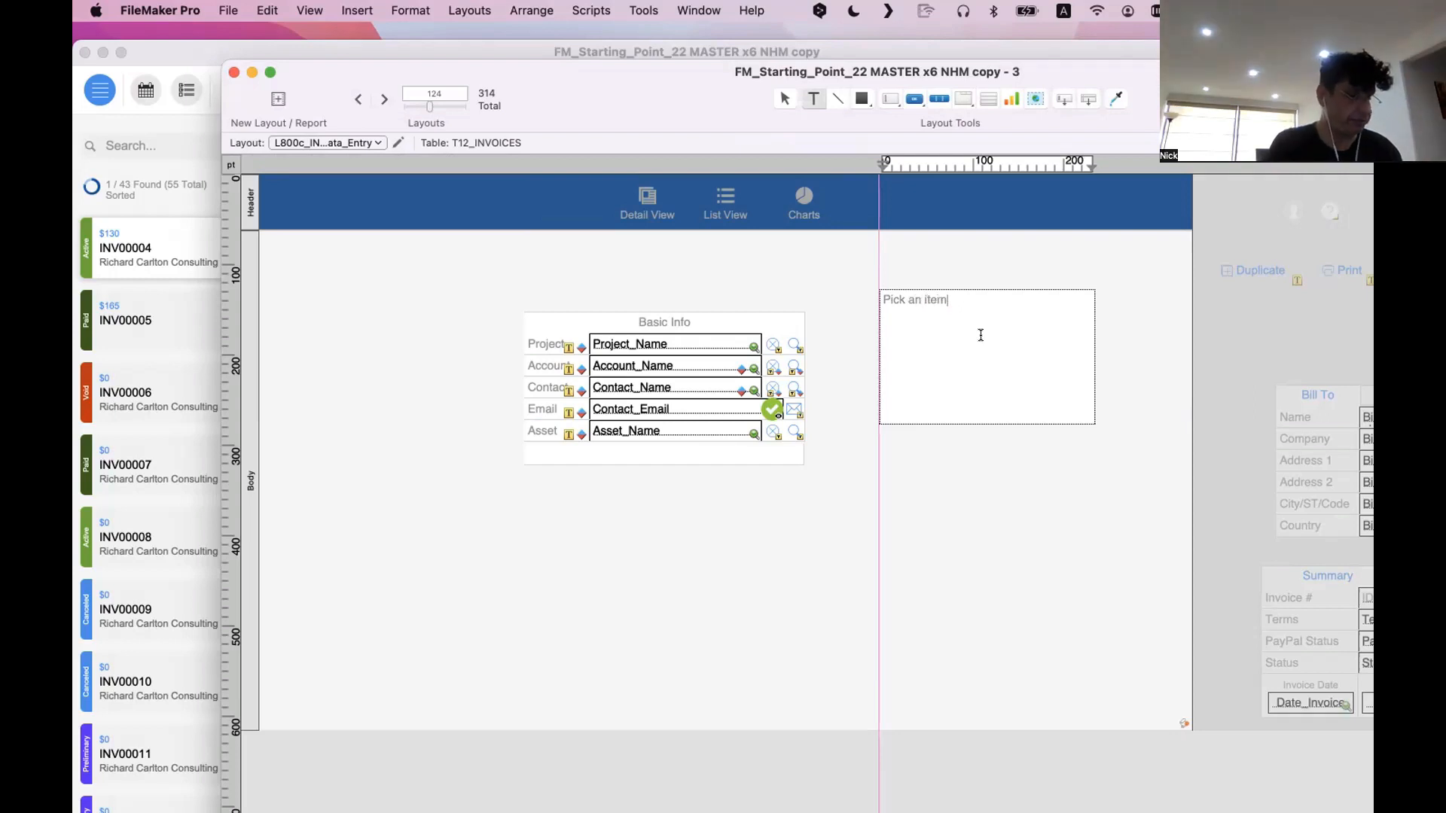
key(super+Left)
text(1 -)
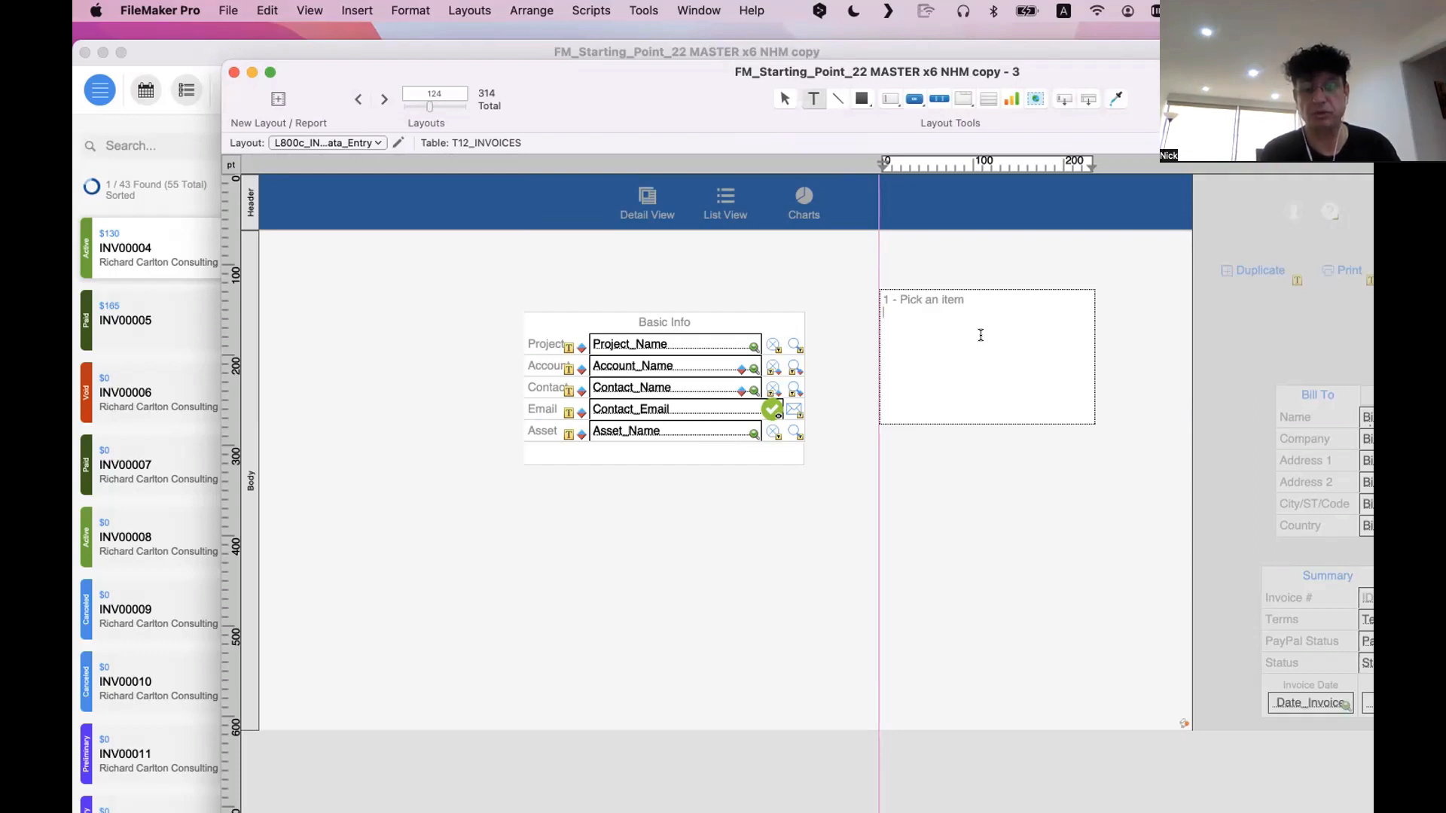
Add "2 - See the item" as the second line of the text block
text(2 )
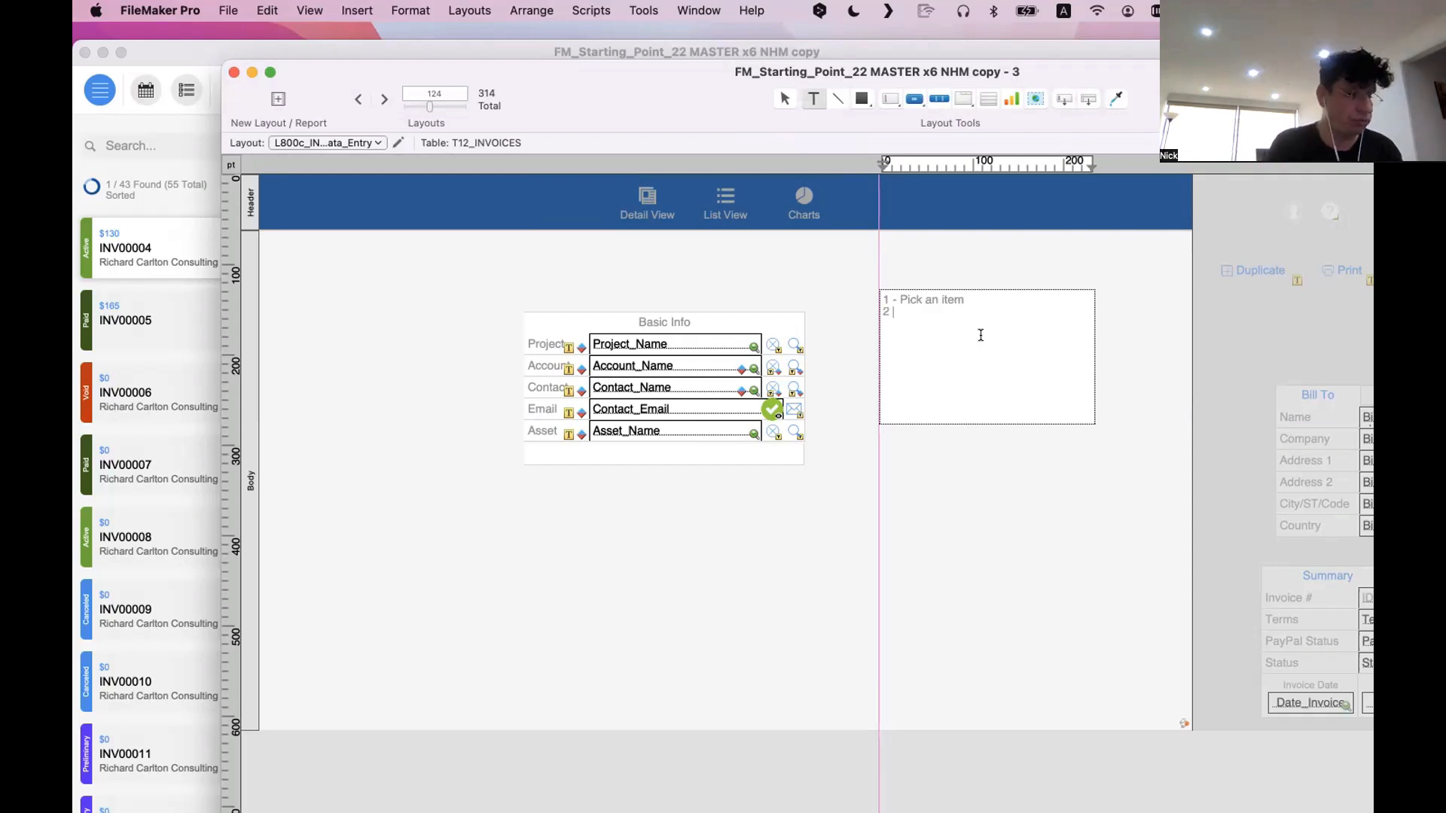
text(-)
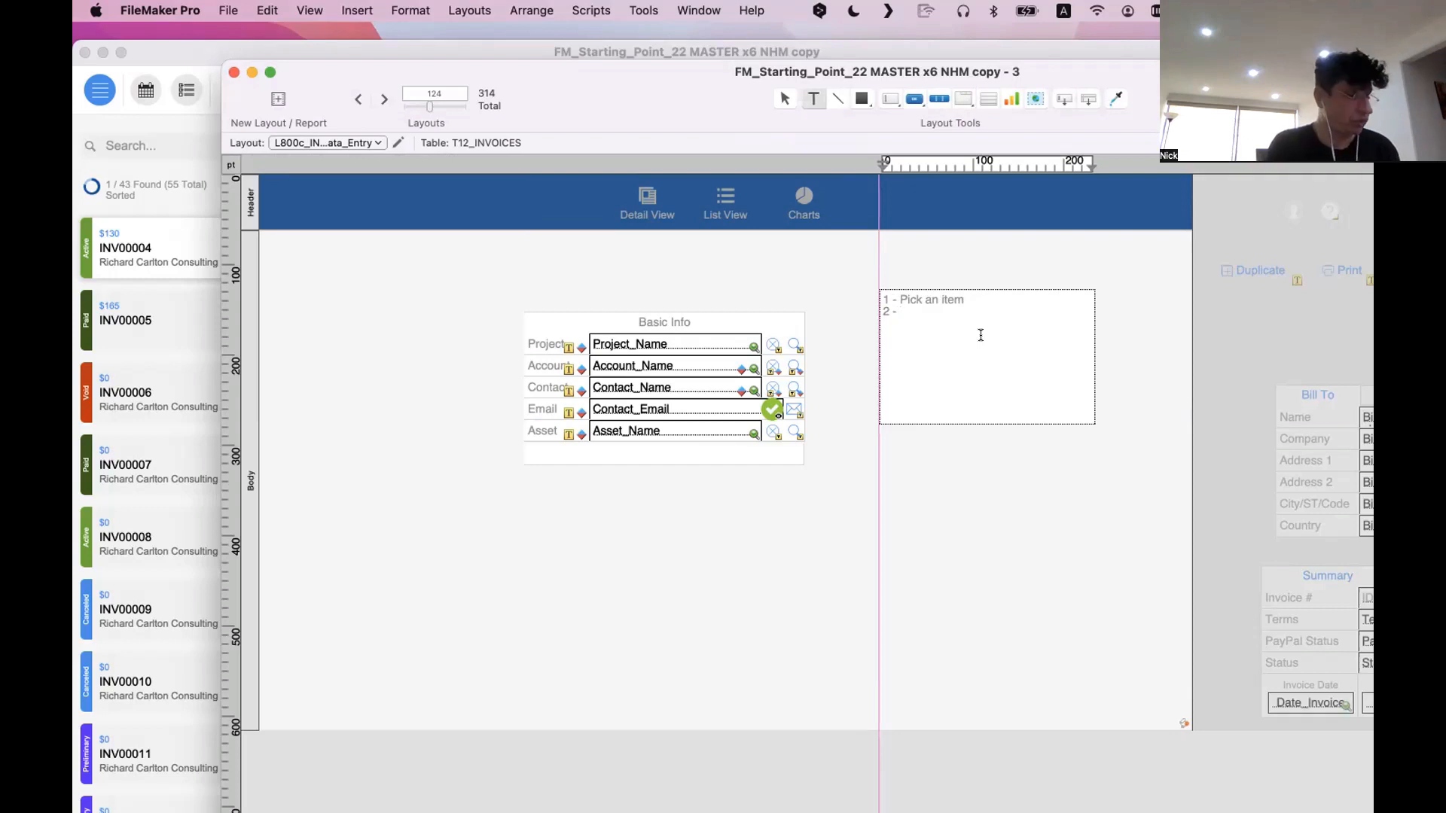
text( See)
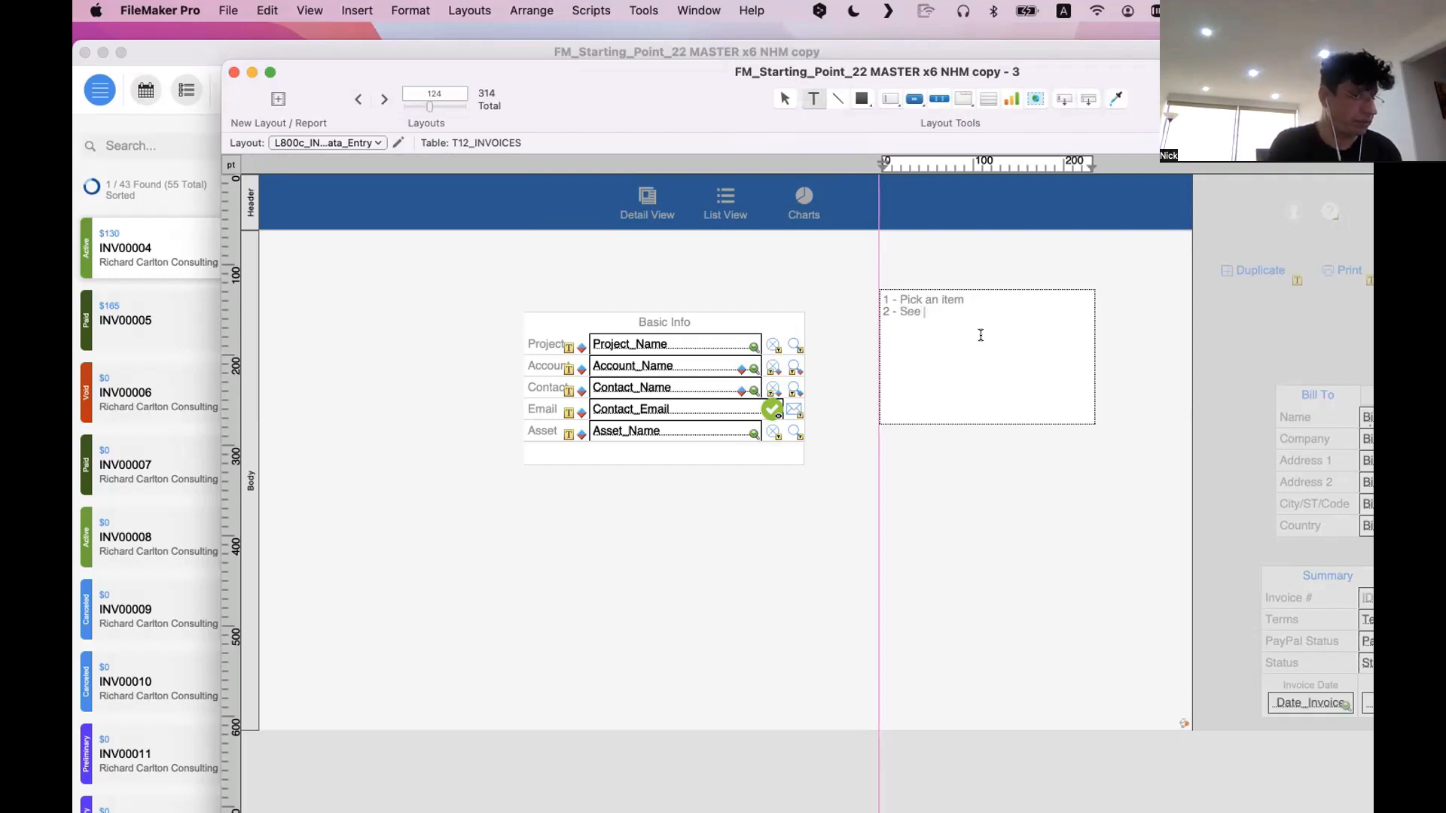
text( the item)
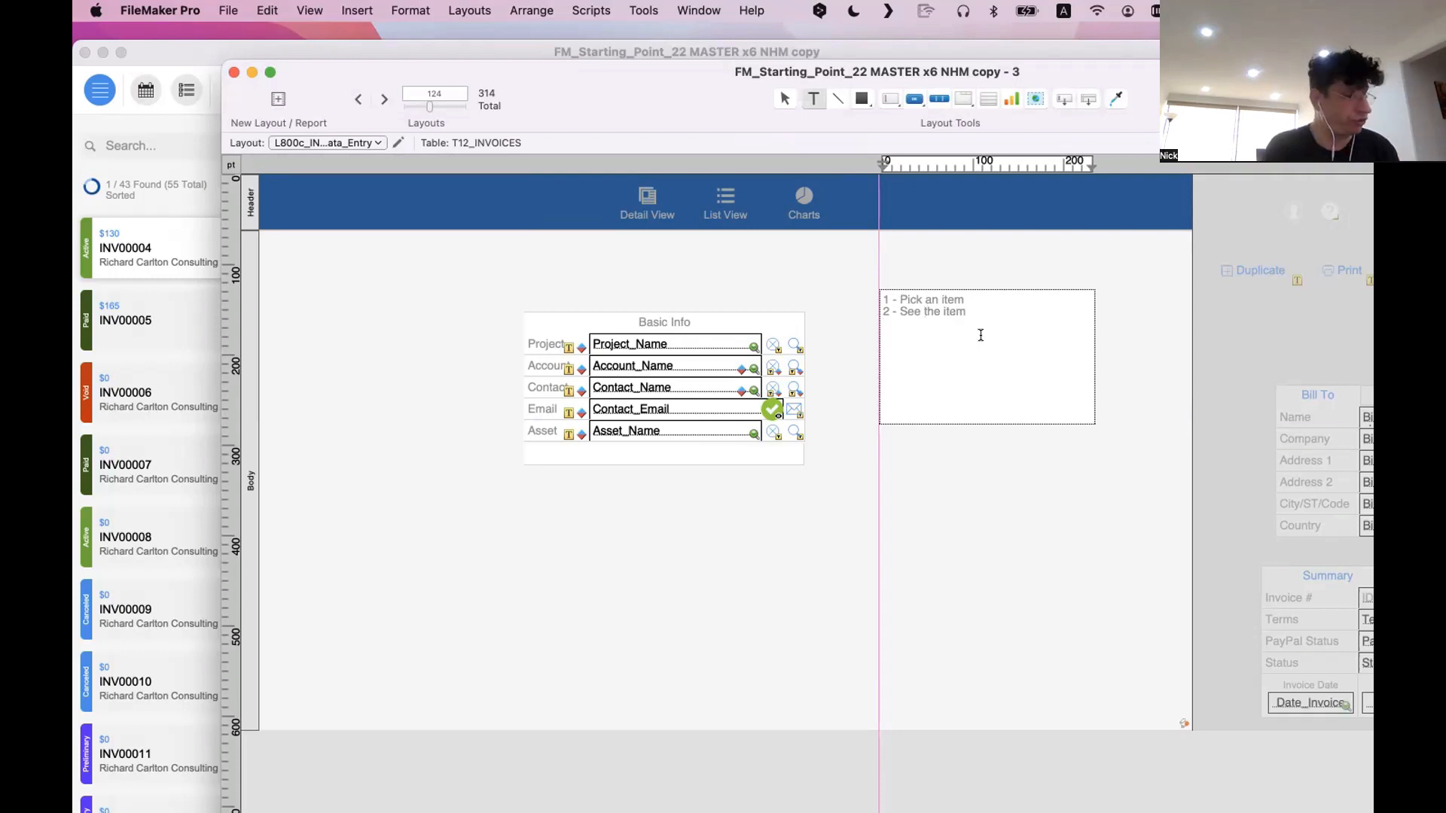
Add "3 - Go to the item" and "4 - Clear the item" as the text block's third and fourth lines
key(Return)
text(3 )
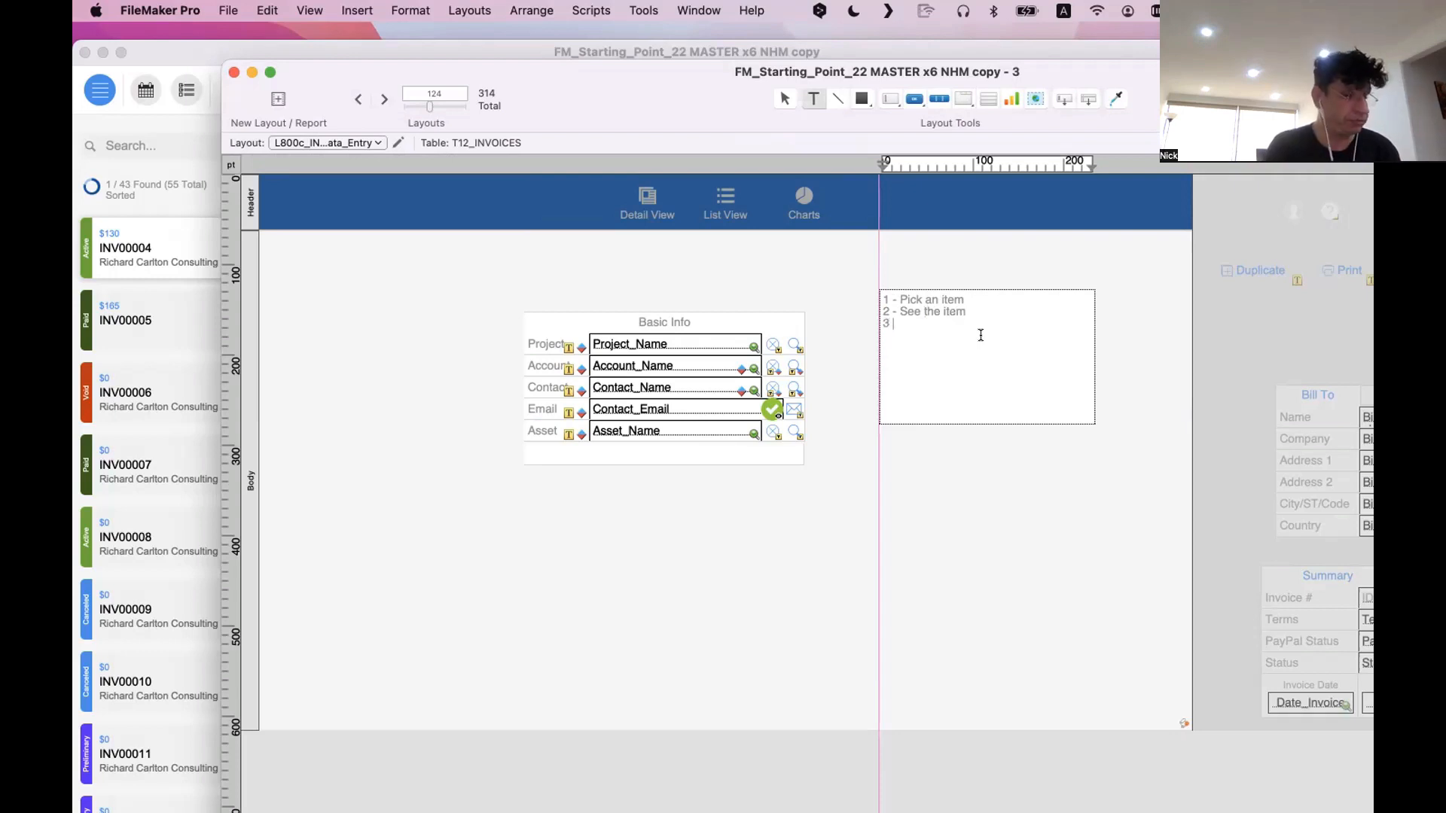
text(- )
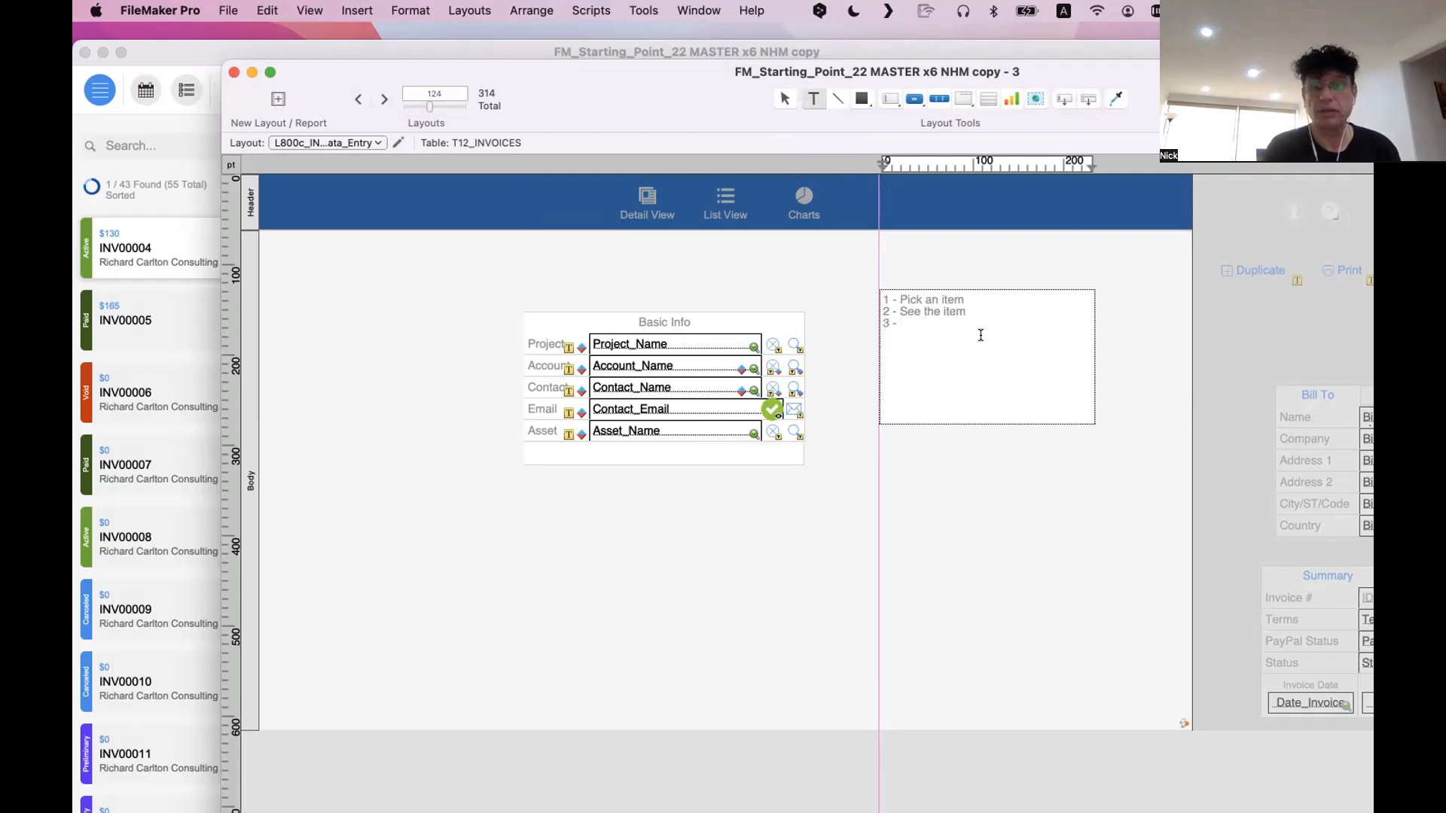
text(Go to )
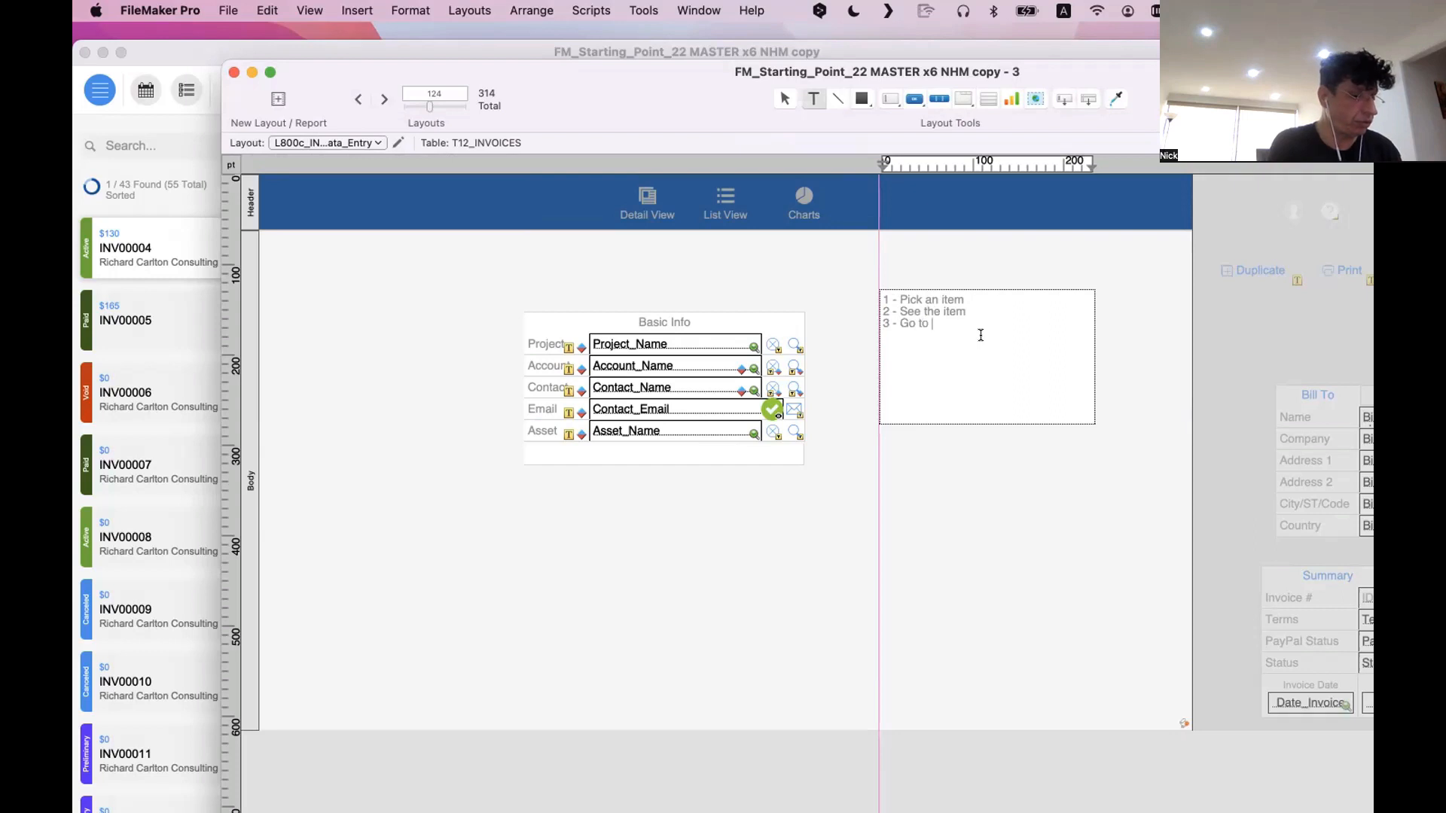
text(the item )
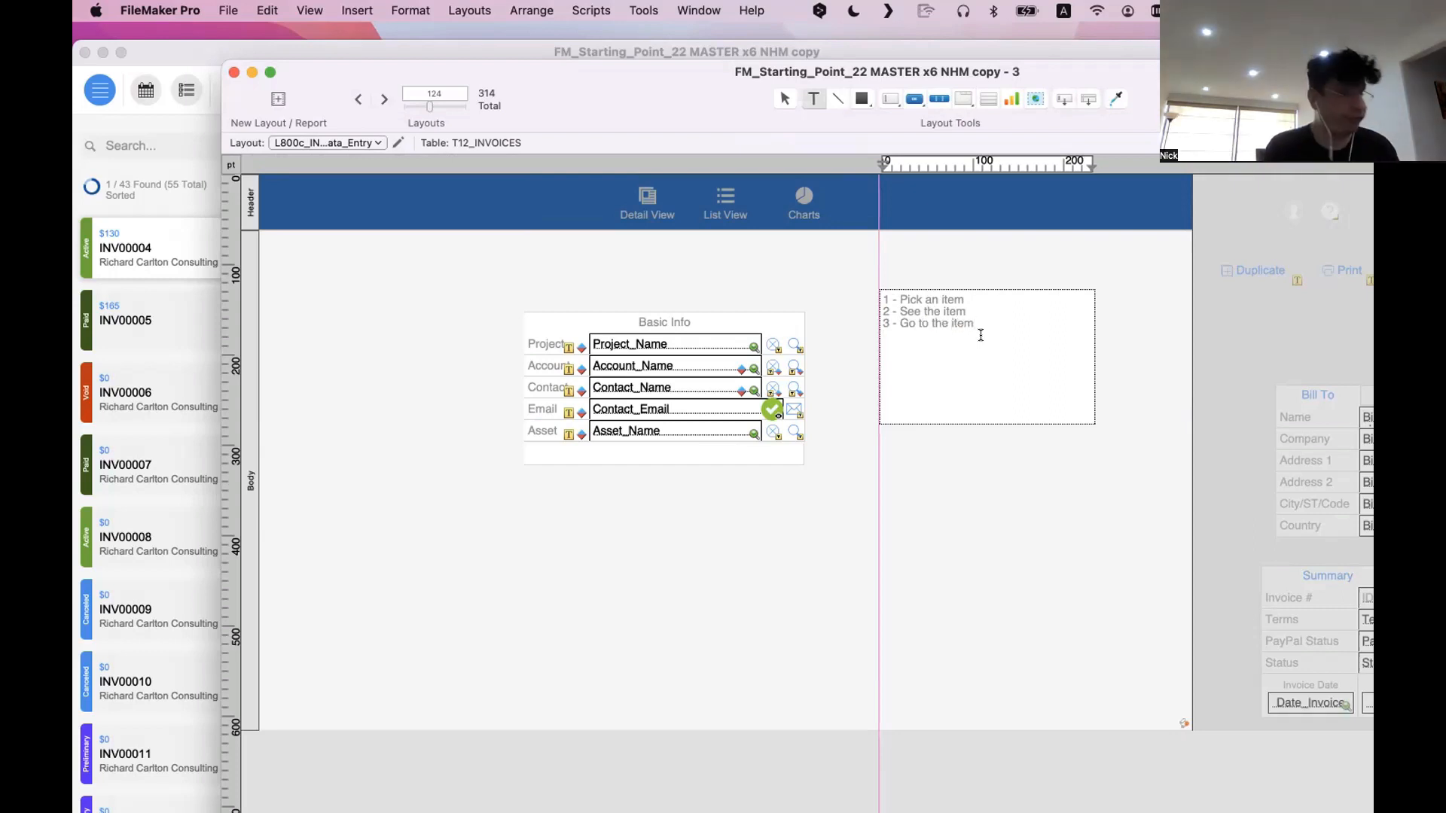
text(4 - )
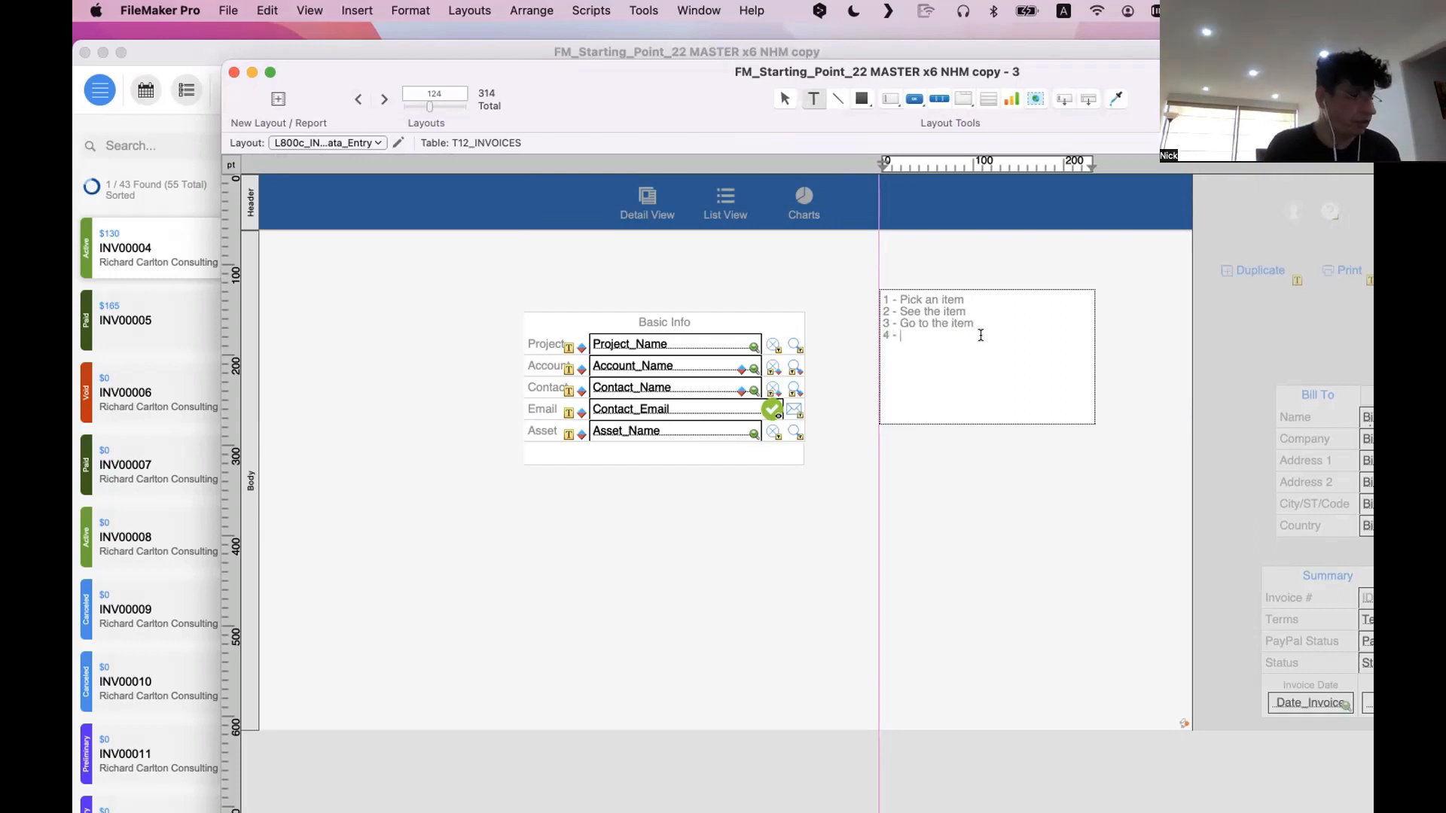
text(Clear the item)
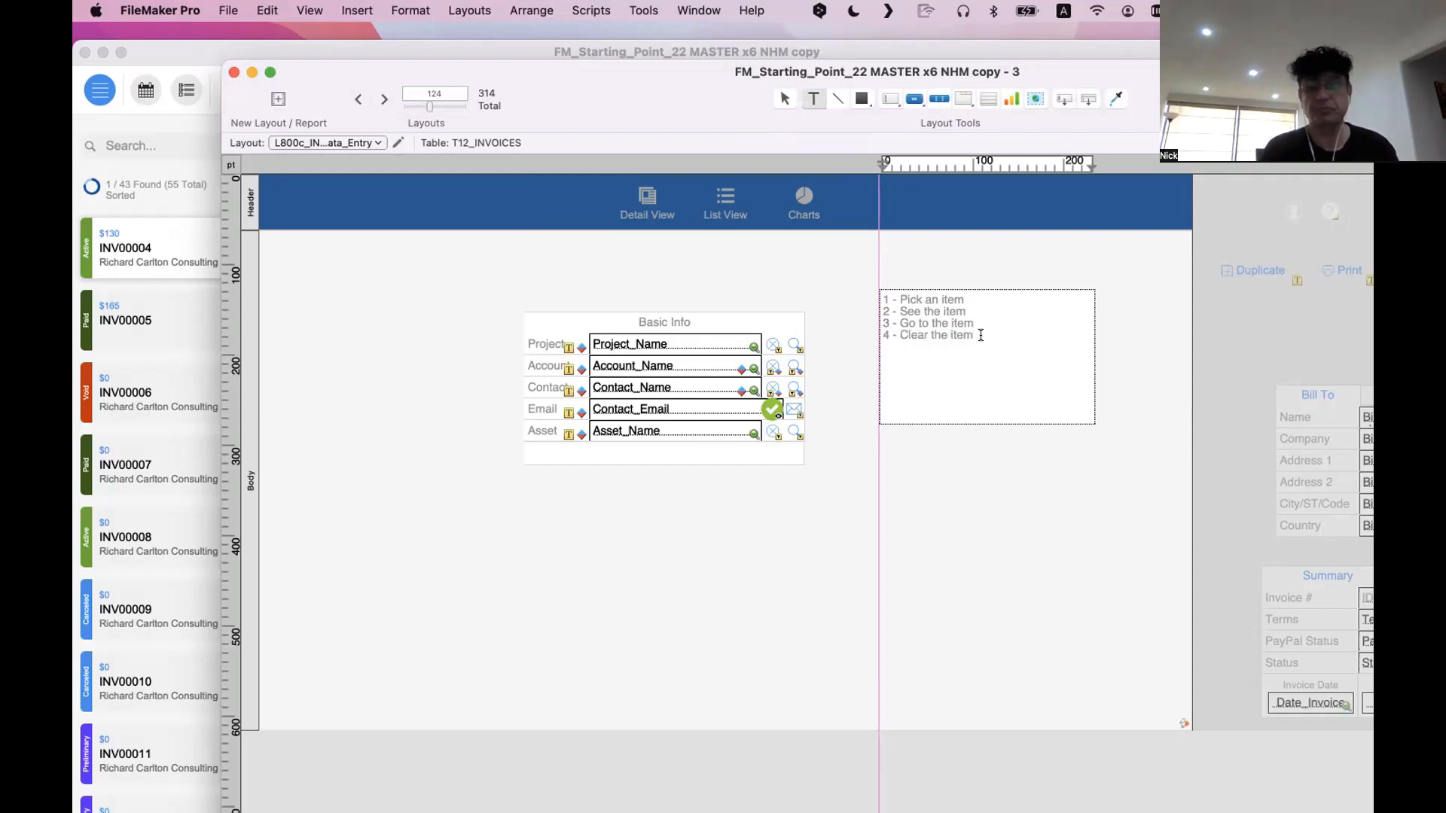
key(Escape)
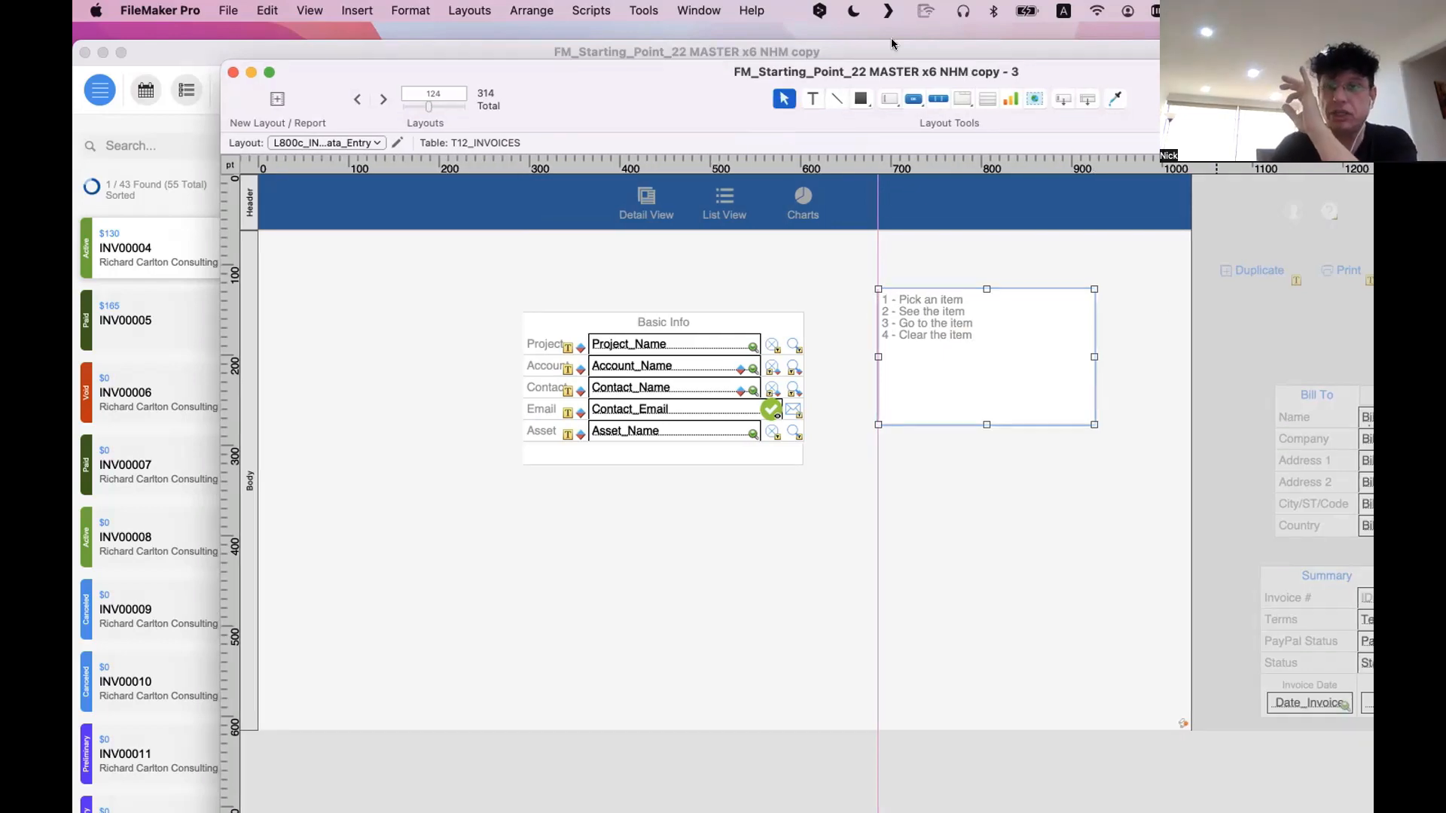
Reposition the layout window beside the Inspector and set the text block's font size to 36
drag(1187, 81, 892, 44)
click(1217, 106)
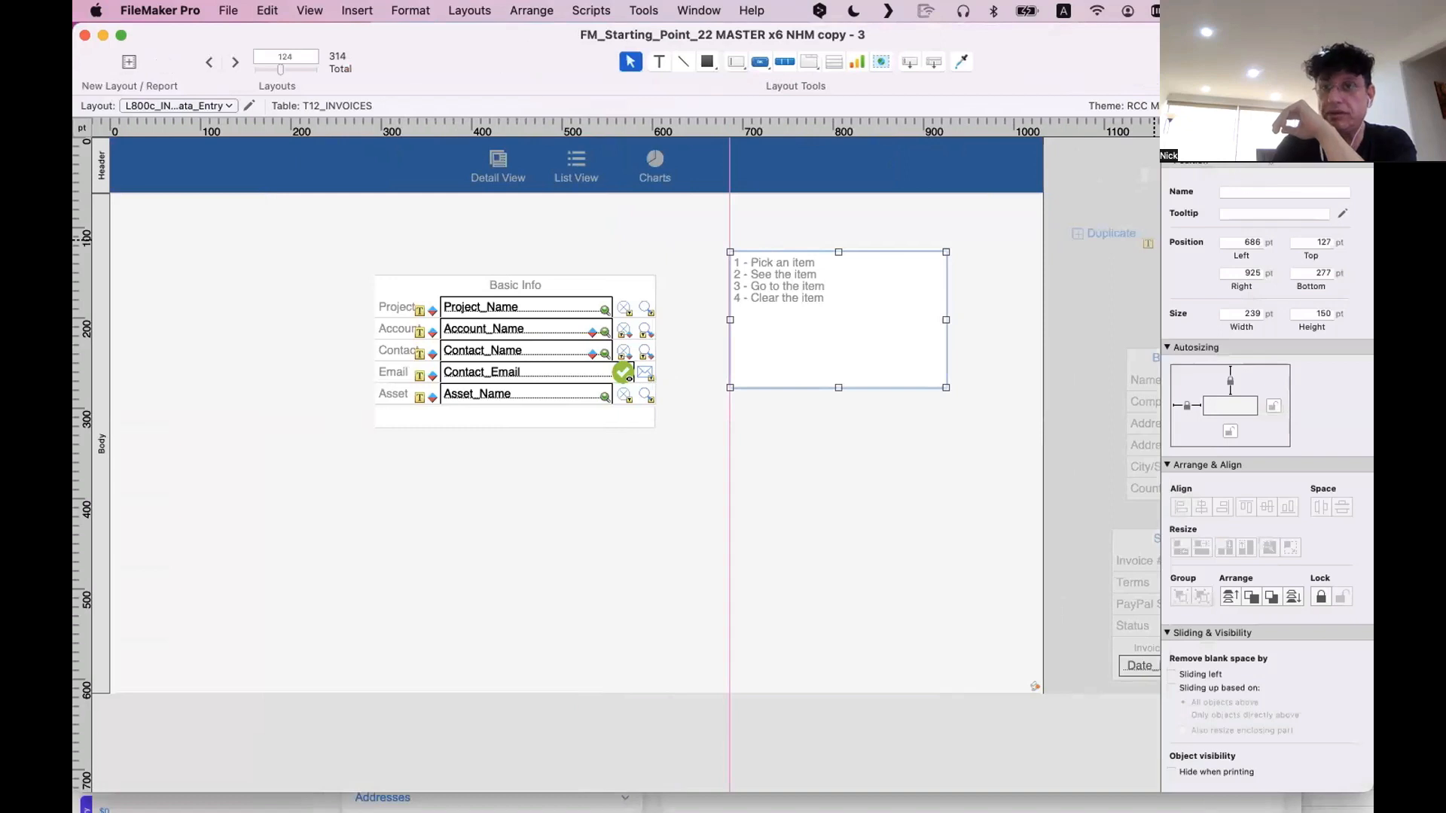
click(1280, 136)
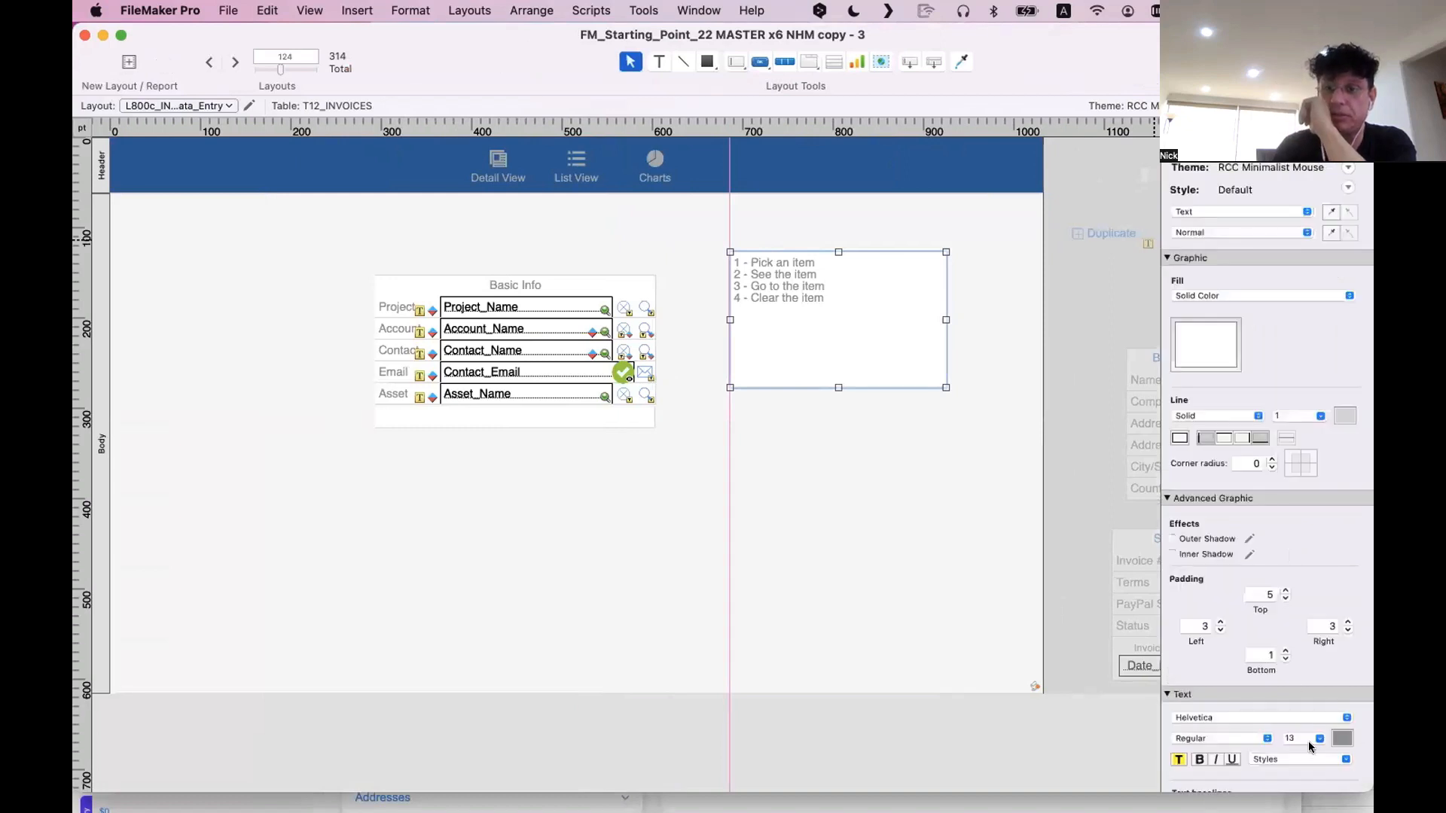
click(1310, 739)
click(1298, 675)
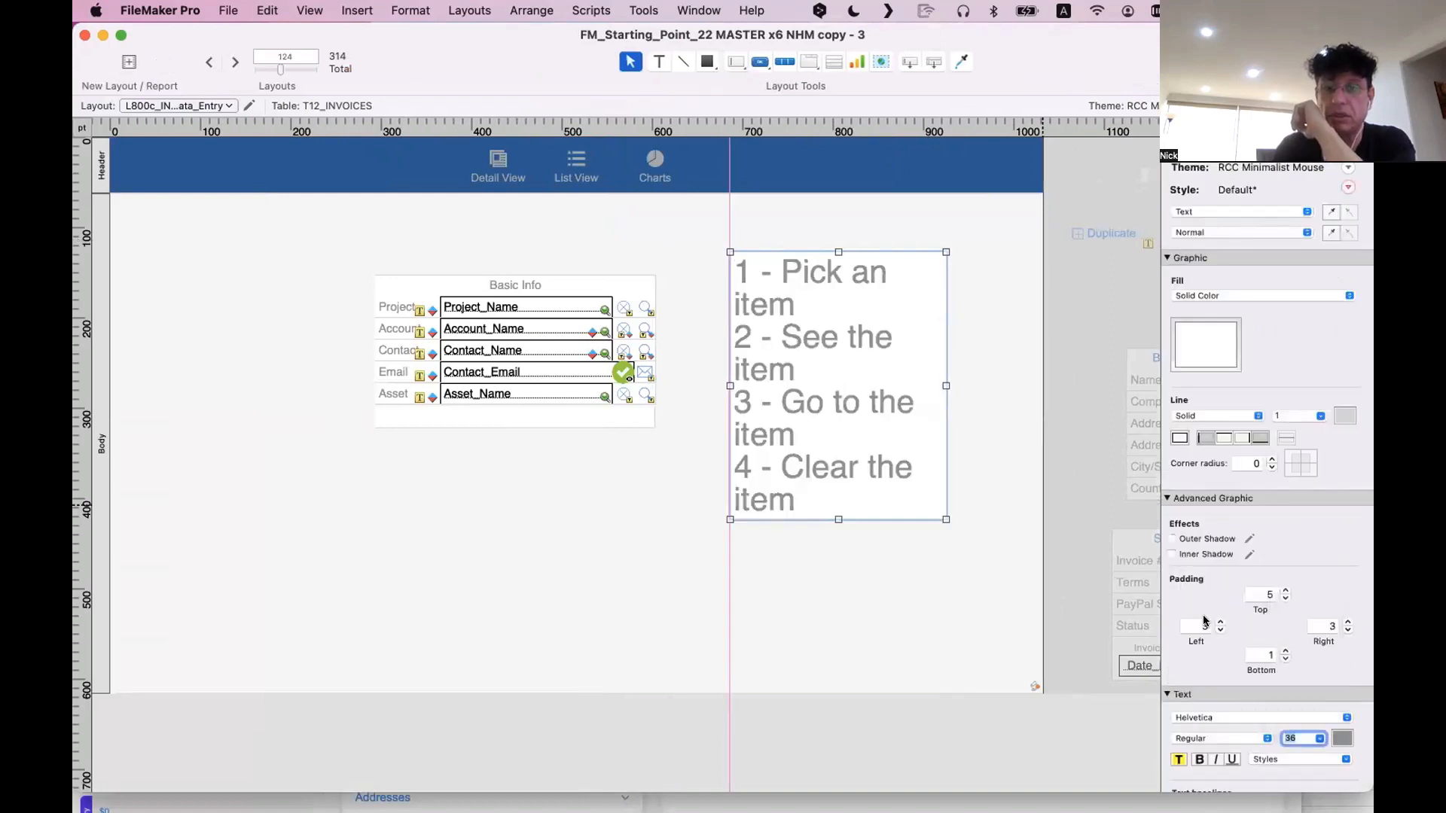
Widen the four-line text block so each line fits on one row, and move it below the Basic Info block
drag(946, 519, 1107, 436)
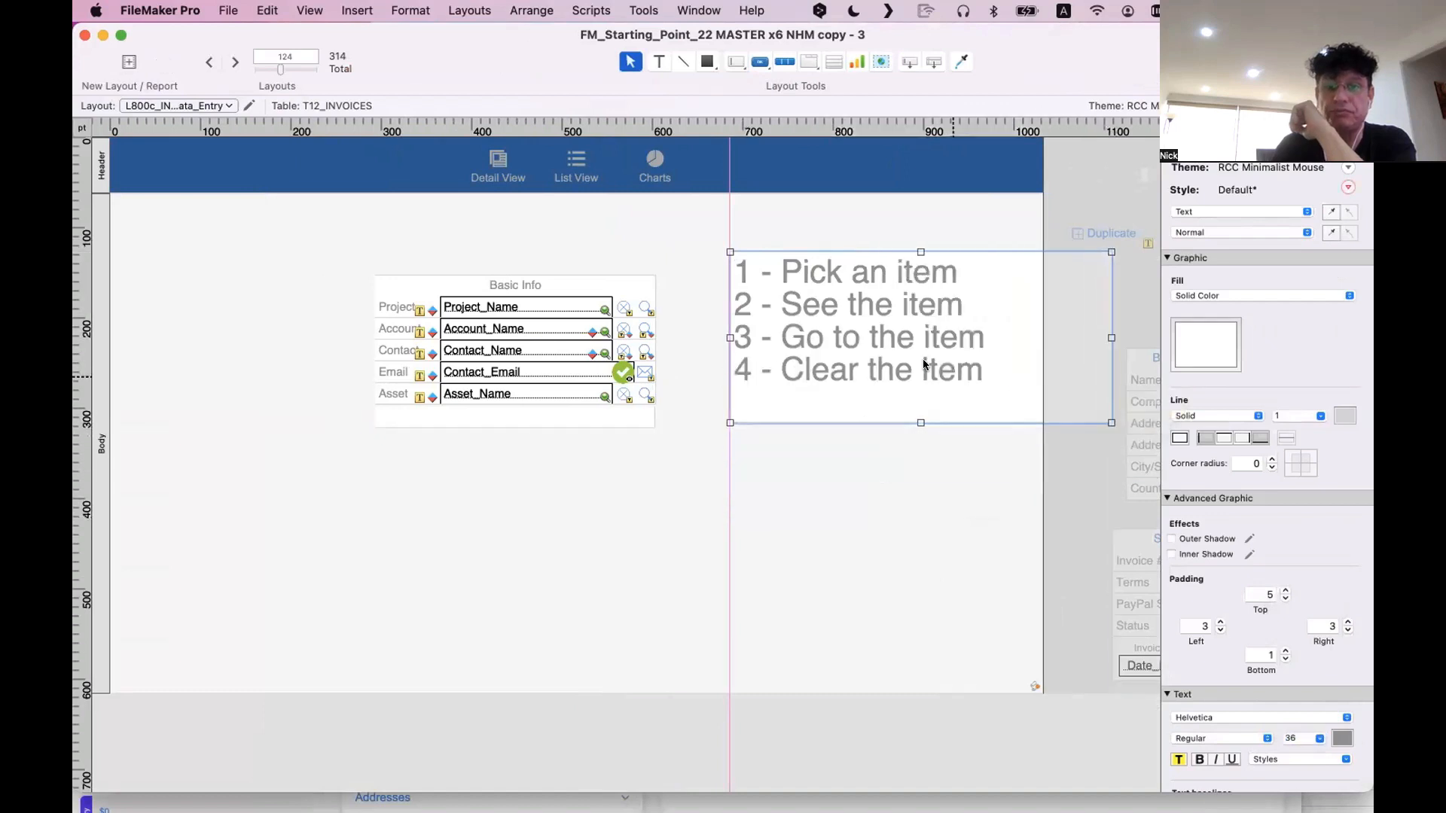
drag(924, 360, 737, 591)
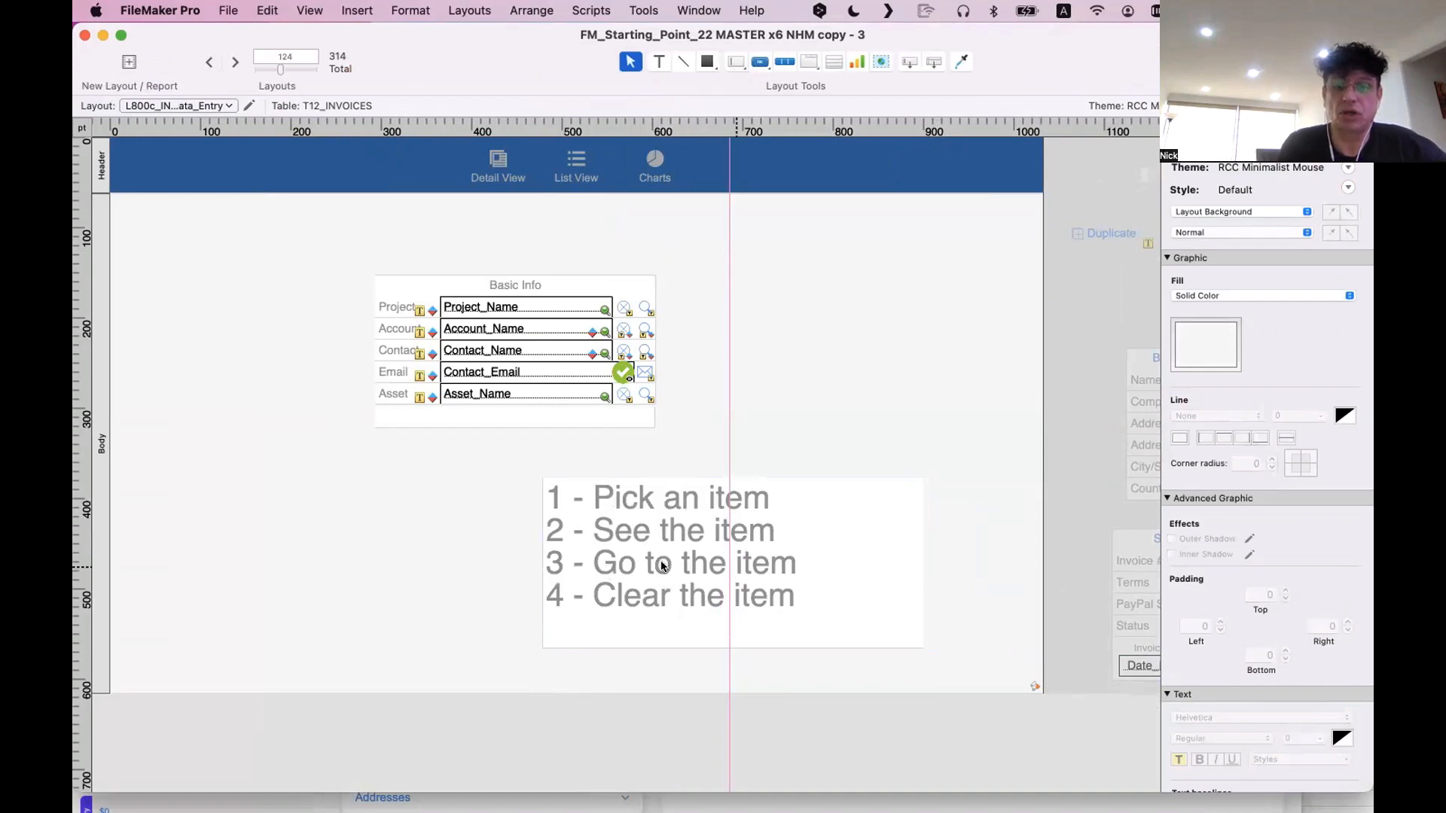
Move the Project row's clear button out of the Basic Info block into the empty body area to its right
scroll(734, 590, down, 5)
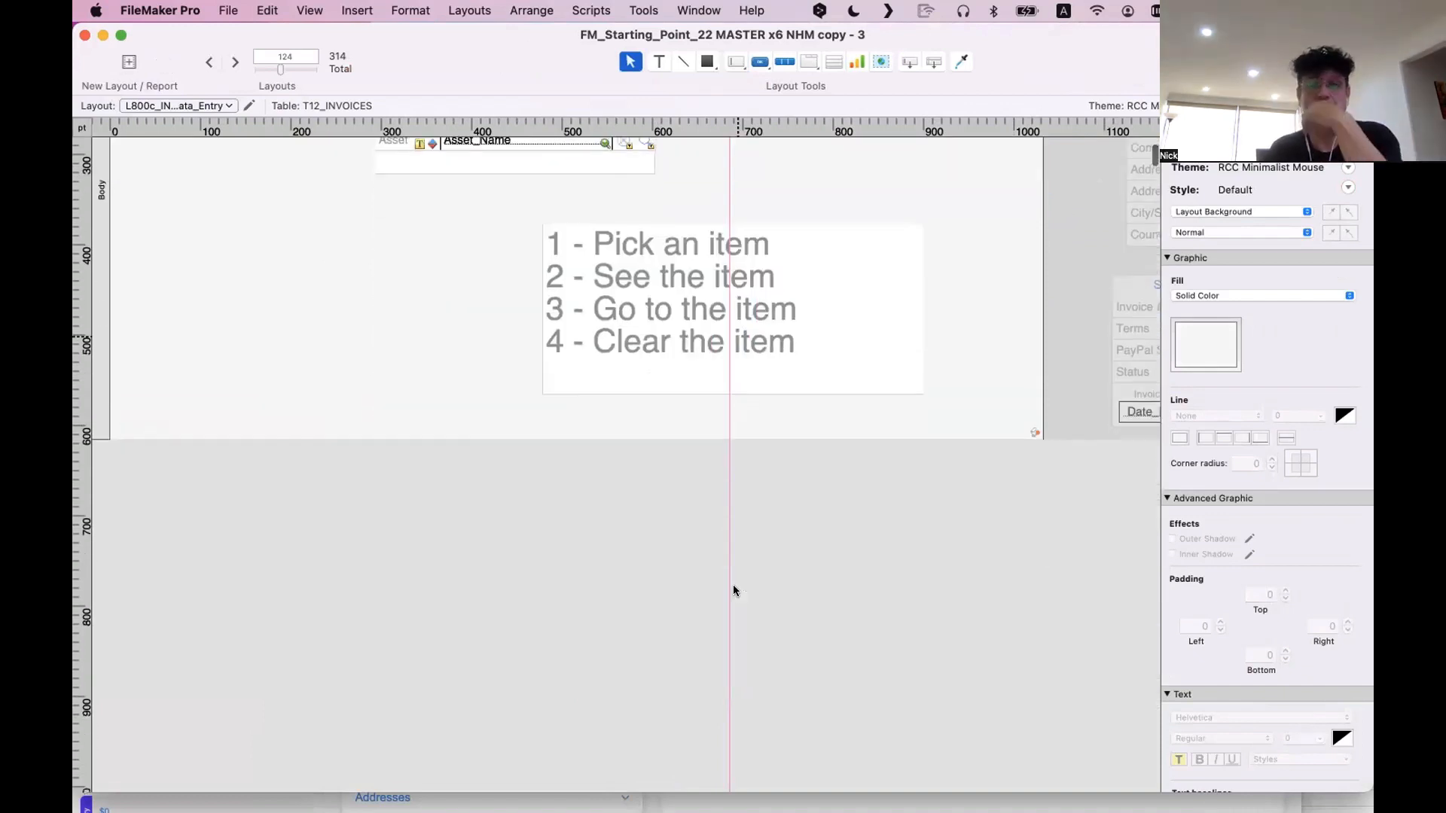
scroll(733, 586, up, 5)
click(621, 311)
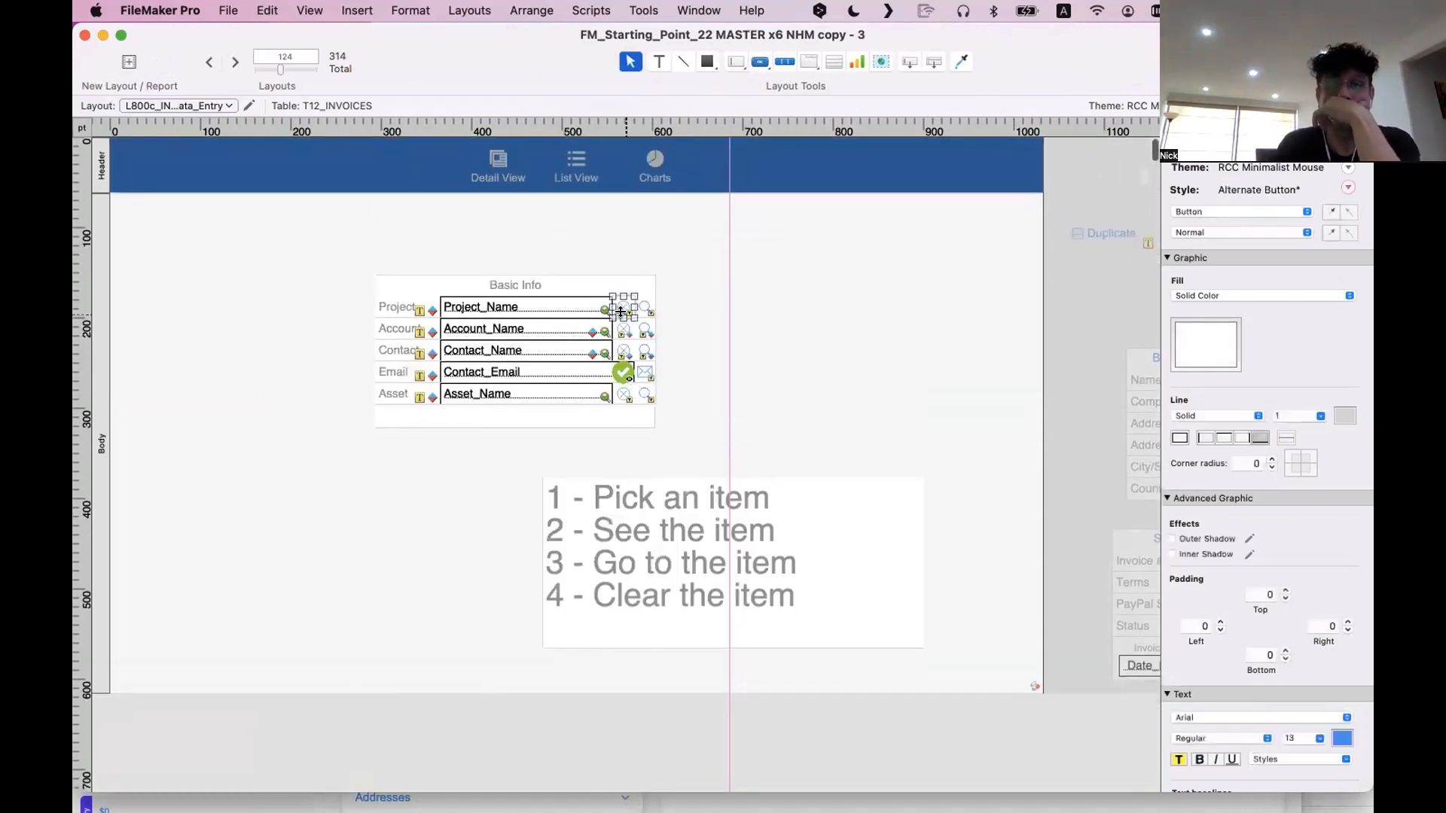
drag(620, 311, 756, 316)
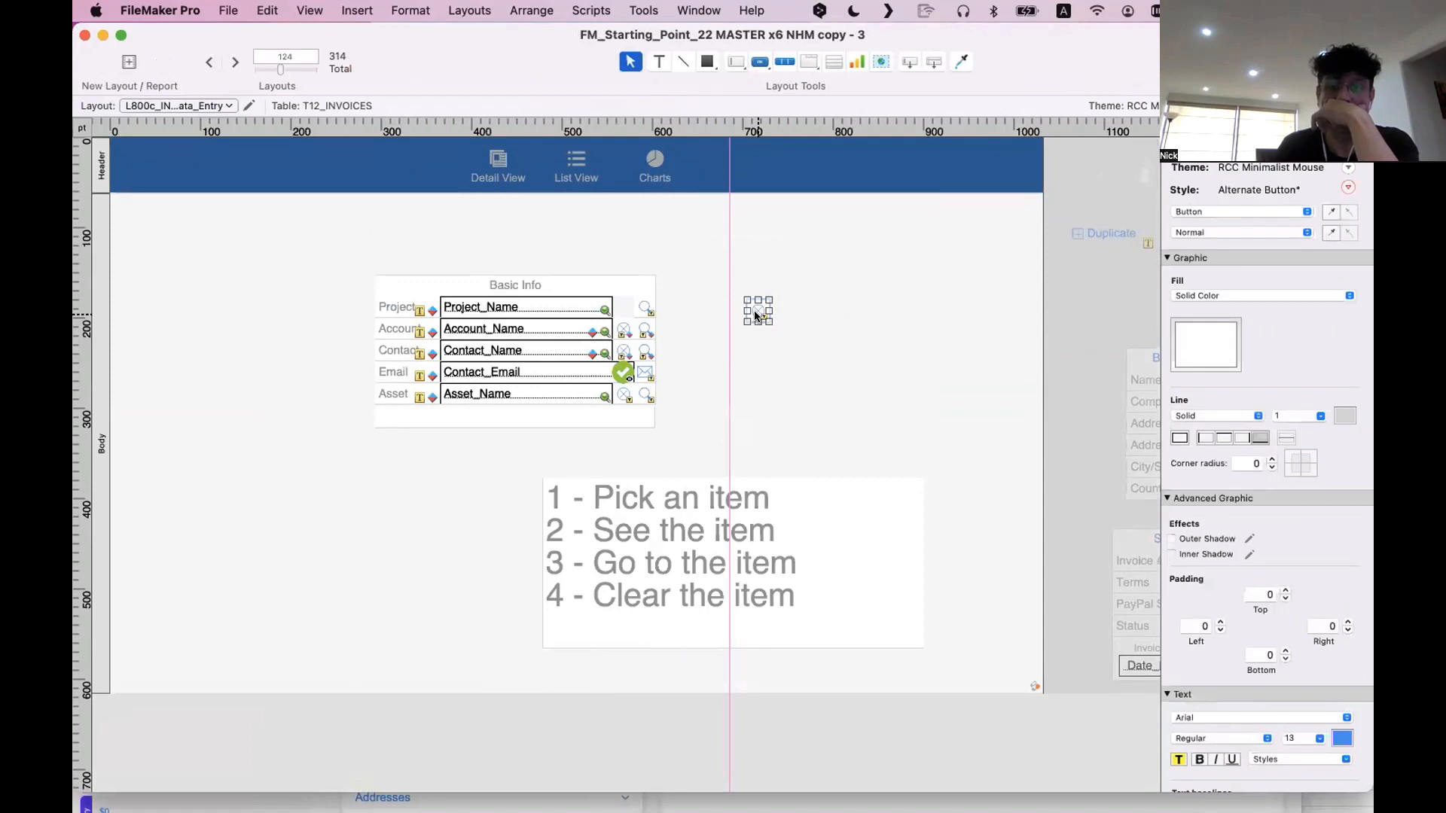
Move the Project row's search button and the Project label out of the Basic Info block into the empty body area
drag(649, 310, 844, 332)
scroll(845, 331, right, 4)
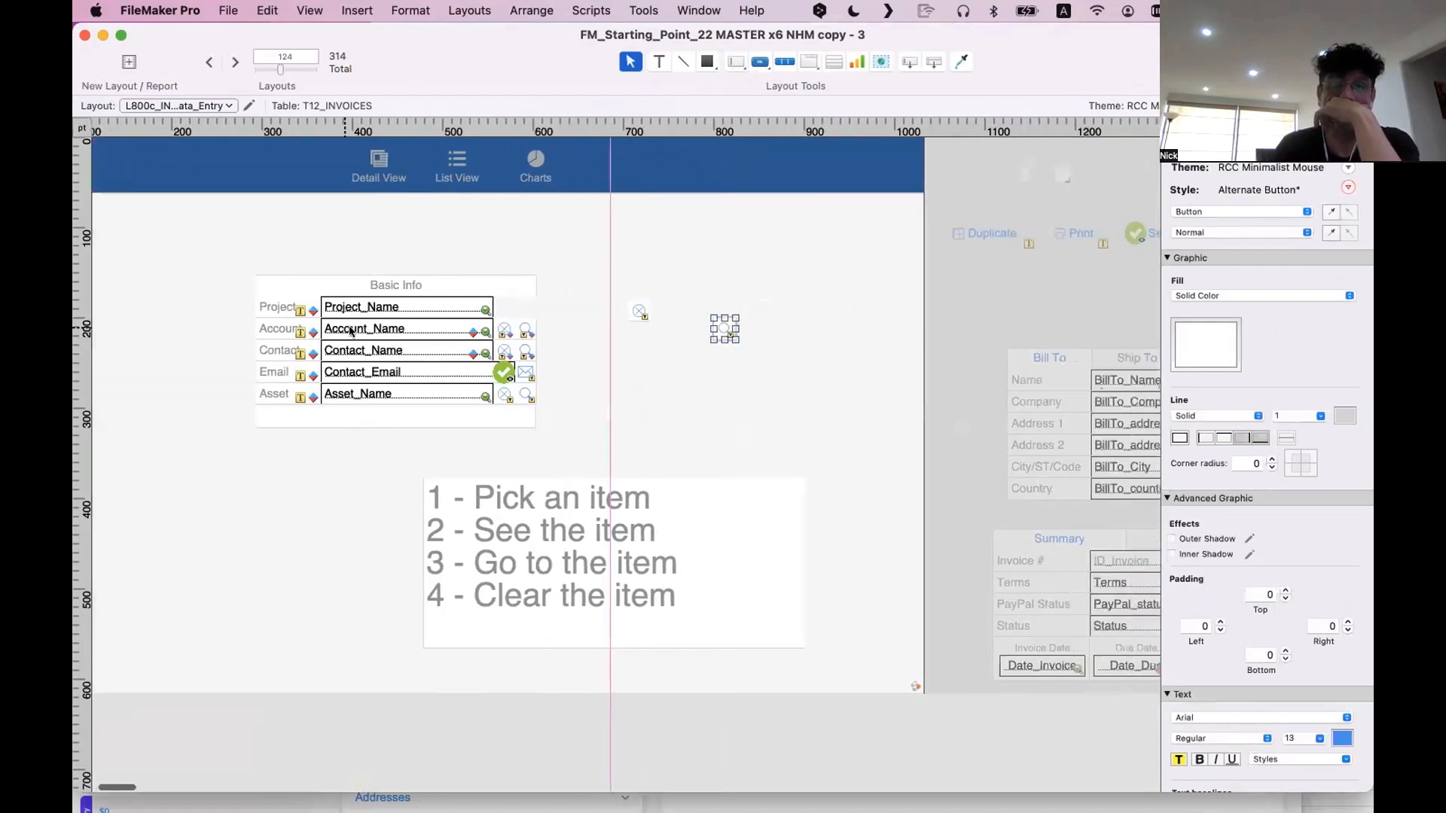
click(274, 306)
drag(275, 306, 612, 372)
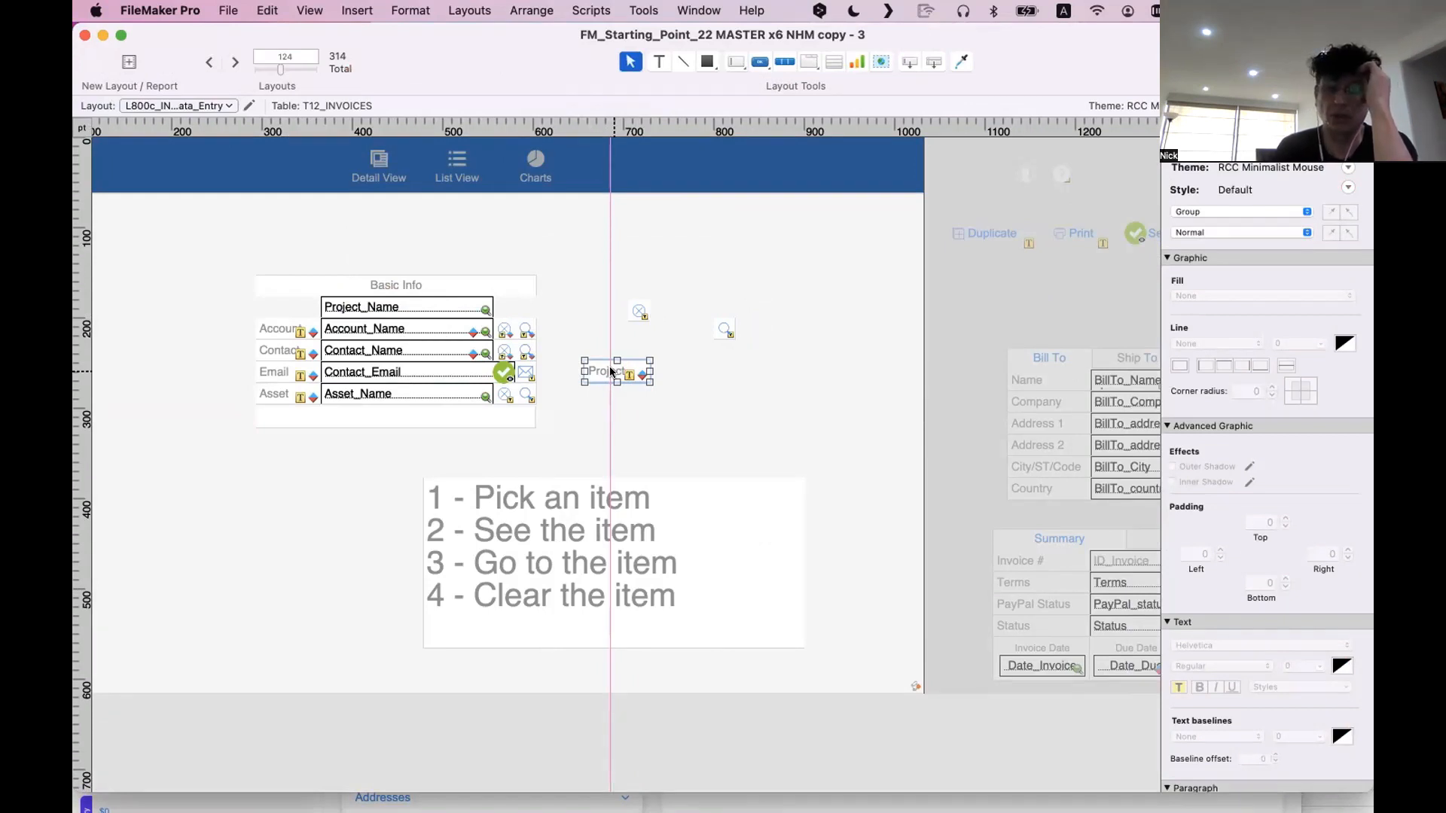
Shift the layout window aside to view the Project row in the INV00004 Summary, and bring the layout window back
drag(467, 72, 1004, 519)
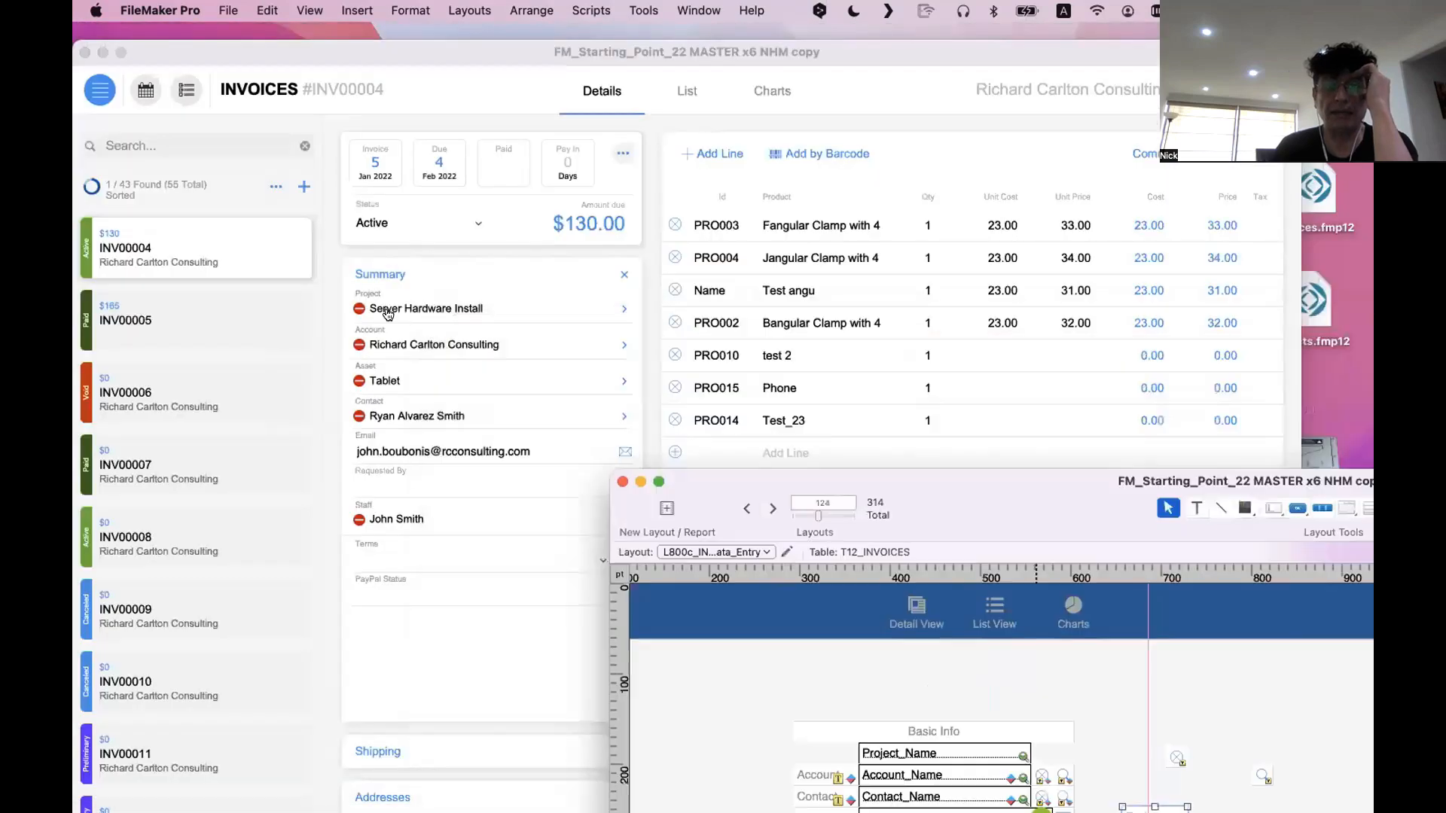
click(452, 304)
click(1333, 482)
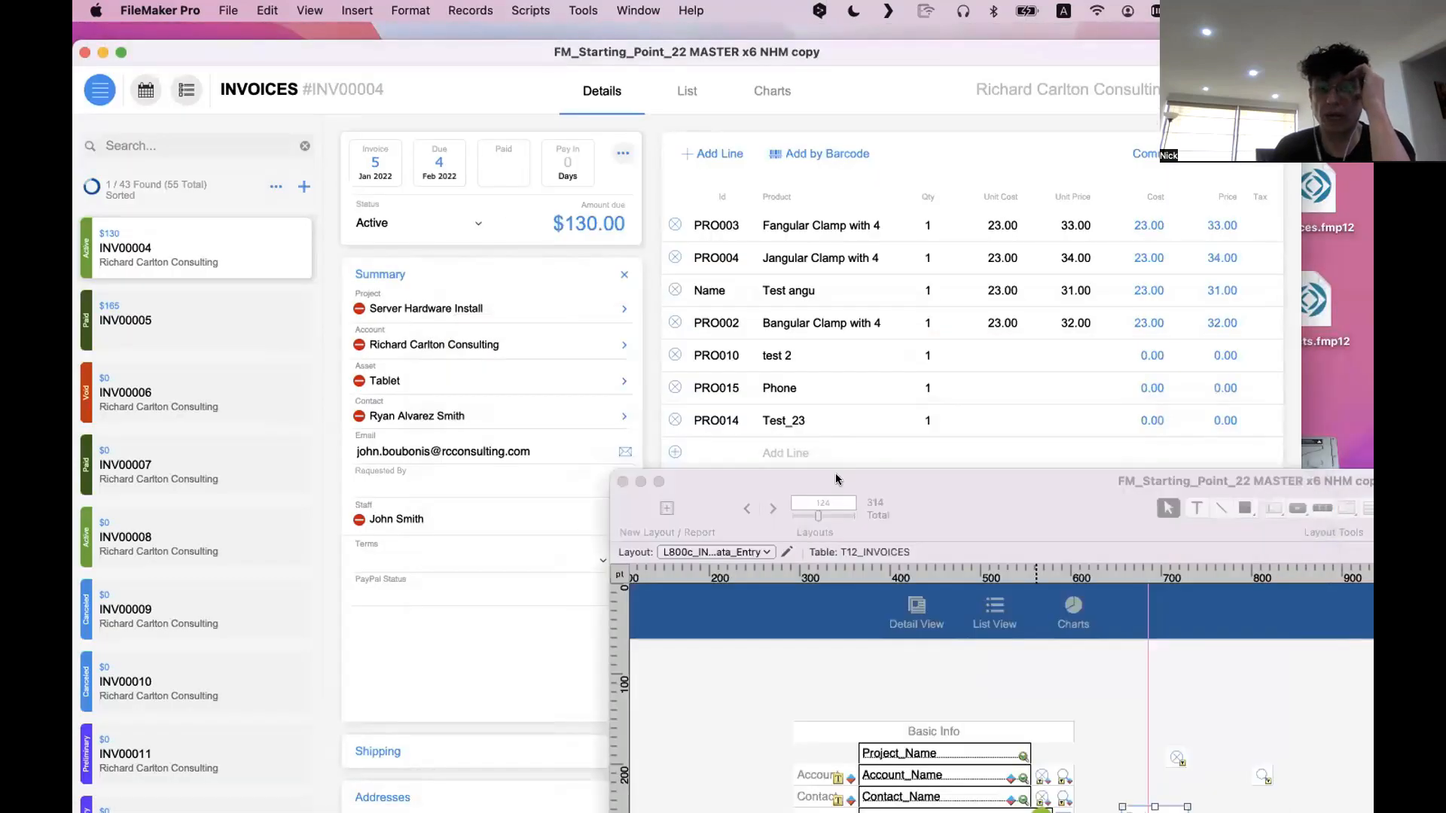
drag(923, 473, 607, 134)
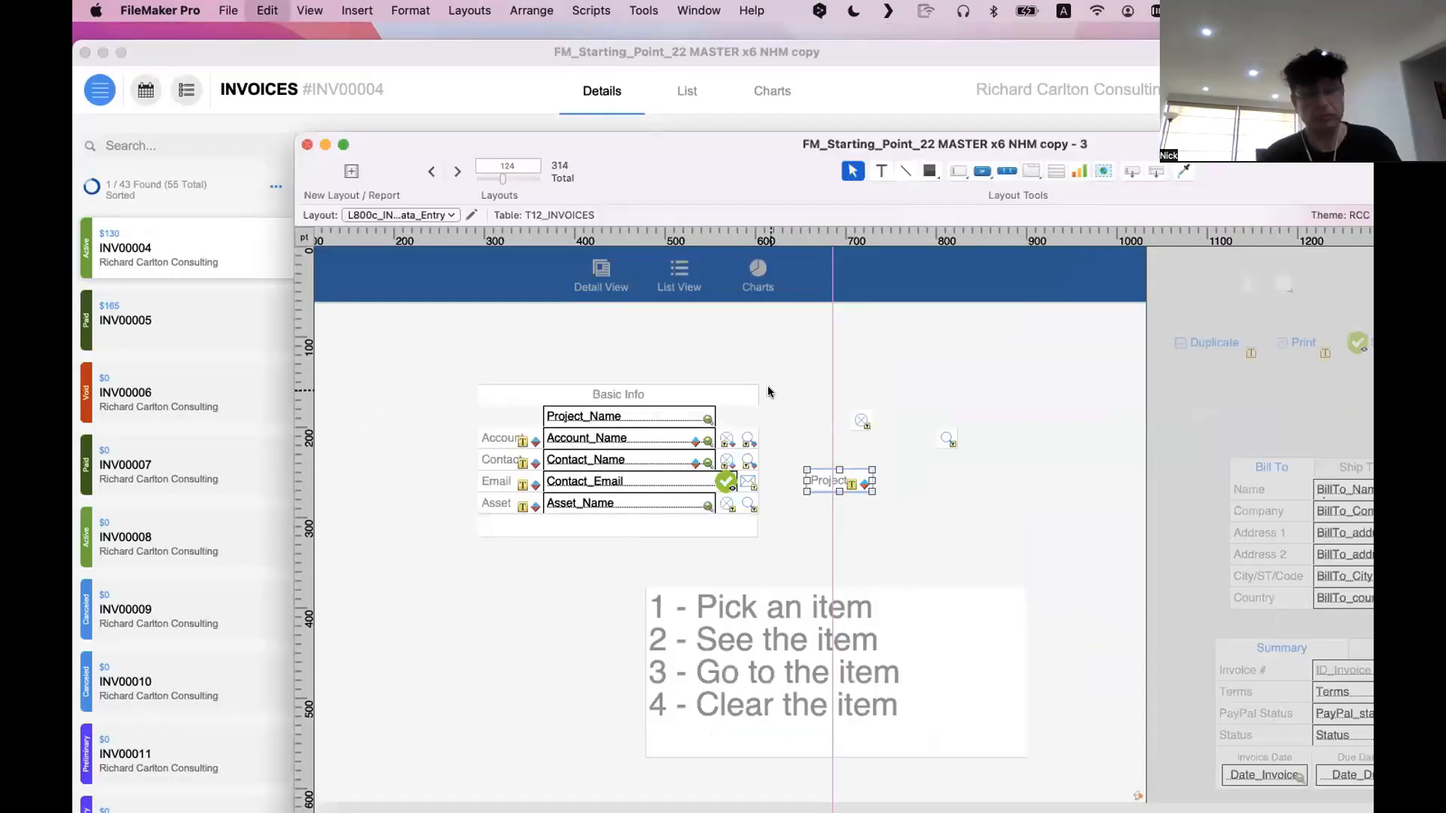
Undo the moves of the Project row's objects and the text block, and view the layout in Browse mode
key(super+z)
key(super+z)
key(super+z)
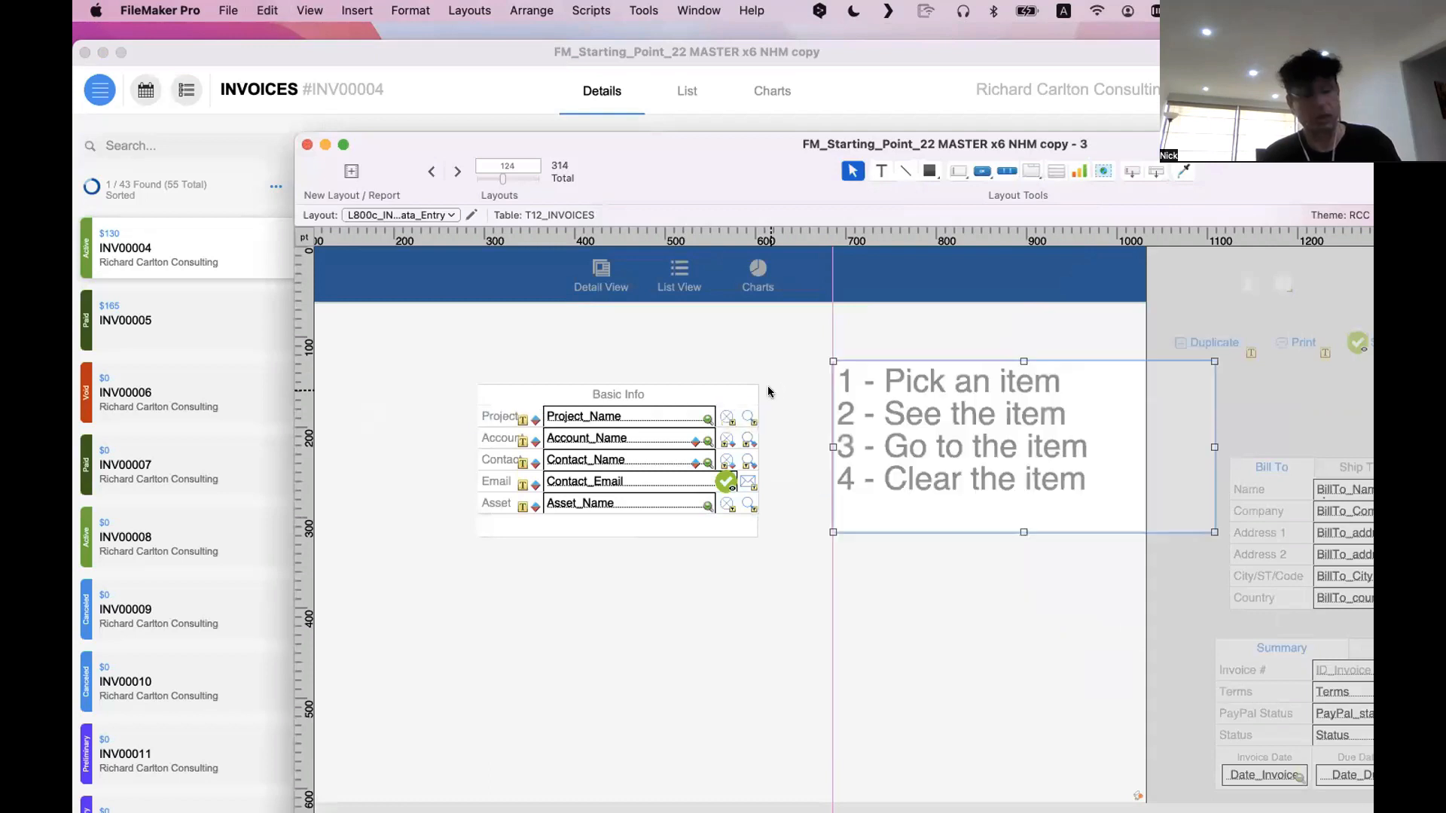
key(super+z)
key(super+b)
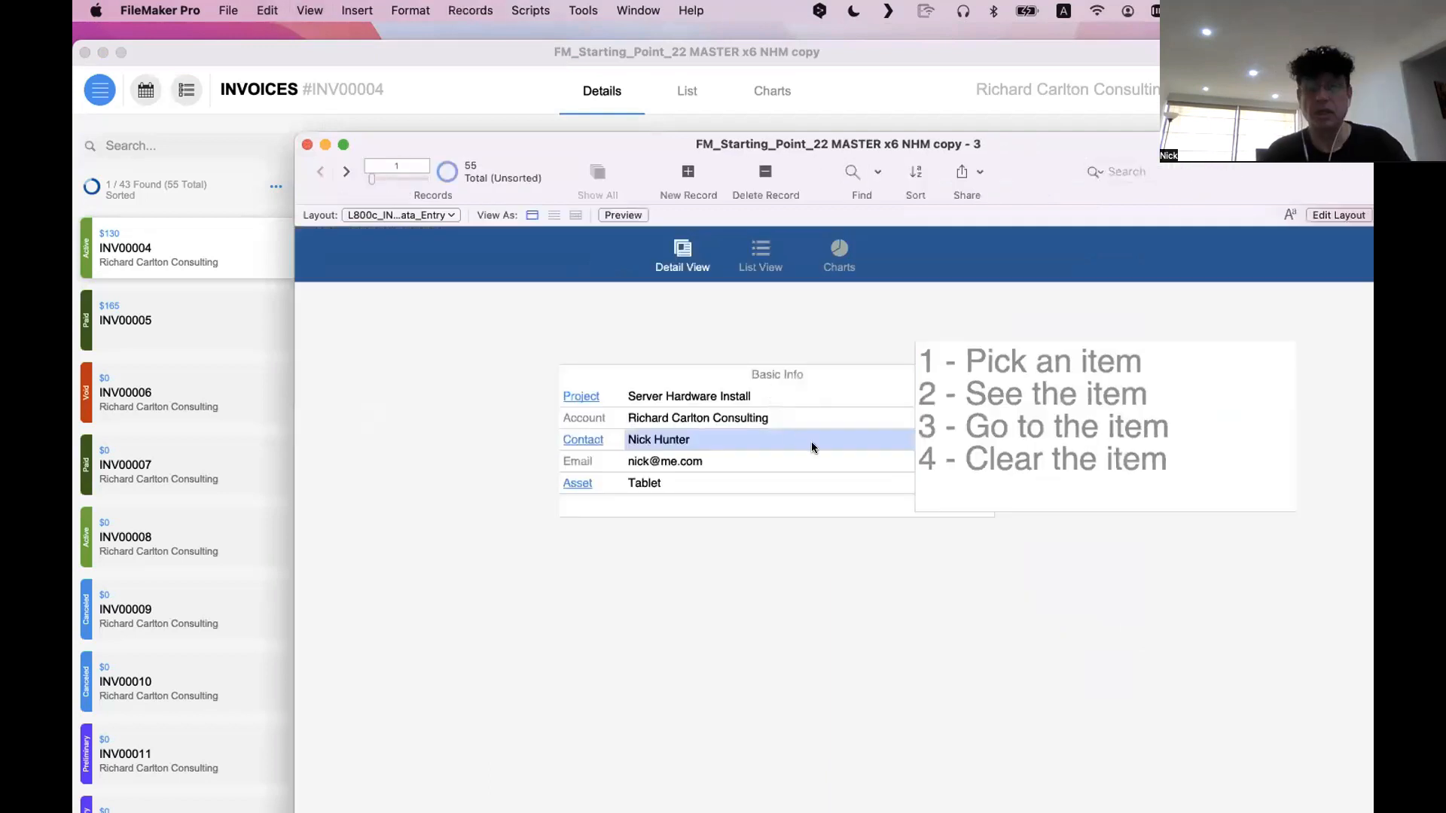
Move the four-line text block below the Basic Info block in Layout mode and return to Browse mode
key(super+l)
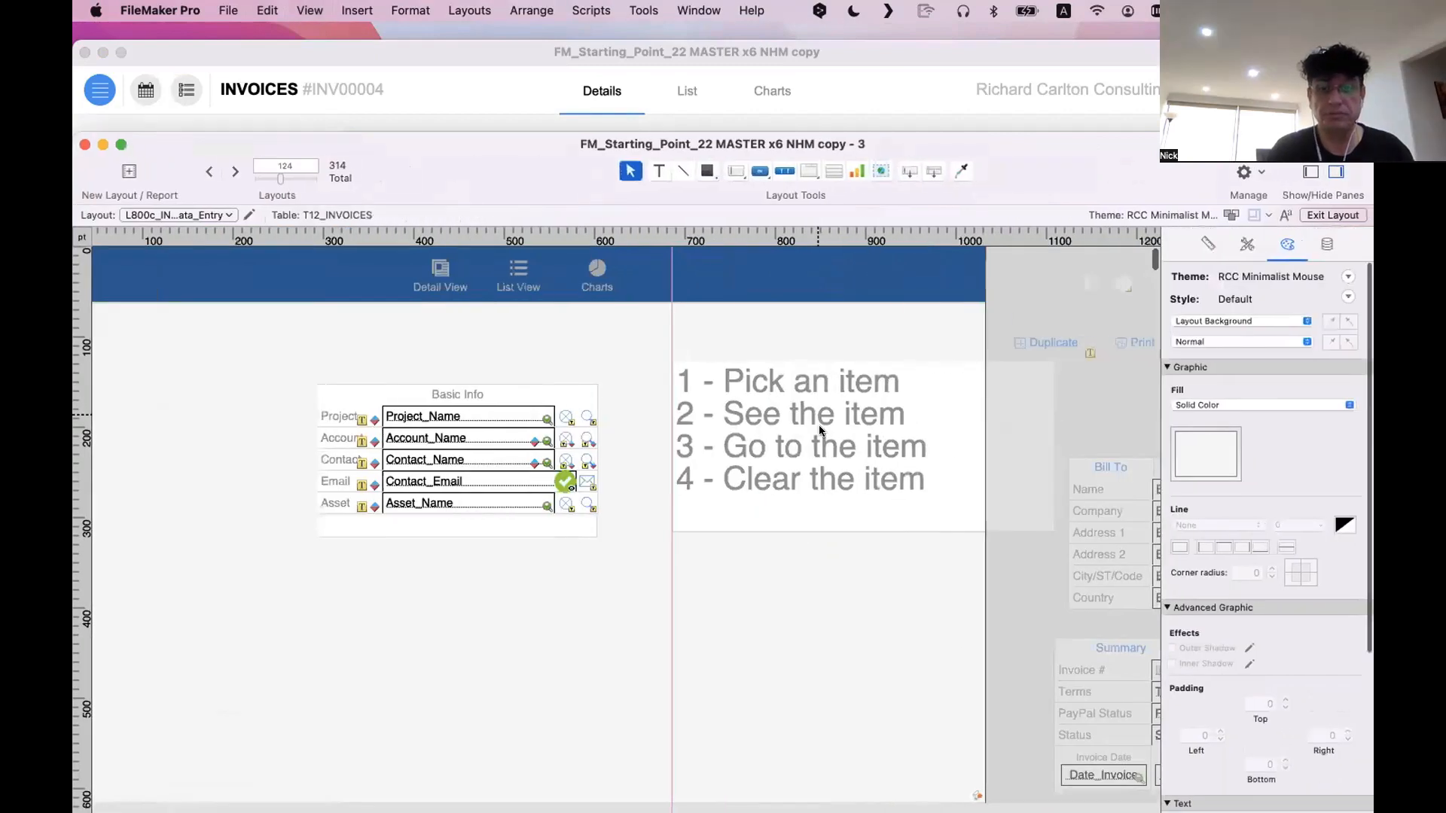
drag(820, 429, 427, 643)
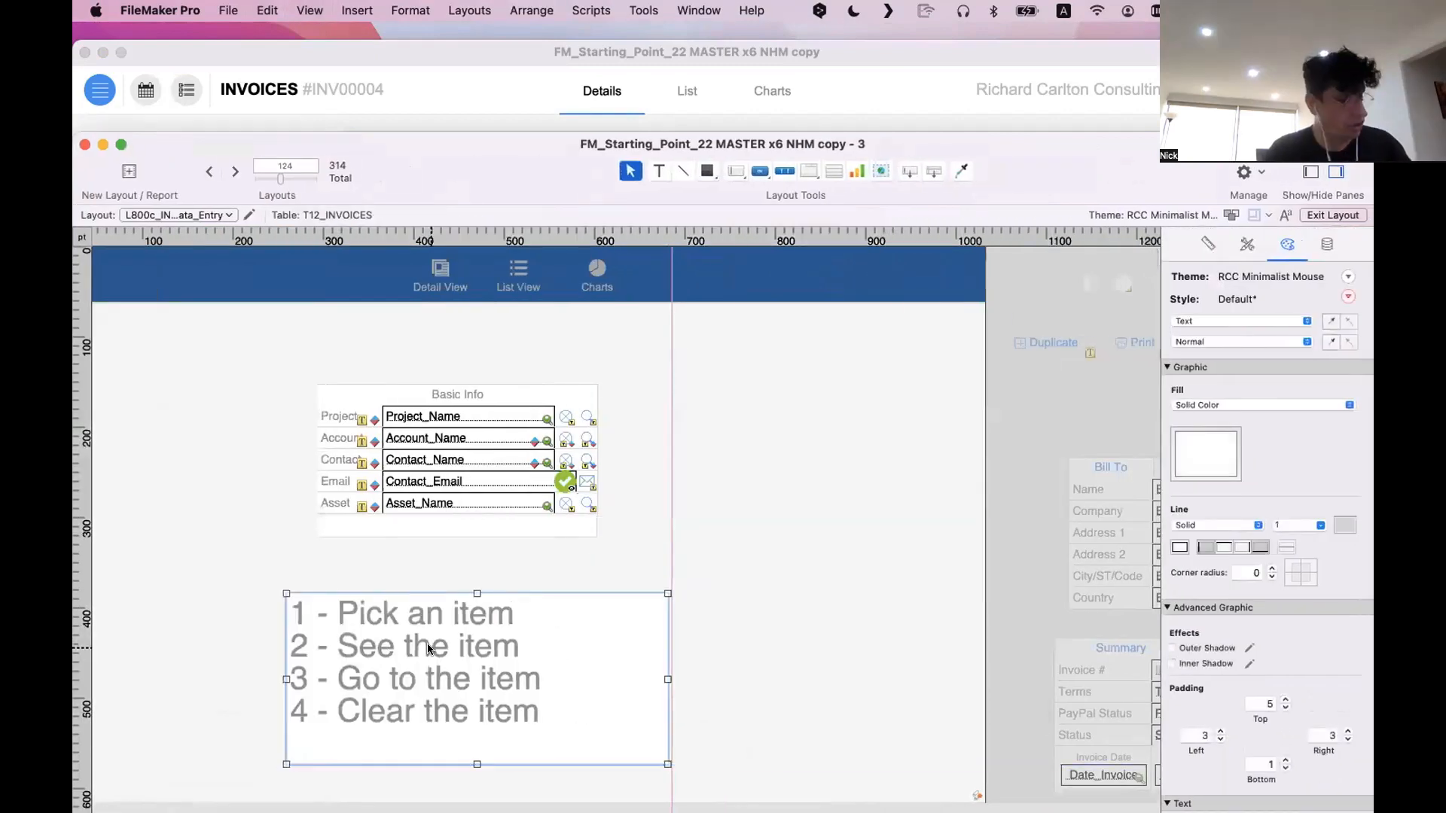
key(super+b)
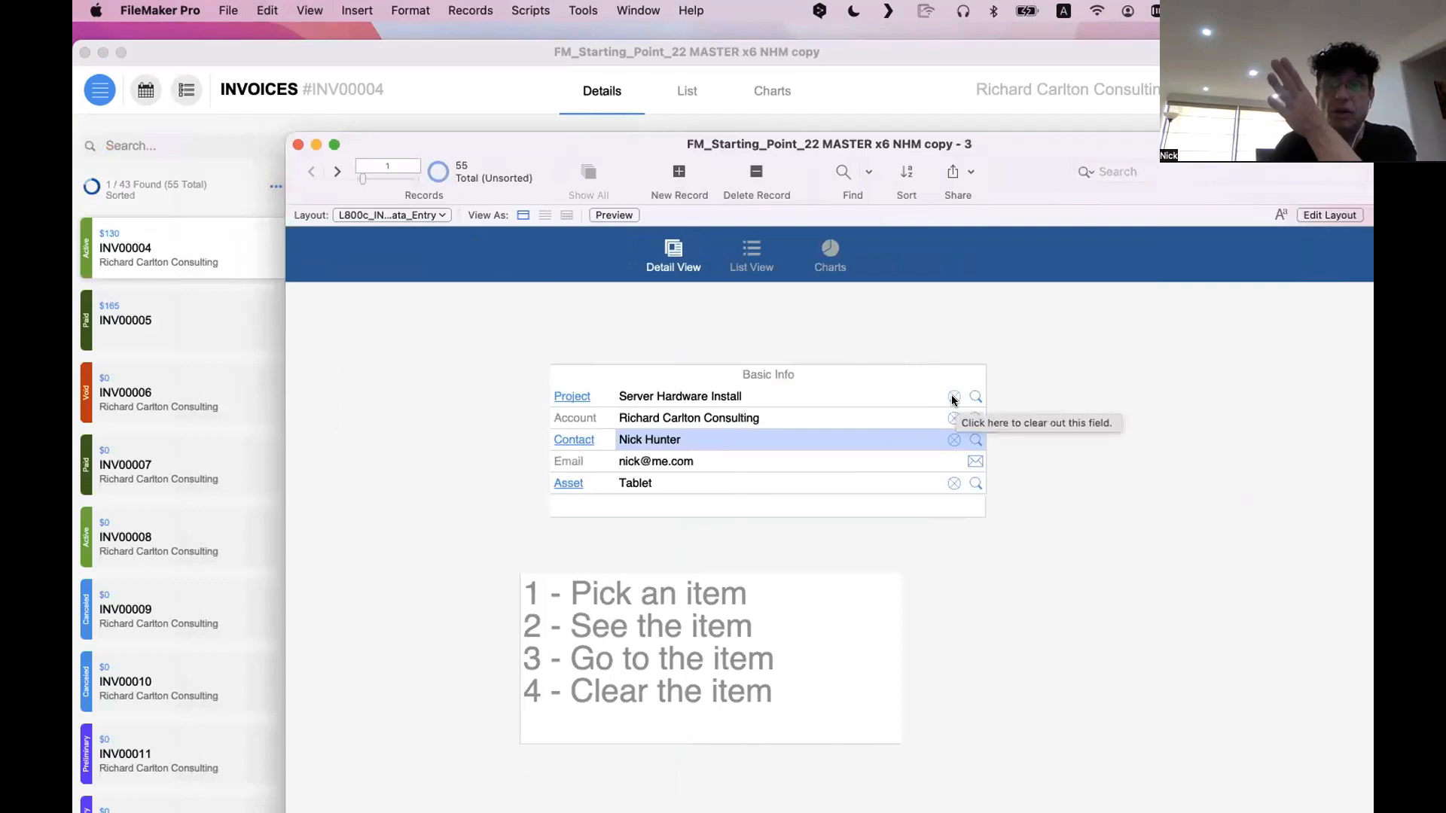
Go to record 41 and check whether its empty Project and Account fields can be entered directly
click(339, 172)
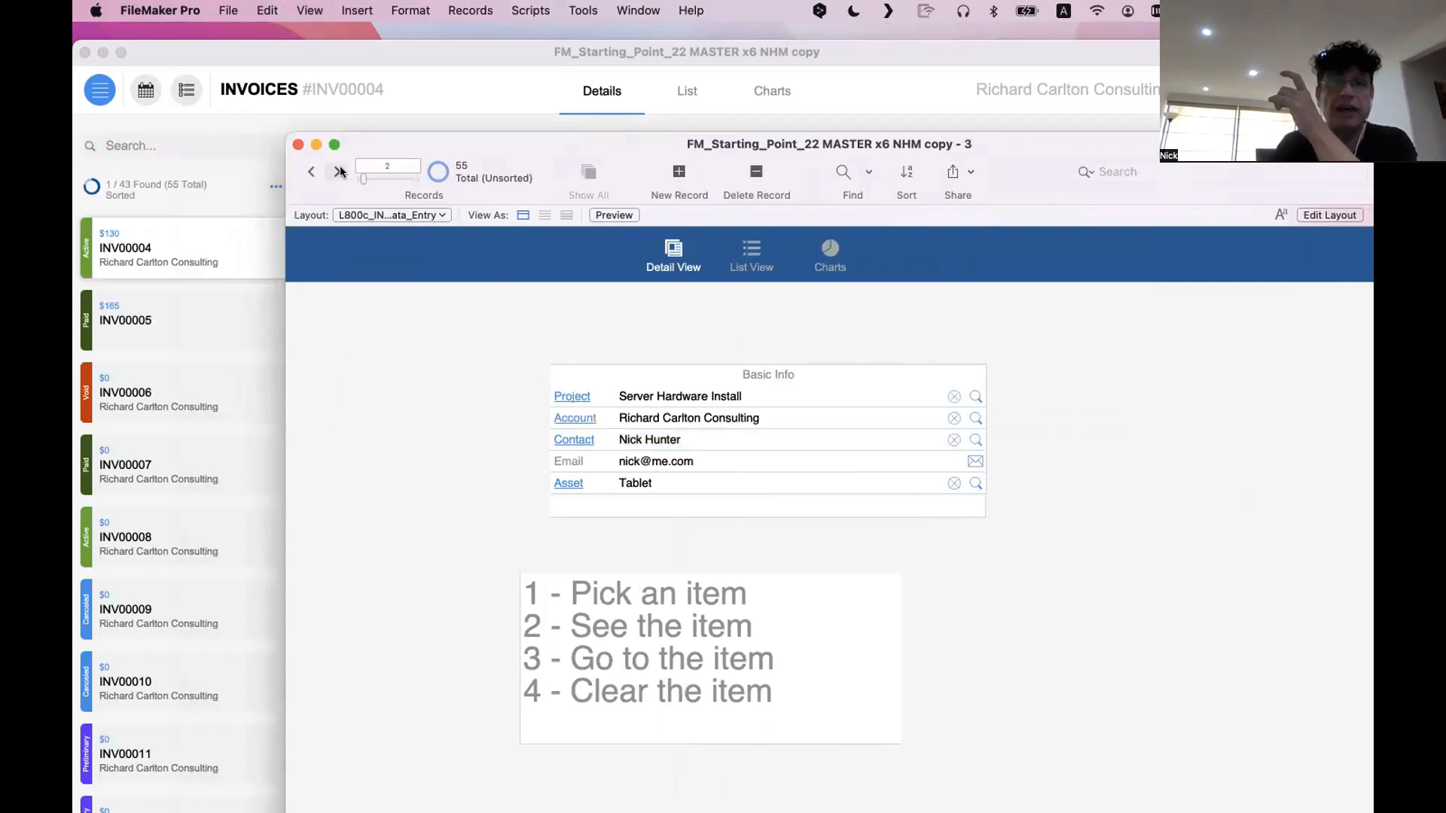
click(339, 172)
click(338, 172)
drag(365, 179, 413, 185)
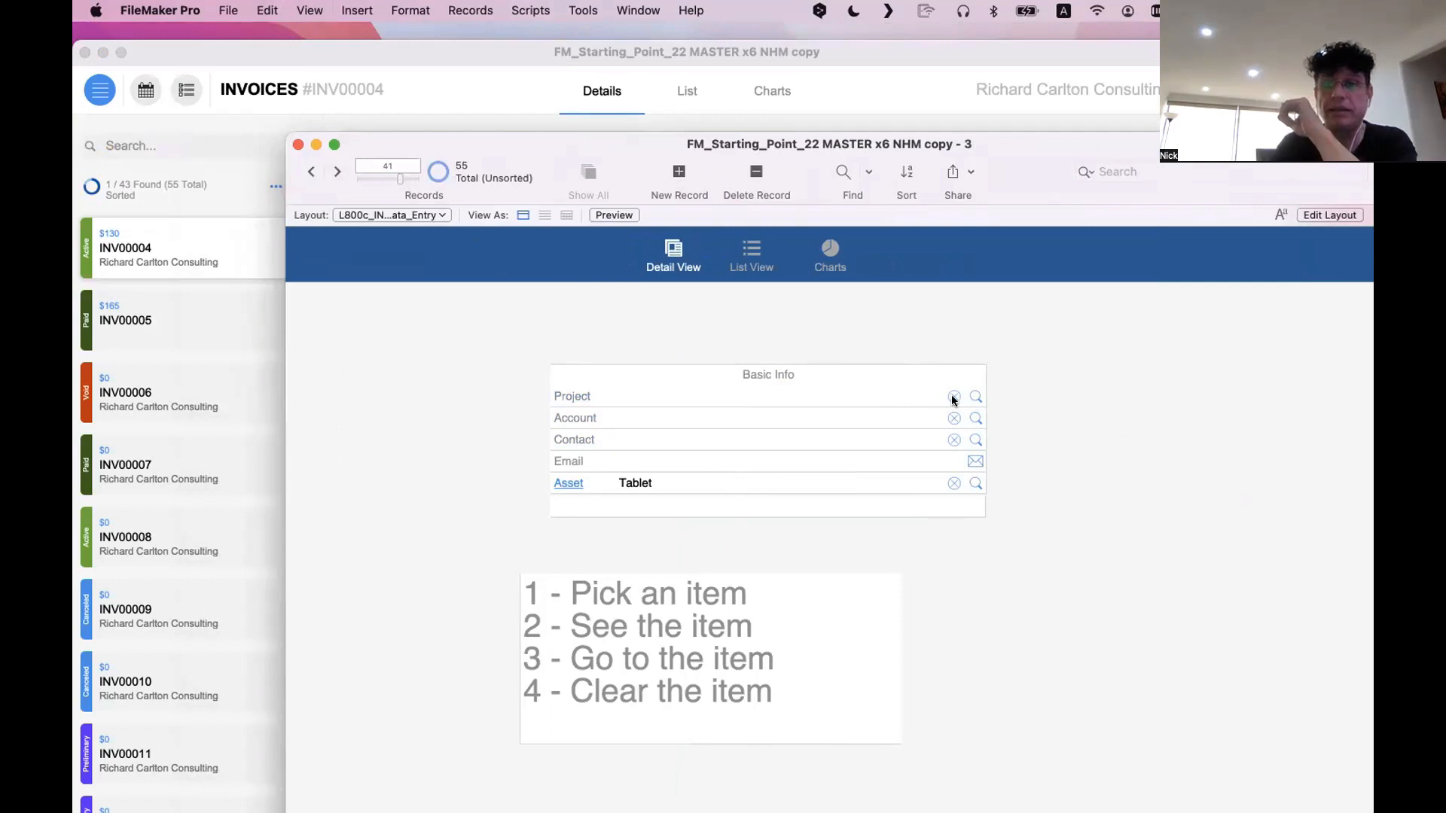
click(872, 391)
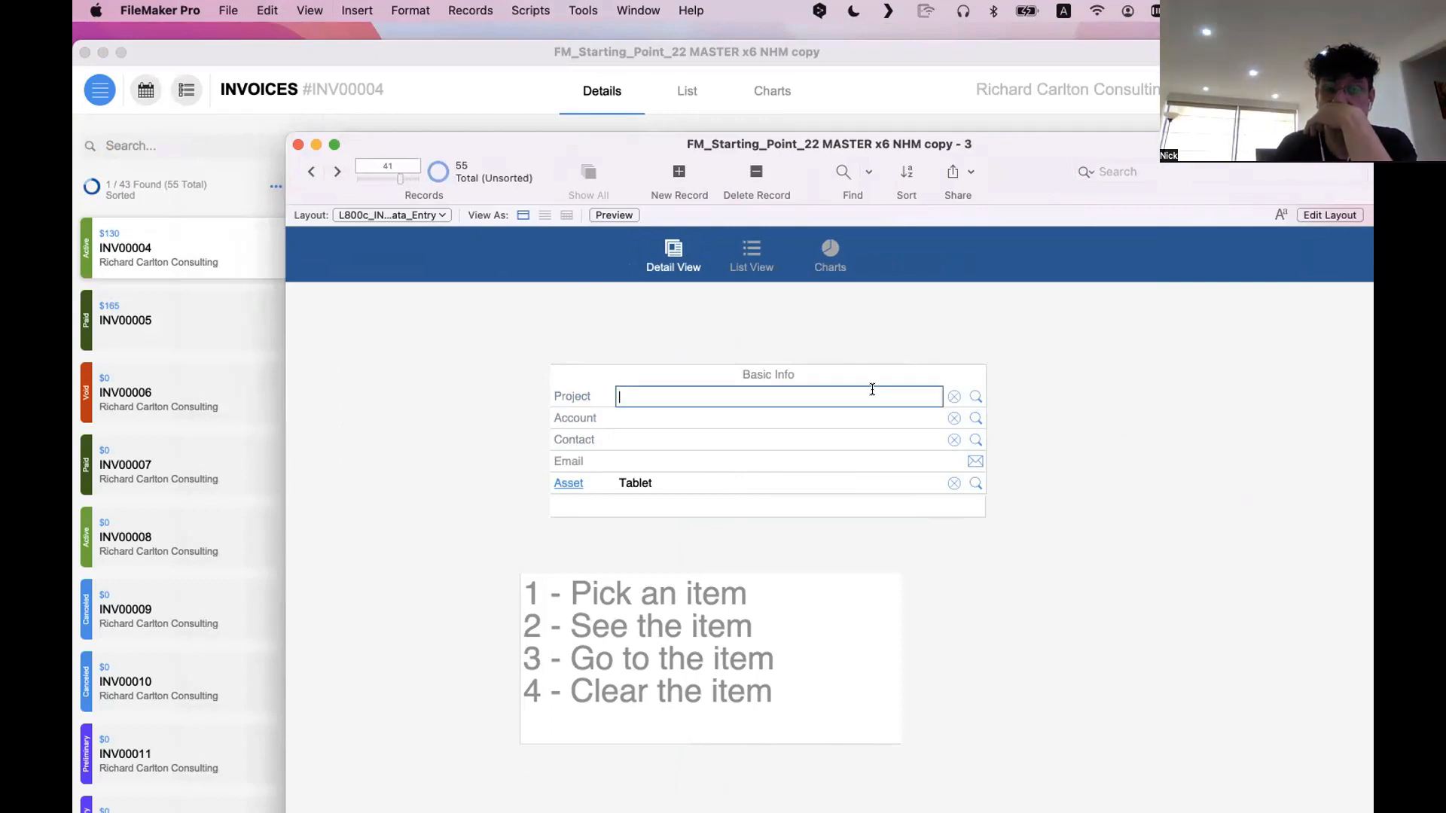
click(860, 413)
click(934, 389)
click(1043, 377)
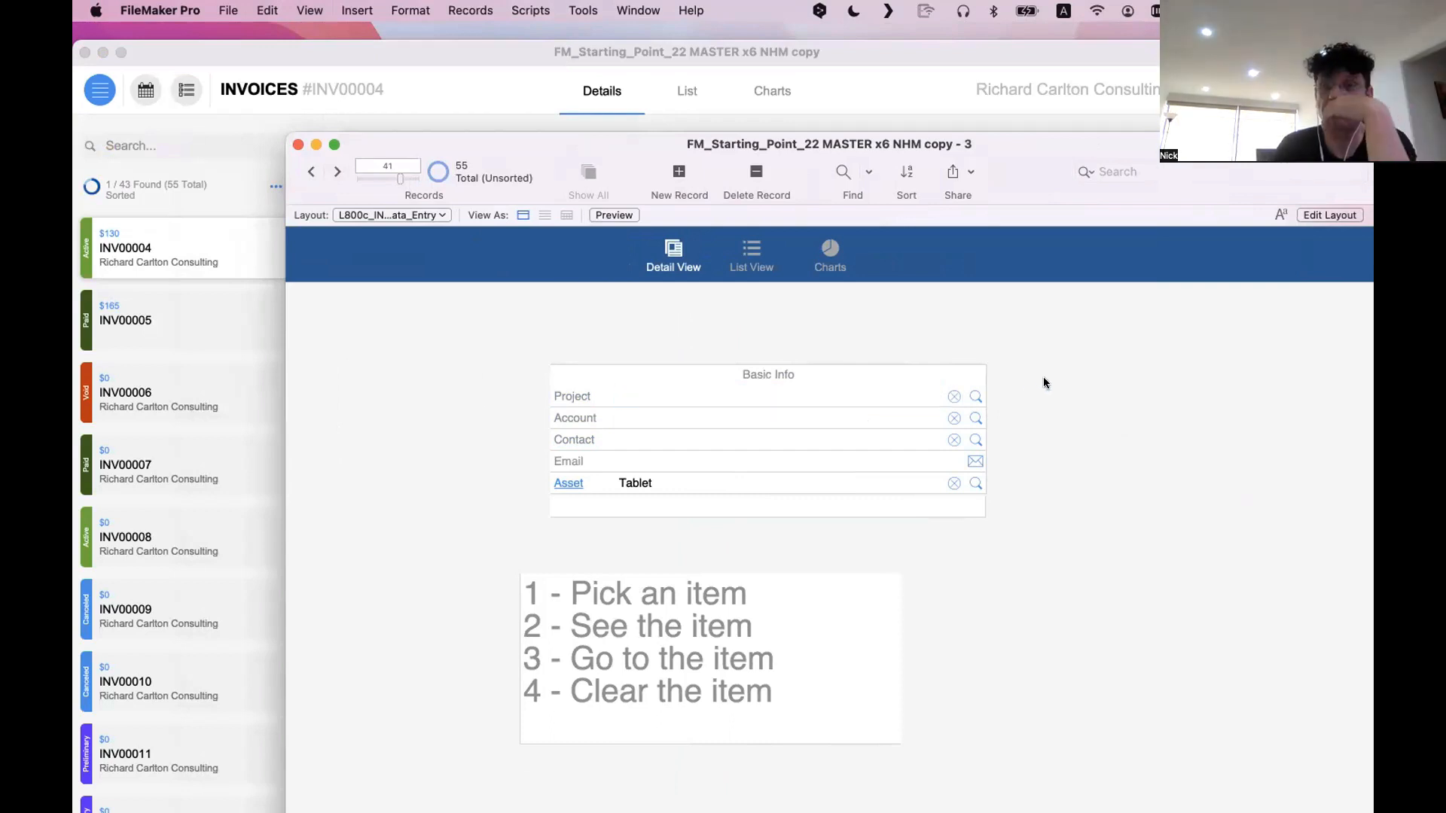
Open the Project Search picker from the Project row, bring its window fully into view, and cancel without picking a project
click(973, 394)
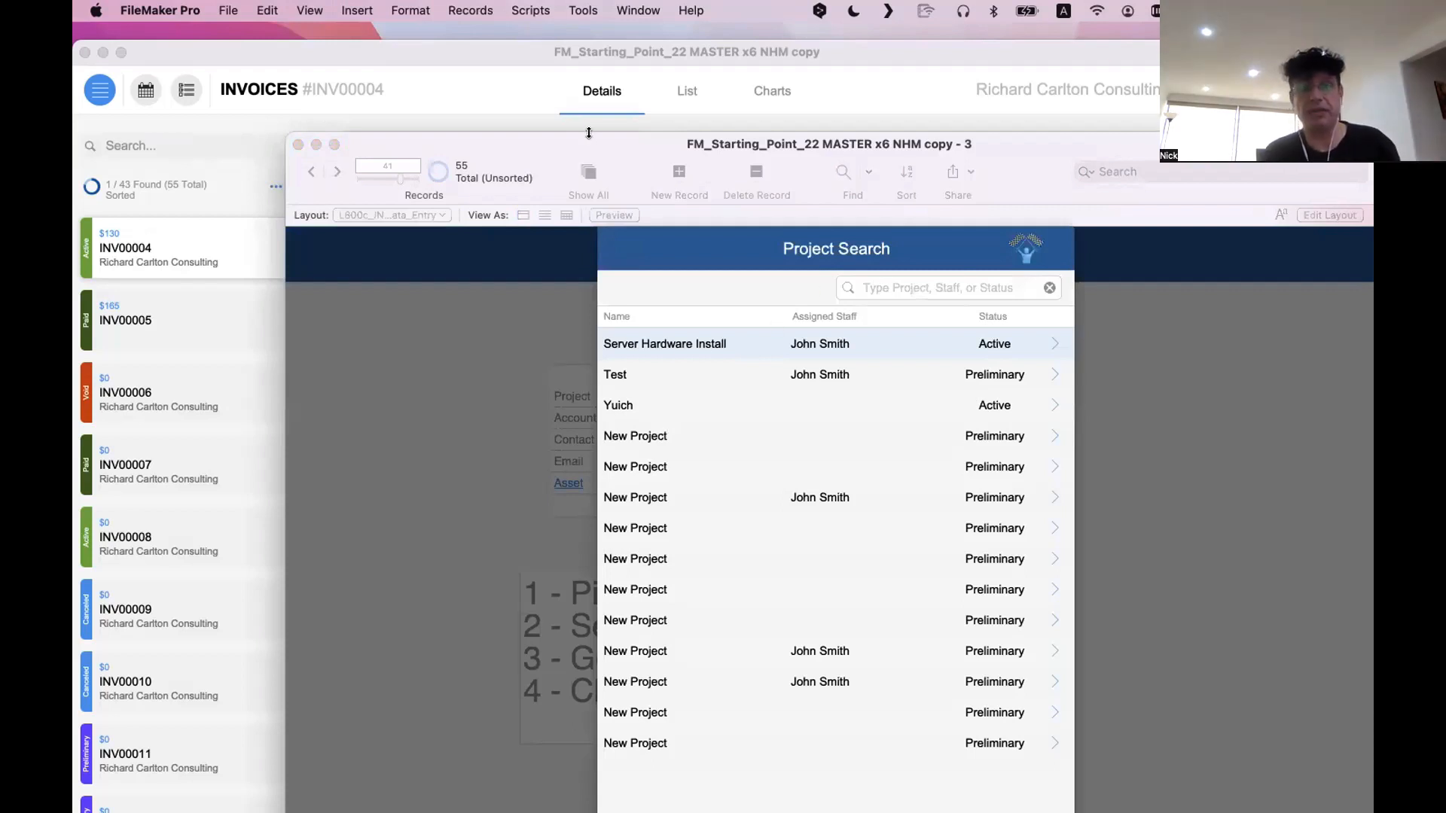
drag(544, 155, 427, 54)
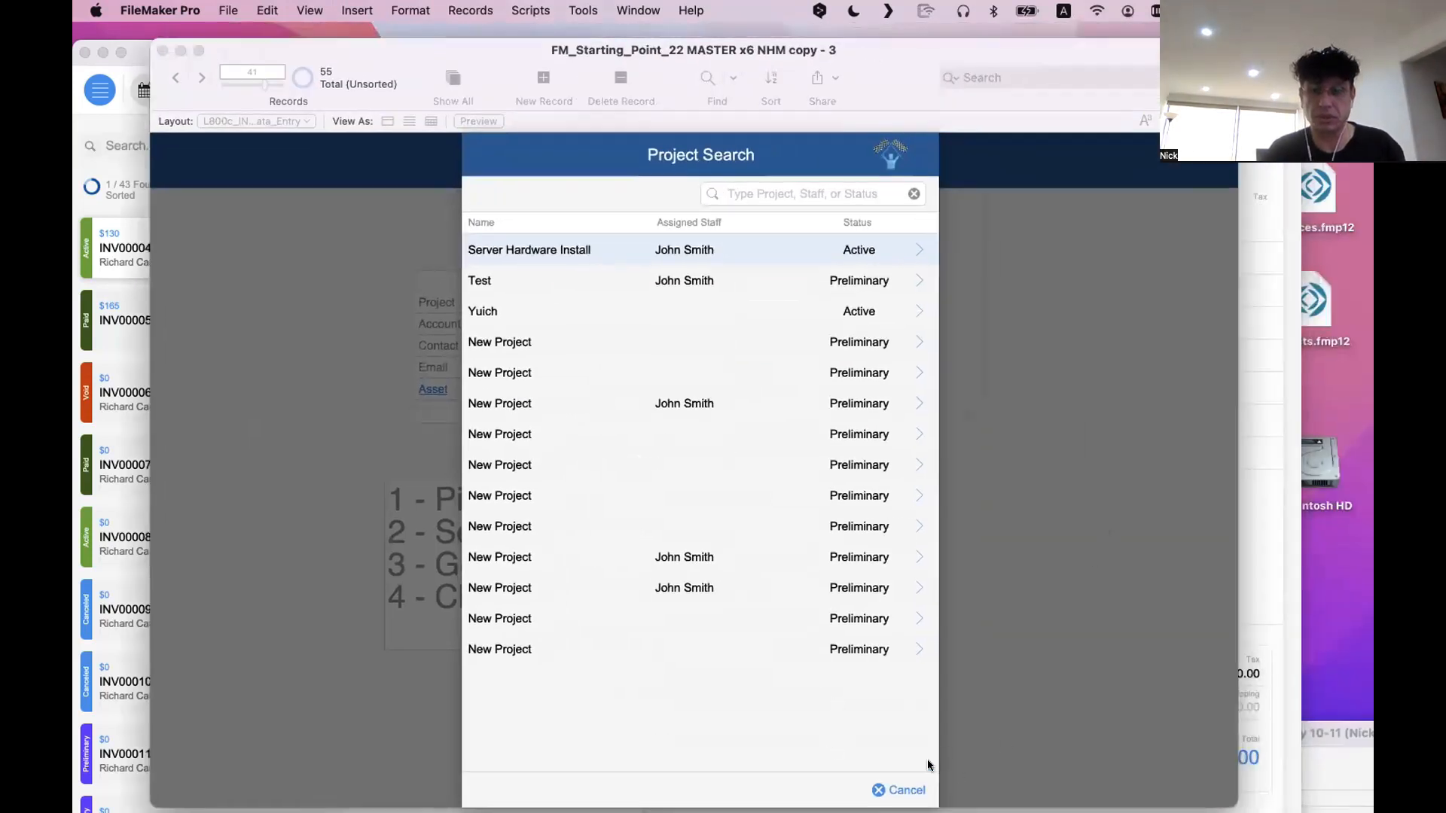
click(900, 789)
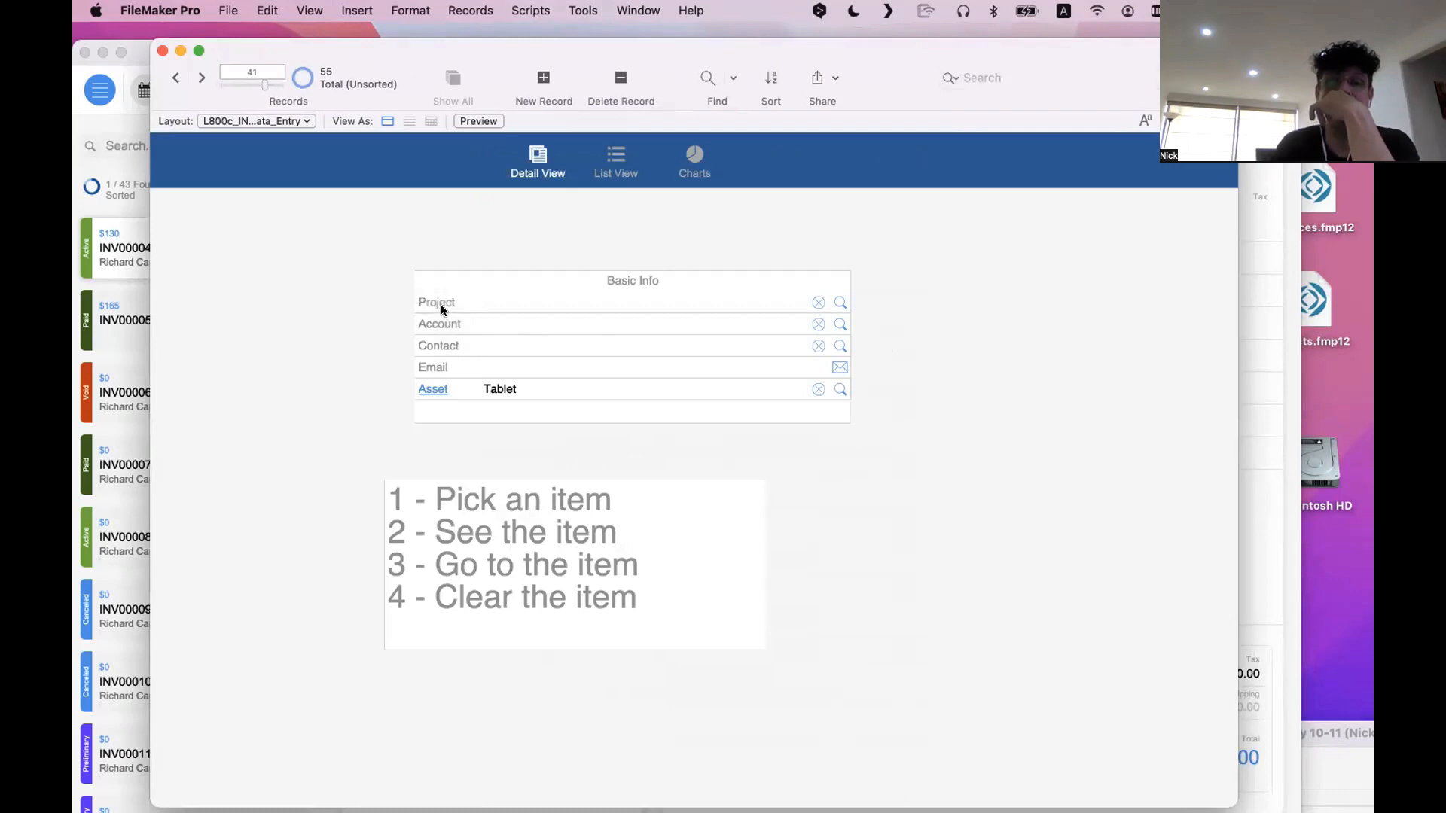
Try the Basic Info fields one by one and enter "dfdfdf" as test text in the Project field
click(541, 389)
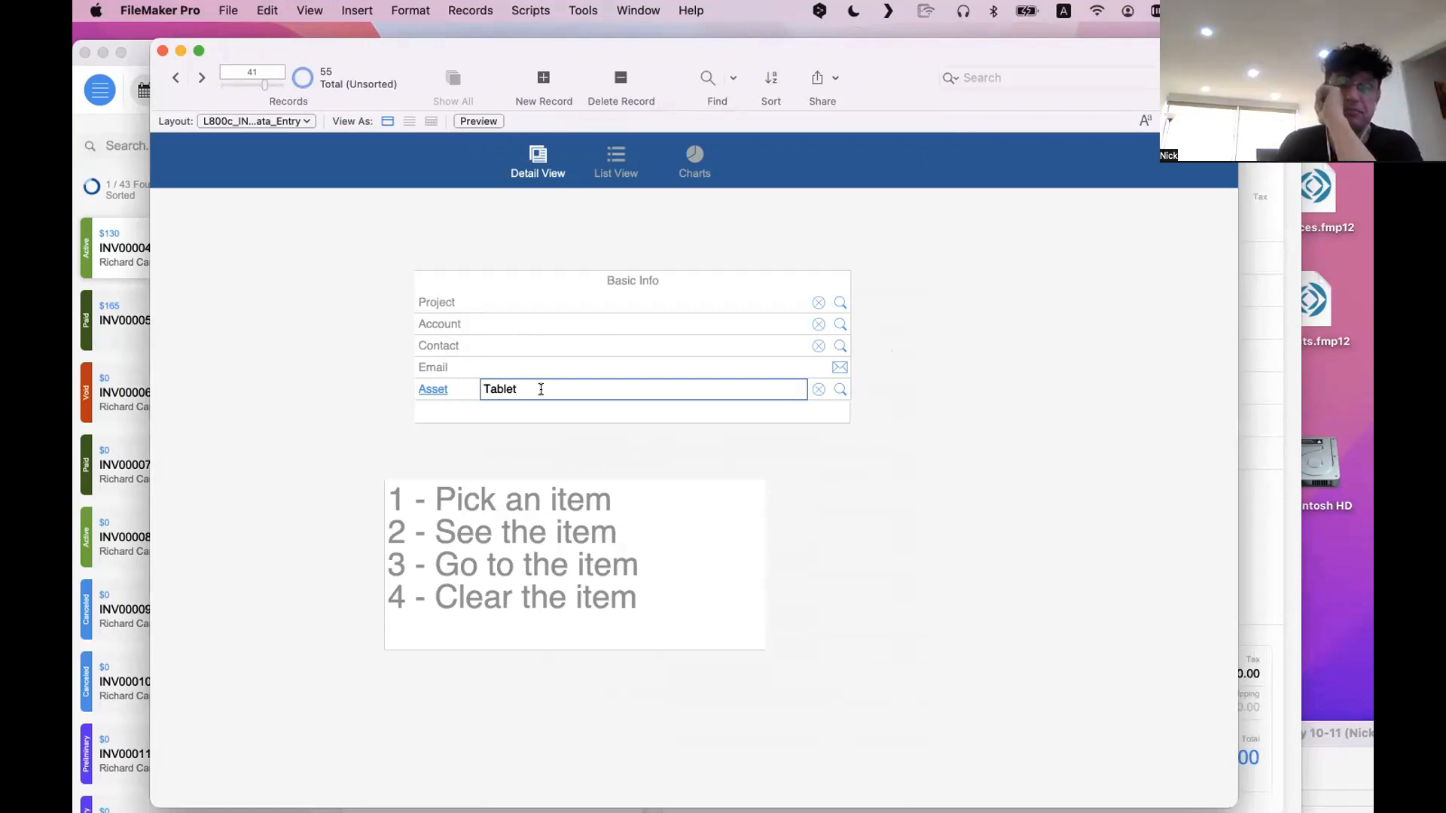
click(526, 367)
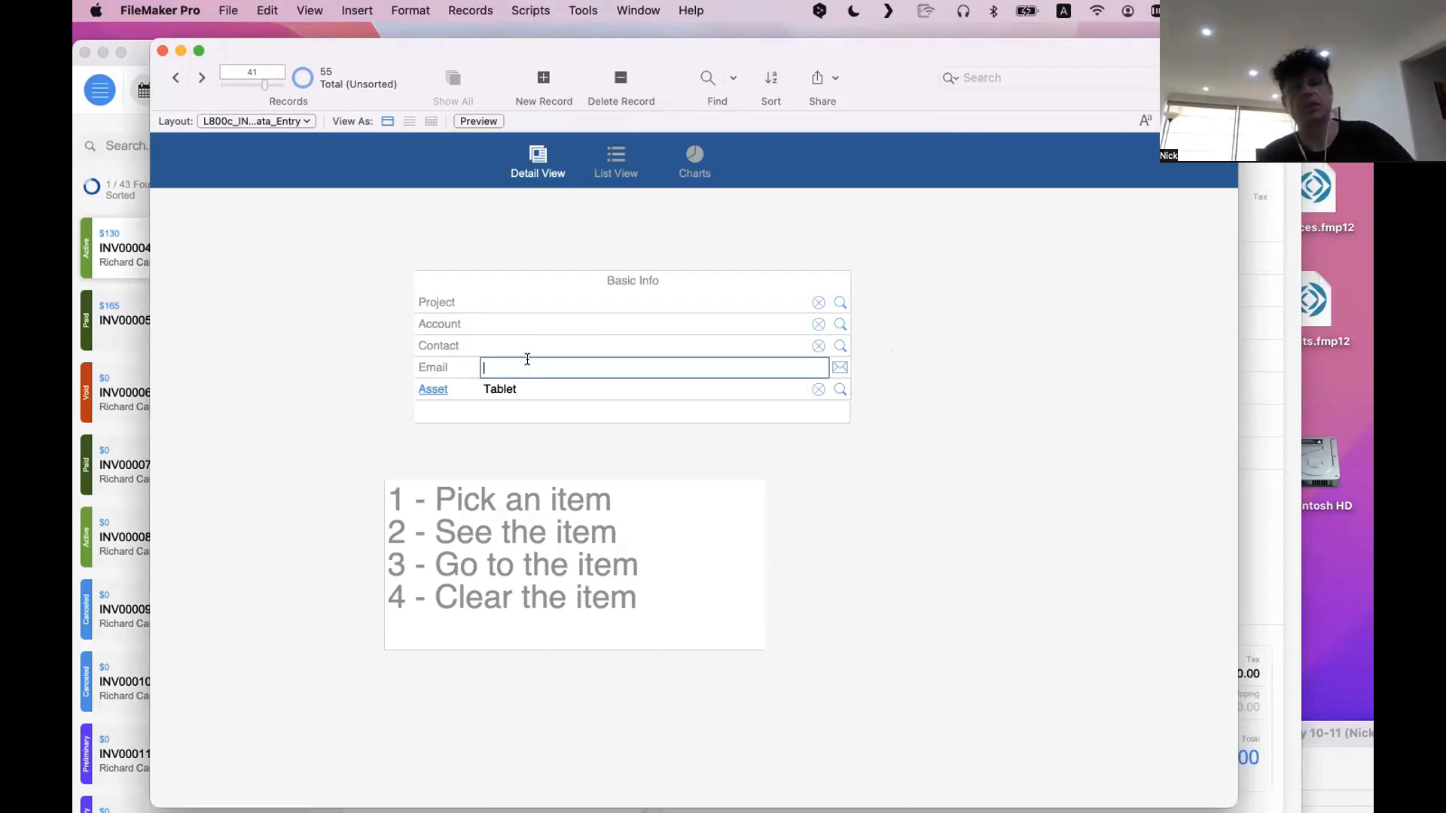
click(525, 347)
click(510, 319)
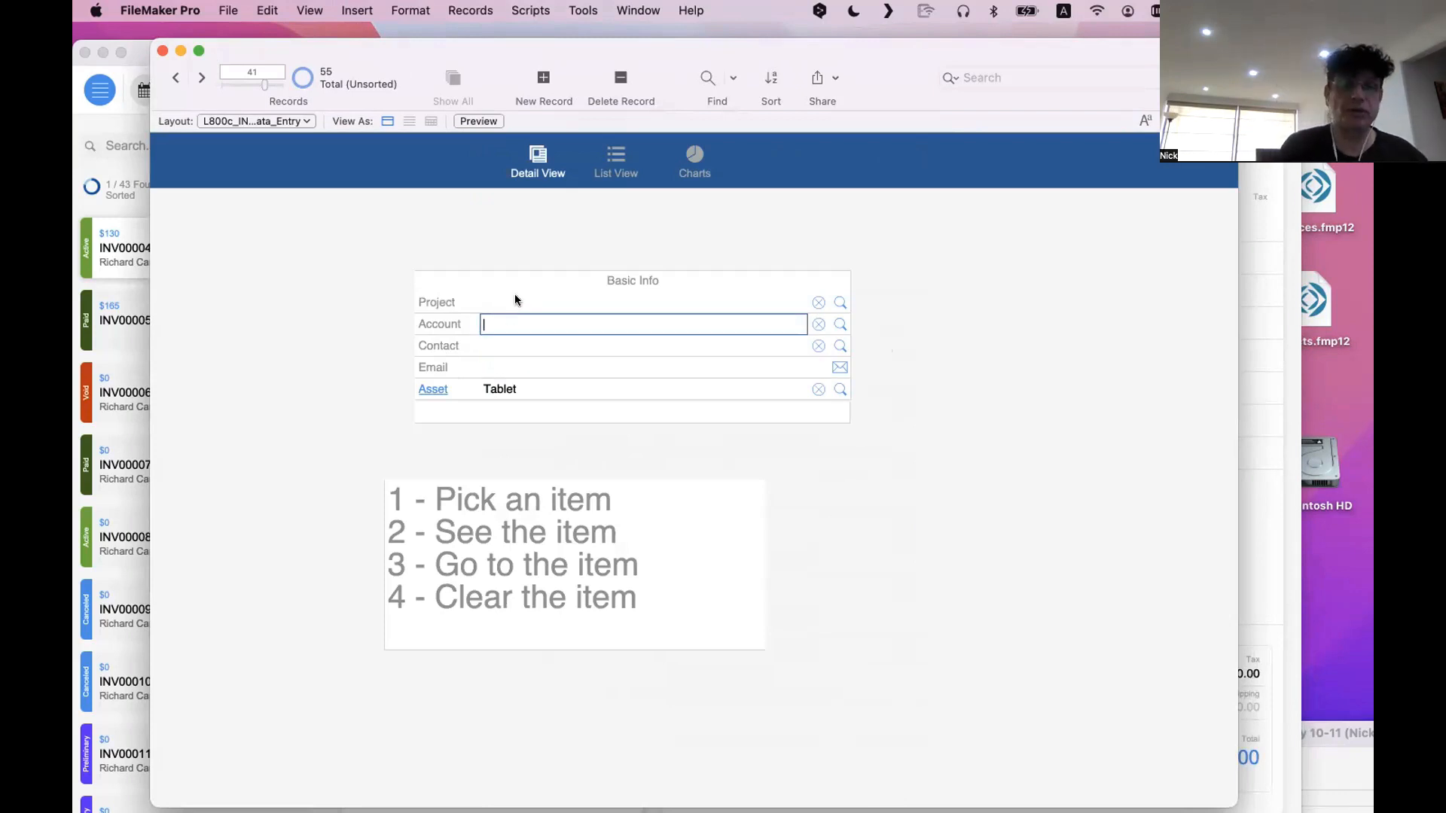
click(515, 301)
text(dfdfdf)
click(938, 300)
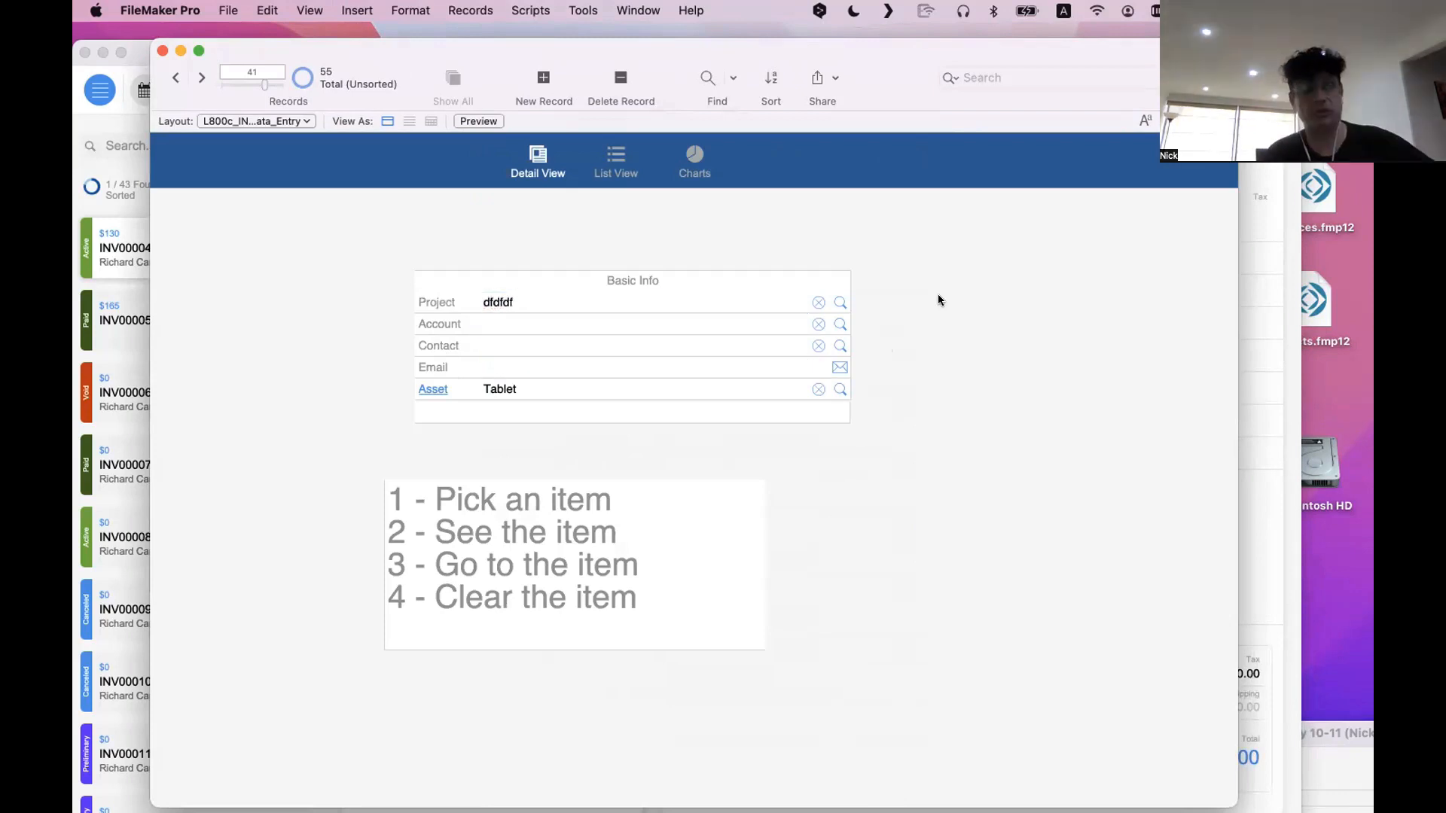
Clear the test text from the Project field and leave the field
click(513, 300)
key(super+a)
key(BackSpace)
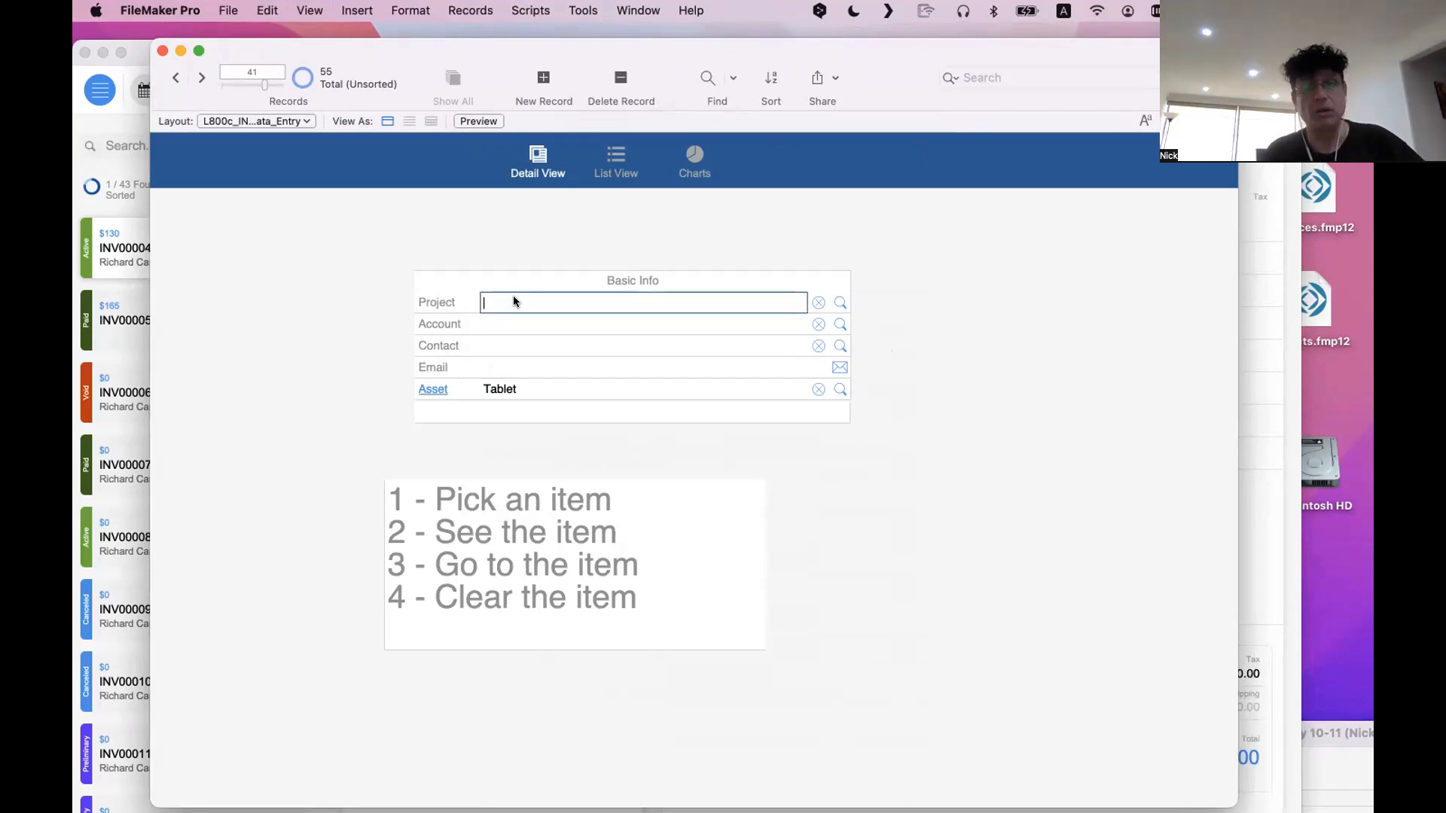
click(497, 270)
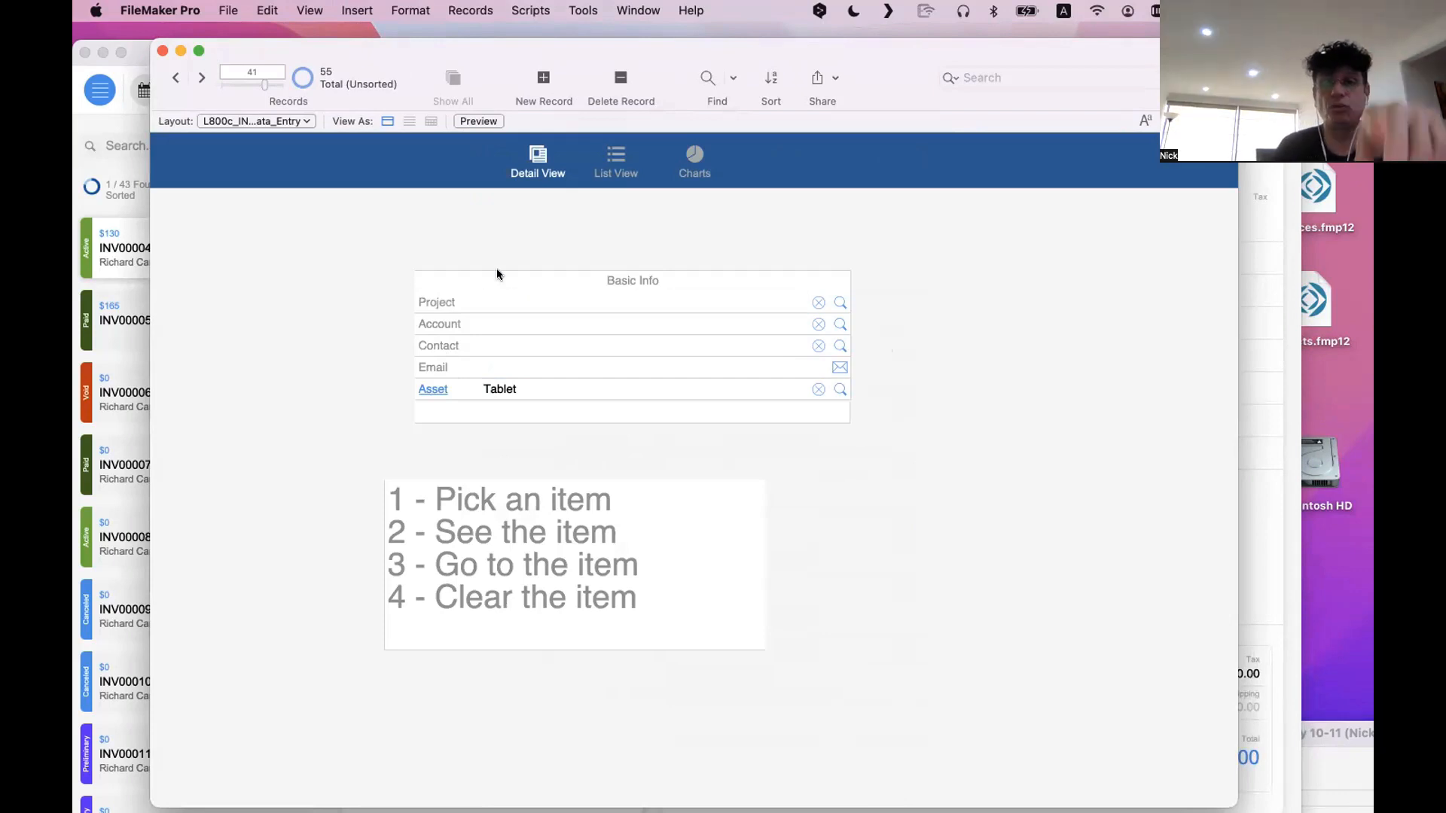
Examine how the empty Basic Info fields, mainly Project, respond when entered and left directly
click(505, 297)
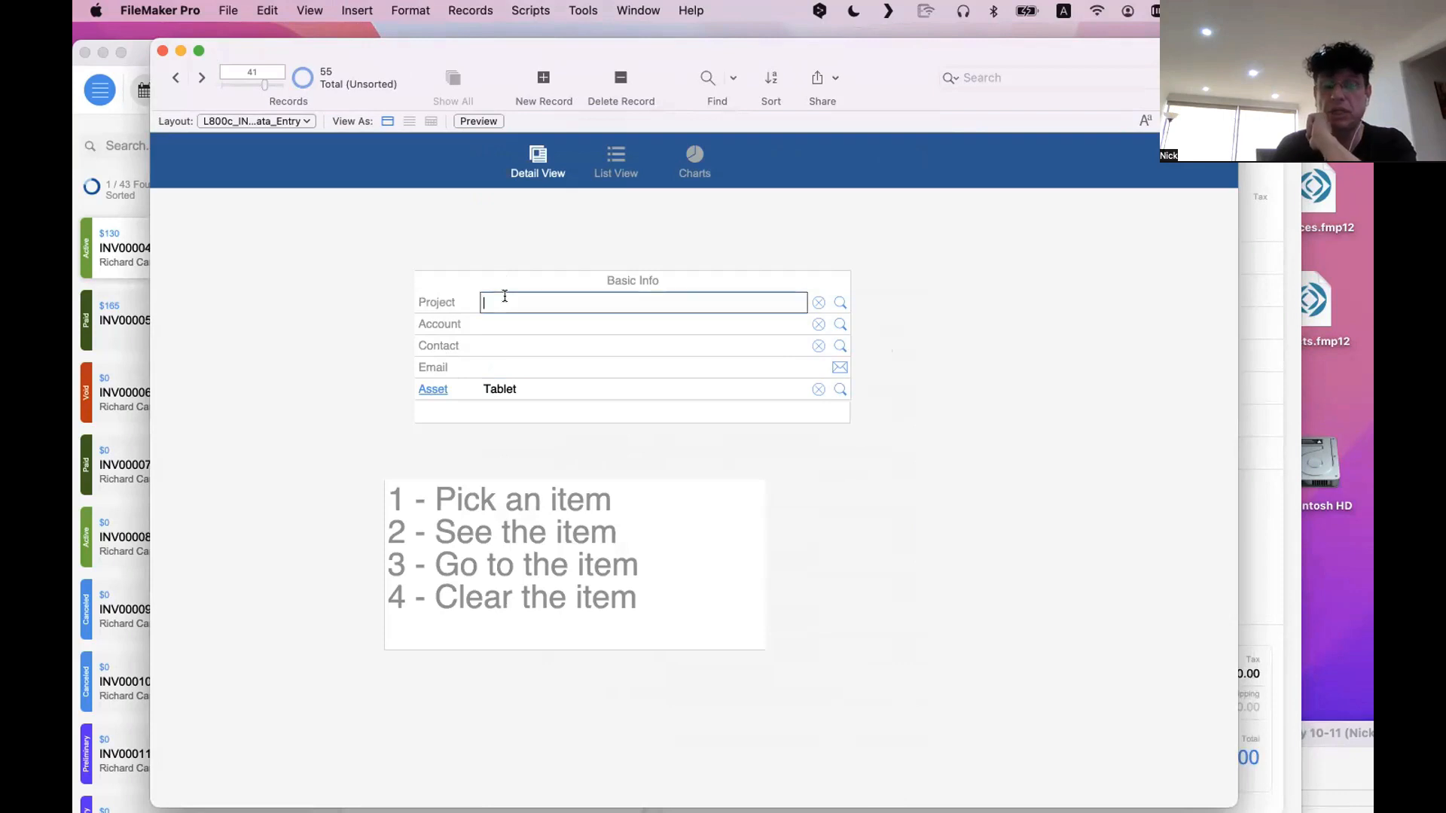
click(494, 270)
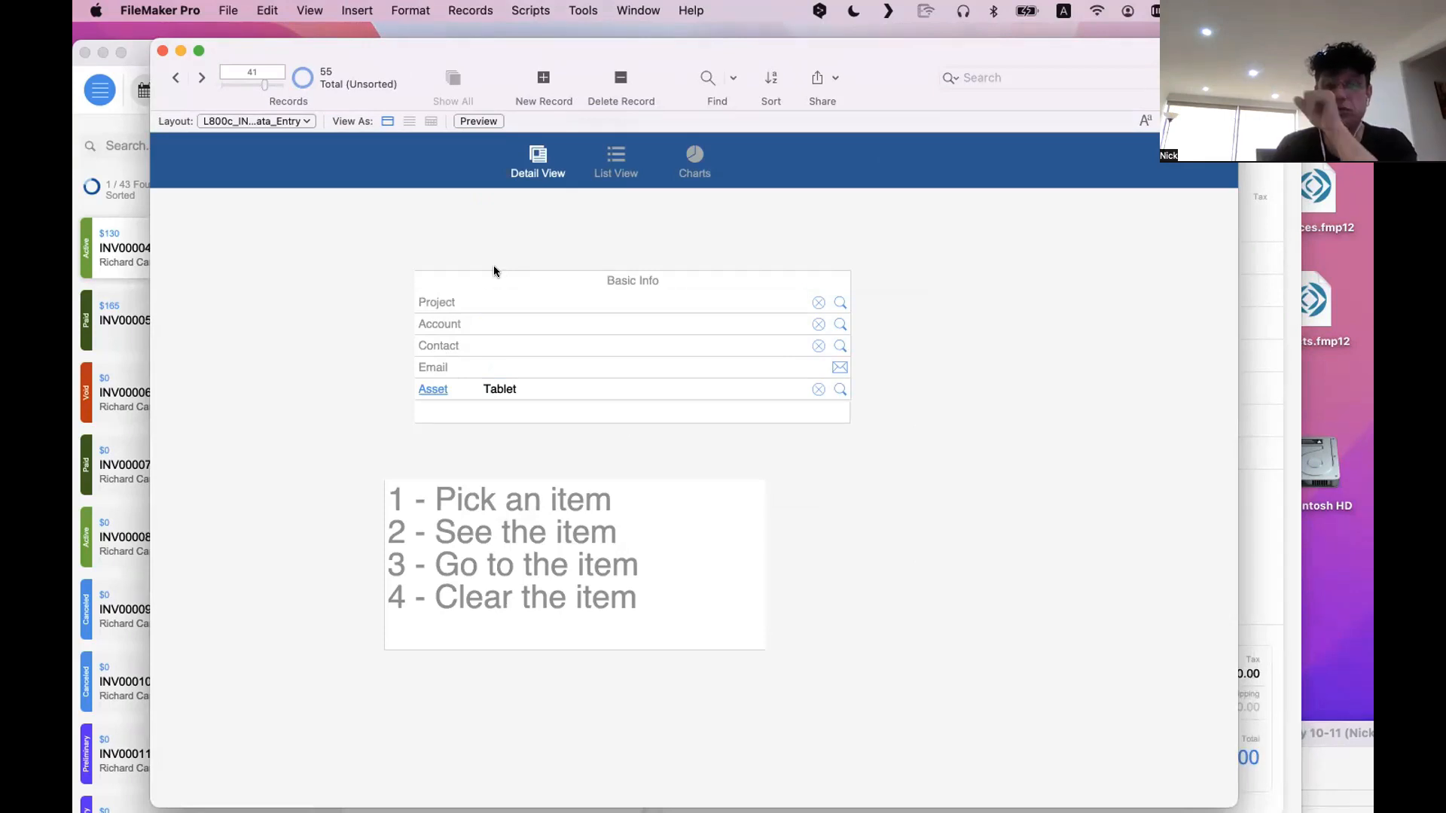
click(503, 297)
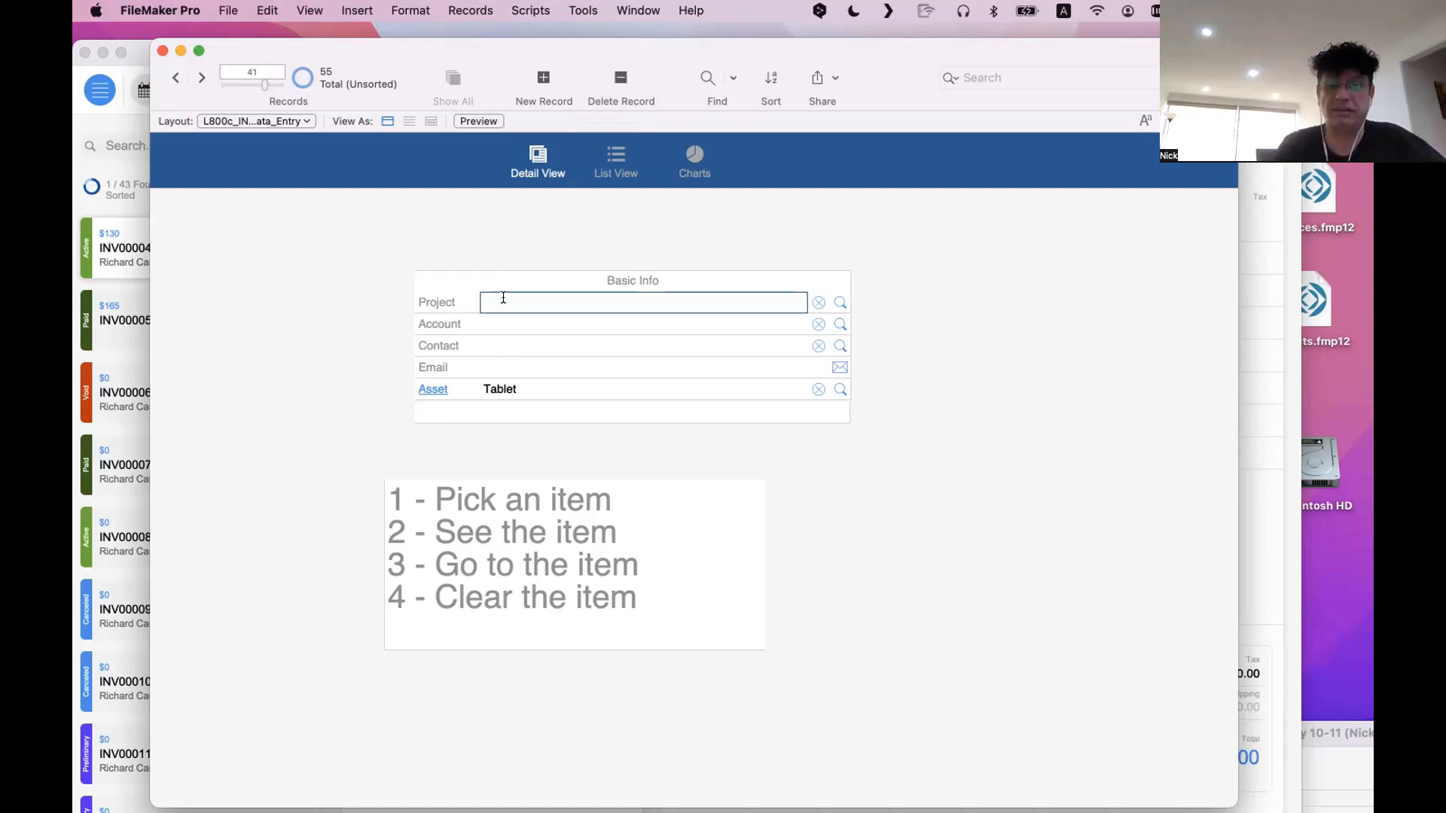
click(514, 340)
click(513, 320)
click(517, 285)
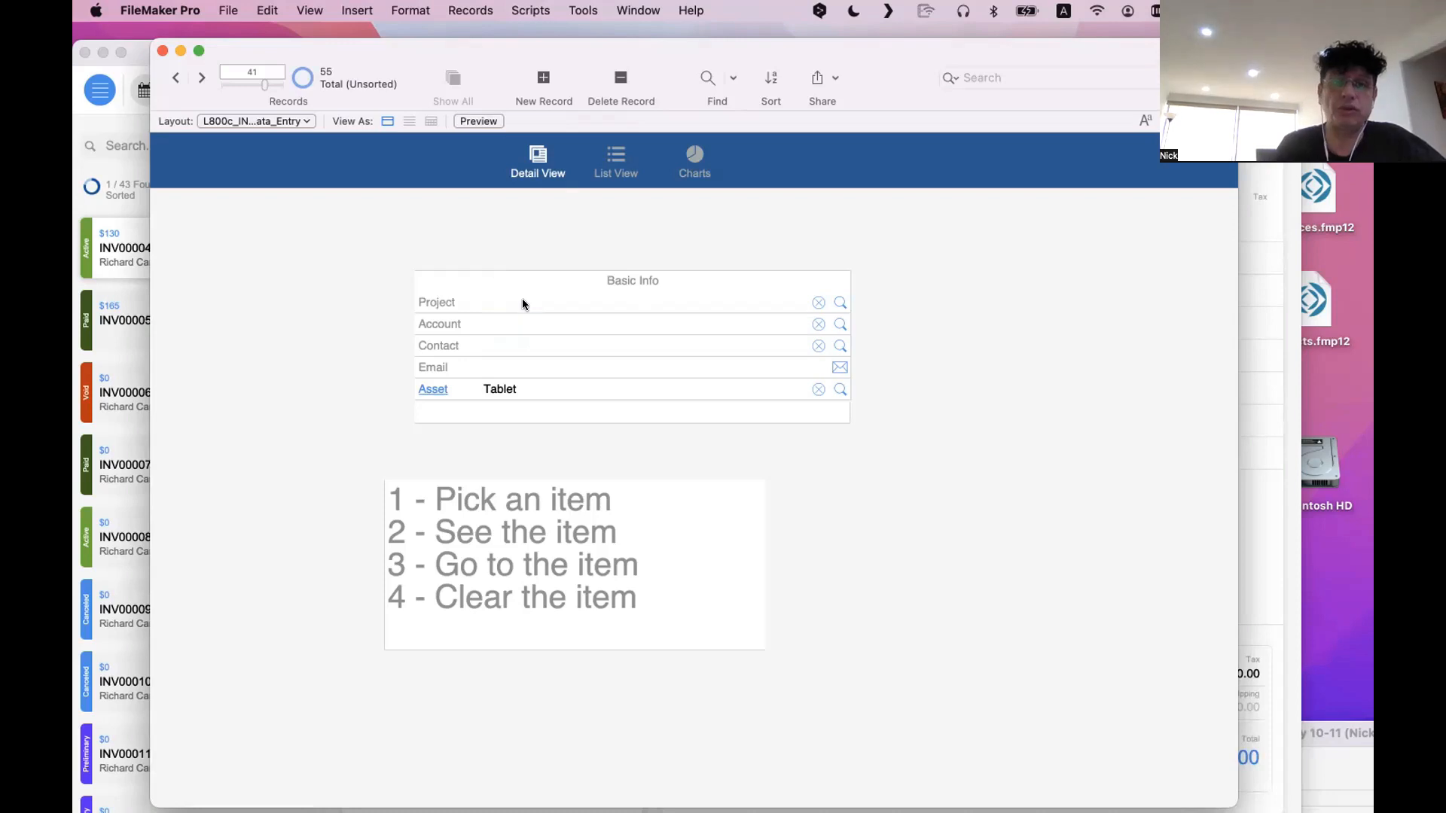
click(524, 301)
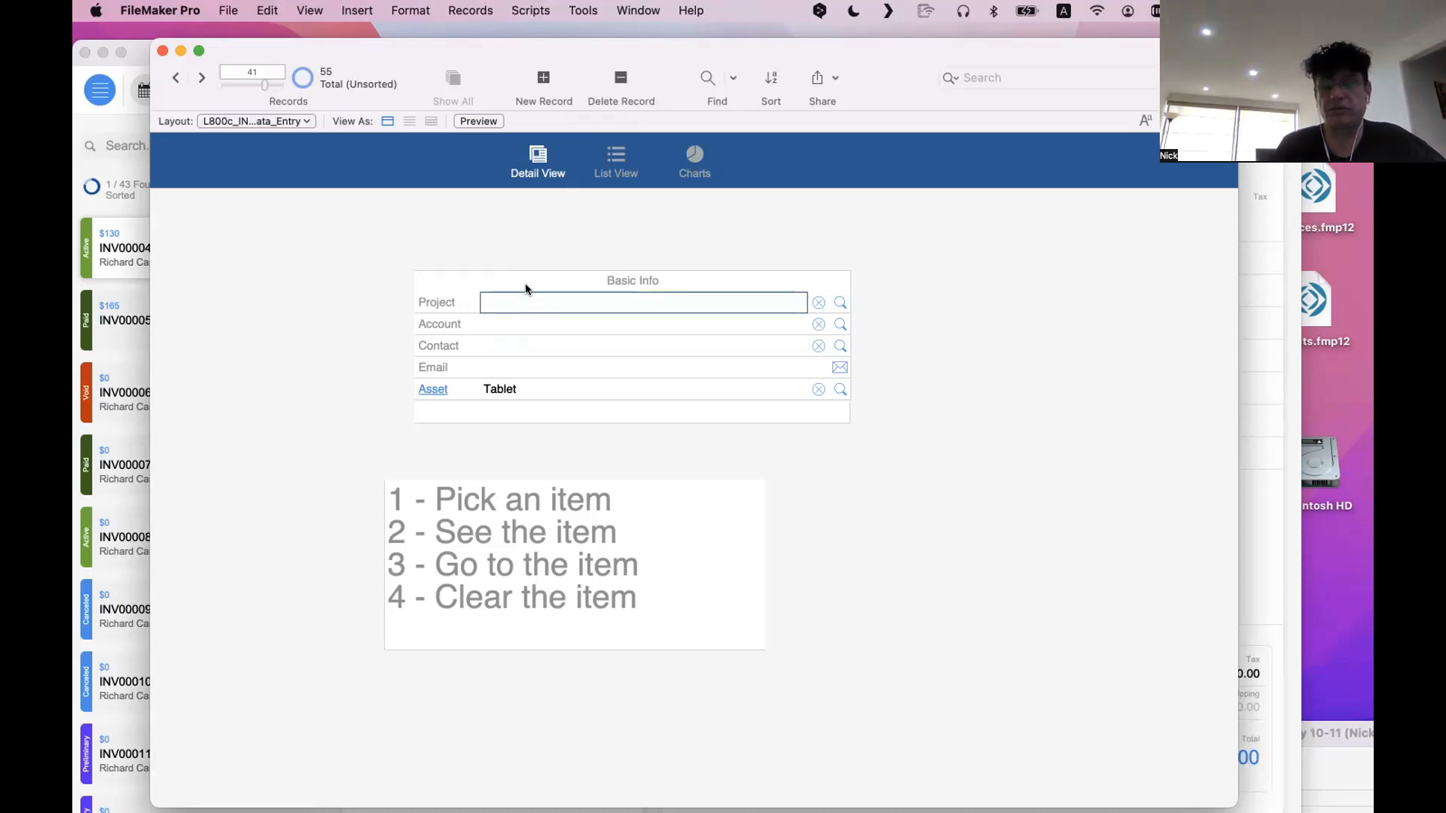
click(553, 284)
click(550, 297)
click(533, 274)
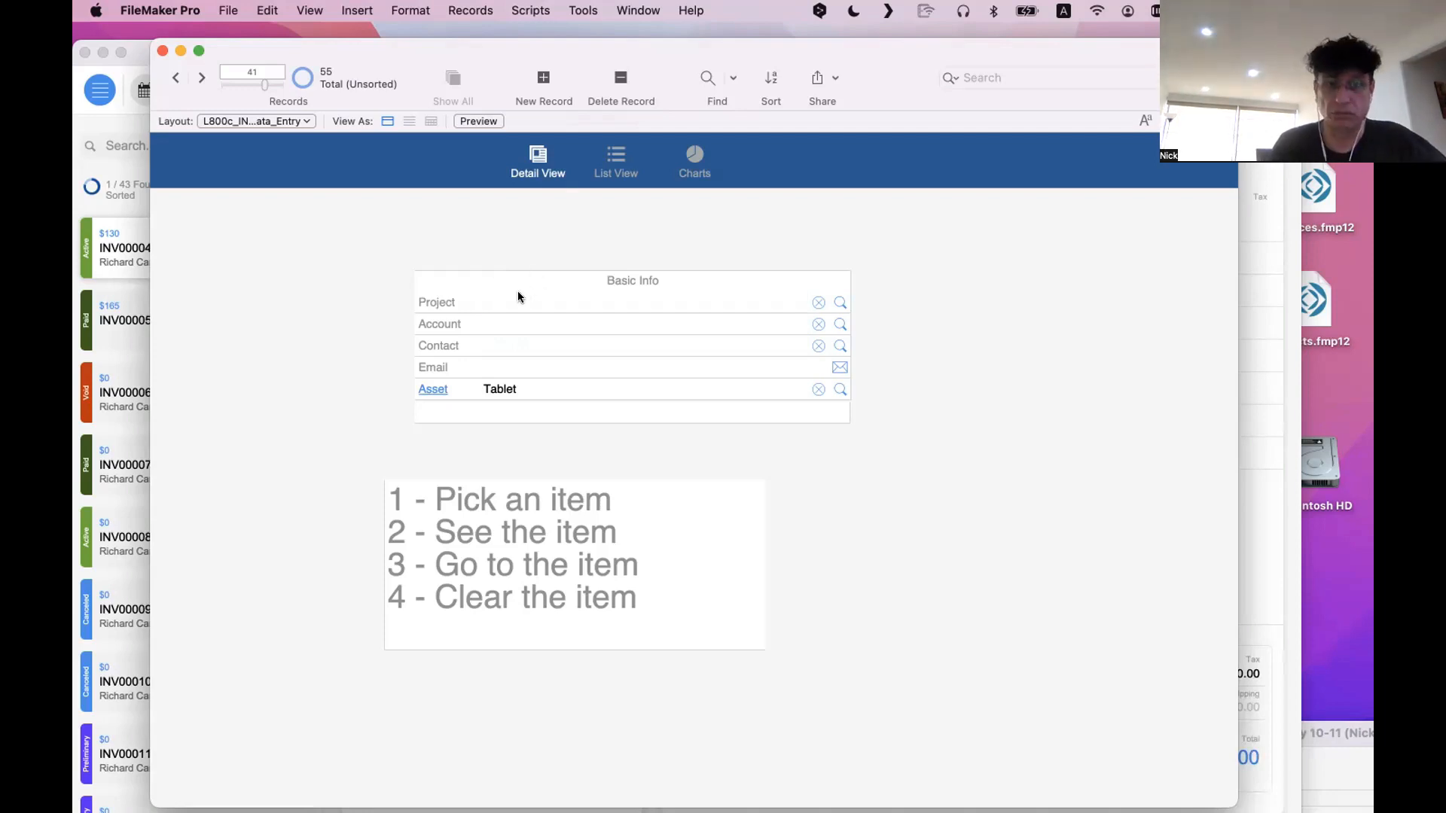
click(527, 292)
click(512, 293)
click(526, 302)
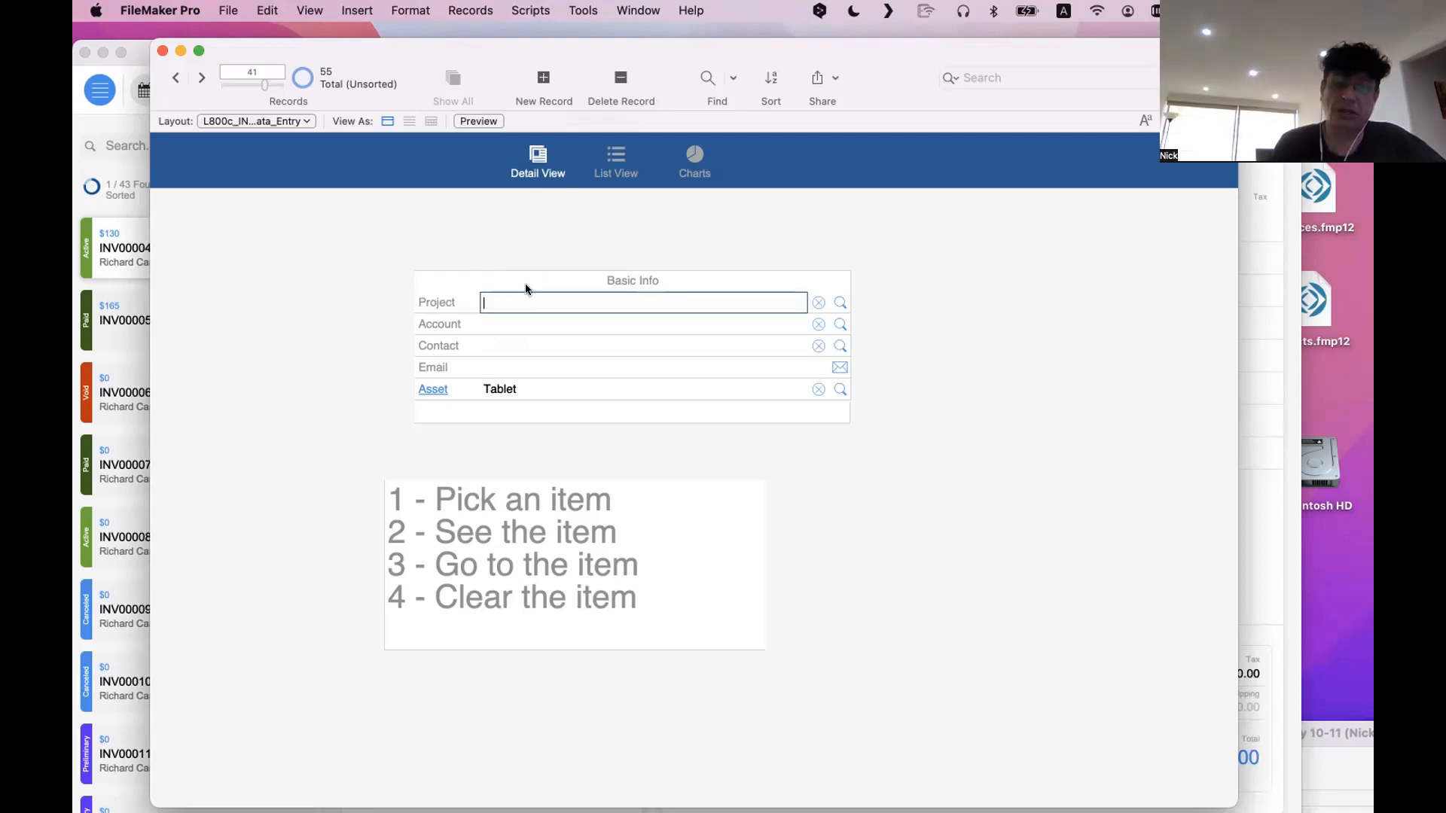
click(526, 288)
click(527, 297)
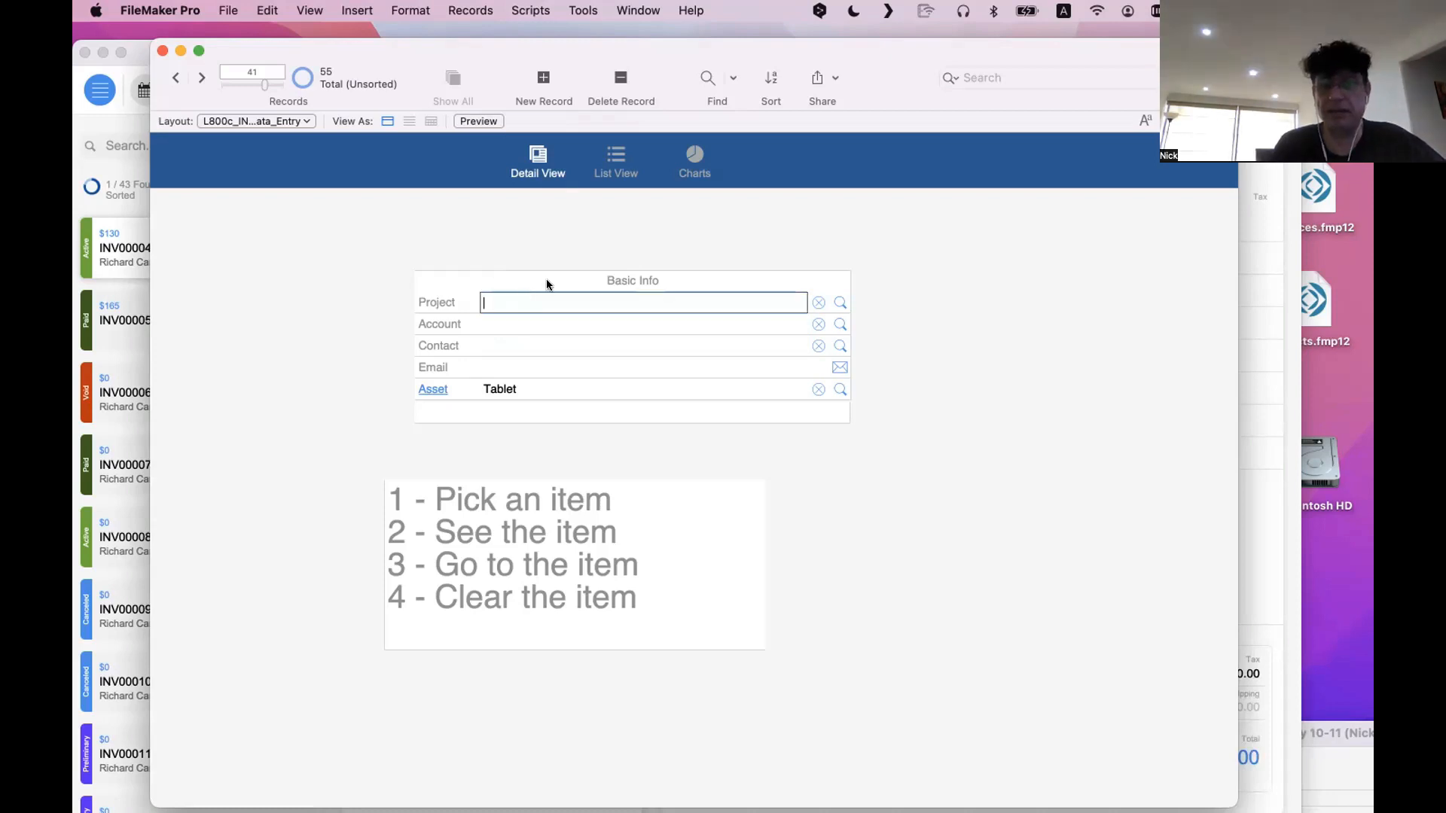
click(545, 278)
click(541, 299)
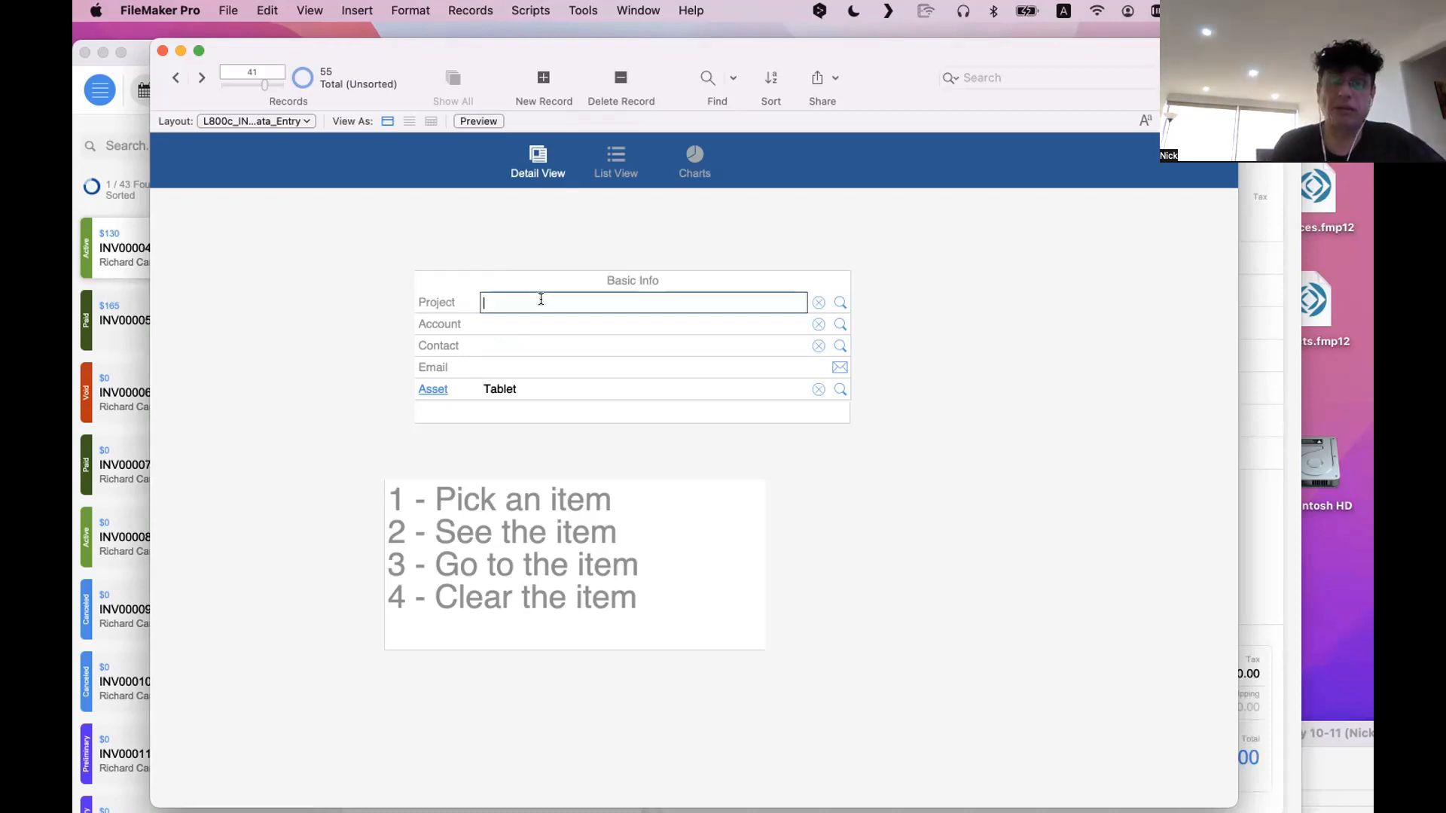
click(553, 226)
Move the old layout's window aside so the invoice list and Summary in the Invoices window can be compared with it
drag(517, 44, 578, 49)
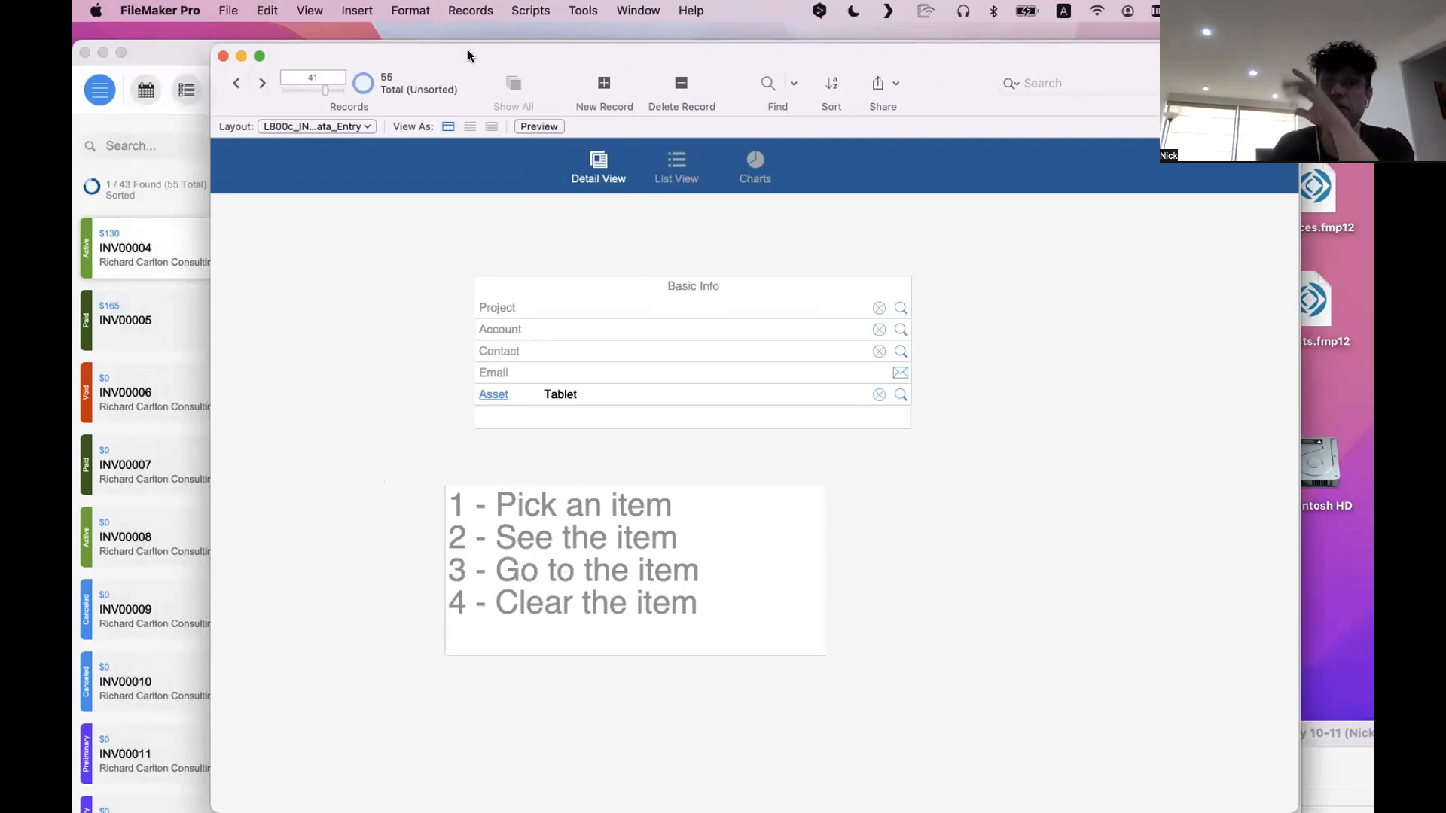
drag(479, 65, 500, 64)
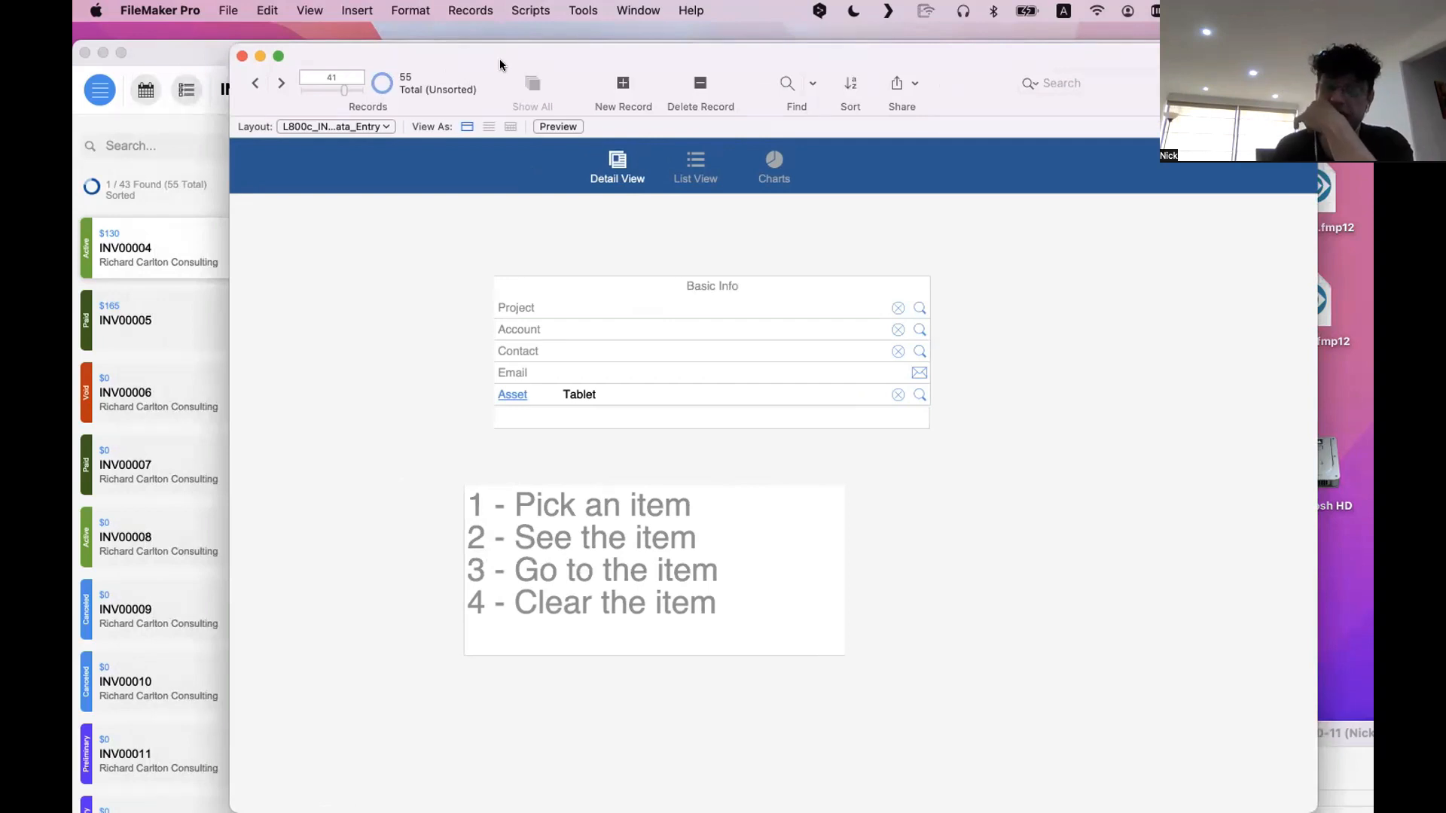
drag(503, 58, 802, 178)
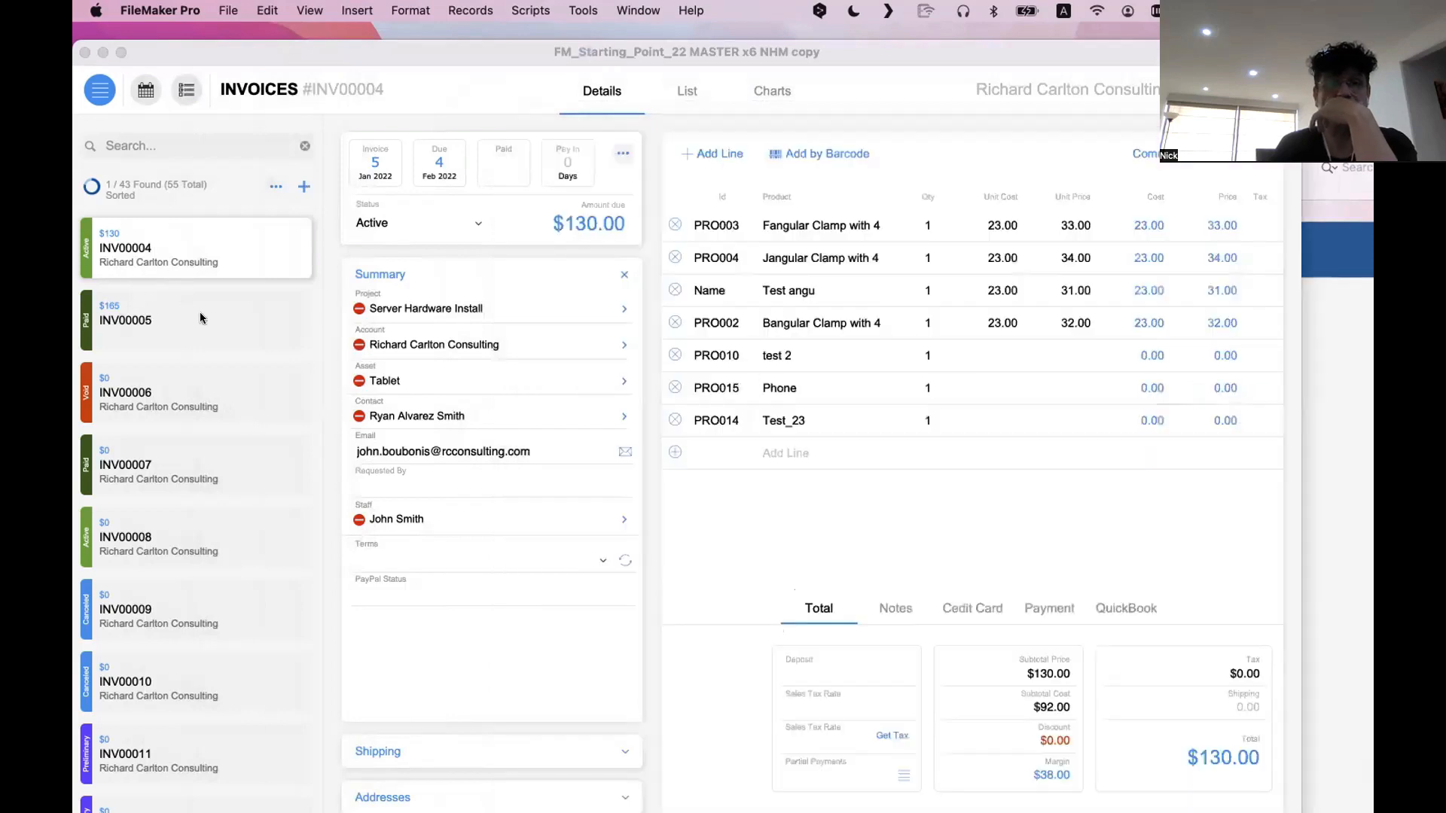
Examine how the Summary shows assigned and empty entries on invoices INV00038, INV00039 and INV00040, and compare them with the old layout
click(182, 289)
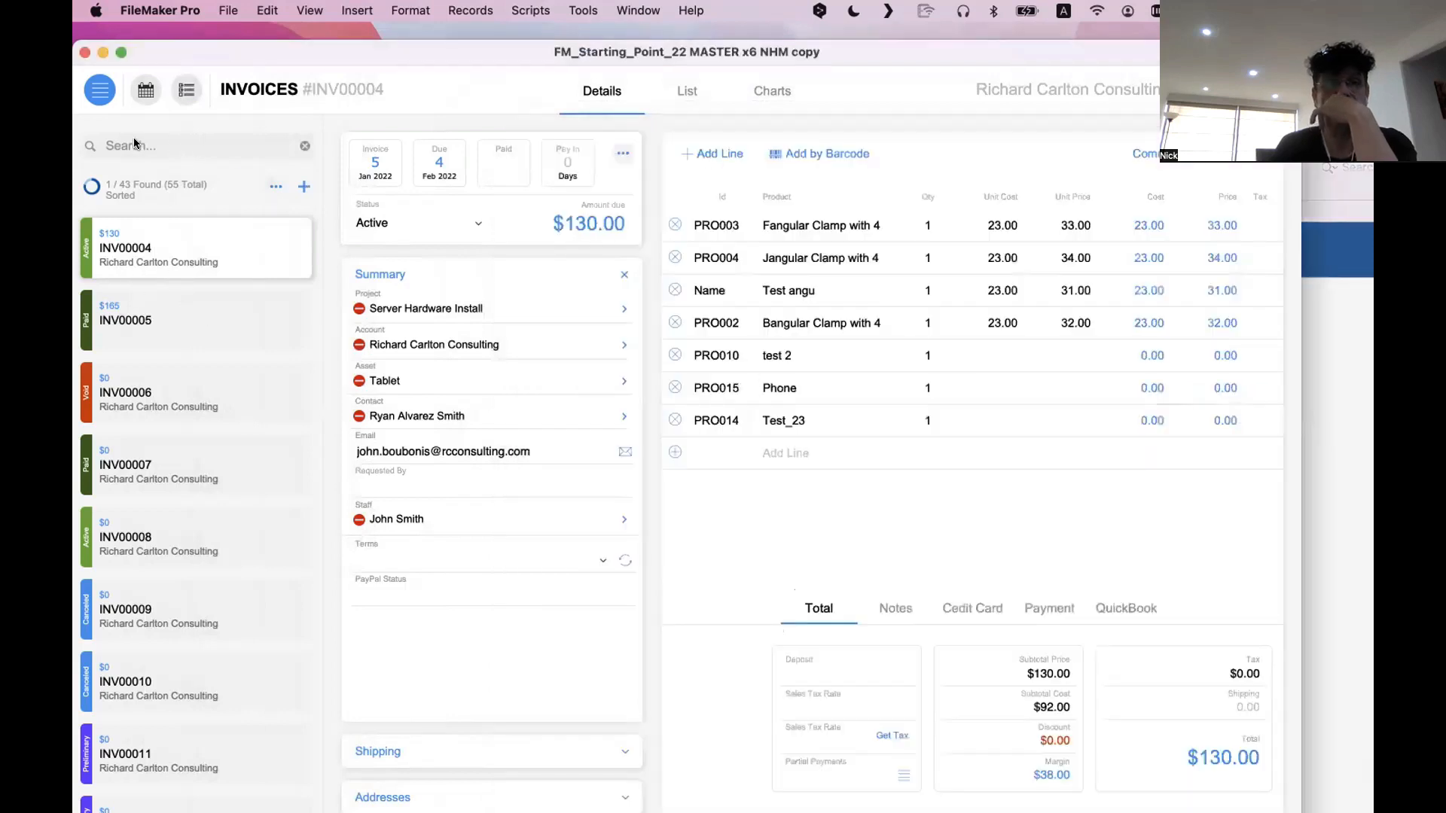
scroll(237, 455, down, 15)
click(208, 428)
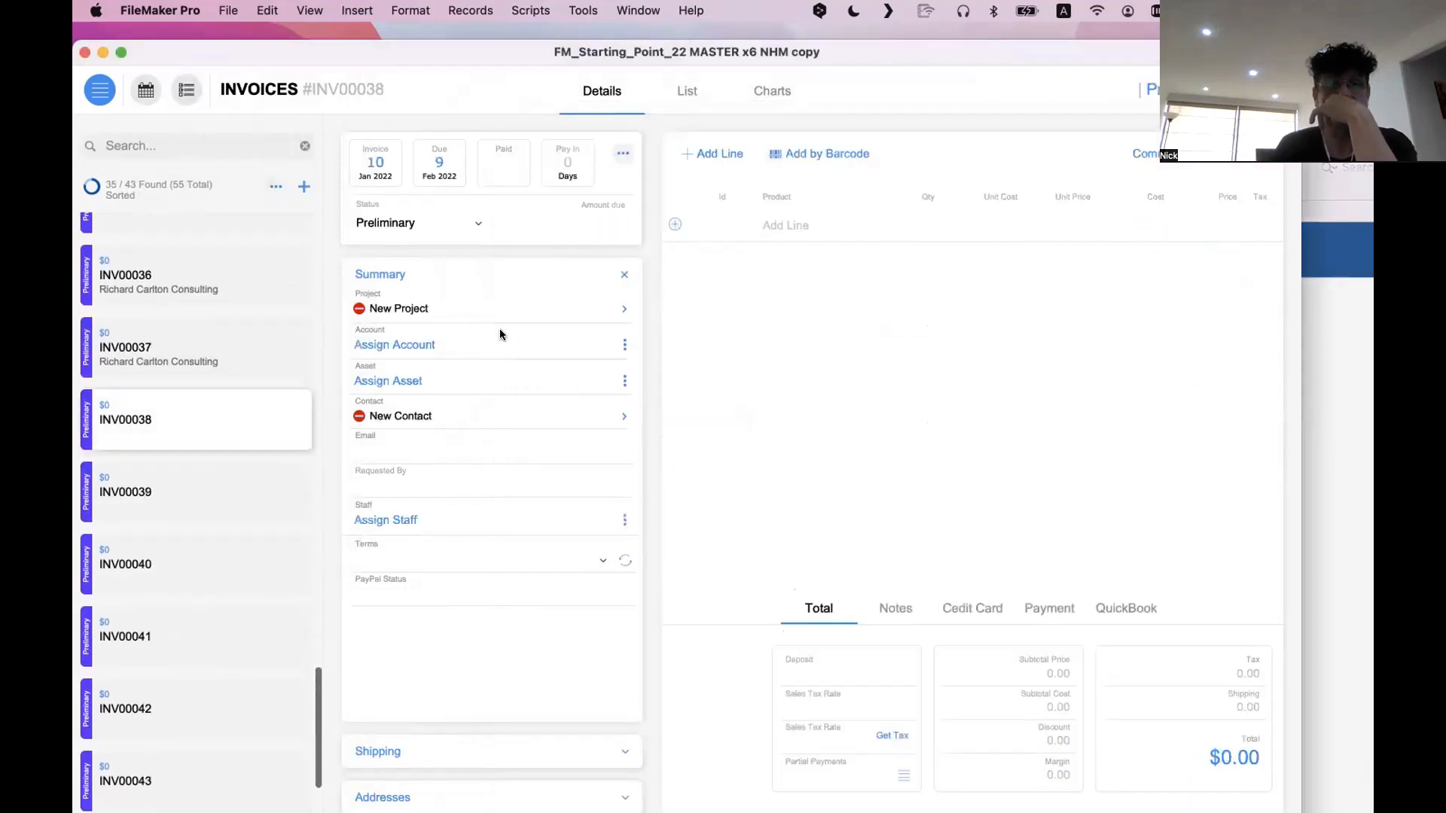
click(197, 347)
click(173, 478)
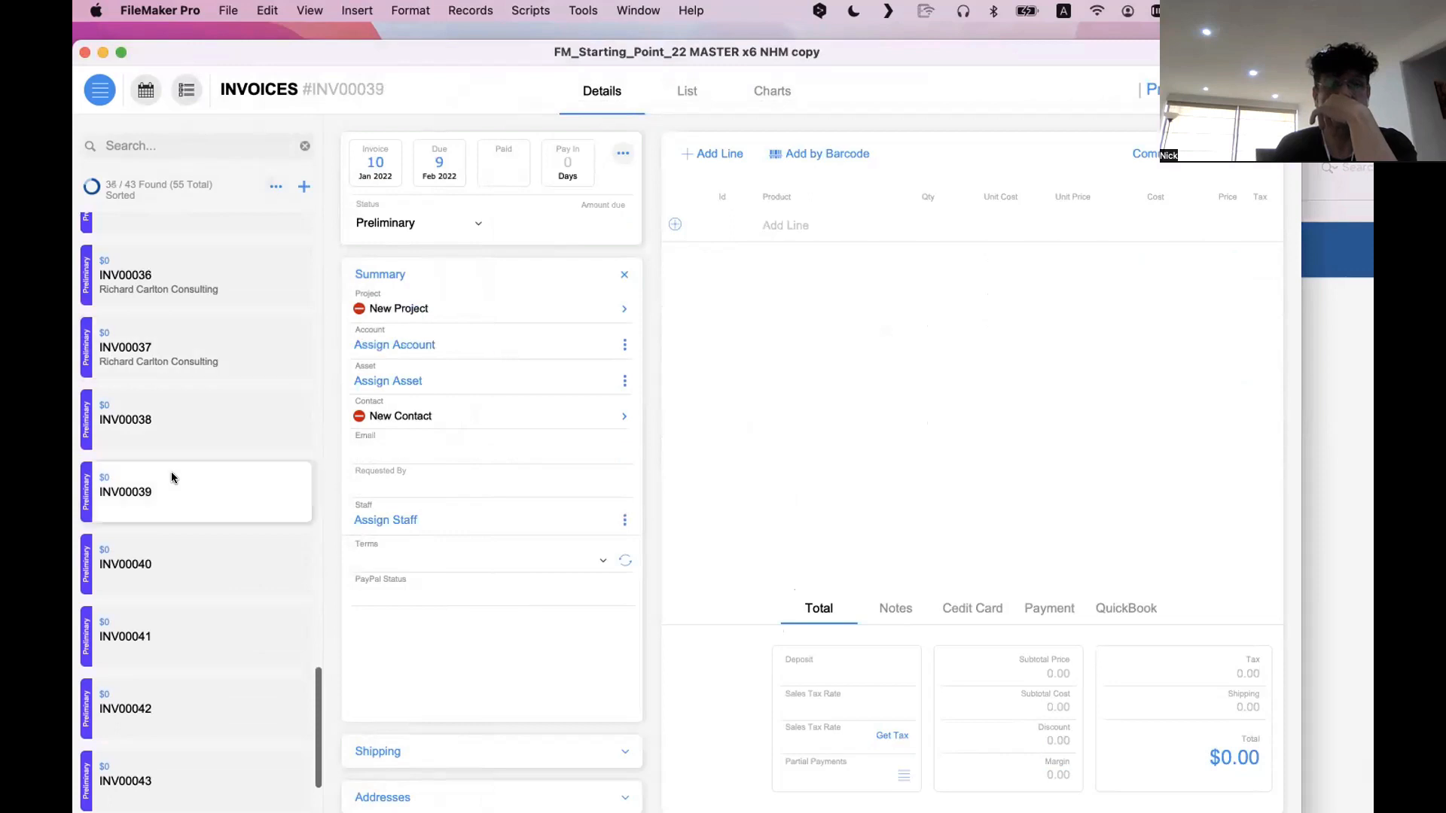
click(171, 544)
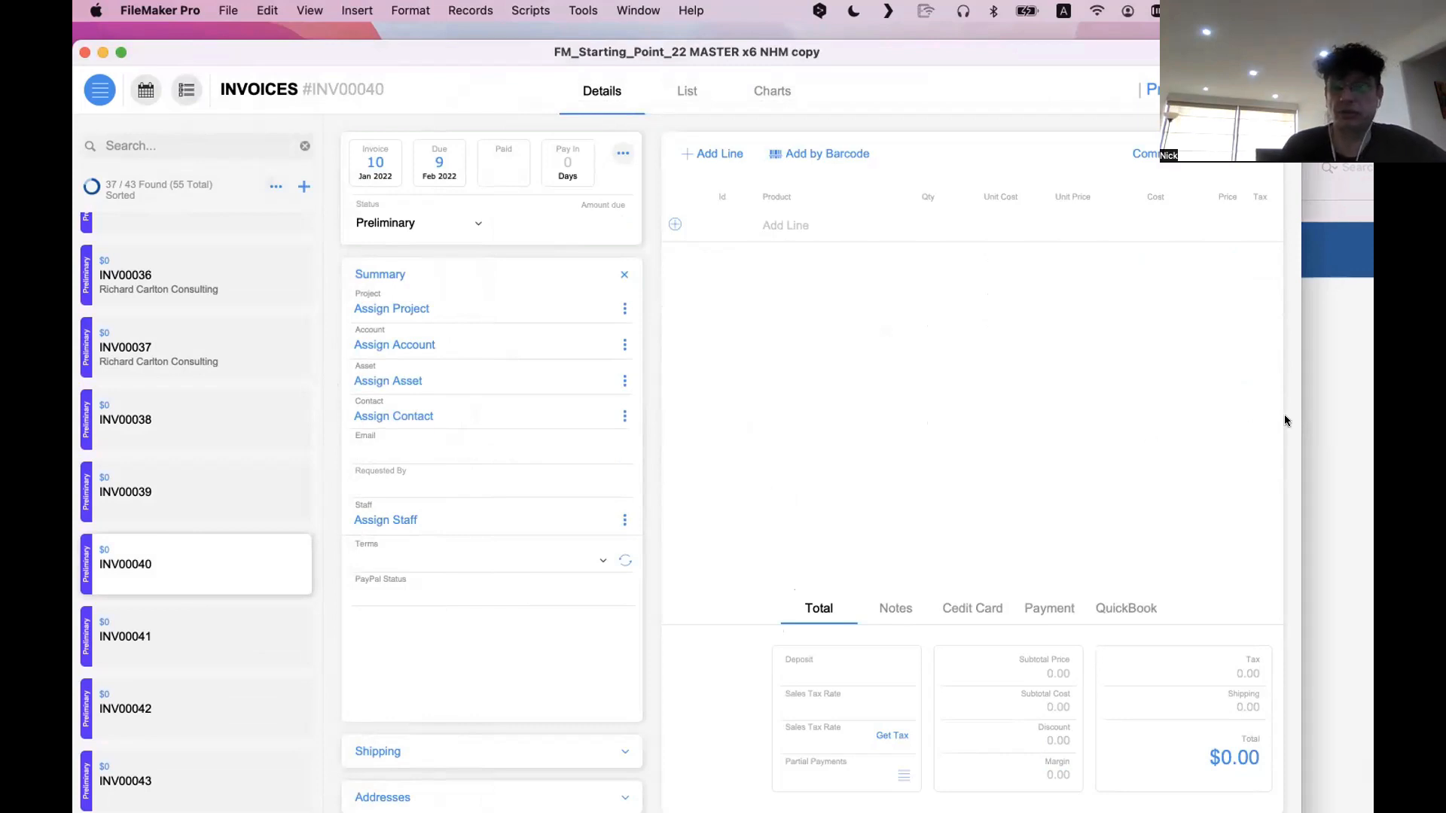
click(1334, 414)
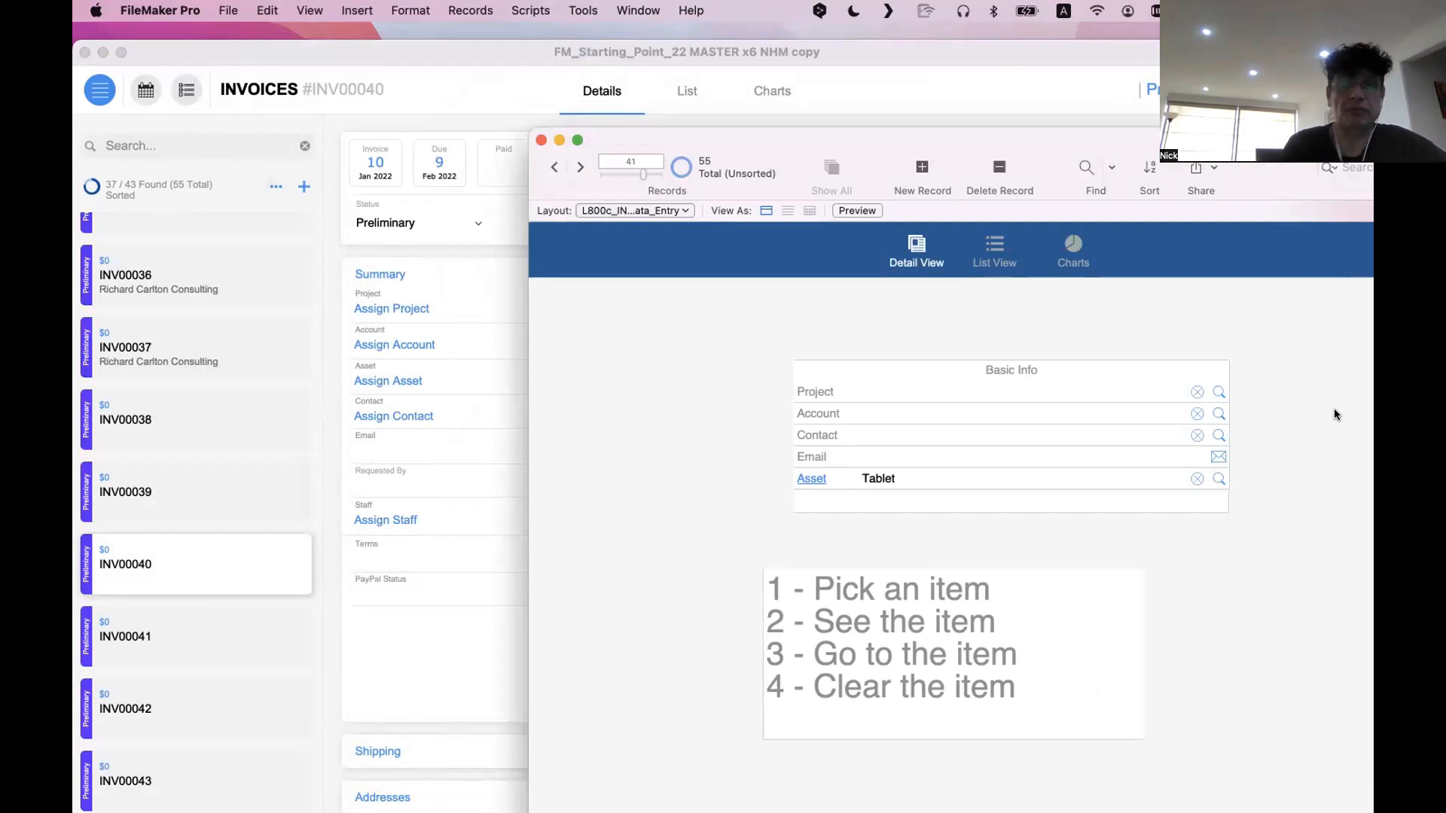
View the list of accounts offered by the Account entry in INV00040's Summary, and close it without choosing one
click(407, 322)
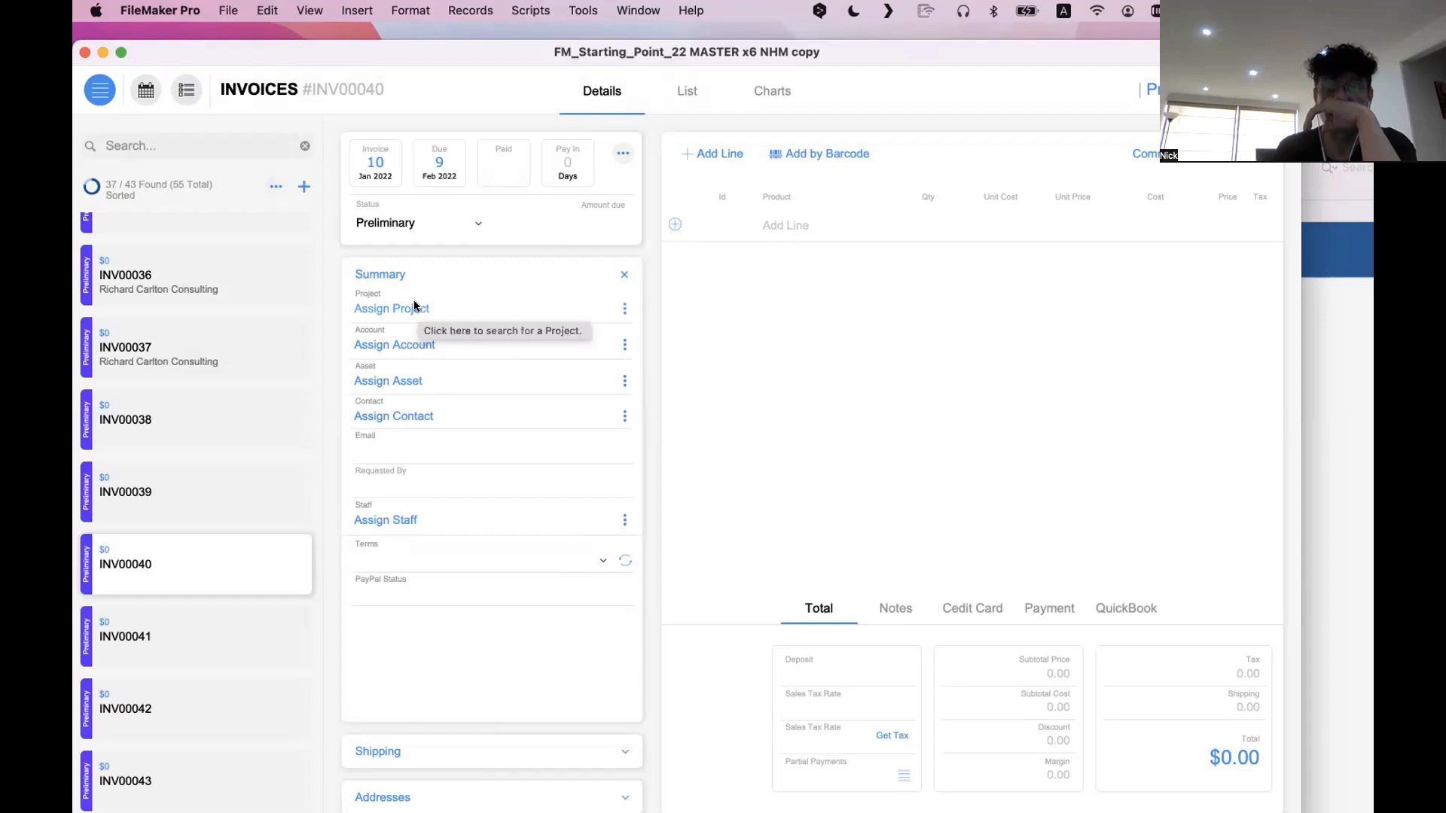
click(422, 345)
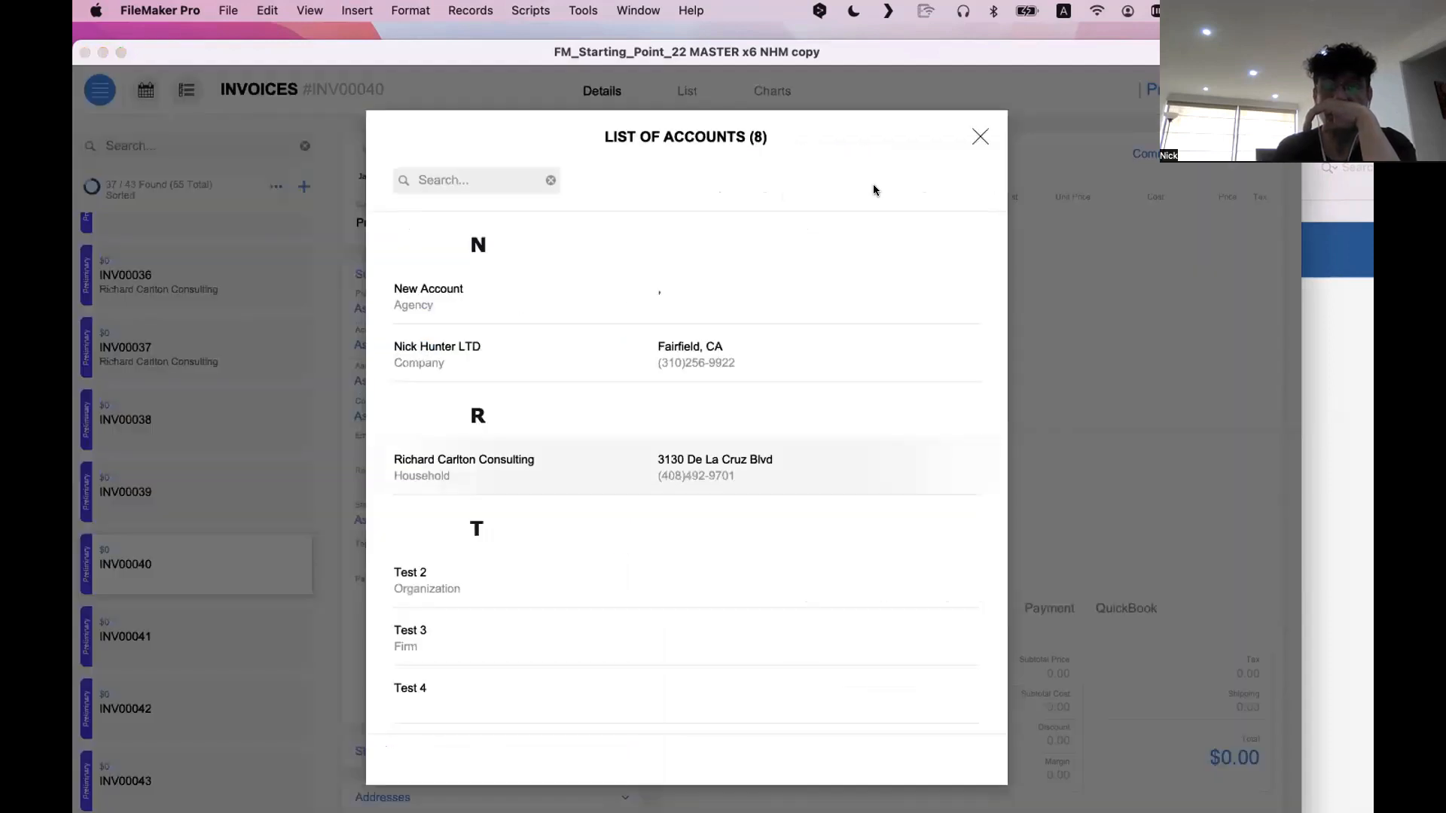
click(978, 137)
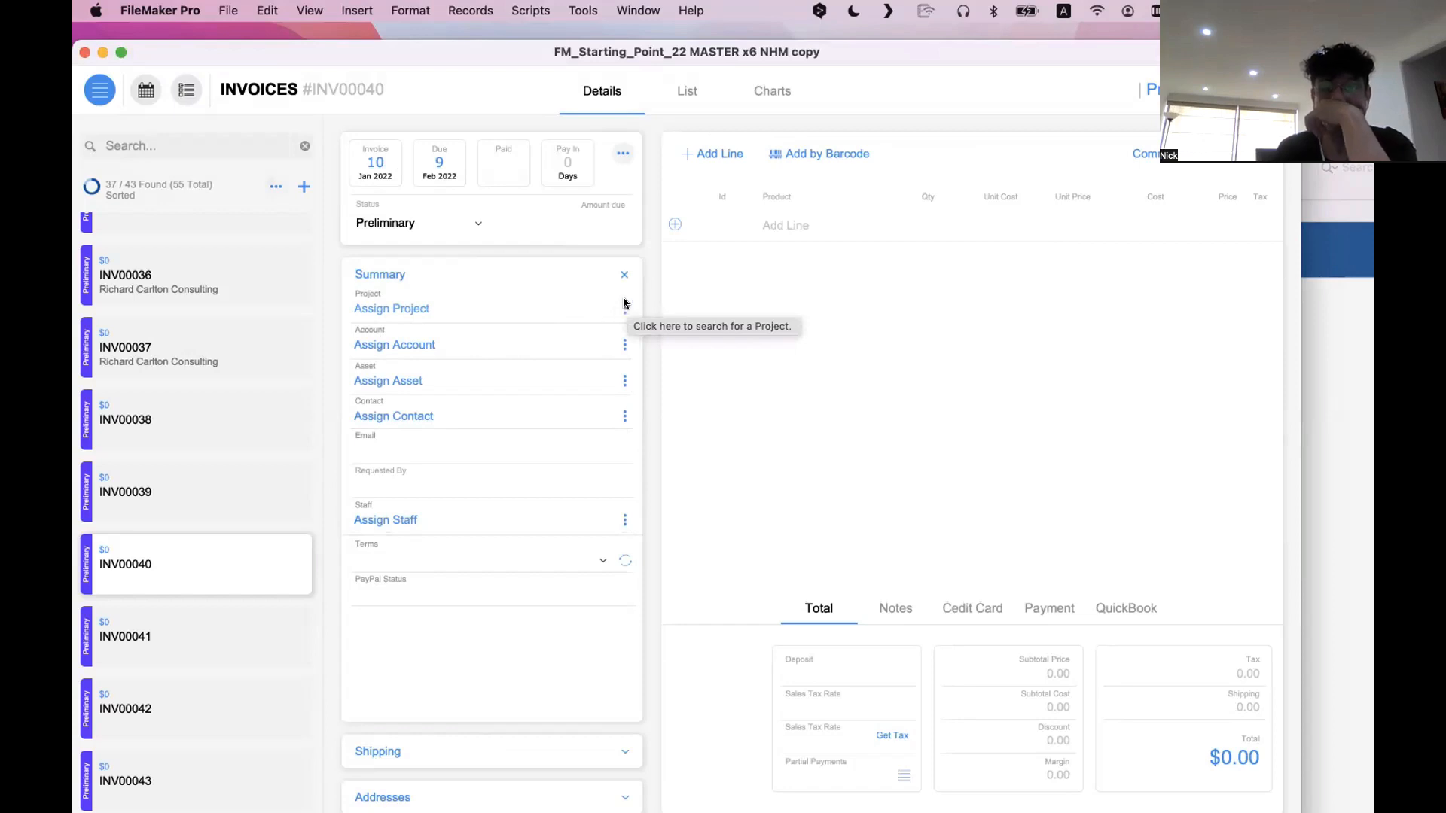
Assign the Server Hardware Install project to invoice INV00040 in its Summary
click(393, 309)
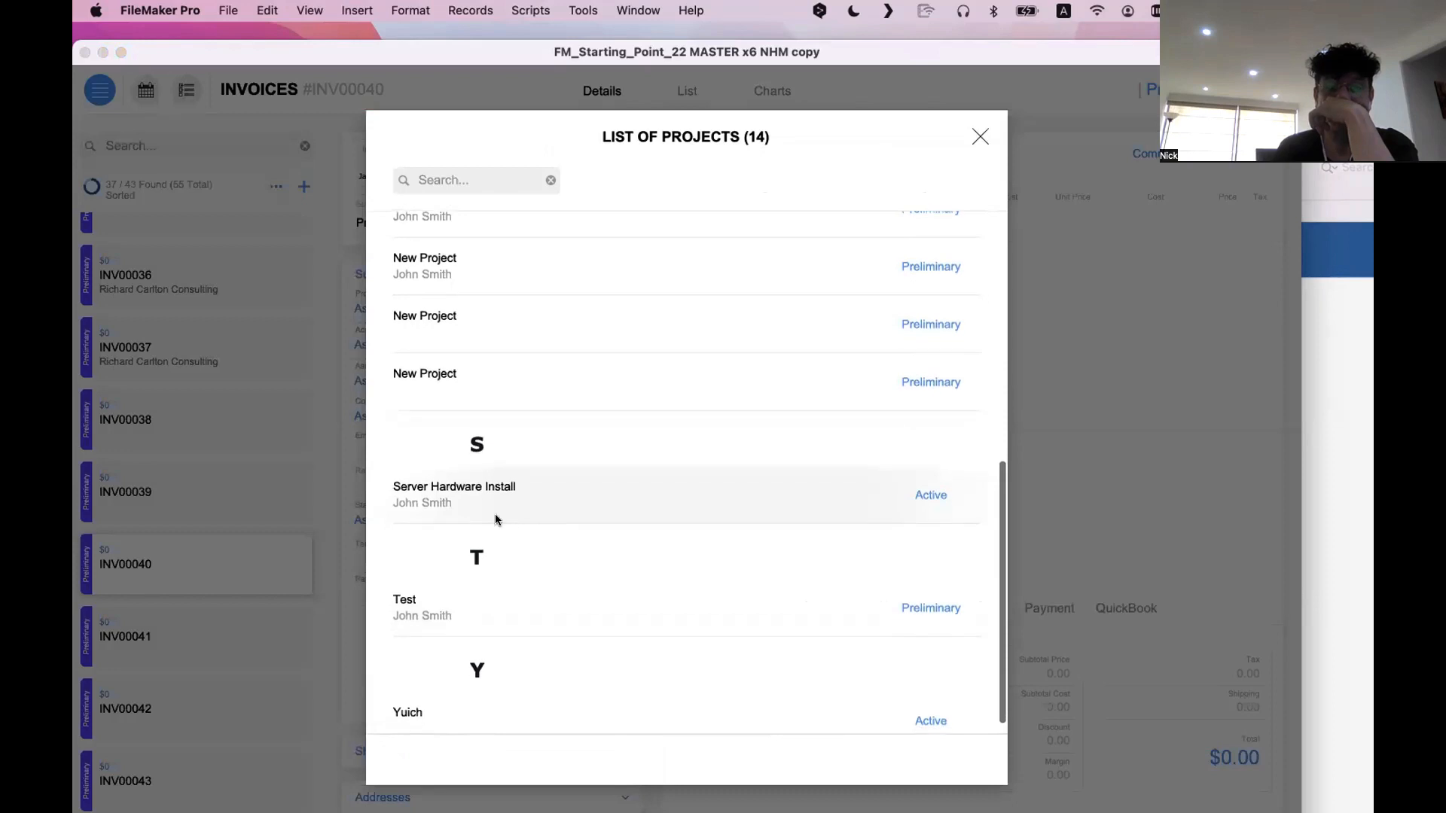
scroll(485, 513, down, 1)
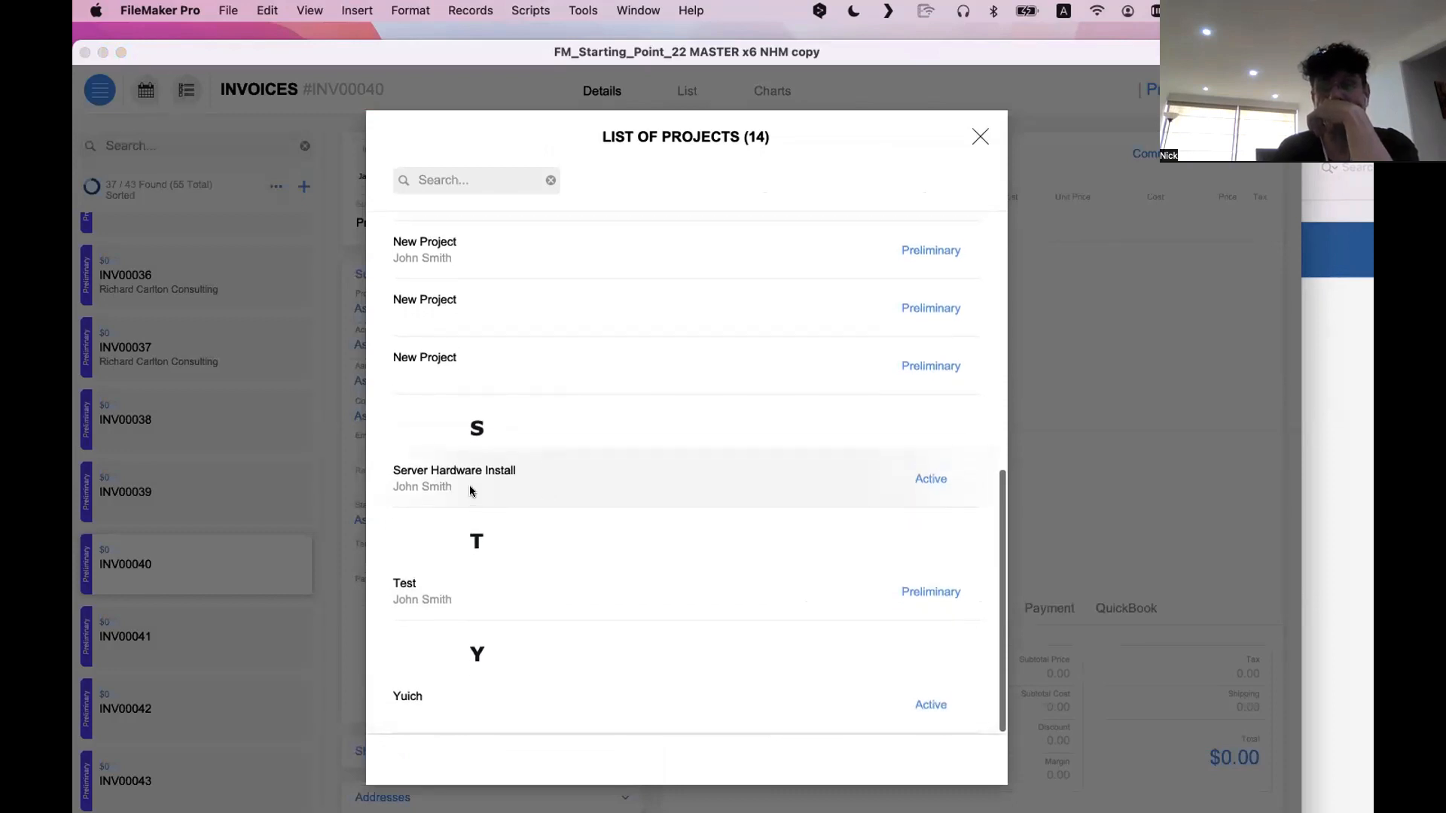
click(473, 485)
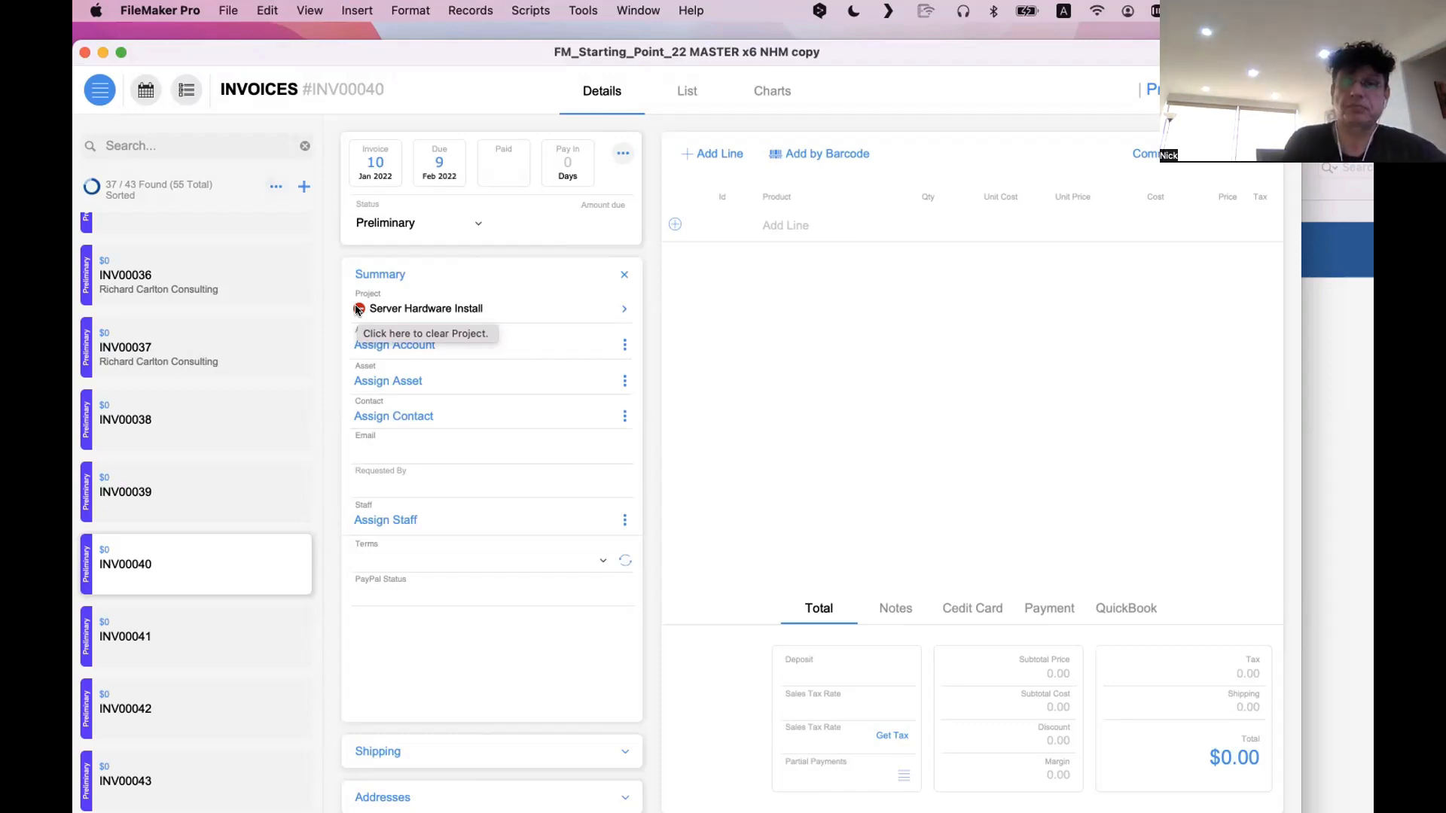
Clear the project from INV00040's Summary and pick Server Hardware Install again
click(359, 309)
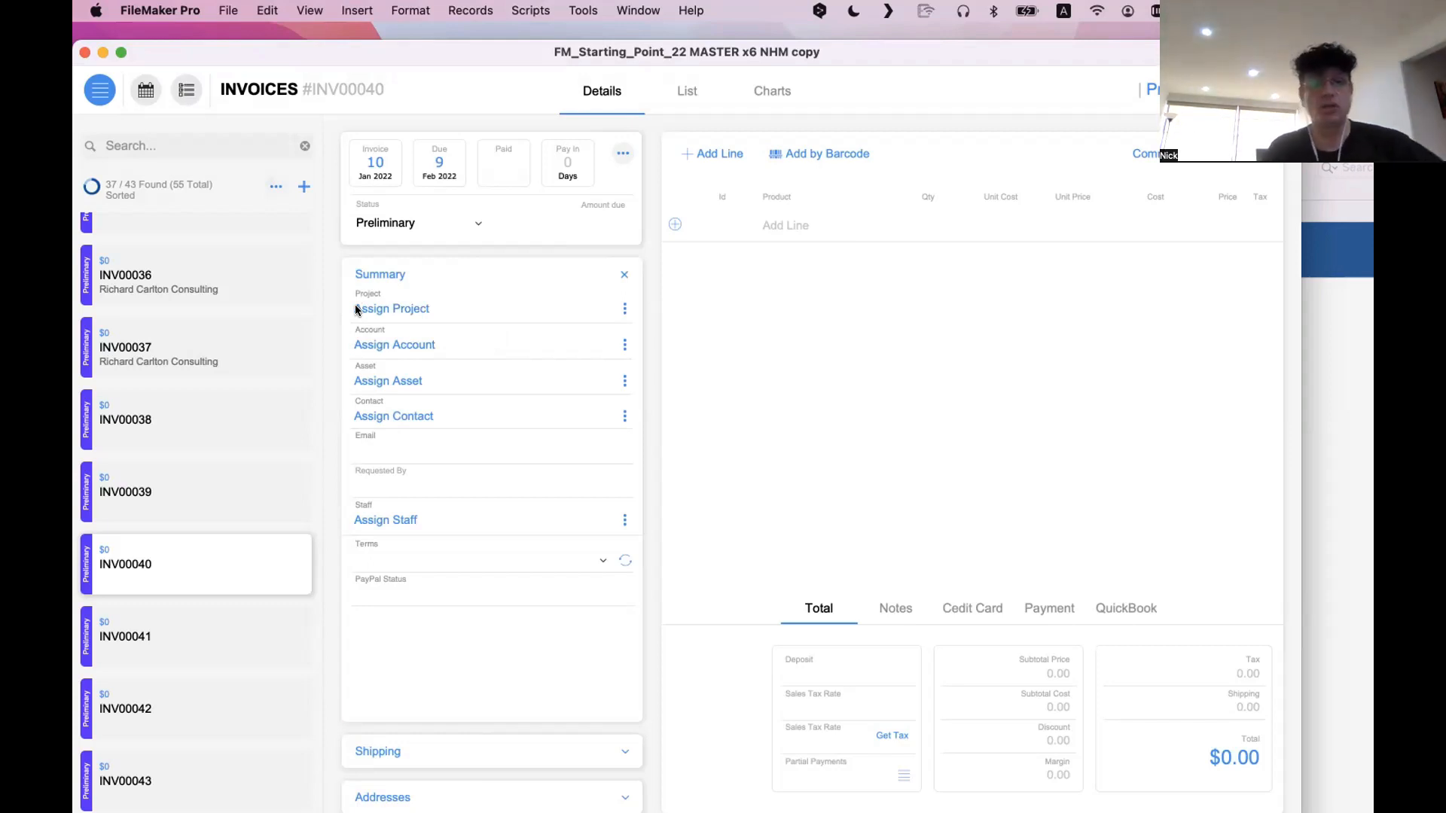
click(357, 308)
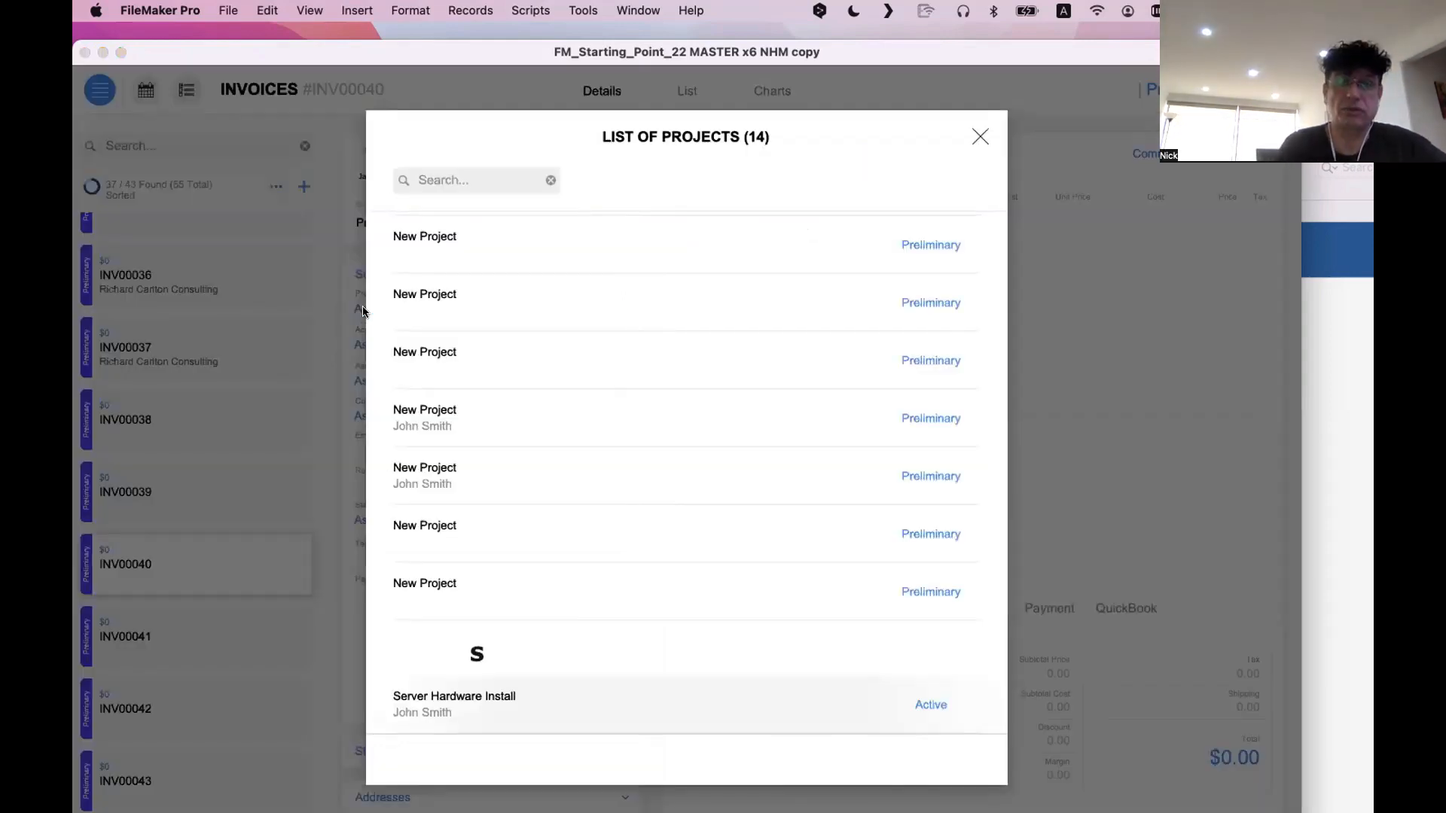
click(577, 700)
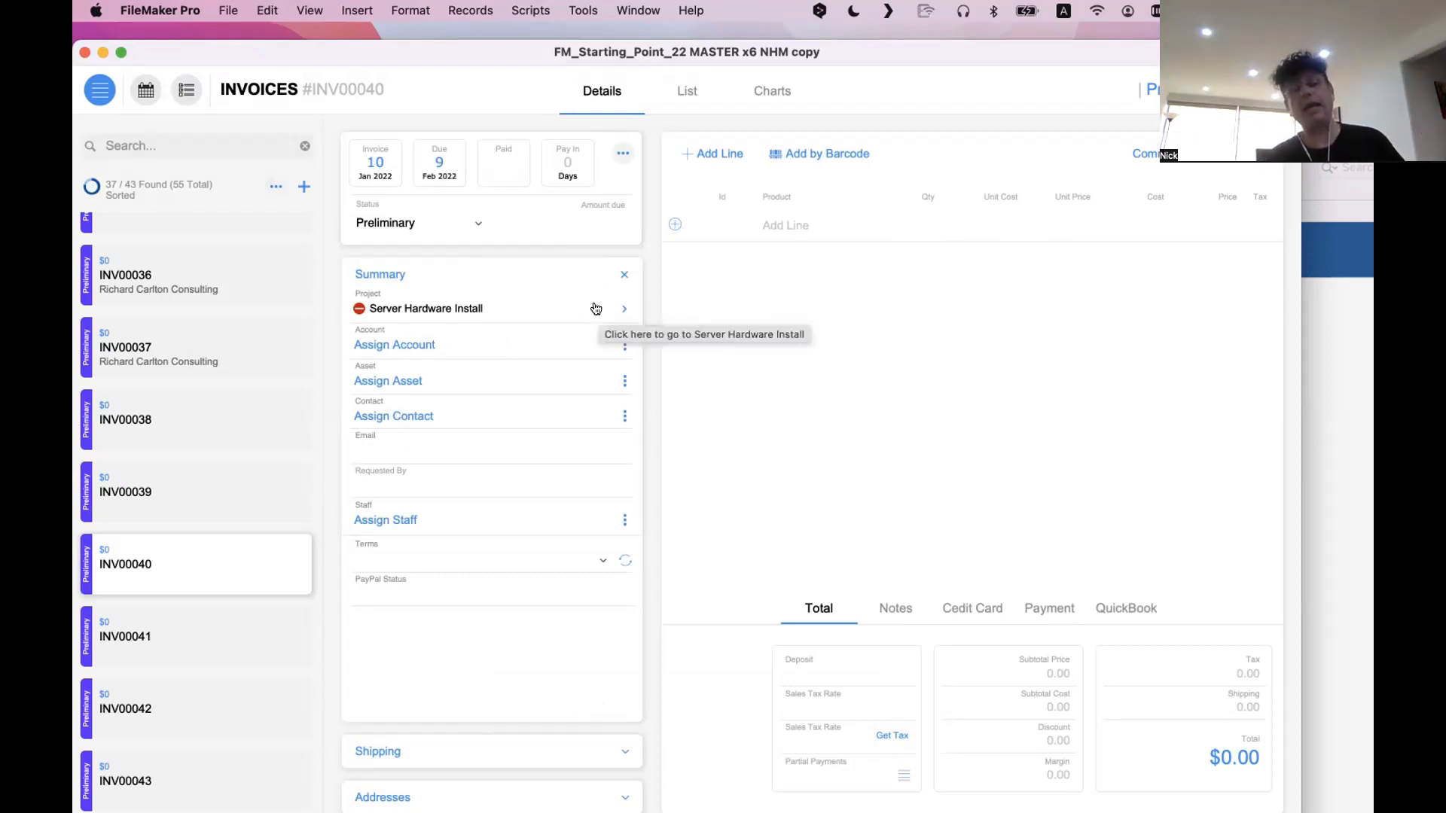
Go to the Server Hardware Install project's record from the invoice Summary and return to Invoices
scroll(487, 301, down, 1)
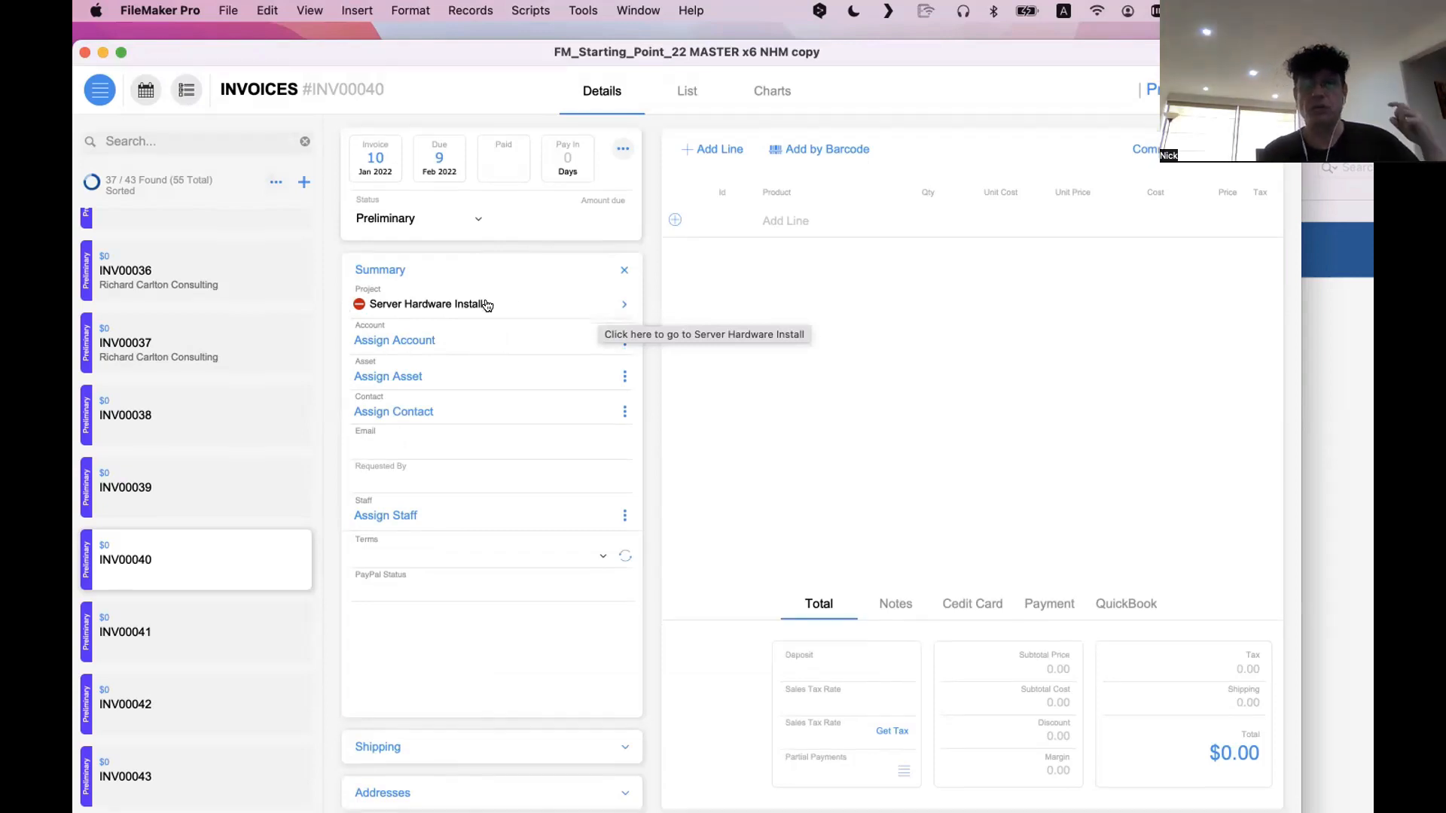
click(486, 306)
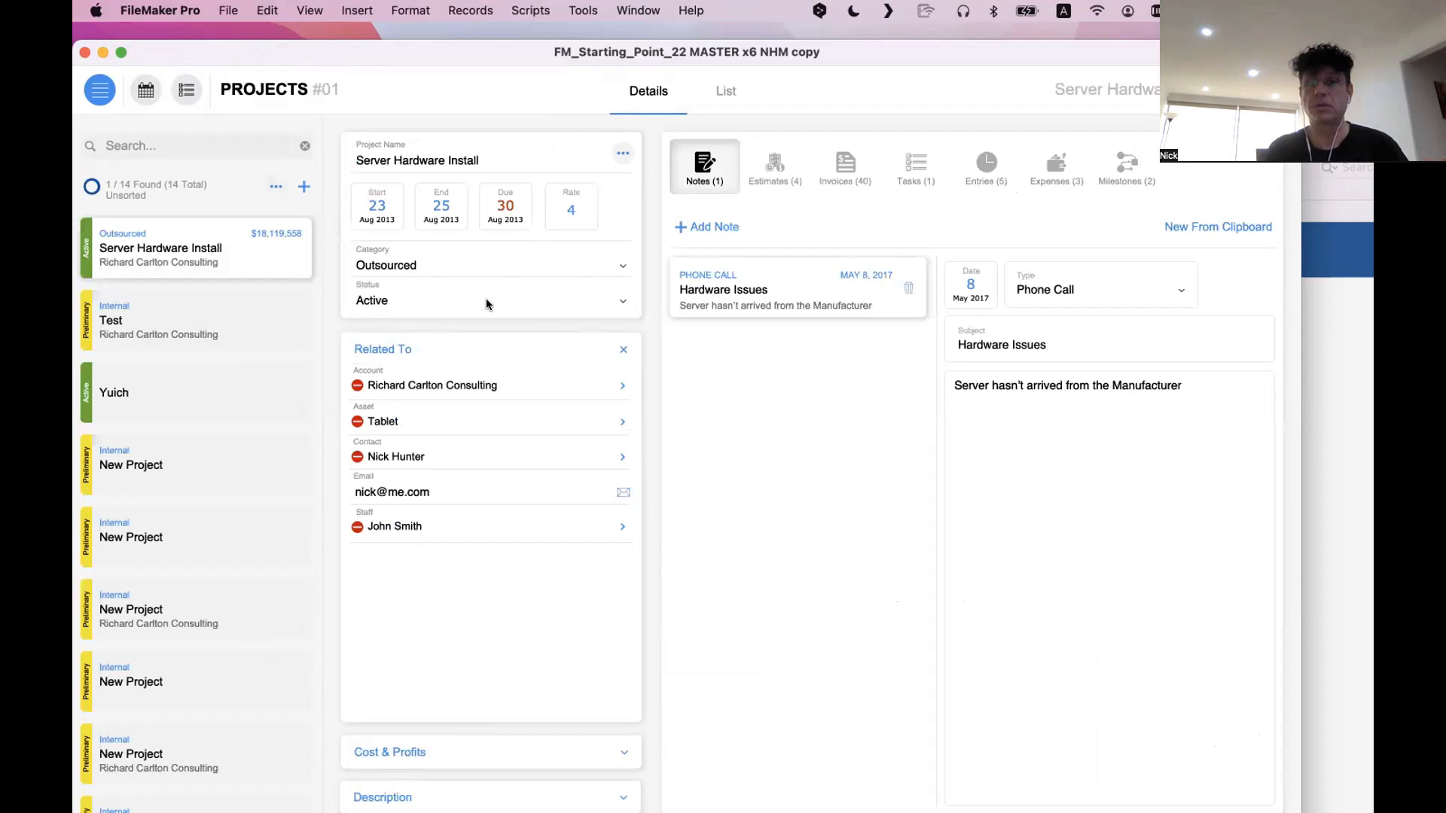
click(95, 92)
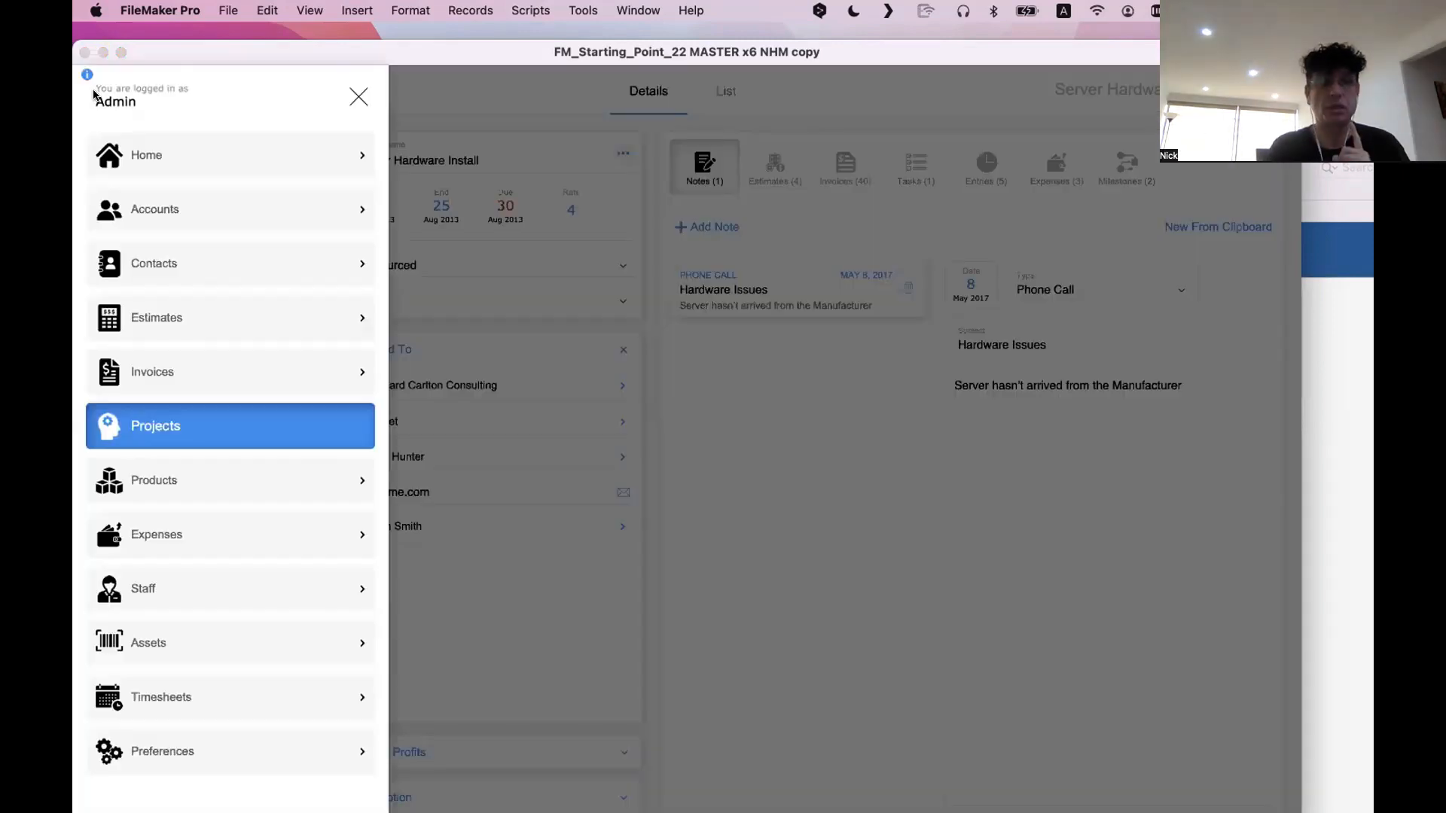
click(155, 372)
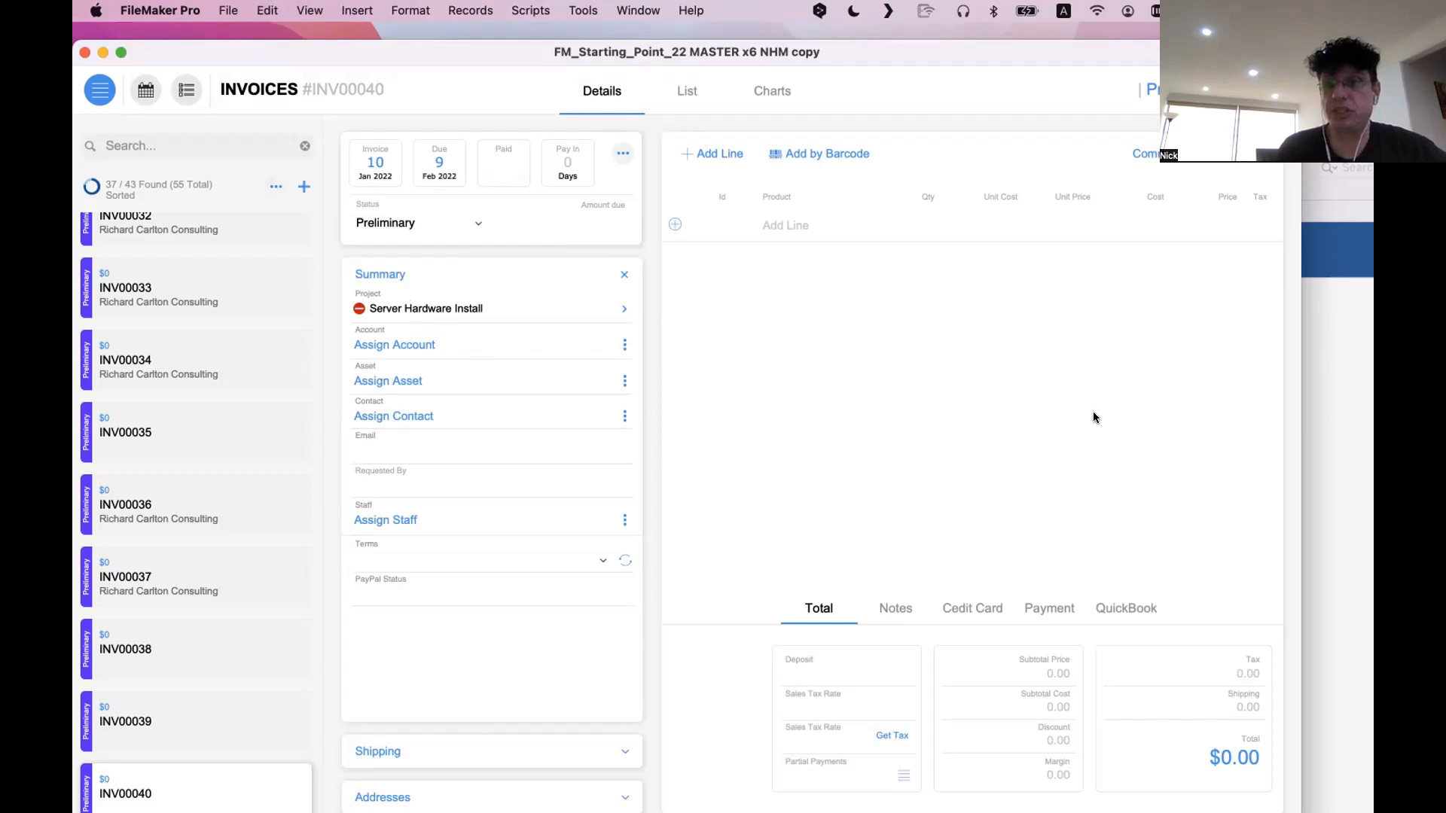
In the old layout's Basic Info, use the project search to pick Server Hardware Install as the Project
click(1347, 407)
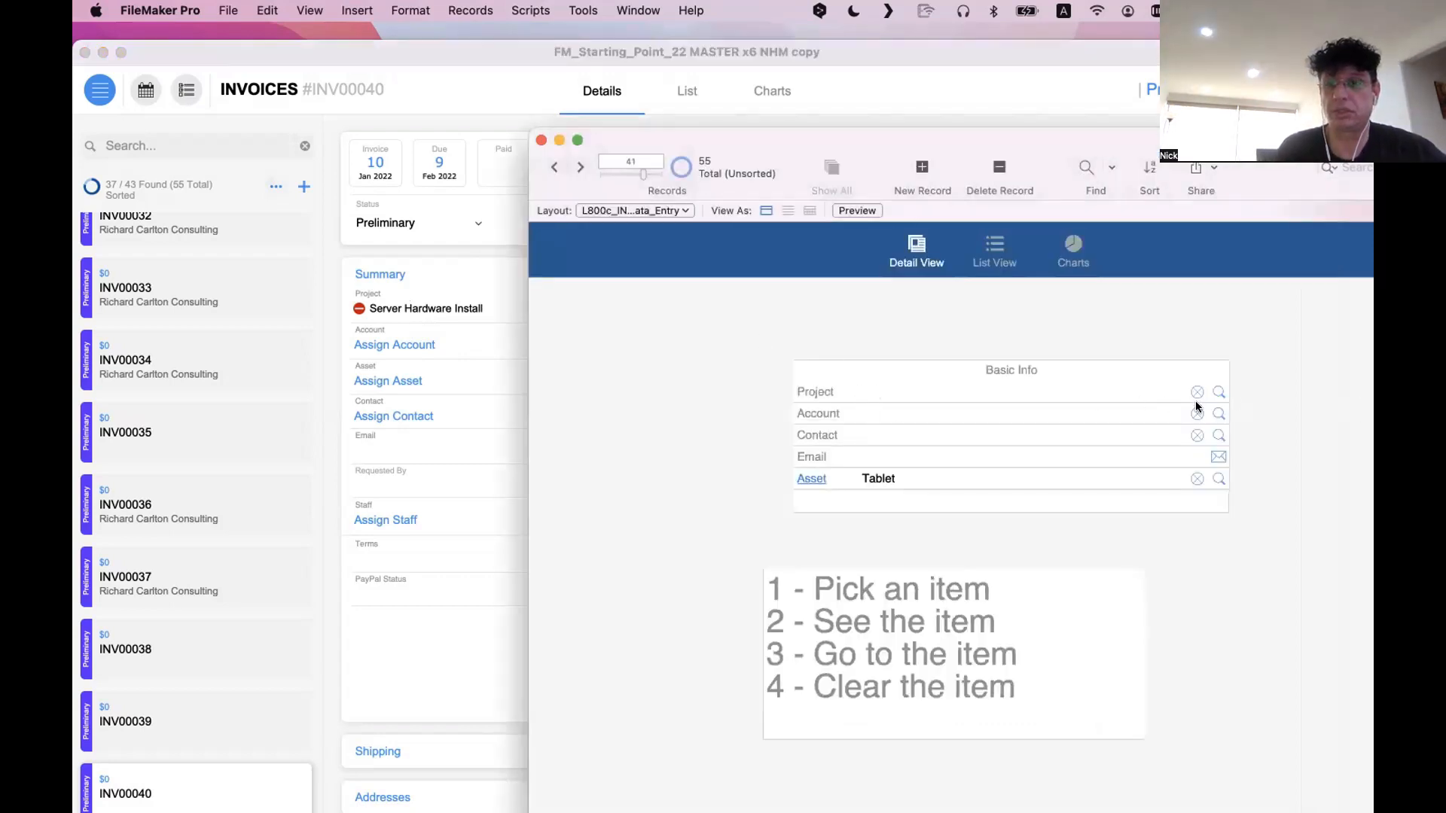
click(1218, 392)
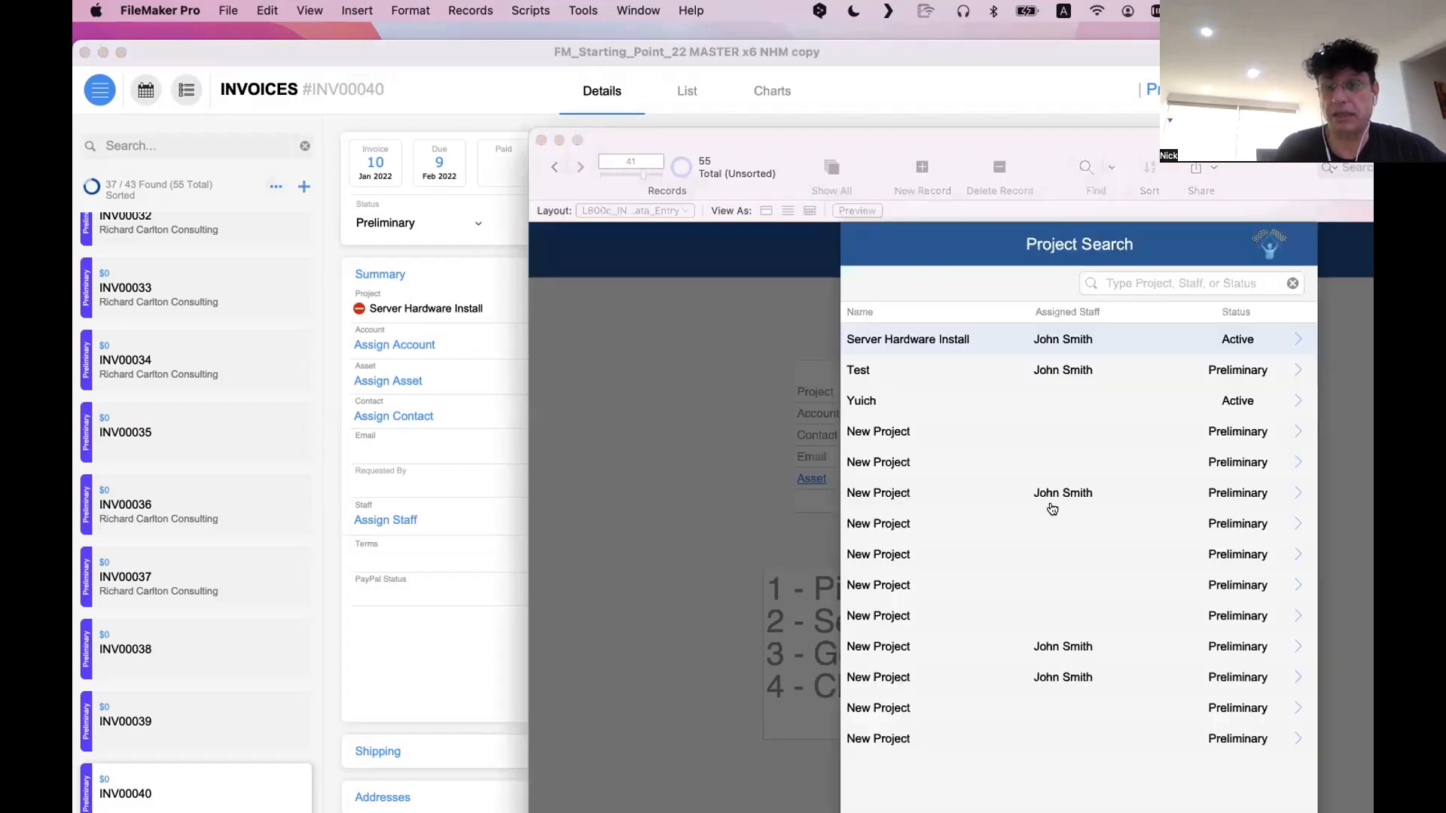
click(1011, 342)
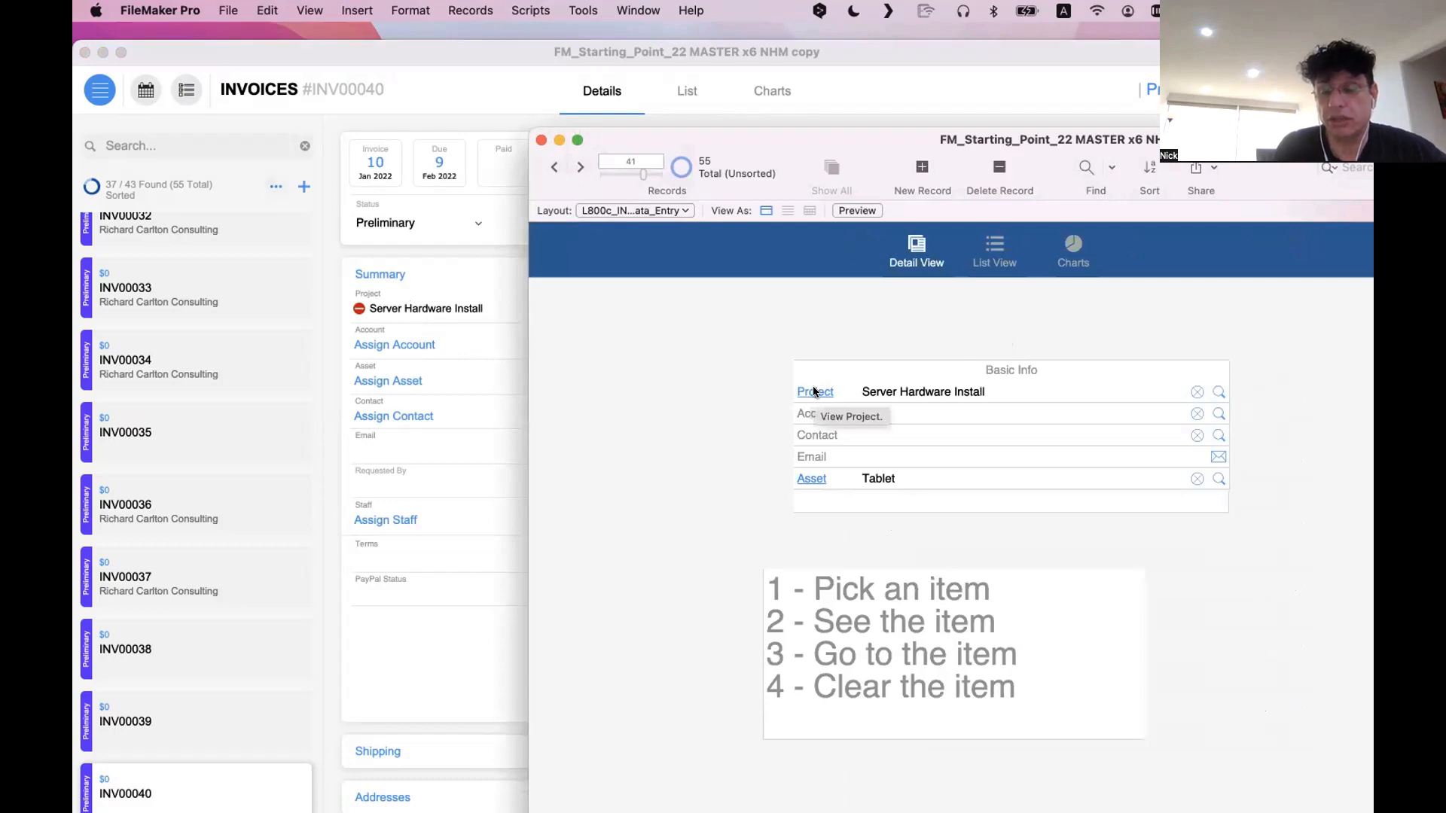
Check direct entry into the old layout's Account and Project fields, and compare it with the project entry in the new Summary
click(999, 404)
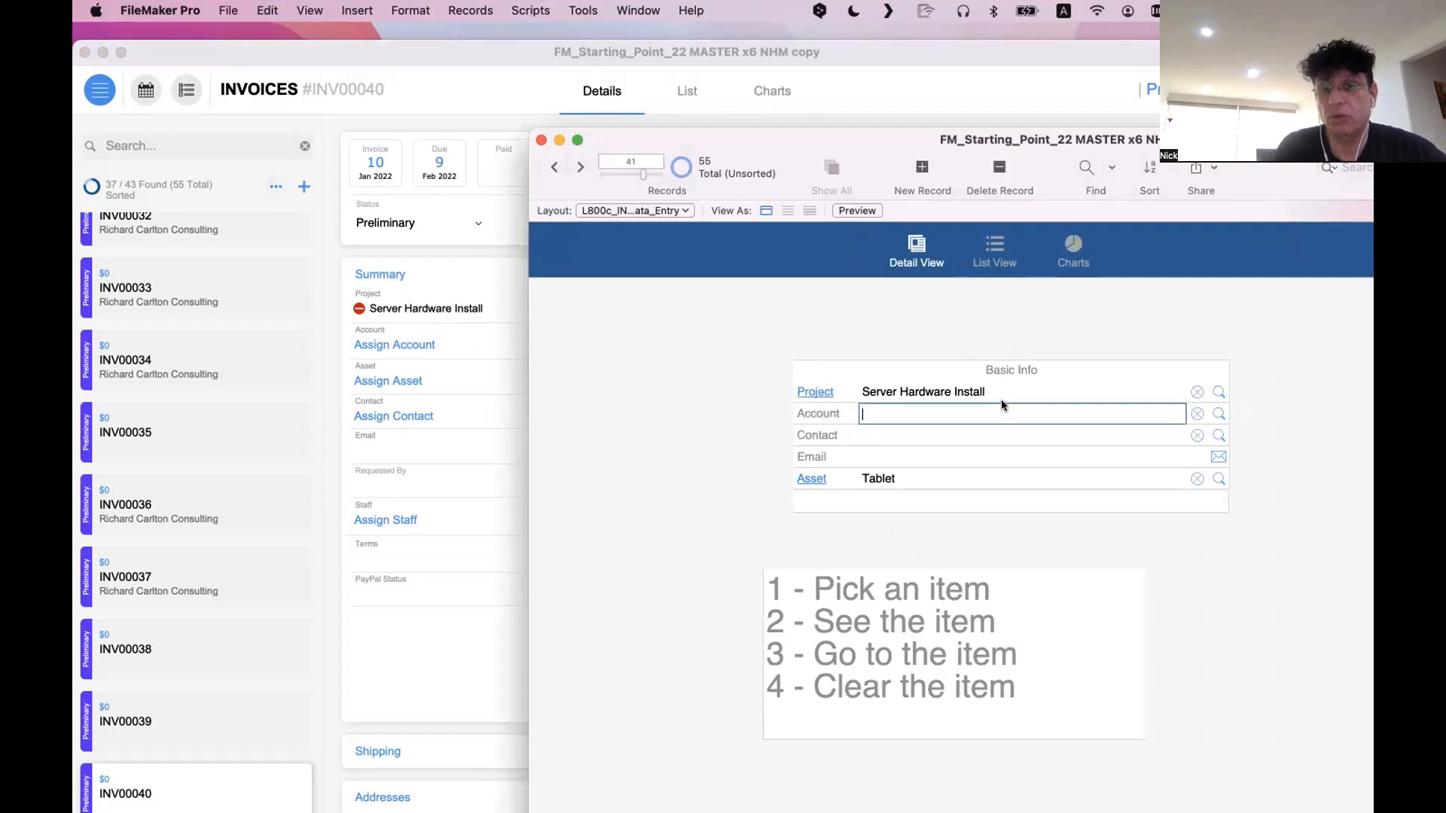
click(1001, 391)
click(895, 332)
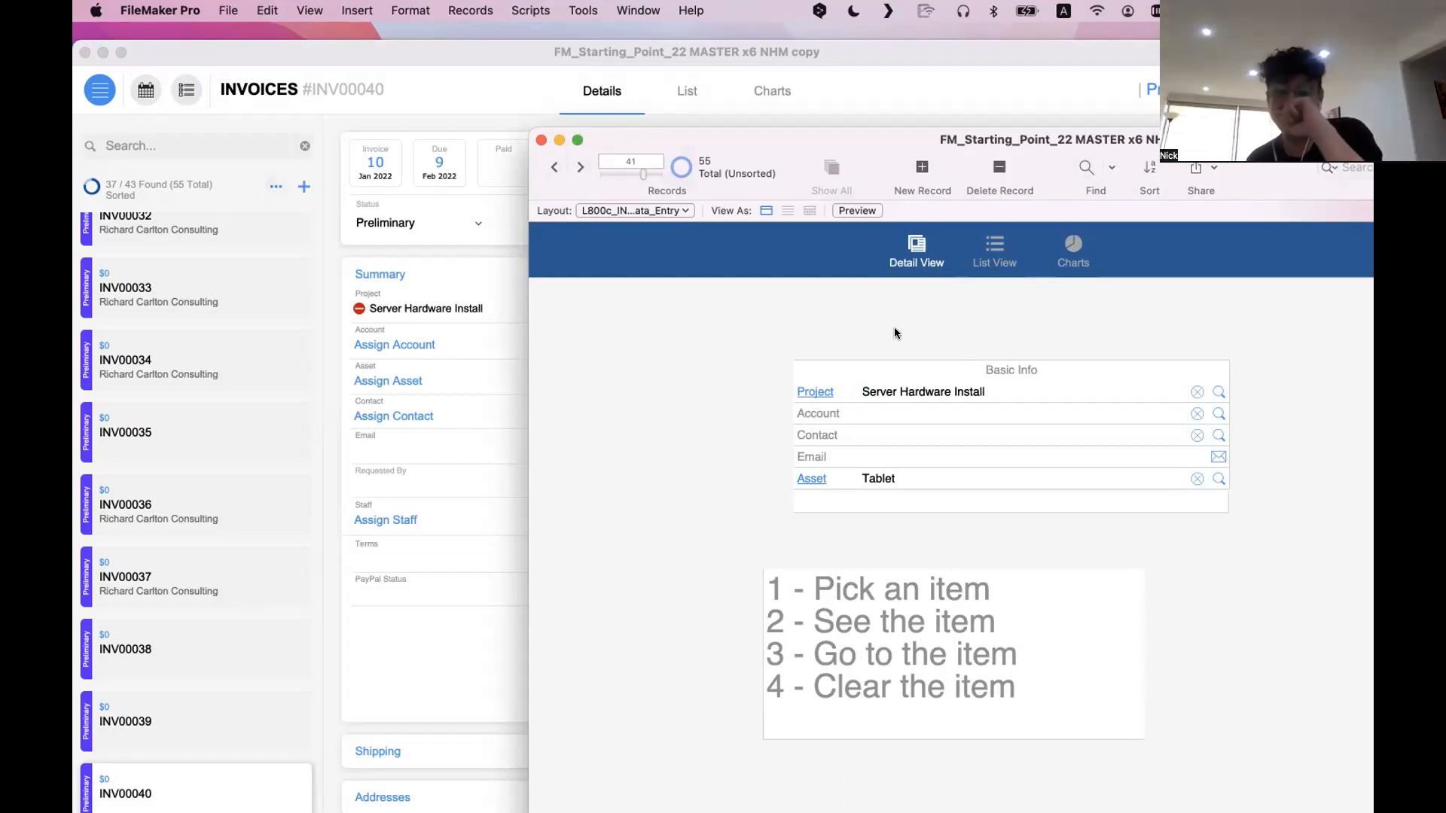
click(428, 322)
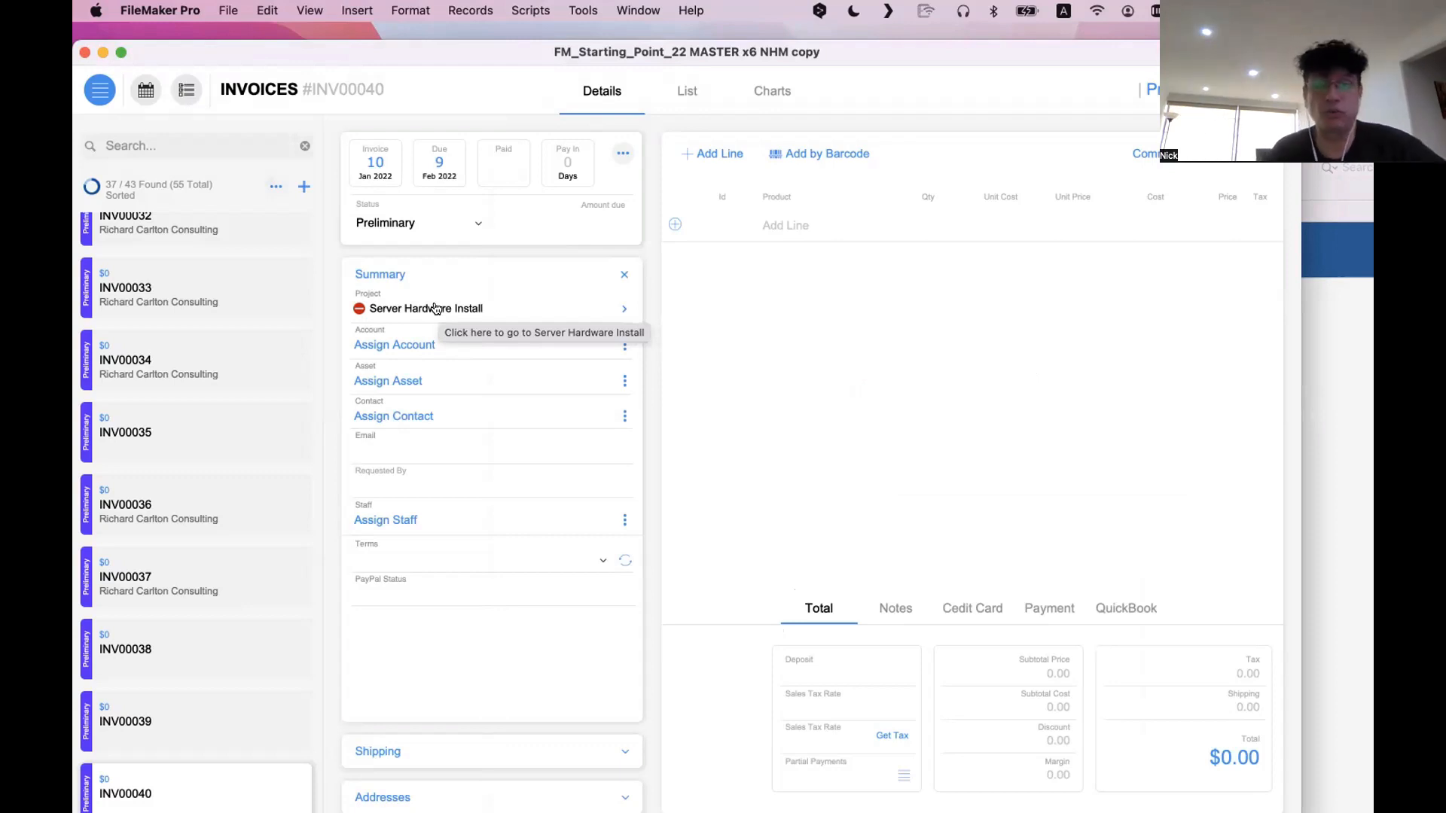
click(435, 308)
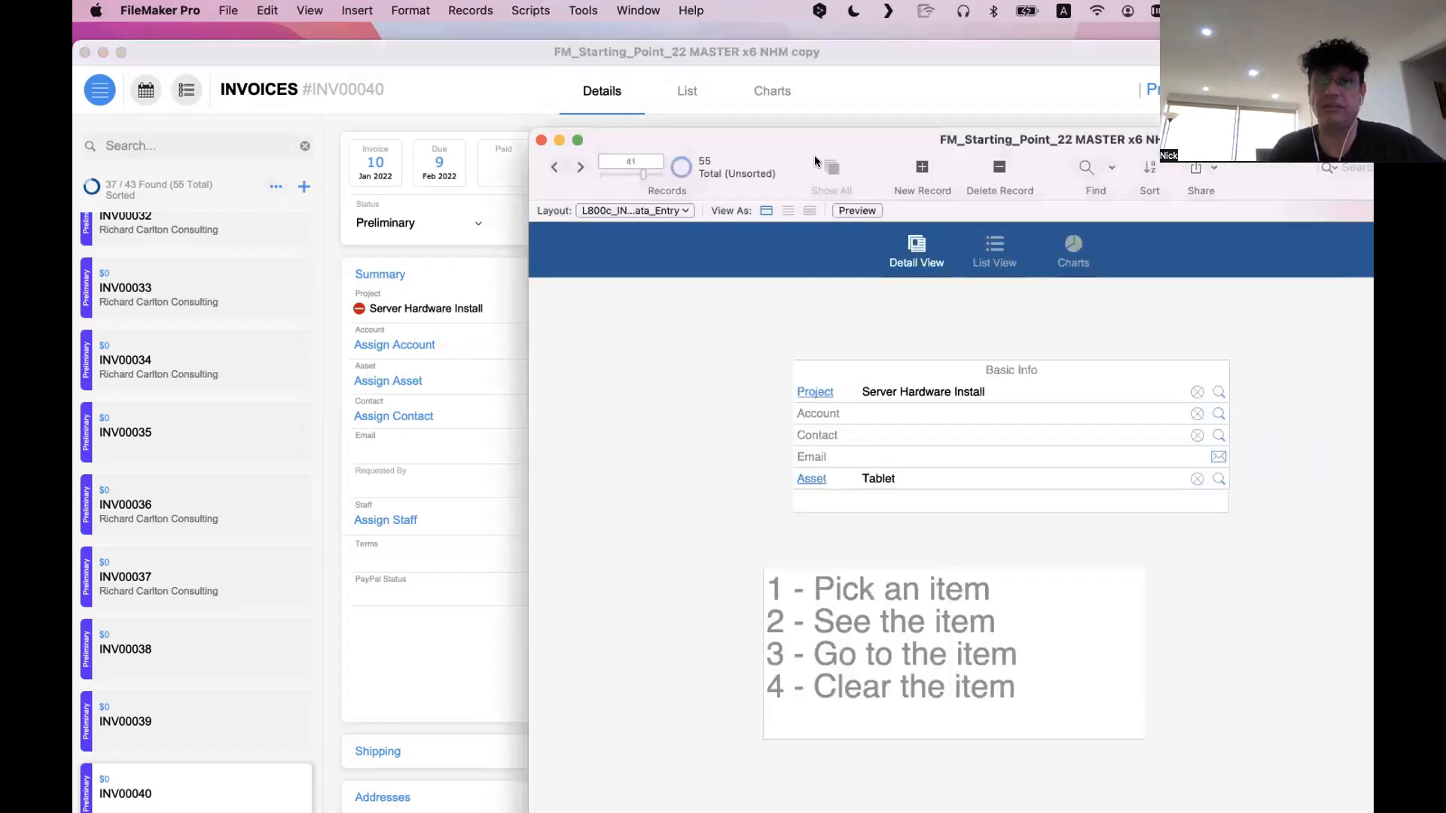
Move the old layout's window clear and evaluate T12_INVOICES::id_Project as a Data Viewer expression
drag(818, 138, 476, 29)
click(585, 9)
click(590, 77)
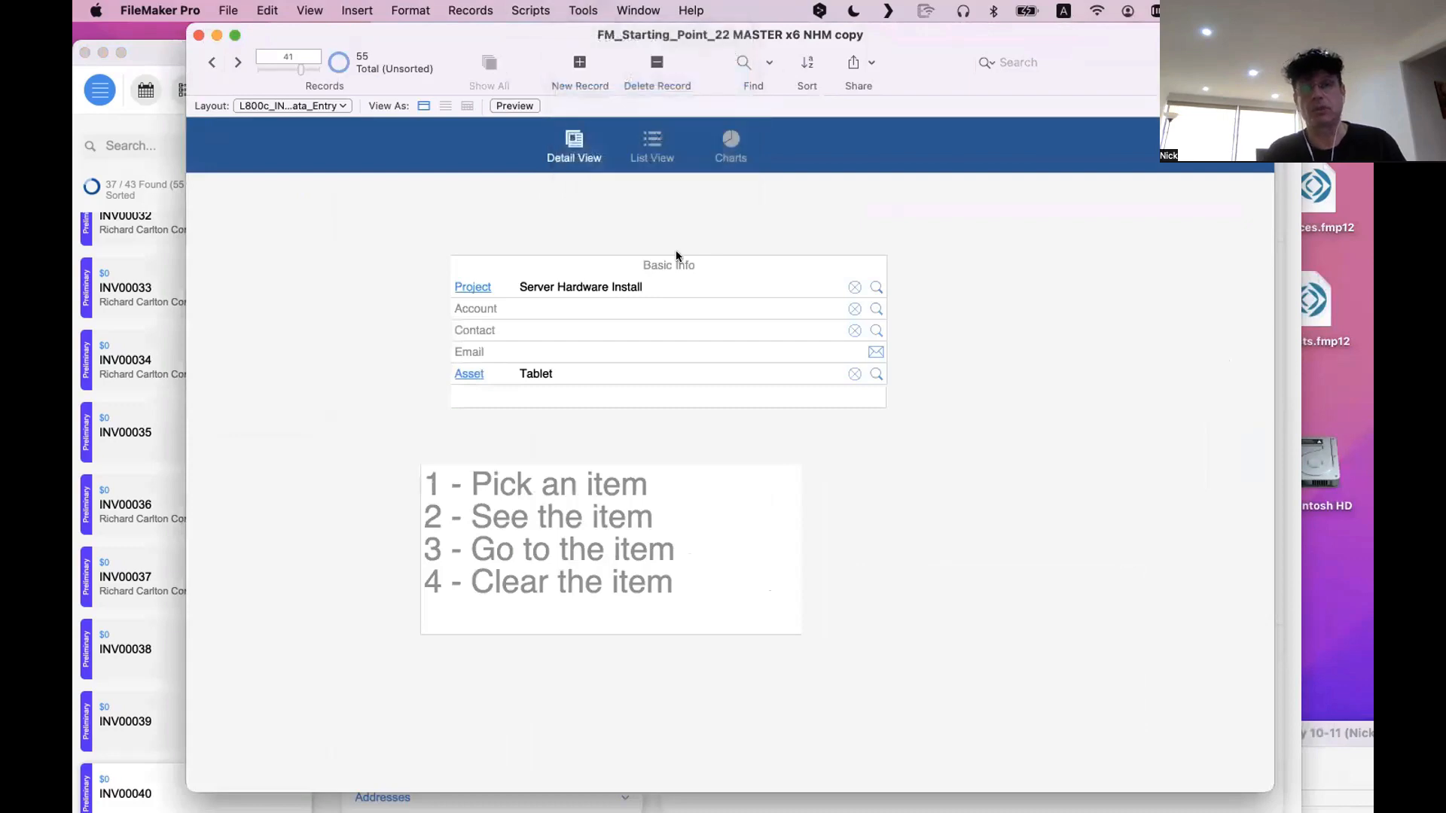
click(870, 196)
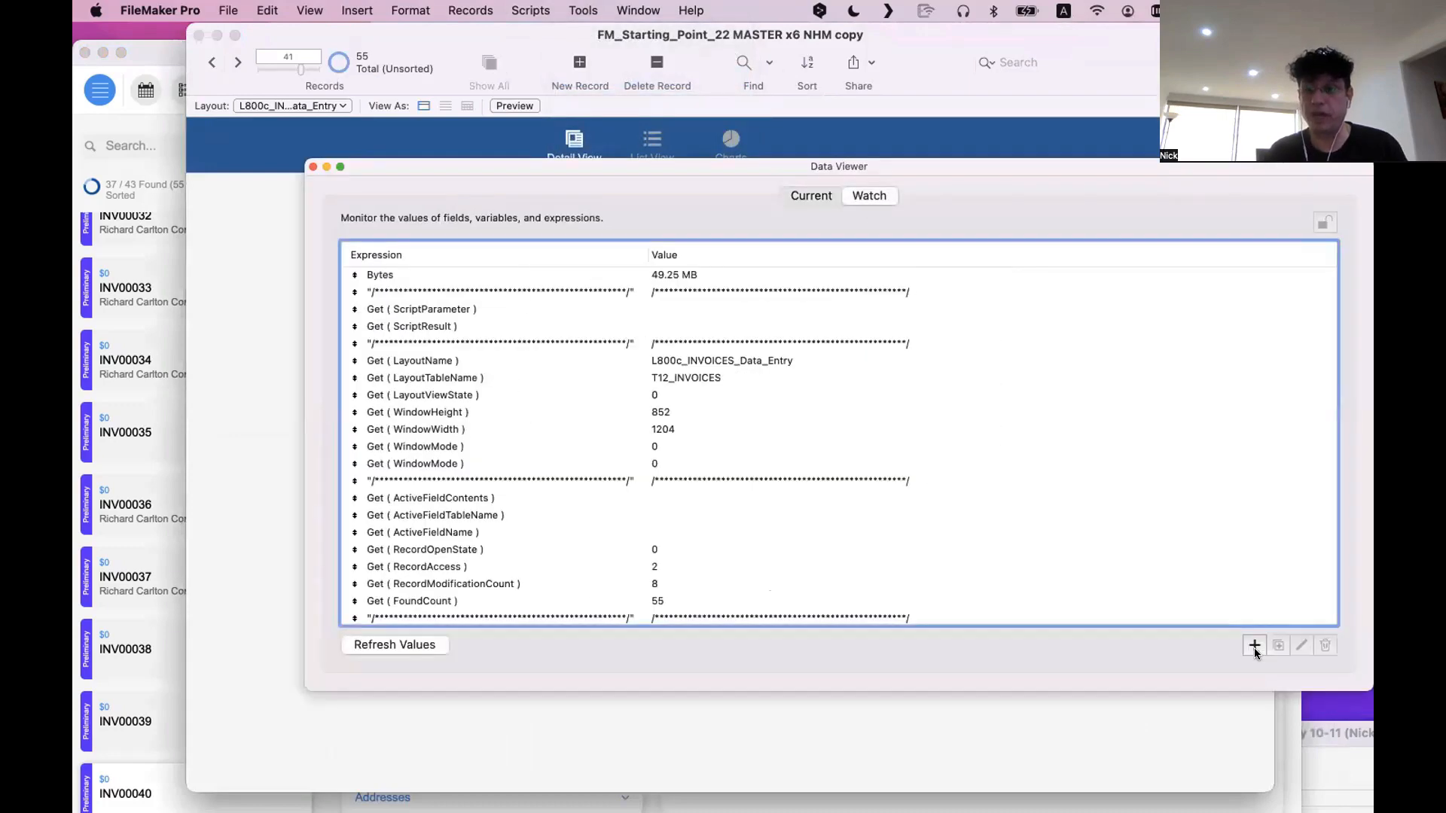
double_click(640, 283)
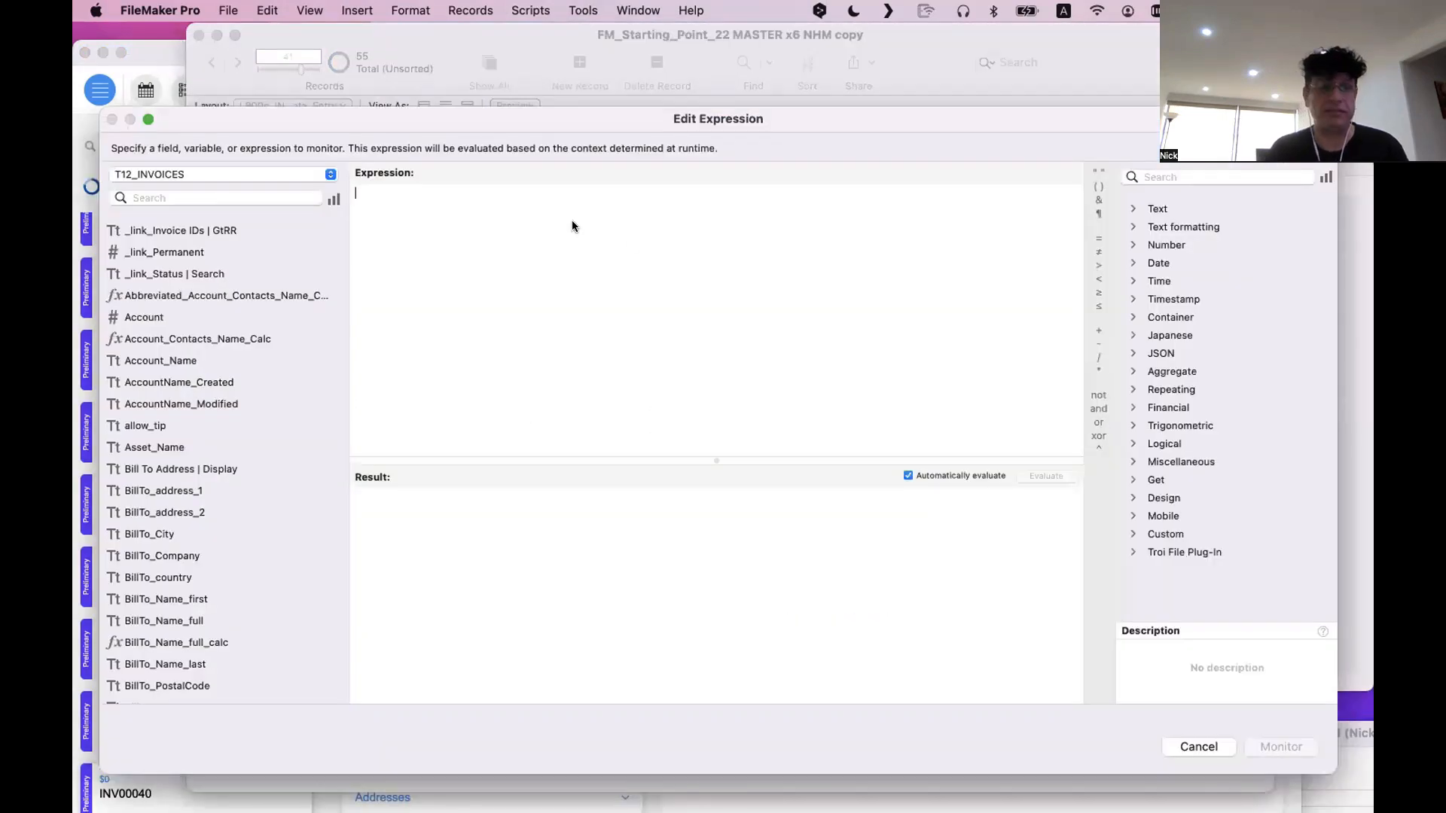
text(proje)
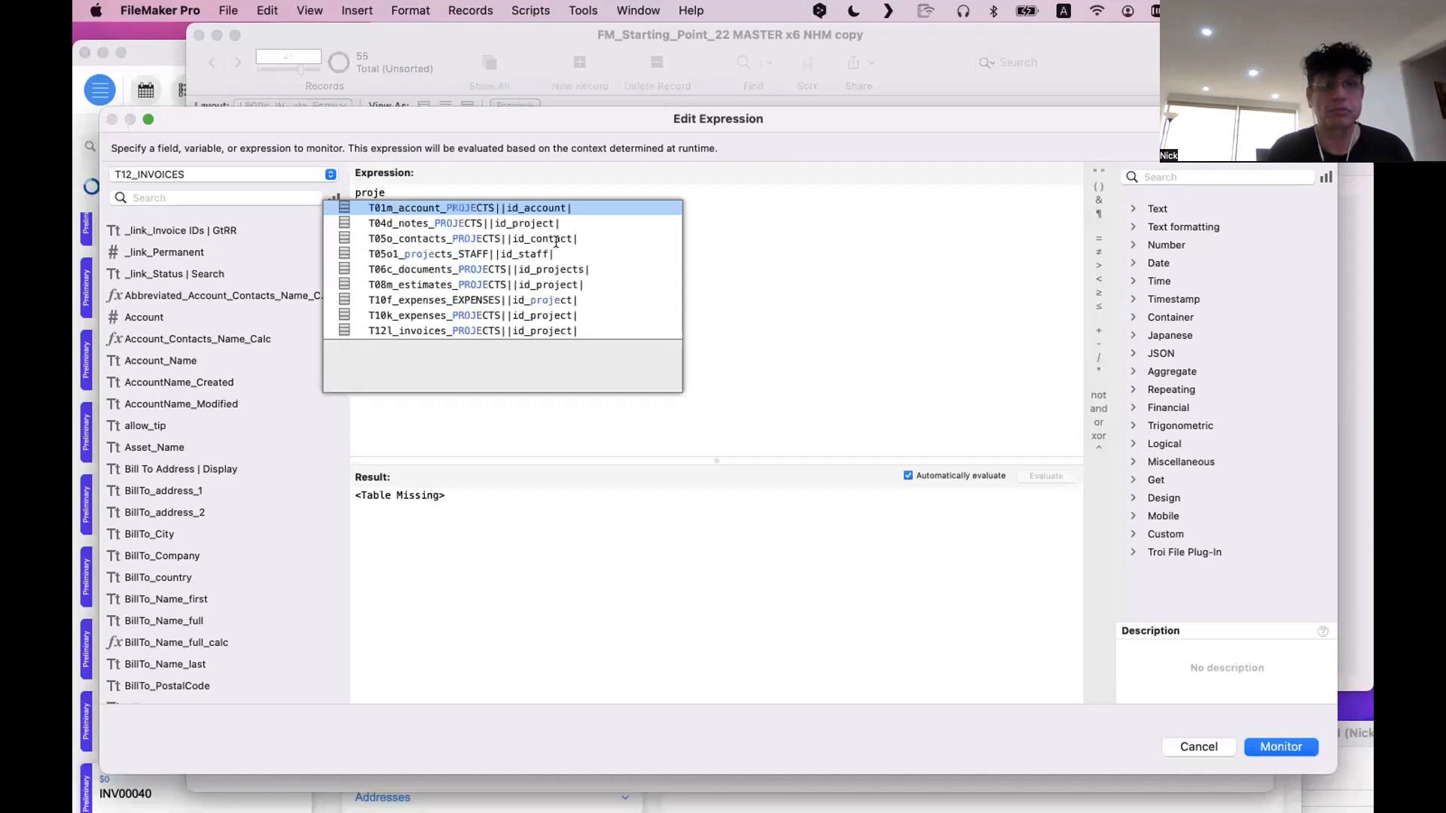
double_click(429, 228)
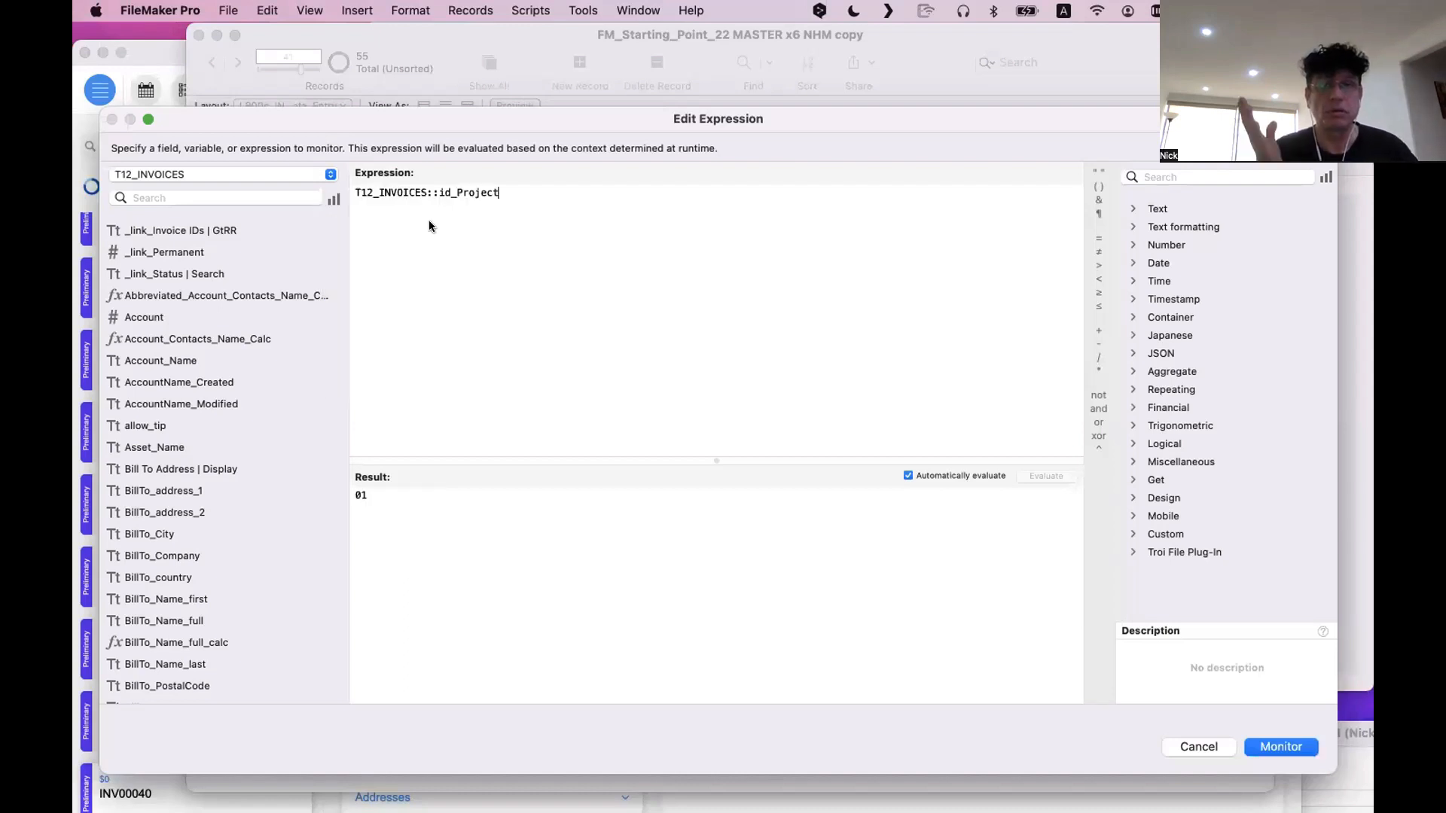
drag(421, 563, 329, 438)
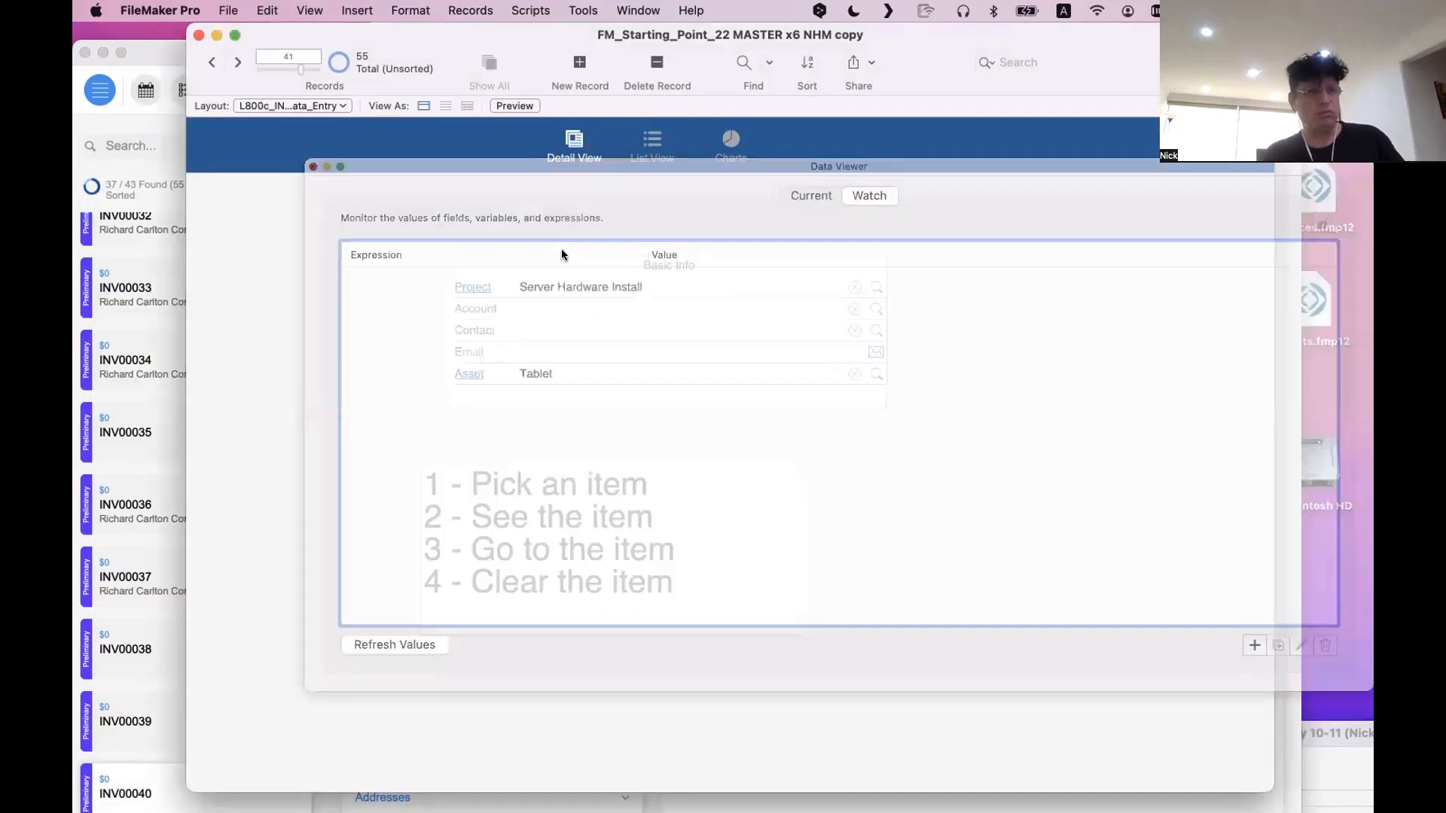
Overwrite the Project field's text in Basic Info with "sndjsnjdnxjcnxjc" and leave the field
click(598, 287)
key(super+a)
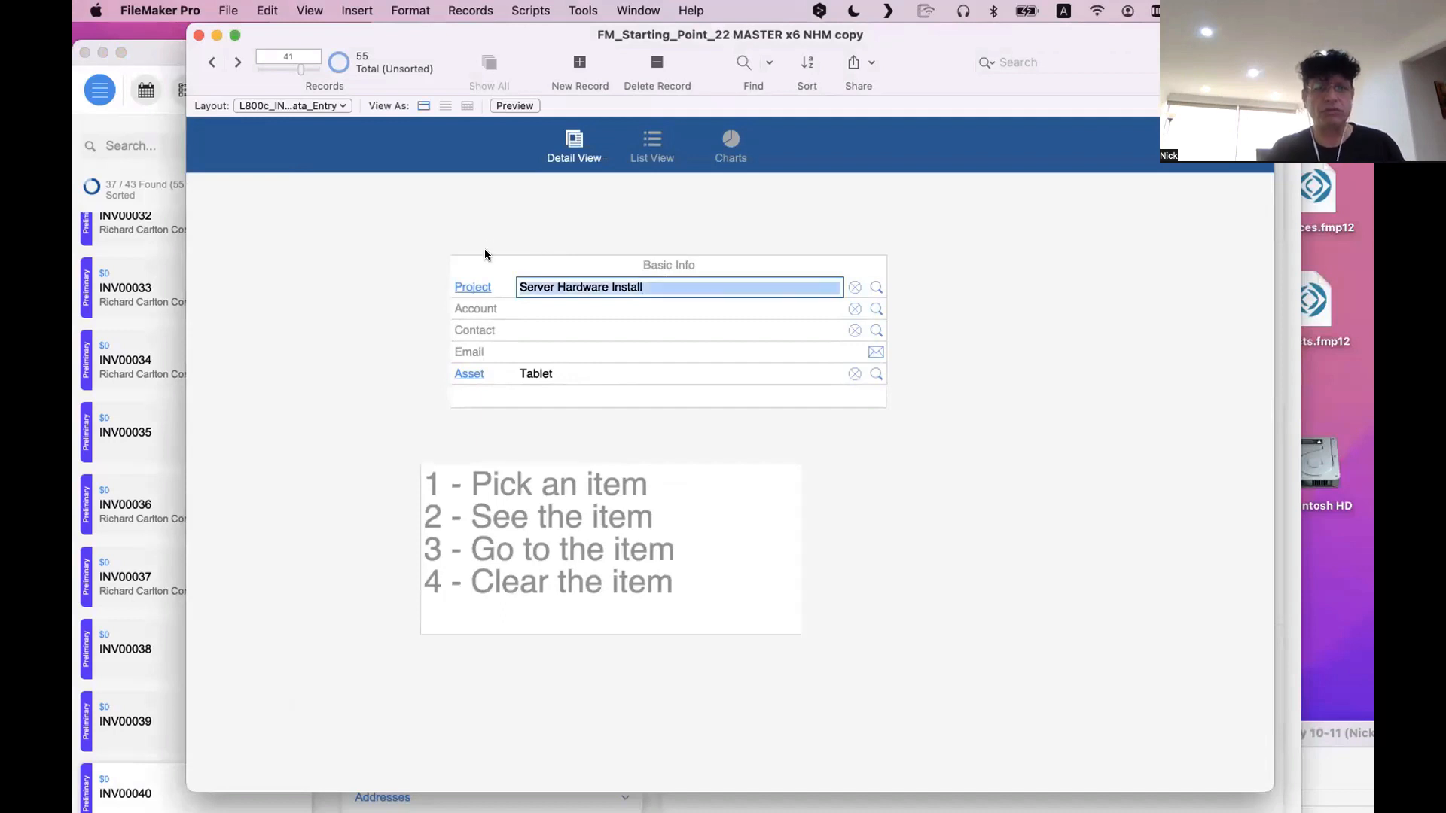
text(sndjsnjdnxjcnxjc)
click(500, 218)
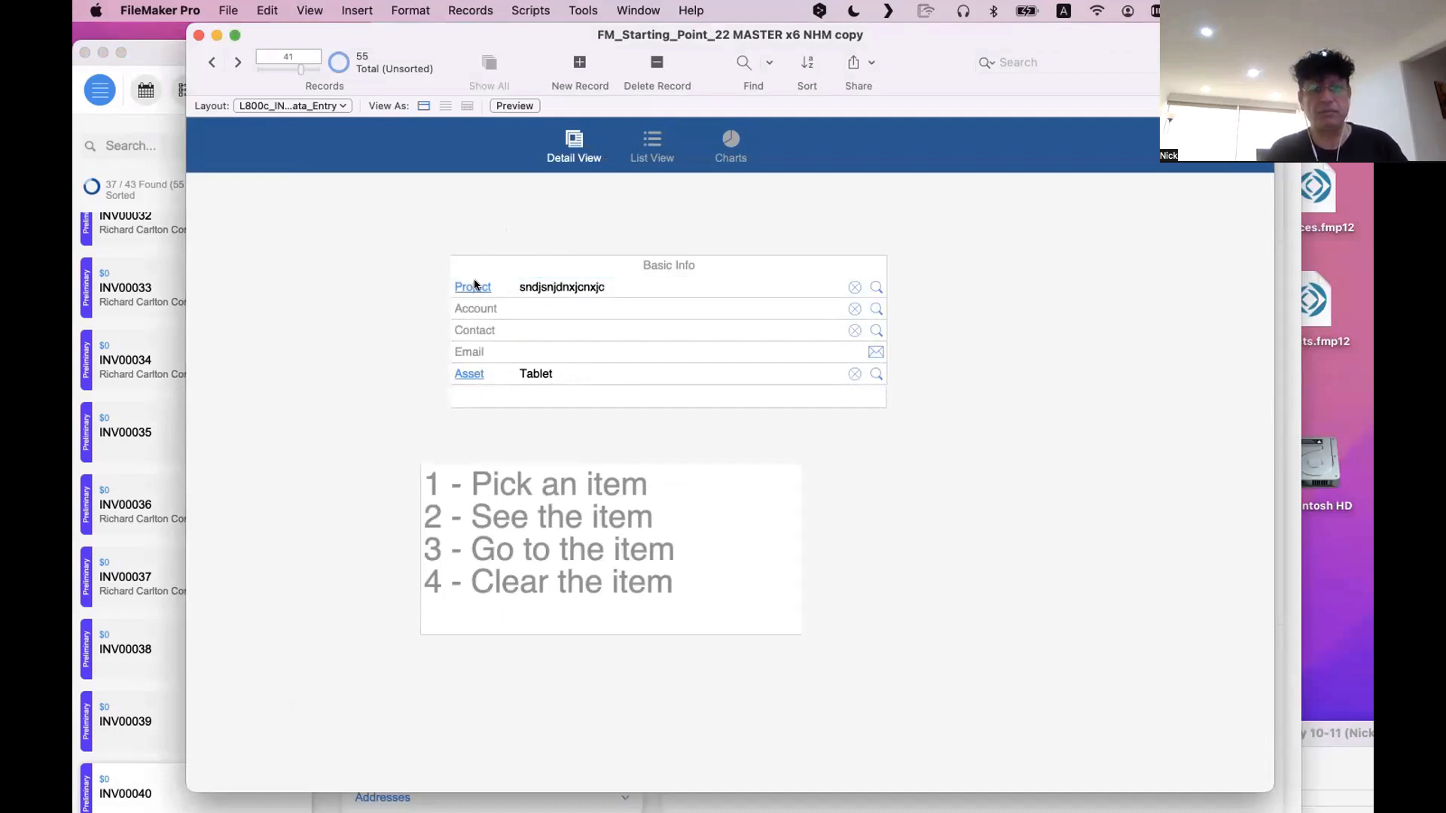
Follow the Project link in the old layout's Basic Info and look over the project records it leads to
click(474, 285)
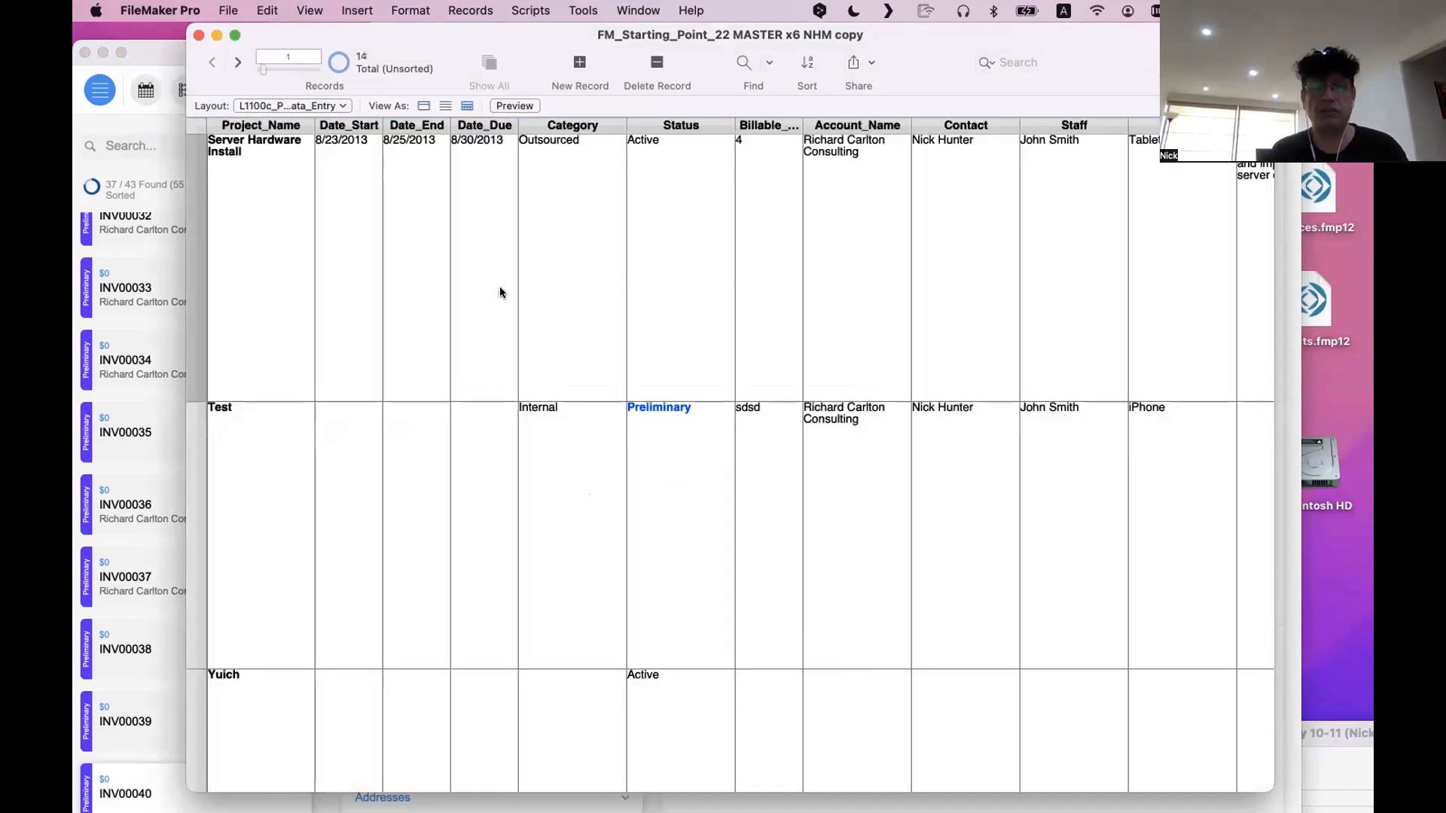
scroll(294, 116, right, 1)
click(292, 106)
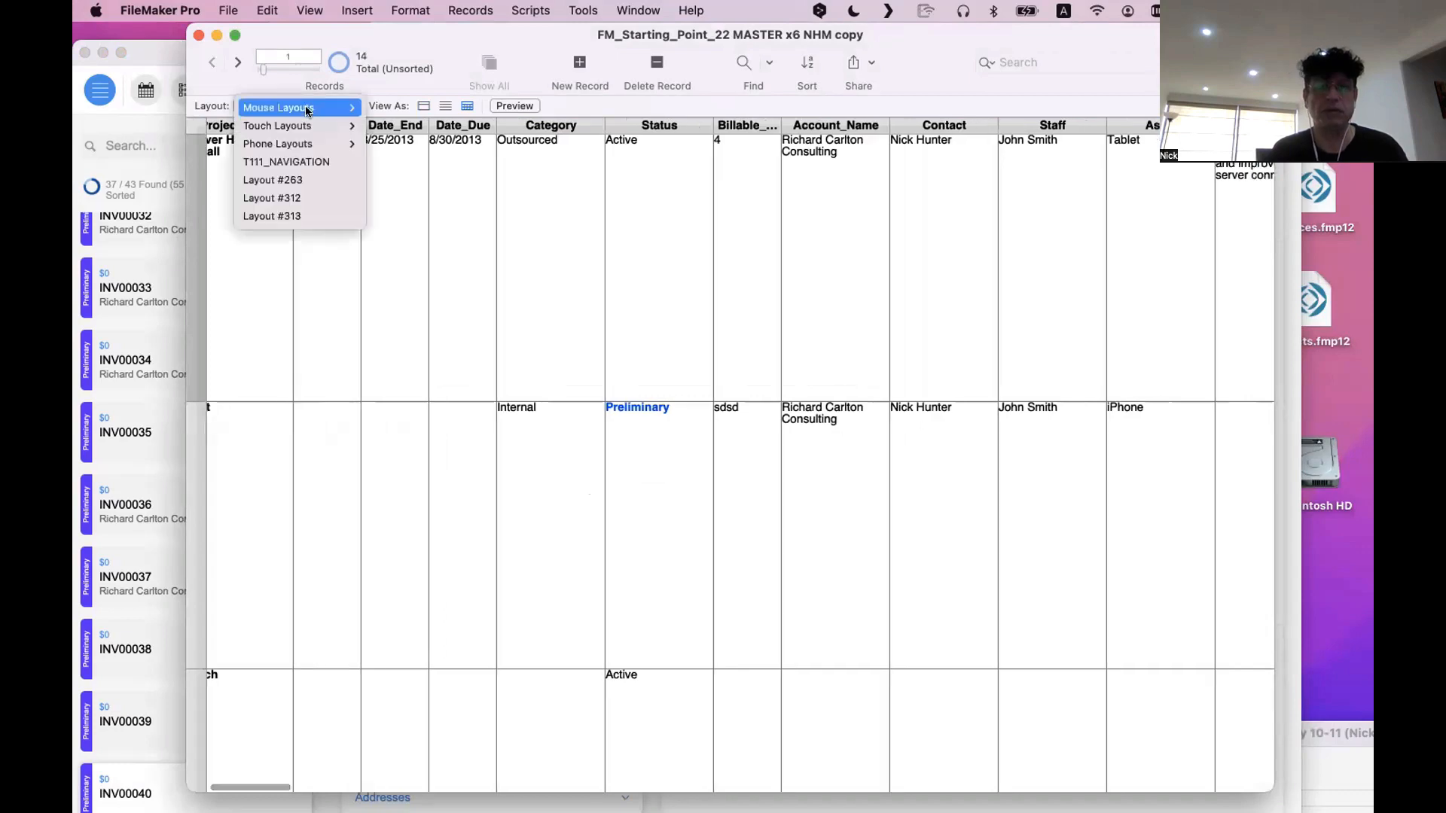
click(848, 272)
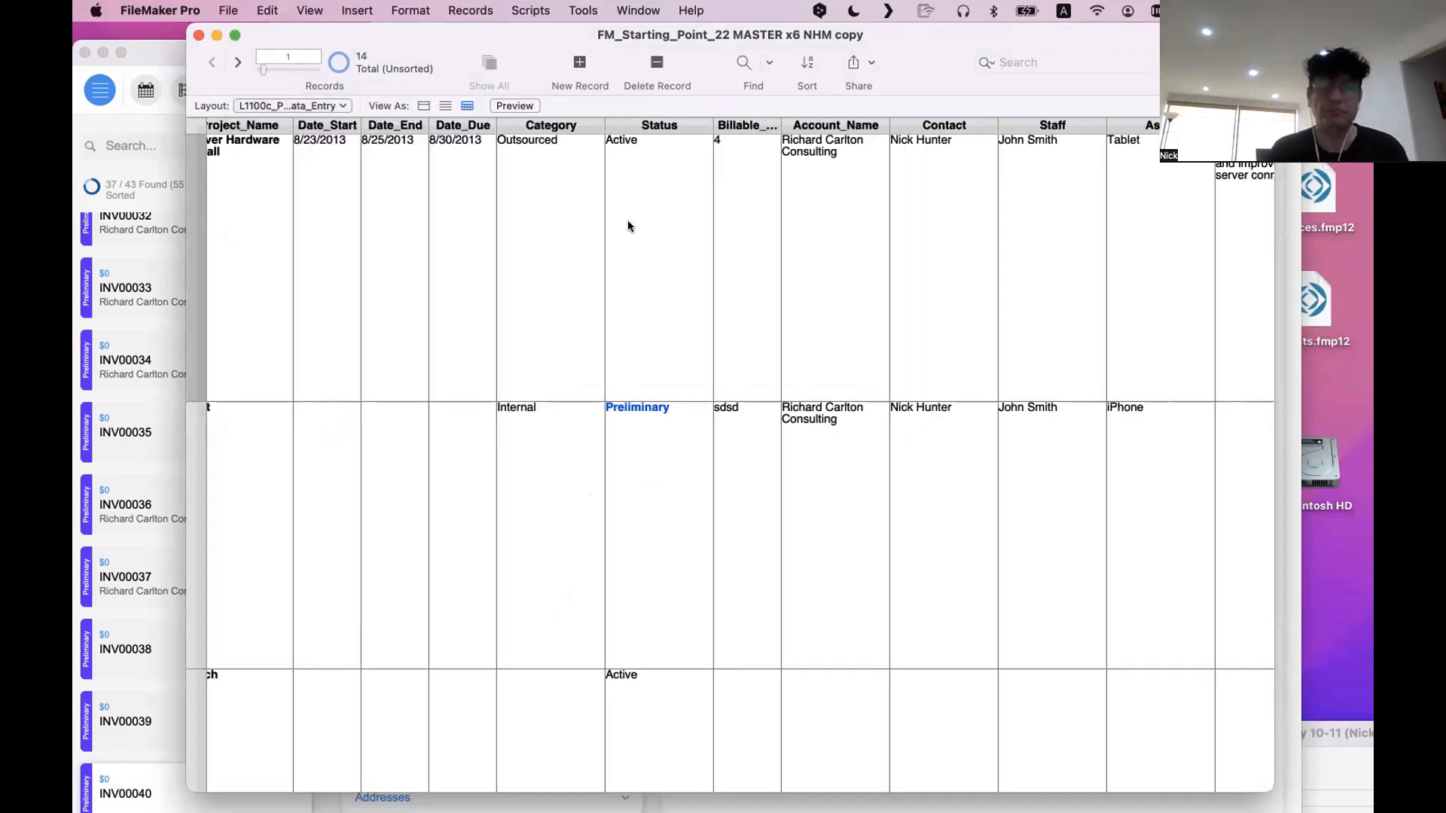
Switch that window back to the L800c_INVOICES_Data_Entry layout through Layout mode, and return to Browse mode
key(super+l)
click(233, 105)
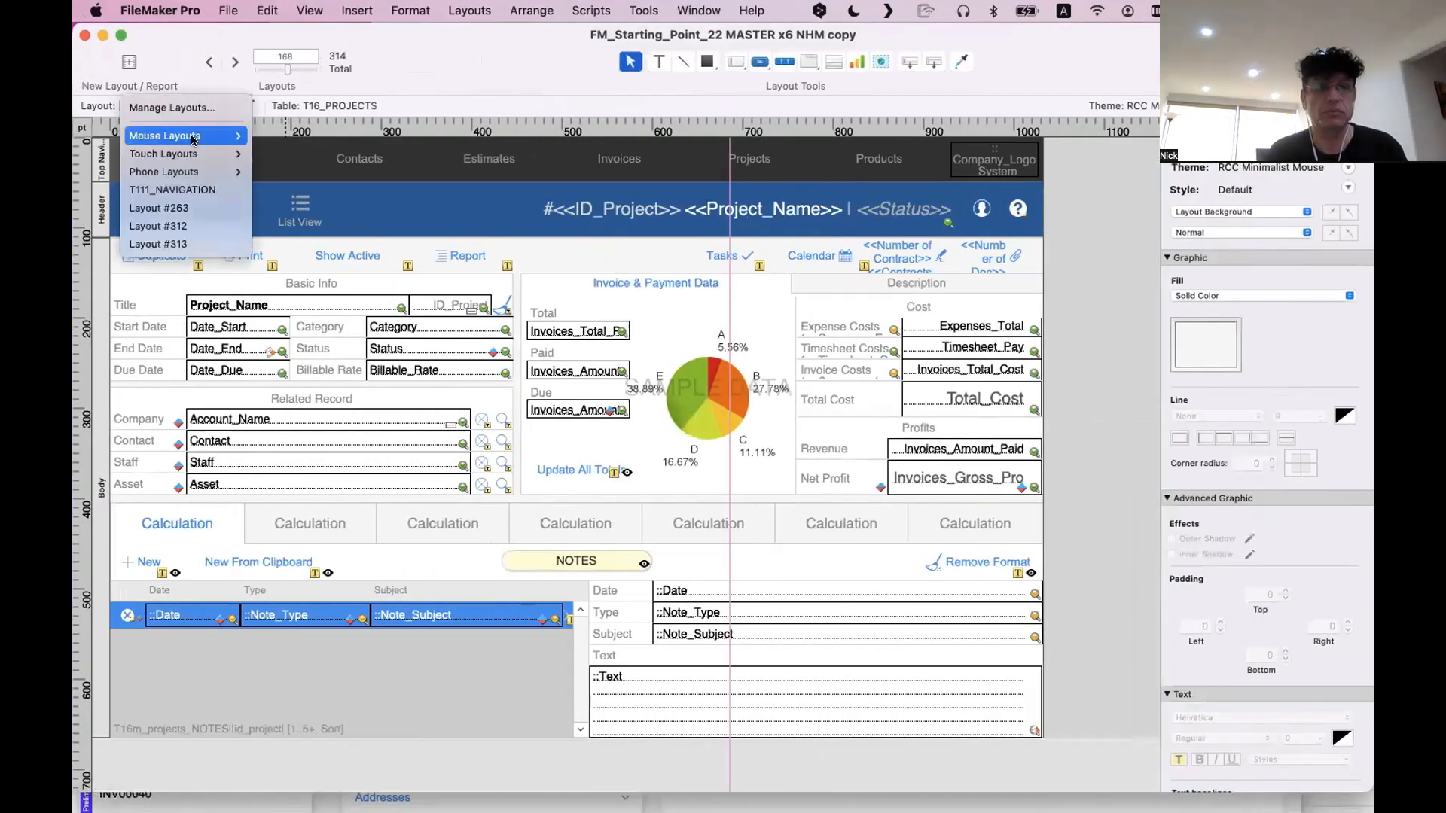
mouse_move(173, 136)
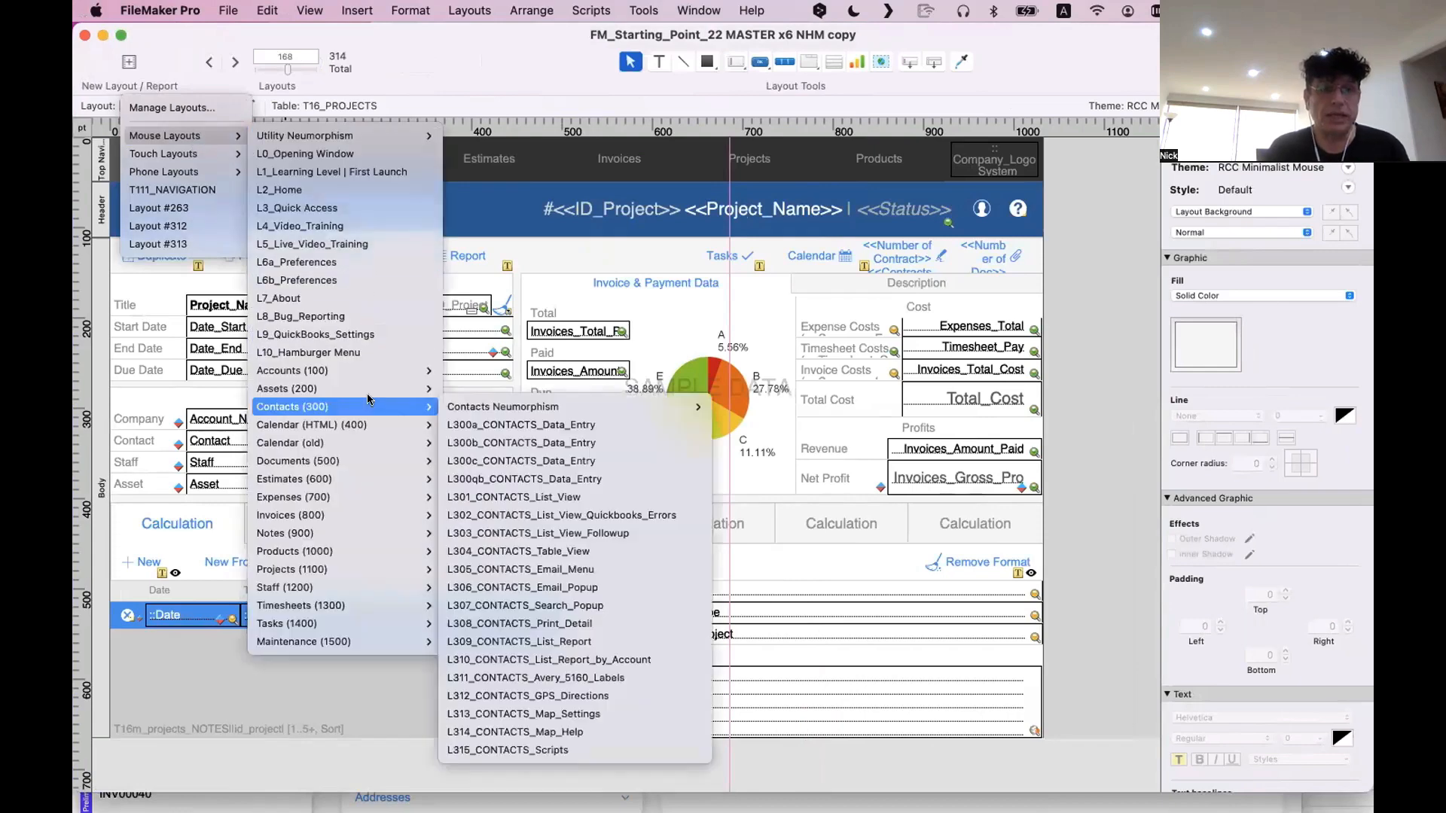
mouse_move(360, 430)
mouse_move(382, 495)
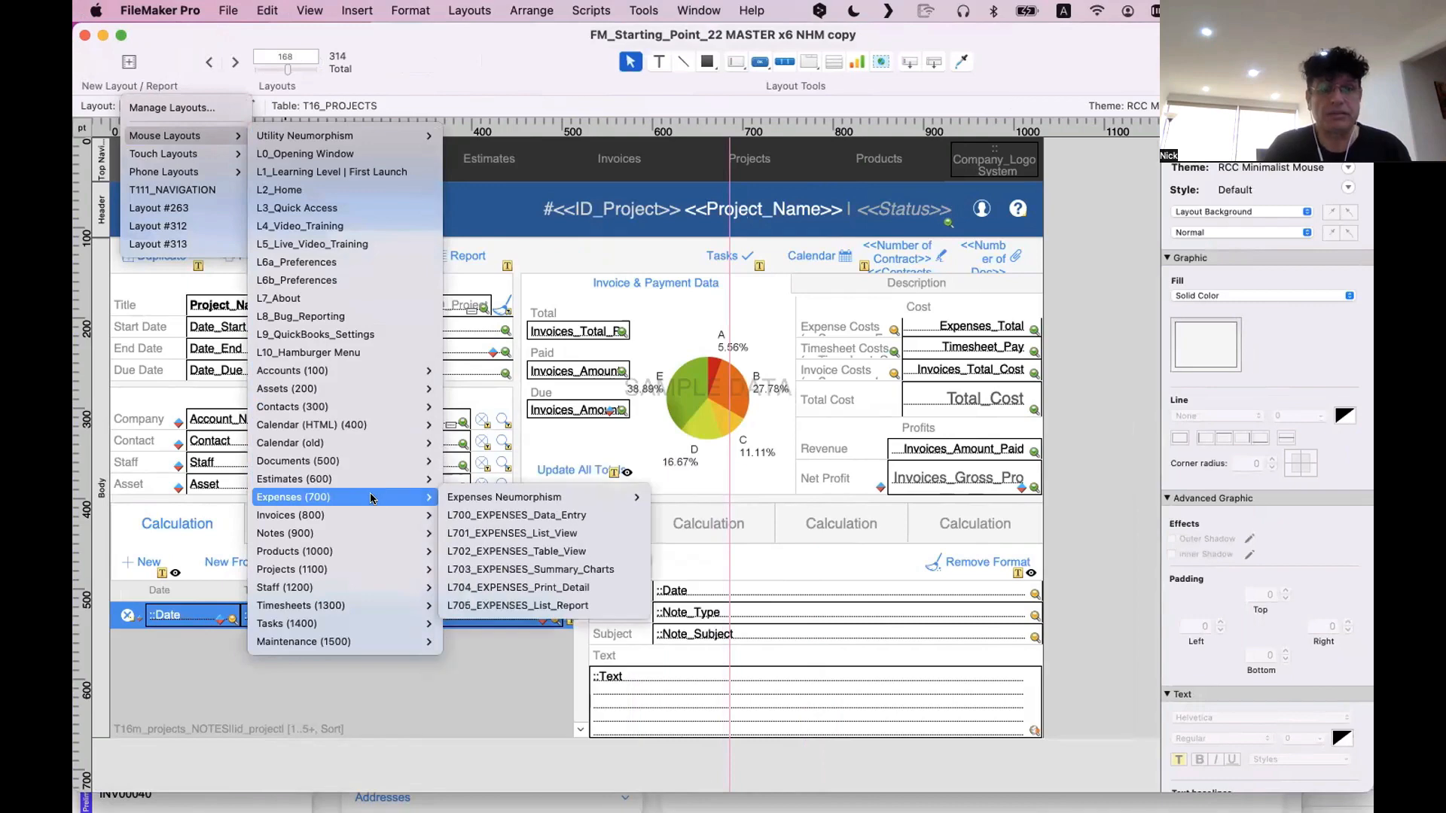
mouse_move(409, 515)
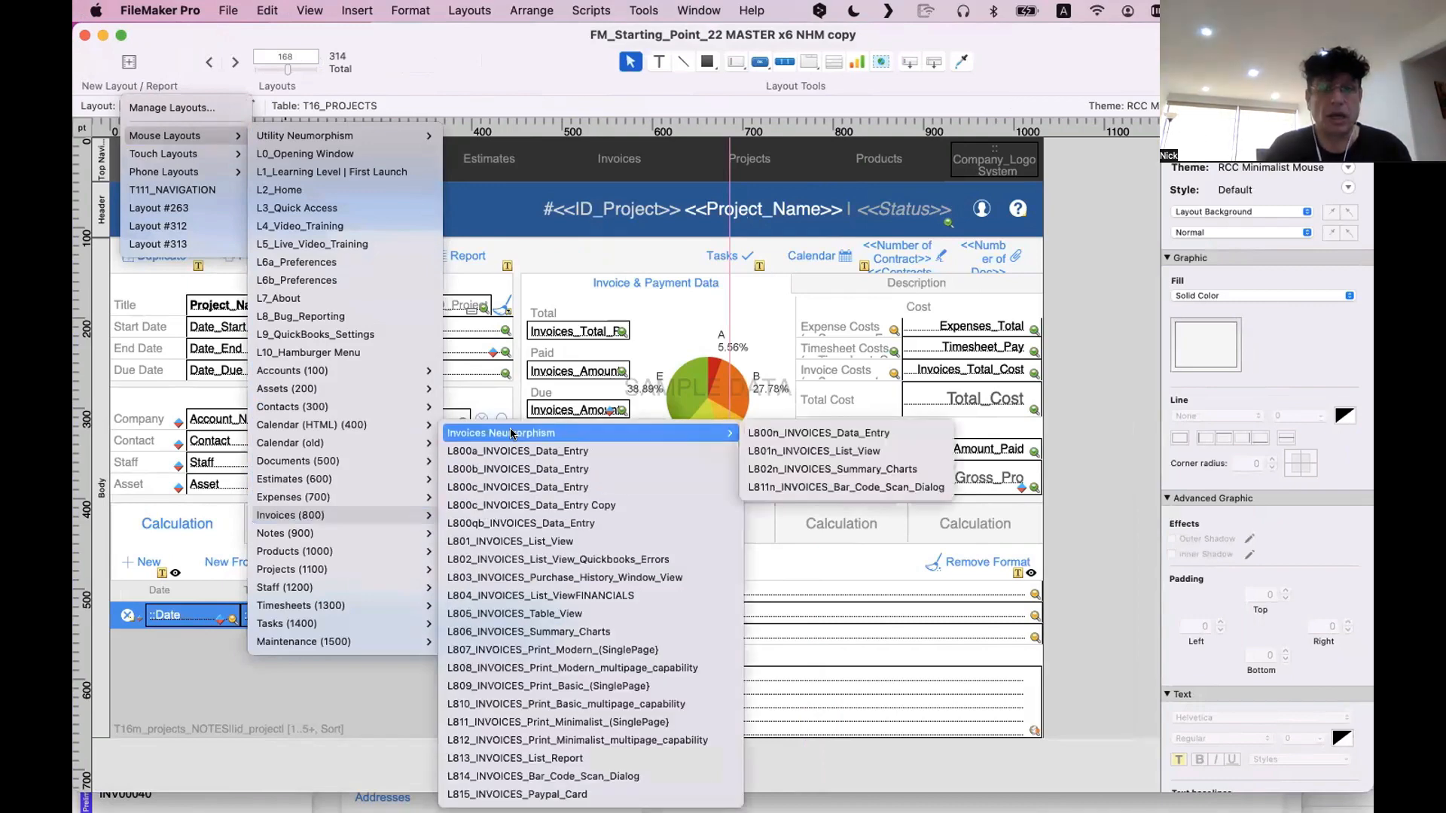
key(Escape)
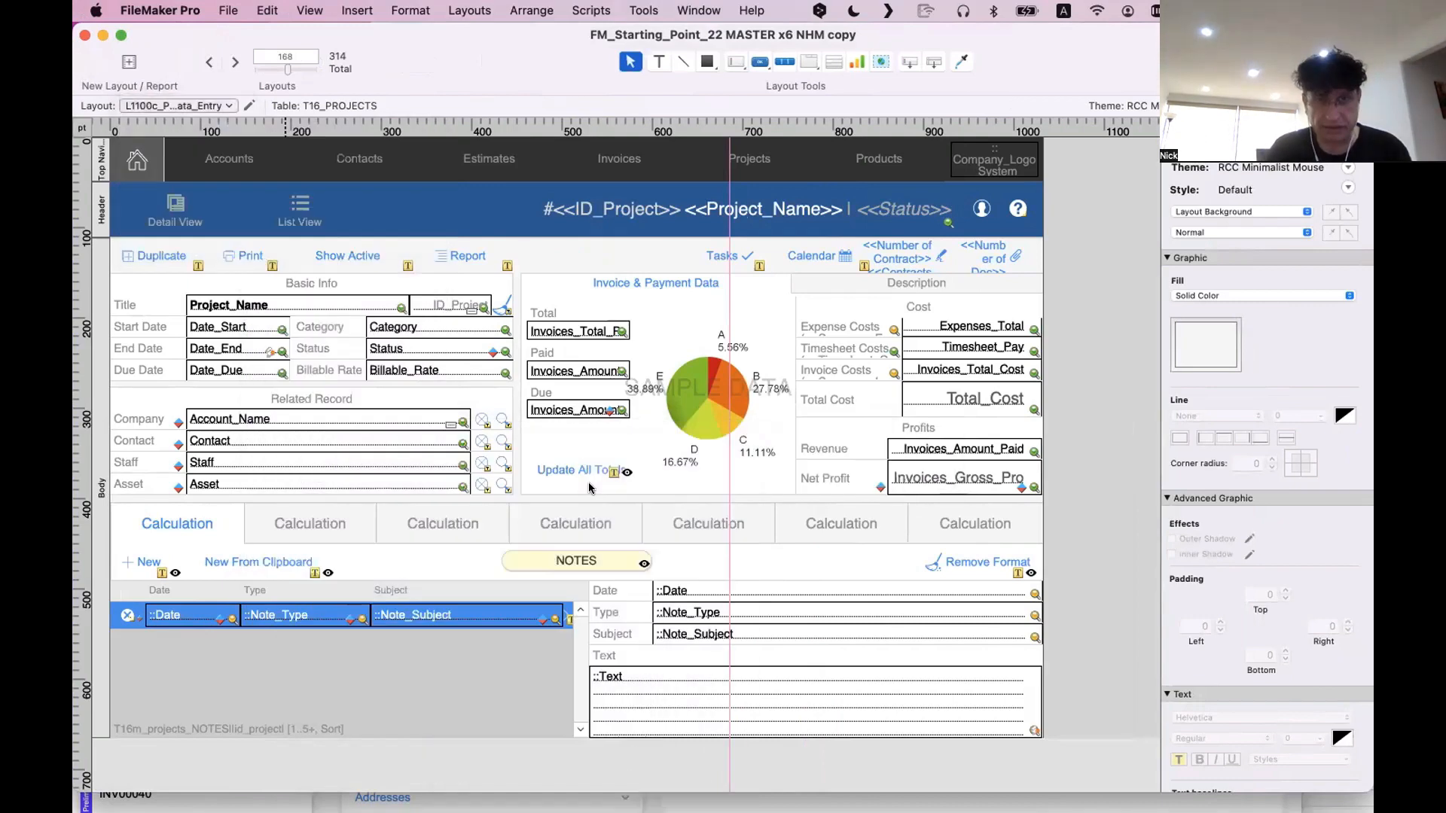
click(207, 62)
key(super+b)
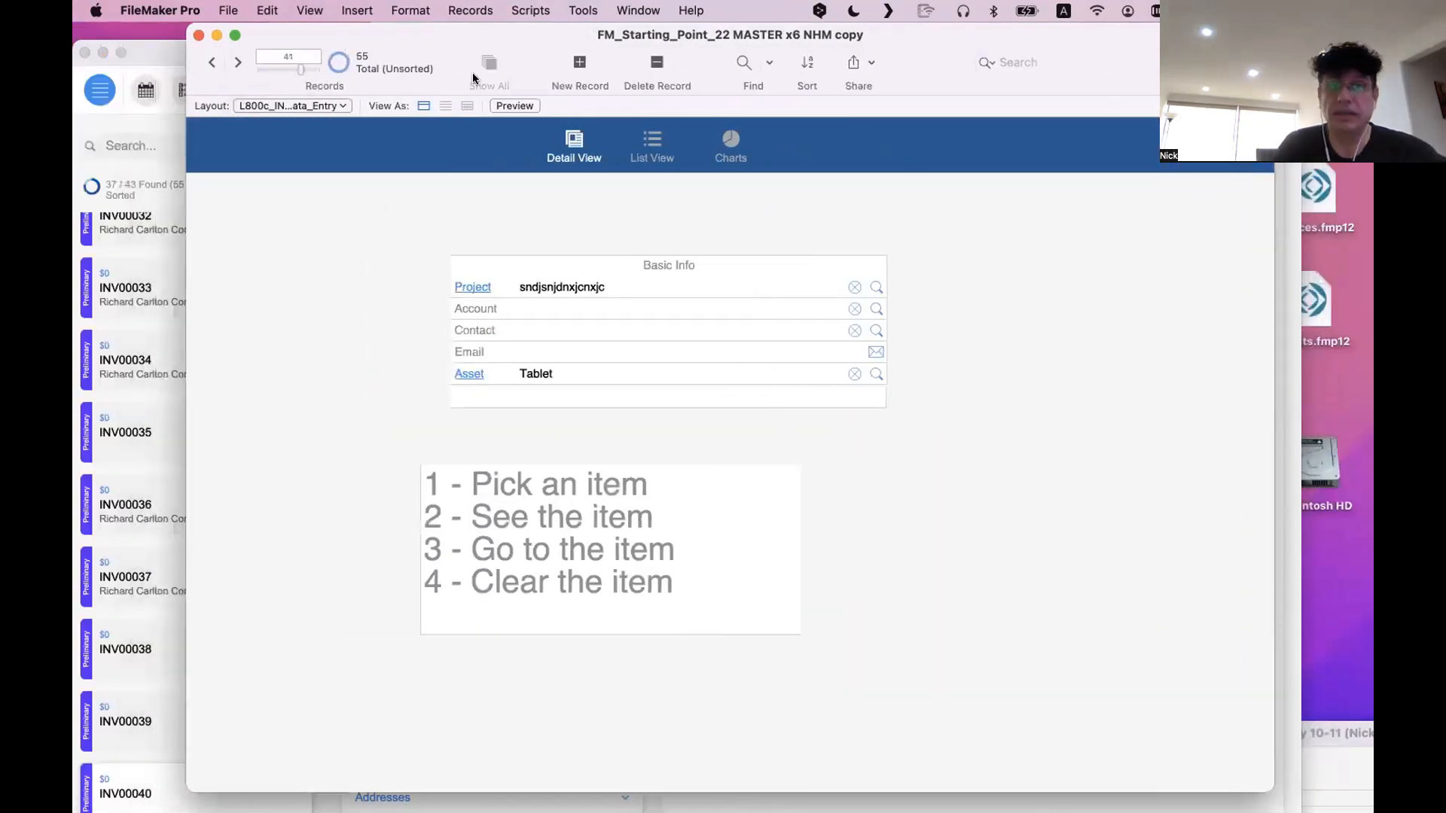
Move the old layout's window aside and assign the Richard Carlton Consulting account and the Tablet asset in the new Summary
drag(436, 30, 803, 69)
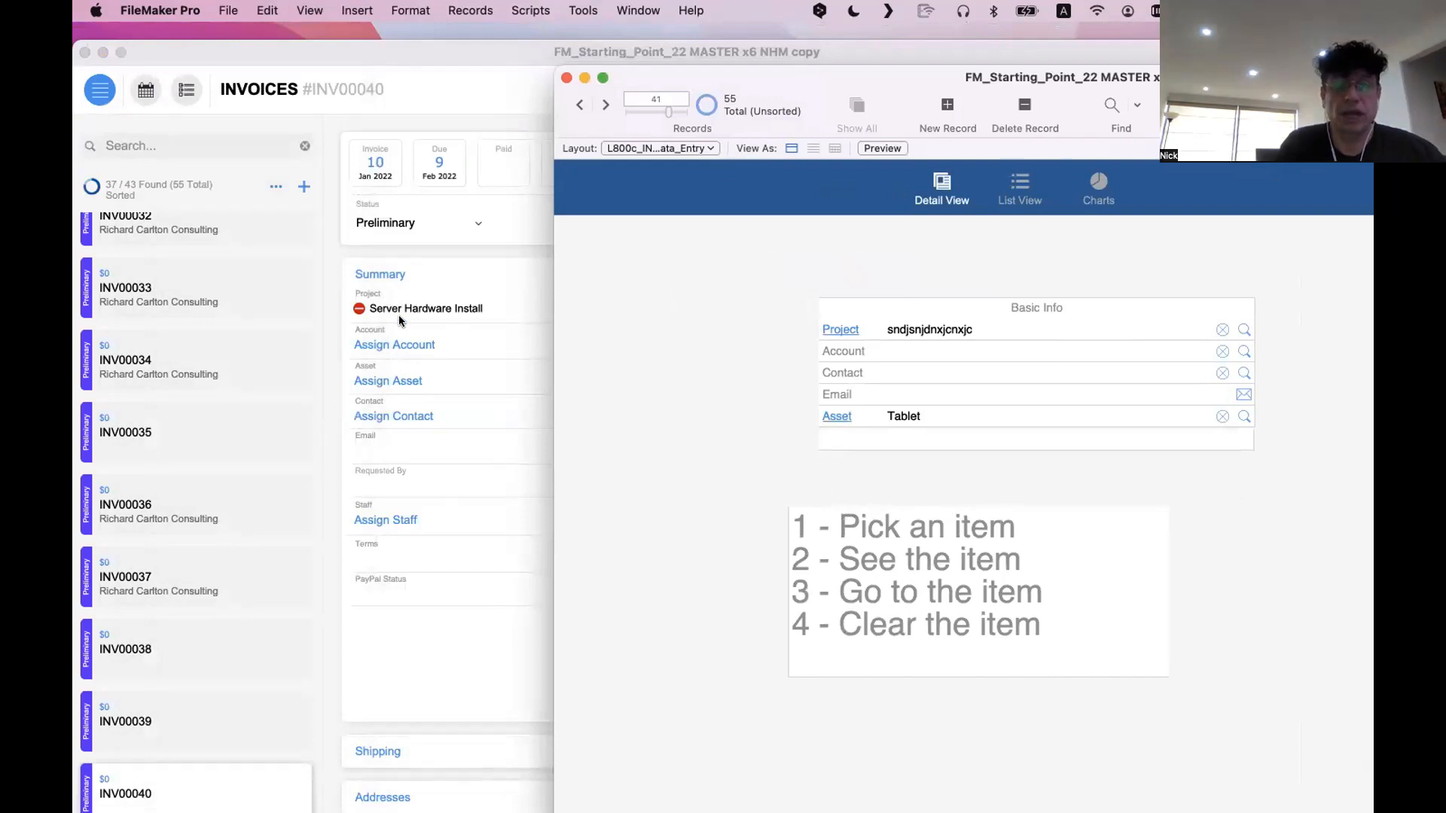
click(401, 346)
click(401, 346)
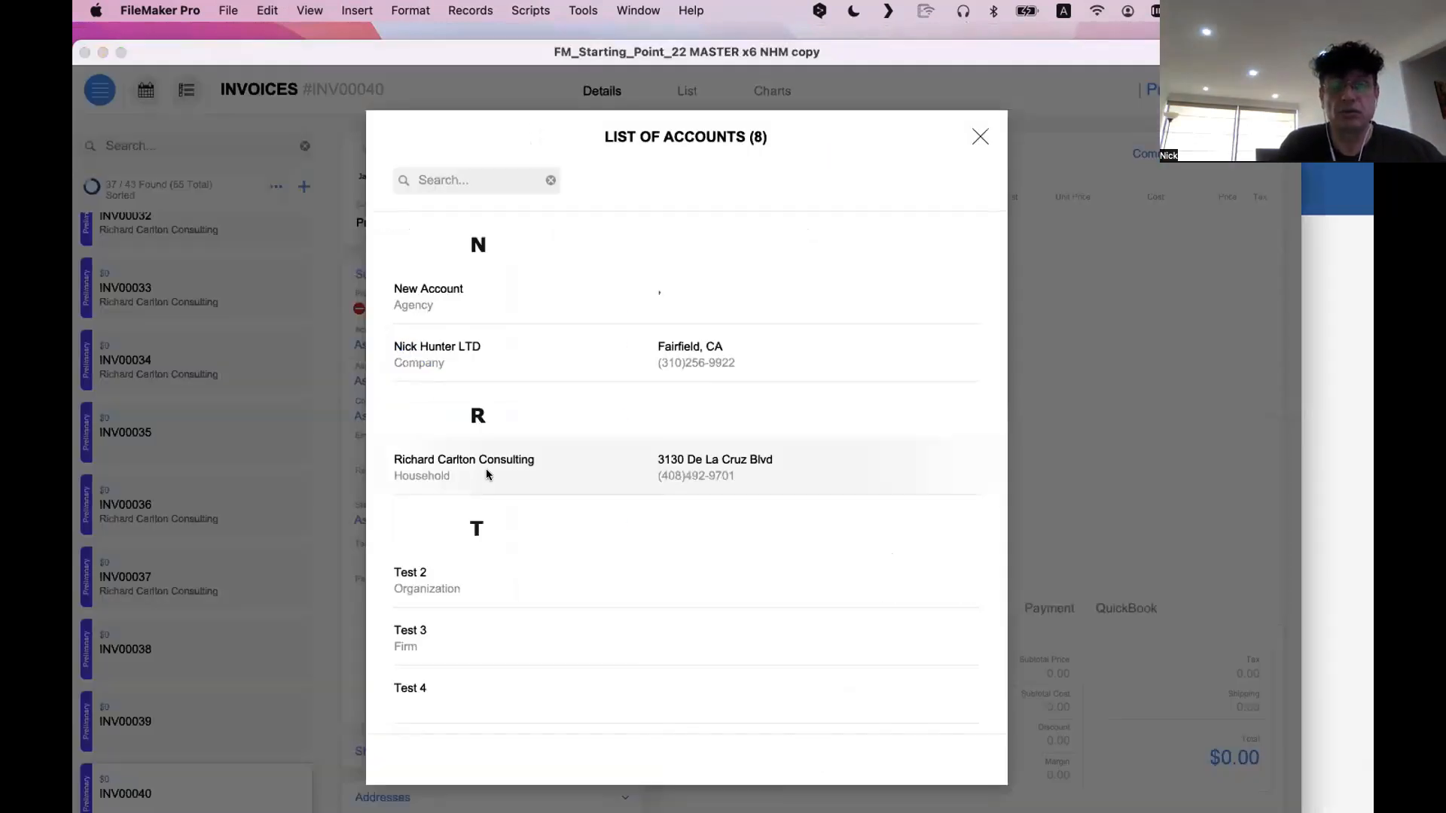
click(487, 473)
click(386, 379)
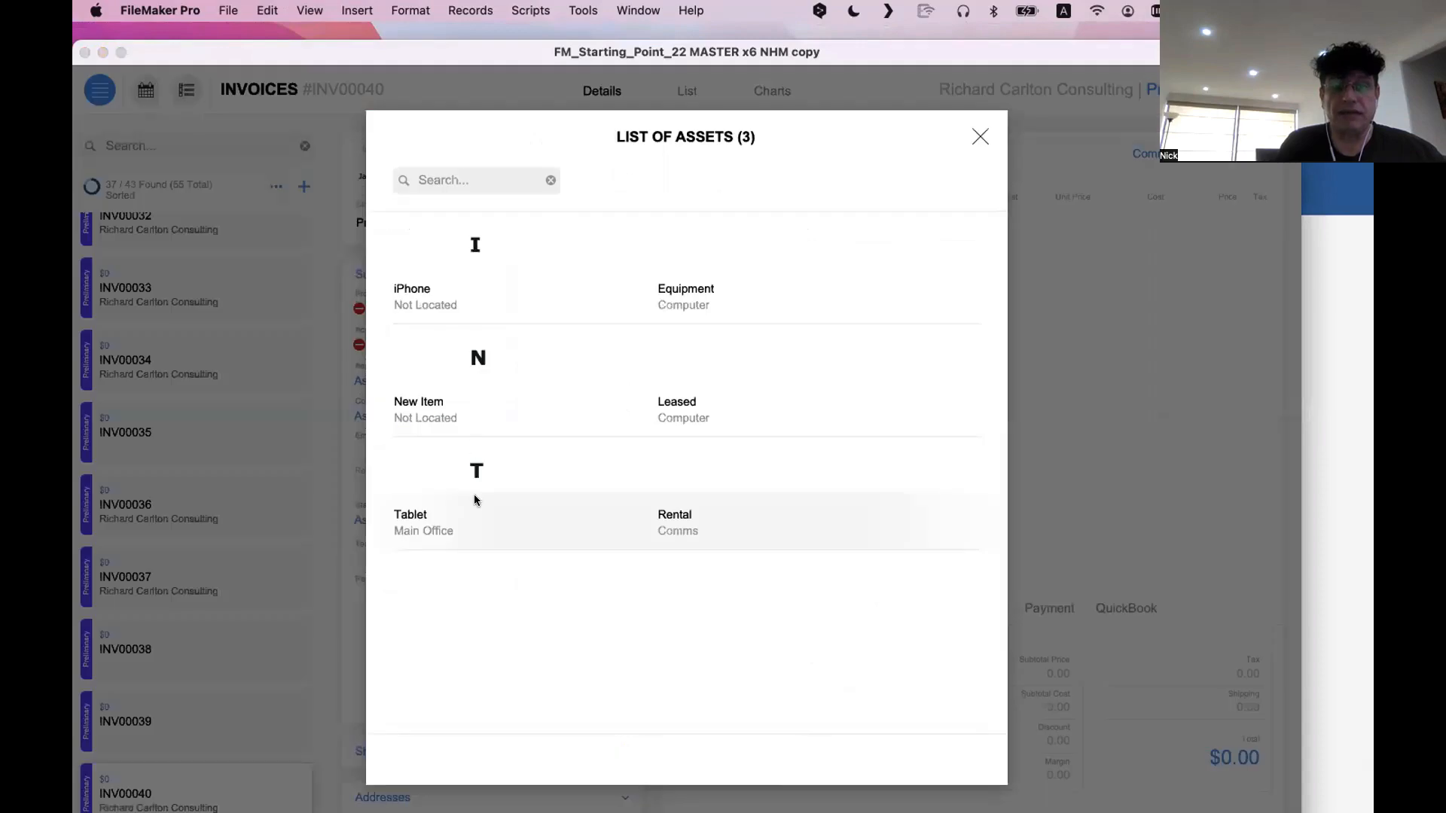
click(480, 522)
Assign the FileMaker employee as Contact and a staff member as Staff in the new Summary
click(397, 416)
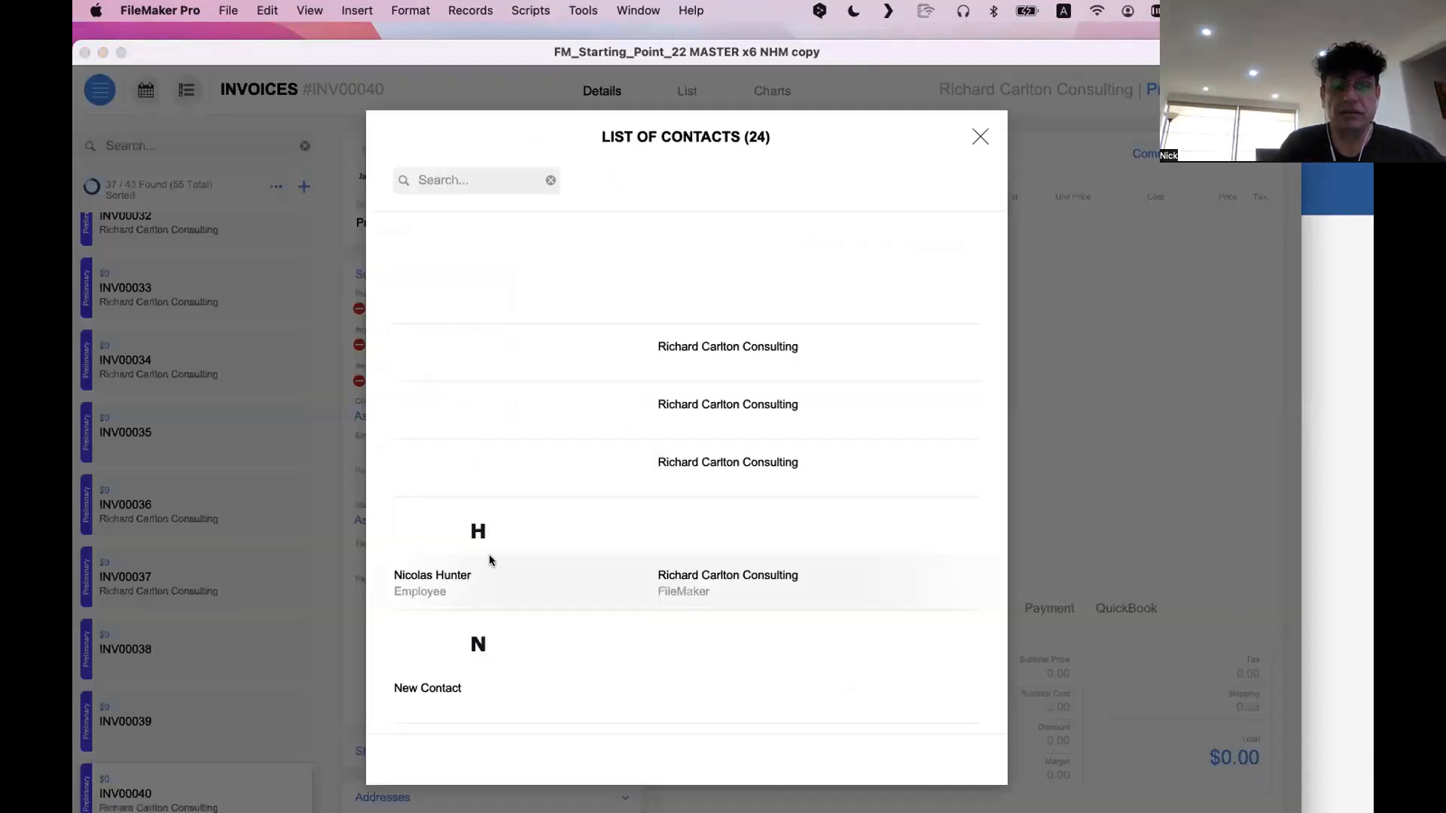
click(500, 585)
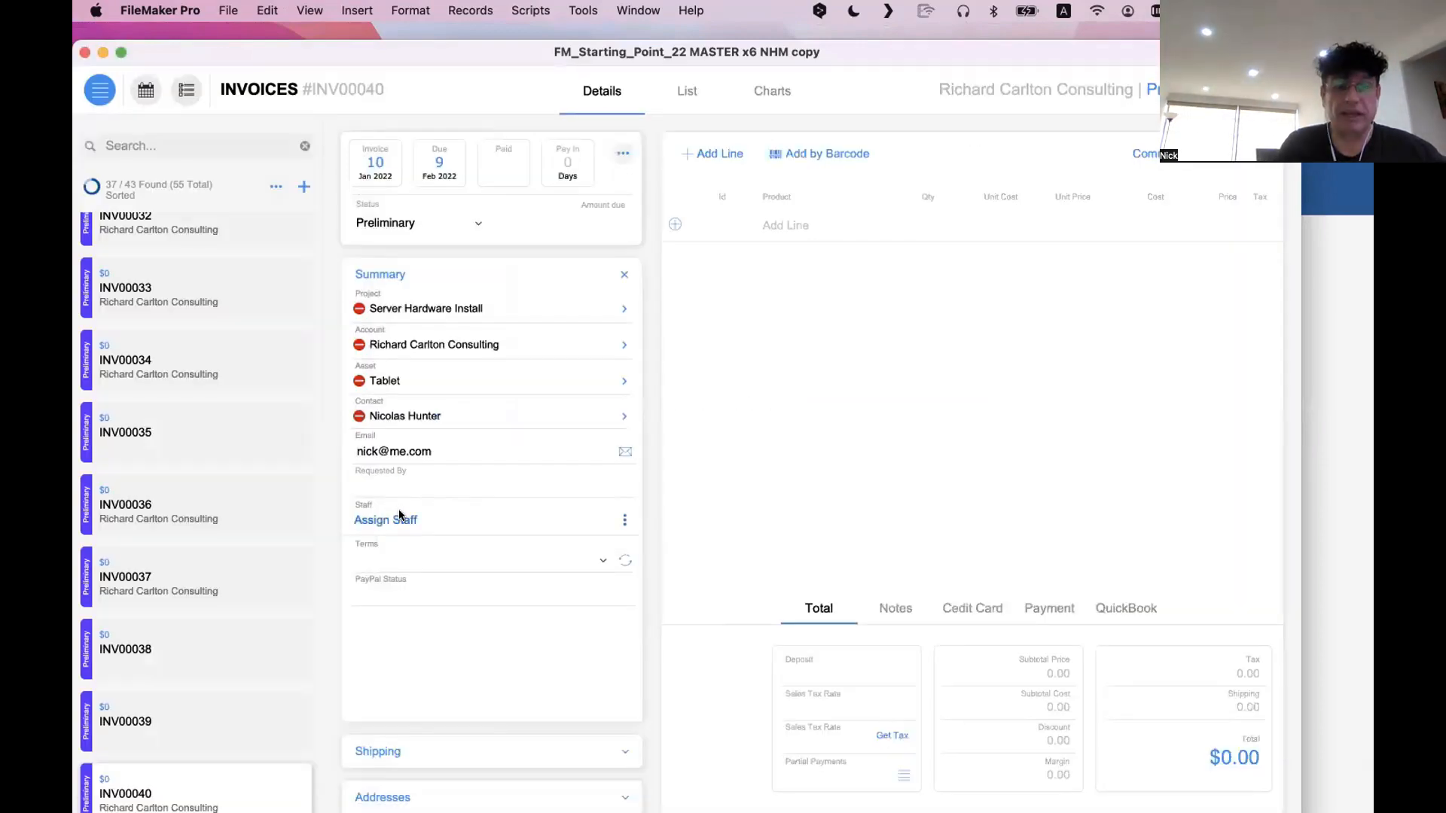
click(401, 520)
click(476, 579)
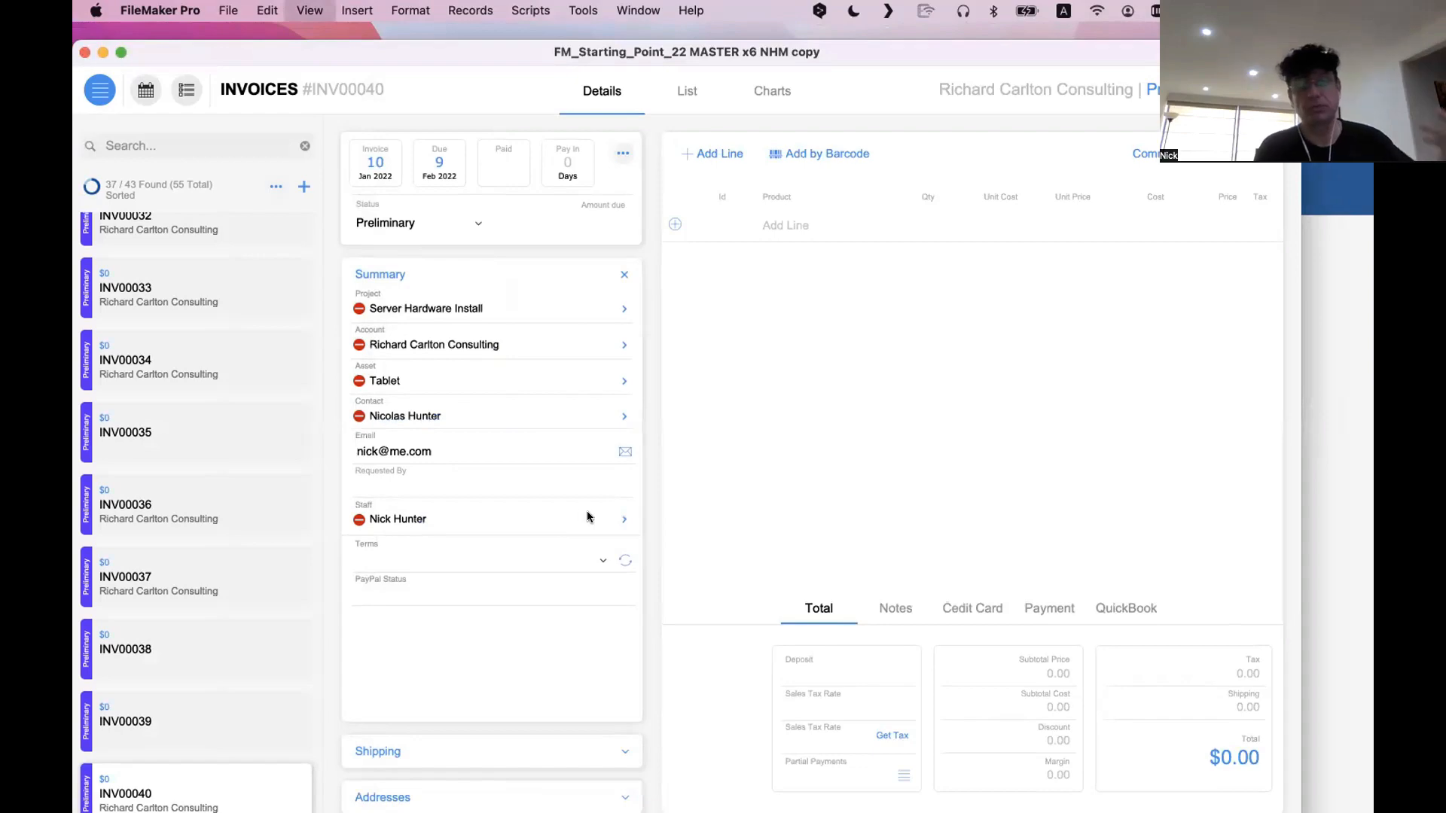
In Layout mode, shift the <<Project_Name>> button off the Project row and inspect its Go to Related Record setup
key(super+l)
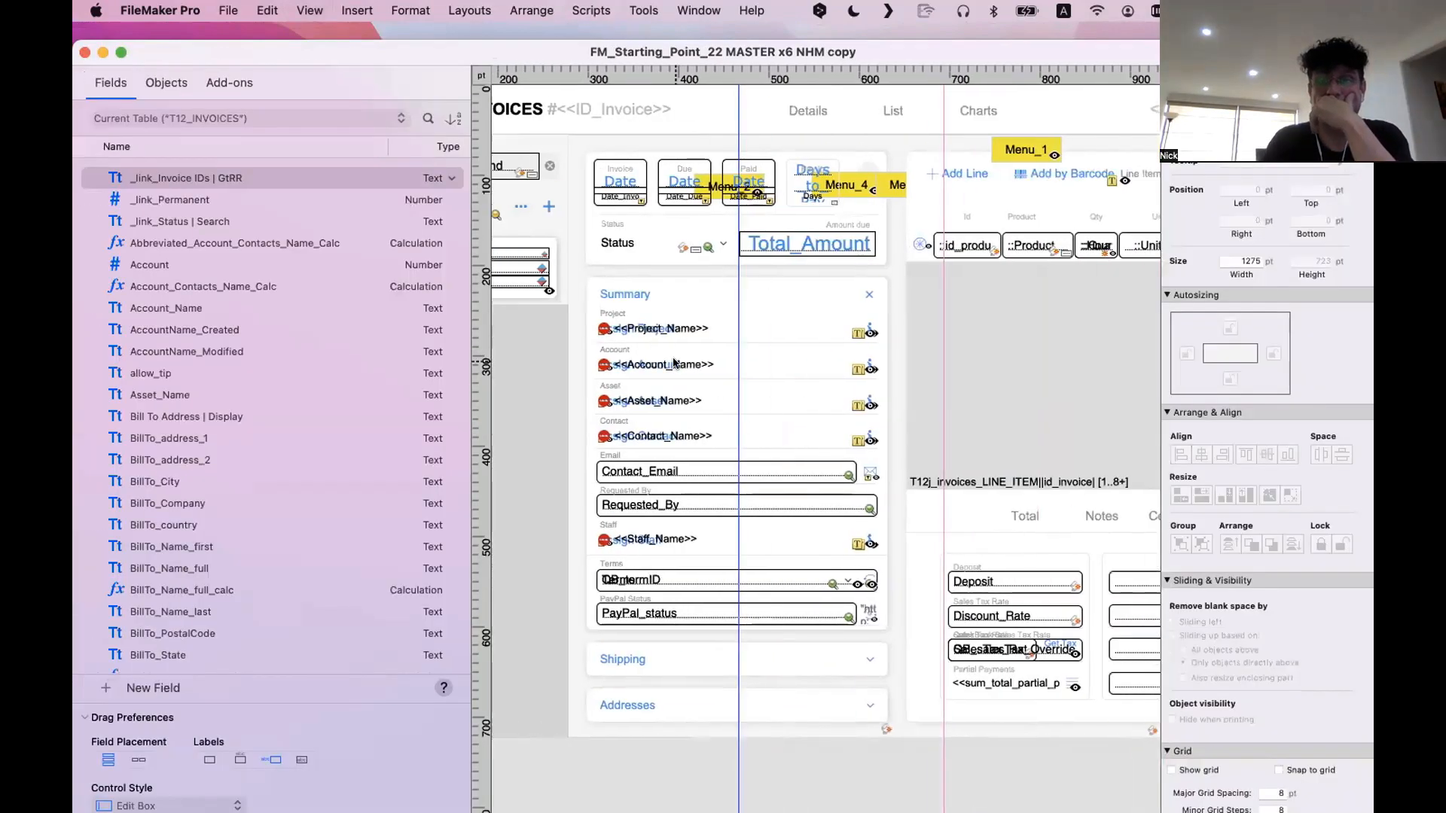
click(673, 328)
drag(672, 328, 700, 300)
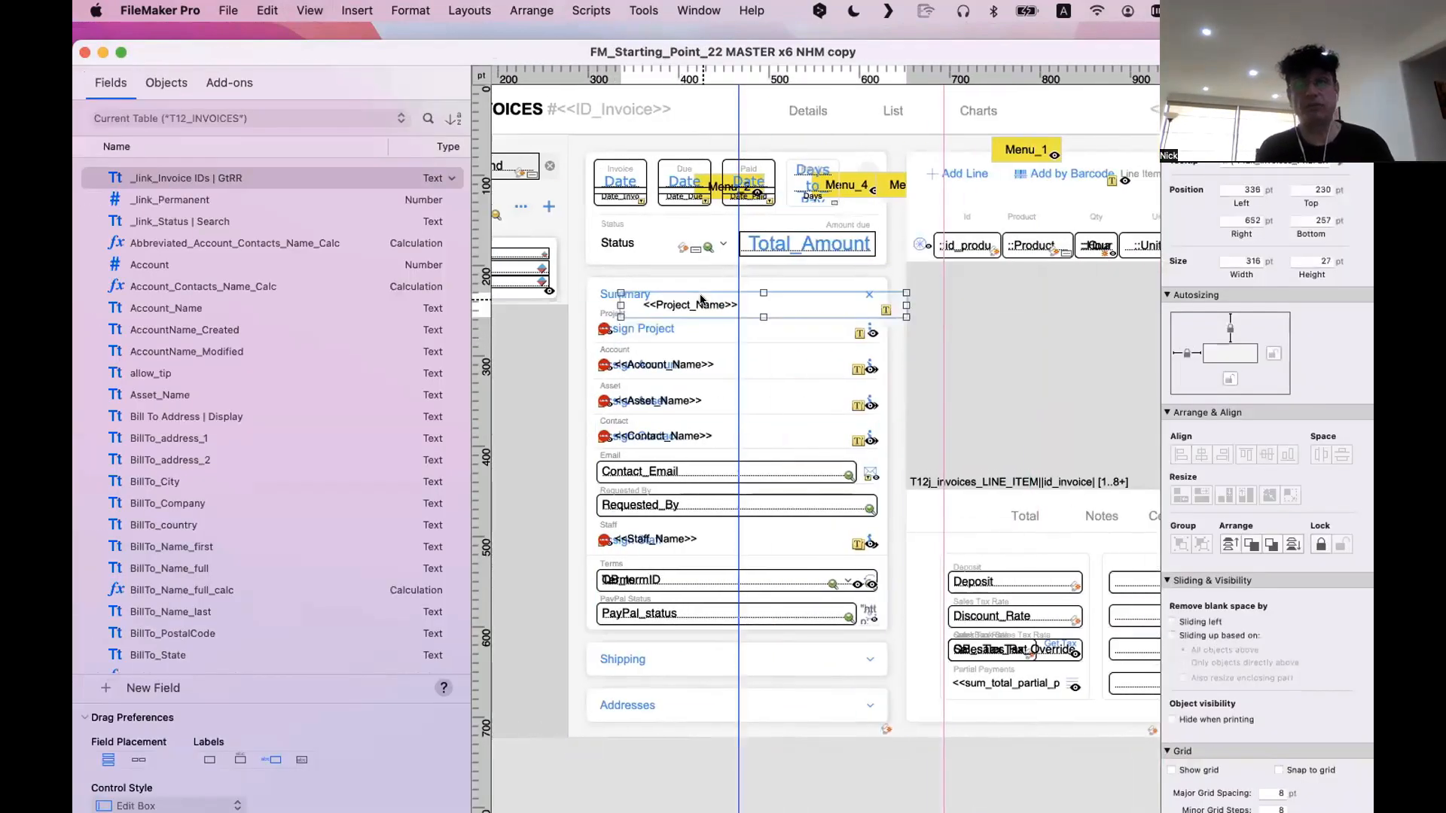
scroll(701, 299, right, 2)
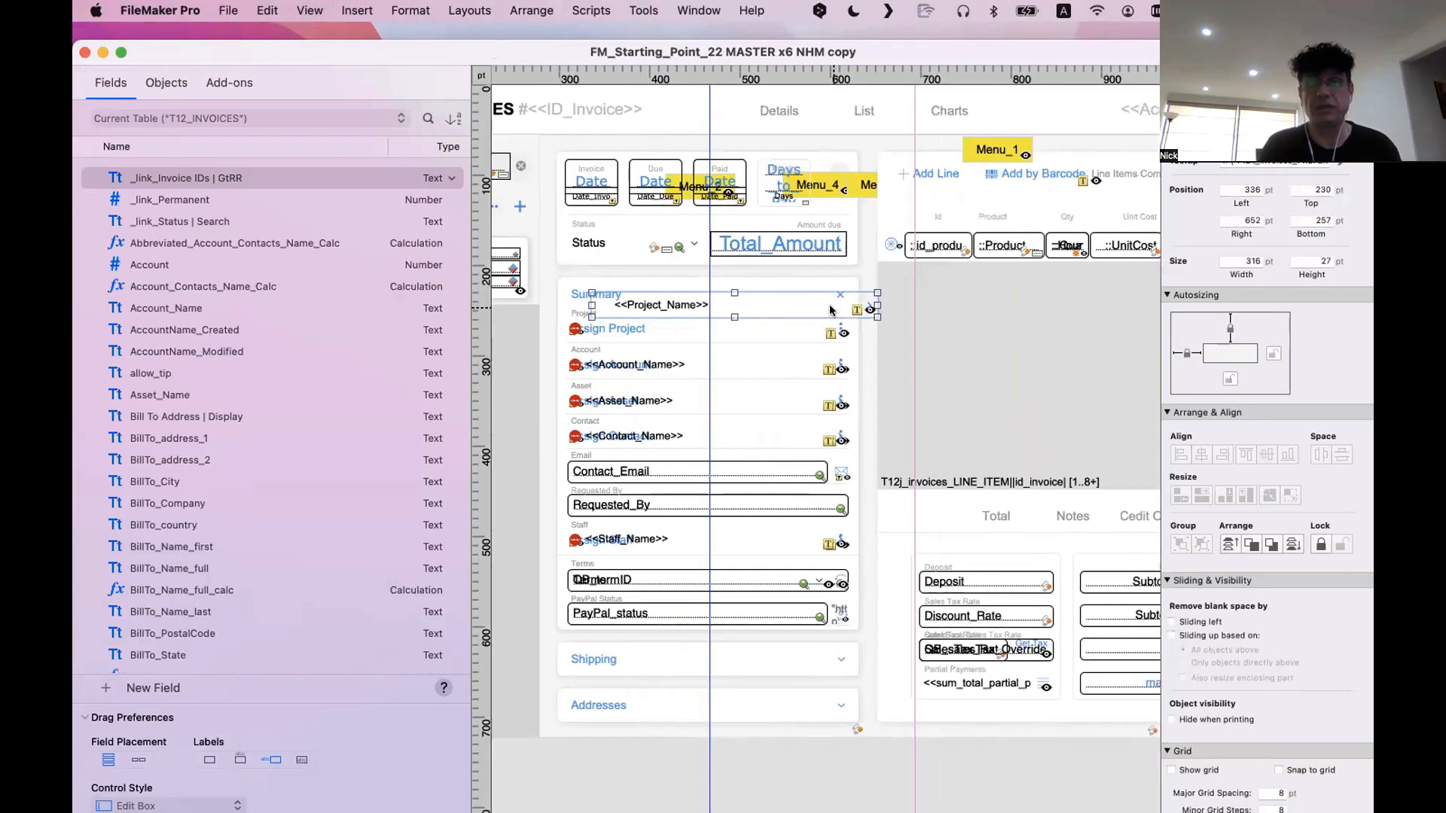
double_click(726, 303)
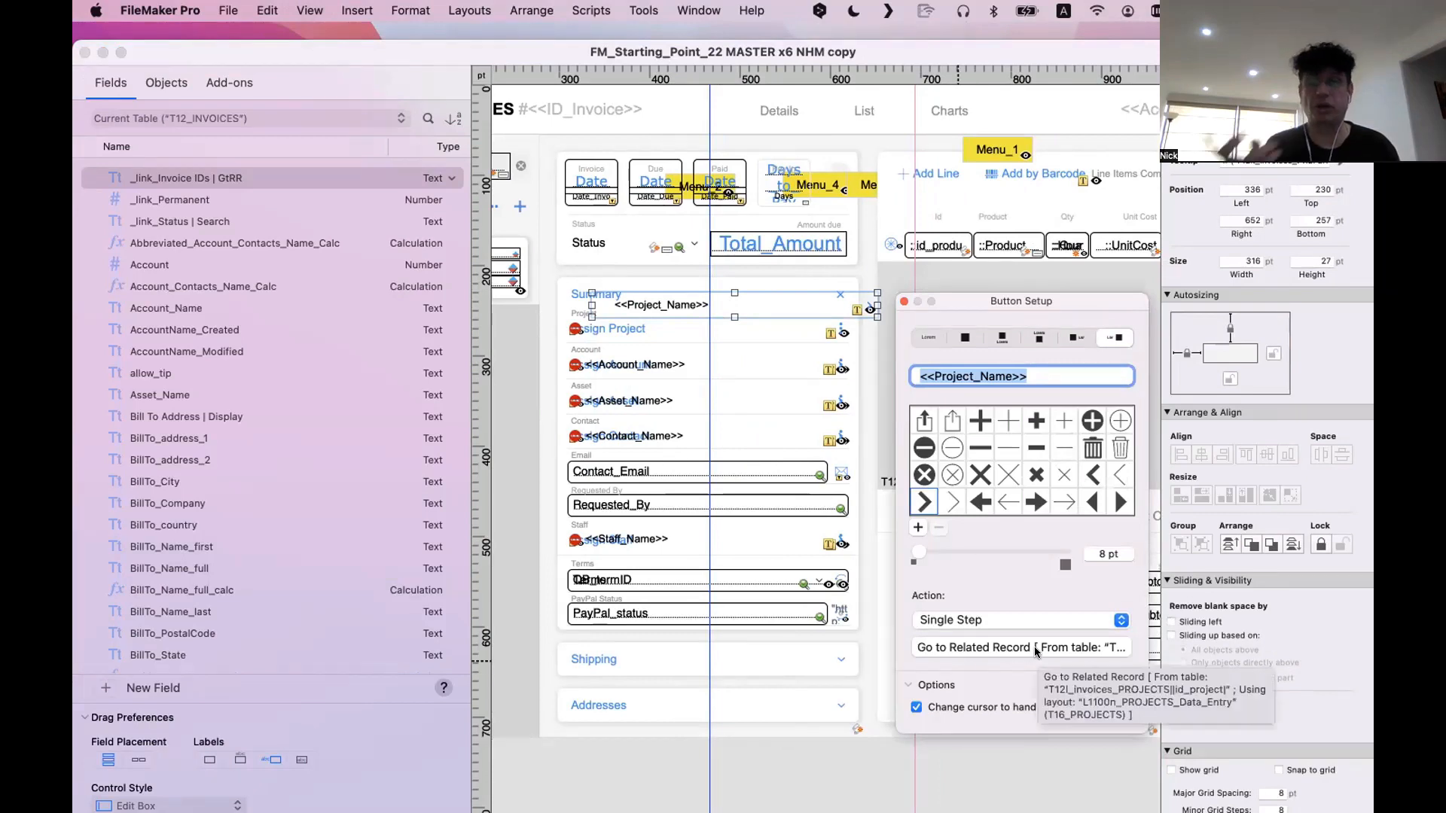
Inspect the Assign Project button's picker script and parameter, and select the red clear icon beside it
click(605, 329)
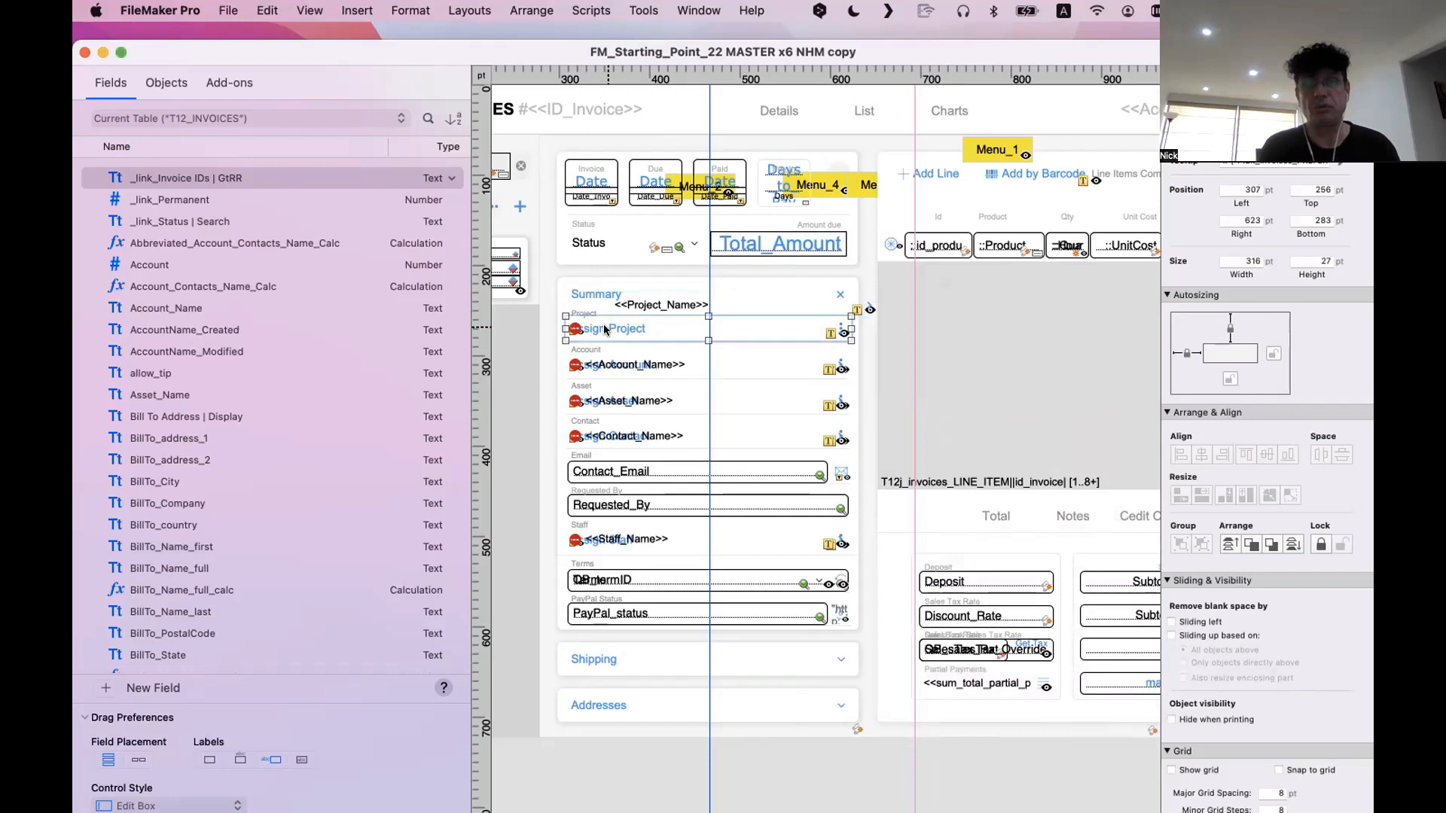
double_click(604, 329)
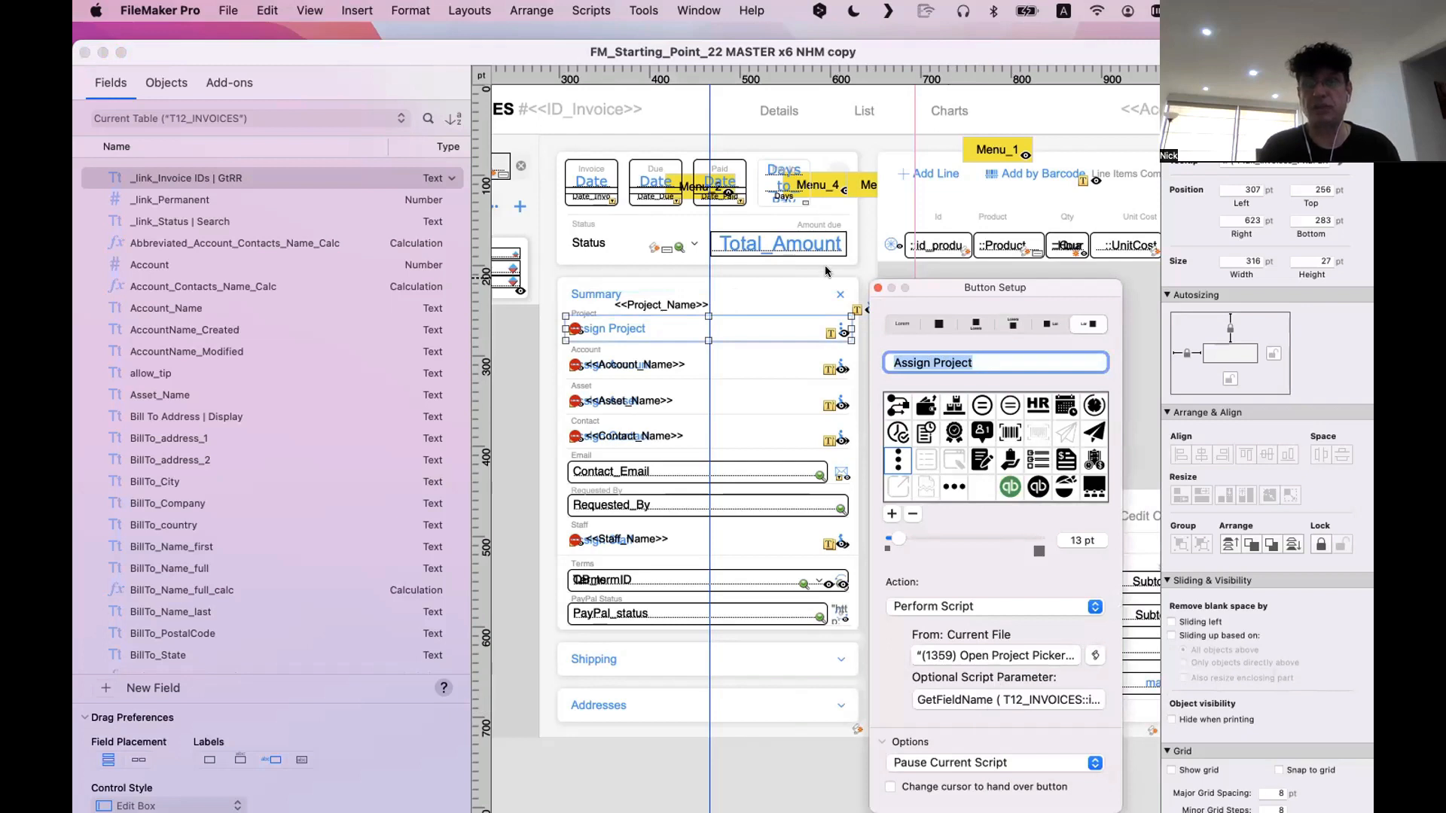
click(877, 288)
click(575, 329)
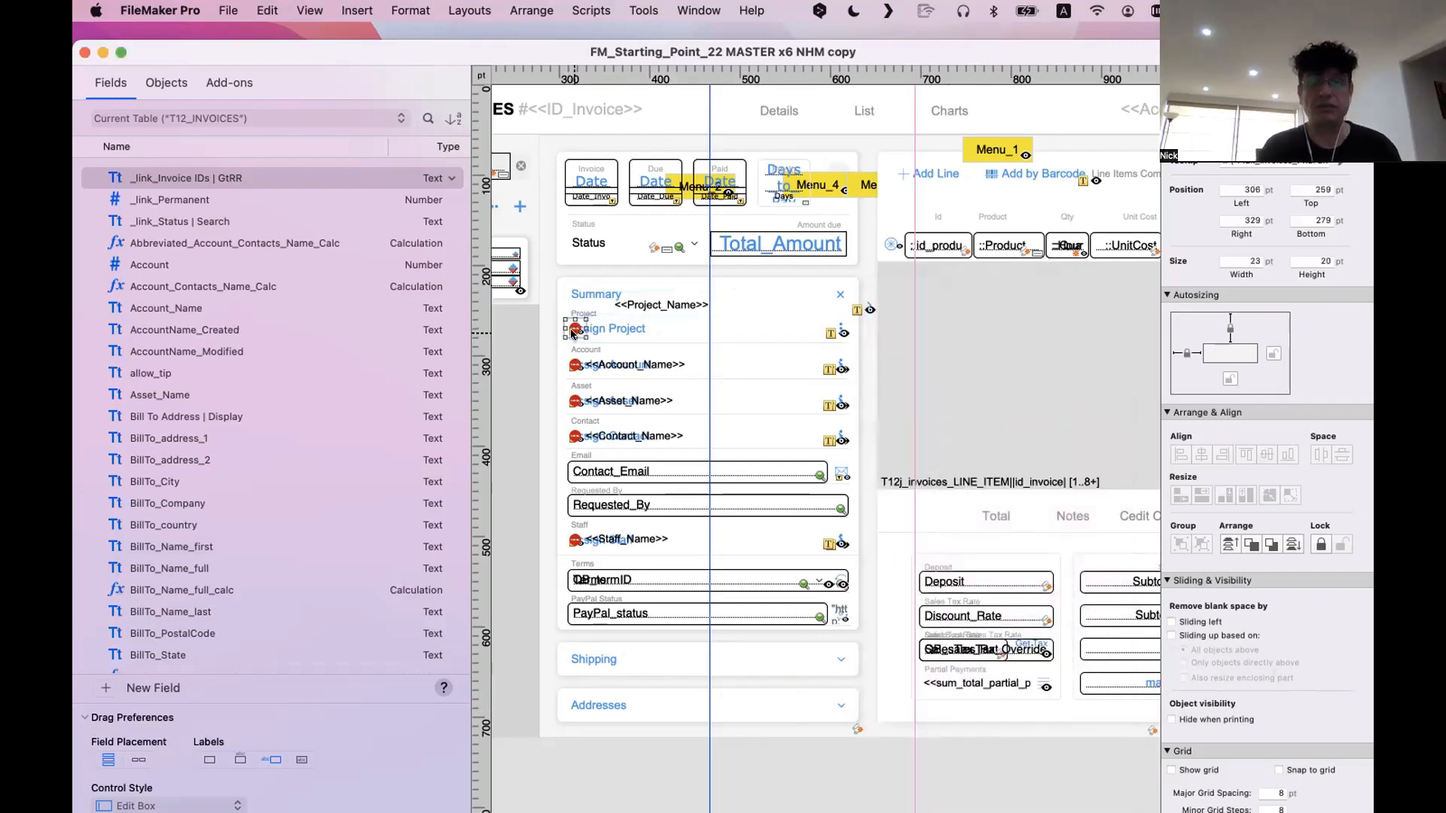
Put the <<Project_Name>> button back on the Project row and examine its Hide object when condition
scroll(571, 332, left, 1)
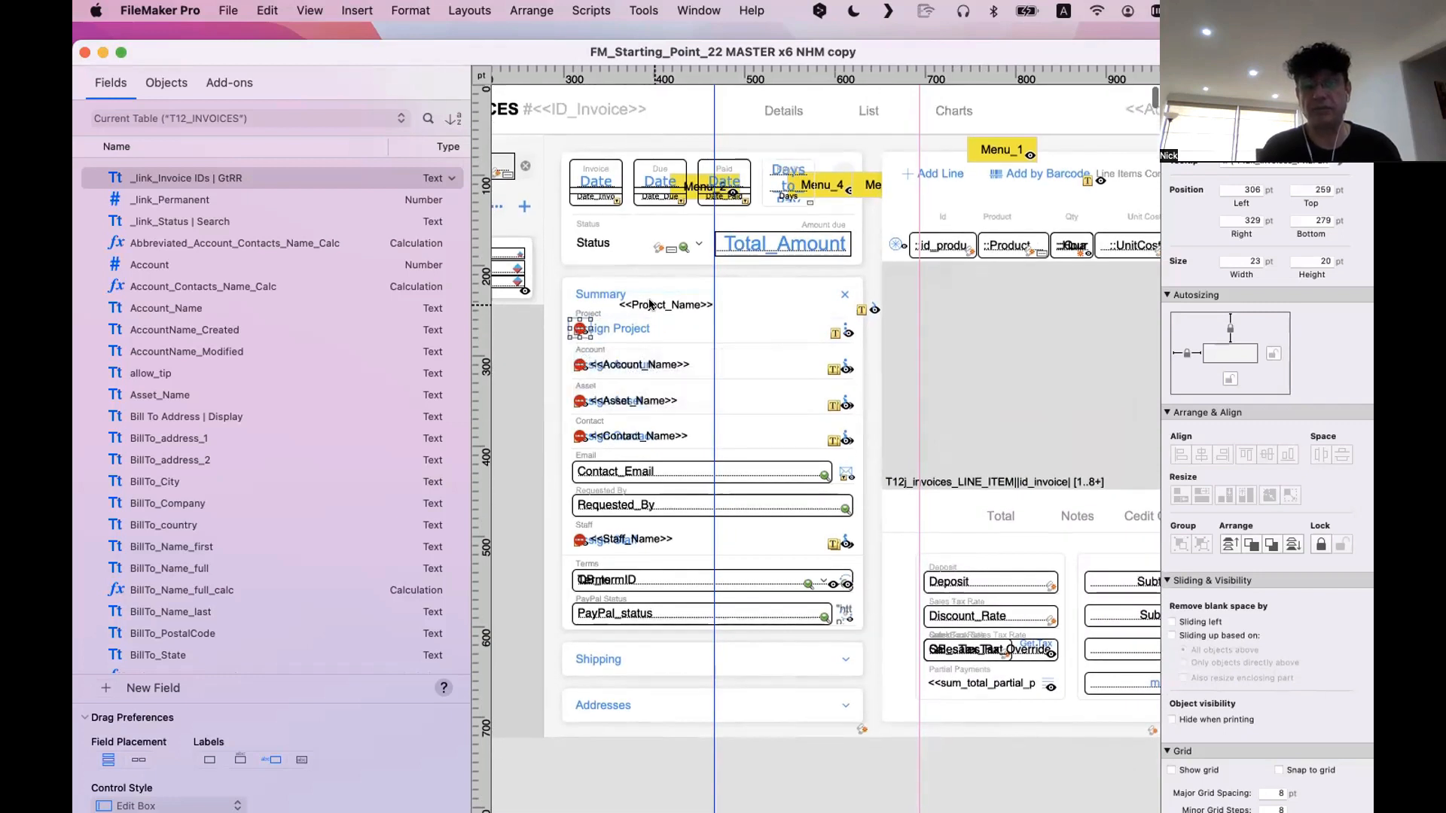
click(602, 329)
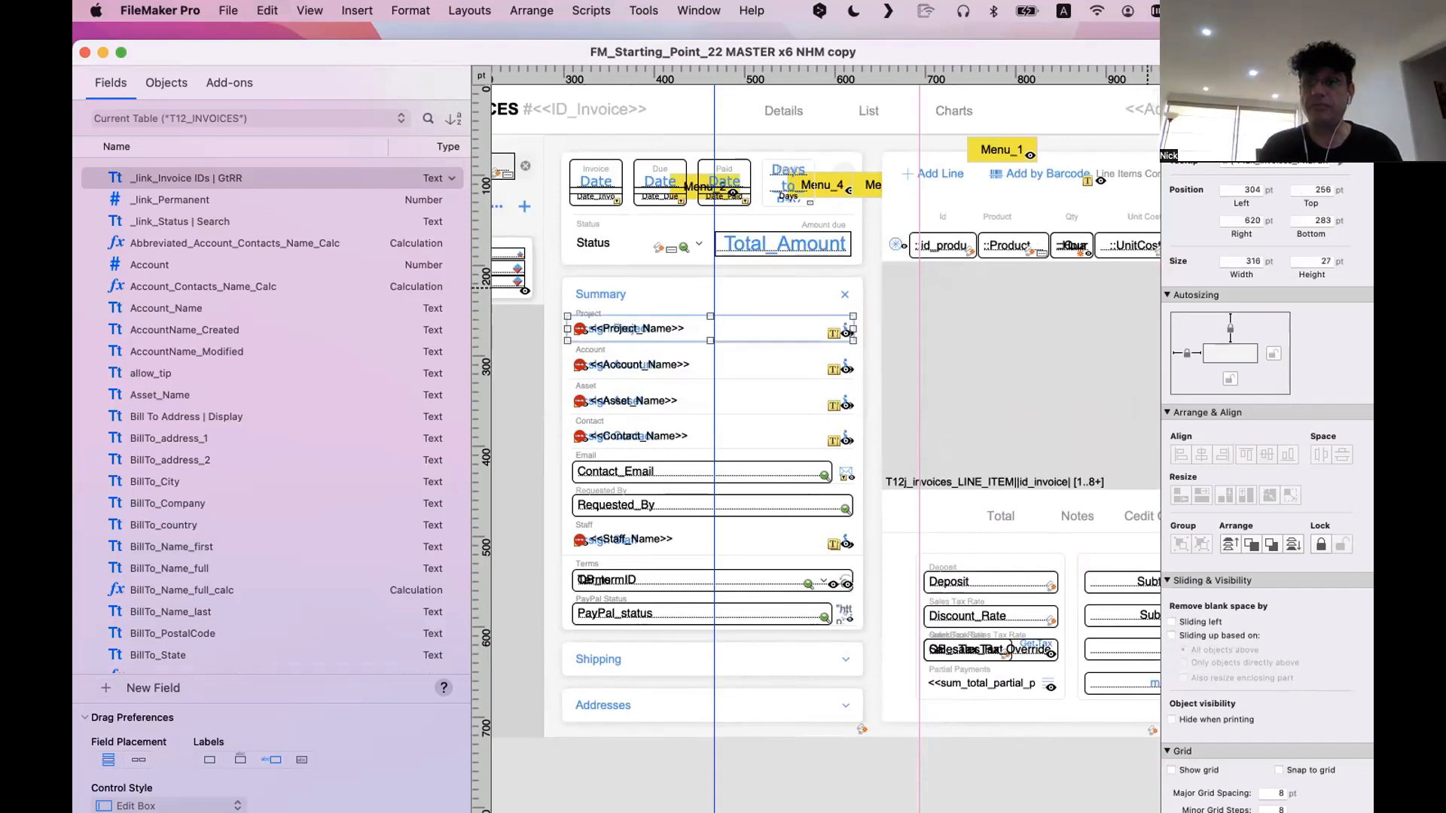
drag(1296, 52, 1165, 37)
click(1195, 67)
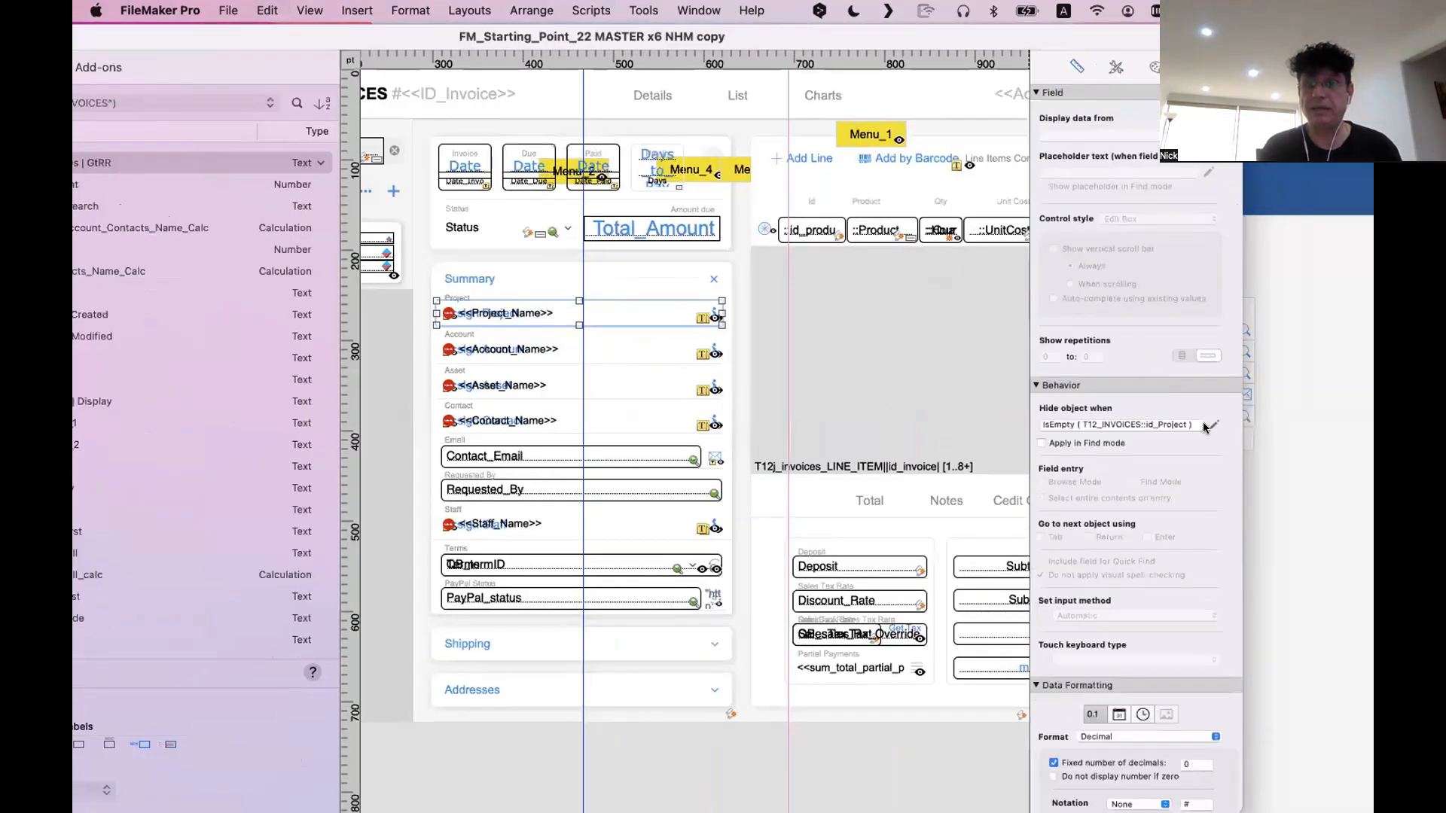
scroll(1147, 420, down, 2)
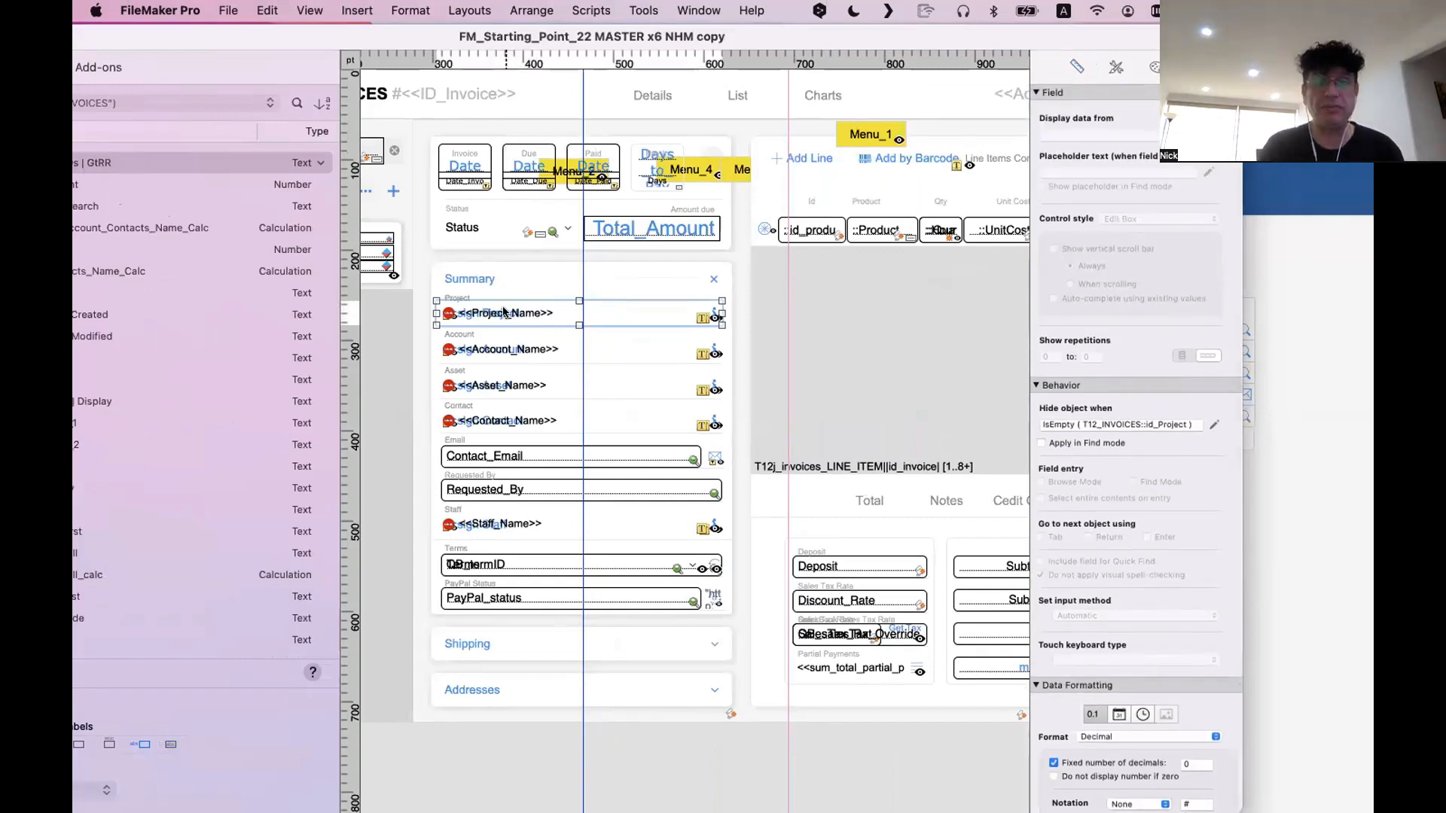
Shift the <<Project_Name>> button aside, compare the Assign Project button's hide condition with it, and undo the shift
drag(502, 312, 501, 285)
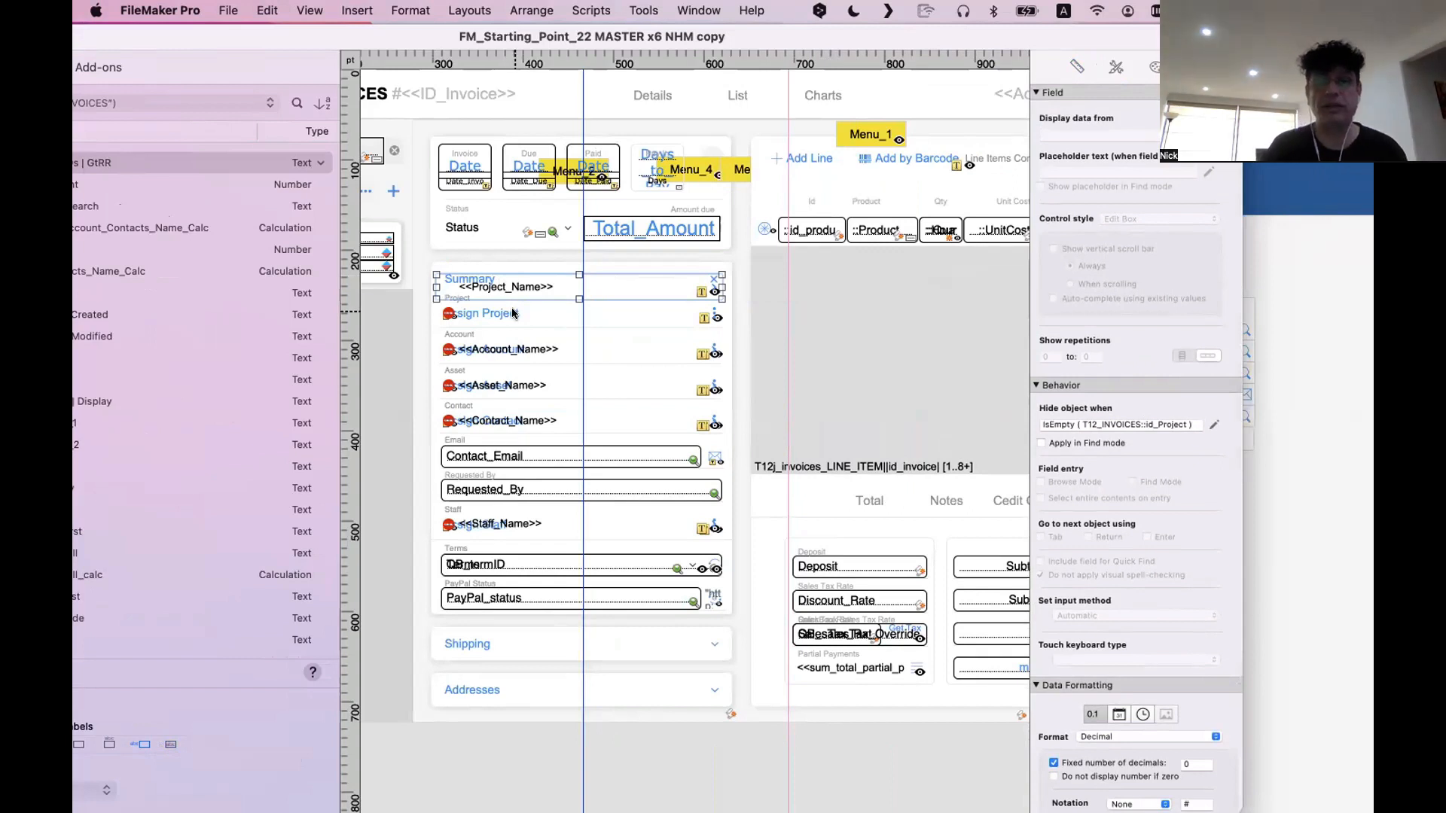
click(513, 314)
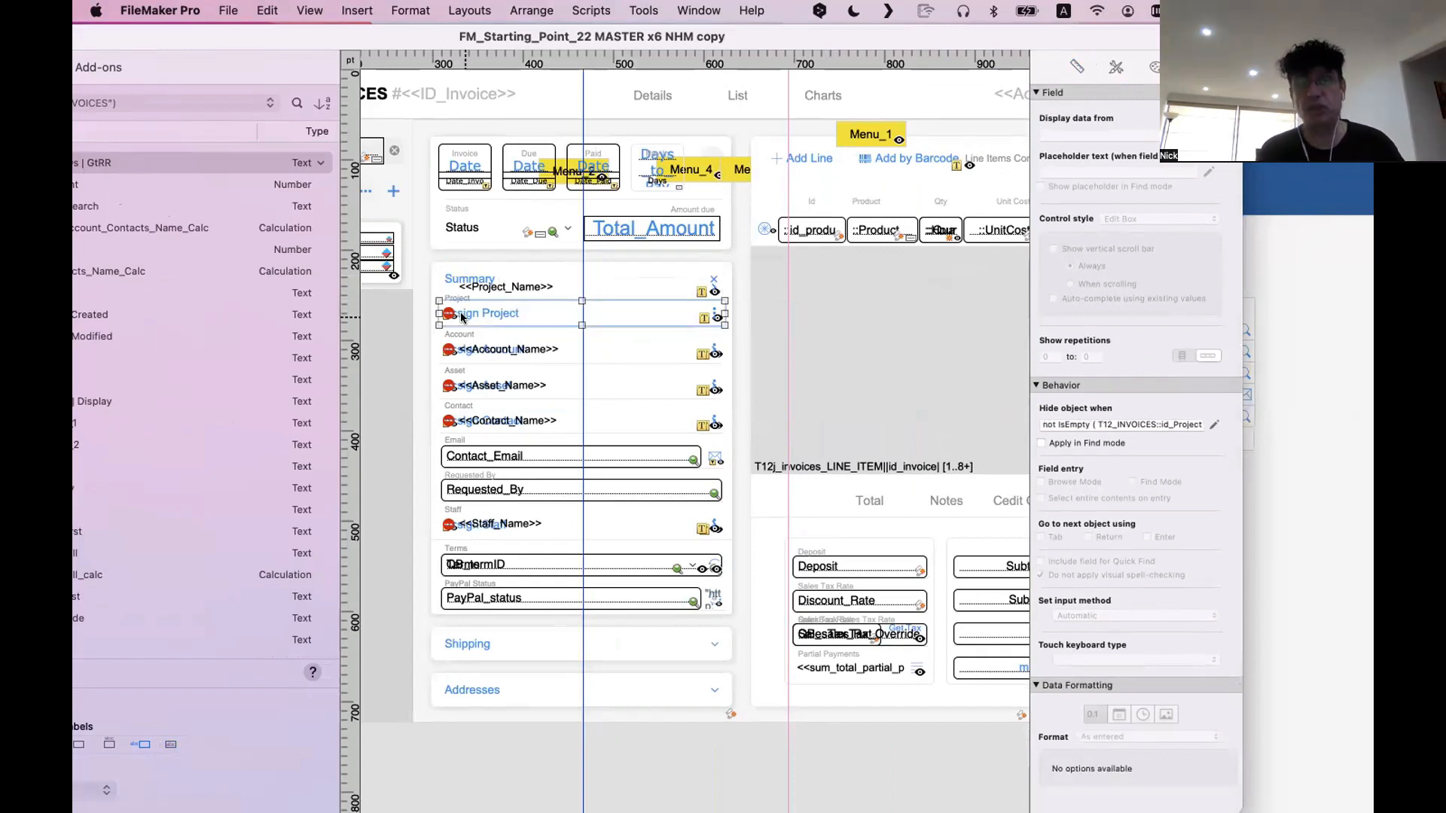
scroll(476, 313, right, 1)
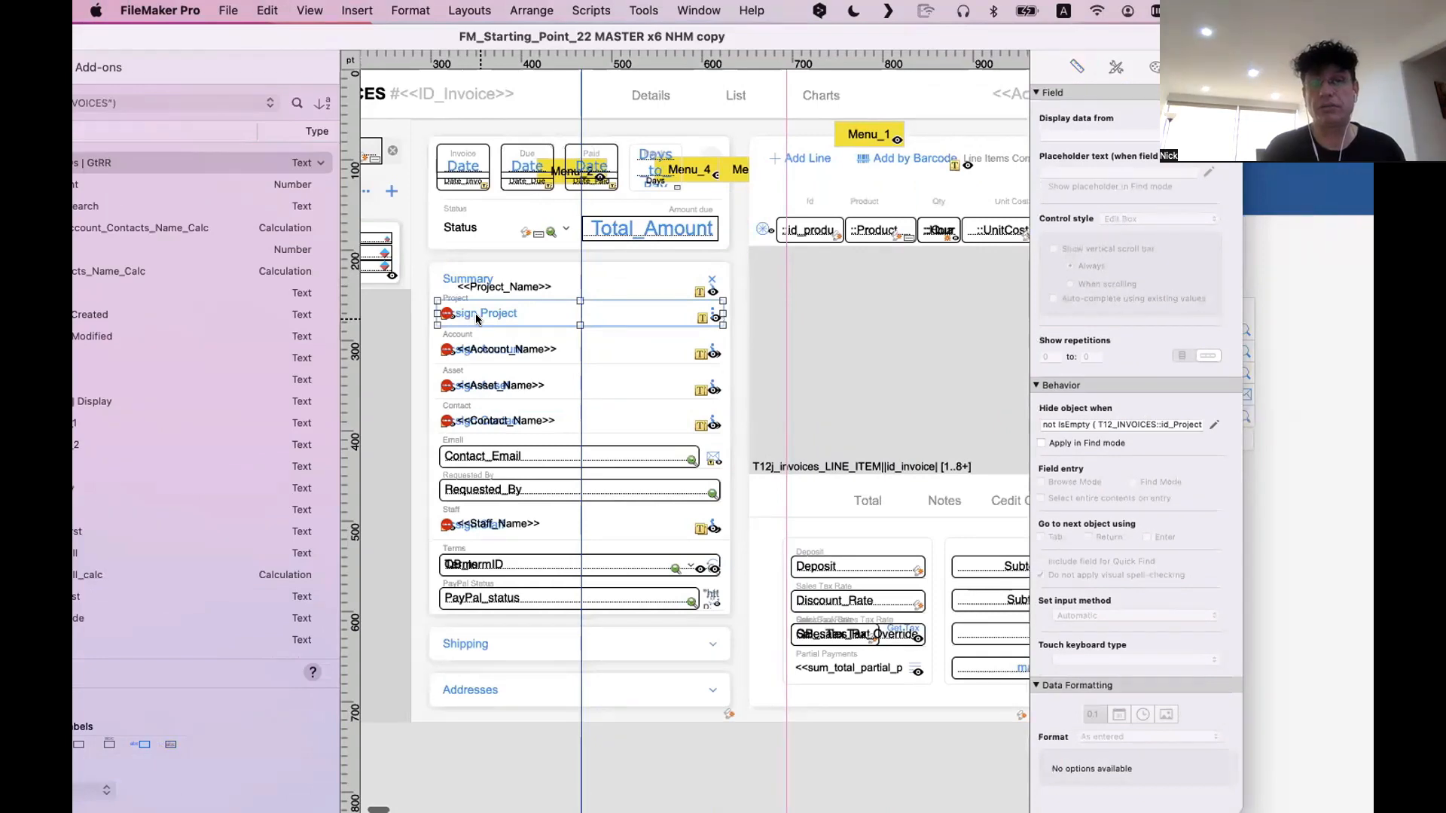
key(super+z)
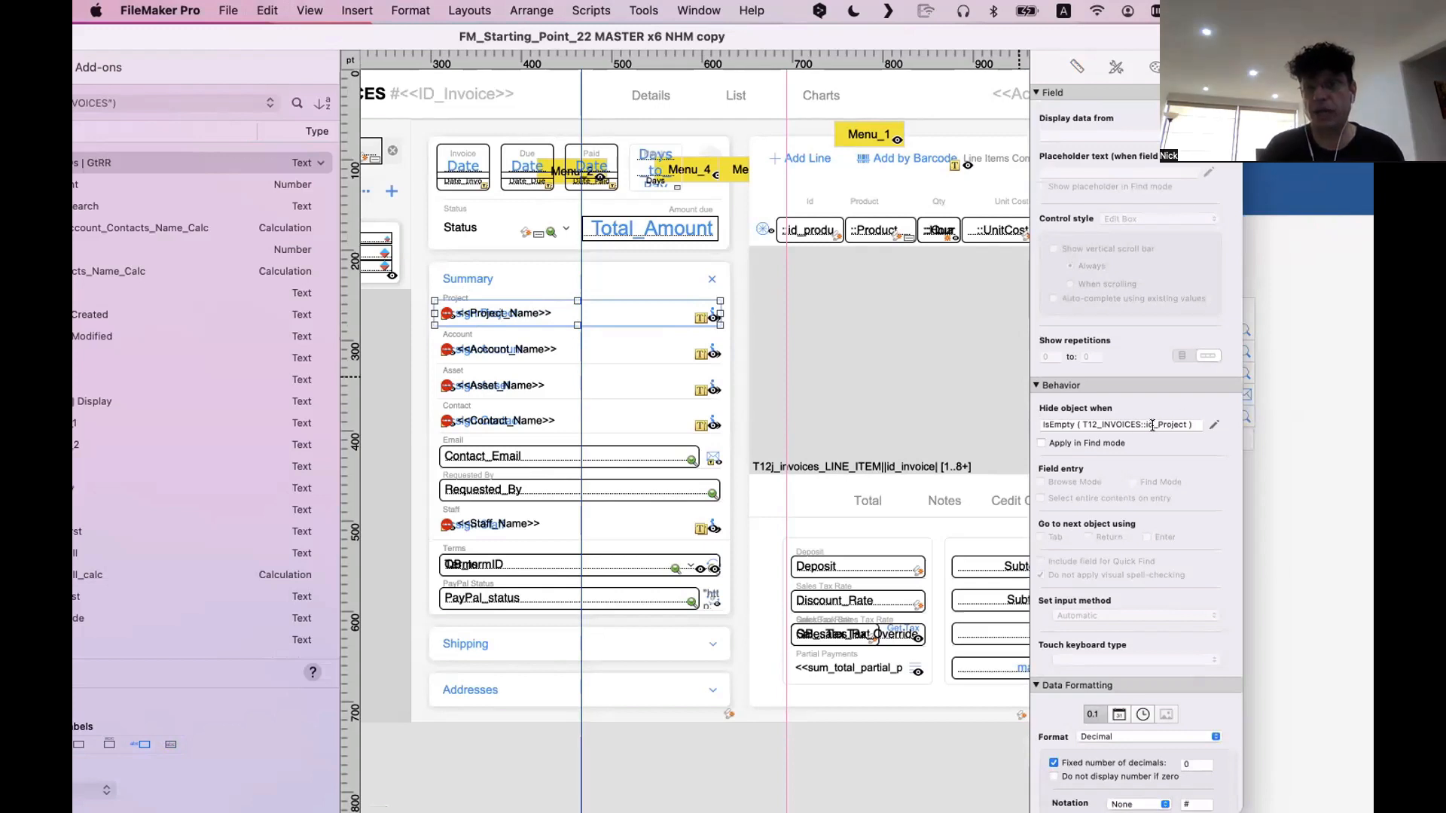
In Browse mode, clear the invoice's Project in the Summary and open the project picker
key(super+b)
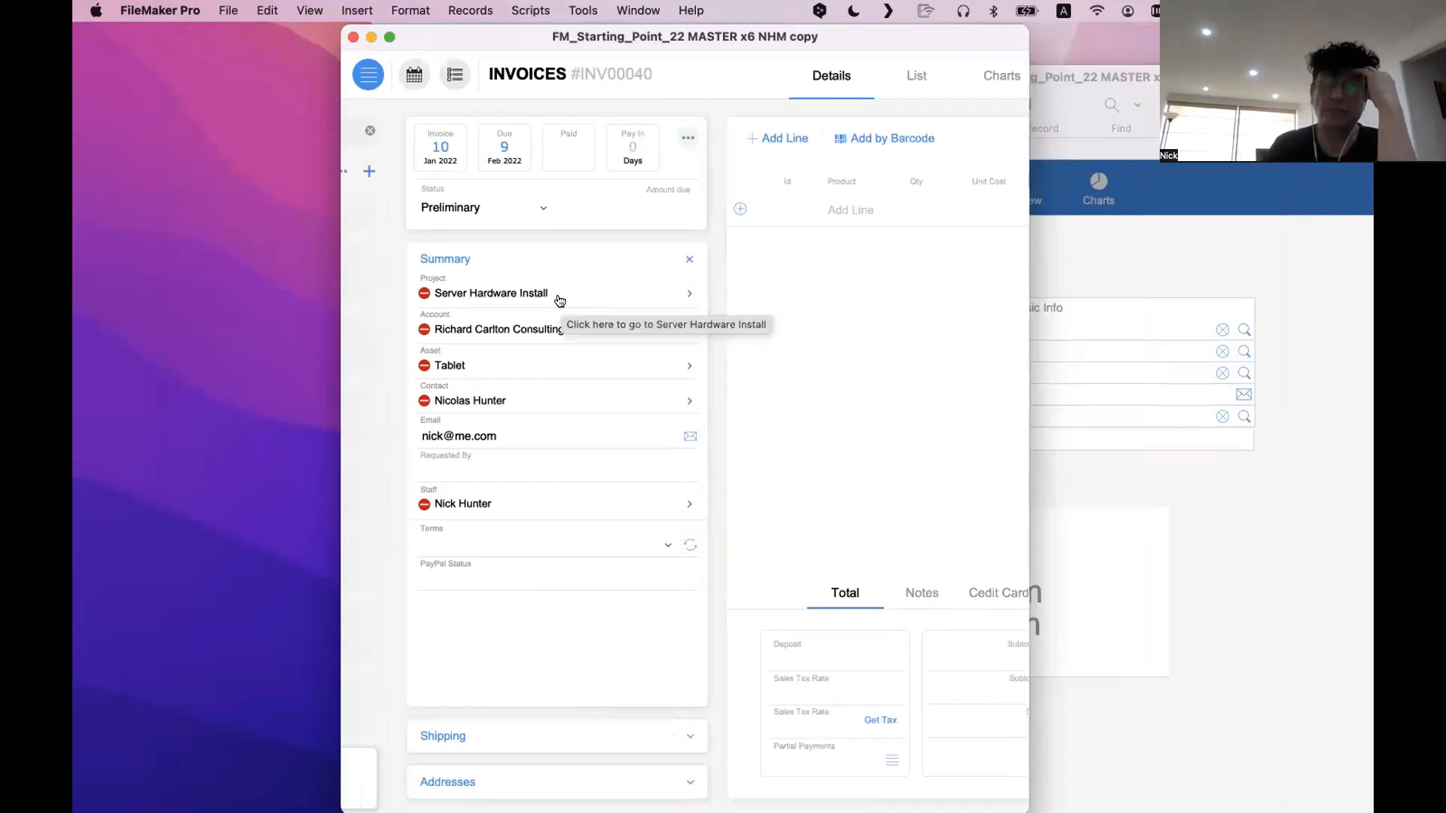
click(422, 292)
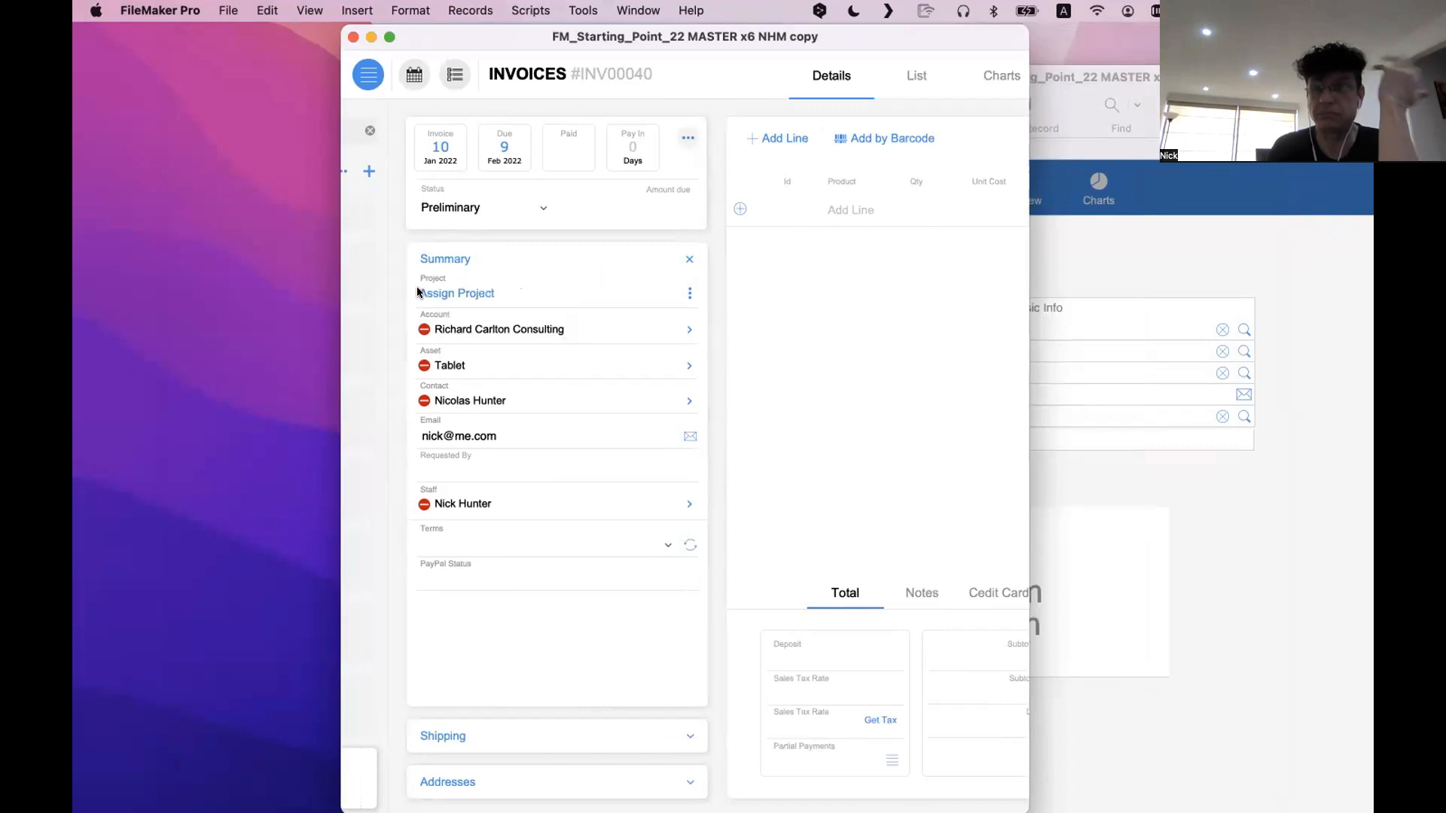
click(467, 292)
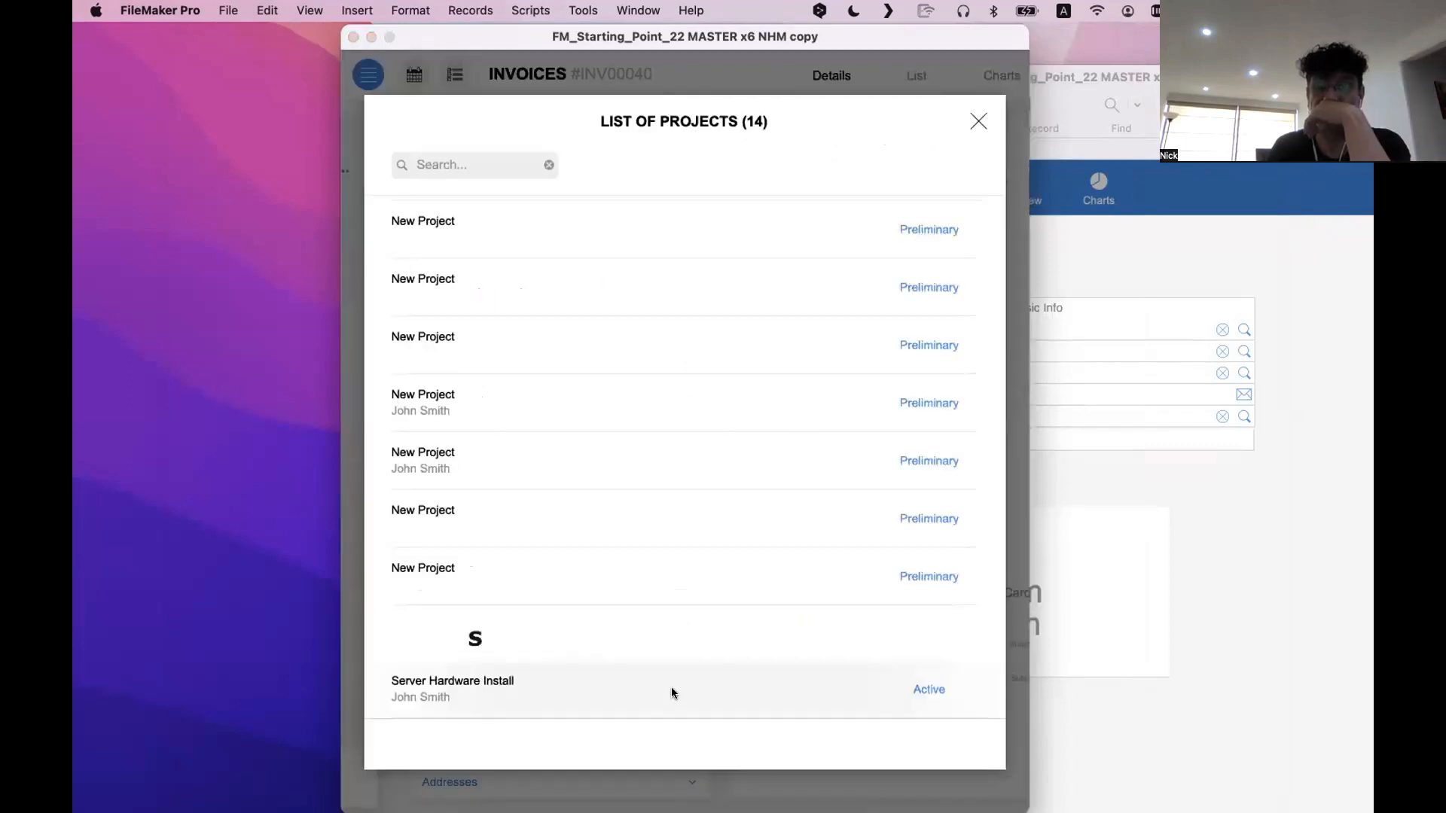
Open the Script Debugger, move it clear of the project list, and pick Server Hardware Install
click(583, 10)
click(595, 35)
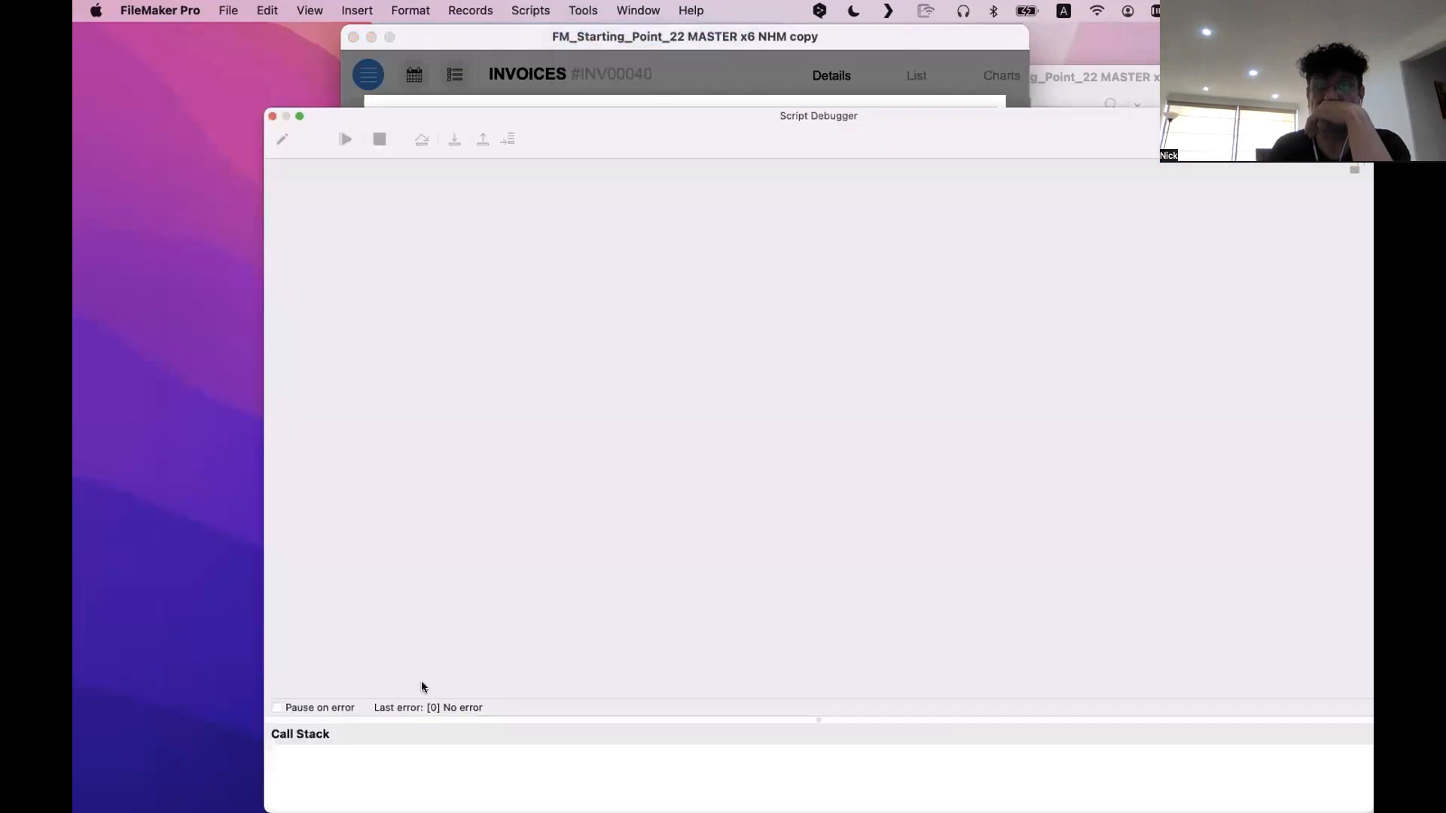
drag(531, 127, 876, 127)
click(442, 669)
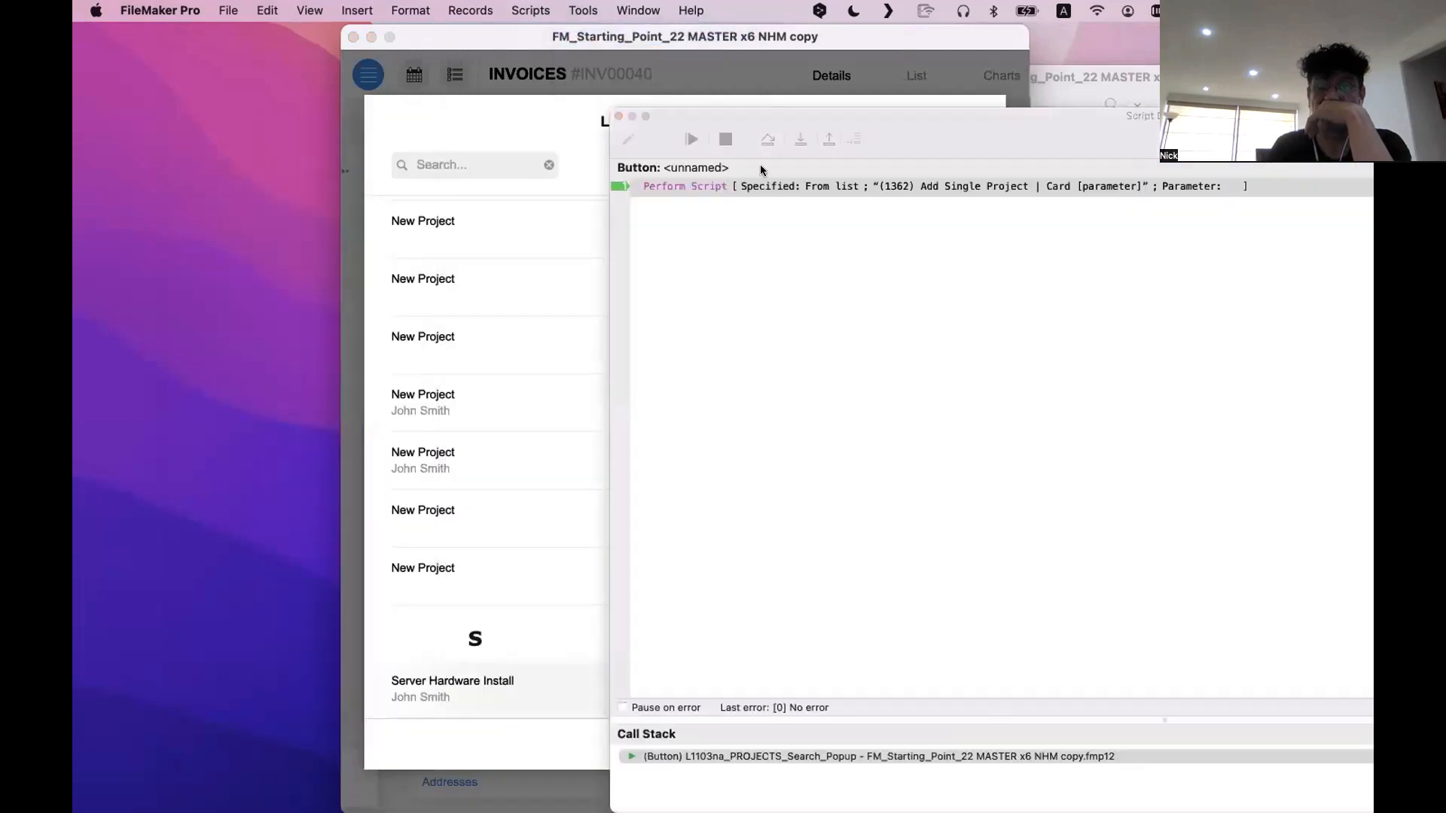
Step through the Add Single Project | Card script in the Script Debugger until it finishes assigning the project
click(801, 132)
click(802, 132)
click(802, 132)
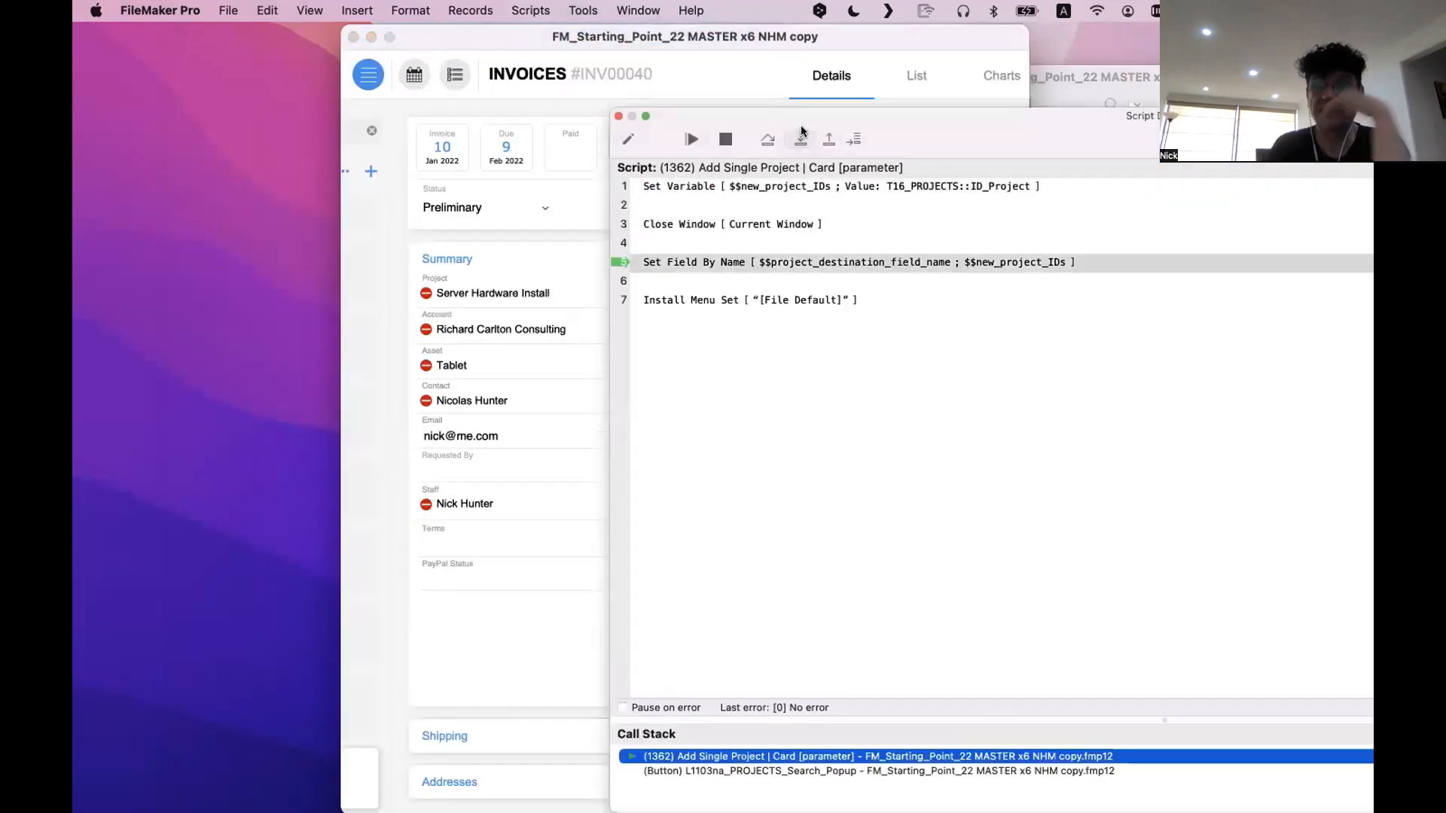
click(801, 133)
click(801, 133)
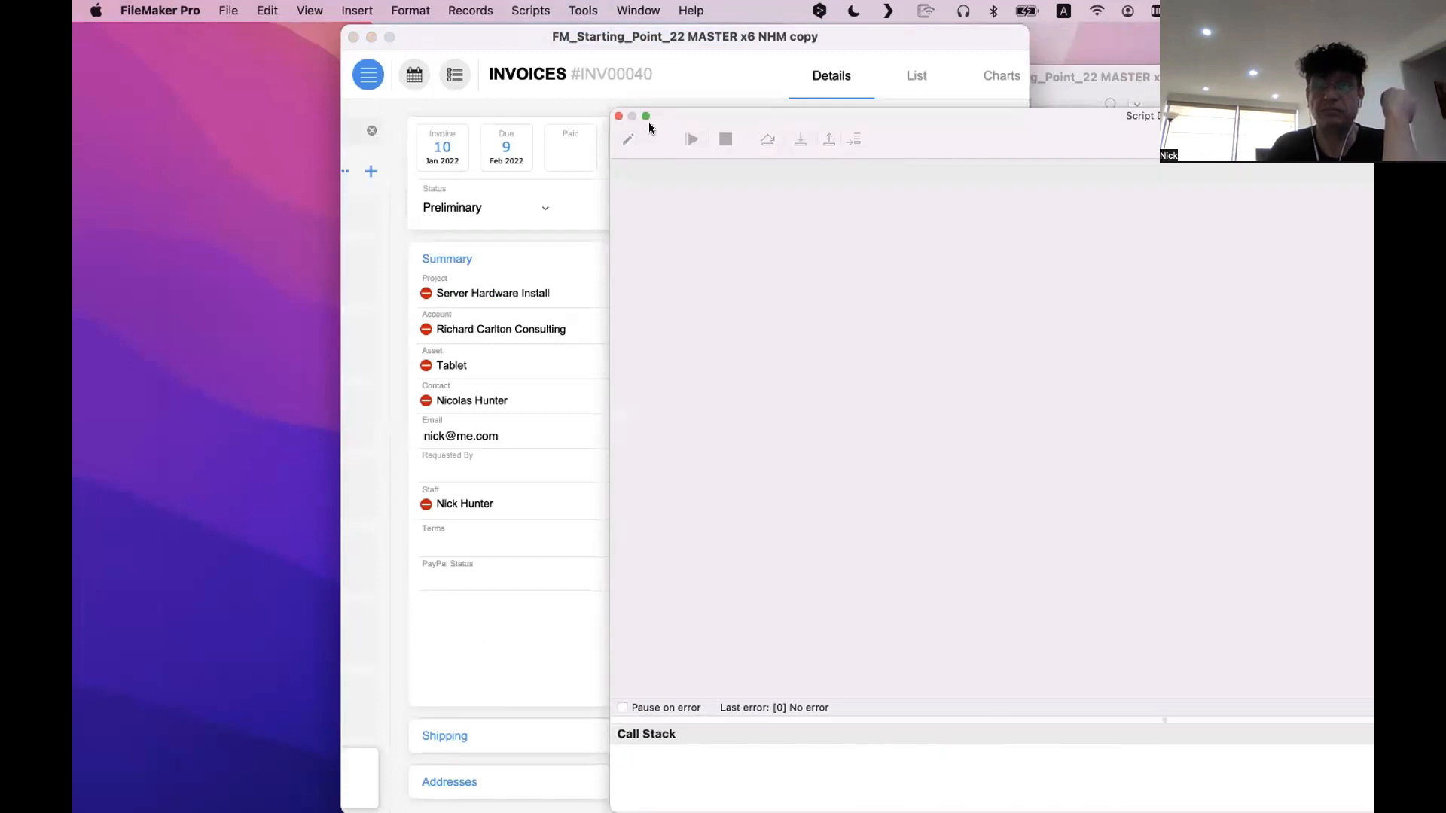
Bring the invoice window to the front, move it aside, and widen it to show the whole Summary and line items area
click(608, 309)
drag(592, 32, 323, 30)
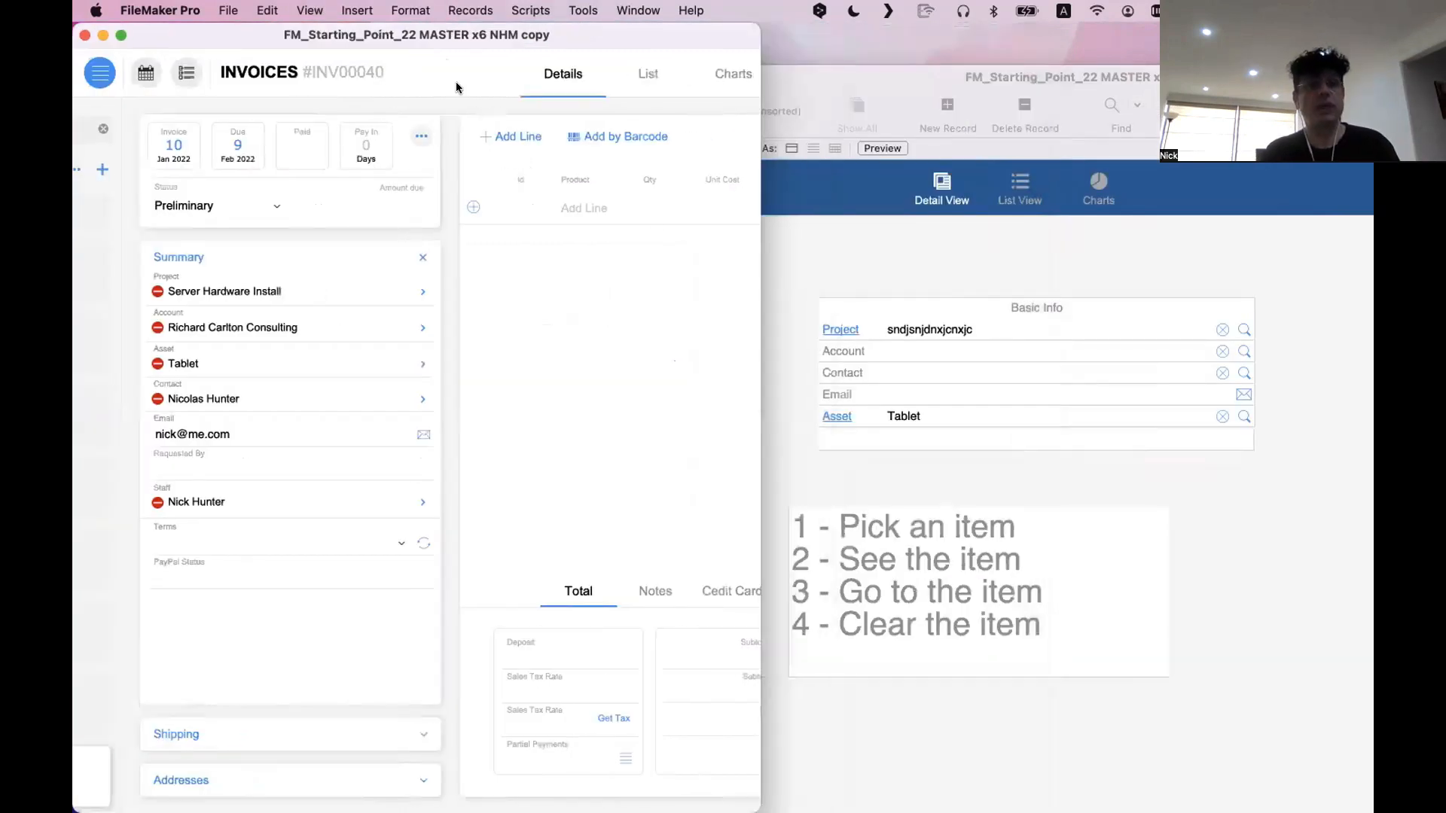
drag(760, 297, 1121, 297)
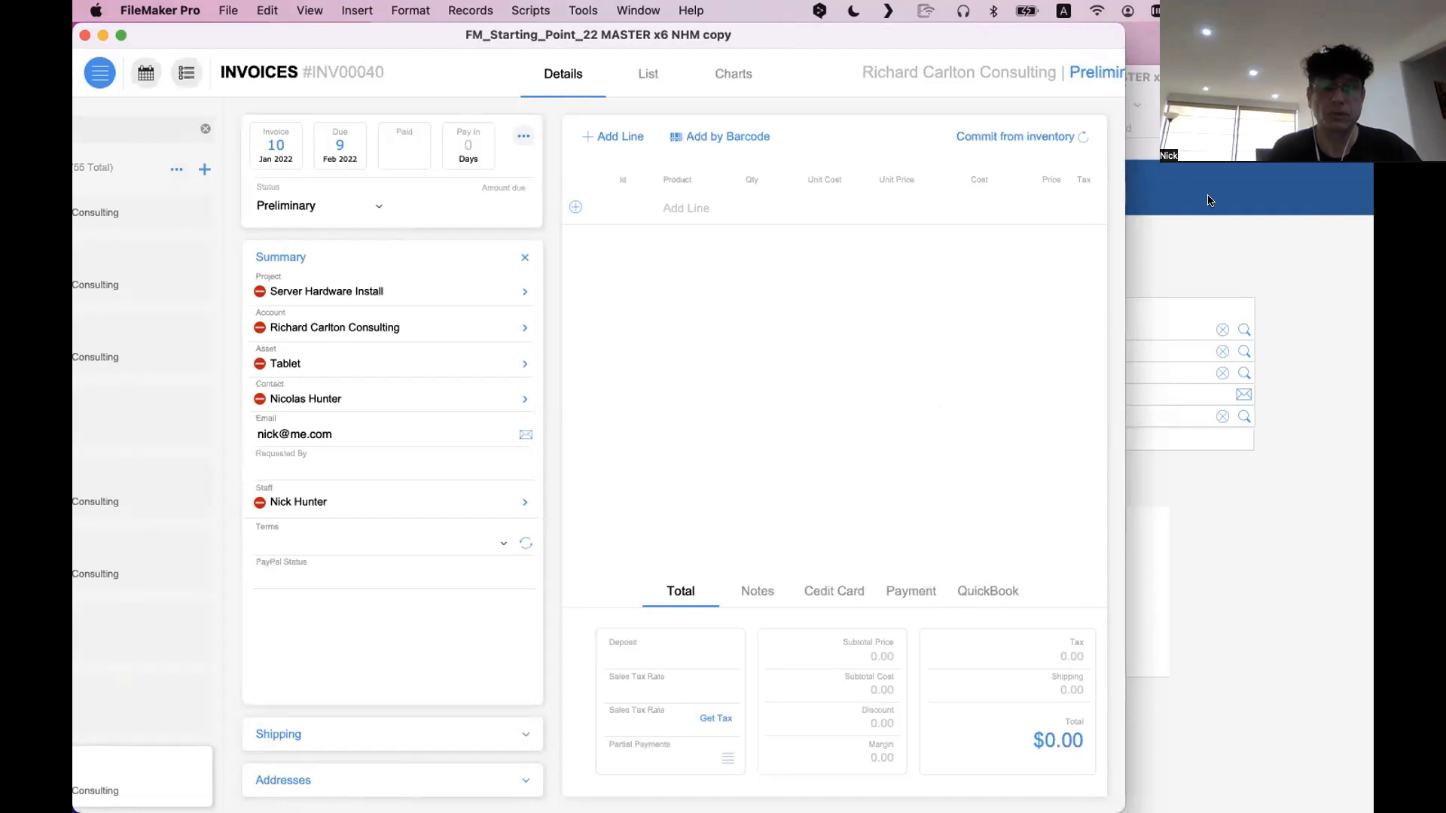
In Layout mode, switch the invoice slide control to panel 1 of 4 with the expanded Summary and select the <<Project_Name>> button
click(482, 241)
key(super+l)
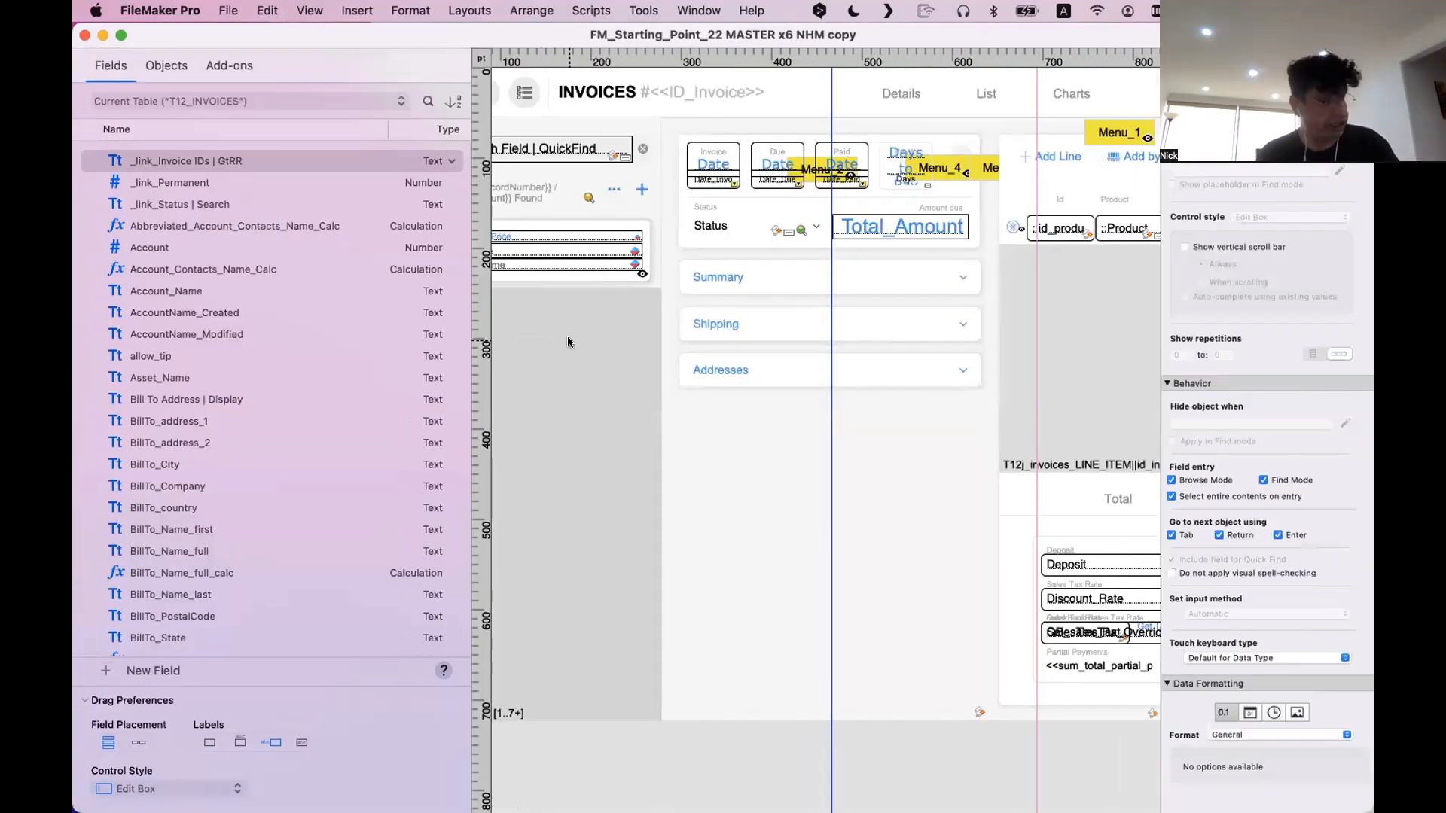
double_click(729, 448)
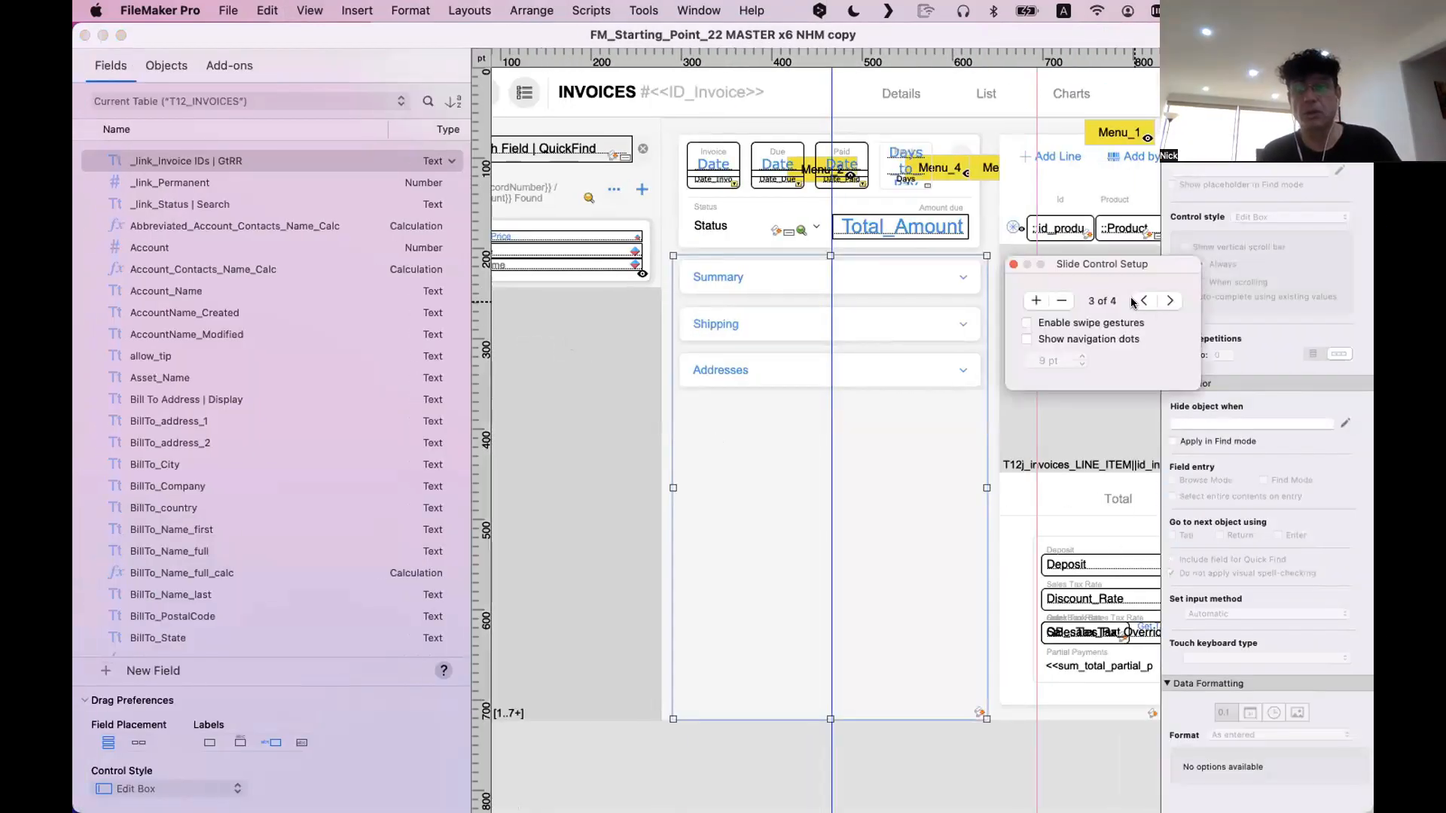
click(1142, 301)
click(1143, 301)
click(859, 304)
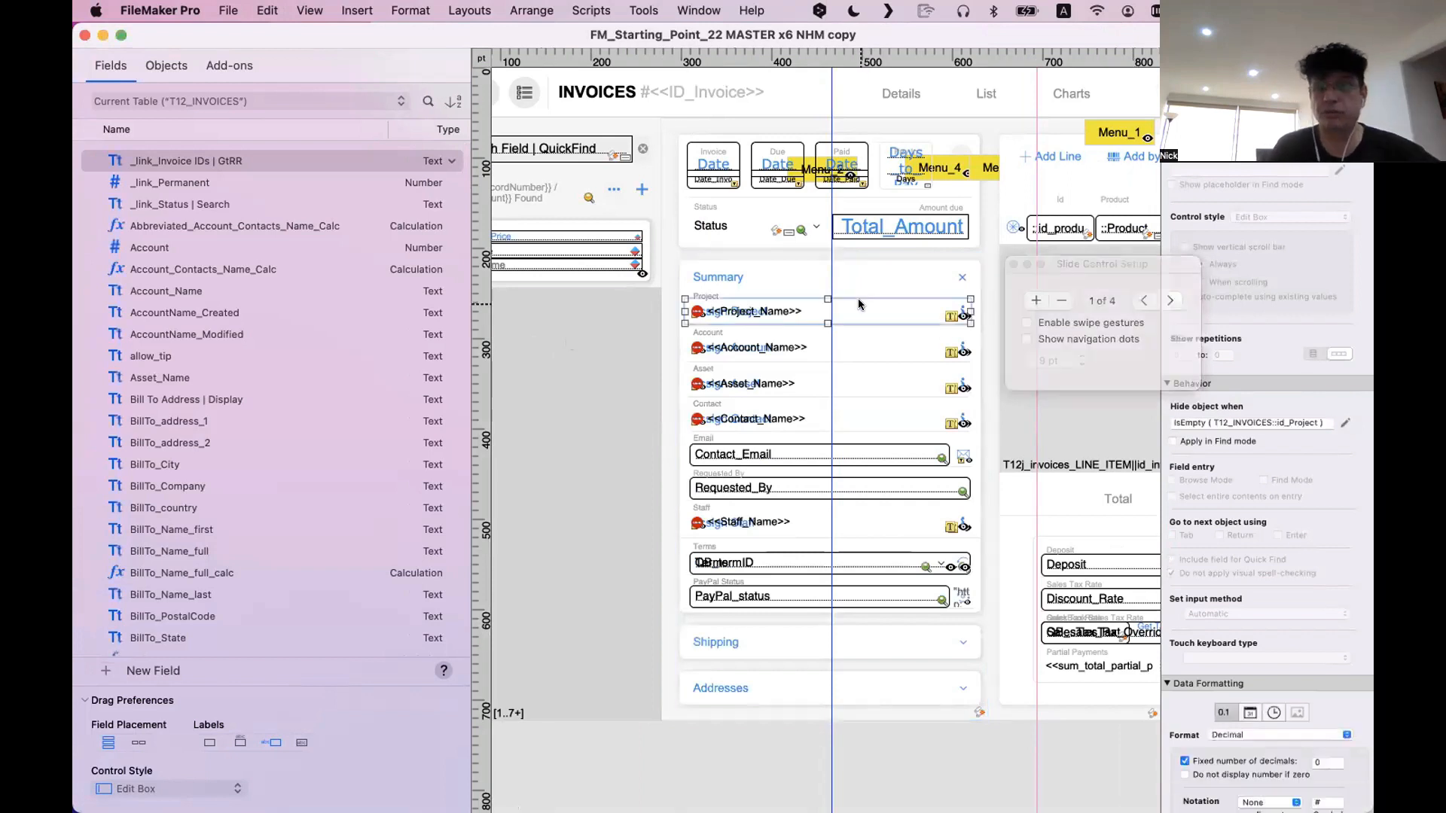
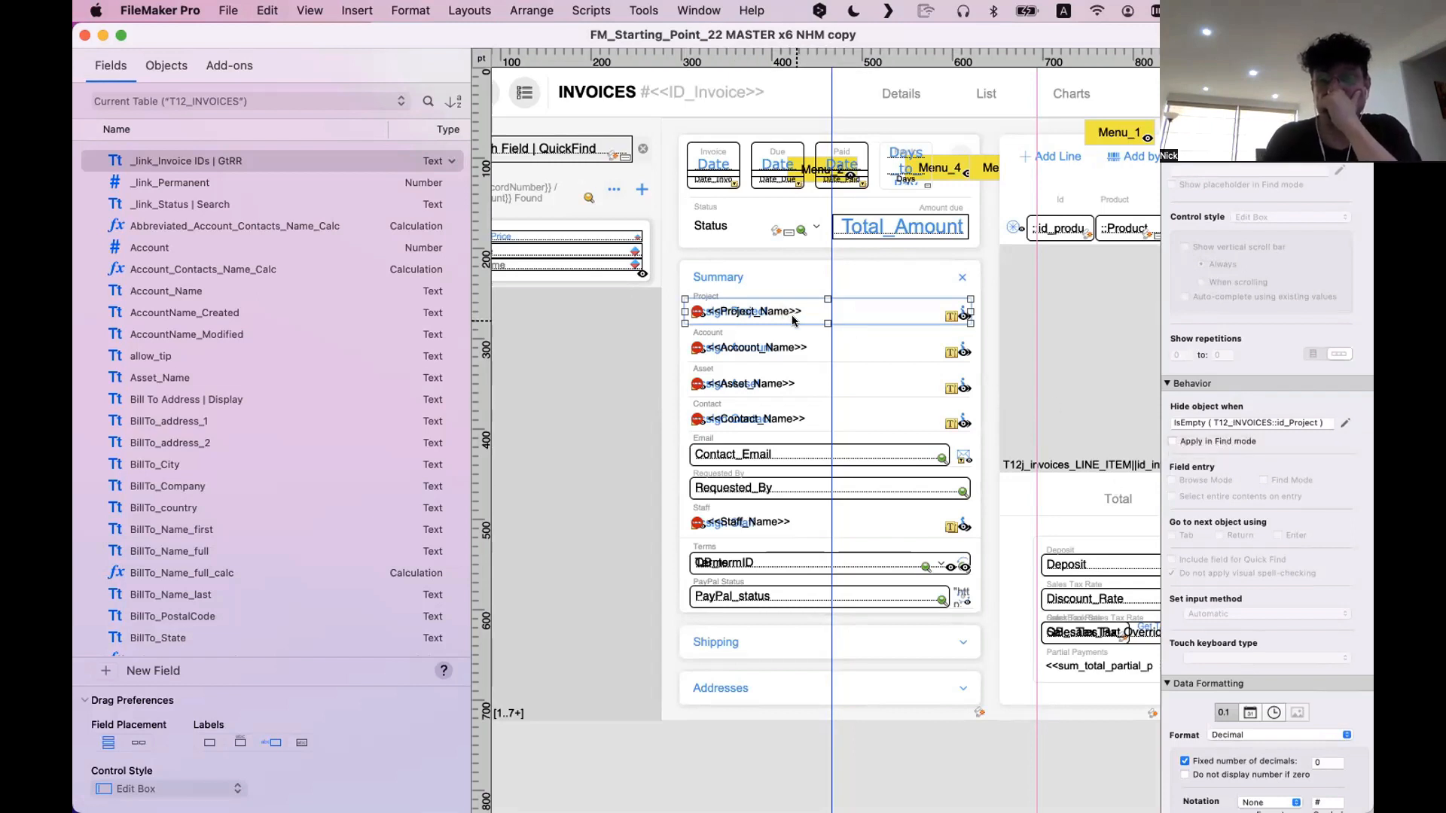
Shift and cut the <<Project_Name>> button to expose the Assign Project button beneath it, undoing each change
scroll(793, 320, left, 3)
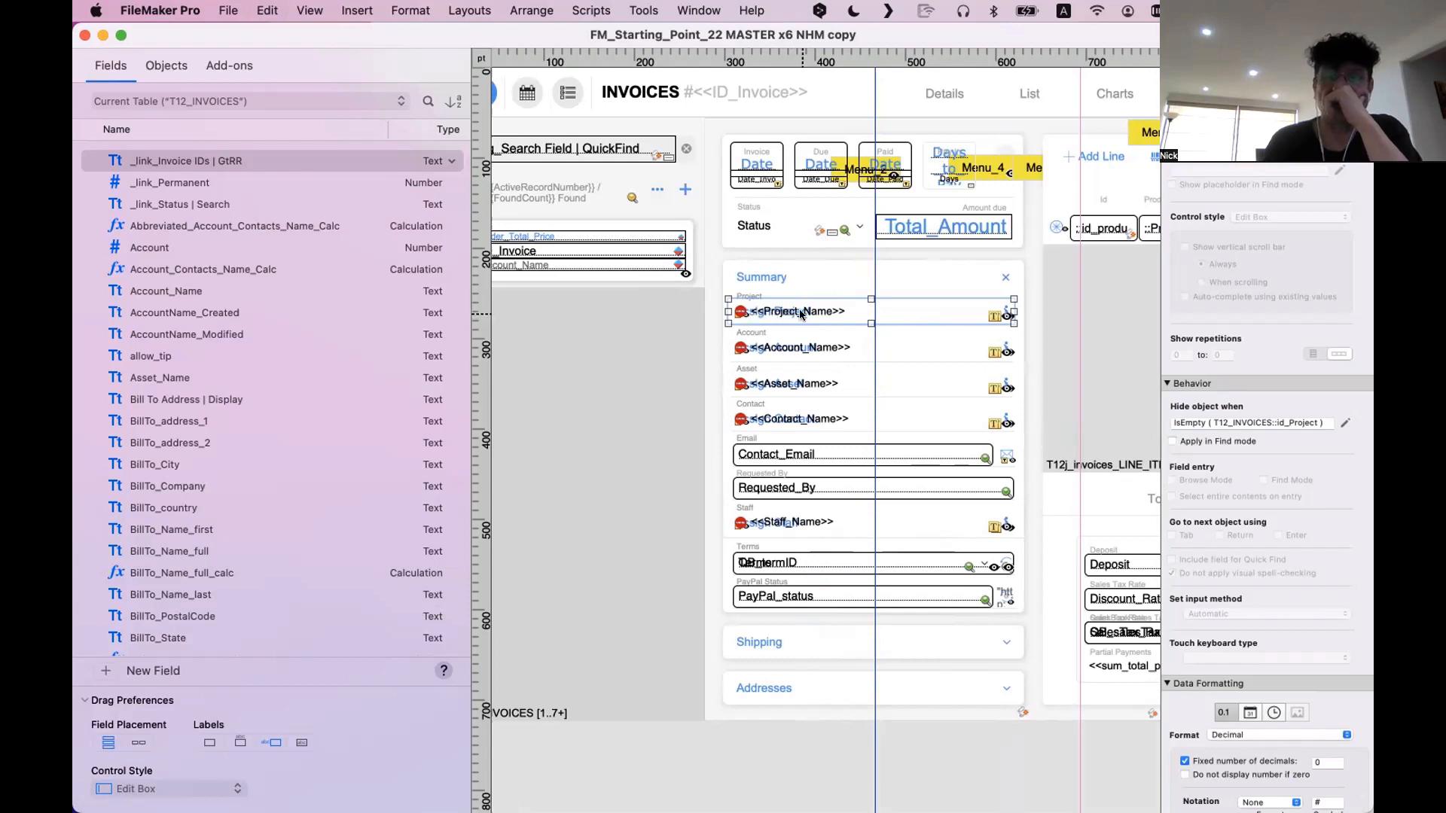
drag(804, 312, 805, 294)
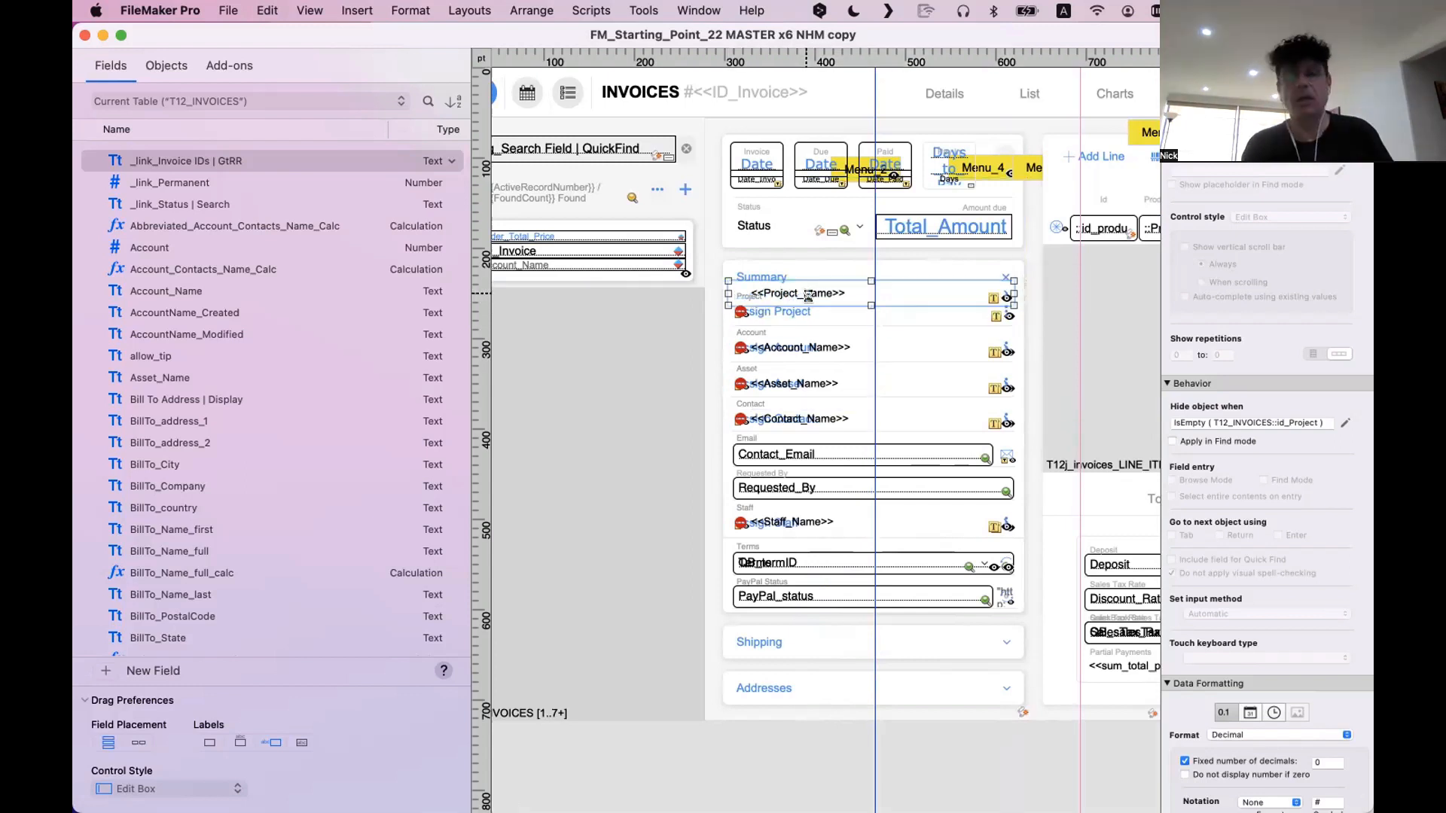
key(super+z)
key(super+x)
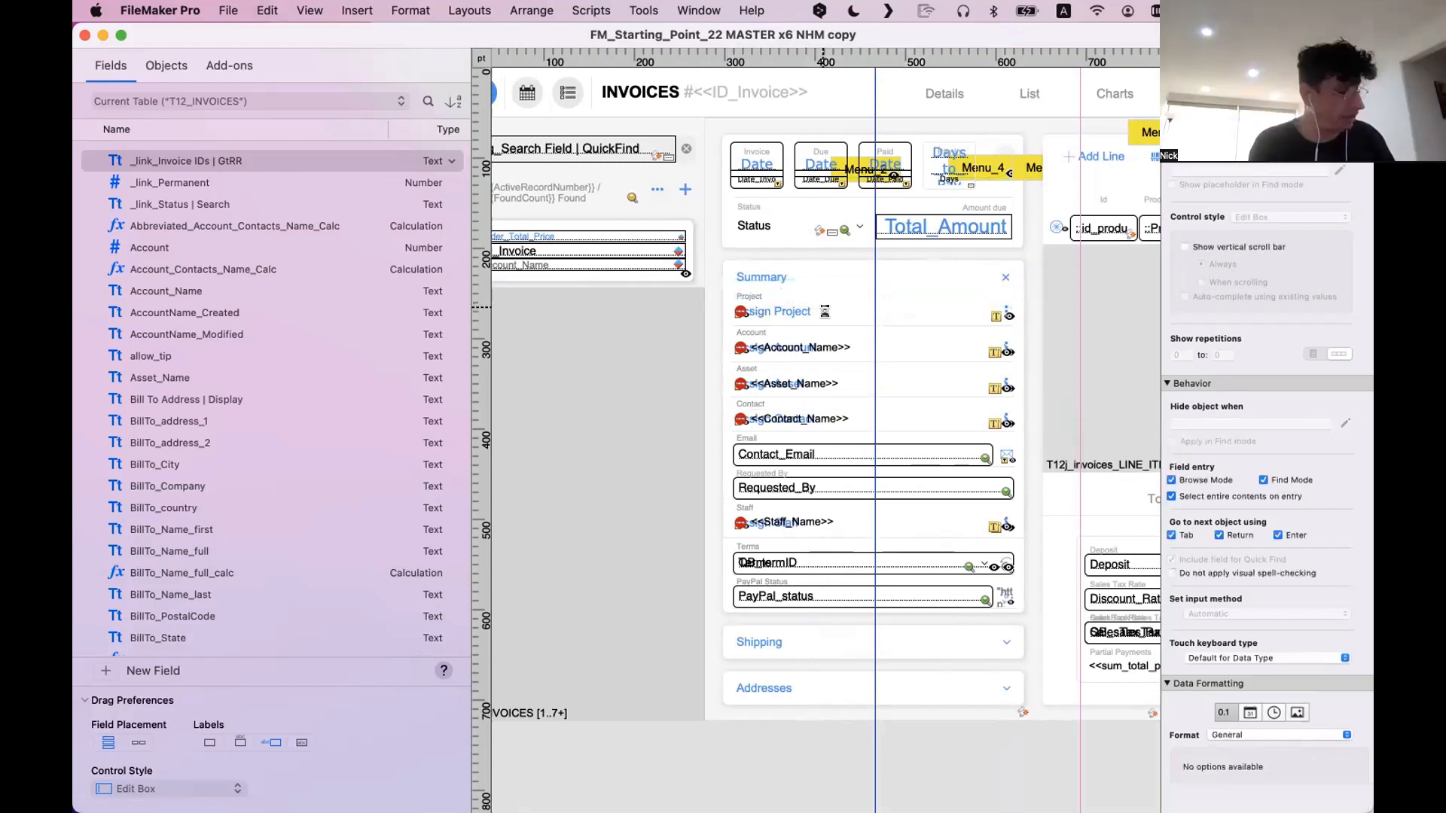
key(super+v)
key(super+z)
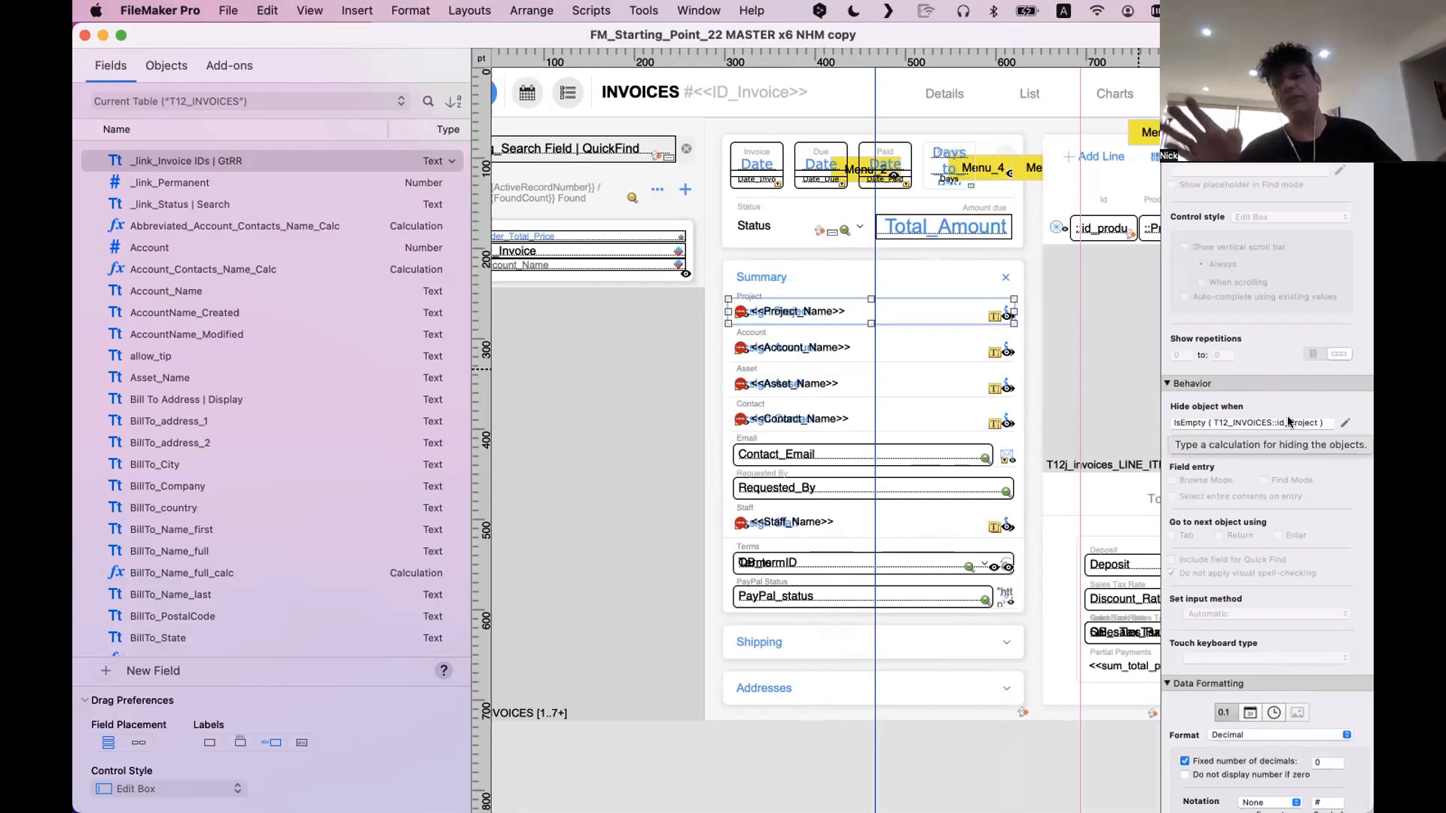
Inspect the hide condition of the overlapping term field in the Summary's Terms row
click(916, 570)
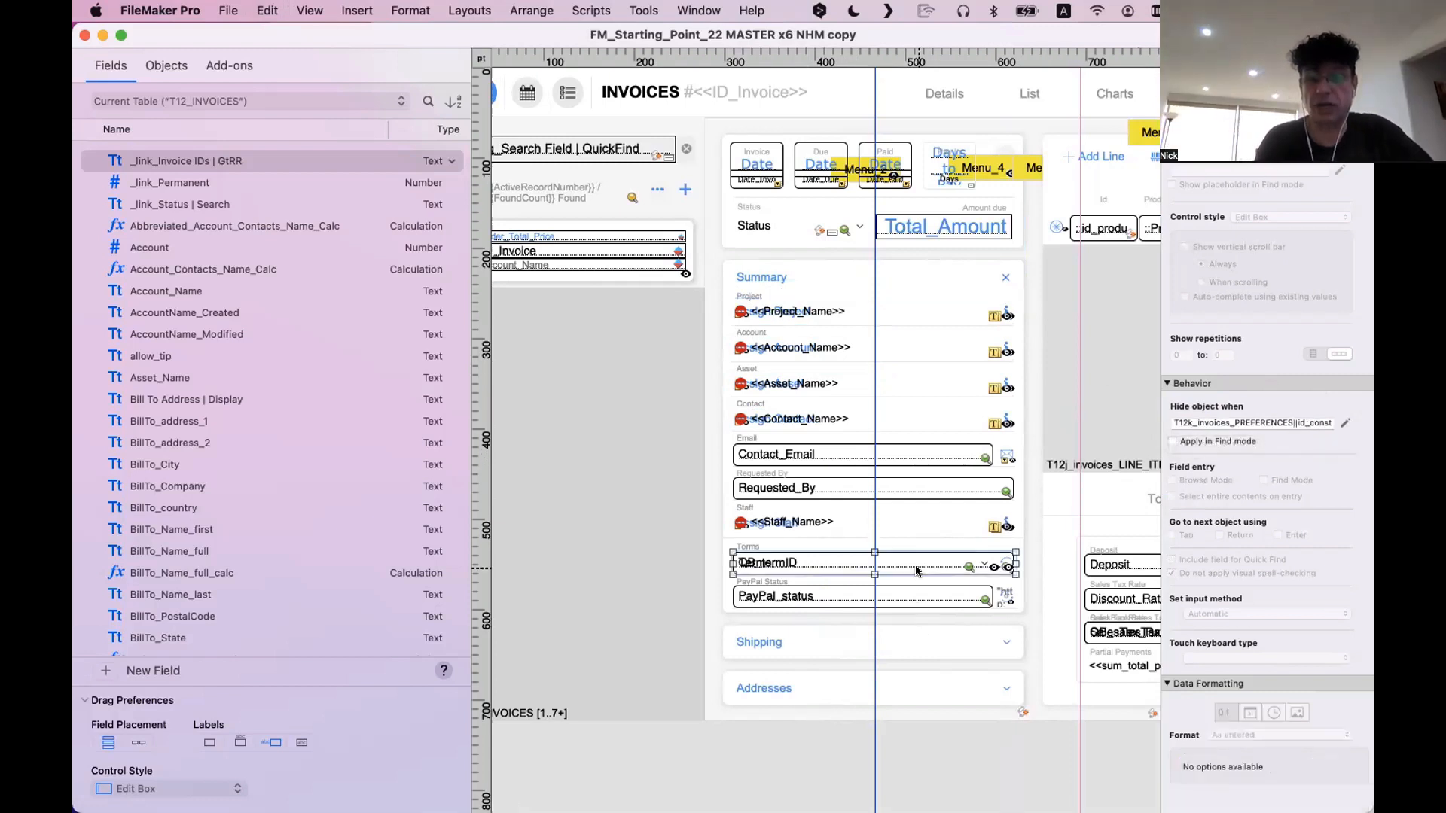
click(1346, 420)
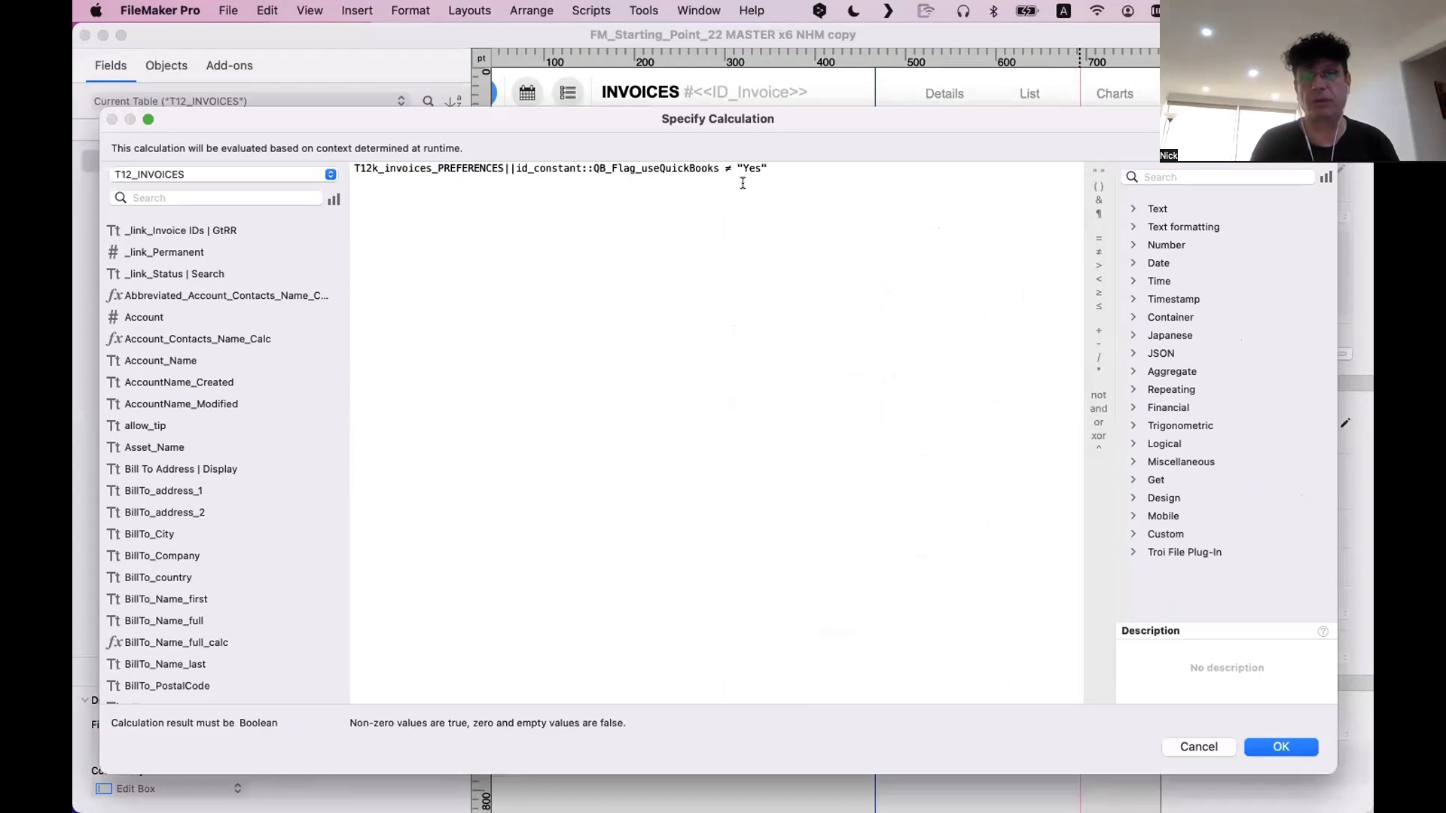
key(Escape)
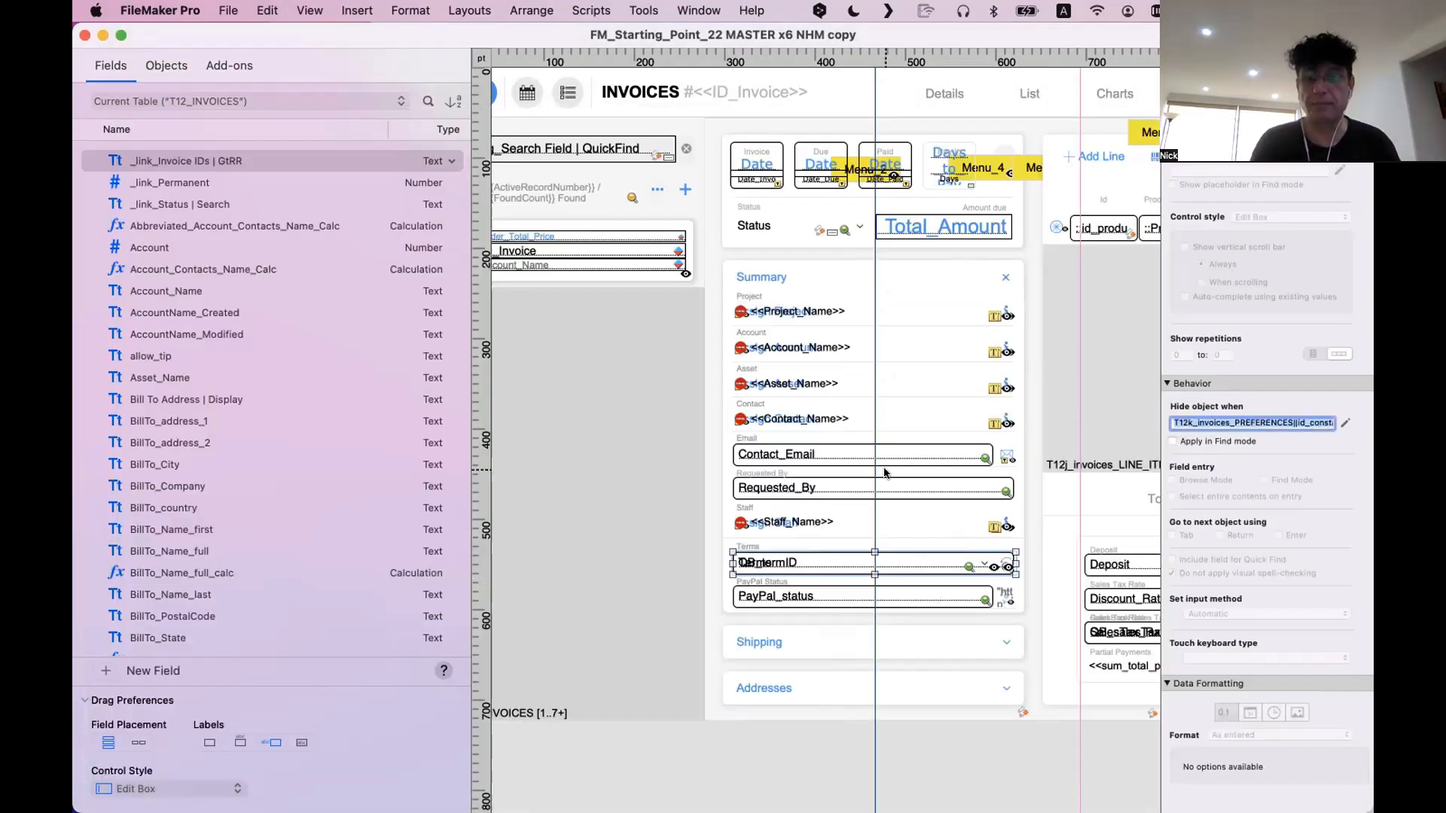
Inspect the hide condition of the Line Items Committed label above the line items portal
scroll(885, 472, right, 10)
click(989, 151)
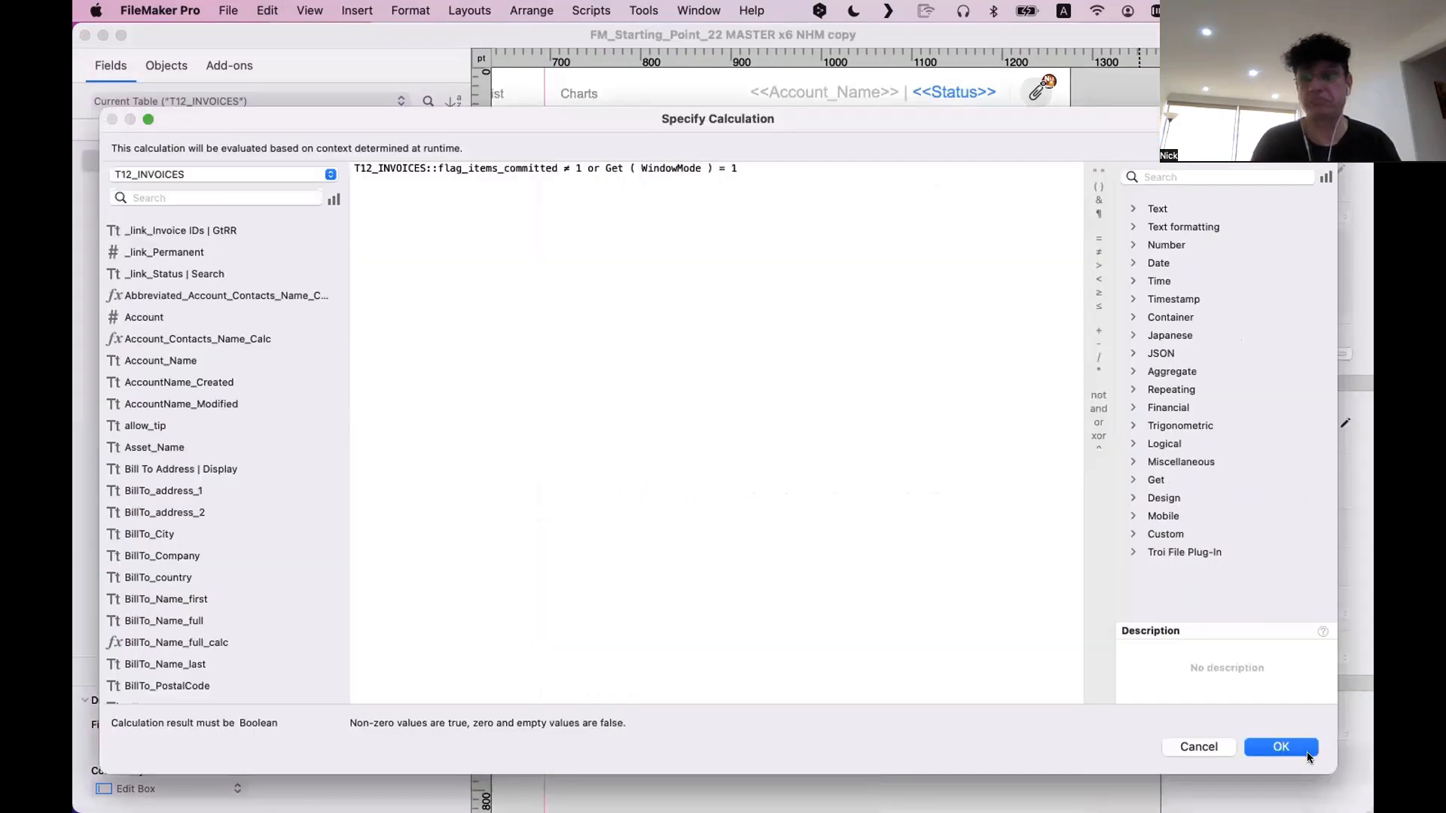
key(Return)
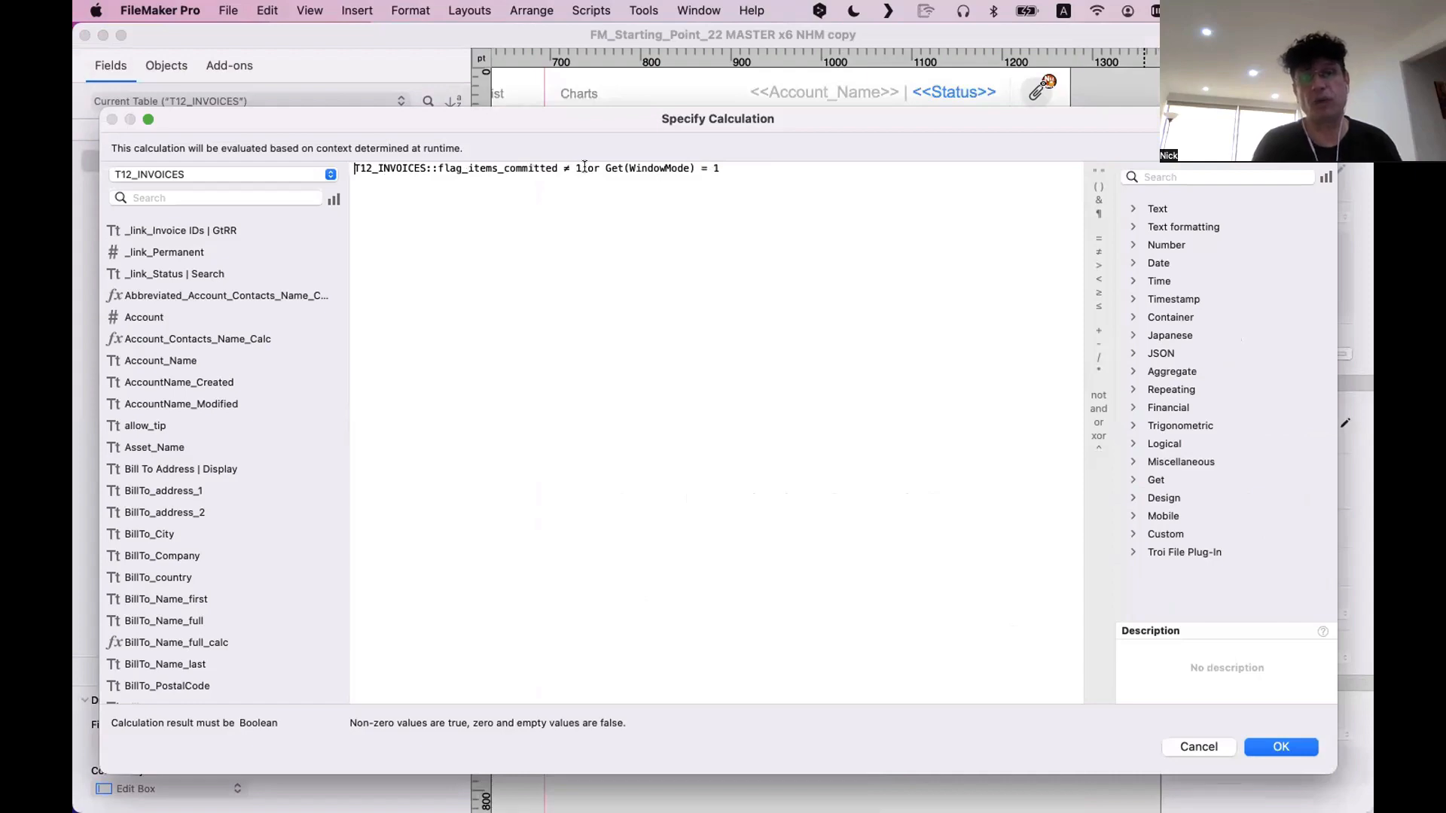
key(Return)
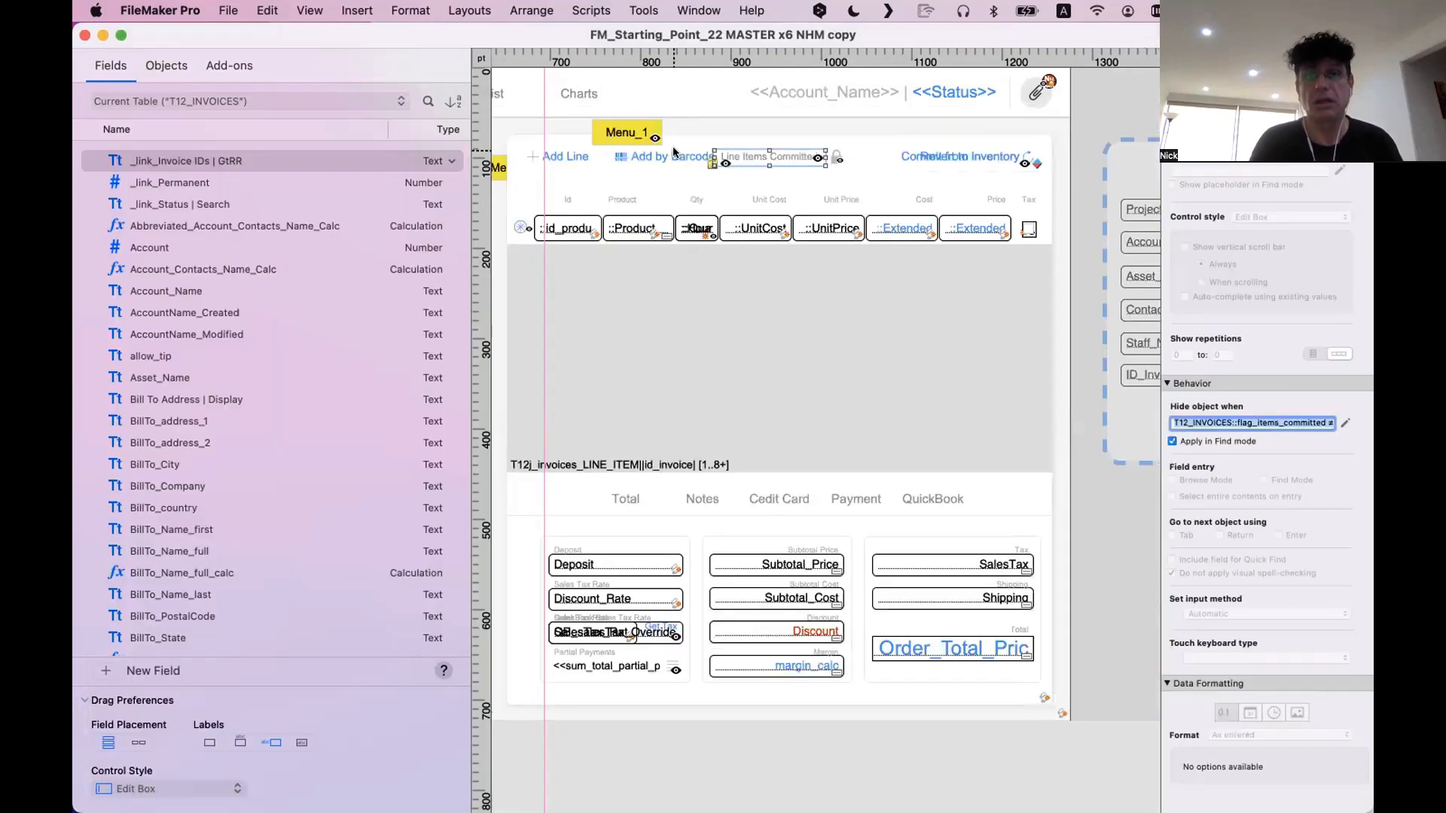
Inspect the Add by Barcode button's hide condition, highlighting its flag_bar_code_scanning_enabled preference field
click(652, 145)
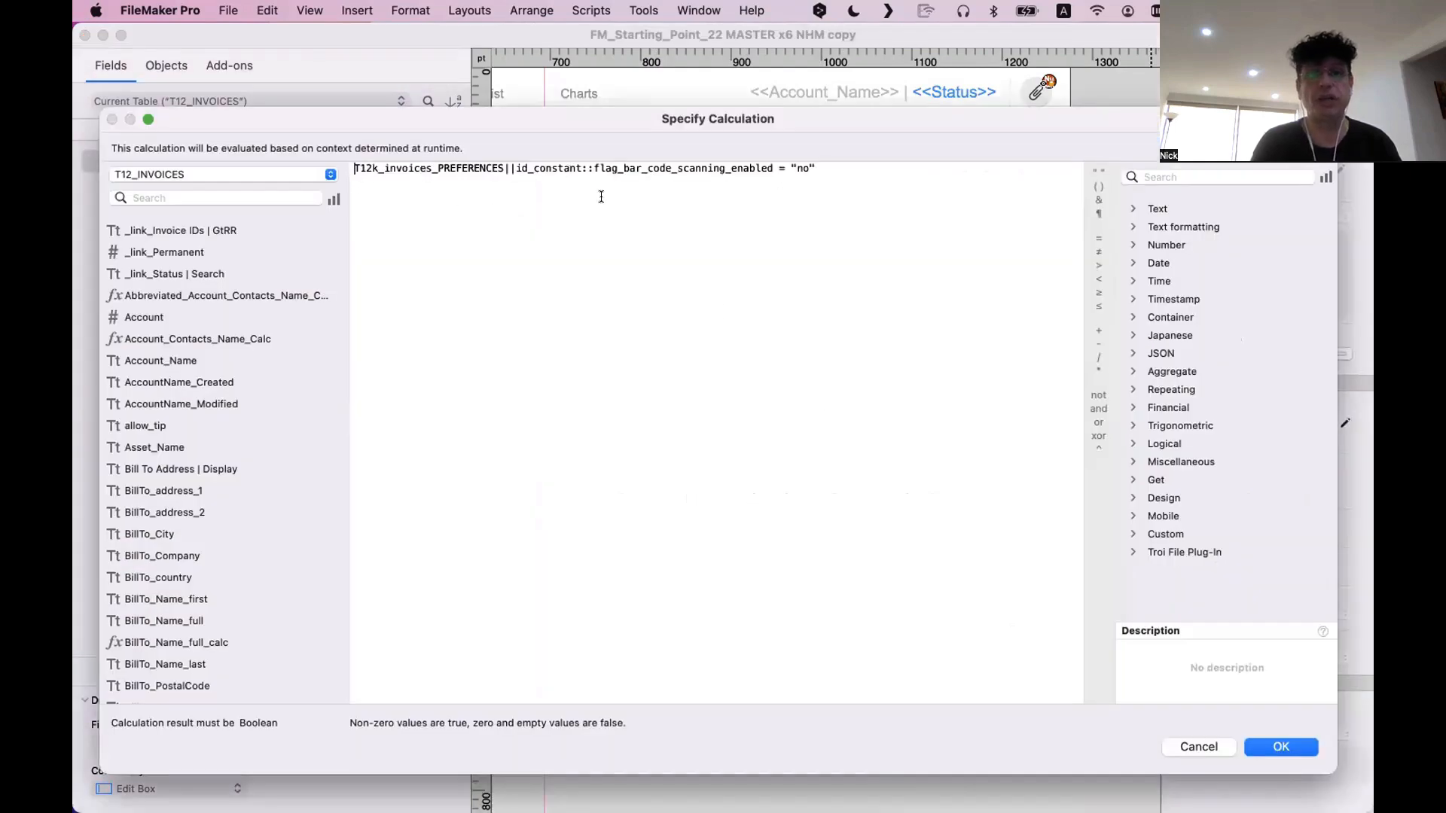
shift+click(772, 166)
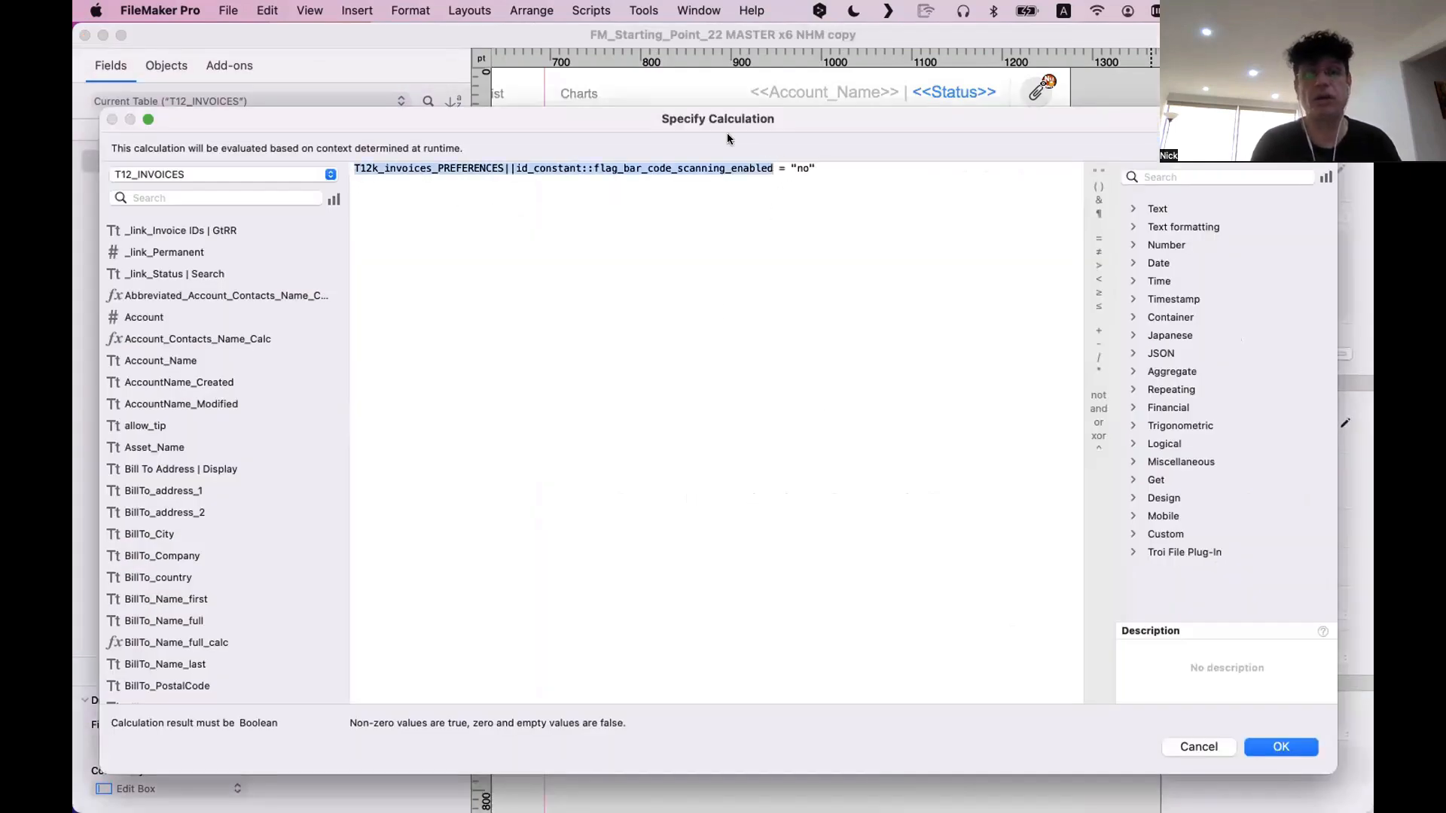
click(681, 208)
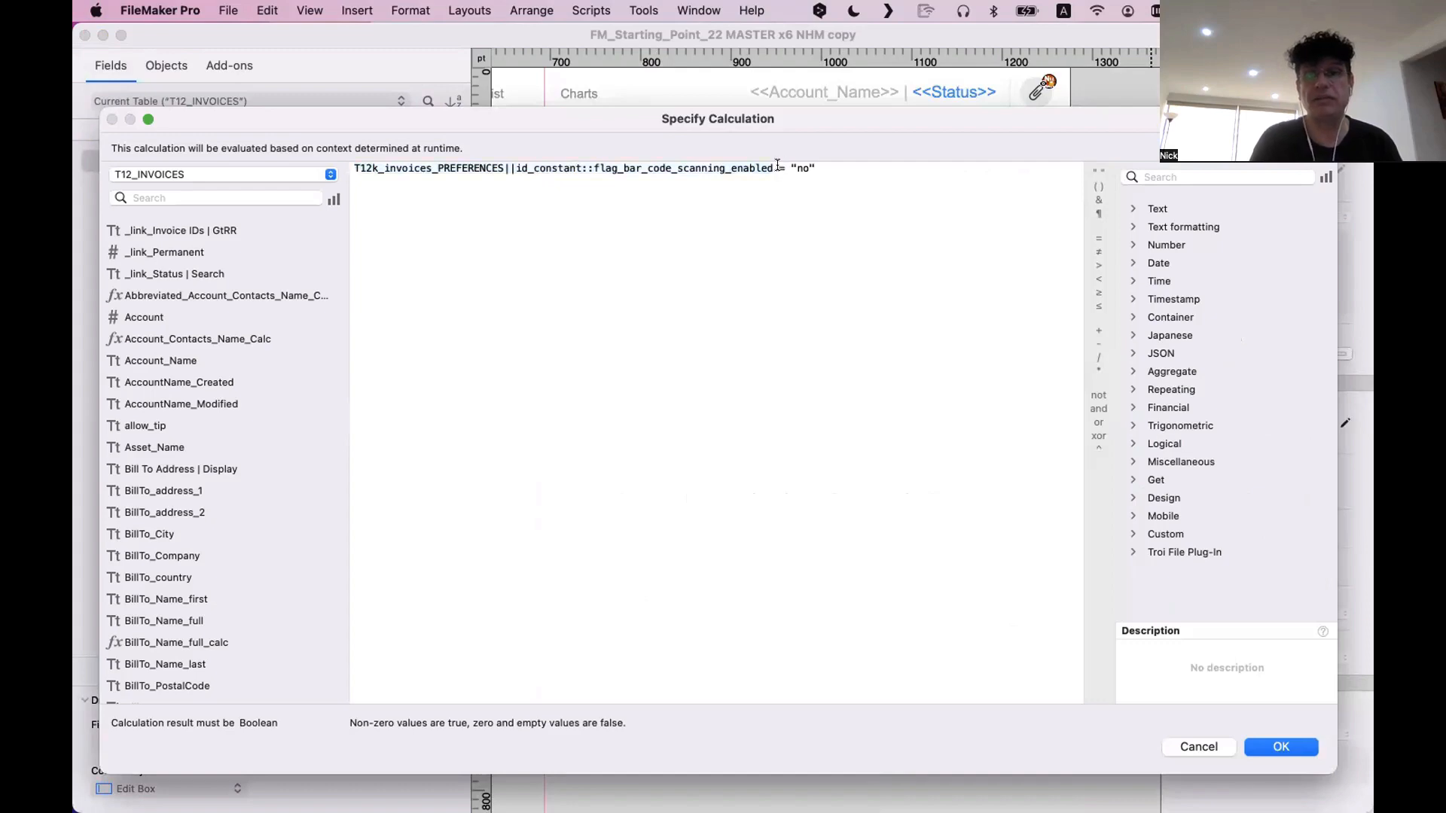
key(Return)
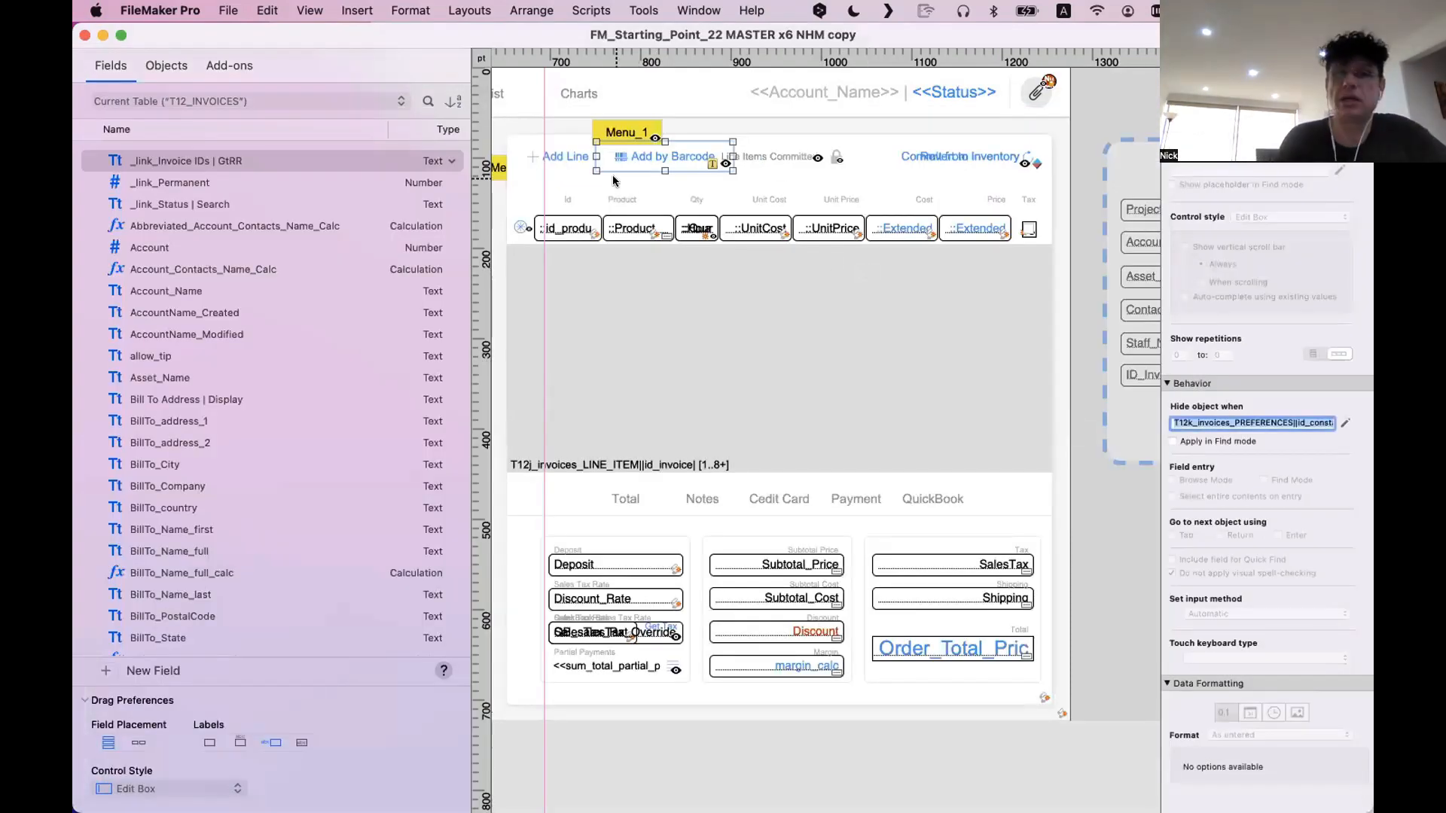
Return the invoice to Browse mode and, in the older data-entry window, open and dismiss the account search
scroll(712, 181, left, 10)
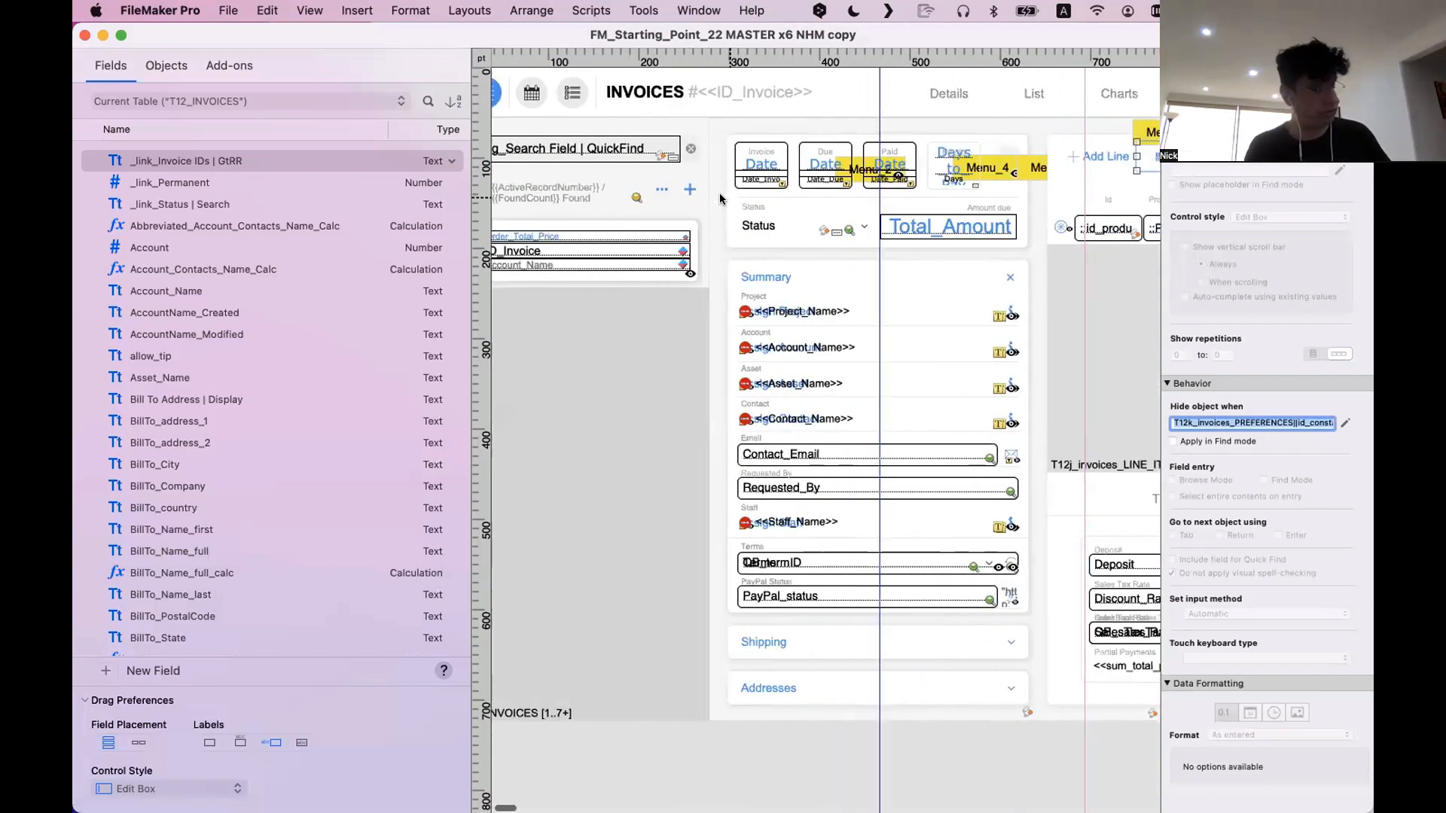
key(super+b)
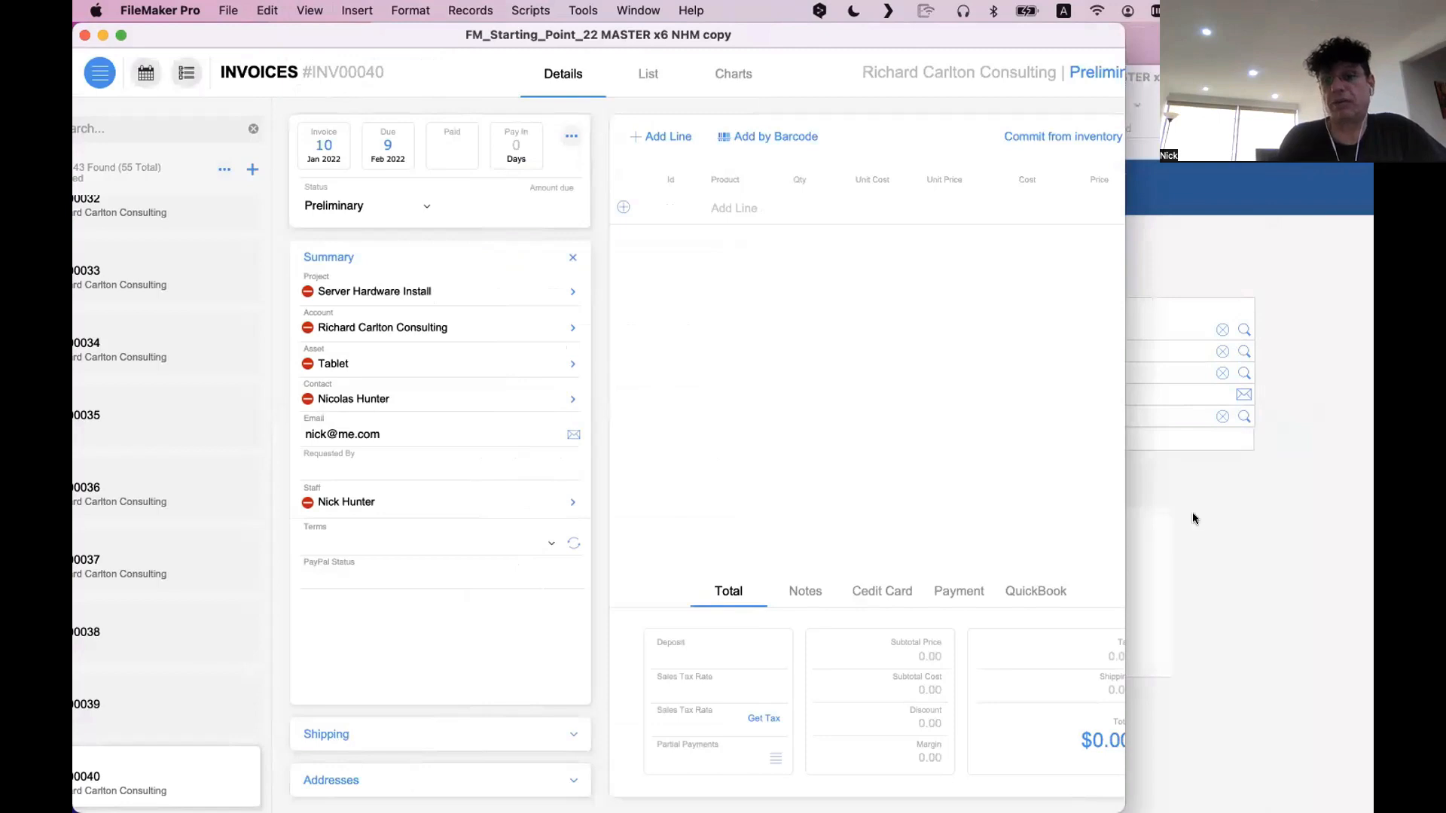
click(1192, 513)
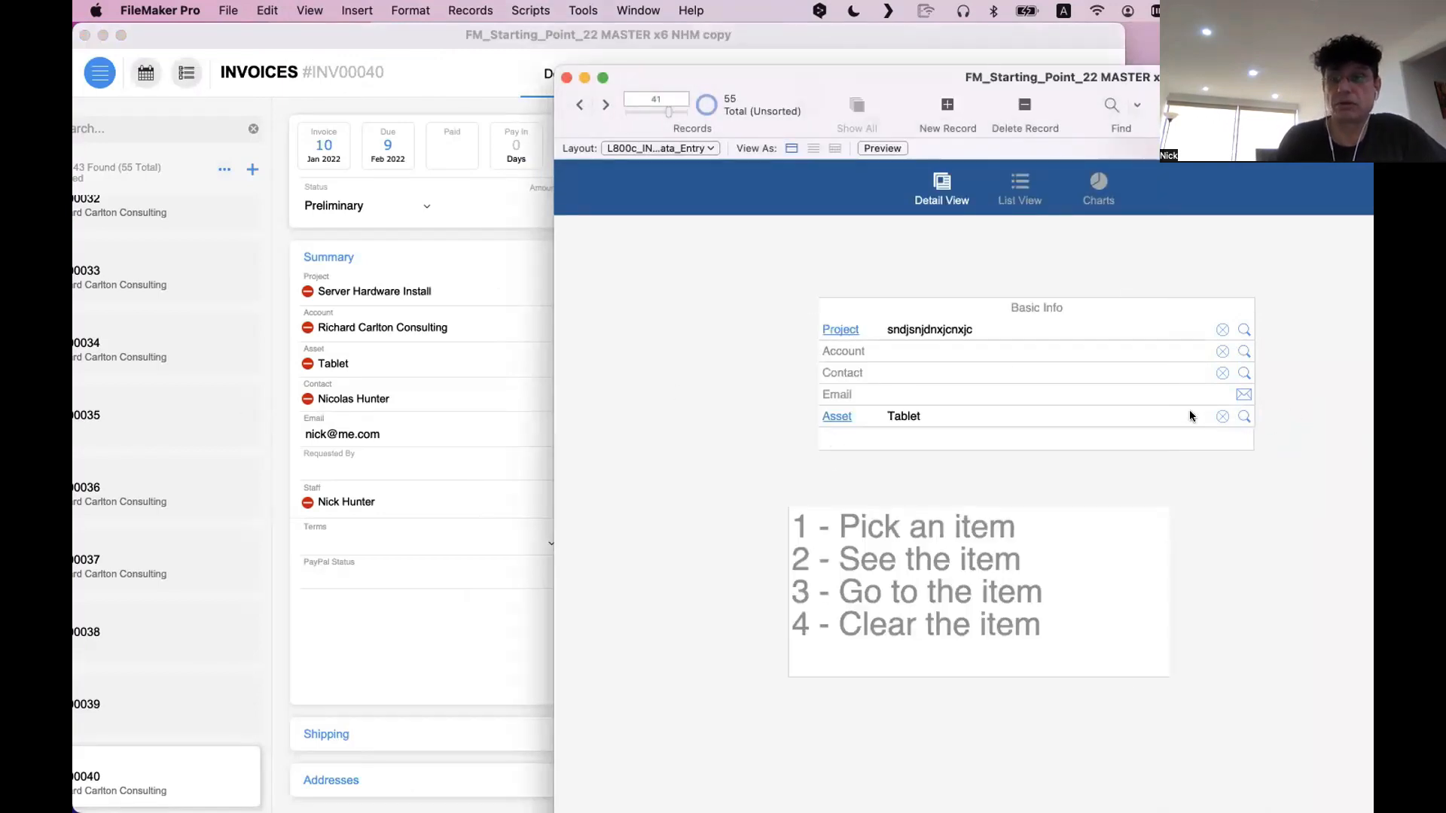
click(1242, 352)
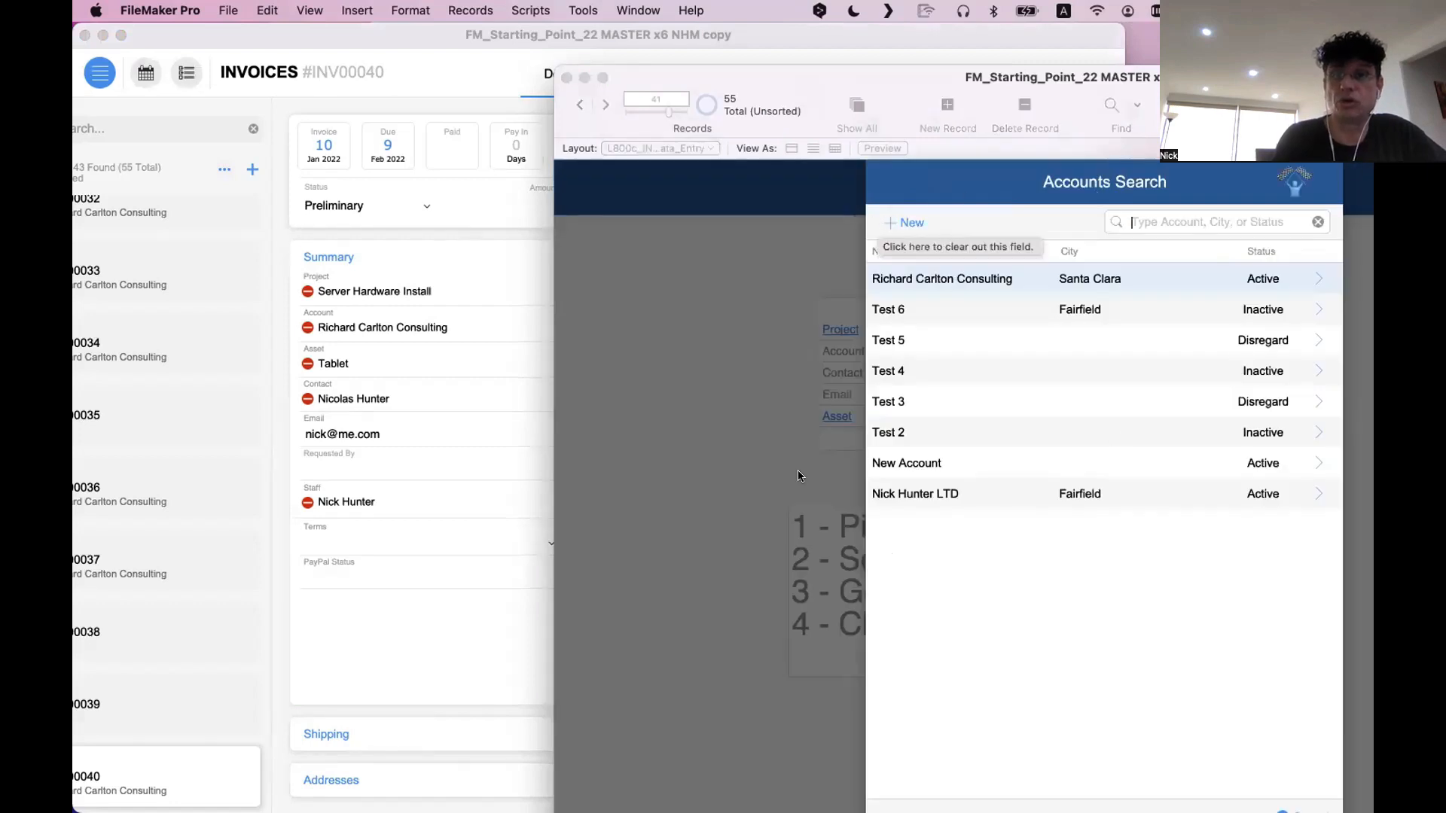
key(Escape)
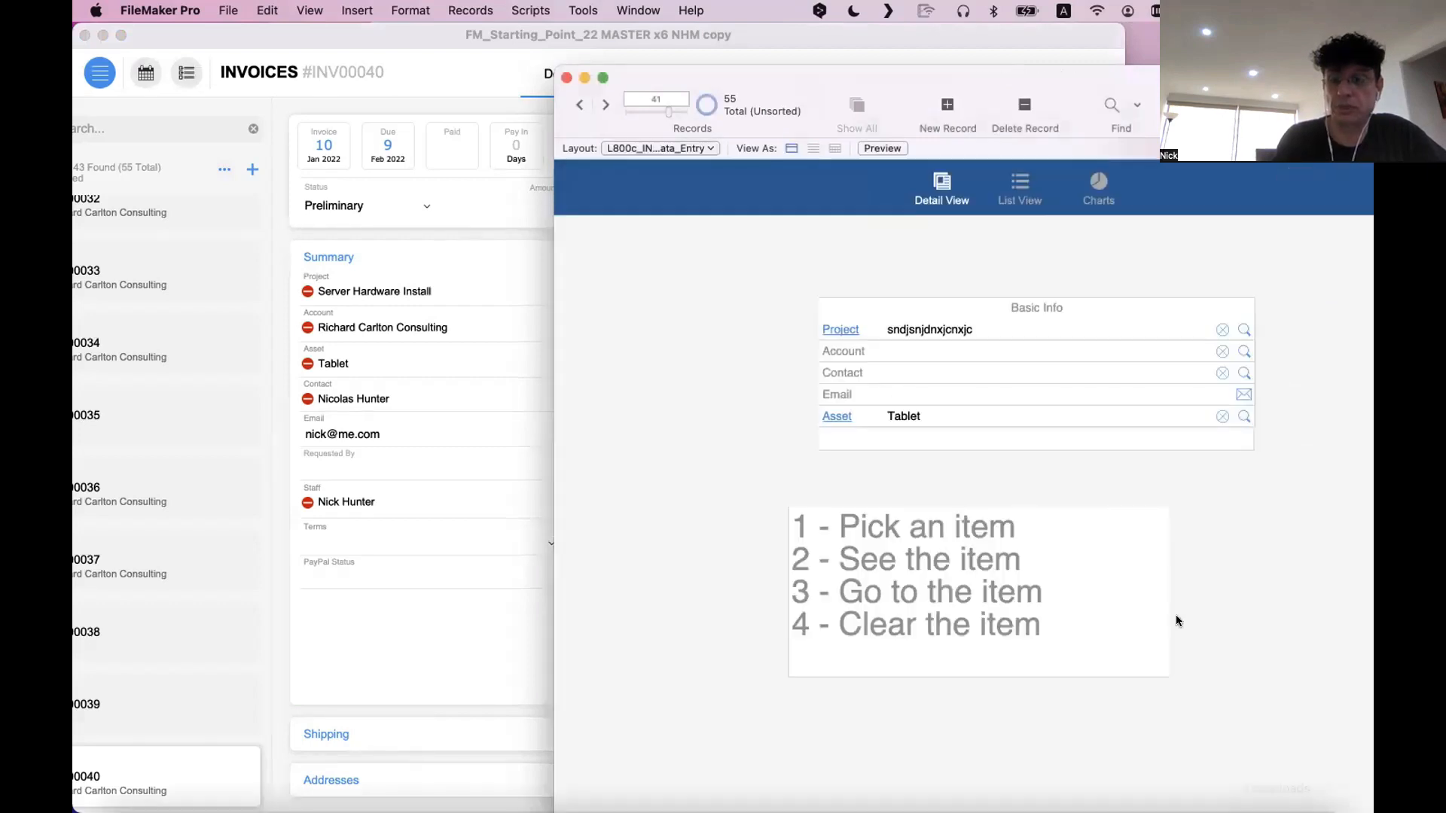
In the newer invoice window, clear the project and reassign Server Hardware Install from the project list, repeating the cycle once
click(420, 294)
click(302, 291)
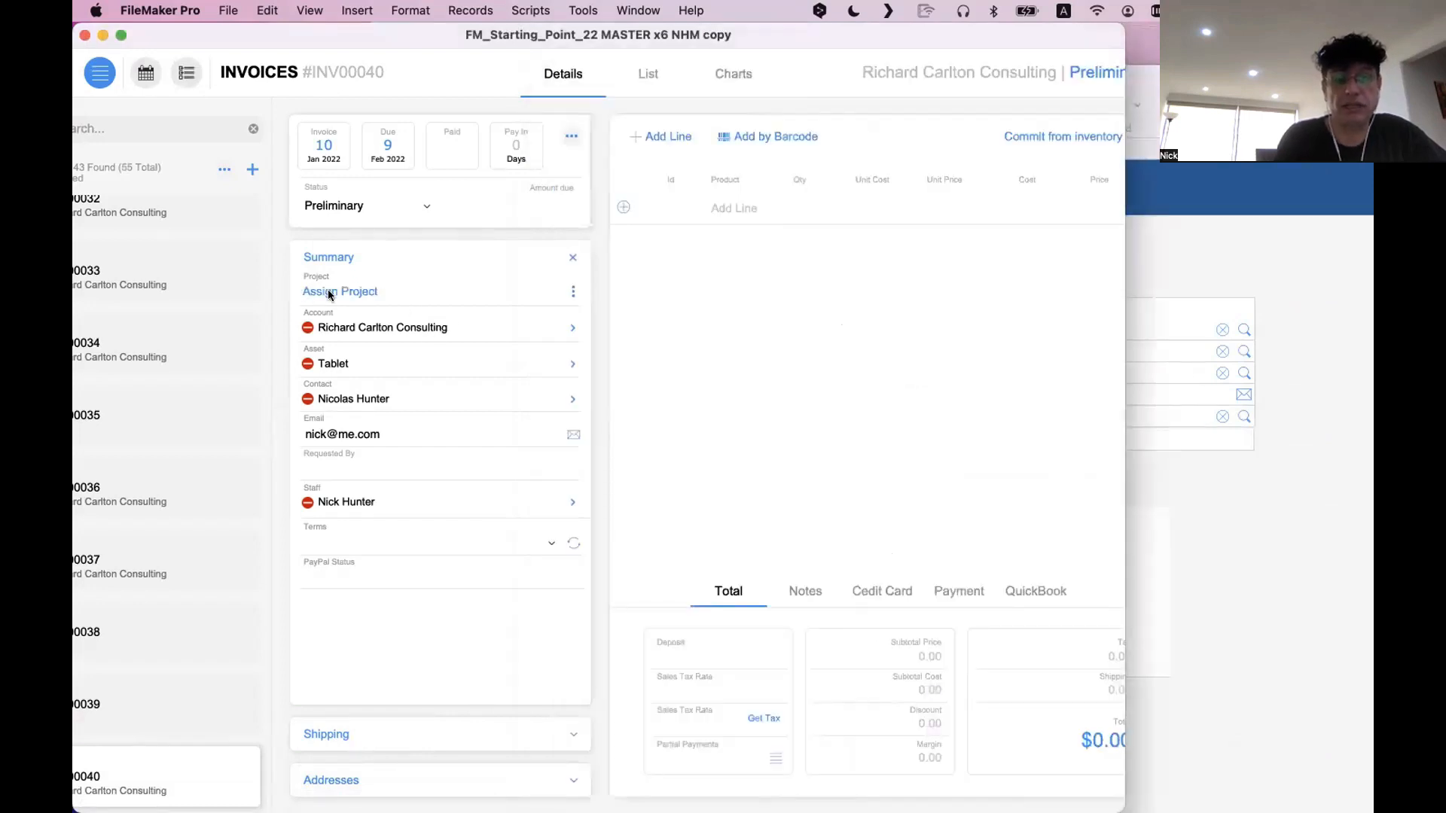
click(332, 292)
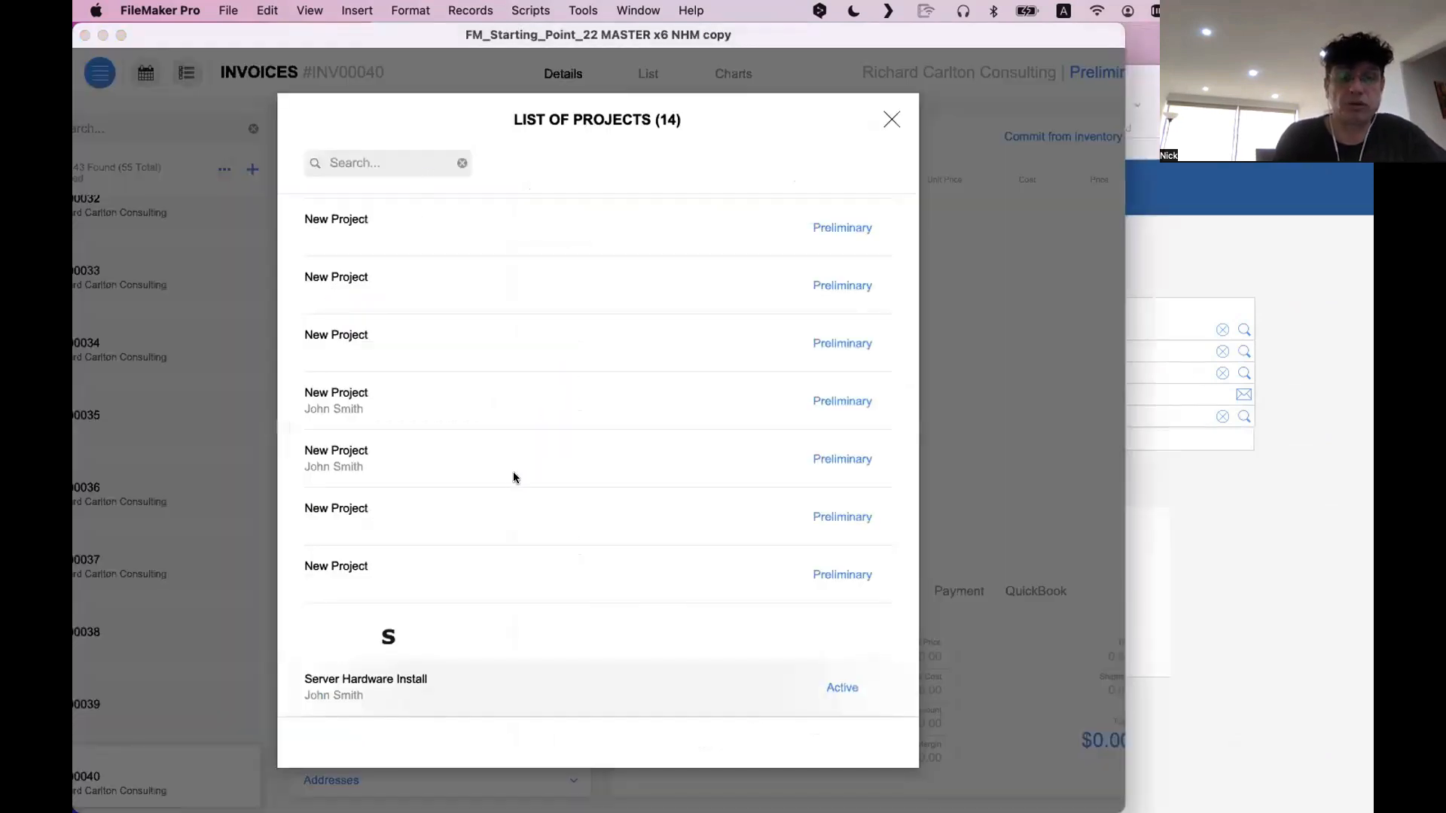
scroll(467, 497, down, 3)
click(445, 444)
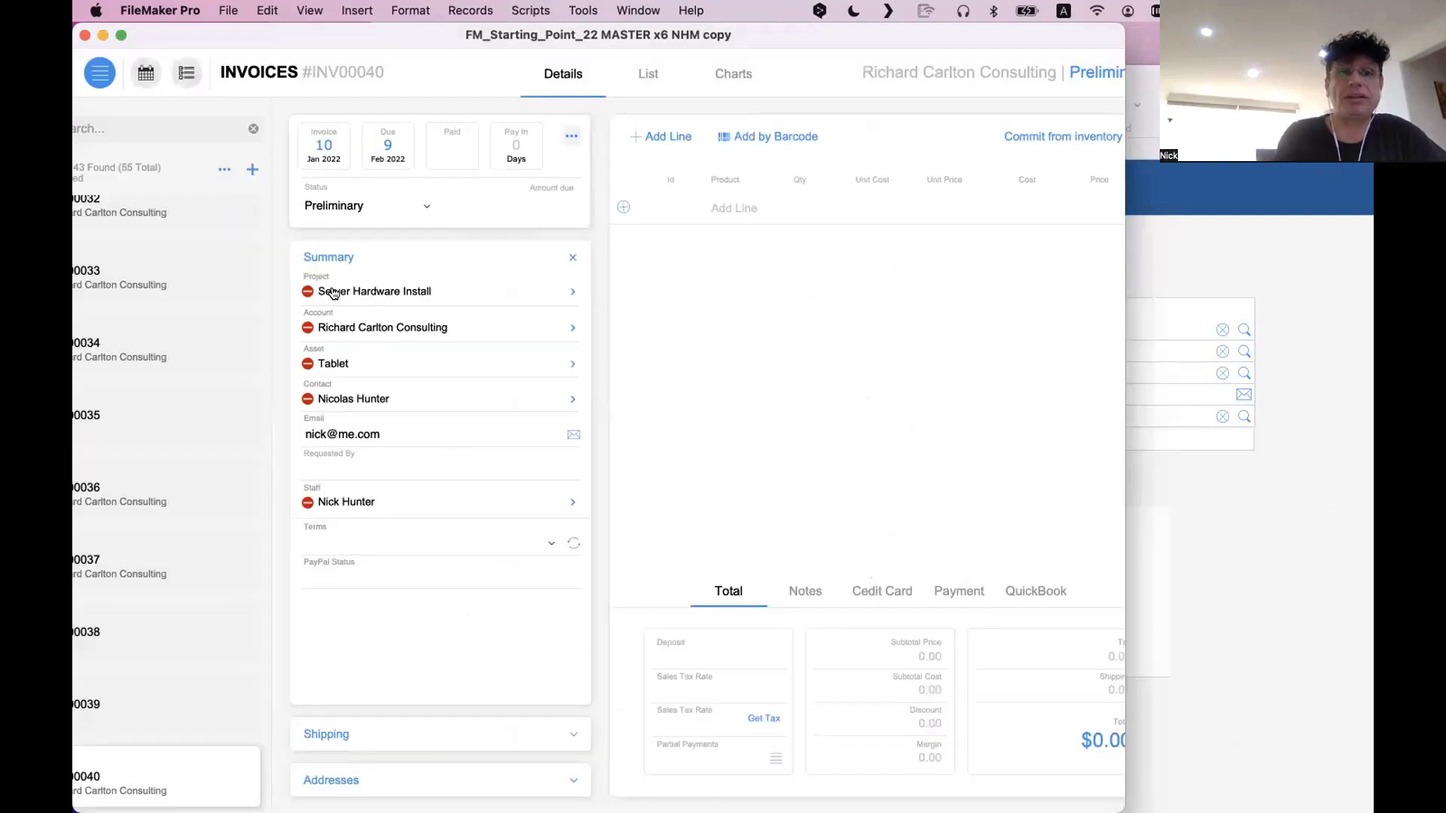
click(307, 291)
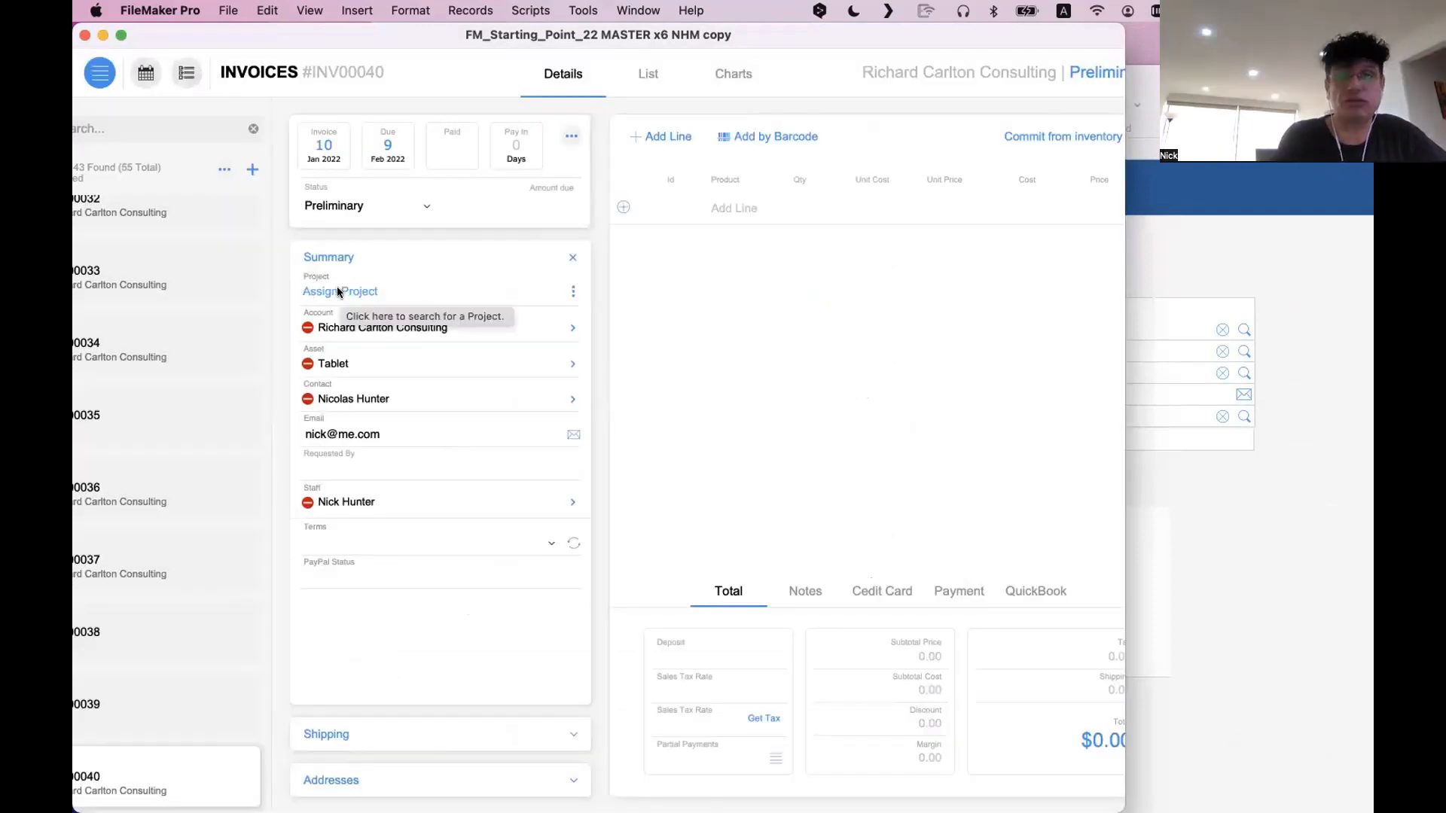
click(337, 290)
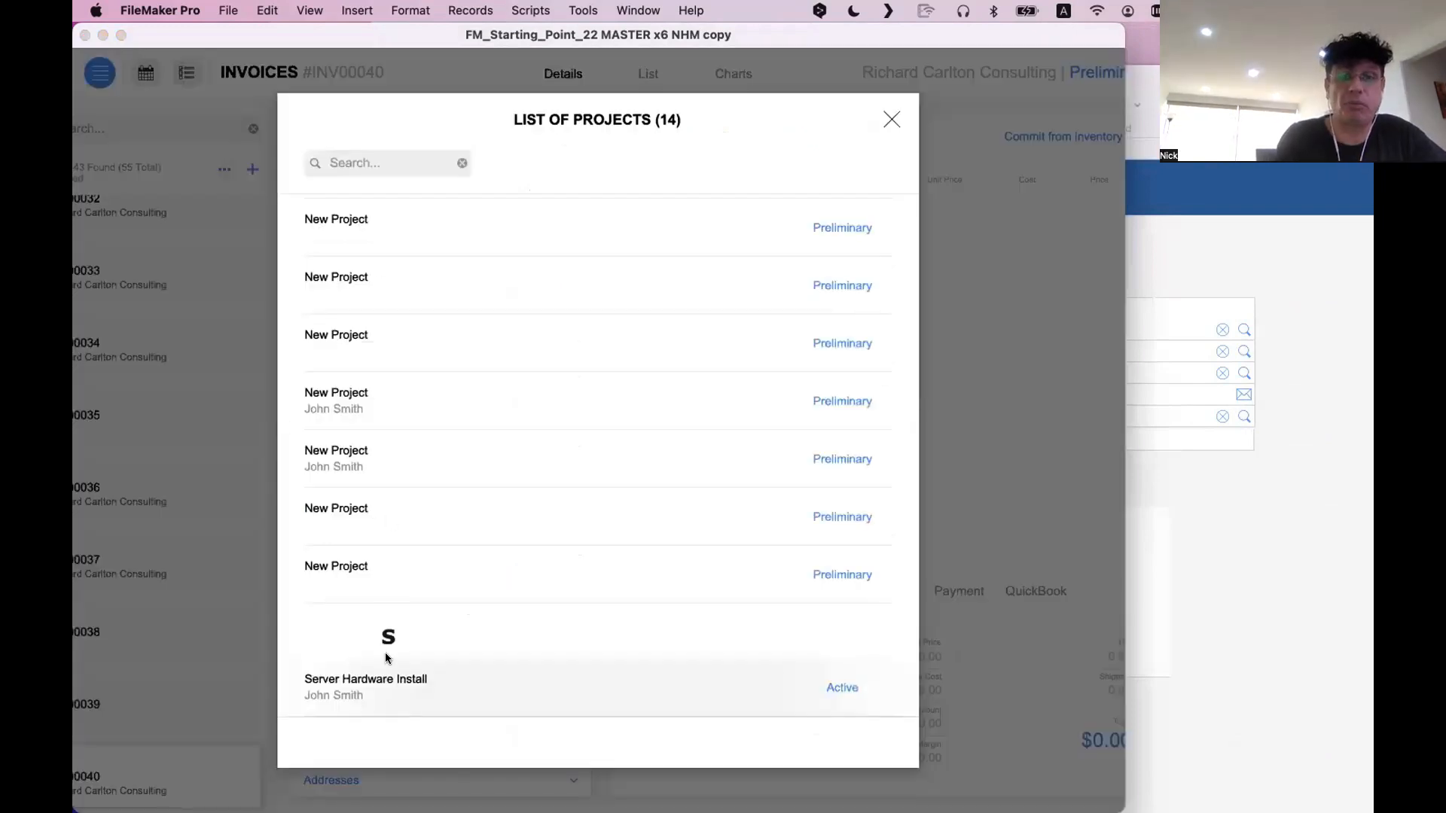
click(413, 687)
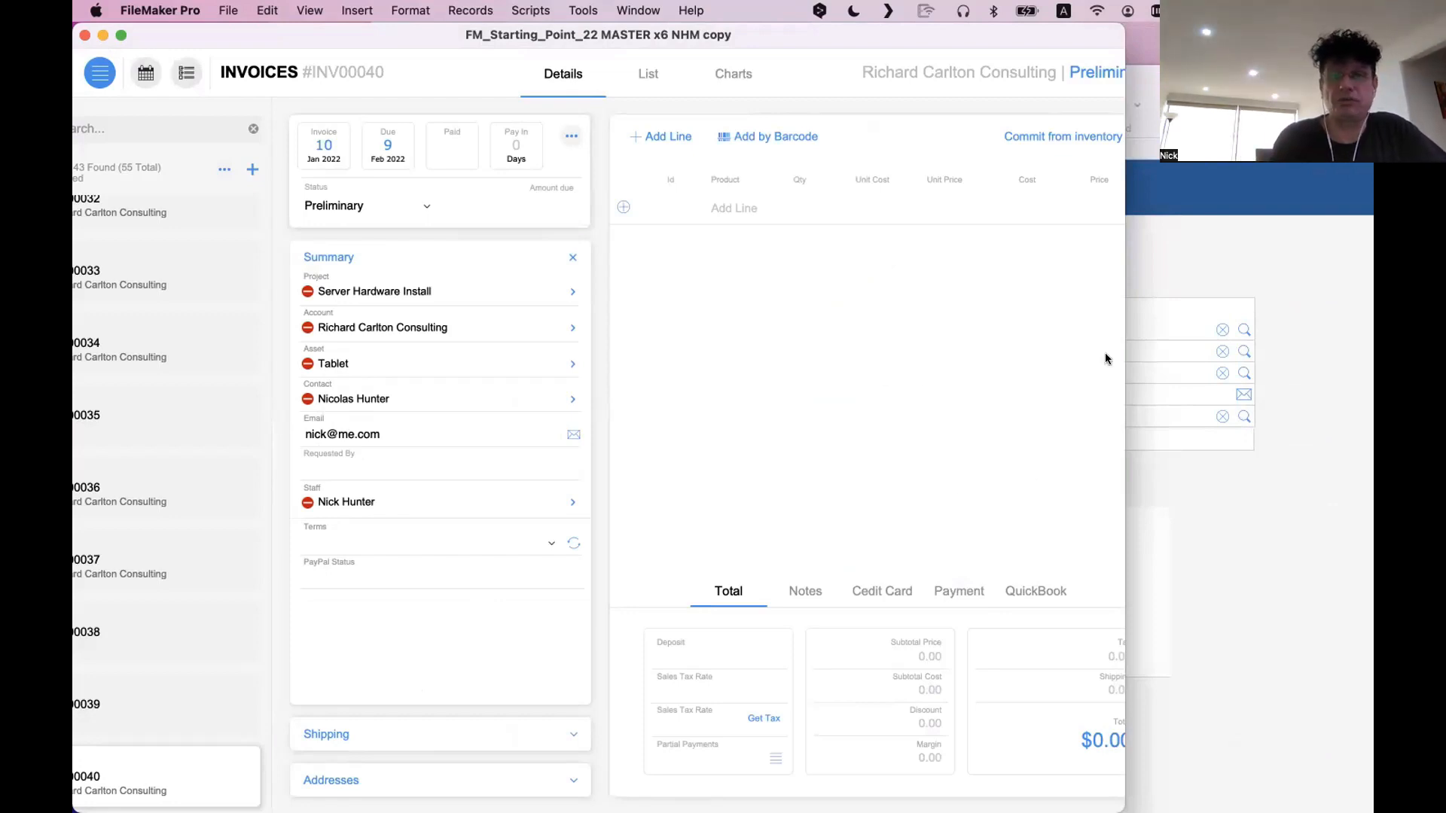
Collapse and re-expand the Summary section of the invoice
click(570, 258)
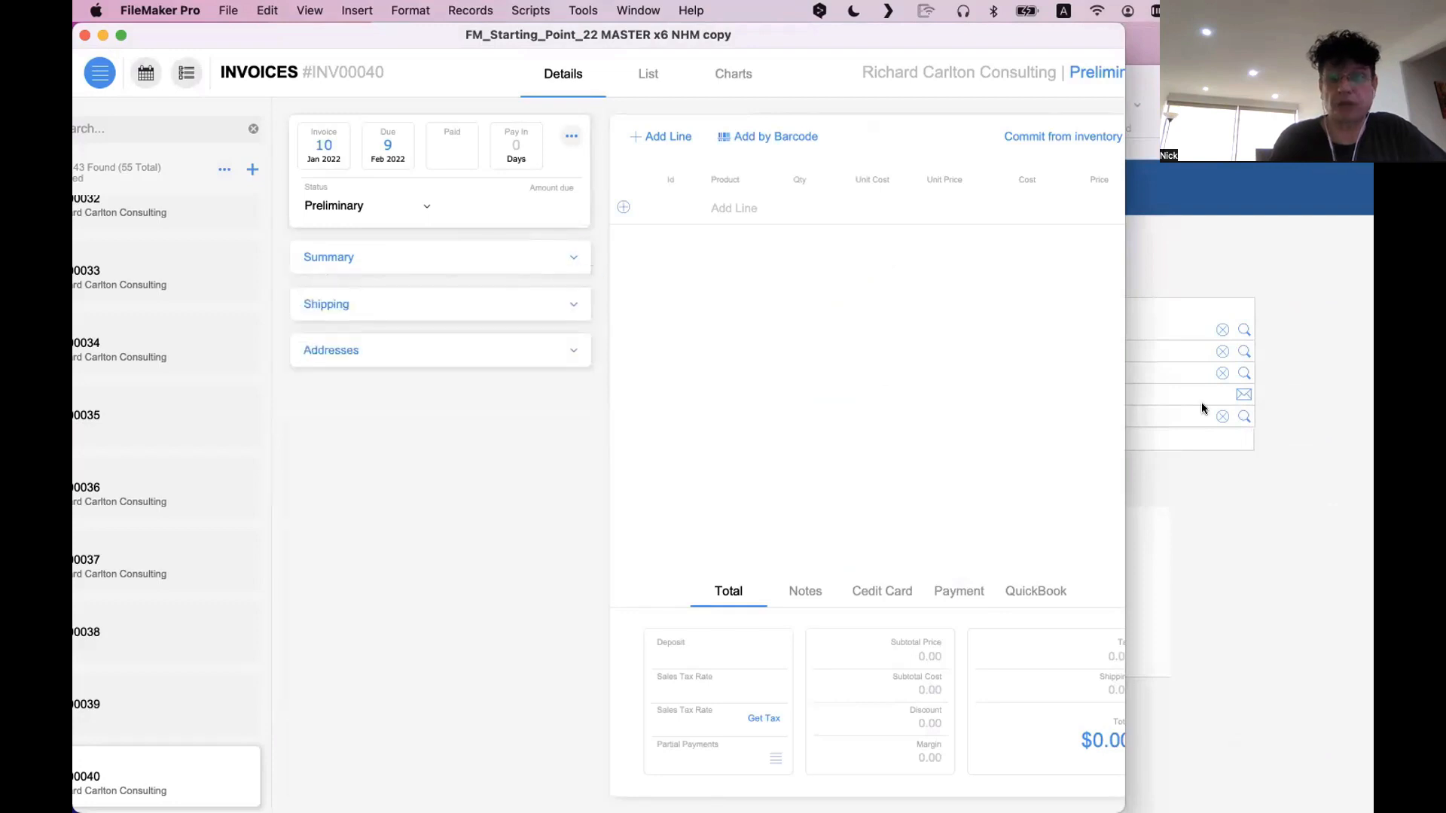
click(1263, 498)
click(453, 262)
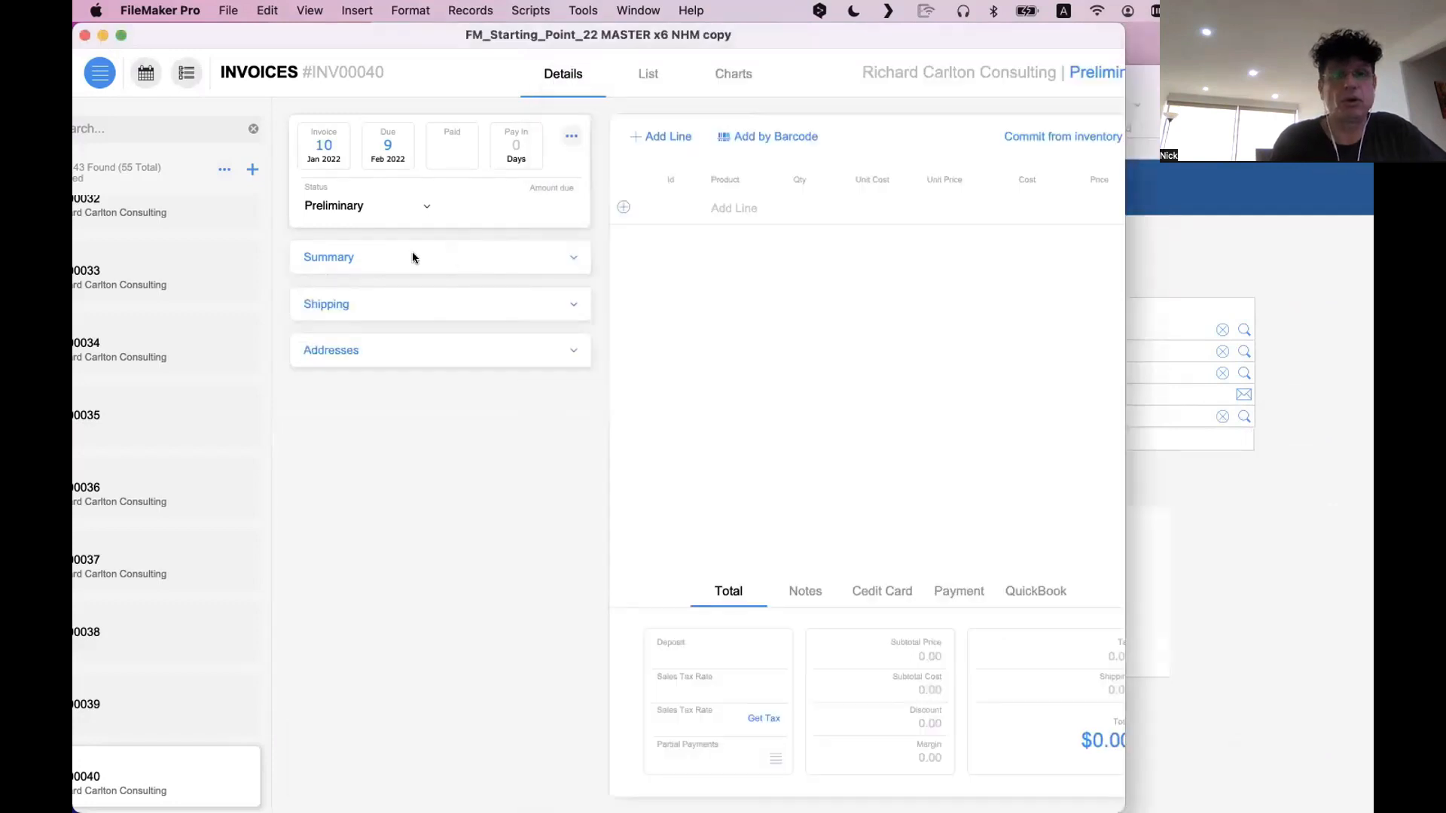
click(414, 255)
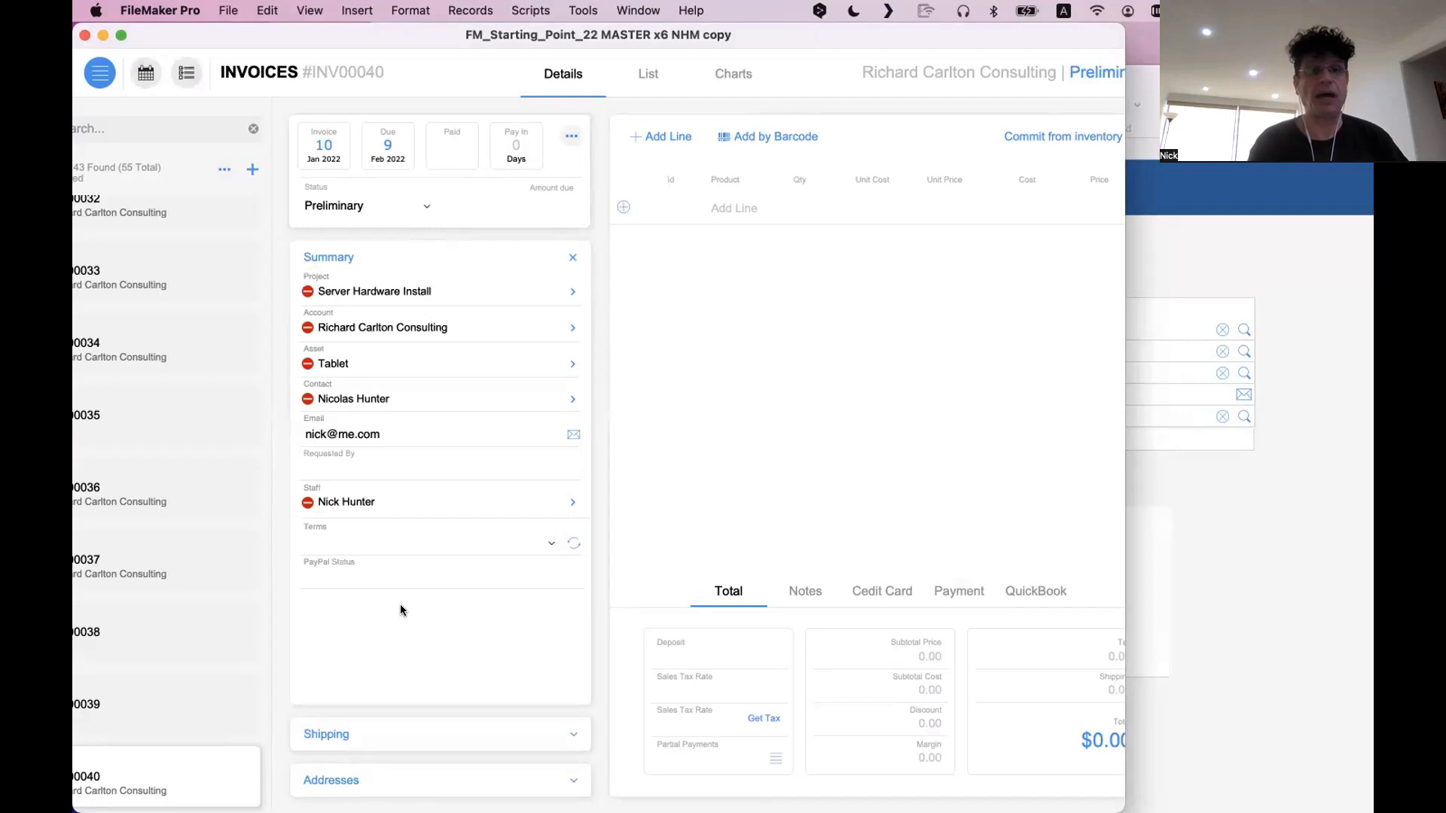
Open the older data-entry layout in Layout mode and move the Basic Info block to the body's upper-left corner
click(1275, 598)
drag(770, 81, 848, 58)
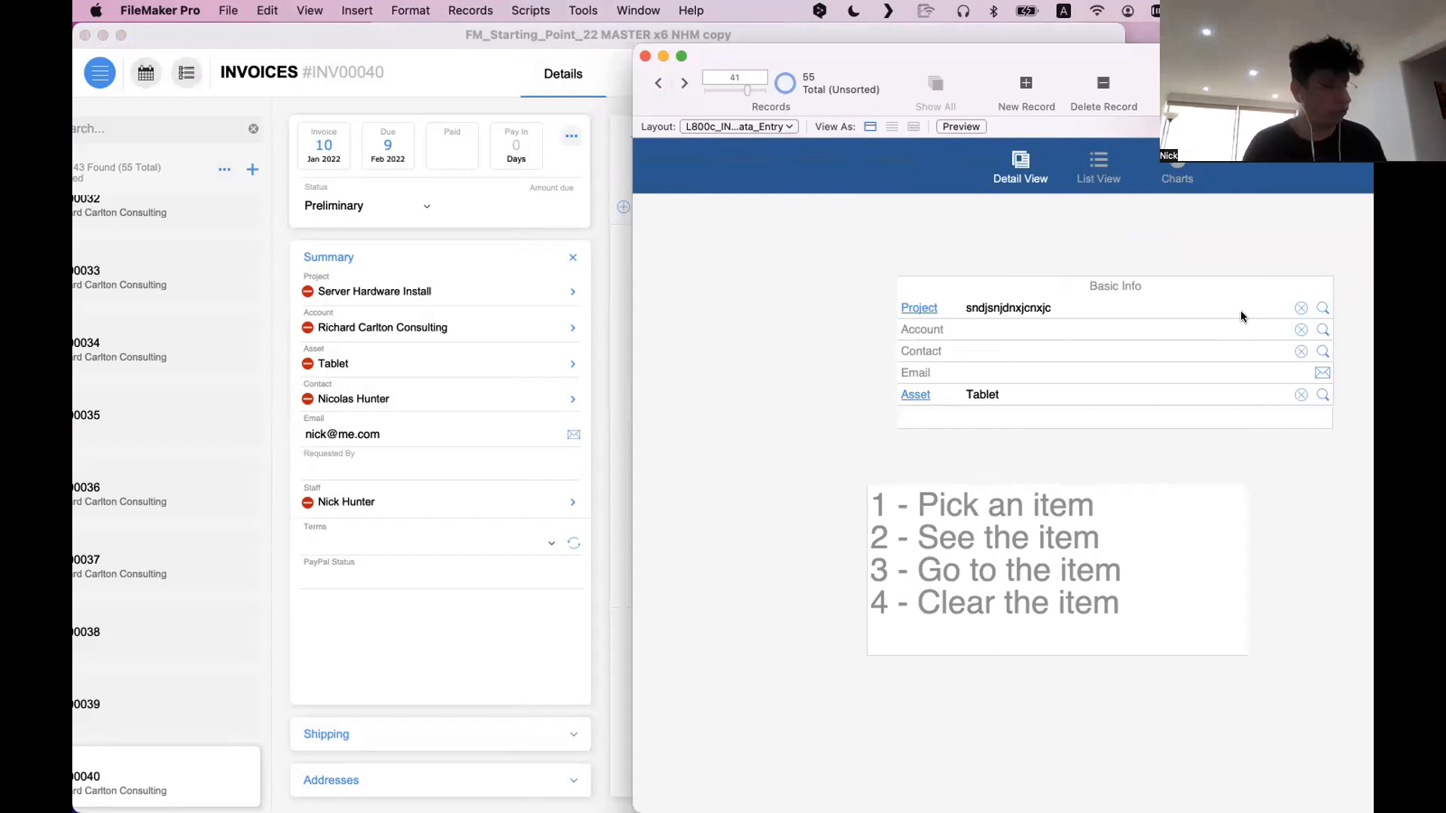
key(super+l)
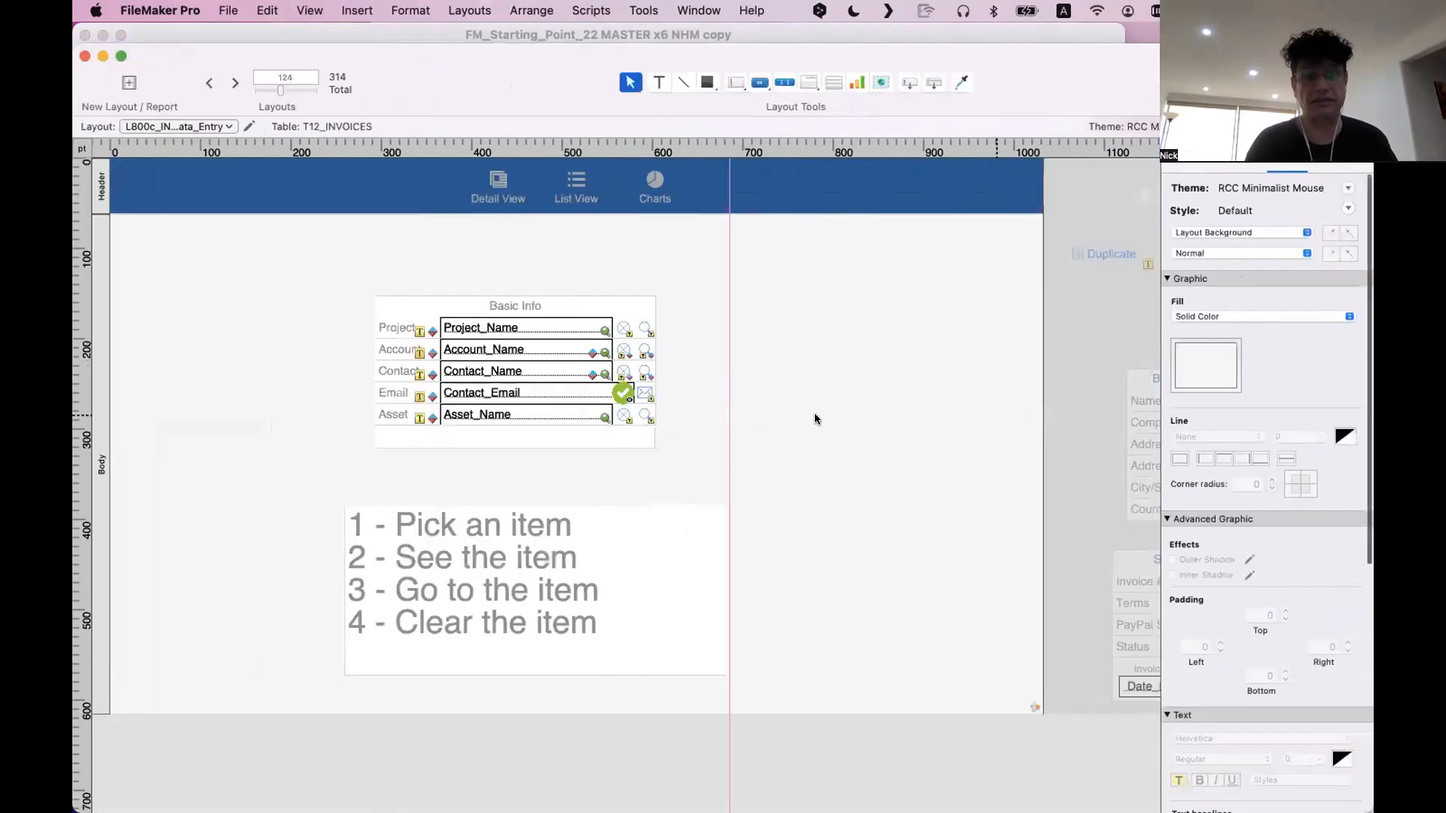
drag(675, 455, 173, 234)
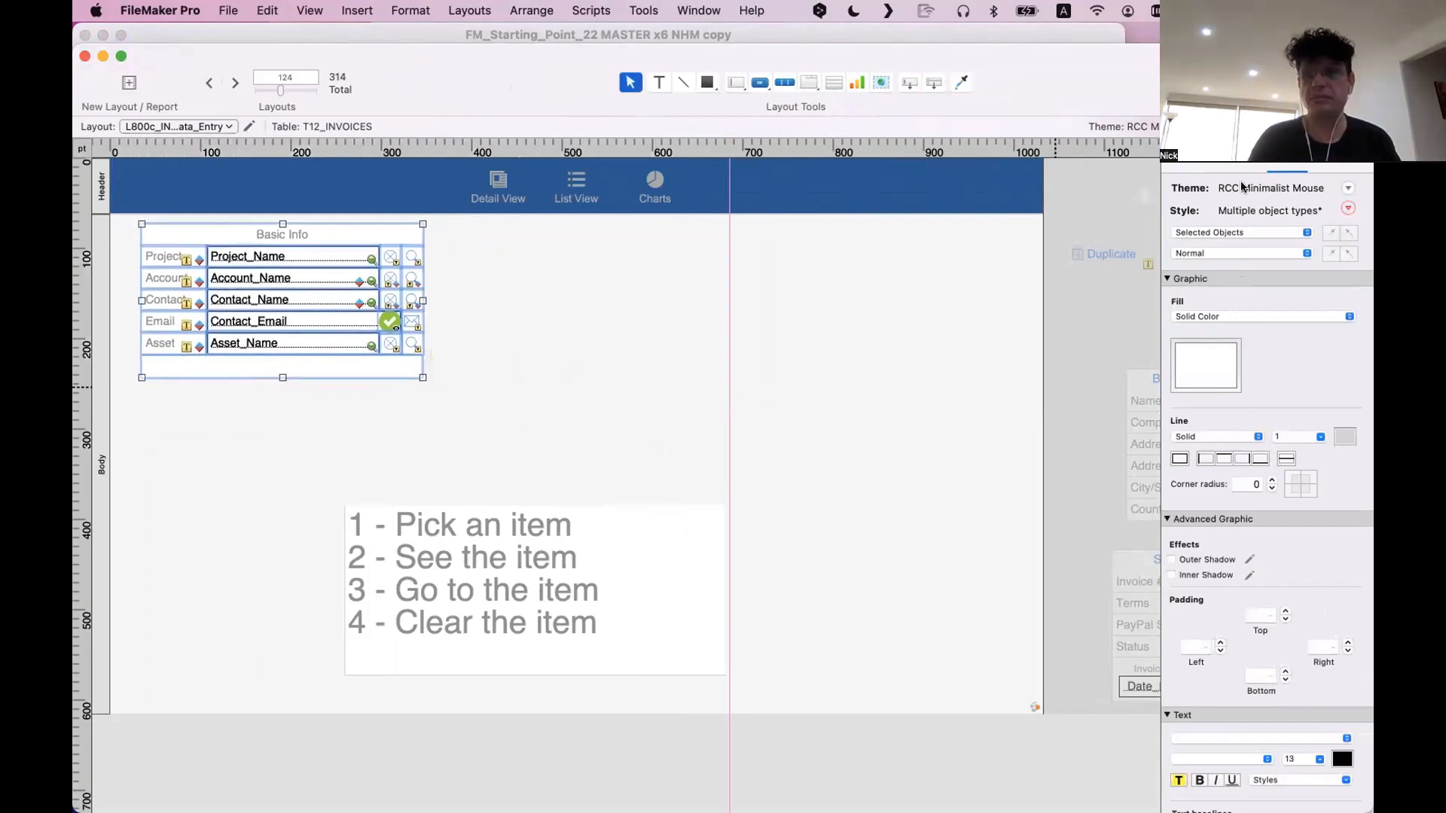
Adjust the left and right autosizing anchors of the selected Basic Info objects
click(1215, 167)
click(1272, 428)
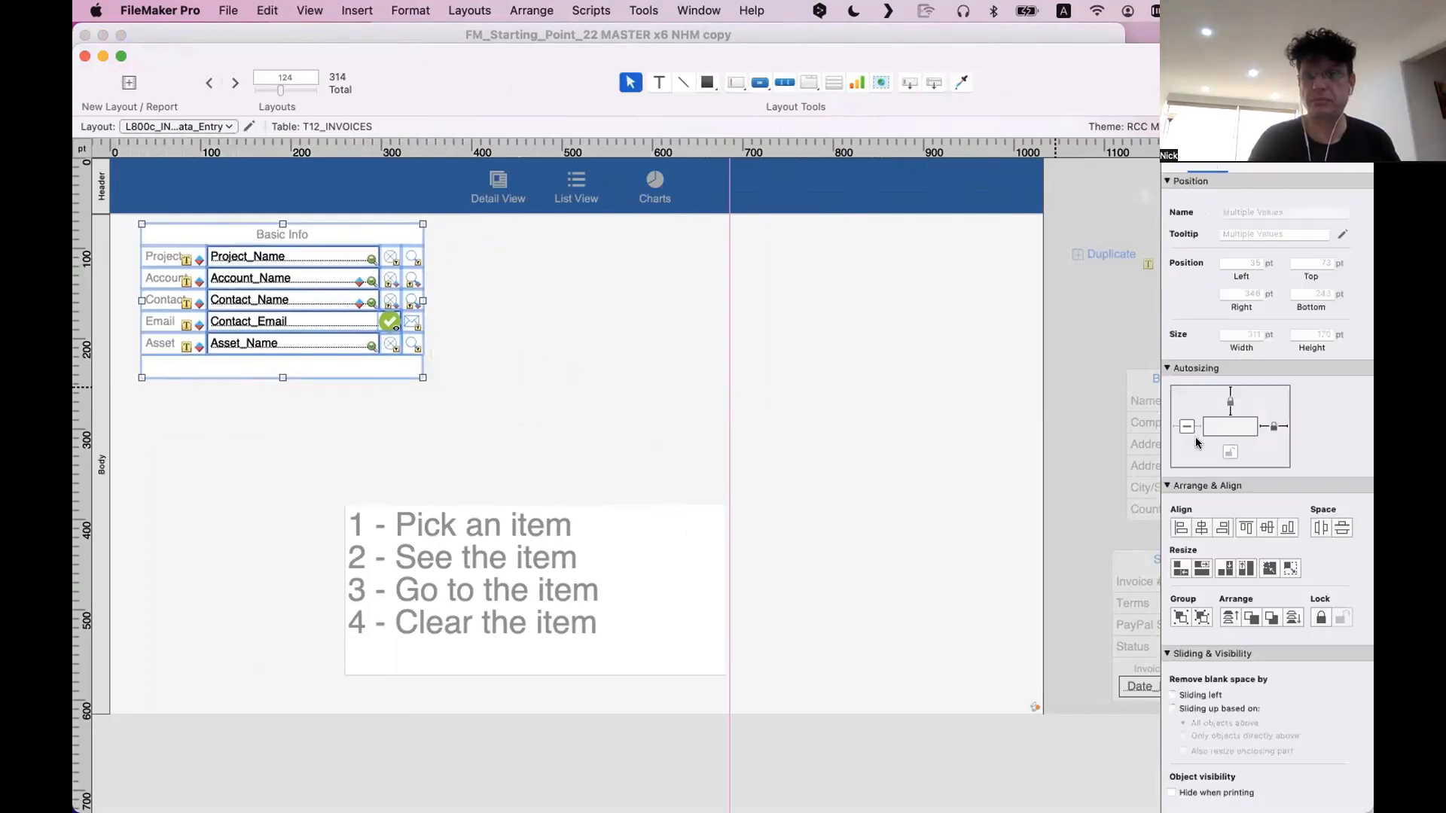
click(1187, 428)
click(821, 408)
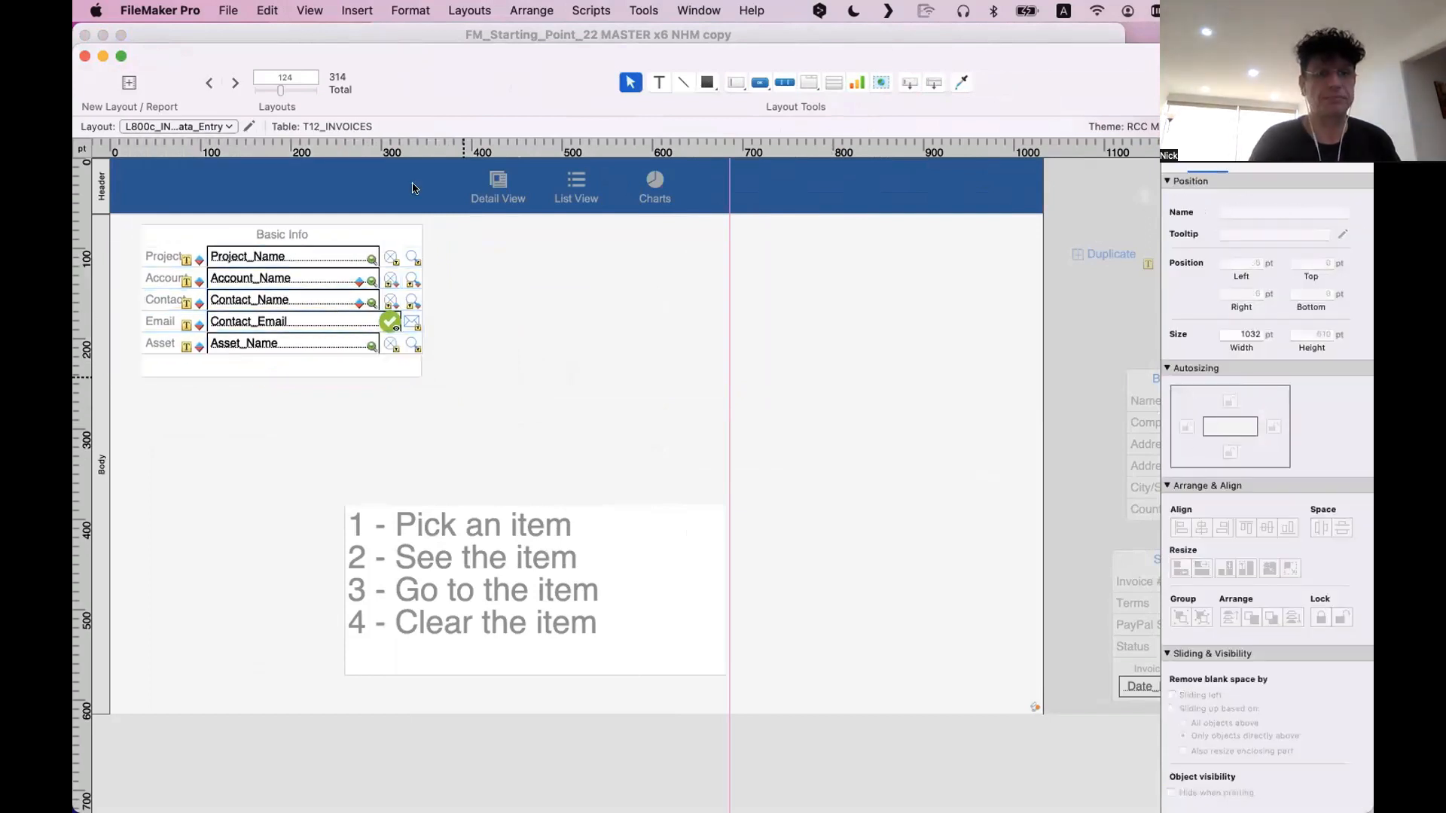
Move the older layout's window aside and delete the white background box behind the Basic Info fields
drag(424, 95, 621, 131)
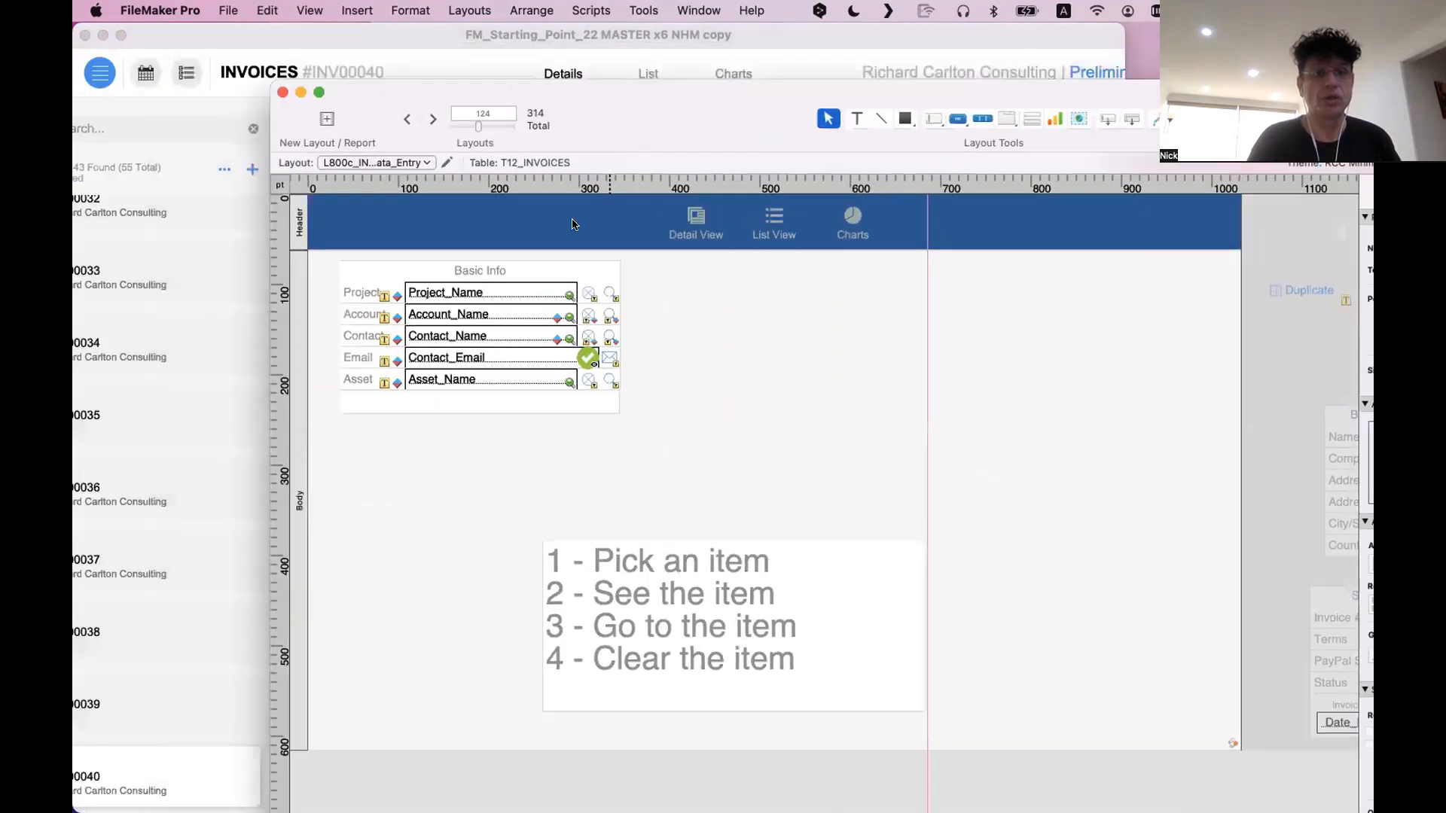
click(452, 406)
key(Delete)
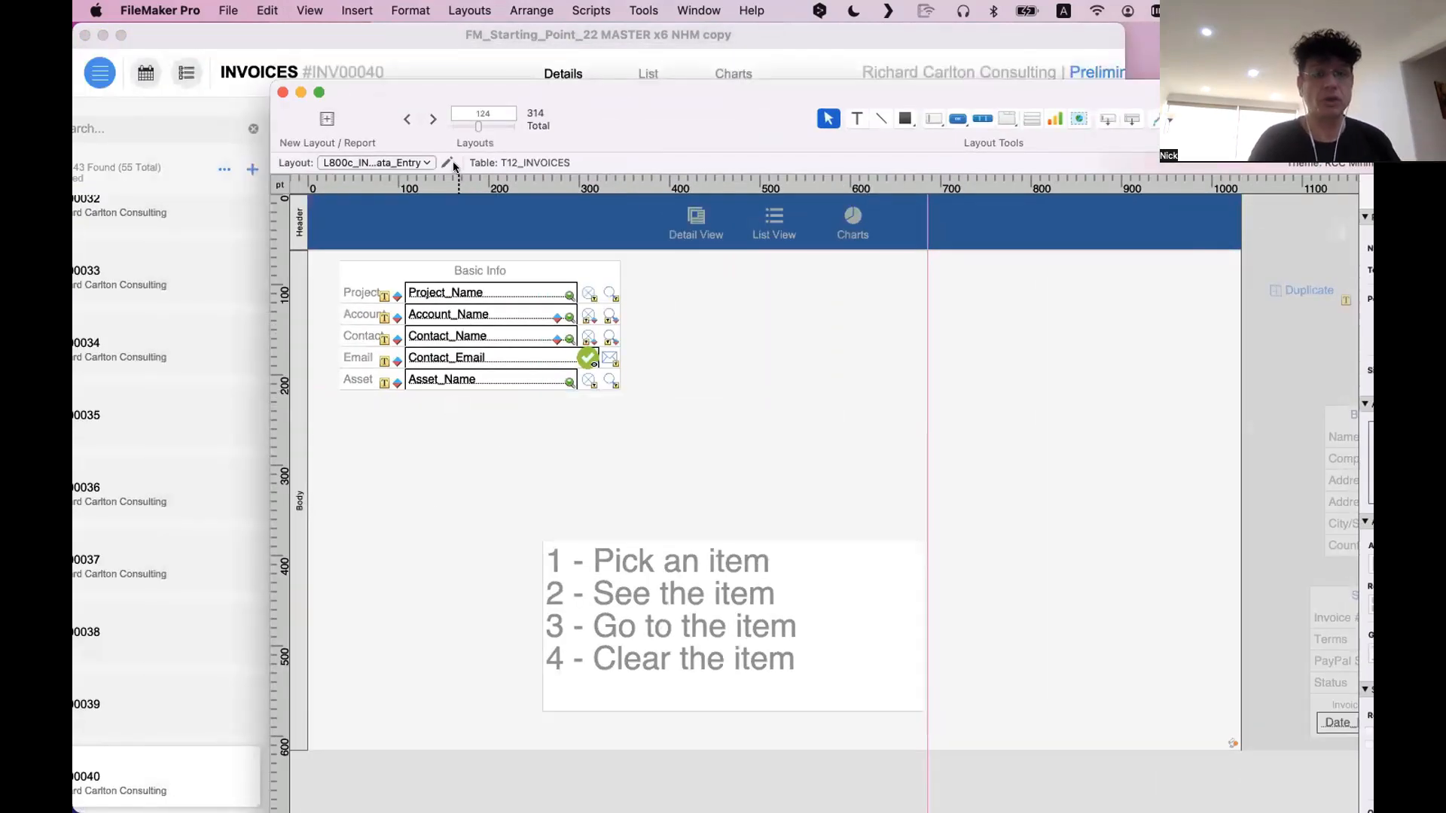
Move the older layout's window aside and pull the Asset label and Asset_Name field down out of the Basic Info block
drag(562, 102, 798, 84)
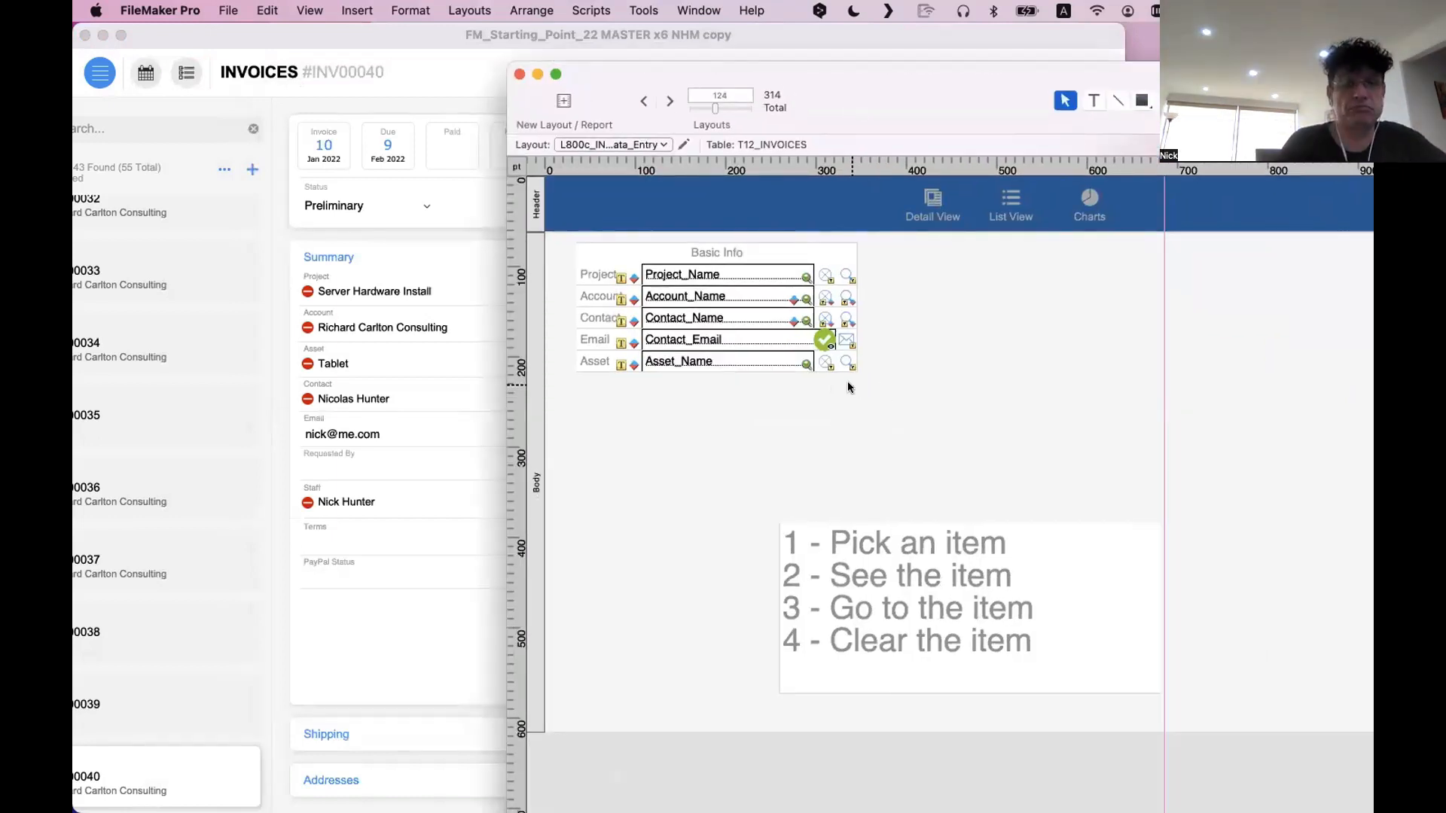
click(602, 276)
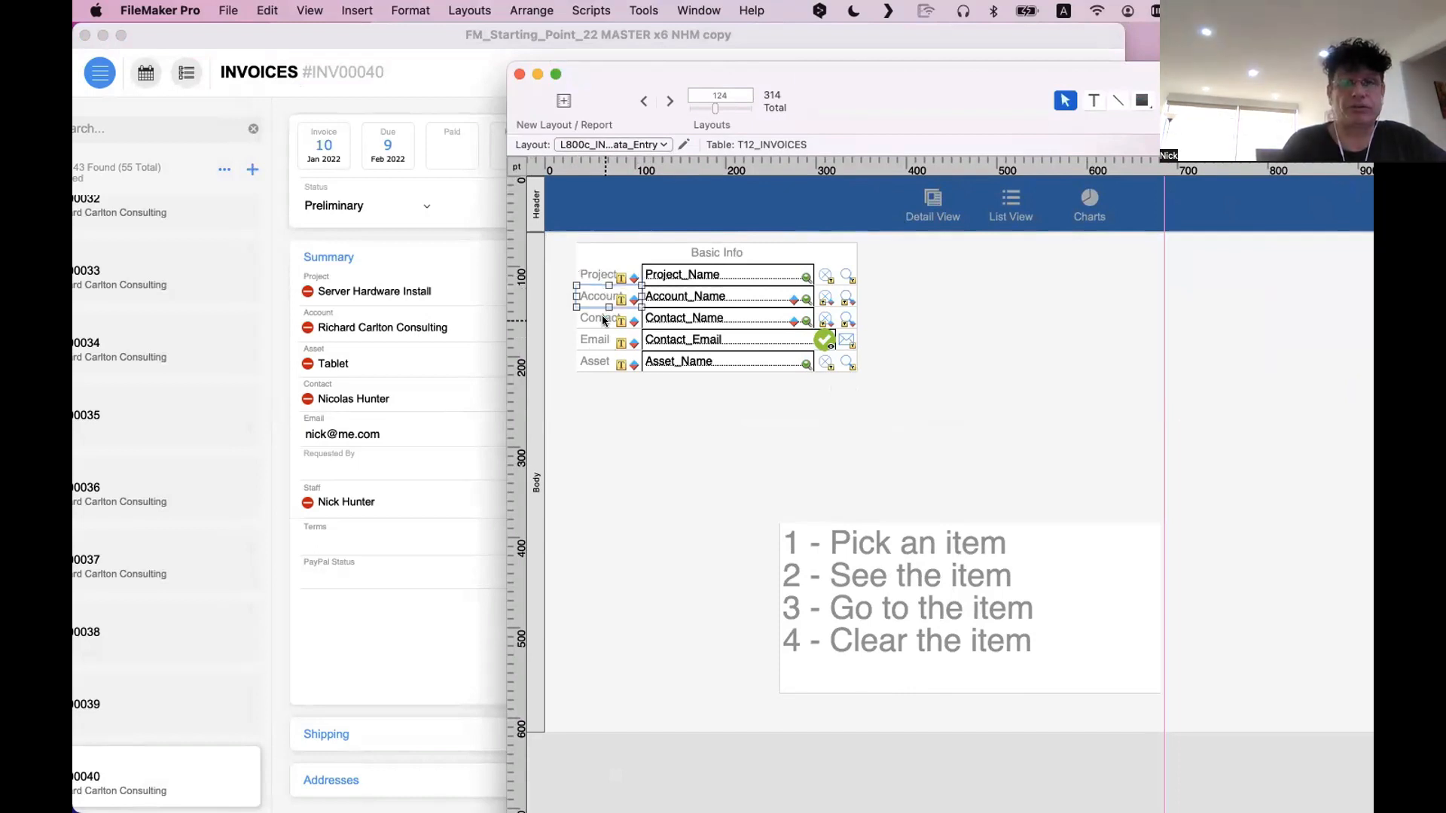
click(602, 342)
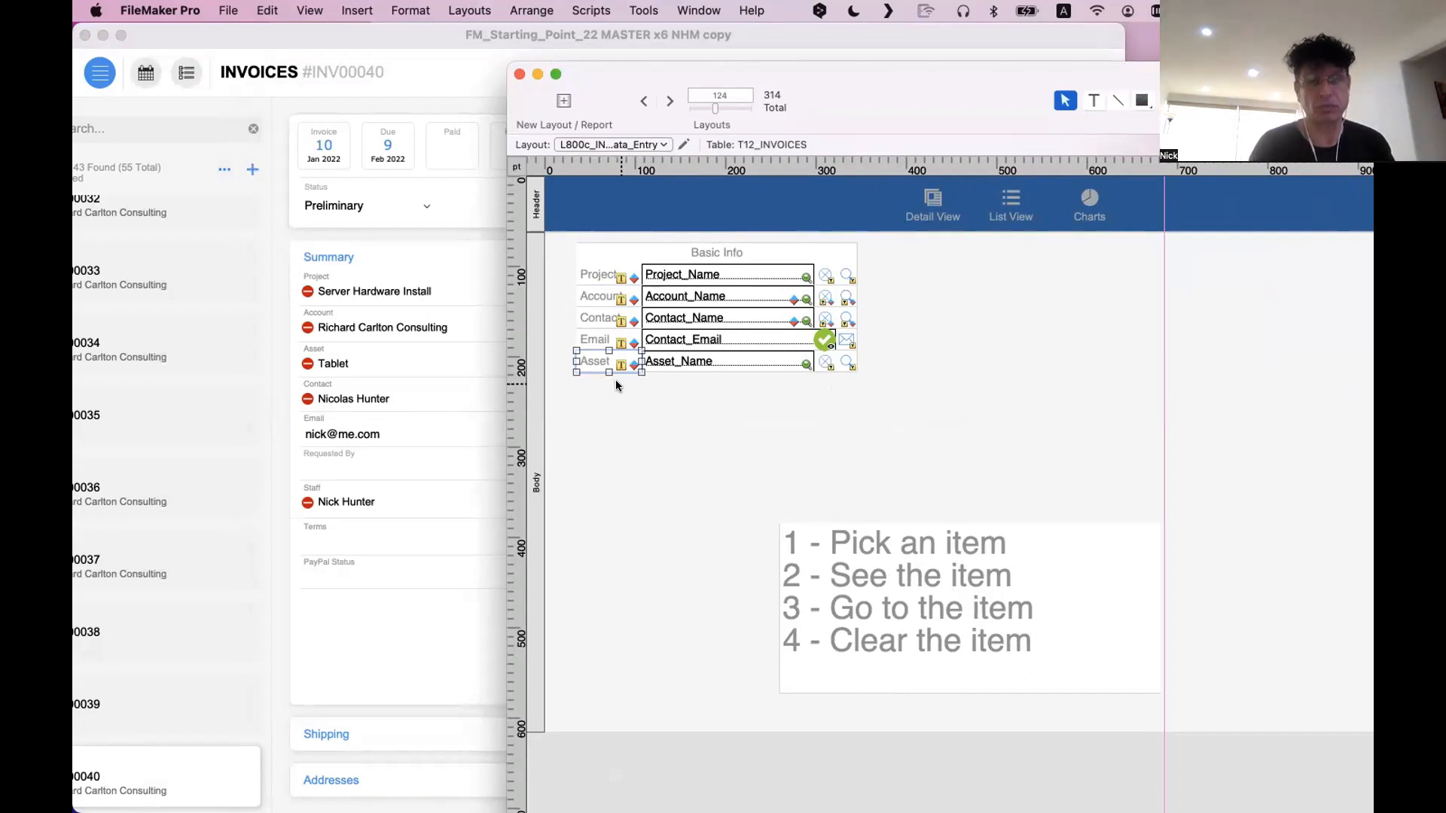
drag(607, 363, 619, 435)
drag(753, 360, 777, 409)
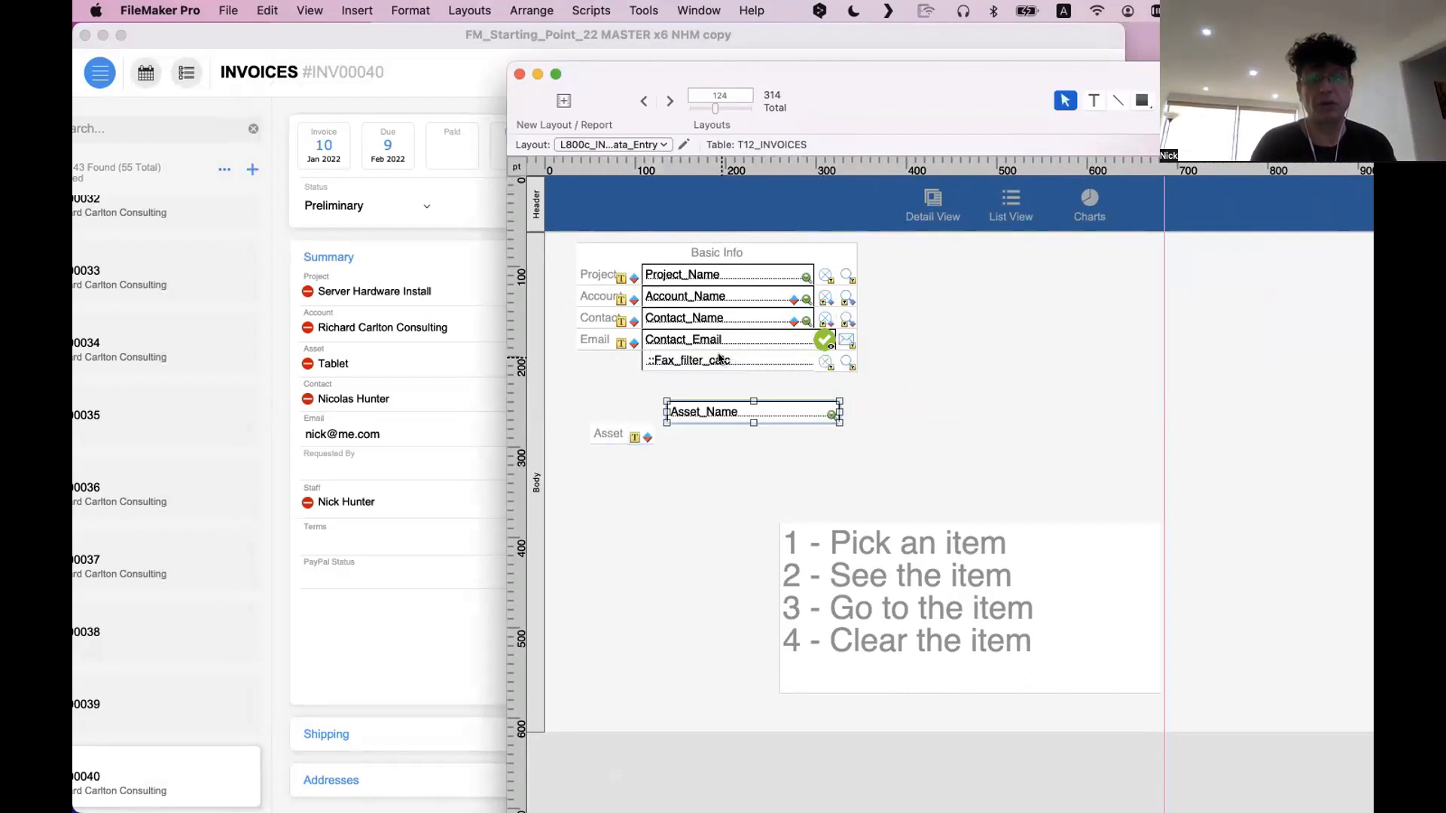
Delete the ::Fax_filter_calc field from the old Asset row and move that row's clear and go-to buttons beside the Asset_Name field
drag(721, 360, 750, 389)
key(Delete)
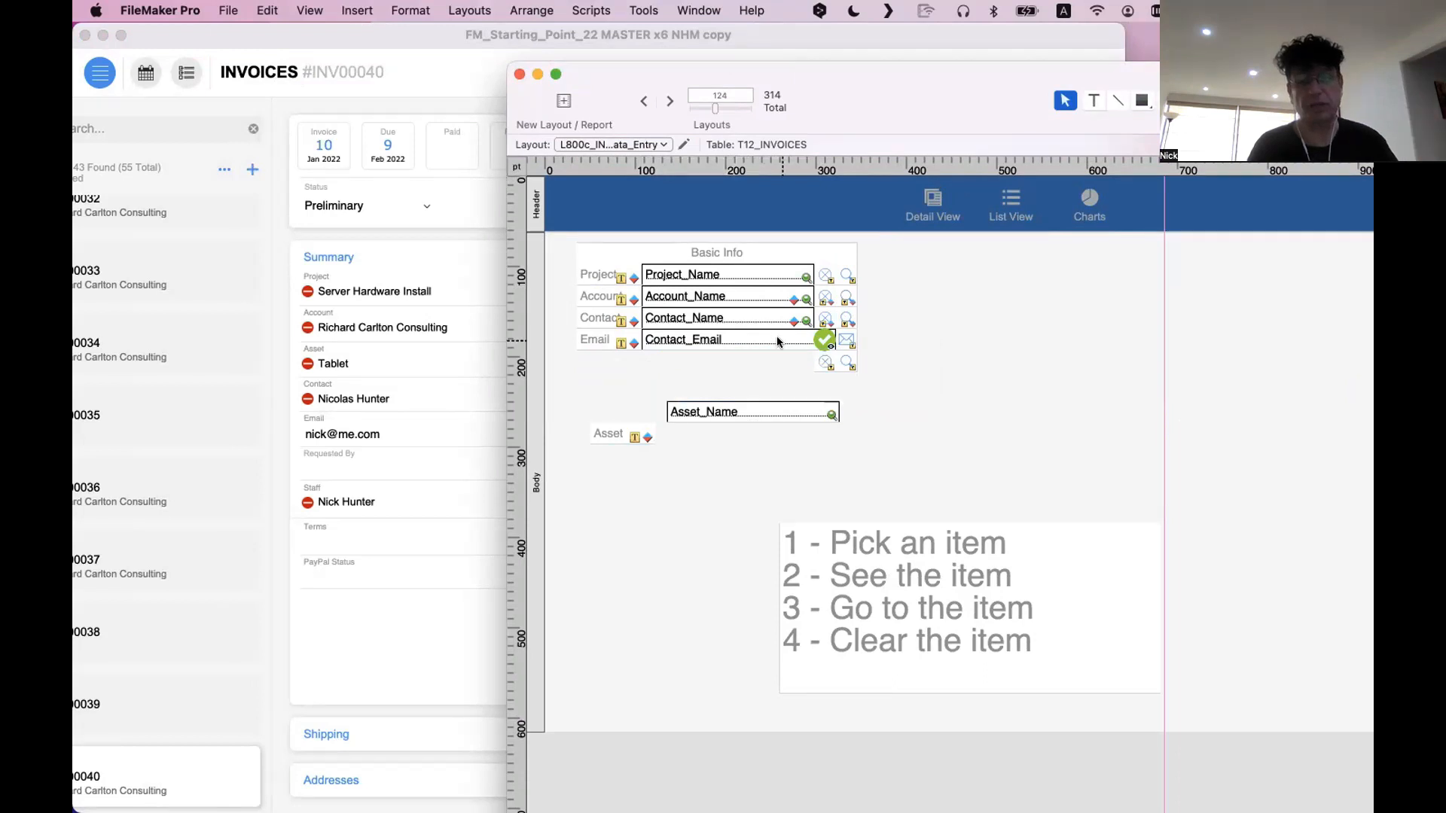
drag(828, 366, 874, 412)
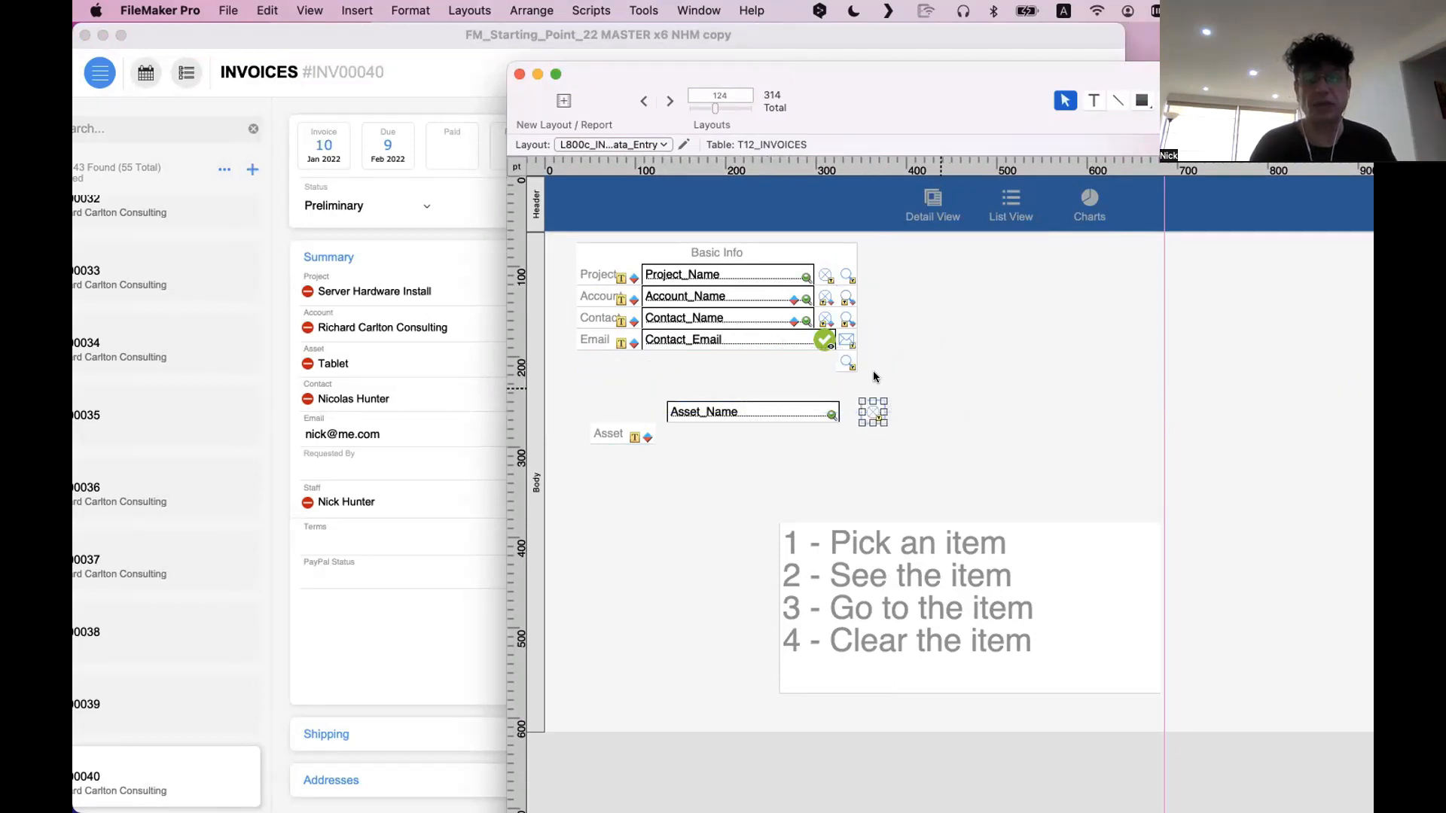
drag(848, 363, 909, 406)
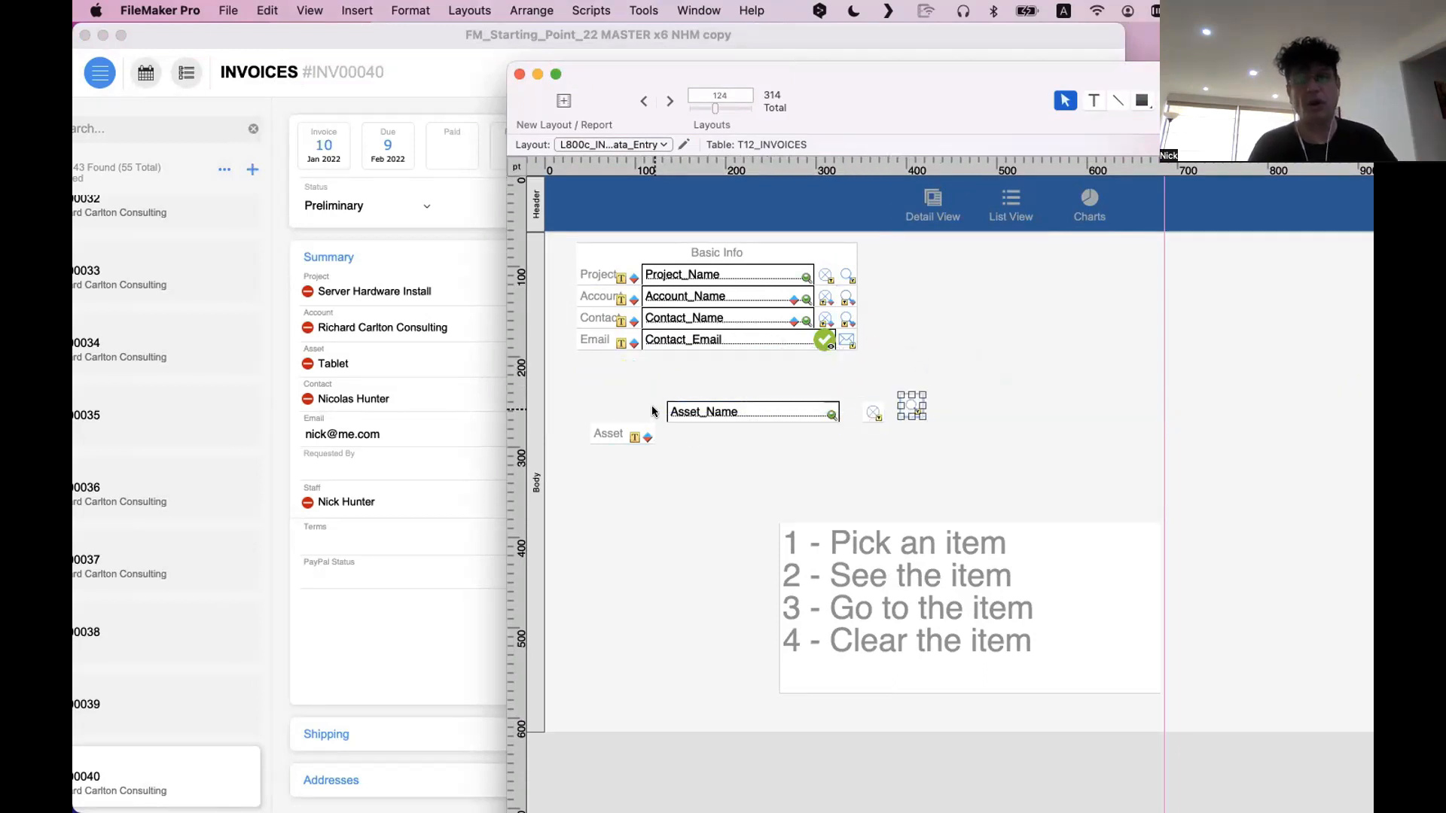
Bring the formatting inspector into view and examine the fill and line settings of the Asset label
scroll(603, 441, right, 2)
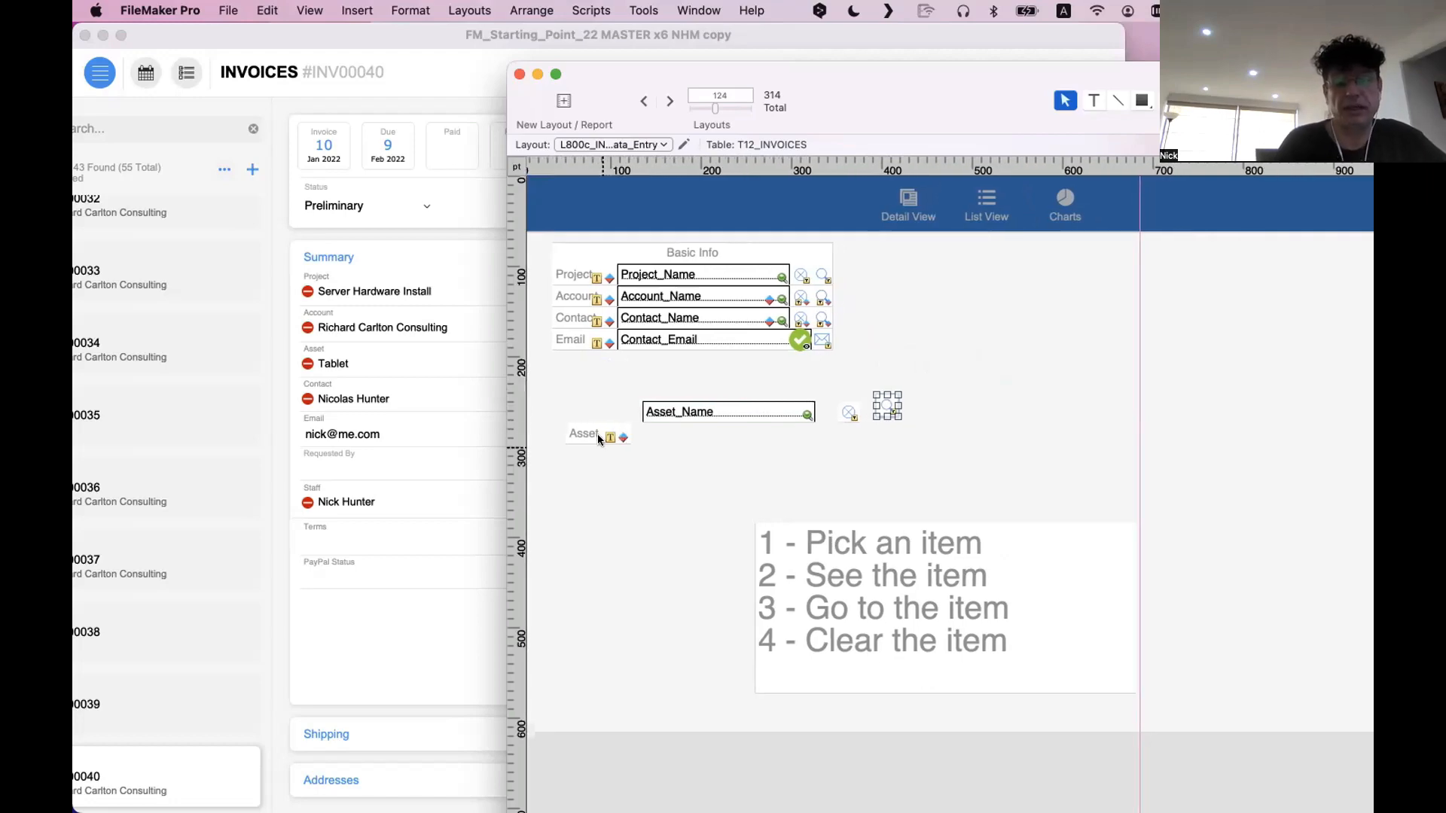
click(601, 437)
drag(1022, 118, 595, 99)
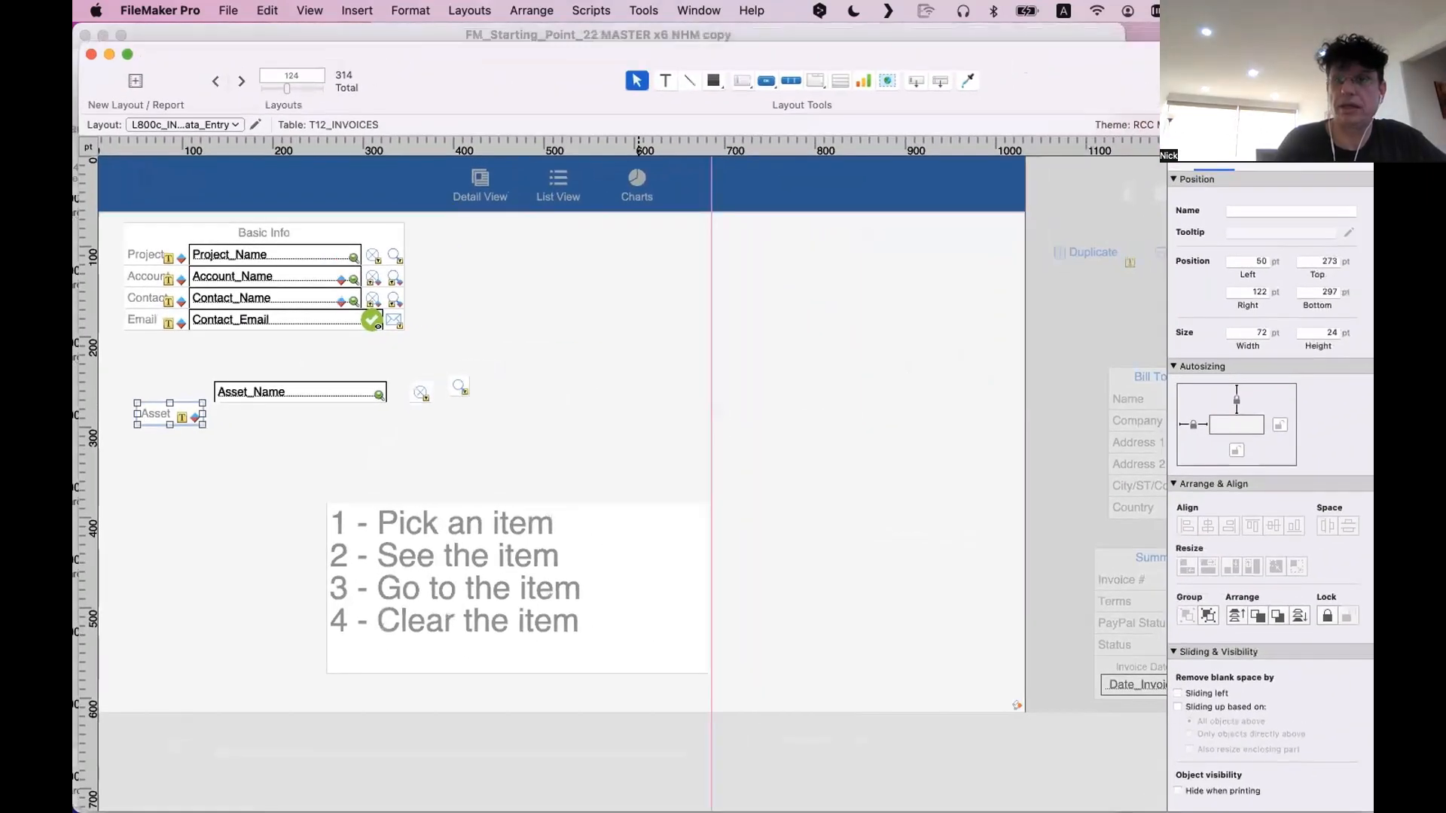
click(1293, 158)
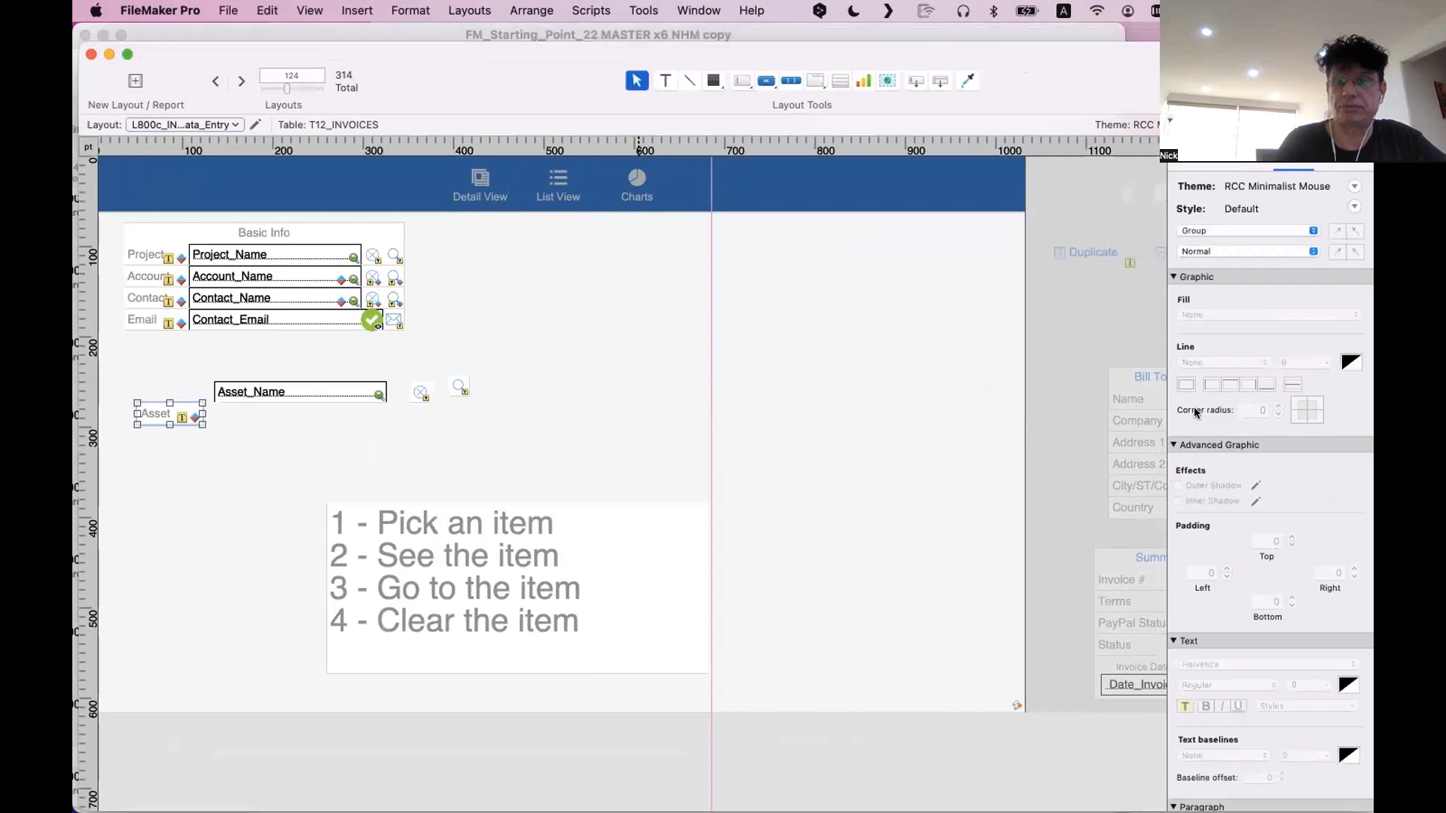
double_click(182, 414)
double_click(181, 414)
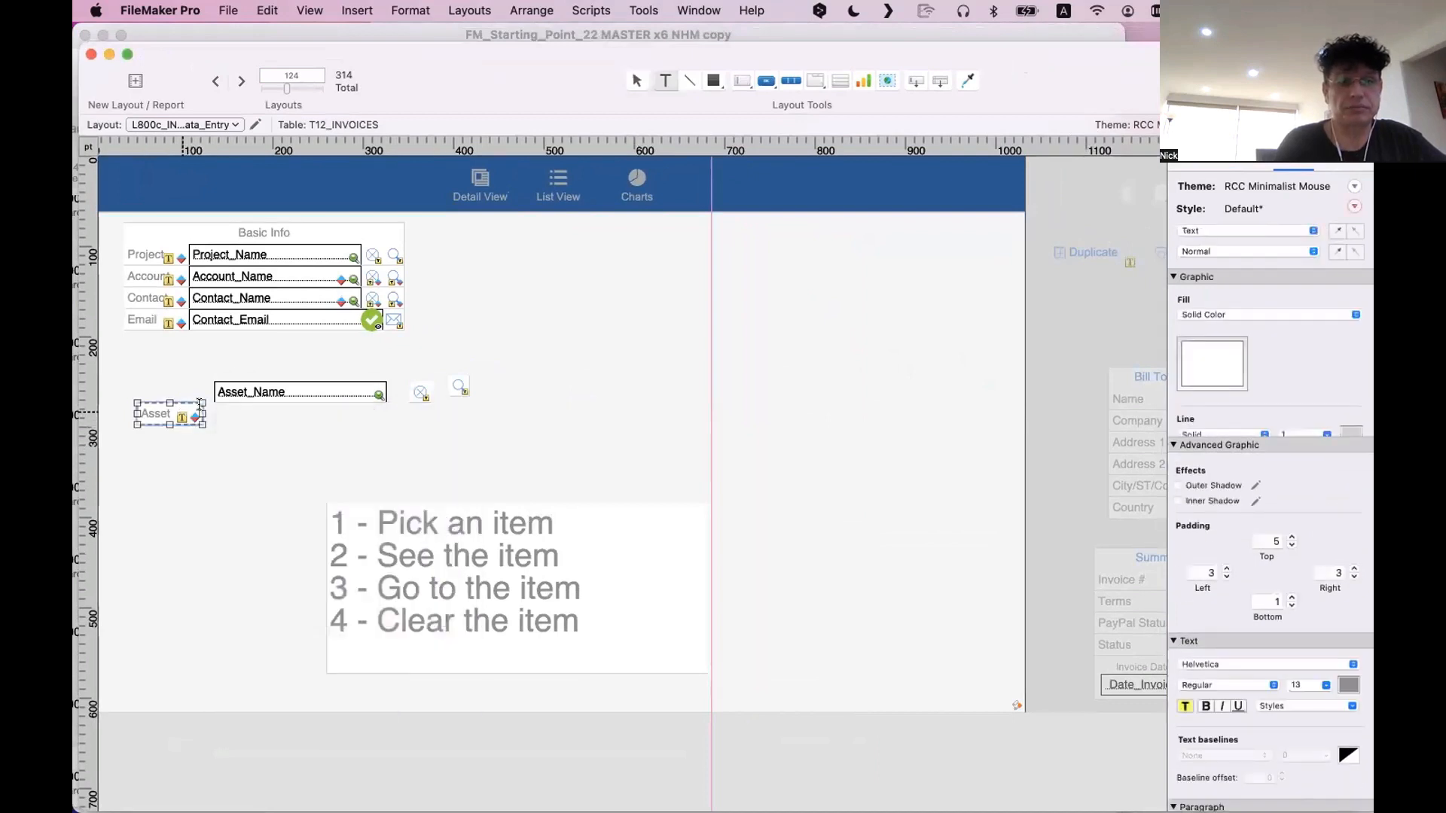
click(220, 416)
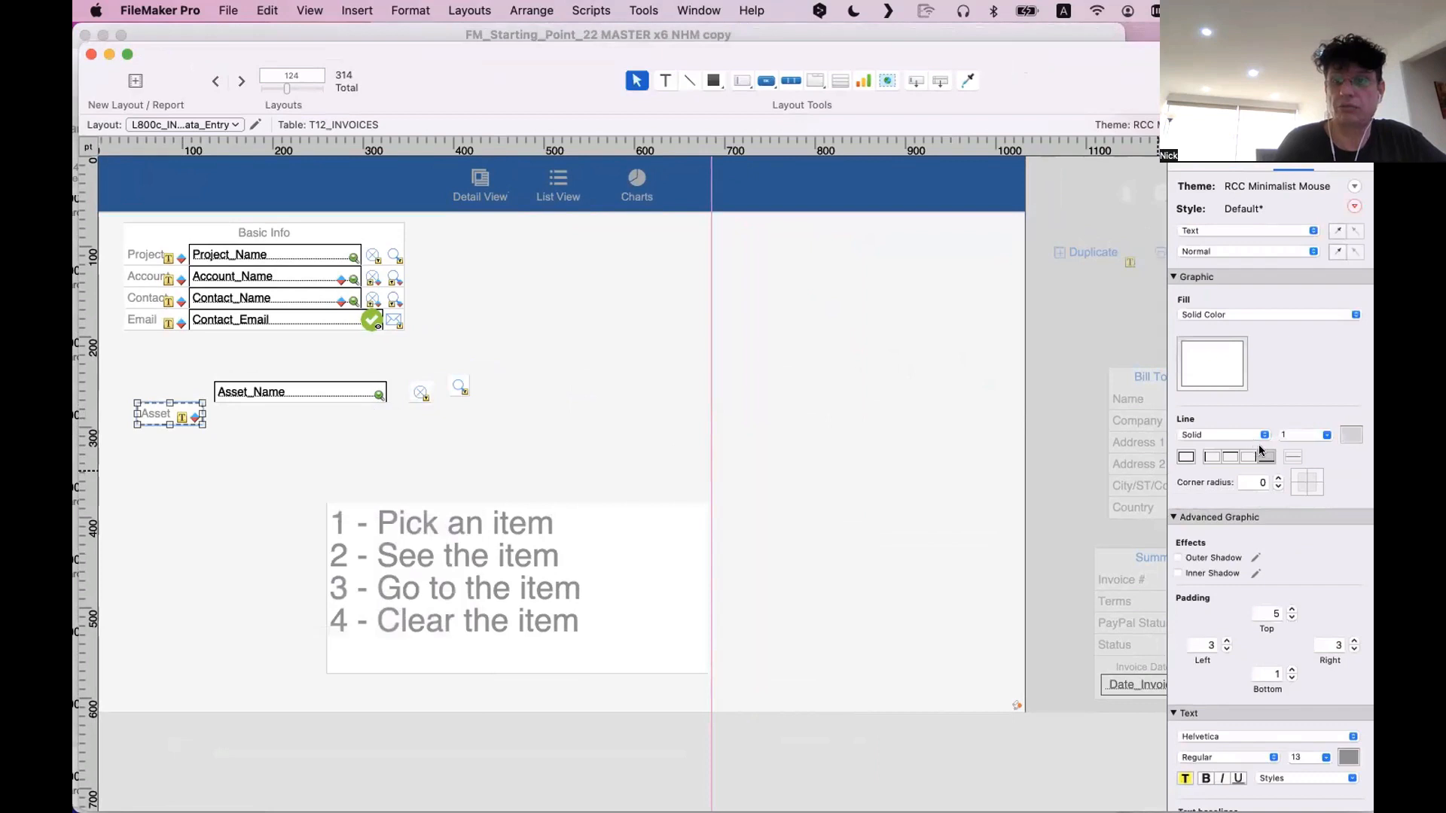
click(1220, 364)
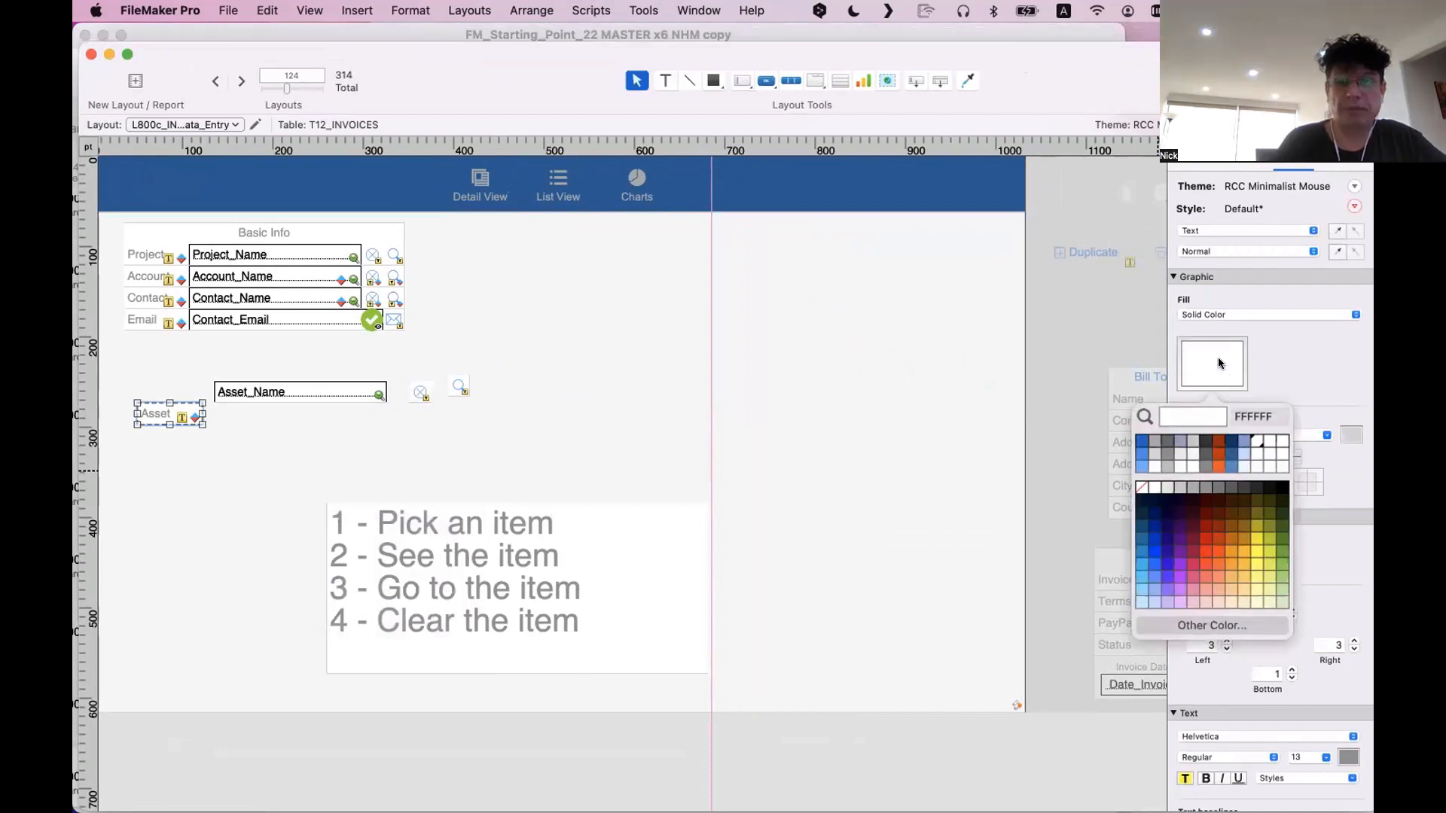
click(600, 391)
Examine the fill and line settings of the Asset_Name field, the row buttons and the other Basic Info fields
click(263, 402)
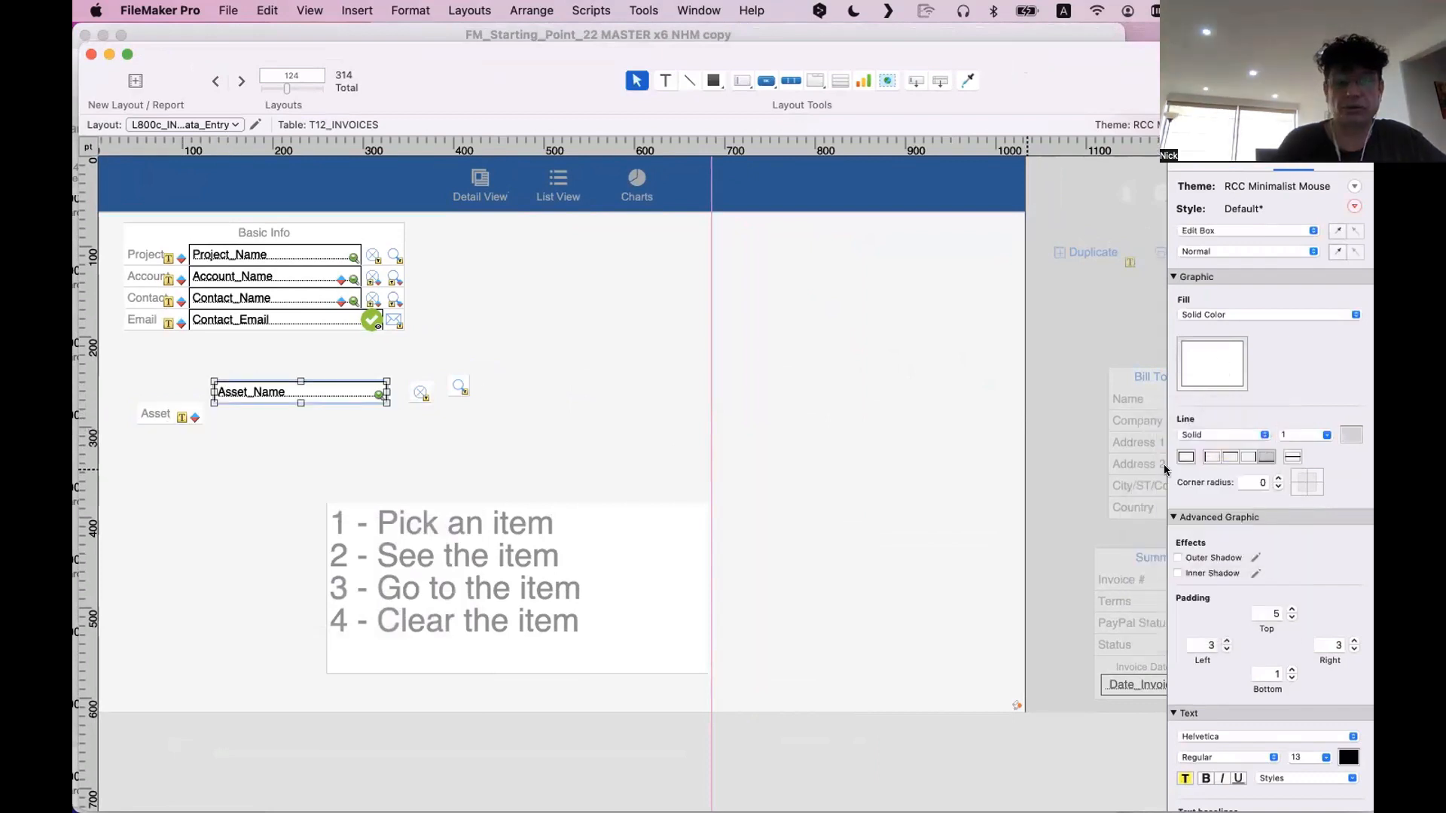
click(420, 391)
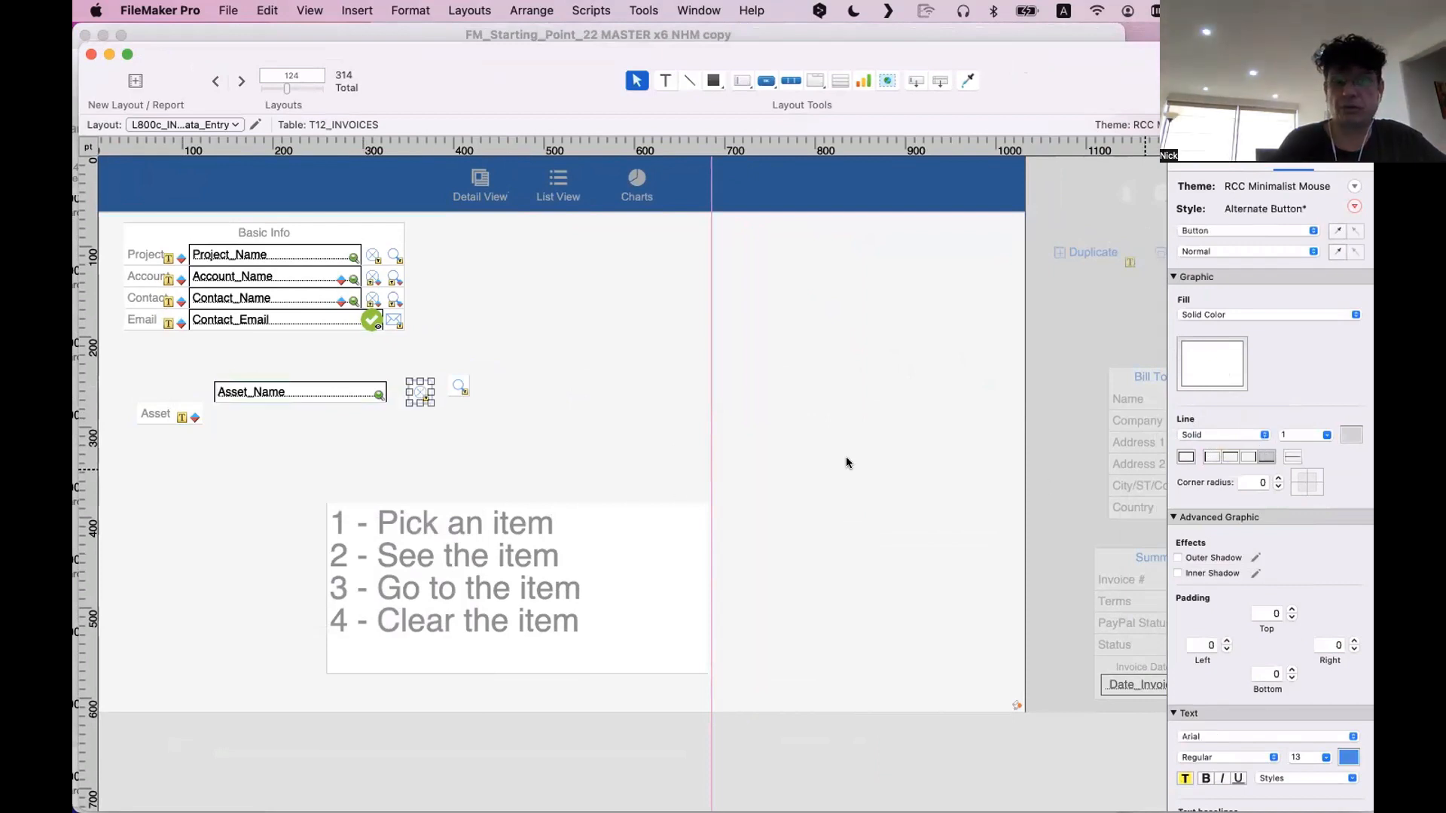
click(460, 387)
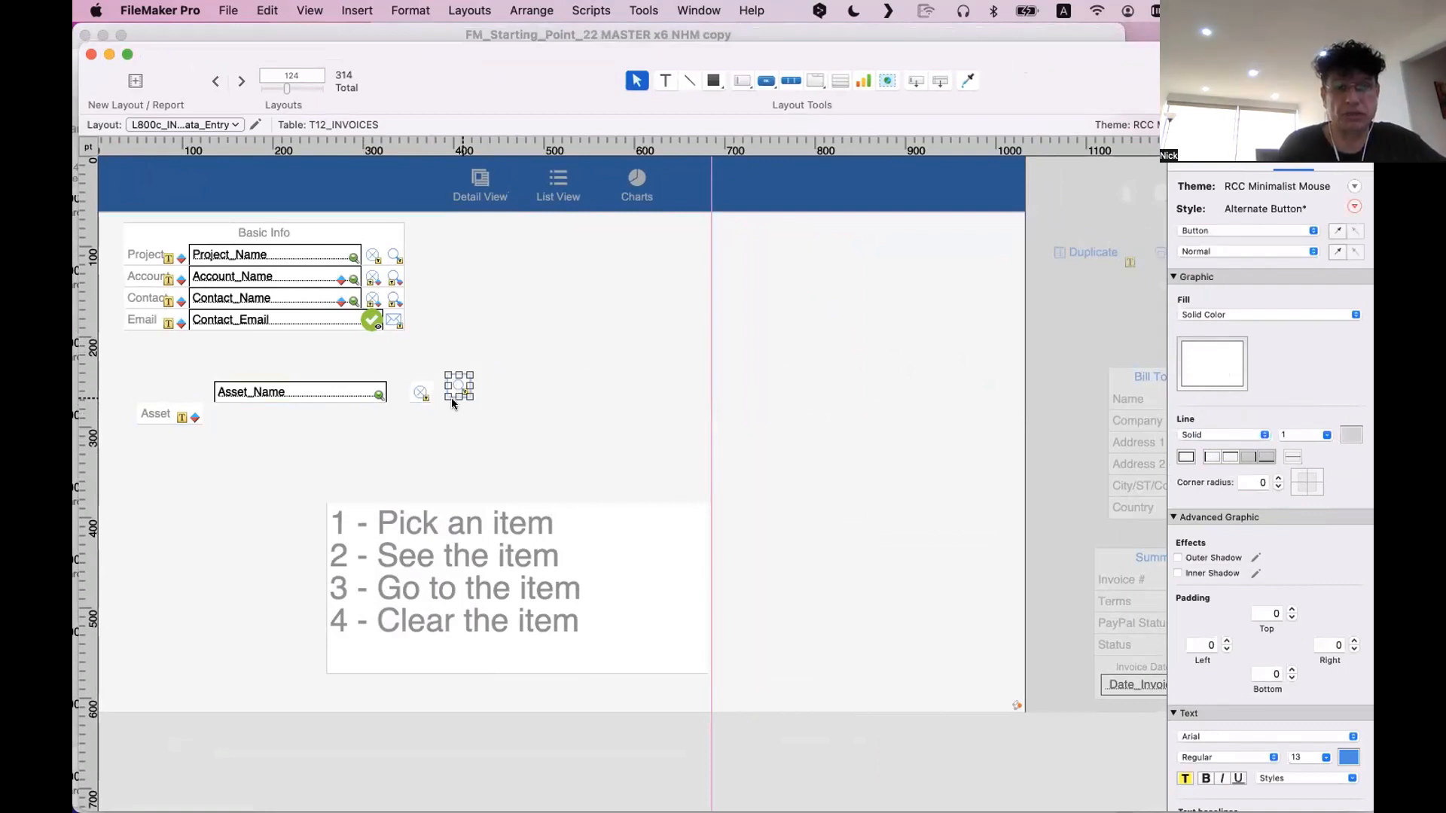
click(395, 320)
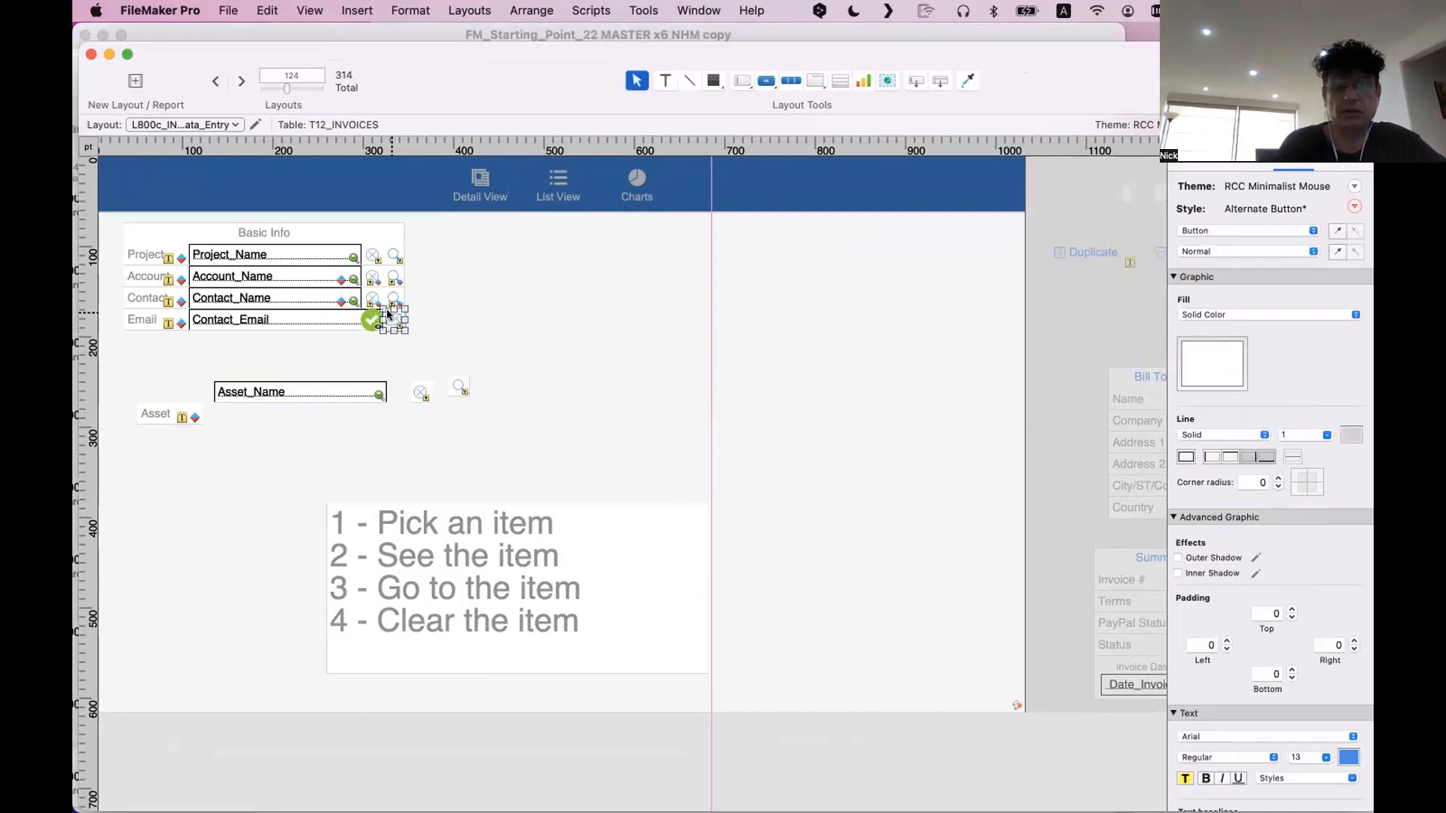
drag(388, 314, 372, 257)
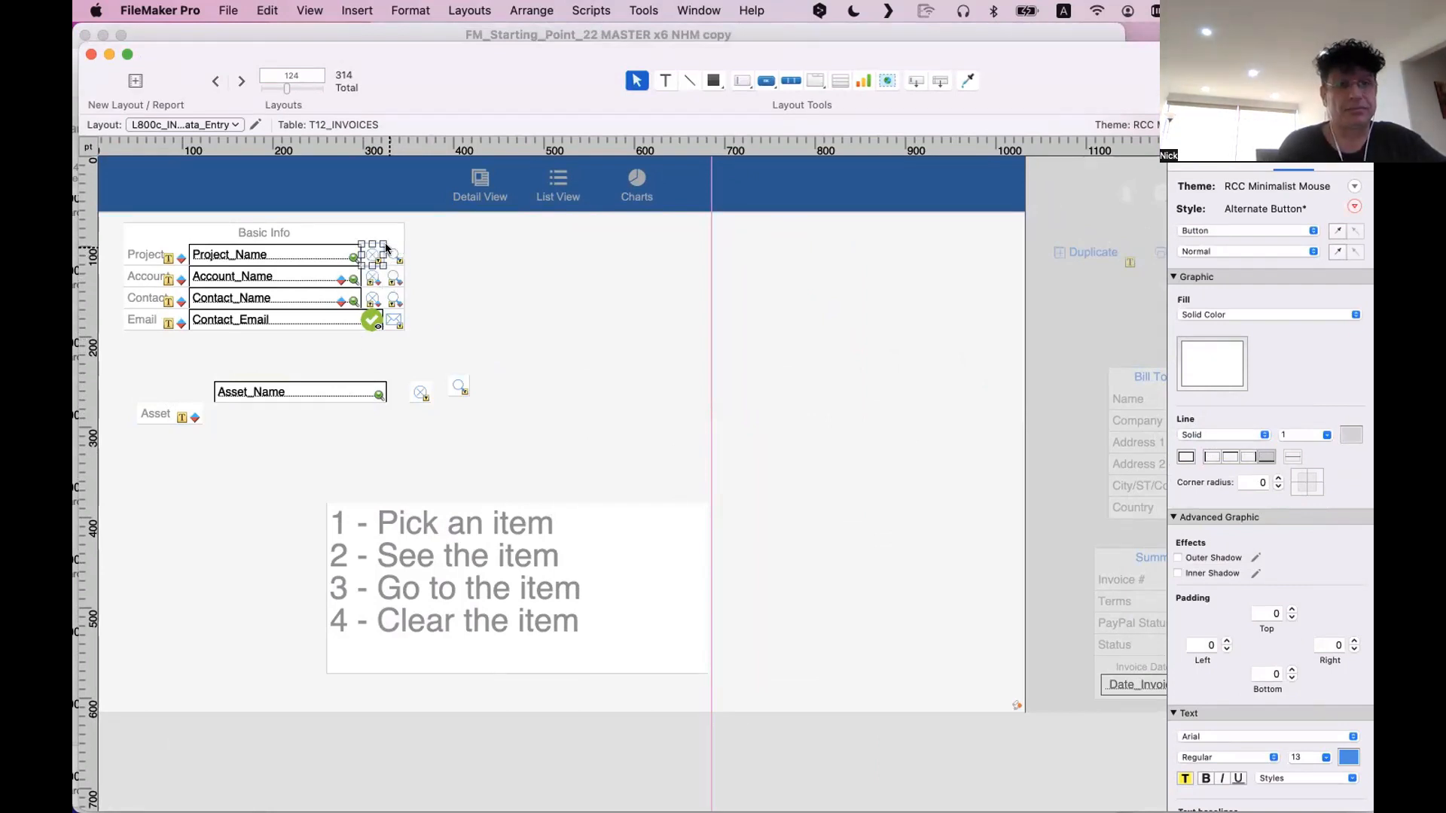
click(300, 317)
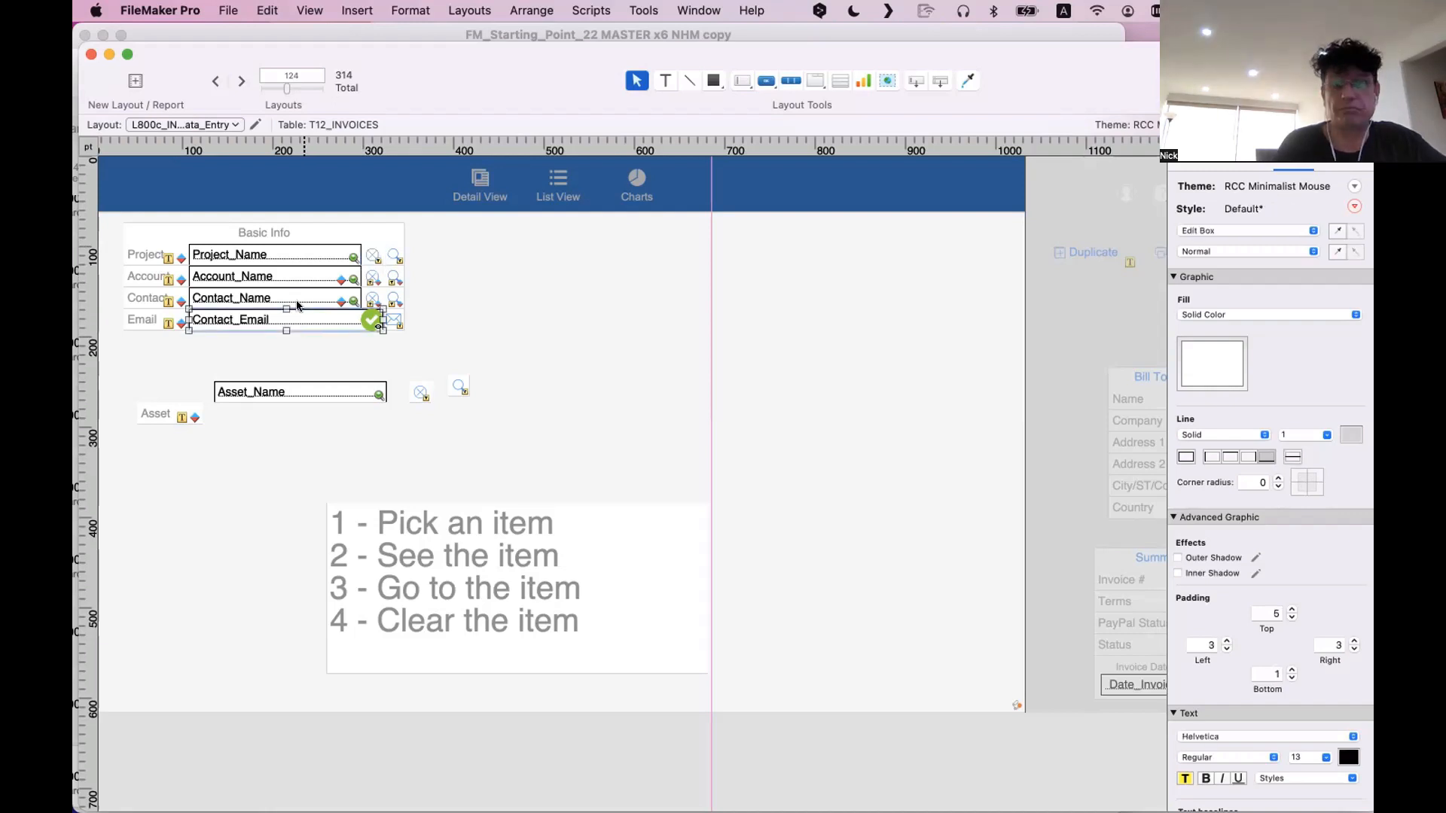
click(298, 295)
click(296, 278)
click(299, 260)
click(493, 403)
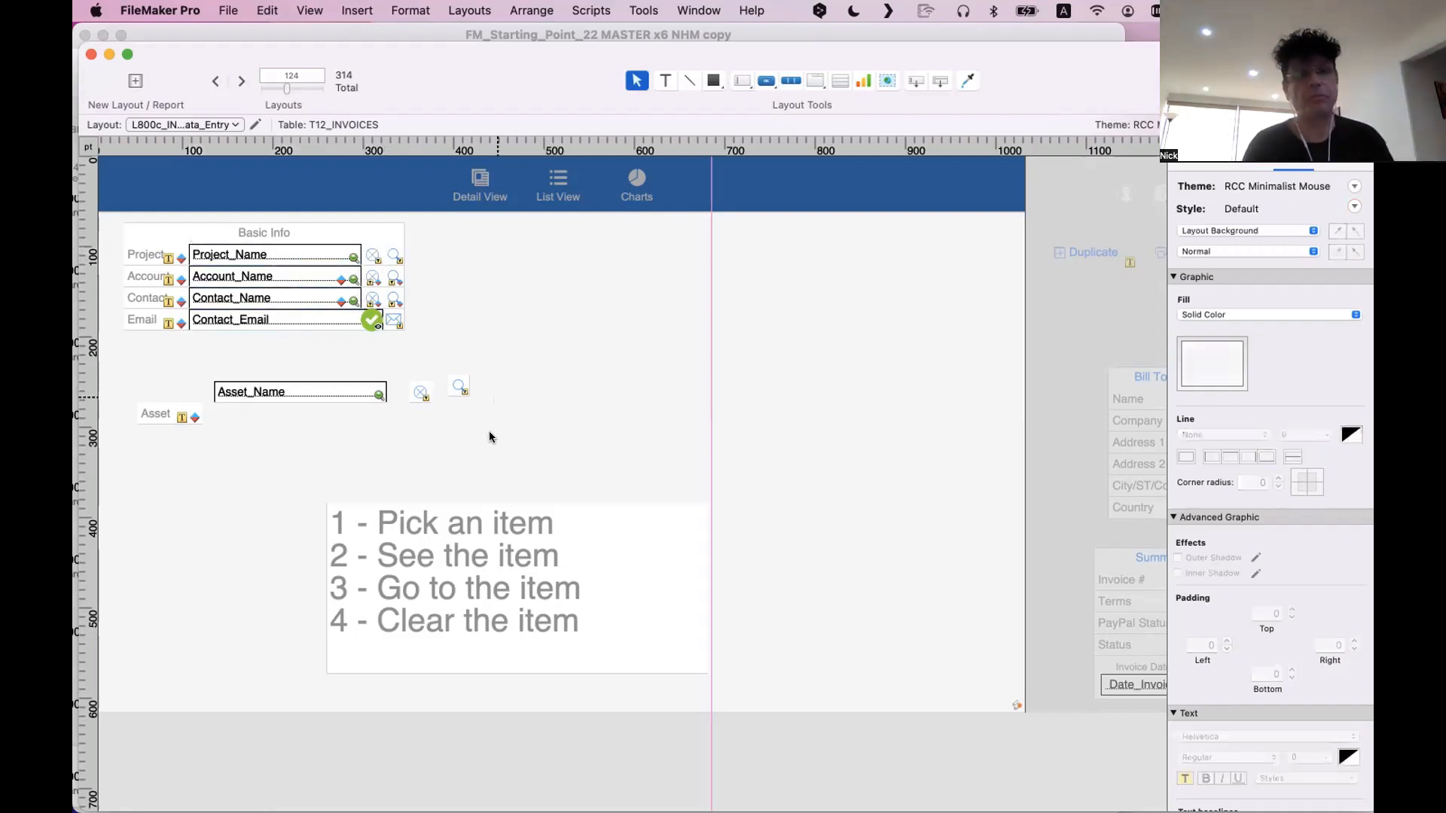
Give all Basic Info labels, fields and buttons, including the separated Asset objects, a transparent fill and no border line
drag(516, 443, 122, 220)
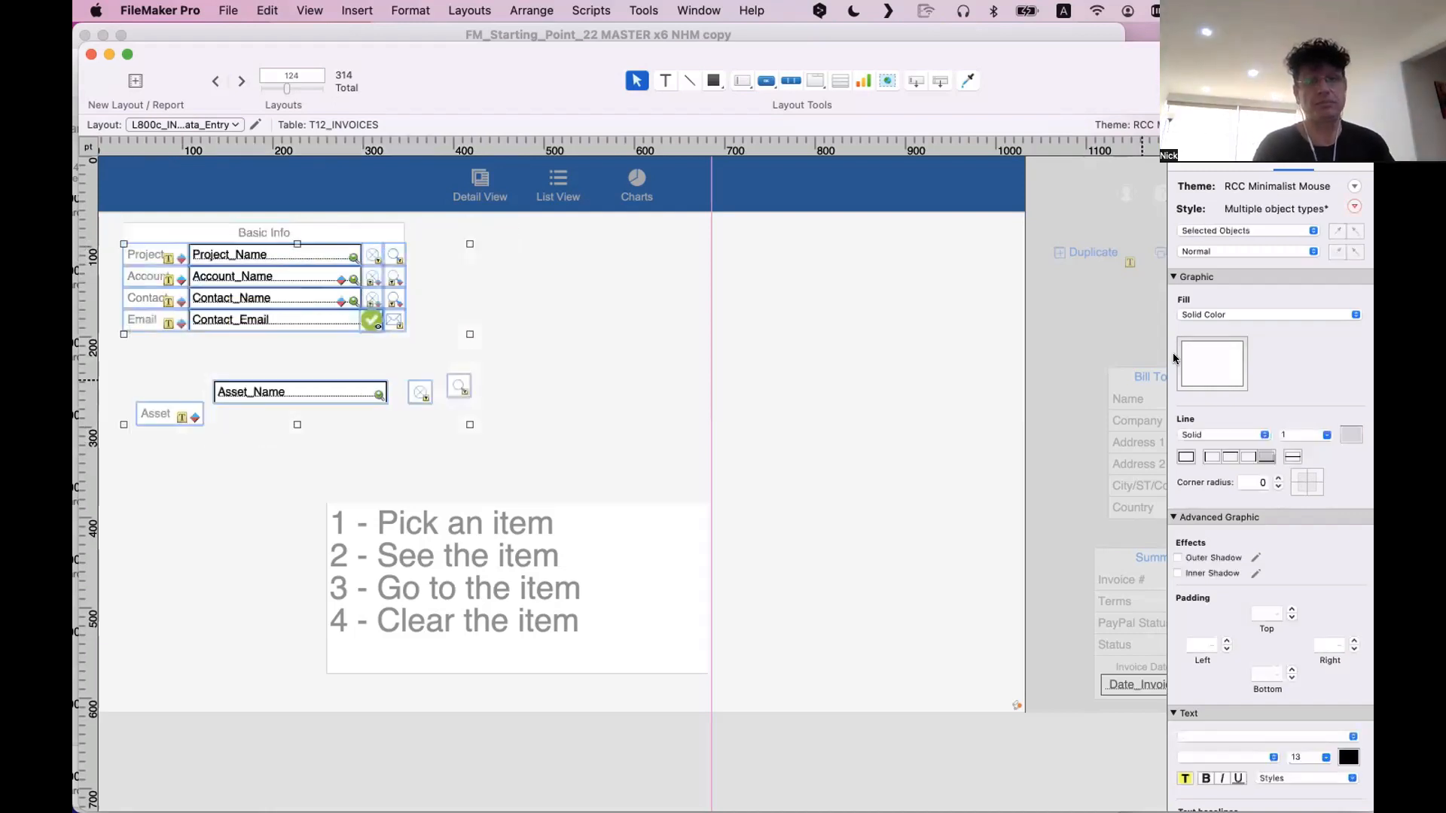
click(1213, 369)
click(1146, 414)
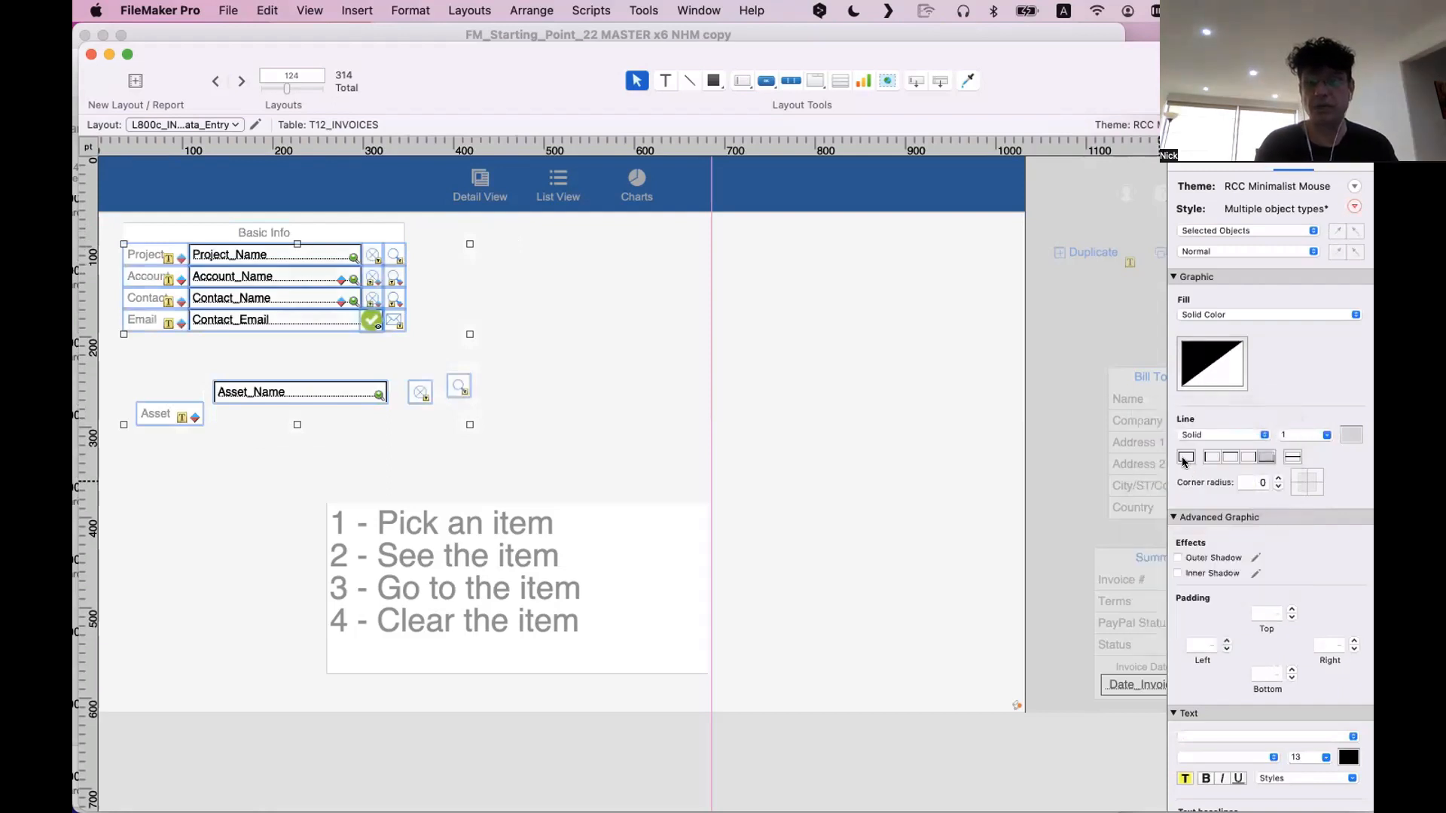
click(1186, 456)
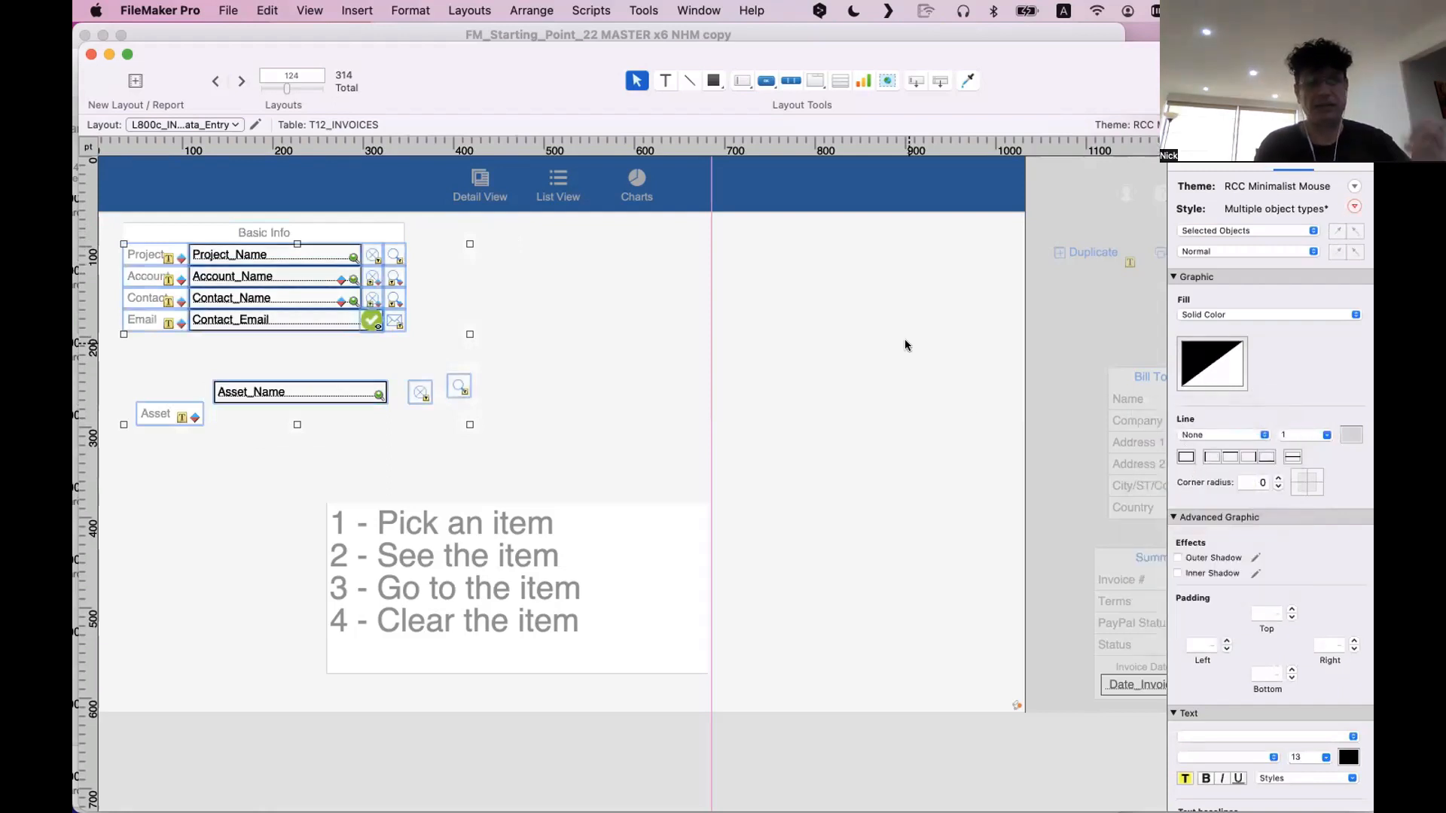
click(753, 348)
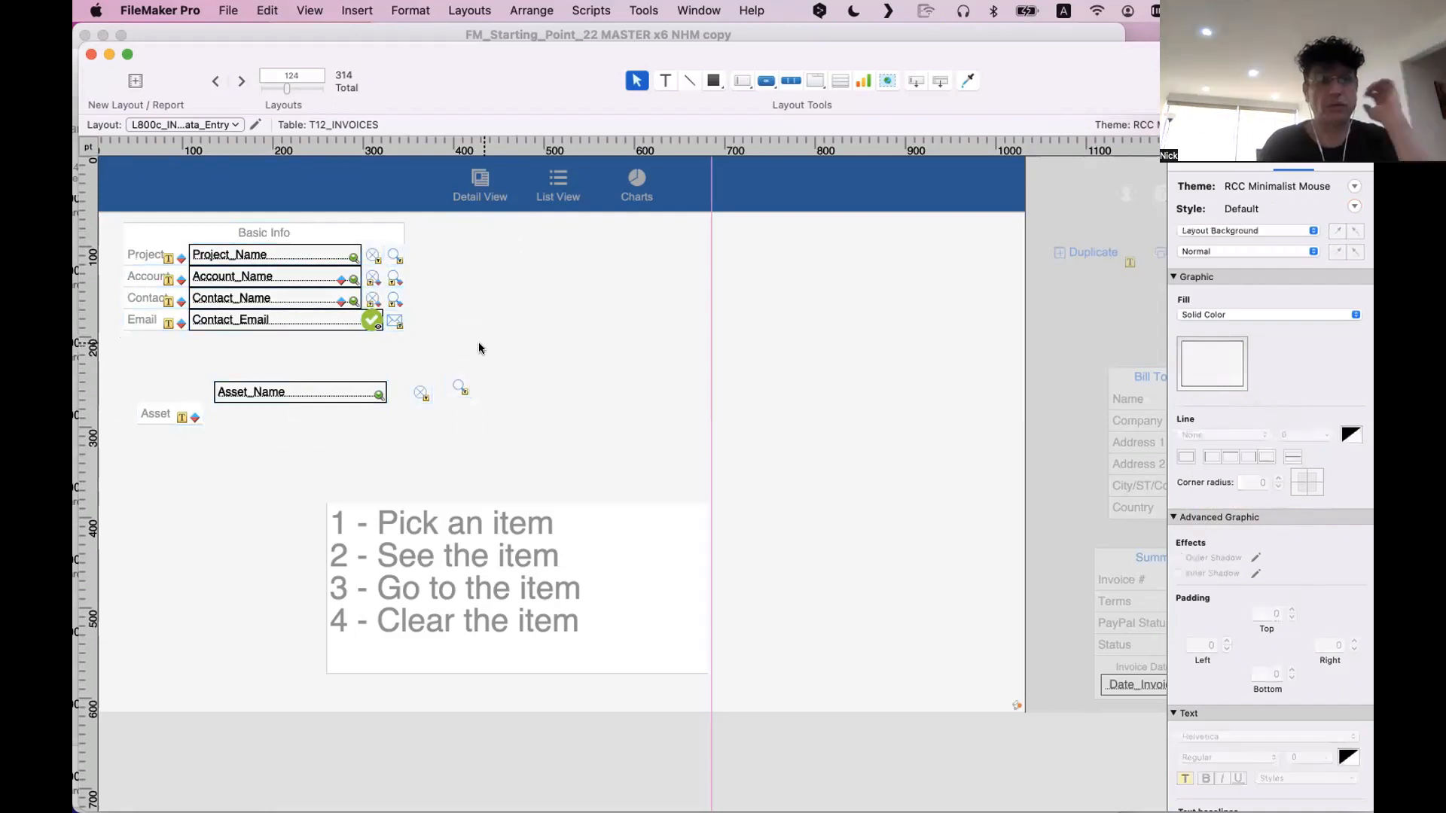
Move the grouped Asset label back up to just below the Email label
click(156, 411)
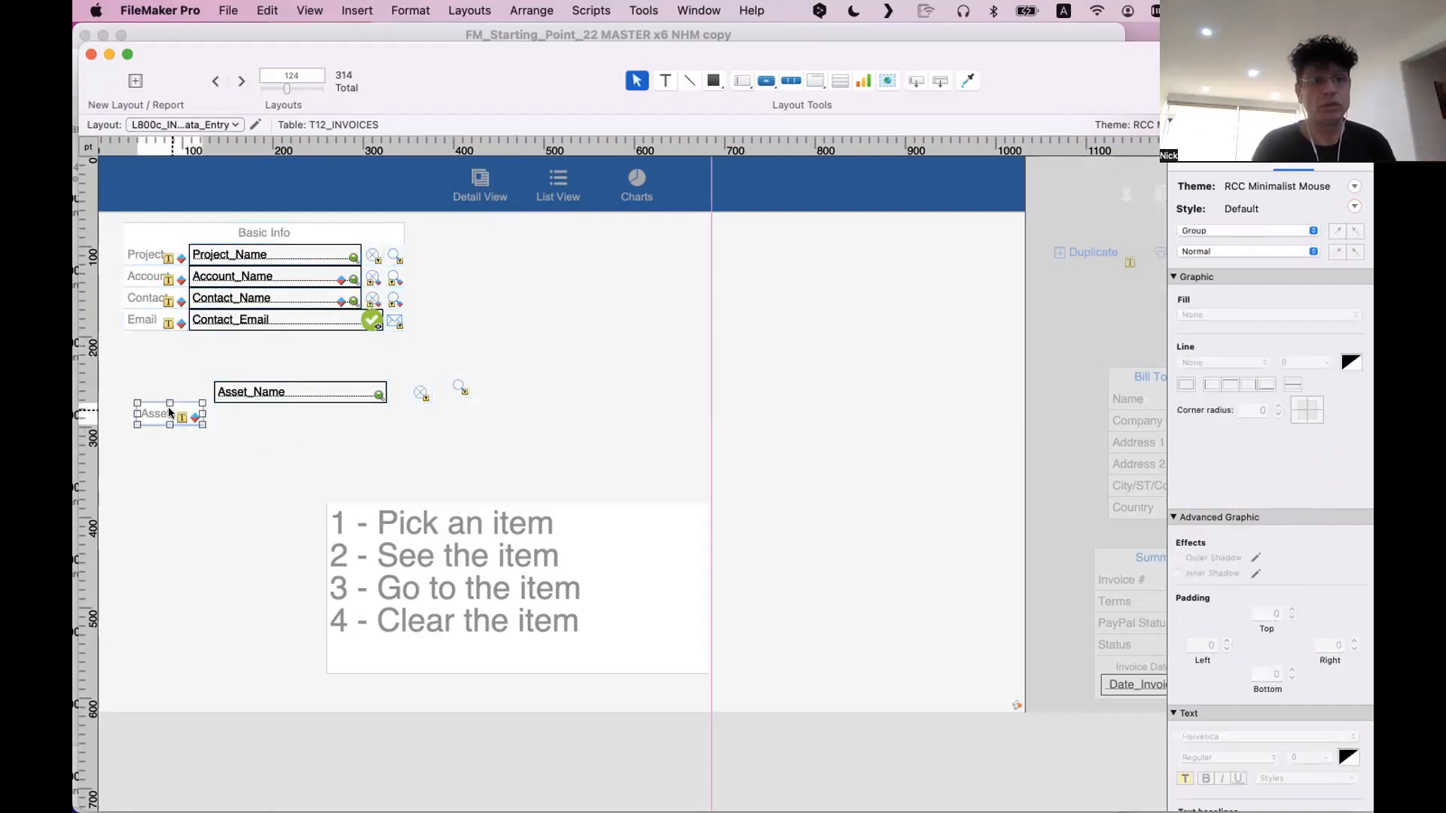
drag(156, 411, 147, 339)
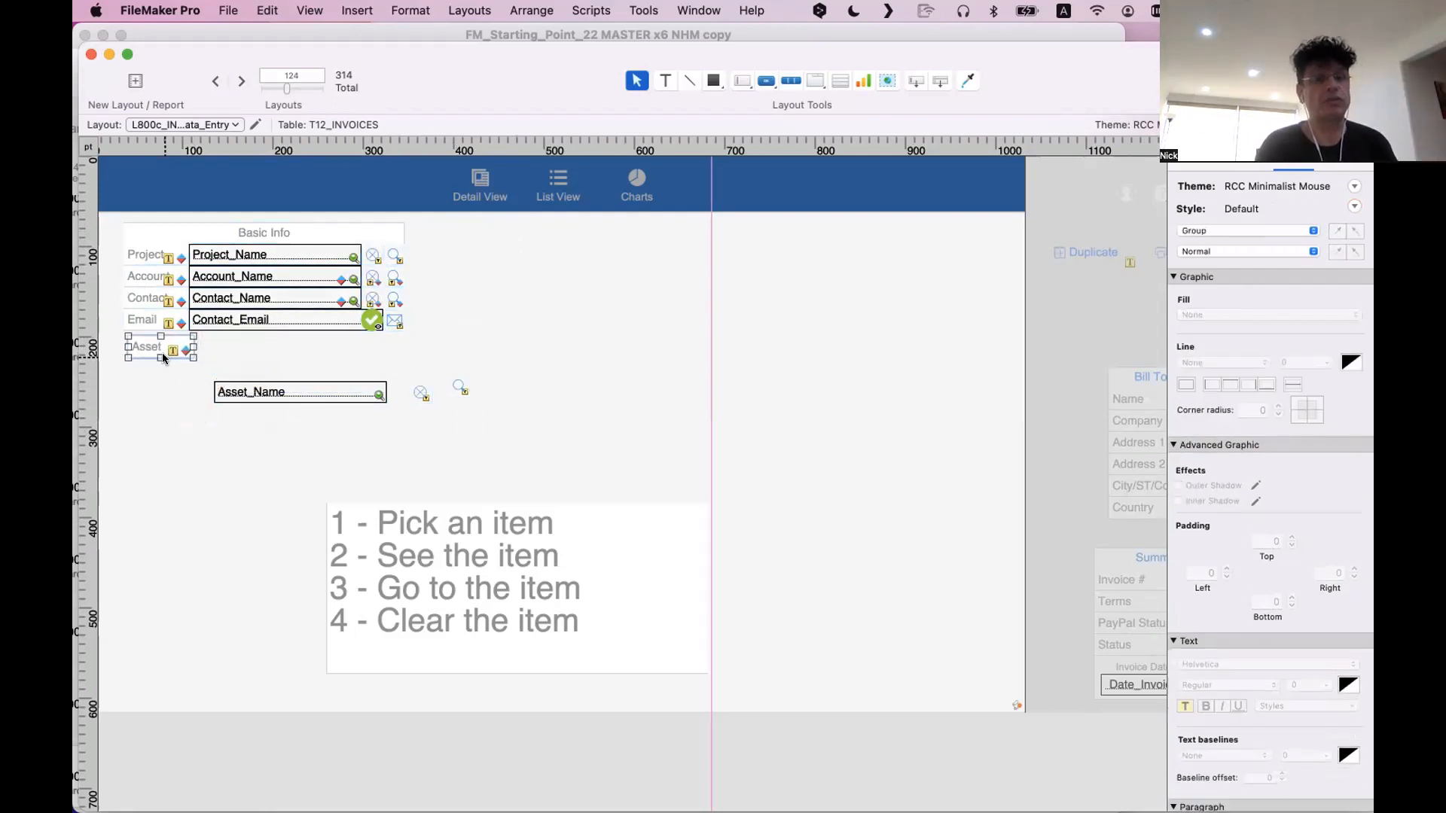
scroll(151, 347, down, 1)
double_click(152, 323)
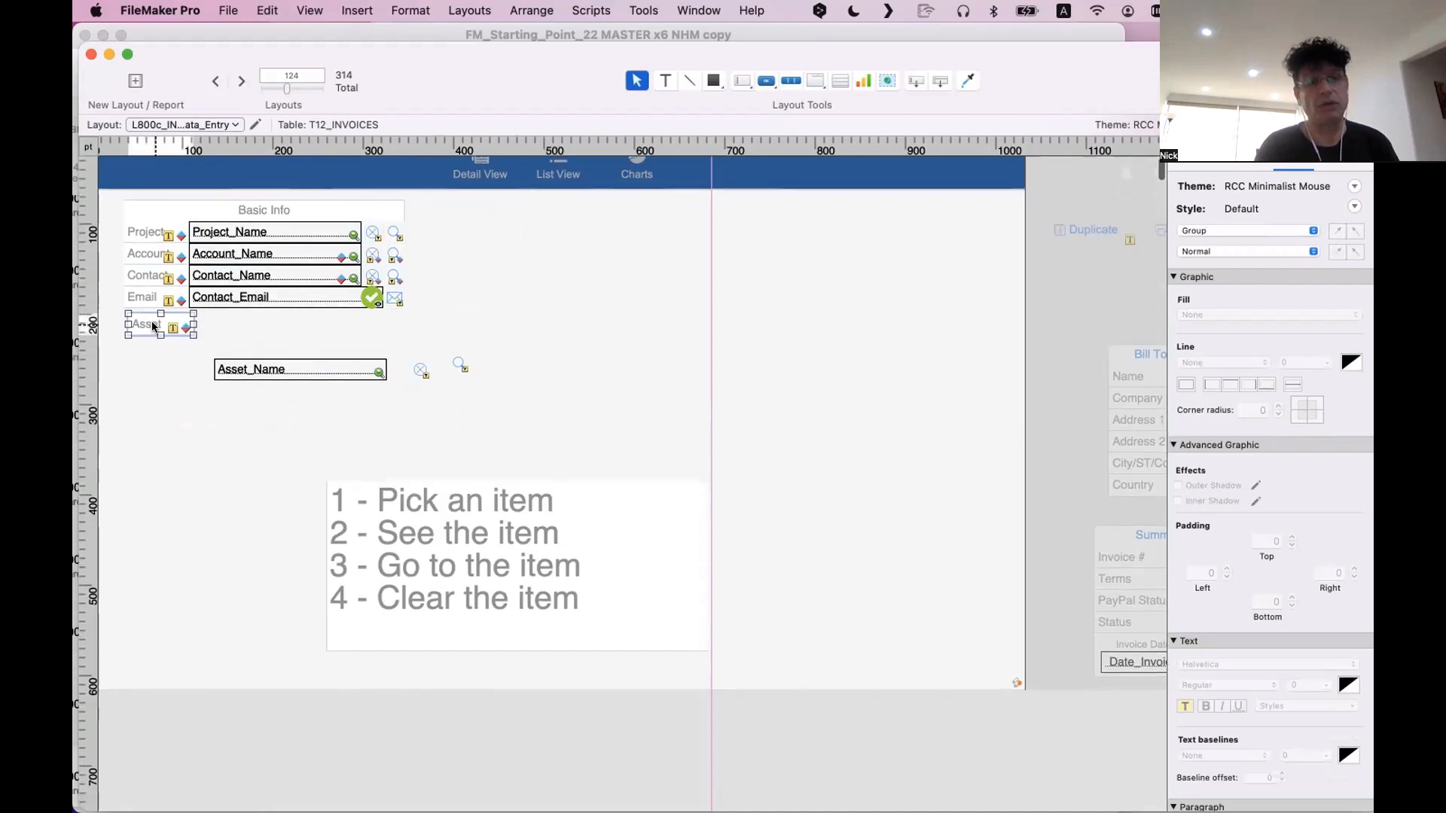
click(164, 346)
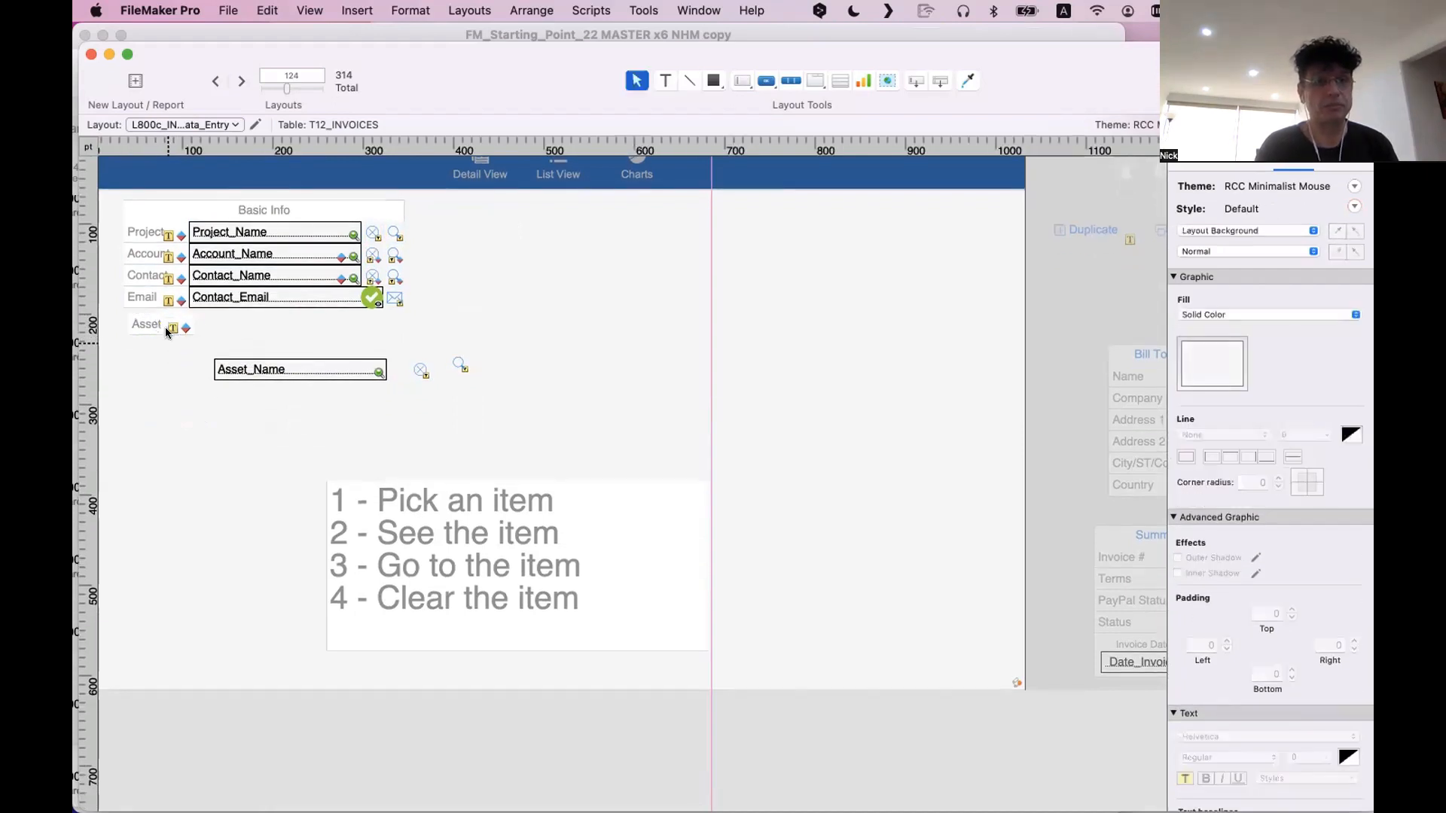
Ungroup the Project, Account, Contact, Email and Asset labels, accepting the removal of their button definitions
click(165, 328)
click(150, 390)
drag(165, 372, 150, 234)
key(super+shift+r)
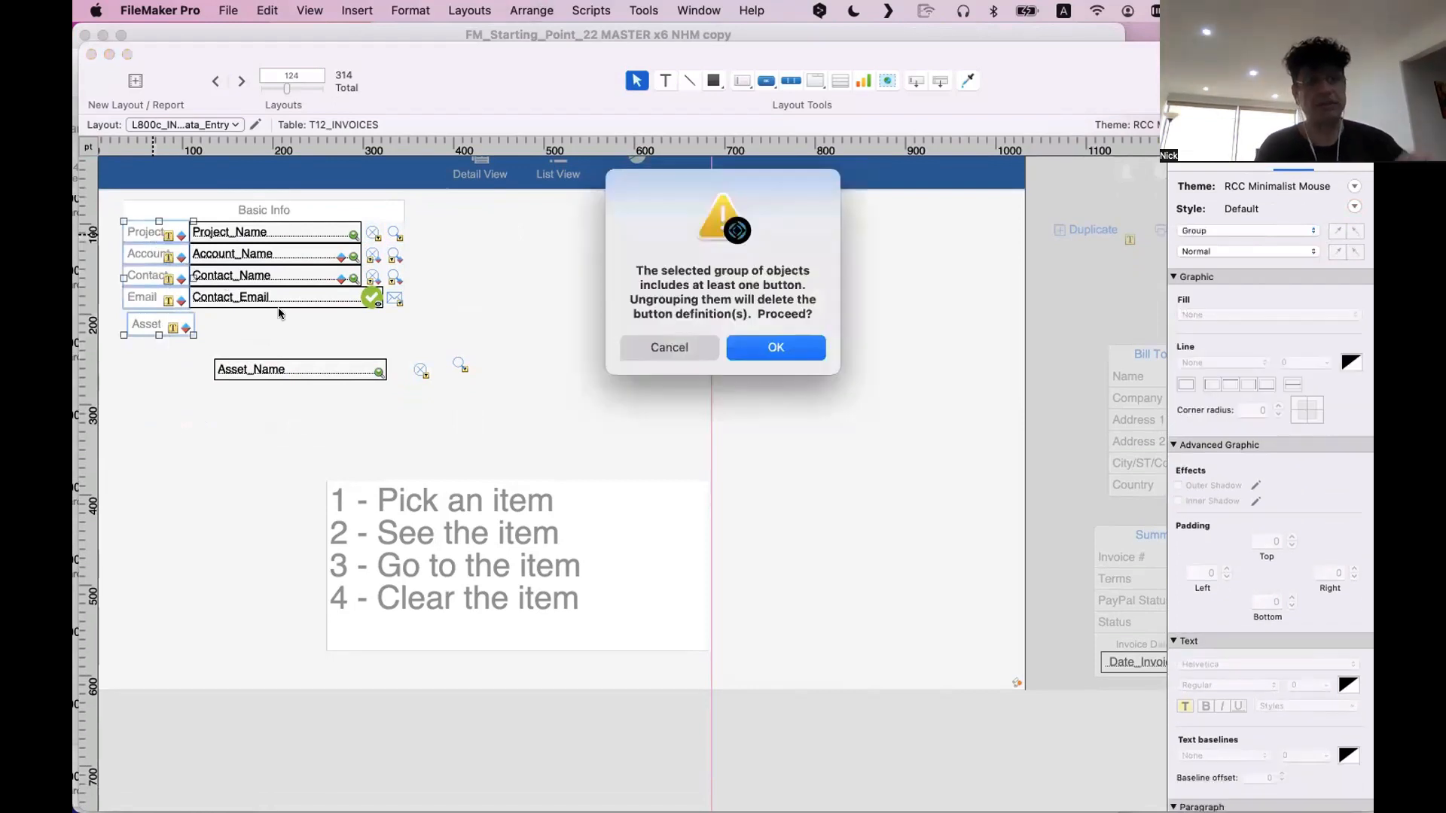
click(762, 347)
click(766, 341)
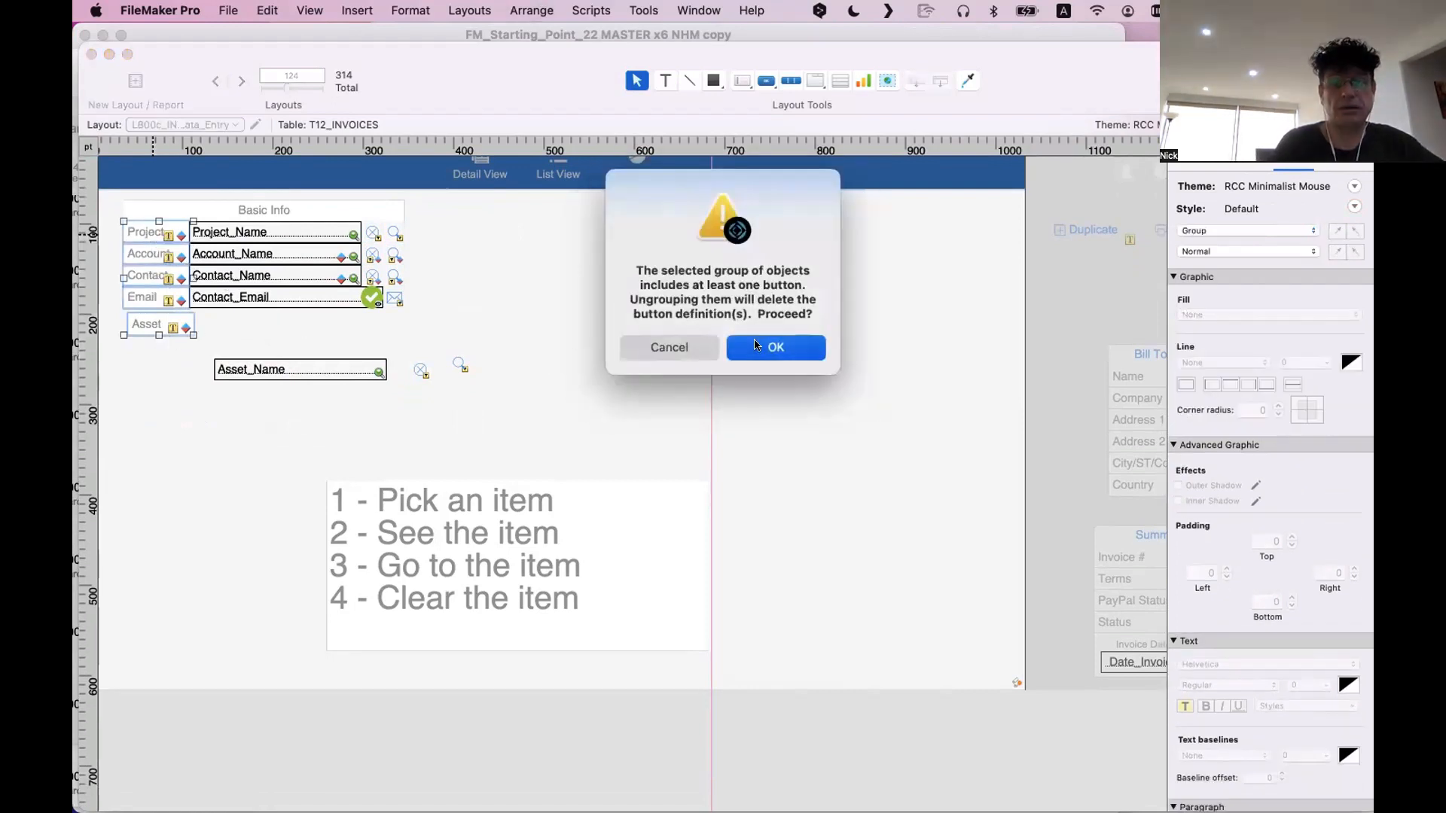
click(767, 341)
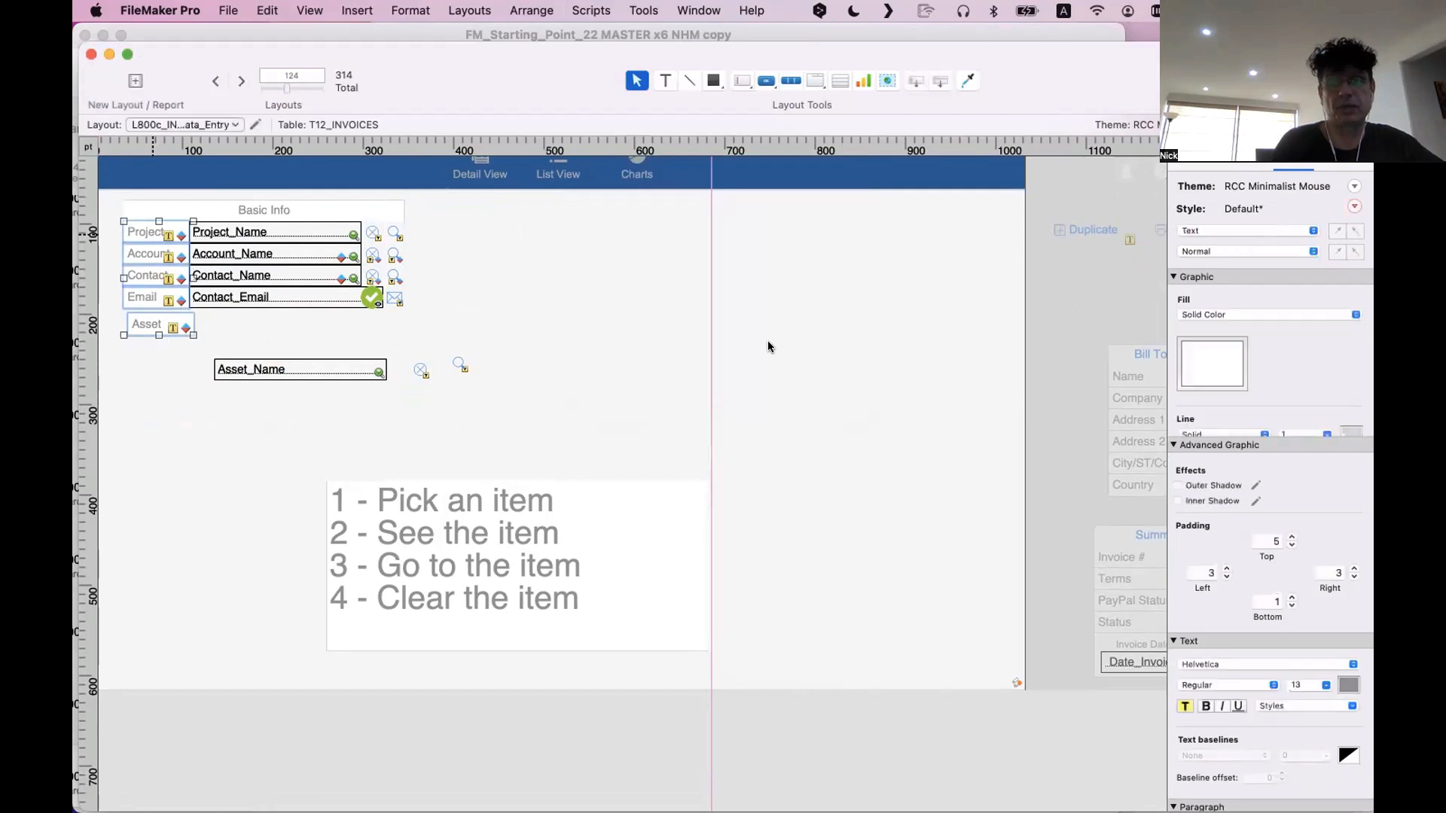
Set the five ungrouped Basic Info labels to a transparent fill and remove their bottom border line
drag(184, 343, 120, 218)
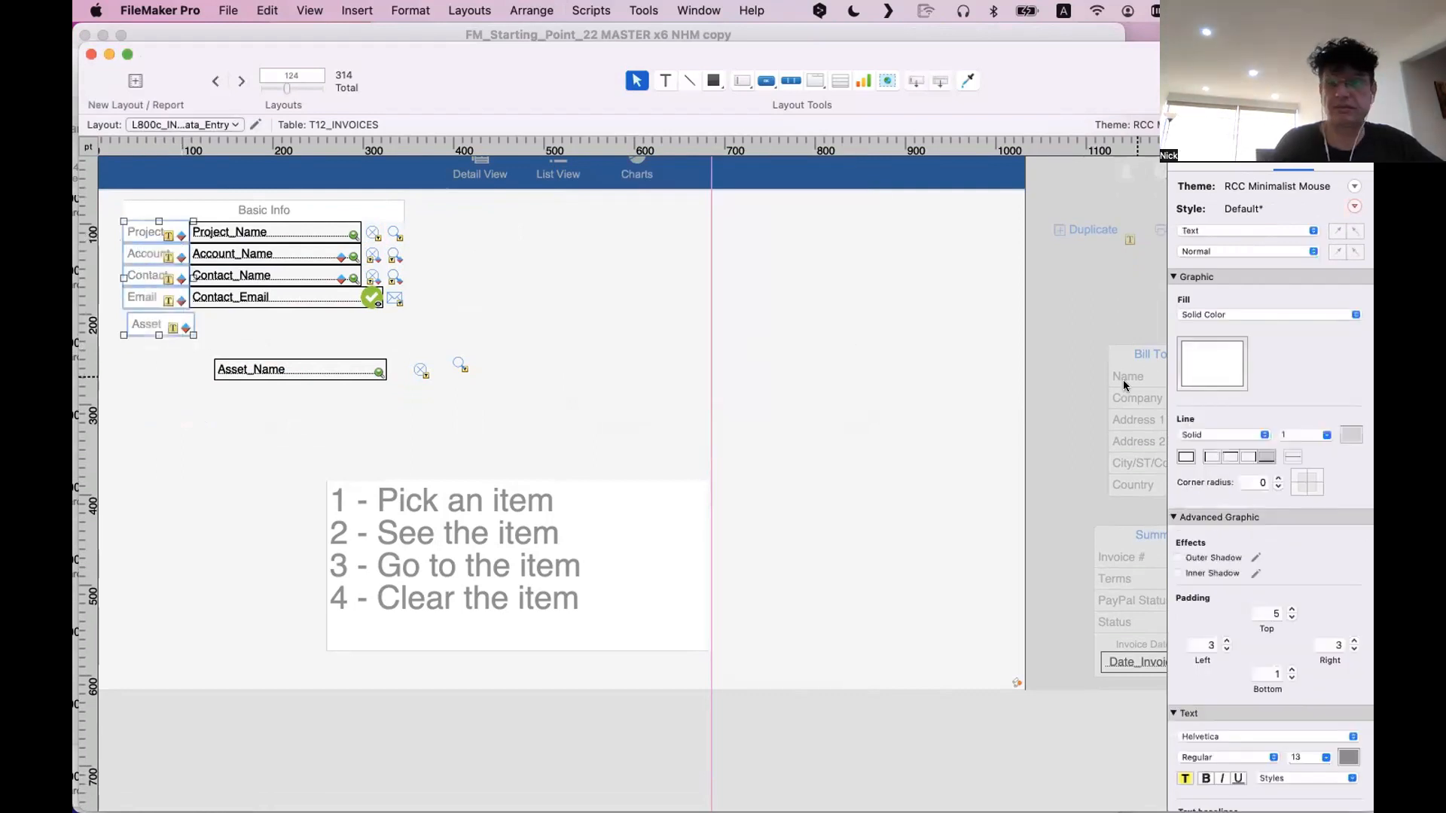
click(1190, 362)
click(1136, 486)
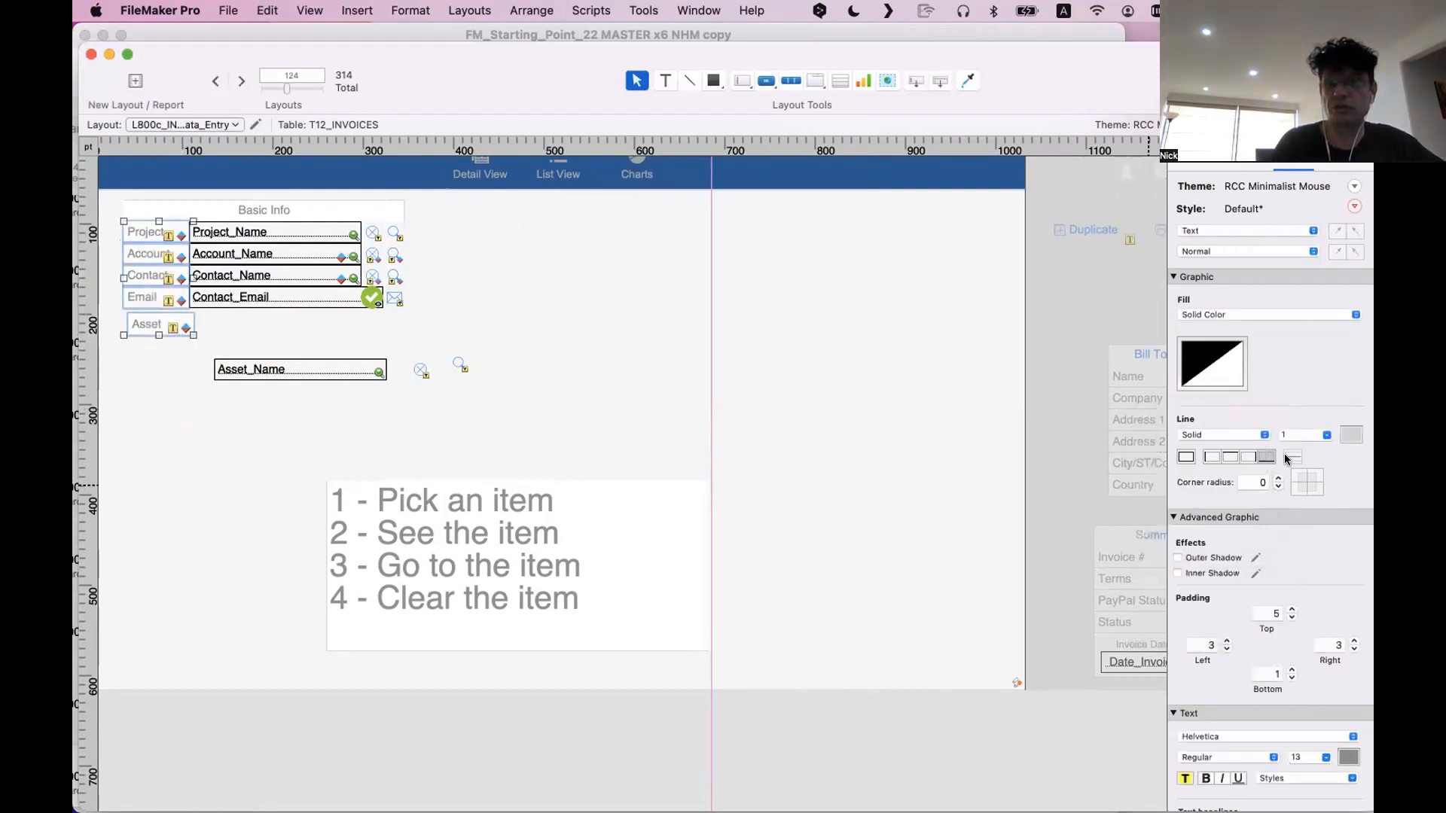
click(1267, 458)
click(473, 336)
Align the Asset label directly beneath the Email label, at about x 35 pt and y 194 pt
drag(138, 326, 133, 321)
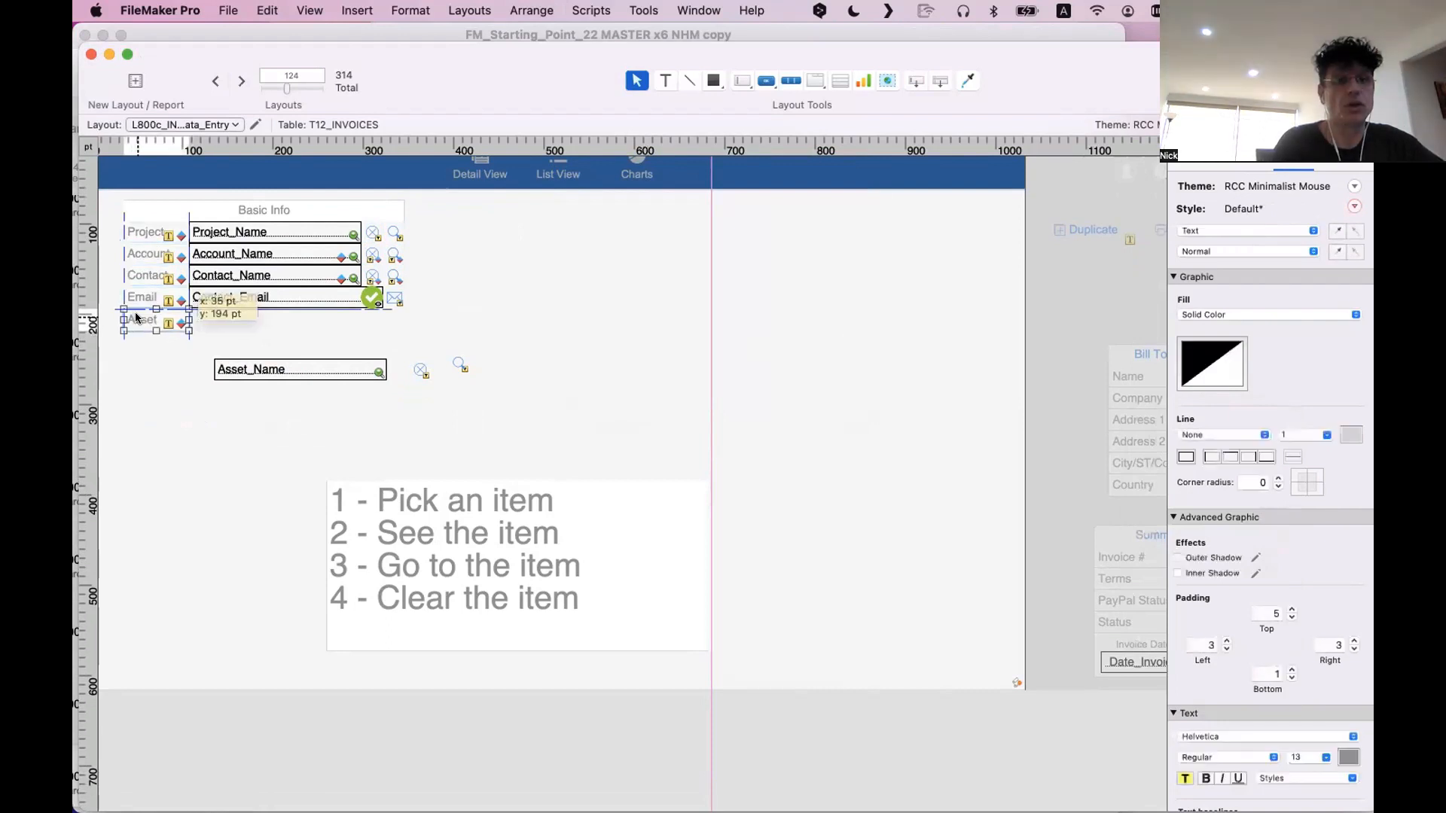
click(292, 274)
click(291, 253)
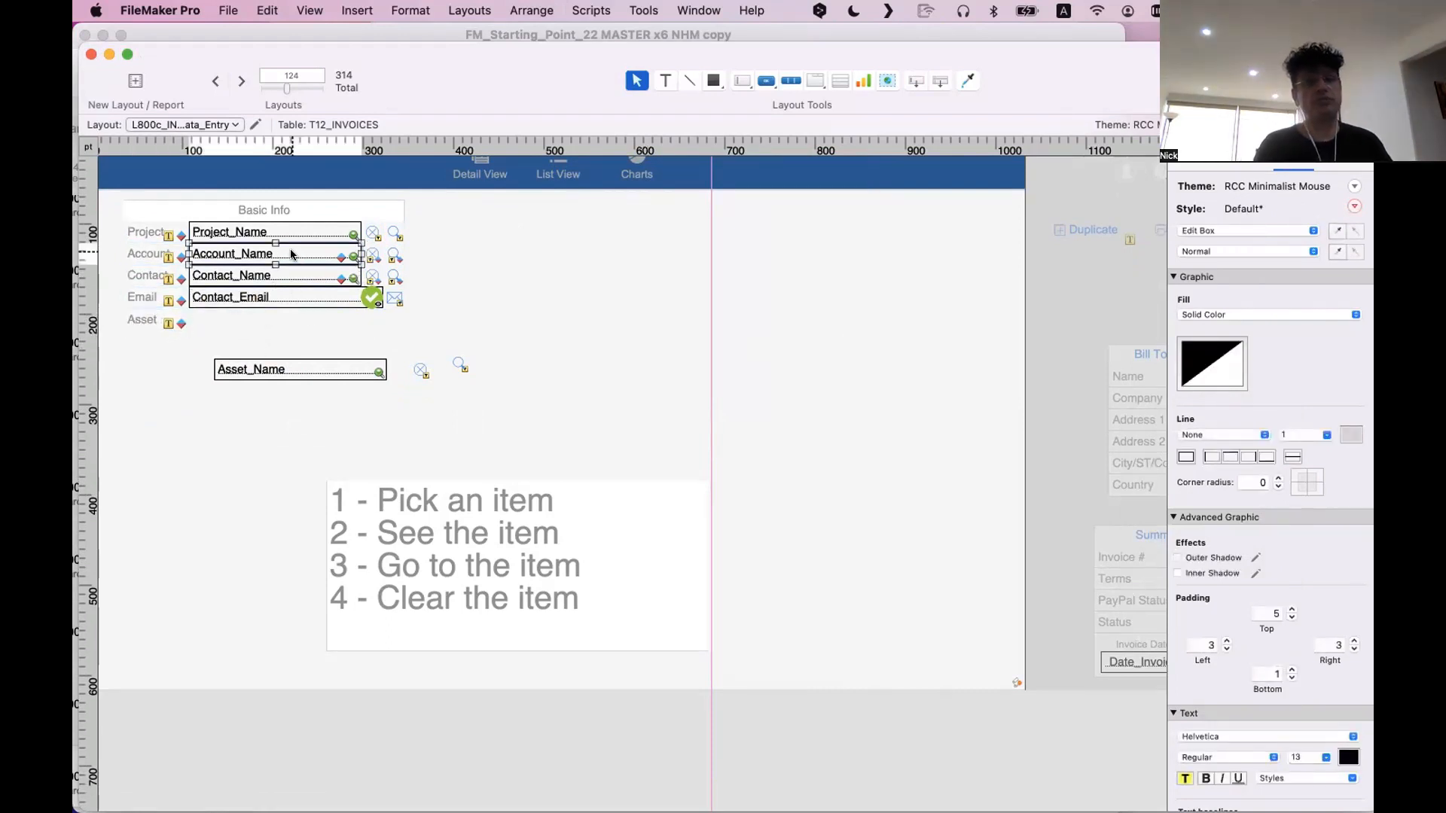
Place a copy of the Project_Name field in the empty layout area beside the Basic Info block, keeping Project_Name as its source
click(291, 241)
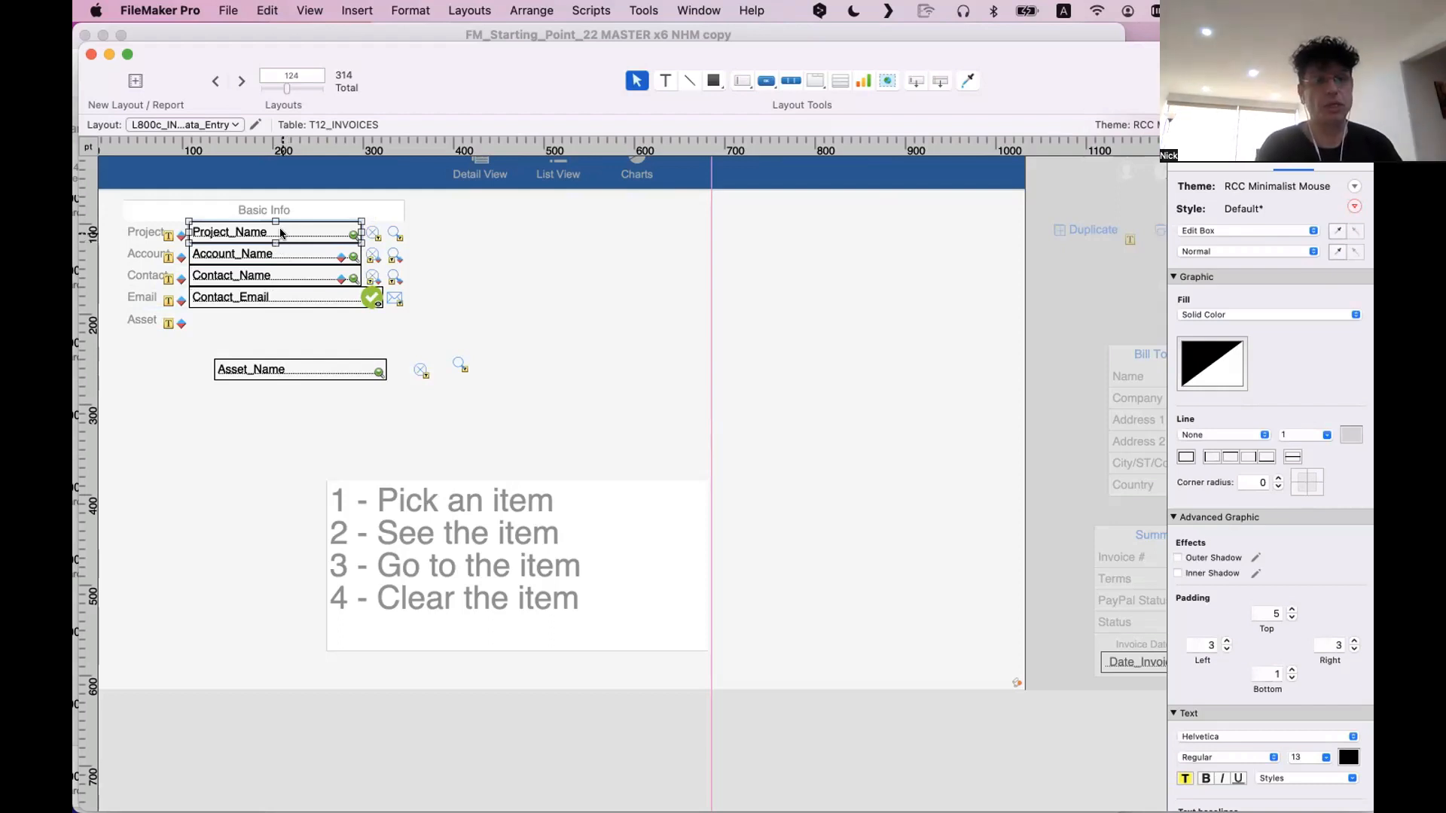
drag(281, 234, 639, 300)
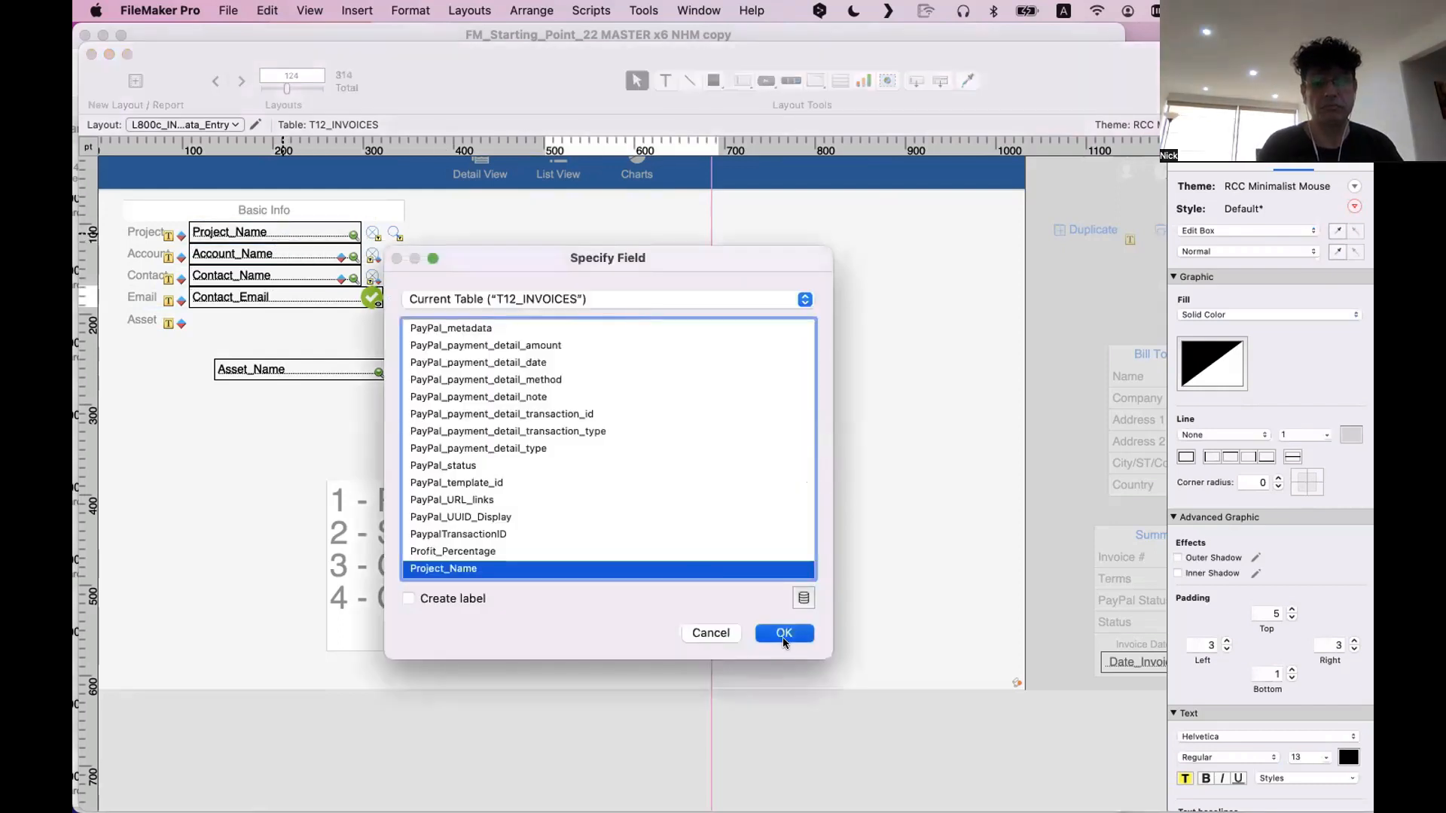
click(783, 635)
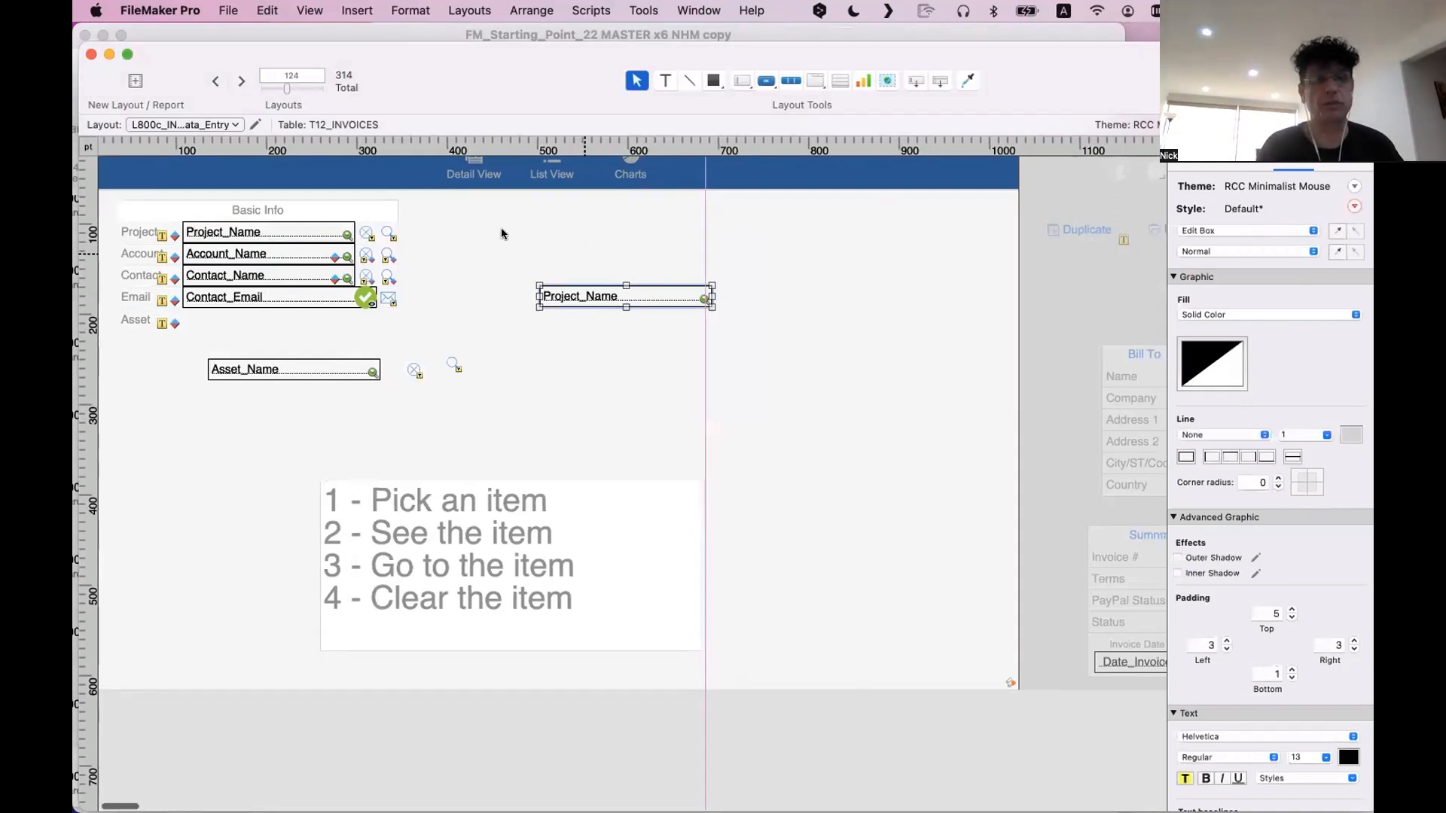
Move the Basic Info header over to the copied Project_Name field and stretch it downward into a box about 170 pt tall
scroll(407, 223, right, 2)
drag(263, 204, 677, 241)
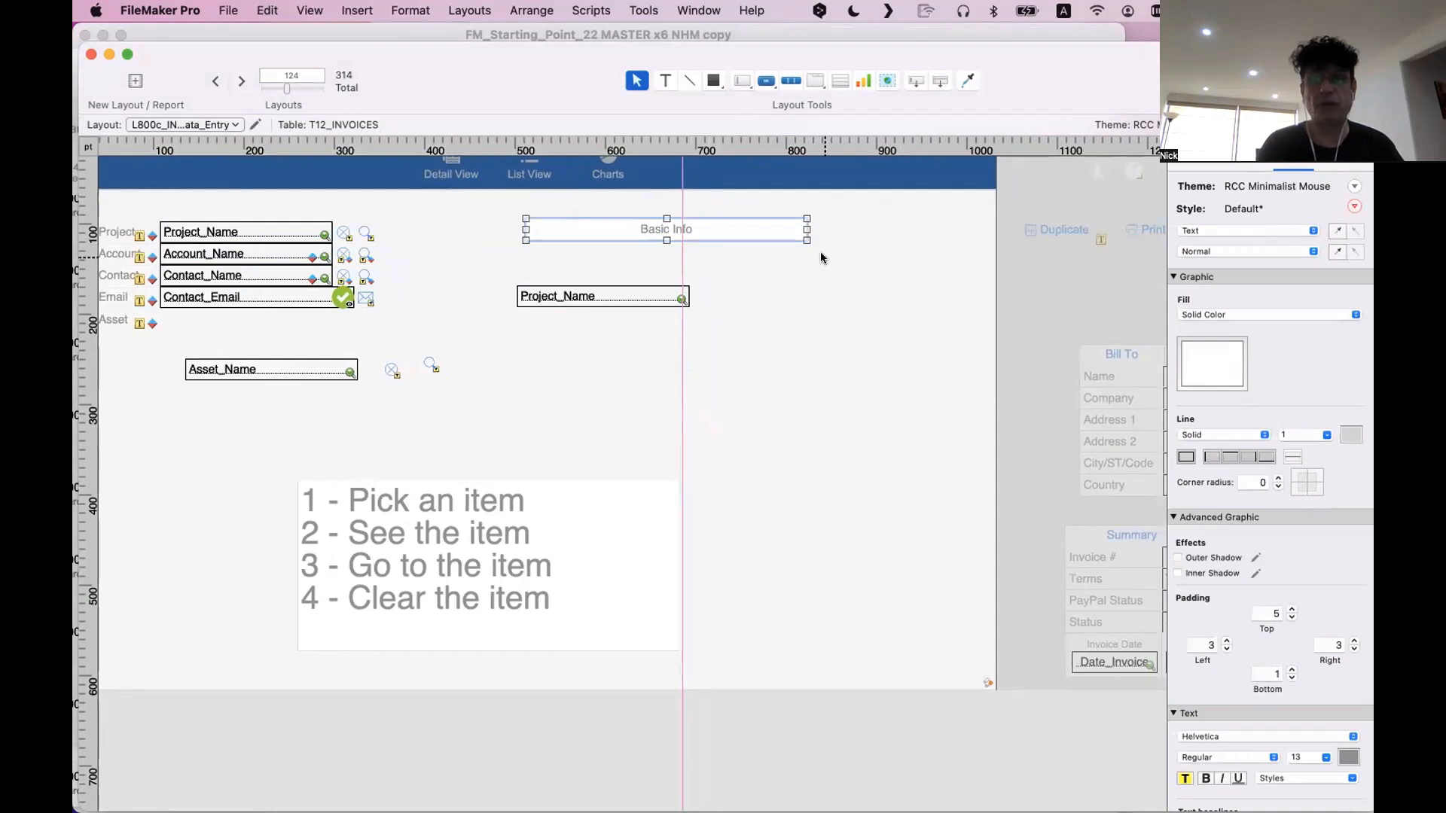
drag(661, 234, 666, 374)
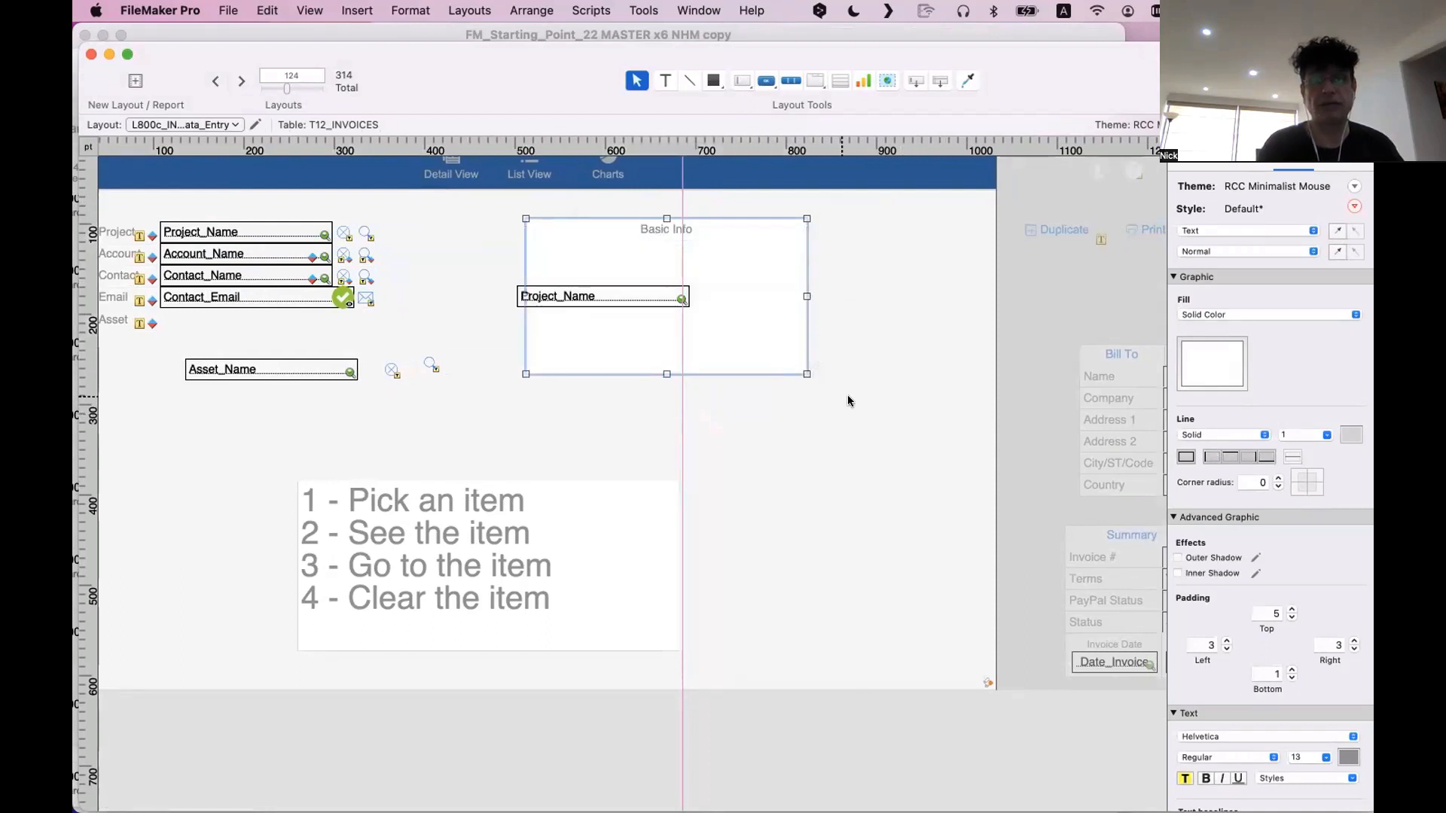
Position the copied Project_Name field just below the Basic Info title inside the box and widen it to about 285 pt
drag(648, 299, 602, 266)
click(666, 431)
click(698, 436)
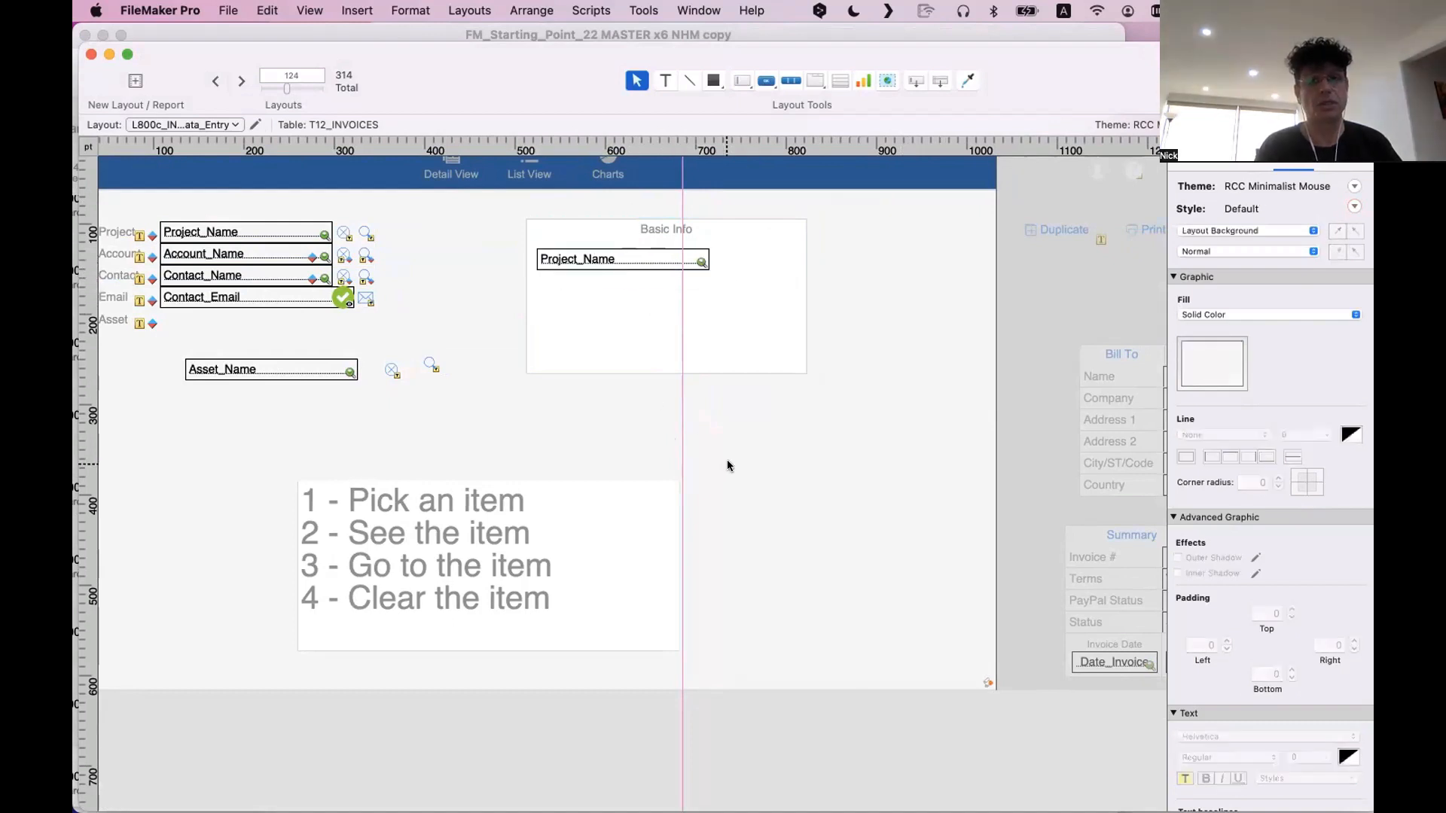
click(667, 264)
drag(709, 259, 793, 259)
Set the Project label's font size to 10 pt and its padding to 0 on all sides
click(133, 237)
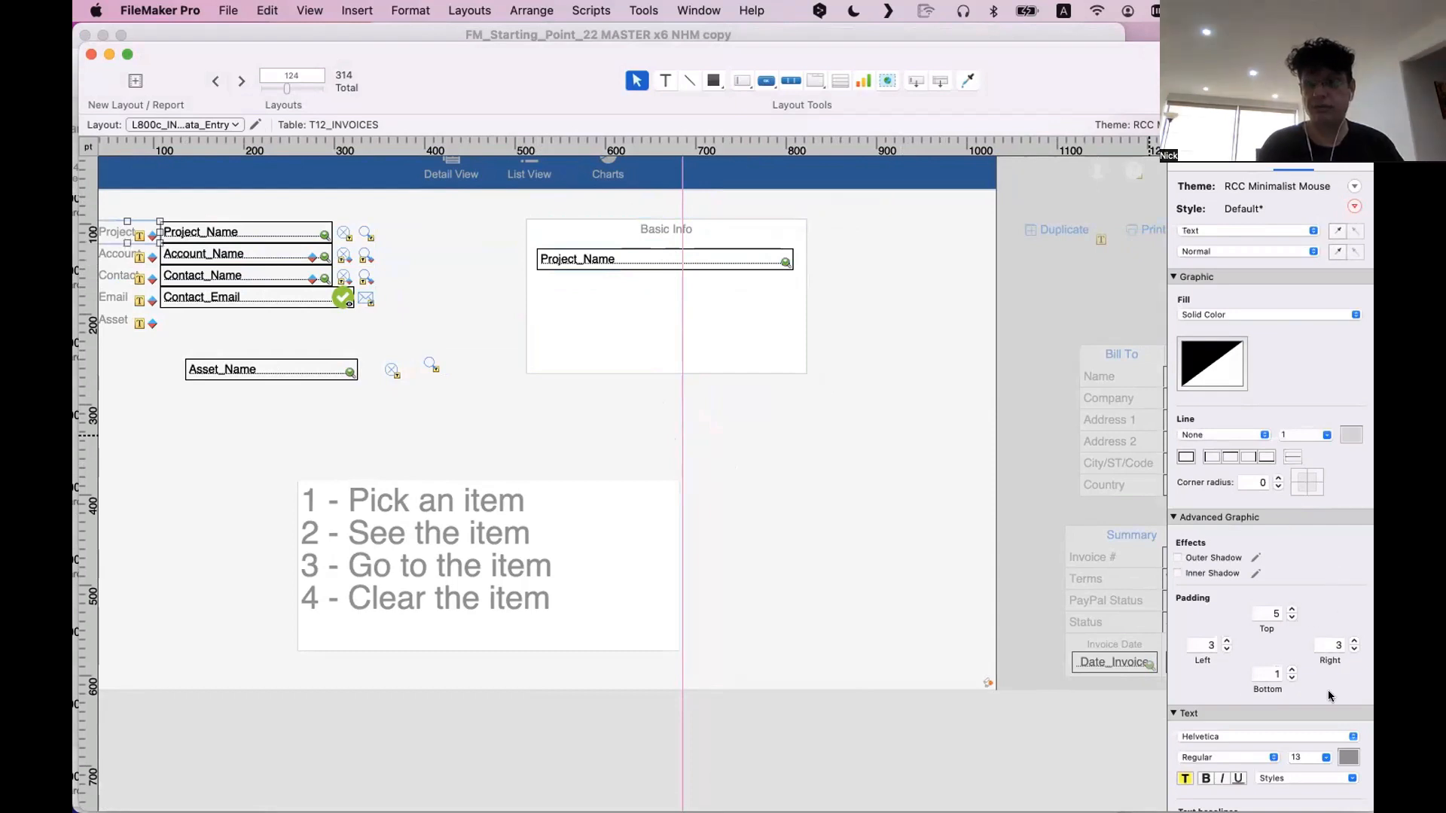
click(1303, 760)
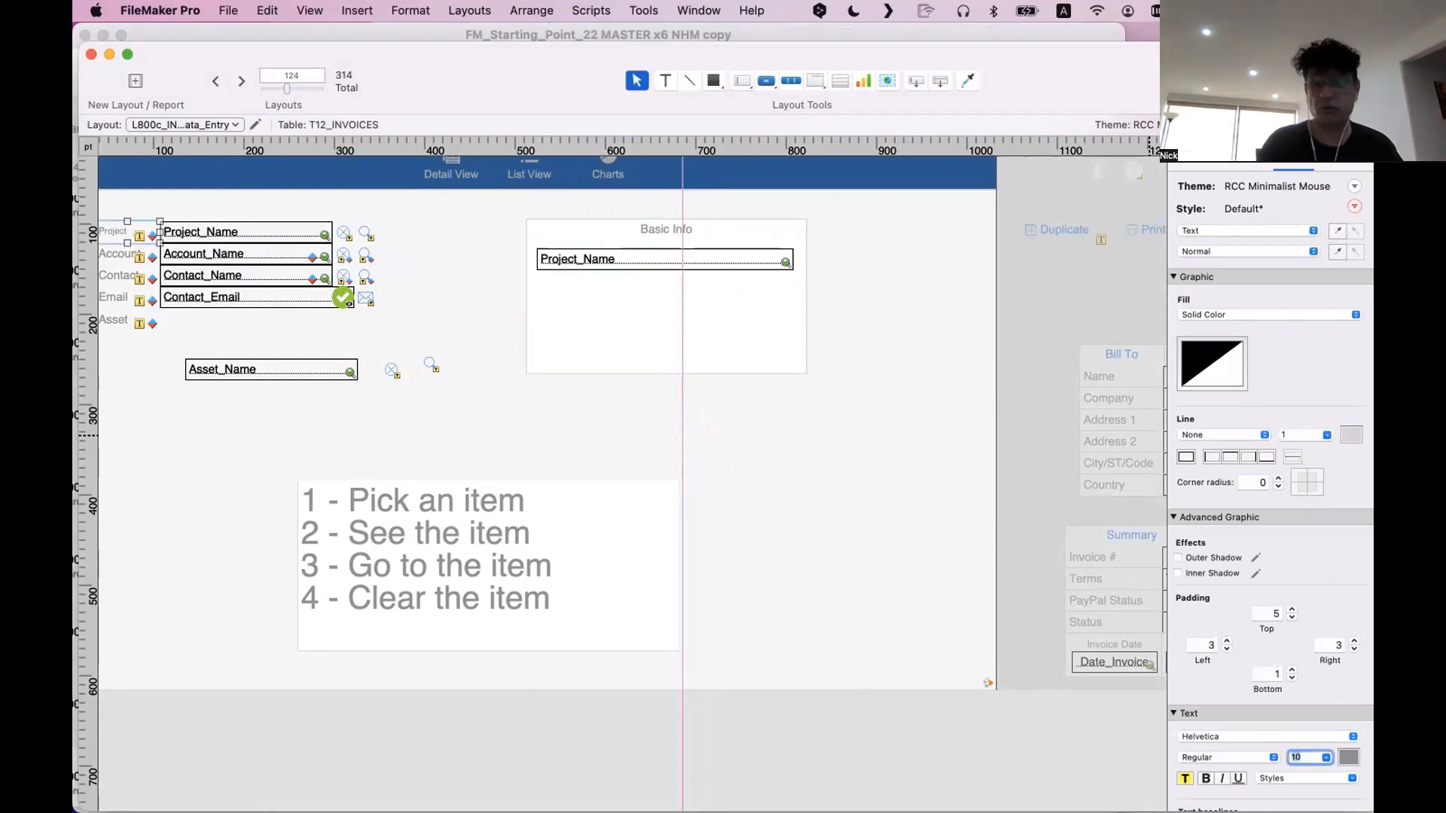
click(1267, 617)
text(0)
key(Tab)
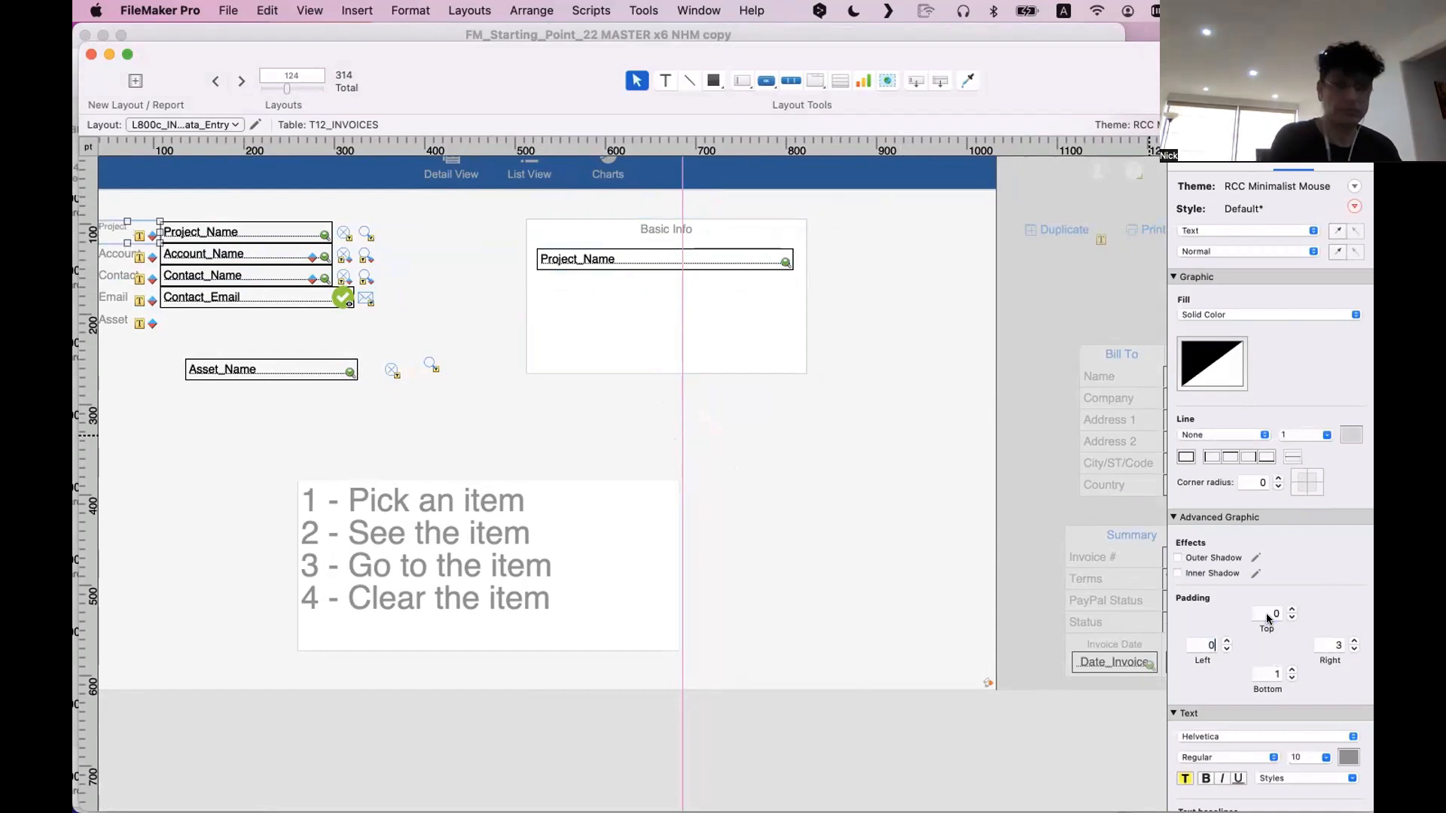
text(0)
key(Tab)
text(0)
key(Tab)
text(0)
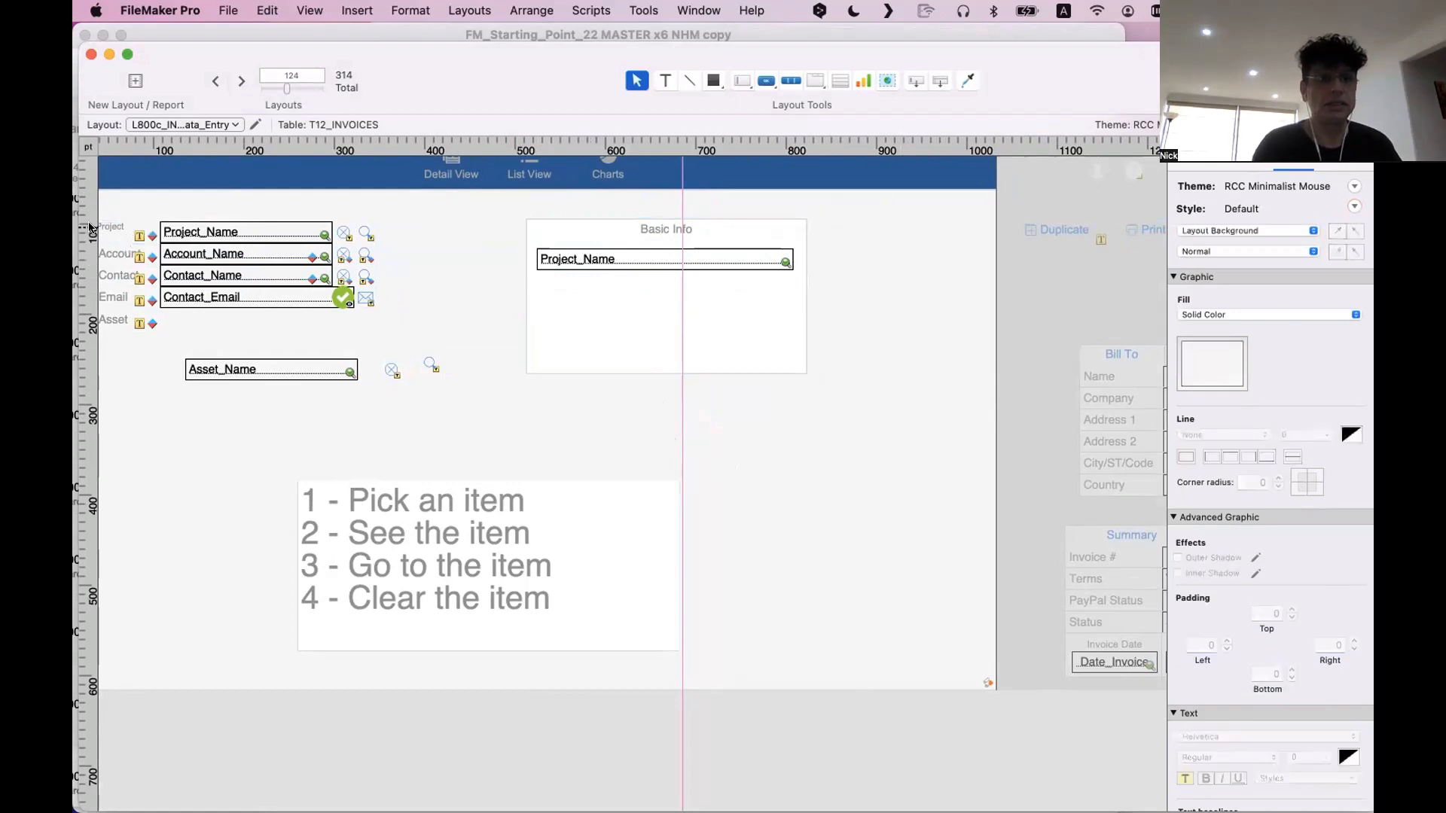
Move the Project label into the Basic Info box, bring it to the front, and place it directly above the copied field
drag(102, 226, 572, 226)
click(534, 10)
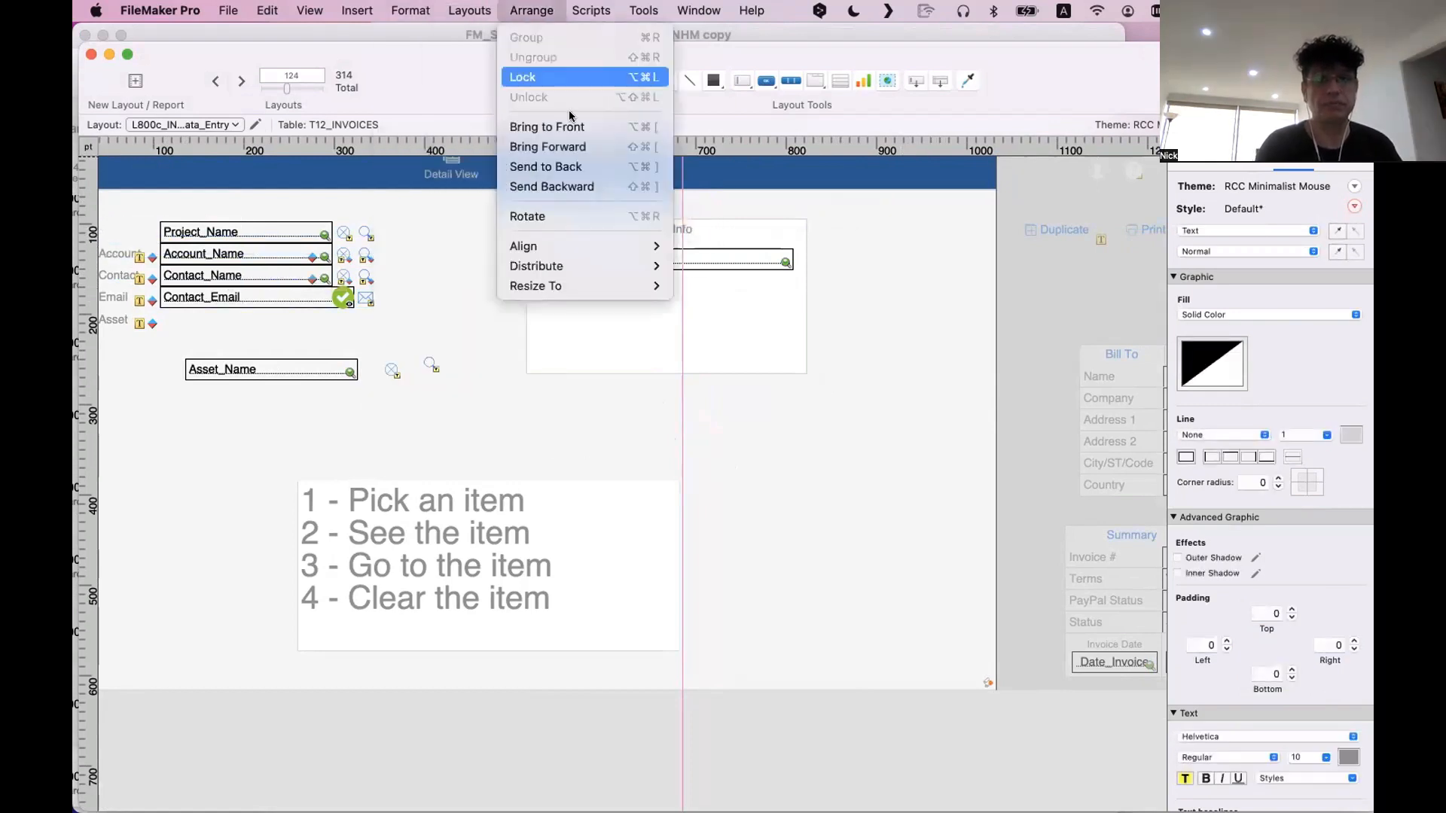
click(547, 127)
drag(568, 239, 552, 247)
click(641, 378)
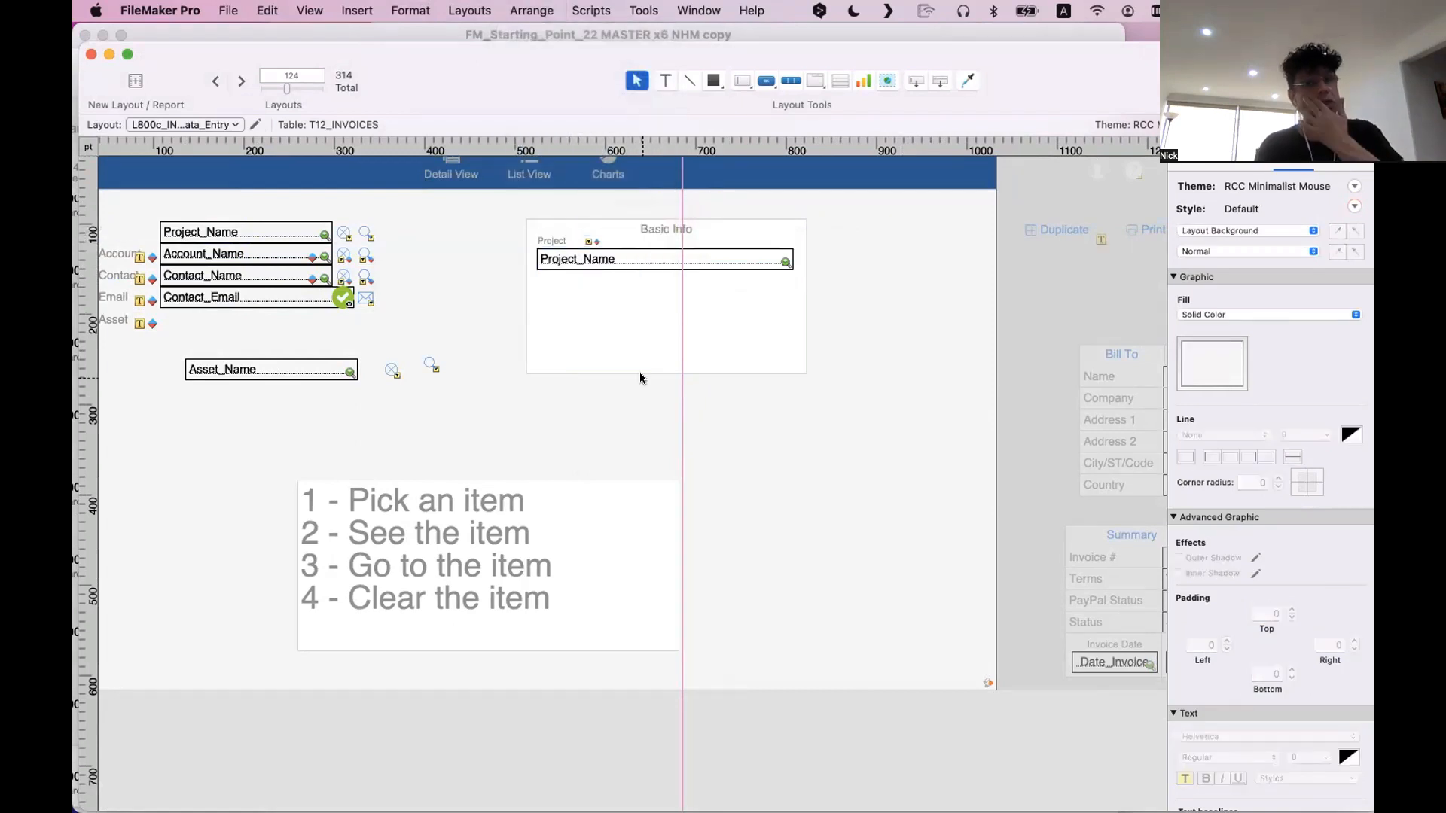
Shift the layout window to reach its pane controls and show the Fields pane for the T12_INVOICES table
drag(525, 78, 654, 59)
scroll(455, 281, left, 3)
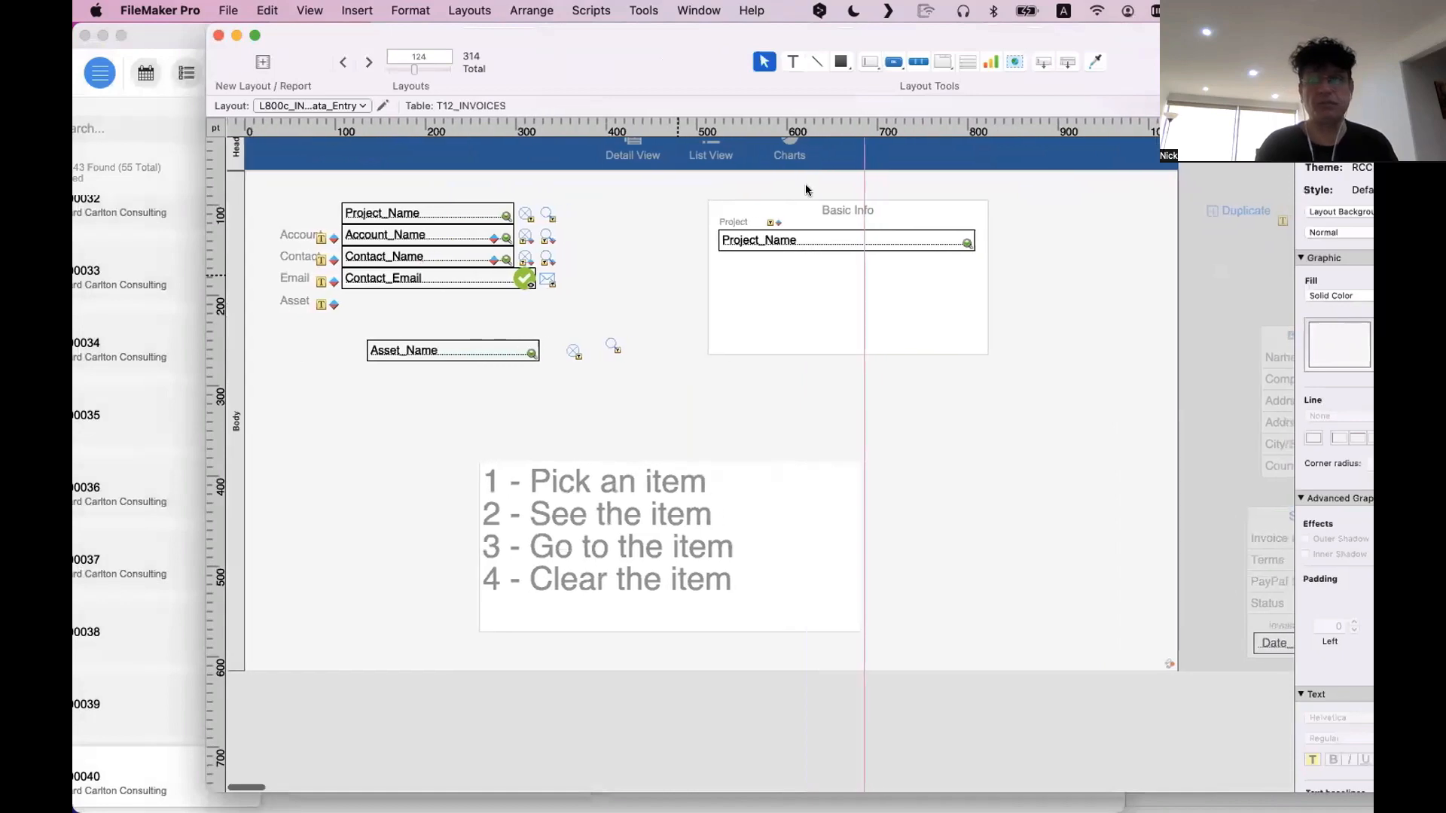
drag(546, 91, 255, 177)
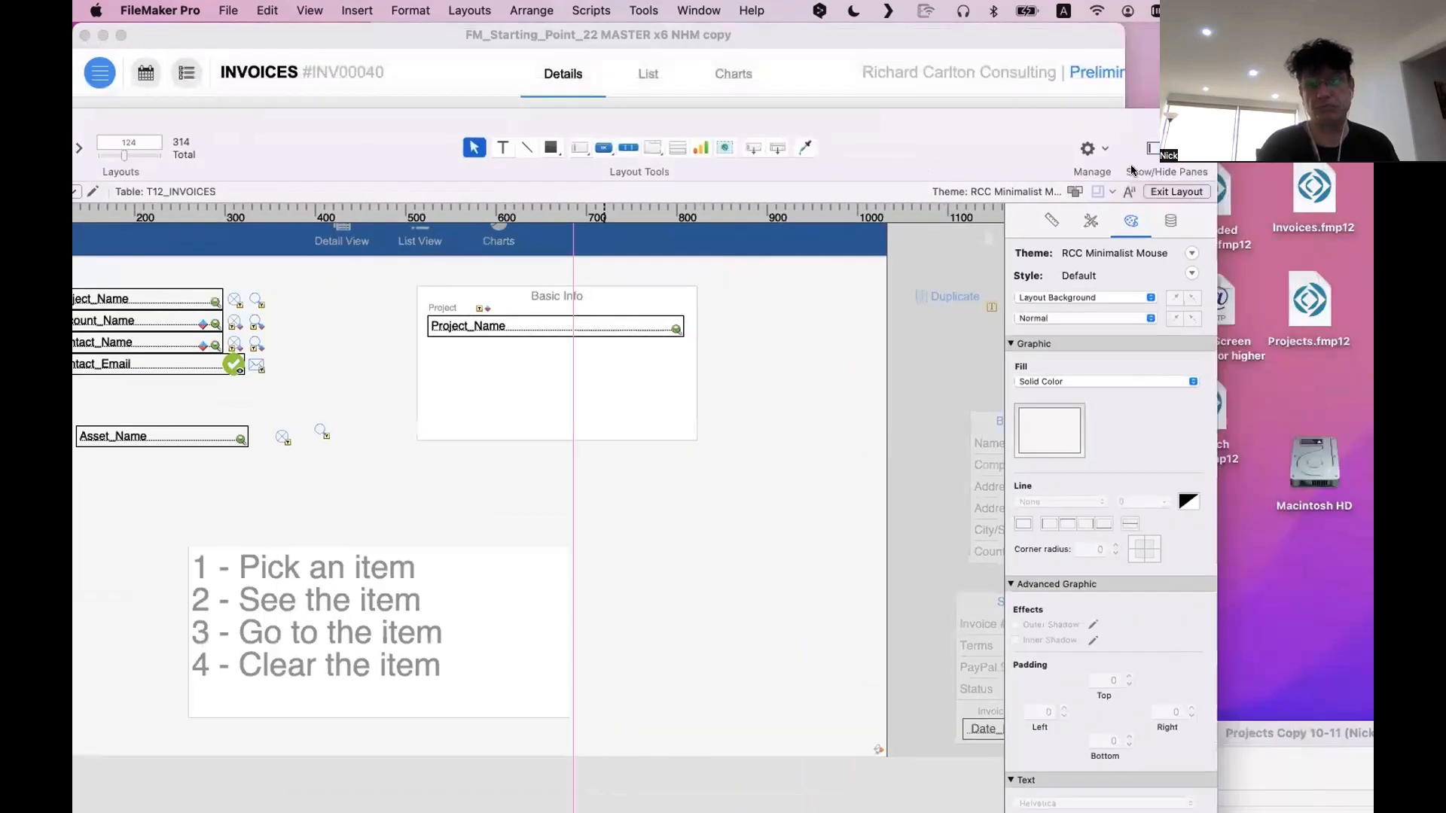
click(1148, 150)
drag(391, 120, 533, 10)
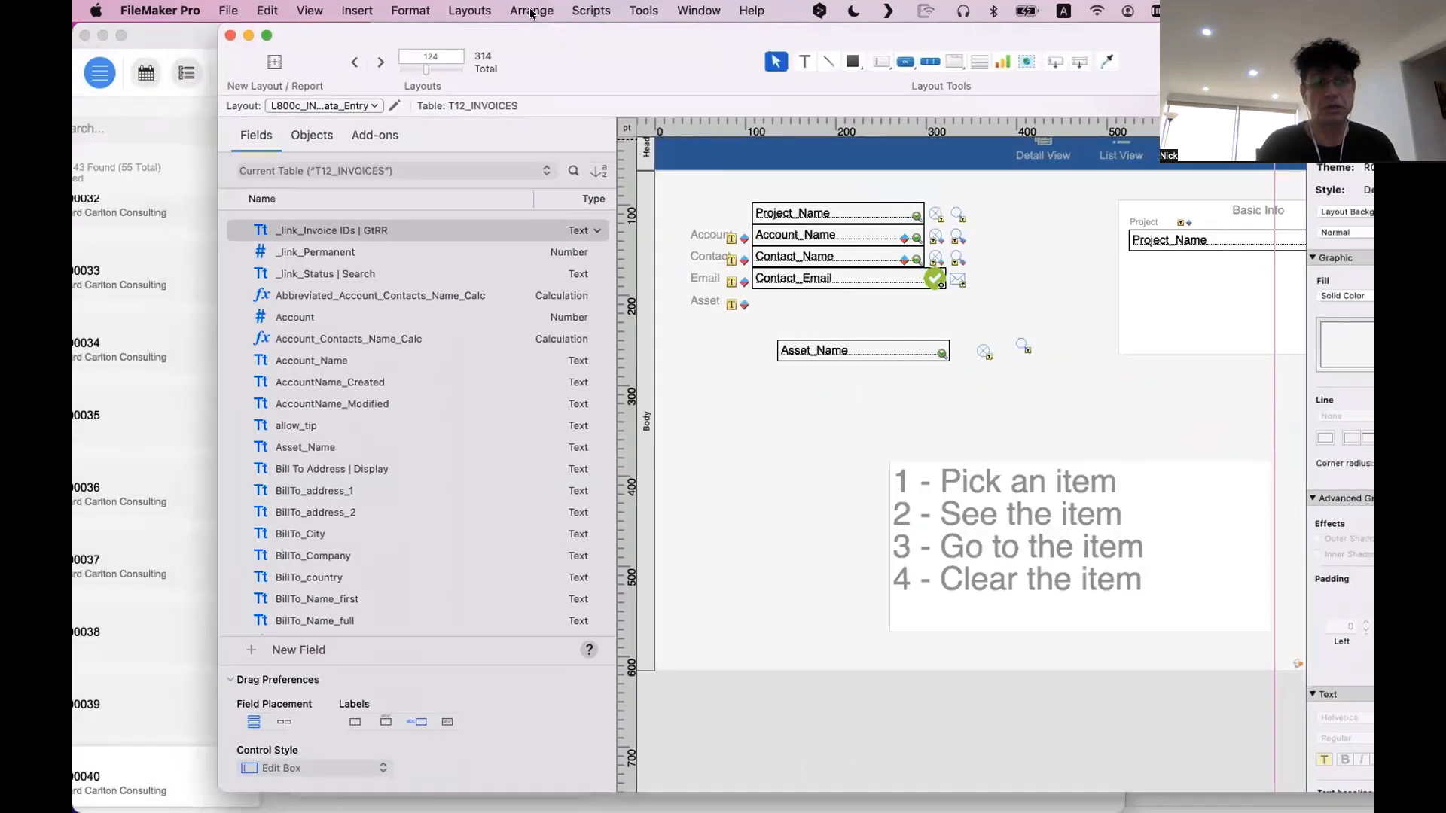
Place the Account_Name field from the field list below Asset_Name without a label, and delete it again
click(384, 722)
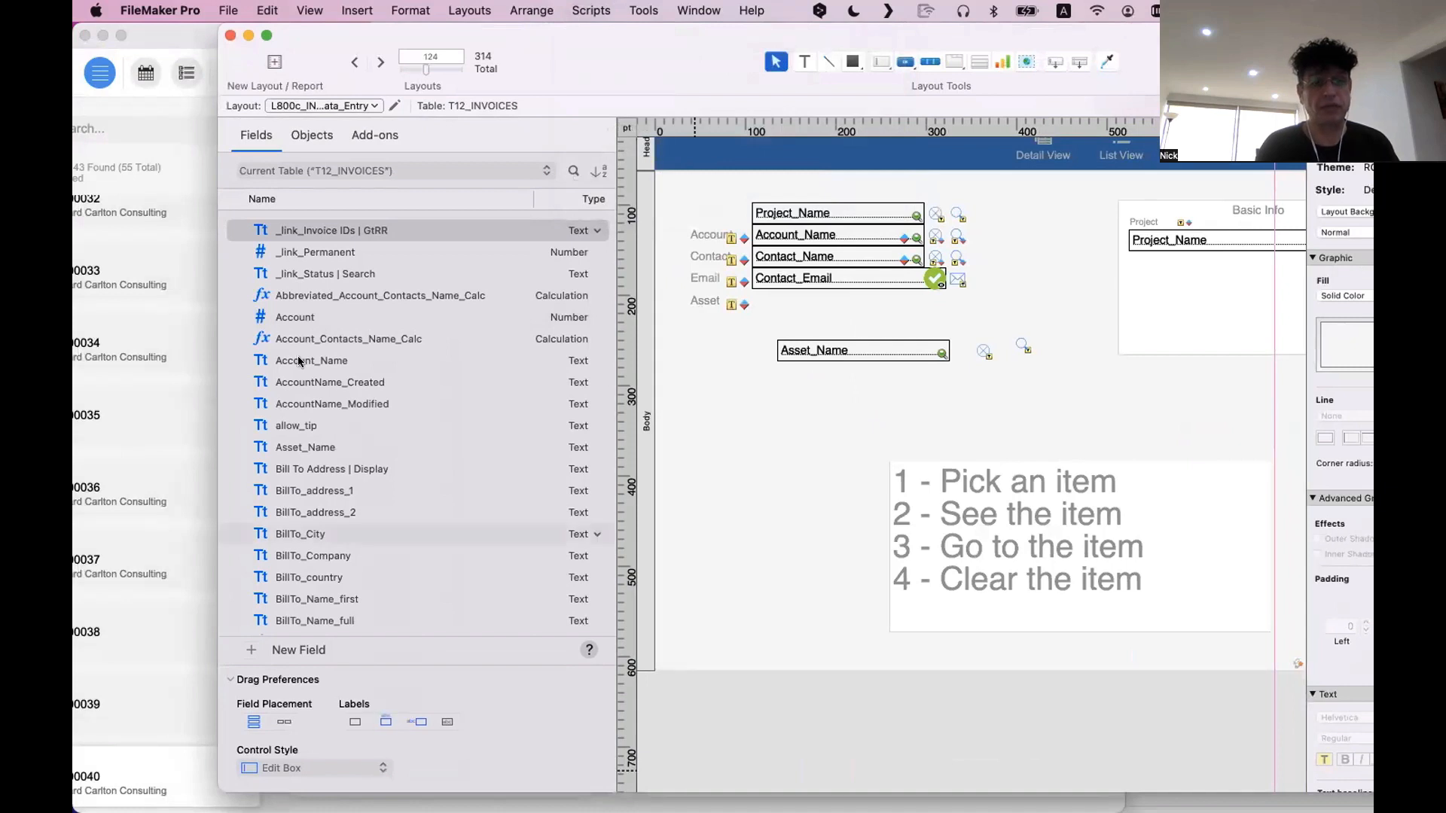
click(299, 363)
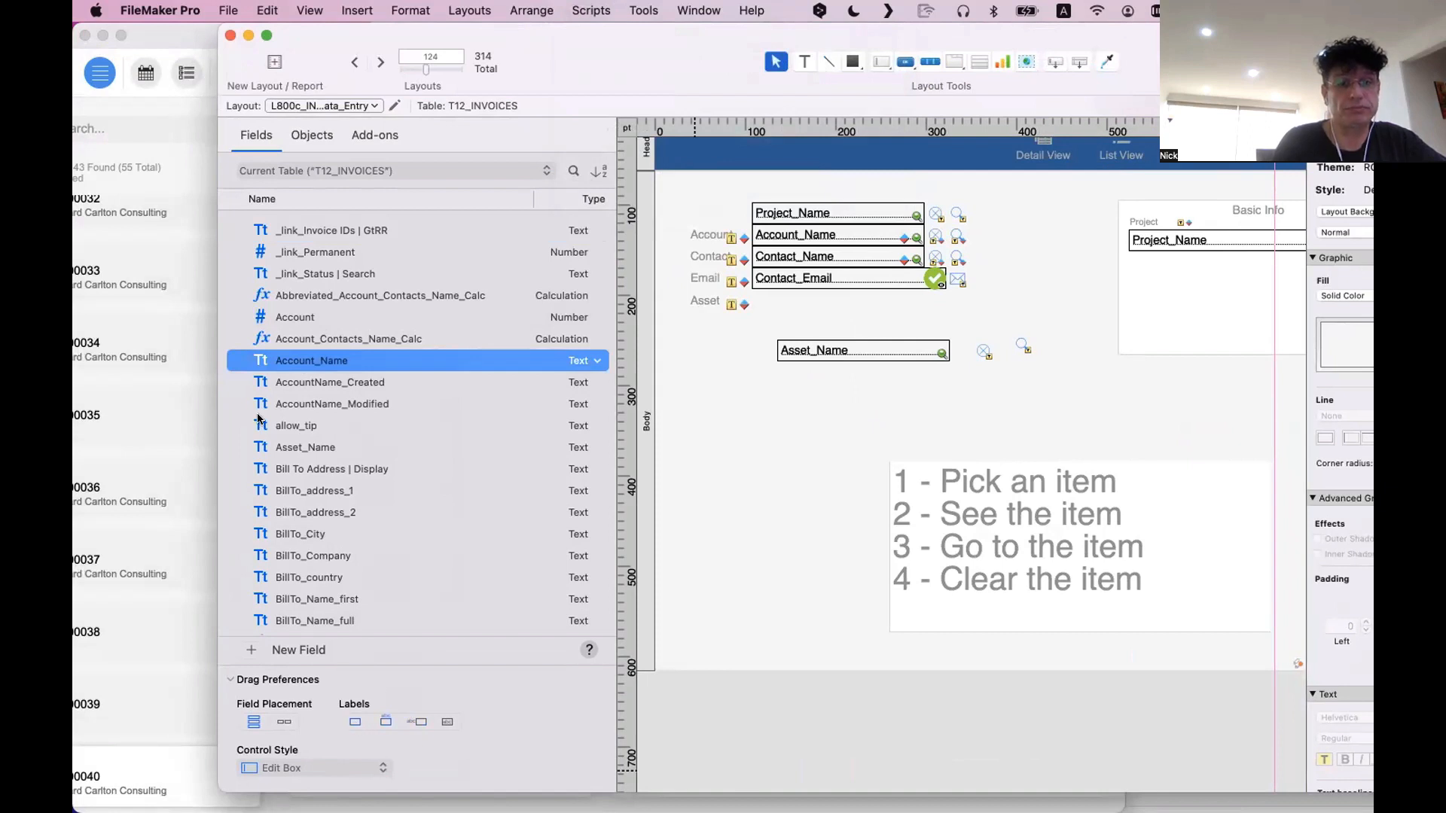
mouse_move(807, 394)
mouse_down()
mouse_move(828, 407)
mouse_move(817, 415)
mouse_up()
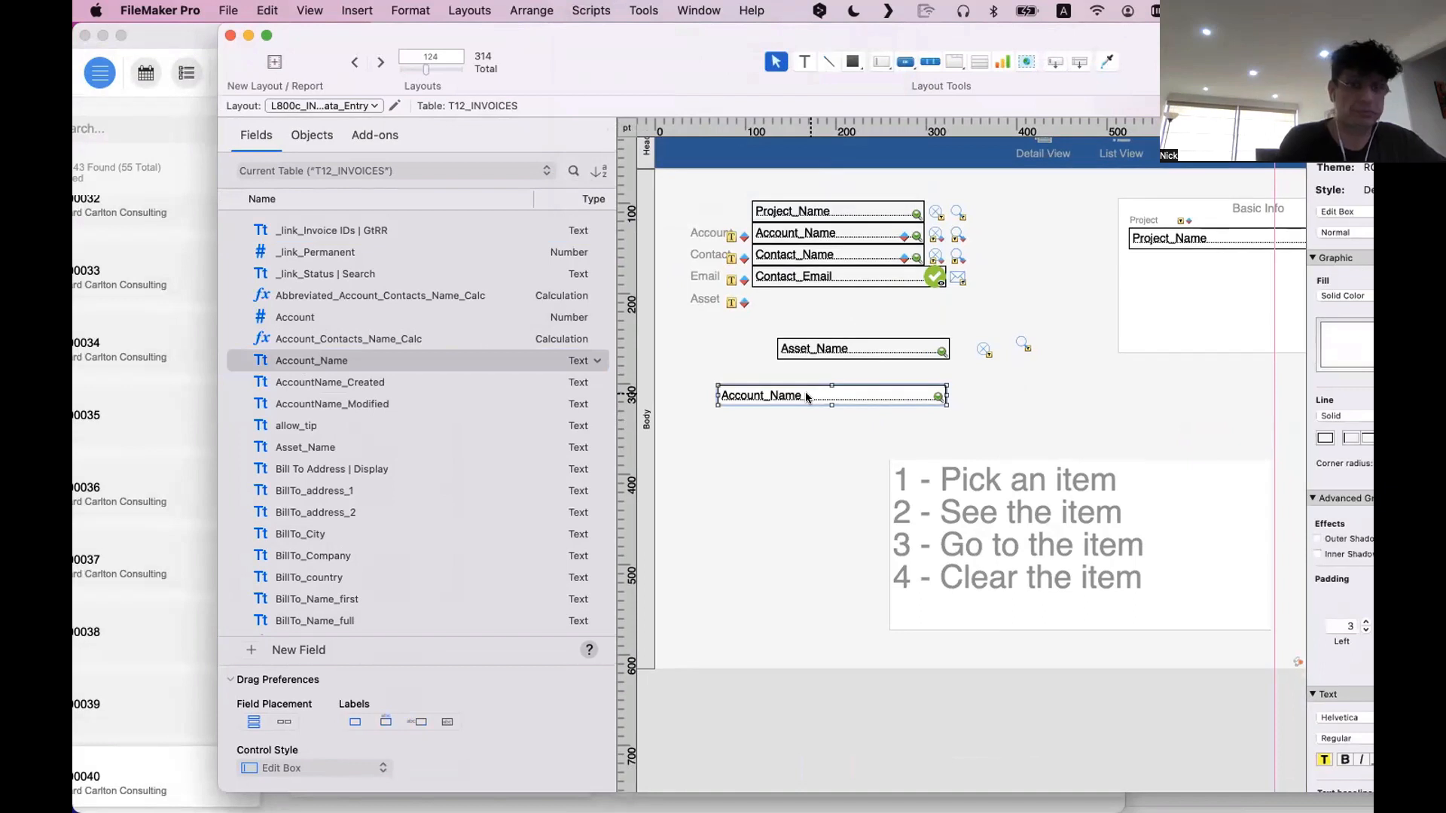
key(Delete)
Try placing Account_Name with its label above the field and with its label to the left, deleting each attempt
click(385, 721)
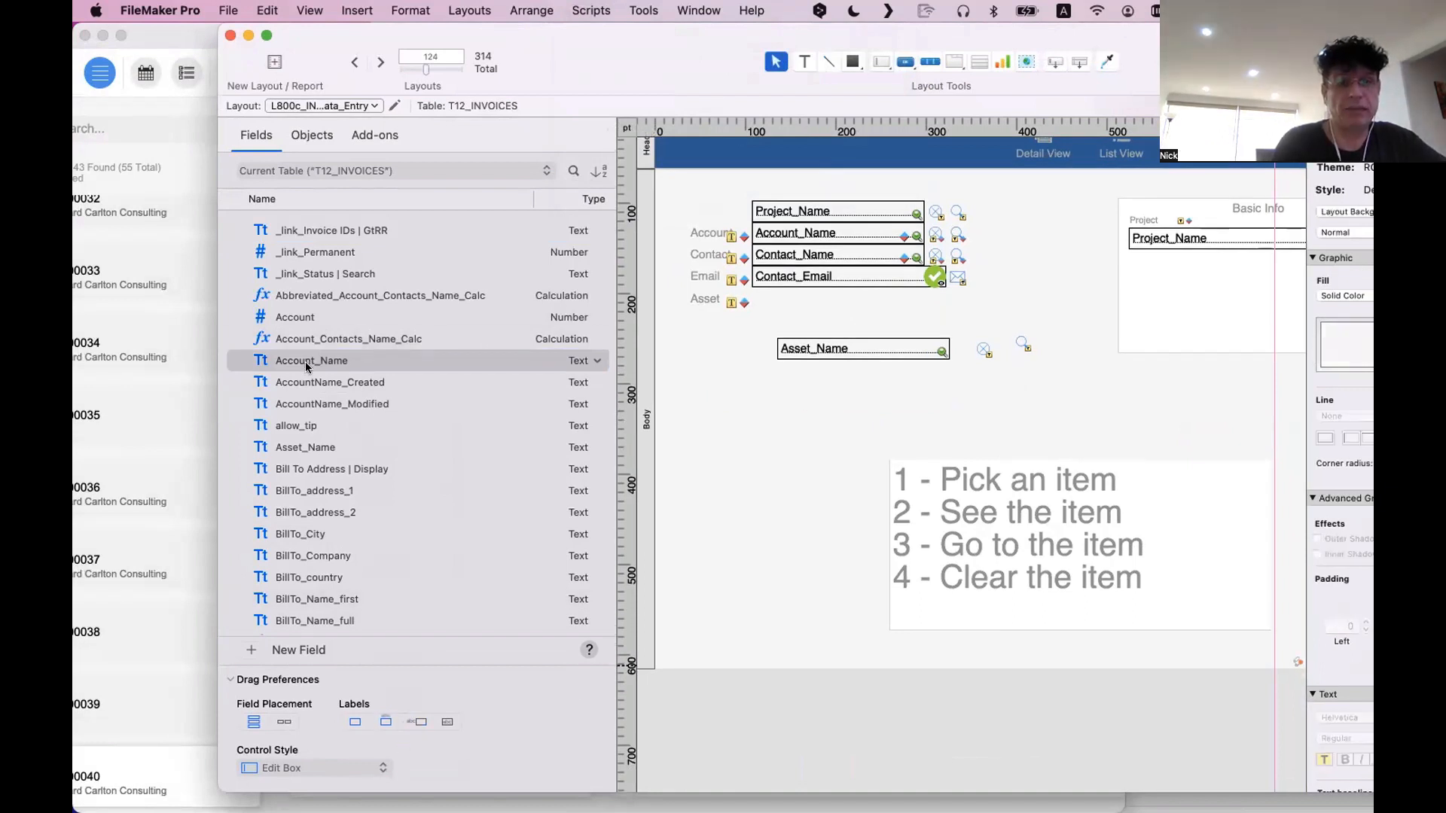
drag(323, 360, 825, 401)
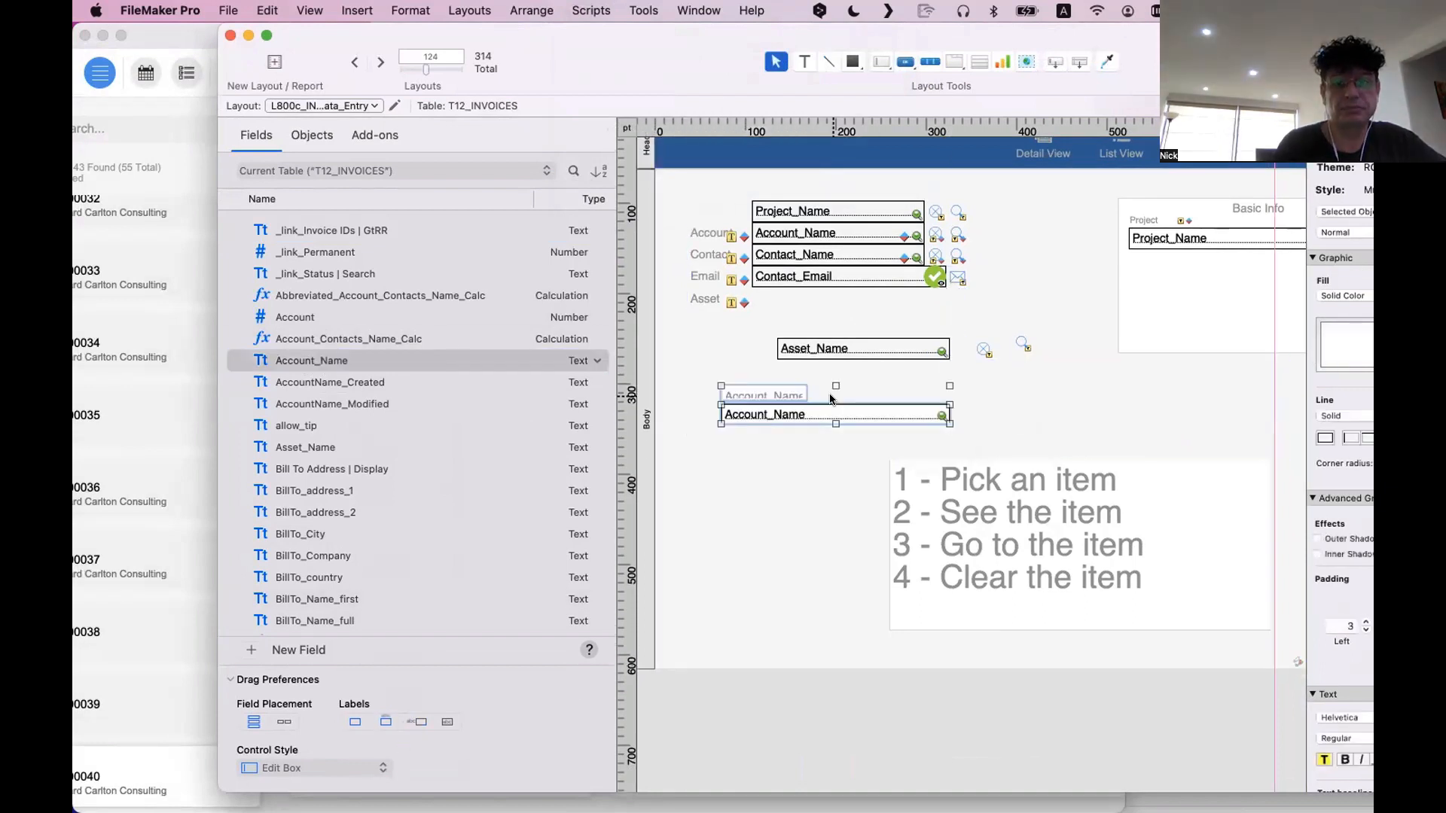
key(Delete)
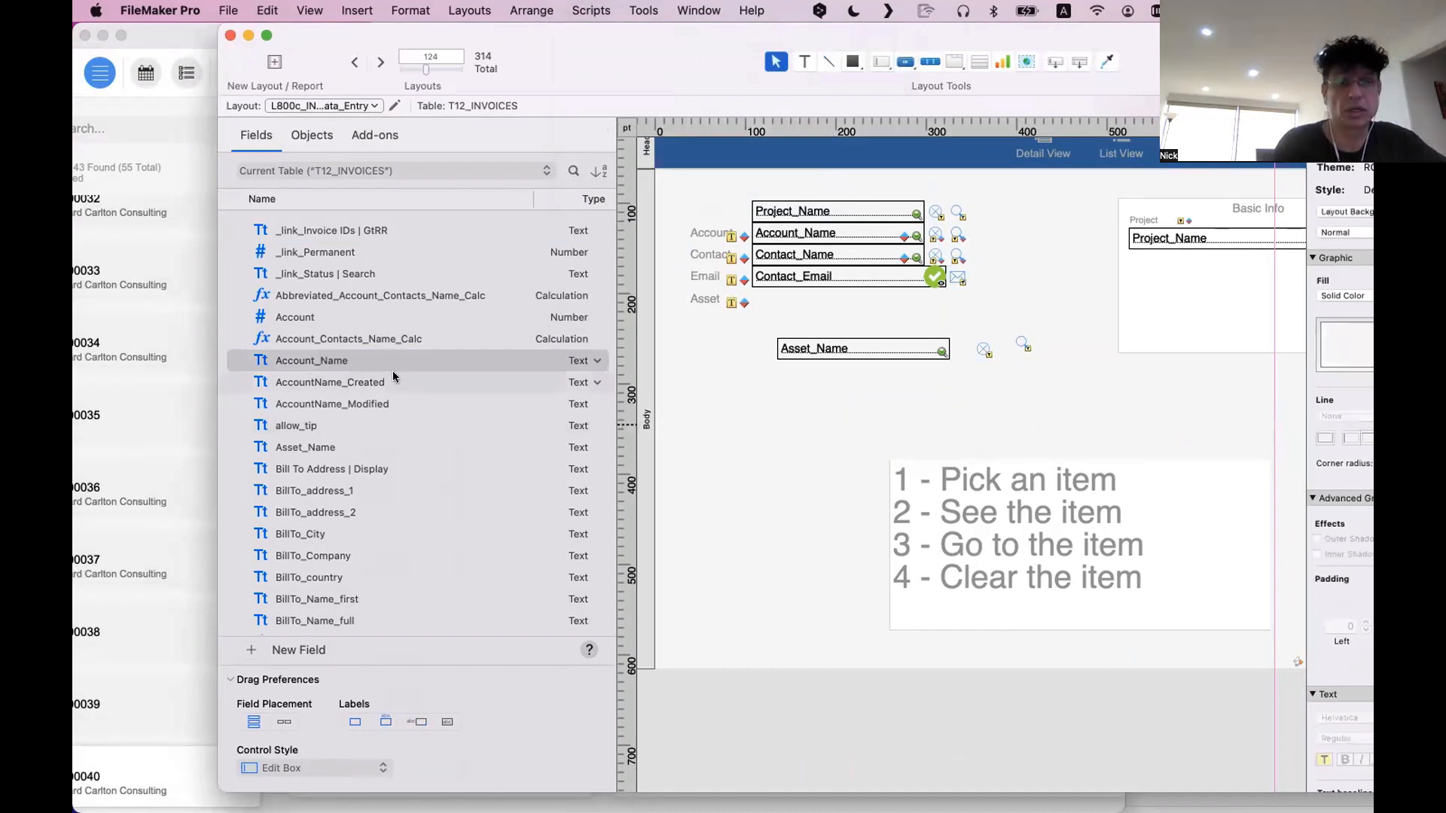
click(416, 722)
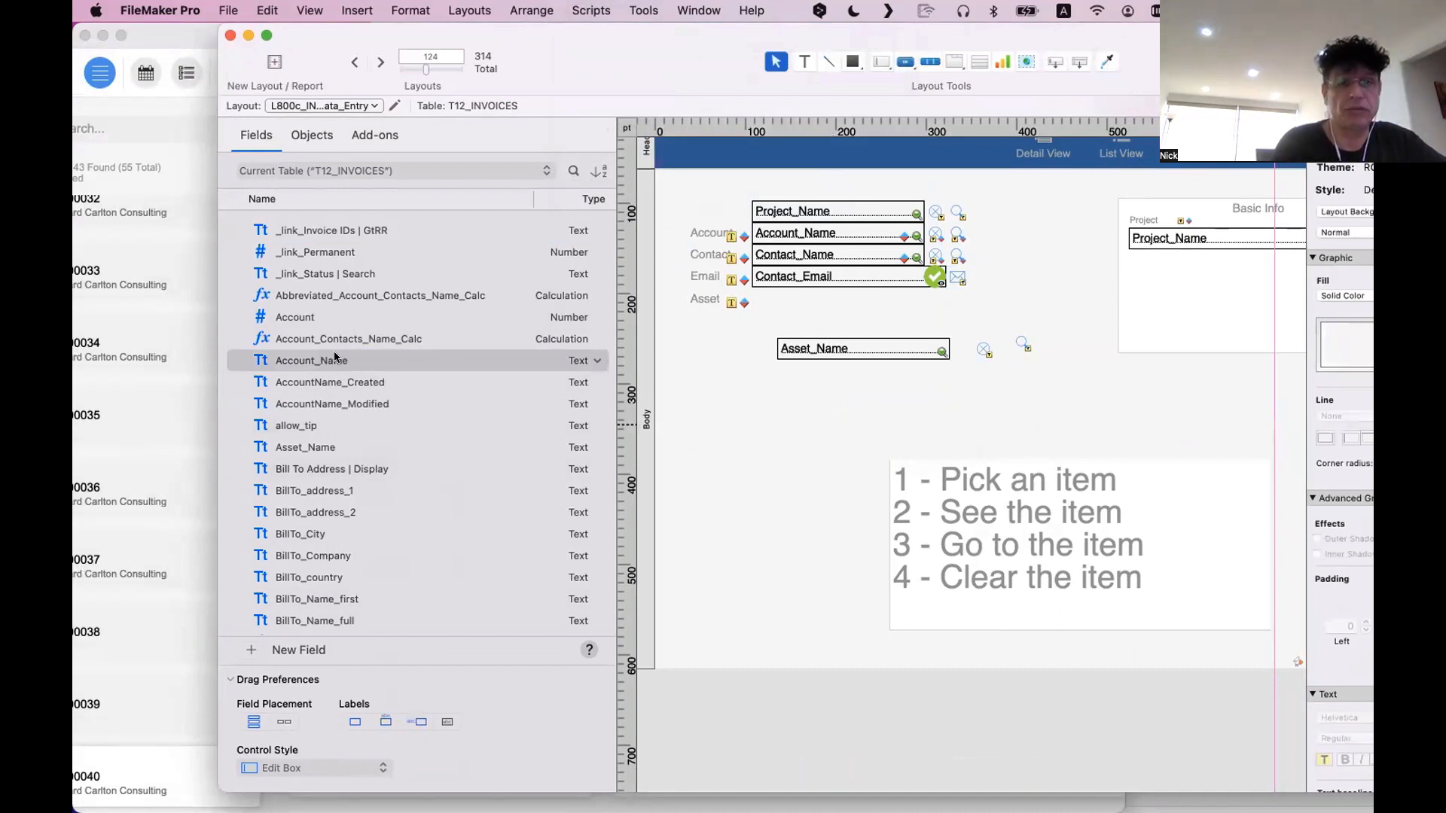
drag(332, 361, 891, 391)
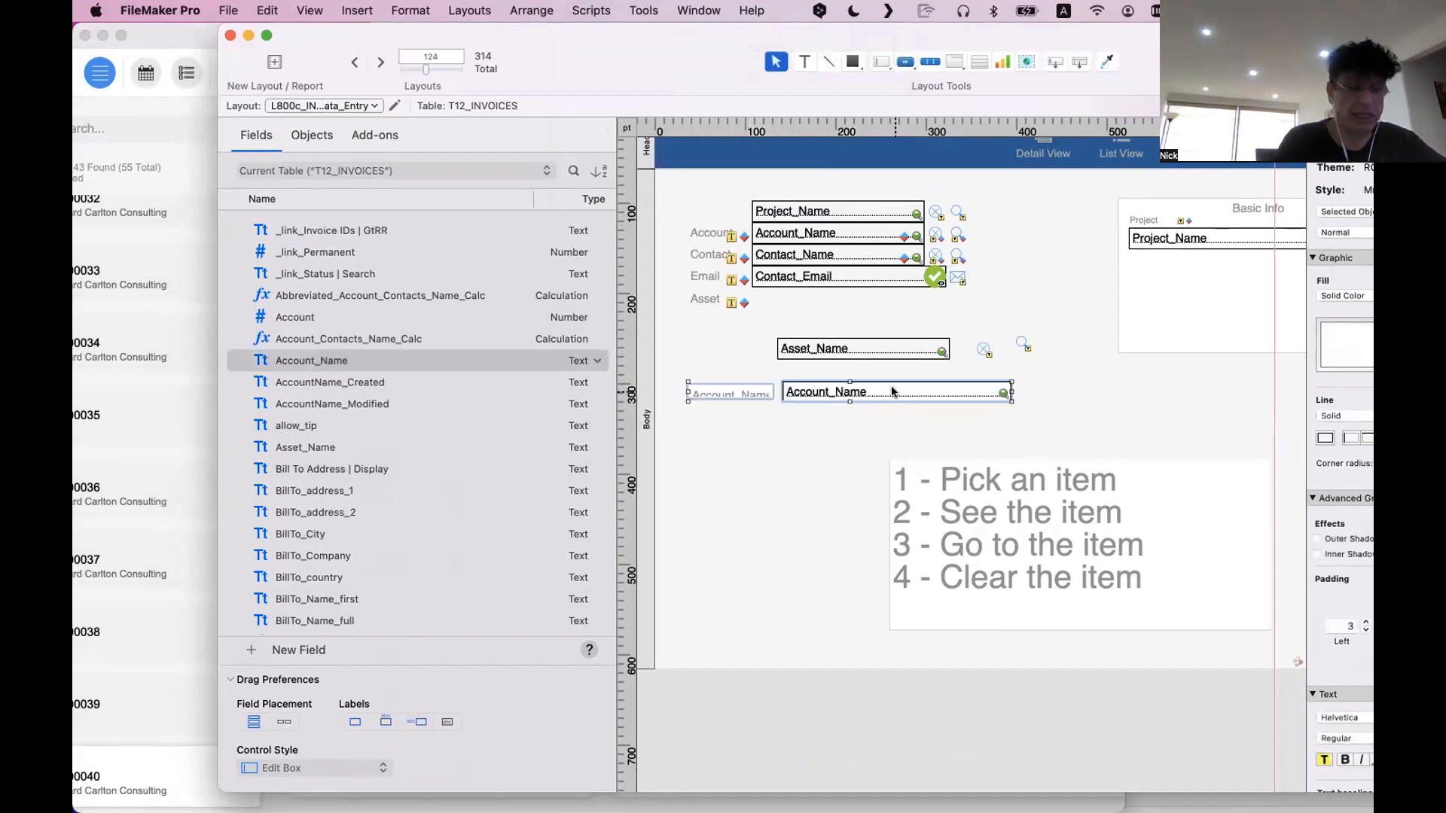
key(Delete)
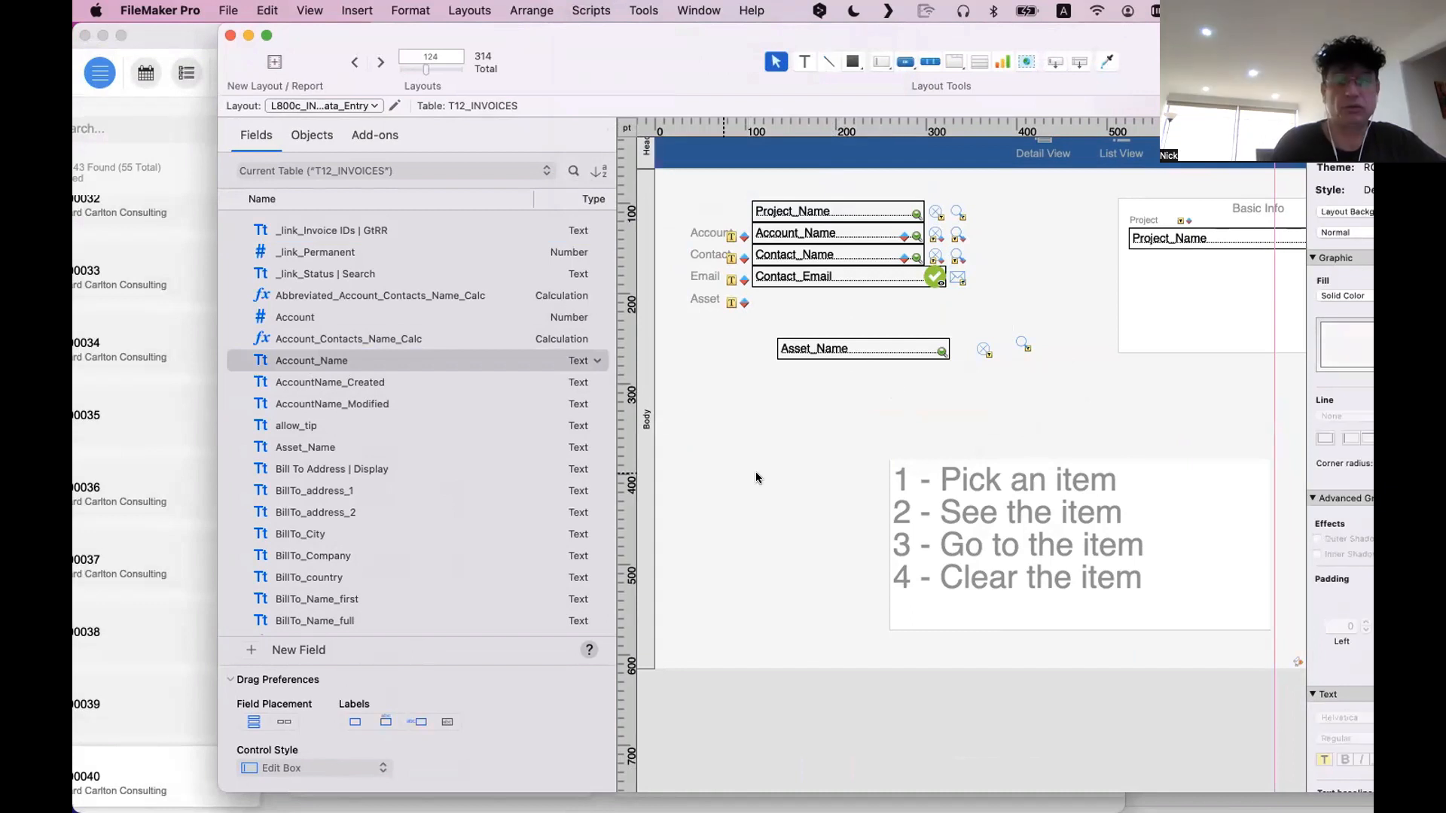
Place Account_Name with its label inside the field, inspect its placeholder text setting, and delete the field
click(445, 723)
drag(312, 361, 848, 403)
drag(945, 84, 445, 156)
click(972, 206)
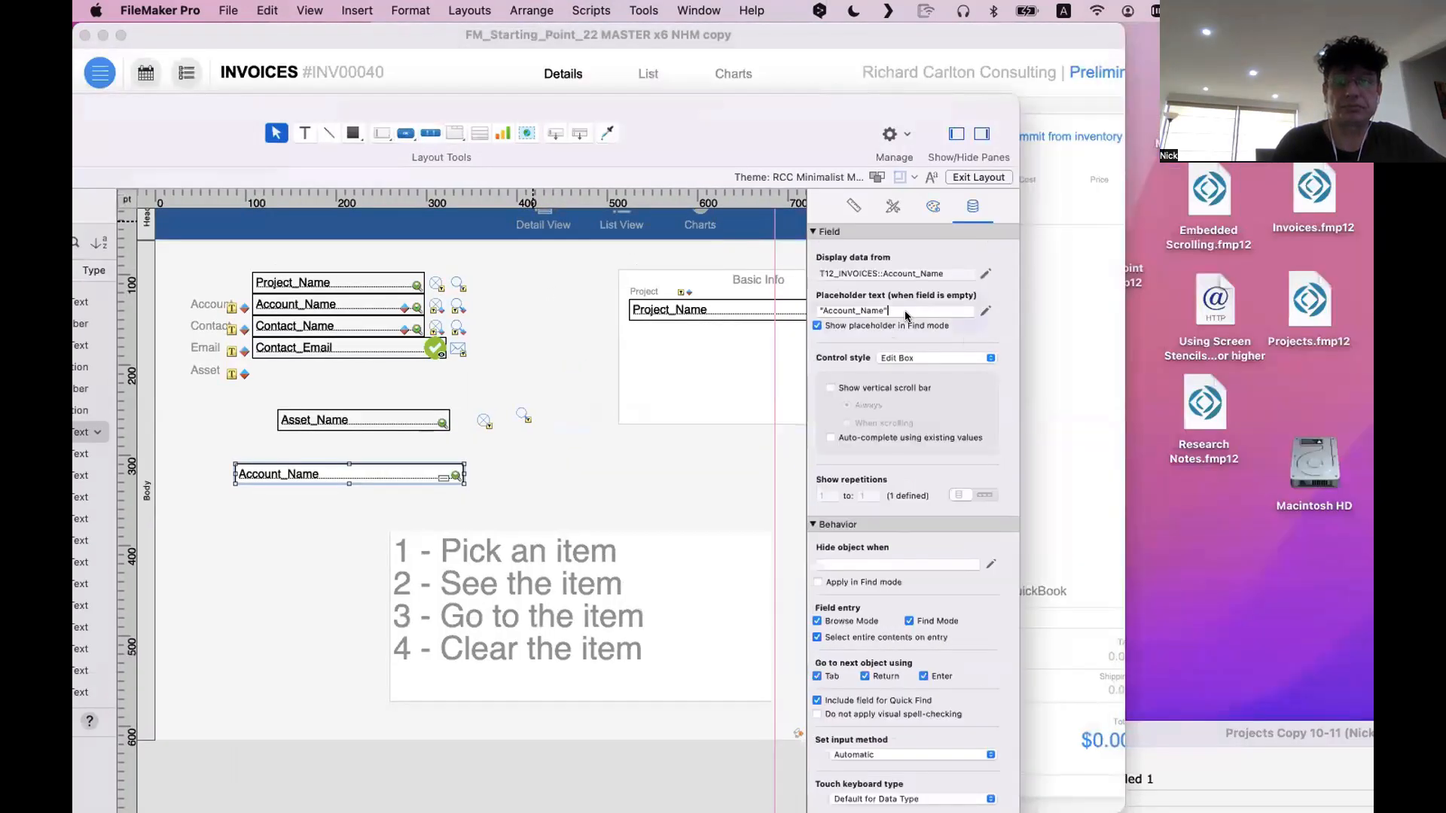
scroll(730, 304, right, 1)
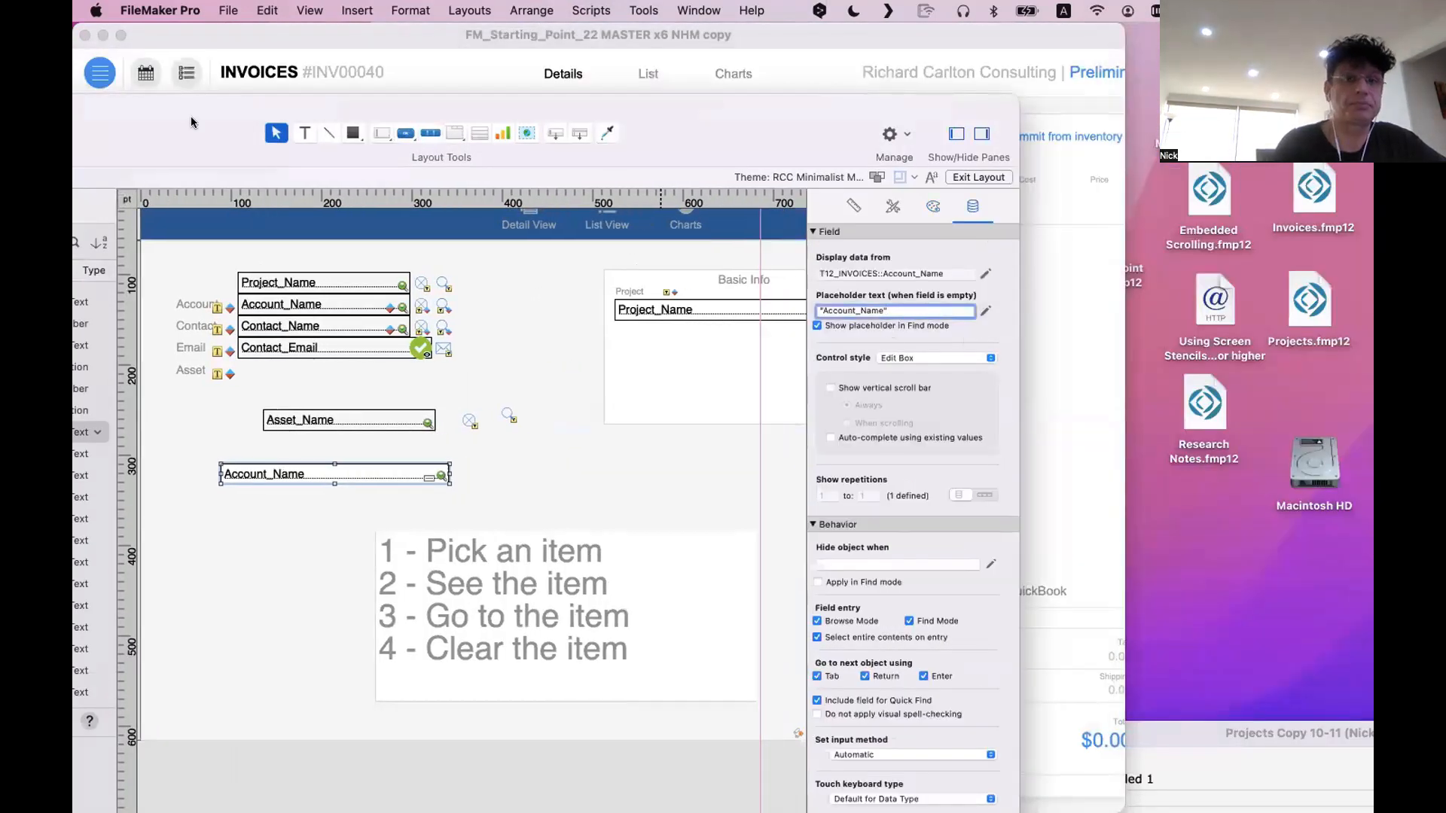
drag(191, 122, 516, 92)
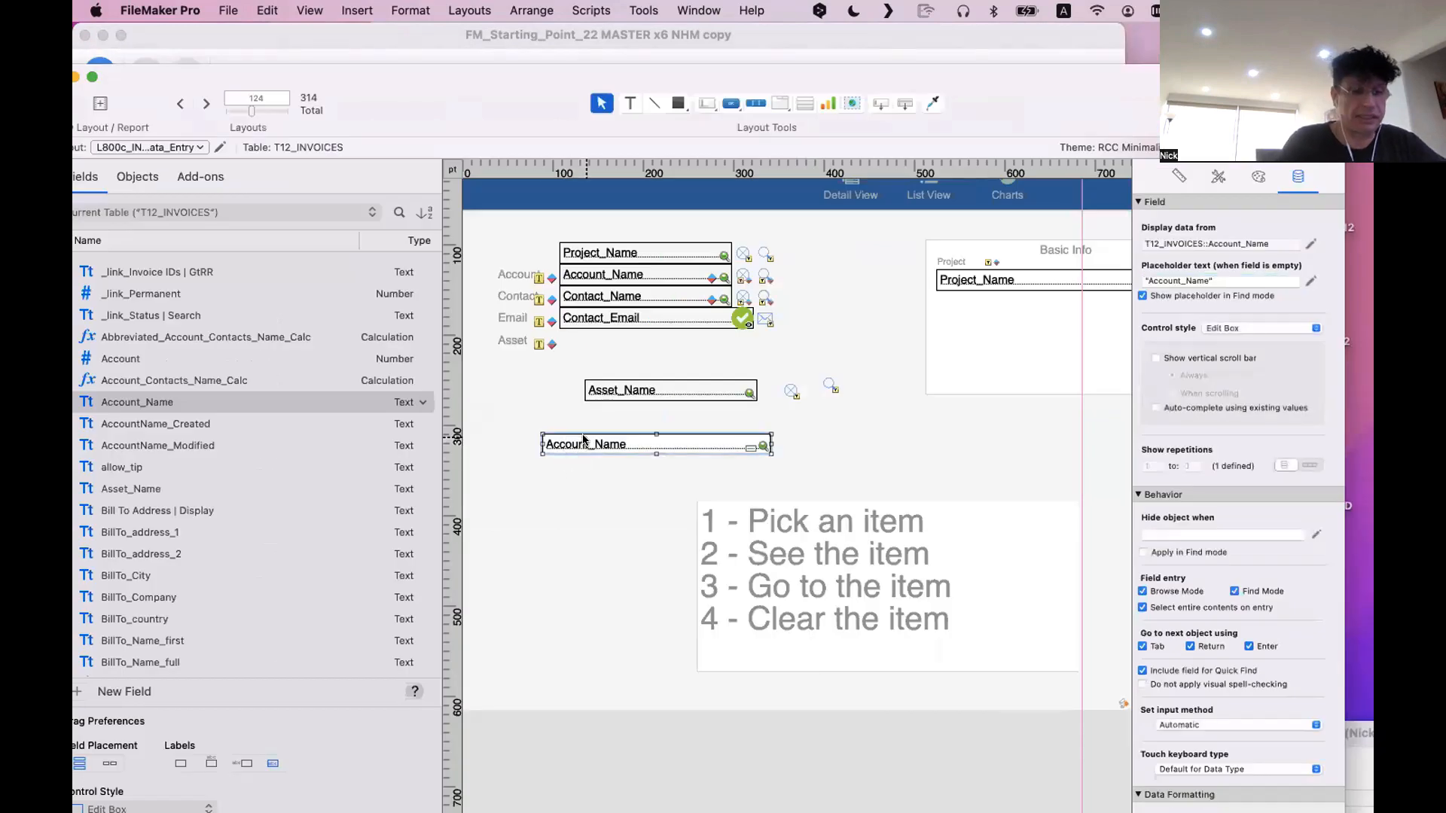
key(BackSpace)
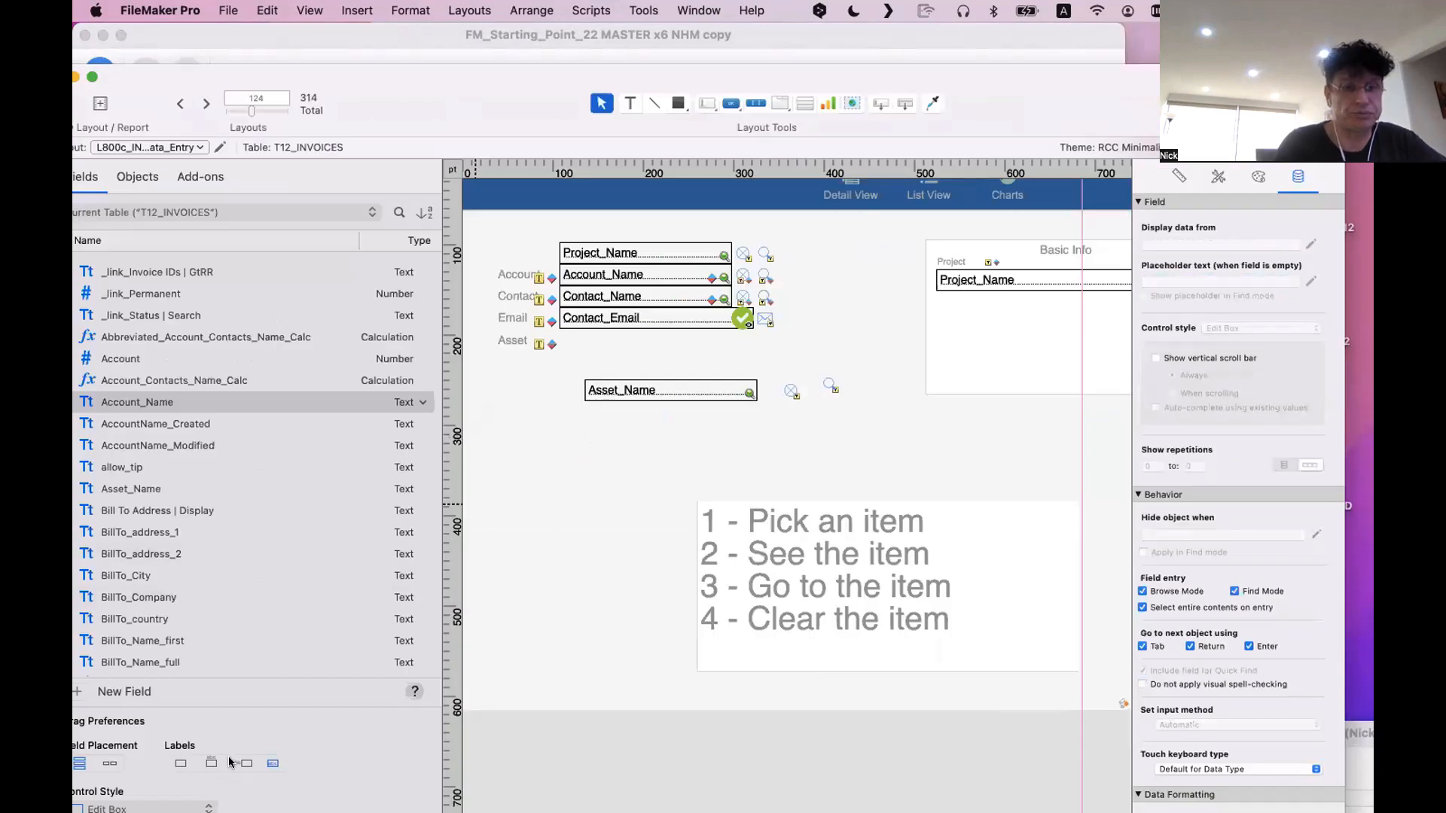
Open the newer INVOICES layout window in Layout mode and place Account_Name with a label above it in the area below the portal
drag(402, 97, 847, 153)
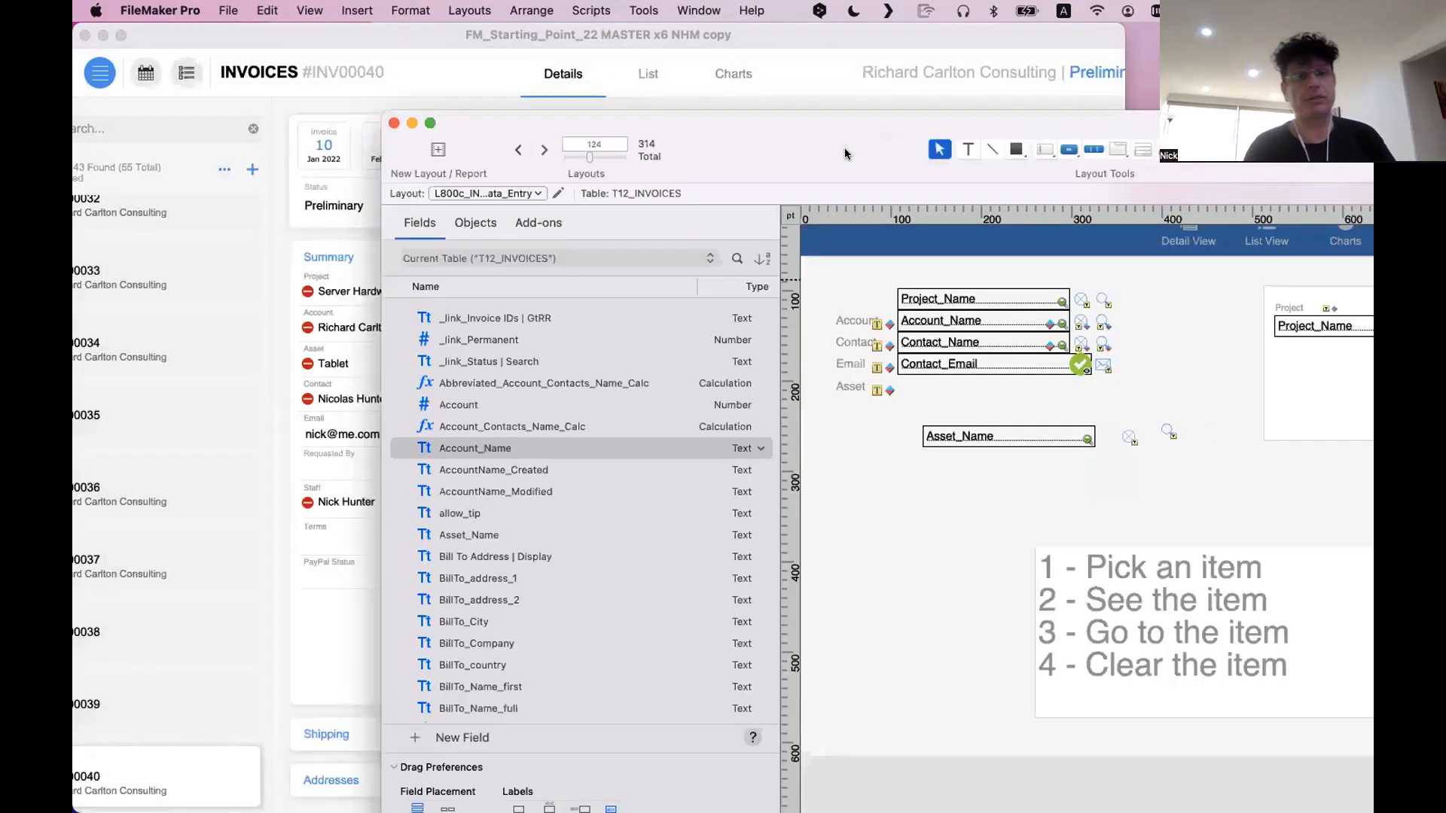
click(380, 269)
key(super+l)
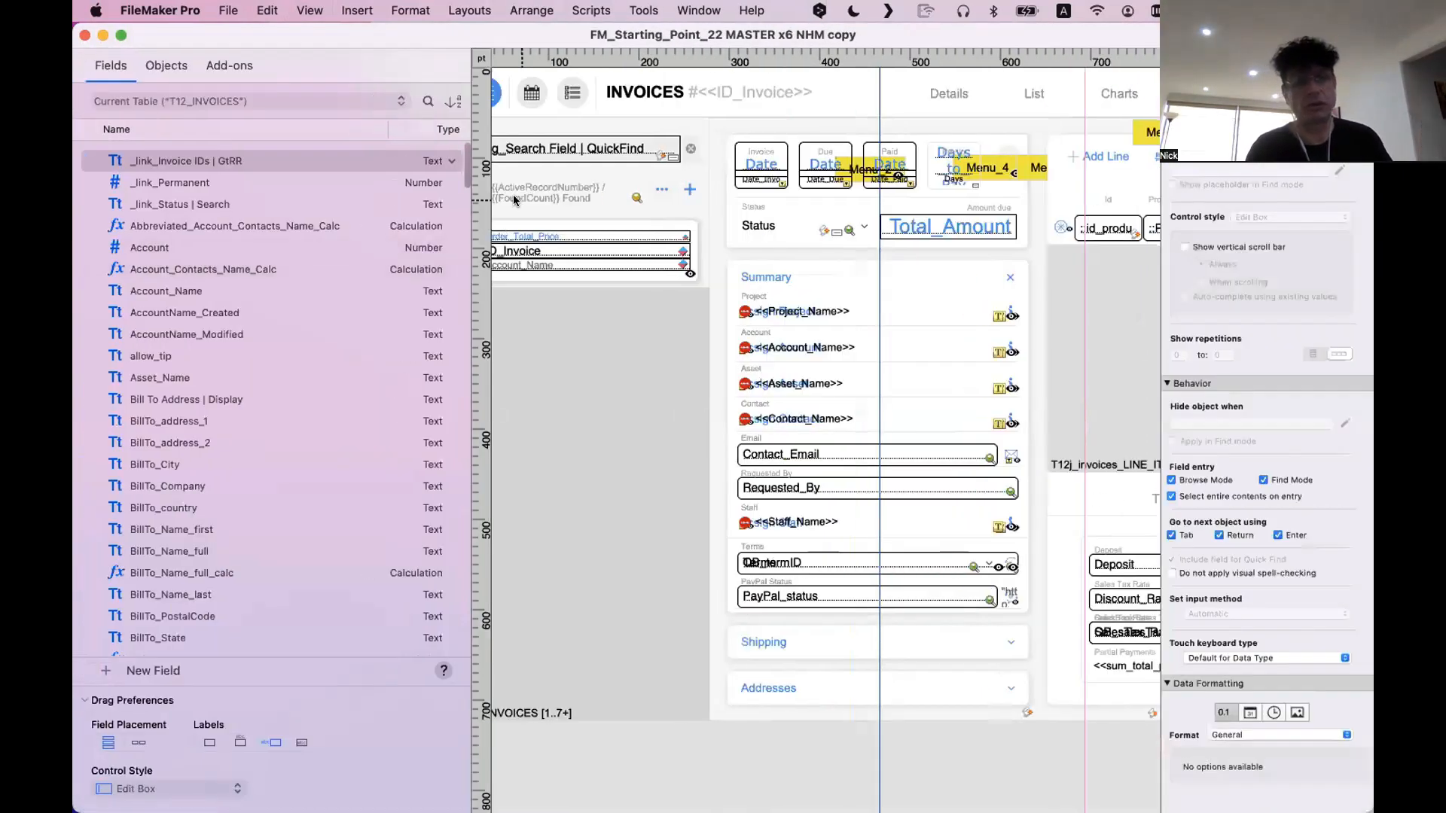
drag(705, 37, 673, 36)
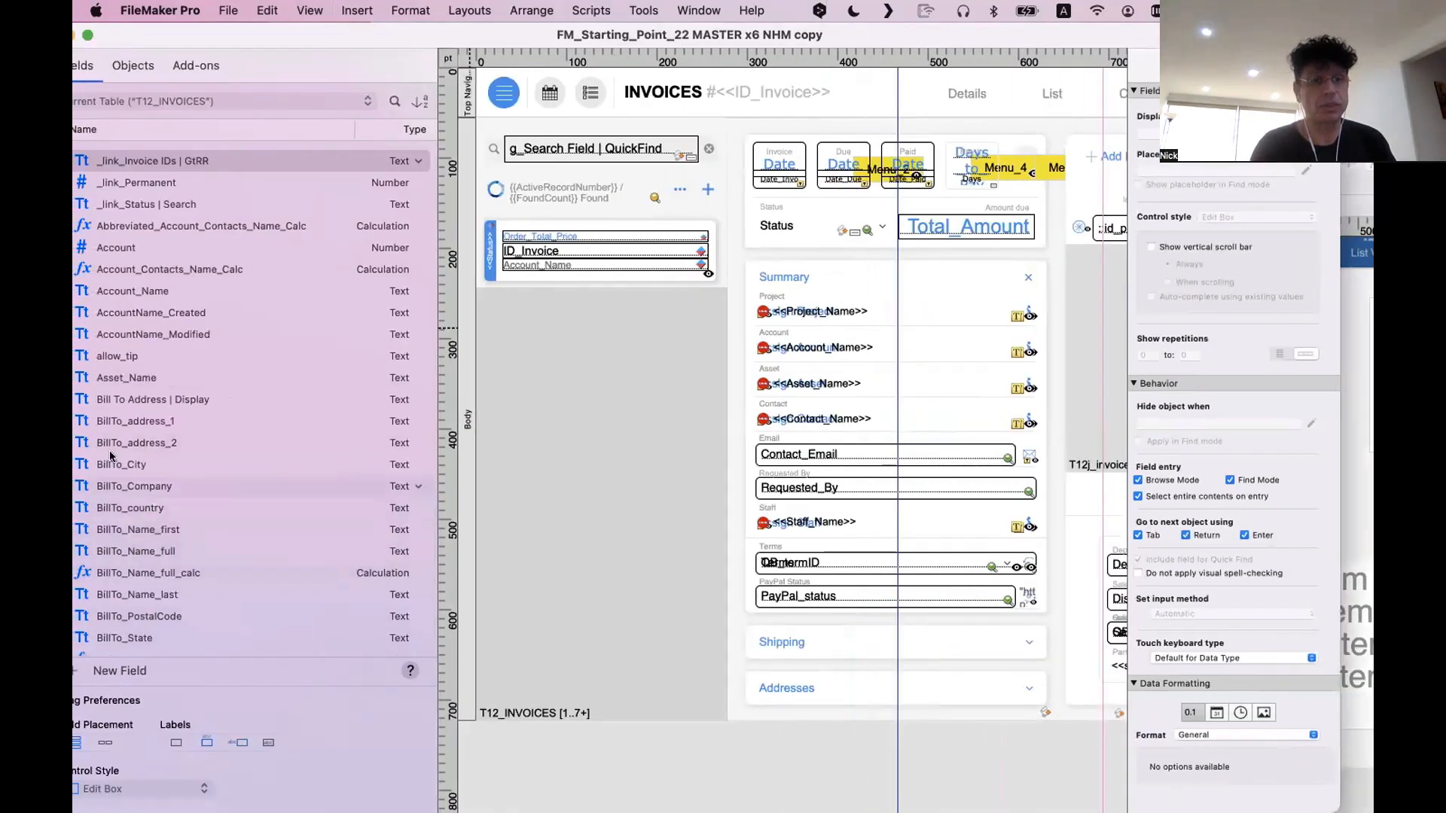
drag(110, 292, 672, 427)
Try the Labels 1, Labels 2 and Labels 3 styles on the Account_Name label above the field, ending with Labels 1
click(658, 586)
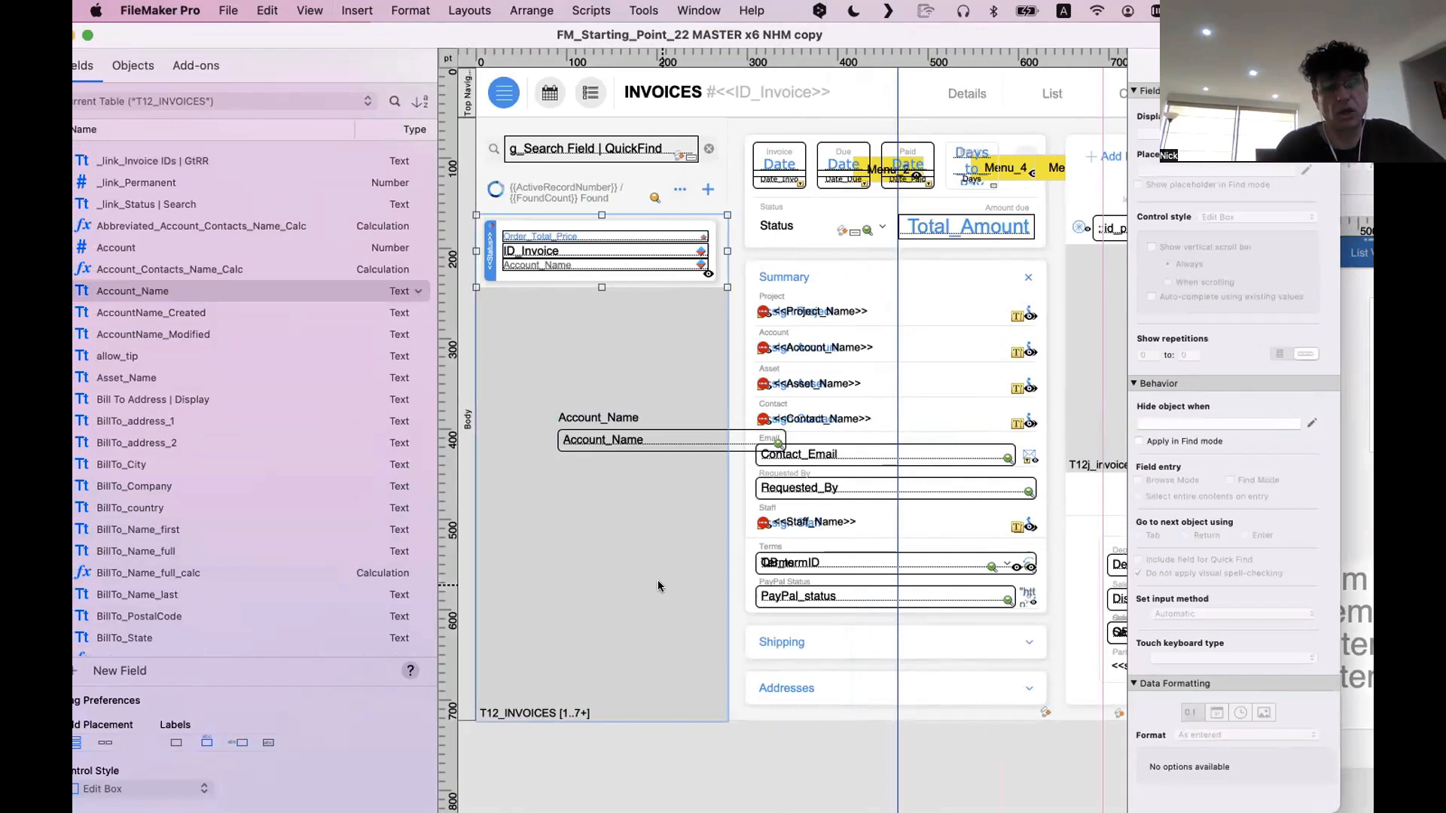
click(606, 420)
shift+click(610, 433)
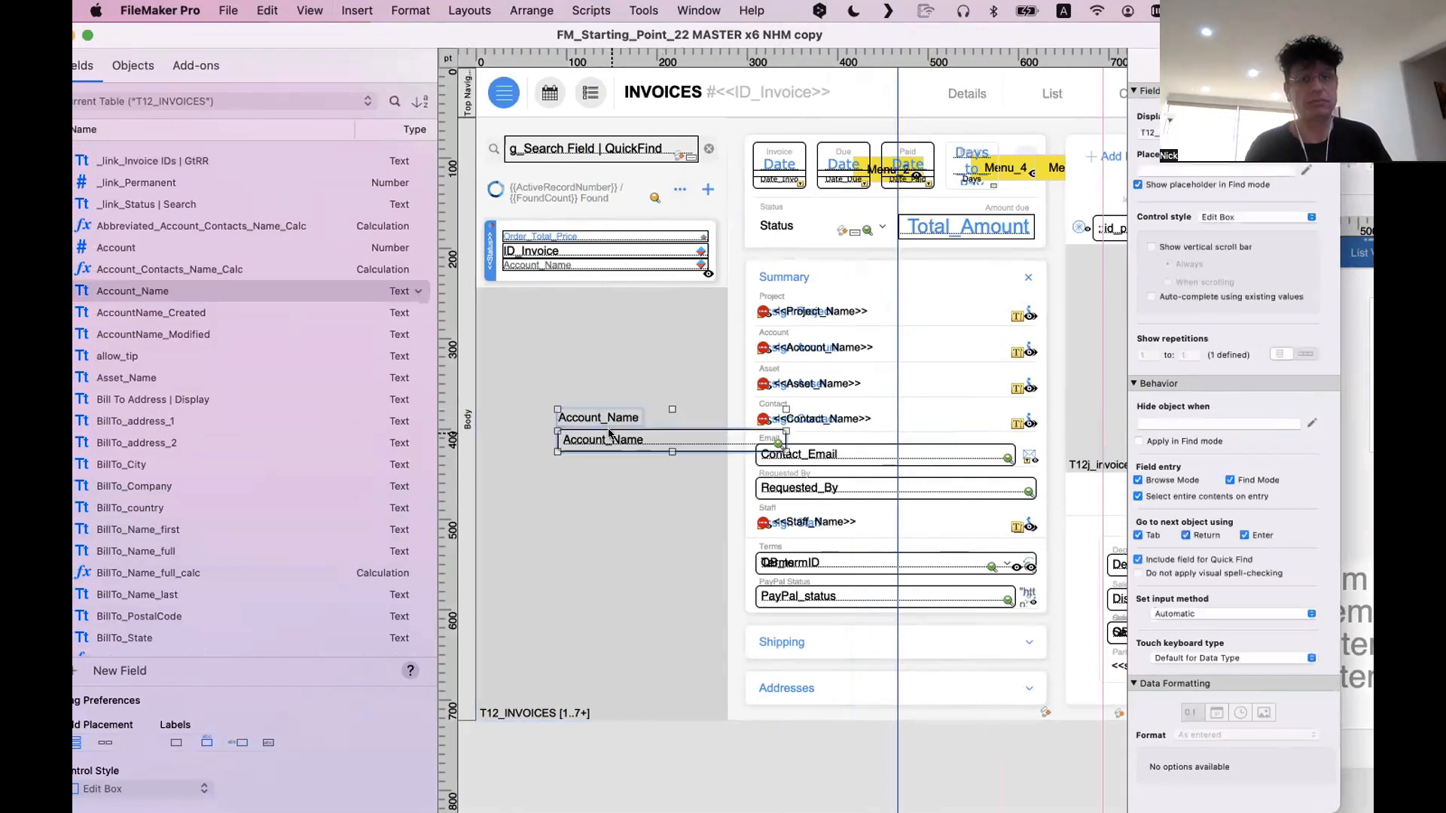
click(606, 474)
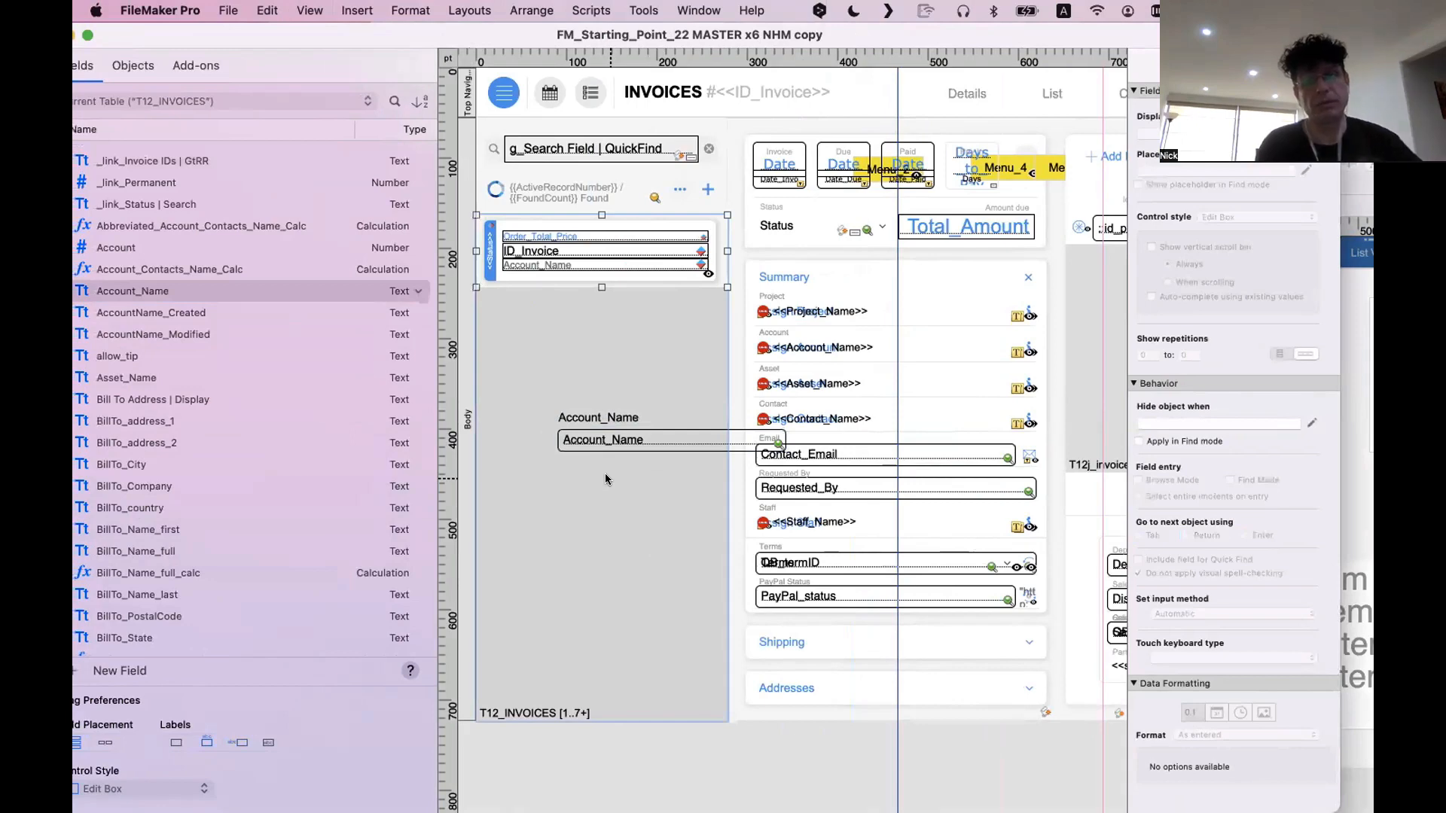
click(616, 418)
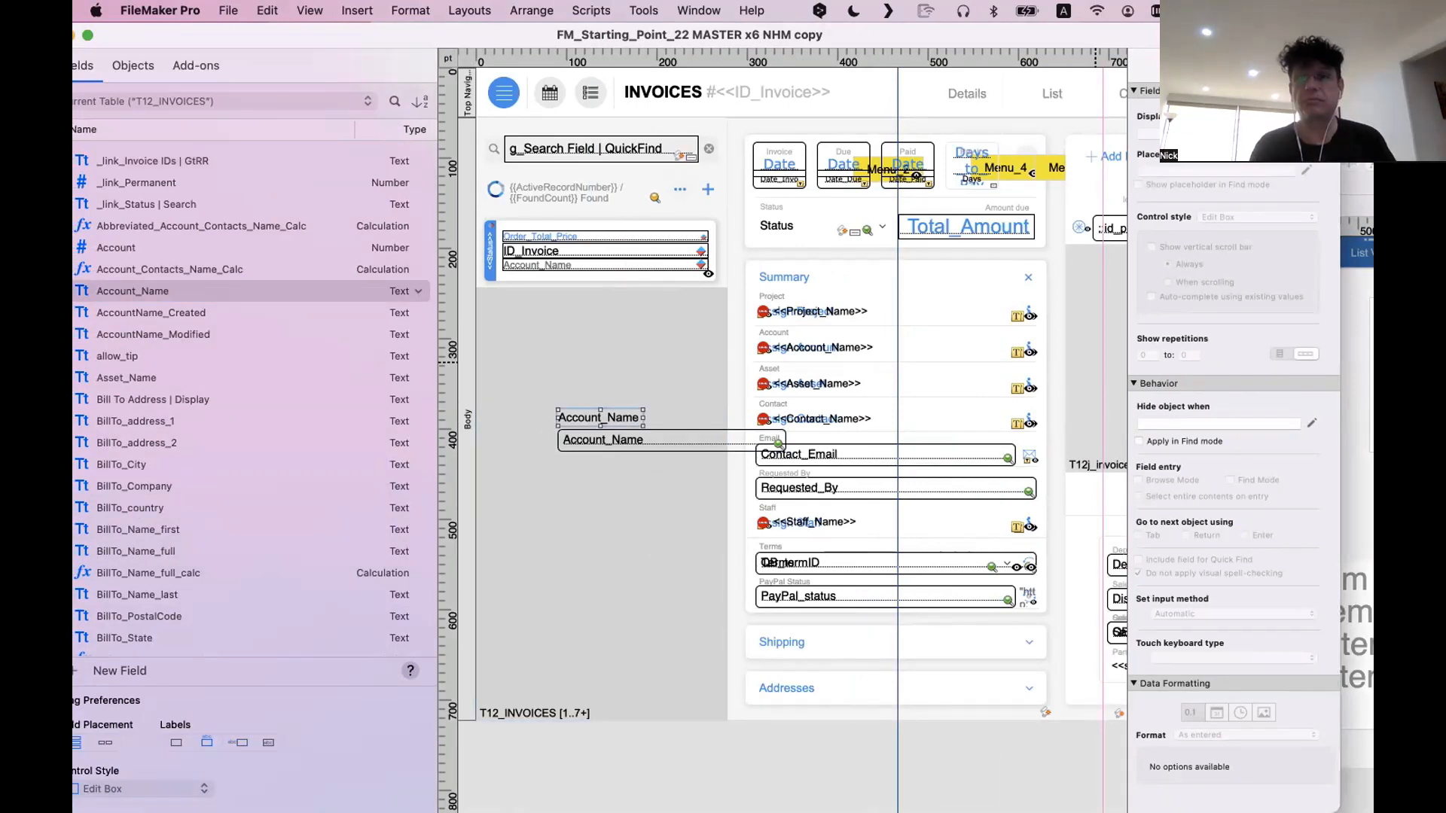
drag(1178, 43, 1088, 43)
click(1161, 66)
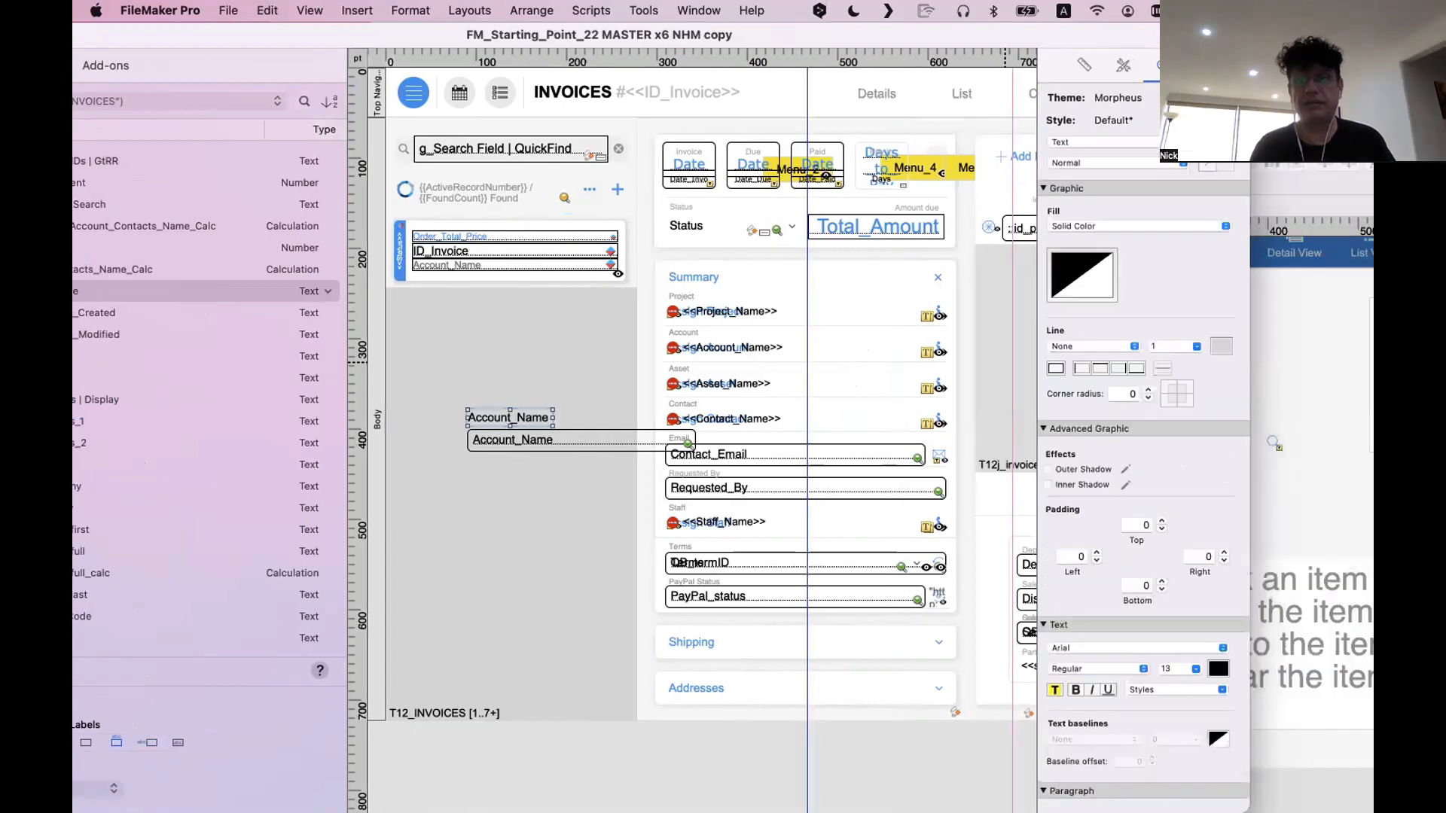
click(1115, 120)
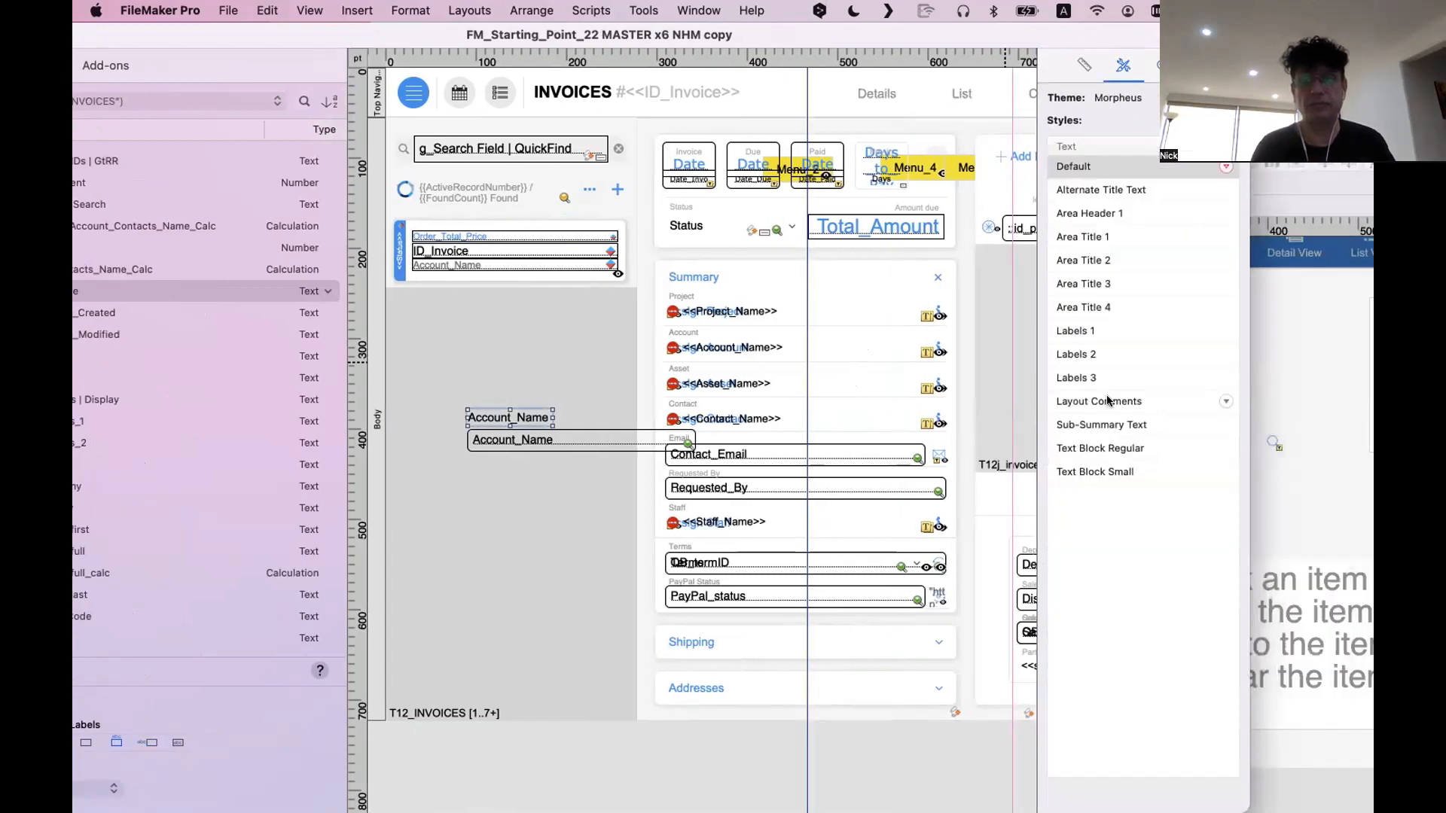
click(1090, 331)
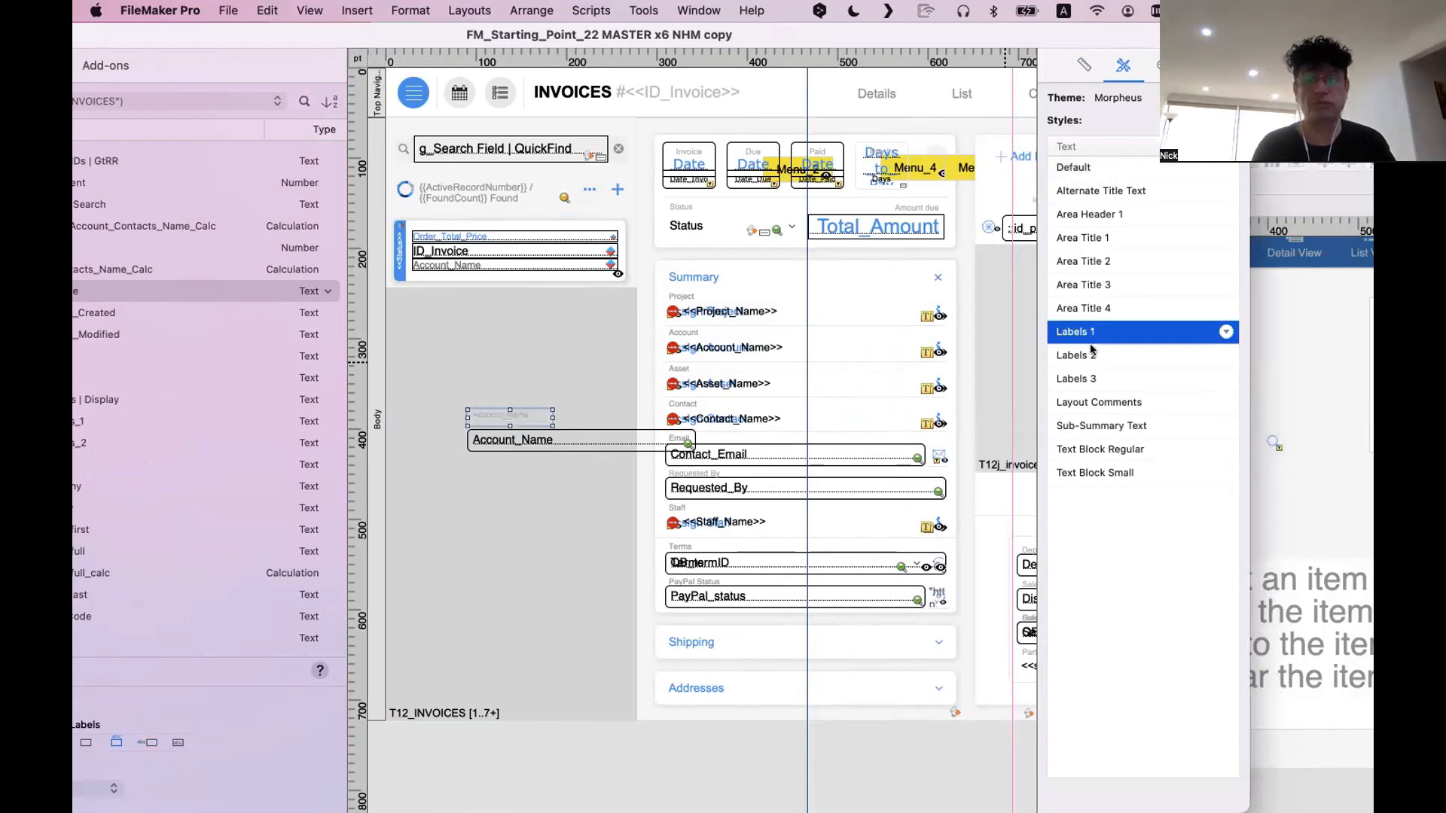
click(1092, 355)
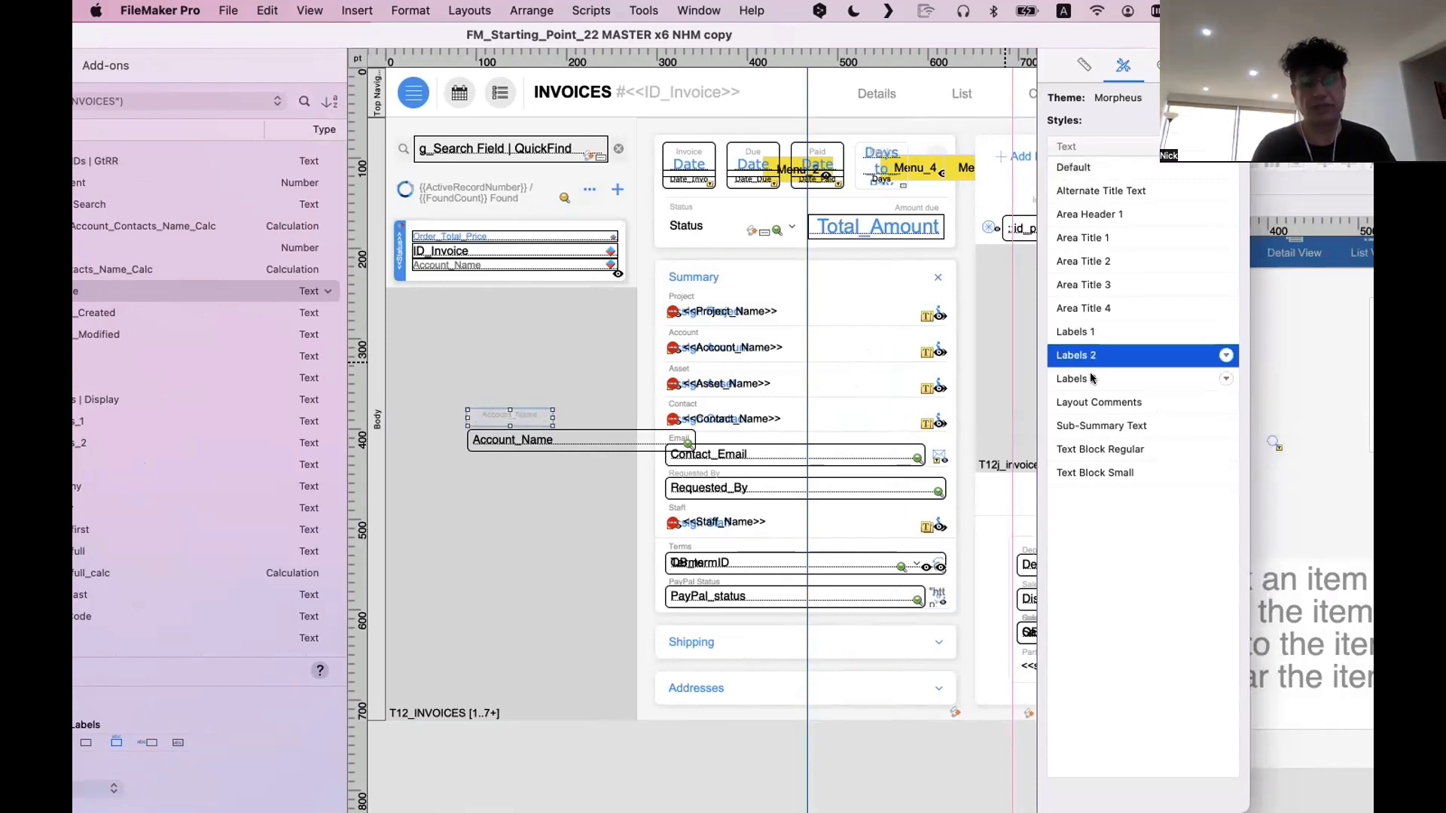
click(1092, 379)
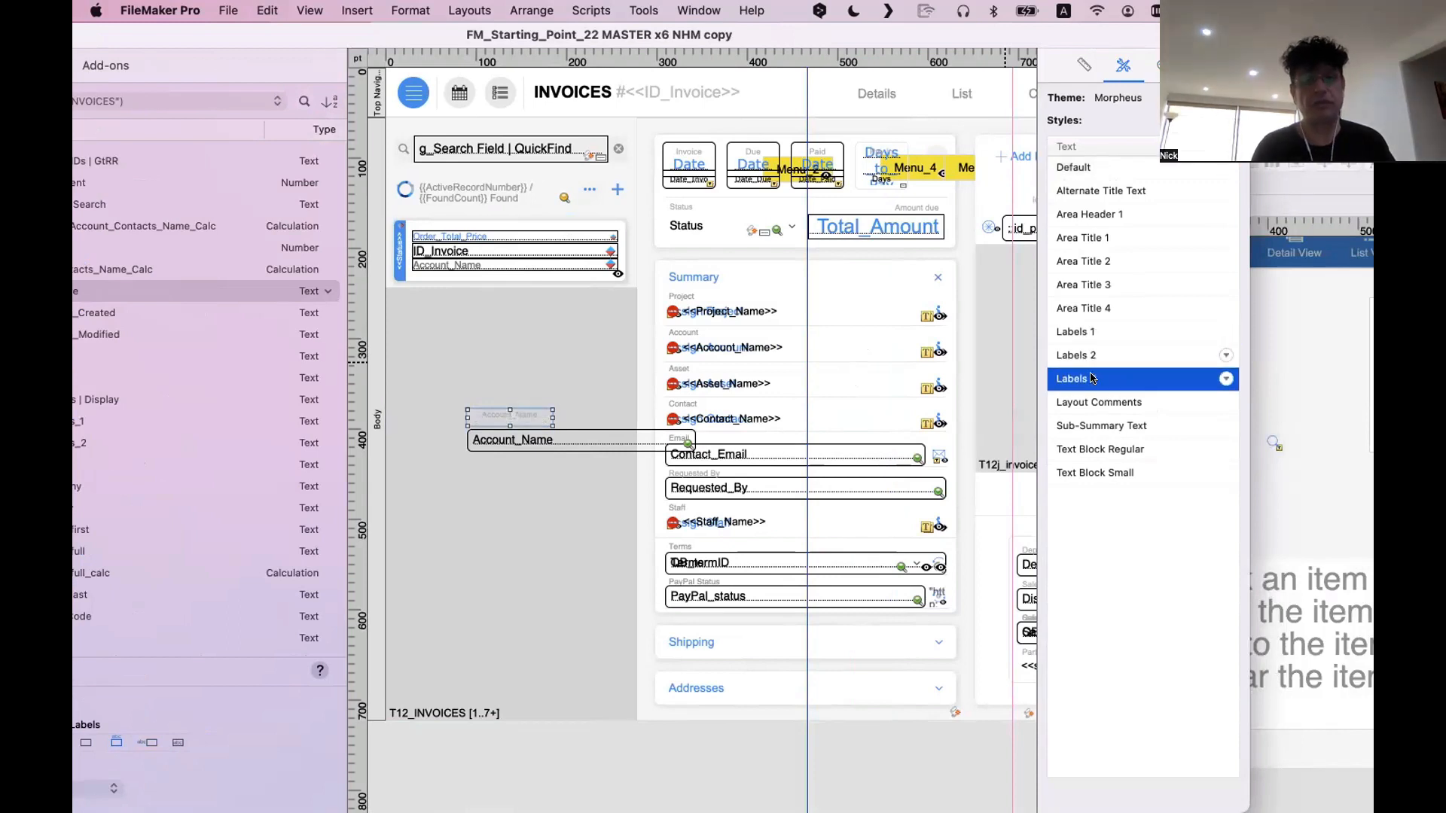
click(1092, 332)
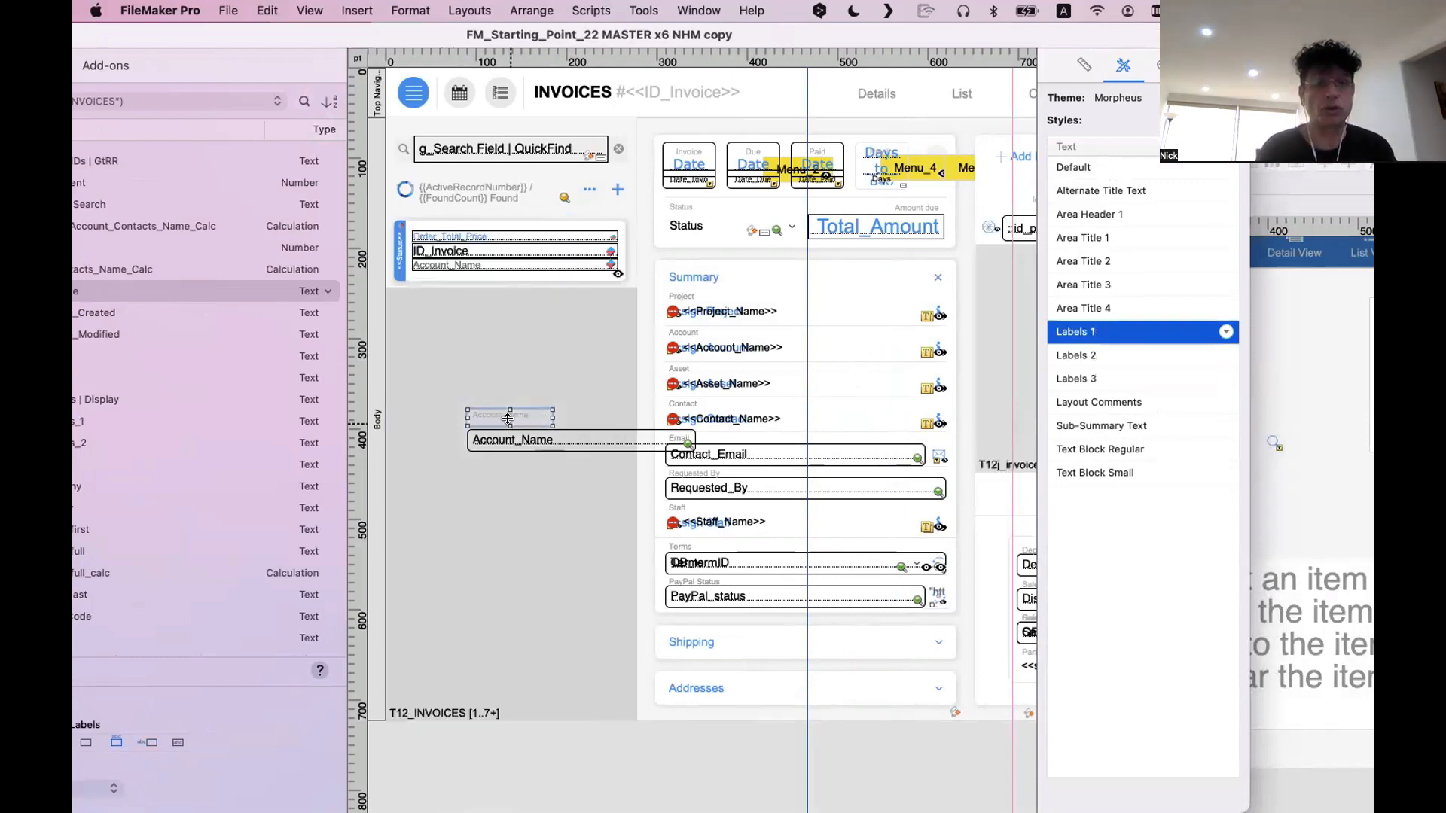
Shorten the Account_Name label's box from its upper edge, and delete the label together with its field
mouse_move(506, 427)
mouse_down()
mouse_move(506, 409)
mouse_move(510, 427)
mouse_up()
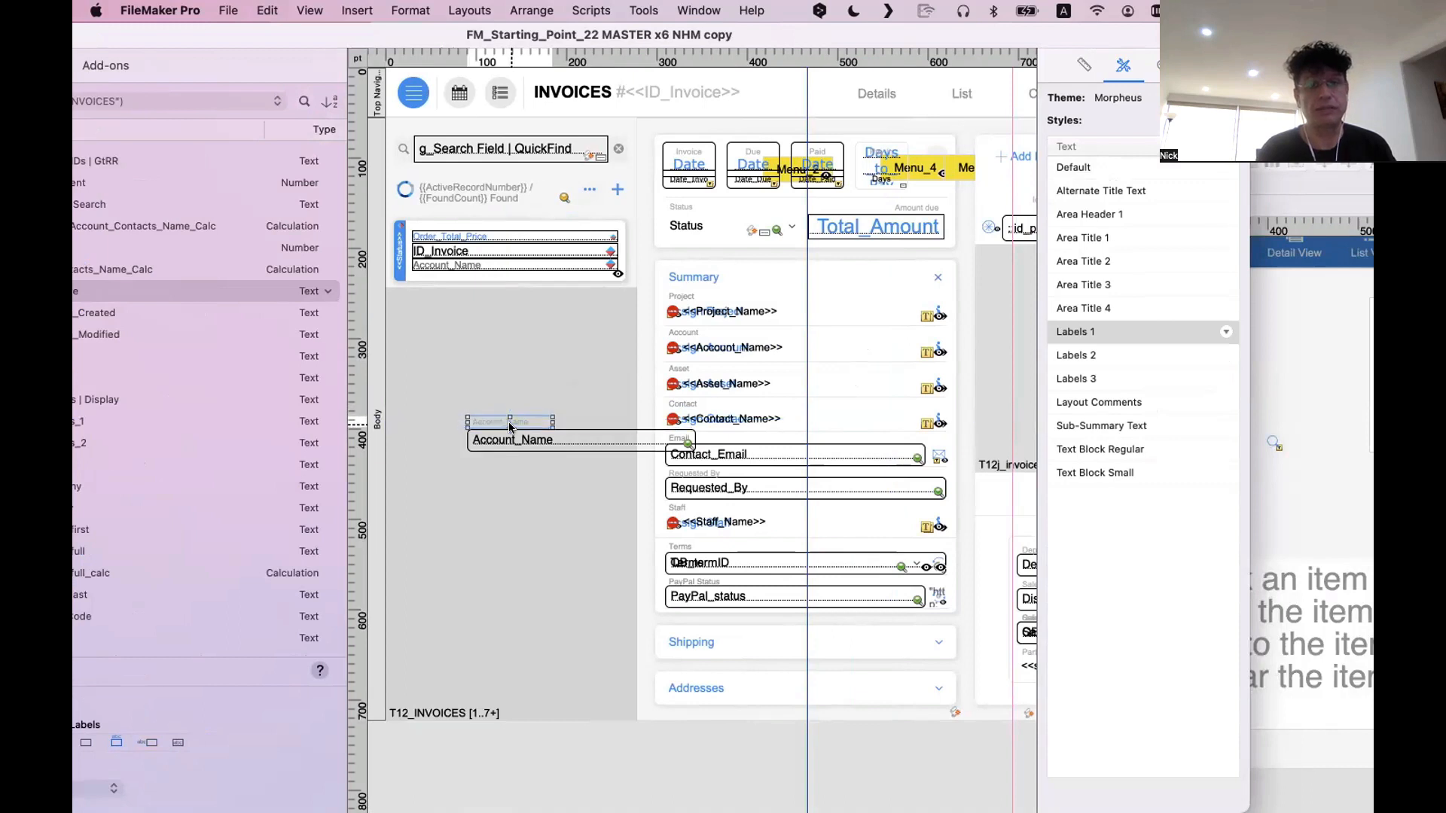
click(517, 506)
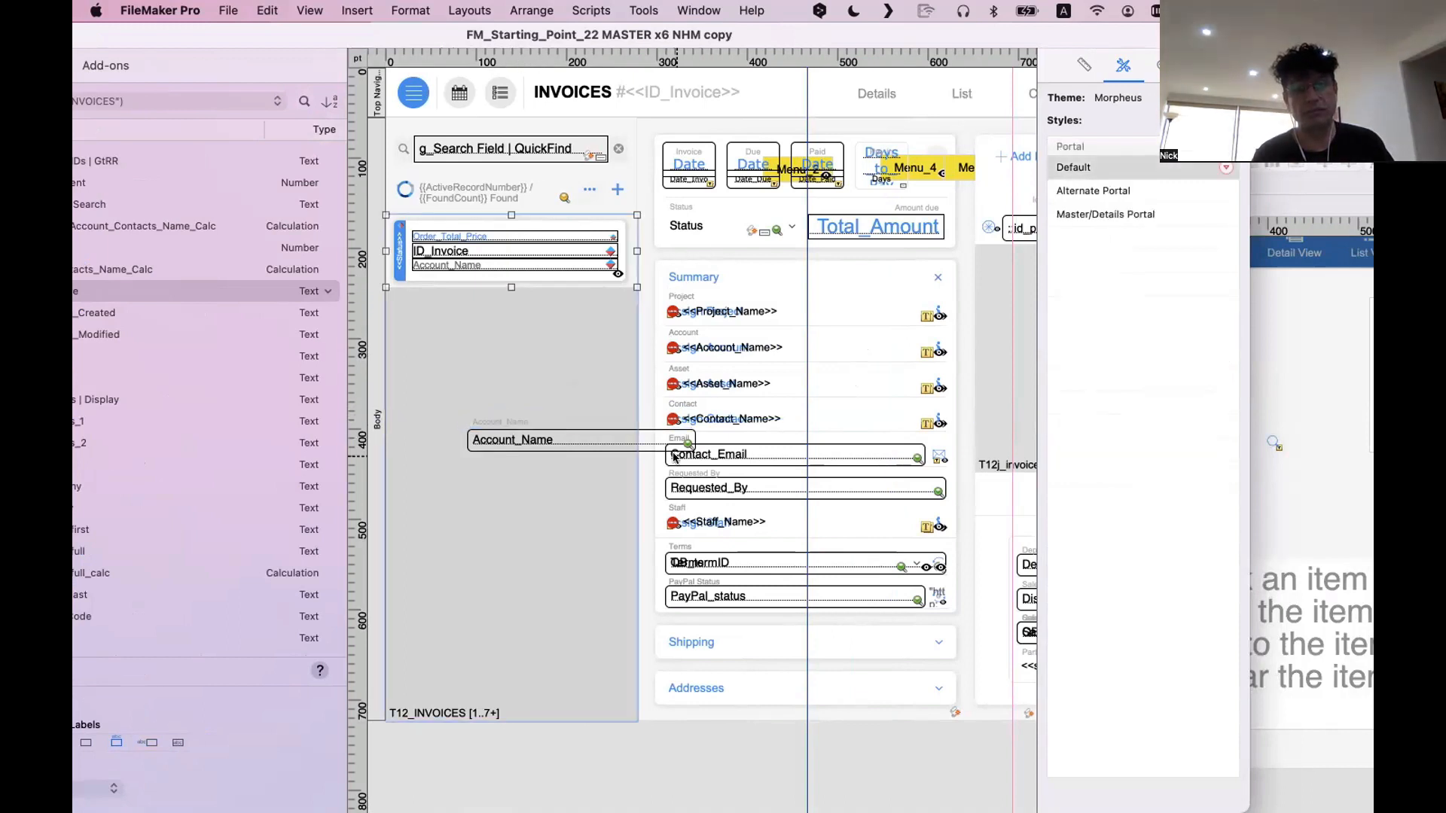
click(490, 442)
shift+click(495, 424)
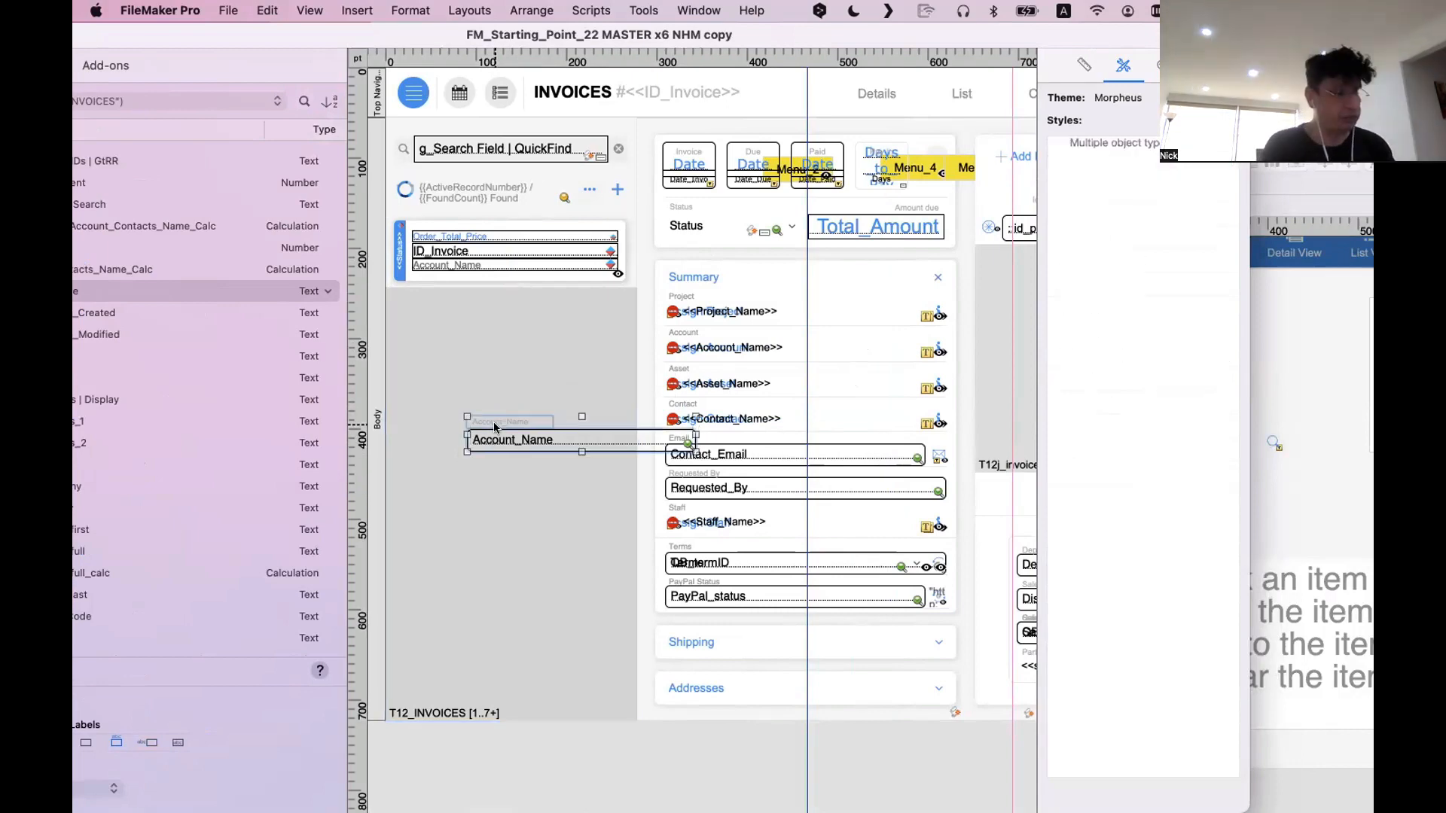
key(Delete)
Preview the newer INVOICES layout in Browse mode with its window repositioned and widened, and return to Layout mode
key(super+b)
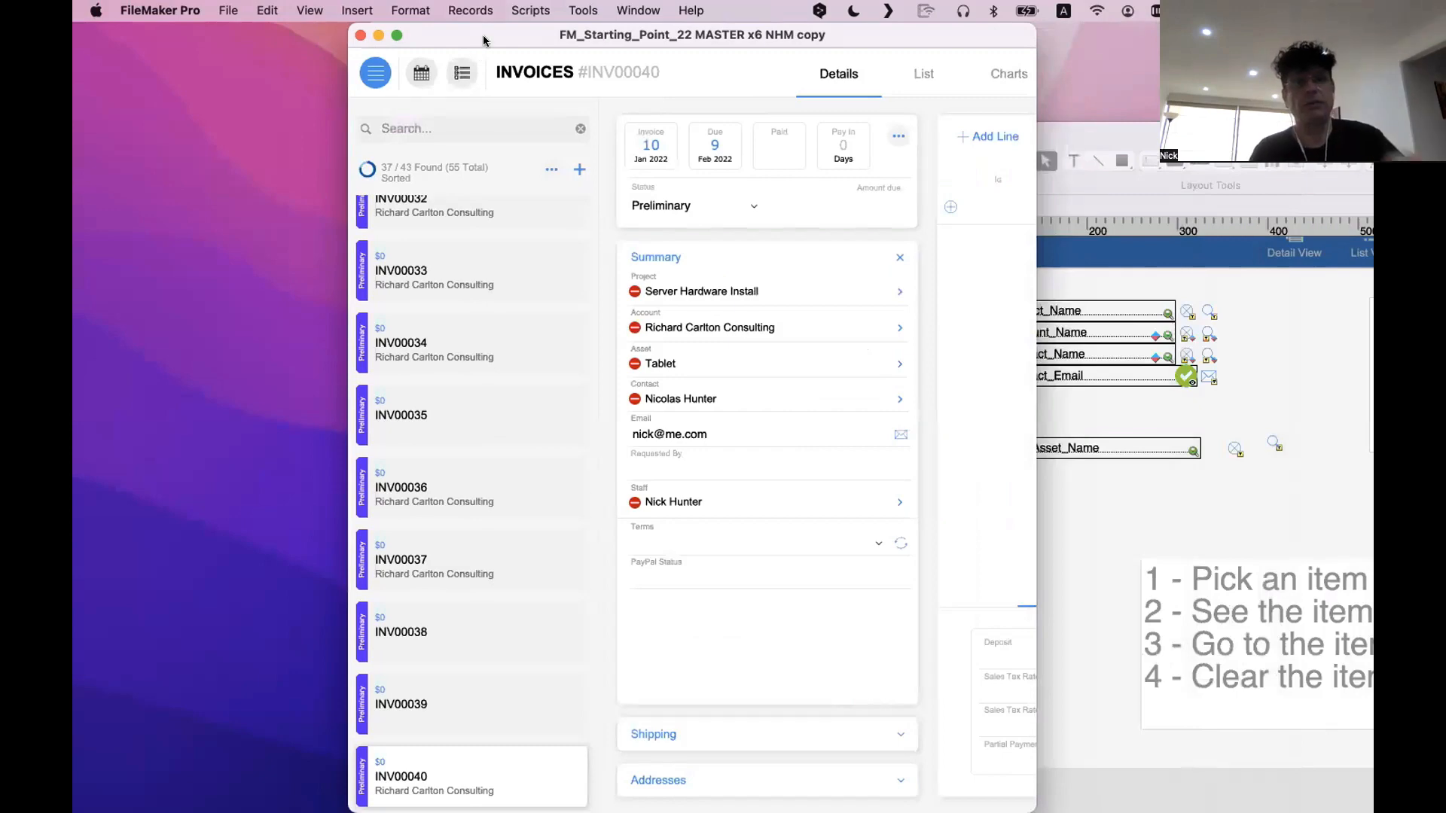
drag(483, 40, 221, 46)
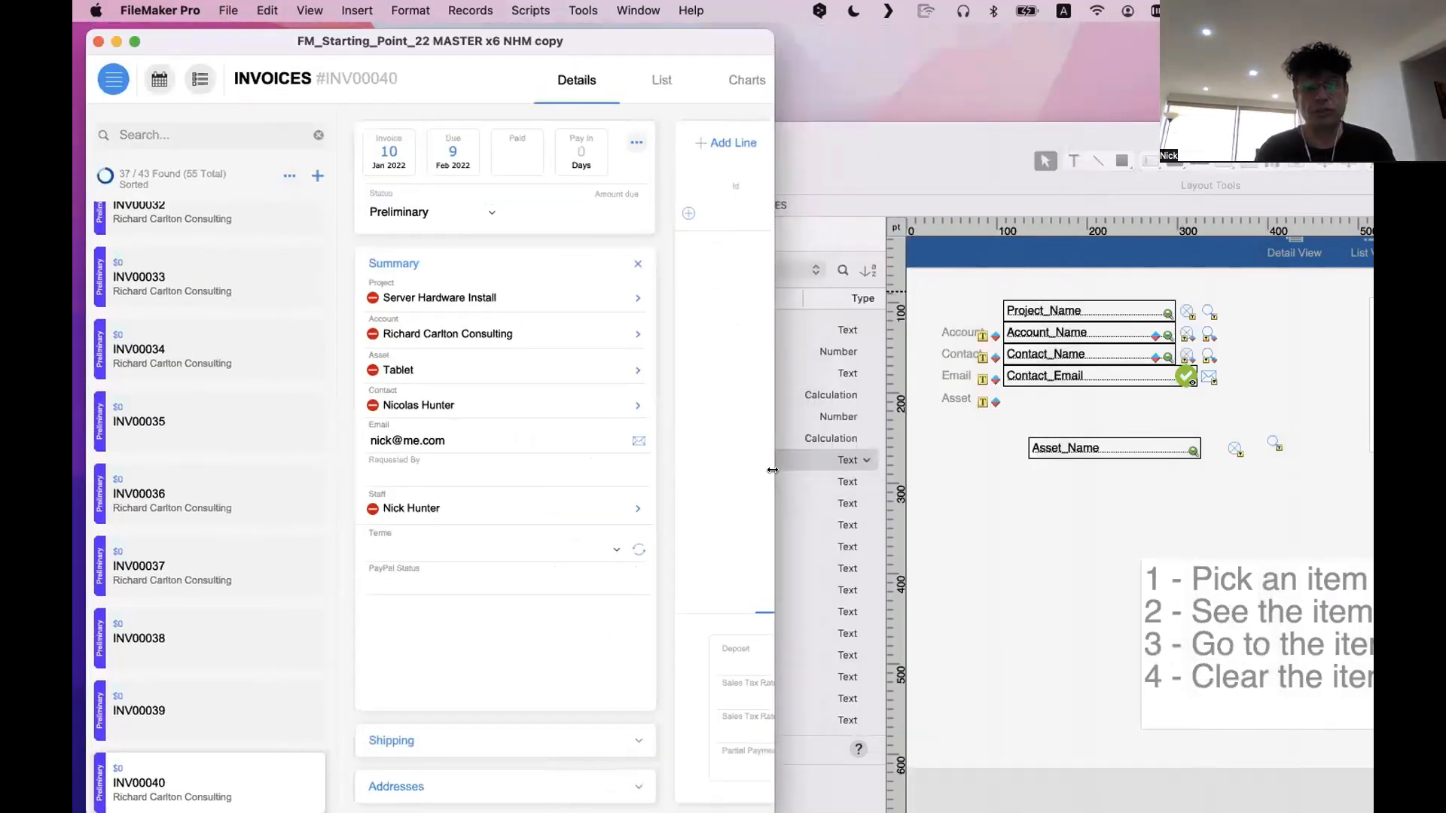
drag(773, 470, 1254, 464)
key(super+l)
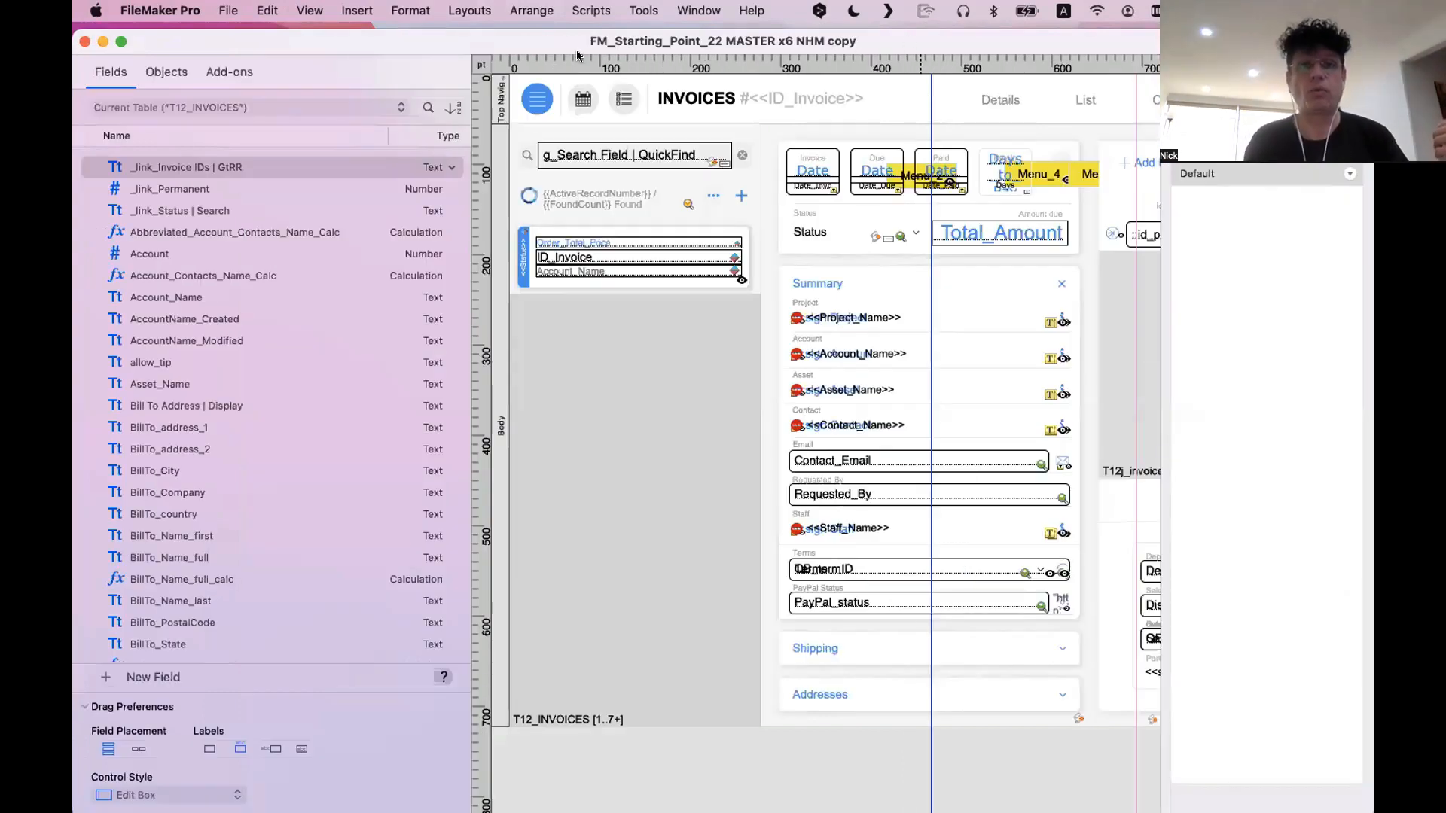
In the older data entry layout window, place Account_Name below Asset_Name once with its label to the left and once with its label above
drag(576, 50, 463, 419)
click(909, 160)
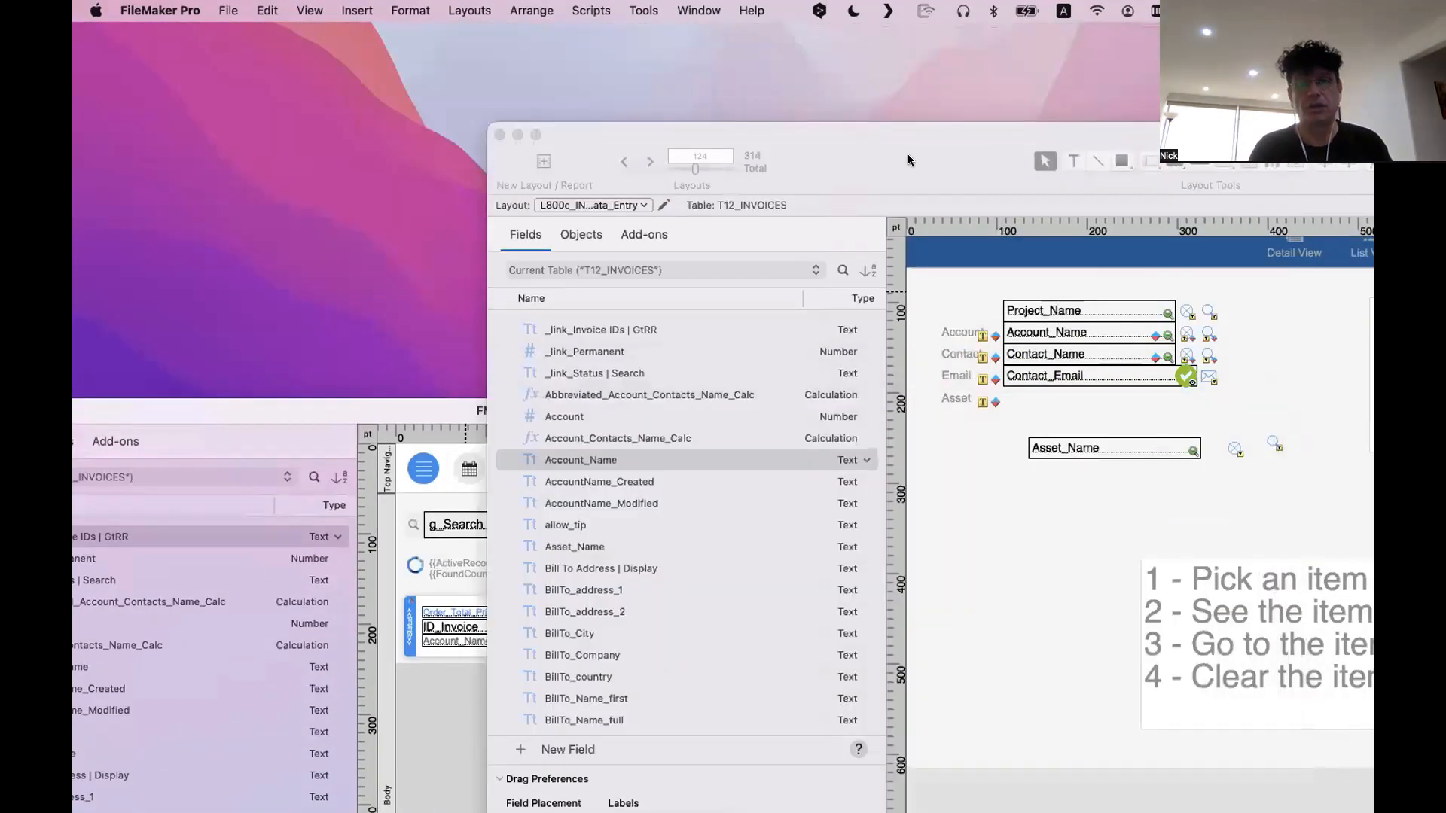
double_click(908, 159)
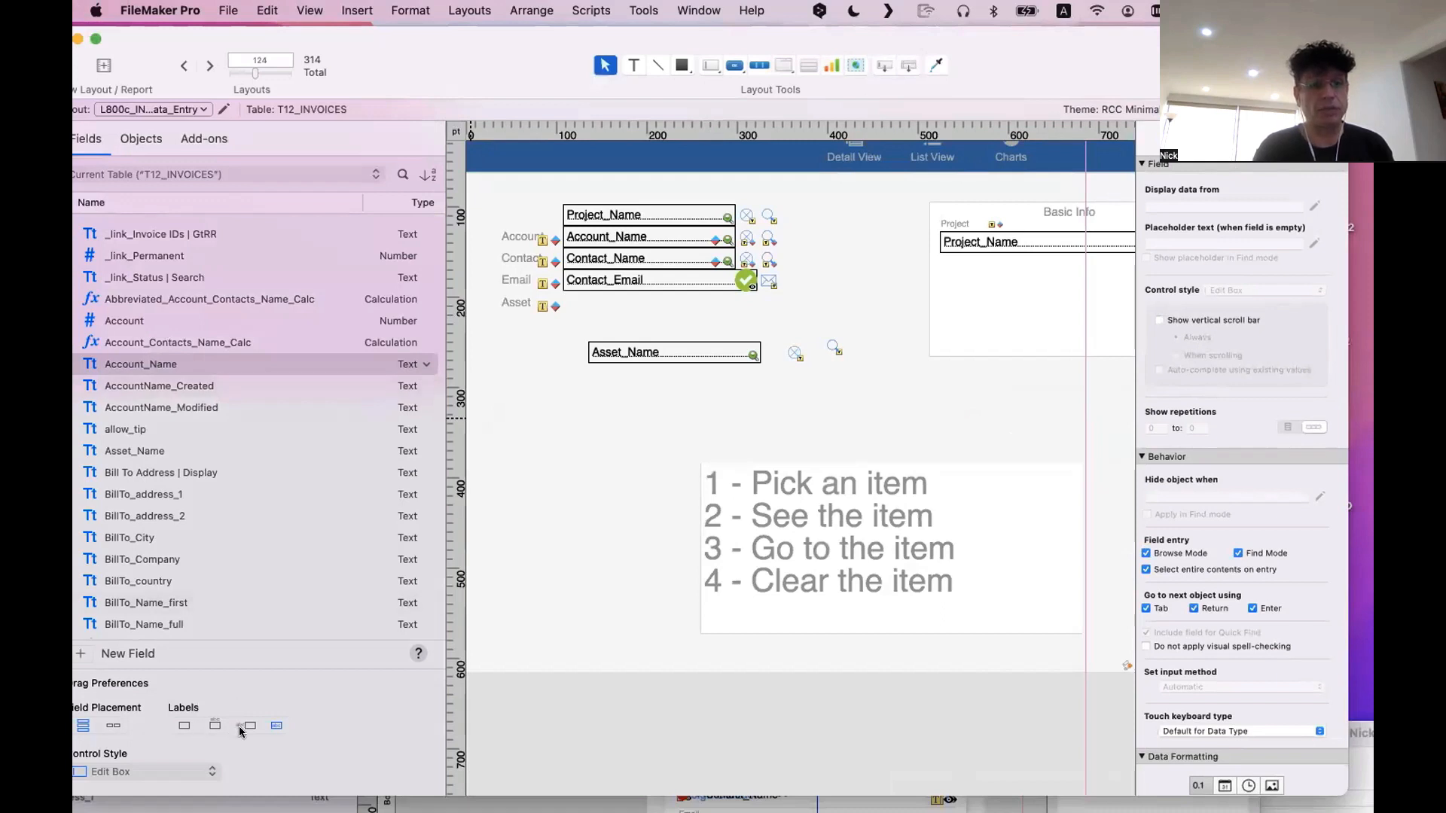
drag(143, 365, 626, 473)
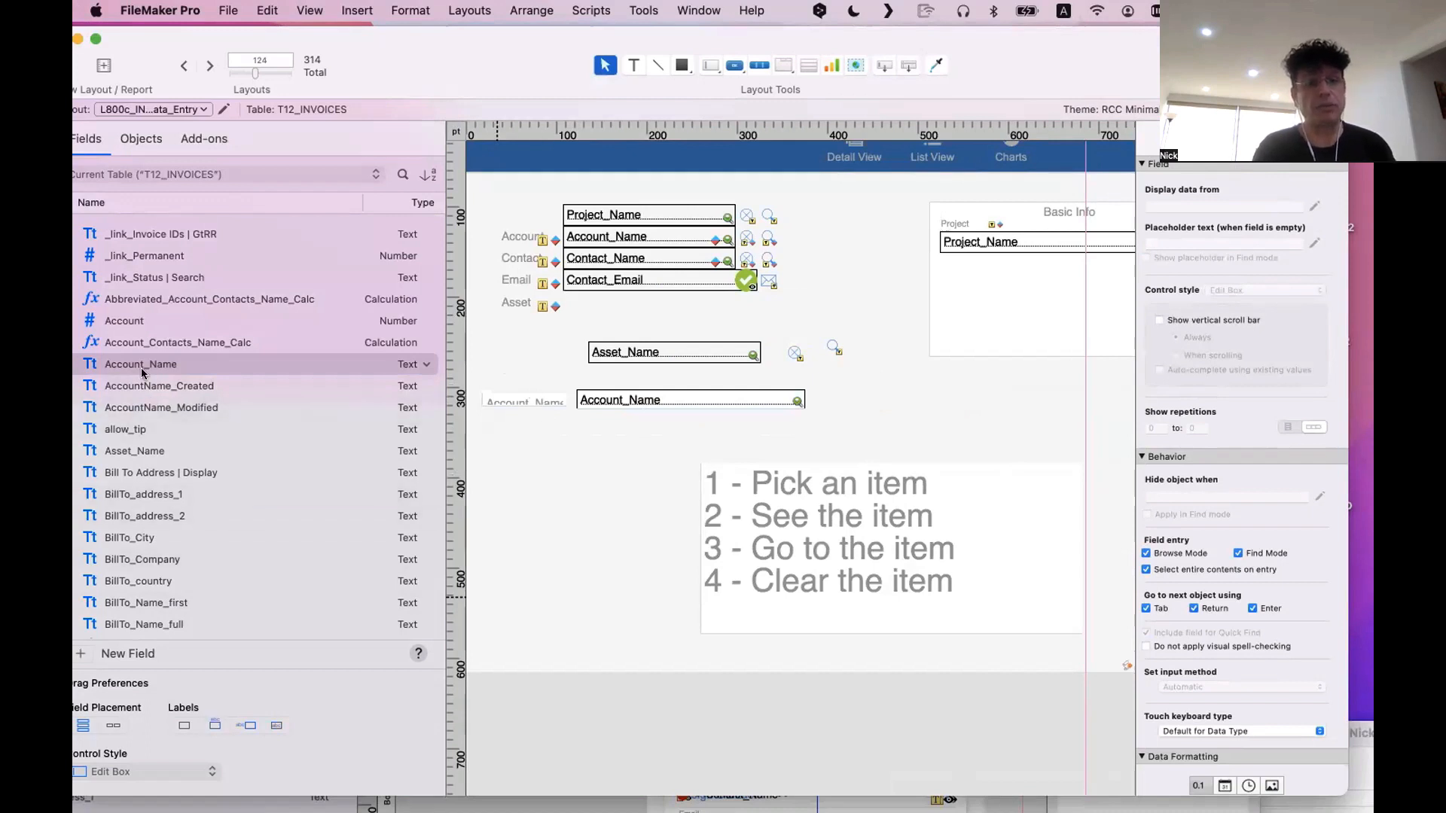
drag(143, 366, 648, 443)
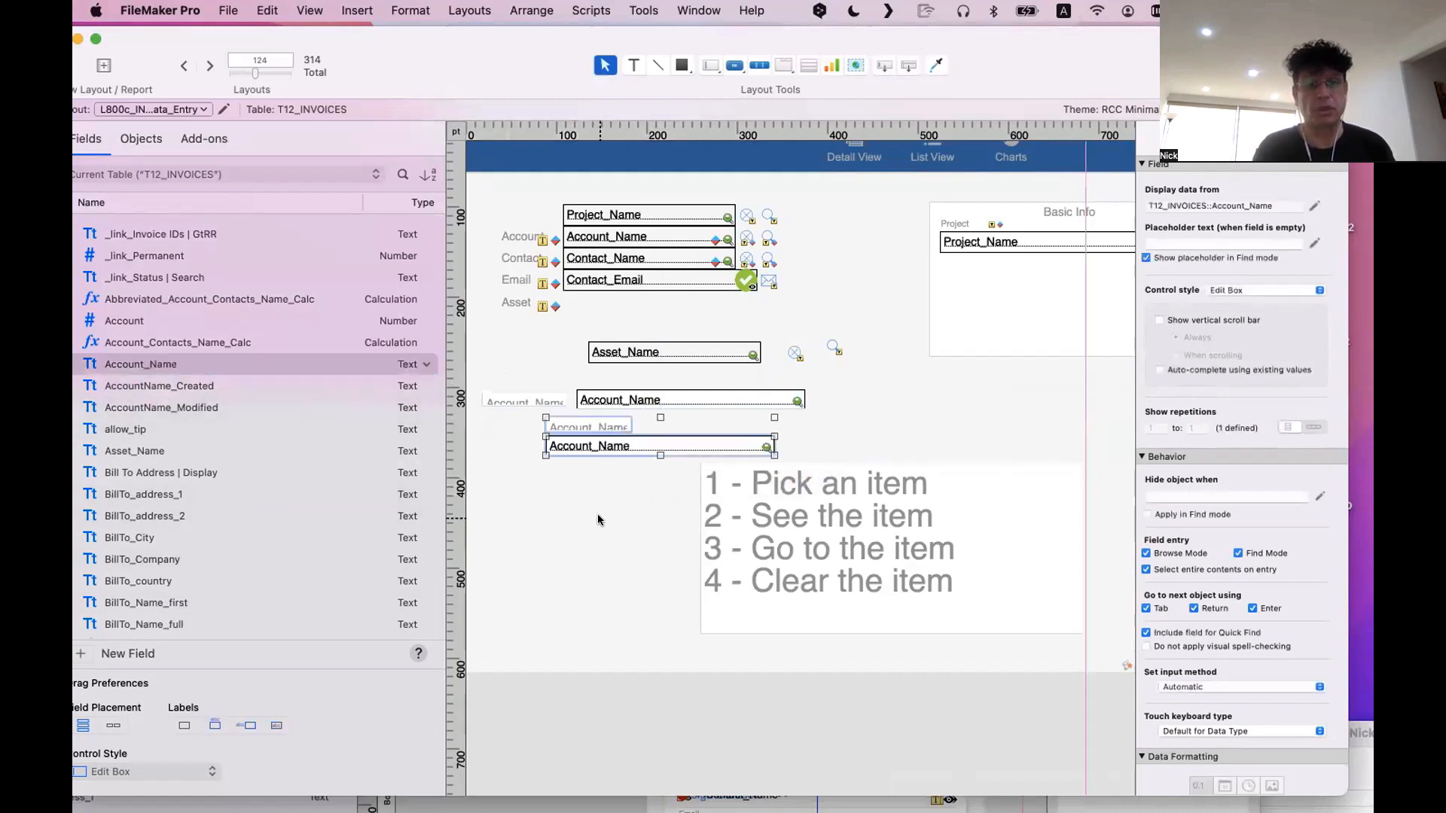
click(644, 540)
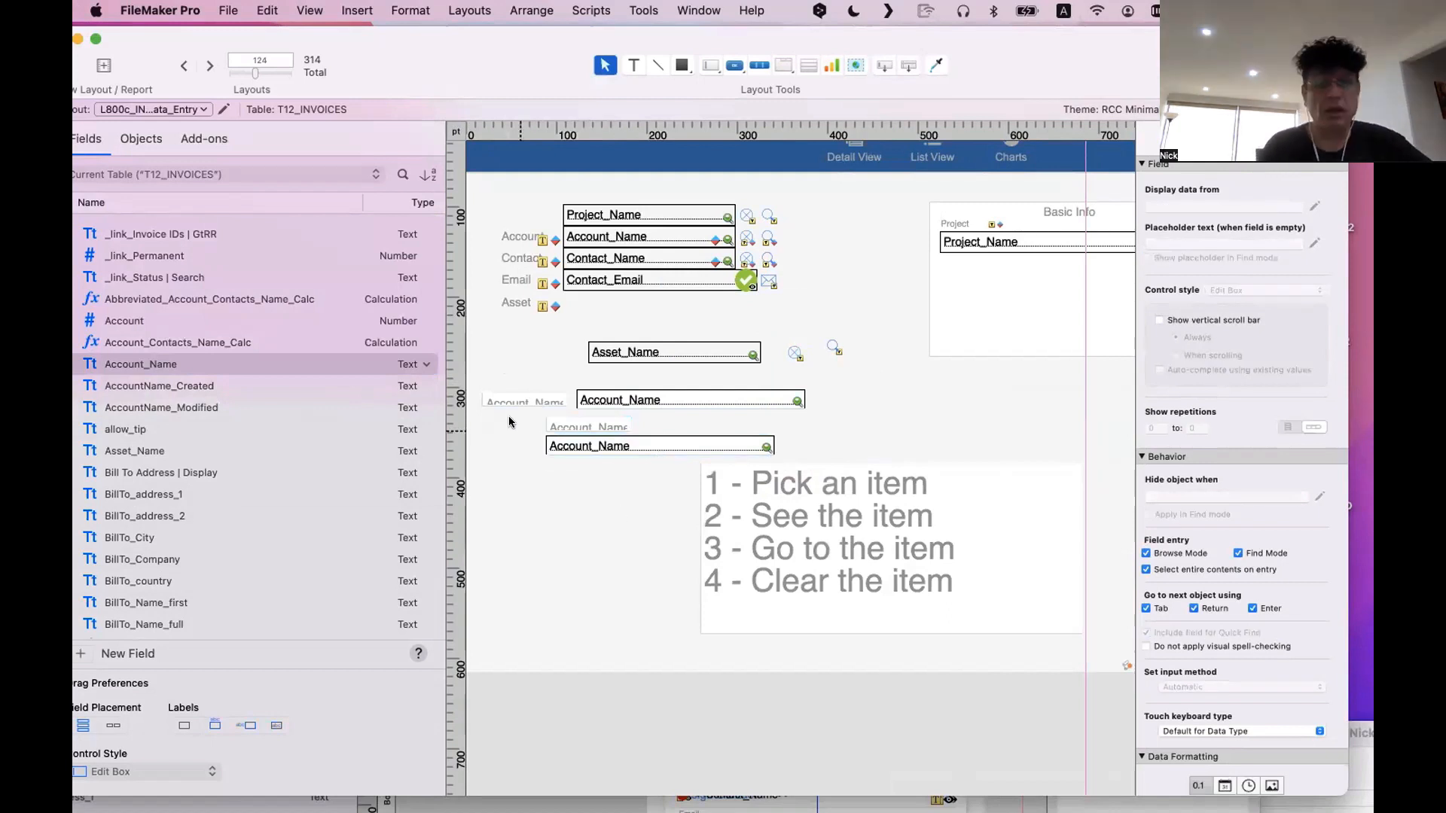
Compare the two placed Account_Name pairs and add top and side borders to the lower Account_Name field
click(501, 399)
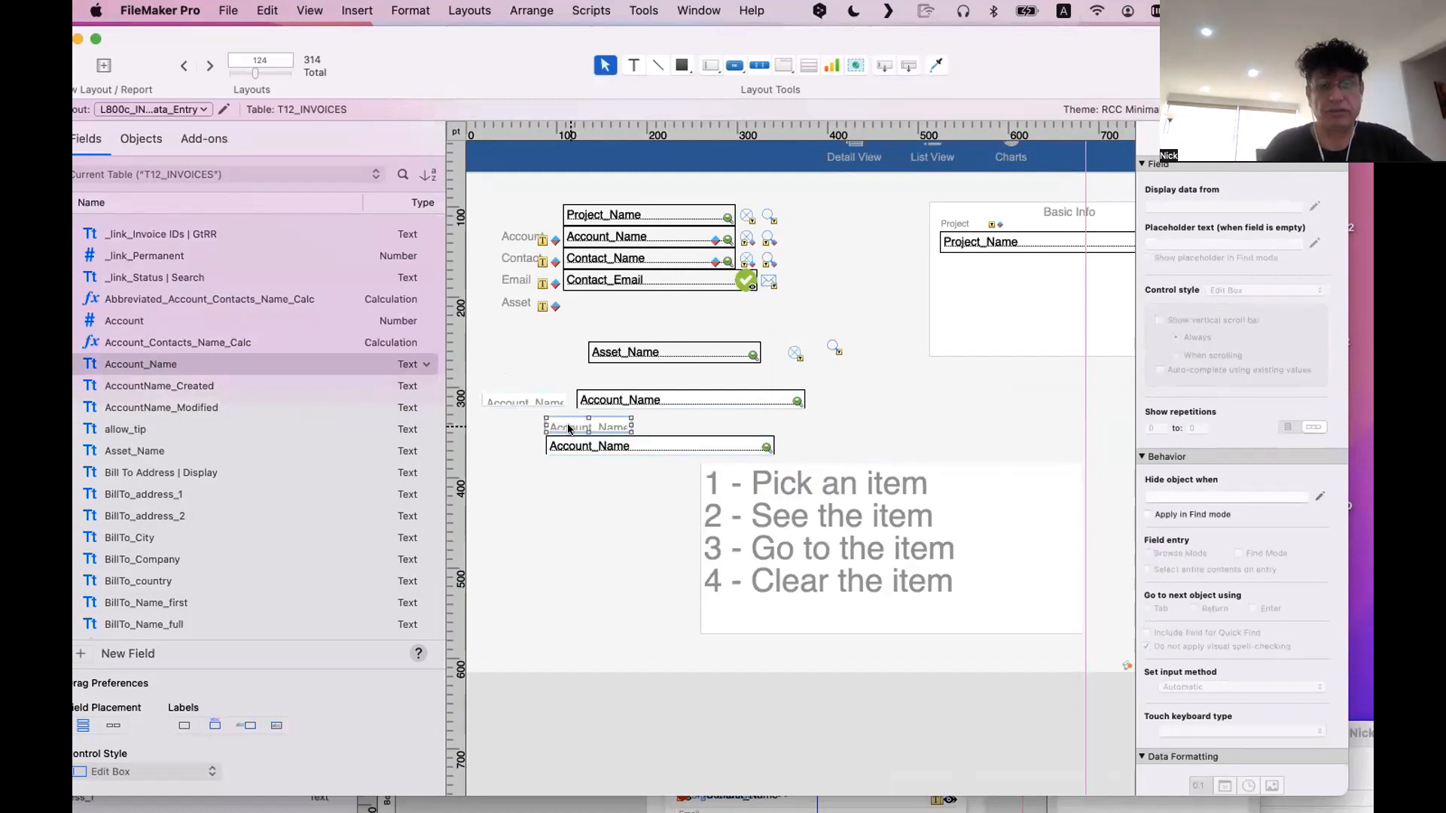
click(699, 393)
click(686, 448)
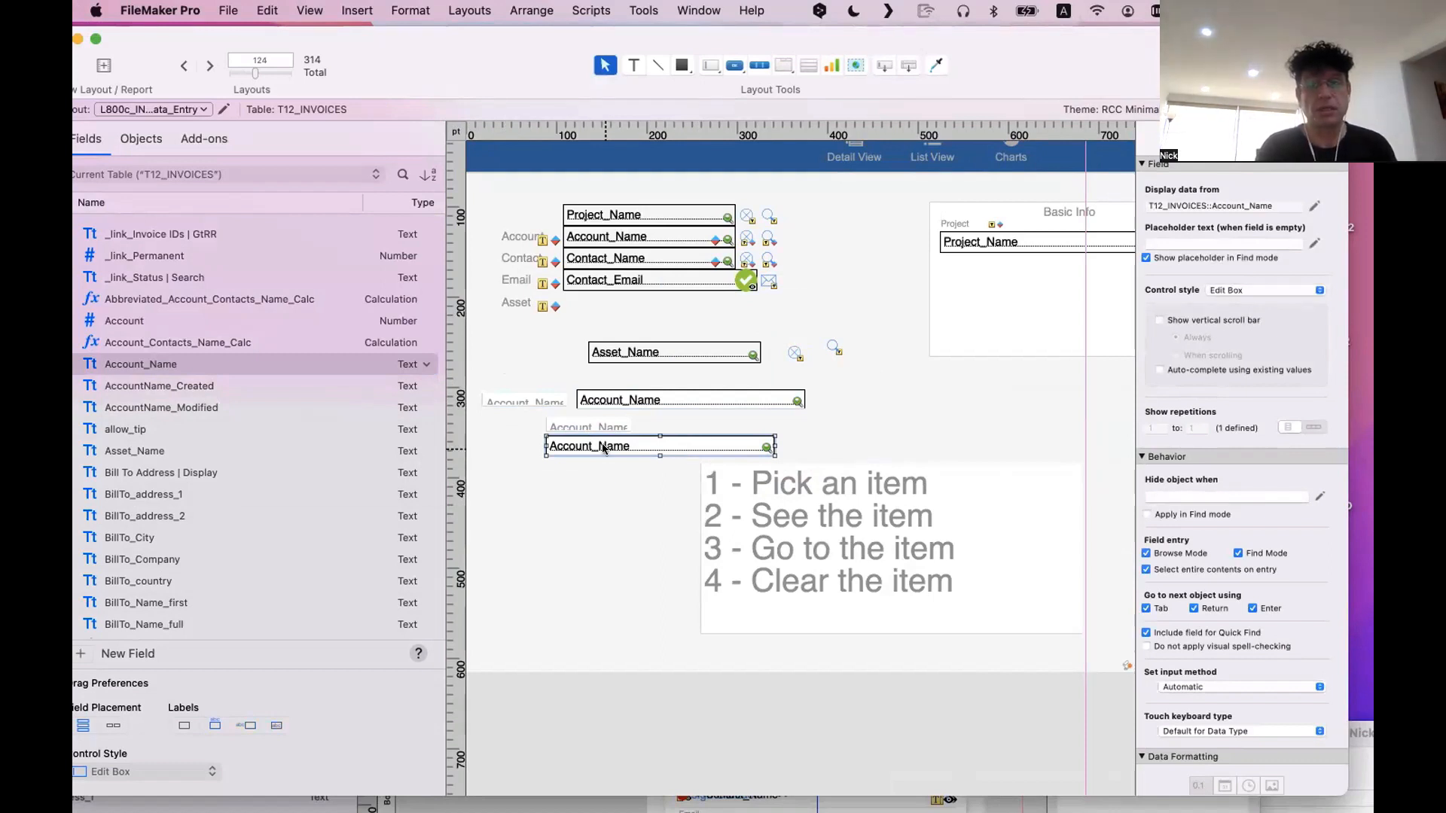
click(1256, 142)
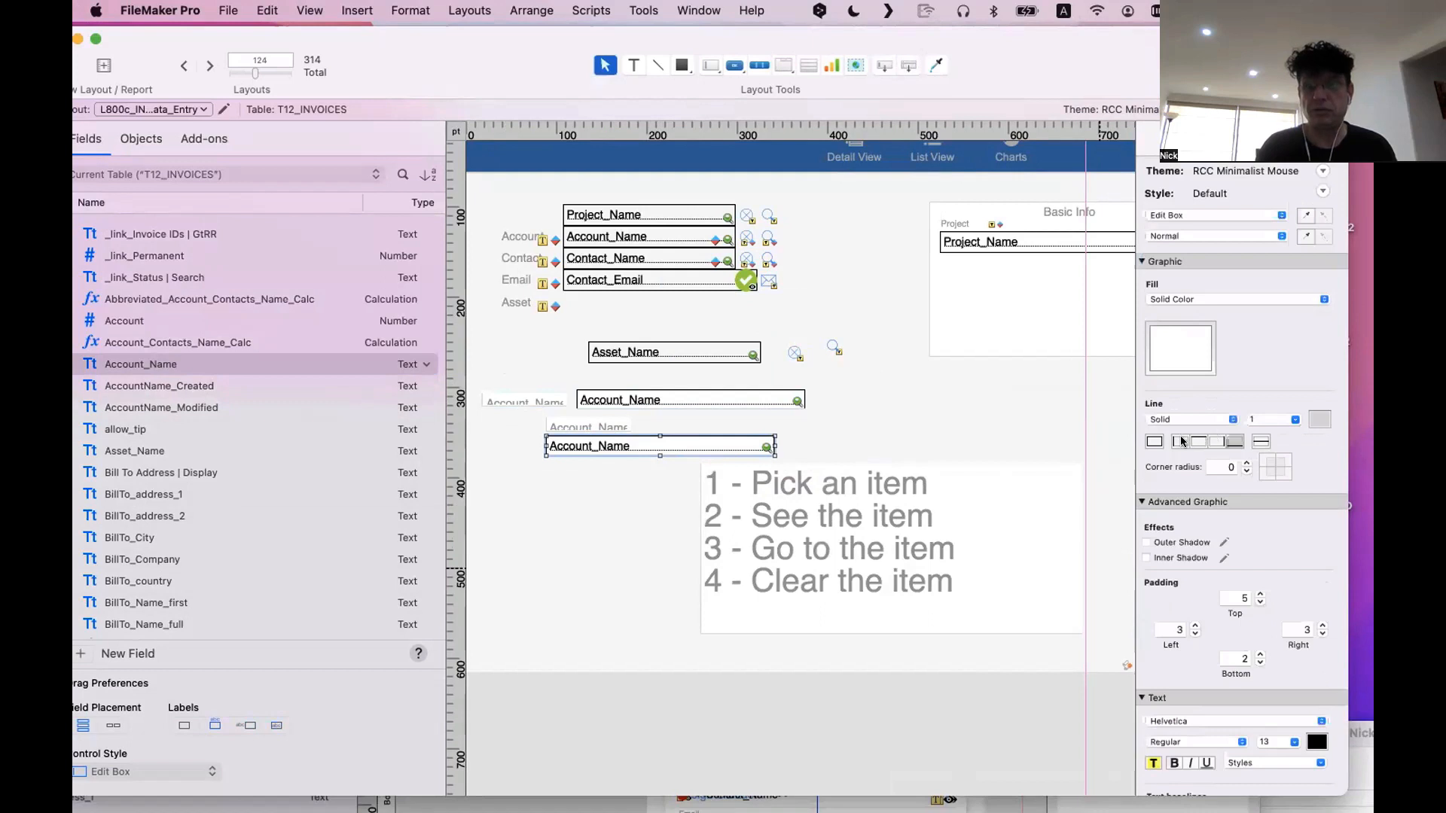
click(1197, 441)
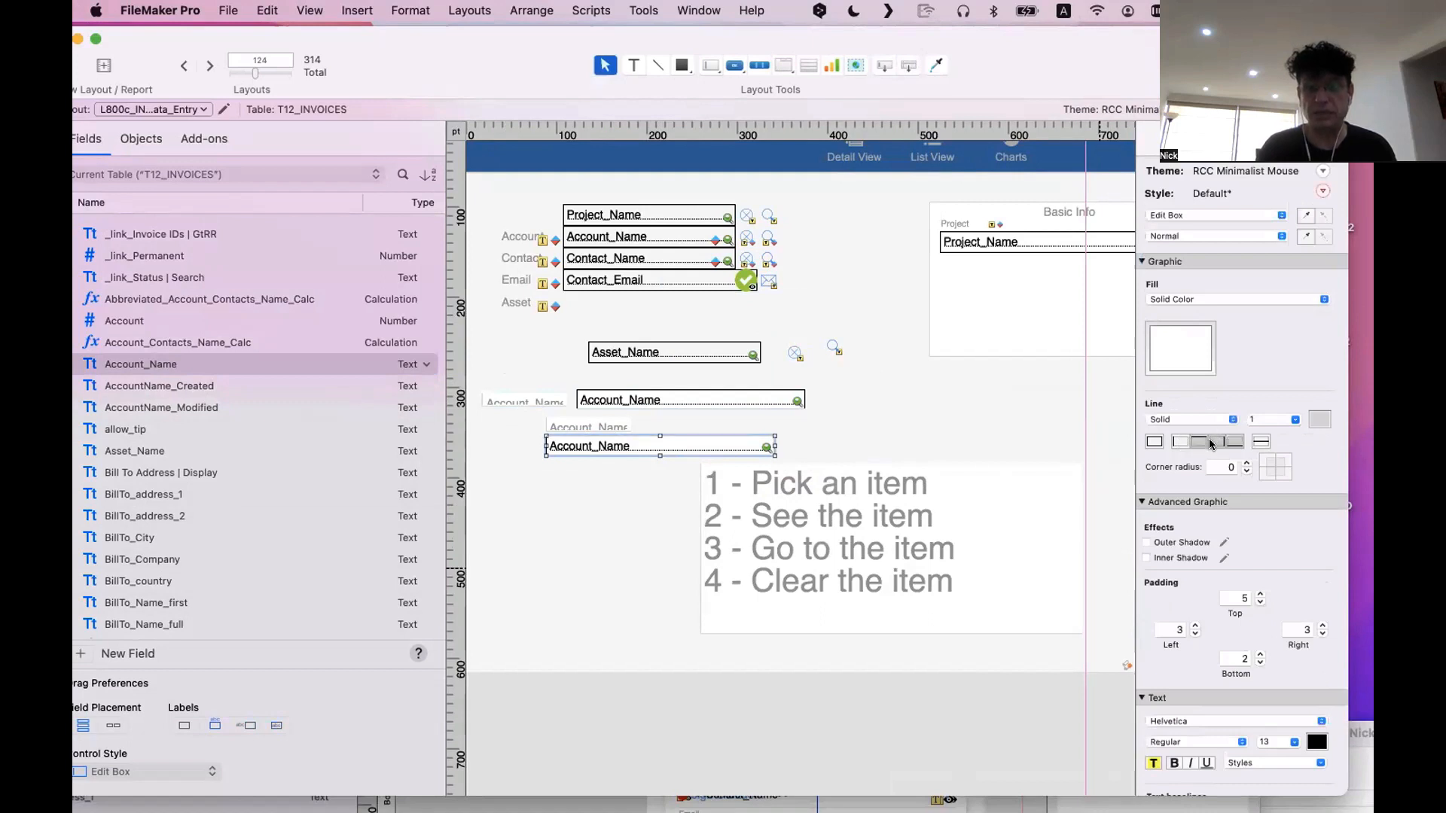
Widen the lower Account_Name label with its field aligned beside it, and add top and left borders to the label
click(616, 430)
drag(627, 427, 819, 428)
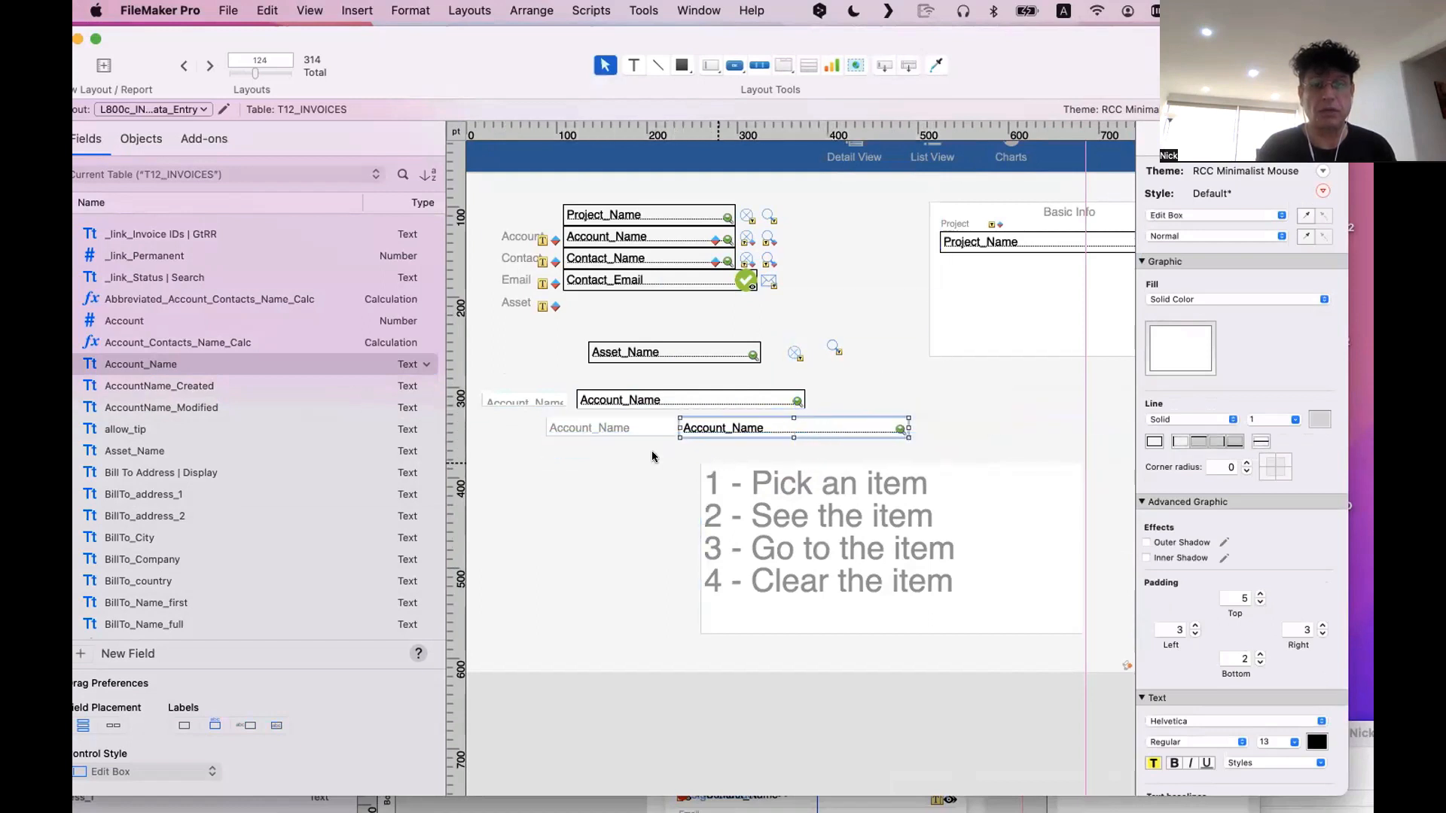
click(614, 428)
click(1198, 442)
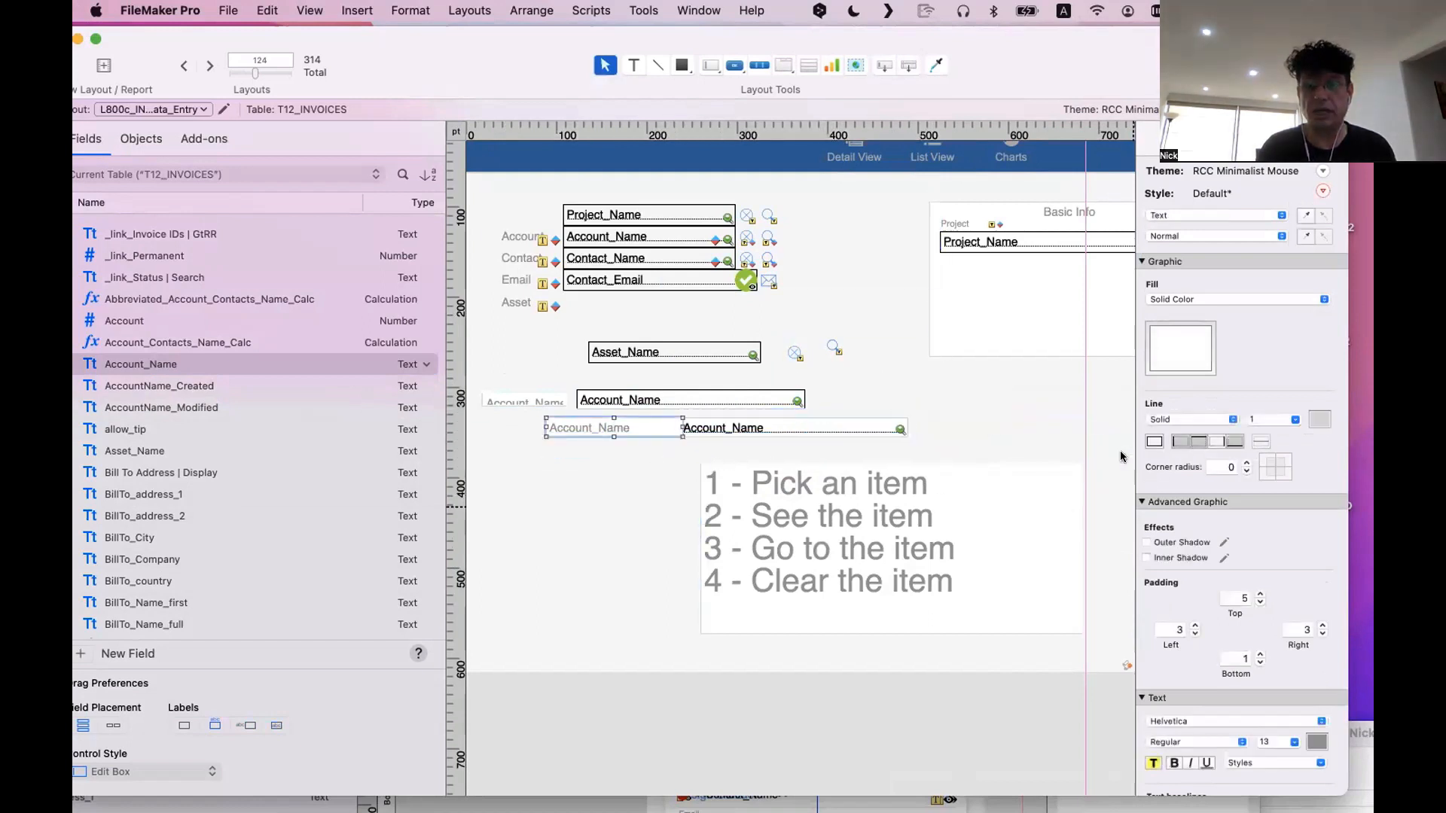
Narrow the bordered Account_Name label and move its field left against the label's edge
click(743, 476)
click(591, 432)
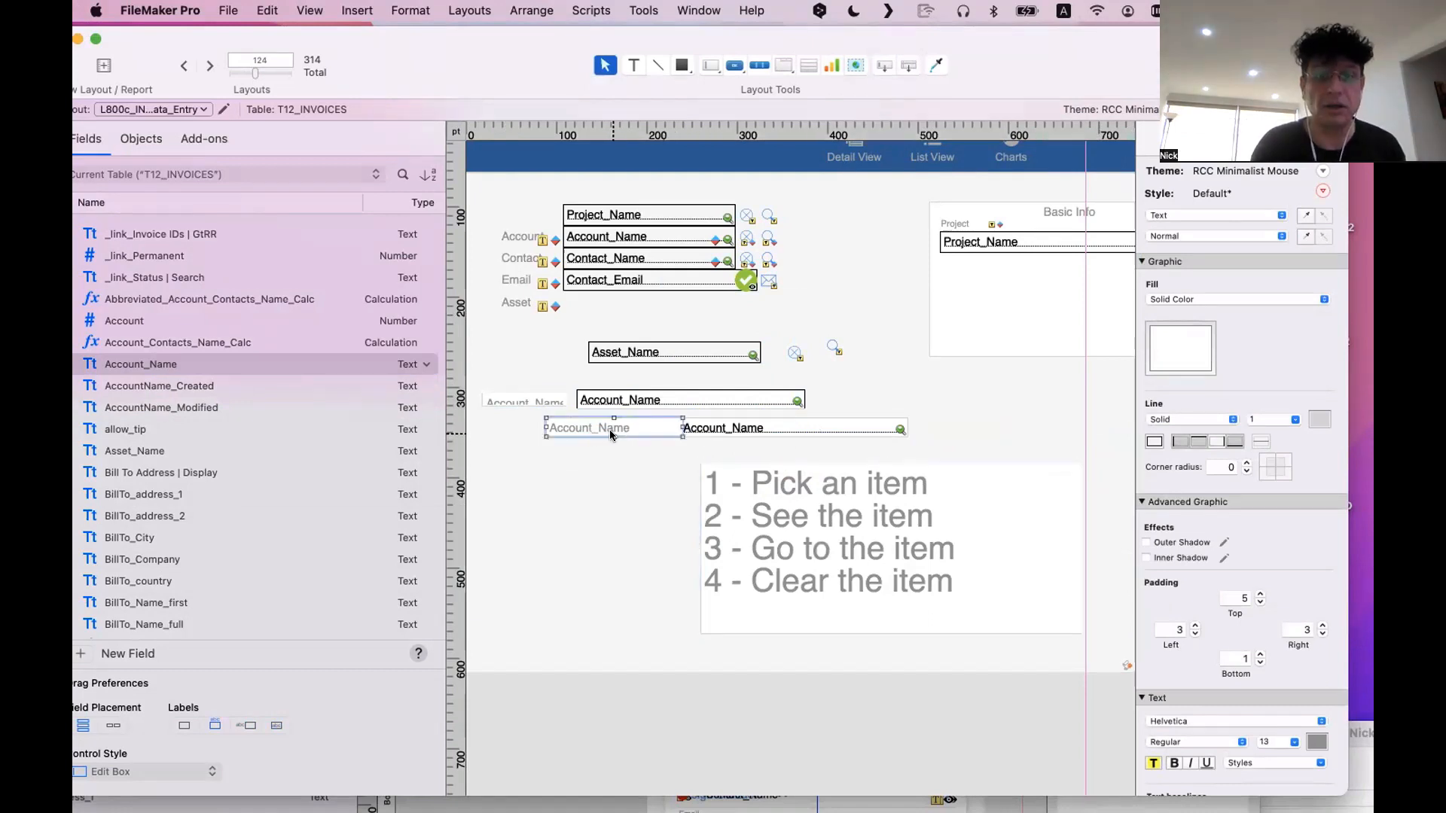
drag(609, 434, 608, 436)
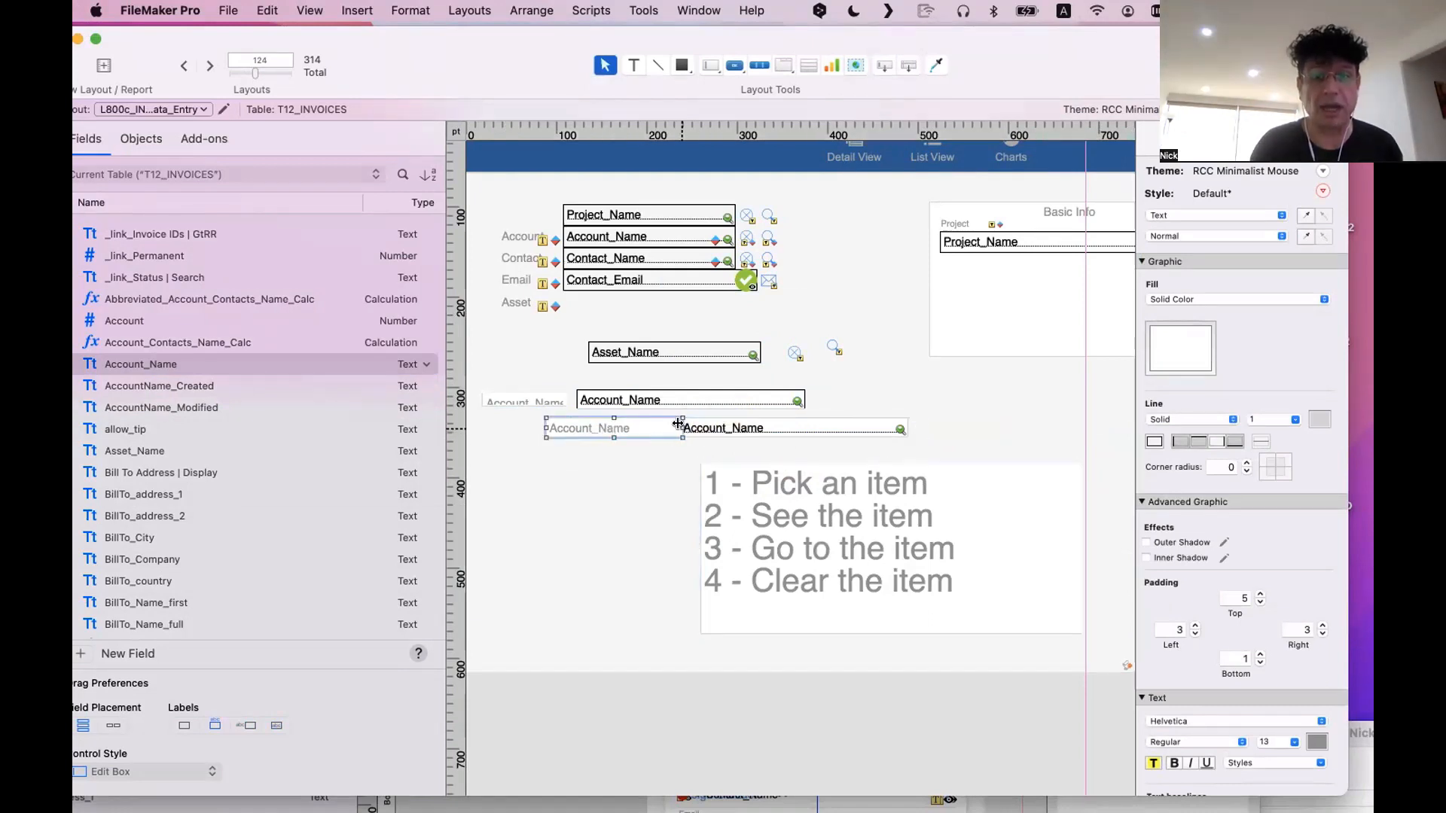
click(700, 428)
click(657, 457)
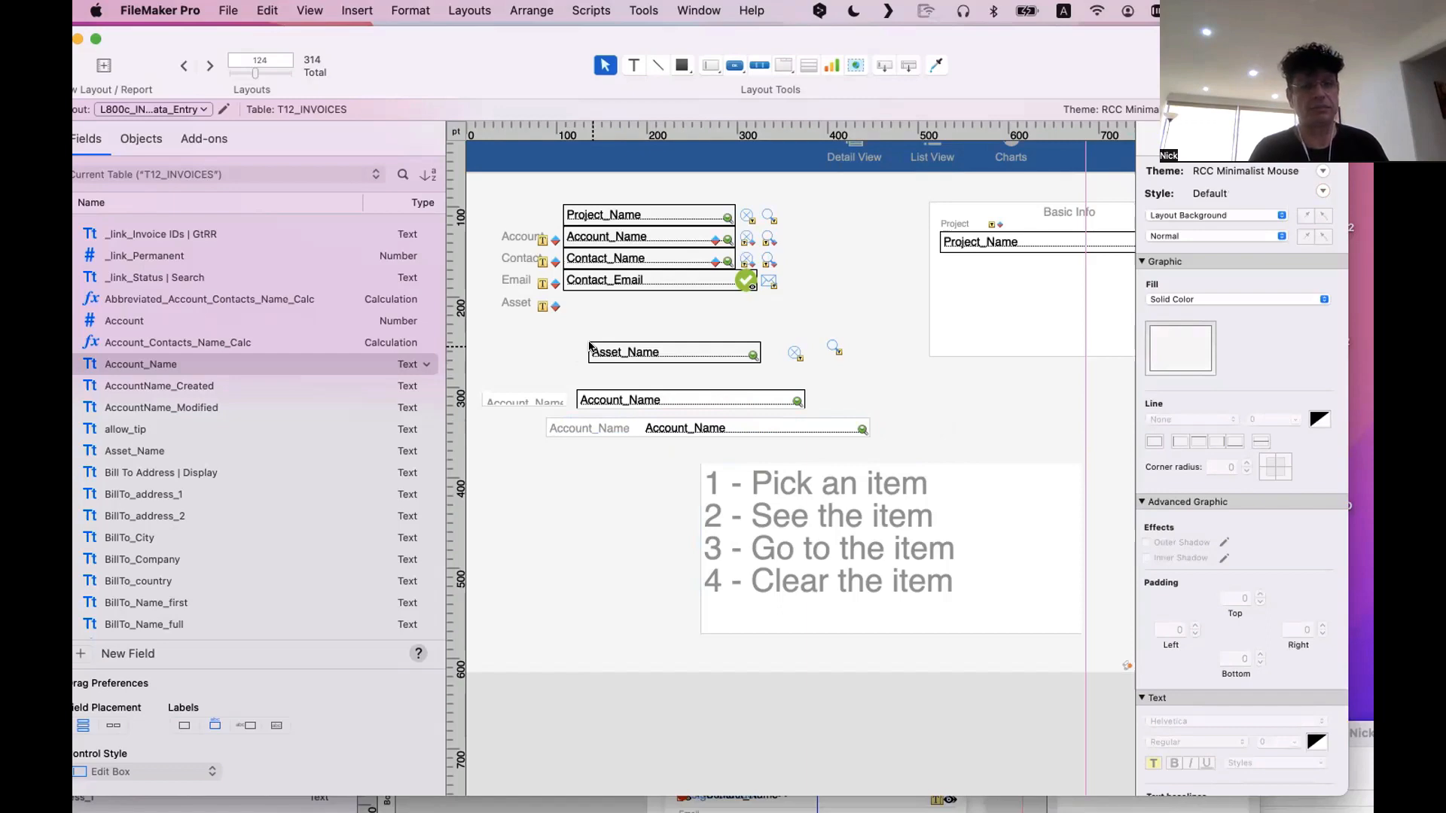
Delete both Account_Name fields and their labels from the area below Asset_Name in the older layout
drag(667, 449, 527, 385)
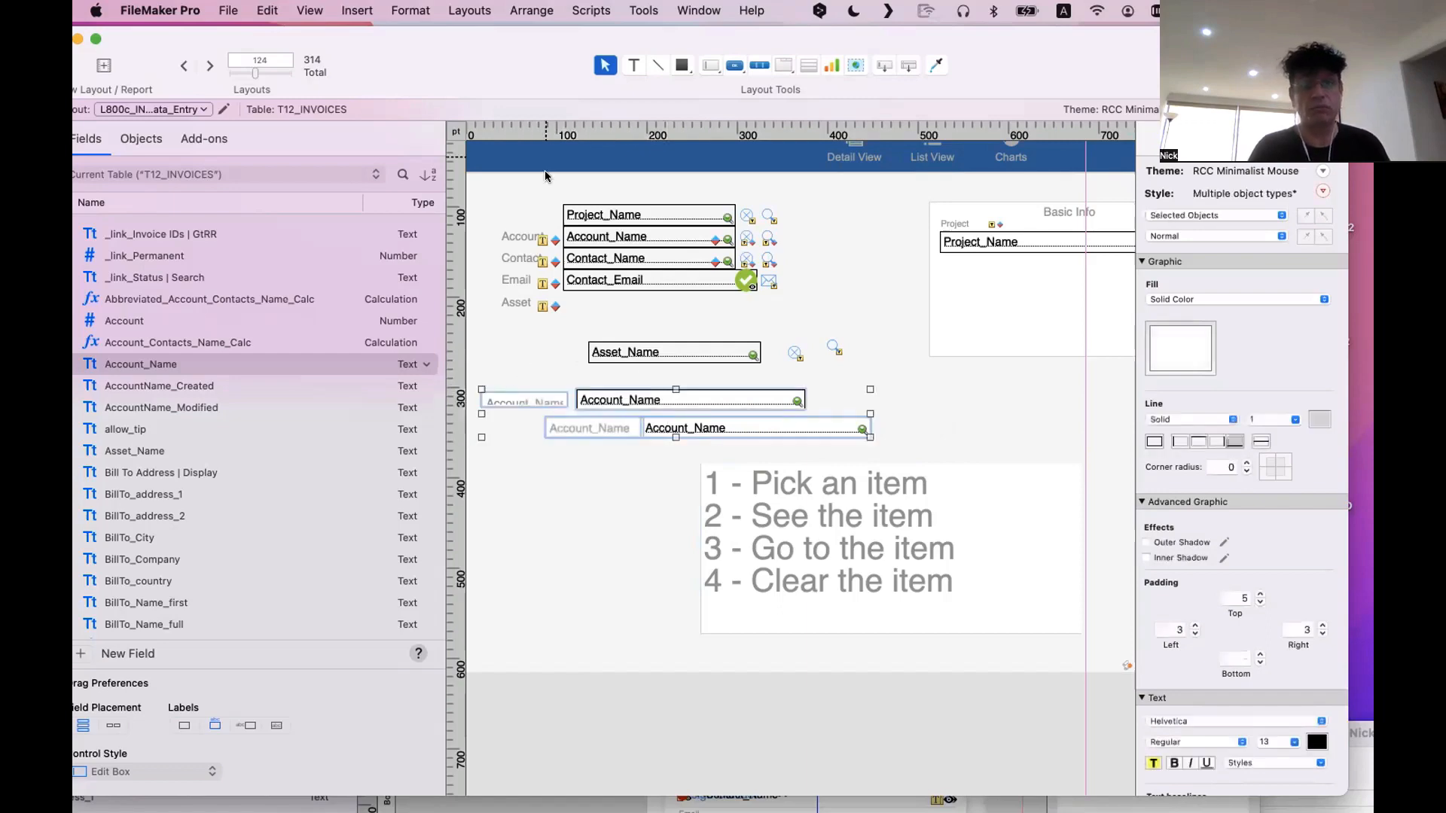
key(Delete)
drag(411, 61, 1074, 323)
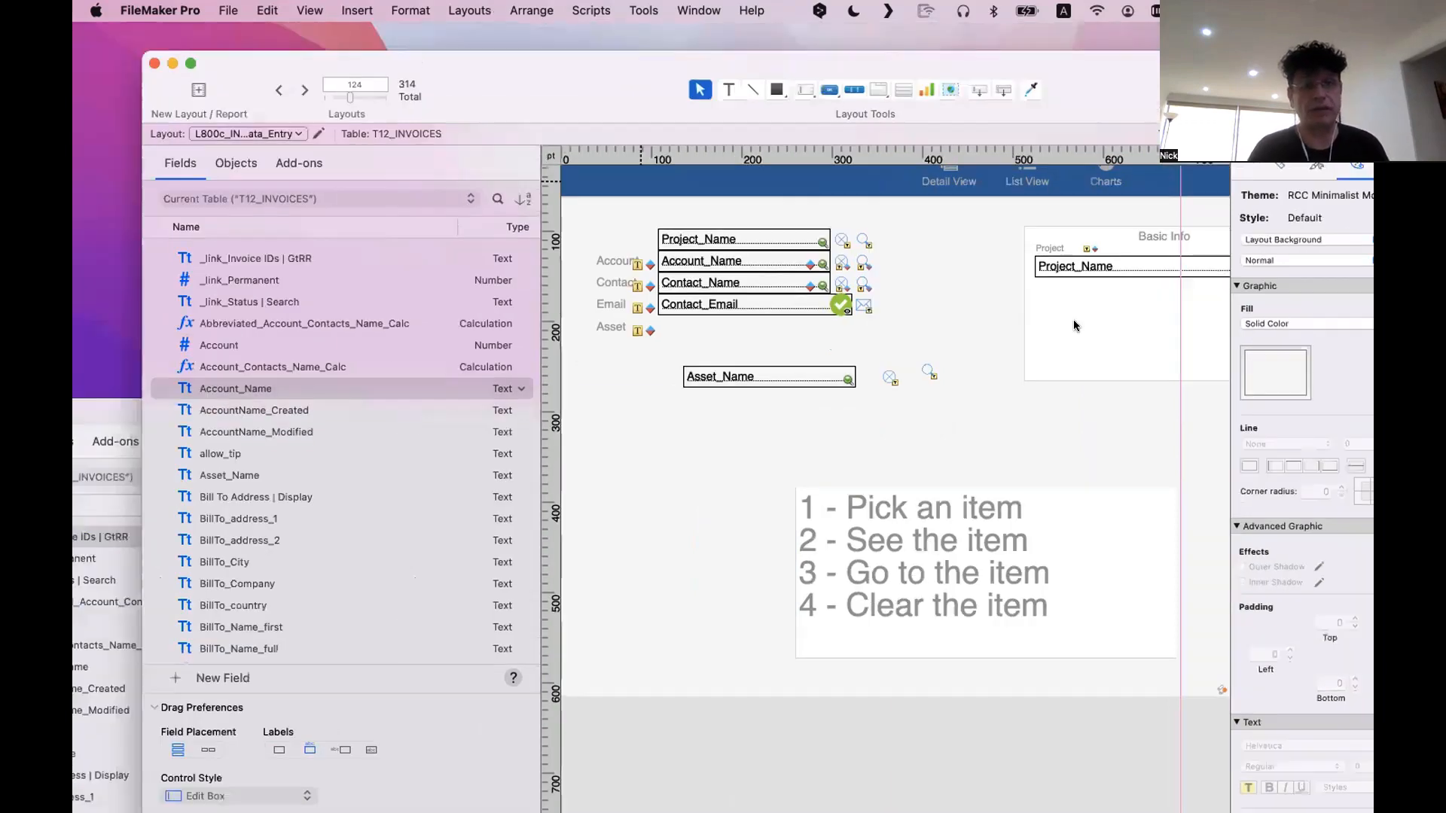
Bring the newer INVOICES layout window forward and place Account_Name with its label above it below the portal
drag(503, 398, 635, 56)
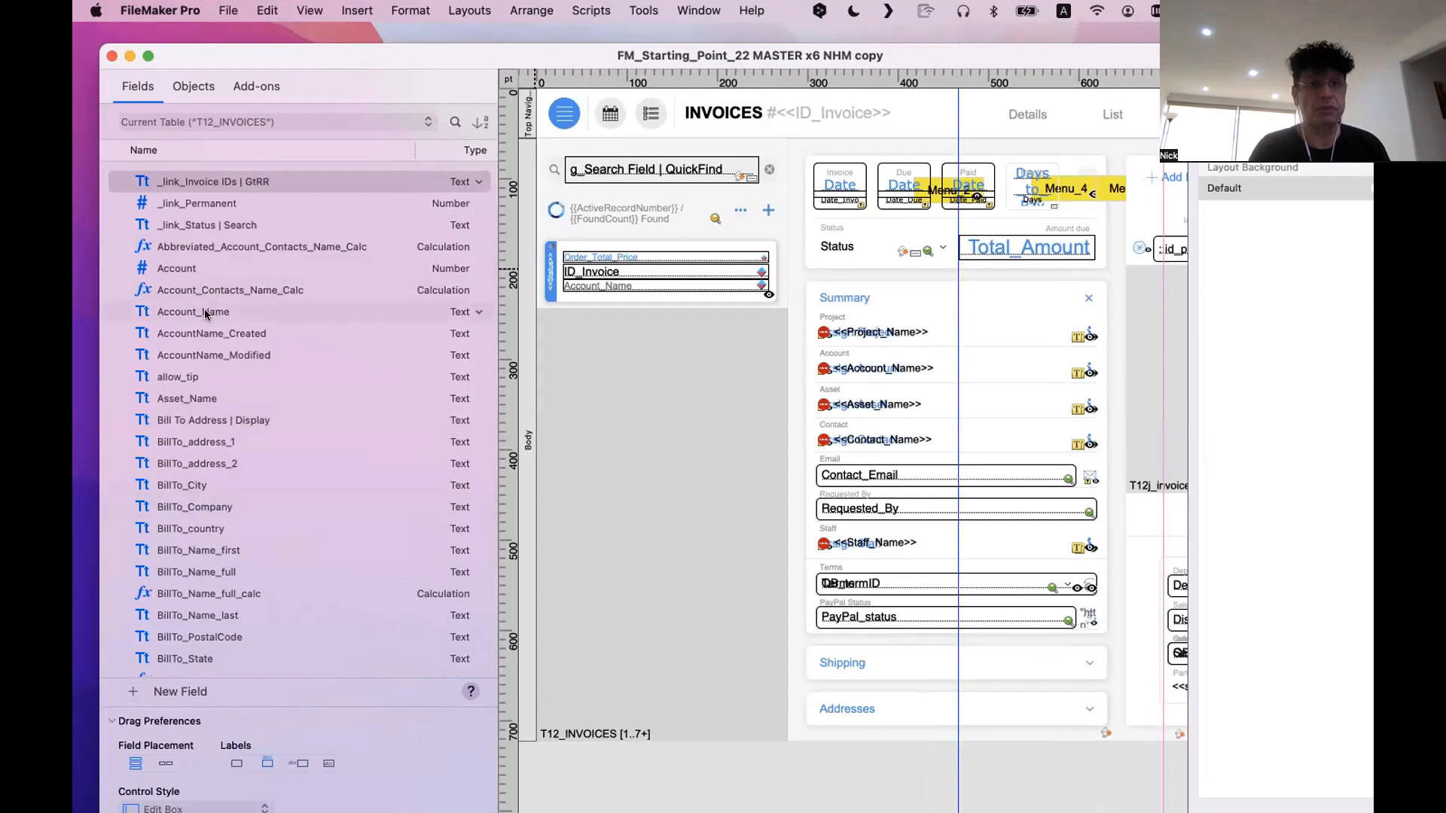
drag(208, 312, 692, 392)
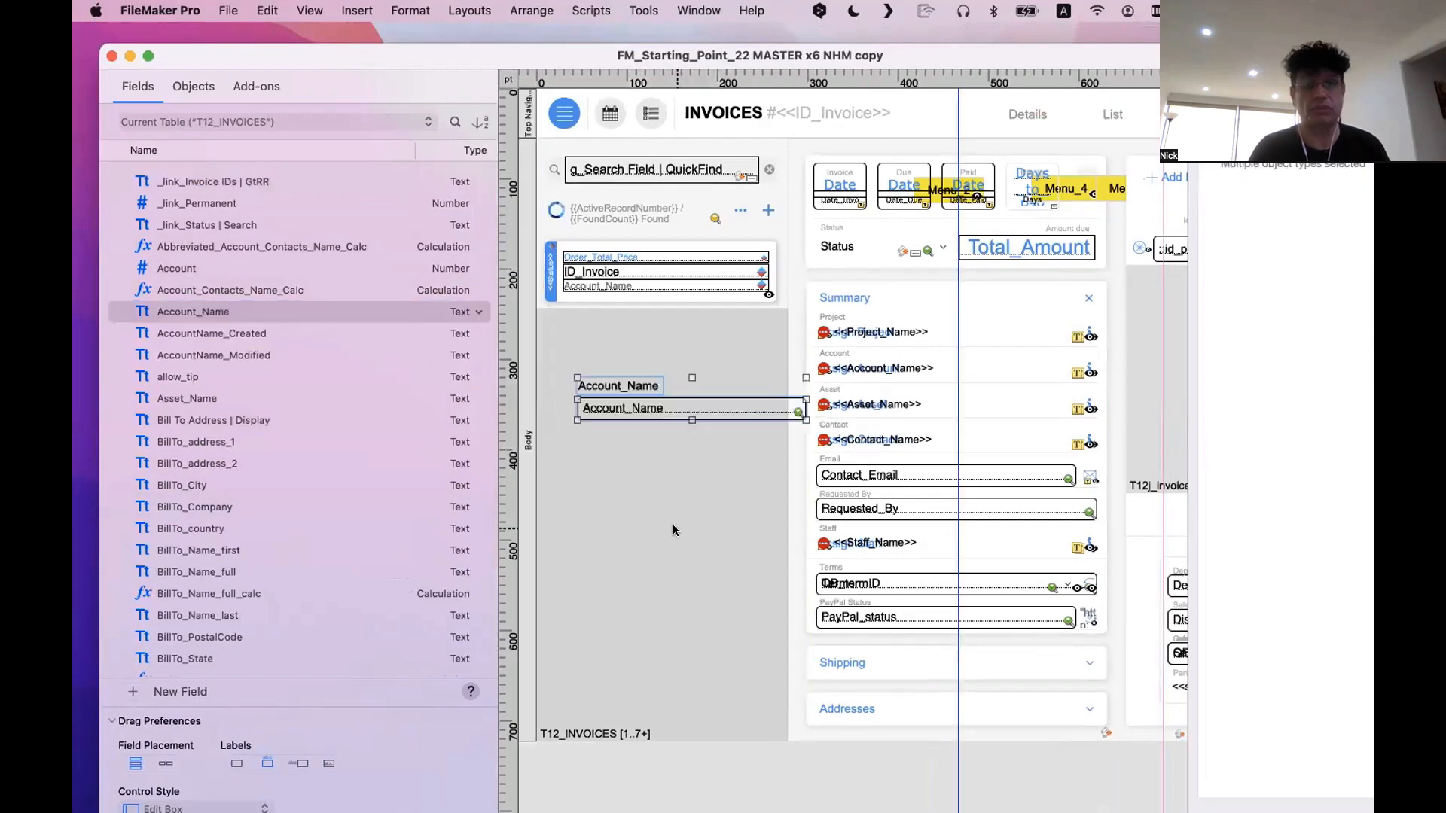
click(673, 526)
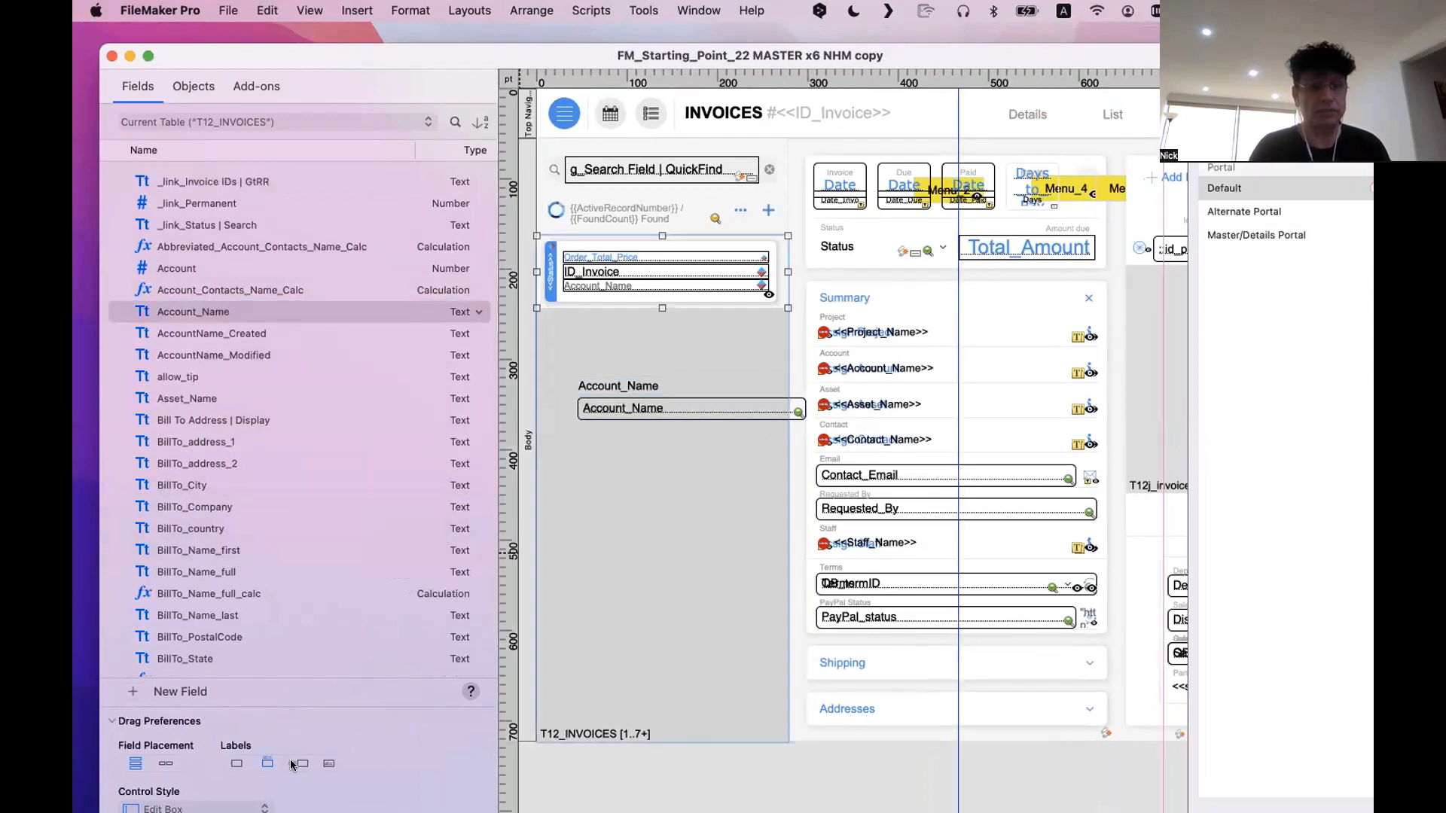
Place a second Account_Name with its label beside the field, and delete both Account_Name fields and their labels below the portal
drag(200, 310, 646, 564)
click(646, 564)
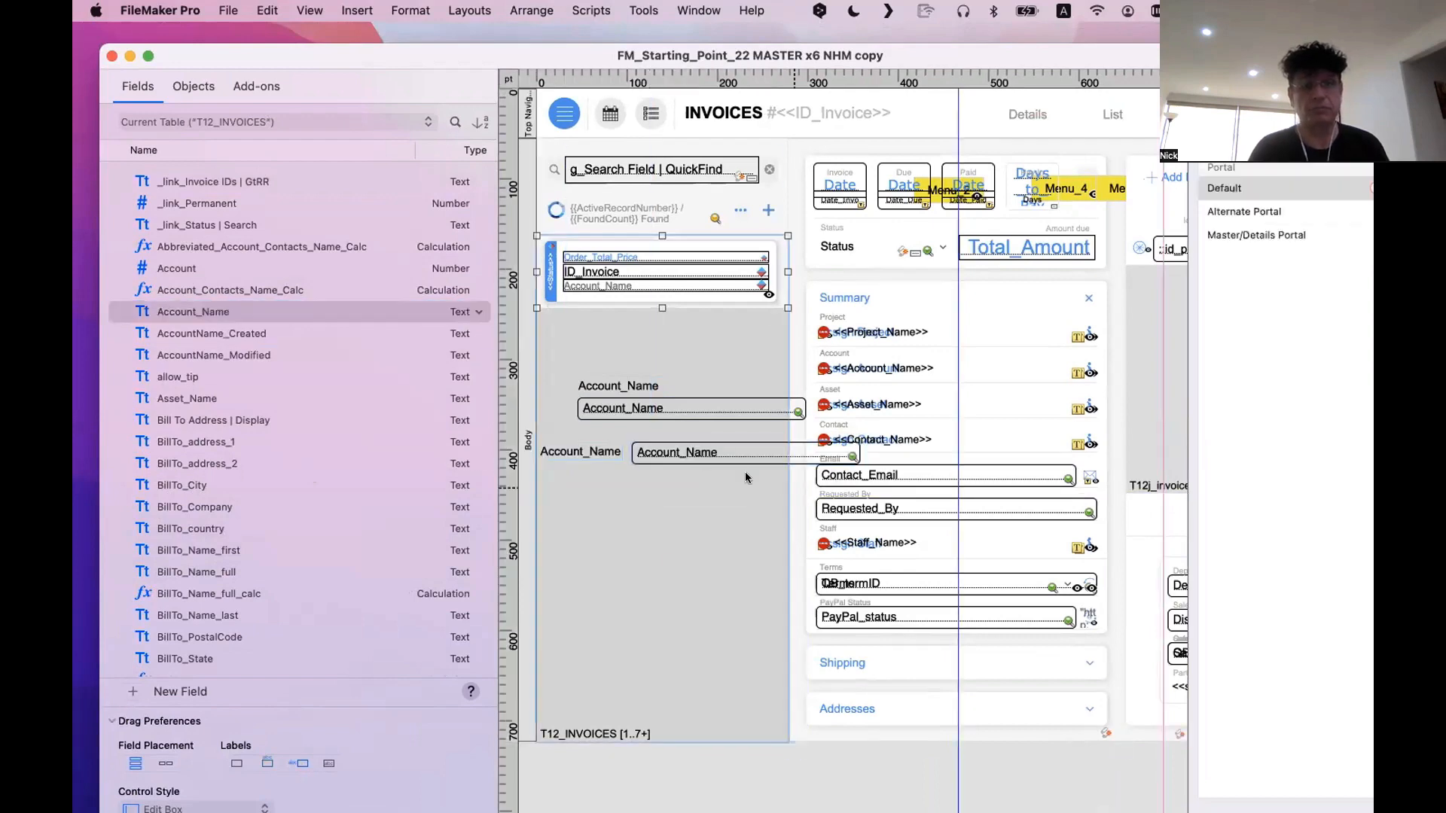
click(616, 446)
shift+click(646, 450)
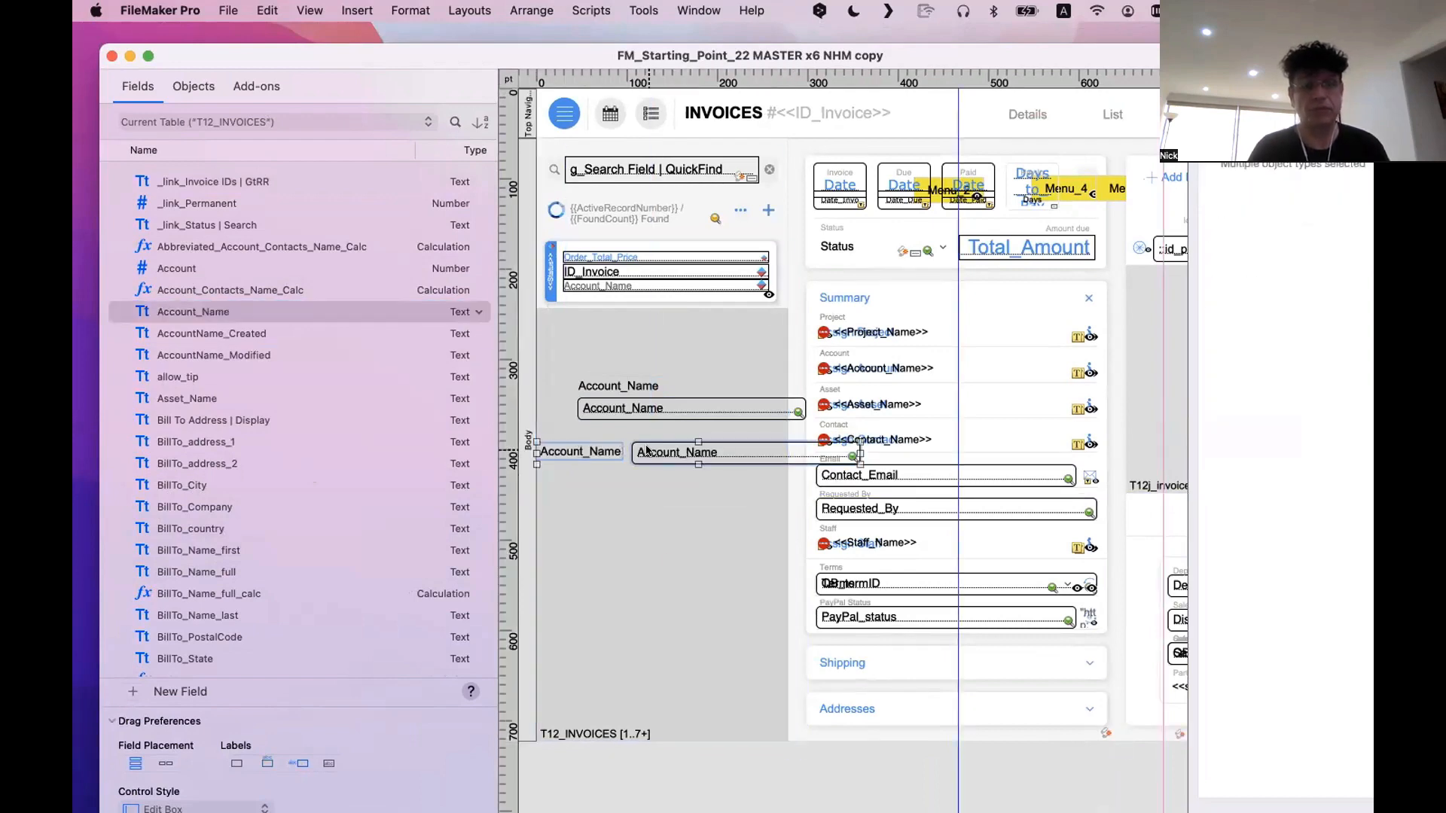
shift+click(616, 387)
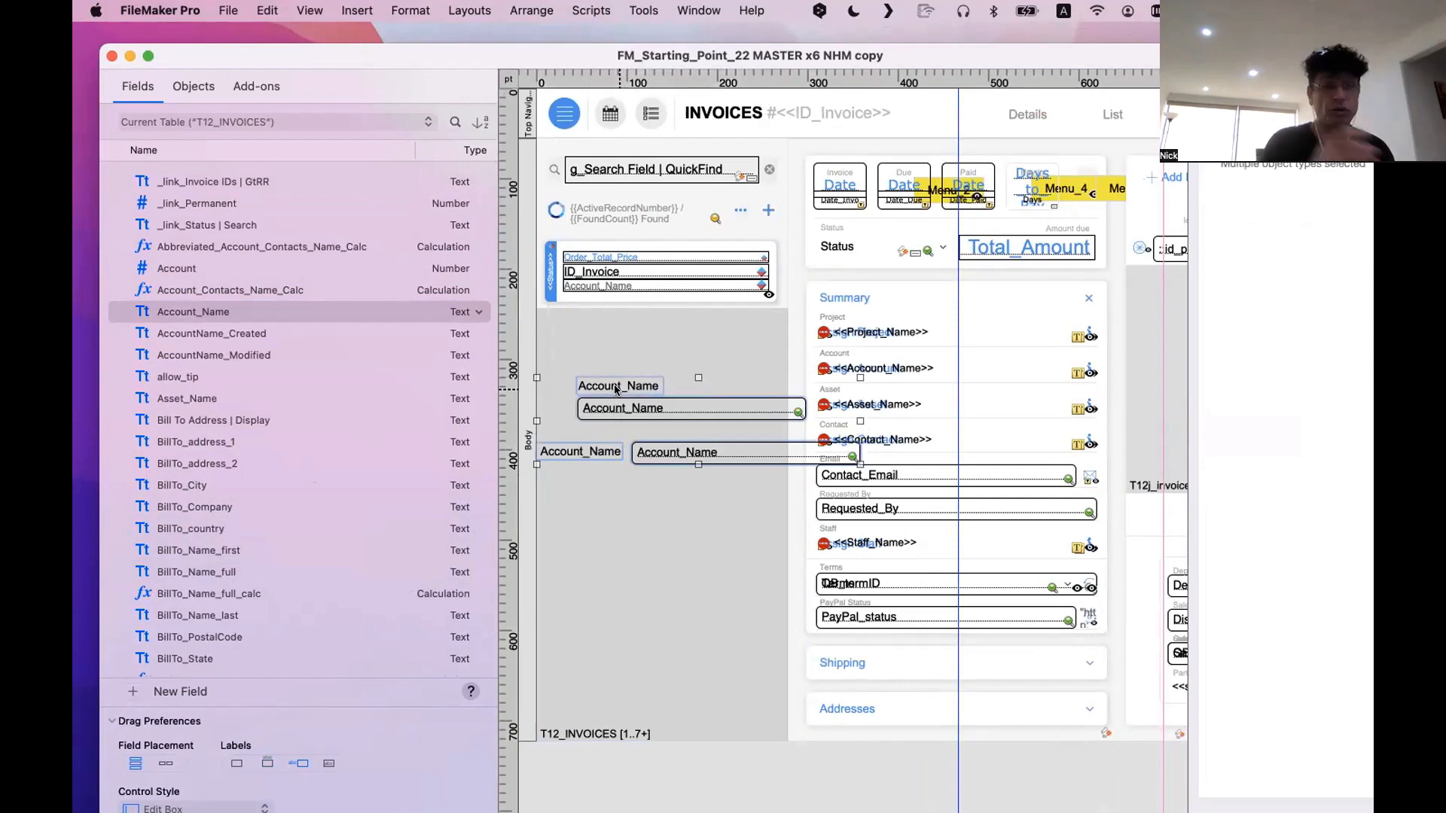
key(Delete)
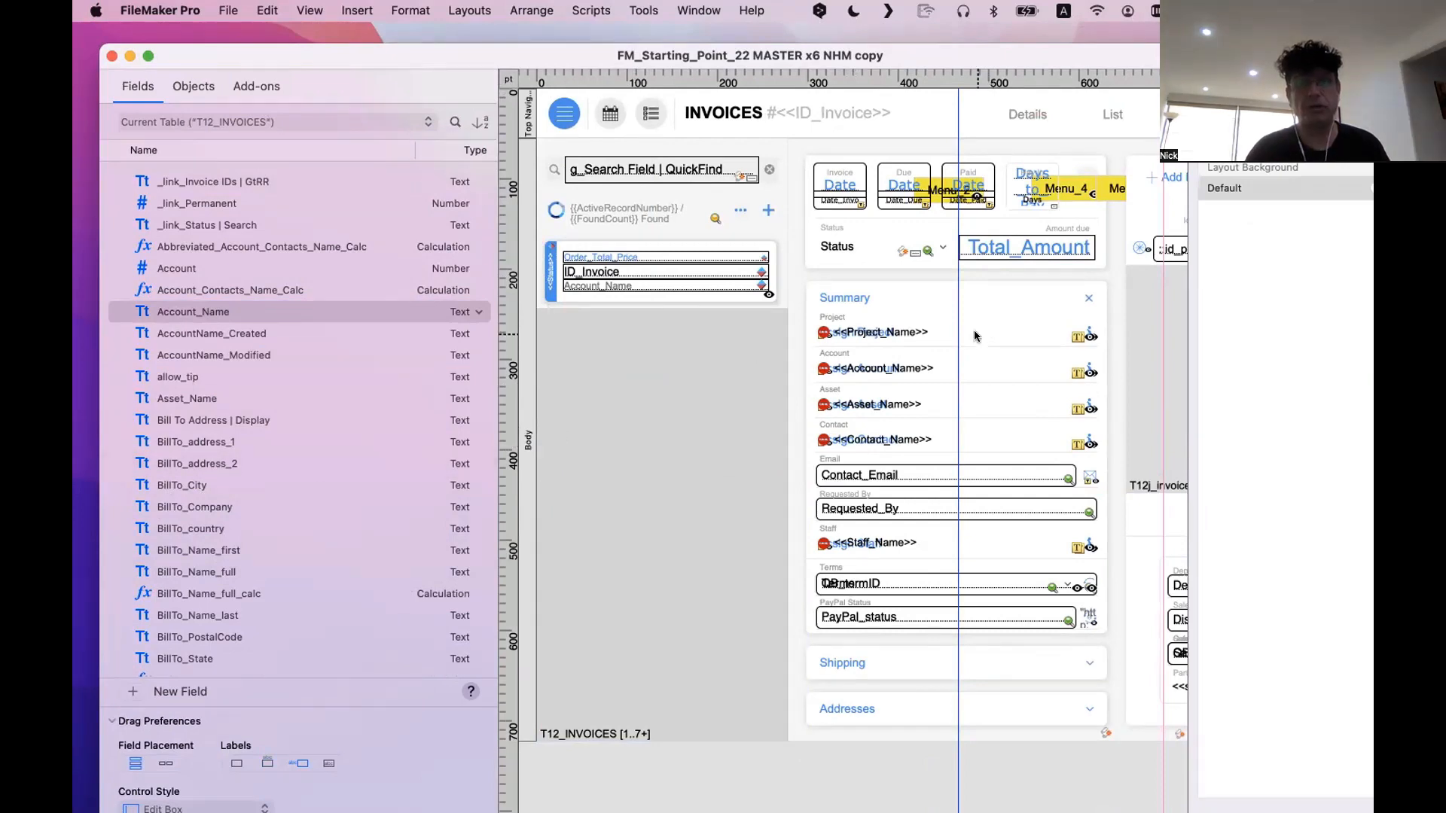
Examine the header button and background shape that make up the Summary block
click(979, 279)
click(991, 286)
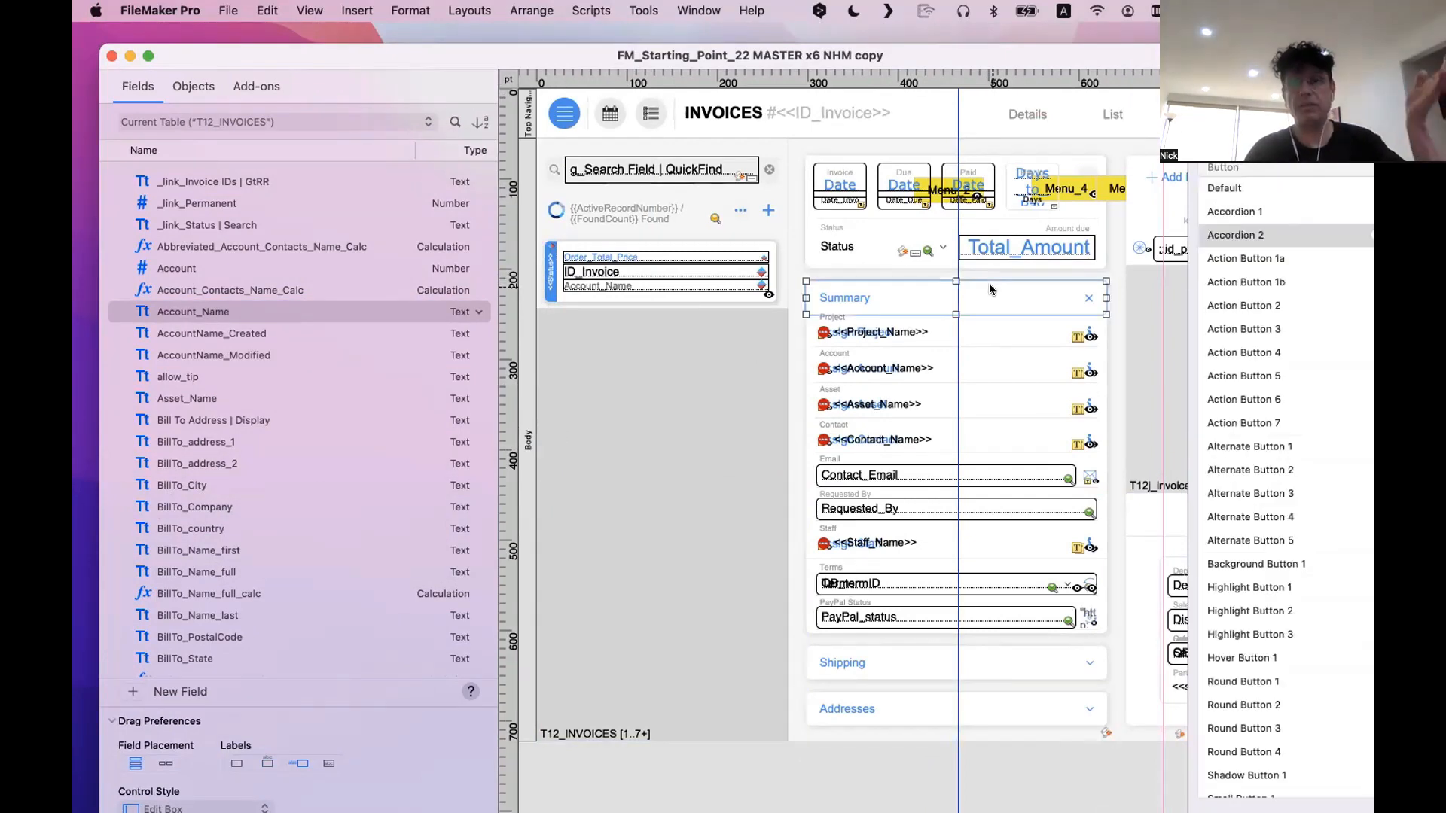
click(1039, 327)
click(1104, 331)
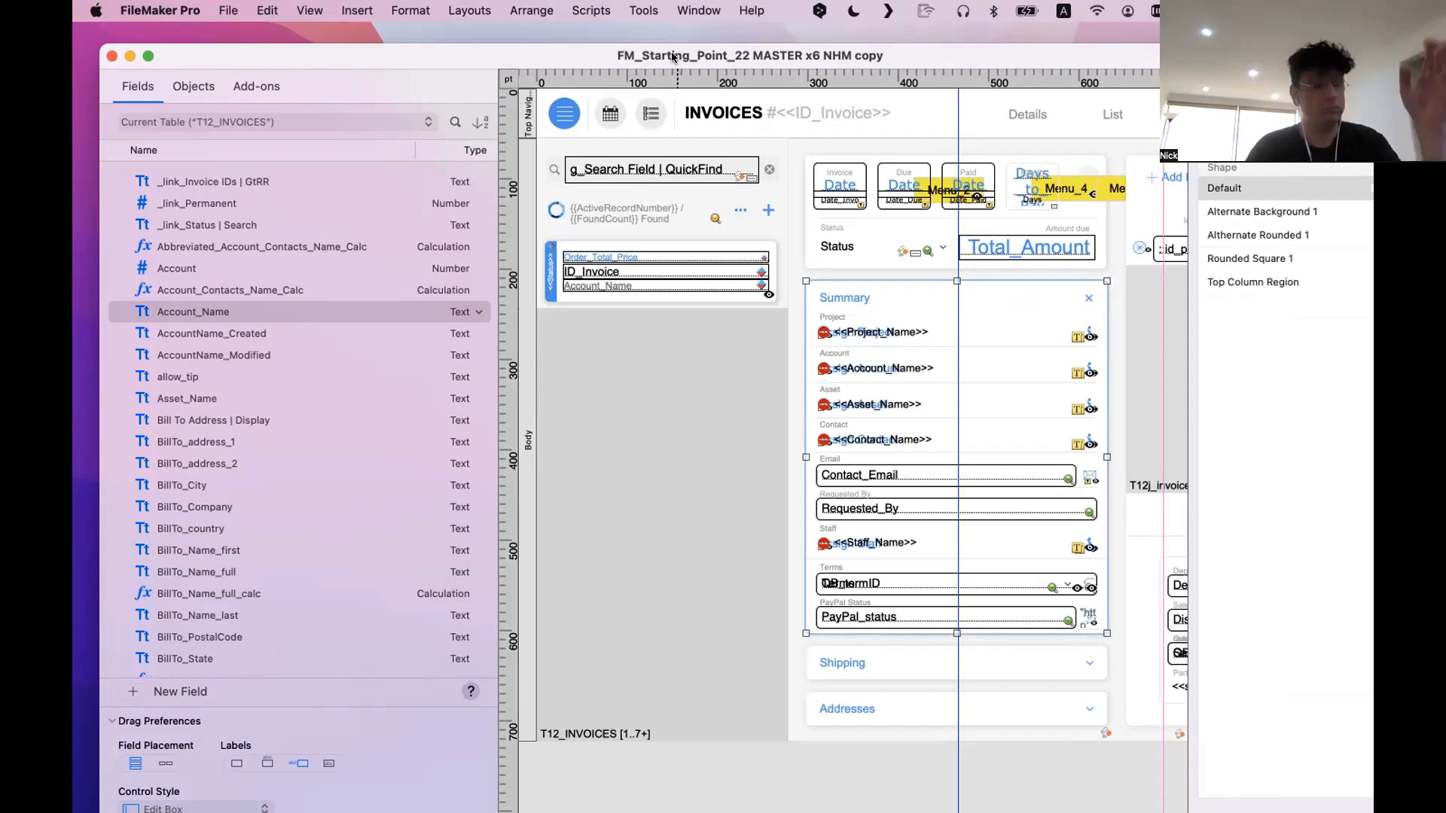
Move the newer INVOICES window aside and bring the older layout's Basic Info block into view
drag(704, 58, 584, 508)
drag(821, 263, 467, 108)
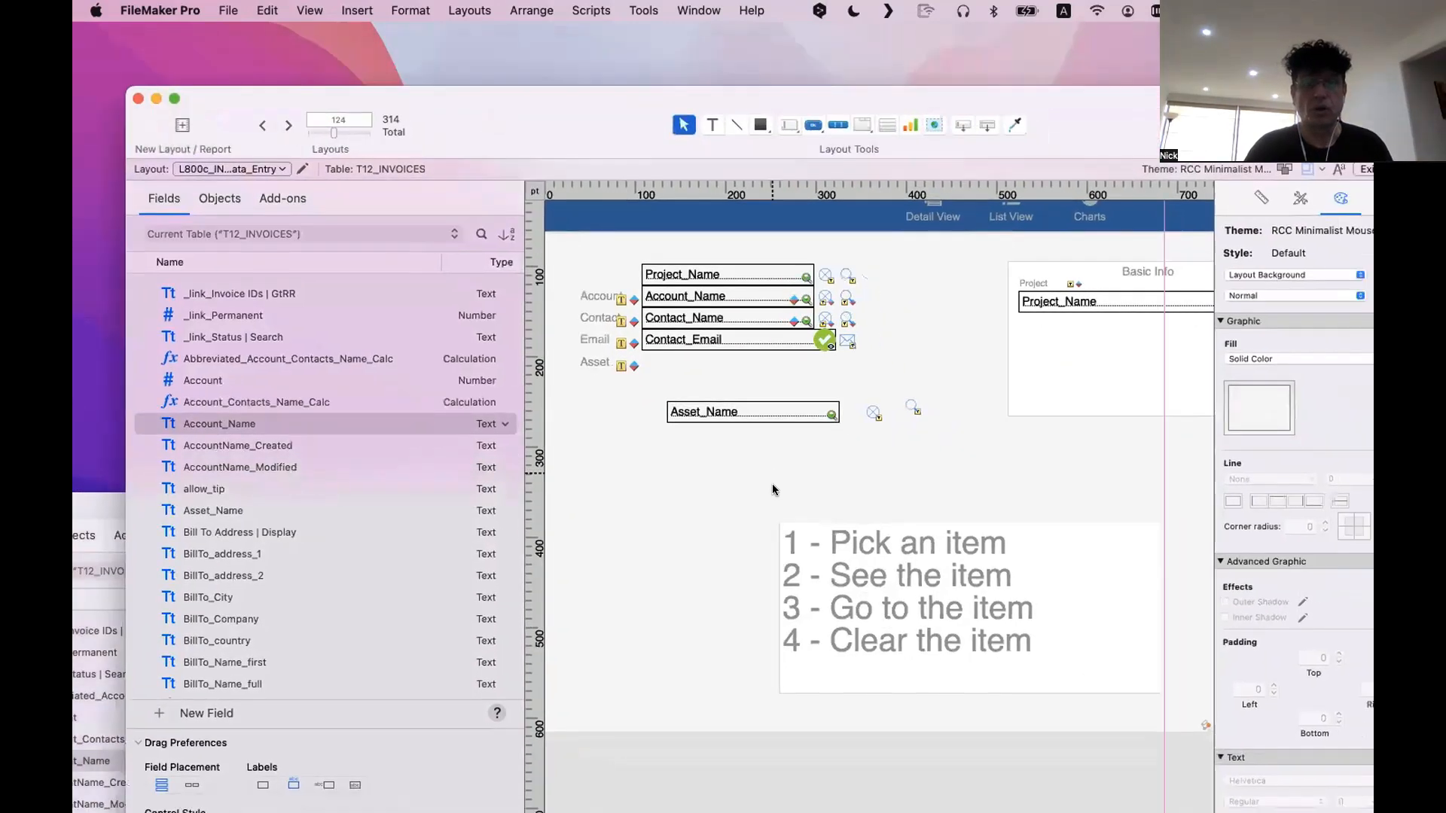
scroll(948, 414, right, 5)
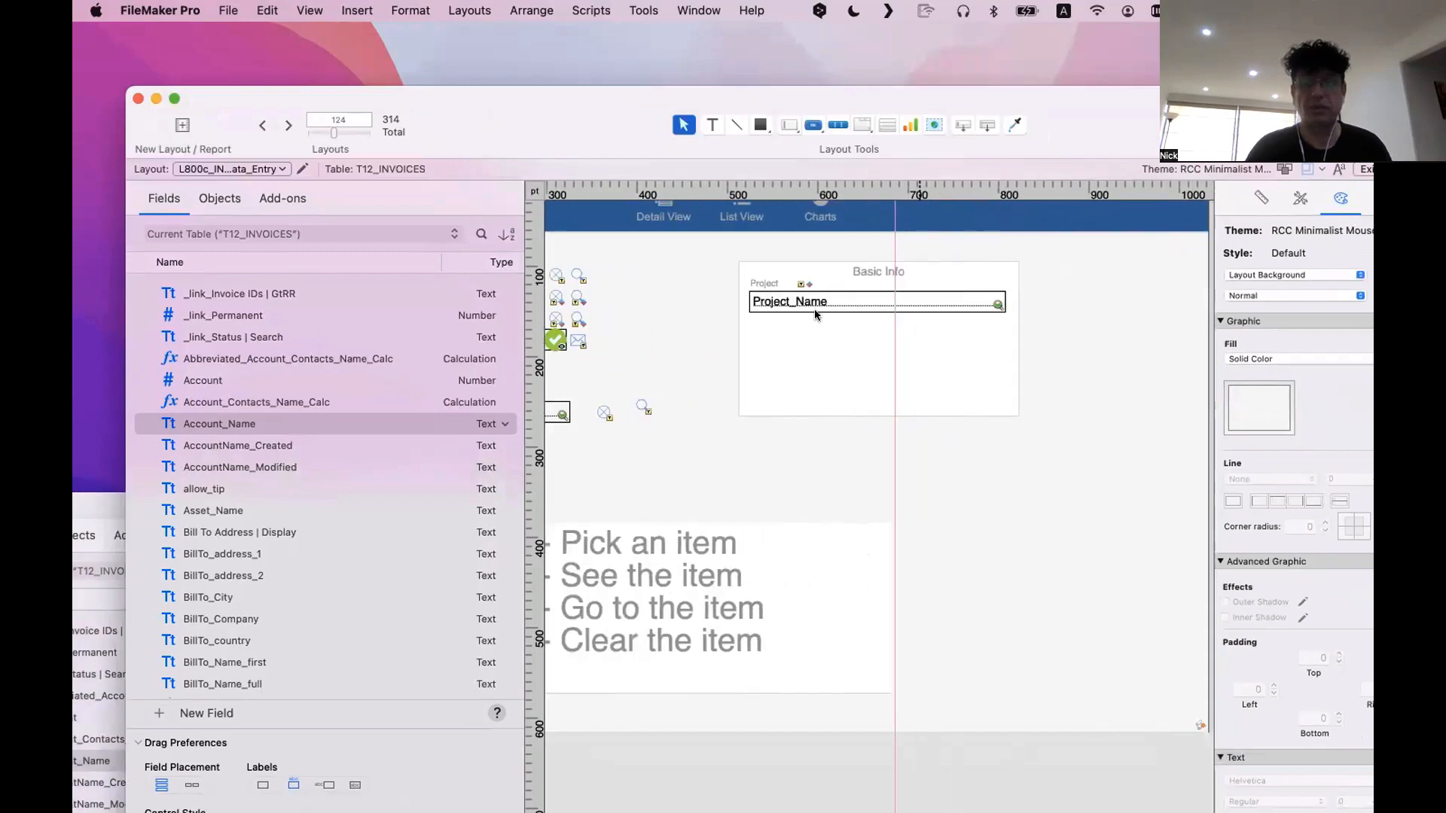
Duplicate the Project label and Project_Name field three times down the Basic Info block, undoing the accidental move of the box
click(757, 294)
drag(785, 302, 787, 348)
mouse_move(790, 347)
mouse_down()
mouse_move(790, 381)
mouse_move(785, 327)
mouse_up()
shift+click(784, 332)
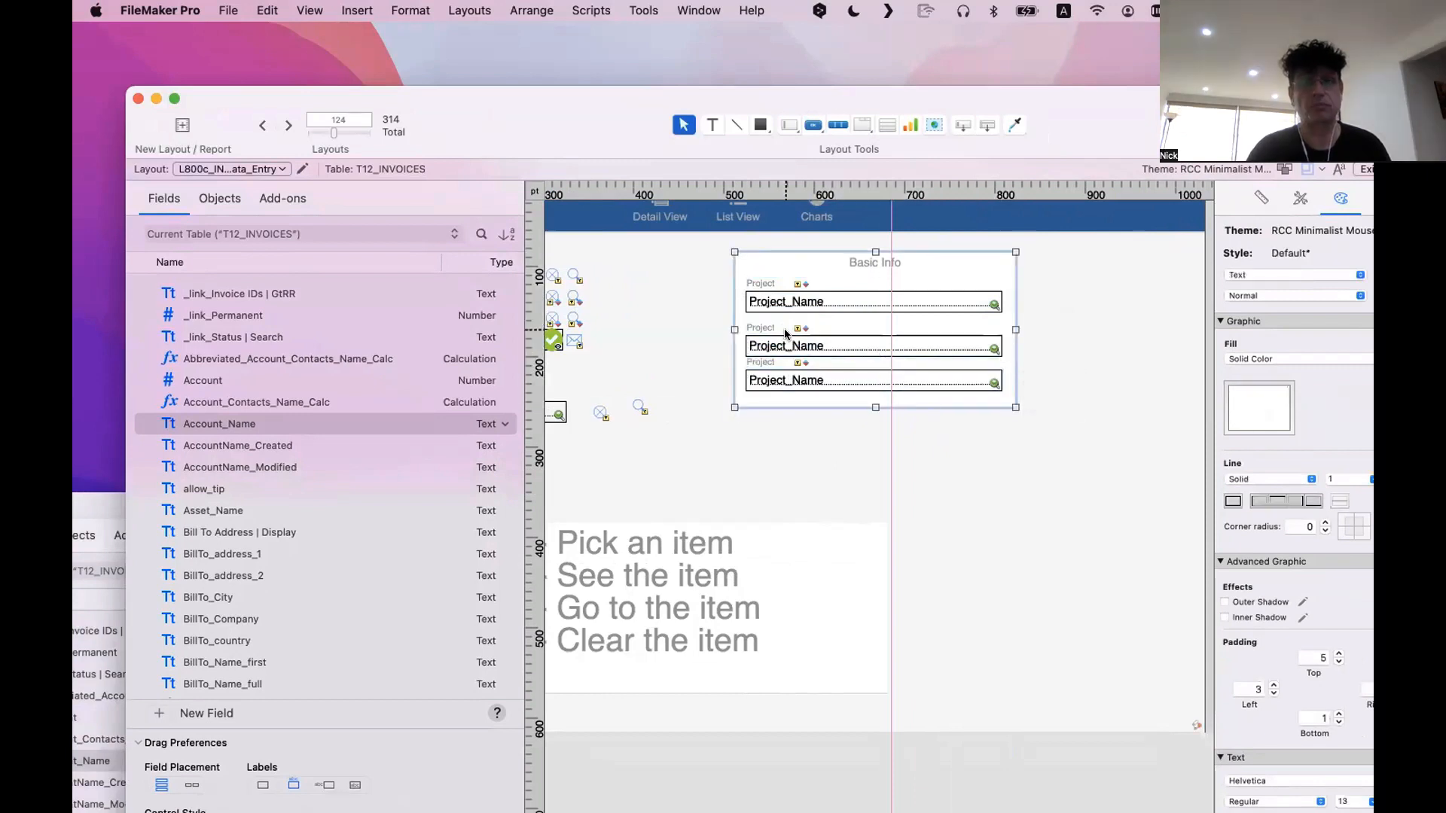
key(super+z)
click(792, 383)
shift+click(760, 361)
drag(776, 376, 778, 399)
Extend the Basic Info box downward, and space out the fourth Project label and field with a fifth copy below
click(922, 266)
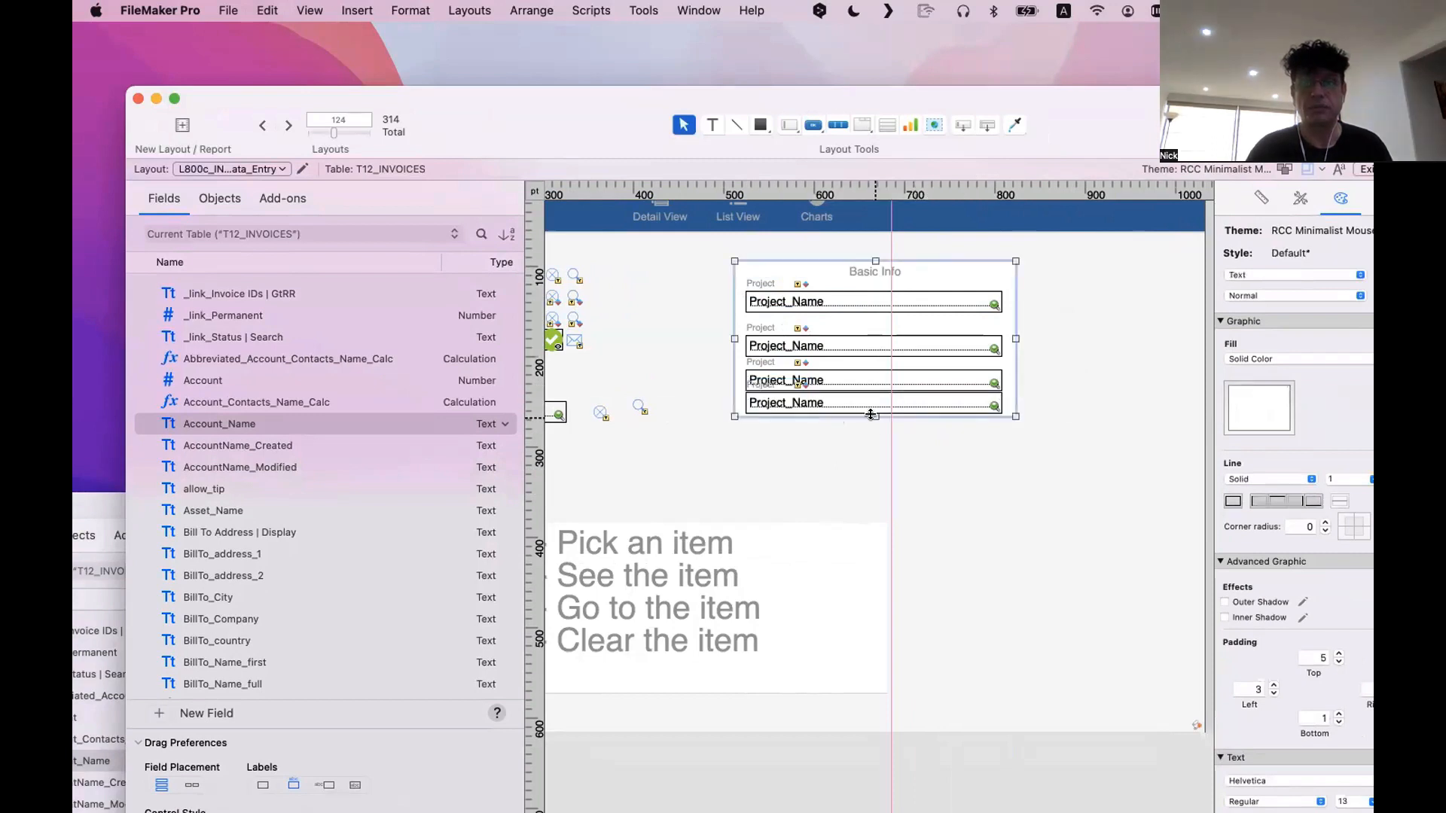
drag(871, 415, 871, 474)
click(871, 401)
shift+click(757, 385)
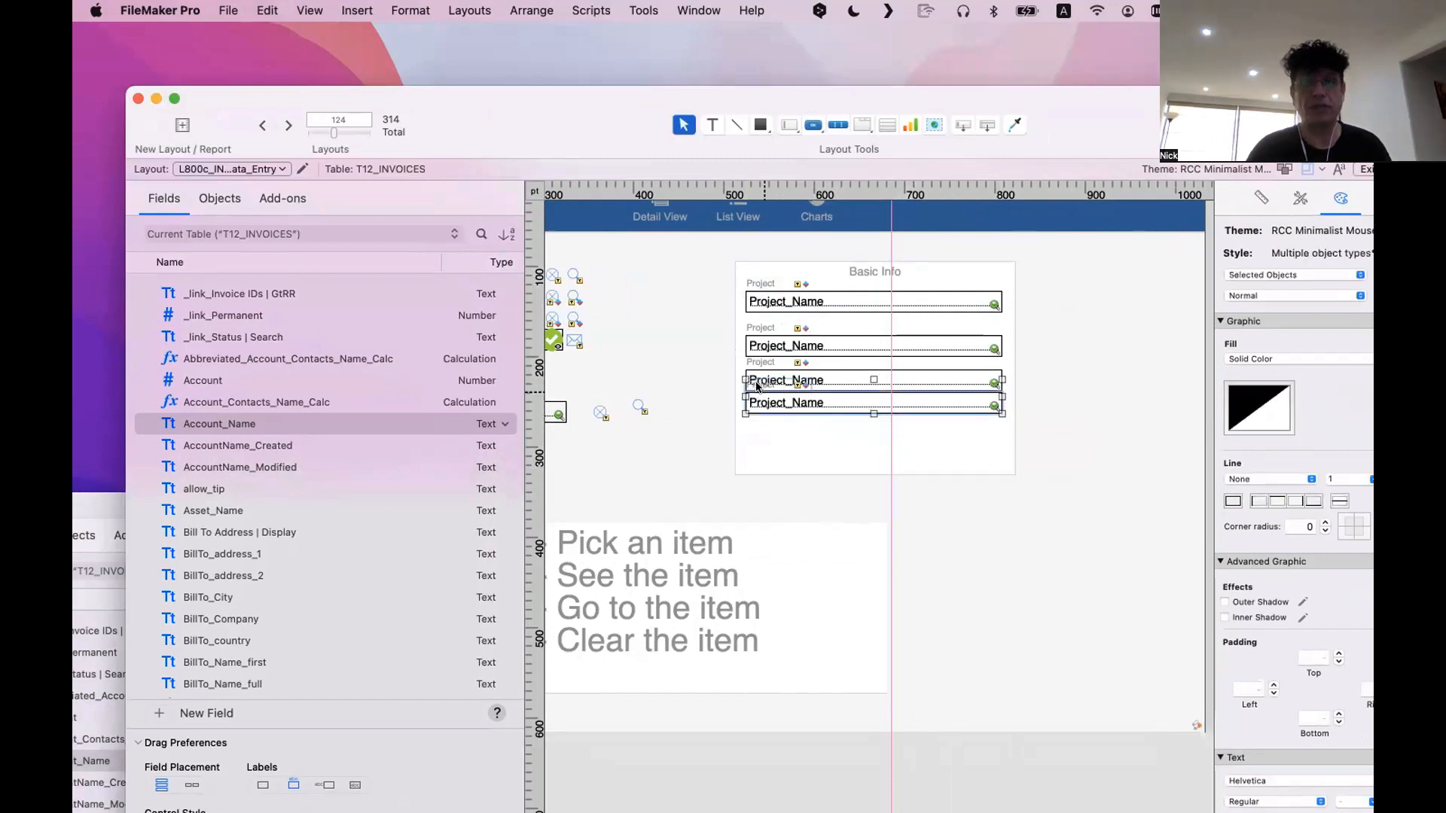
drag(757, 386, 790, 452)
click(821, 486)
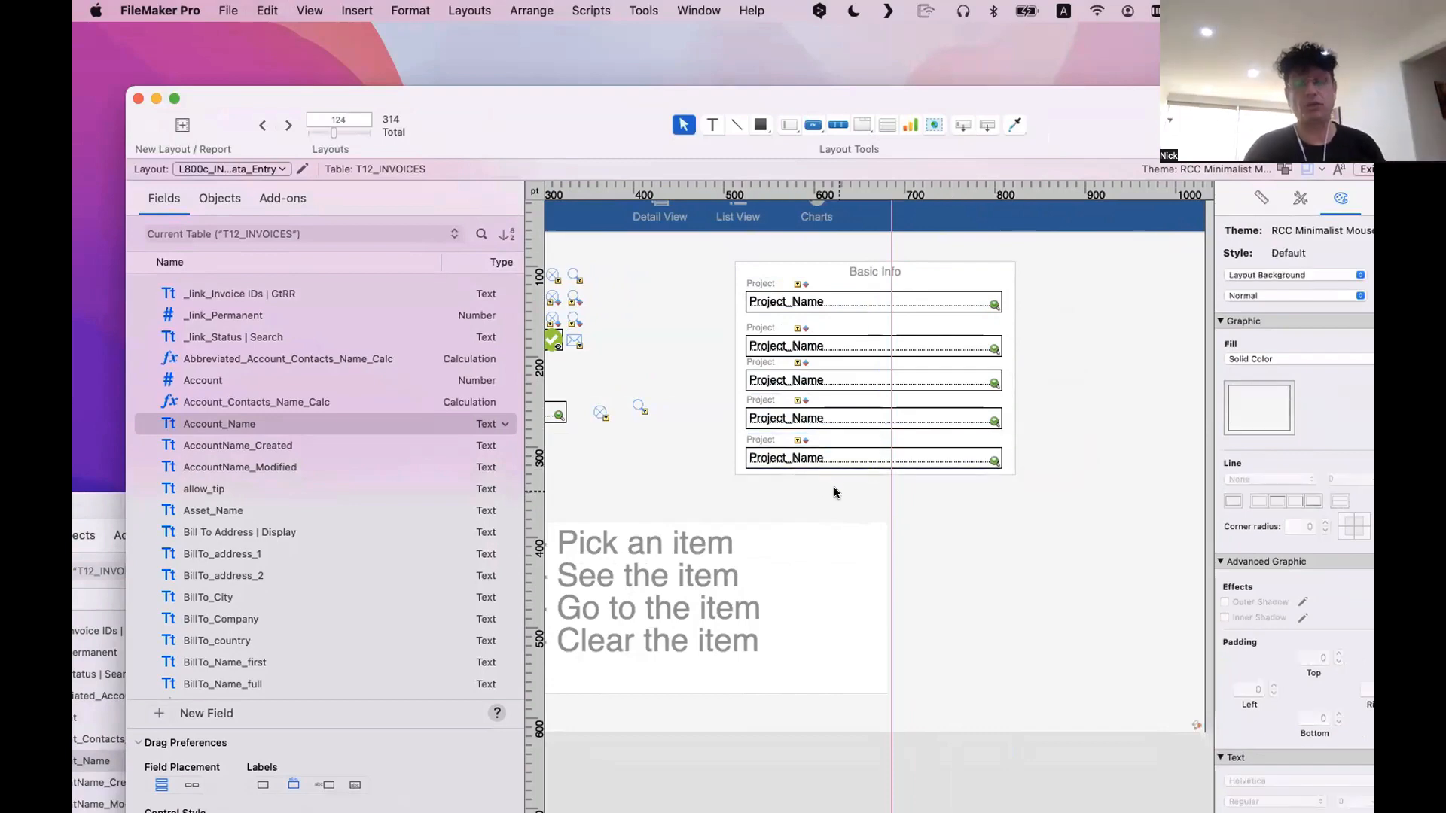
Group each of the five Project labels with the Project_Name field beneath it in the Basic Info block
scroll(834, 493, up, 2)
click(778, 481)
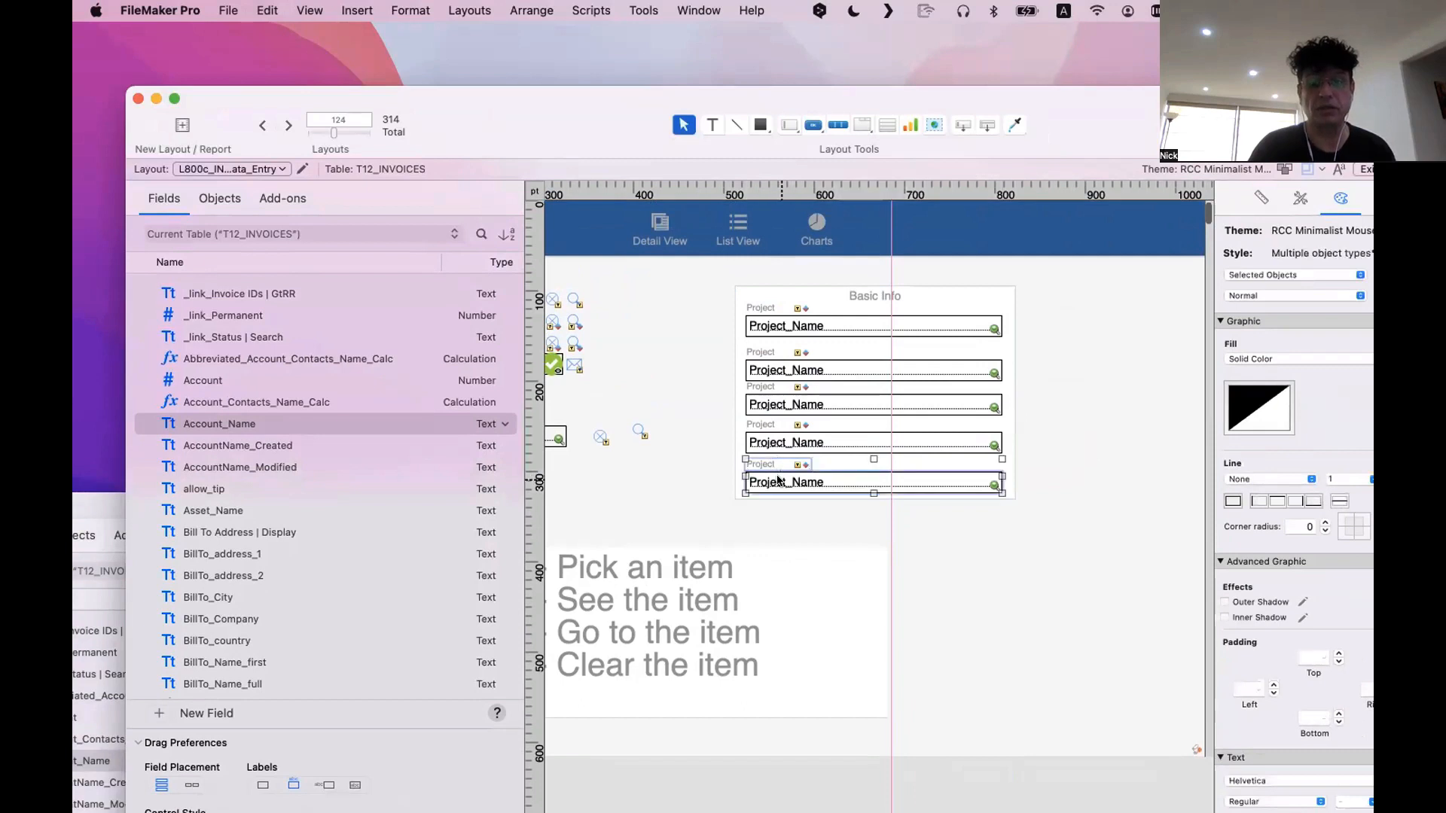
key(super+r)
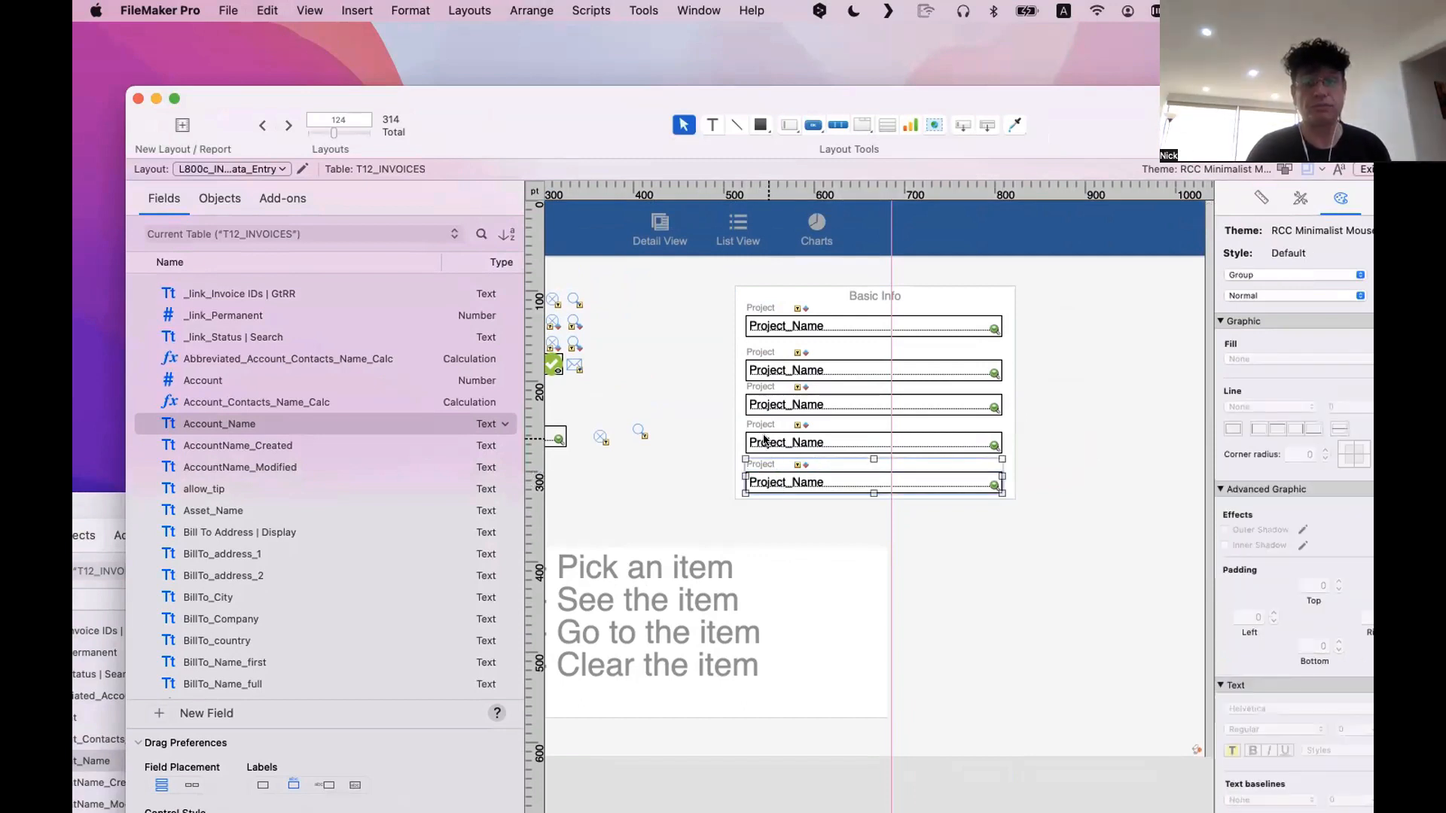
click(763, 441)
shift+click(762, 425)
key(super+r)
click(767, 404)
shift+click(763, 386)
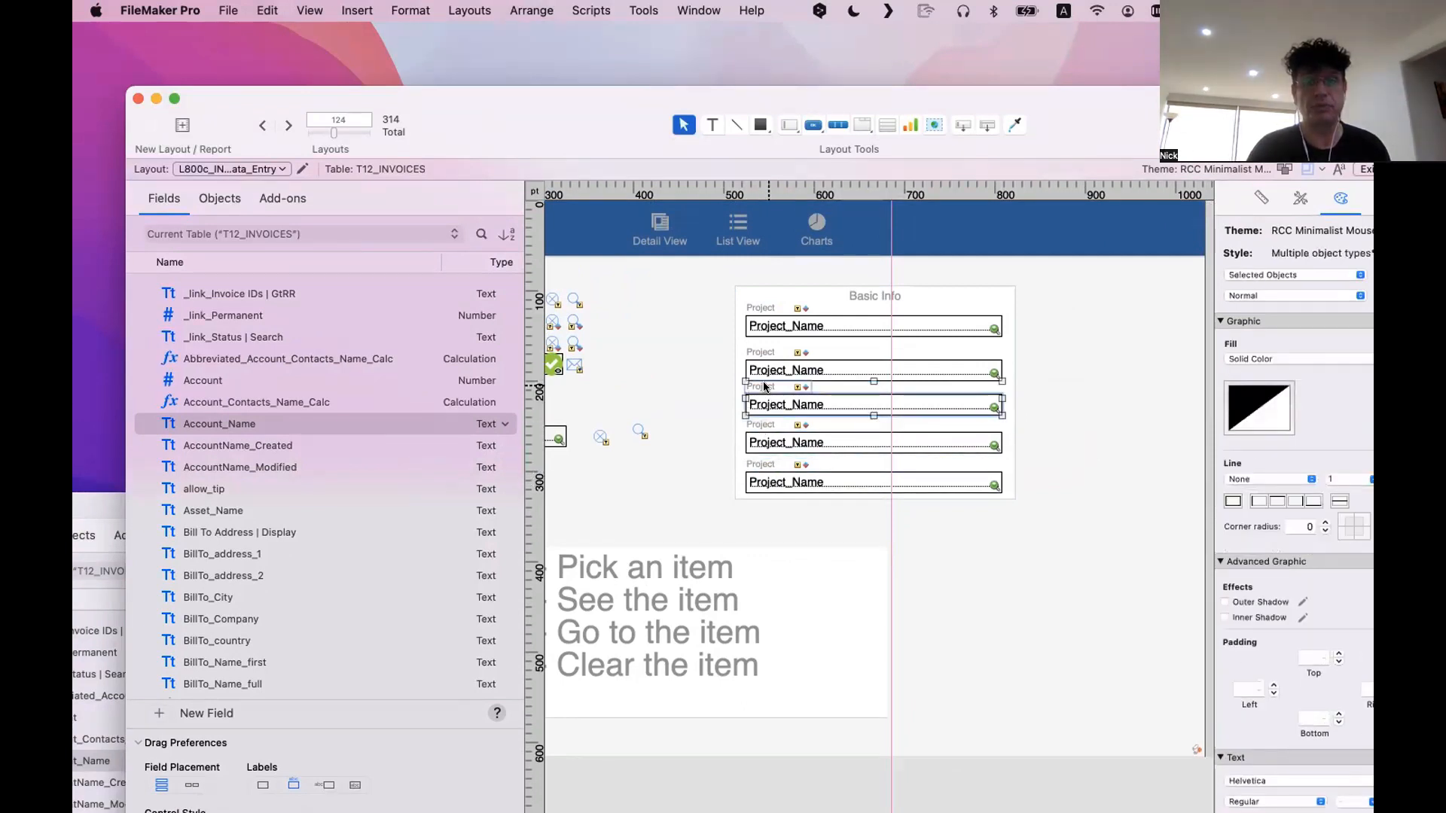
key(super+r)
click(767, 370)
shift+click(763, 353)
key(super+r)
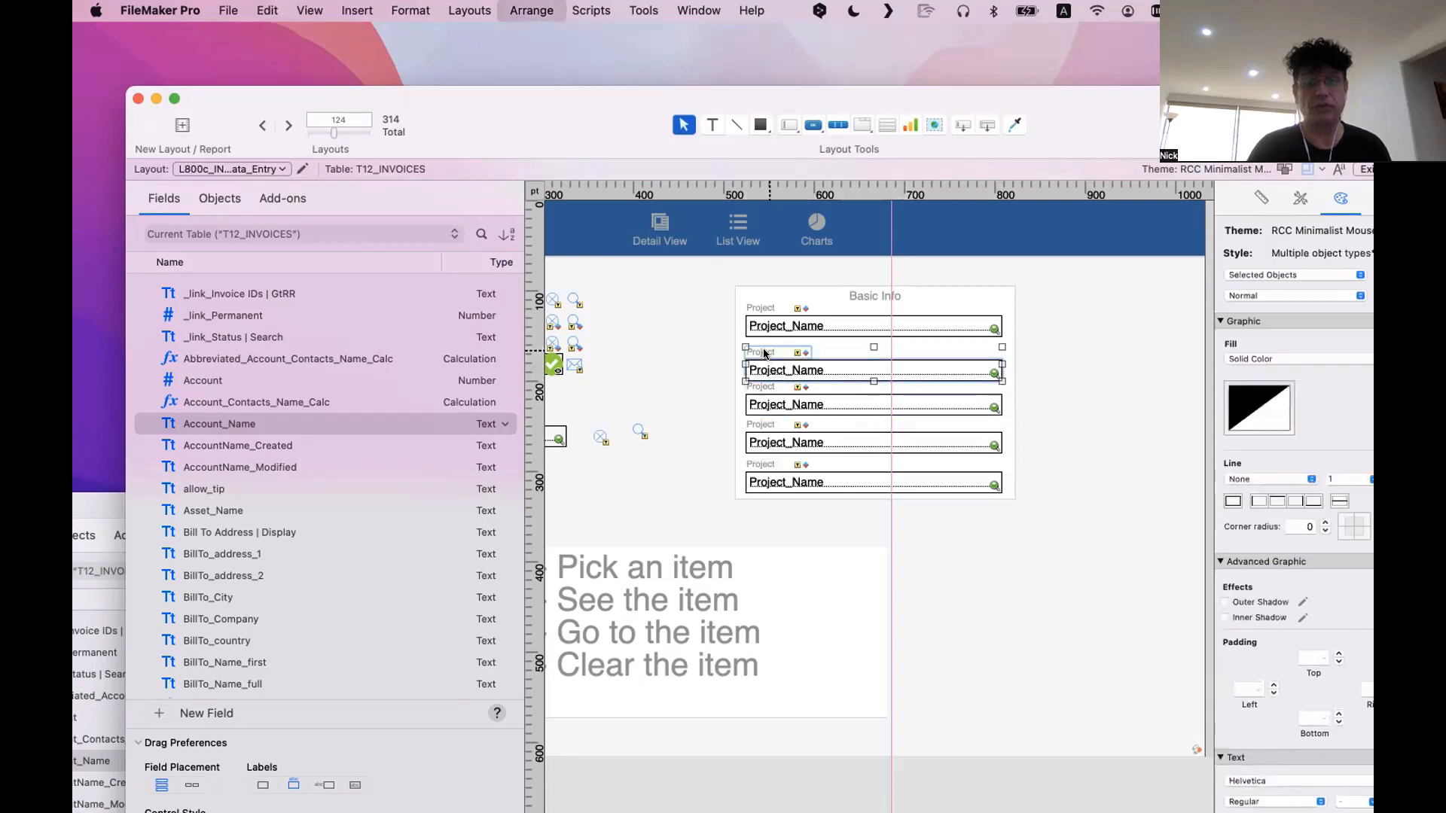
click(767, 325)
shift+click(762, 308)
key(super+r)
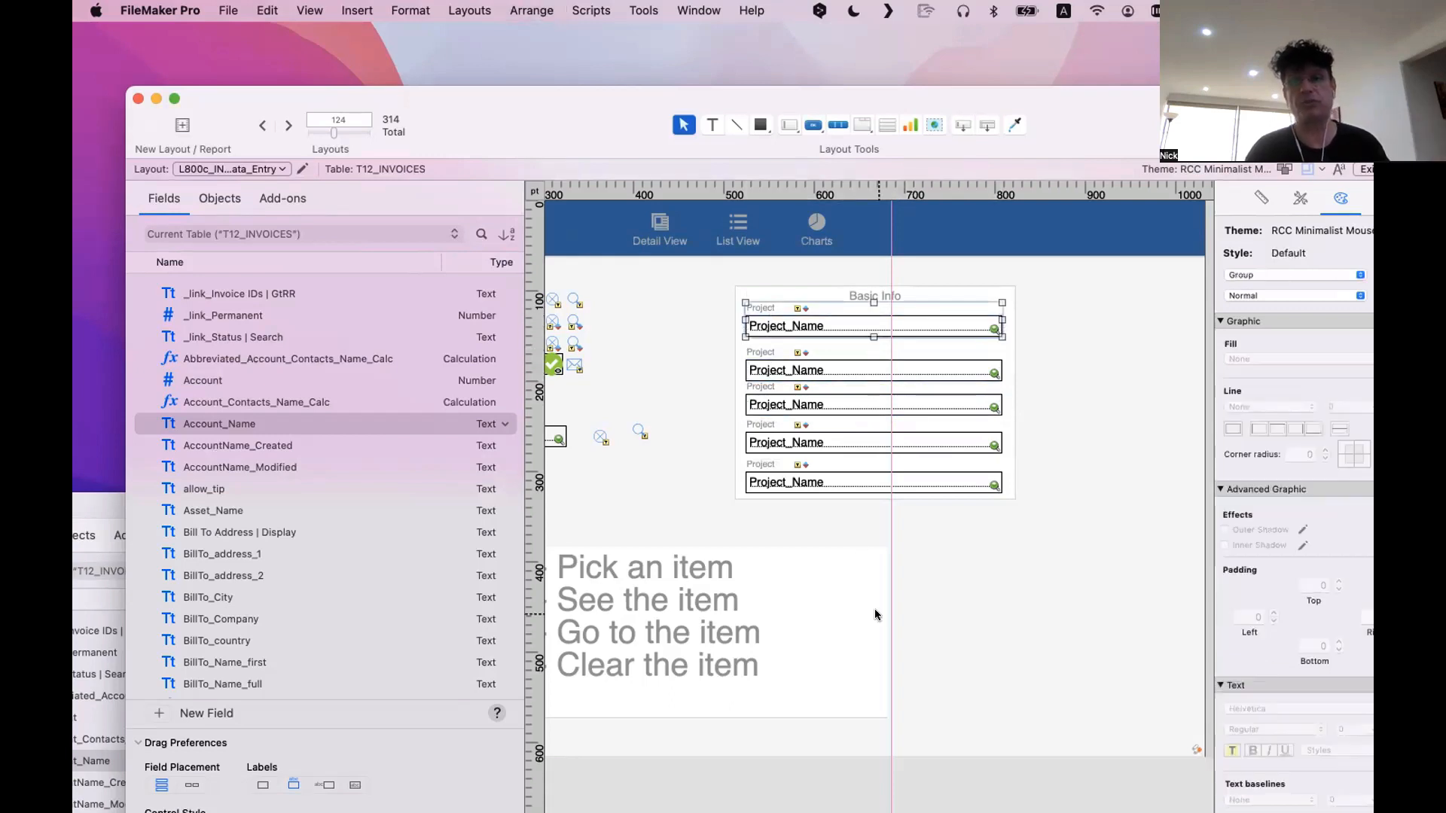
Move the top Project group down to a top position of 121 pt
drag(823, 325, 823, 332)
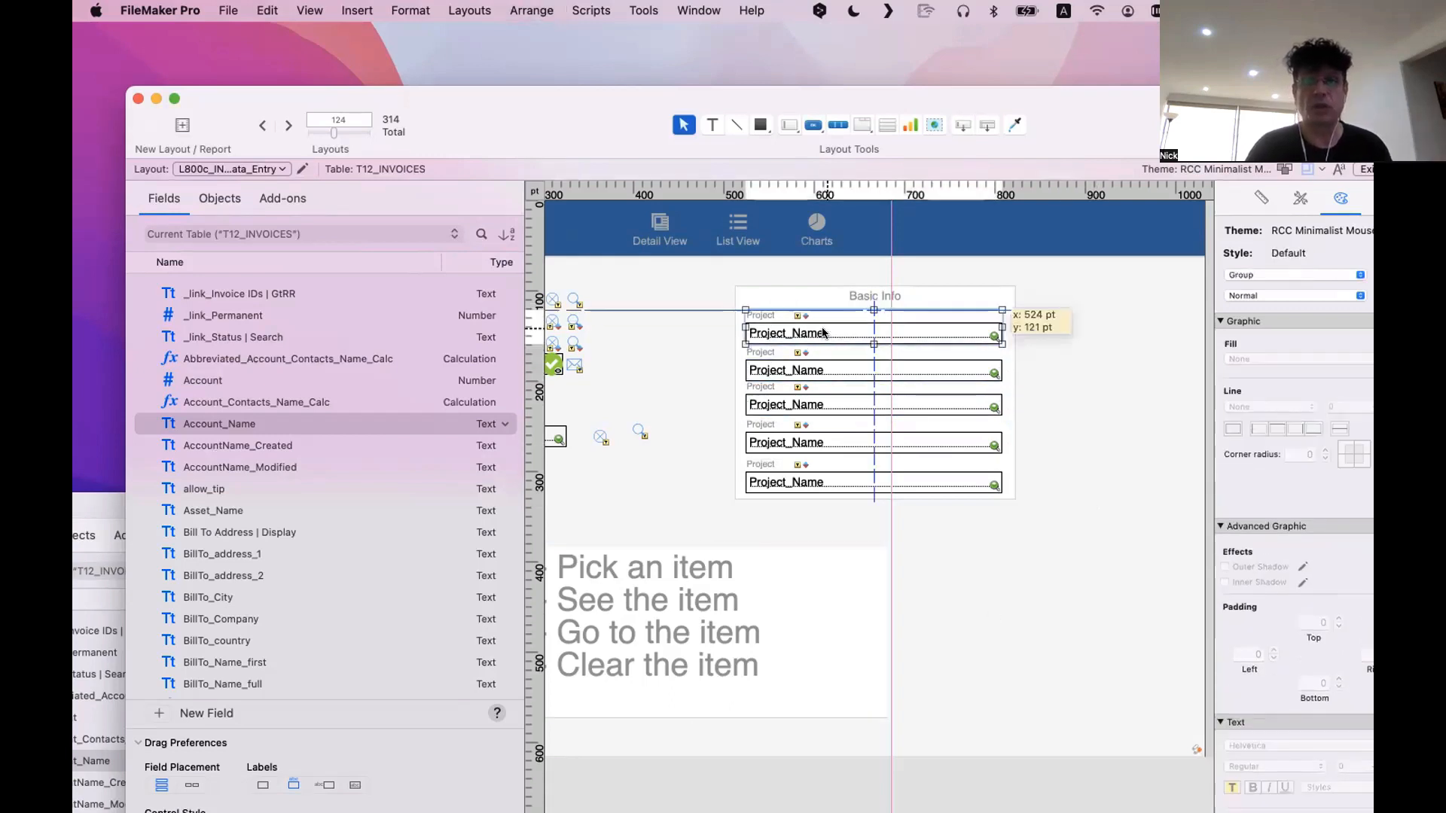
click(888, 484)
click(1066, 543)
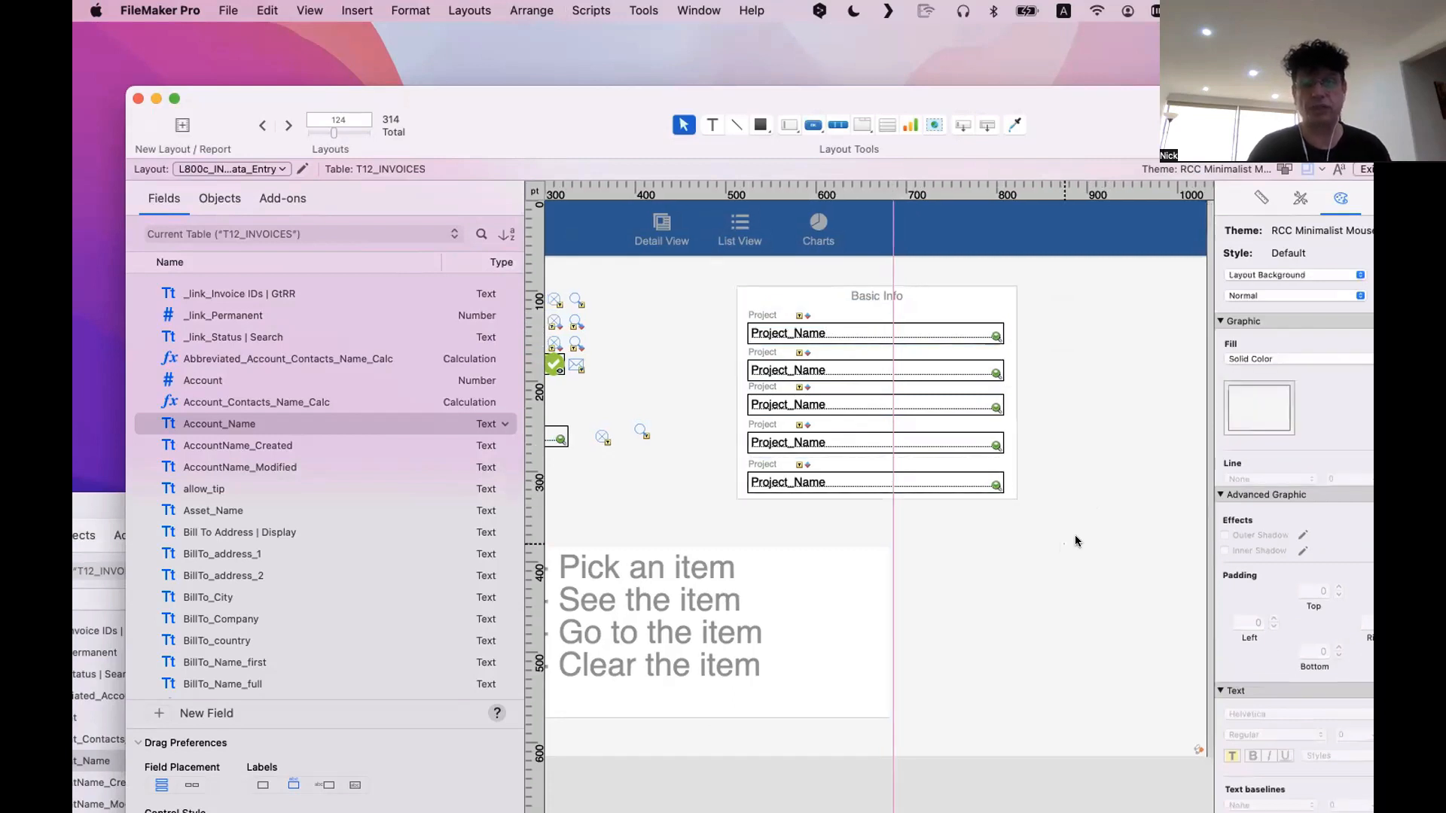
Distribute the five Project groups evenly in the vertical direction inside the Basic Info box
drag(1075, 541, 718, 290)
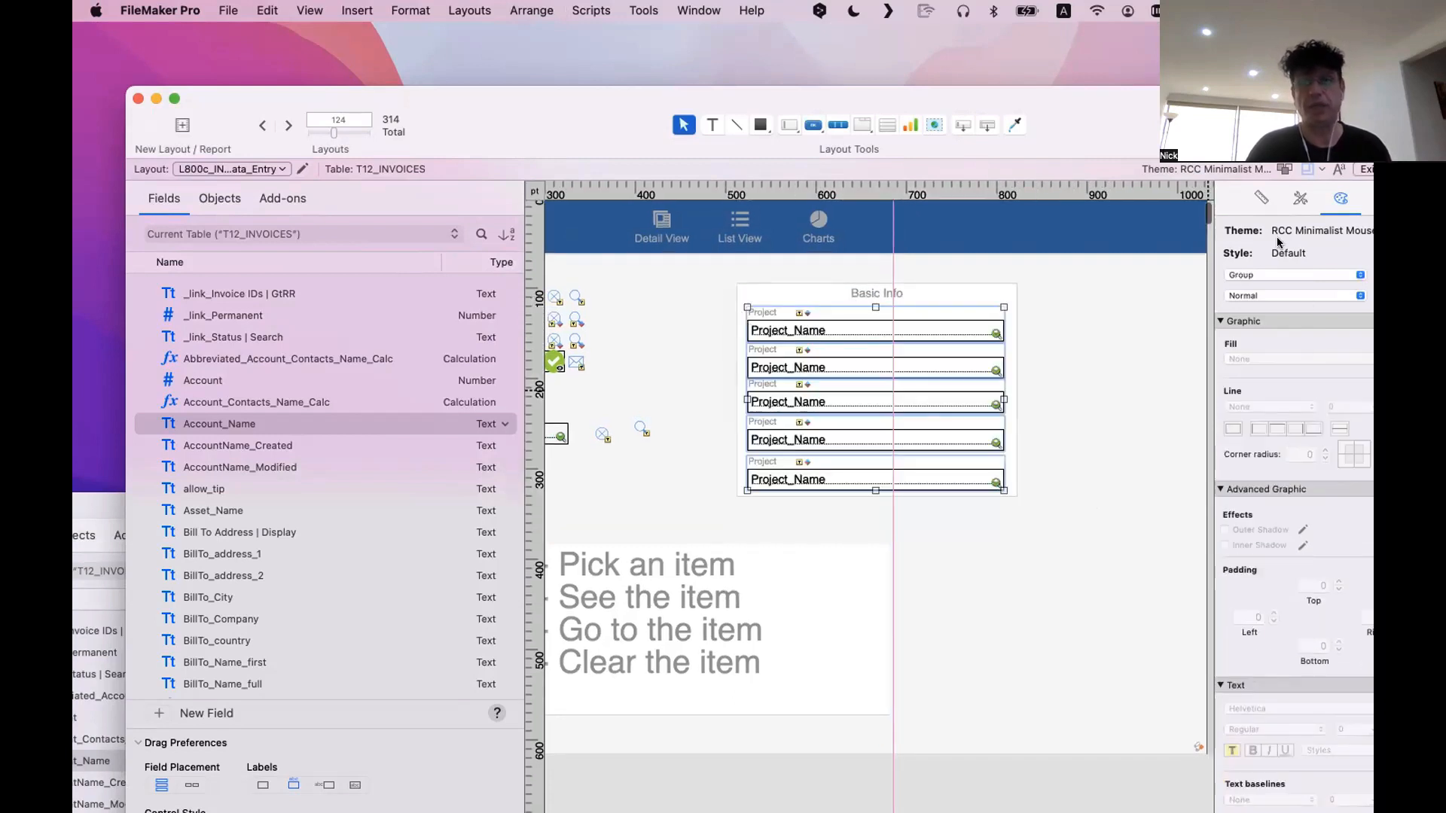
click(1262, 199)
drag(1133, 113, 1004, 80)
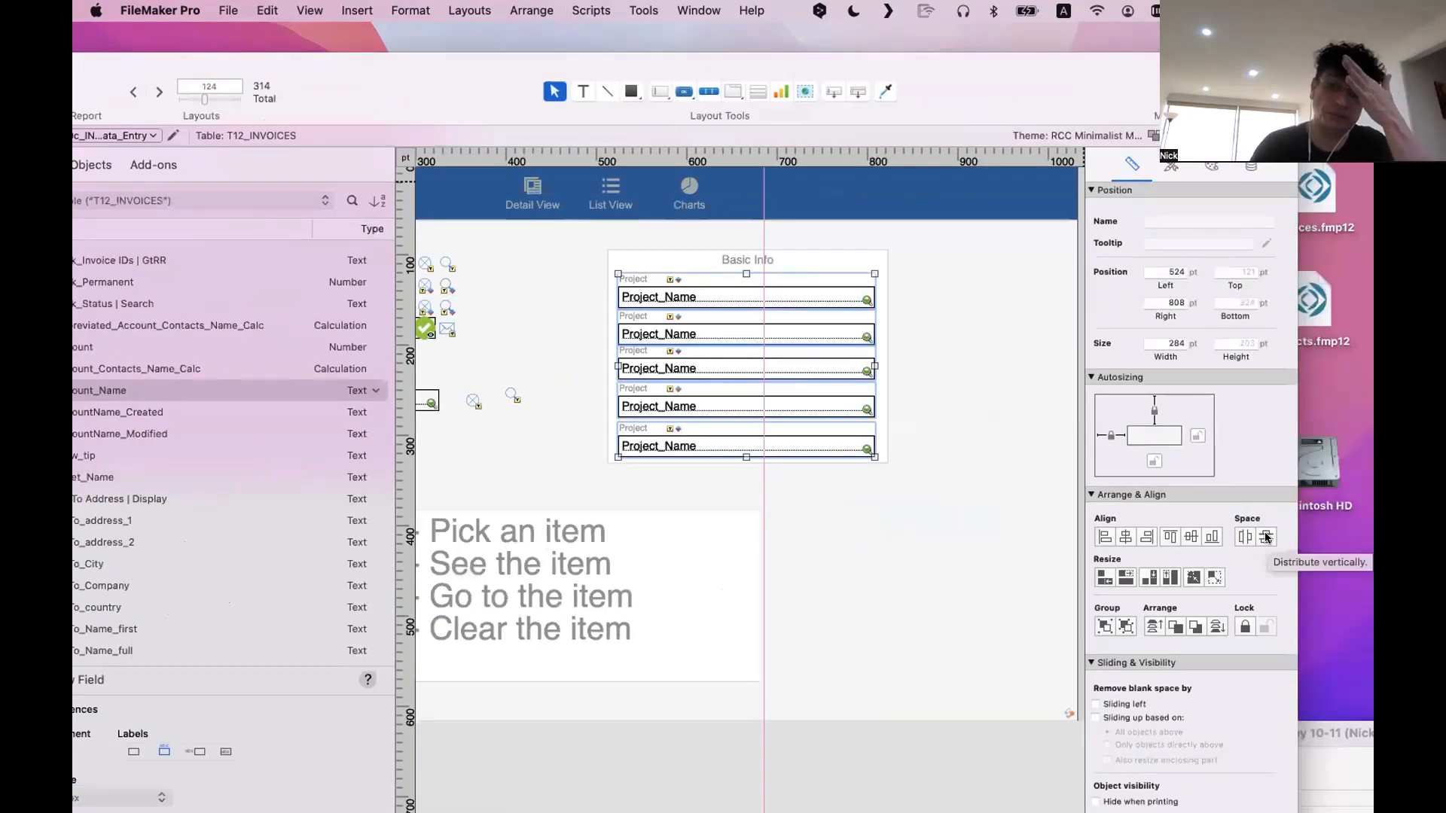
click(1267, 536)
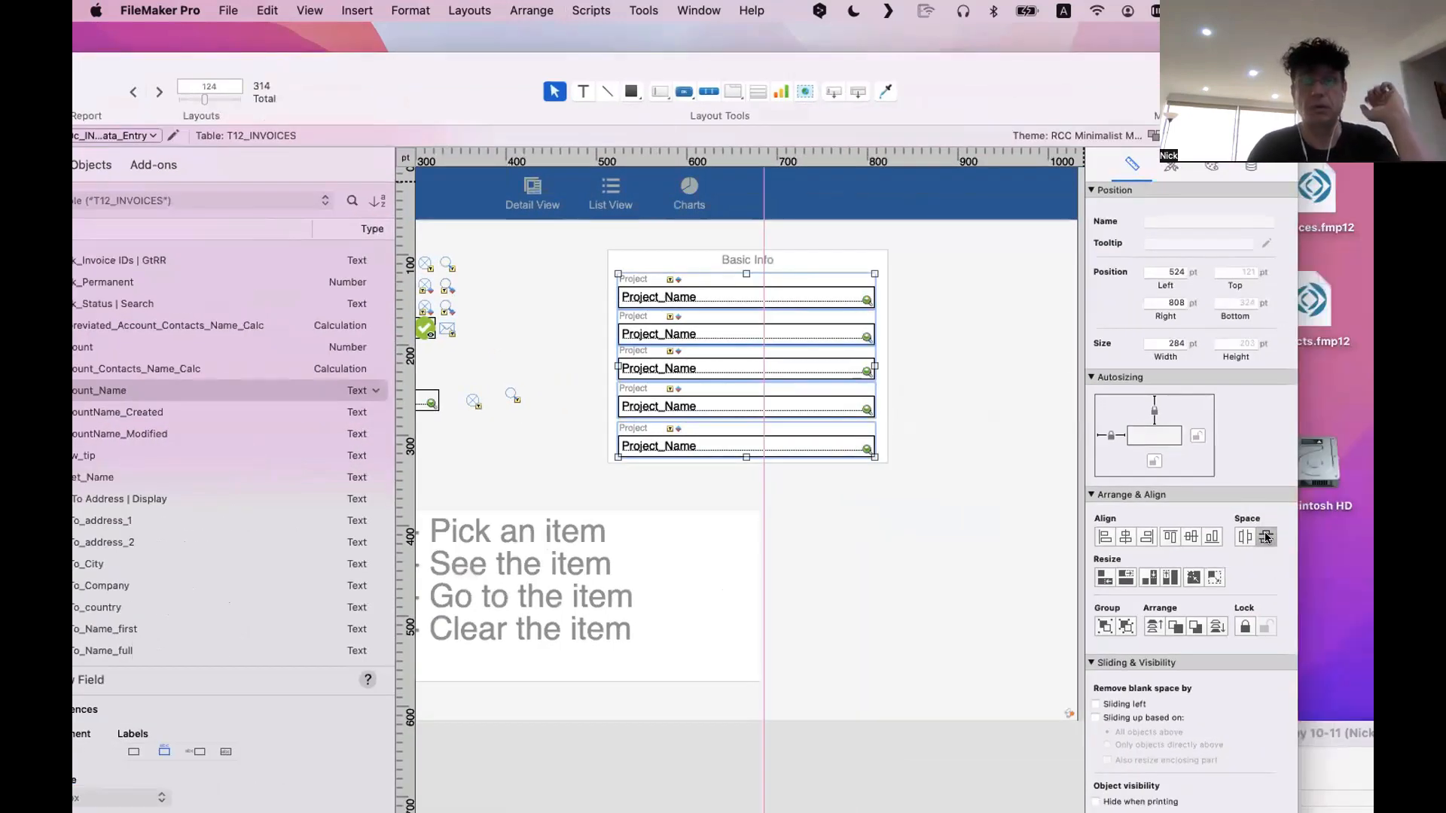
View the evenly spaced Basic Info block in Browse mode and return to Layout mode
click(920, 452)
key(super+b)
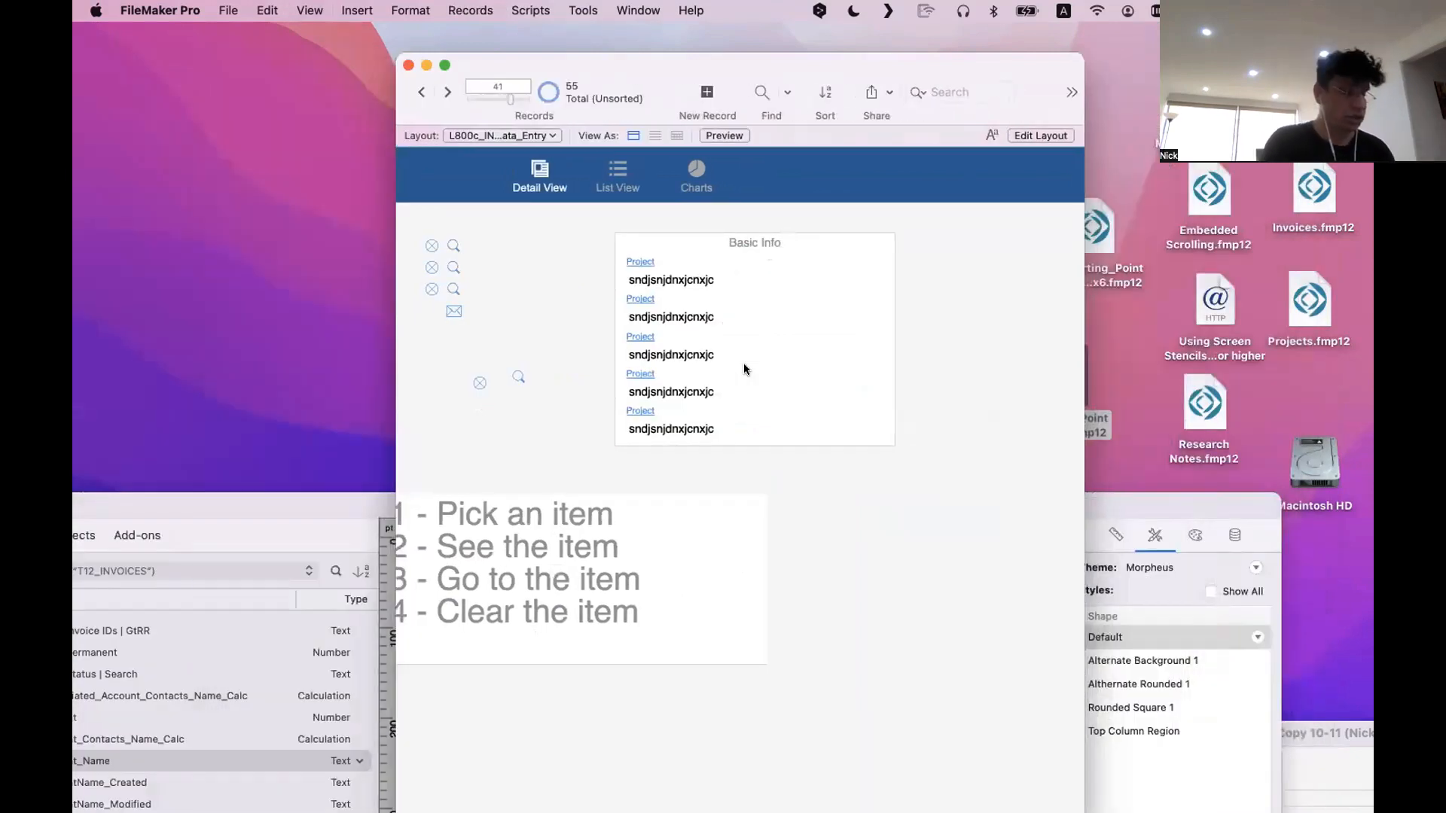
key(super+l)
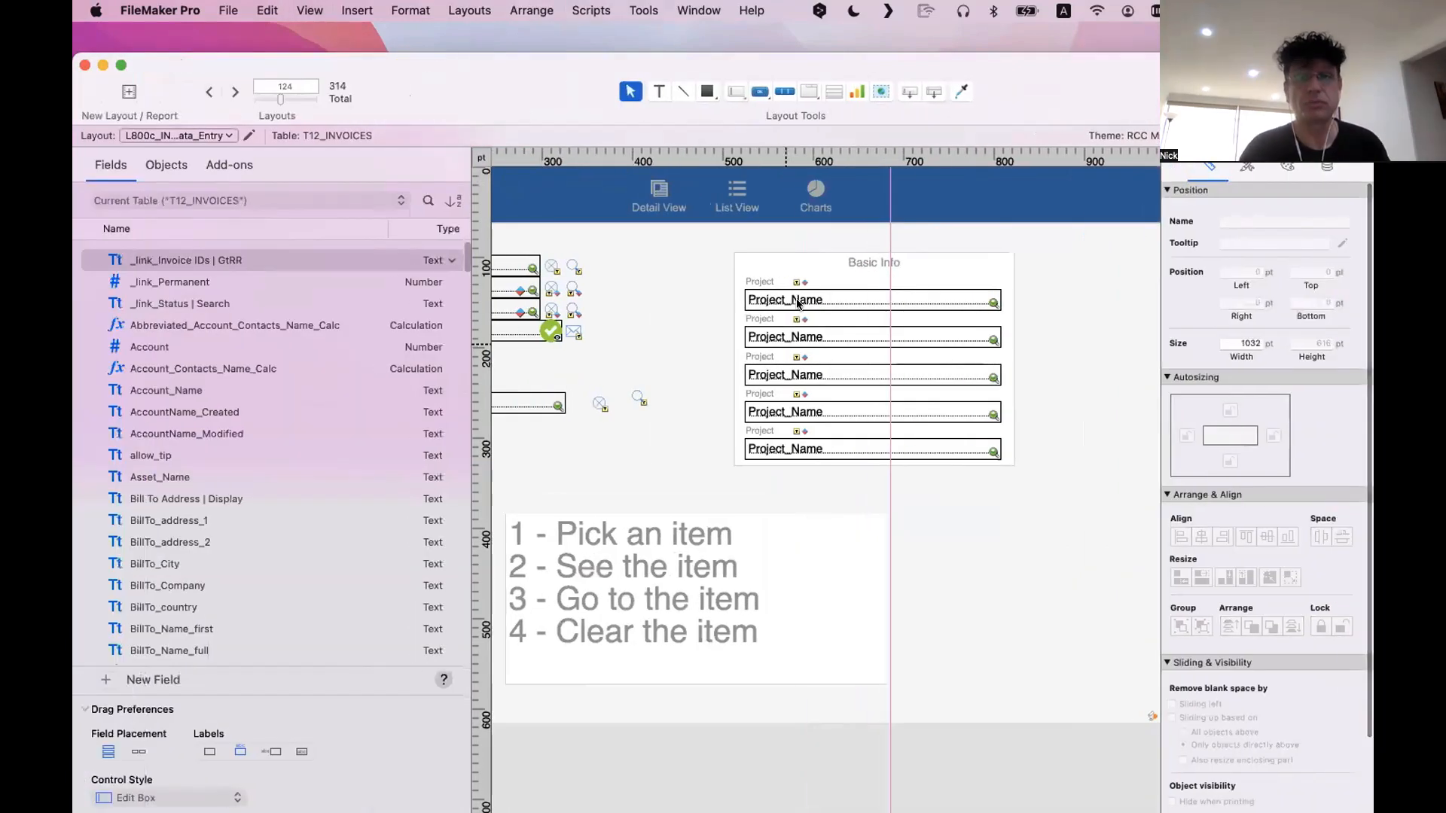
Ungroup all five Project label and field groups in the Basic Info block
click(798, 305)
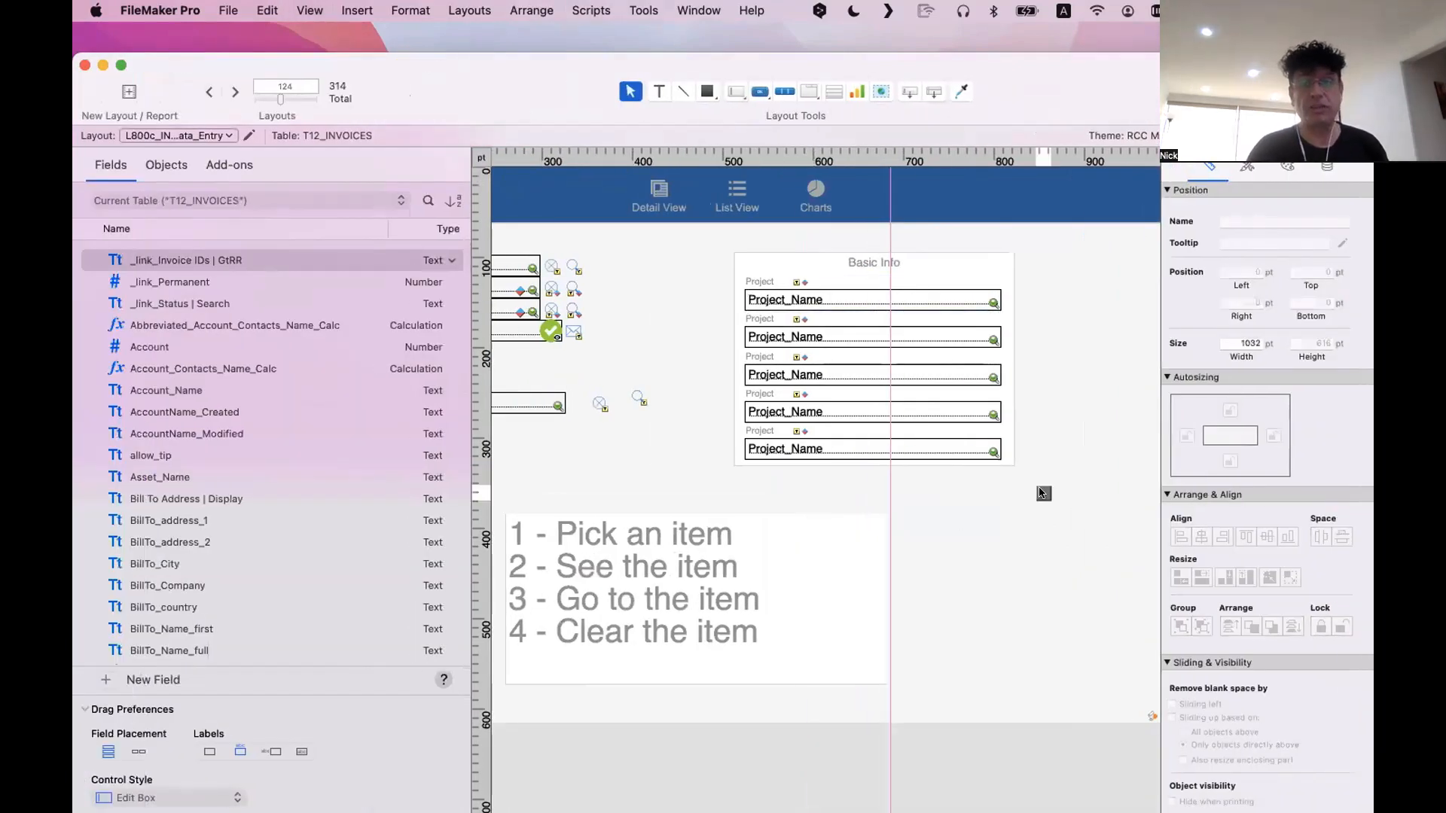
drag(1053, 501, 700, 260)
key(super+r)
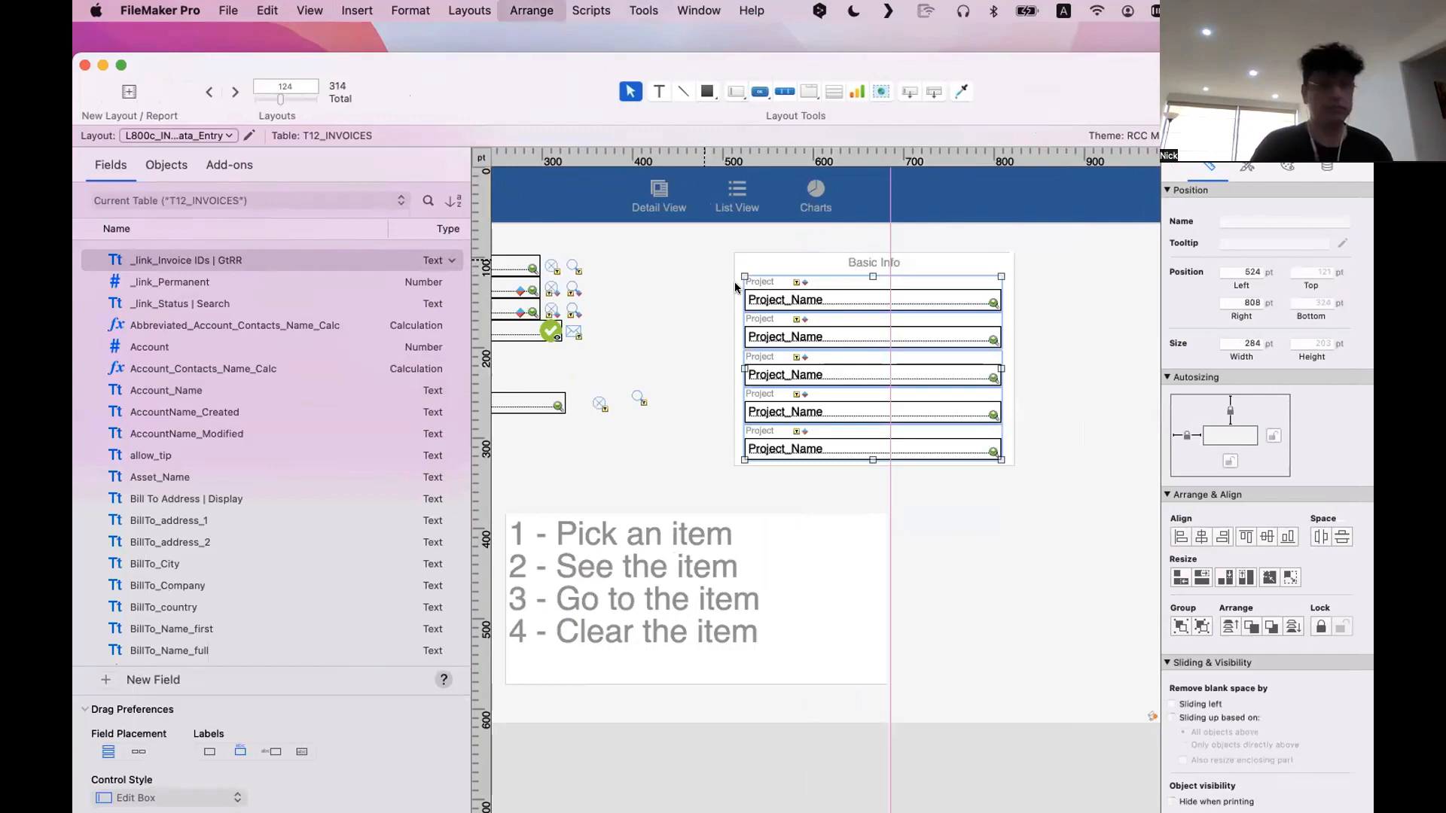
click(1078, 336)
Copy the separator line beneath Project in the newer layout's Summary block and paste it into the older layout
drag(648, 119, 716, 196)
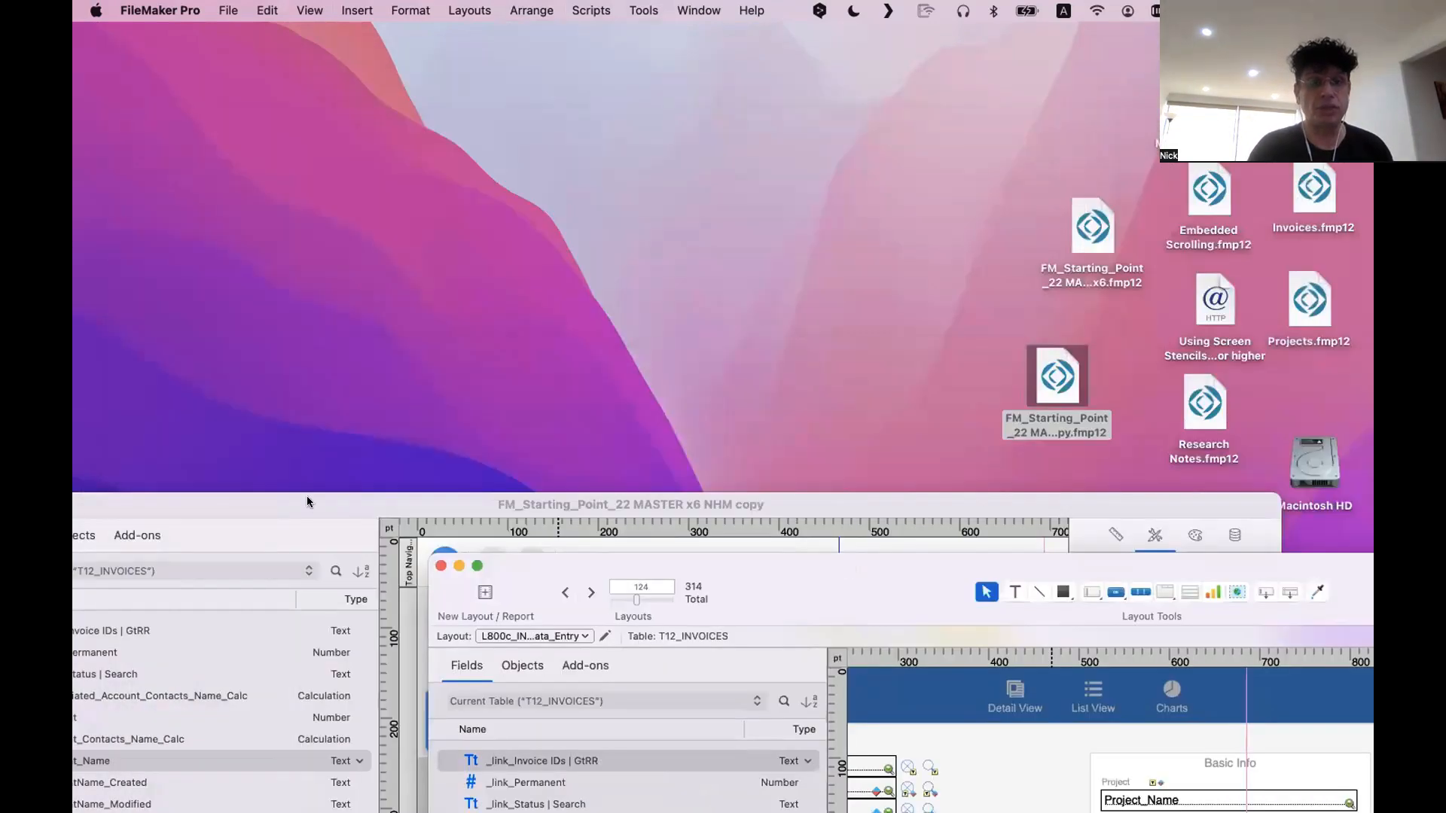
drag(292, 495, 332, 75)
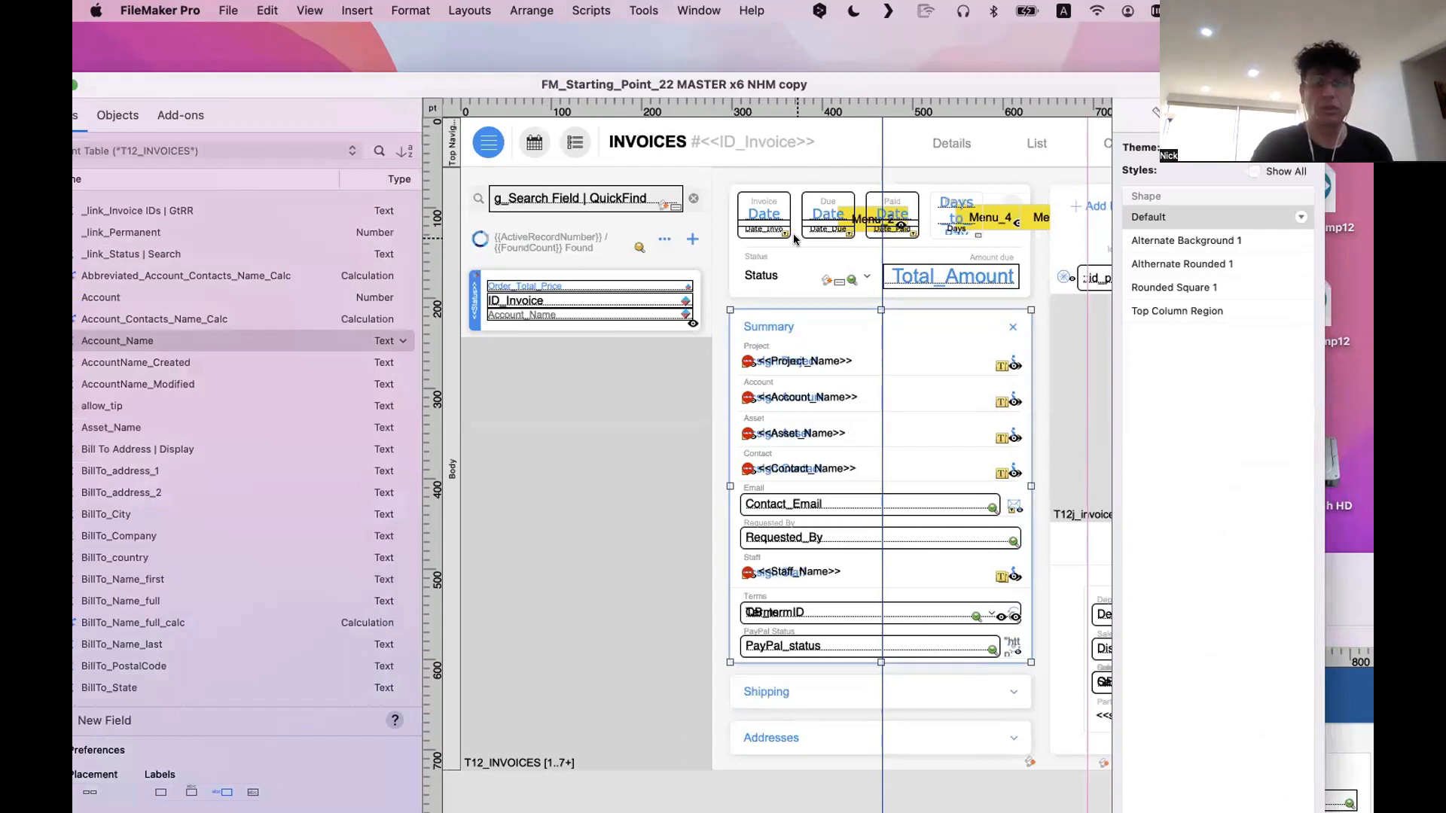
click(870, 375)
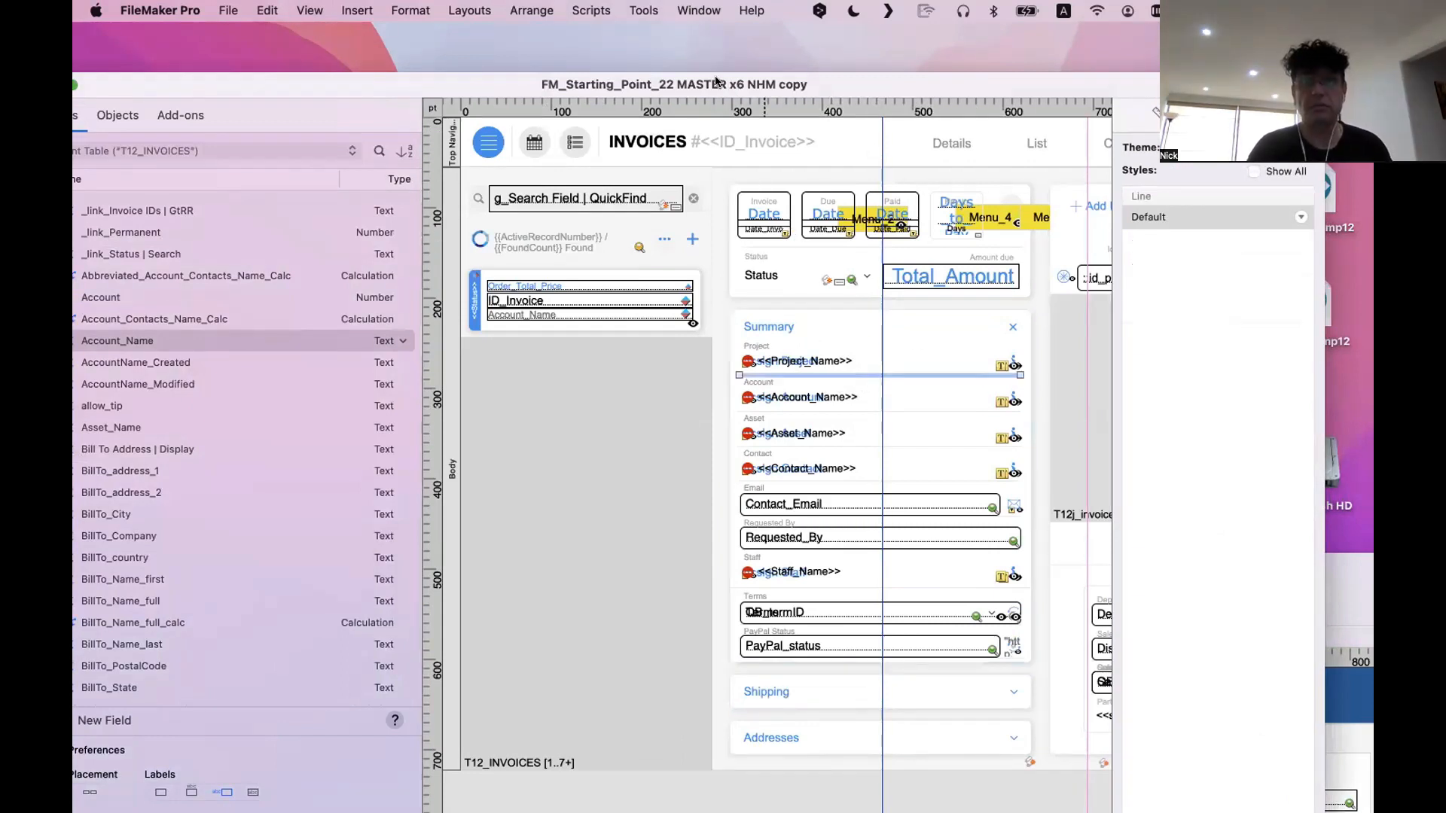
drag(716, 82, 410, 13)
drag(1239, 572, 766, 62)
click(963, 311)
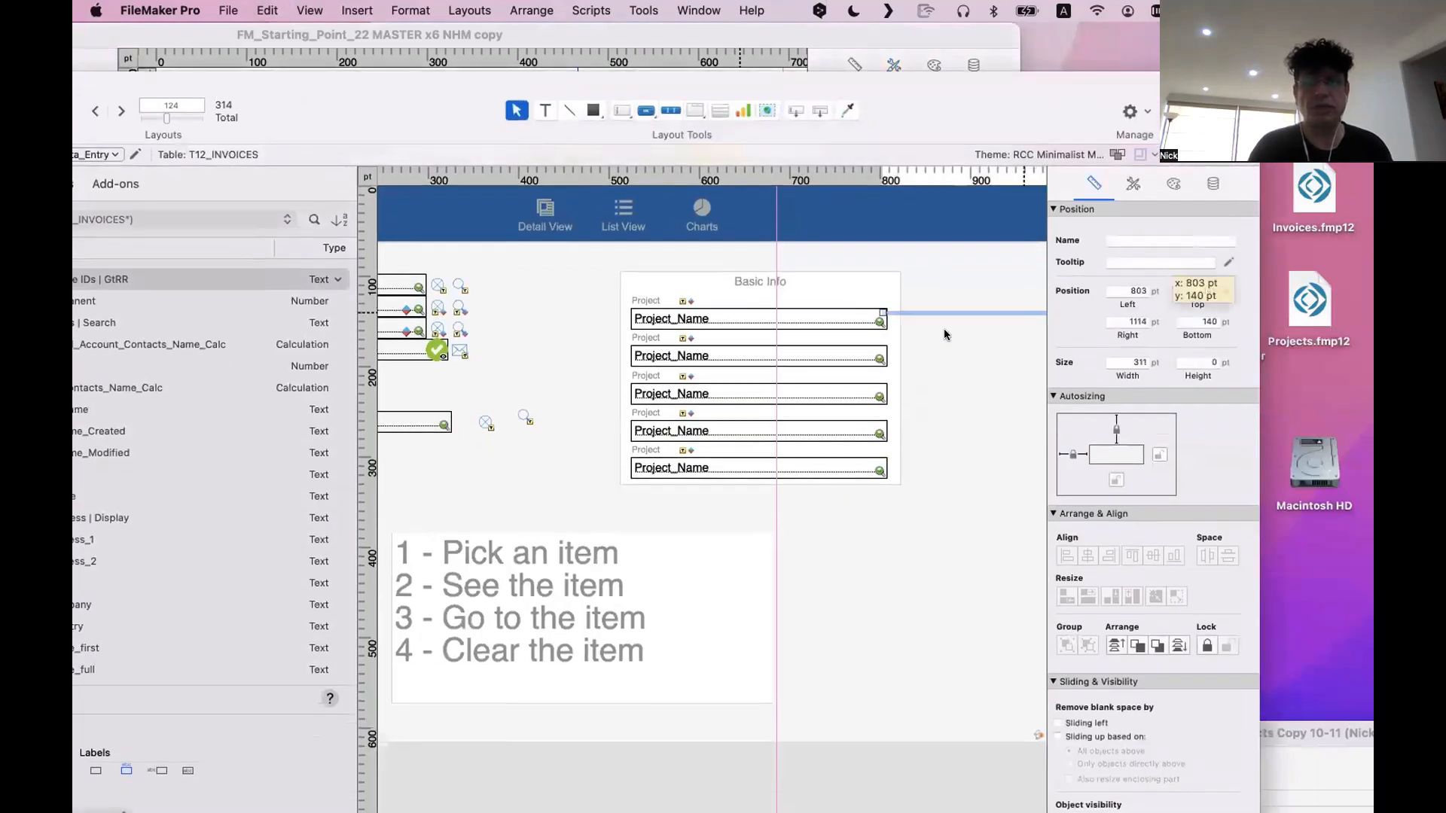
Move the pasted separator line beneath the first Project_Name field and shorten it to about 286 pt
drag(1022, 312, 765, 330)
drag(908, 327, 884, 329)
click(921, 356)
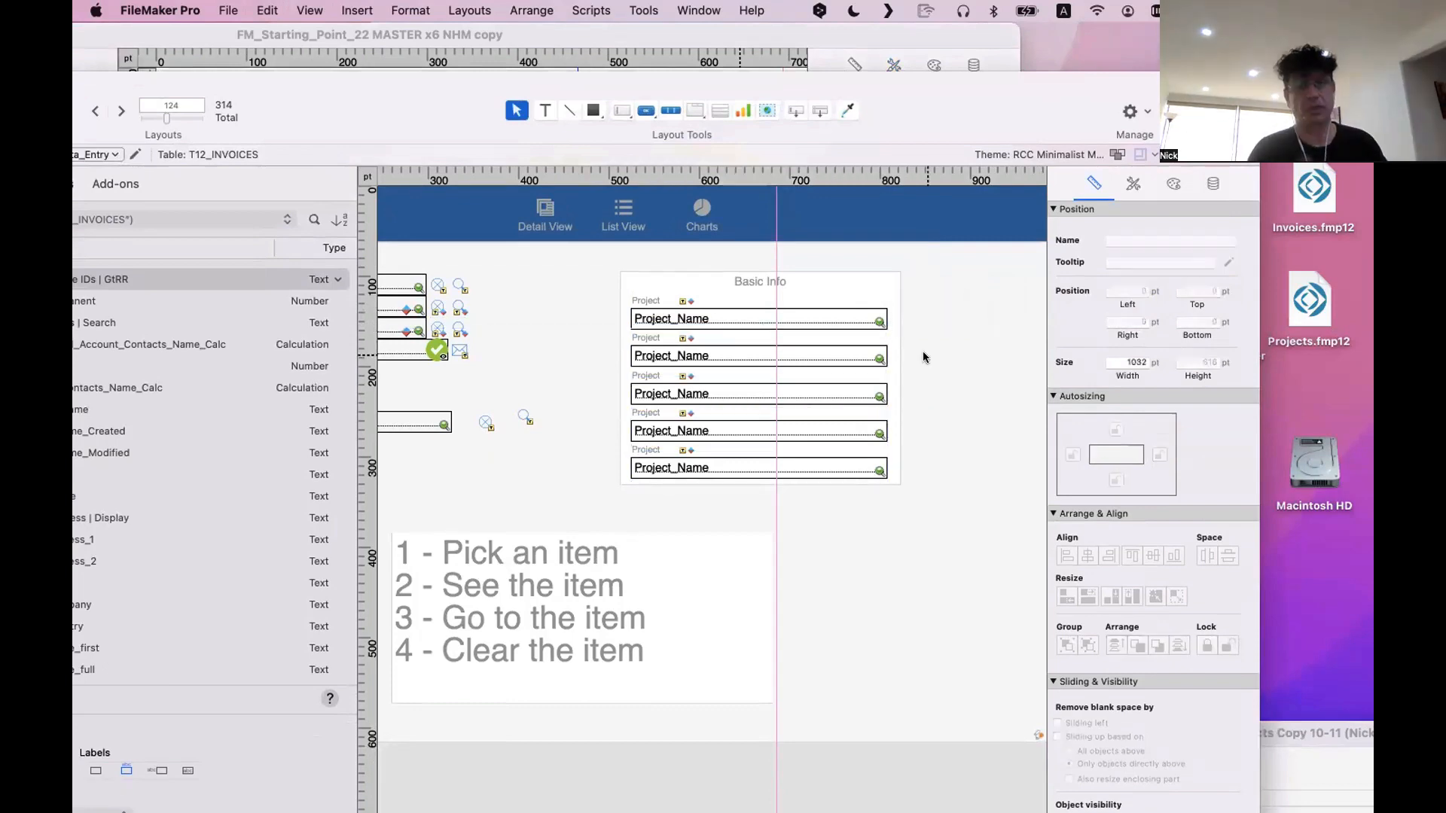
Duplicate the separator line beneath the lower Project_Name fields, nudging the one under the fourth field to 283 pt
scroll(924, 357, right, 3)
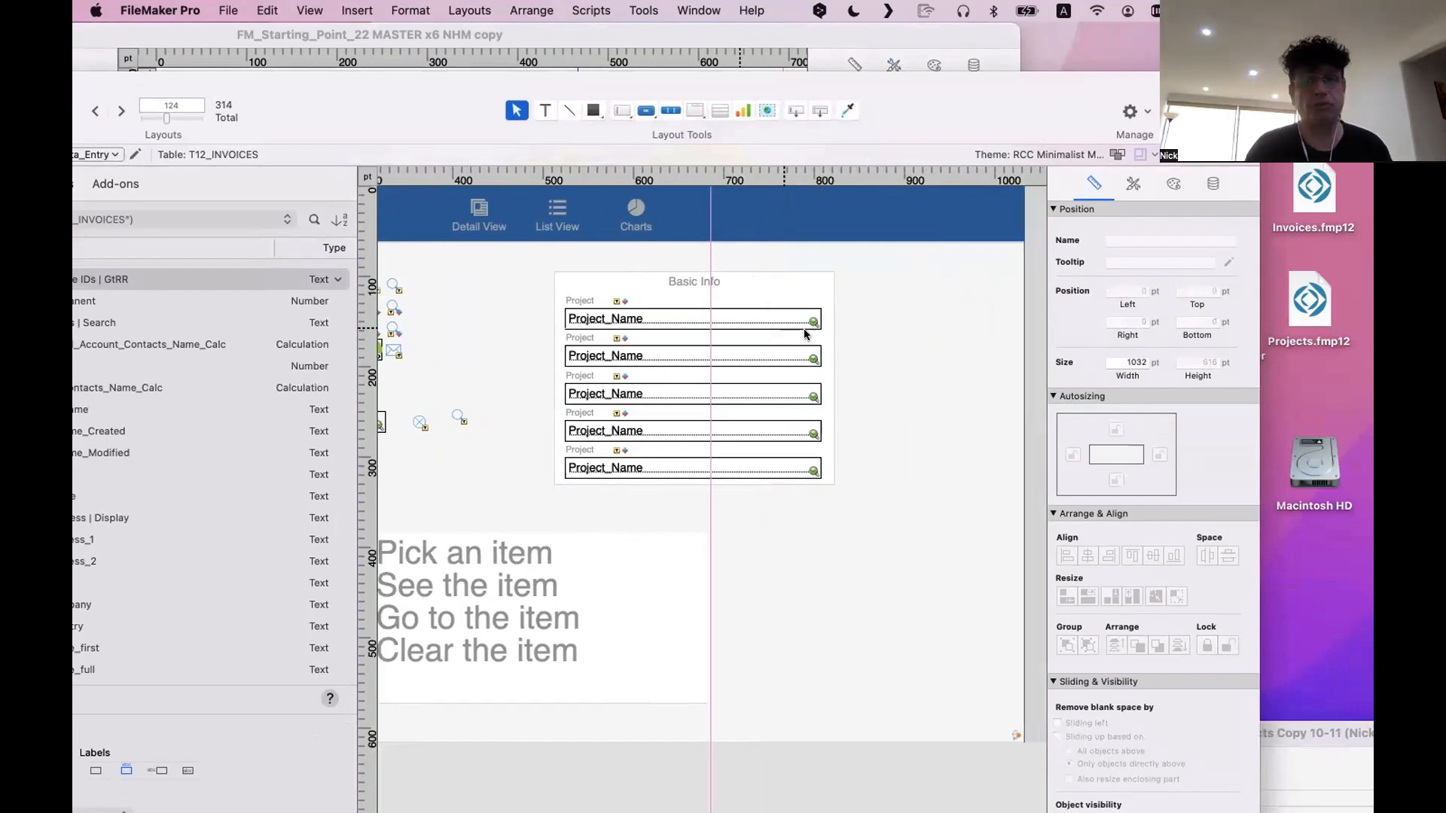
click(794, 328)
drag(793, 326, 812, 445)
scroll(780, 368, right, 1)
scroll(791, 369, left, 5)
key(Down)
key(Down)
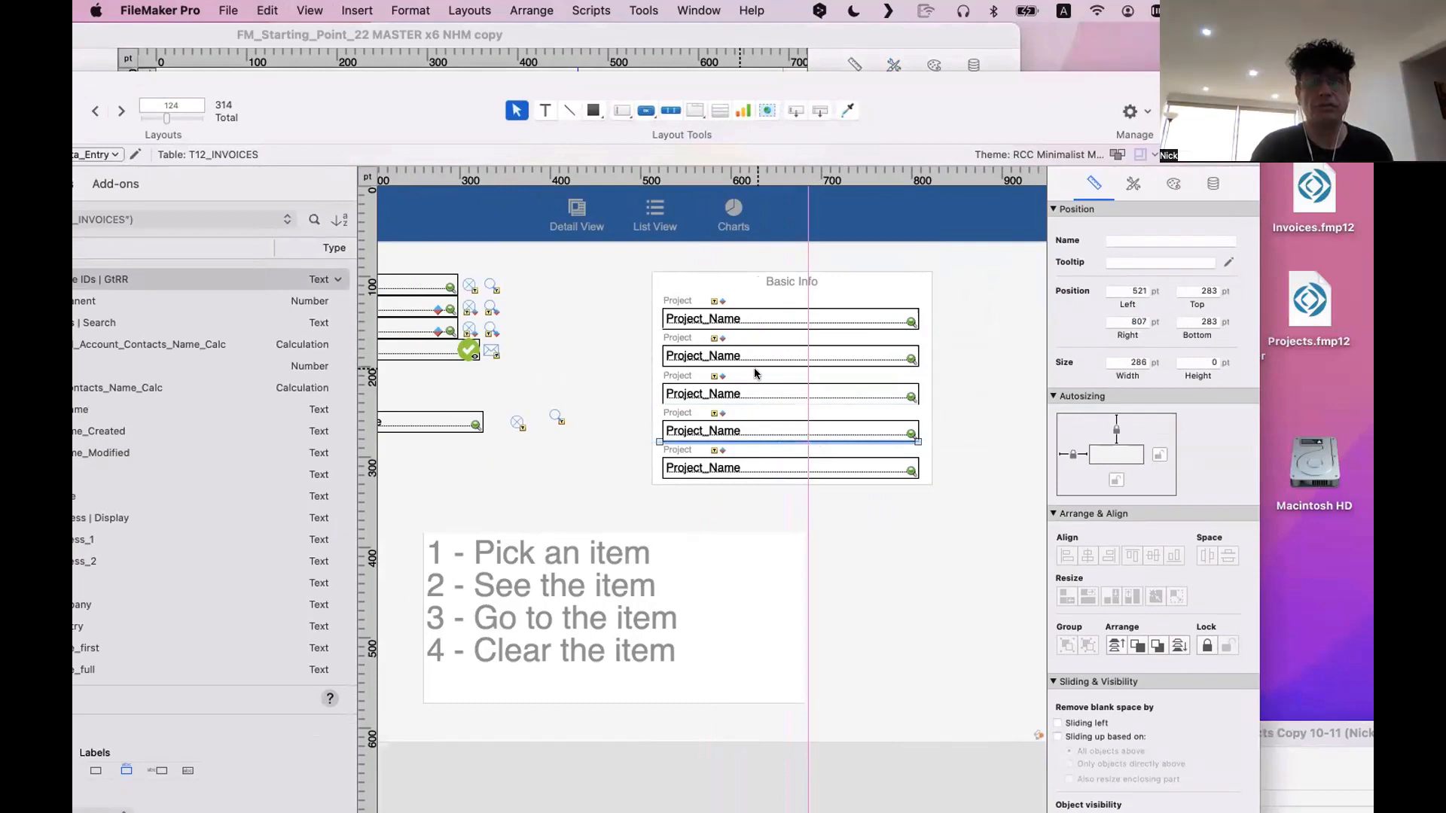
Nudge the separator line beneath the third Project_Name field down to 242 pt
click(757, 402)
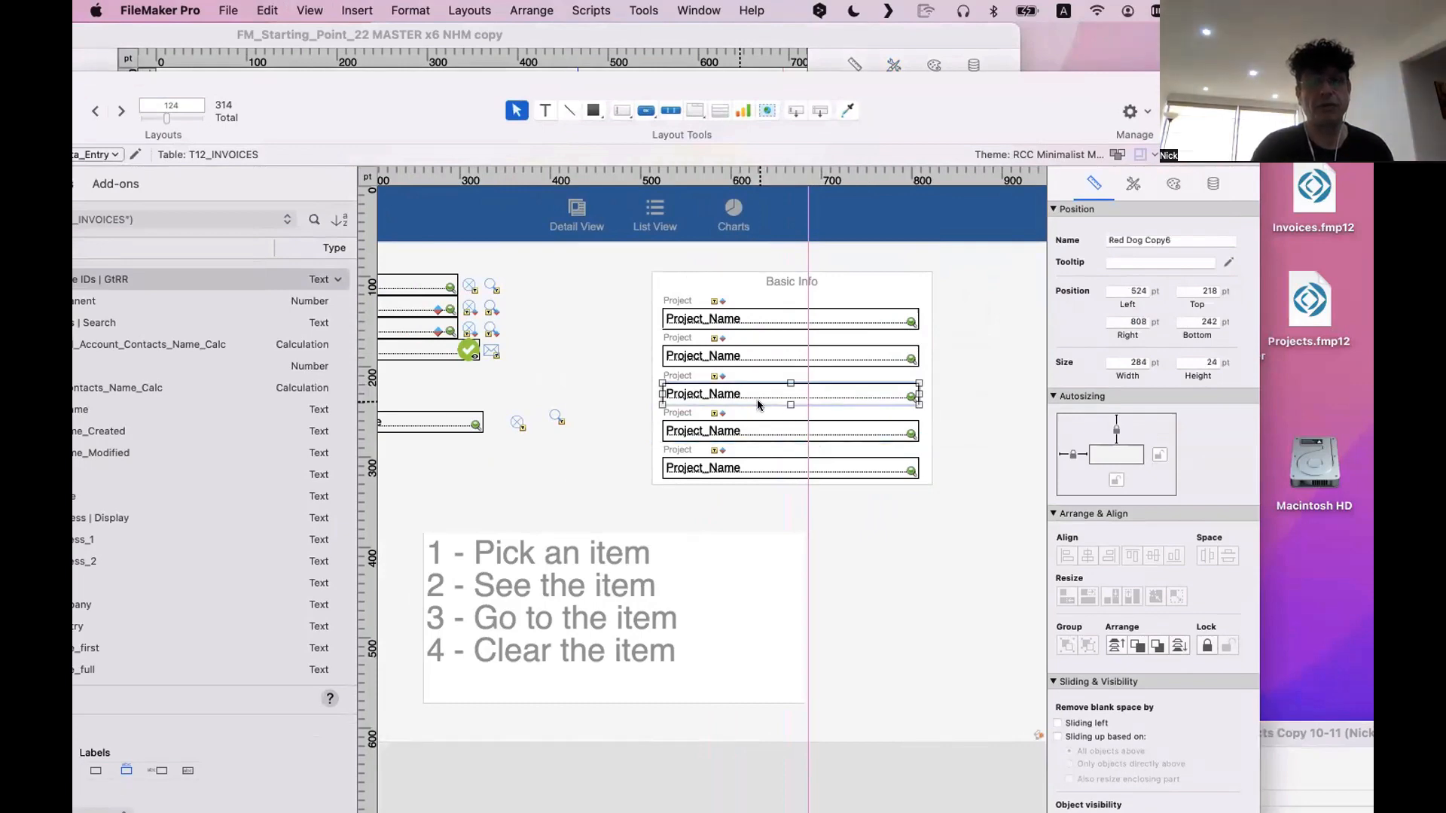
click(758, 405)
key(Down)
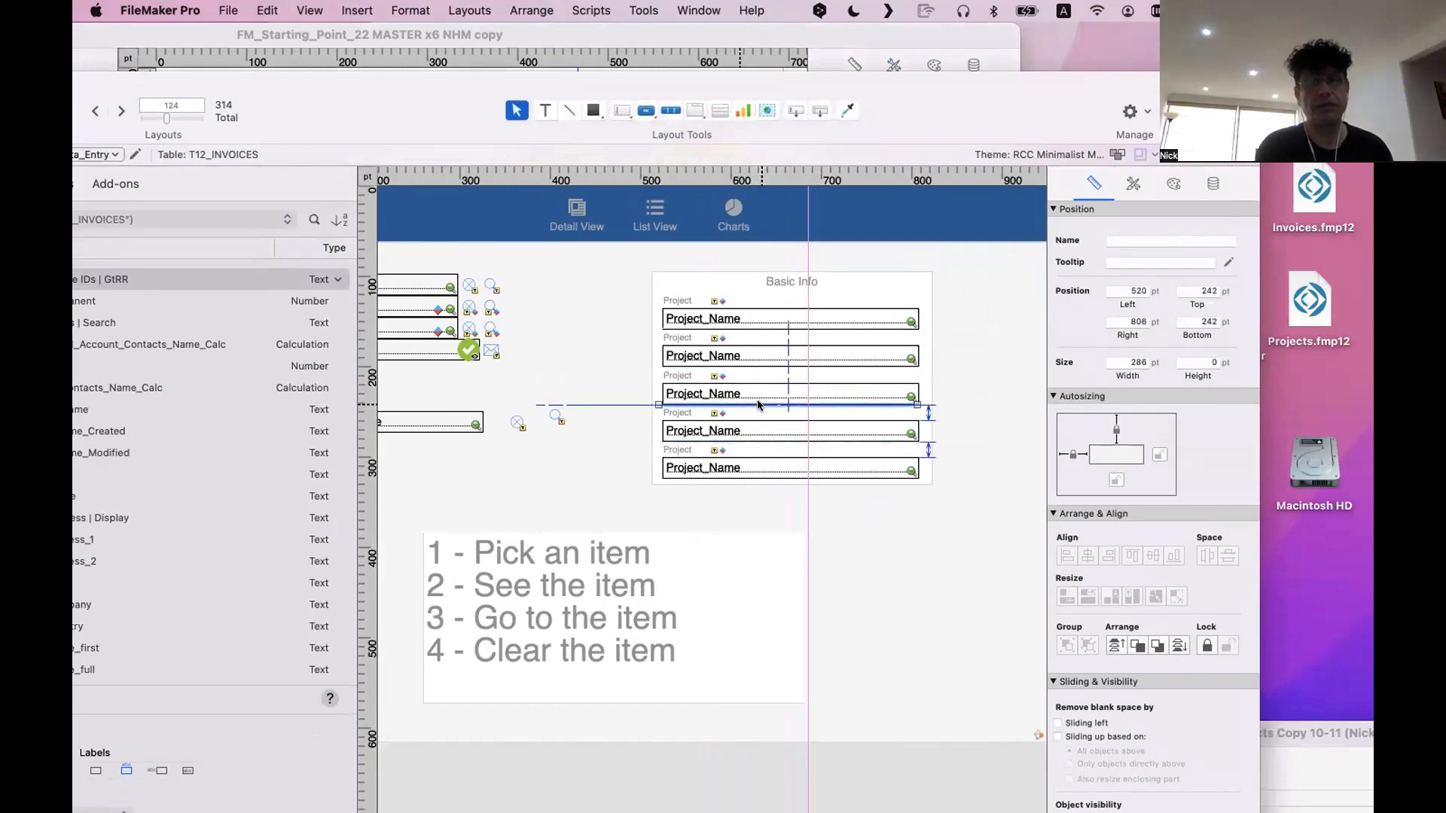
Nudge the separator line beneath the first Project_Name field in Basic Info down to 158 pt
click(791, 368)
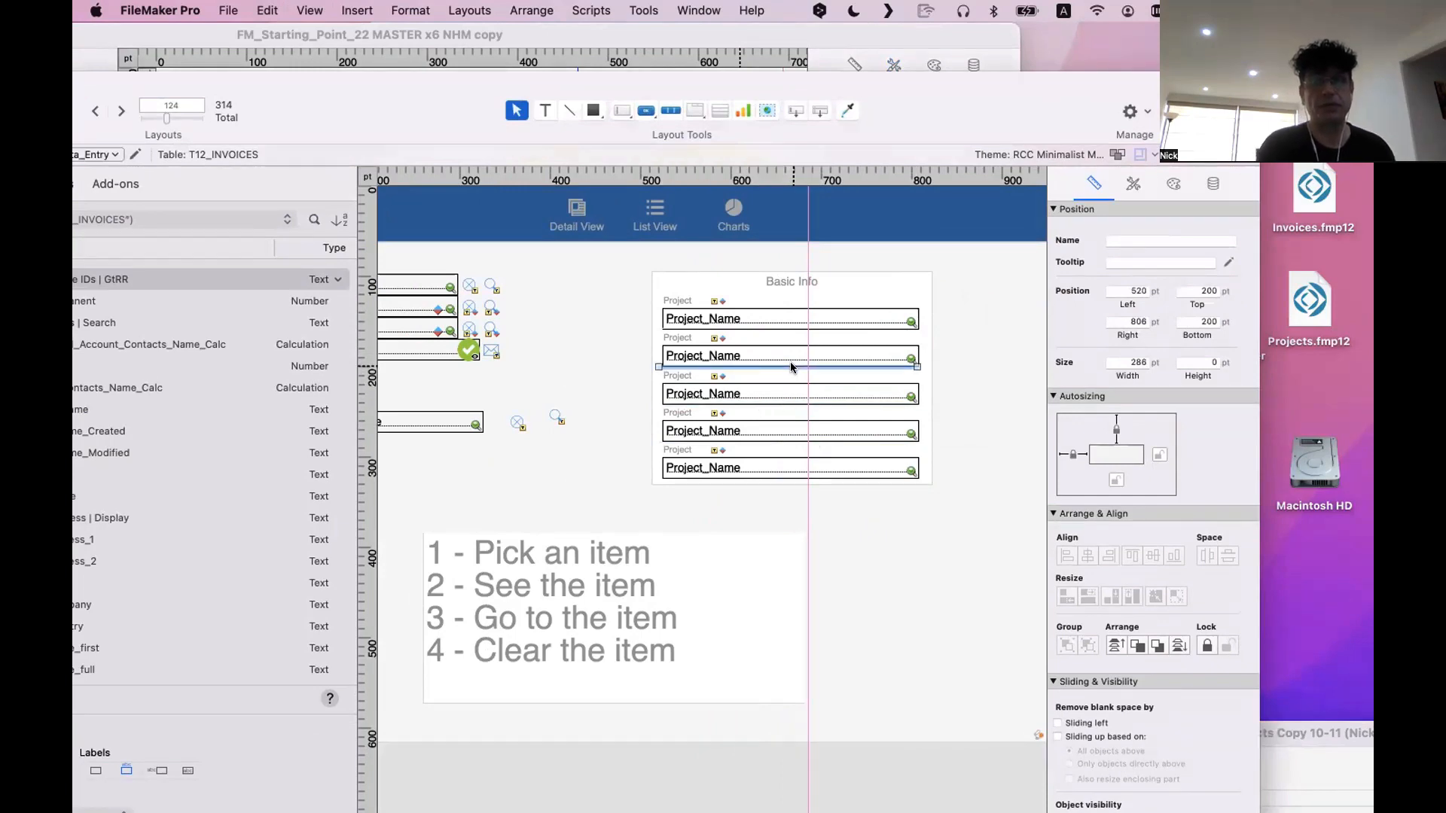
click(773, 327)
click(775, 329)
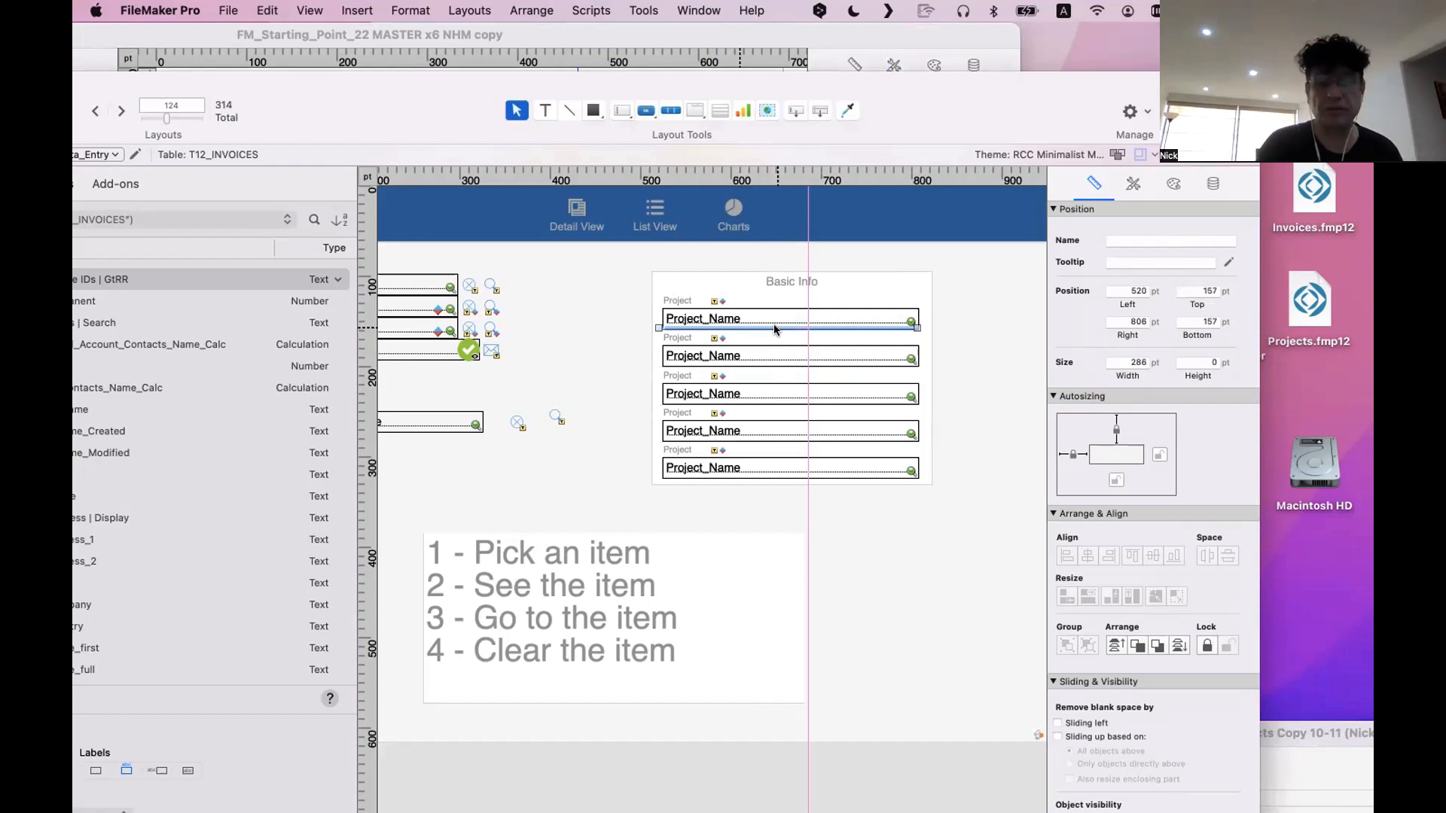
mouse_move(775, 329)
mouse_down()
mouse_move(766, 368)
mouse_move(788, 400)
mouse_move(762, 445)
mouse_move(751, 323)
mouse_up()
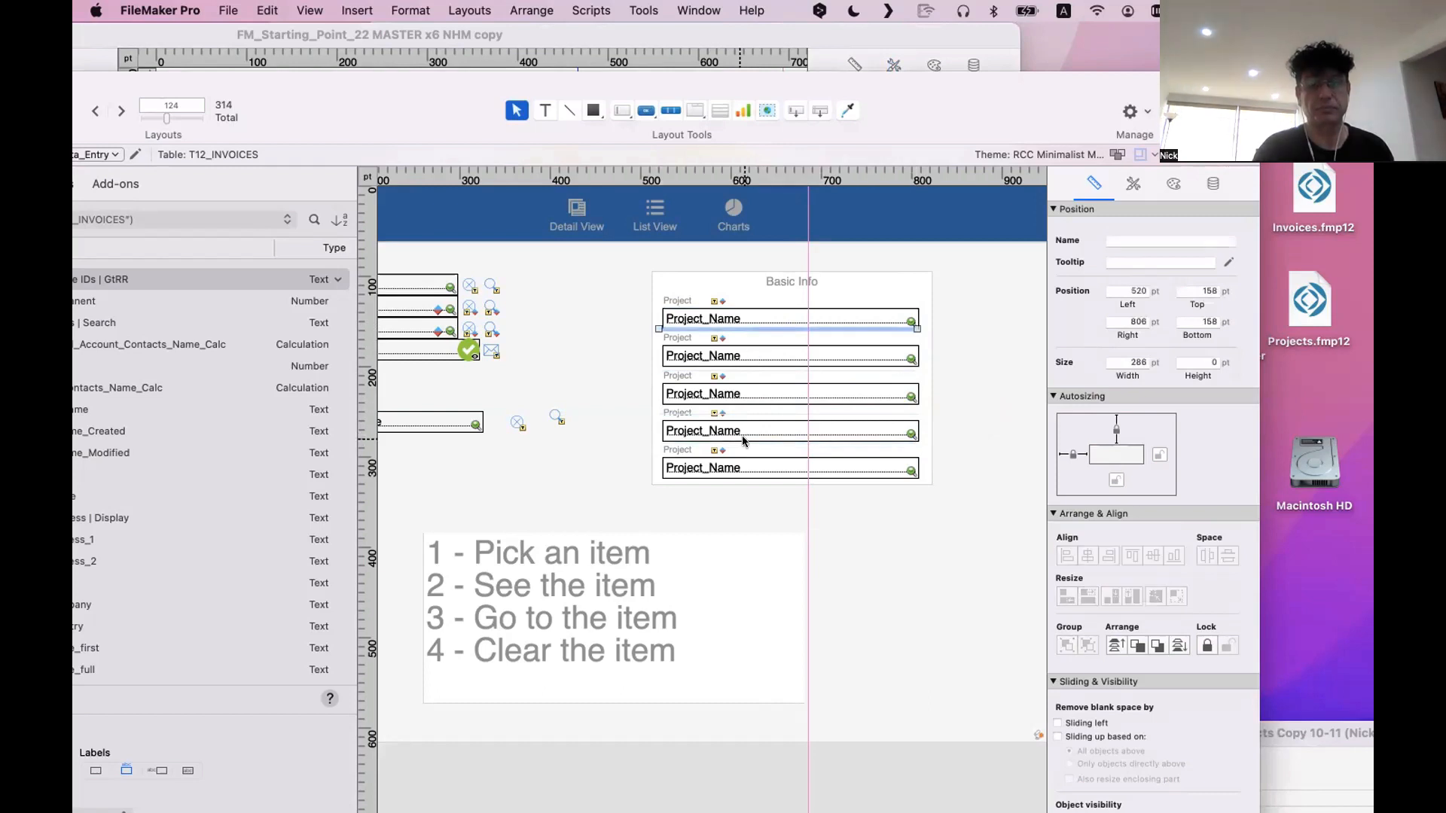
Distribute the four Basic Info separator lines evenly in the vertical direction and nudge them right to a left position of 523 pt
click(741, 412)
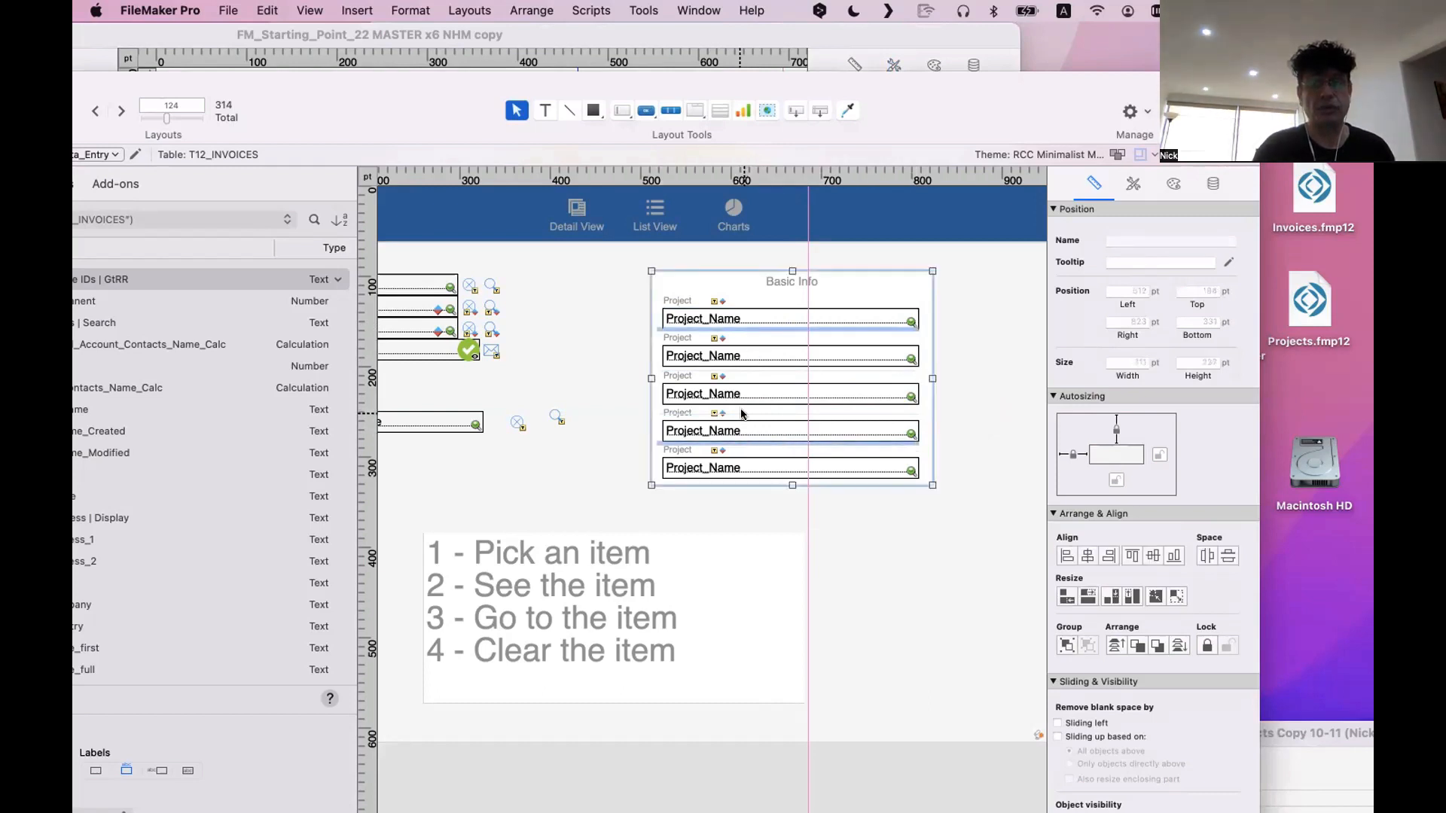
shift+click(743, 413)
shift+click(743, 408)
shift+click(746, 371)
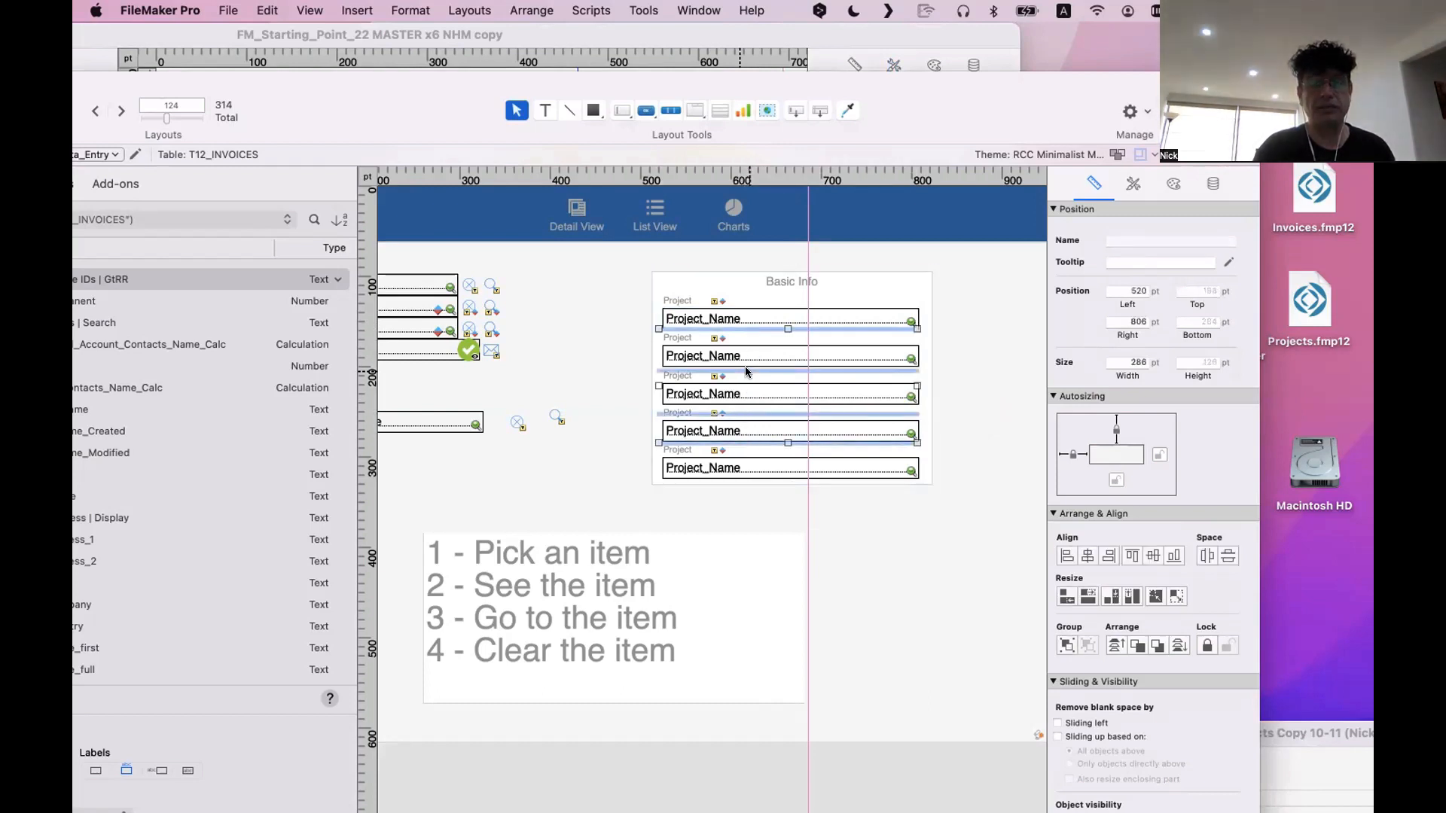
click(1226, 553)
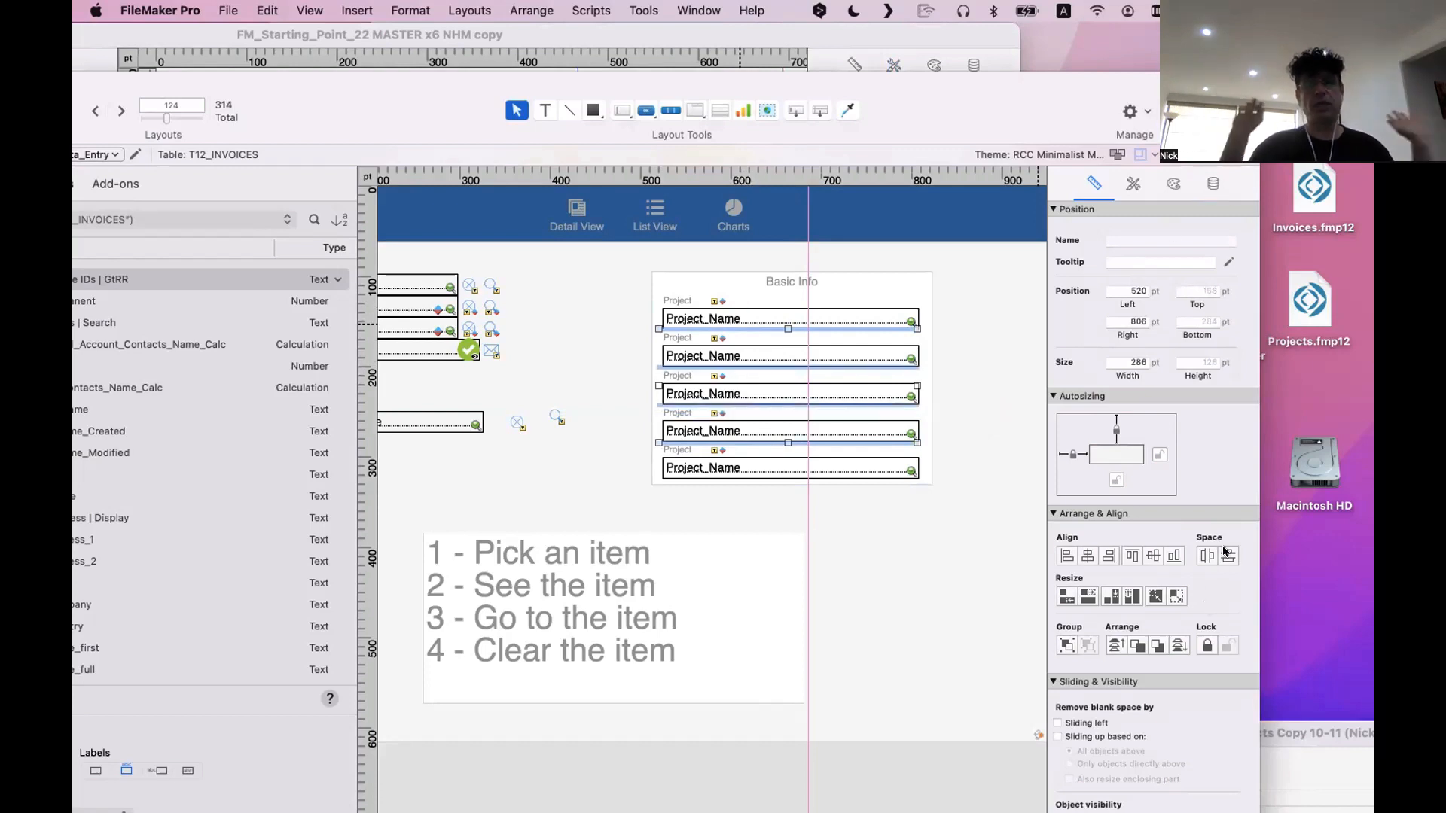
key(Right)
key(Right)
key(Right)
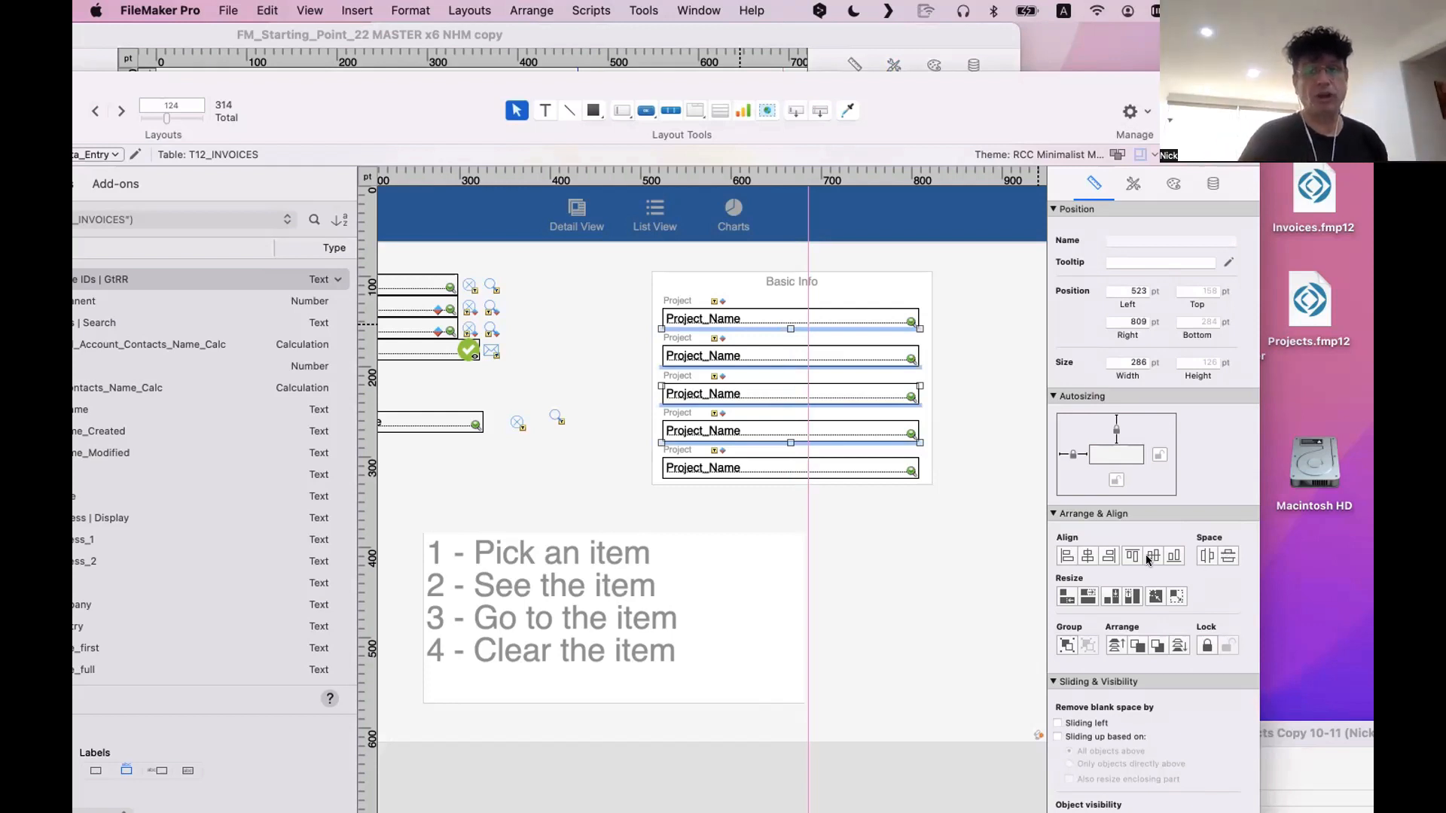
Check the left position of the last Project label and field, and preview the Basic Info block in Browse mode
click(672, 468)
shift+click(678, 449)
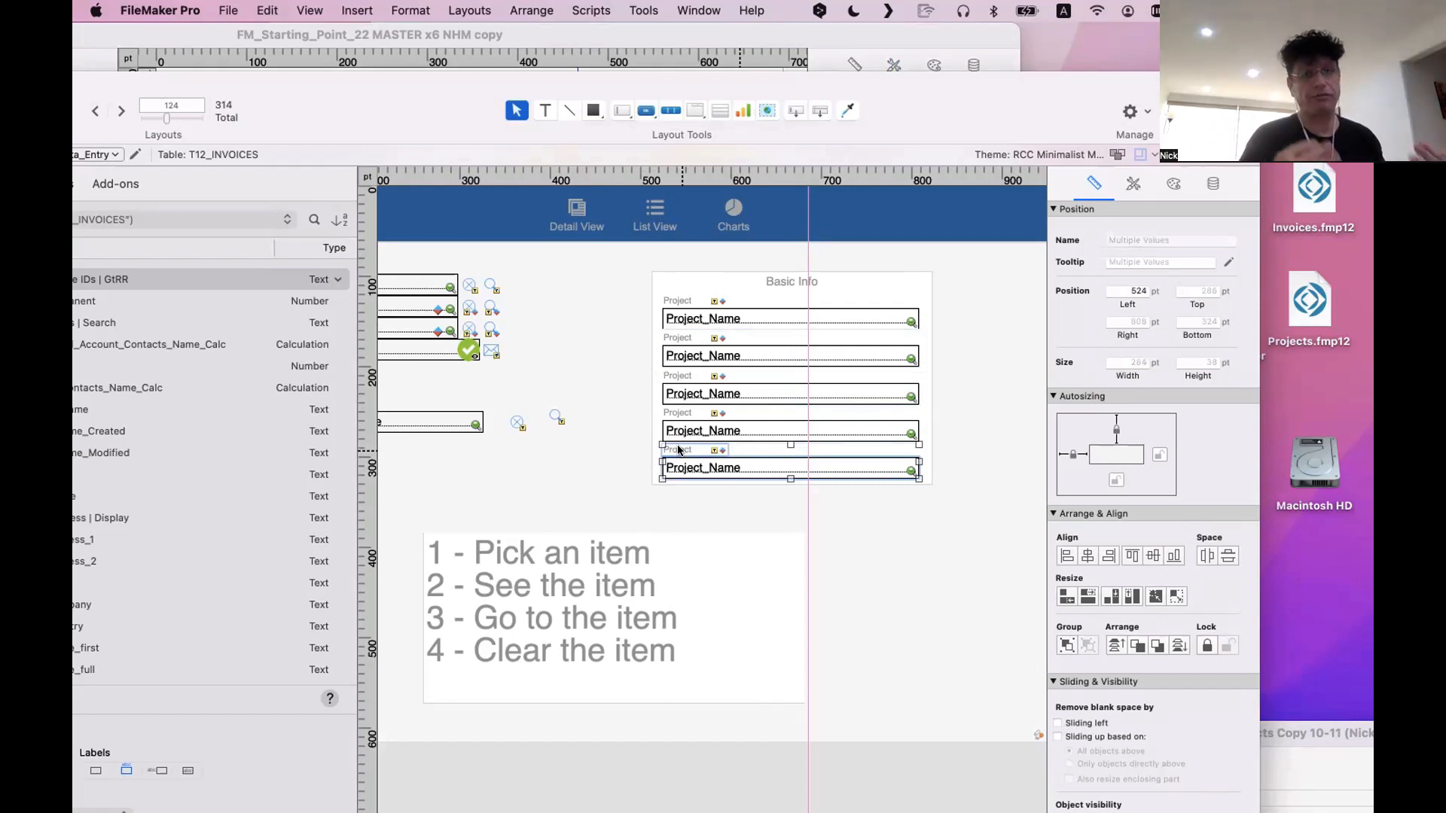
click(884, 528)
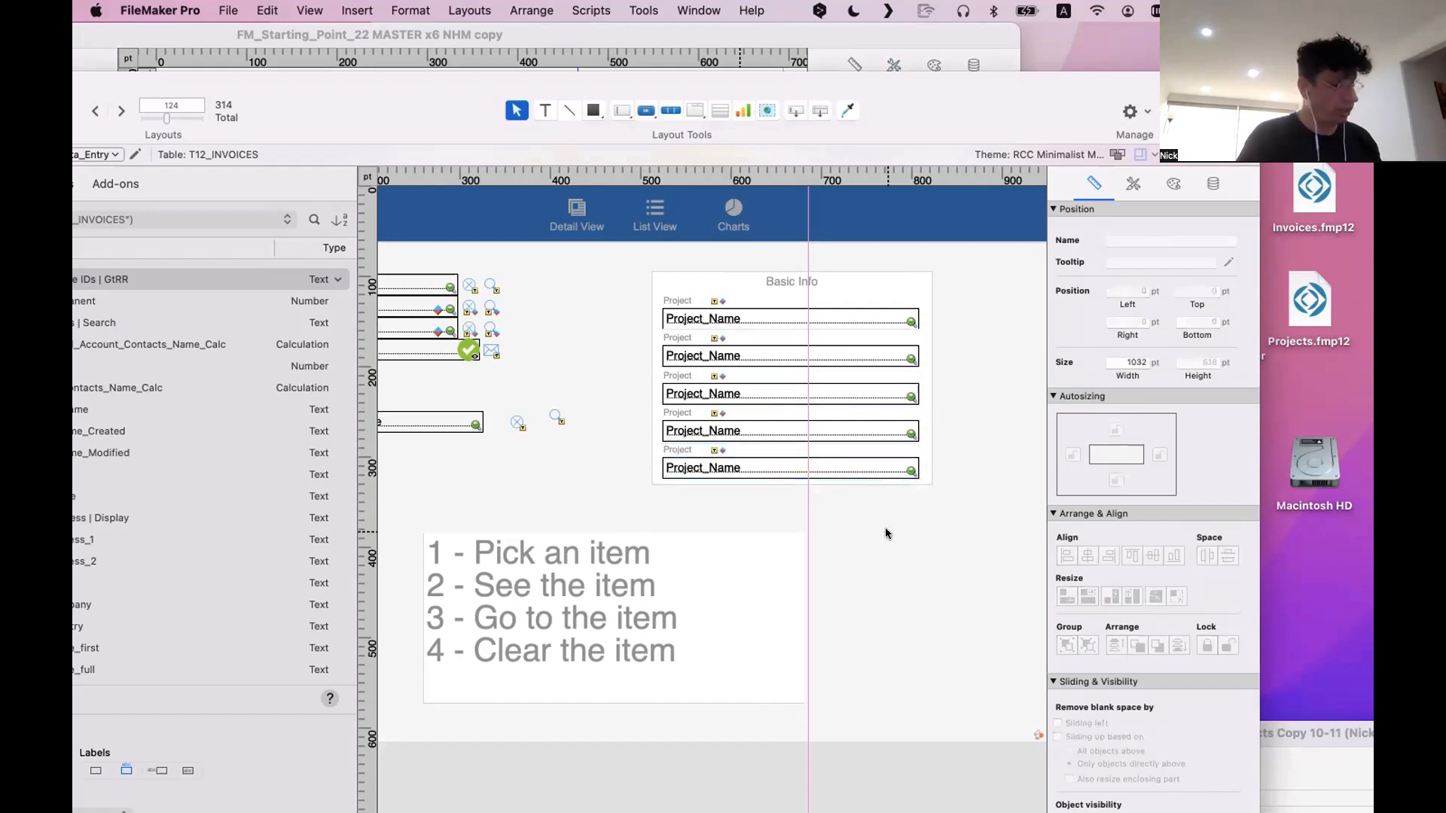
key(super+b)
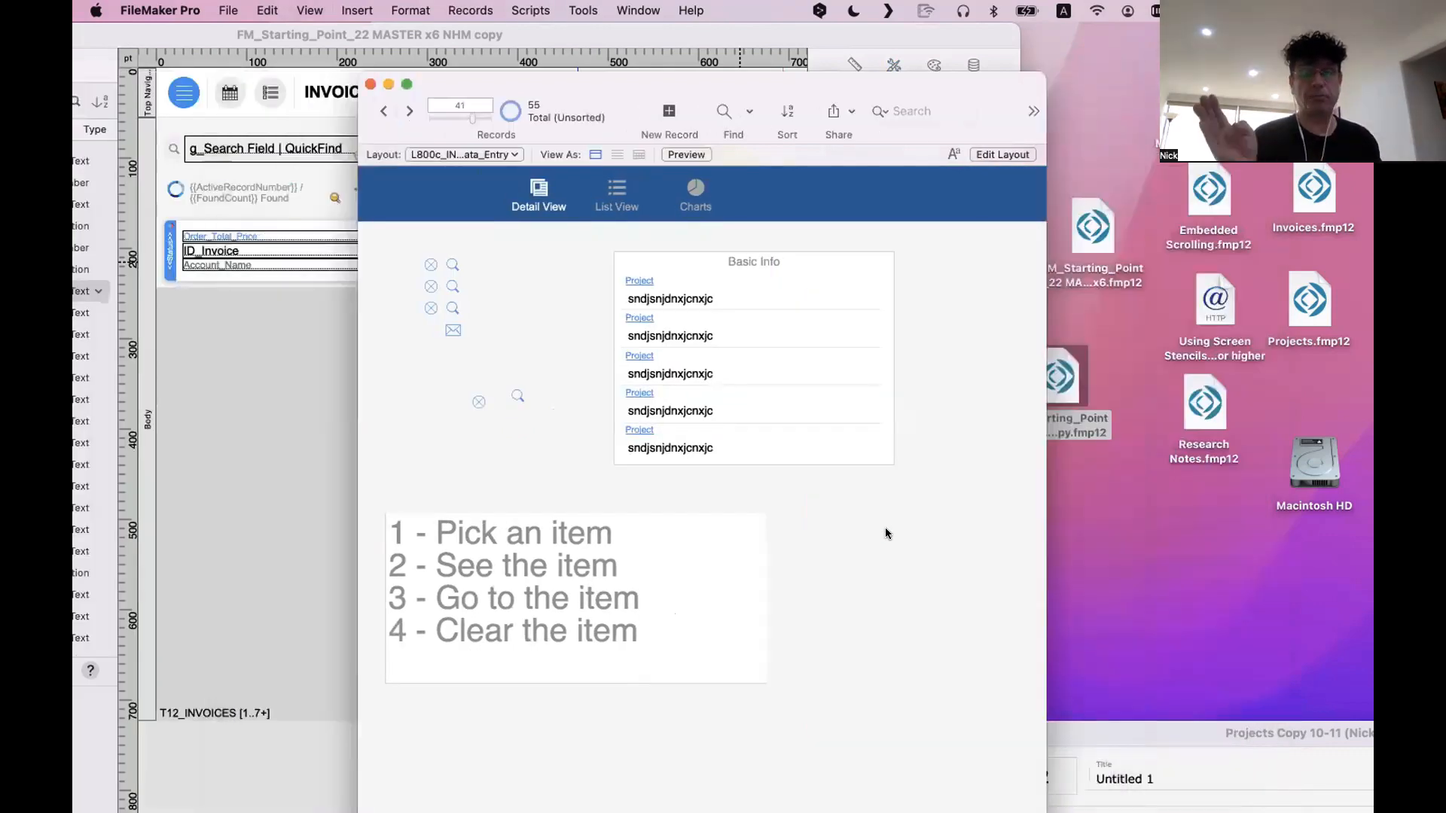
key(super+l)
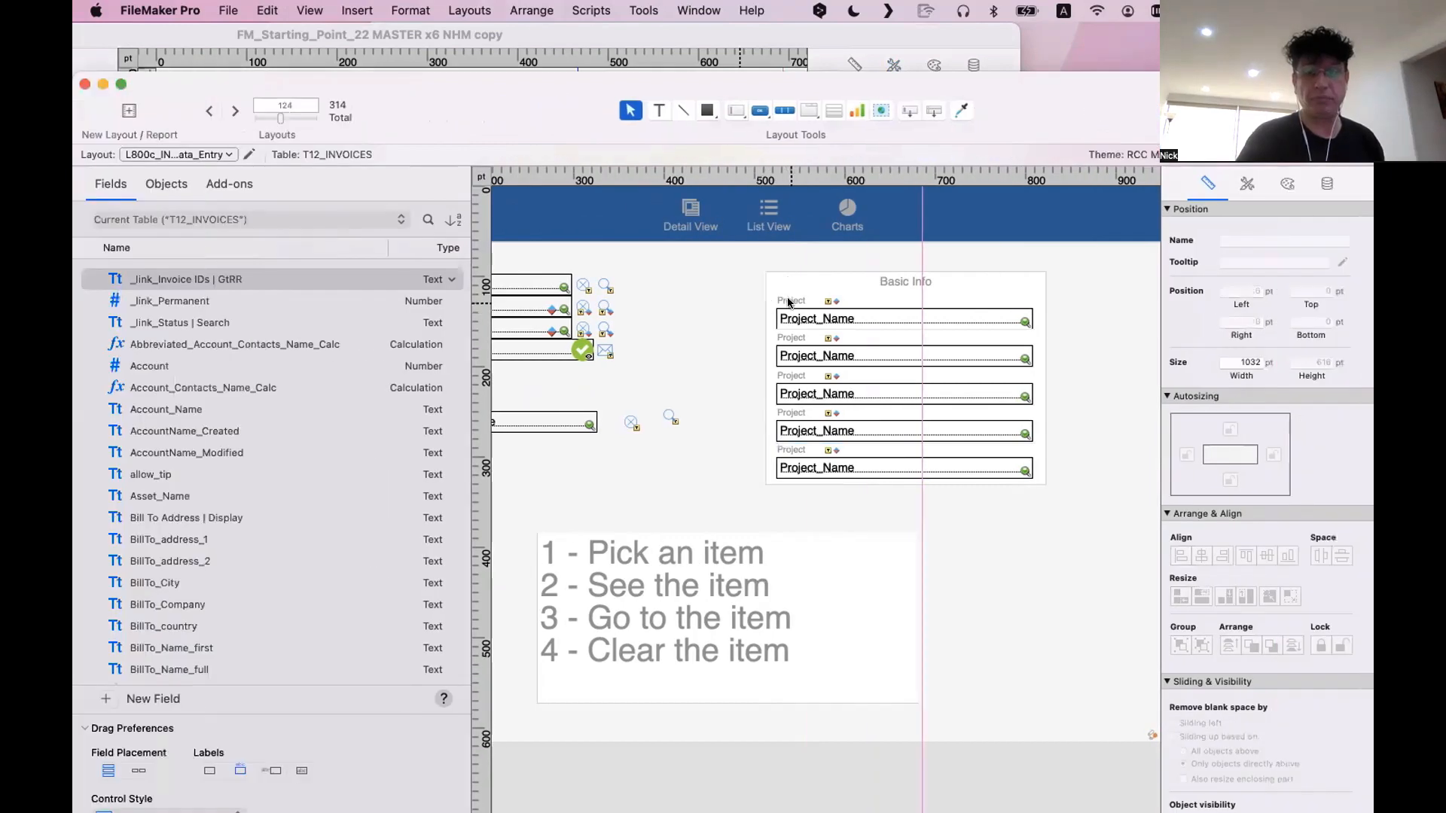
Delete the conditional formatting rule with underline and text color from all five Project labels, and preview the labels in Browse mode
click(788, 302)
shift+click(797, 339)
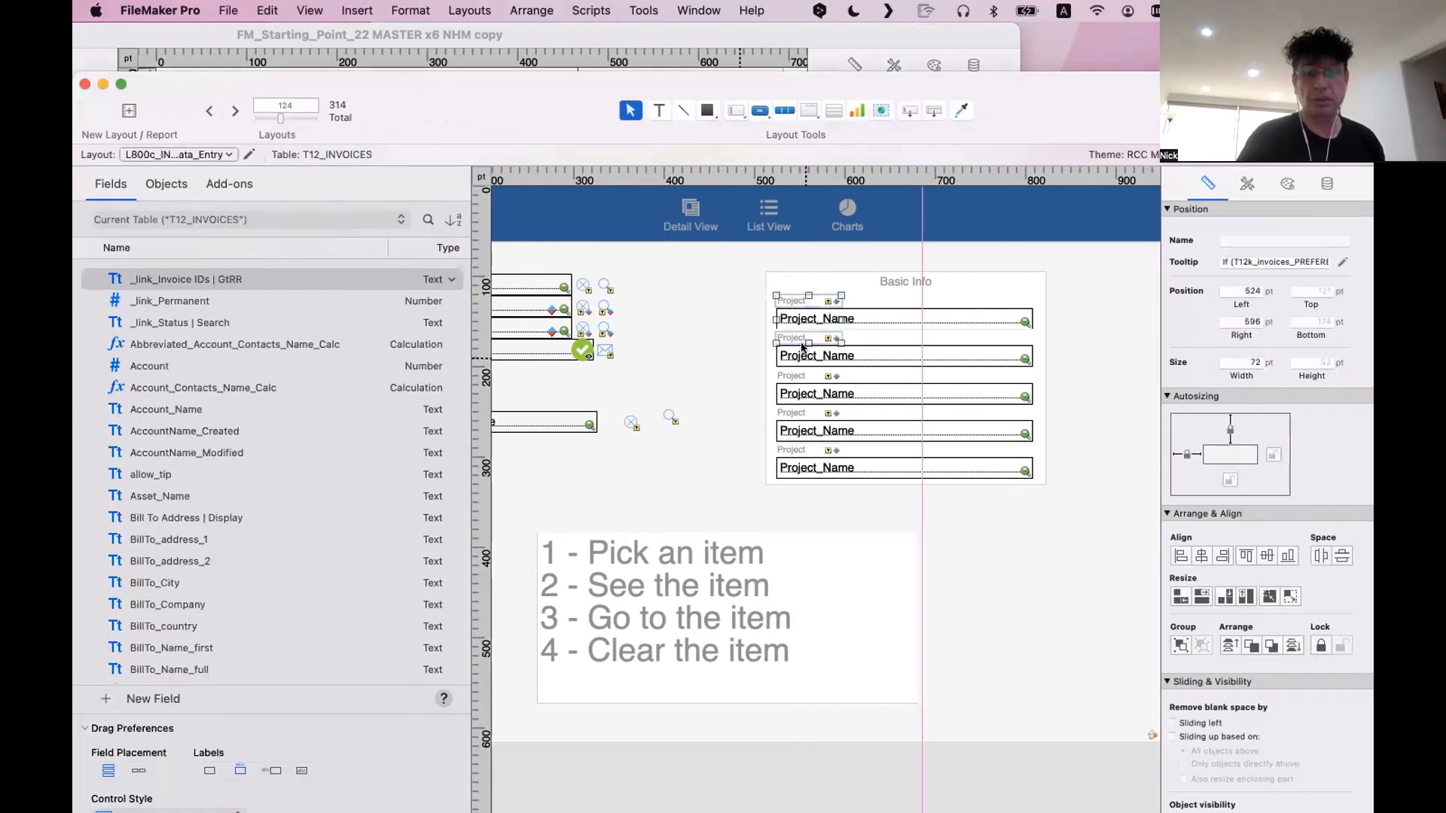
shift+click(799, 376)
shift+click(803, 412)
shift+click(799, 450)
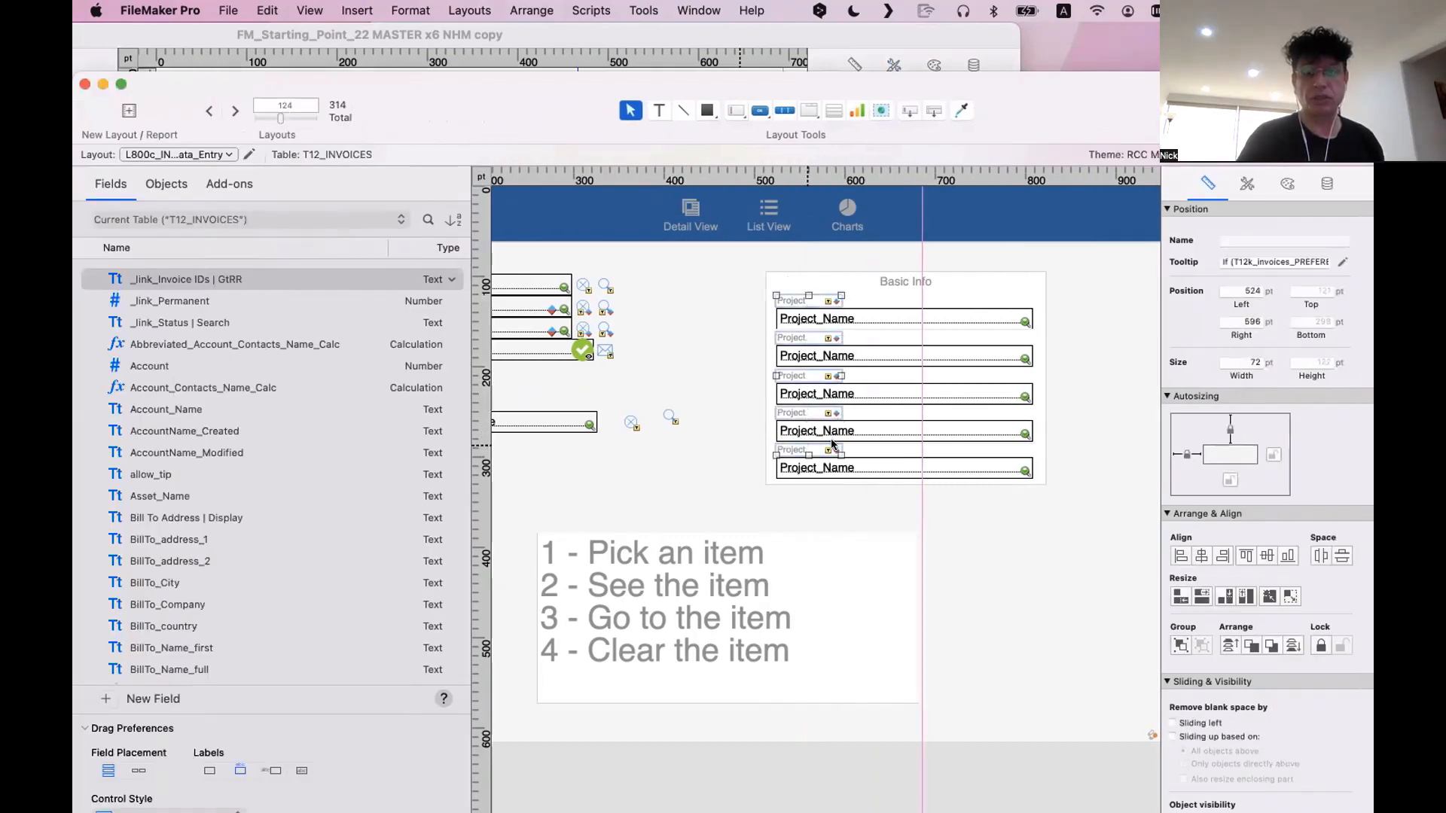
right_click(835, 445)
click(922, 623)
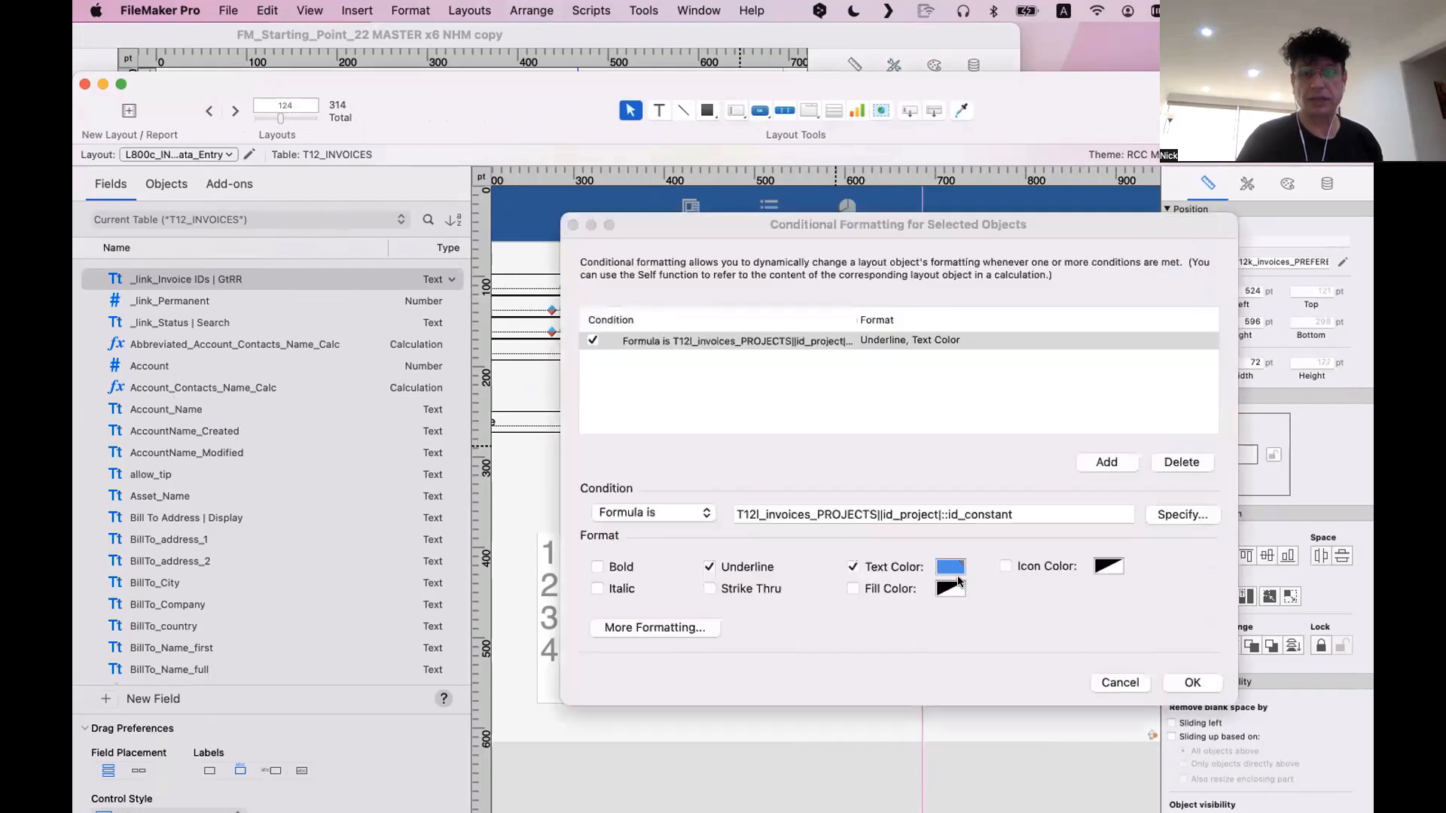
click(1181, 462)
click(1193, 682)
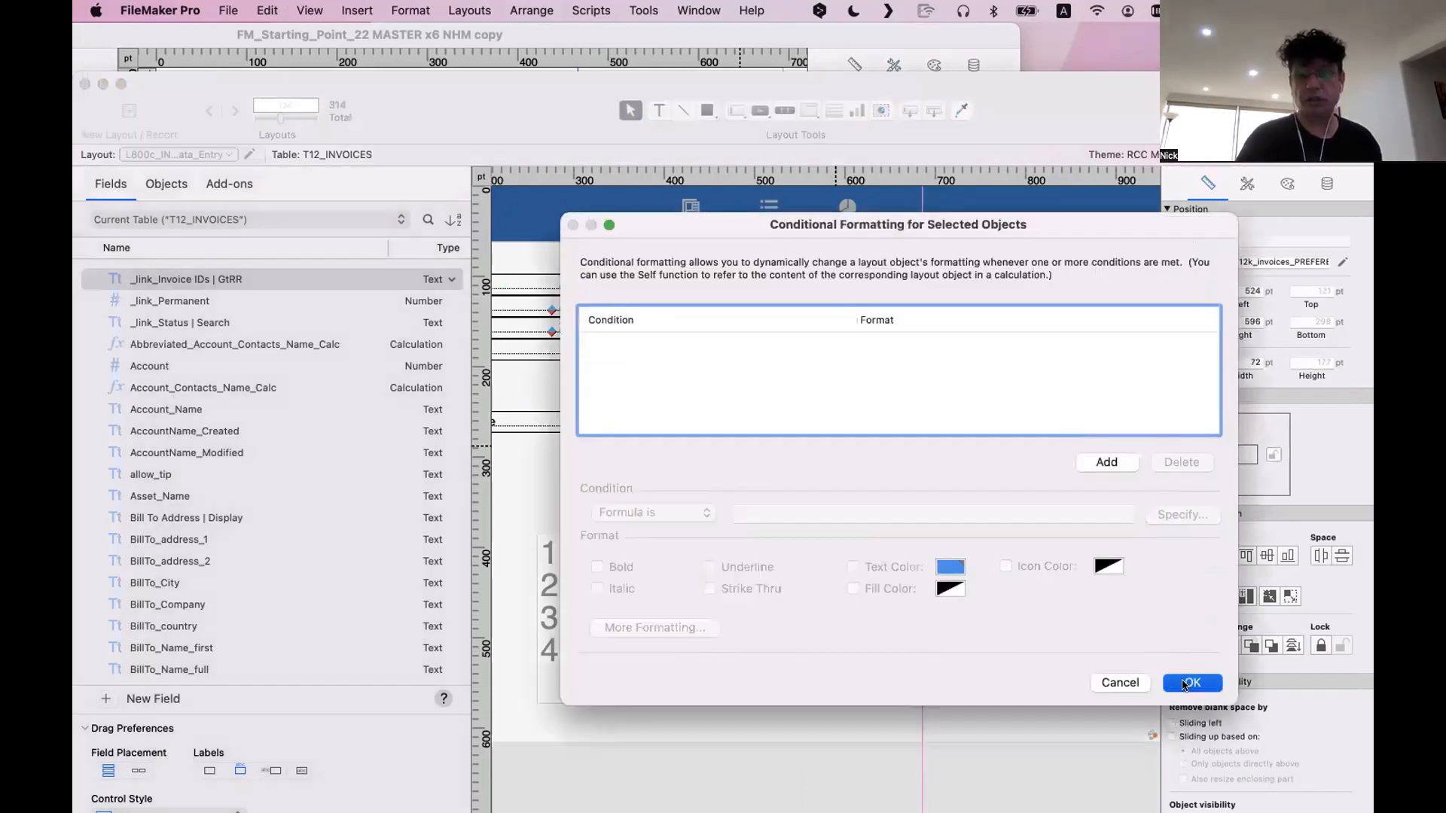
key(super+b)
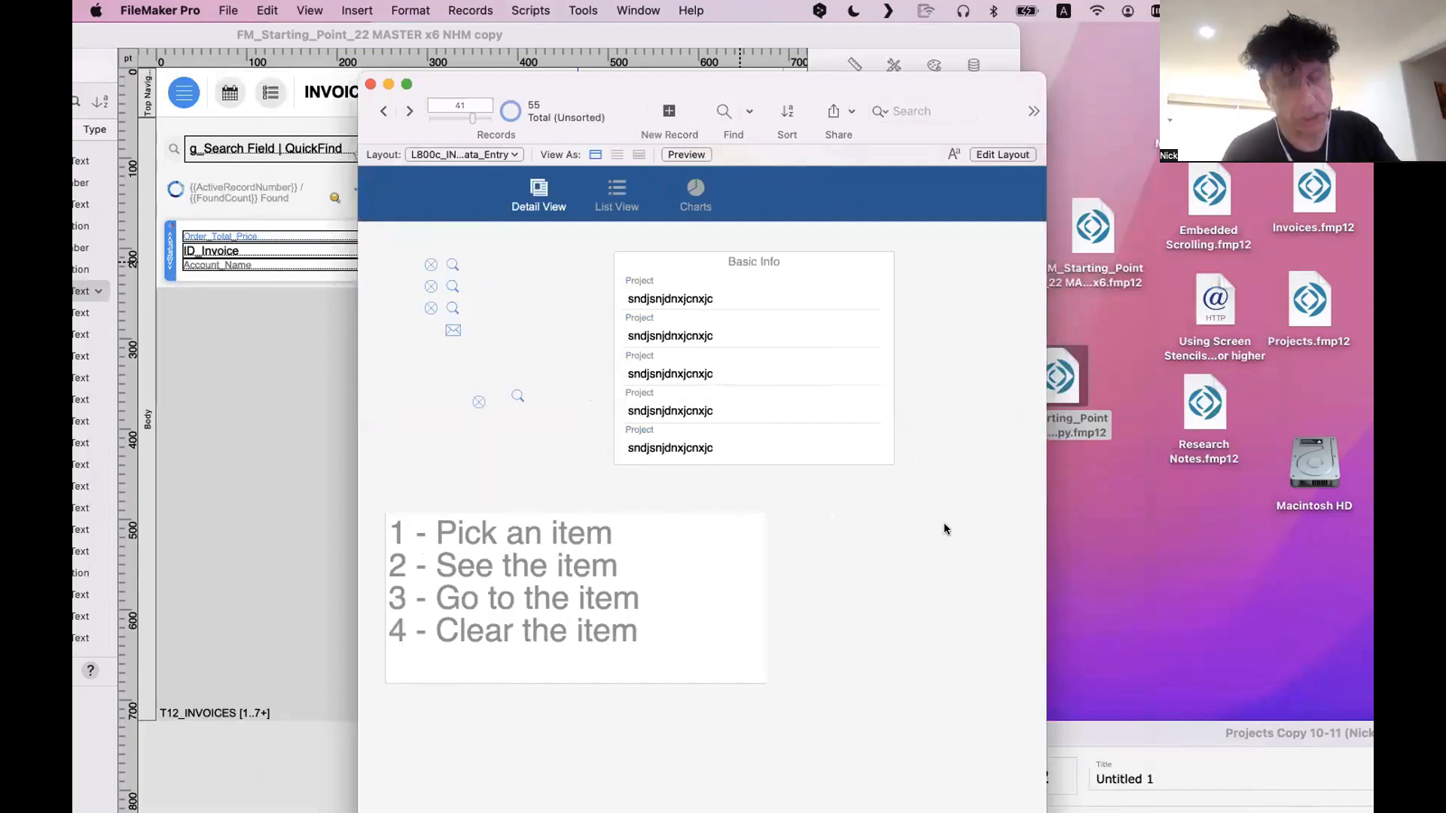
key(super+l)
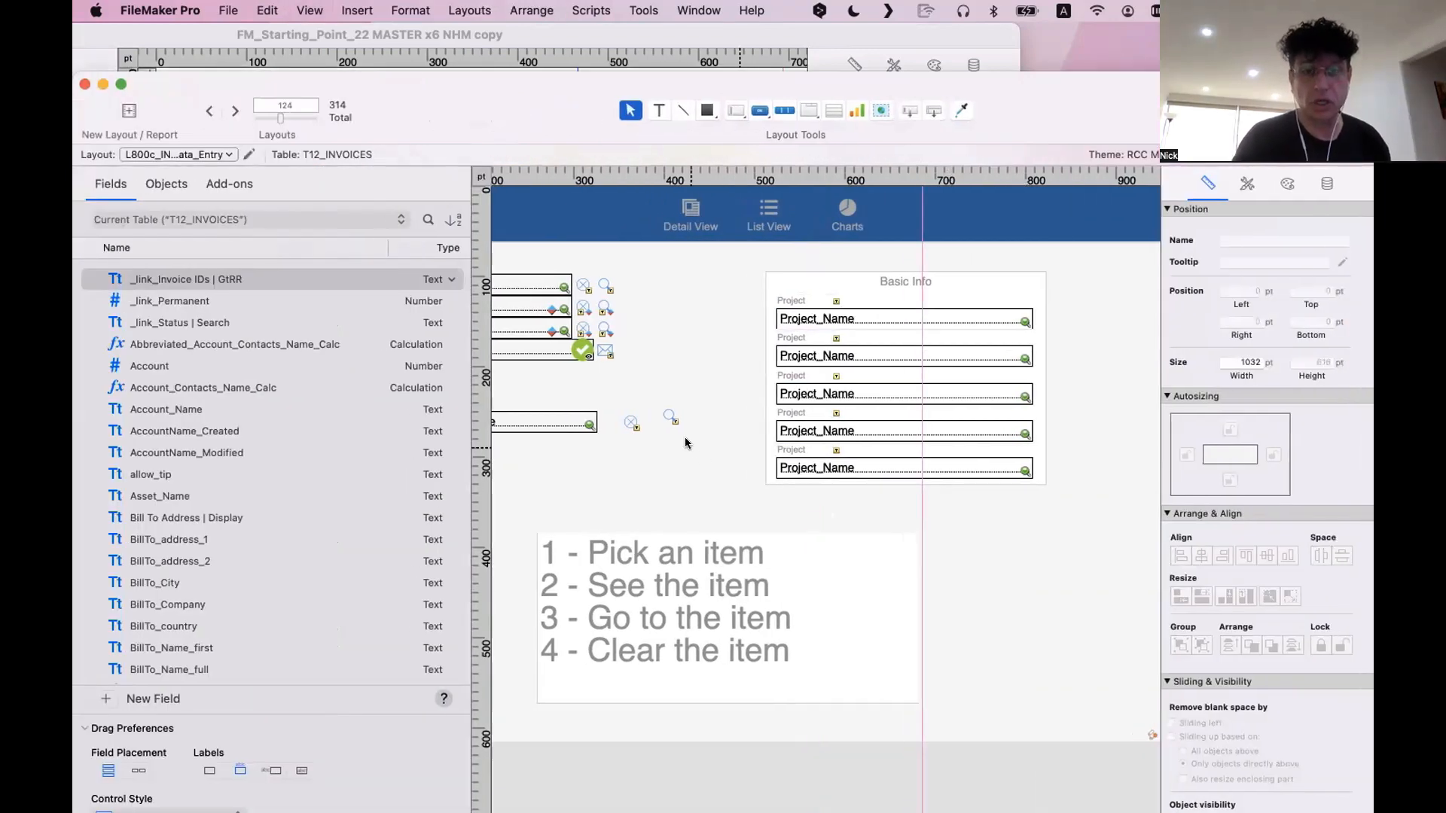
Set the Basic Info box's solid fill to a grayscale brightness of 98%
click(674, 419)
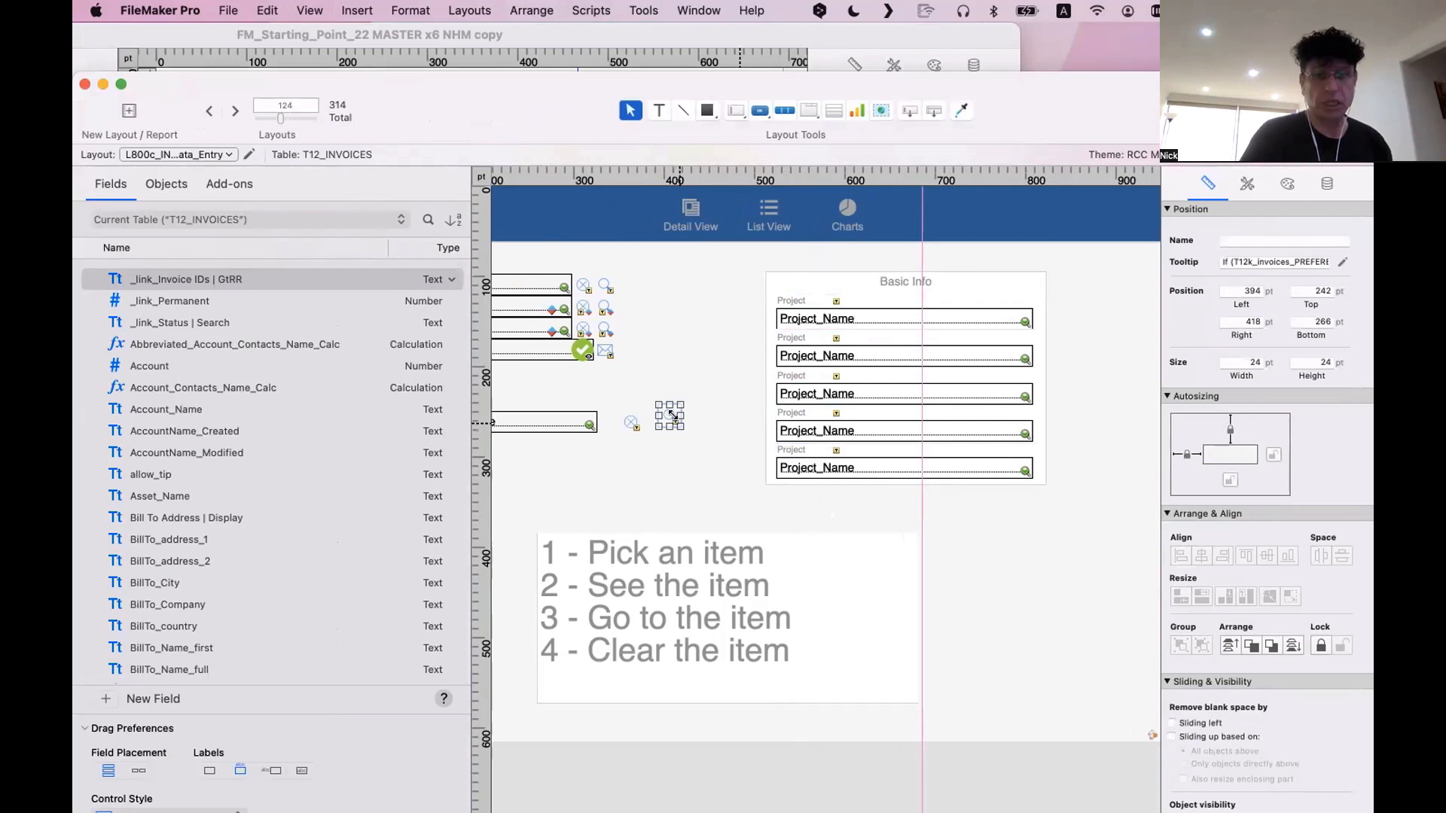
click(1030, 291)
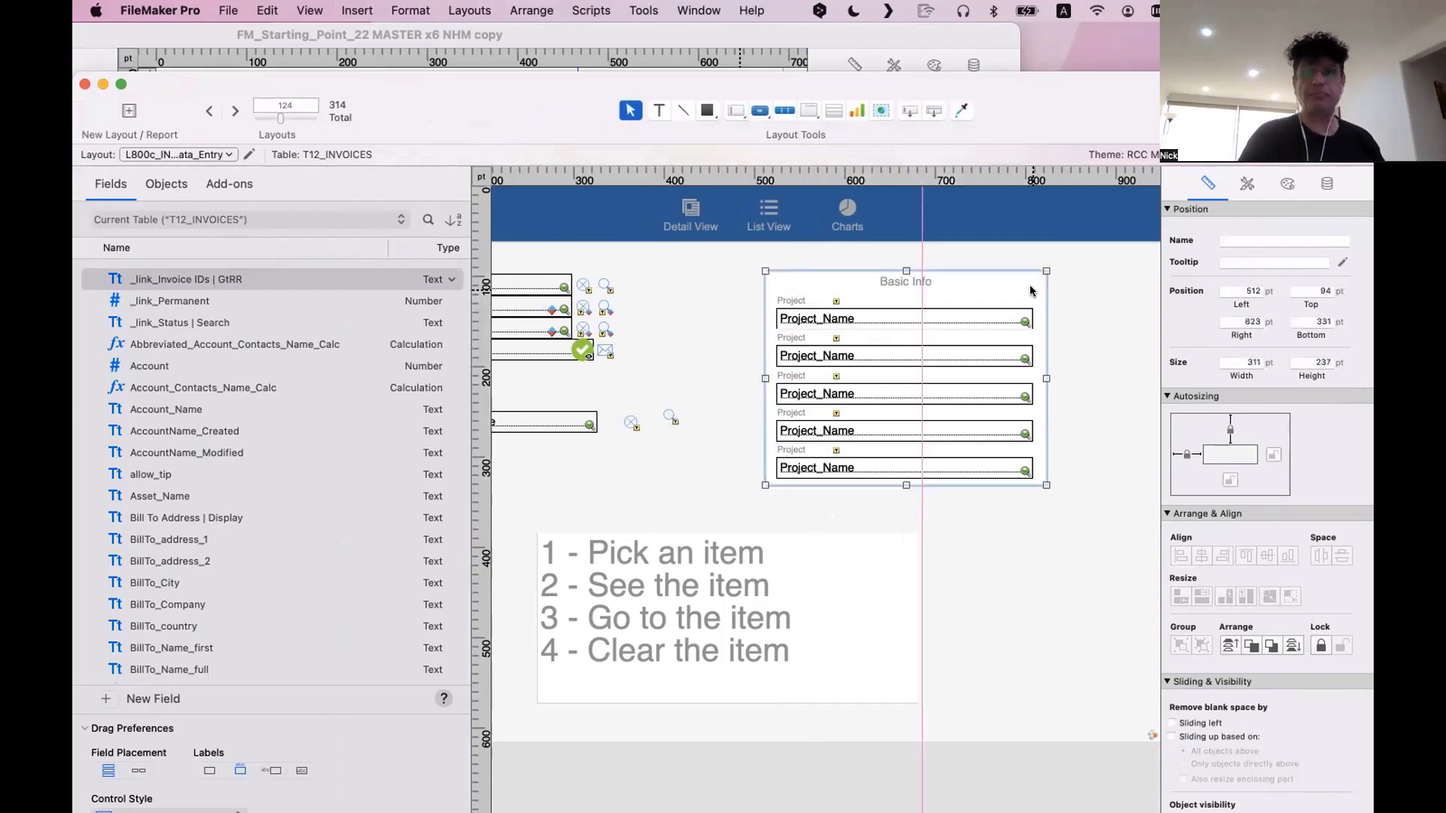
right_click(1030, 291)
key(Escape)
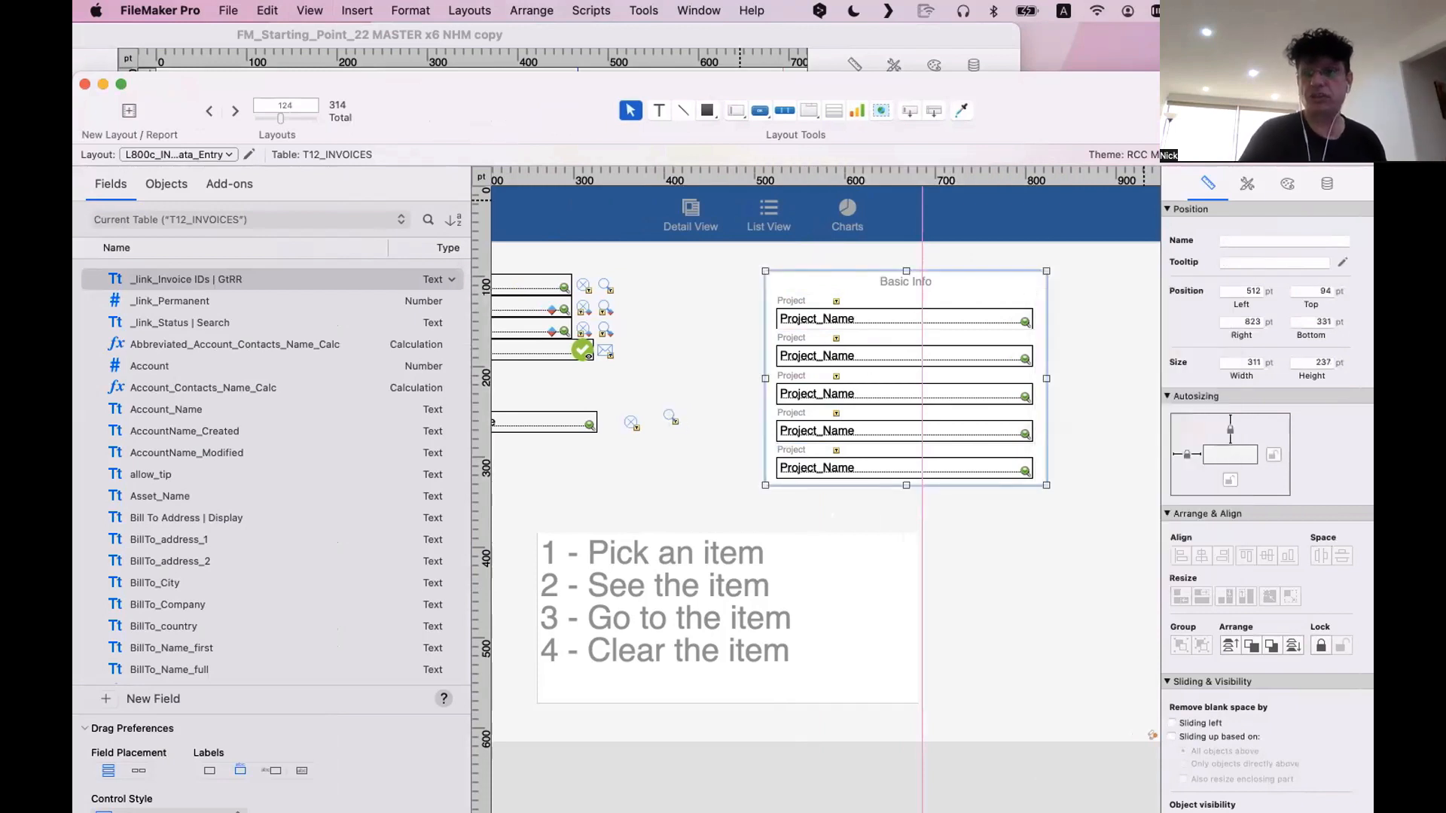
click(1287, 183)
click(1214, 394)
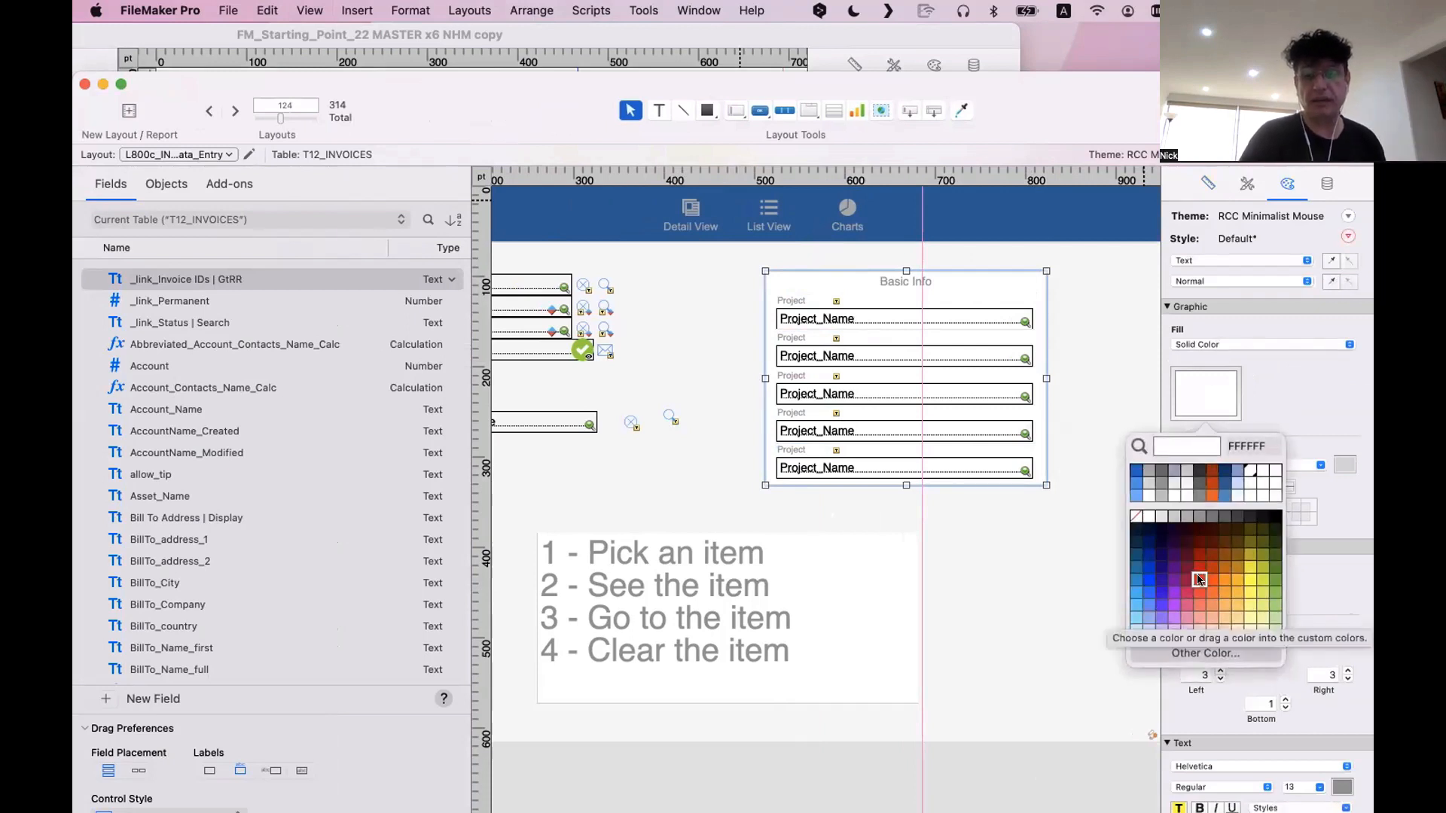
click(1205, 653)
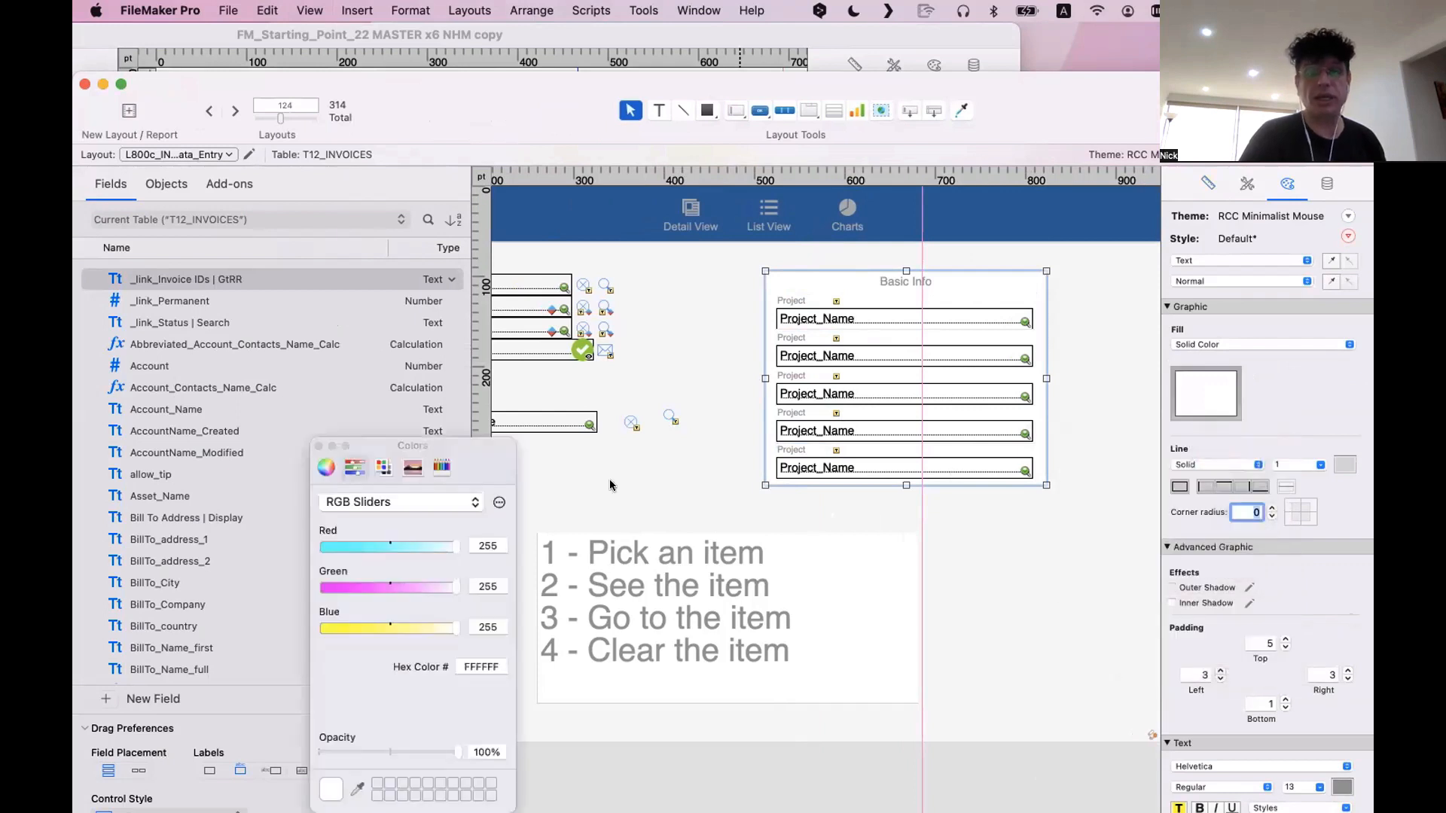
click(463, 502)
click(422, 481)
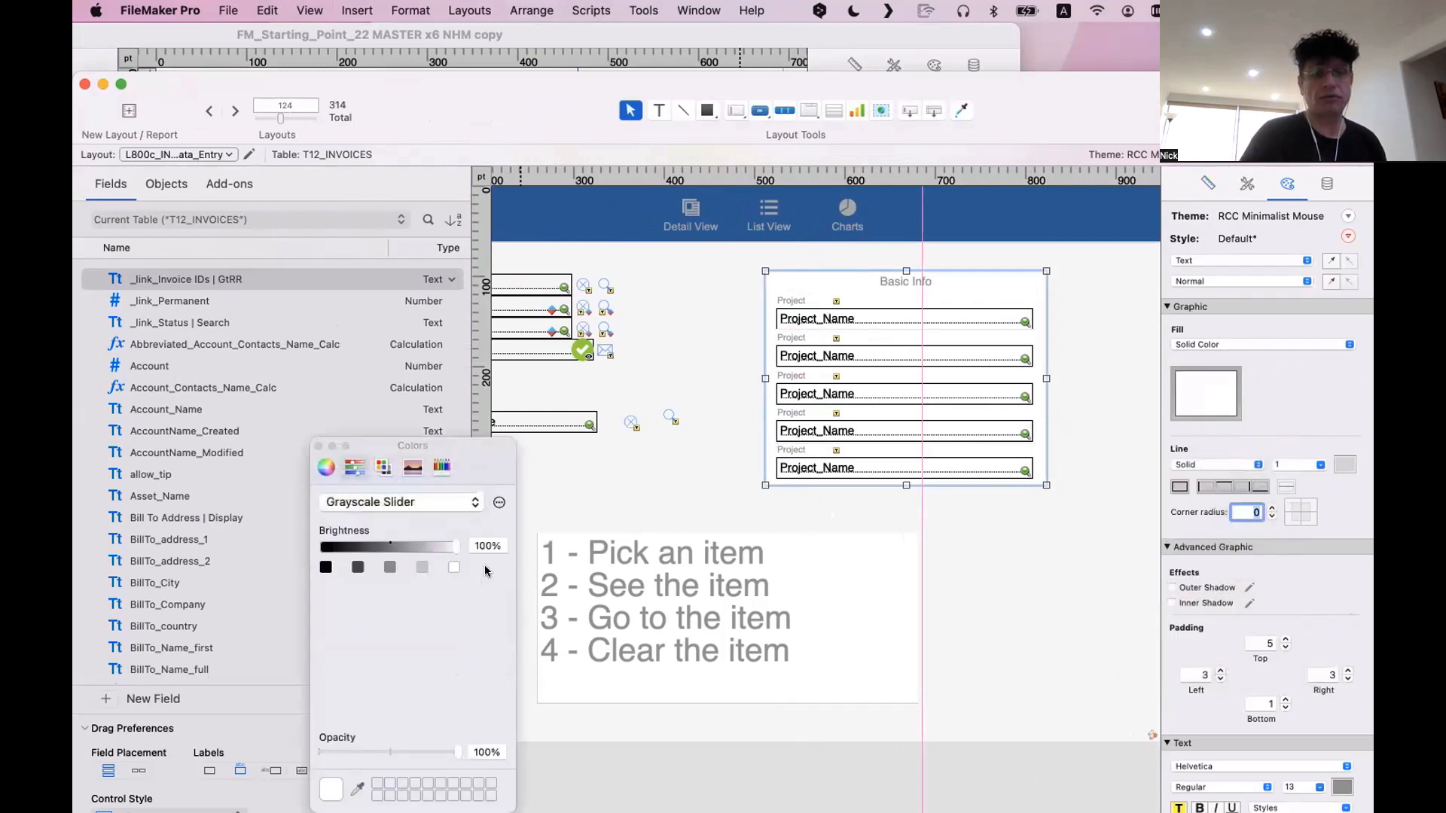
click(485, 544)
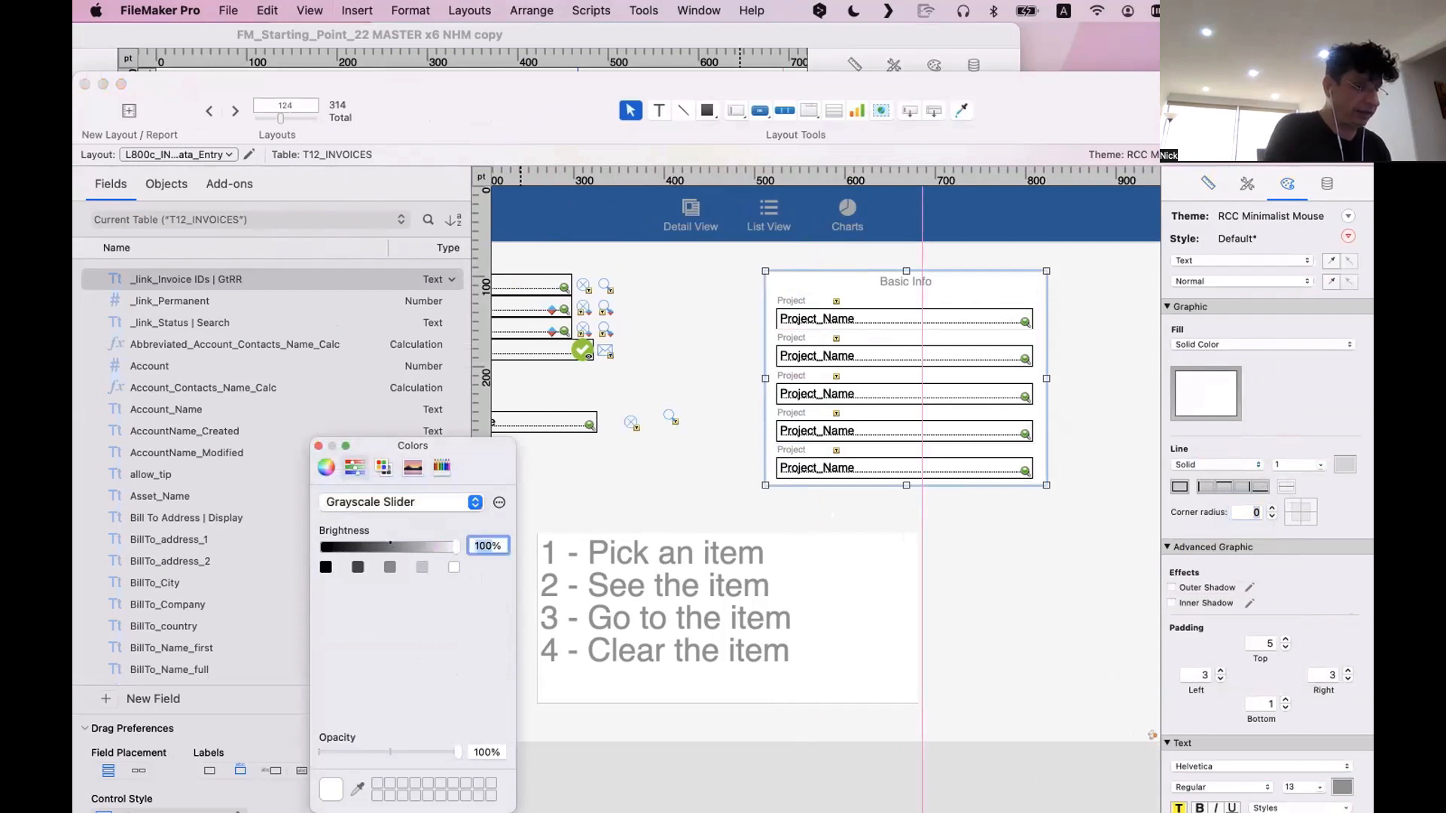
text(98)
key(Return)
click(662, 402)
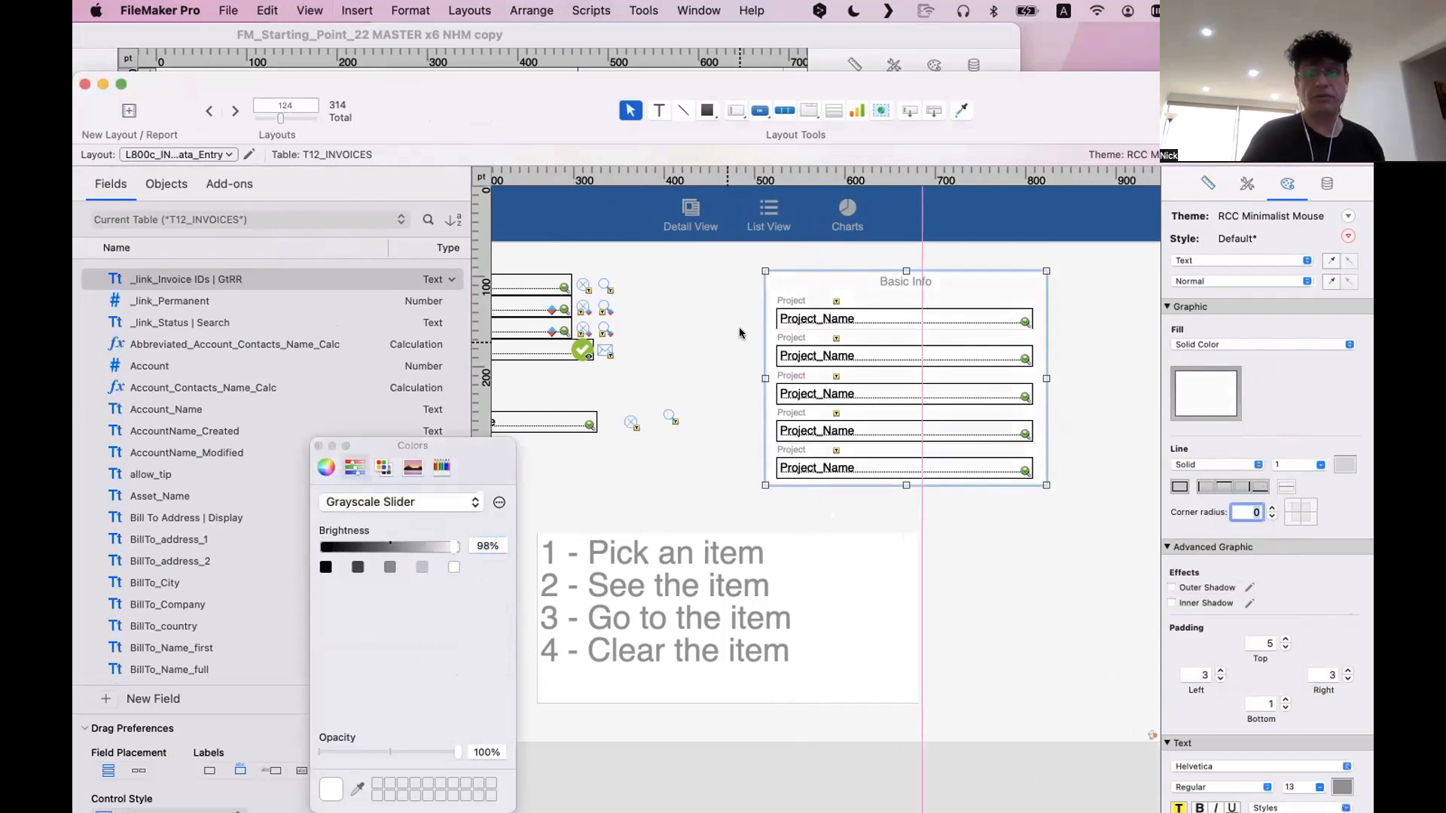
Darken the Basic Info box's fill to a grayscale brightness of 95% and preview it in Browse mode
click(482, 544)
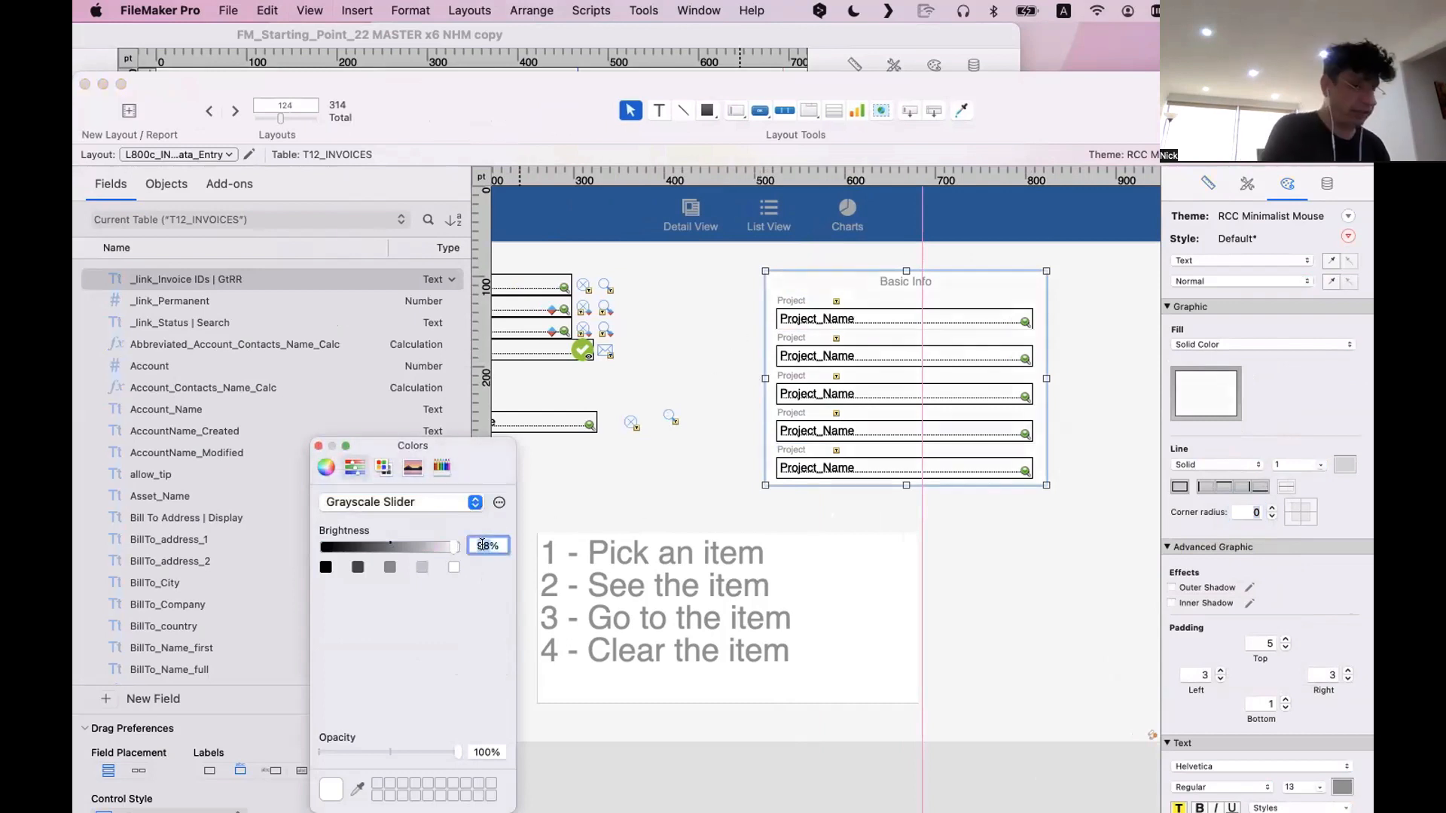
text(95)
key(Return)
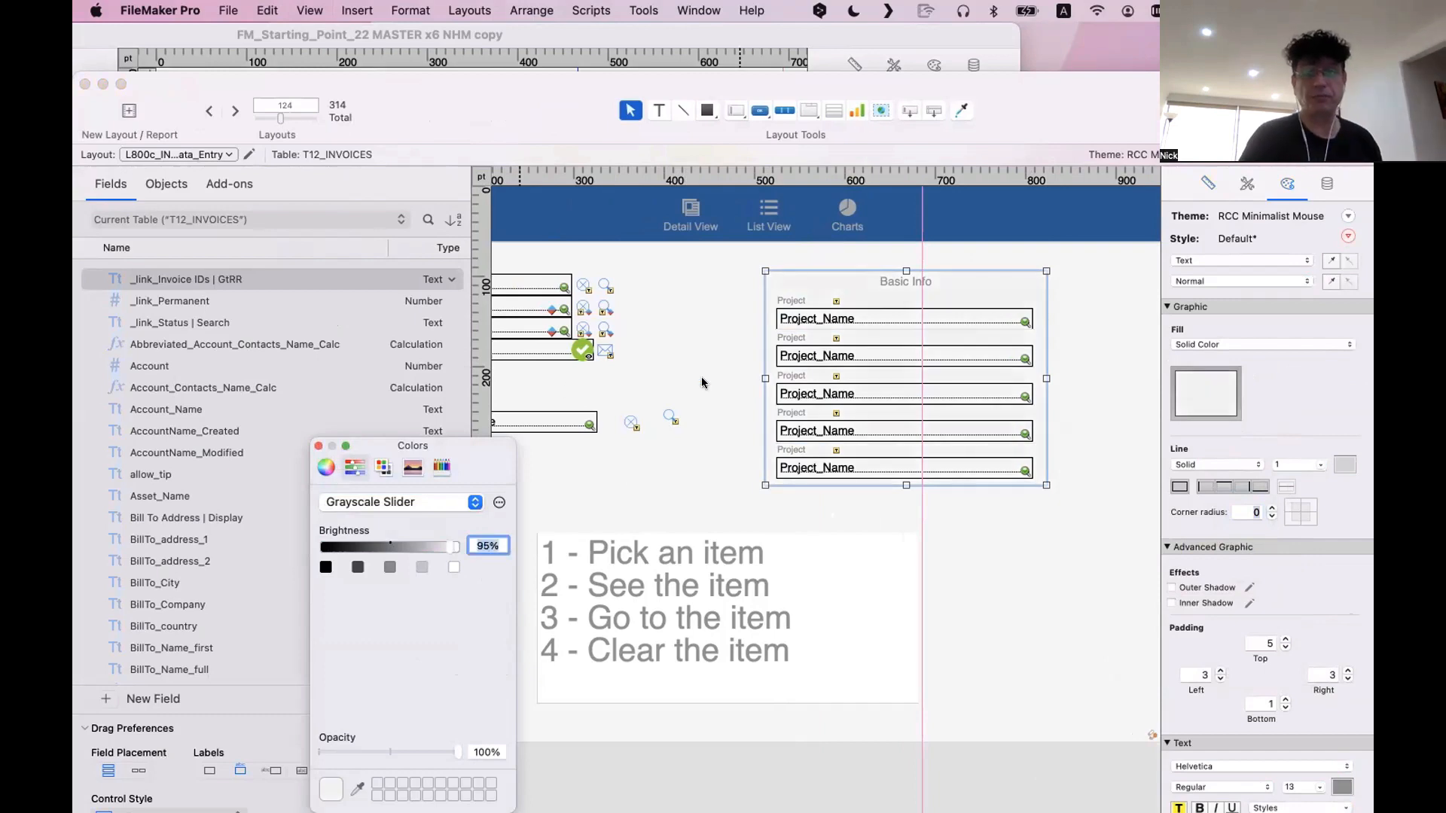
click(701, 383)
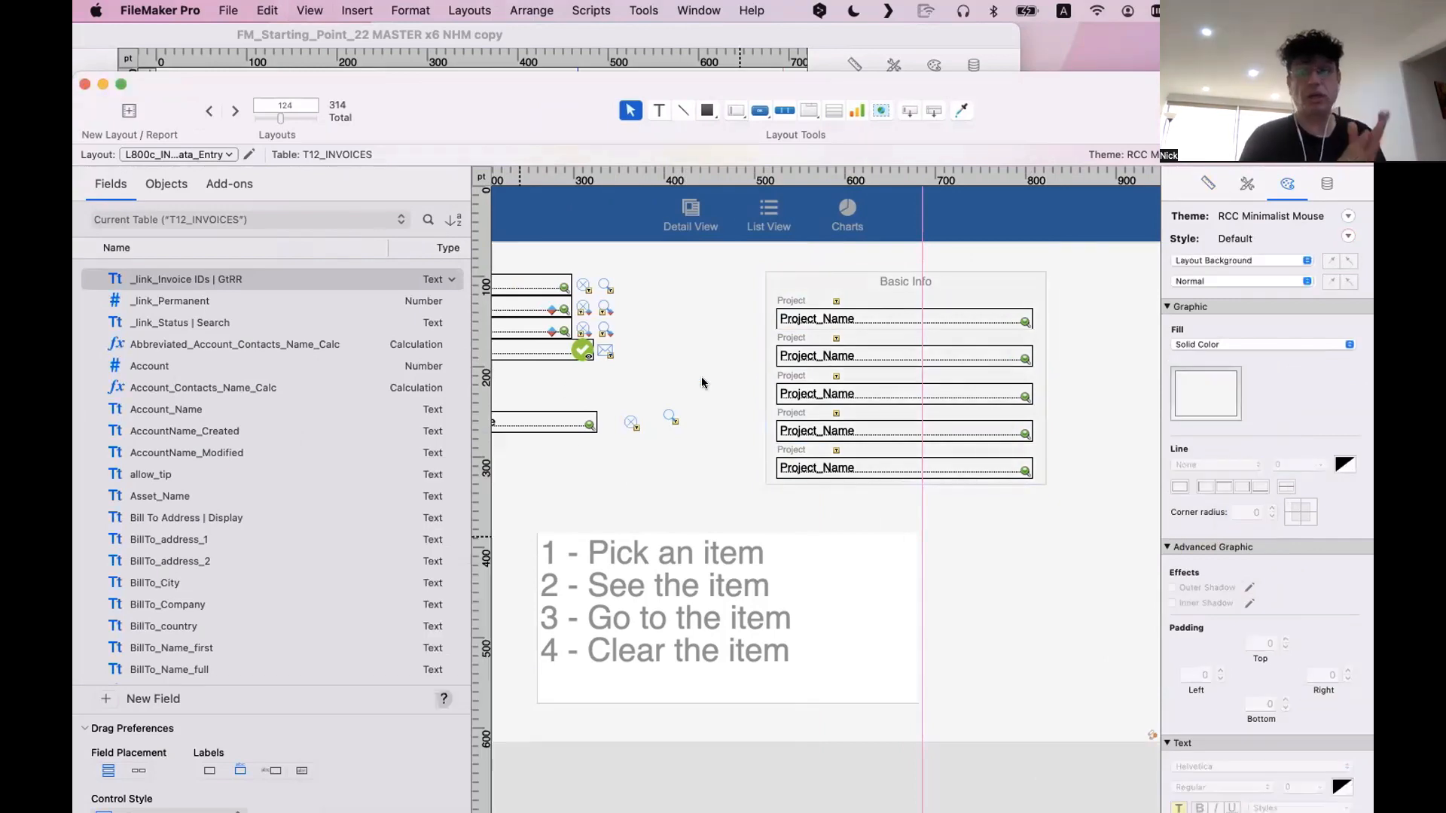
key(super+b)
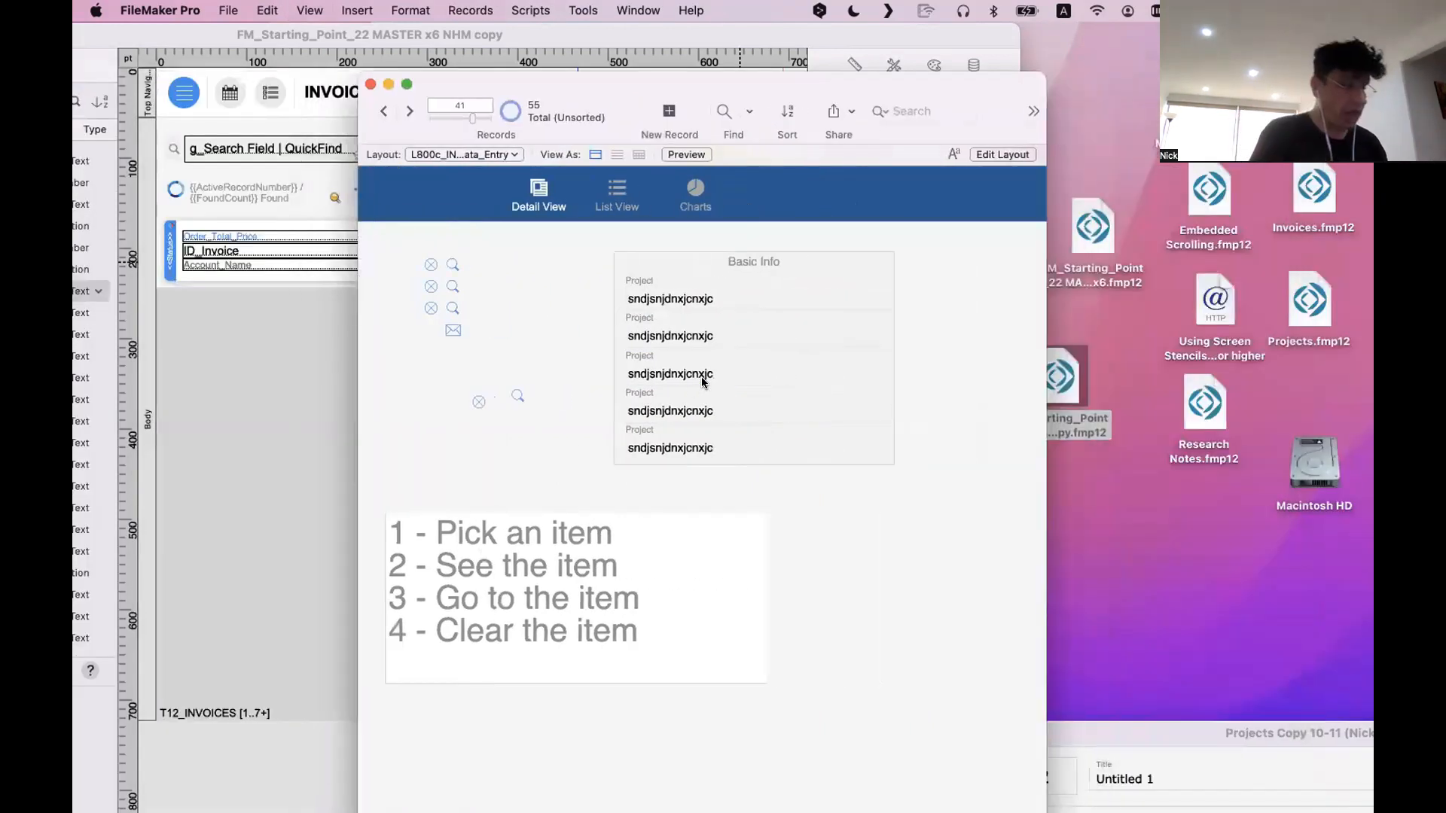
key(super+l)
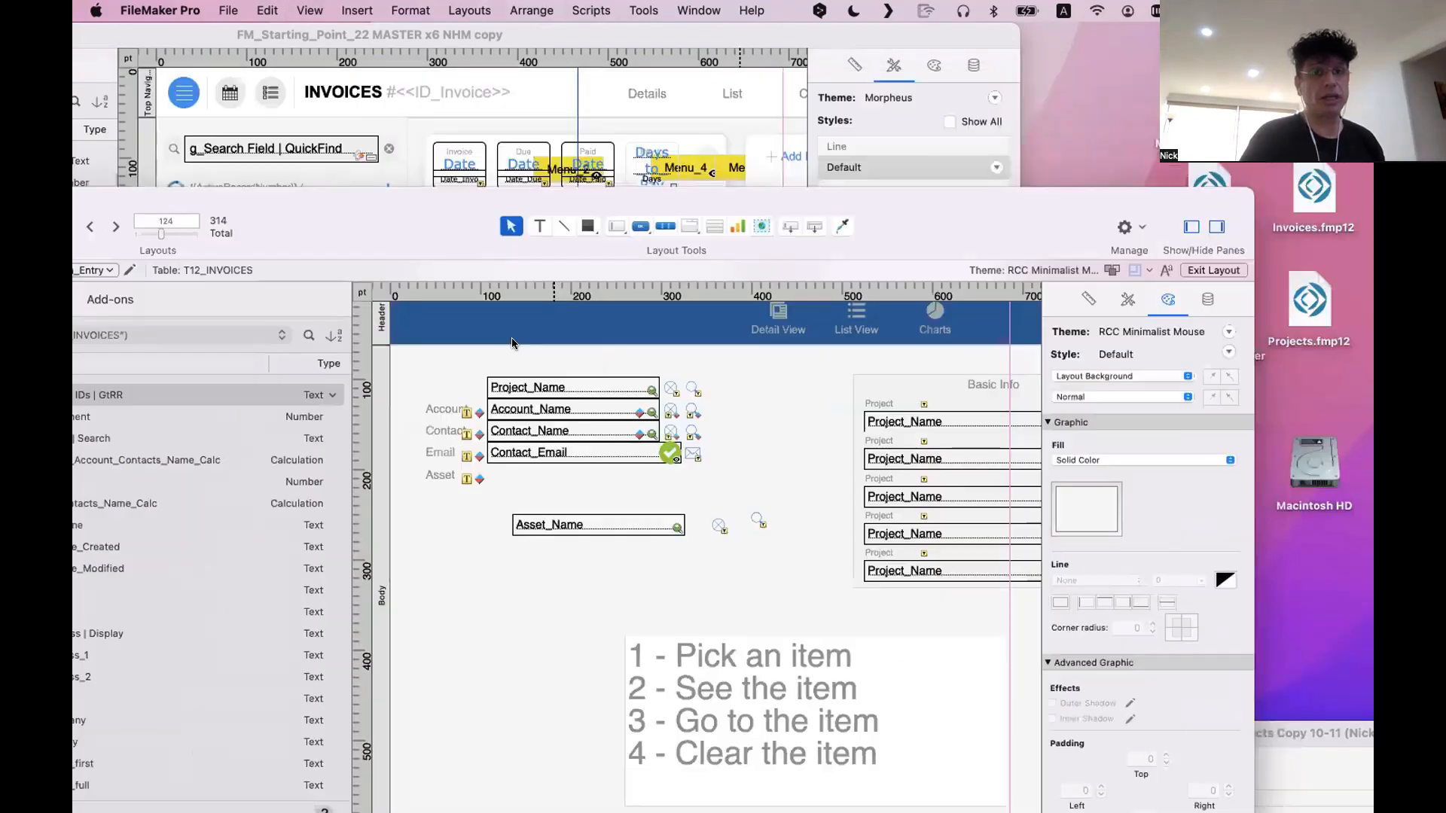
Set the Basic Info box's fill back to solid white
drag(512, 343, 643, 80)
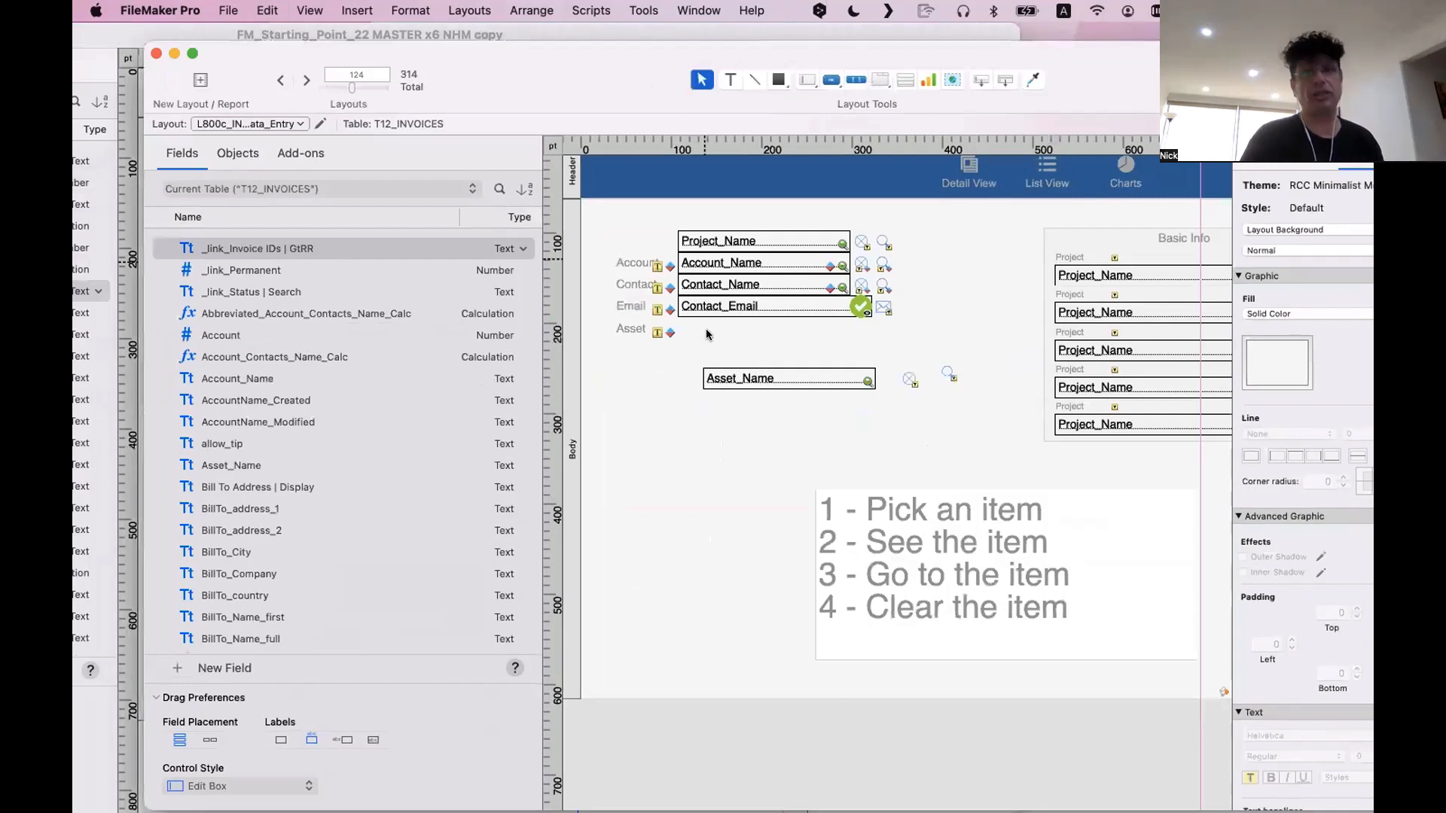
drag(706, 333, 732, 229)
scroll(937, 314, right, 1)
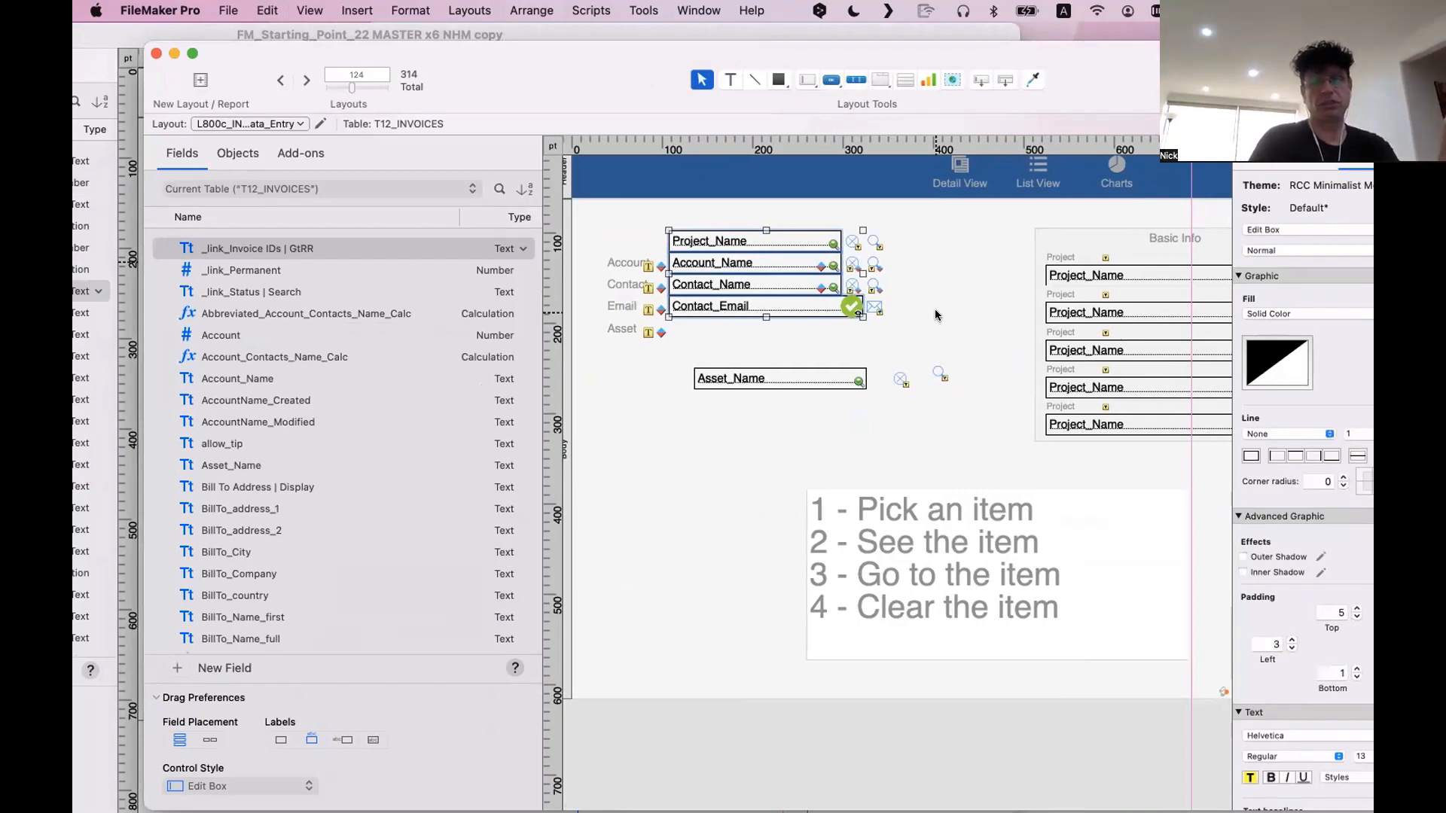
scroll(937, 315, right, 10)
click(842, 297)
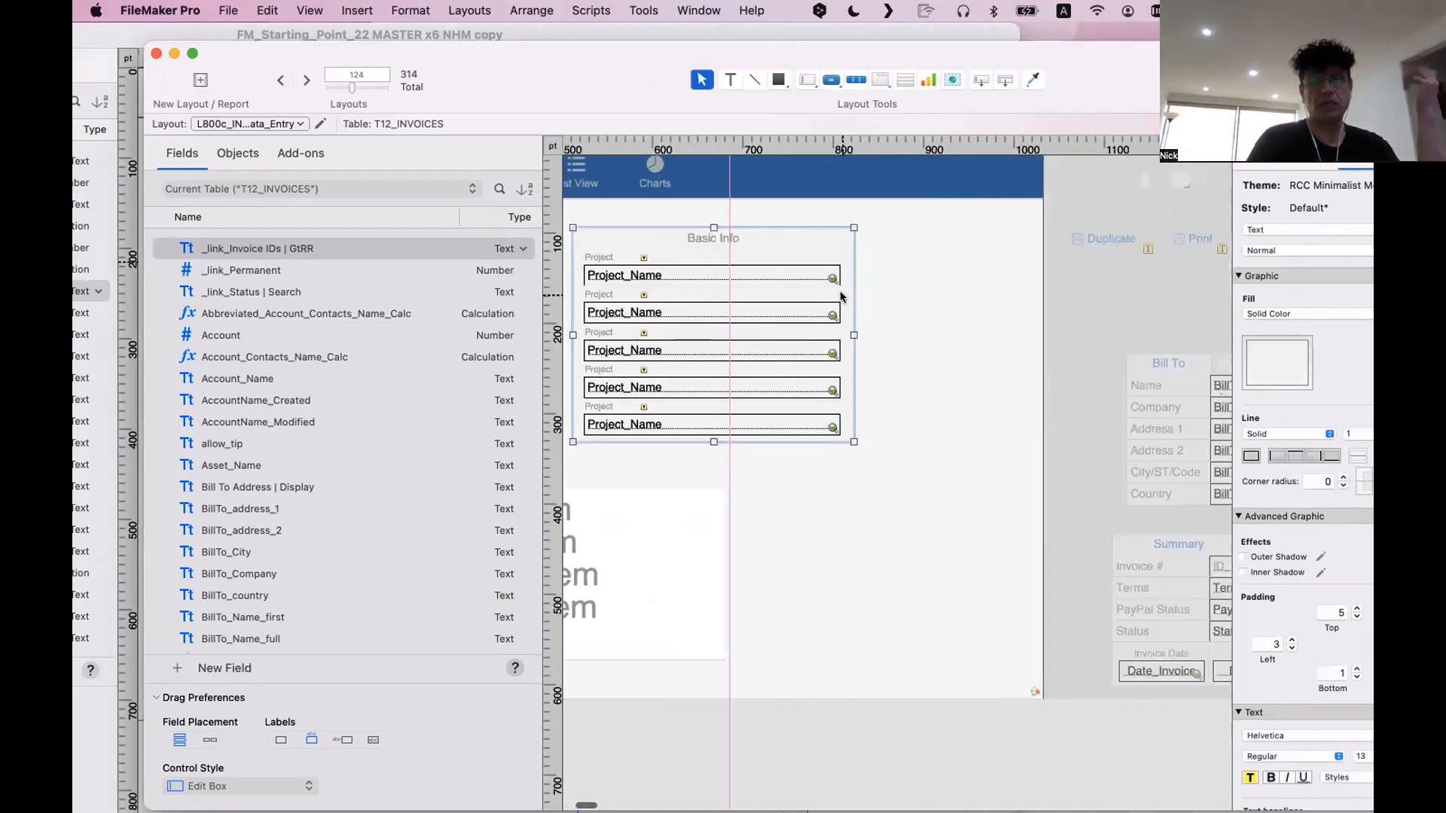
right_click(841, 297)
click(1305, 371)
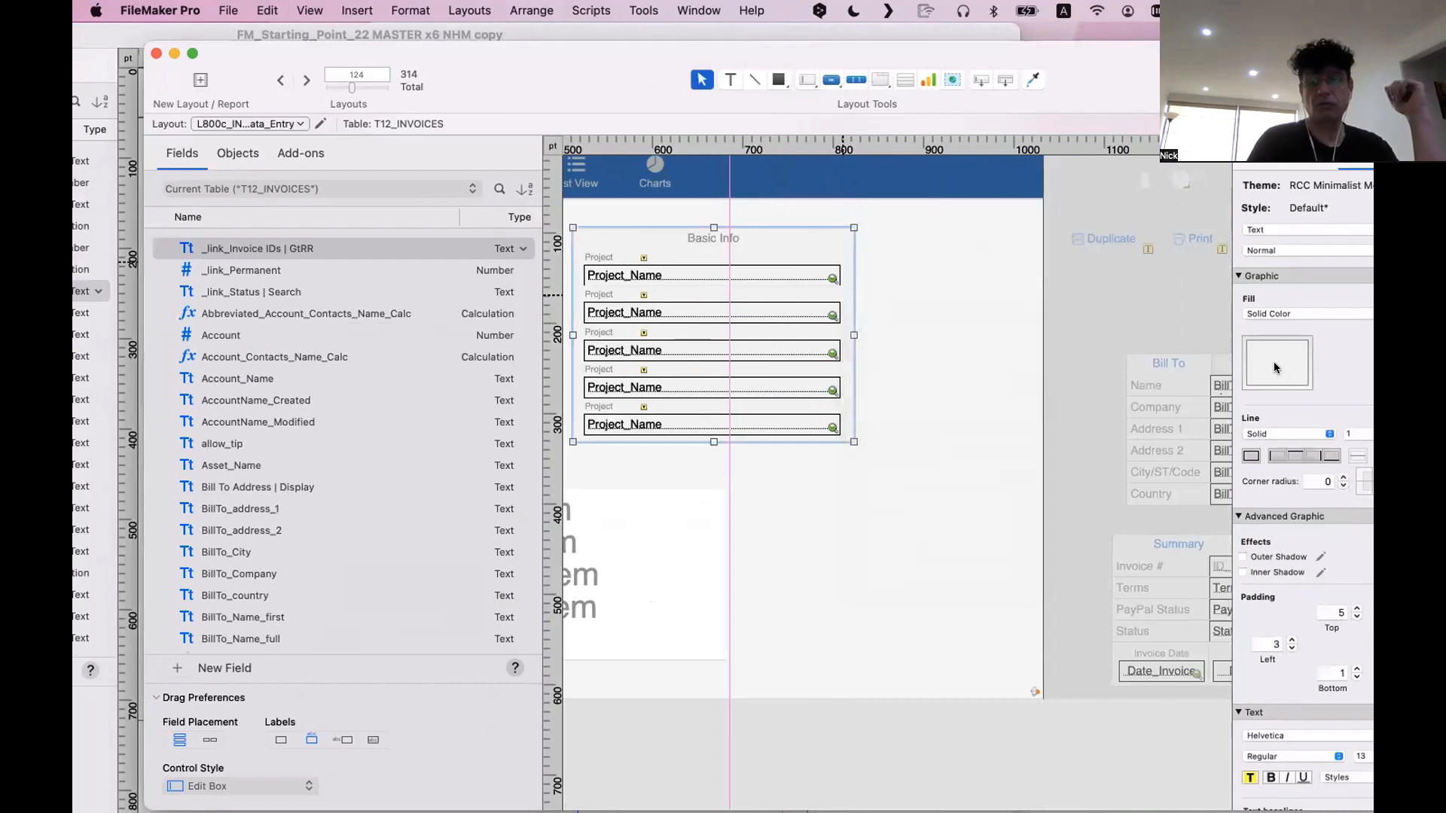
click(1276, 367)
click(1218, 486)
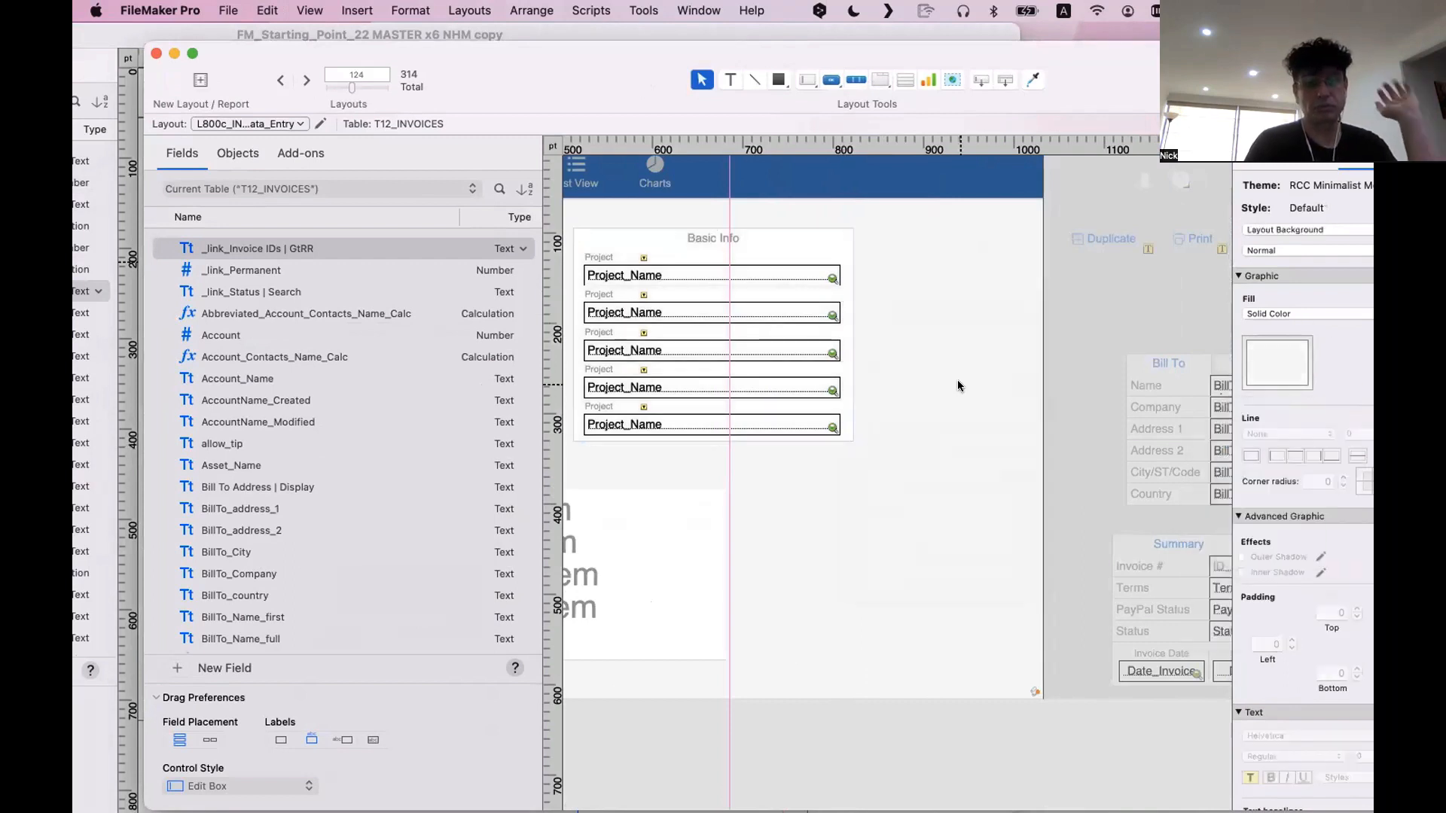
Widen all five small Project labels in Basic Info to the full width of the Project_Name fields
click(959, 385)
scroll(958, 386, left, 4)
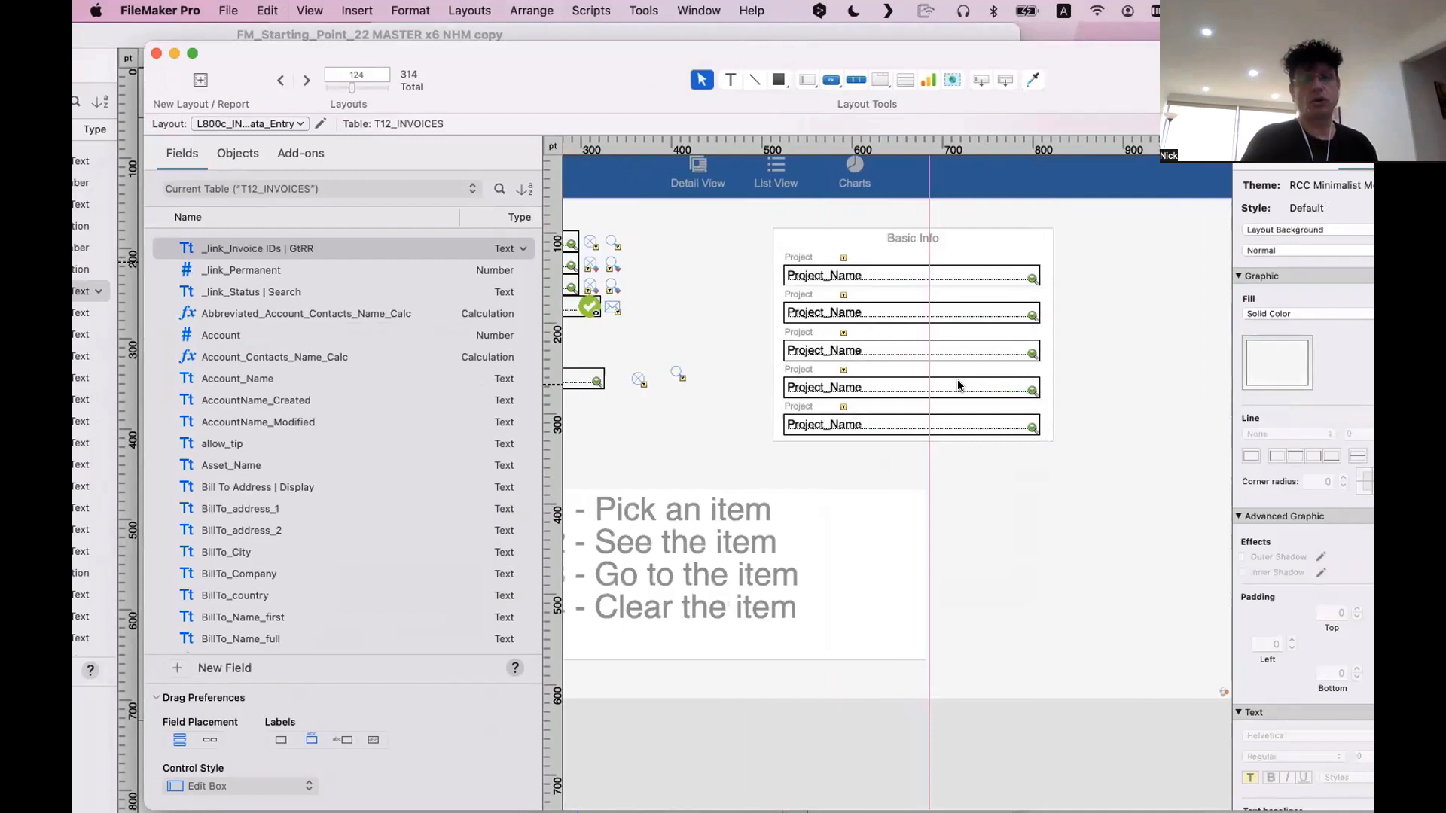
click(829, 409)
shift+click(815, 370)
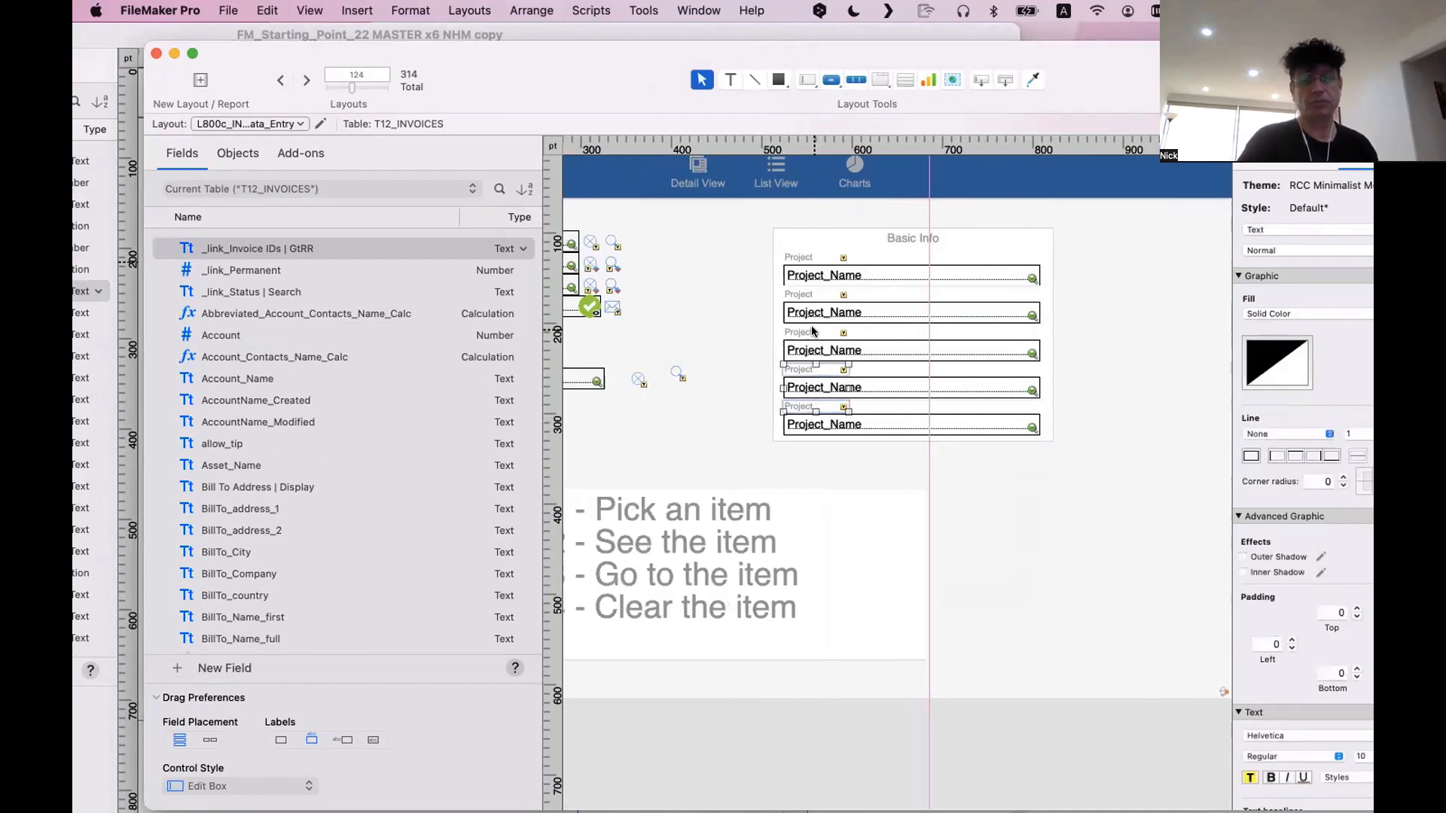
shift+click(815, 334)
shift+click(808, 296)
shift+click(804, 254)
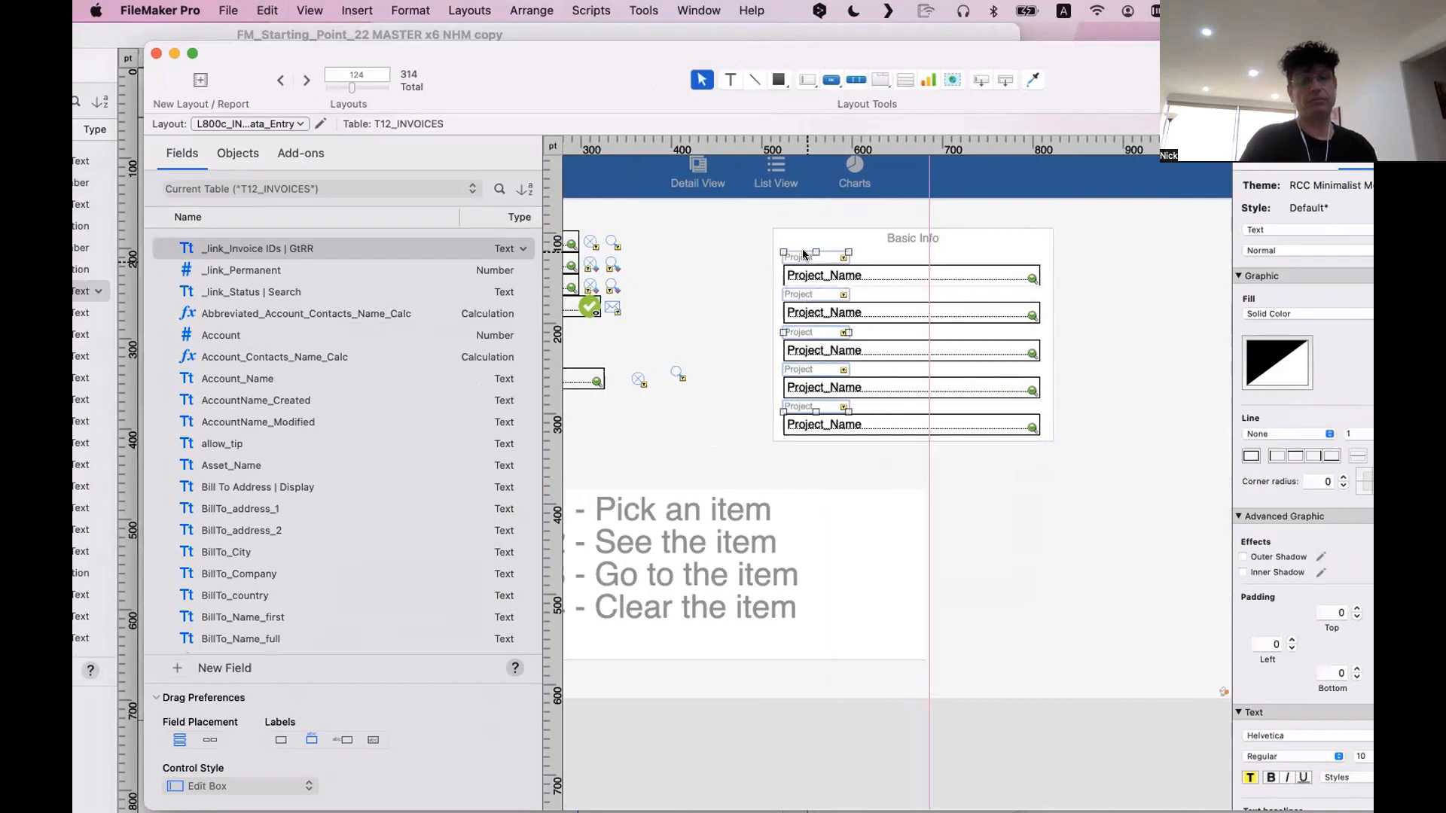
shift+click(871, 274)
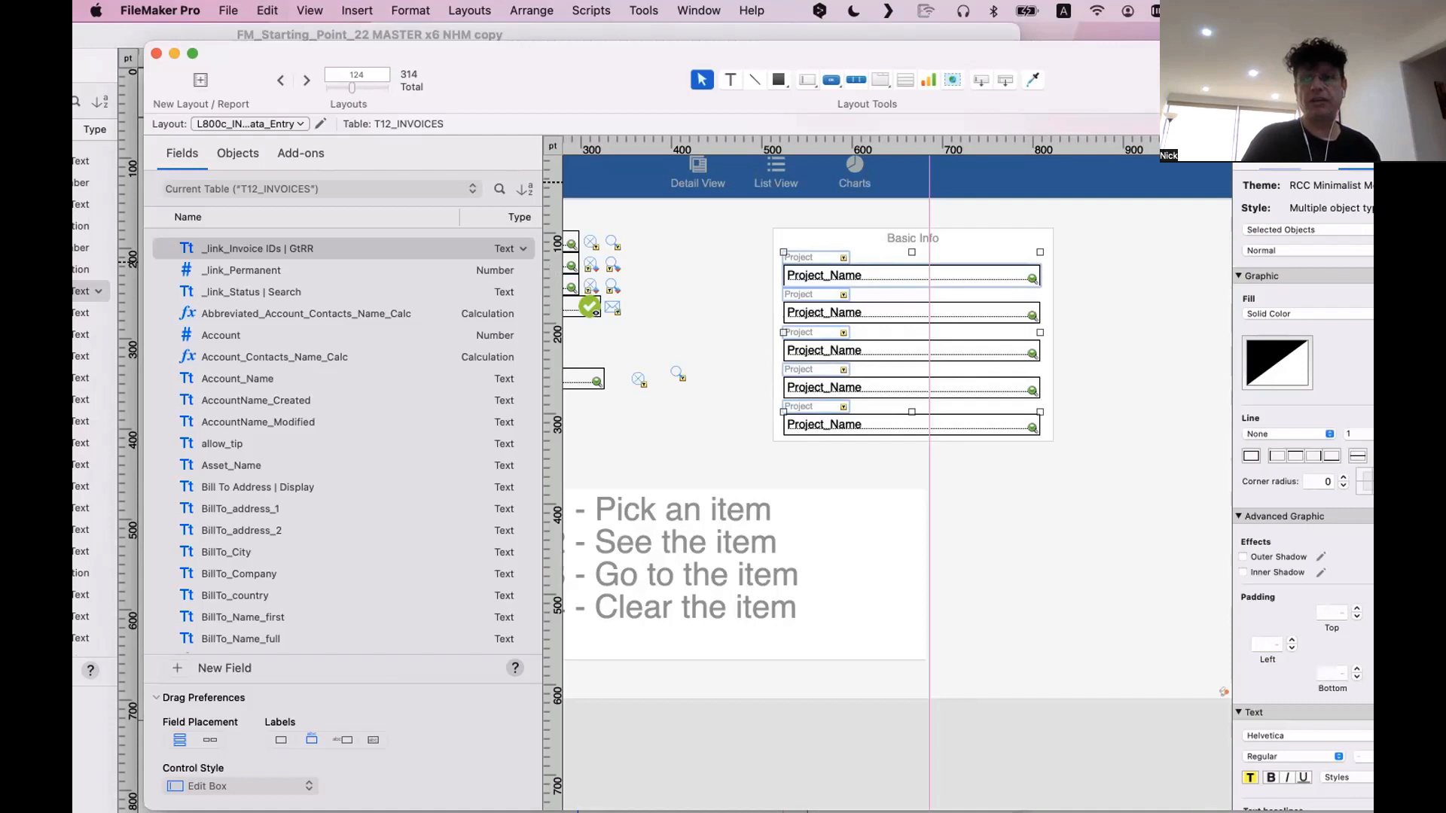
click(1286, 159)
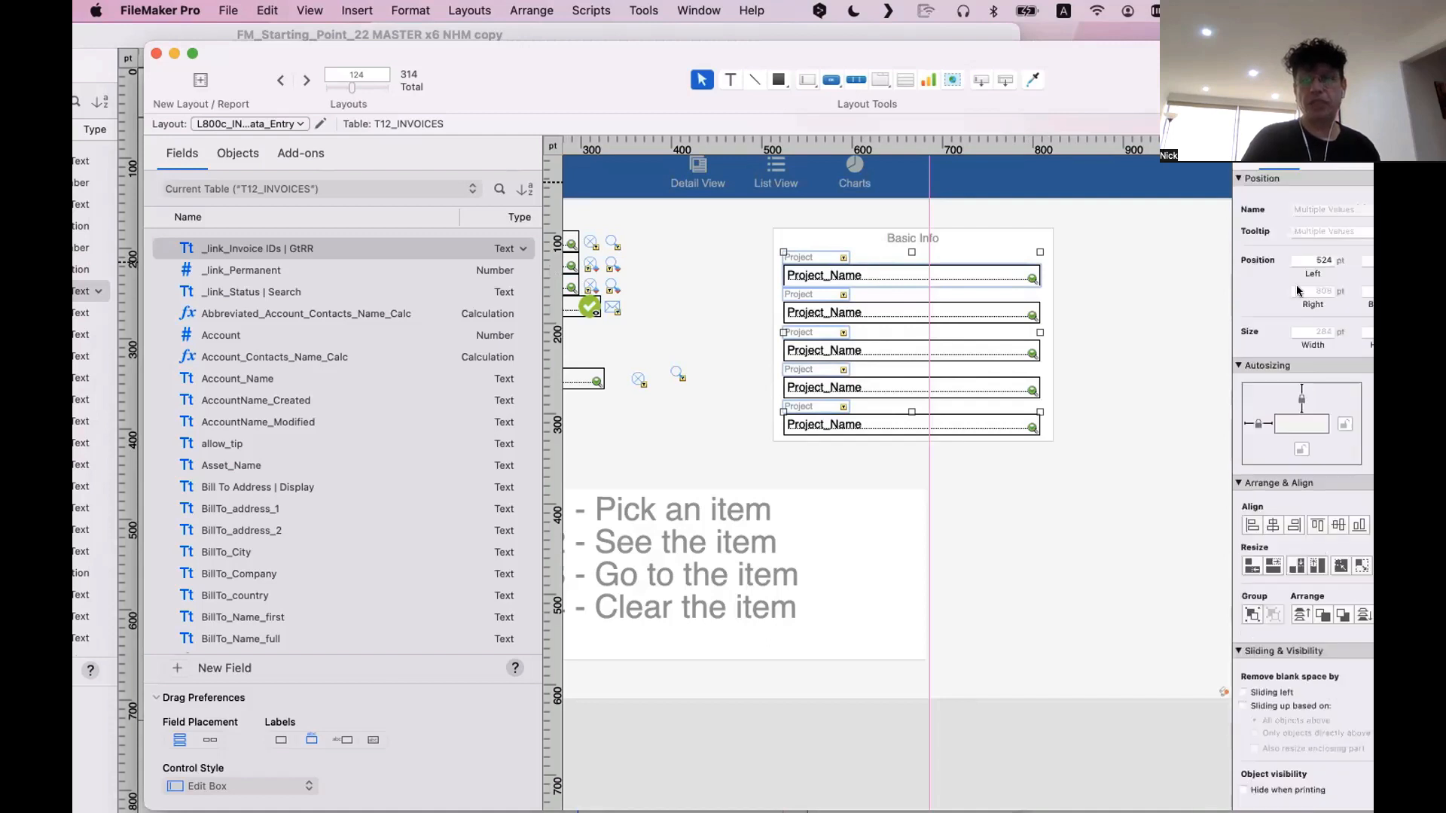
click(1272, 563)
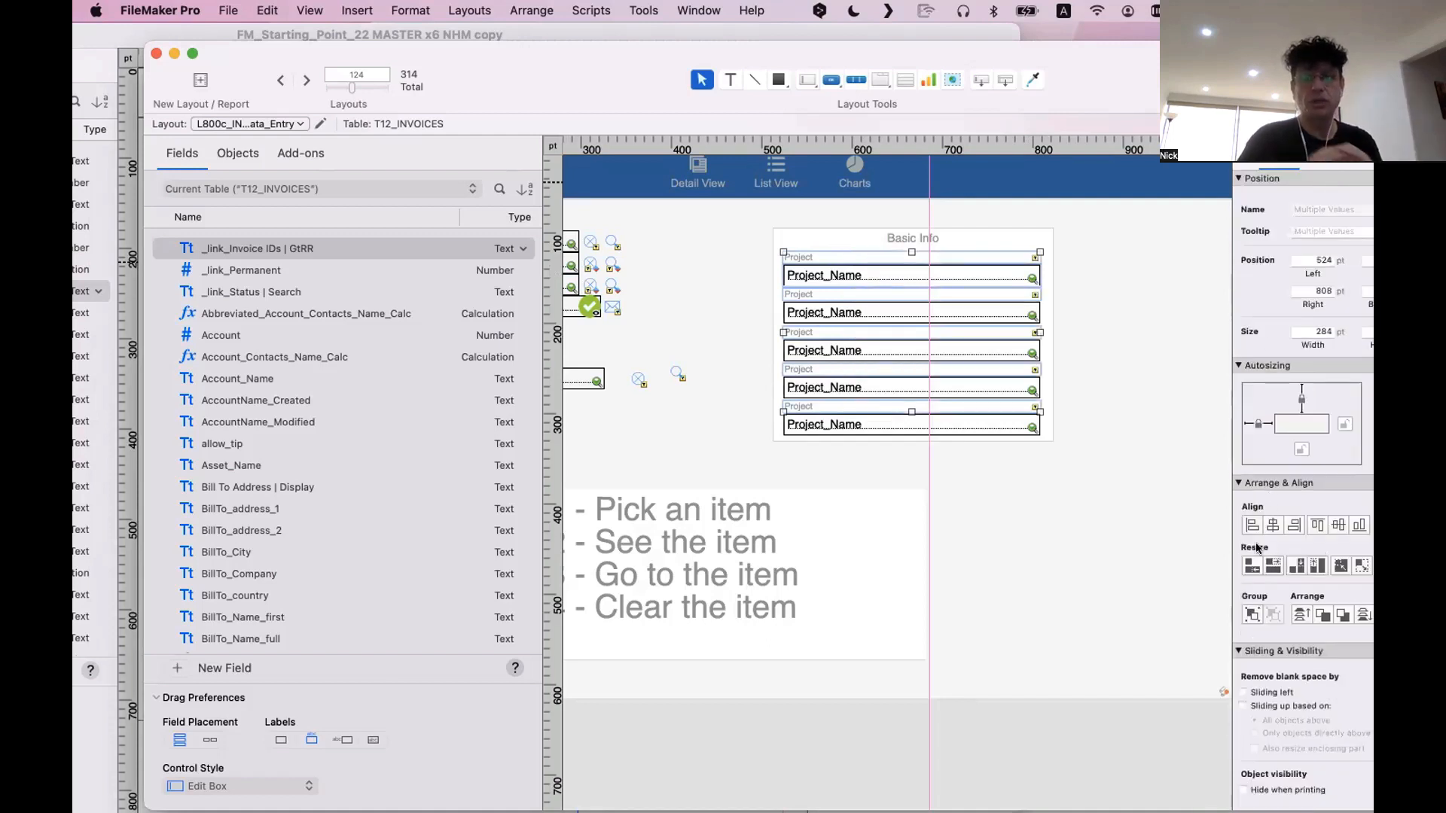
Select all Basic Info labels and fields to check their matching edges, and preview the layout in Browse mode
drag(1060, 456, 758, 242)
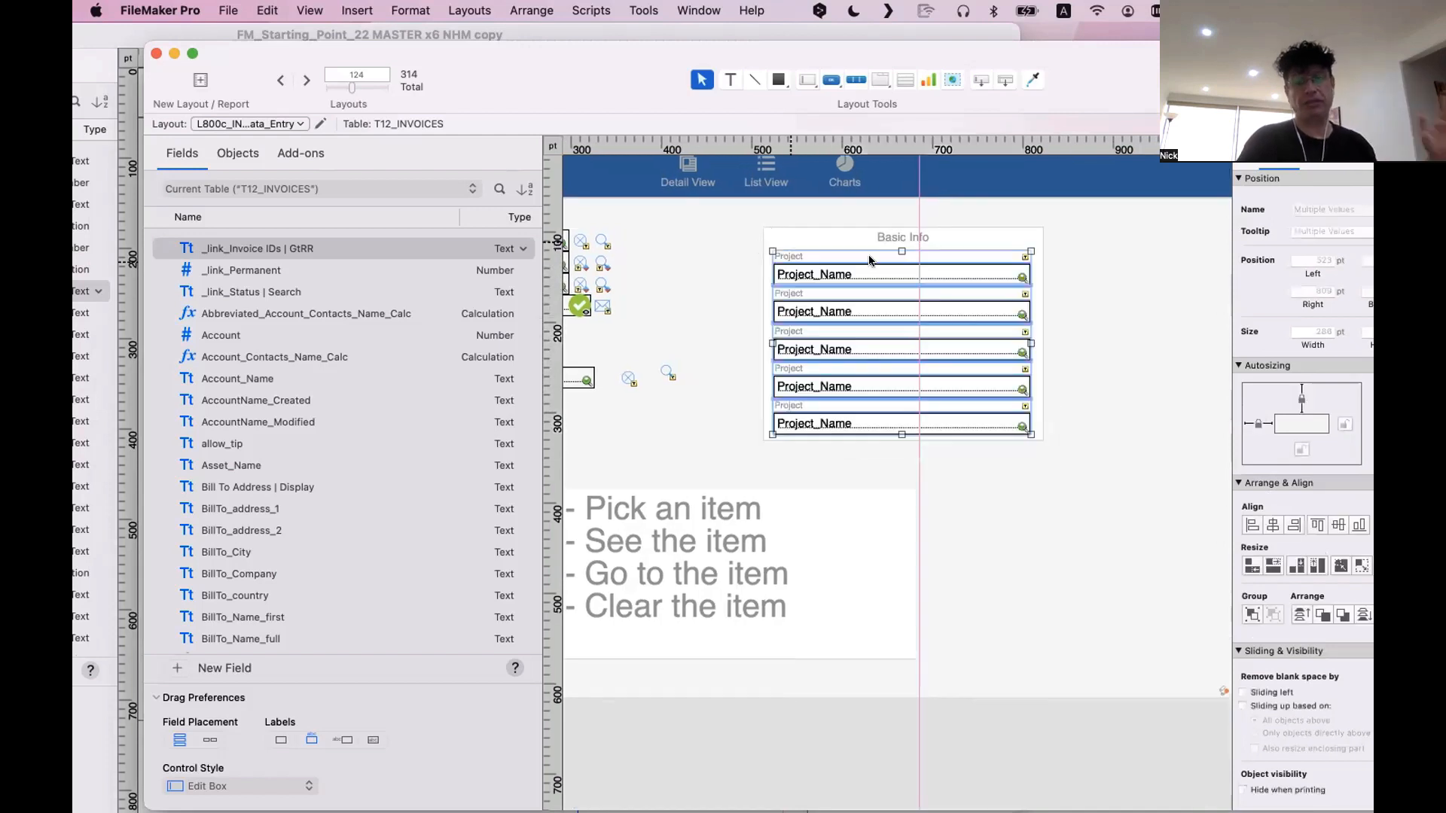
click(1251, 567)
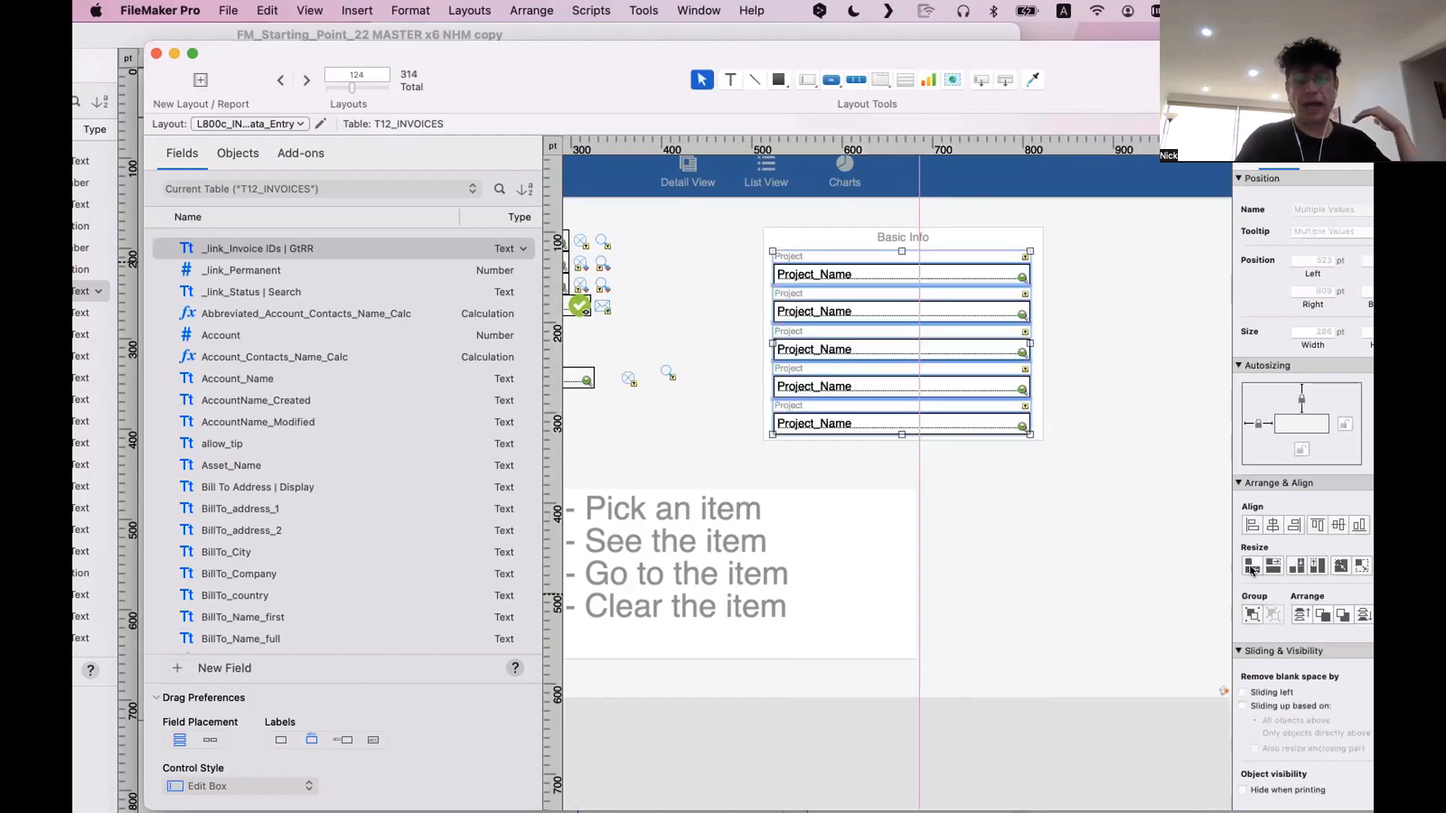
click(1295, 526)
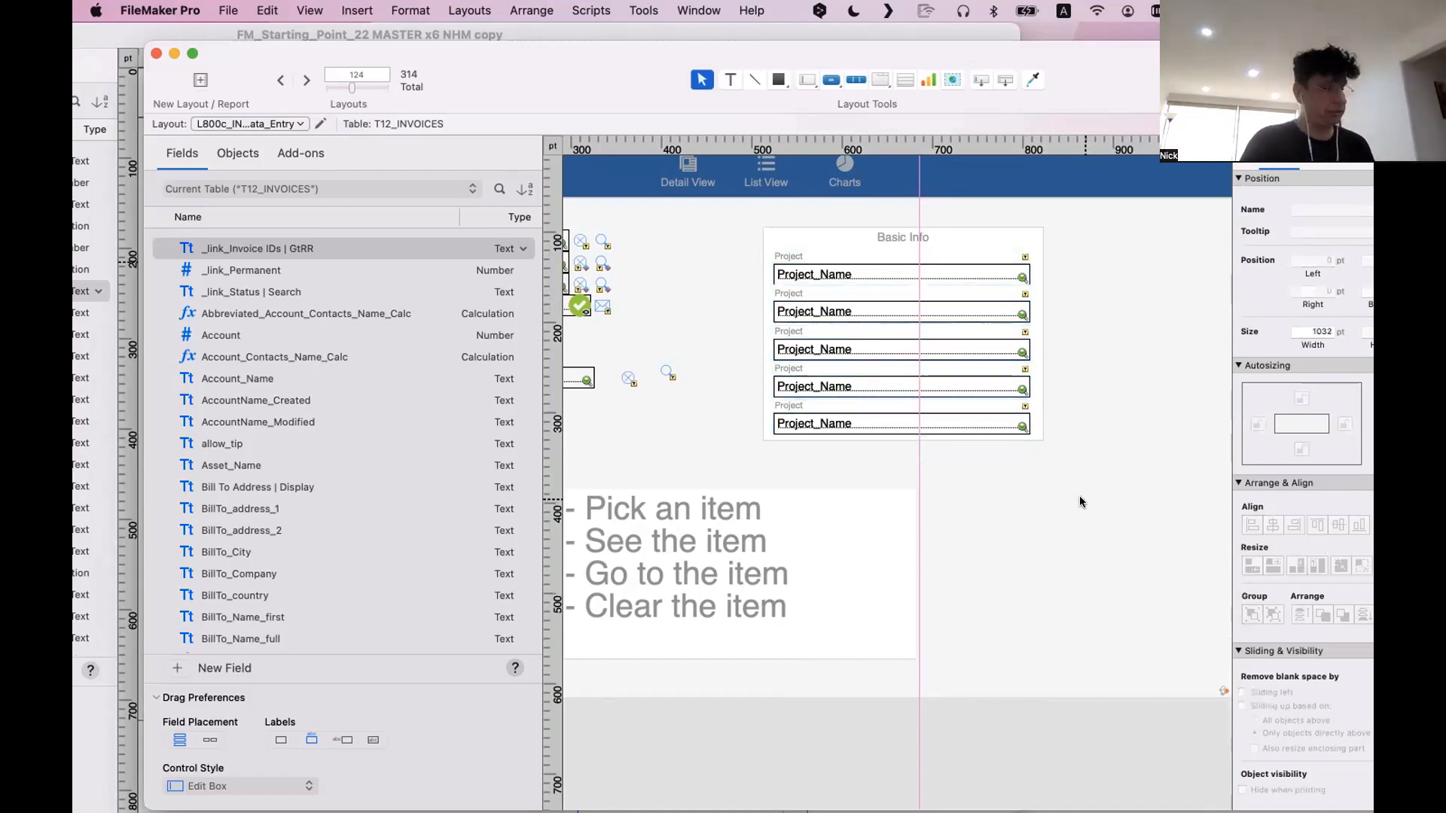
key(super+b)
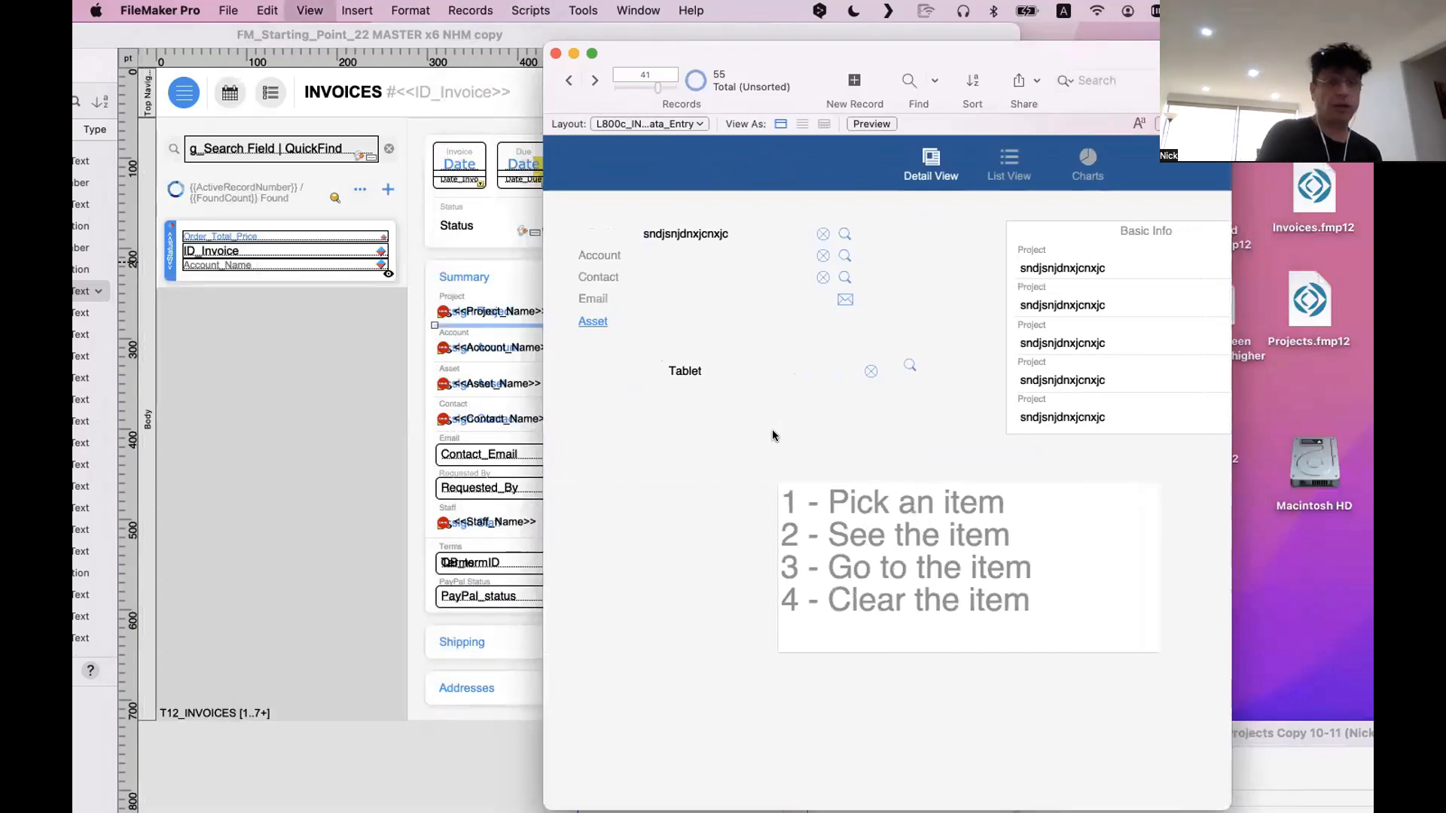
key(super+l)
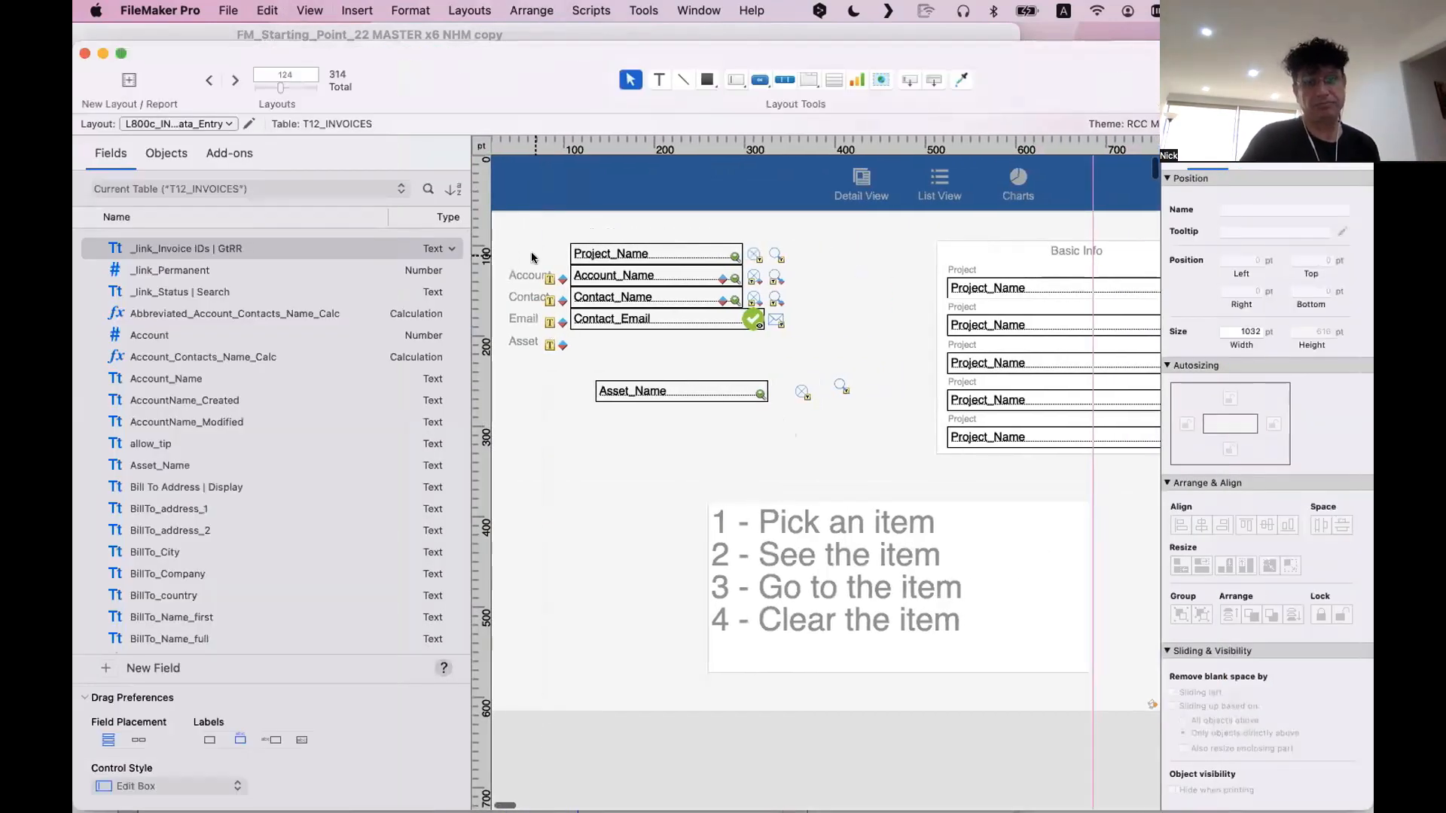
Open a new window and switch it to layout 125, the Copy version of the L800c invoice data entry layout
click(542, 280)
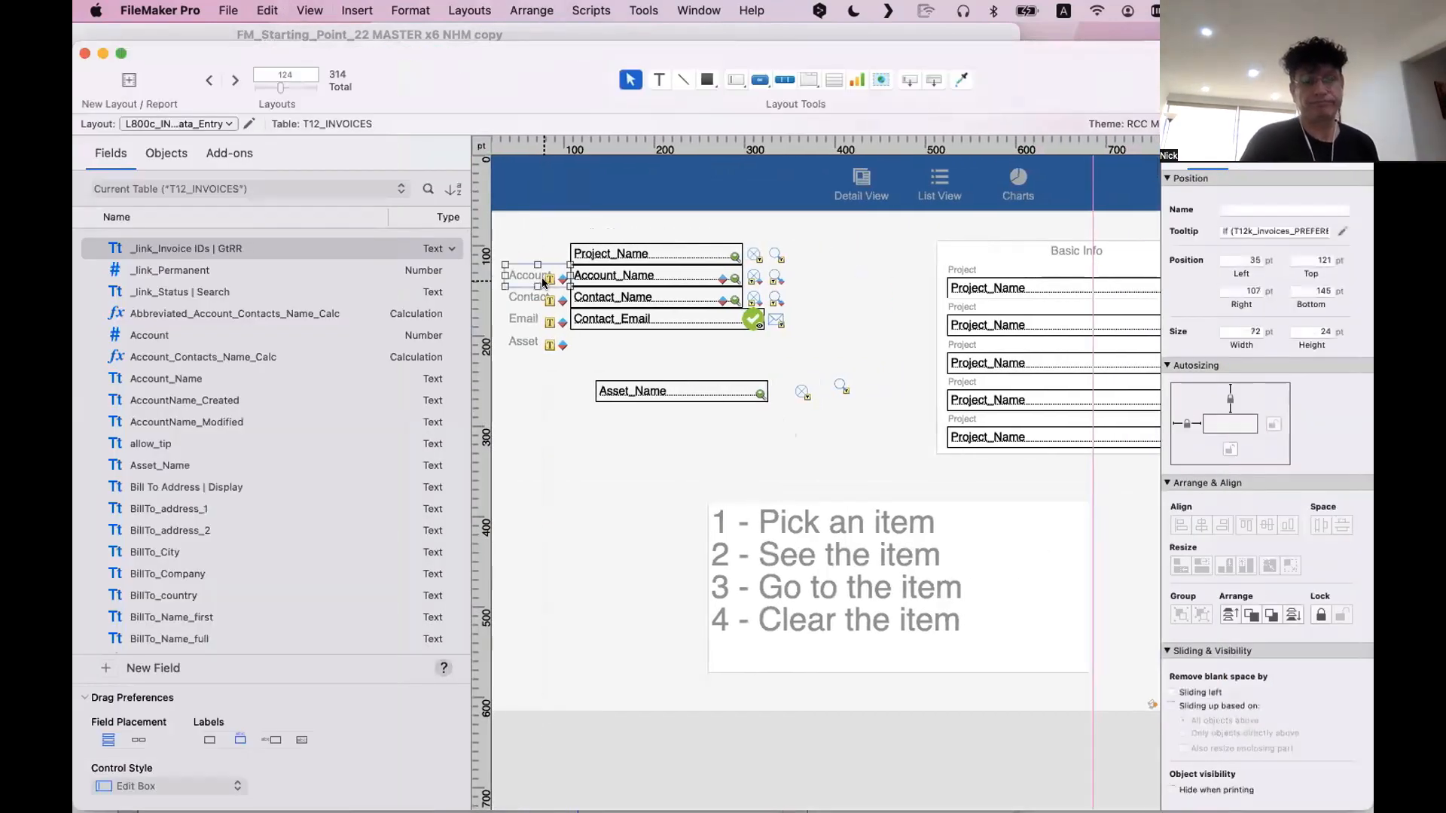
click(700, 10)
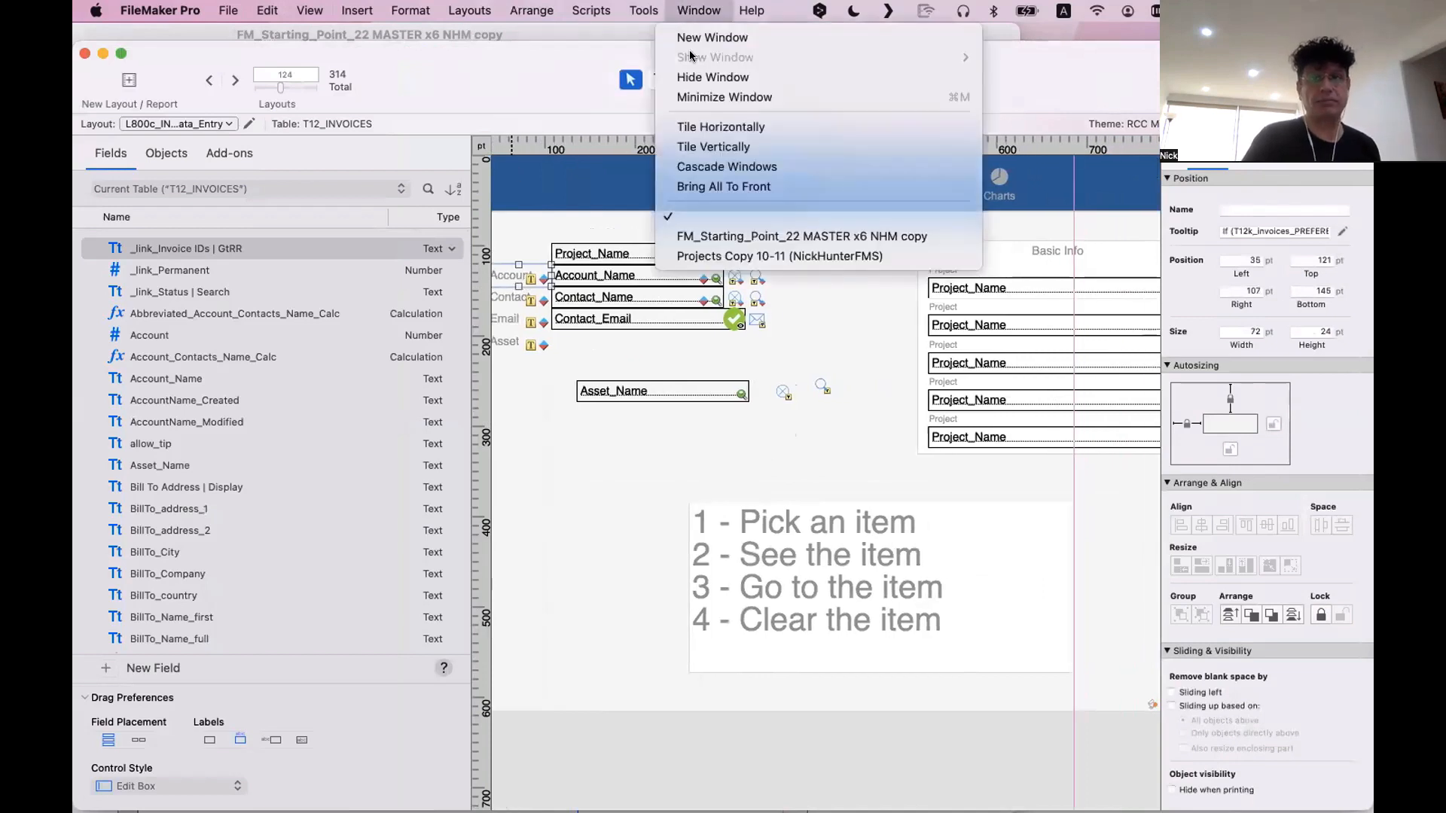
click(700, 38)
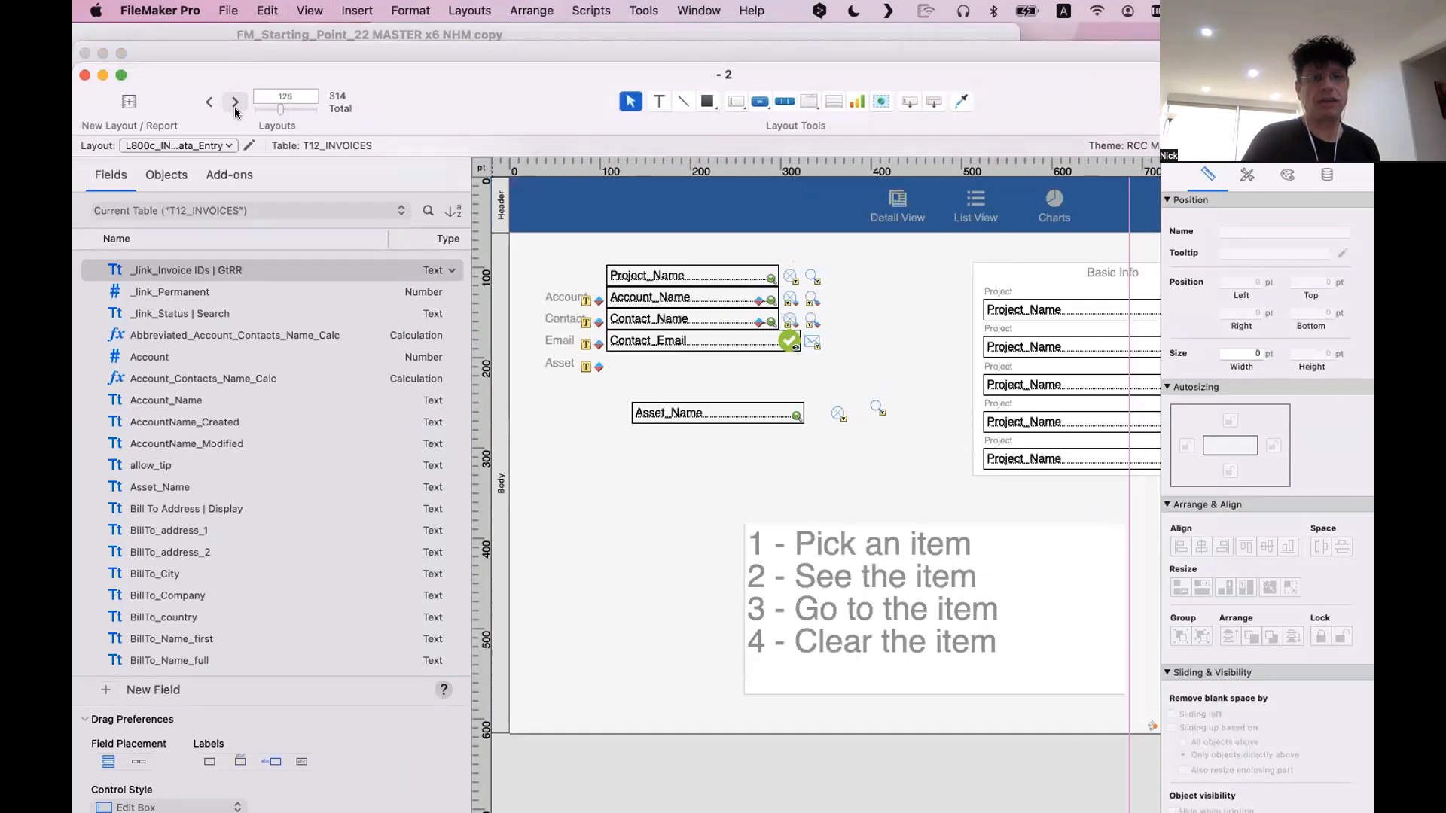
click(235, 110)
Extend the Project label beside Project_Name to read "Project oif this client"
click(540, 346)
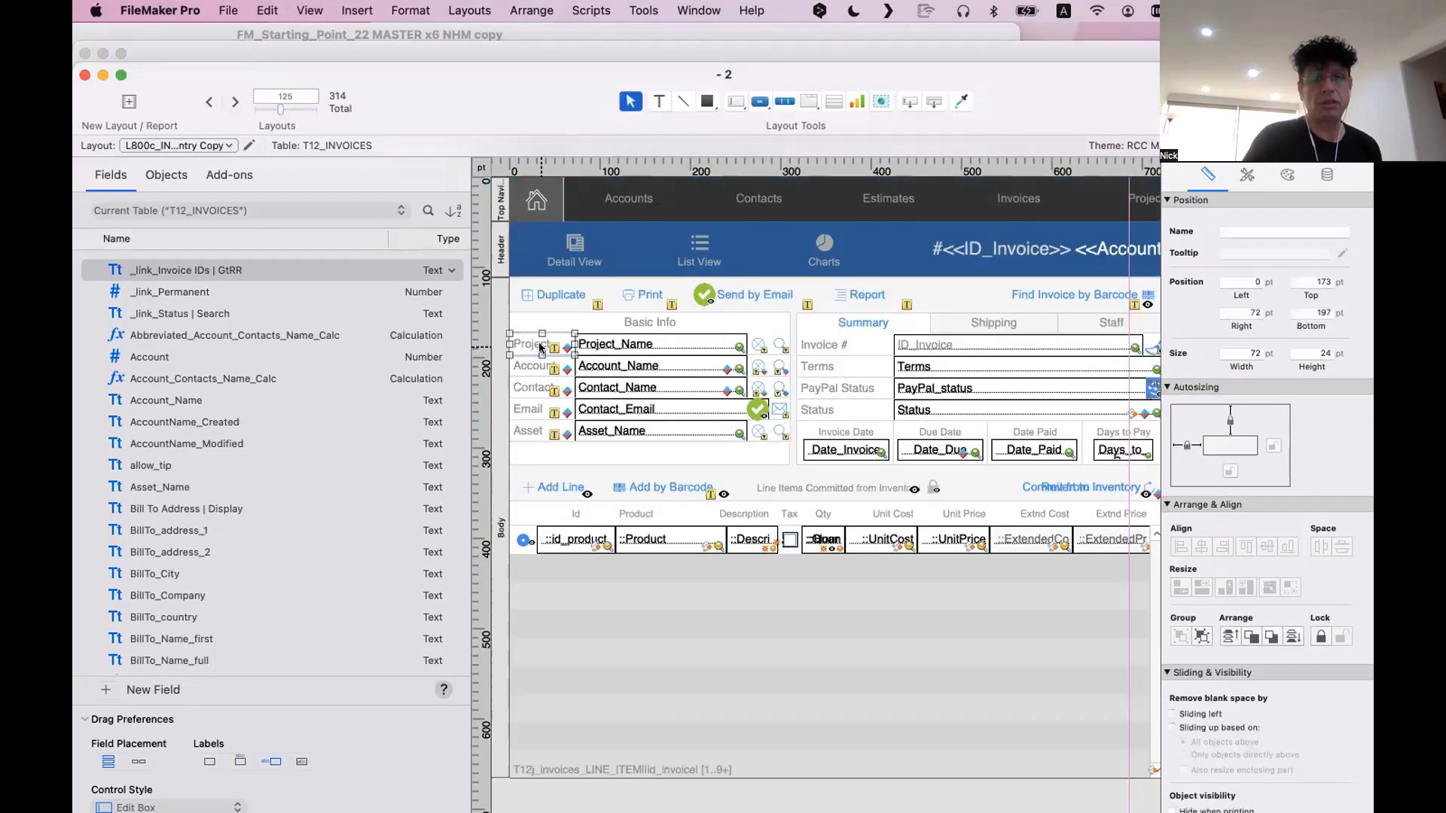
double_click(540, 347)
click(523, 334)
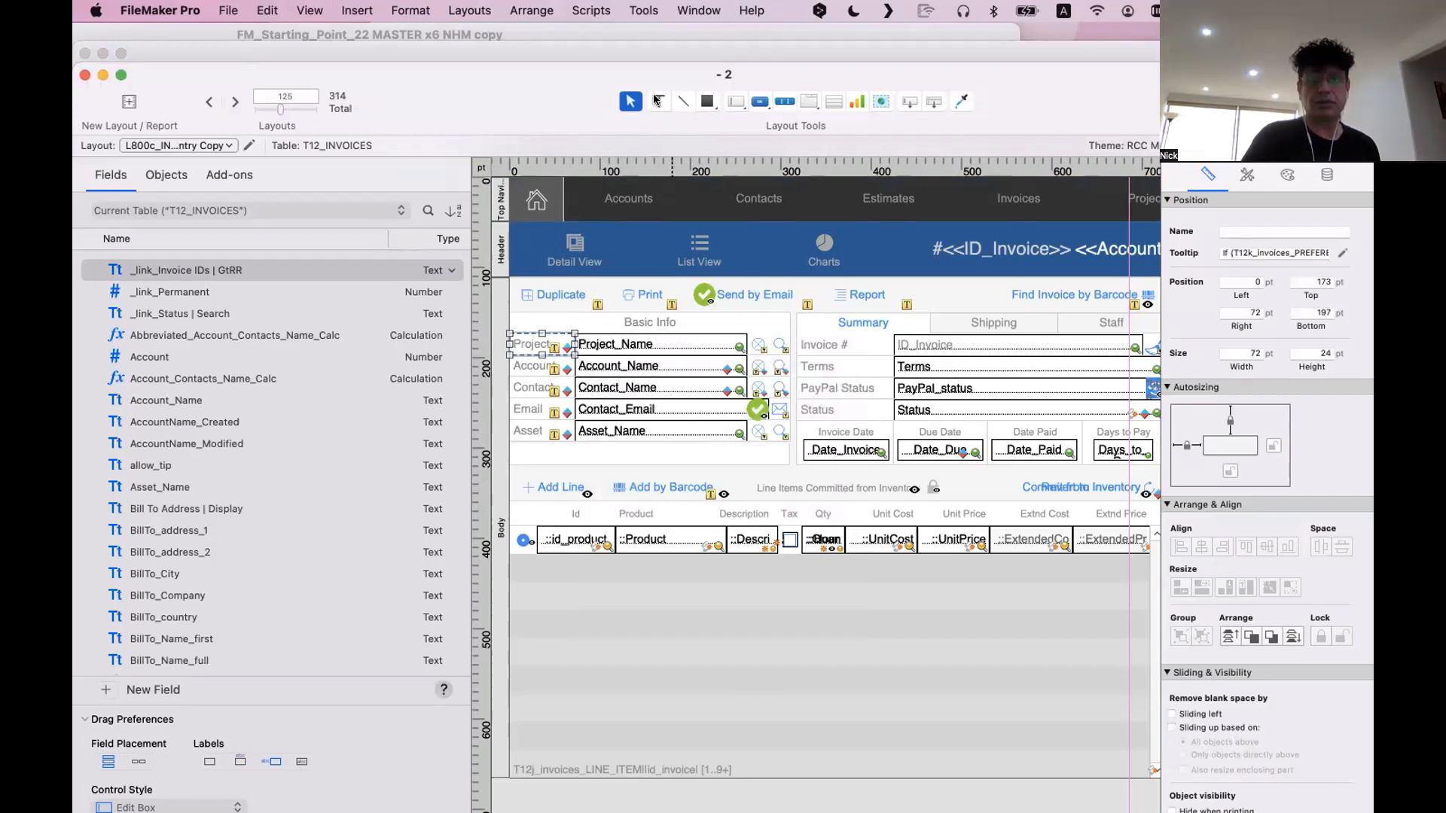
click(658, 101)
click(552, 345)
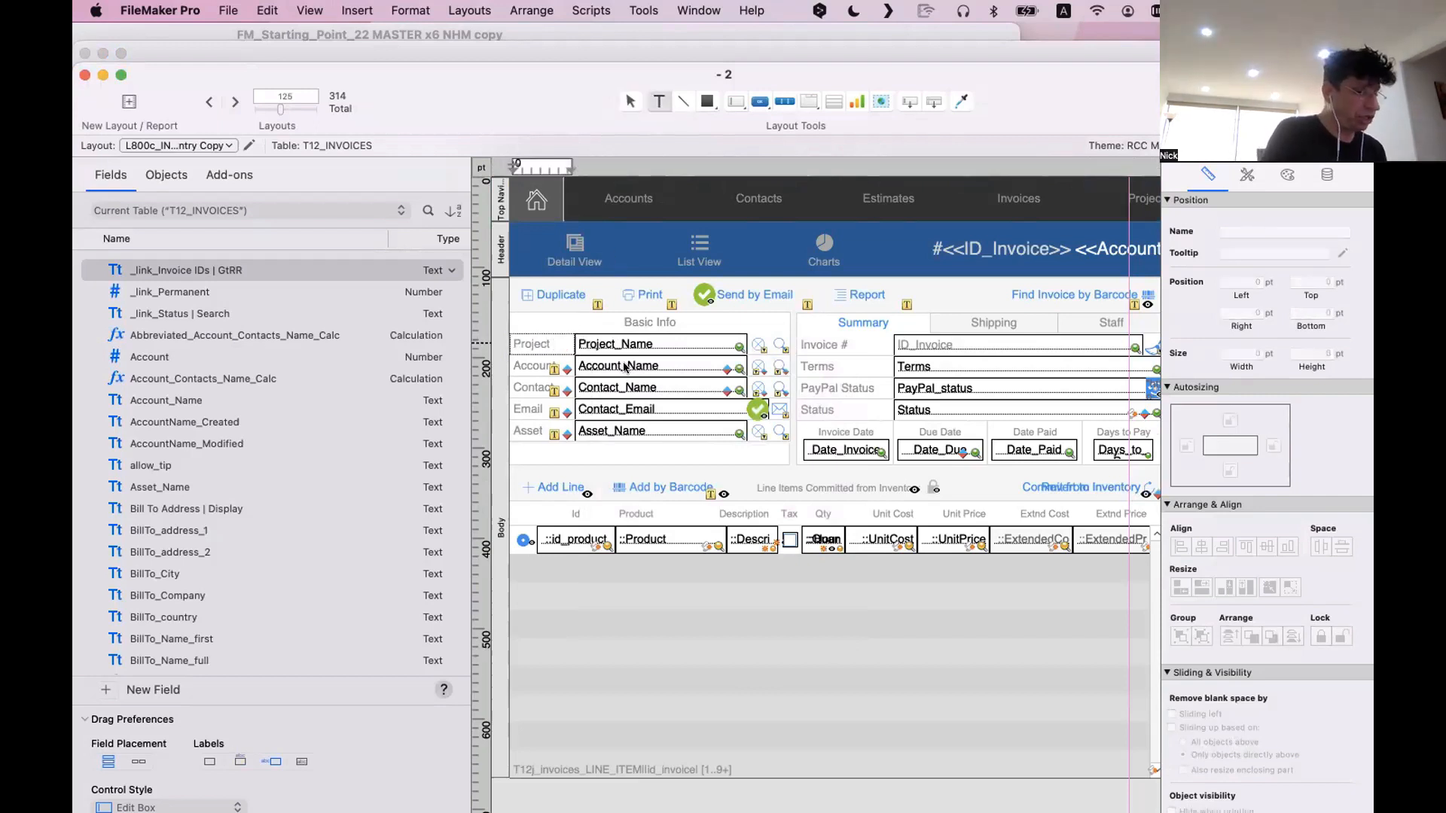
text(oif)
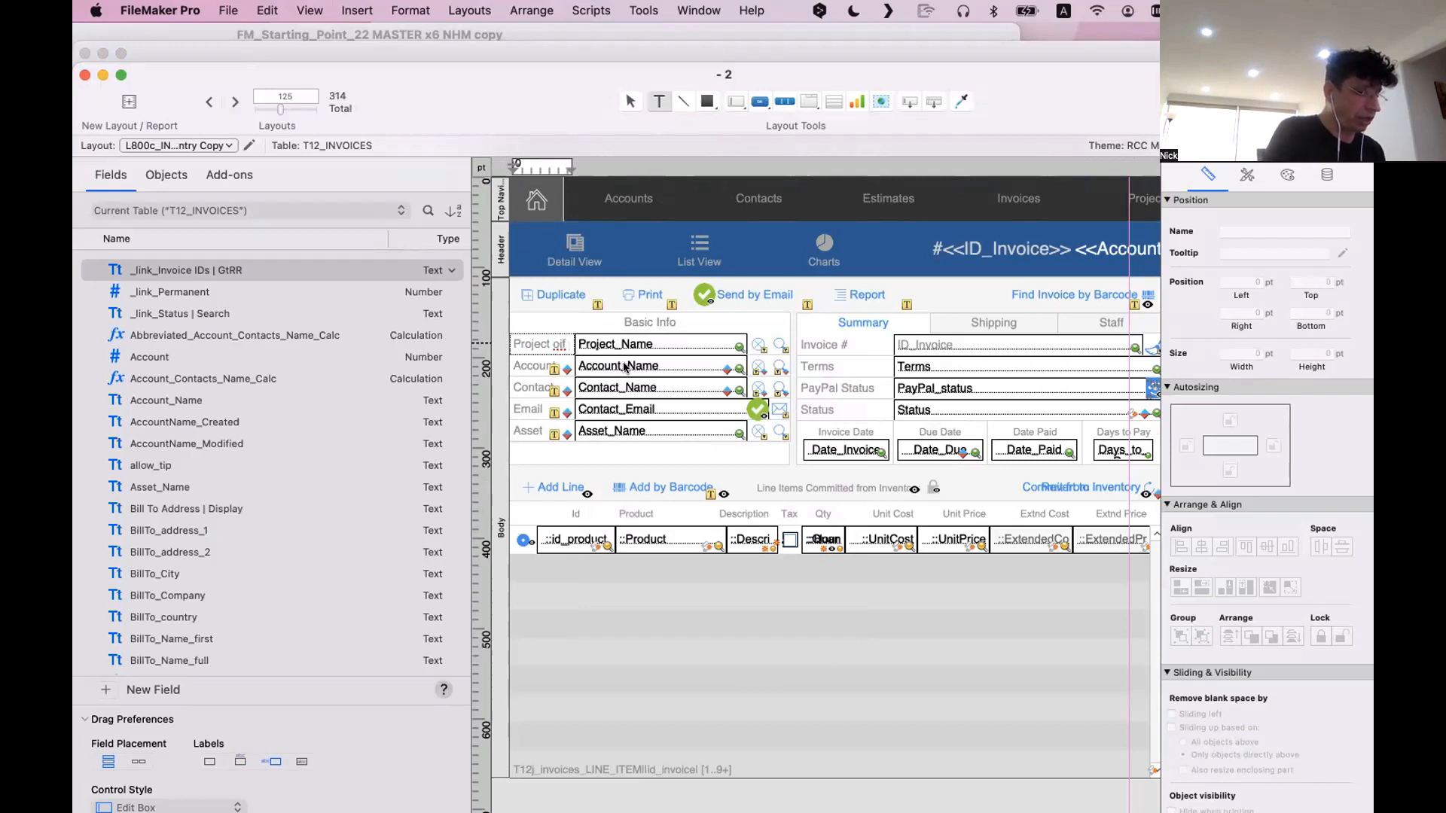
text( this client)
click(705, 395)
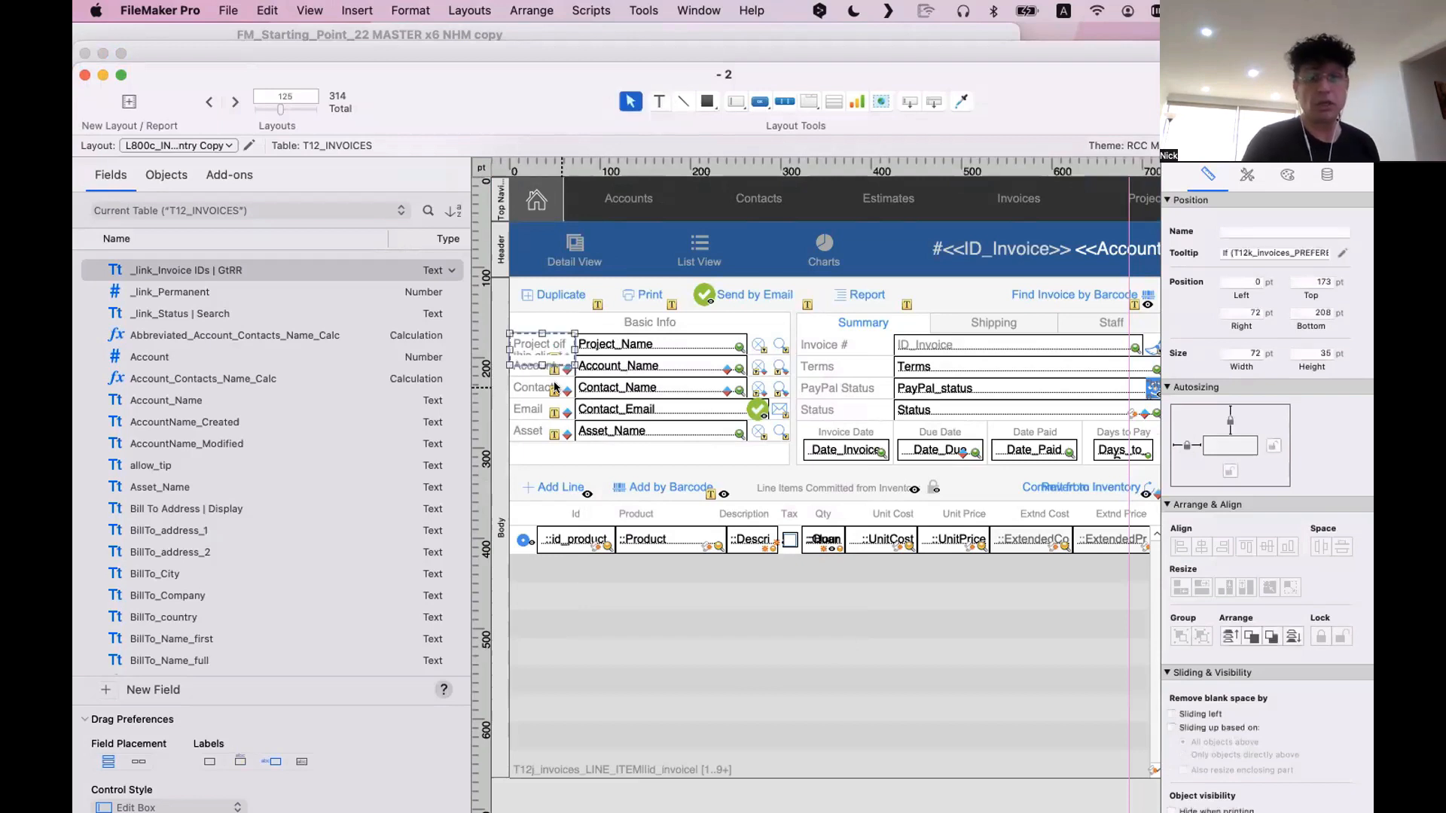
Extend the Account label beside Account_Name to read "Account of the day"
click(533, 368)
click(658, 101)
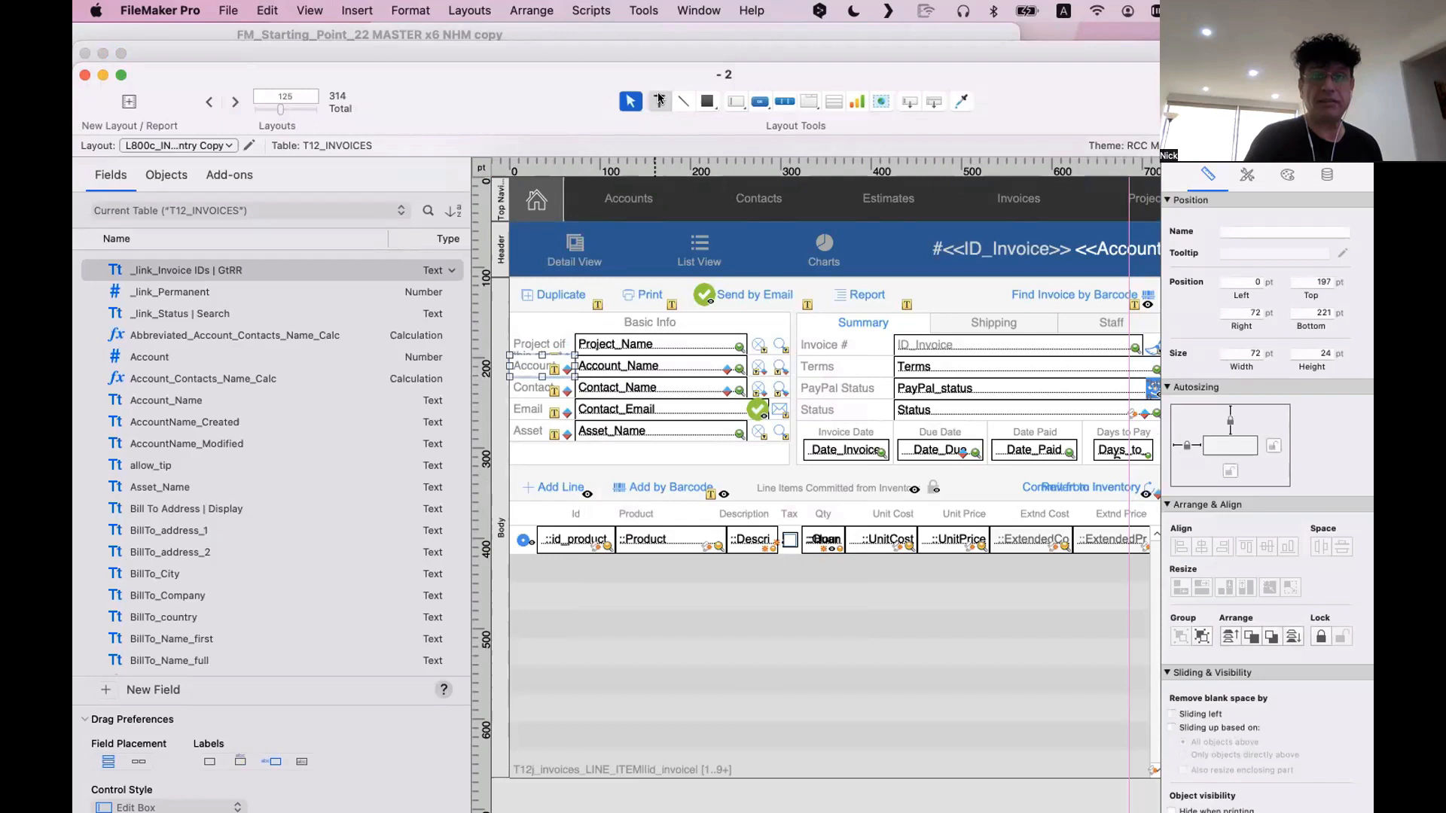
click(566, 369)
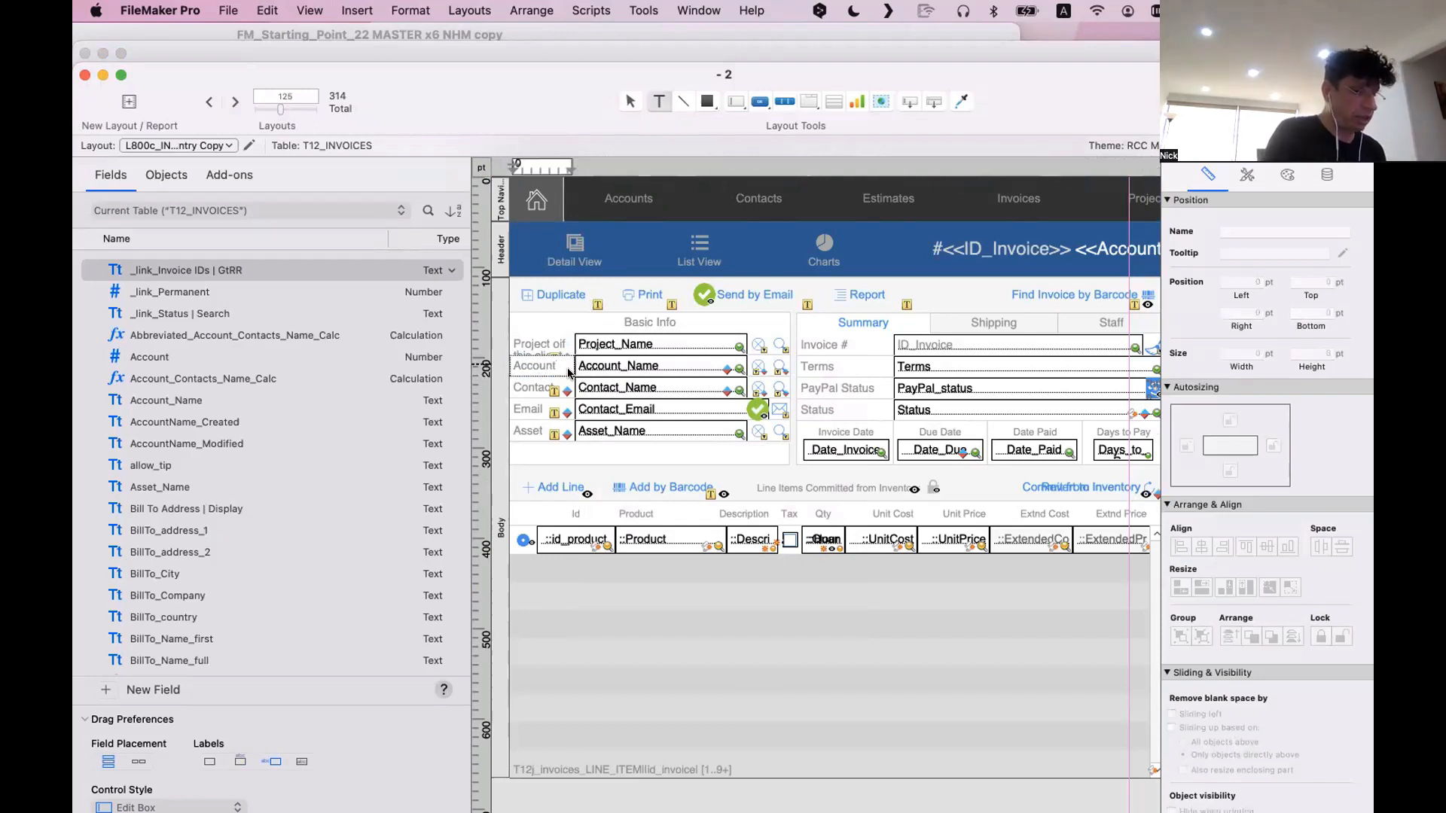
text(of the day)
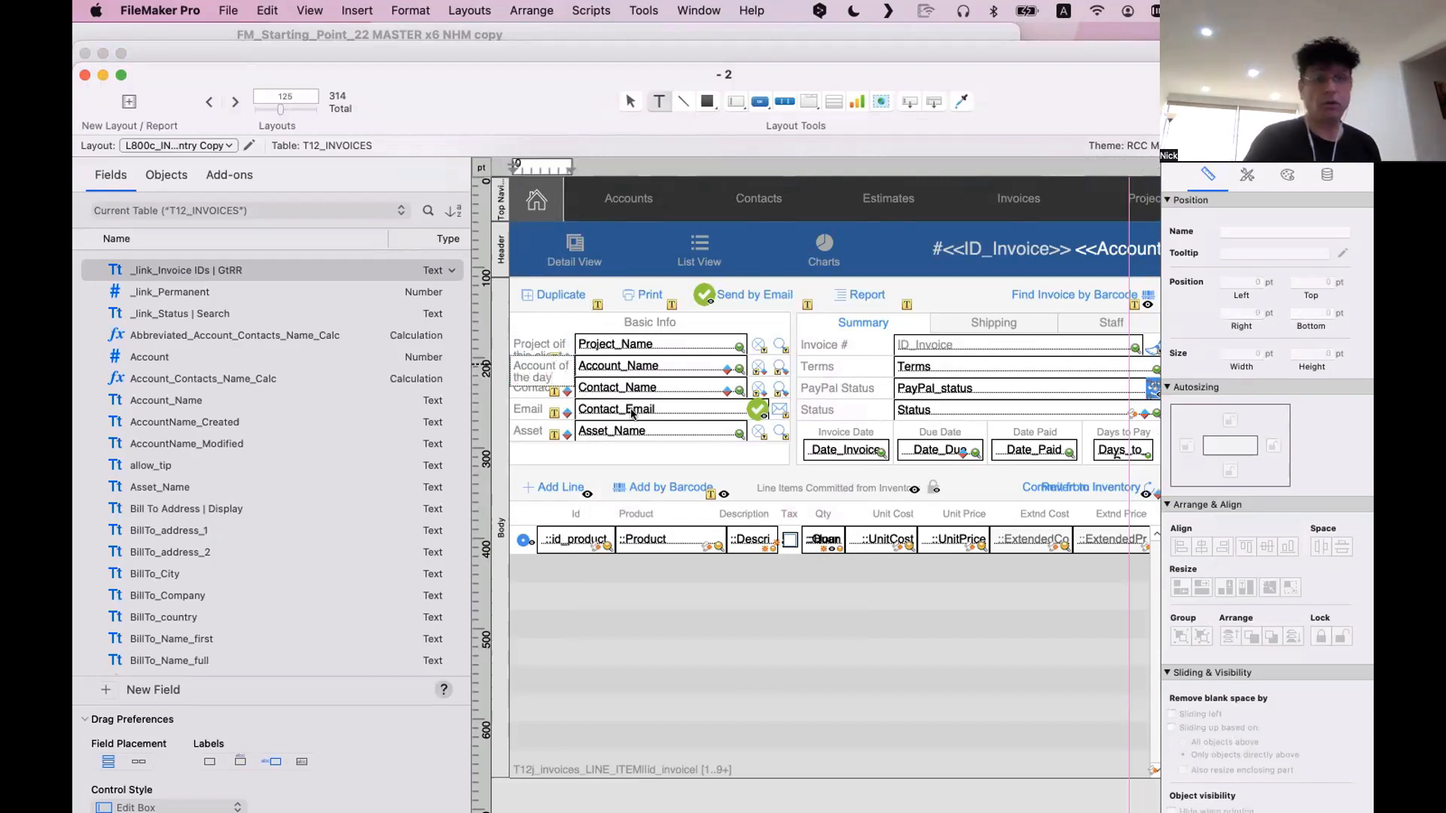
key(Escape)
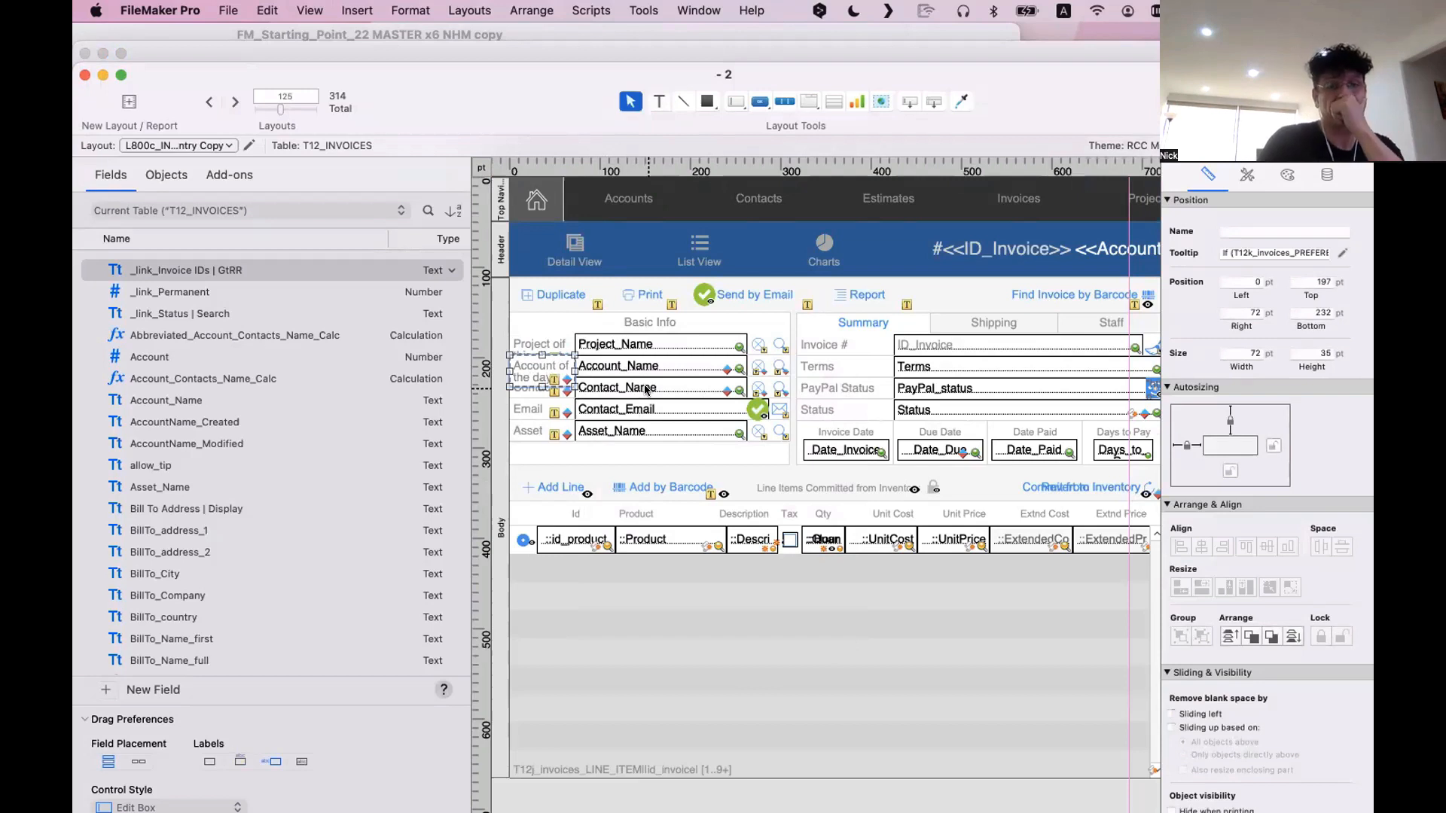
click(646, 389)
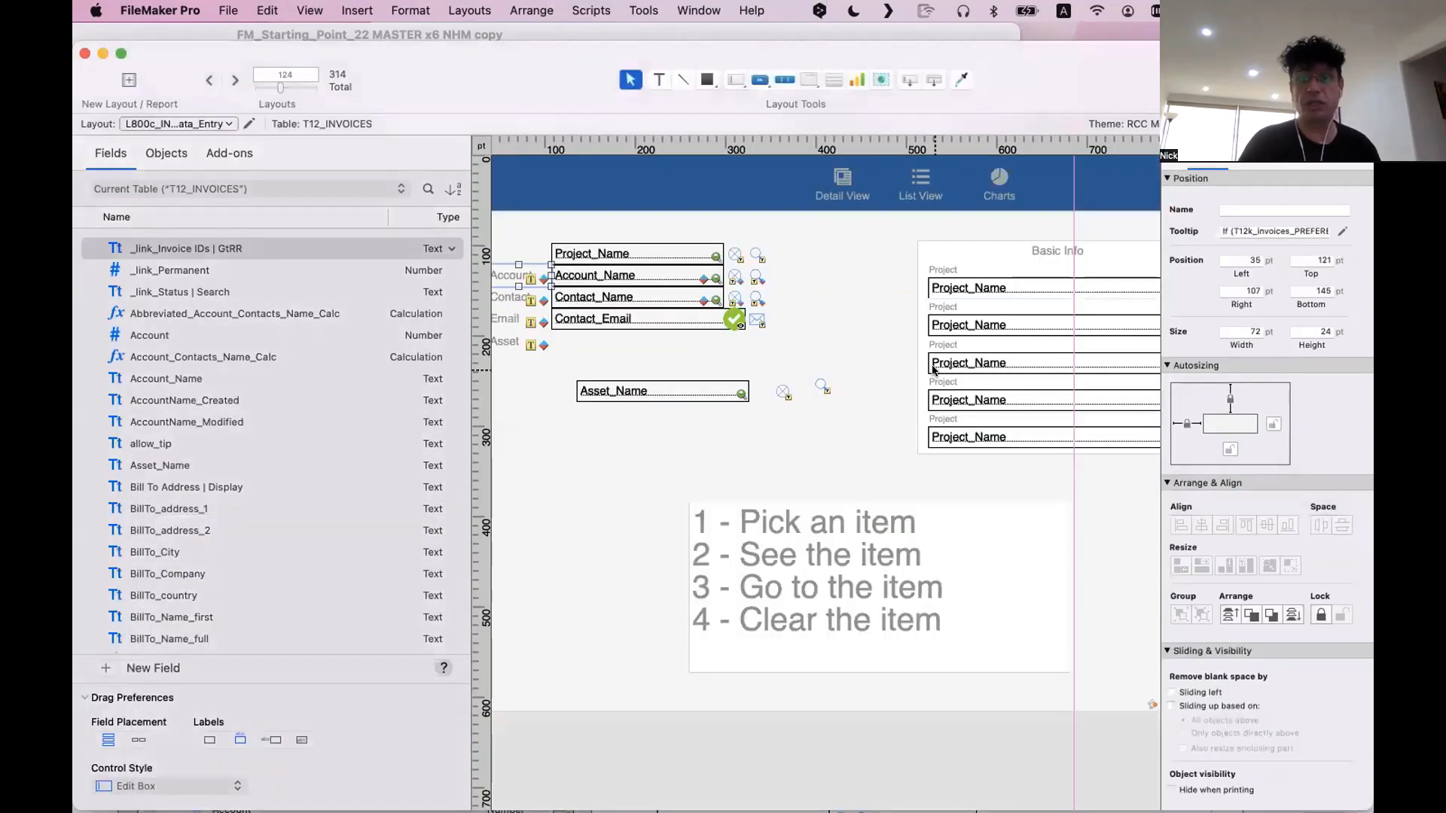
Reword layout 124's first two small labels as "Project of that client that i like a lot" and "Project of the day because this is my day"
click(934, 363)
double_click(948, 273)
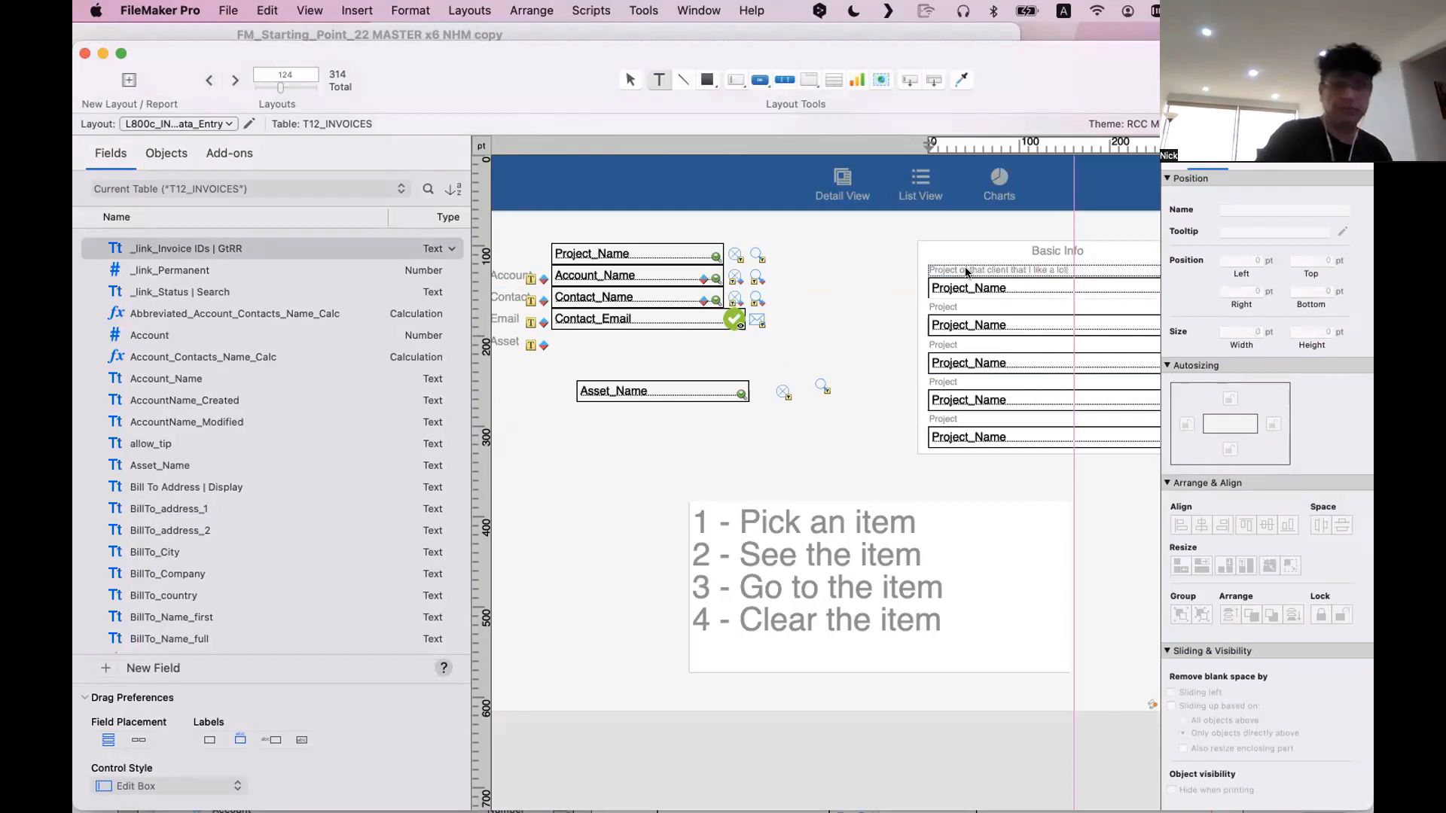
click(927, 301)
double_click(944, 306)
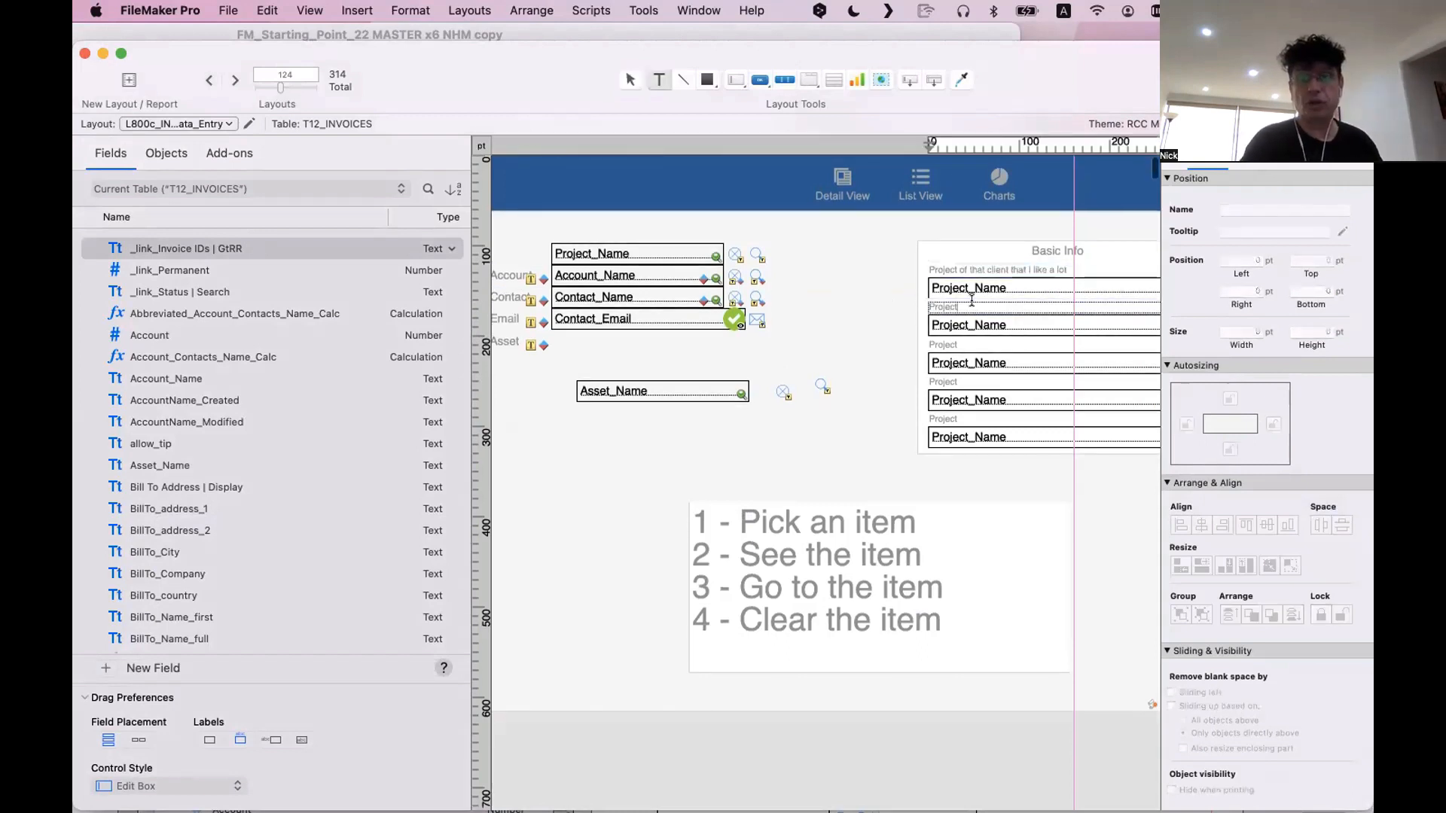
text(of the day )
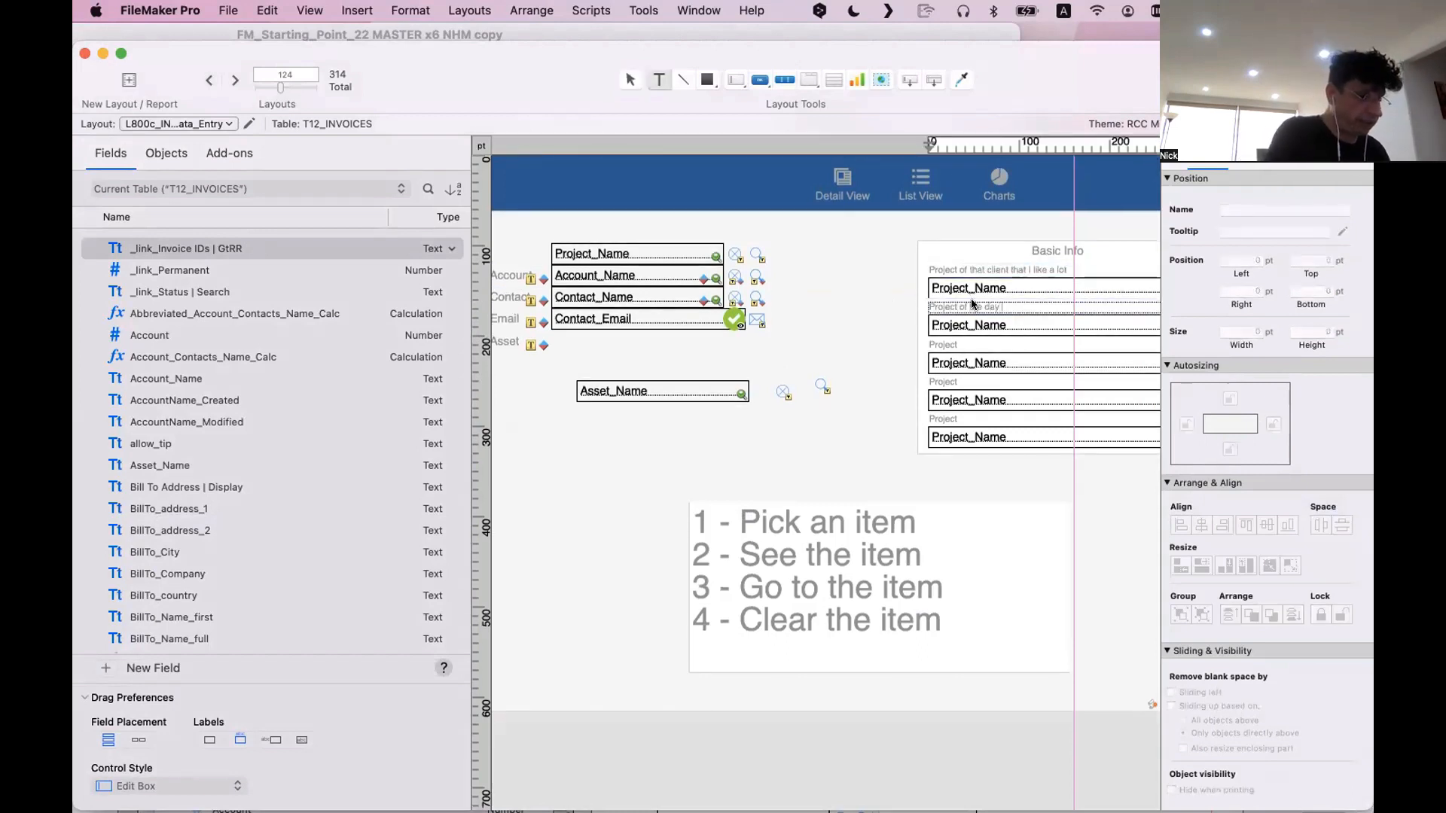
text(bucause )
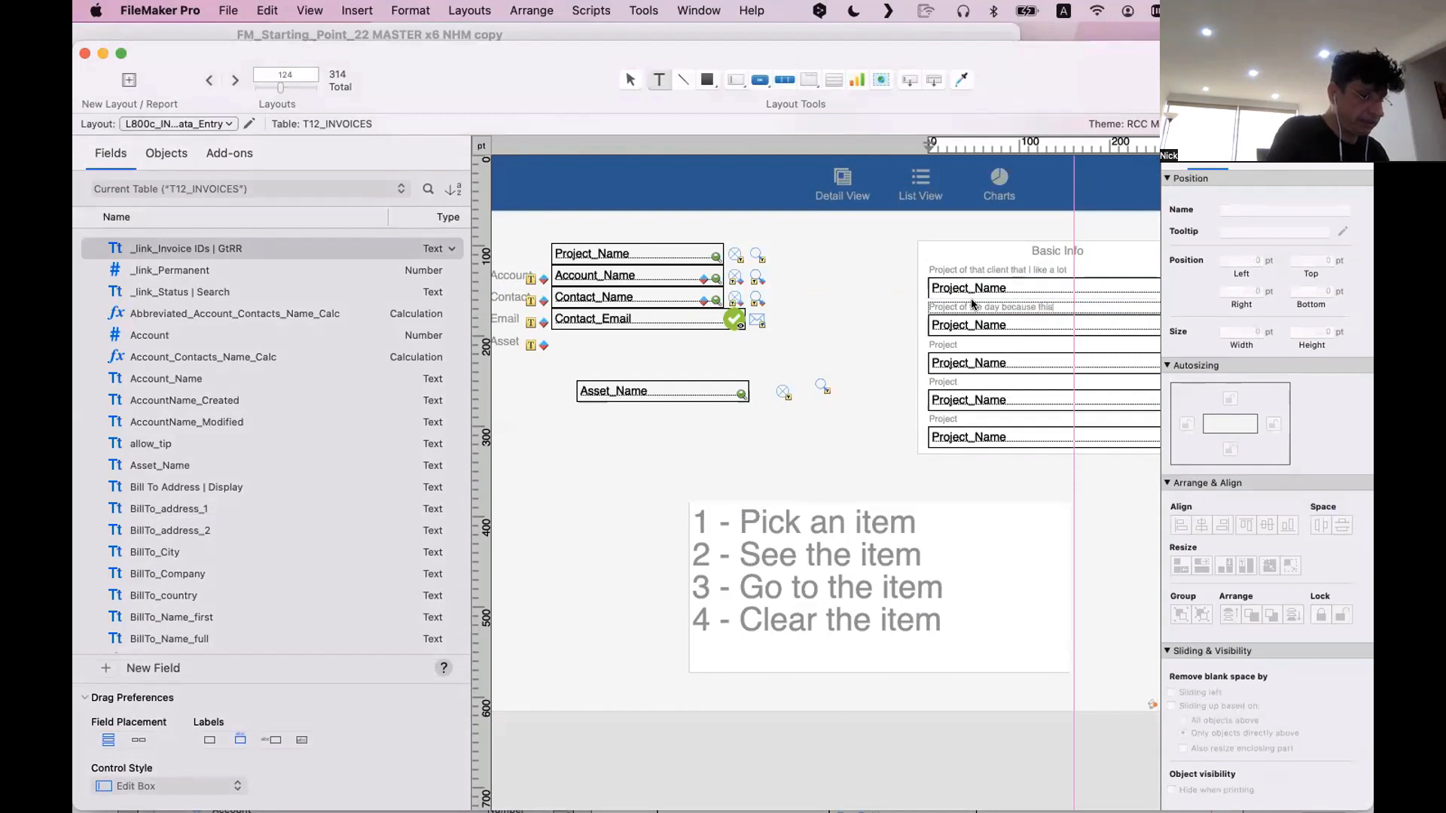
text(this is my day)
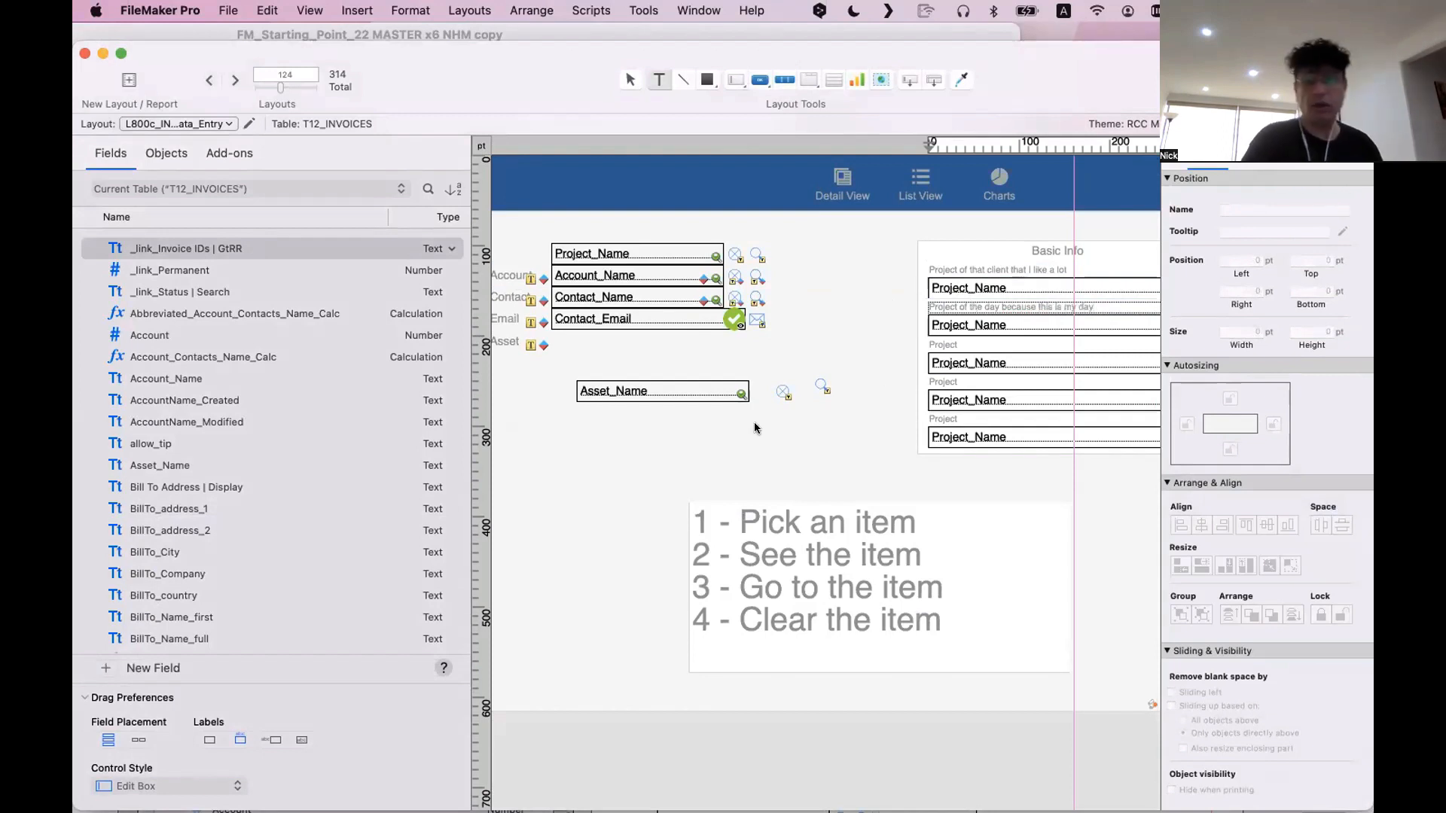
key(Escape)
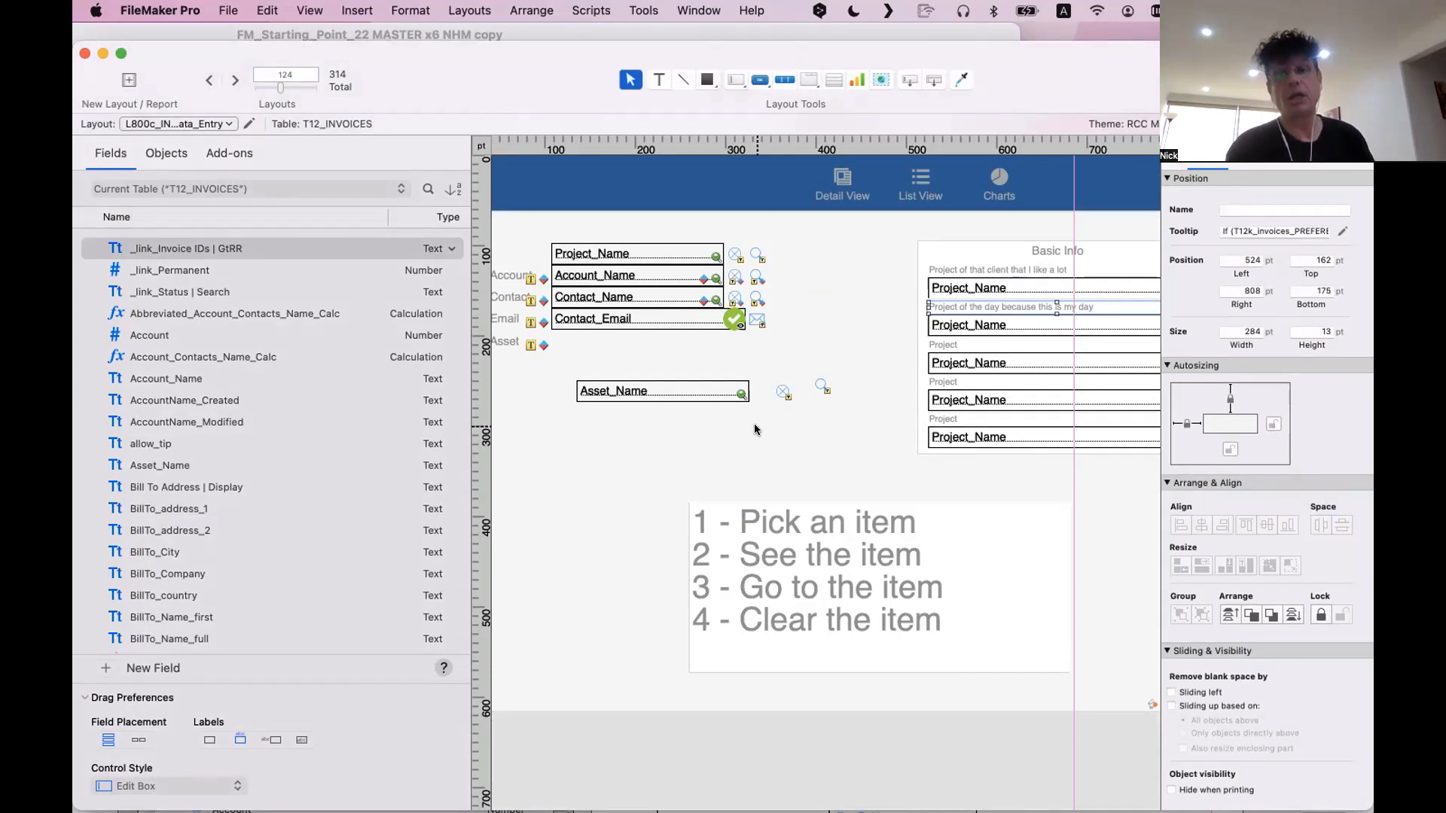
Delete the old Project, Account, Contact, Email and Asset fields with their labels and icons beside the new Basic Info box
scroll(755, 429, down, 10)
scroll(603, 550, up, 10)
scroll(934, 387, right, 5)
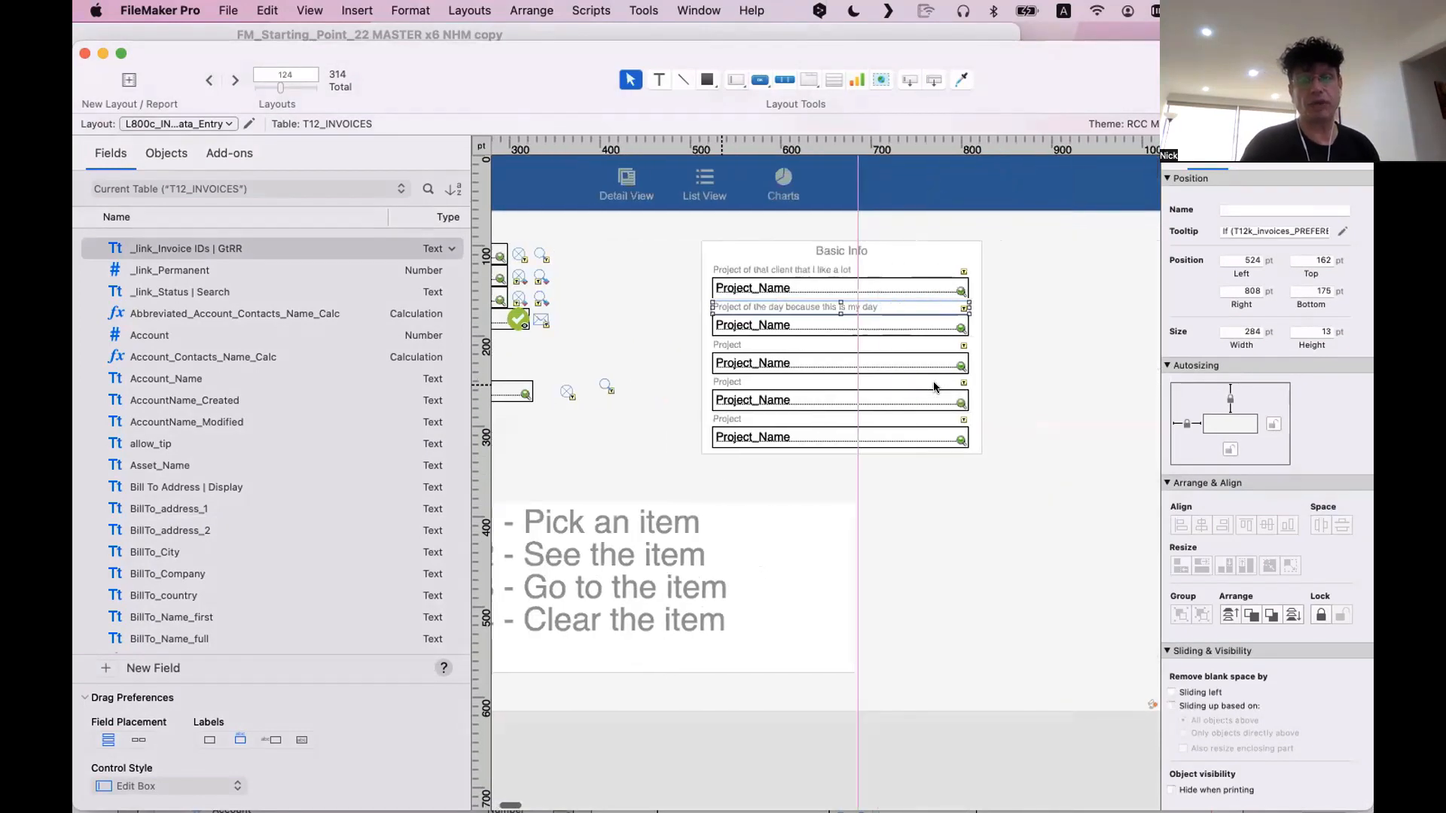
click(933, 467)
scroll(753, 377, right, 1)
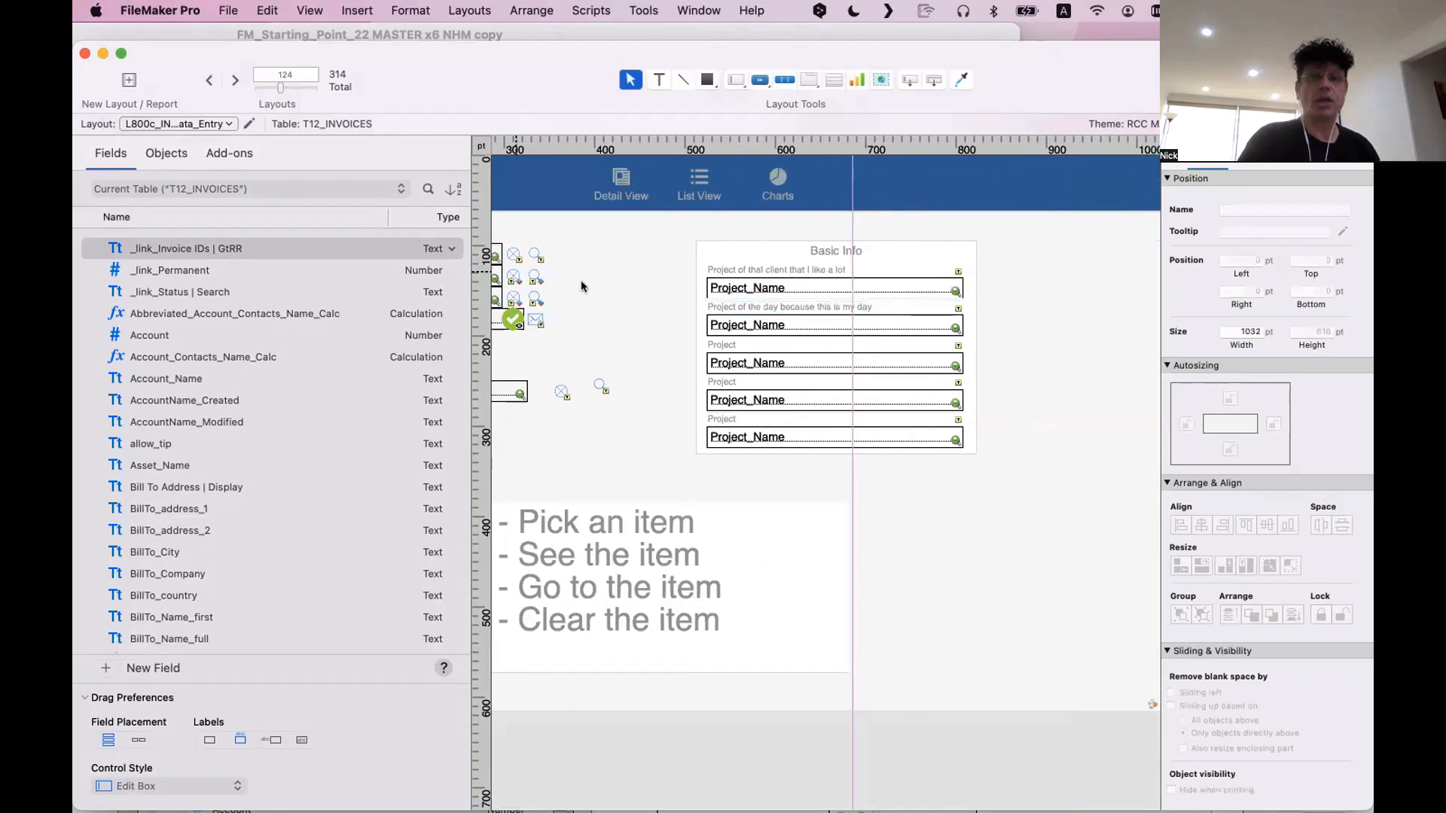
scroll(581, 286, left, 5)
drag(797, 415, 486, 232)
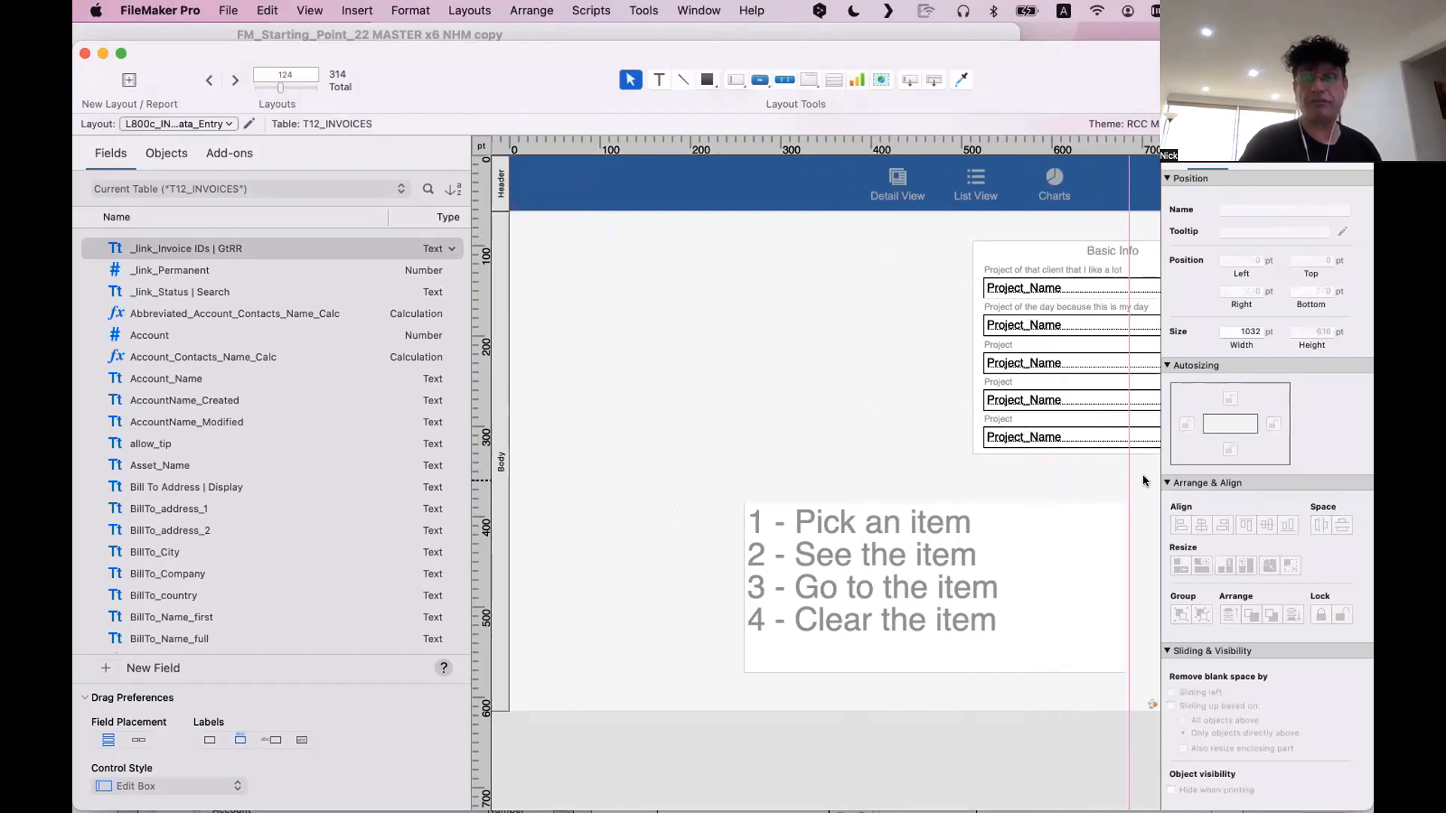
Move the whole Basic Info box with its labels and fields to about x 323 pt, y 95 pt
scroll(1142, 480, right, 5)
drag(1066, 467, 634, 252)
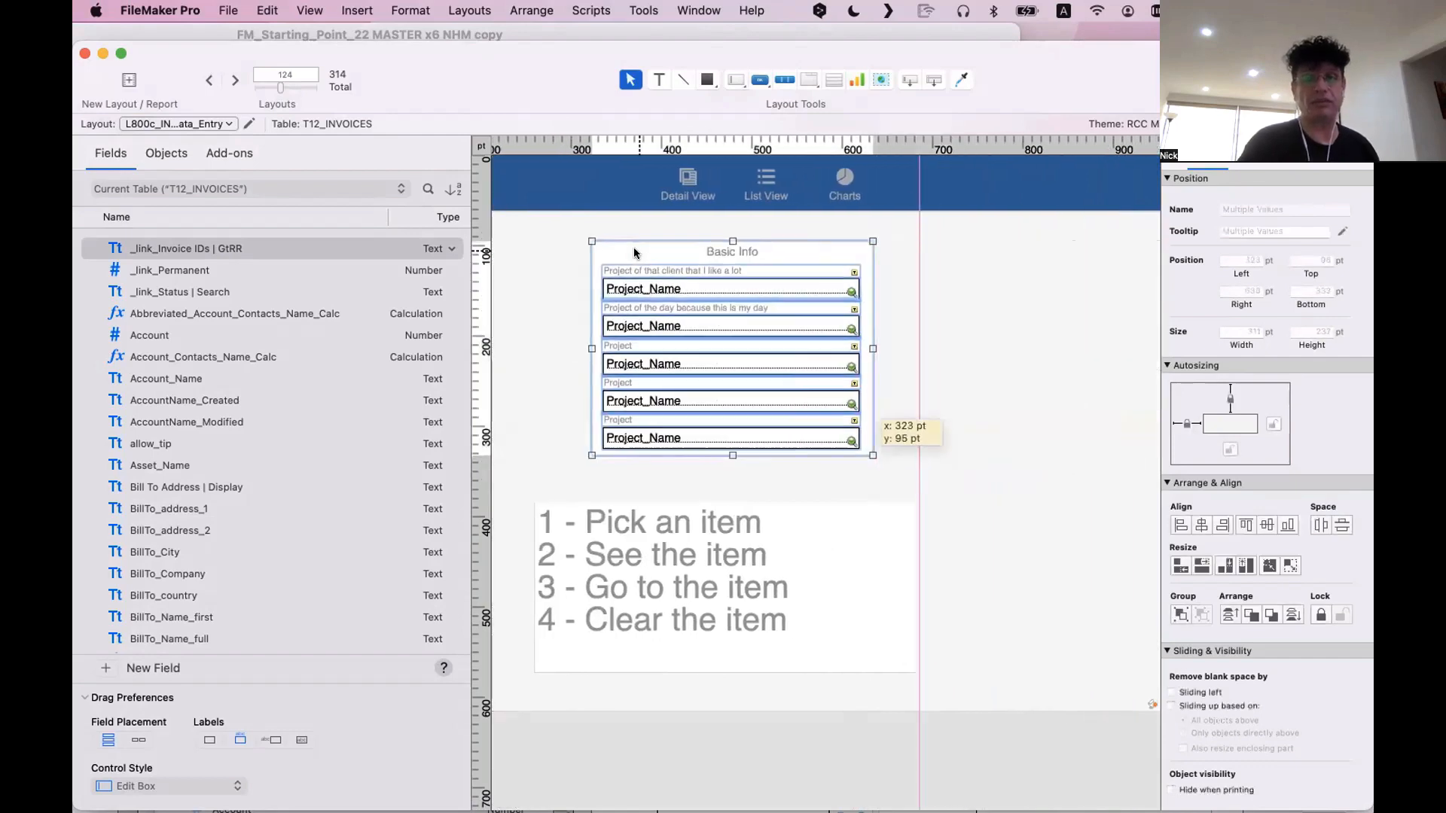
Move the invoice window aside and select the slide control around Summary in the FM_Starting_Point_22 MASTER x6 NHM copy window
drag(515, 88, 899, 547)
click(512, 284)
click(515, 237)
click(515, 258)
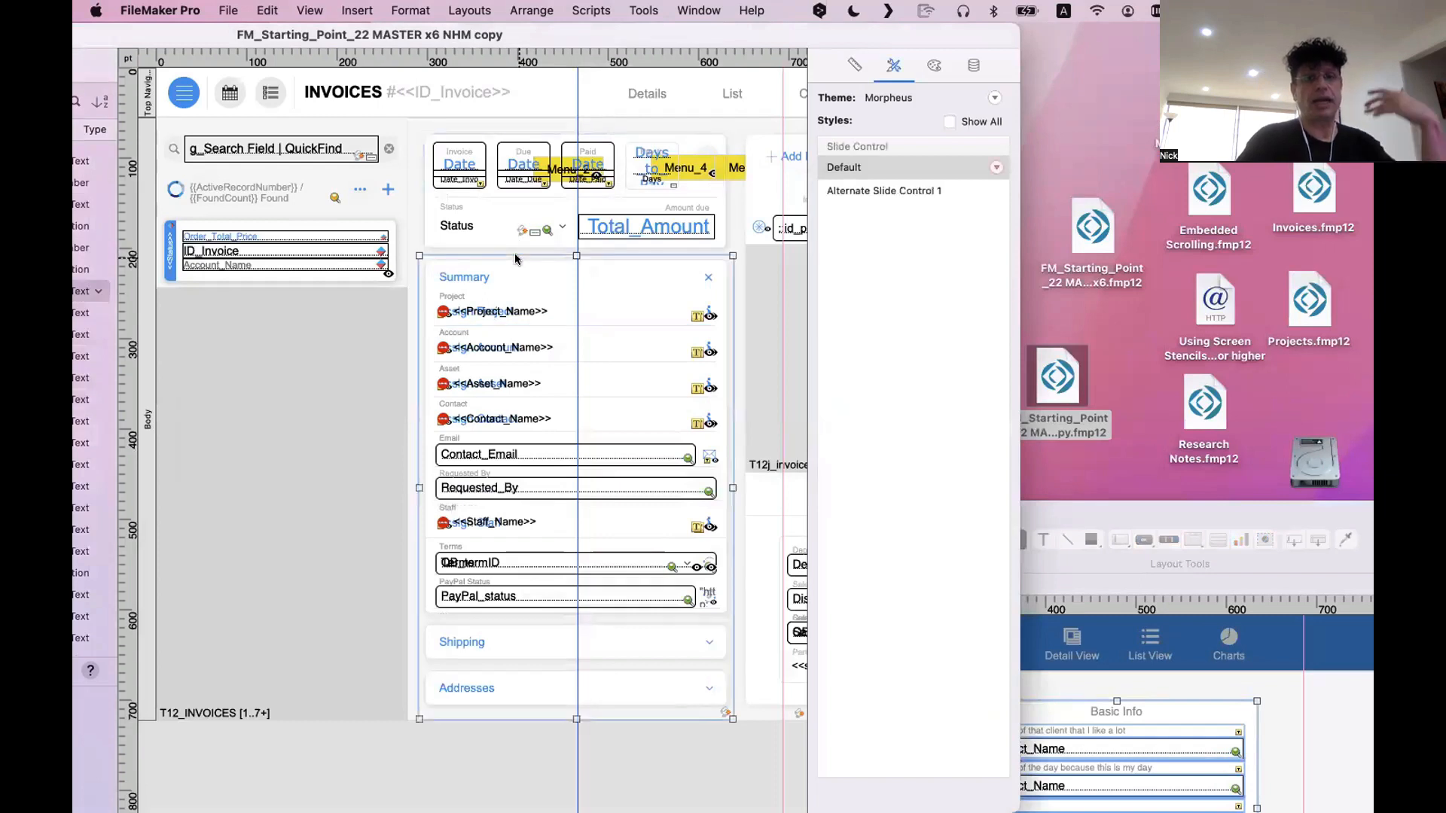
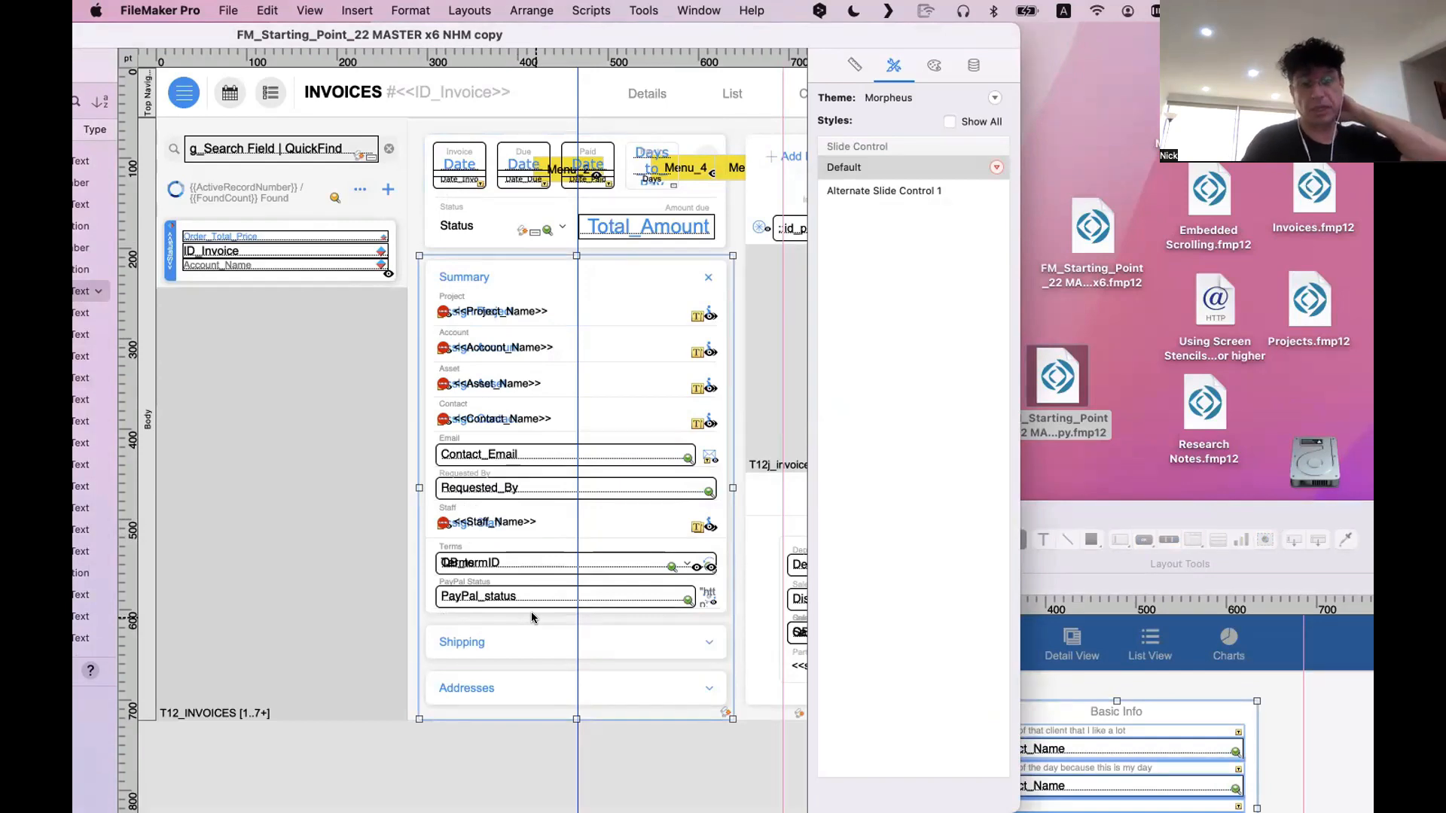
Open the slide control's setup and page through all four panels to examine the Summary, Shipping and Addresses sections, ending on panel 1
double_click(531, 617)
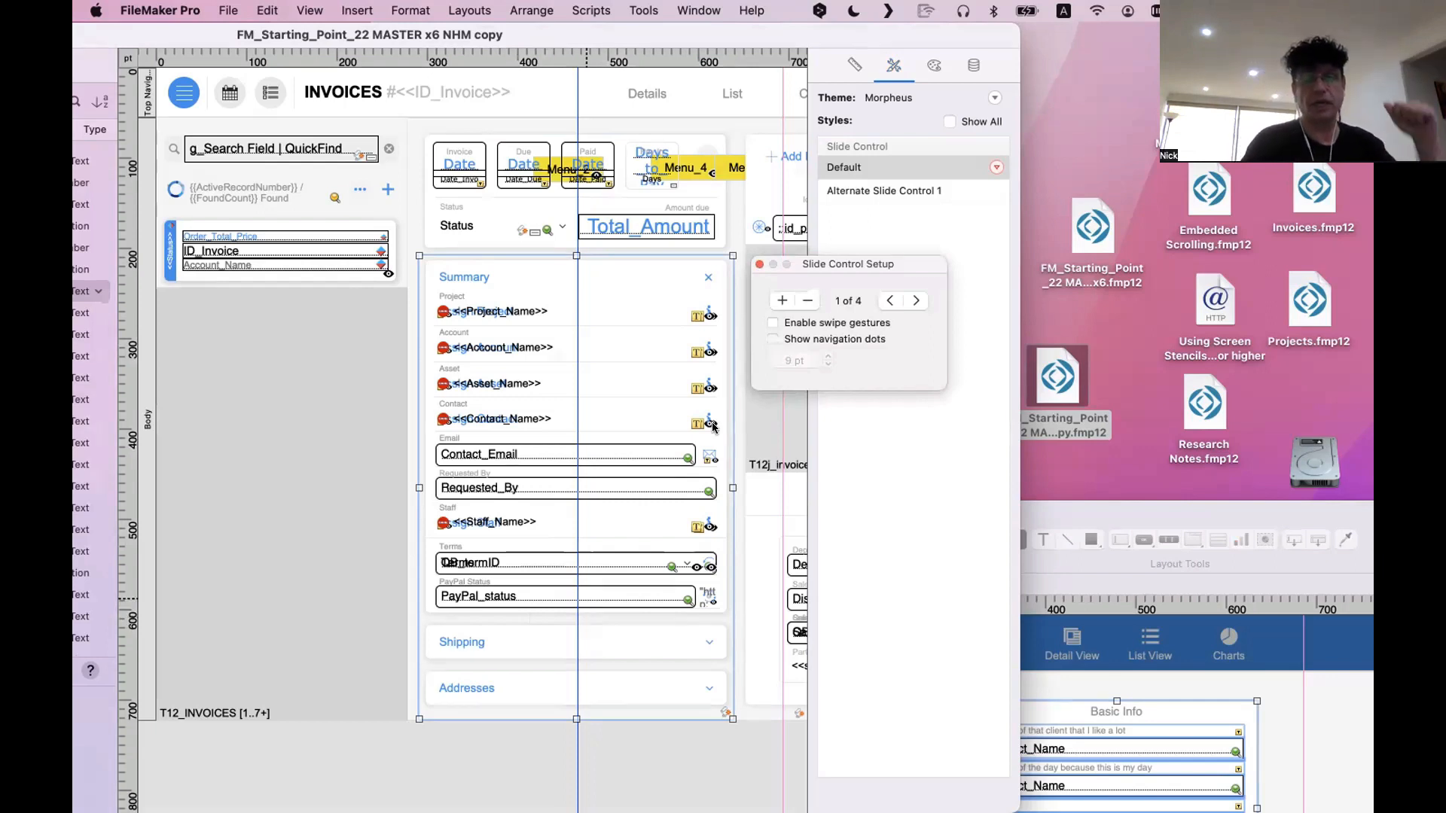
click(912, 300)
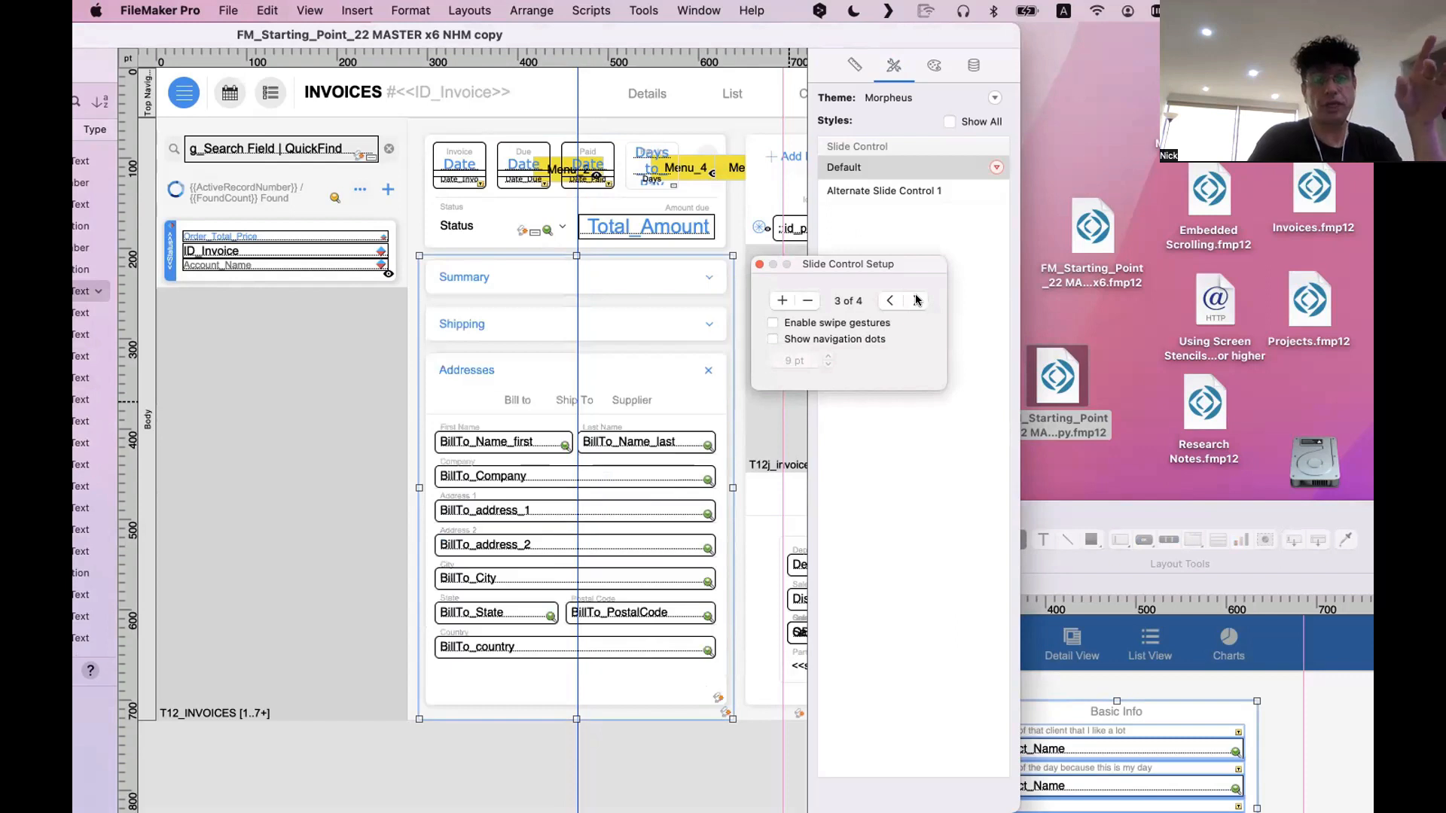
click(917, 299)
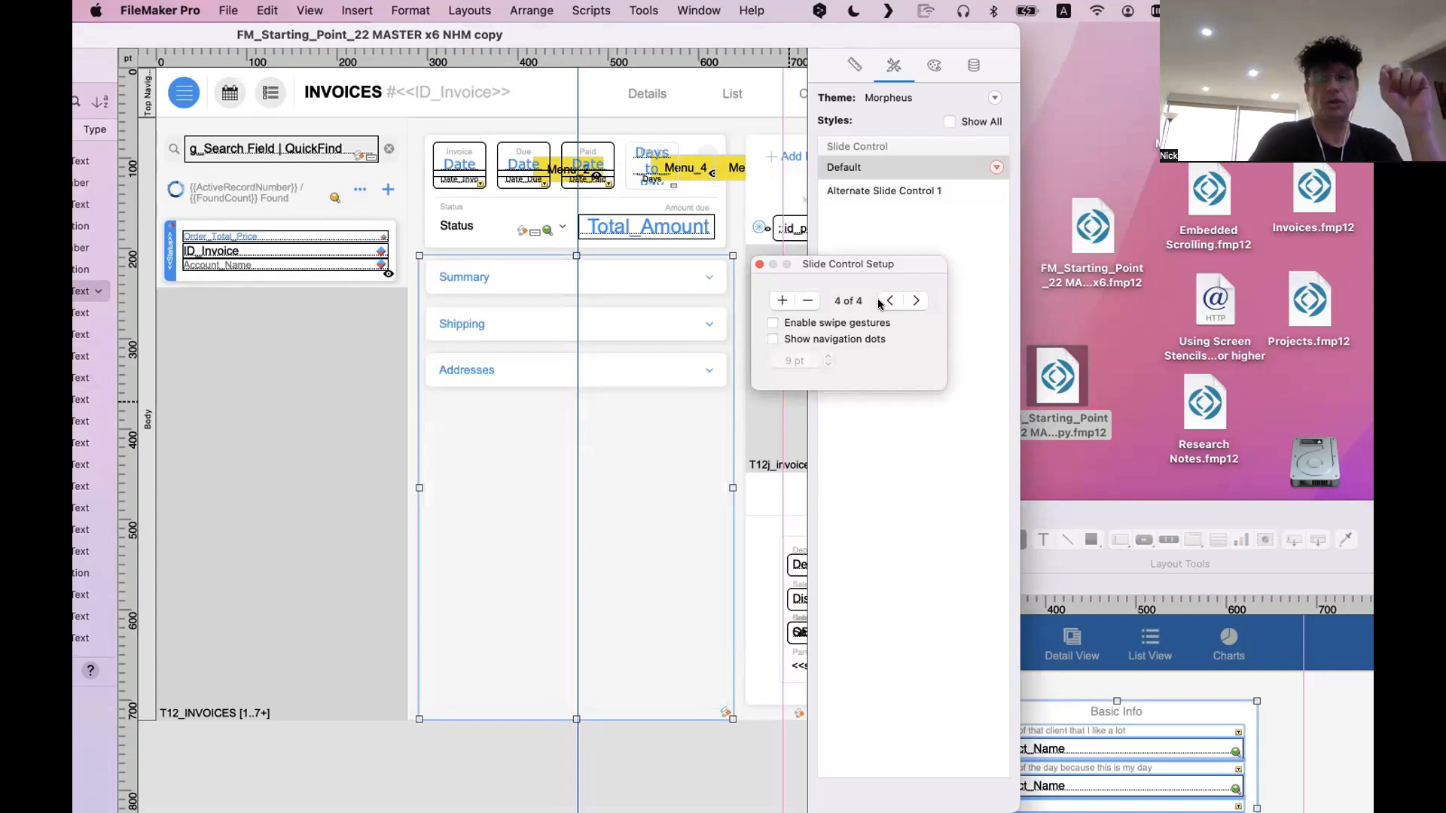
click(889, 300)
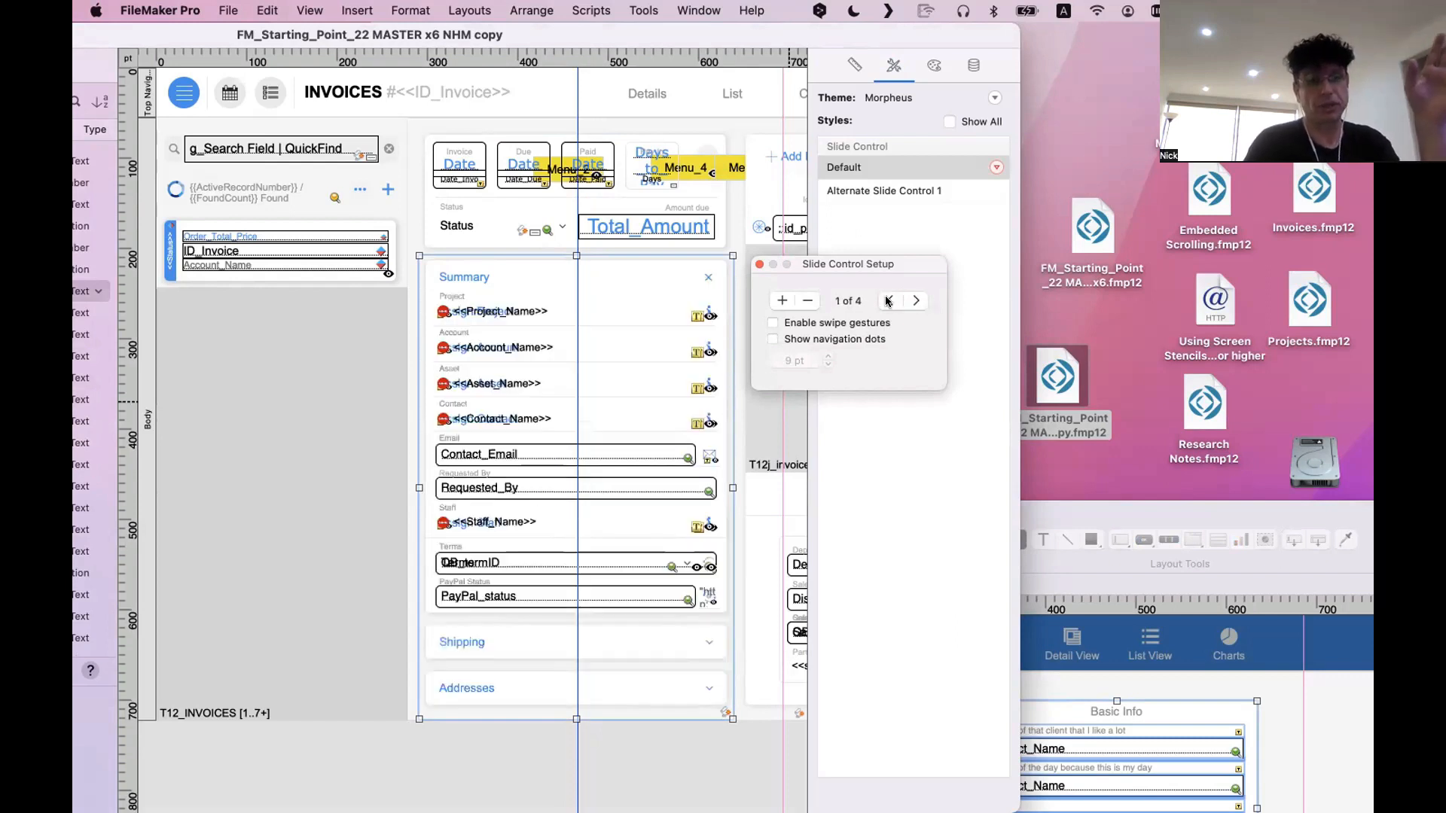
click(916, 299)
click(916, 300)
click(916, 300)
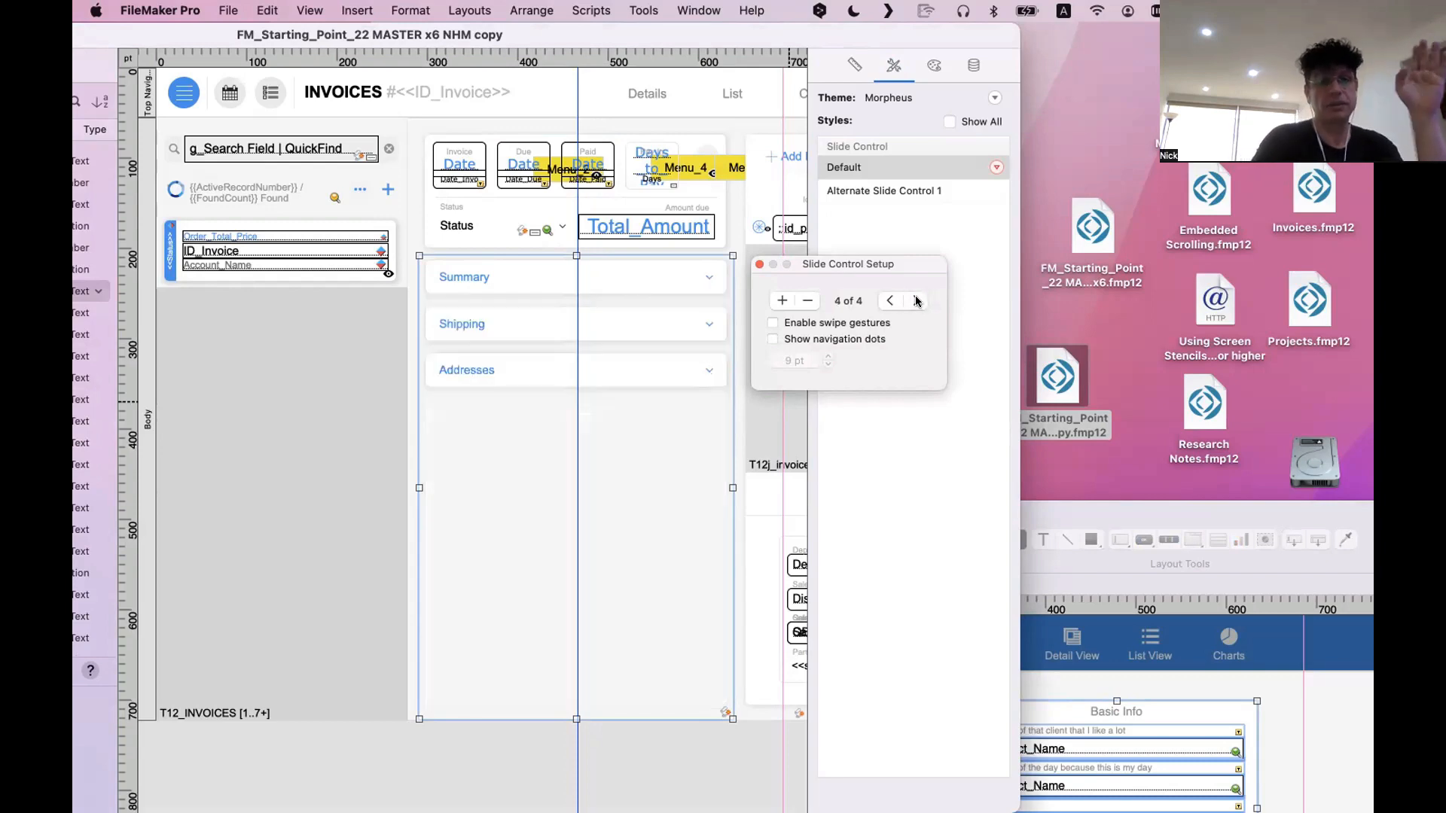
click(889, 301)
click(889, 301)
click(890, 300)
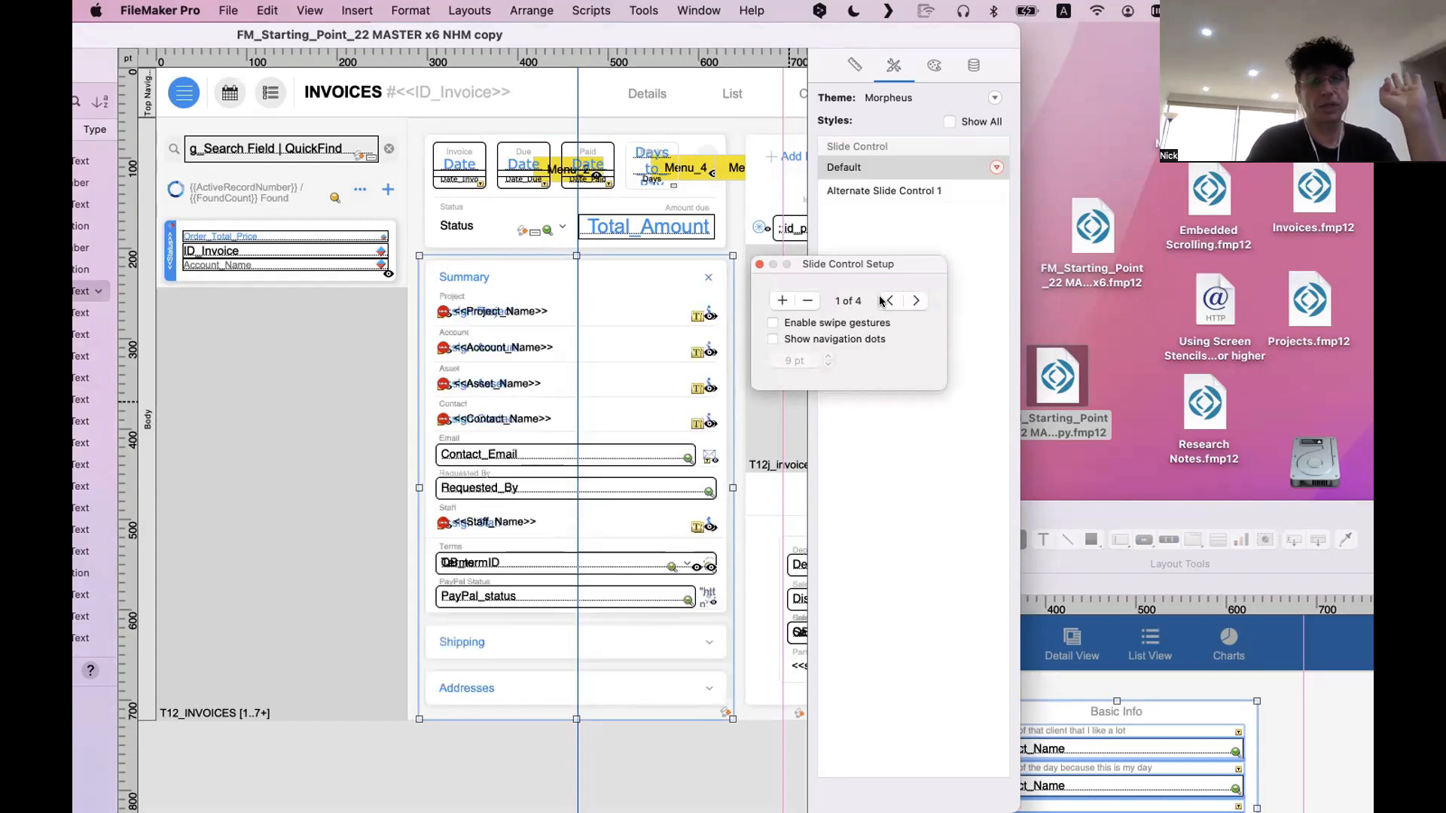
Switch the invoice layout to Browse mode and expand the Shipping section, then the Summary section again
key(super+b)
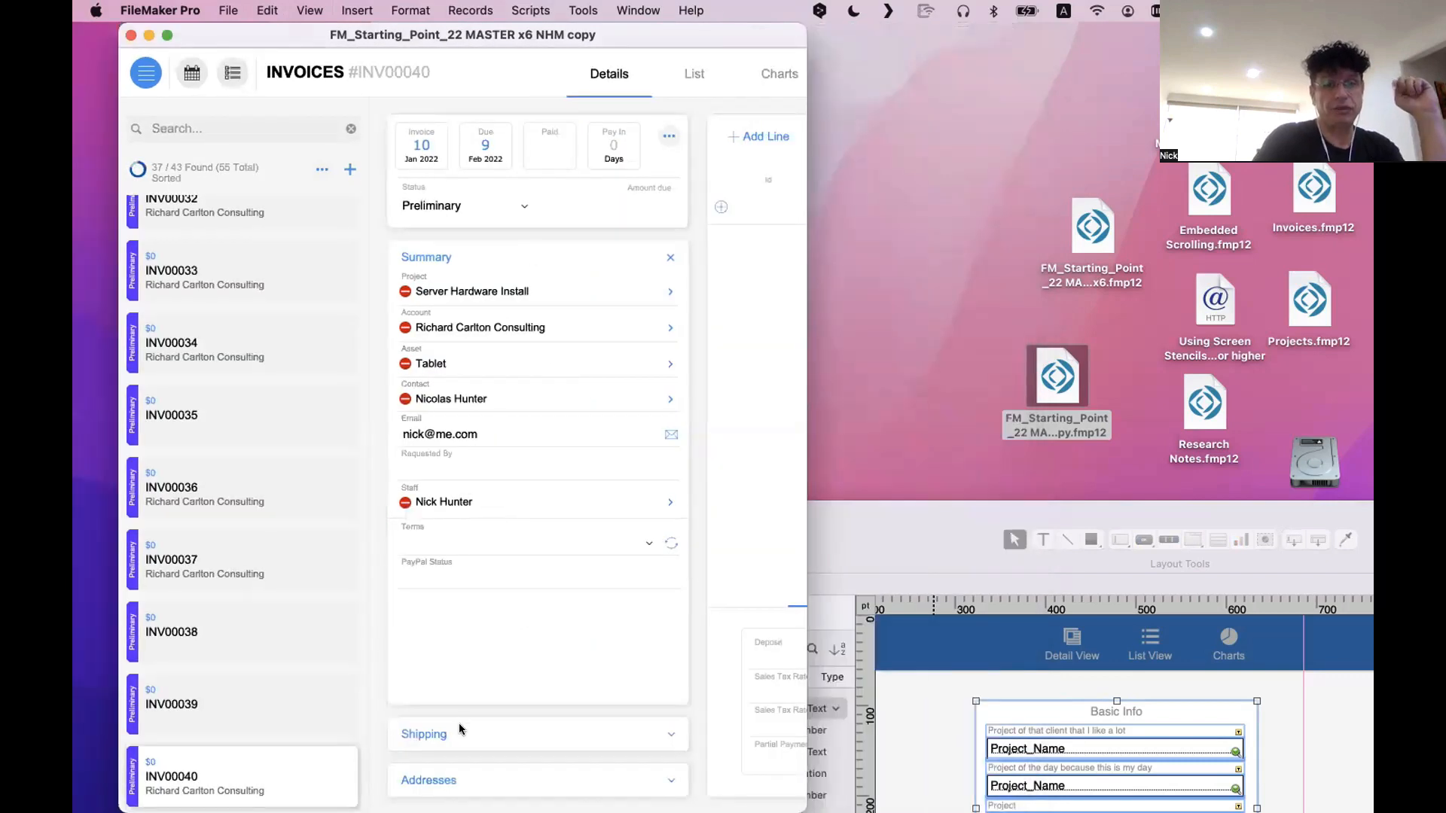
click(460, 729)
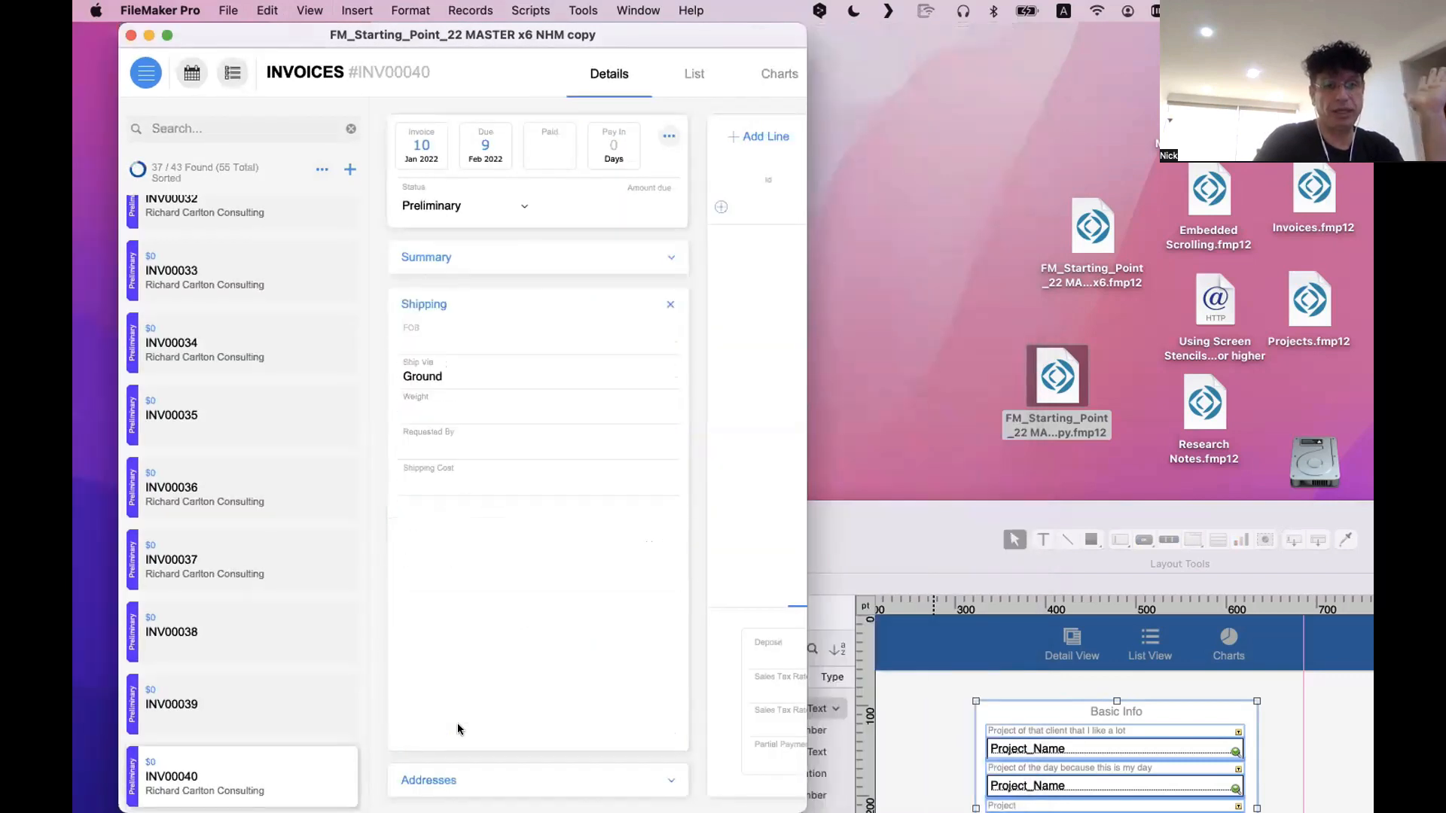
click(445, 267)
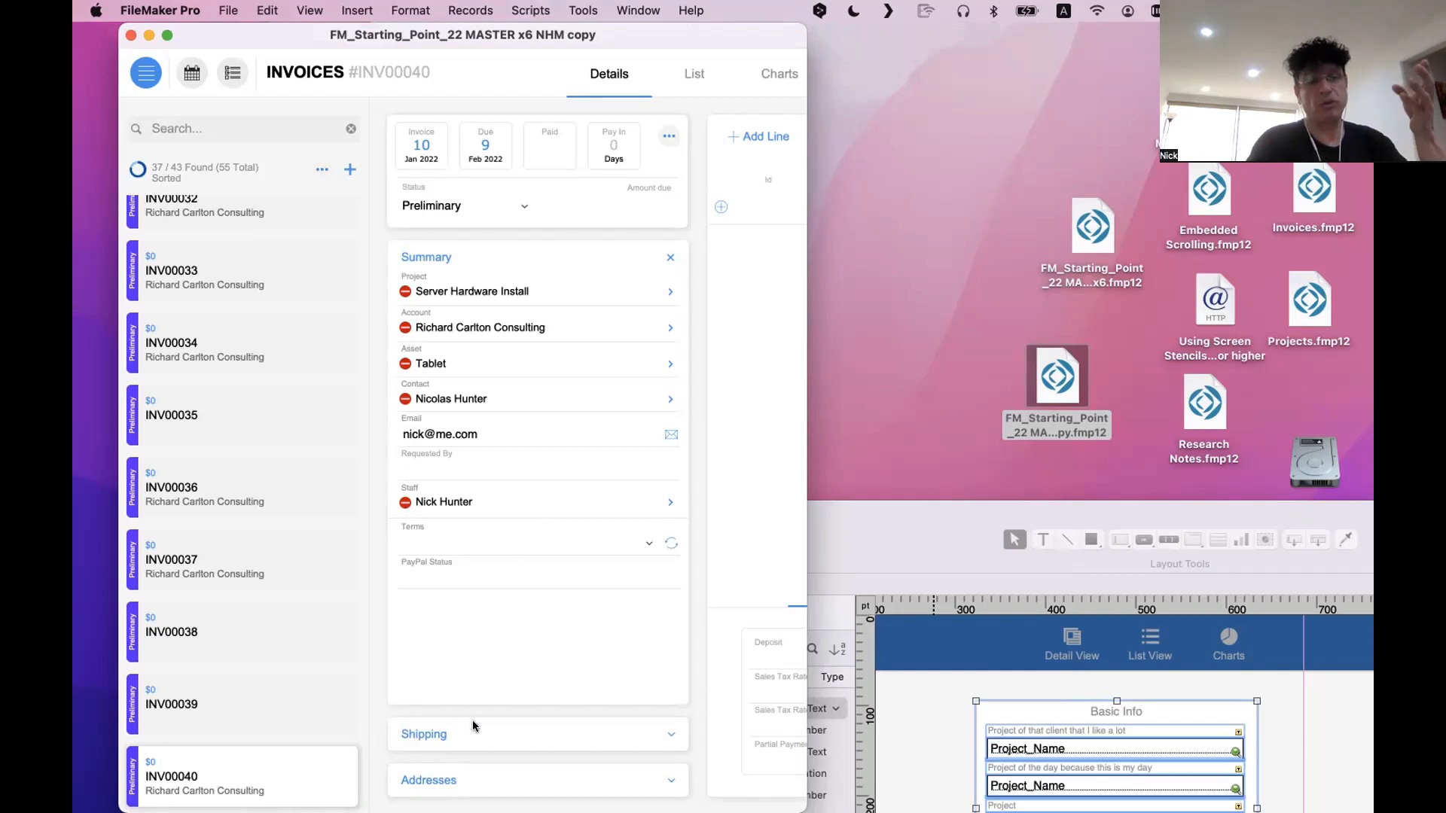
Open the Script Debugger, expand the Shipping section to trigger its button, and step into the Slide Navigation script
click(594, 10)
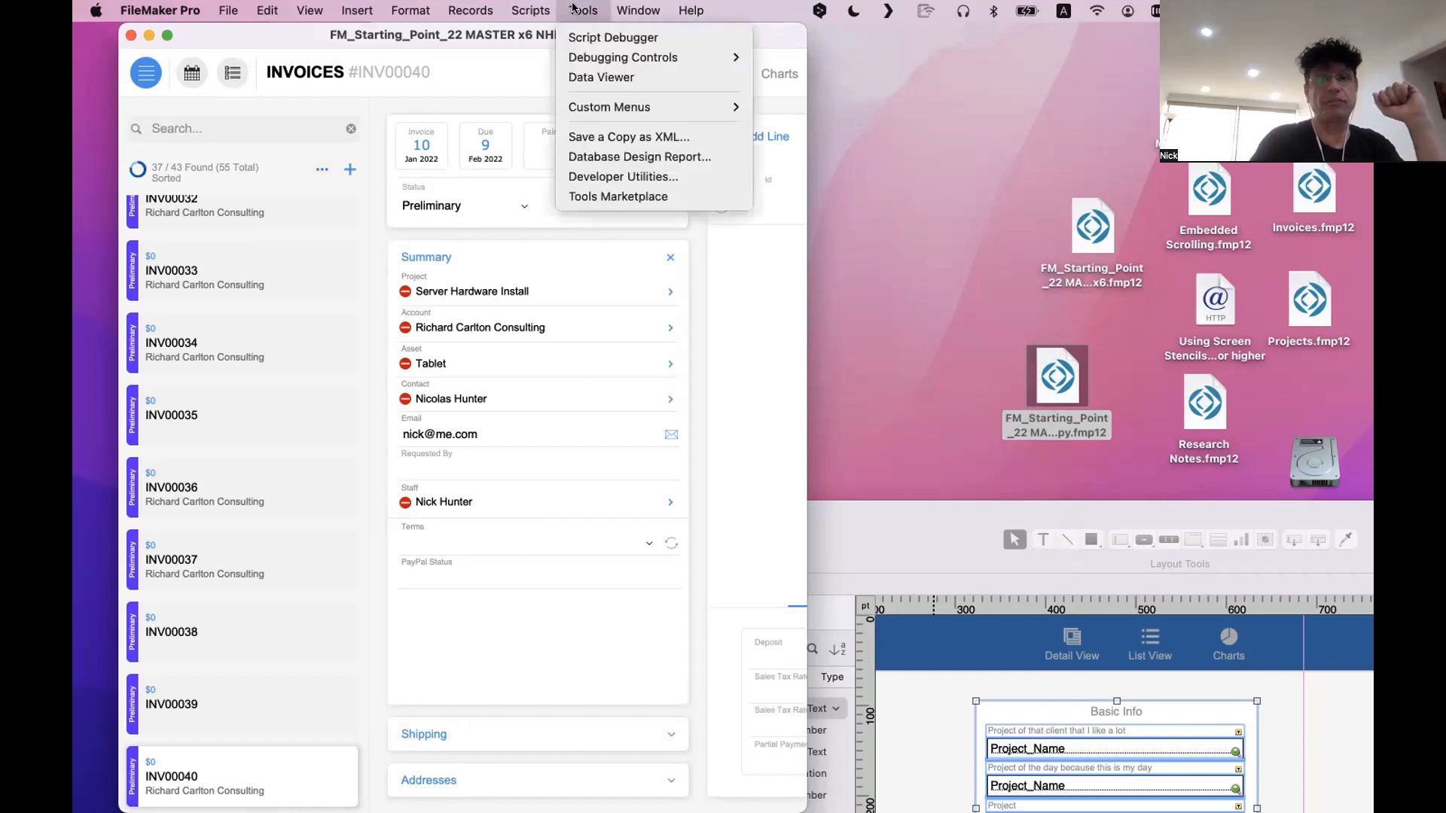
click(581, 33)
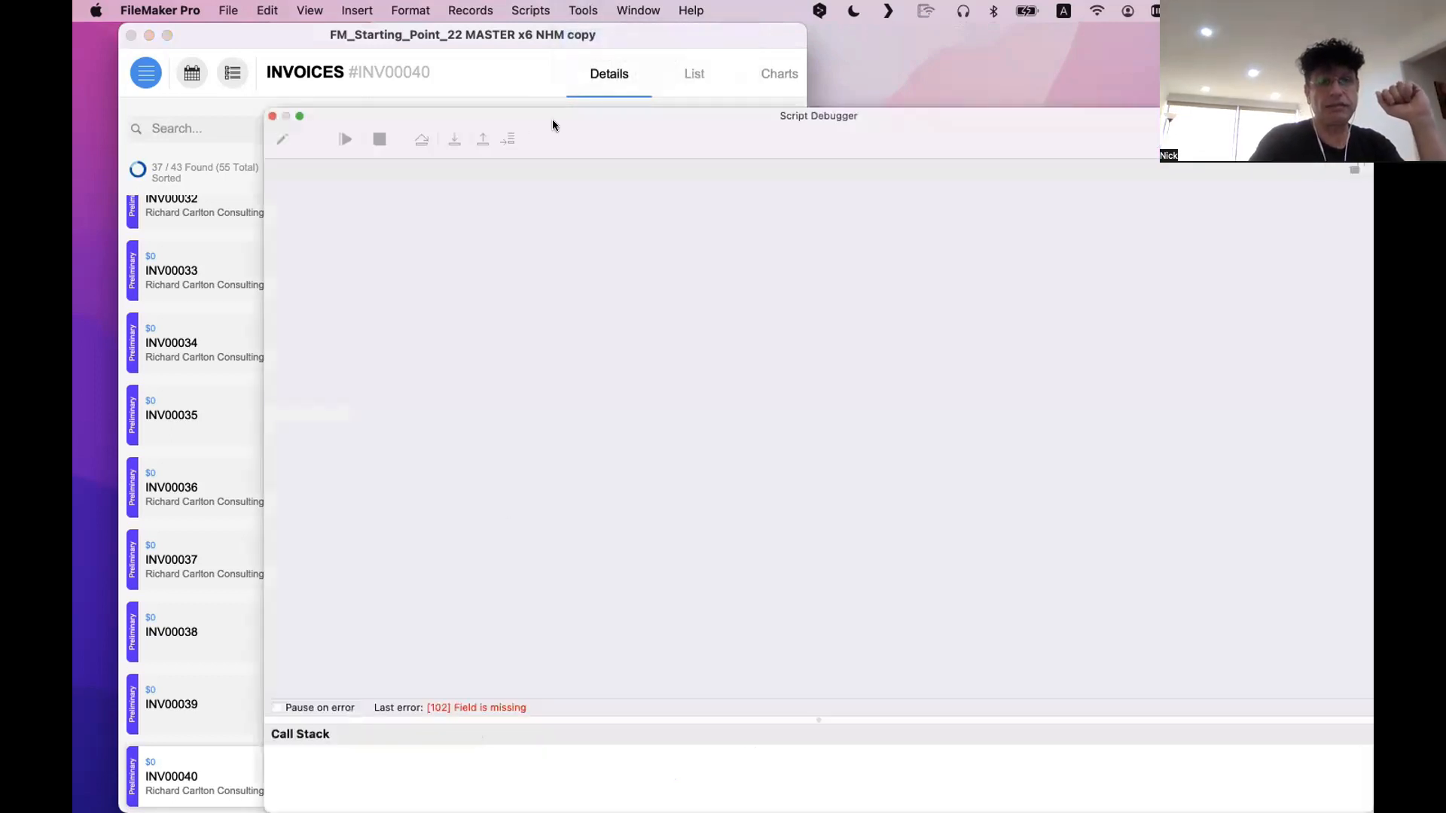
drag(552, 124, 836, 125)
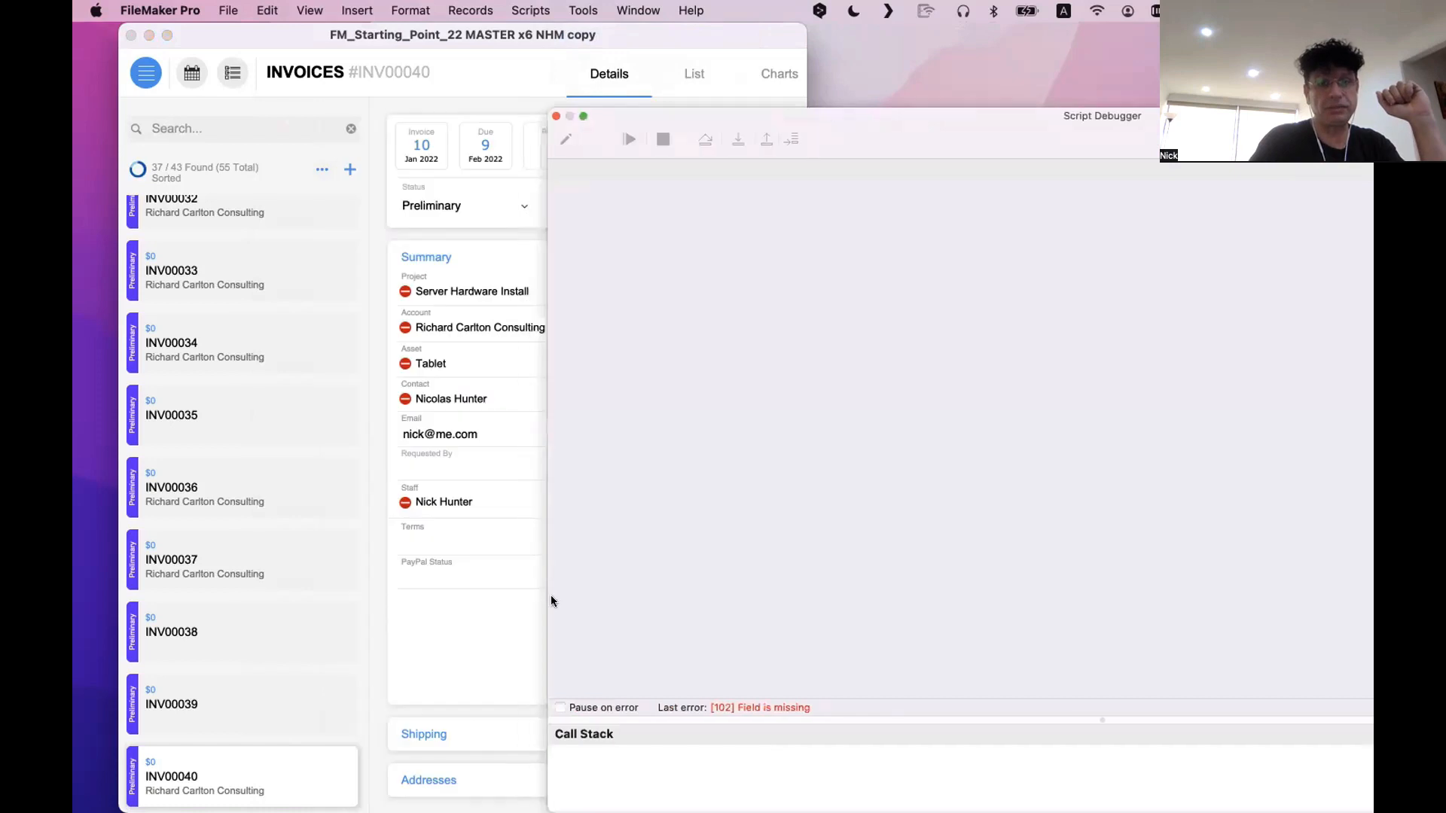
click(426, 734)
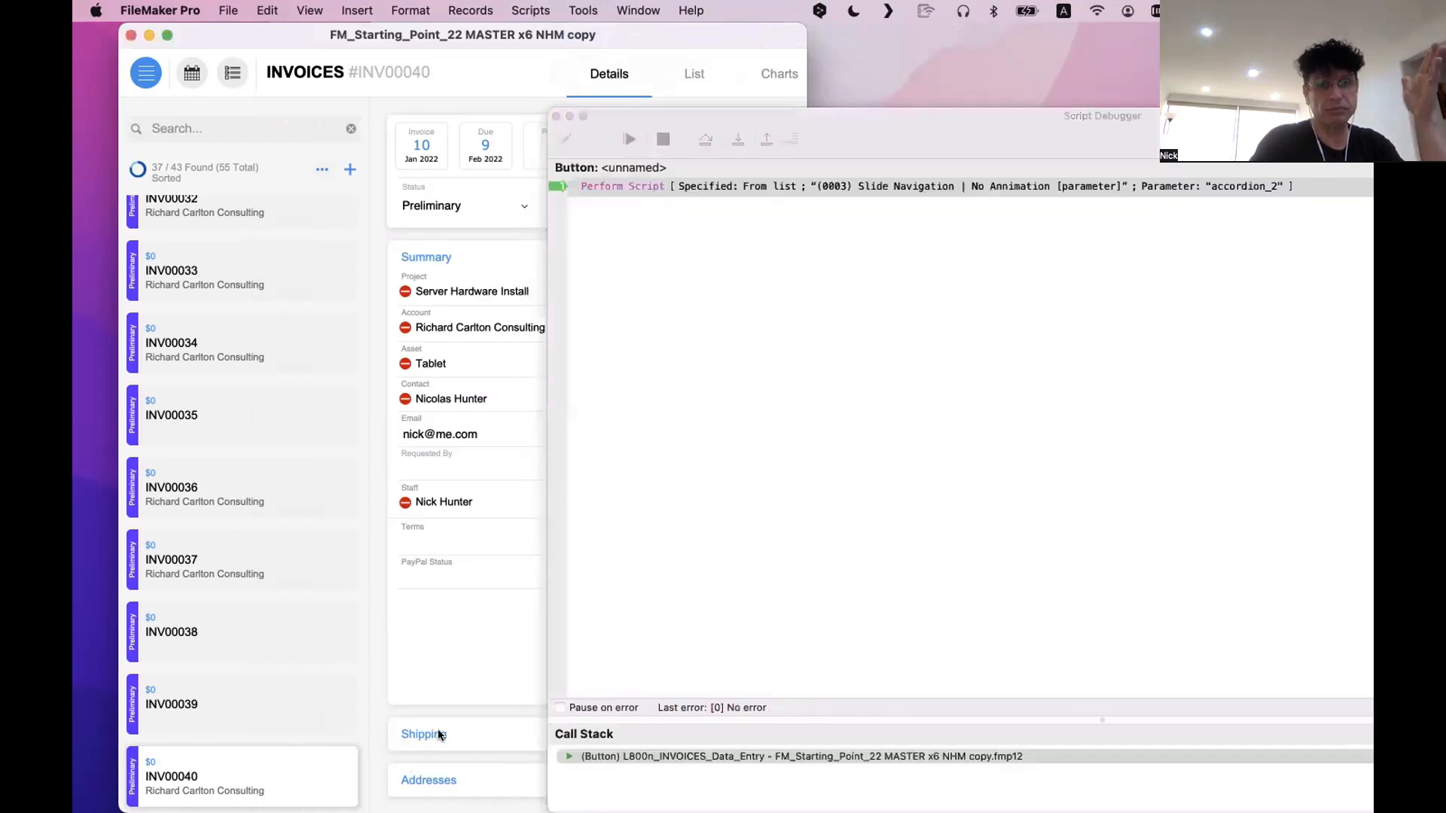
click(735, 140)
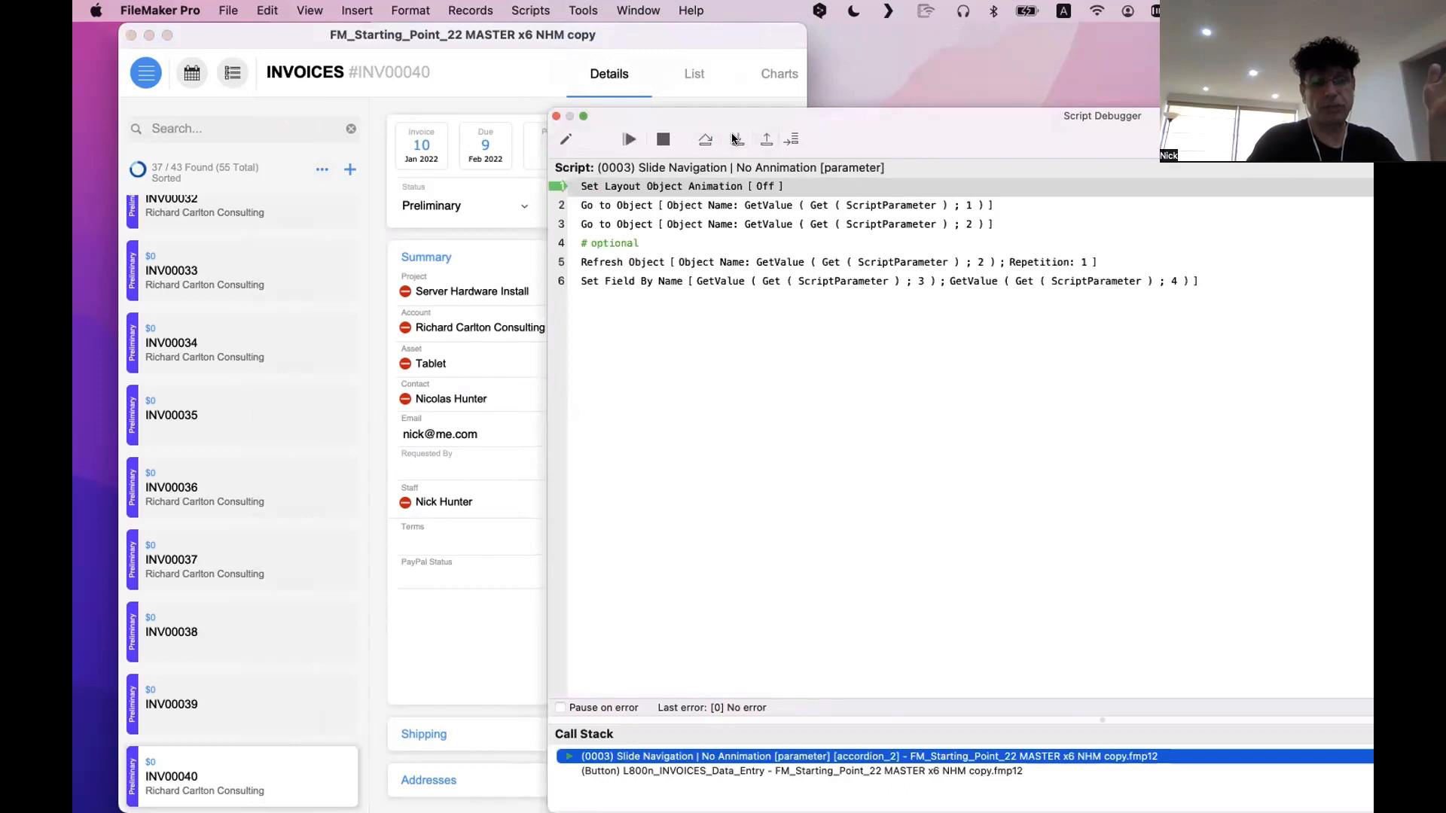
Reposition the debugger window to examine the Slide Navigation script beside the invoice, then halt the script and close the debugger
drag(736, 139, 802, 336)
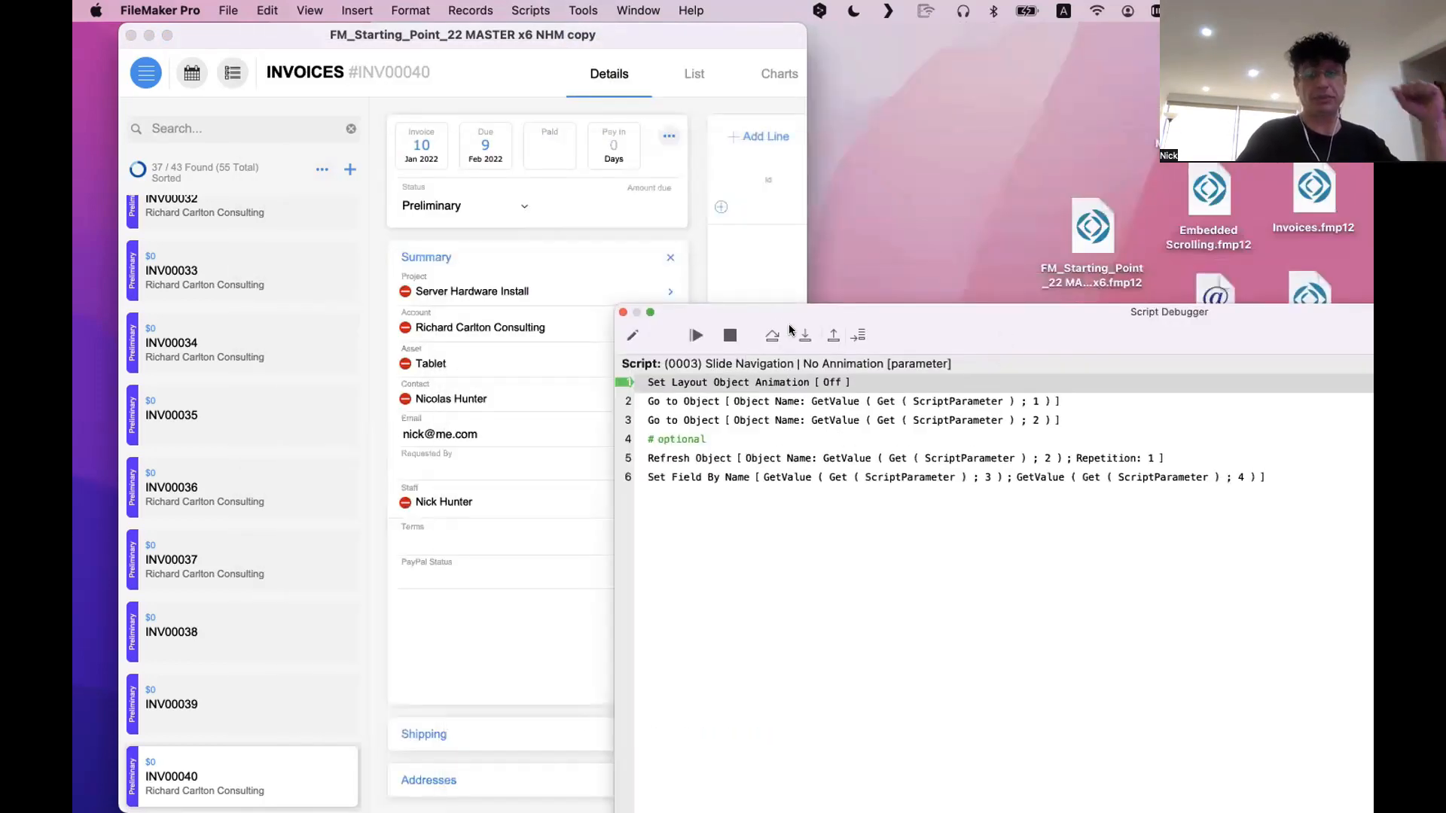
drag(946, 315, 811, 149)
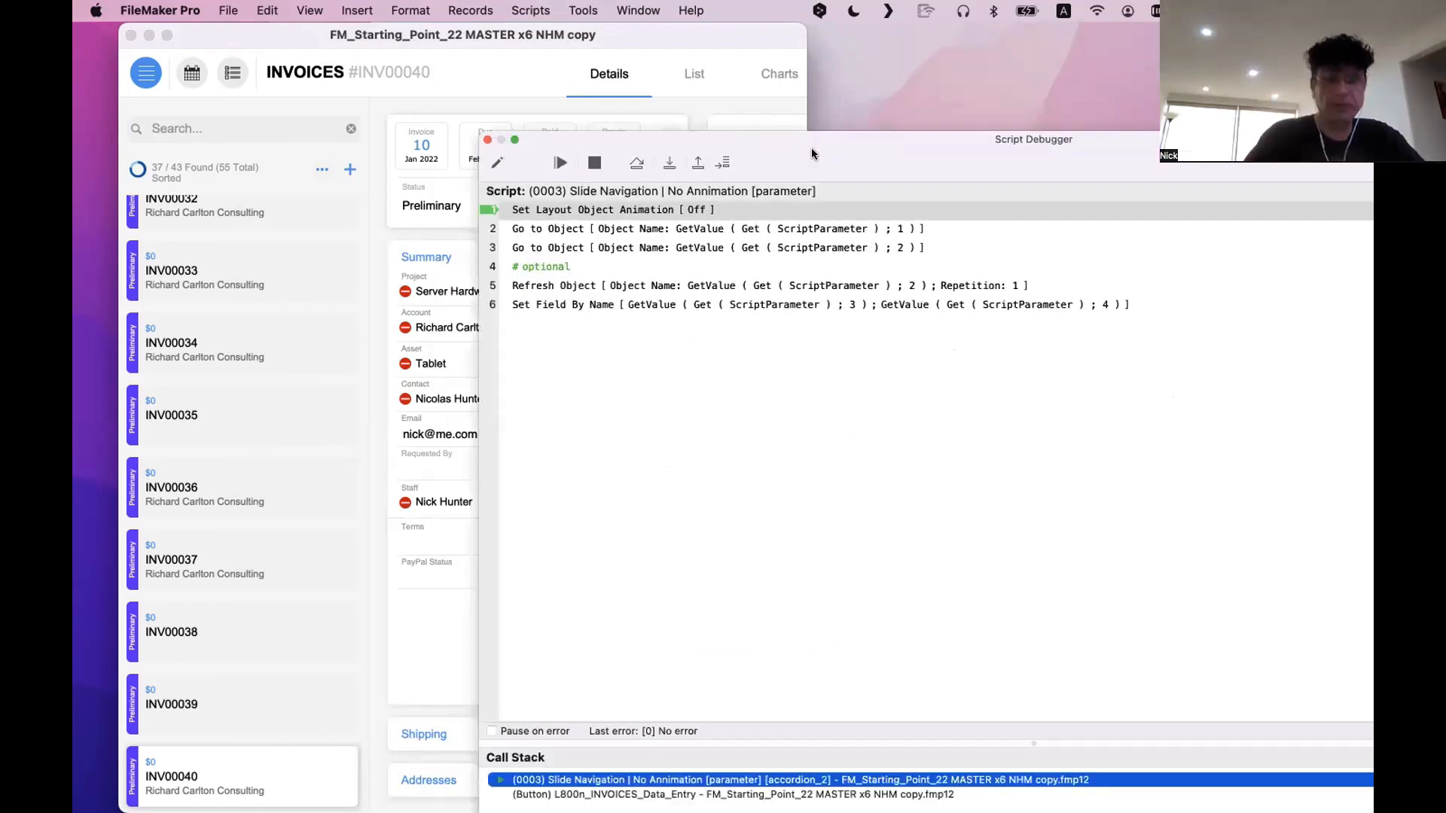
drag(815, 154, 816, 128)
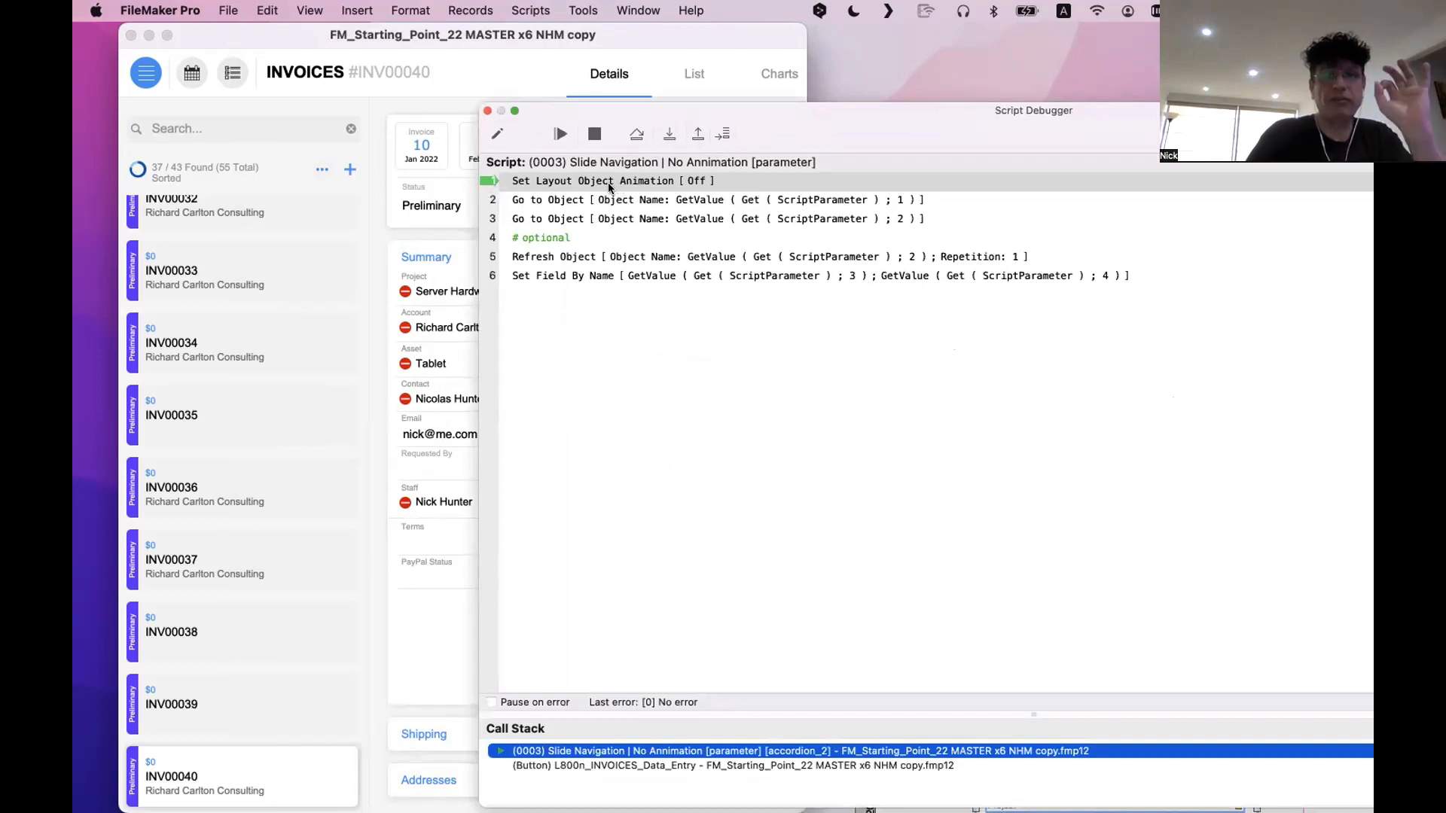
drag(860, 132, 1013, 128)
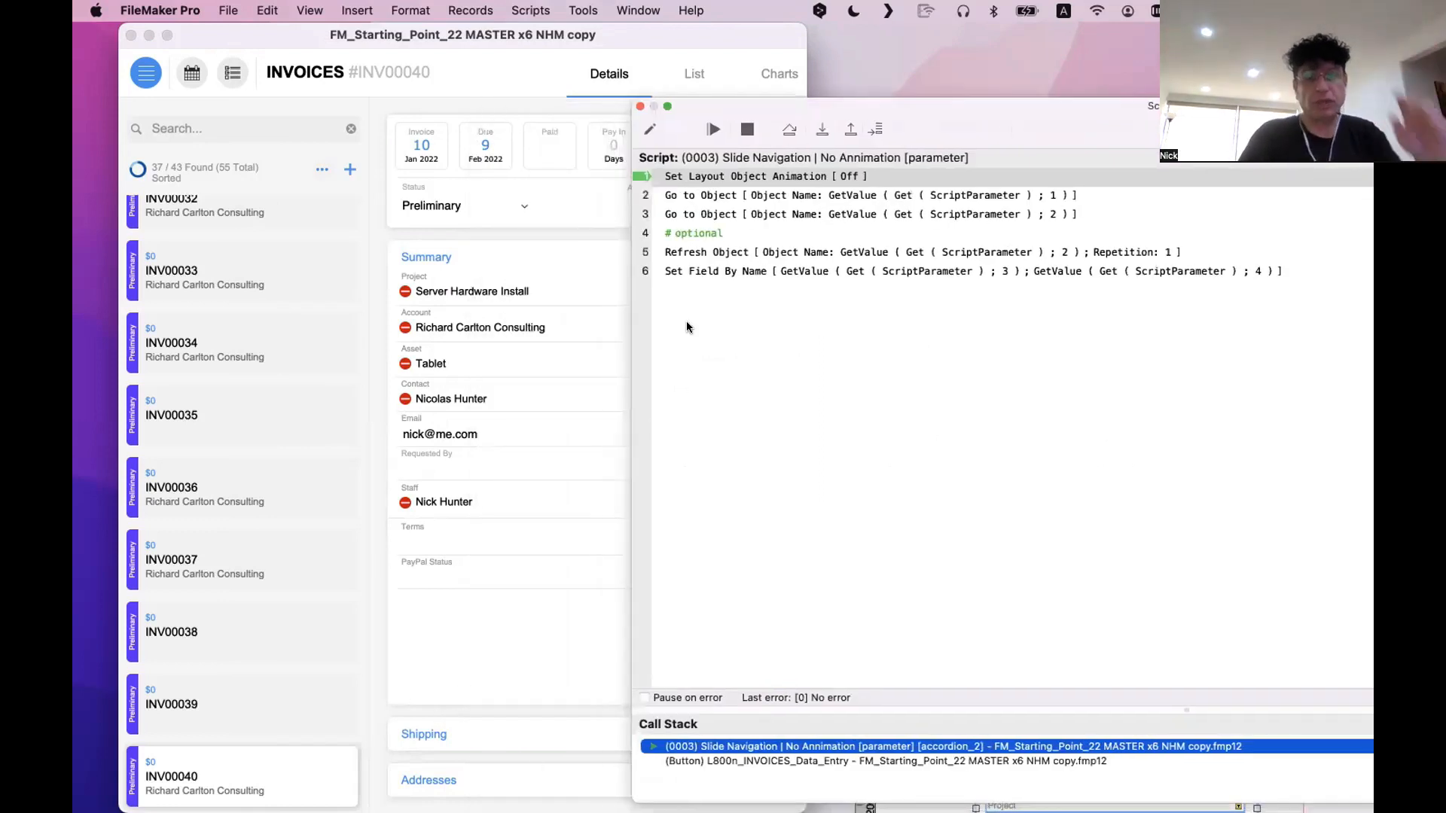
click(747, 129)
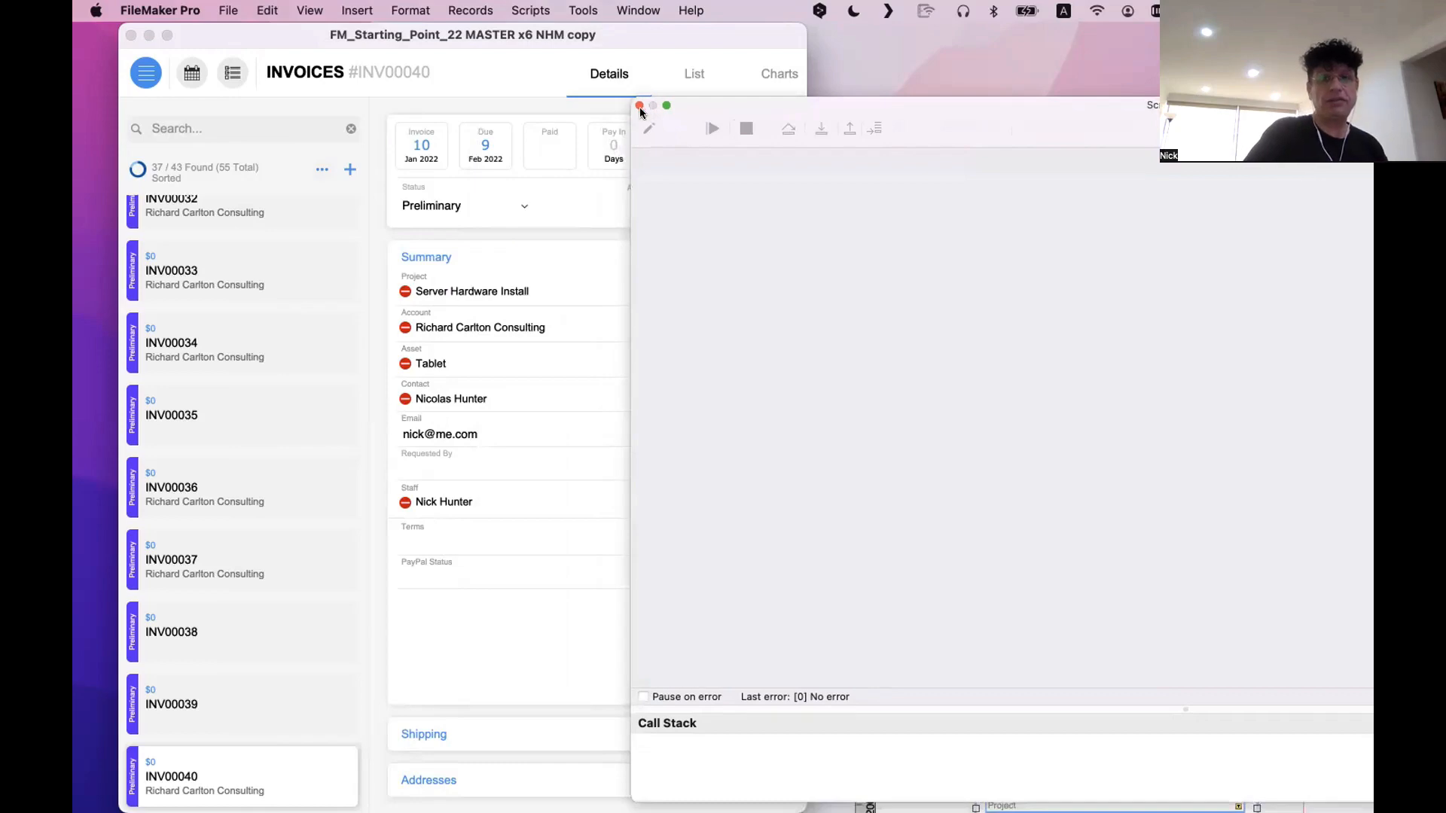
click(640, 106)
key(super+l)
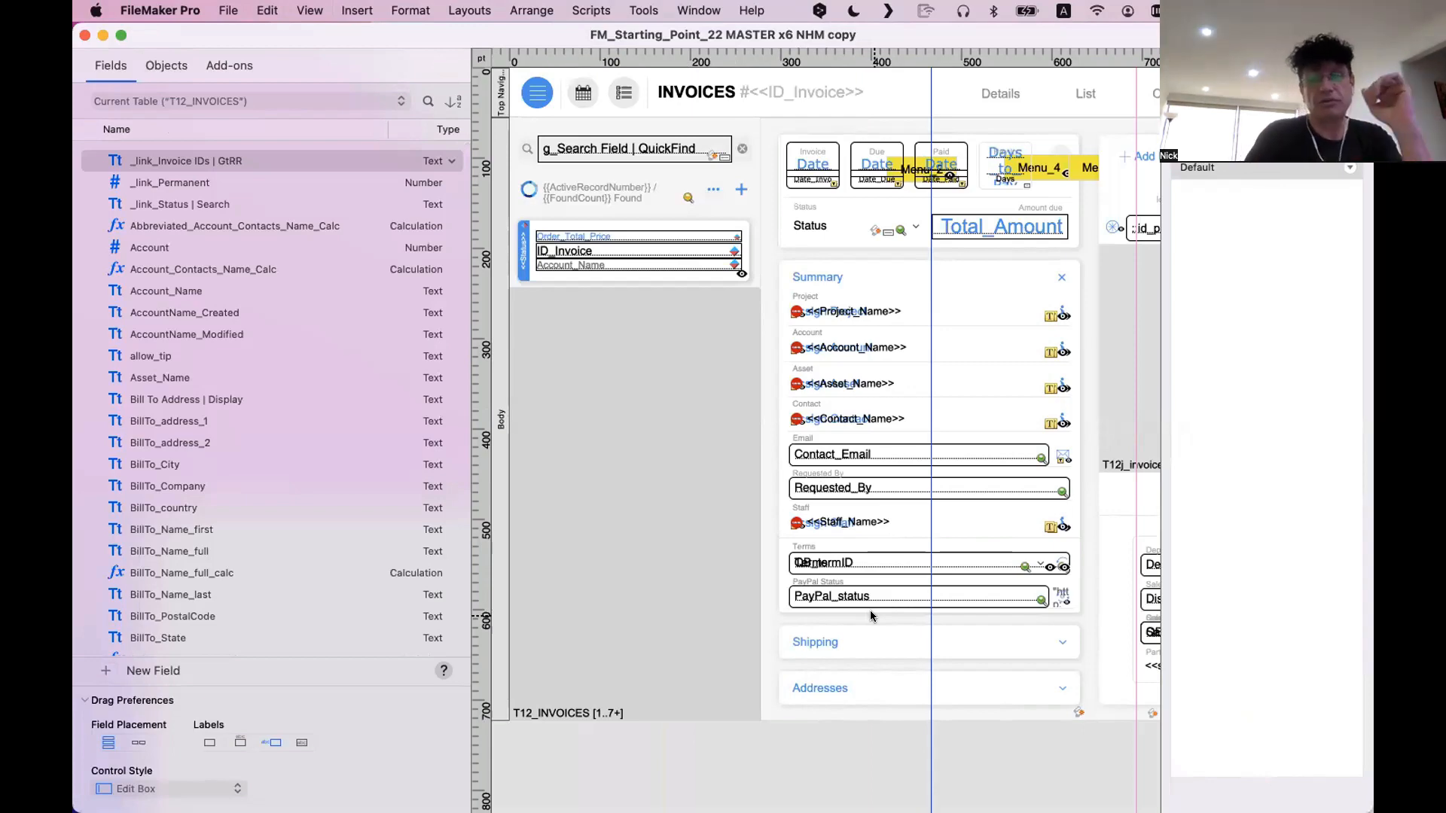
key(super+b)
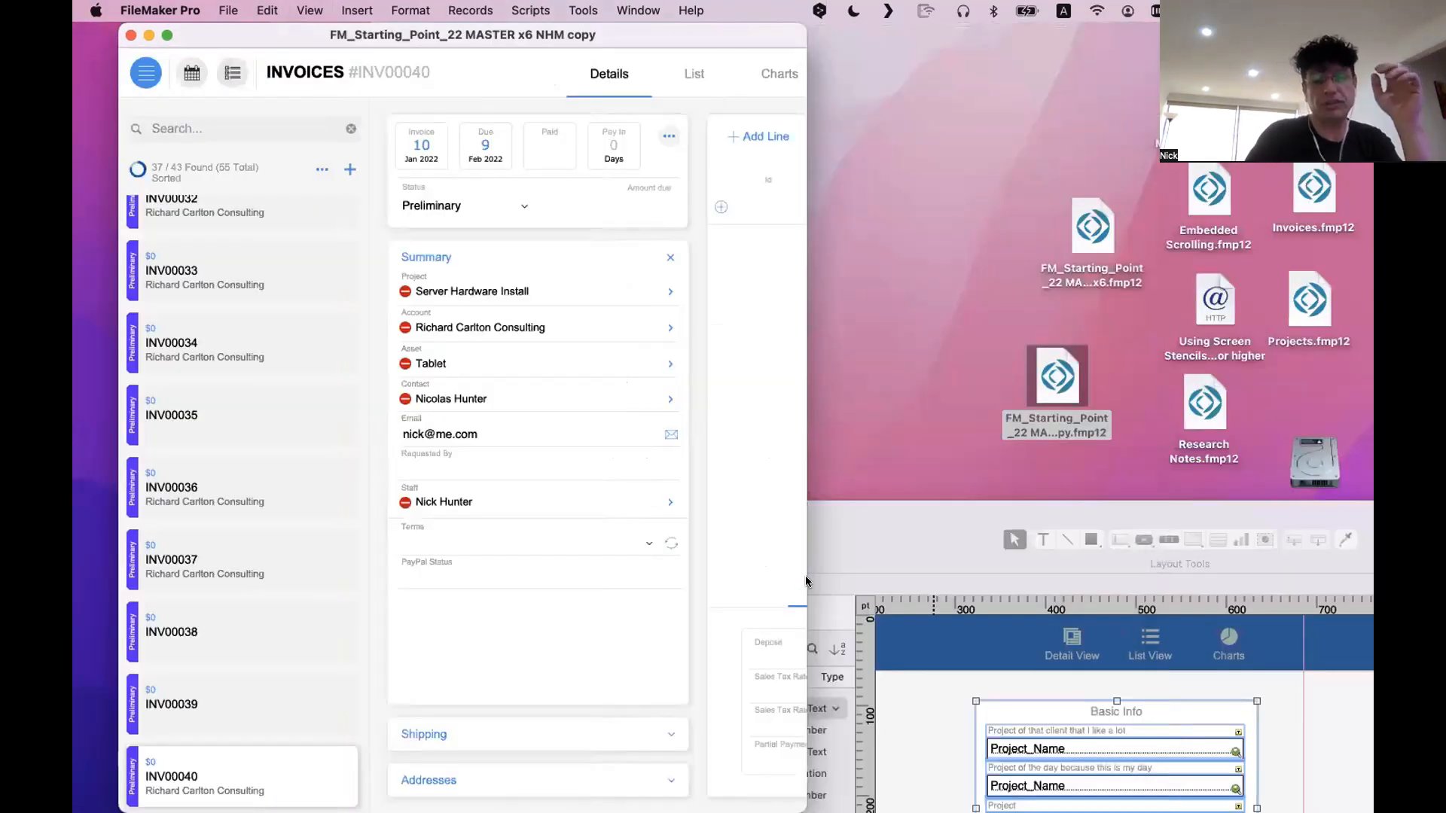
click(806, 578)
click(794, 427)
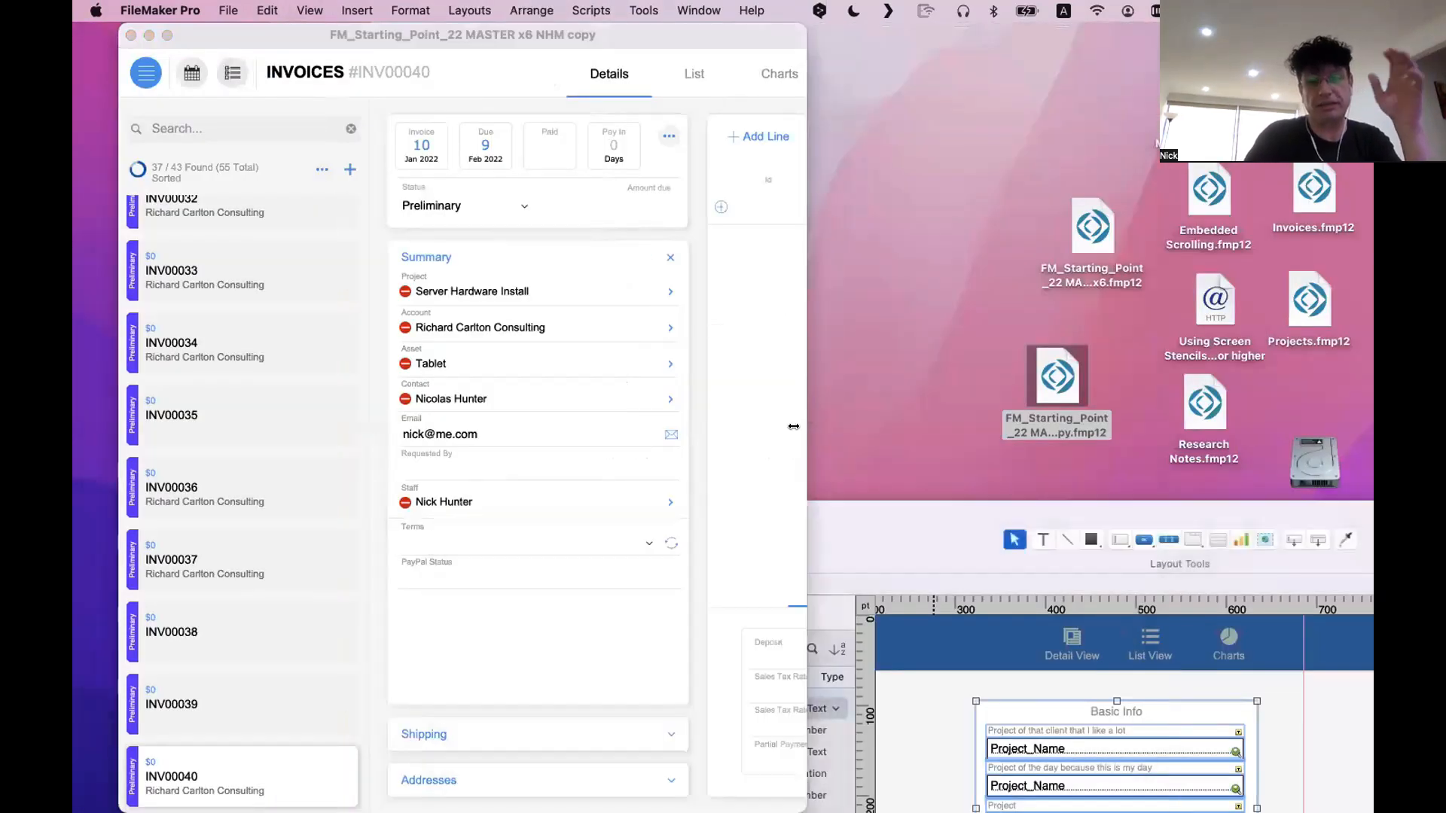
Widen the invoice window to show the line items and totals, then expand its Shipping, Addresses and Summary sections in turn
drag(803, 446, 1341, 505)
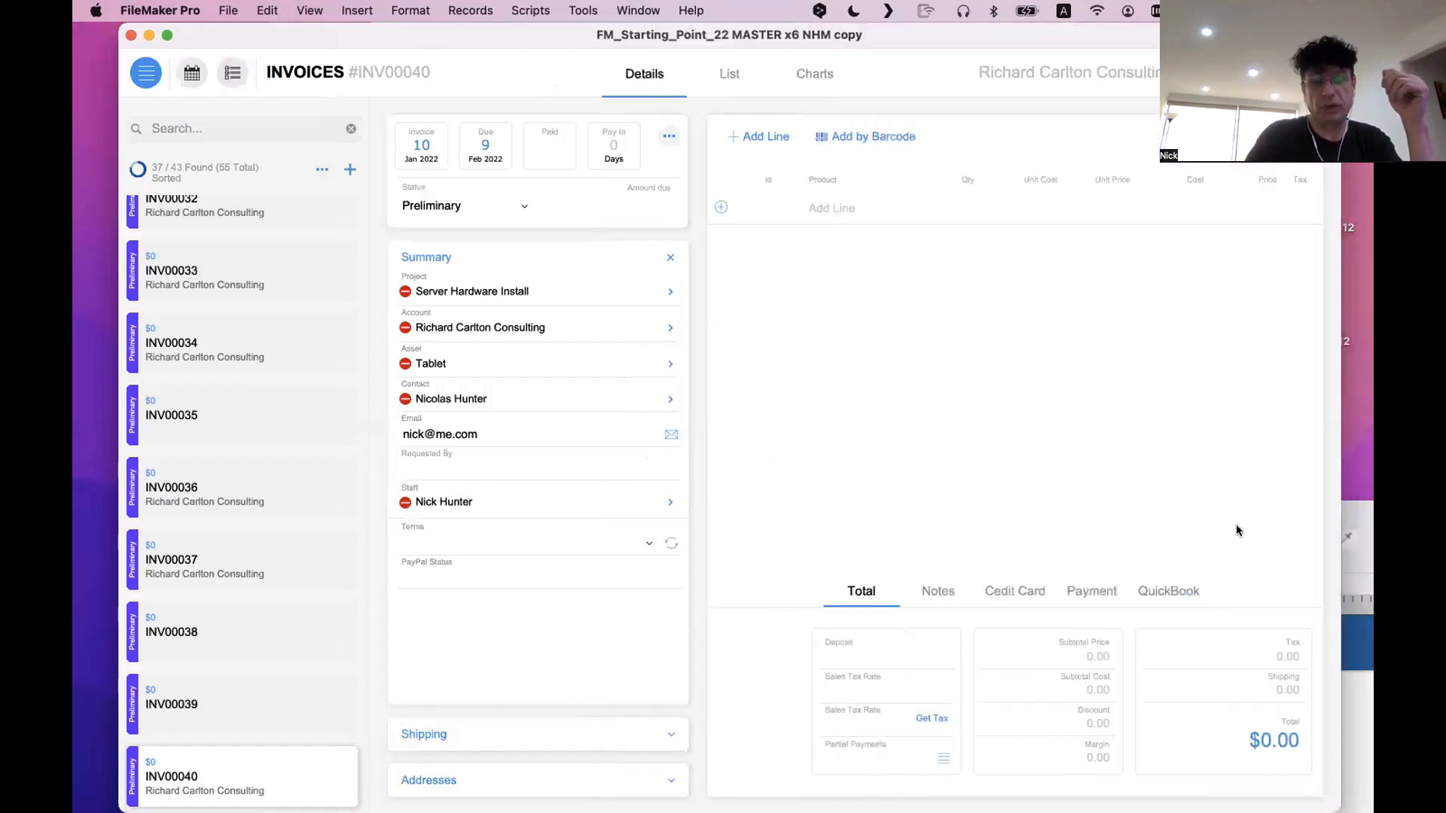
drag(602, 30, 561, 30)
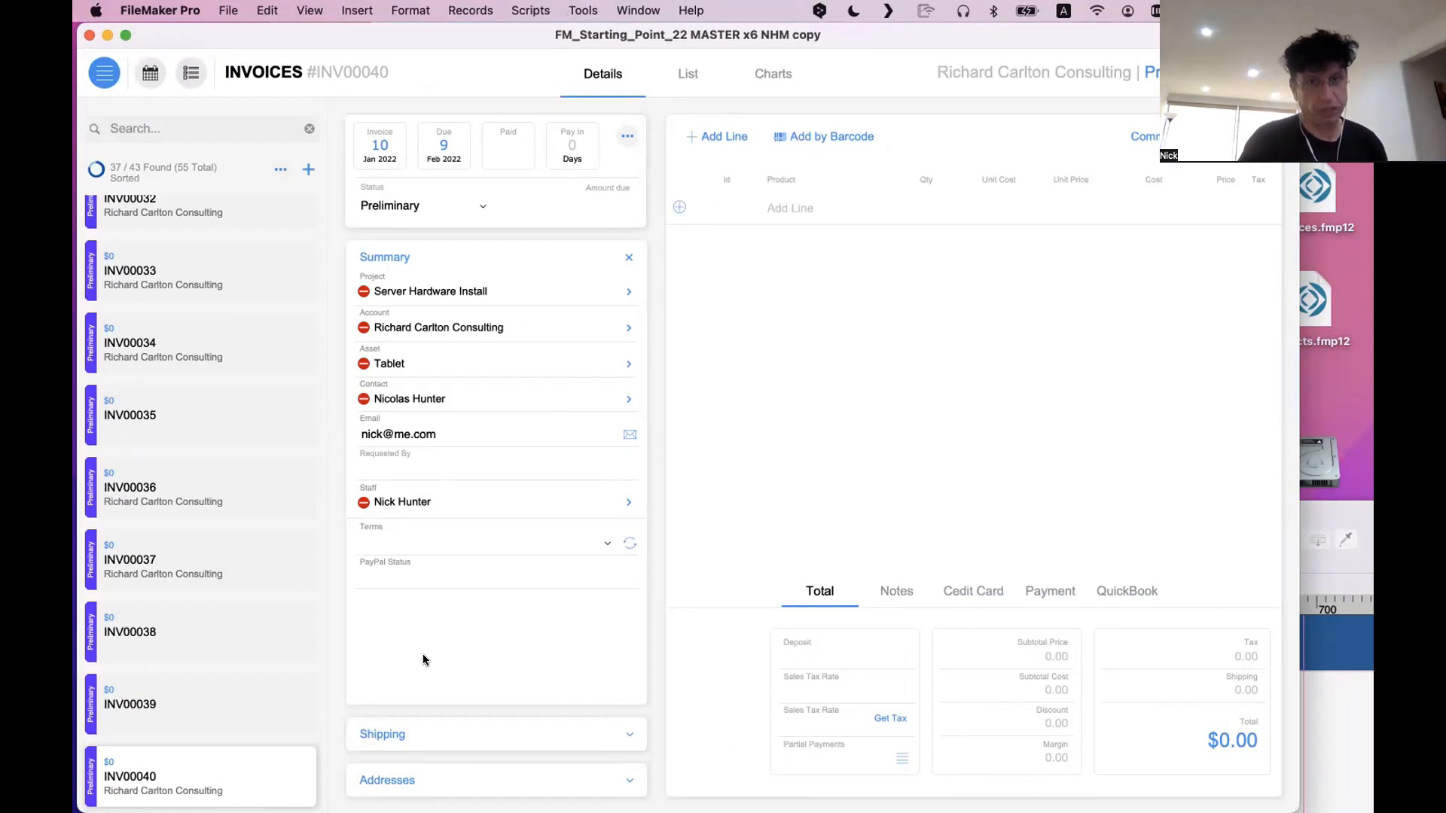
click(423, 735)
click(422, 778)
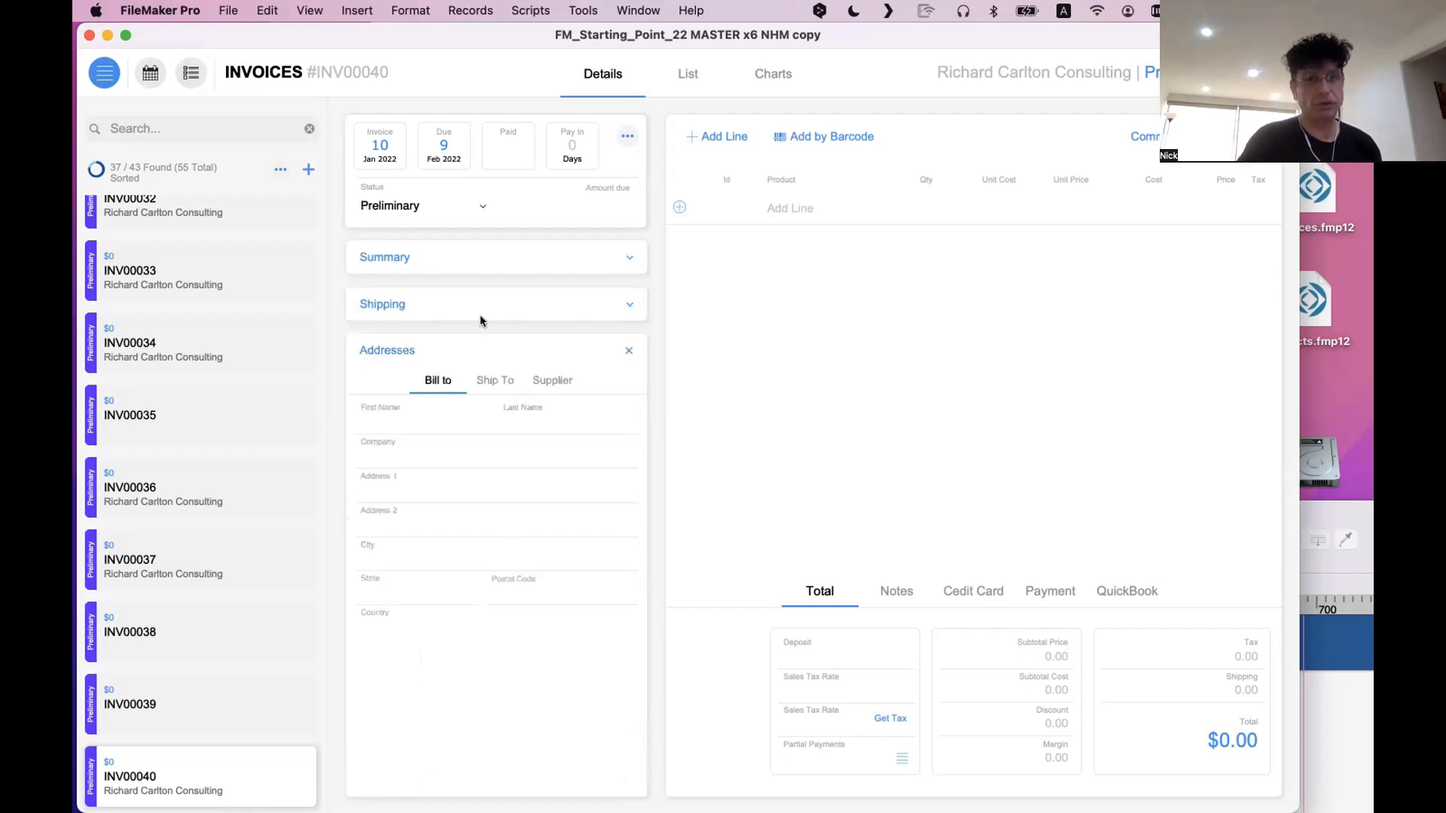
click(470, 257)
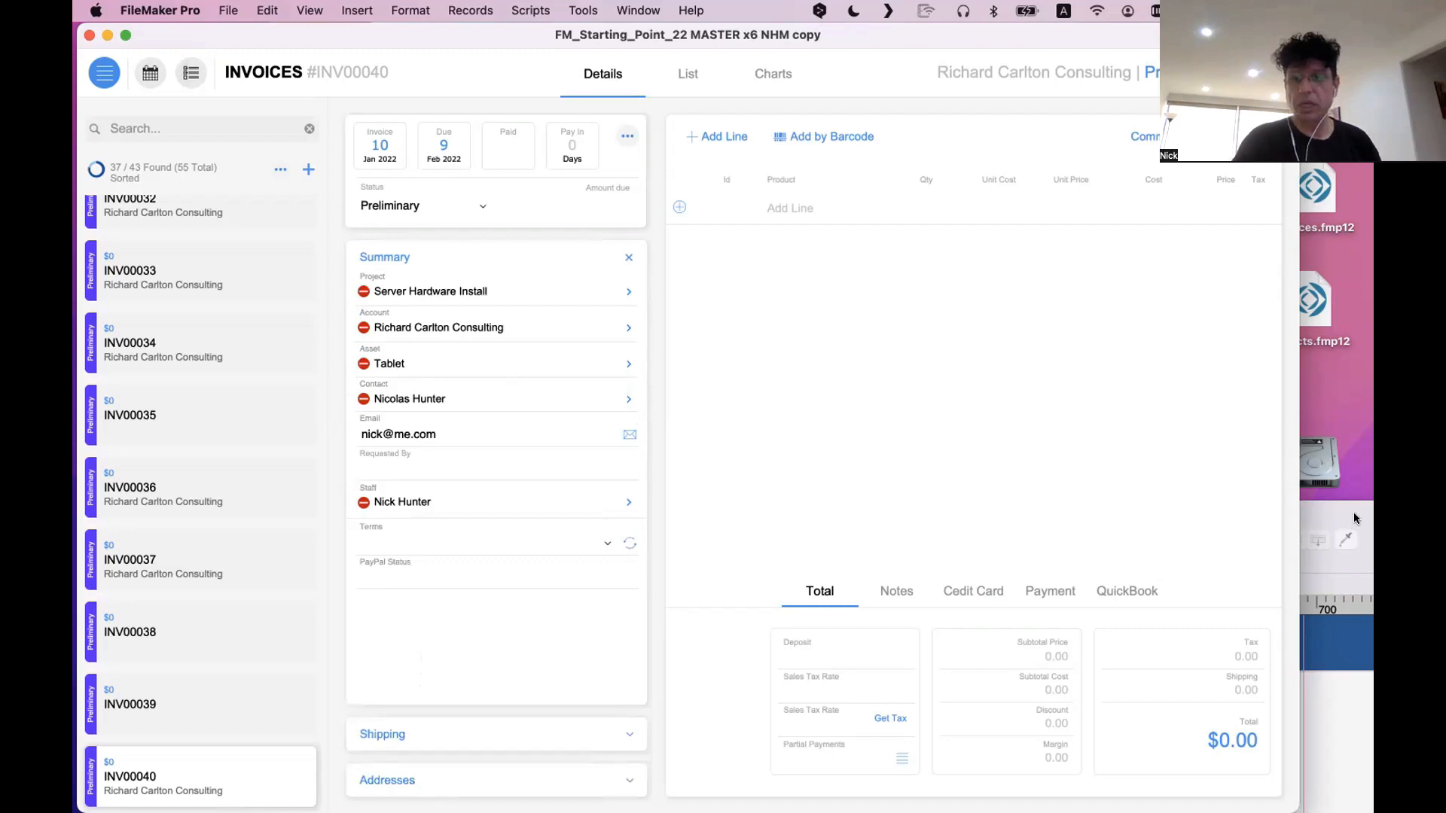
Bring the layout-editing window forward, go to layout 125, and examine its Summary, Shipping and Staff tab area
key(super+l)
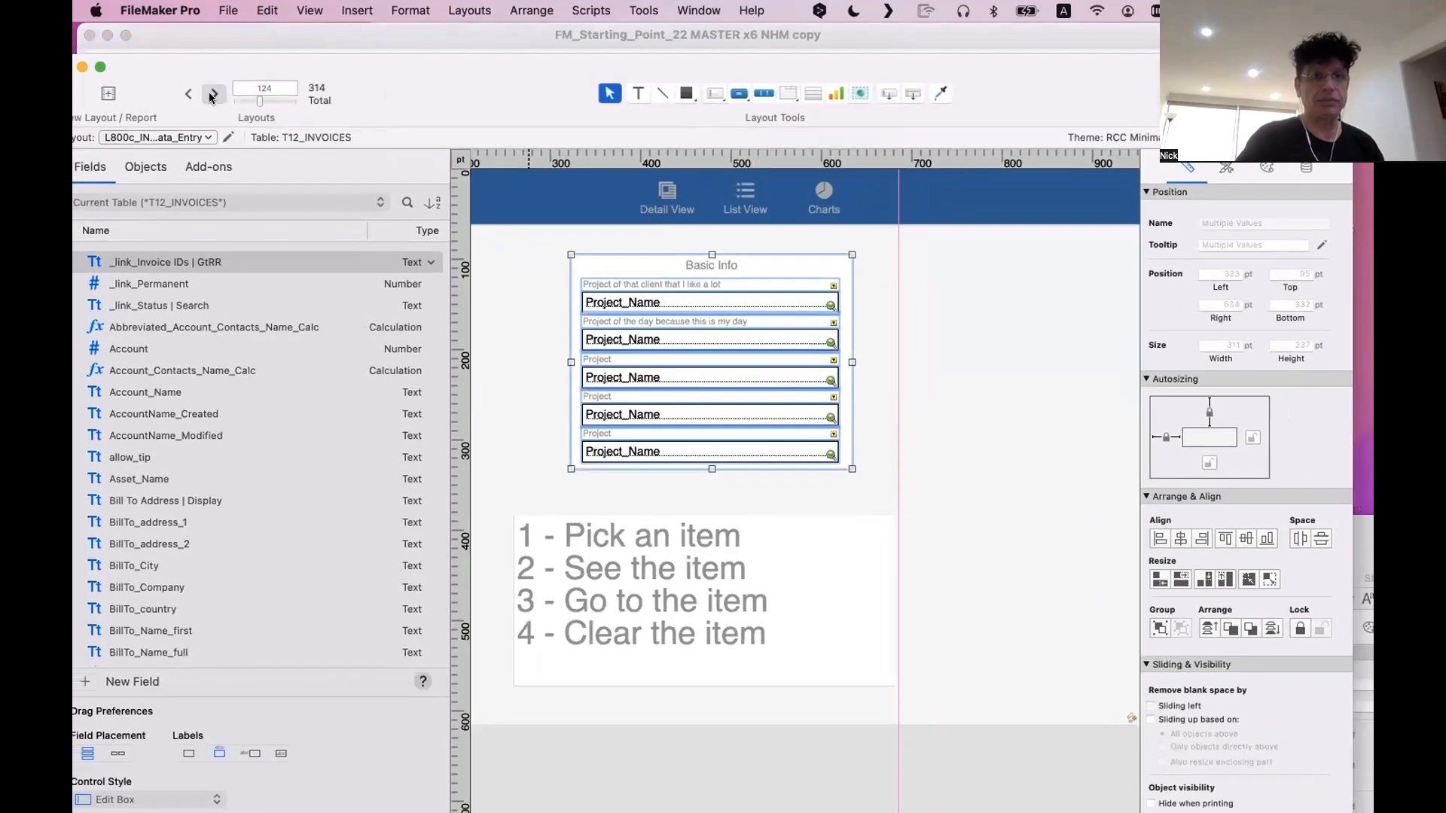
key(ctrl+Up)
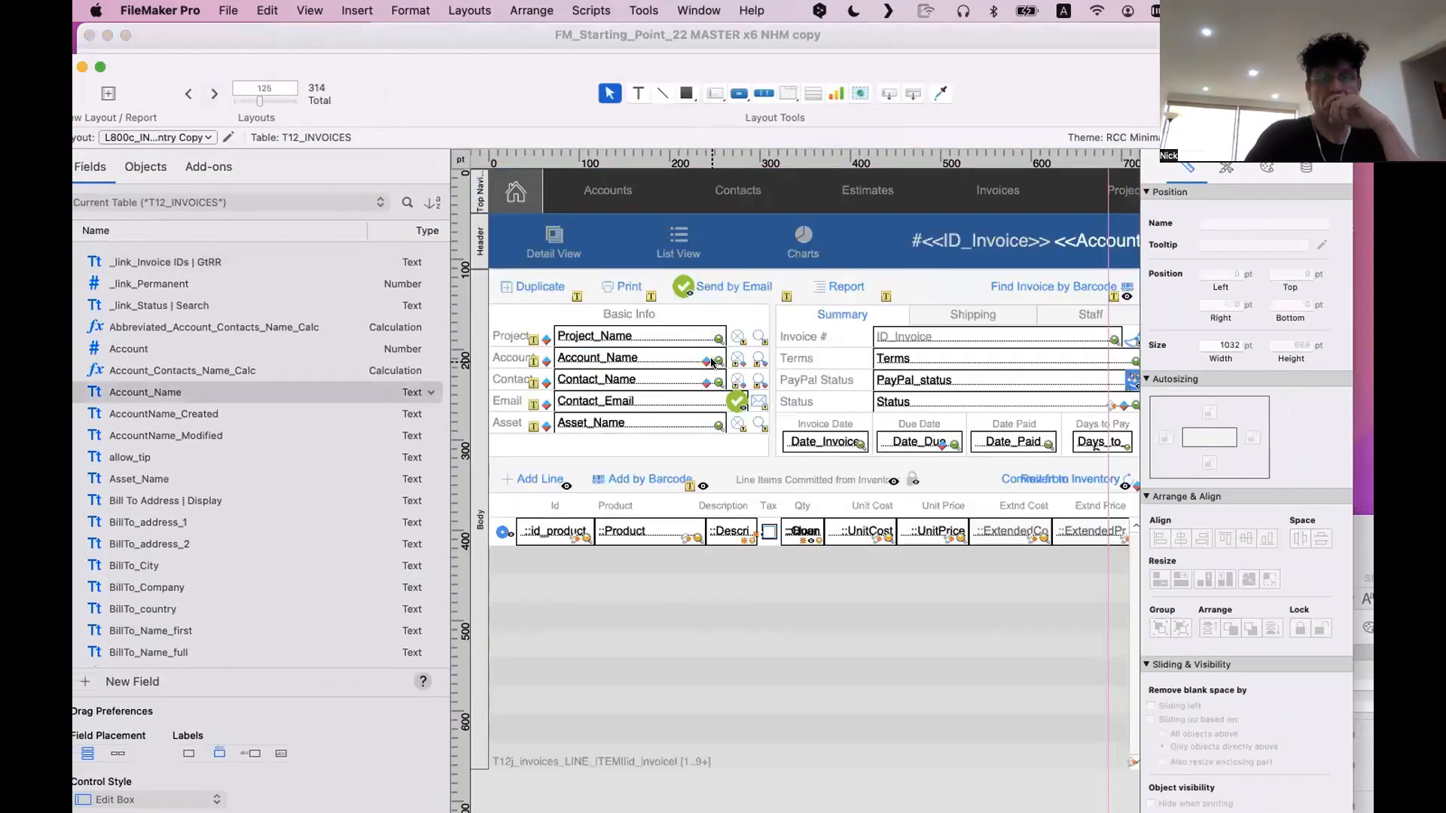
scroll(690, 310, right, 8)
scroll(662, 316, left, 8)
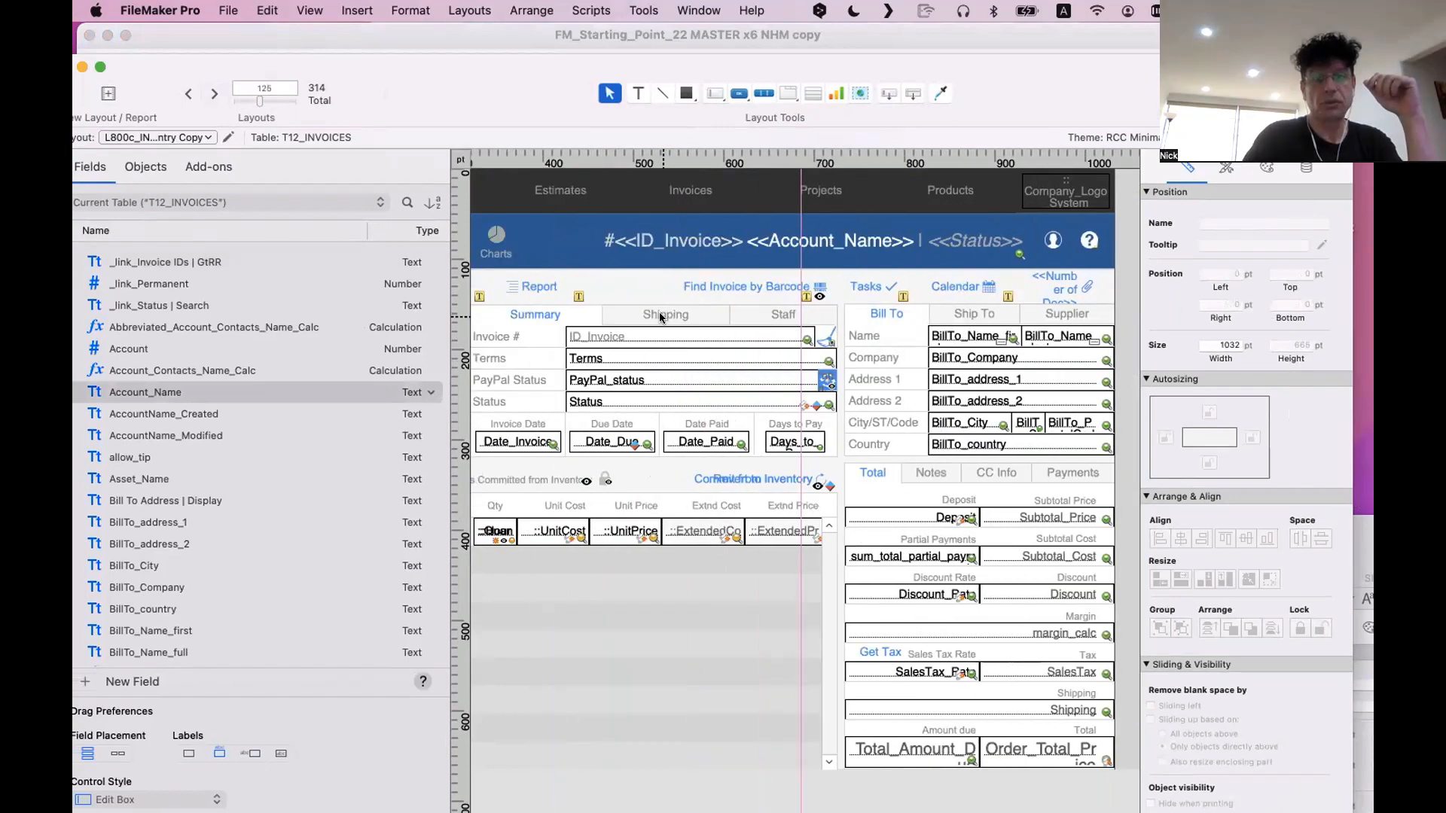
click(663, 316)
click(723, 347)
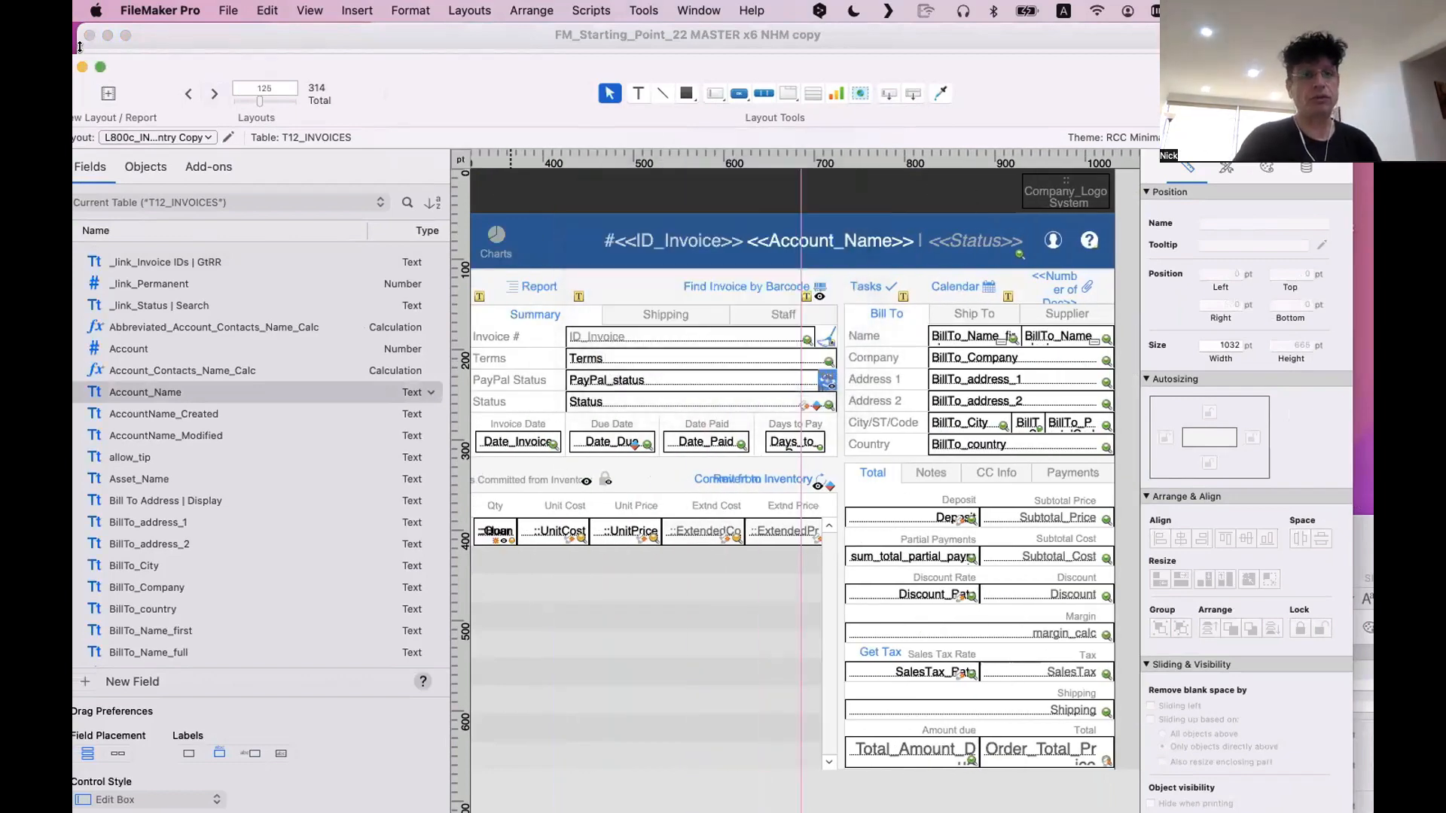
Move the layout window aside, look back at layout 123, and bring the "- 2" invoice layout window into view
drag(281, 117, 414, 171)
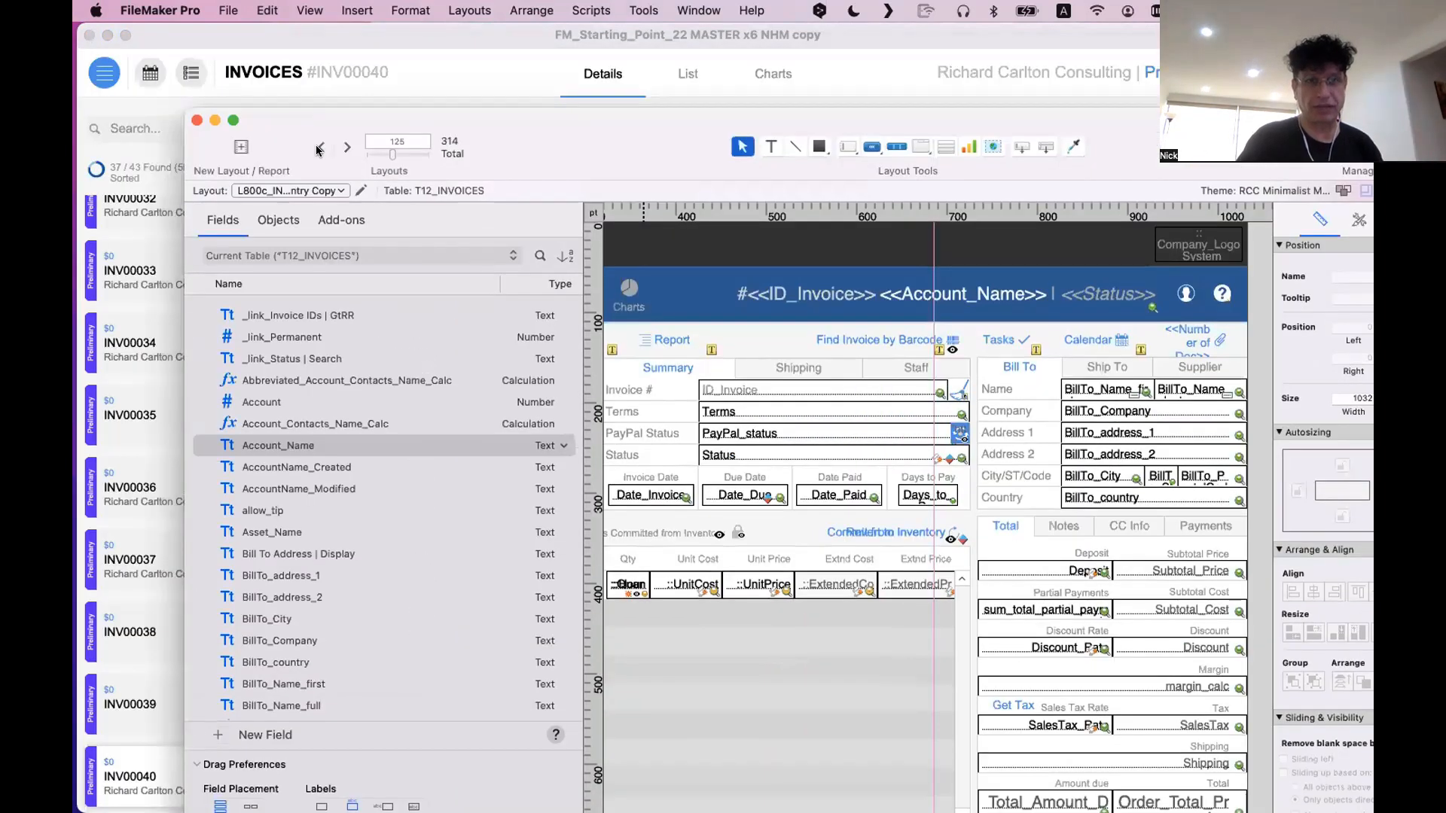
click(321, 147)
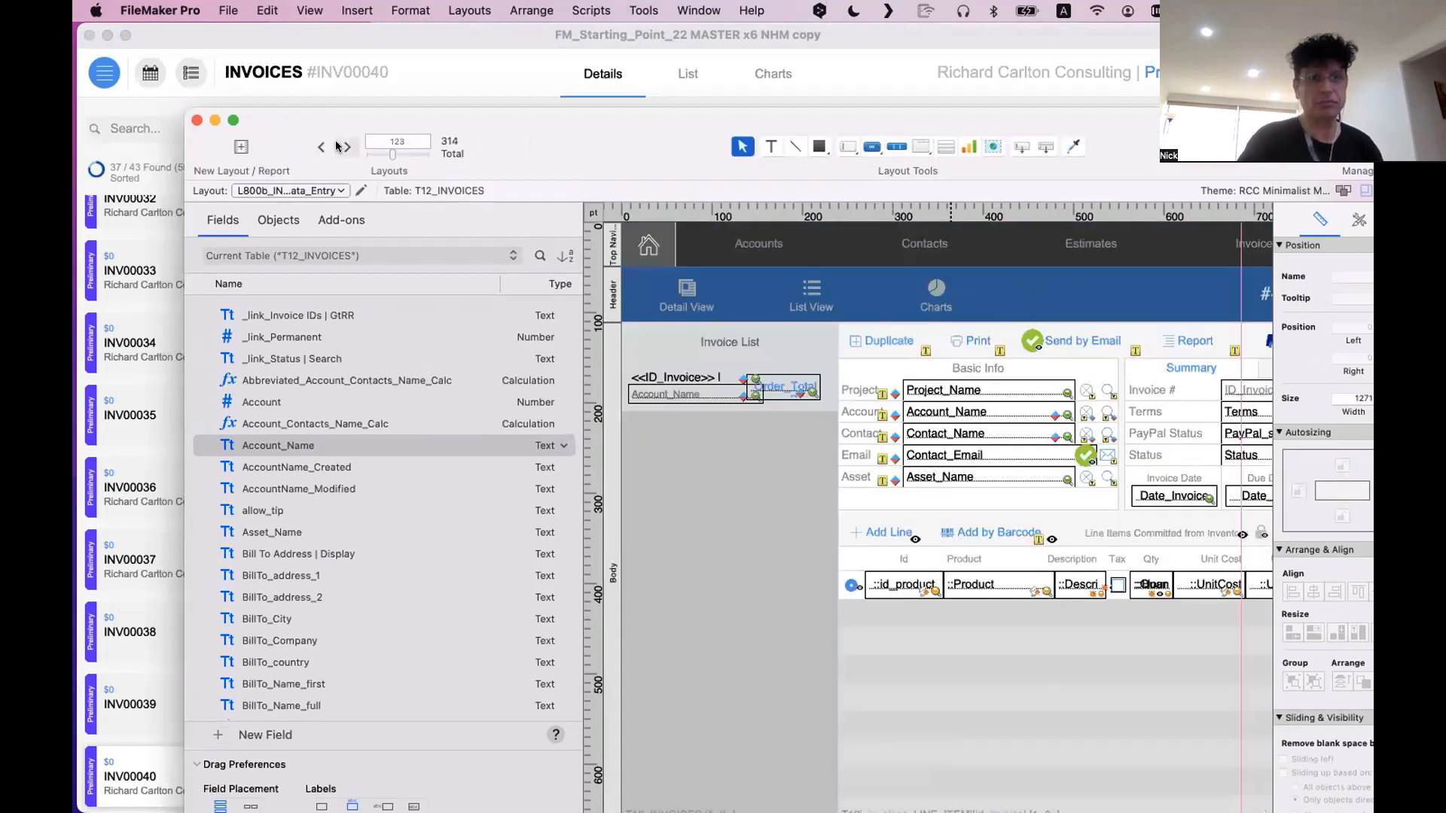
click(347, 148)
drag(516, 167, 275, 361)
drag(1320, 526, 943, 190)
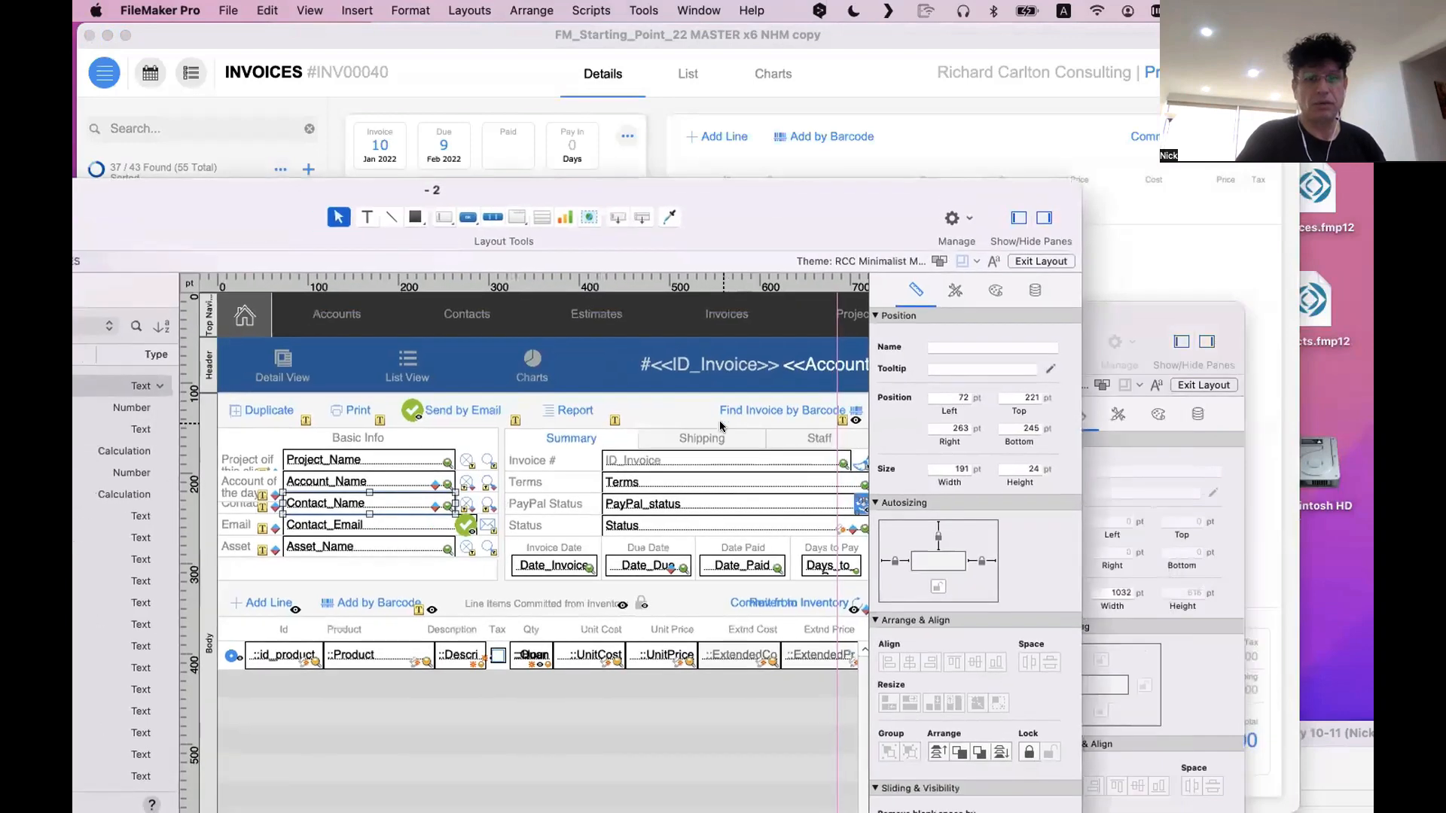
Show the Shipping tab of the old invoice layout's tab control, then return to its Summary tab
click(697, 437)
click(791, 439)
click(743, 440)
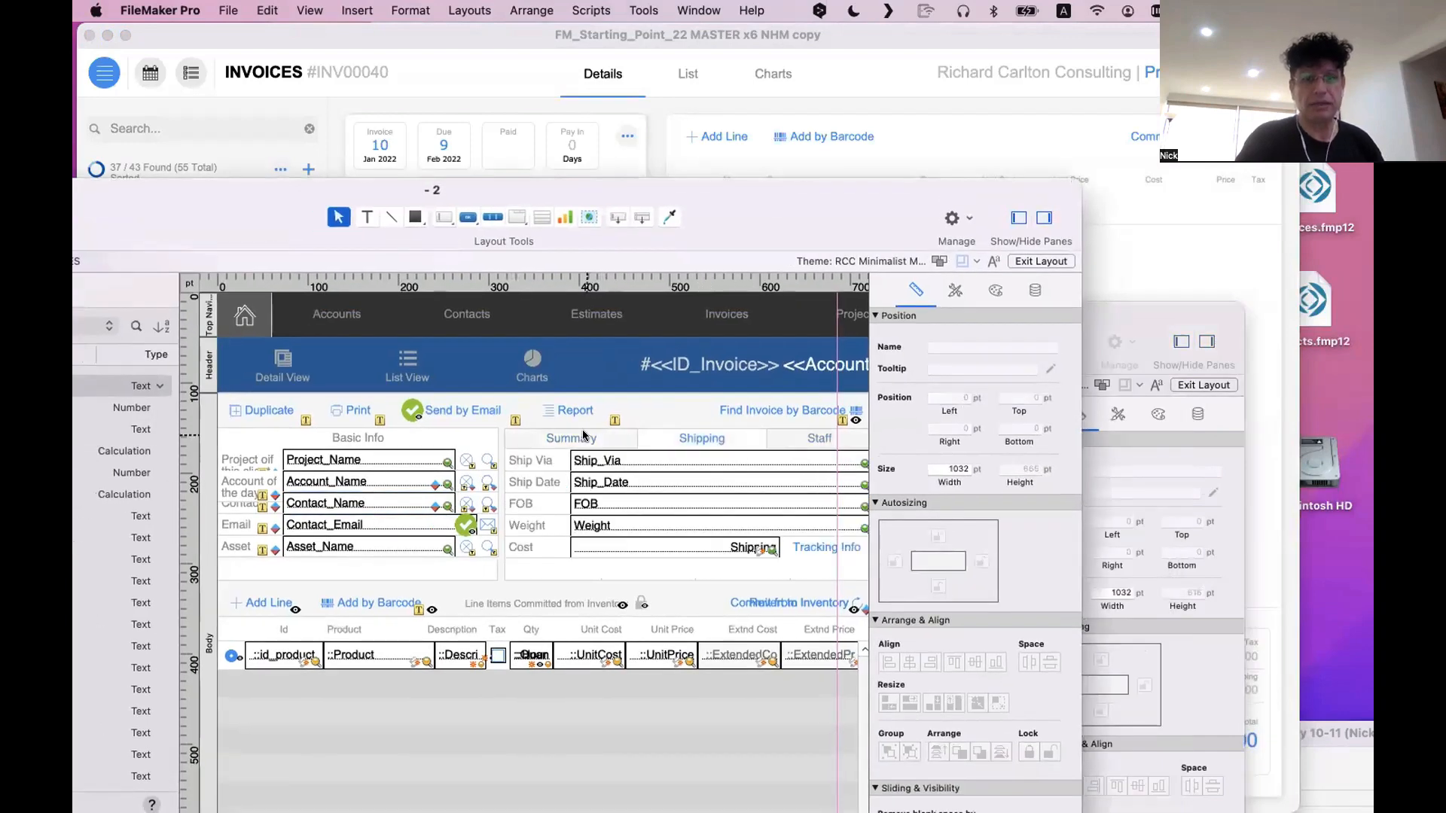
click(584, 438)
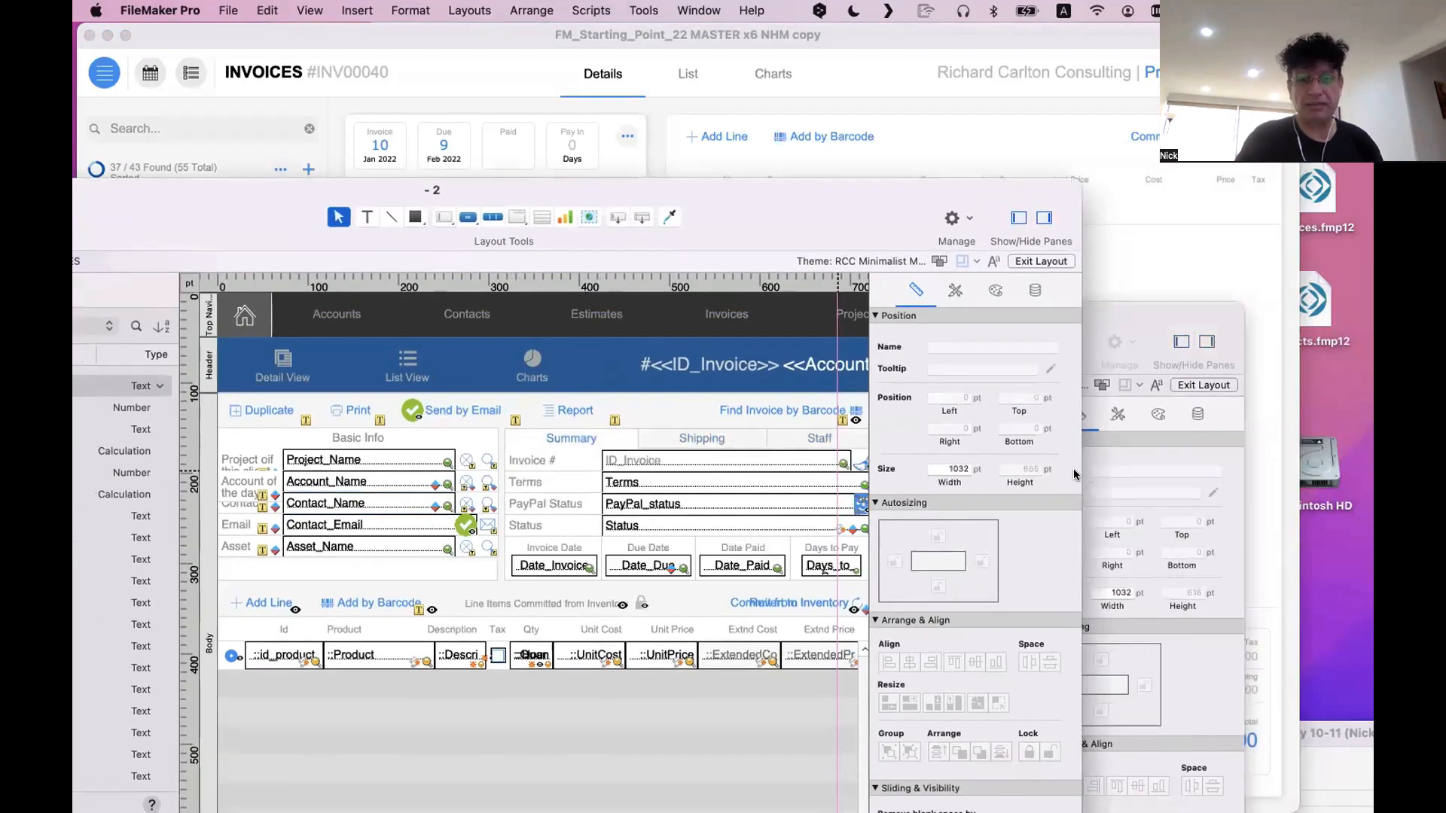
Widen the "- 2" layout window, select its Basic Info heading, and move the window aside to view the new invoice design
drag(1082, 474, 1247, 474)
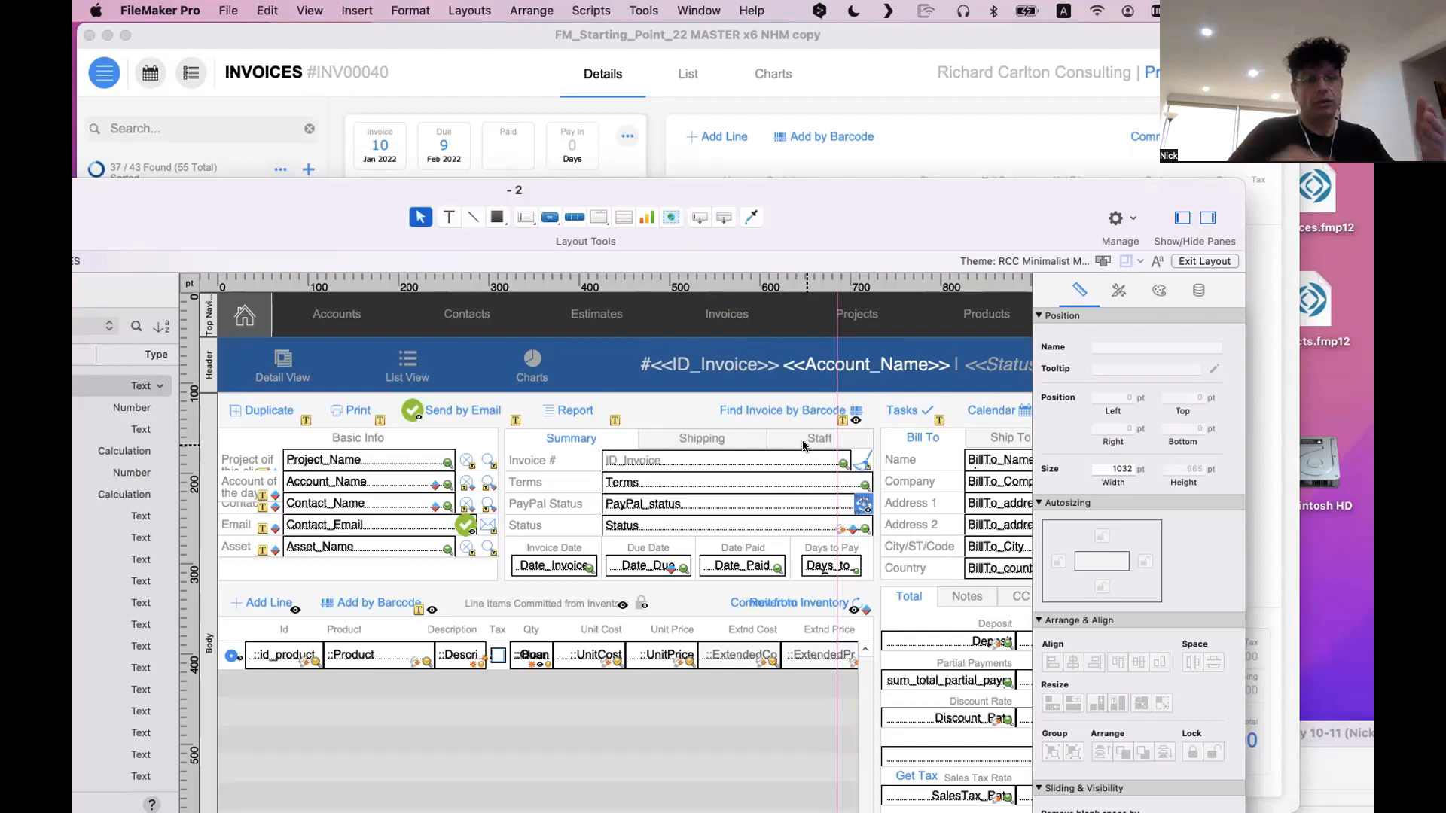
click(412, 437)
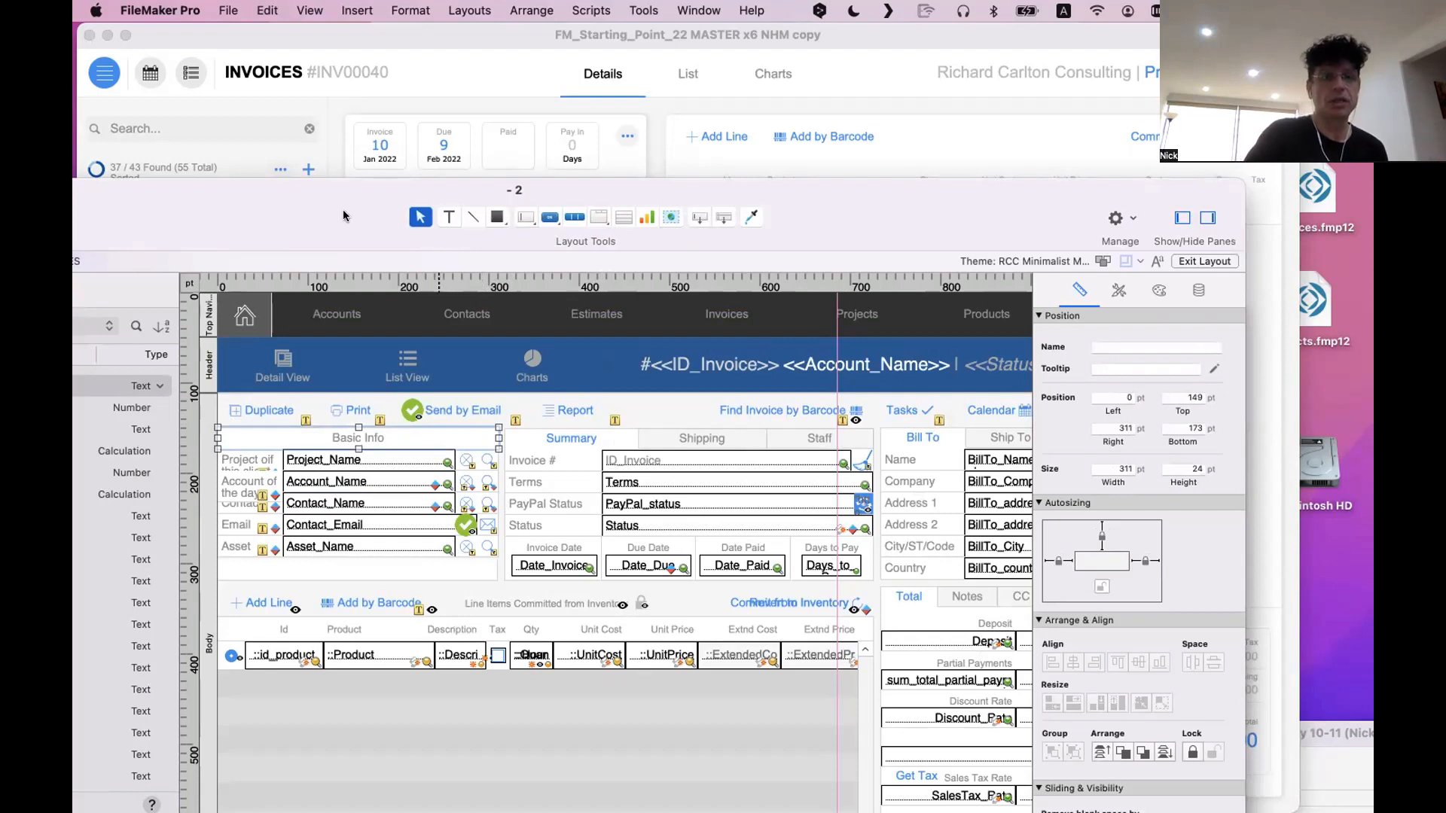
drag(383, 216, 908, 216)
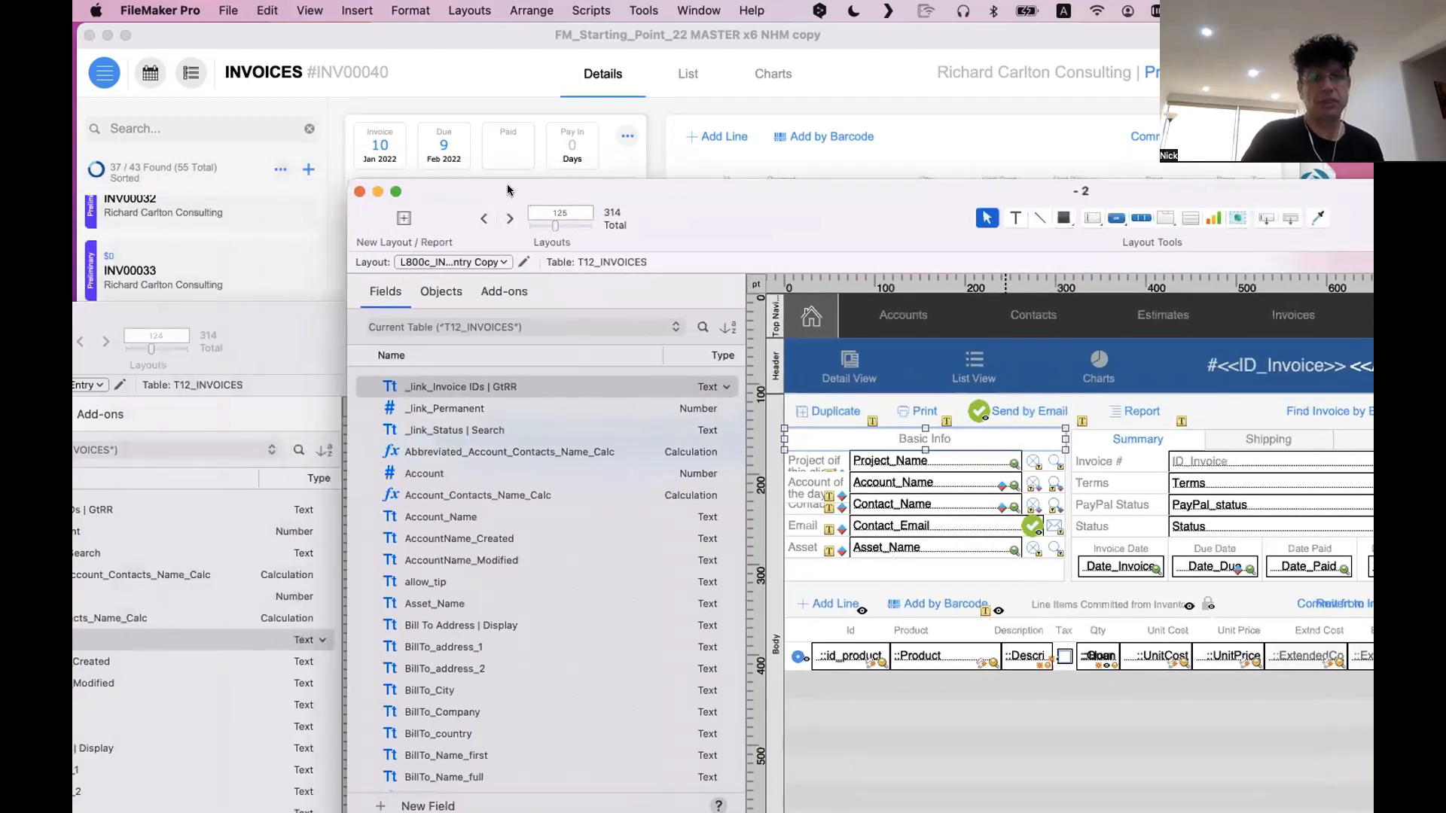
drag(507, 187, 885, 155)
click(442, 214)
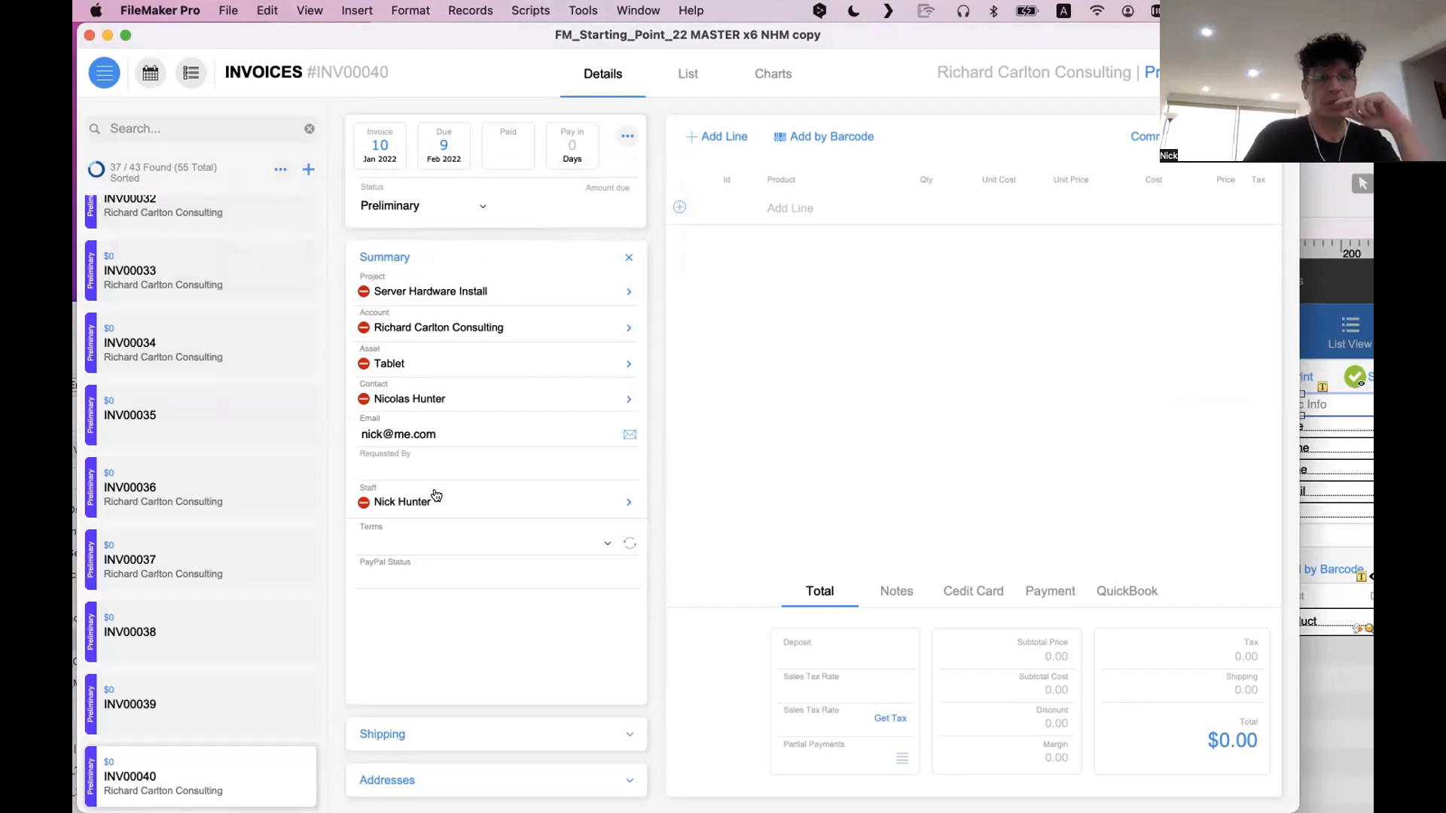
Bring the old invoice layout window forward and reposition it to compare its Basic Info fields with the new invoice's Summary section
click(1342, 559)
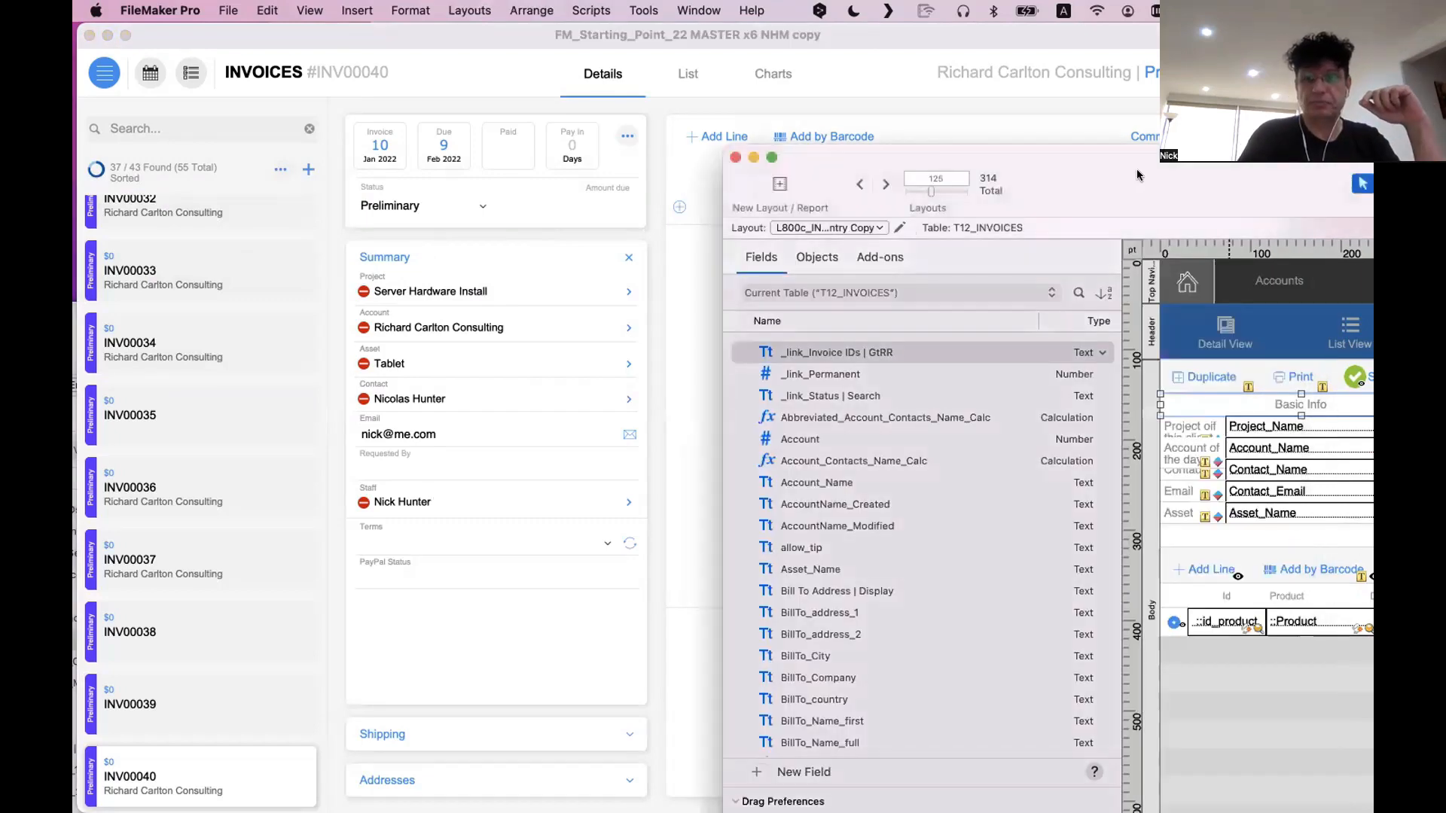
drag(1137, 175, 727, 134)
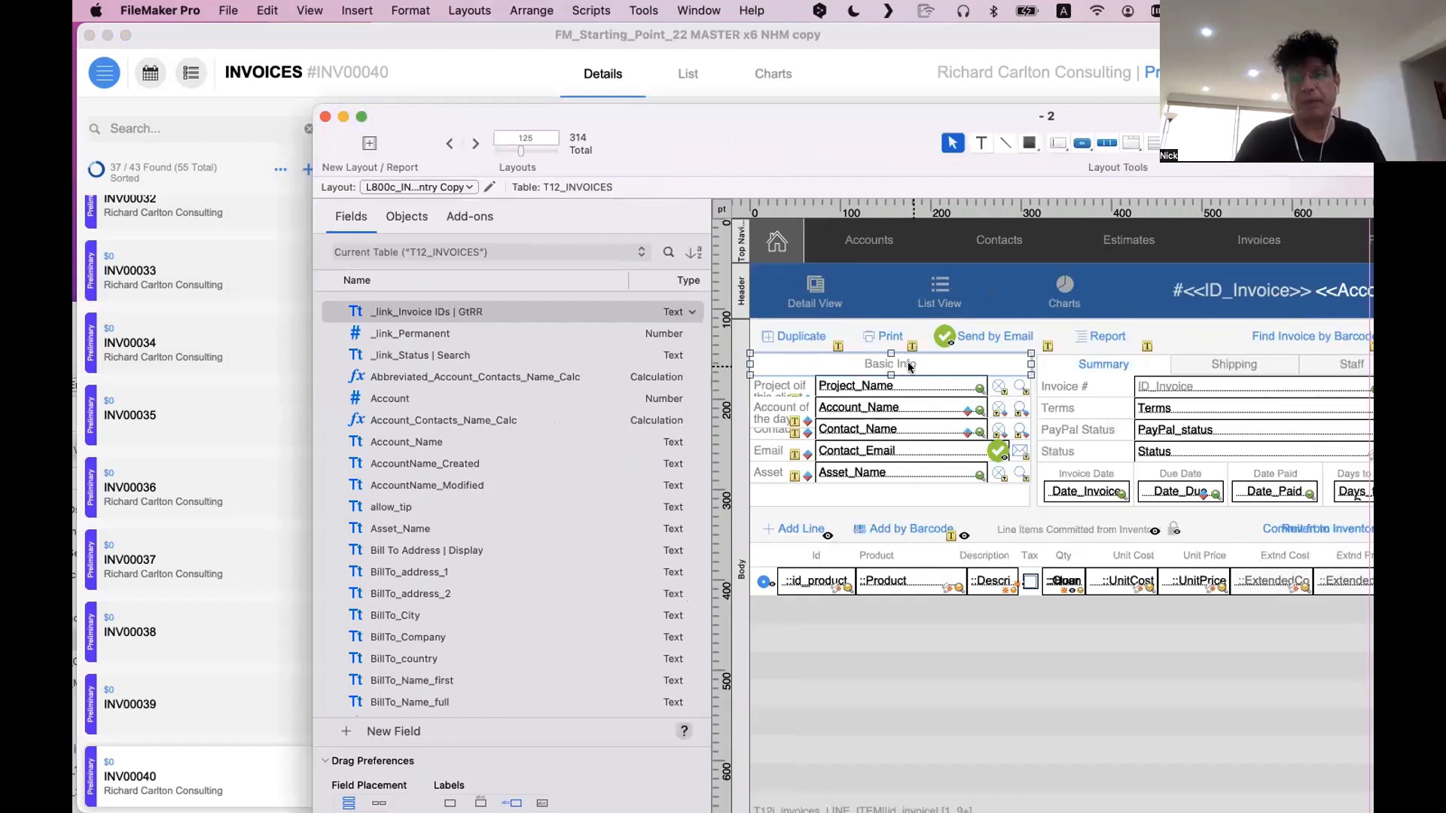
drag(657, 143, 934, 296)
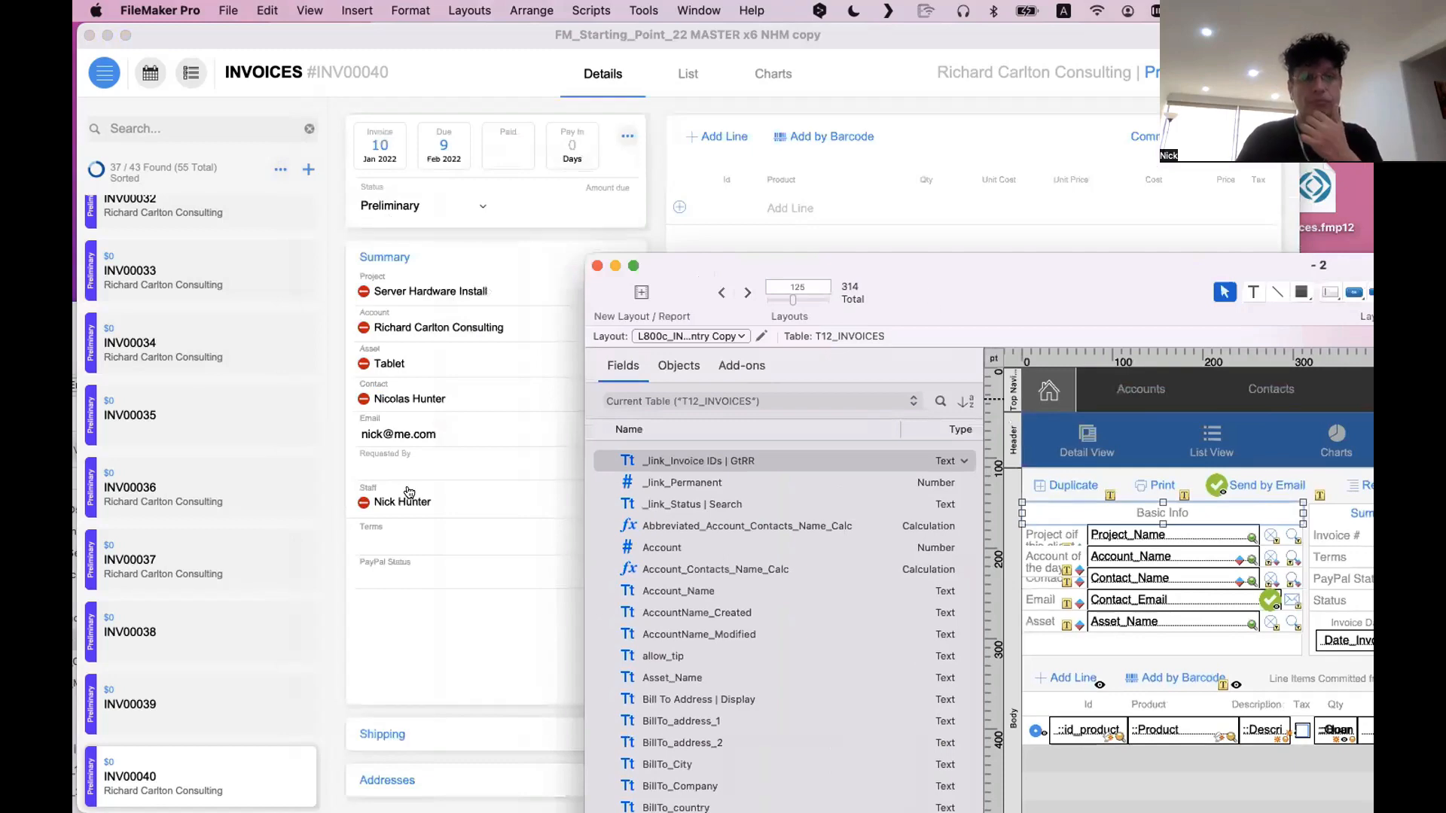
double_click(574, 138)
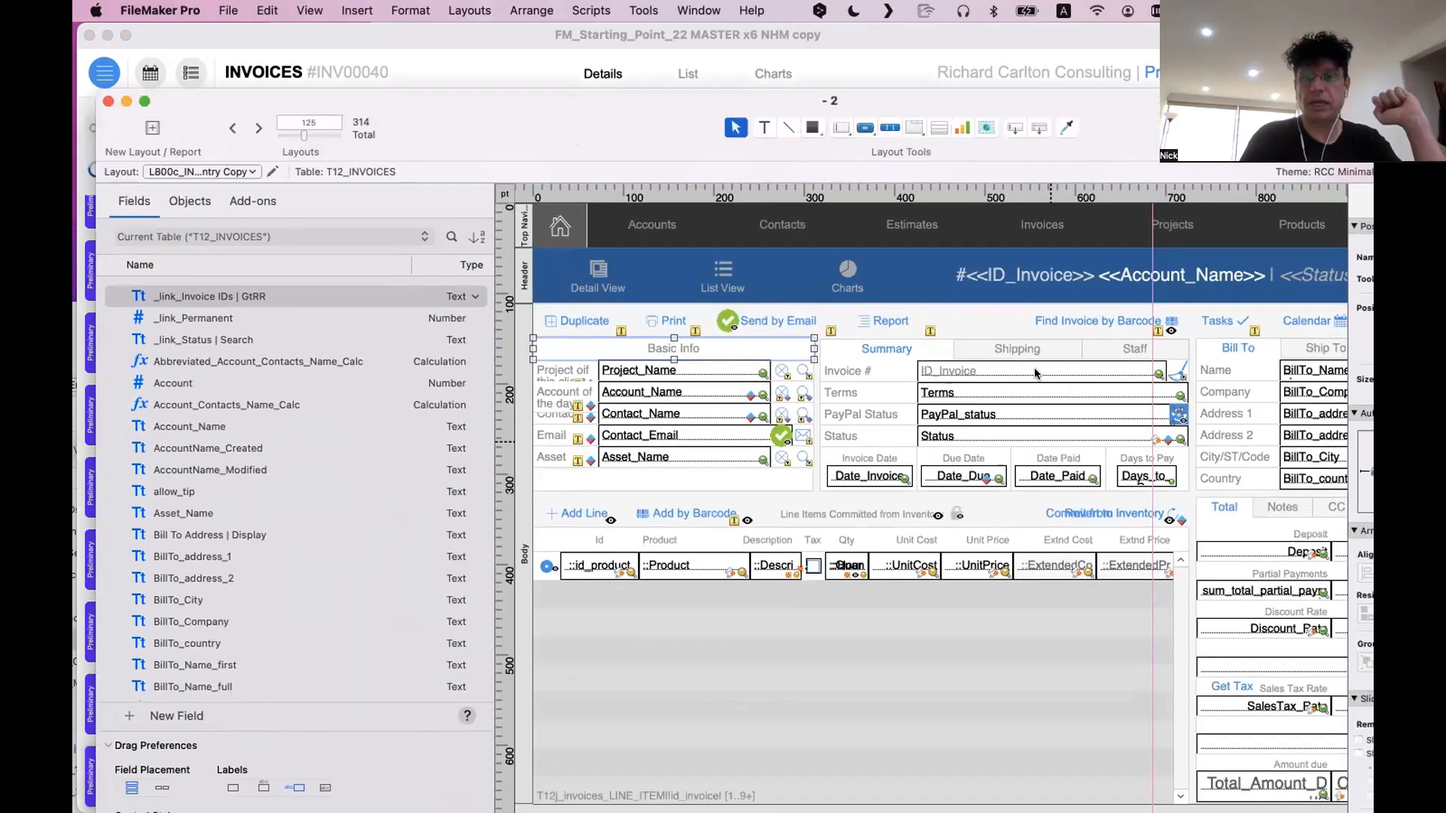
Show the Staff and Shipping tabs of the old layout's tab control, then return to its Summary tab
click(1137, 346)
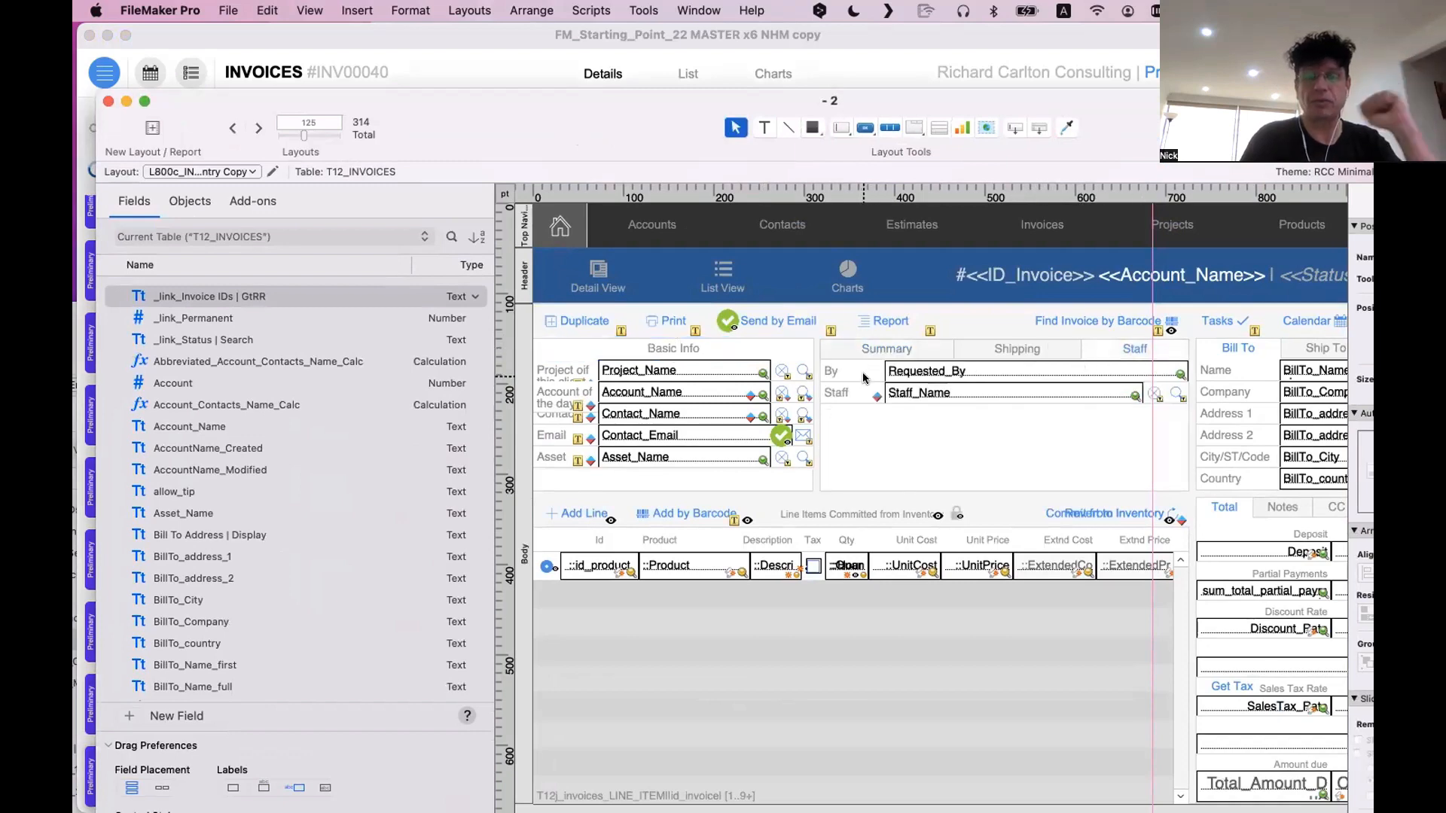
click(1034, 353)
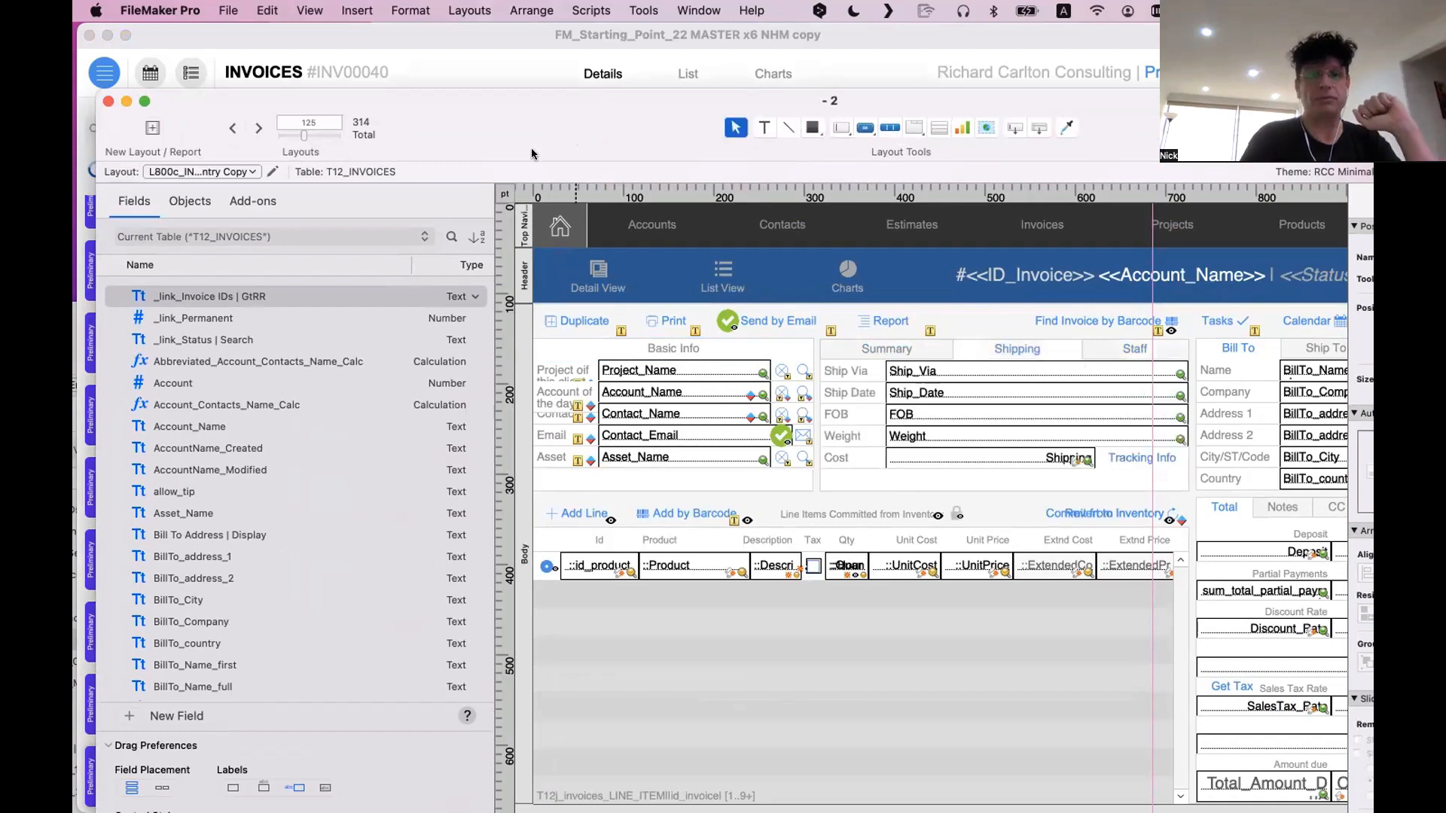
drag(1255, 307, 520, 171)
click(1128, 386)
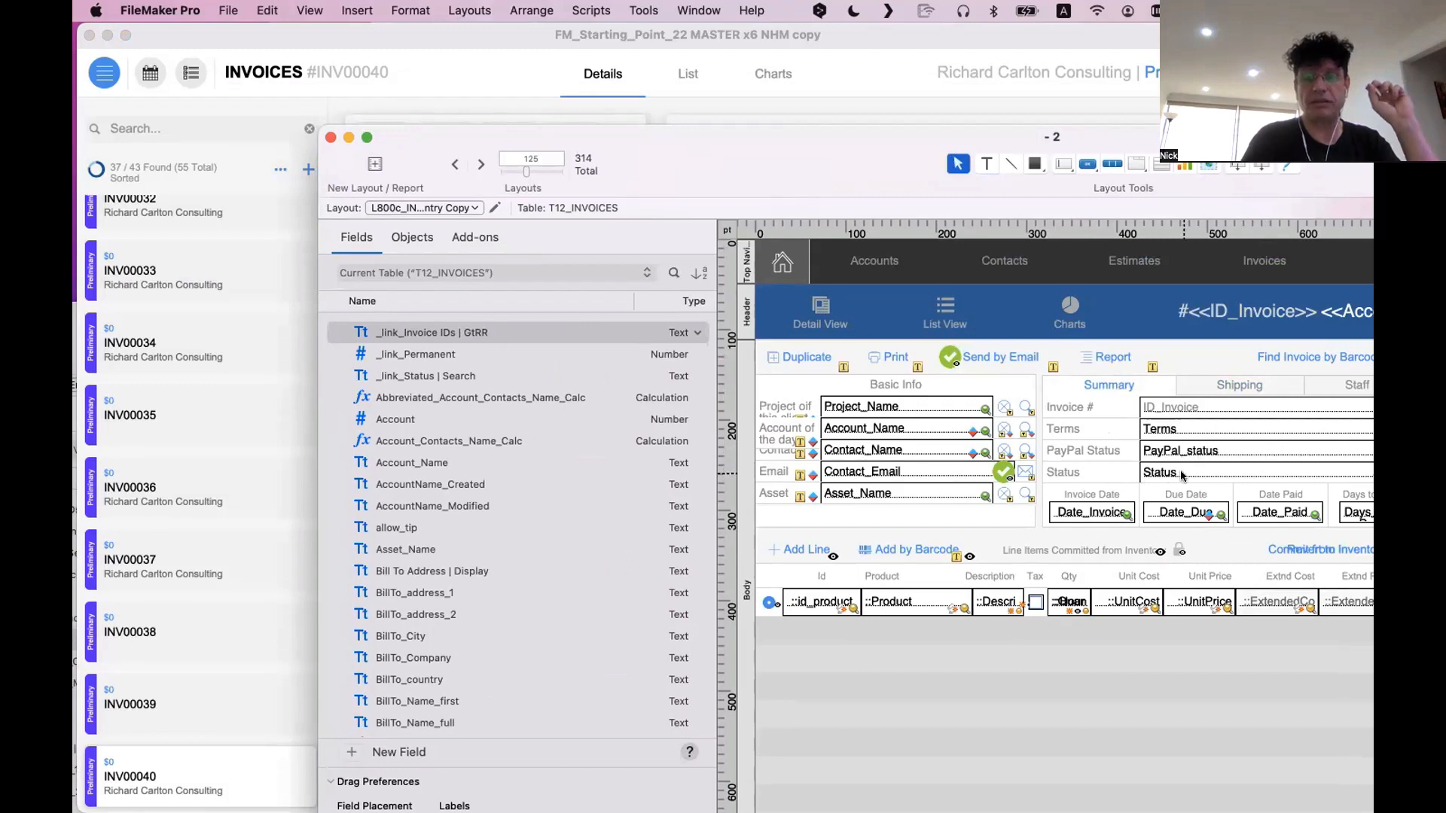
Bring the old layout's tab control fully into view and switch it to Shipping, then back to Summary
scroll(1182, 474, down, 1)
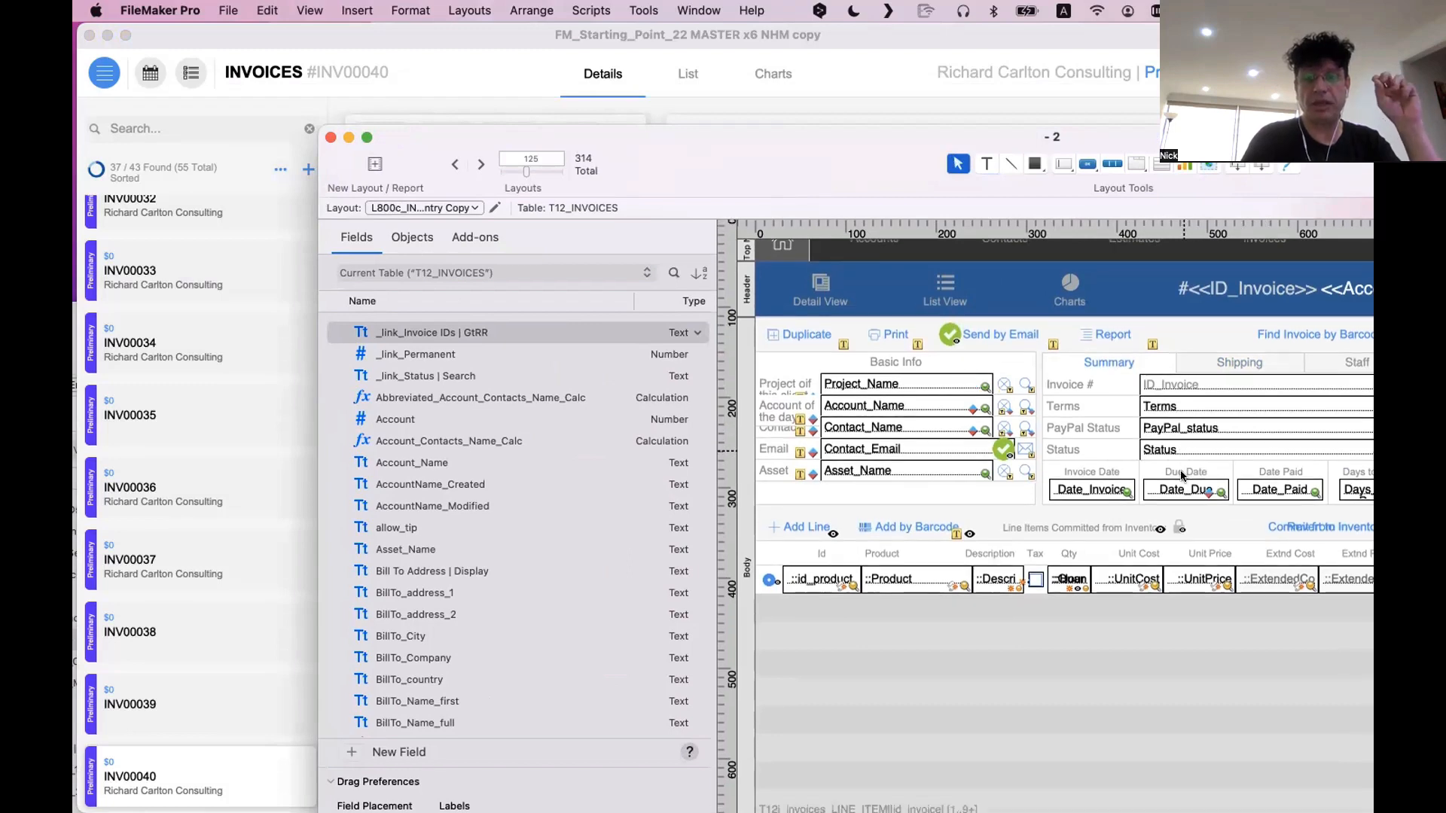
double_click(875, 148)
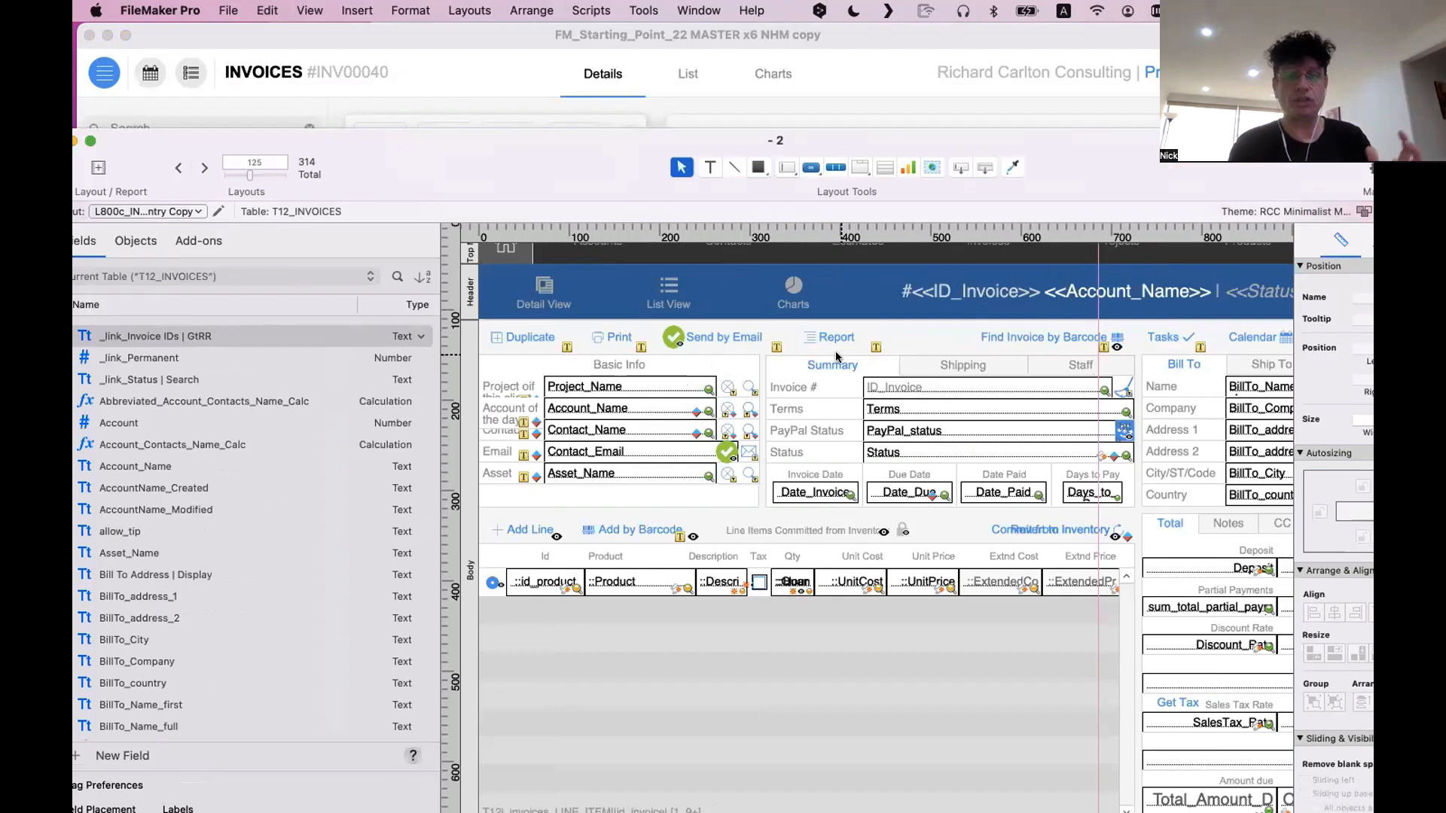
scroll(836, 356, right, 3)
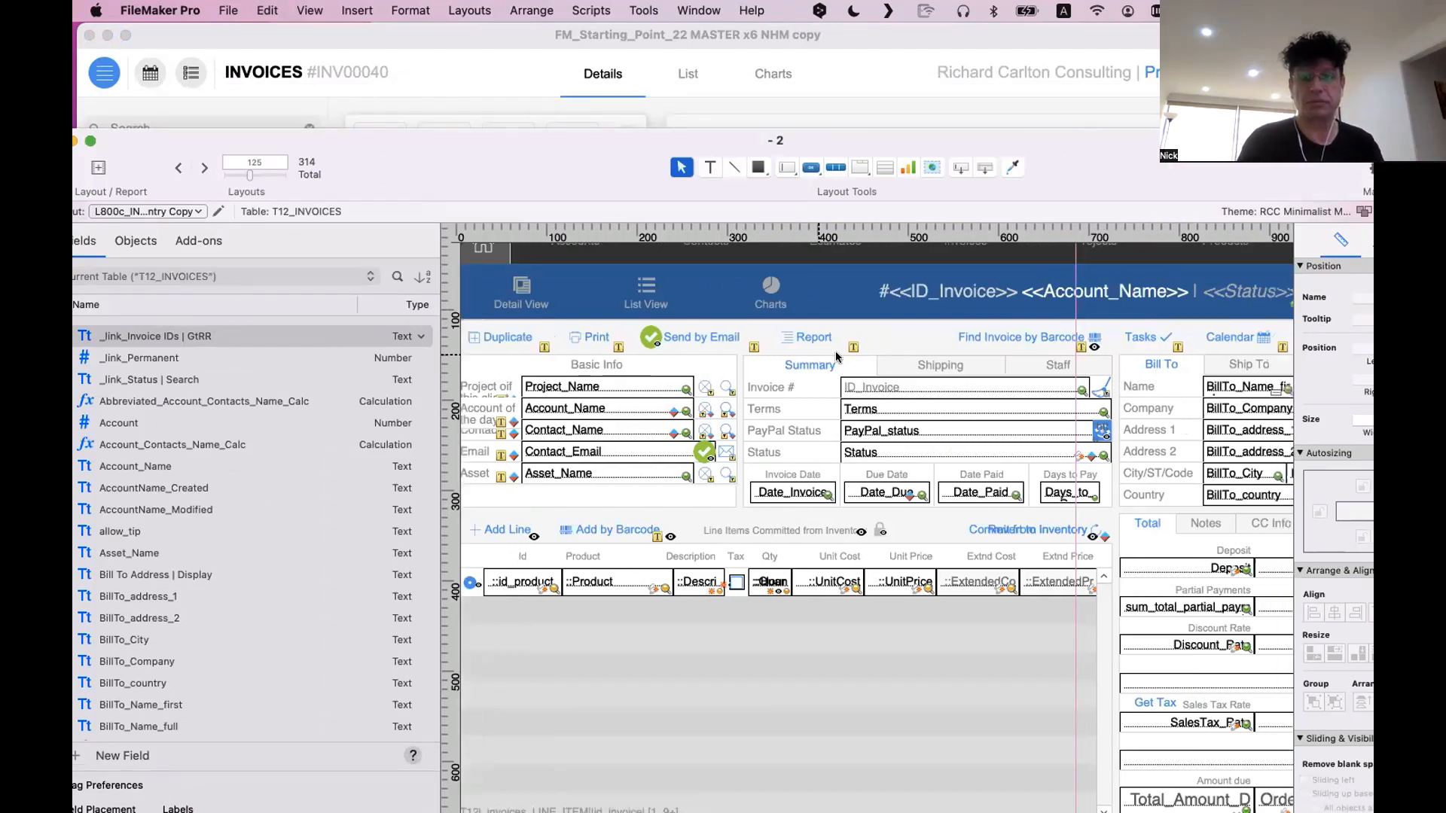
click(889, 366)
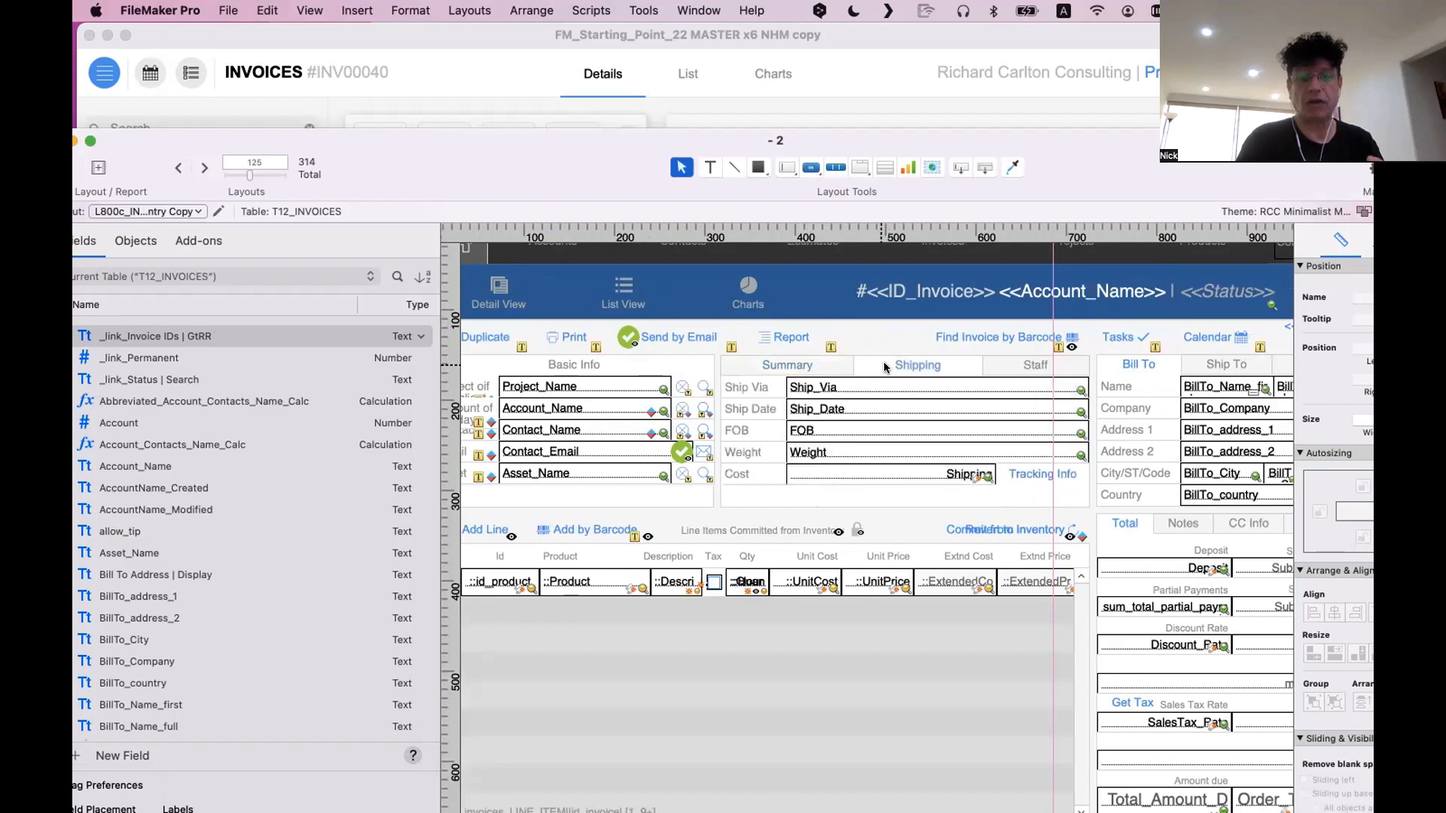
click(818, 365)
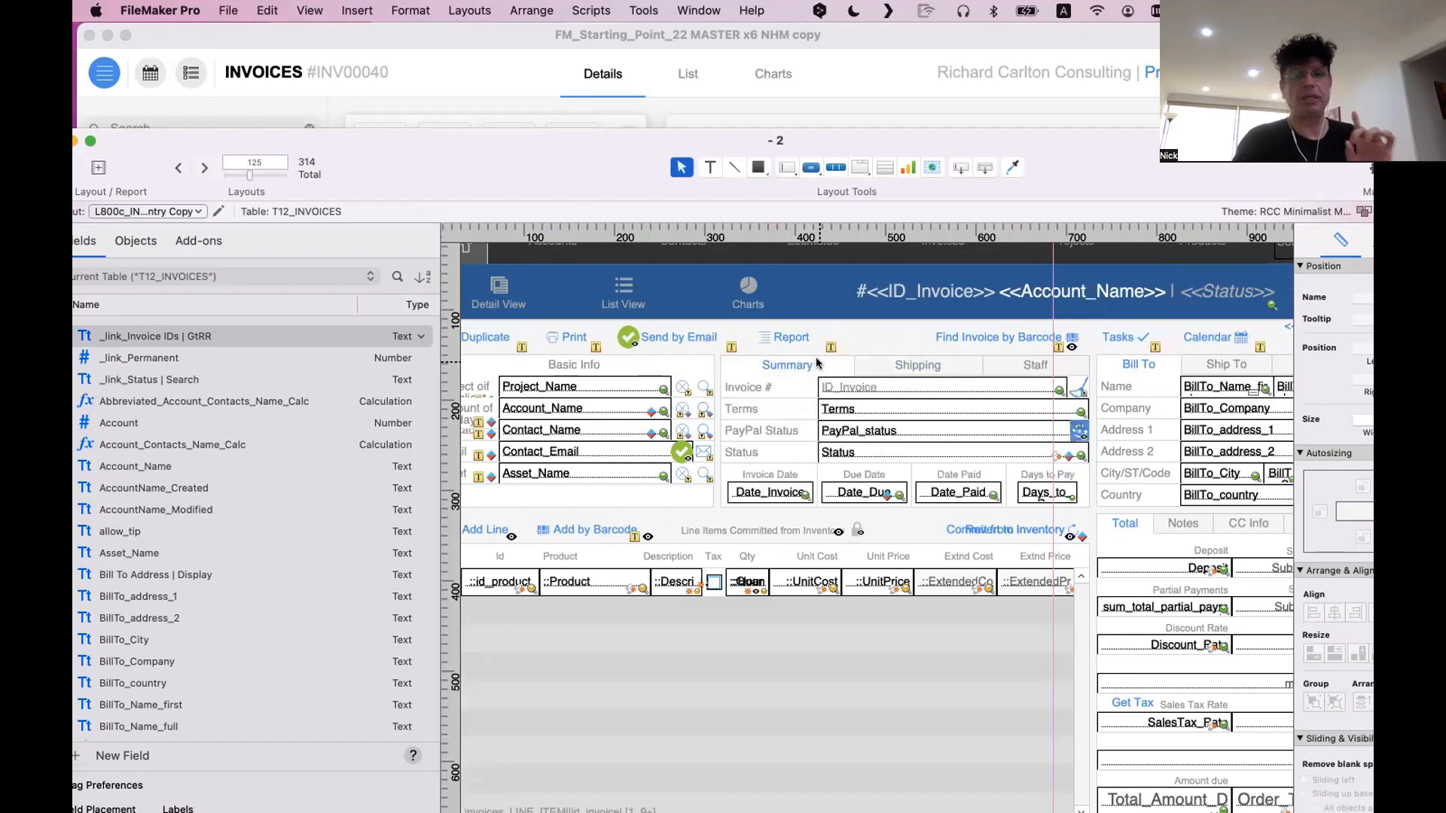
Move the layout window aside, look at the new invoice's Summary section, and return to the layout window
double_click(1033, 178)
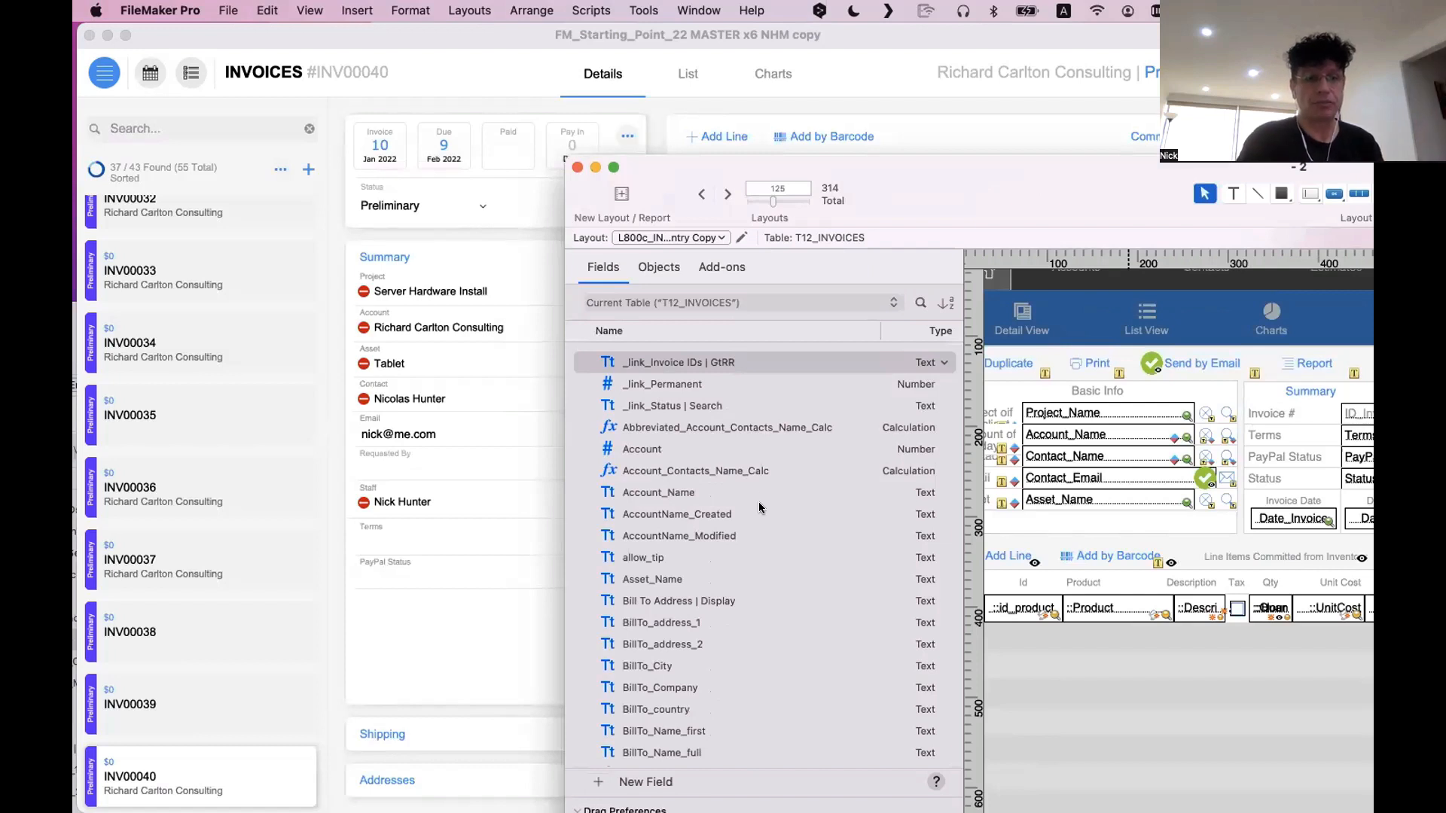
click(503, 598)
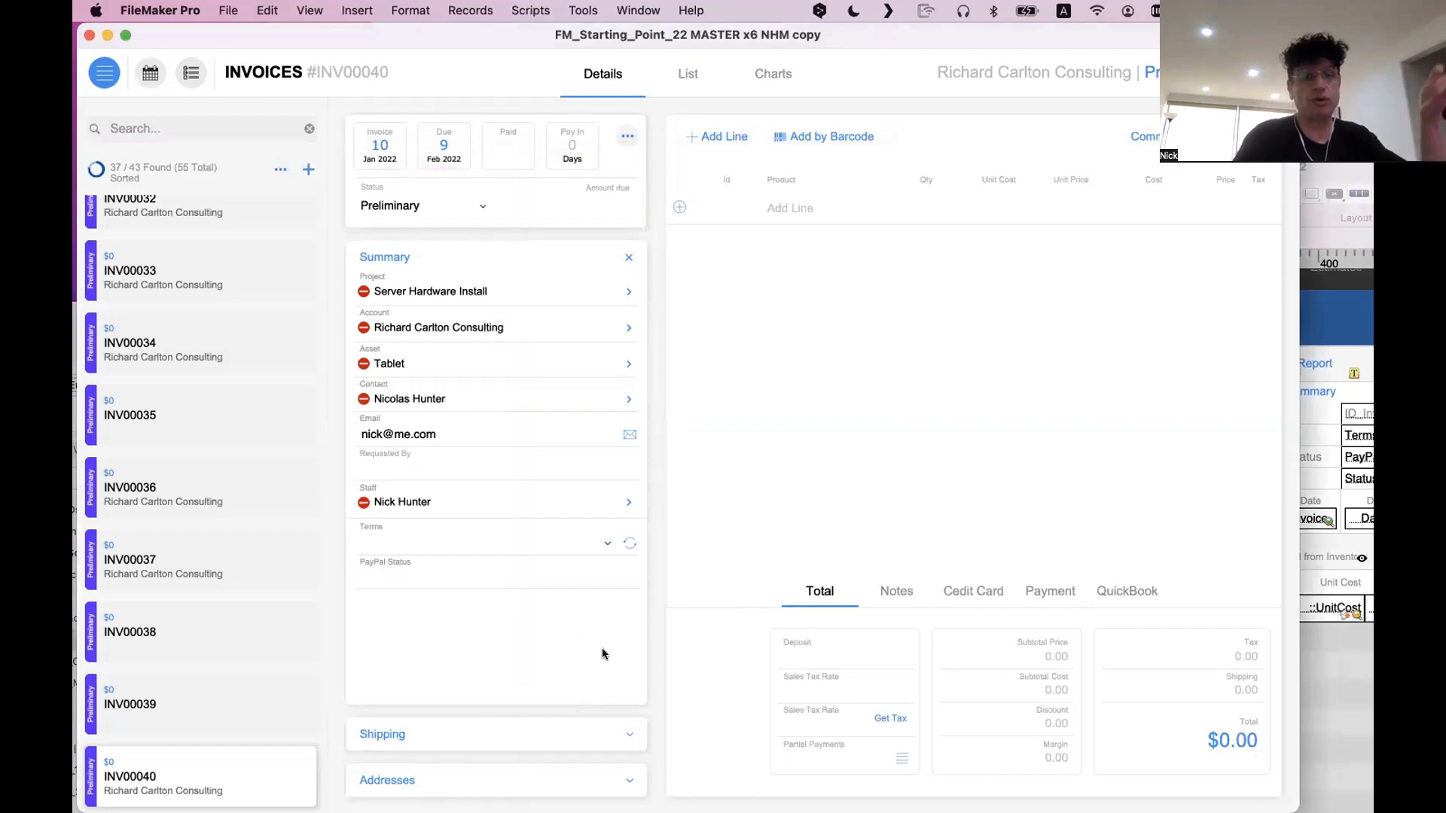
click(1326, 505)
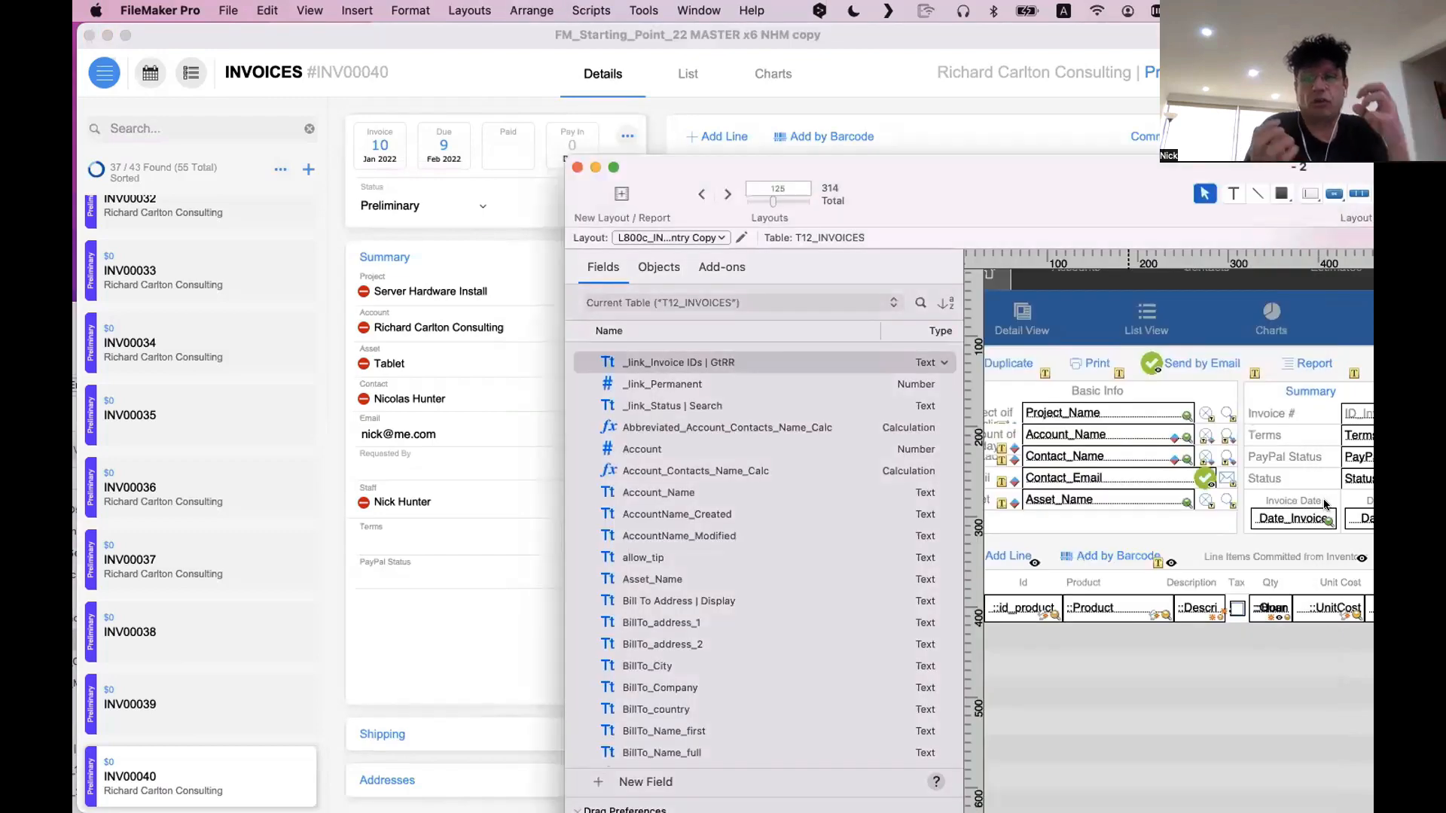
Examine the old layout's address area by showing its Ship To, Supplier and Bill To tabs in turn
double_click(847, 174)
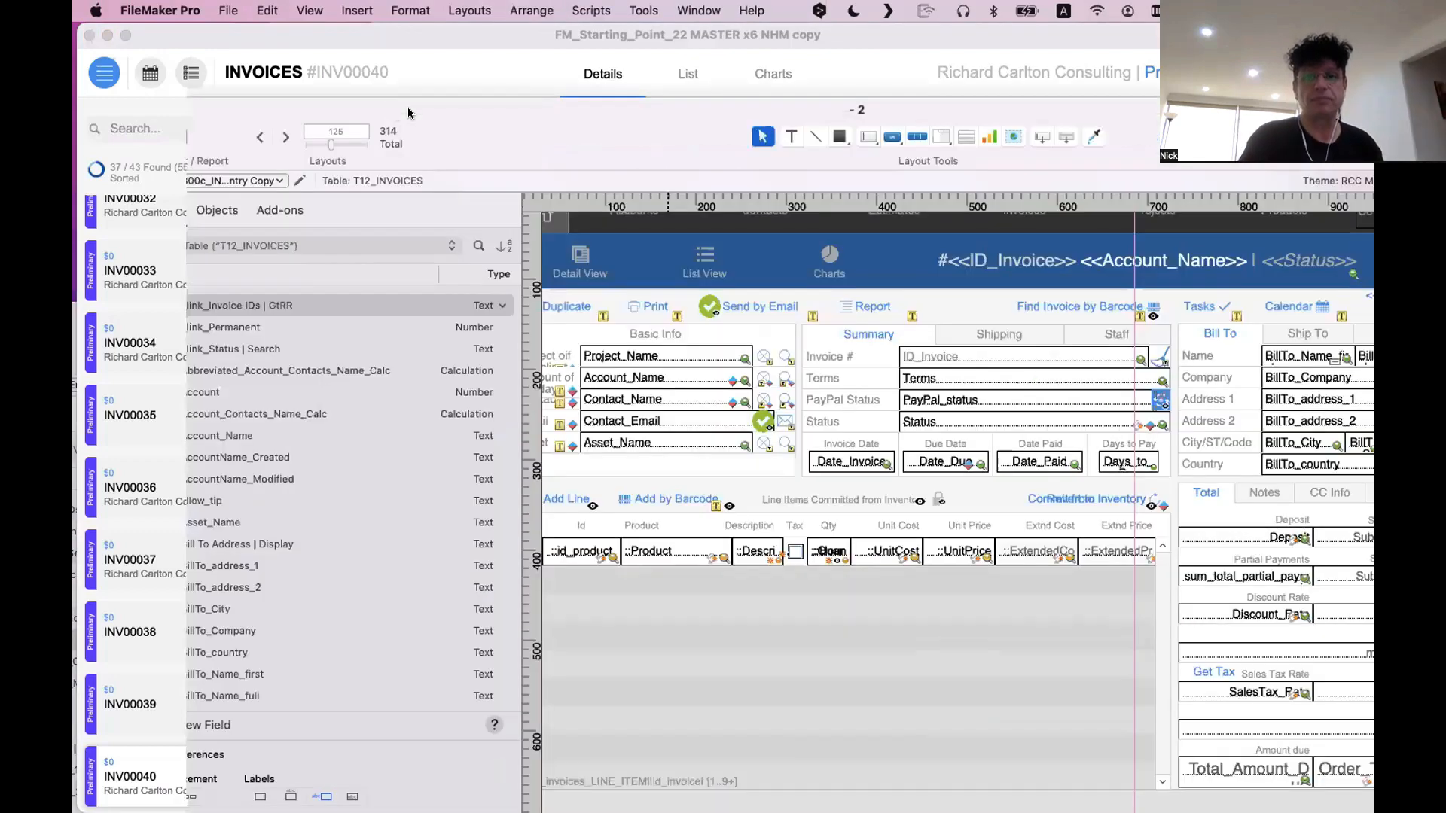
scroll(906, 333, right, 6)
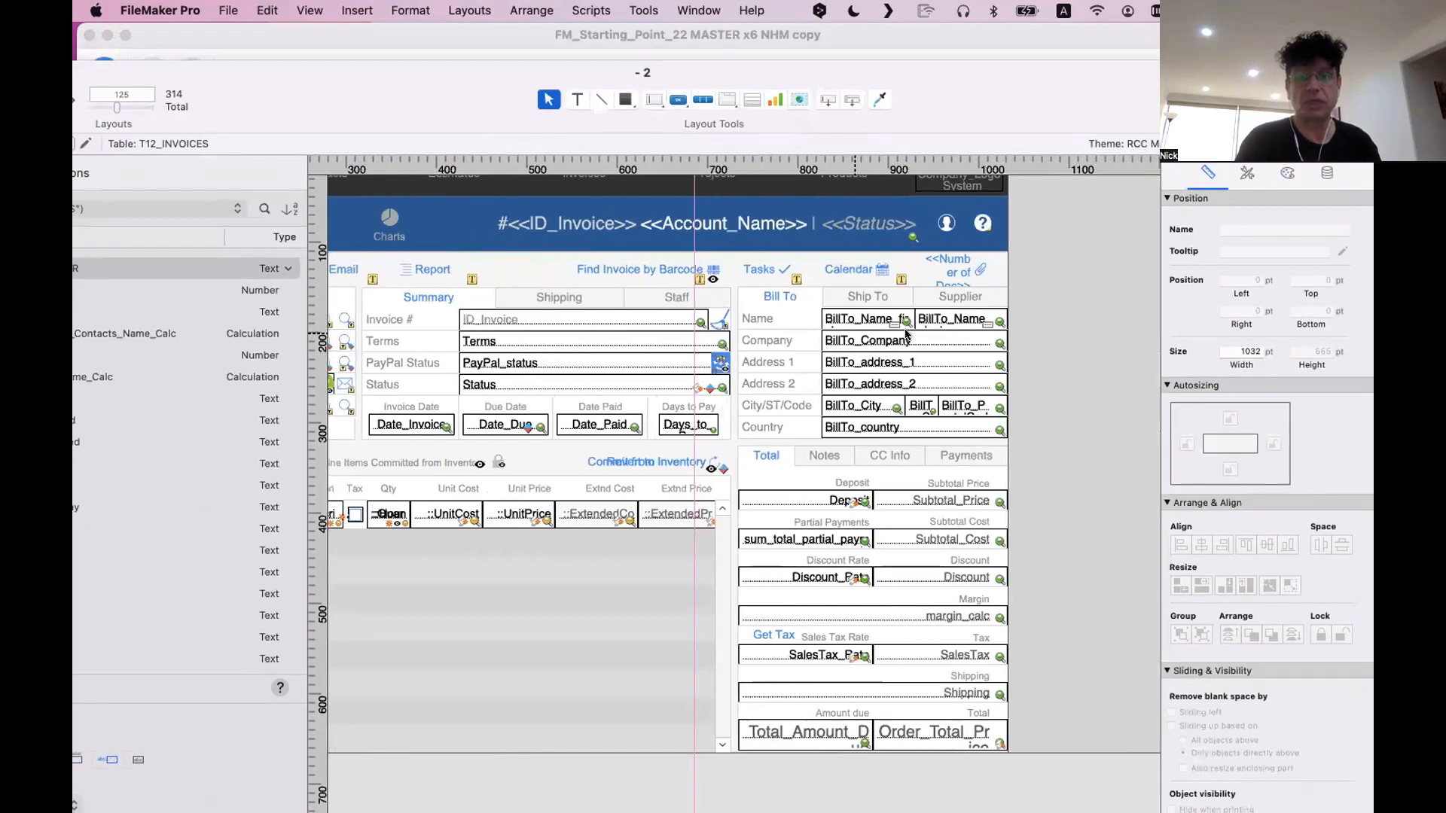
click(872, 296)
click(938, 297)
click(799, 298)
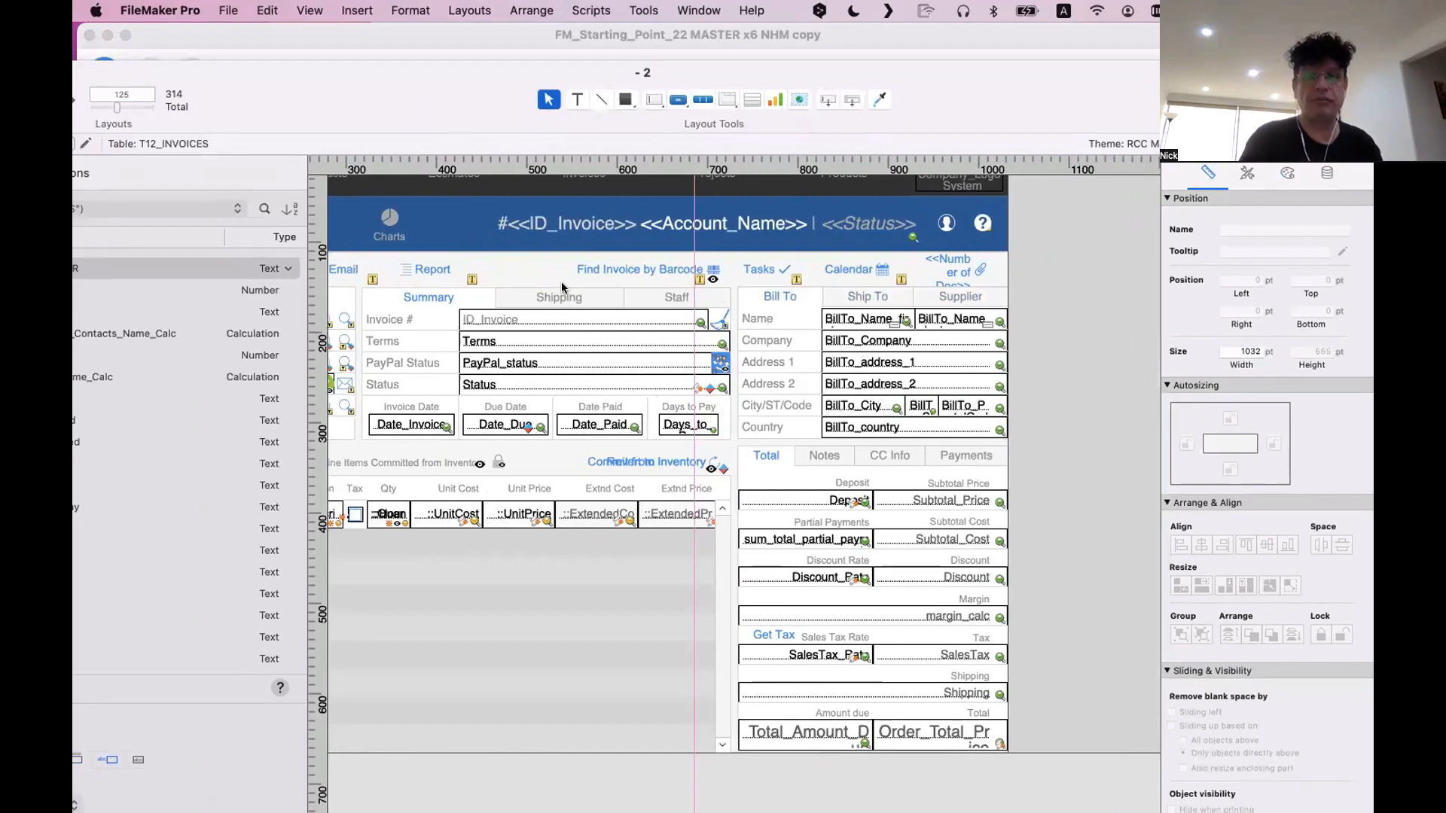
scroll(872, 182, right, 1)
Return to the new invoice window and expand its Shipping, Addresses and Summary sections in turn
drag(271, 94, 872, 182)
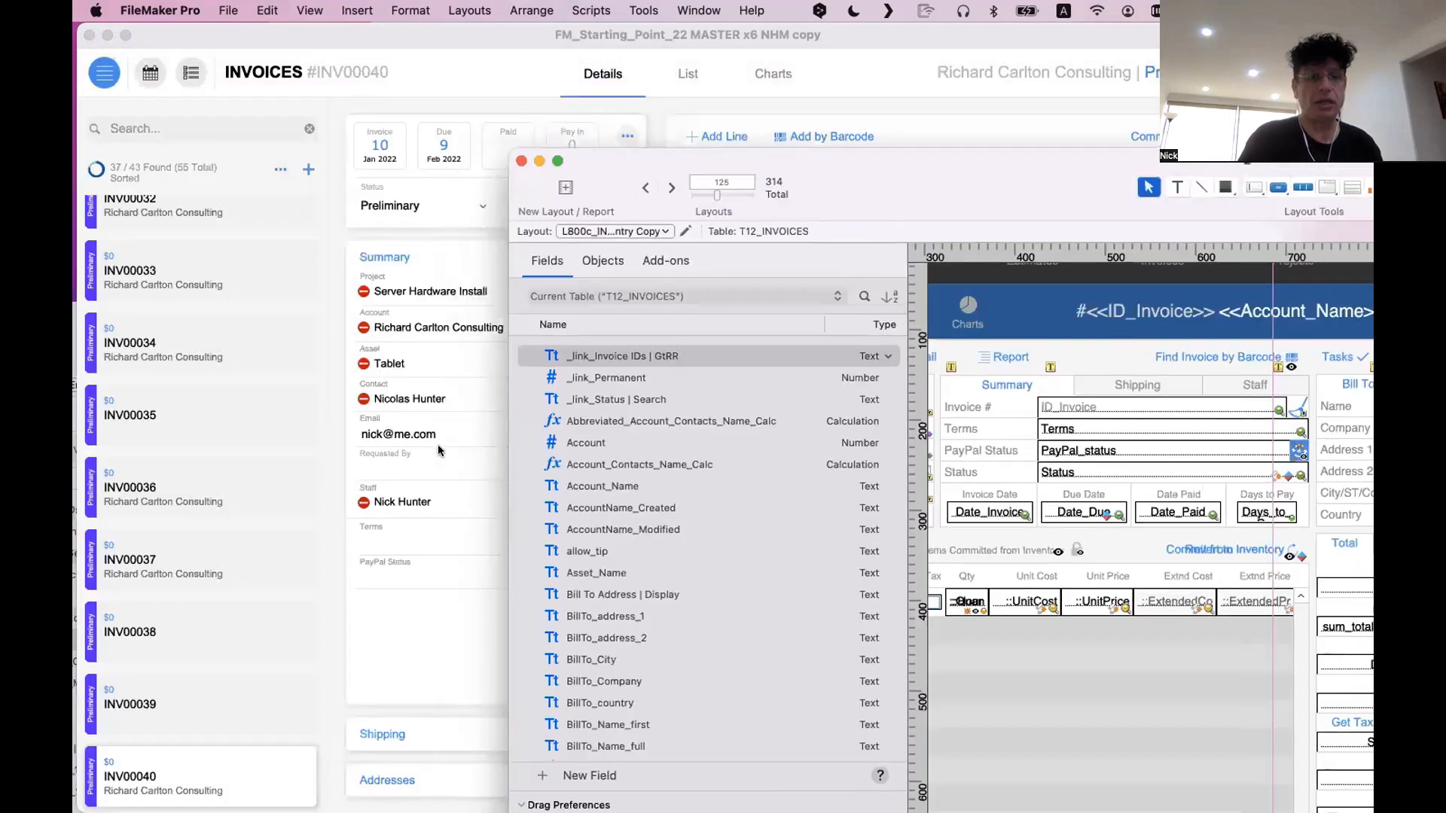
click(472, 757)
click(487, 733)
click(490, 764)
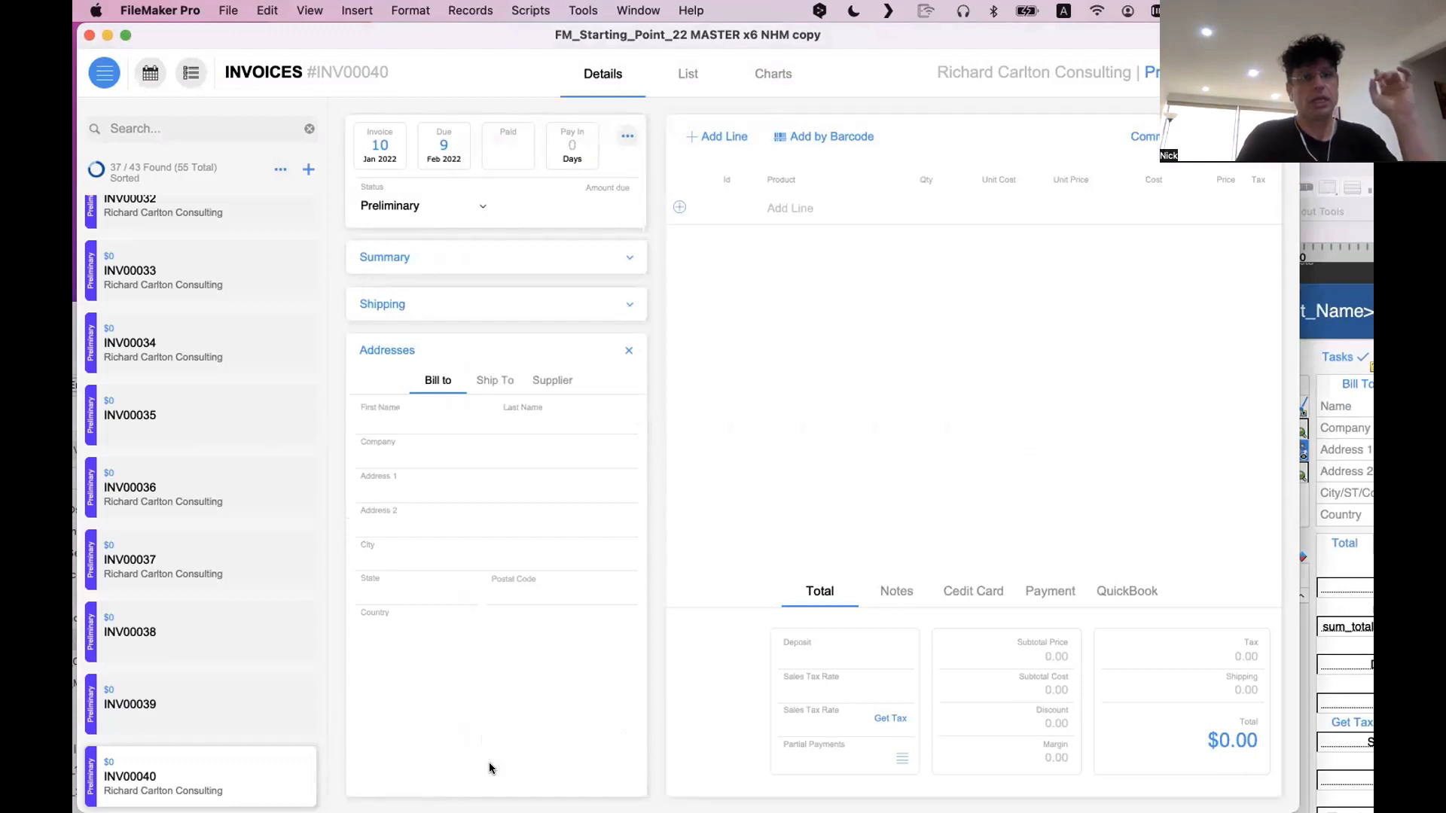
click(519, 261)
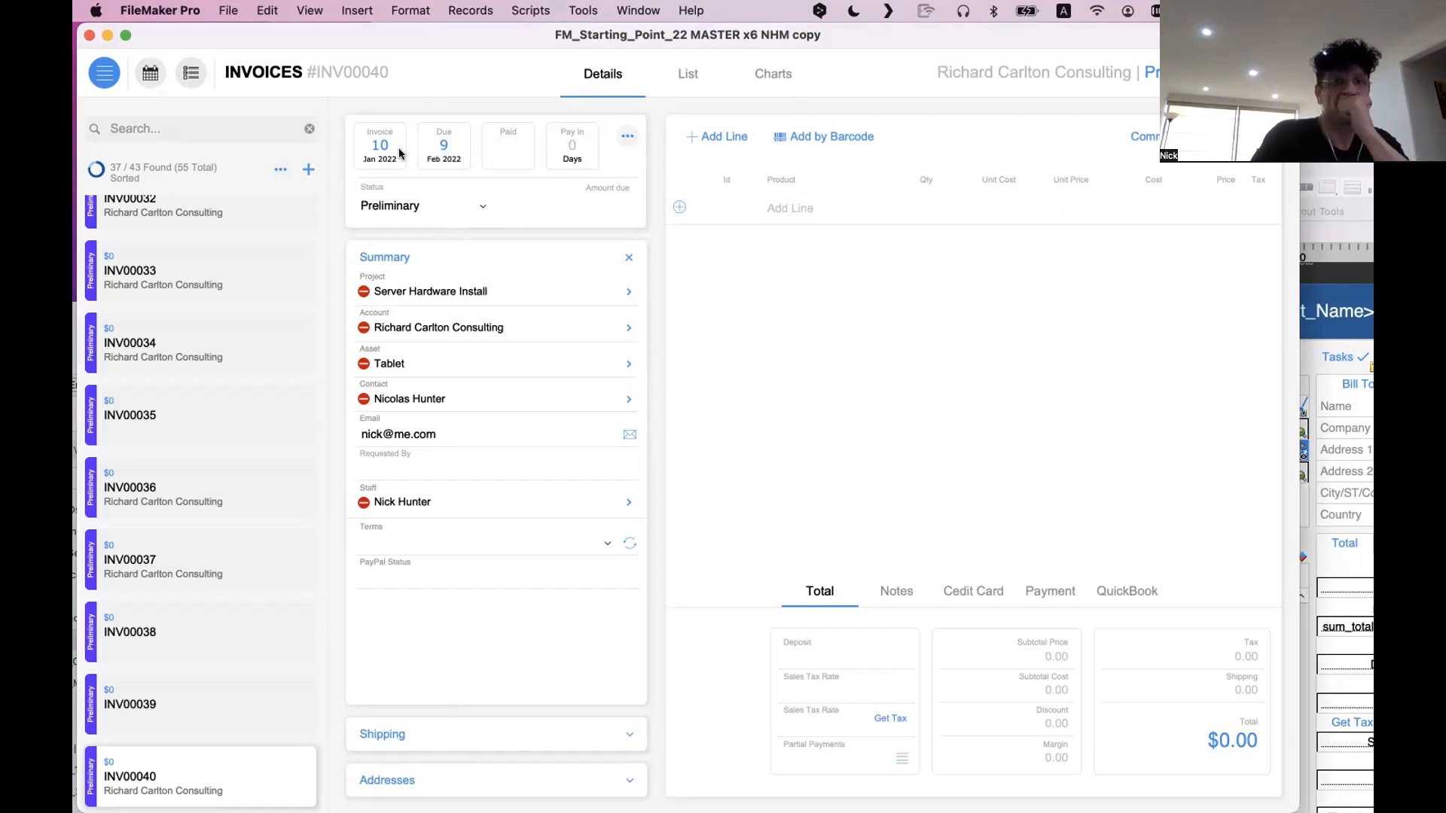
Open and close the Due date calendar, then set the invoice's Paid date to September 22, 2022
click(428, 154)
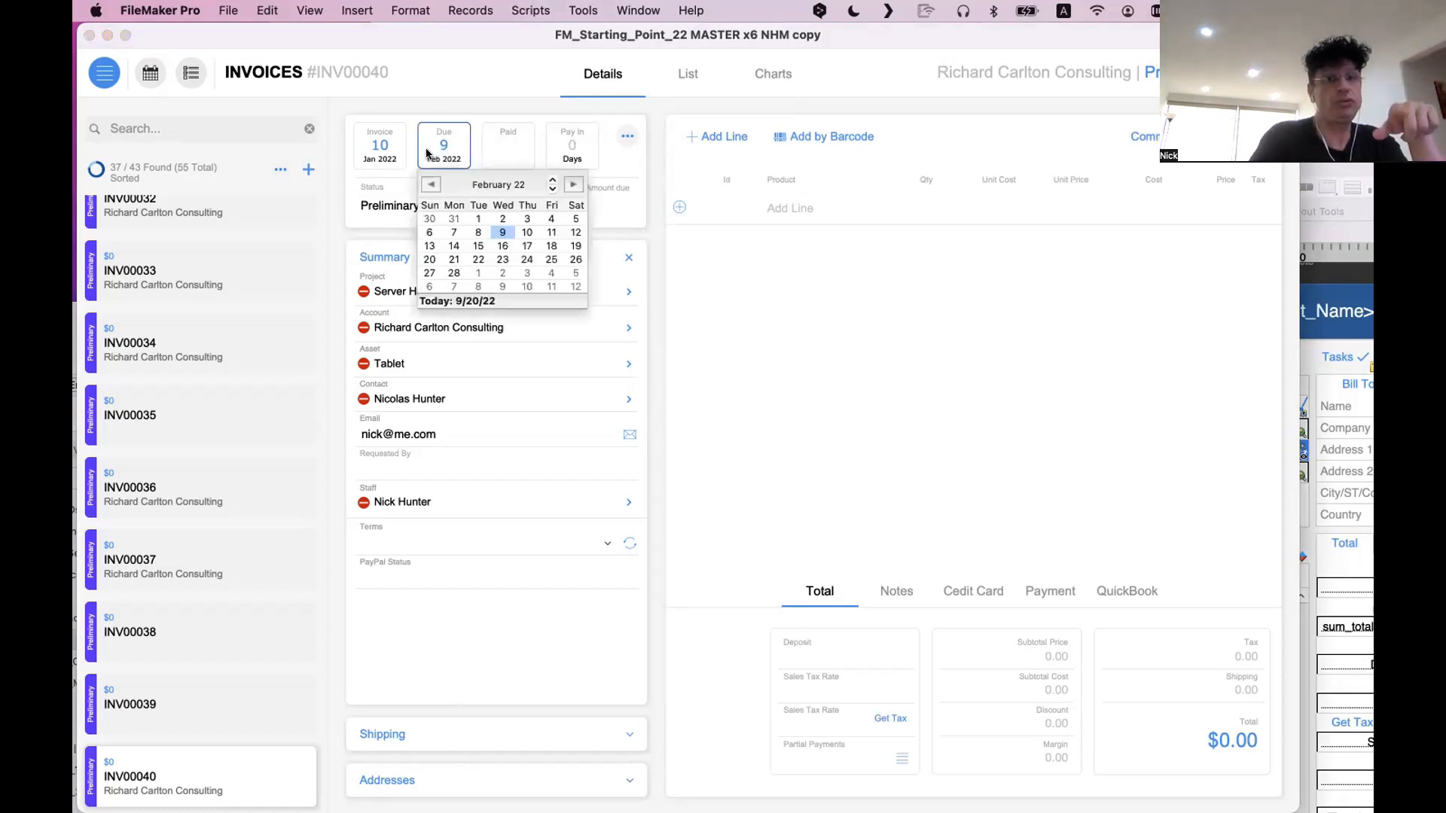
click(459, 104)
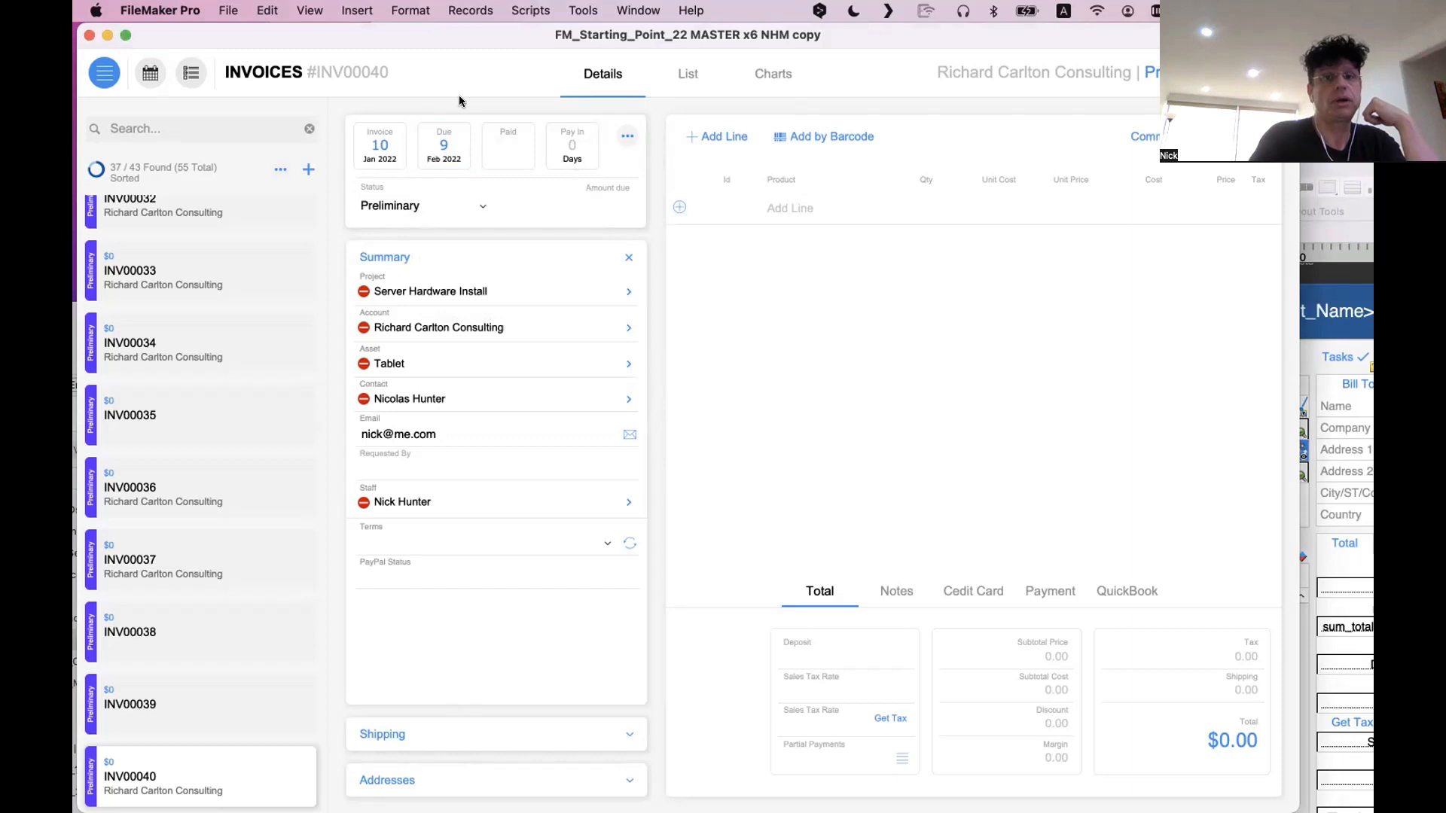
click(497, 145)
click(591, 259)
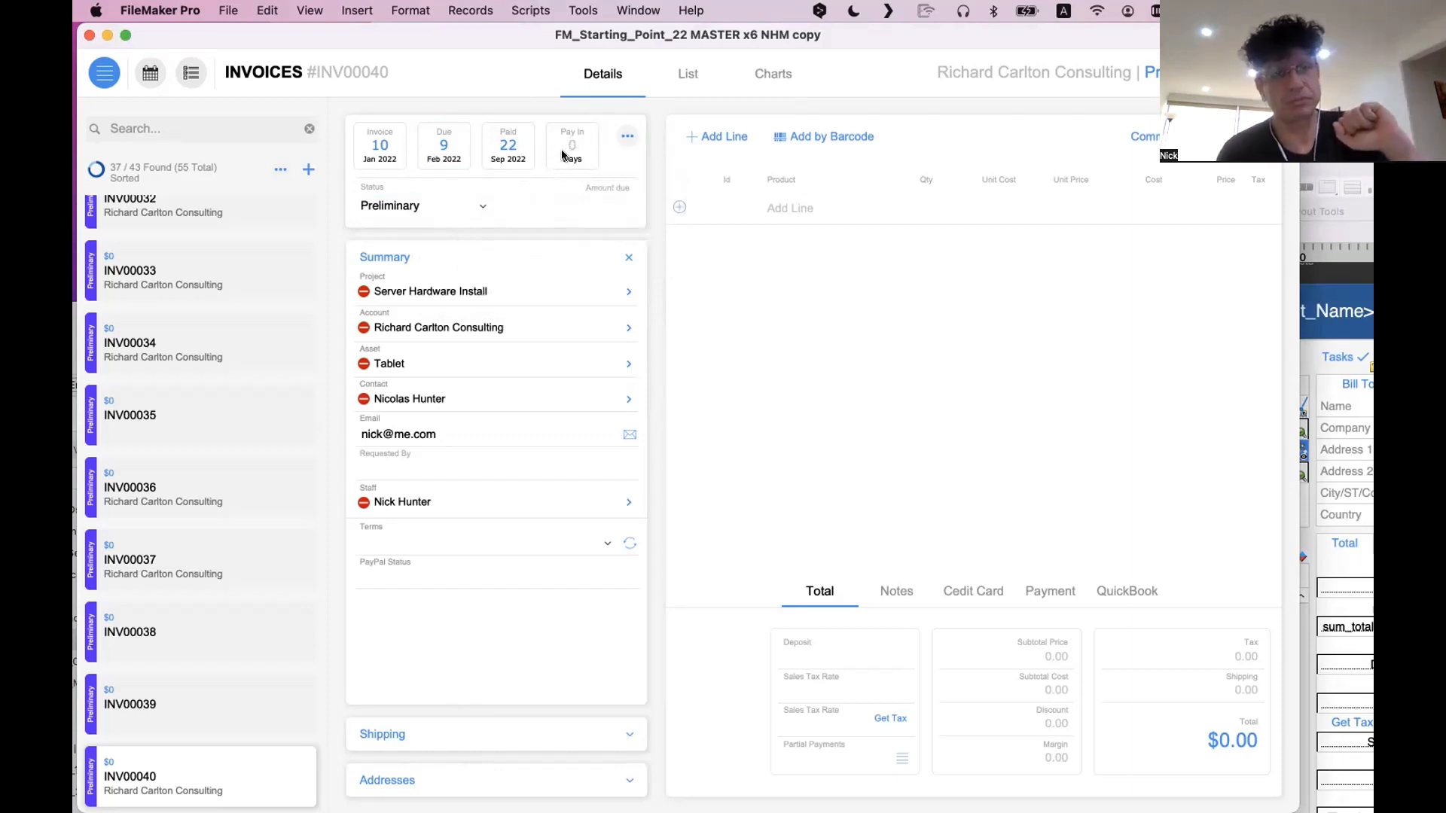
Set the invoice's status to Paid and expand the Summary section again
click(476, 204)
click(470, 248)
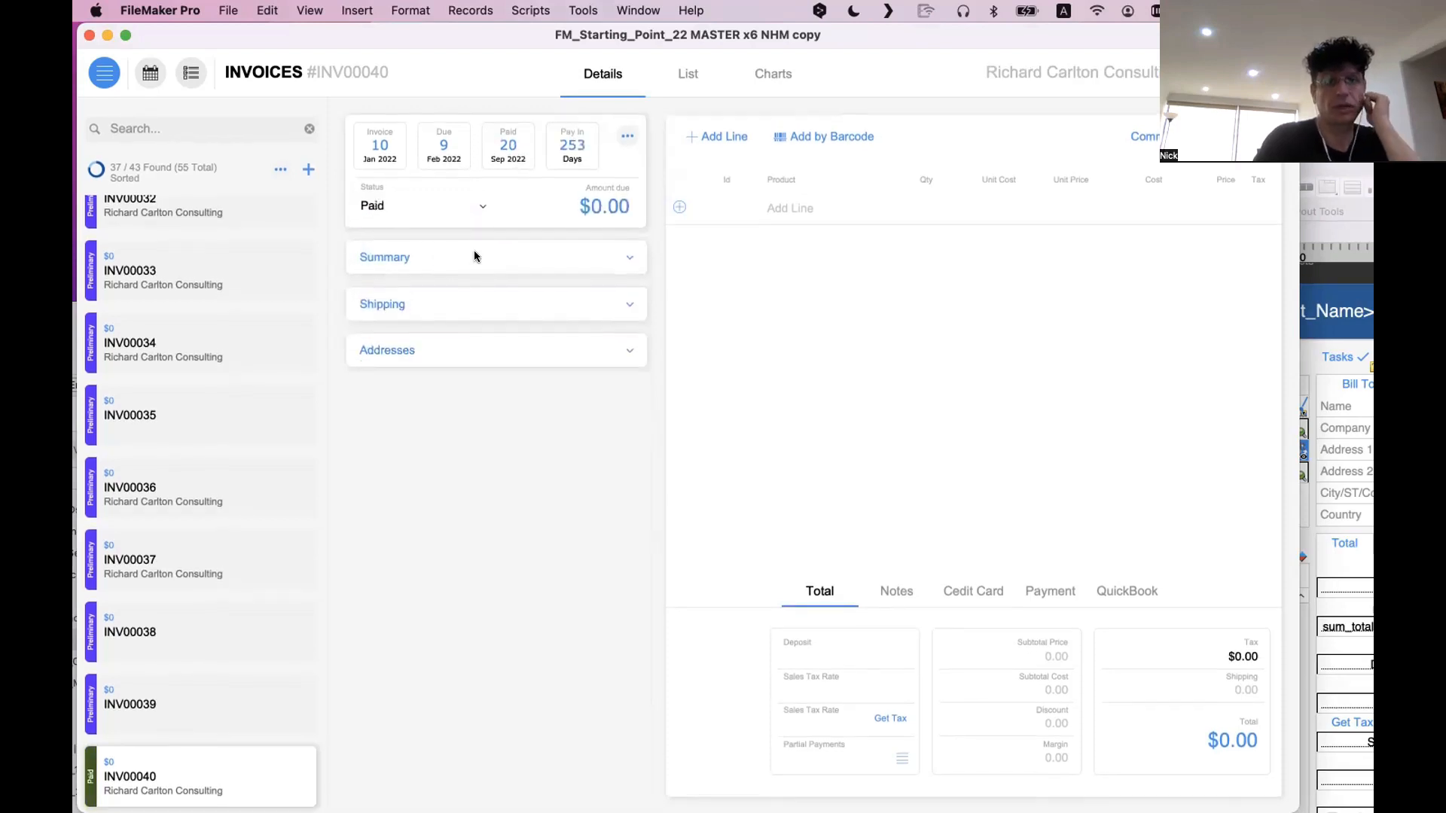
click(473, 254)
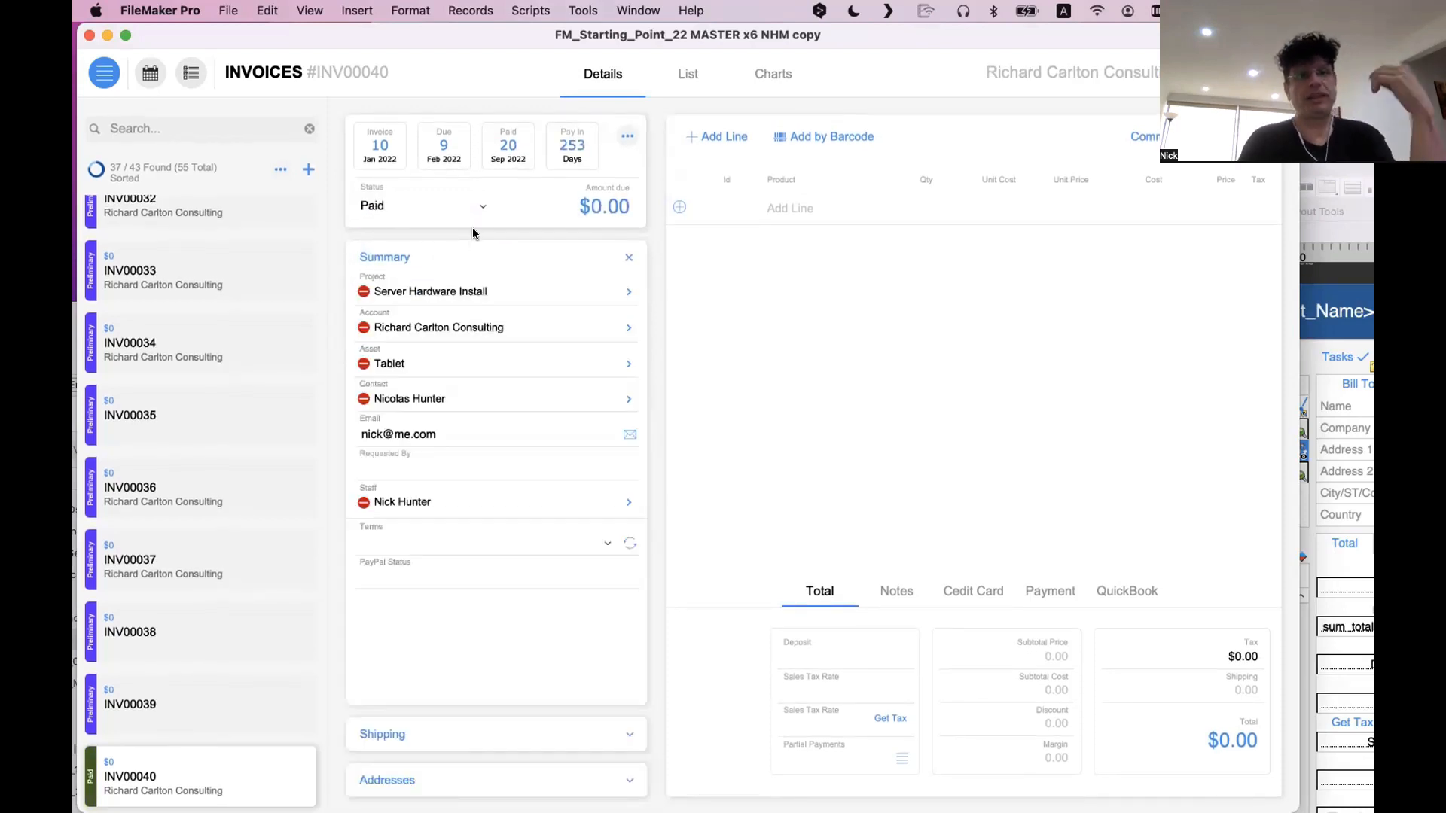
Set the invoice's status back to Preliminary
click(426, 210)
click(423, 192)
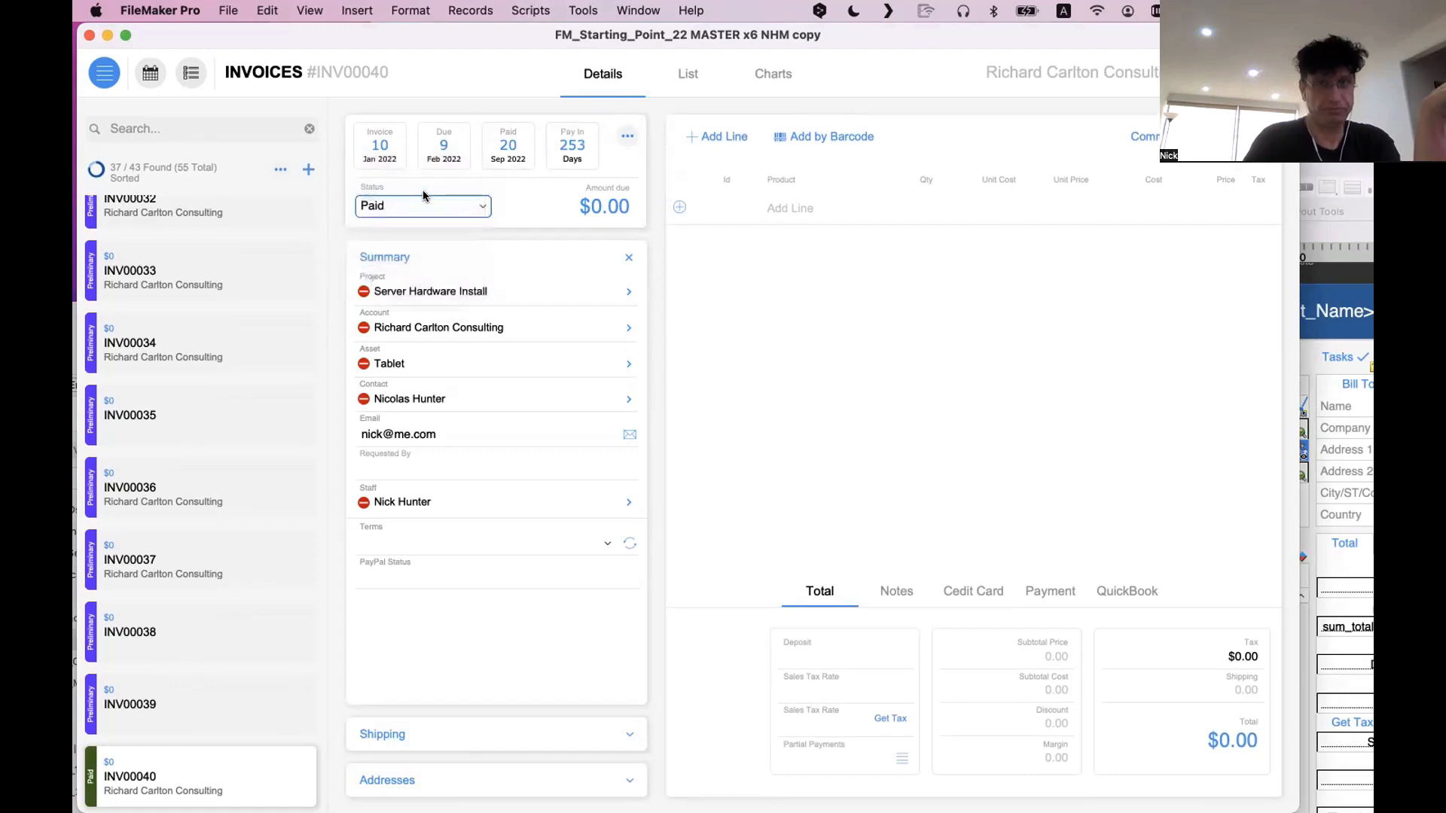
click(425, 208)
click(427, 199)
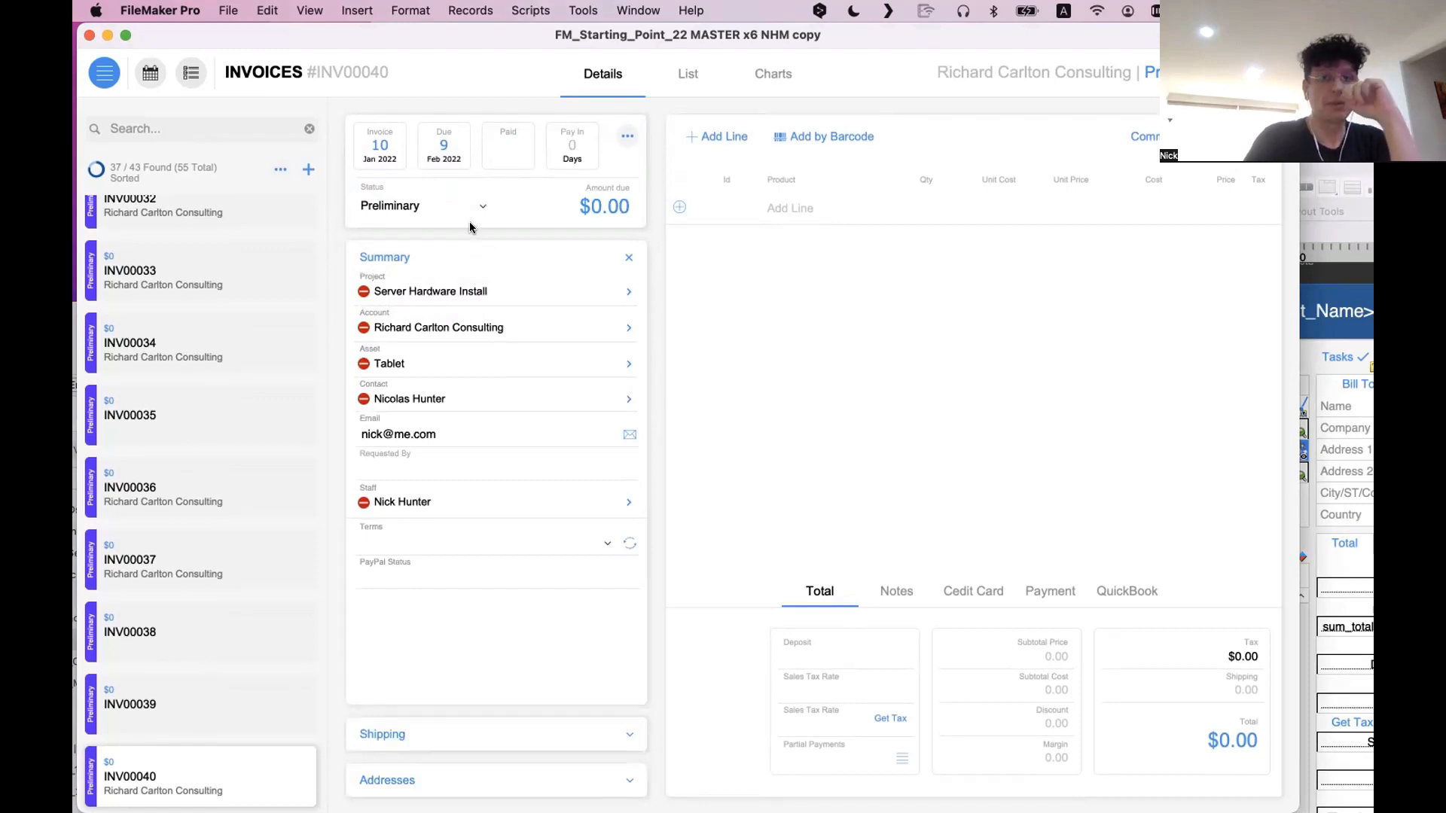
Set the invoice's Paid date to September 21, 2022, and bring the old invoice layout window forward
click(497, 147)
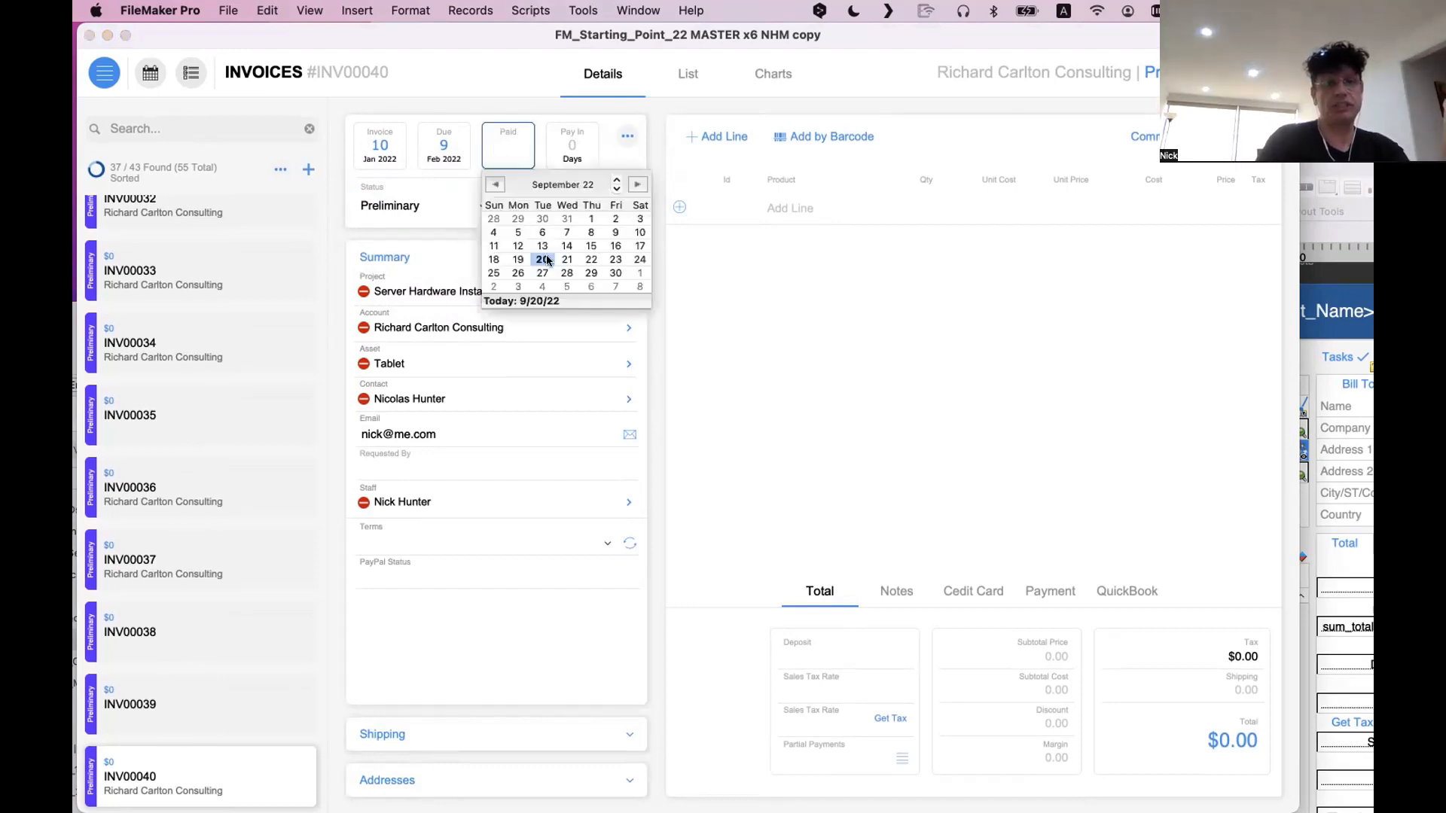
click(567, 260)
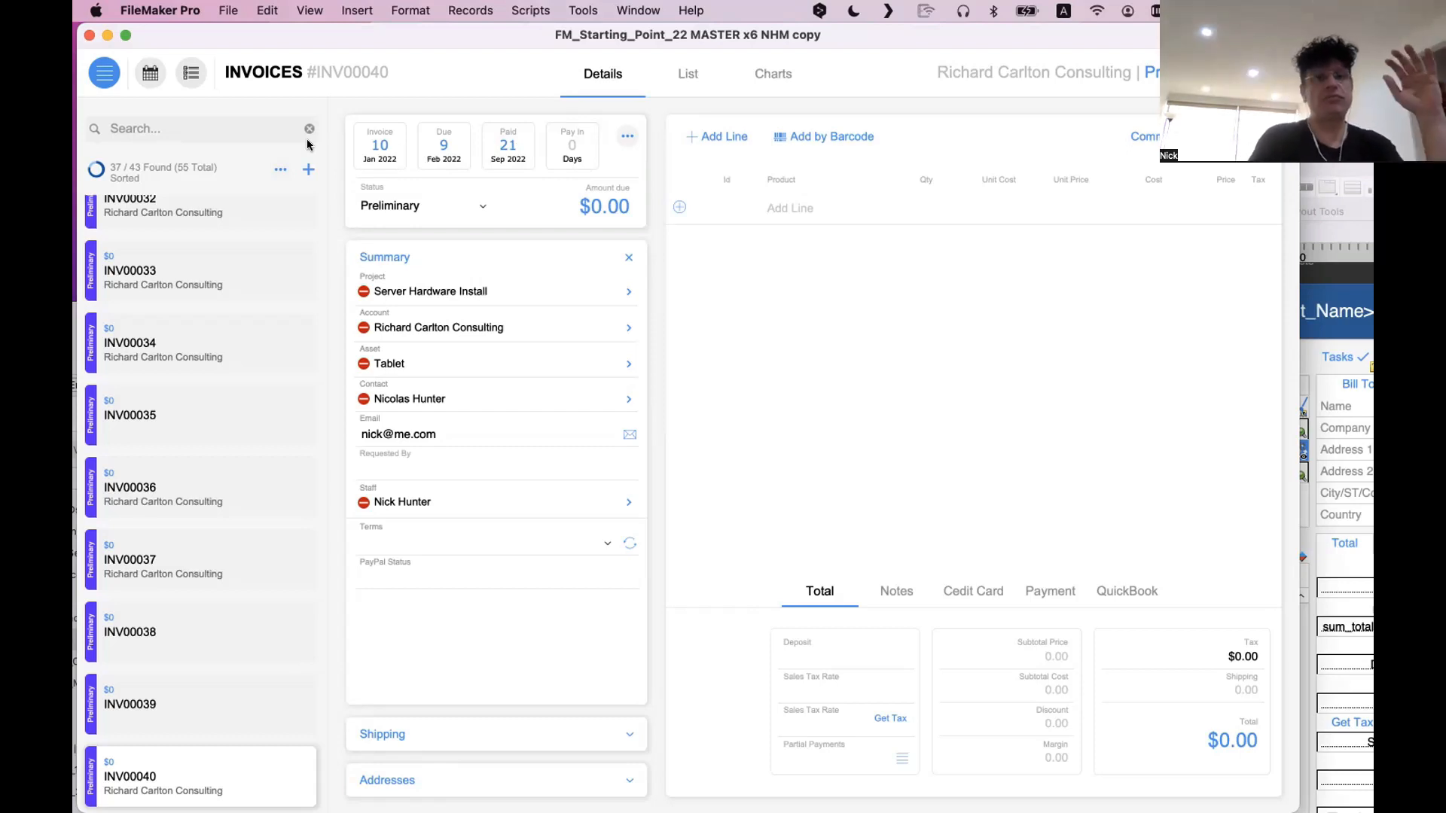
click(1359, 312)
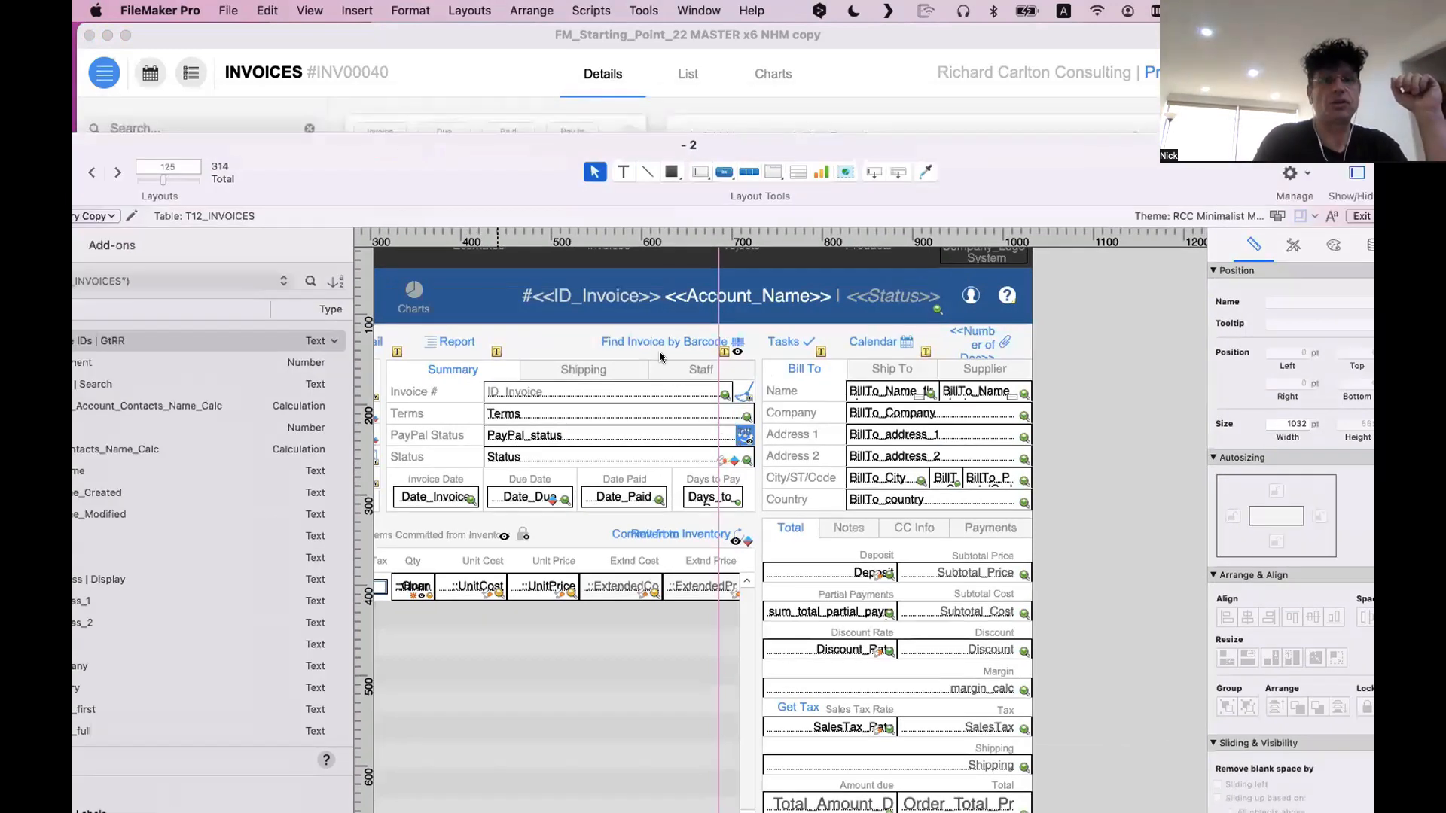
Return to the new invoice window and set the invoice's status to Active
drag(428, 150, 660, 357)
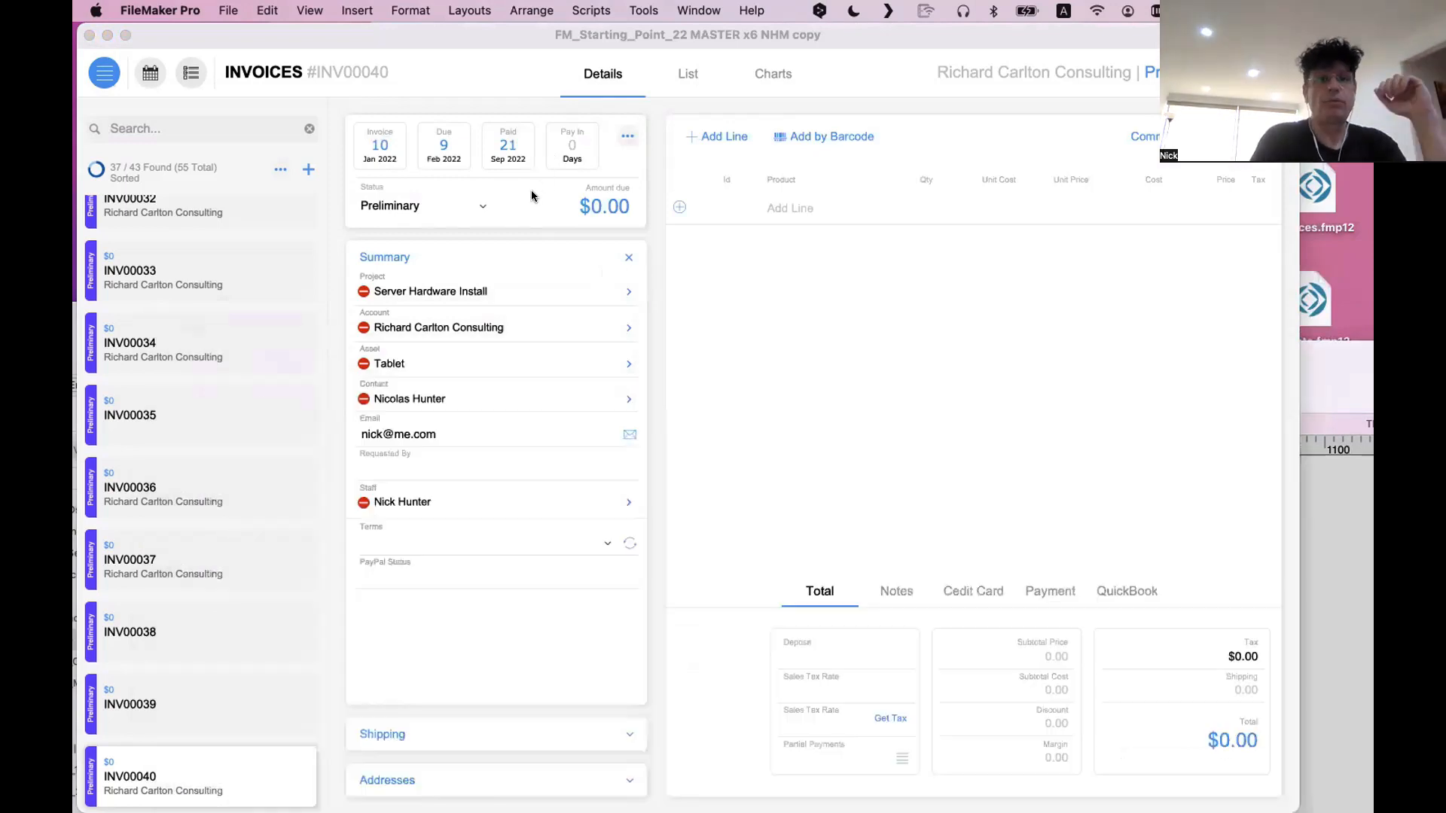
click(531, 190)
click(409, 208)
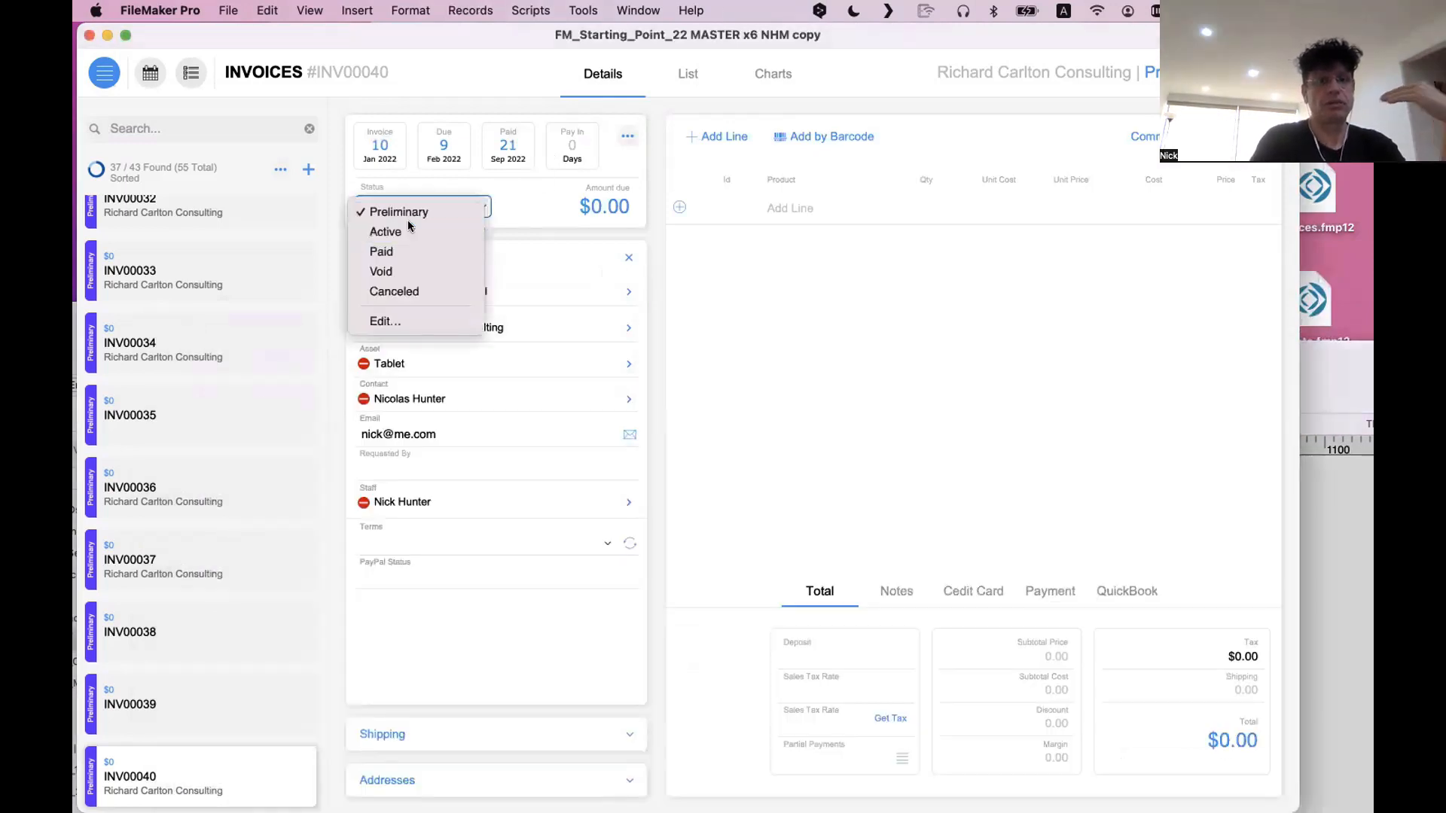
click(408, 224)
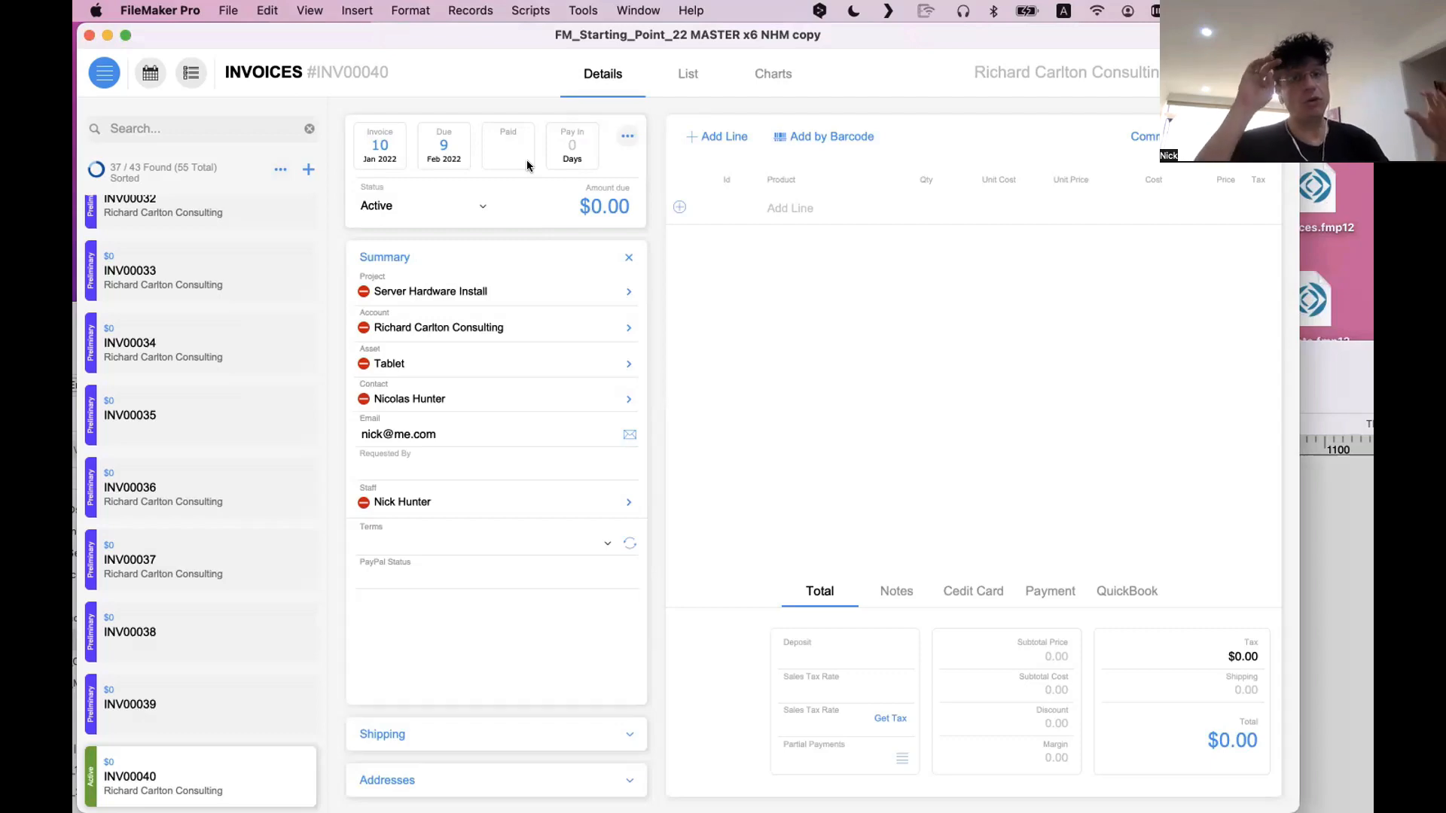
Bring the old invoice layout forward and look through its Shipping, Staff and Summary tabs
key(super+l)
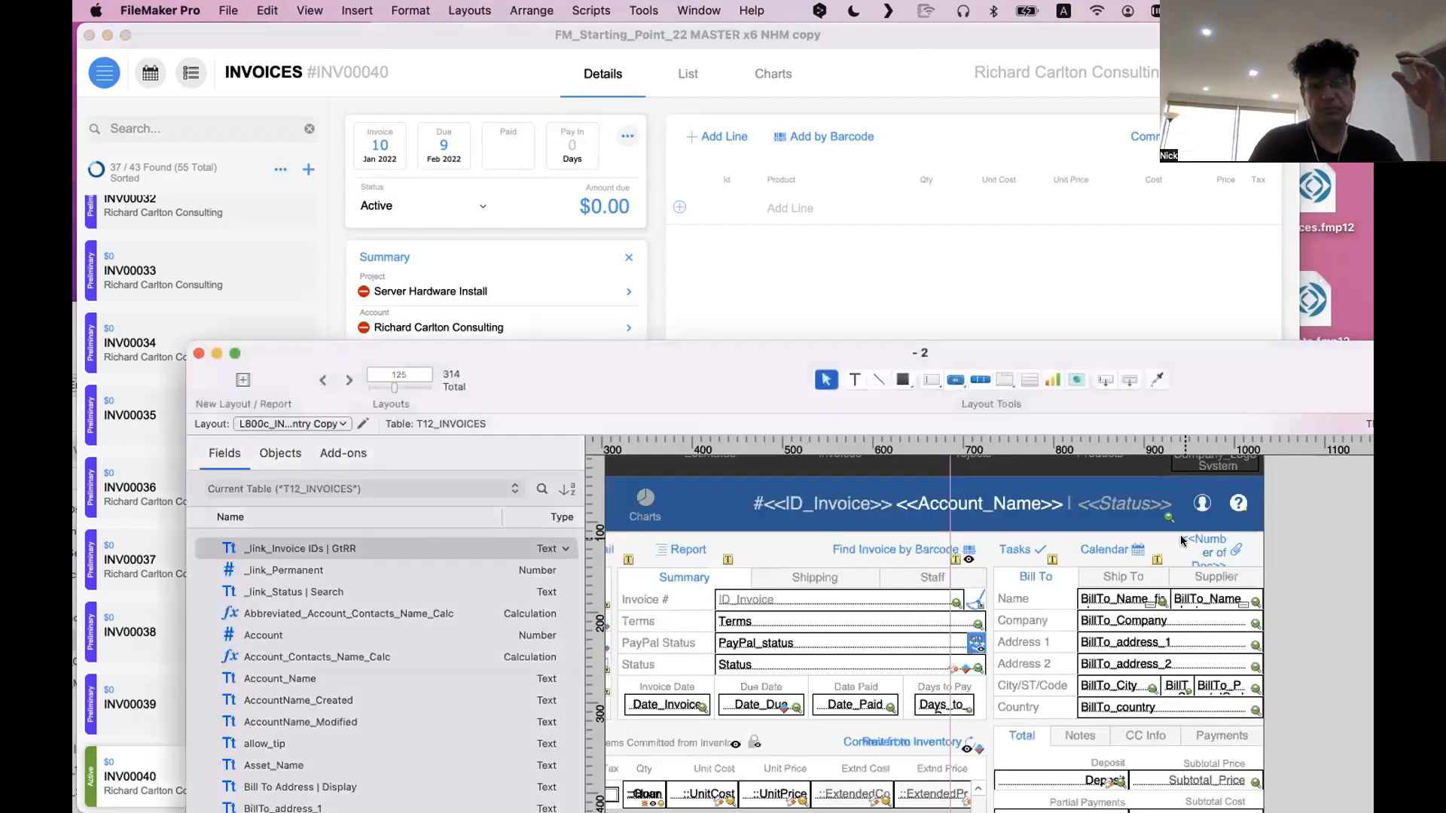
scroll(901, 571, left, 3)
click(932, 574)
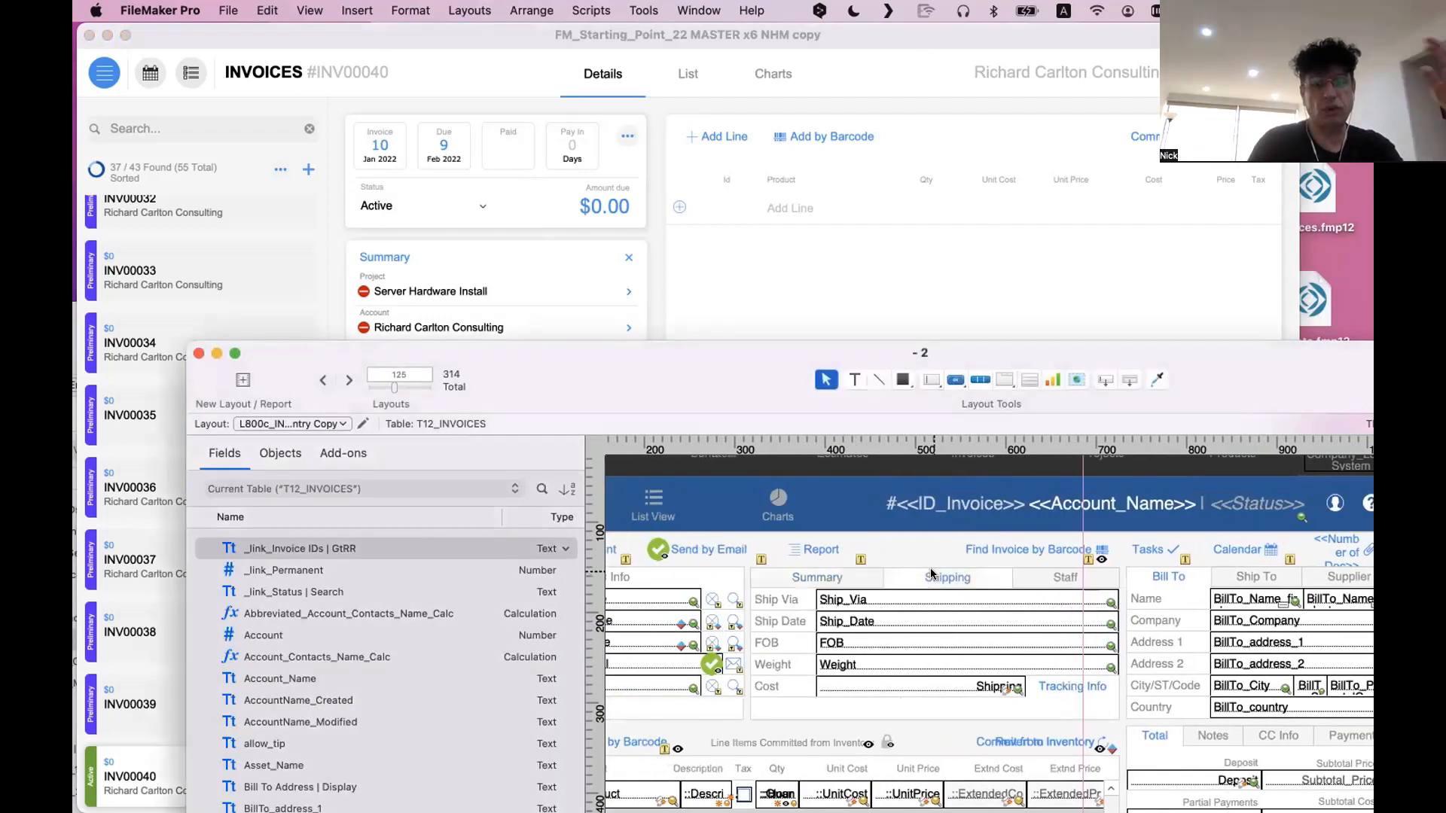
click(1039, 577)
click(960, 578)
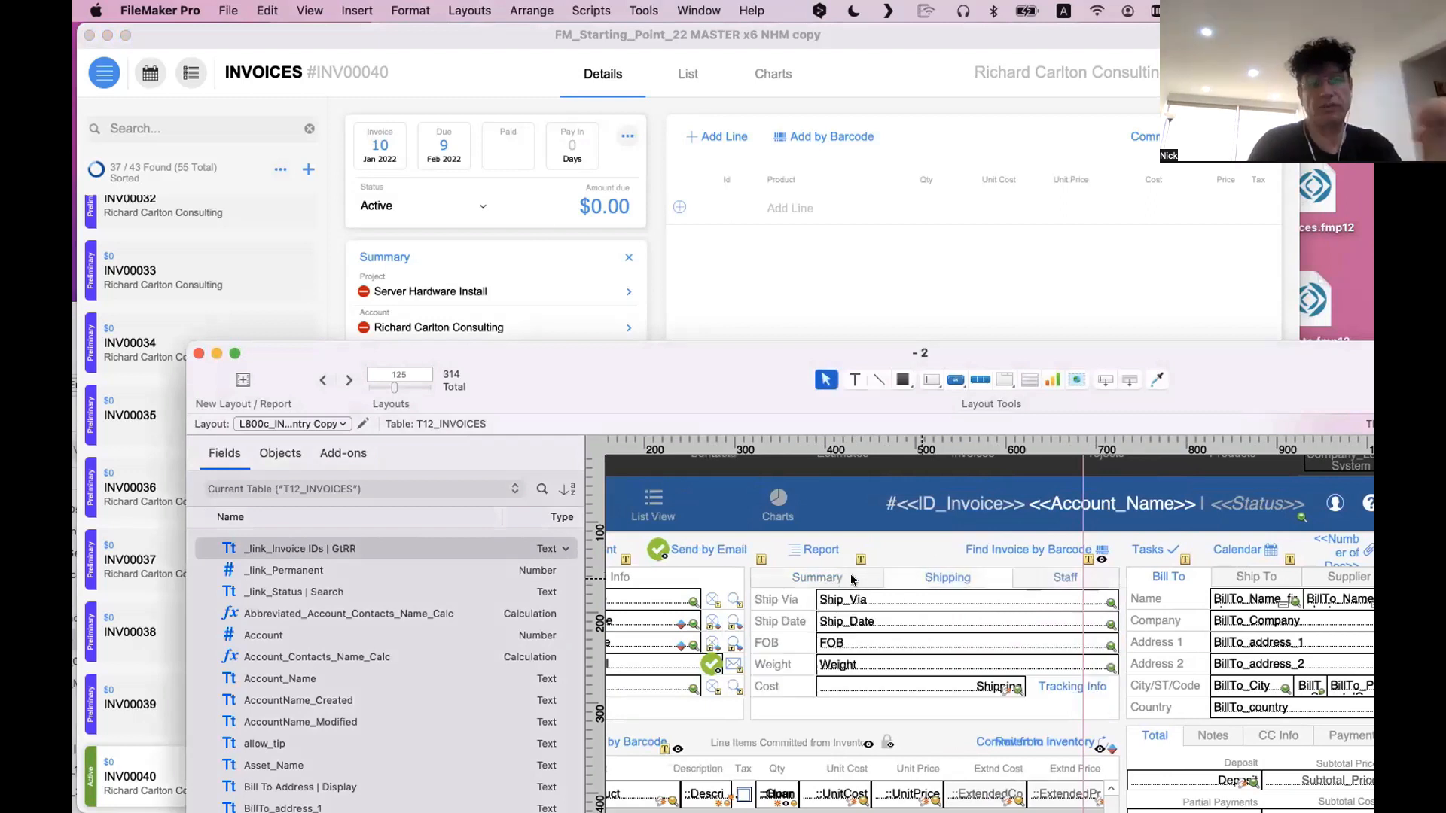
click(852, 578)
Return to the new invoice and check the Requested By and PayPal Status fields in its Summary section
click(639, 257)
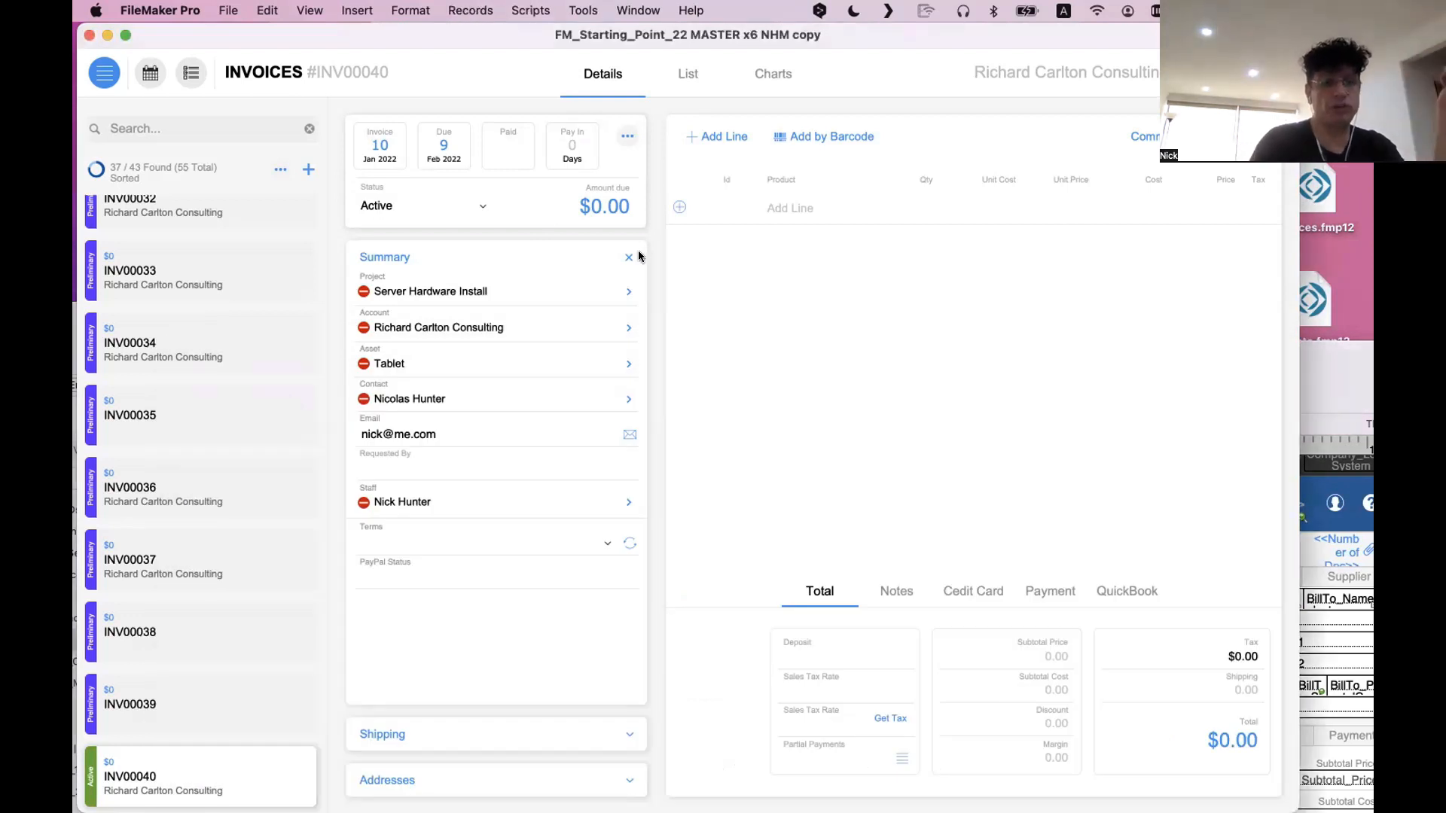
click(410, 467)
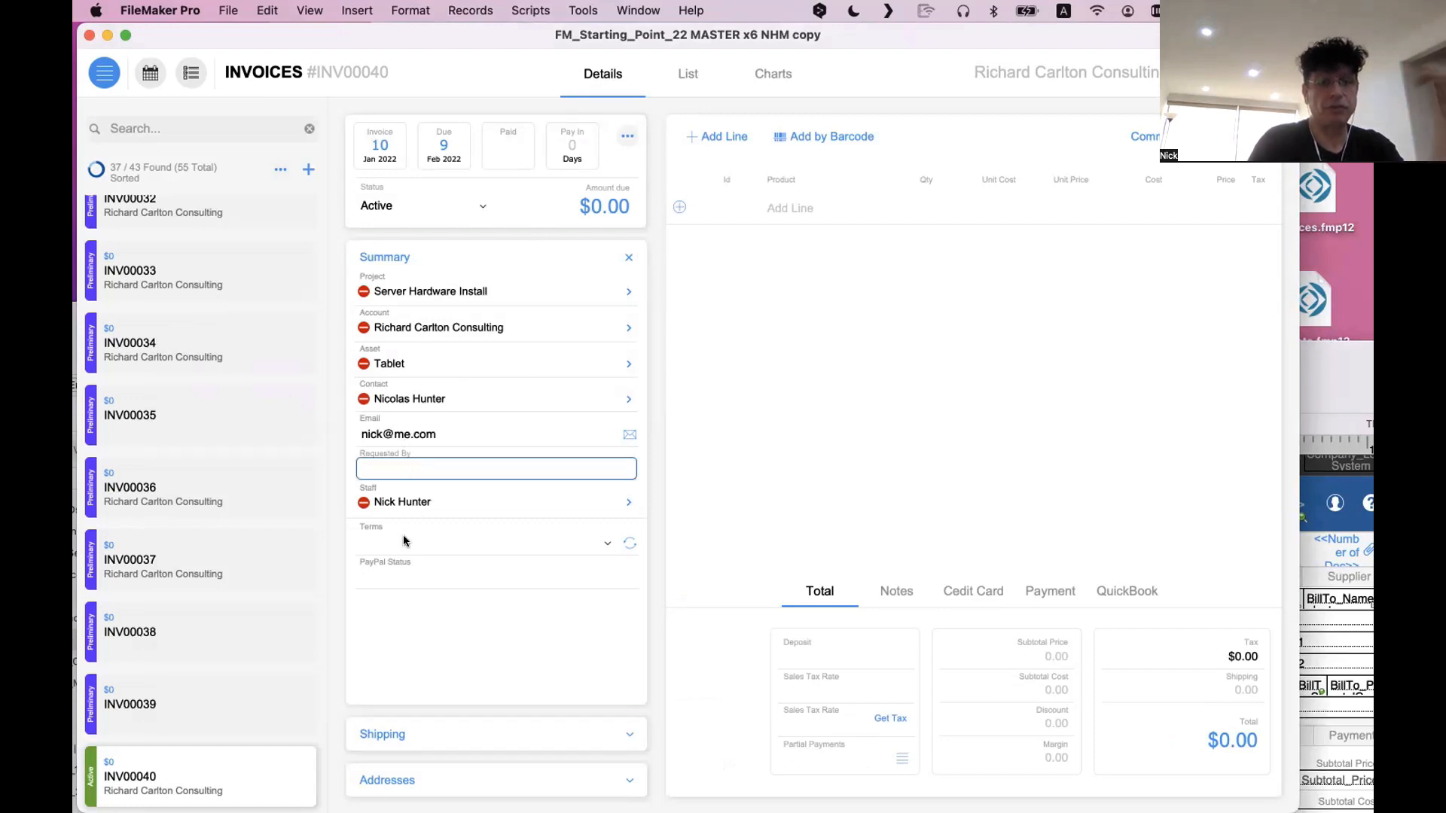
click(410, 573)
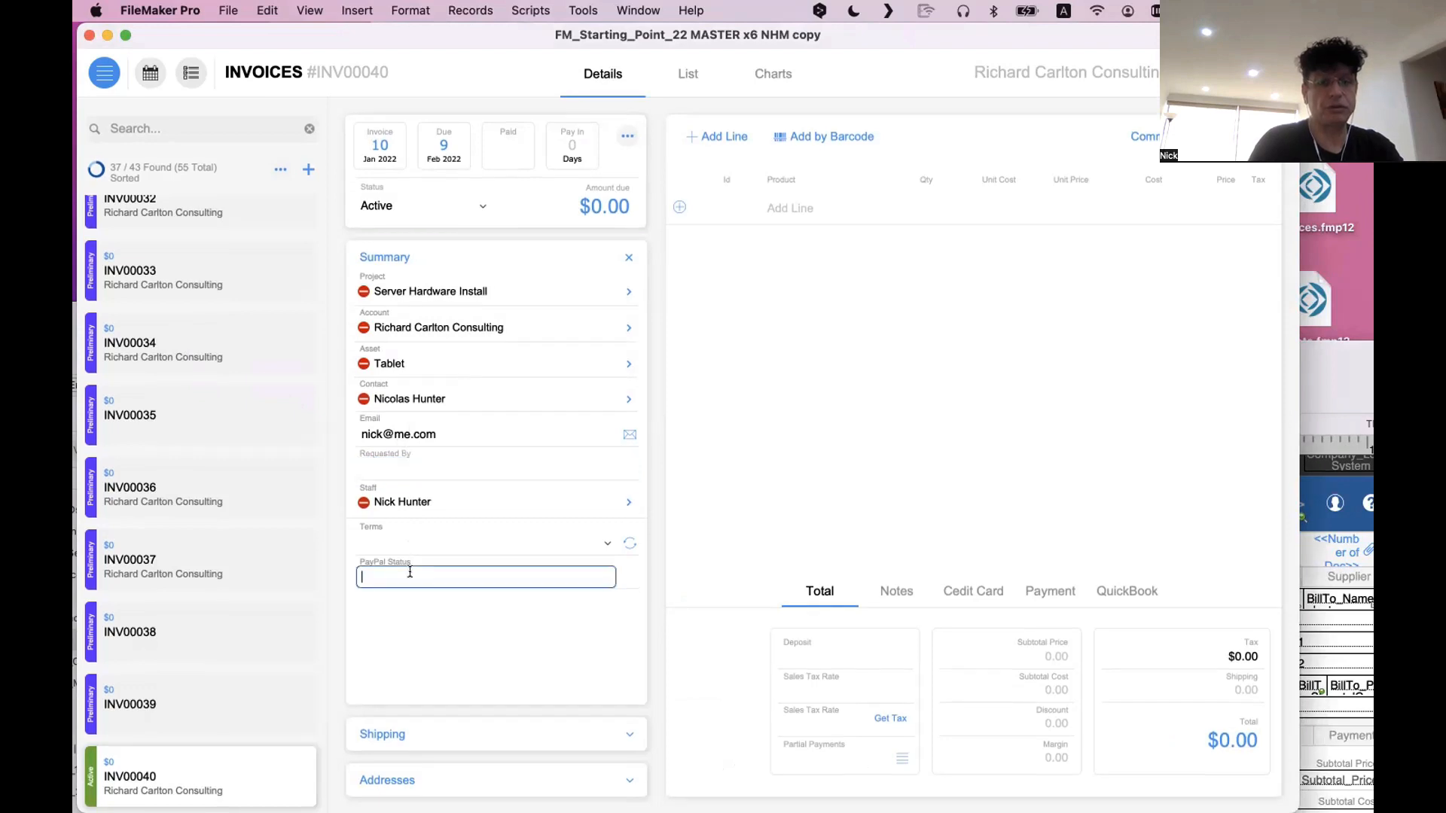
click(446, 617)
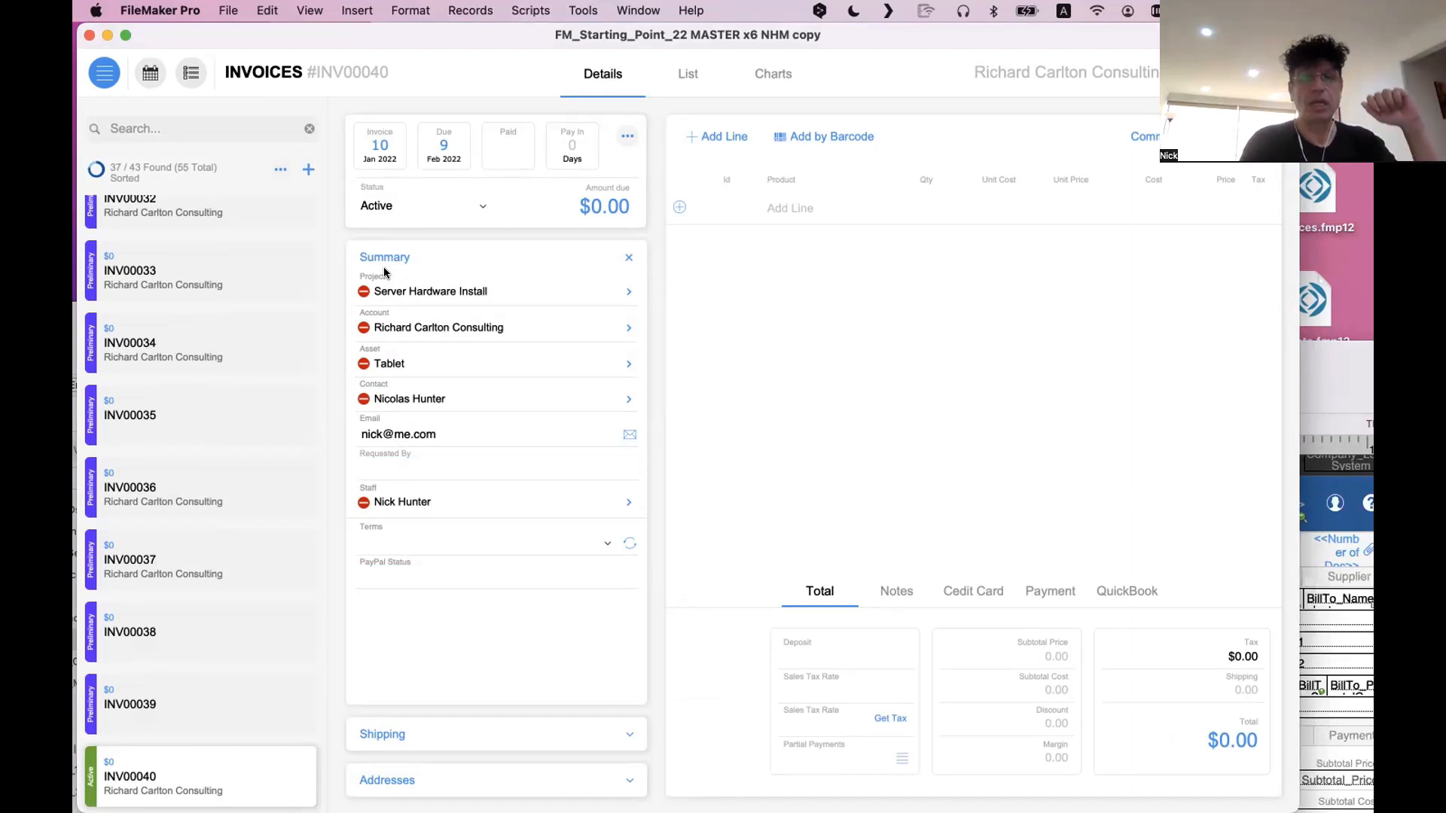
Alternate between the new invoice's Shipping and Summary sections, leaving Shipping expanded
click(444, 729)
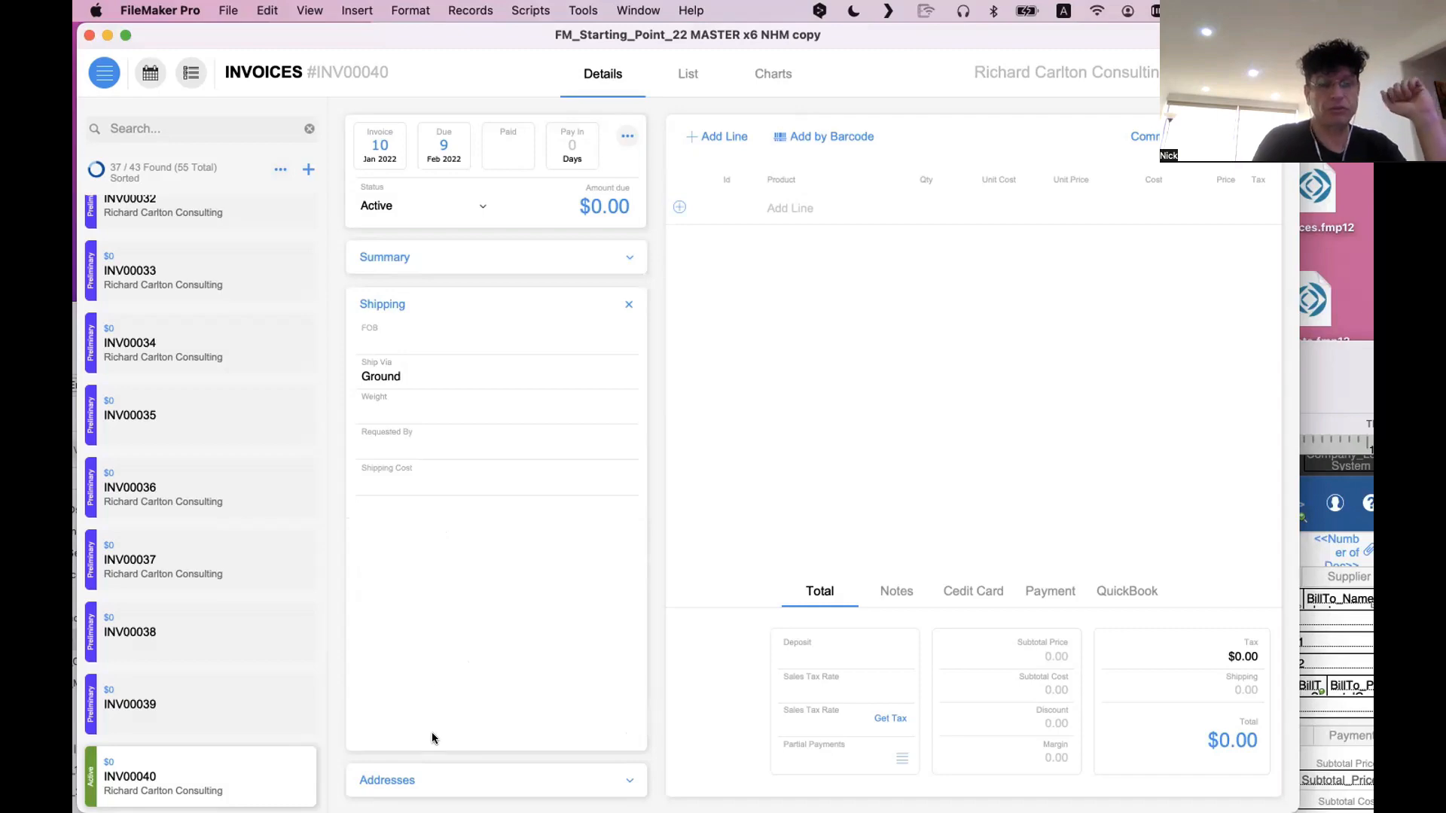
click(465, 267)
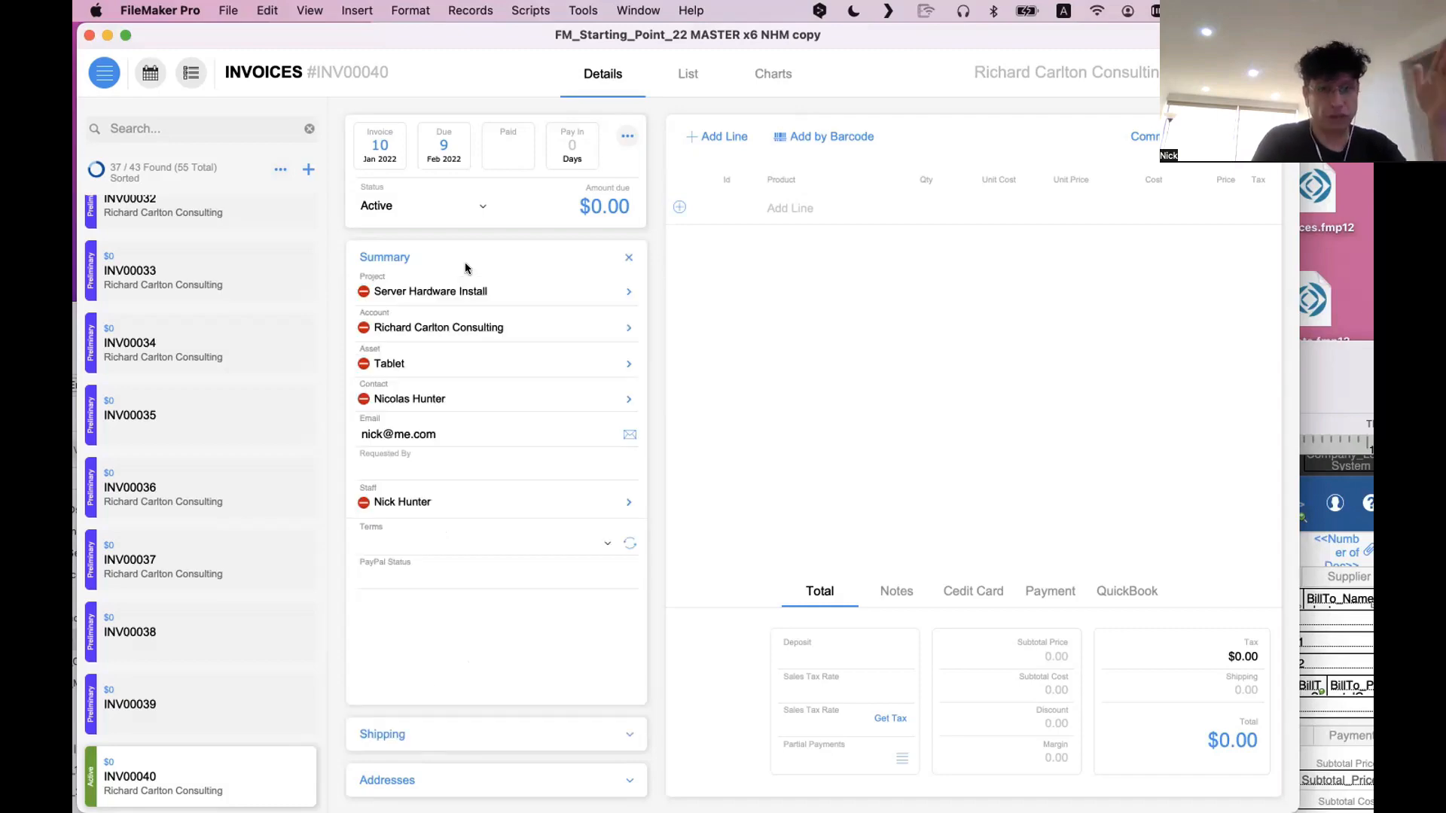
click(409, 732)
Show the old layout's Shipping tab and move its window aside to compare it with the new Shipping section
key(super+l)
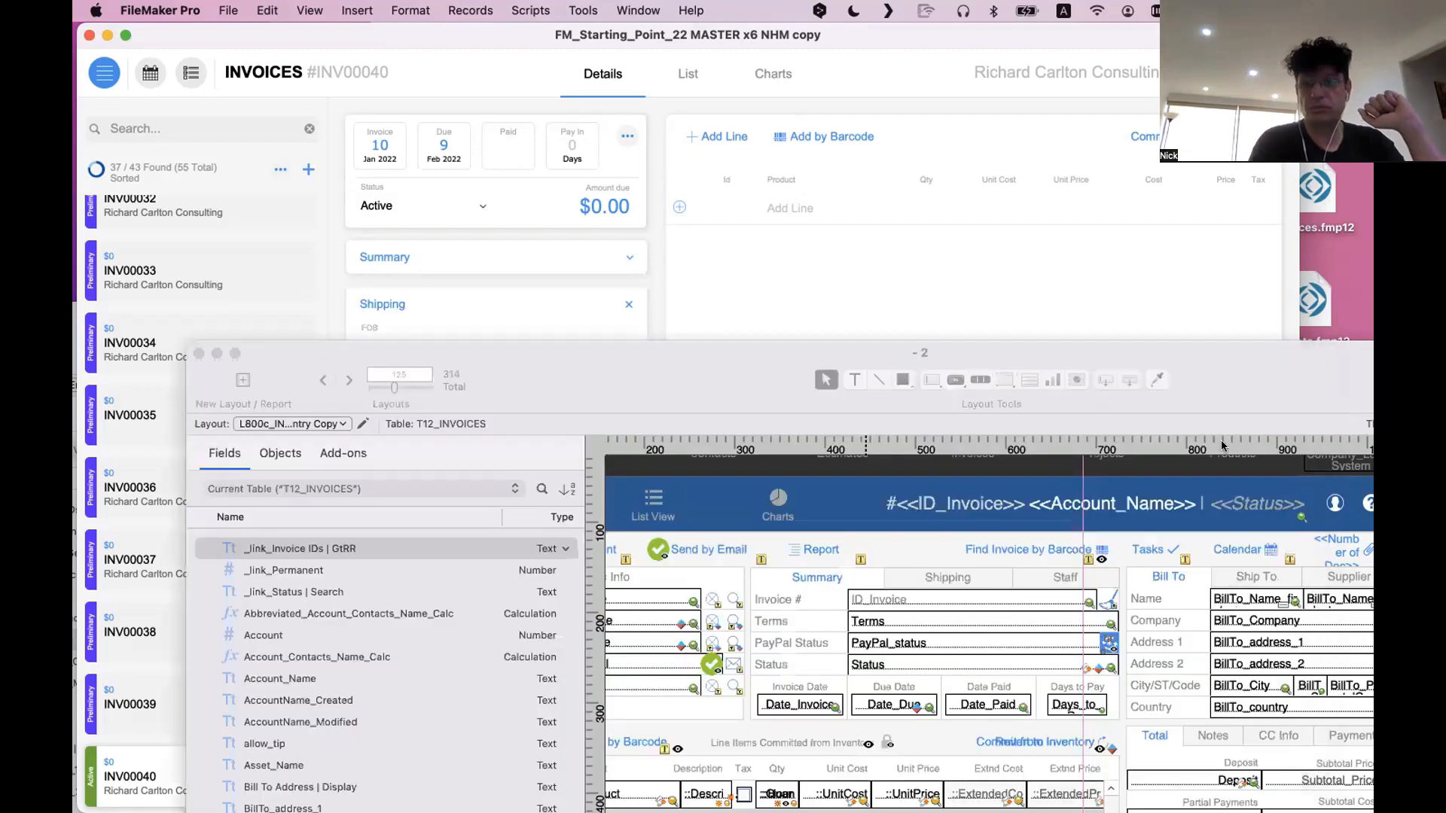
drag(1206, 398, 774, 202)
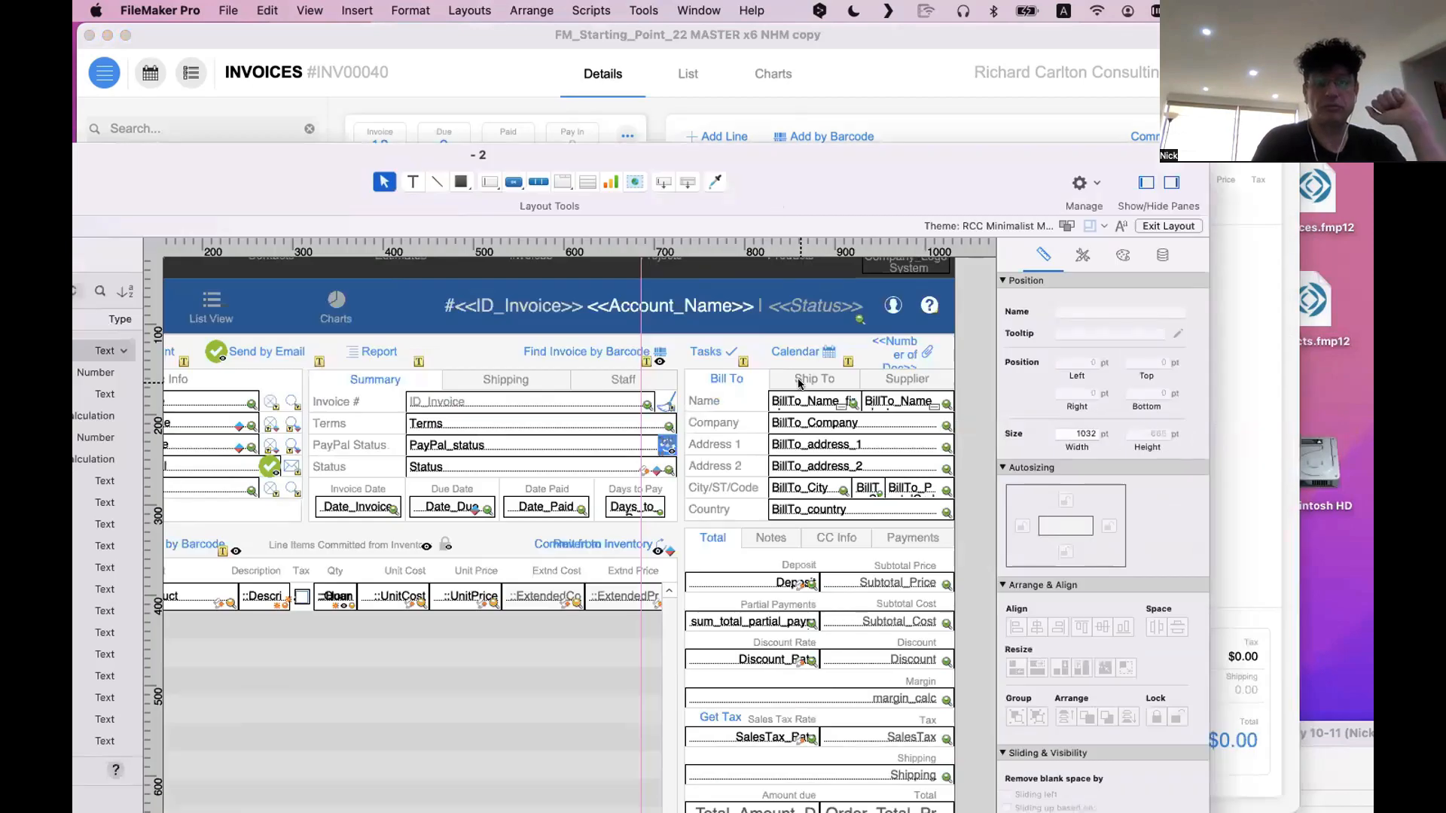
click(519, 380)
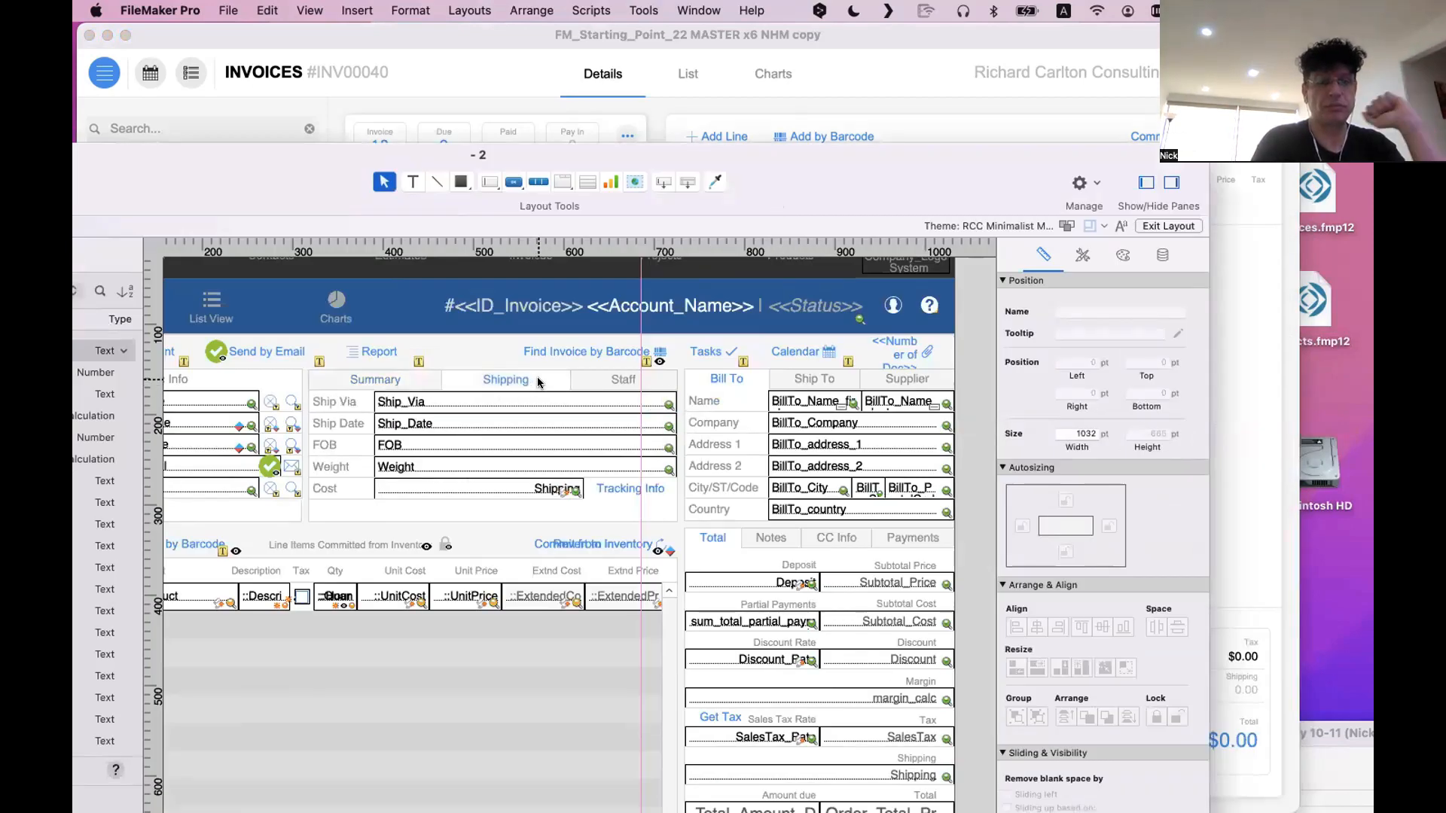
drag(429, 181, 1166, 102)
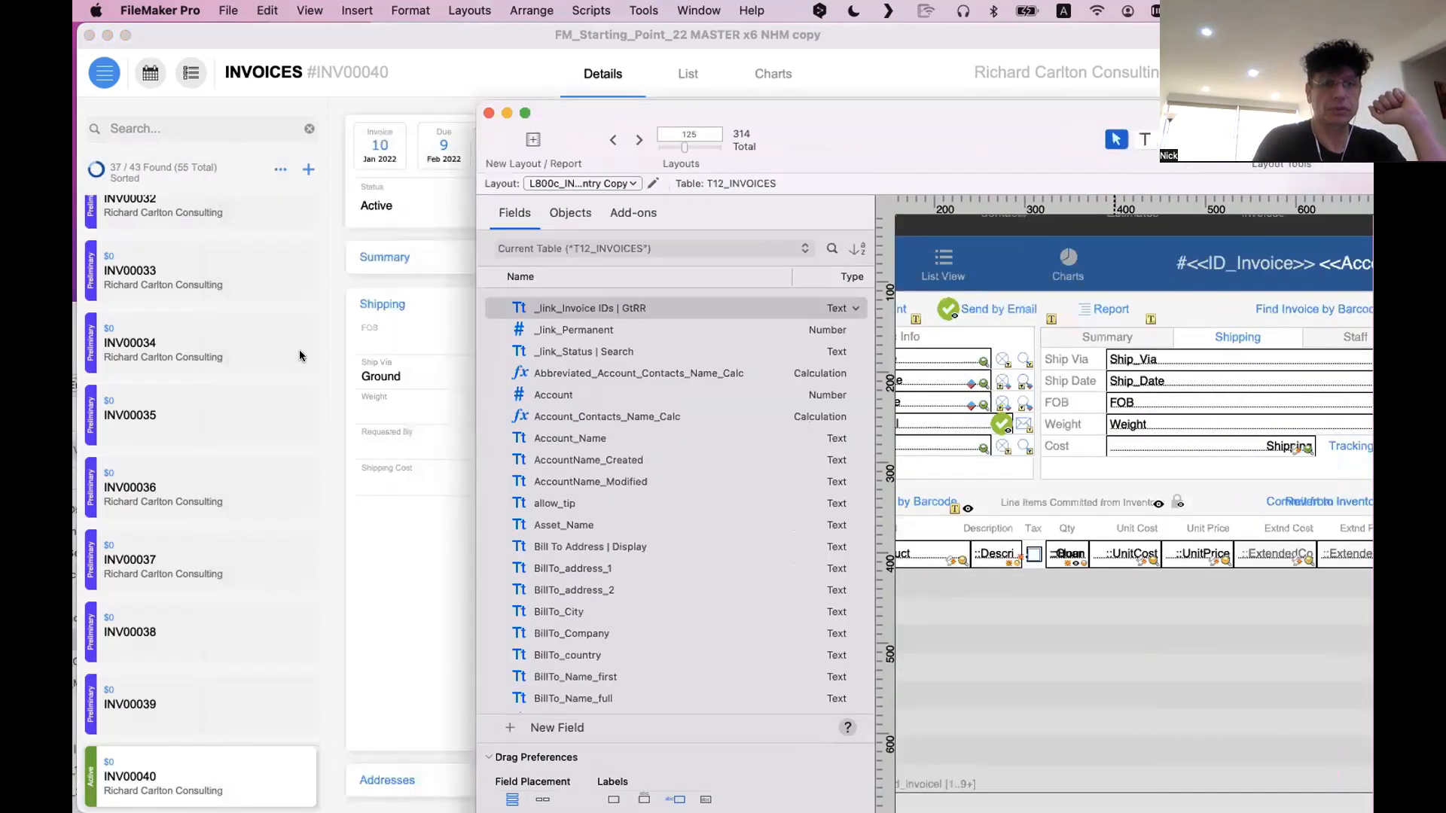
Look through the new invoice's Addresses, Shipping and Summary sections, leaving Addresses expanded
click(303, 355)
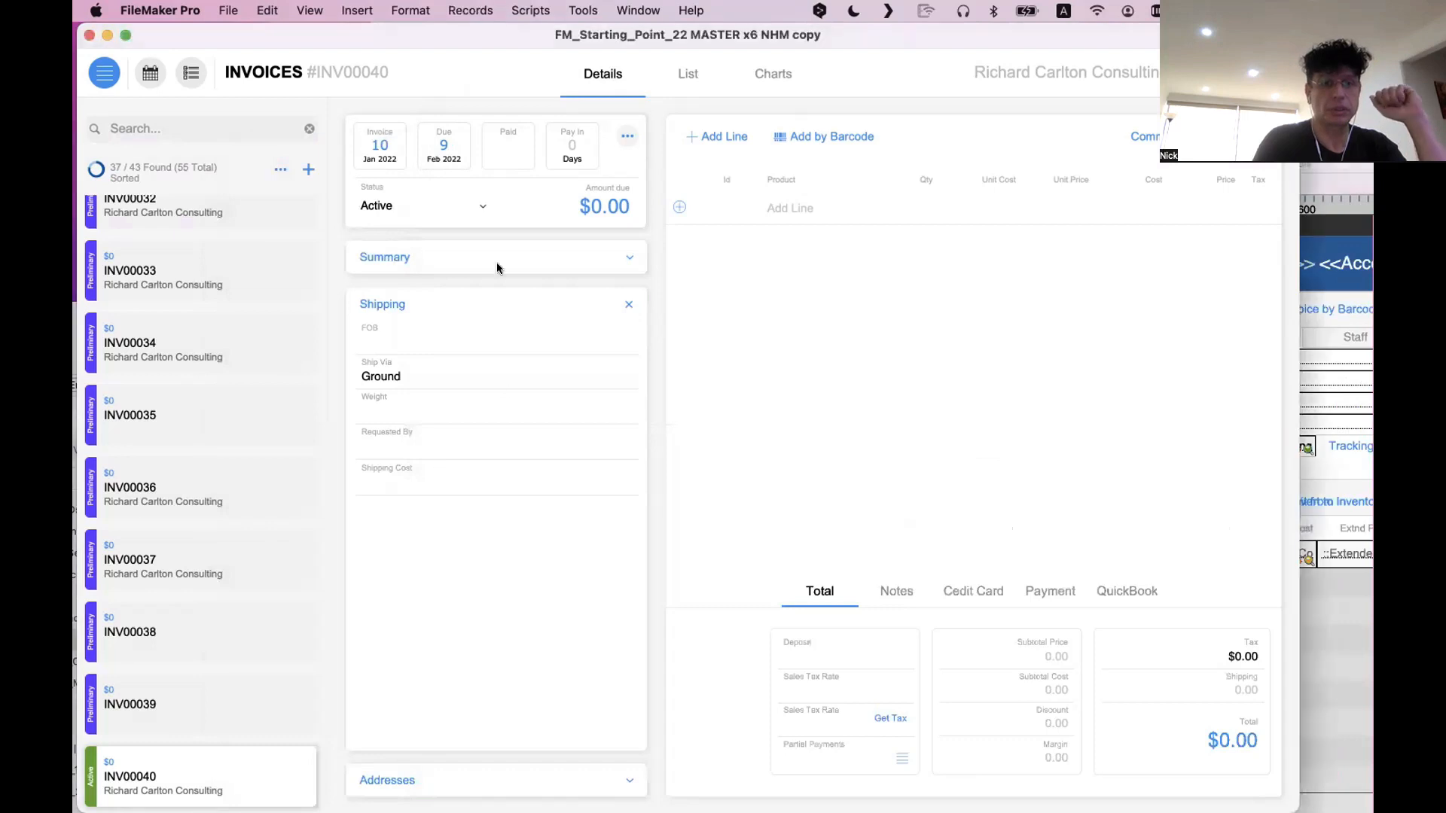
click(438, 790)
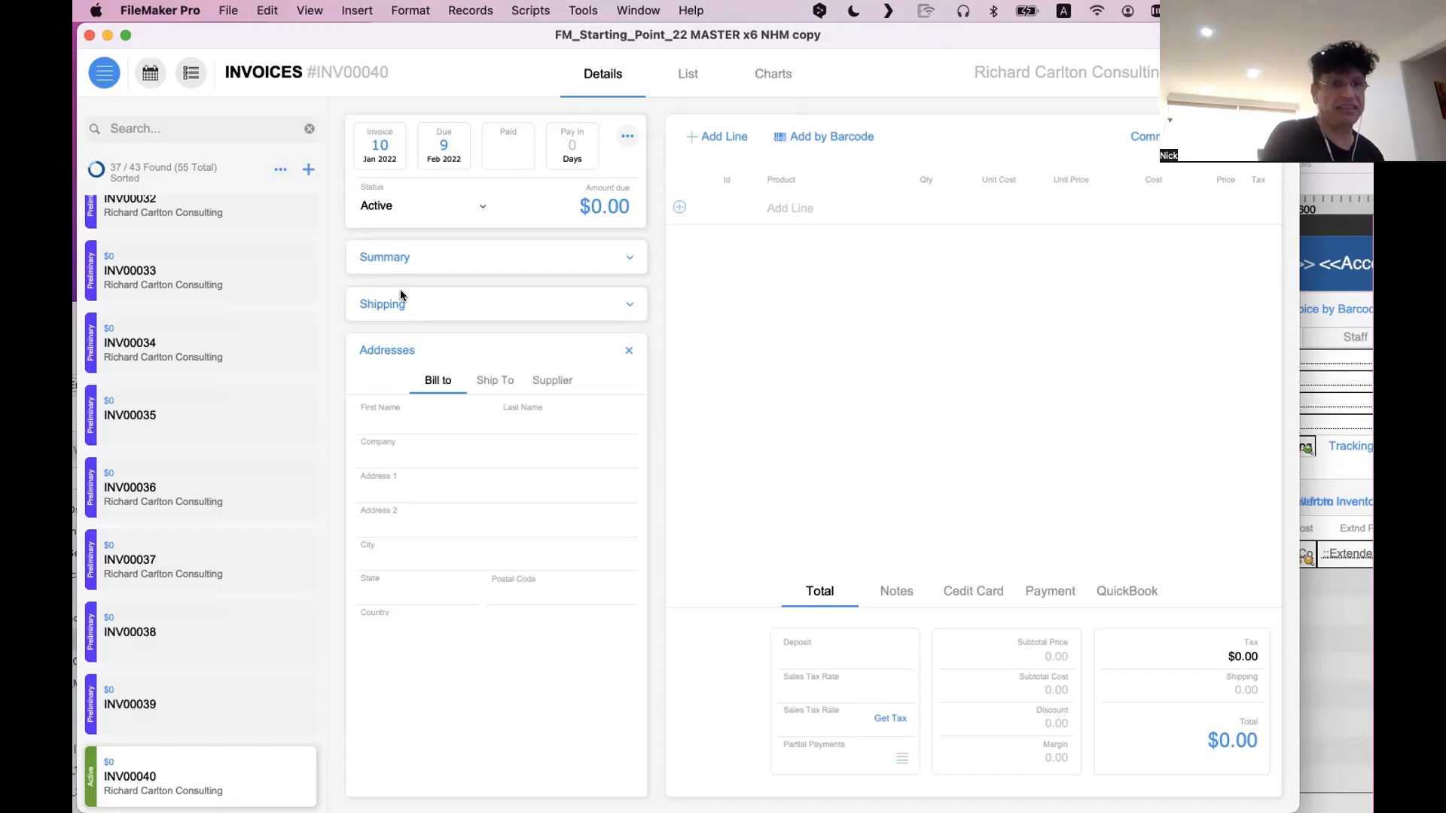
click(402, 296)
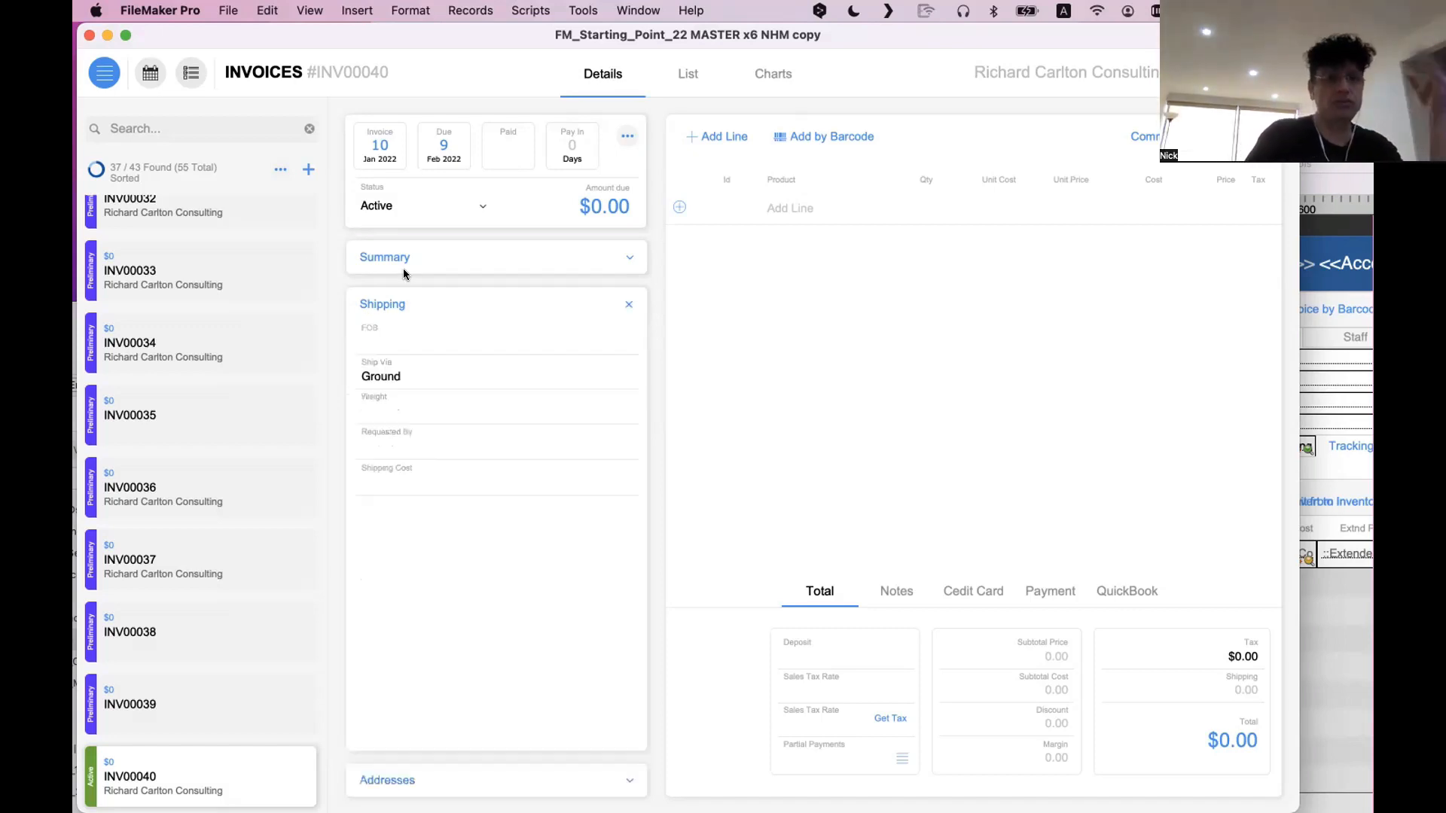
click(405, 261)
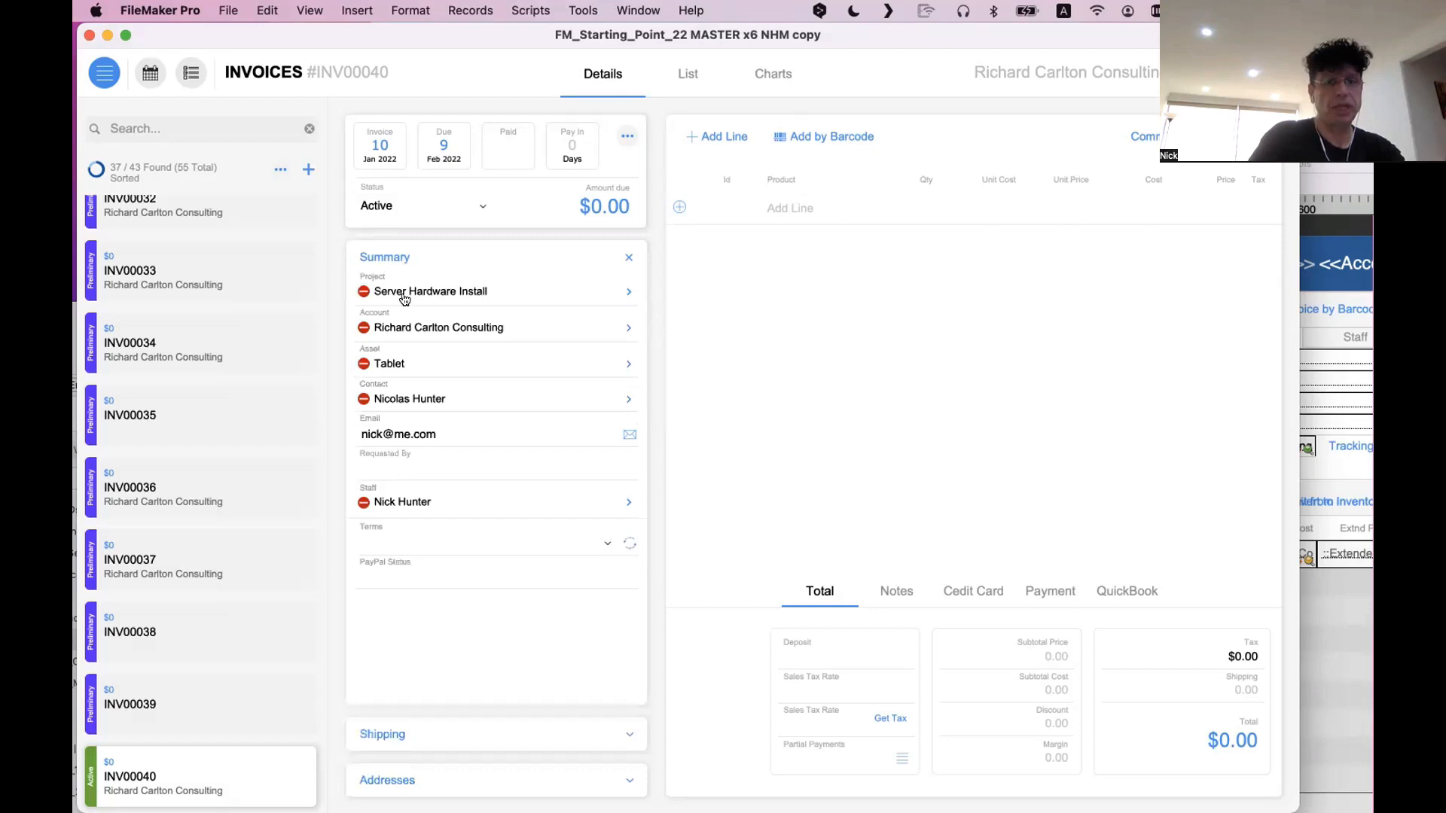
click(424, 776)
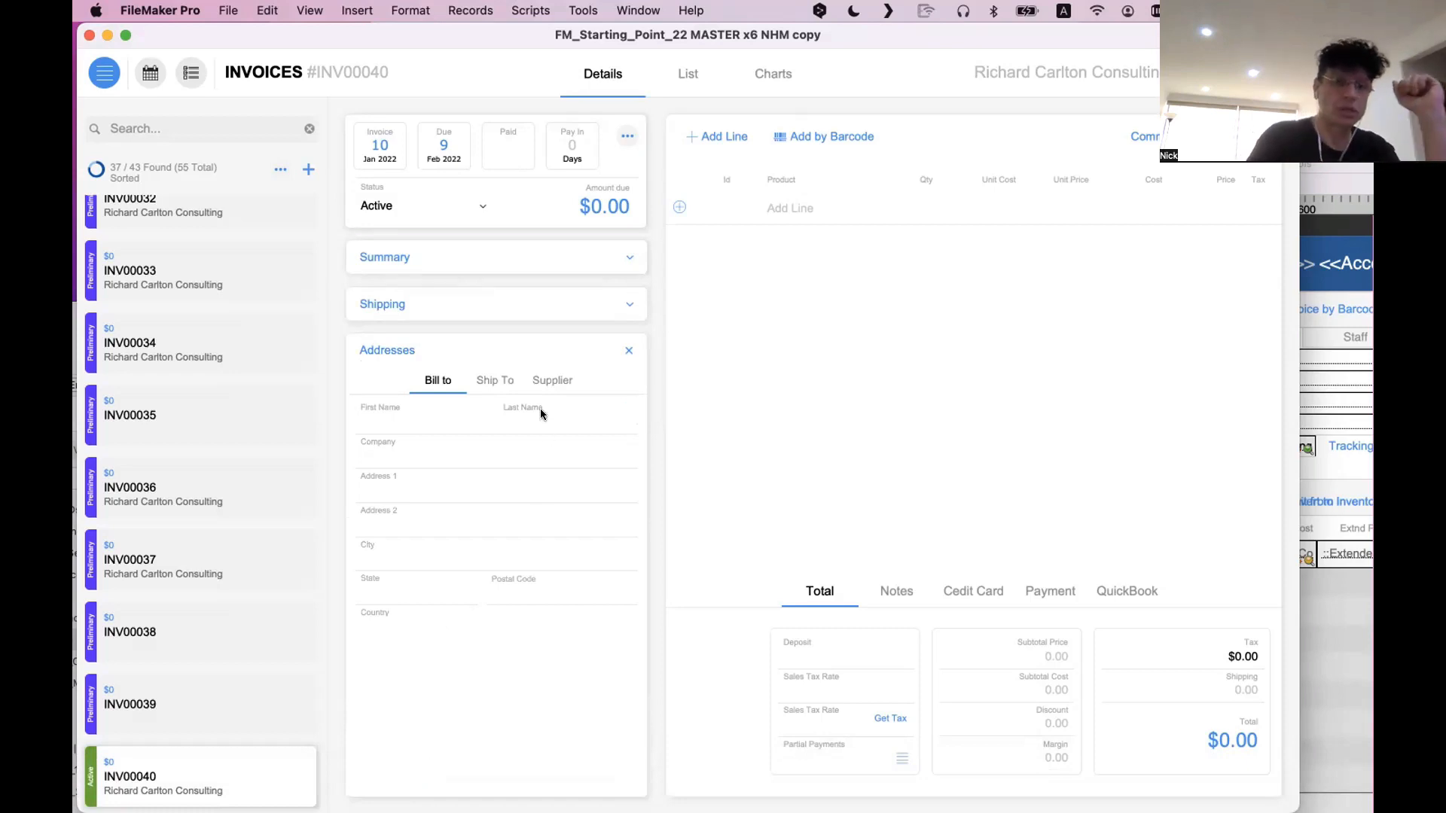
View the Ship To, Supplier and Bill To address tabs in the Addresses section, ending on Bill To
click(488, 378)
click(548, 382)
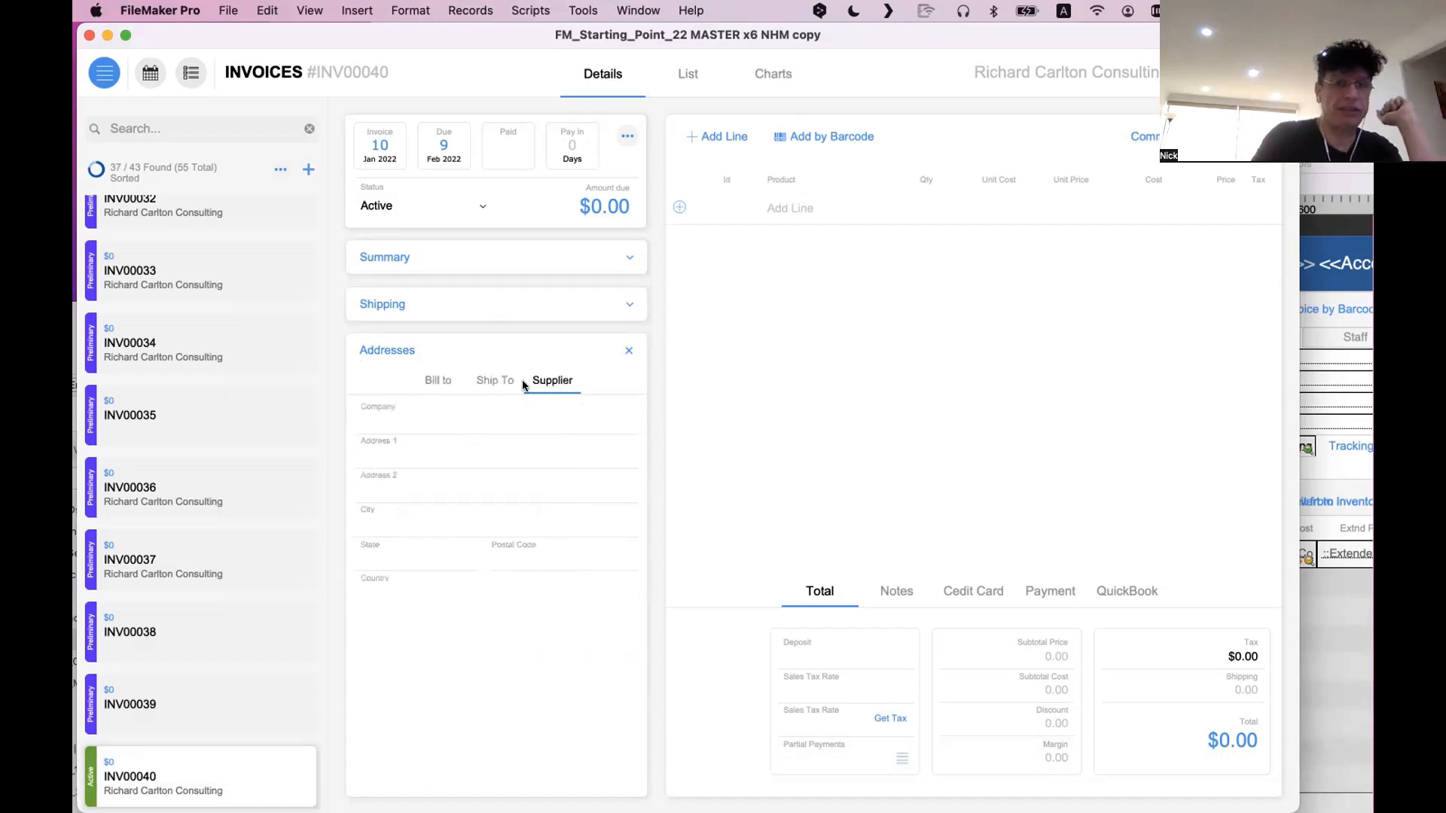
click(497, 382)
click(438, 381)
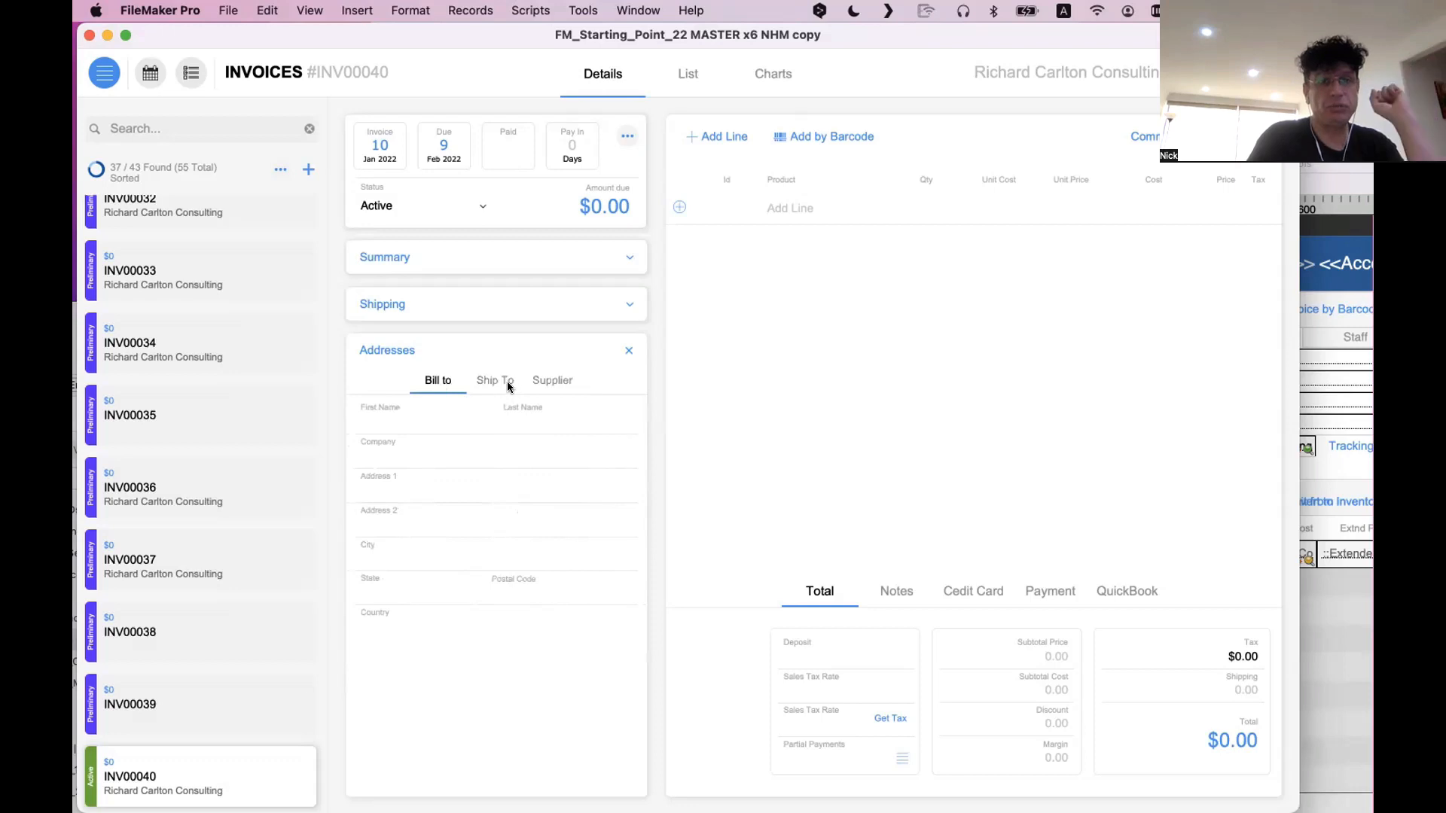
click(500, 379)
click(537, 381)
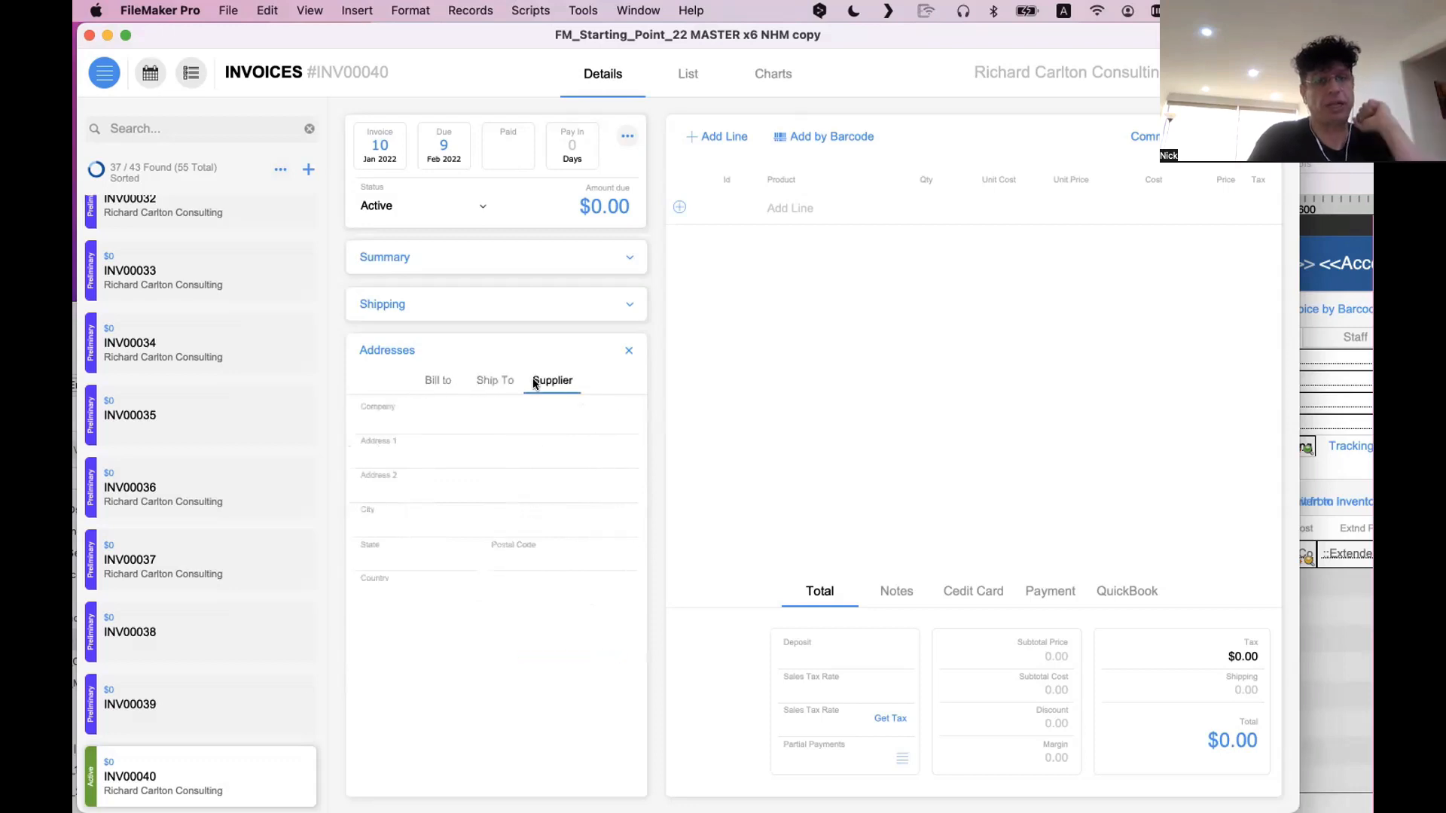
click(431, 379)
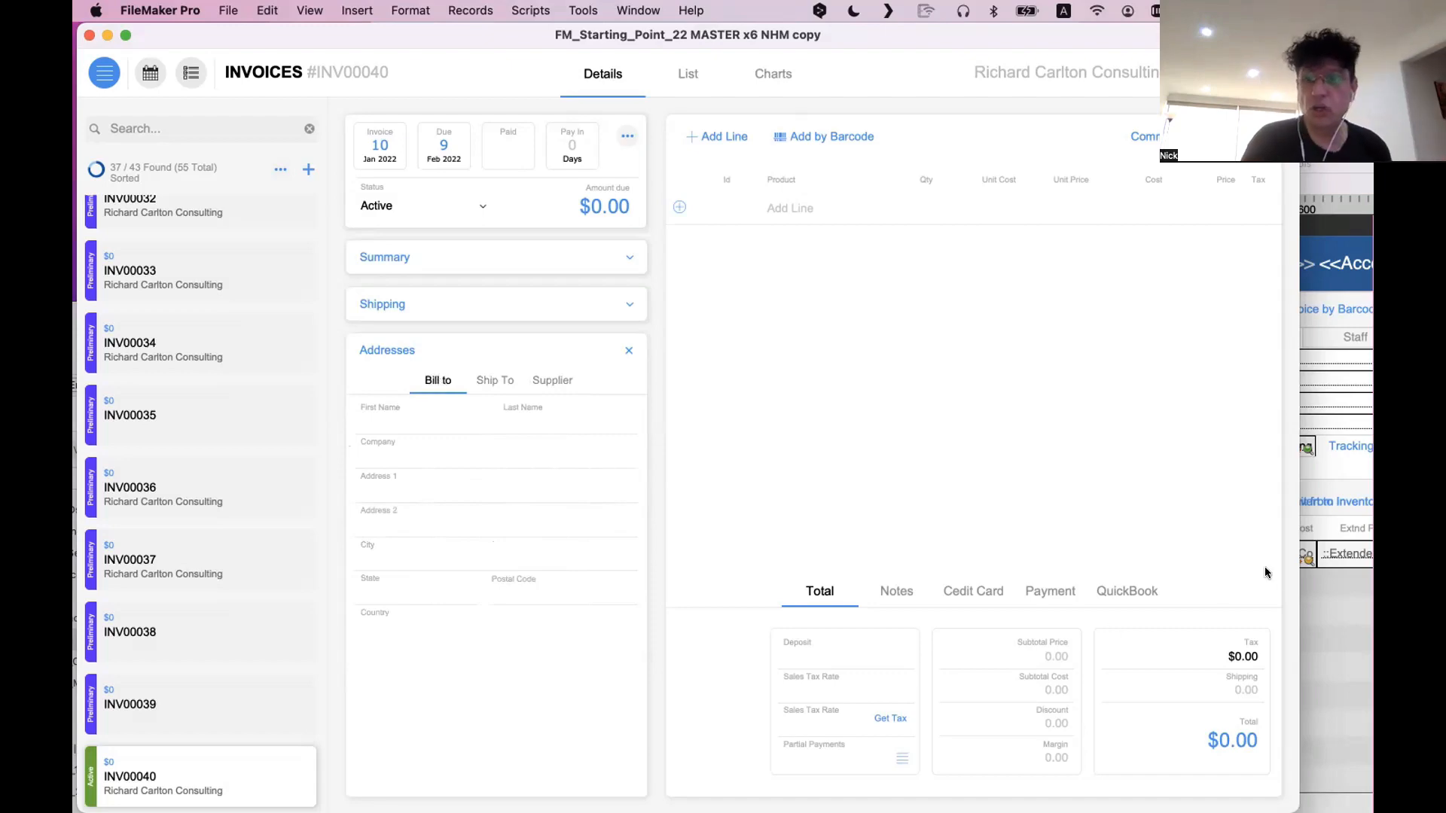
Bring the old layout forward and examine its Bill To panel, the Summary, Shipping and Staff tabs, and the Basic Info block
click(1367, 584)
drag(657, 167, 39, 207)
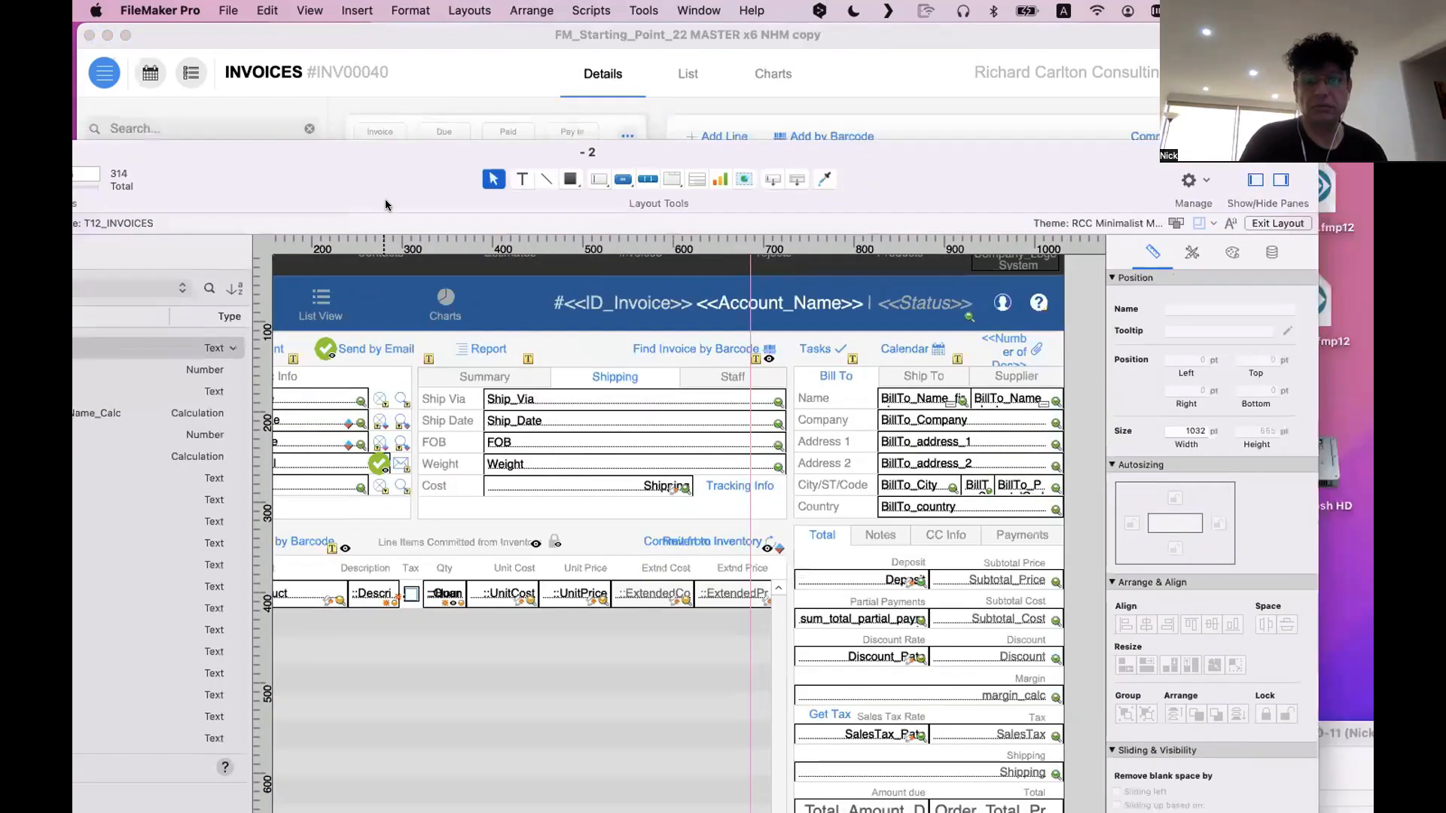
click(869, 383)
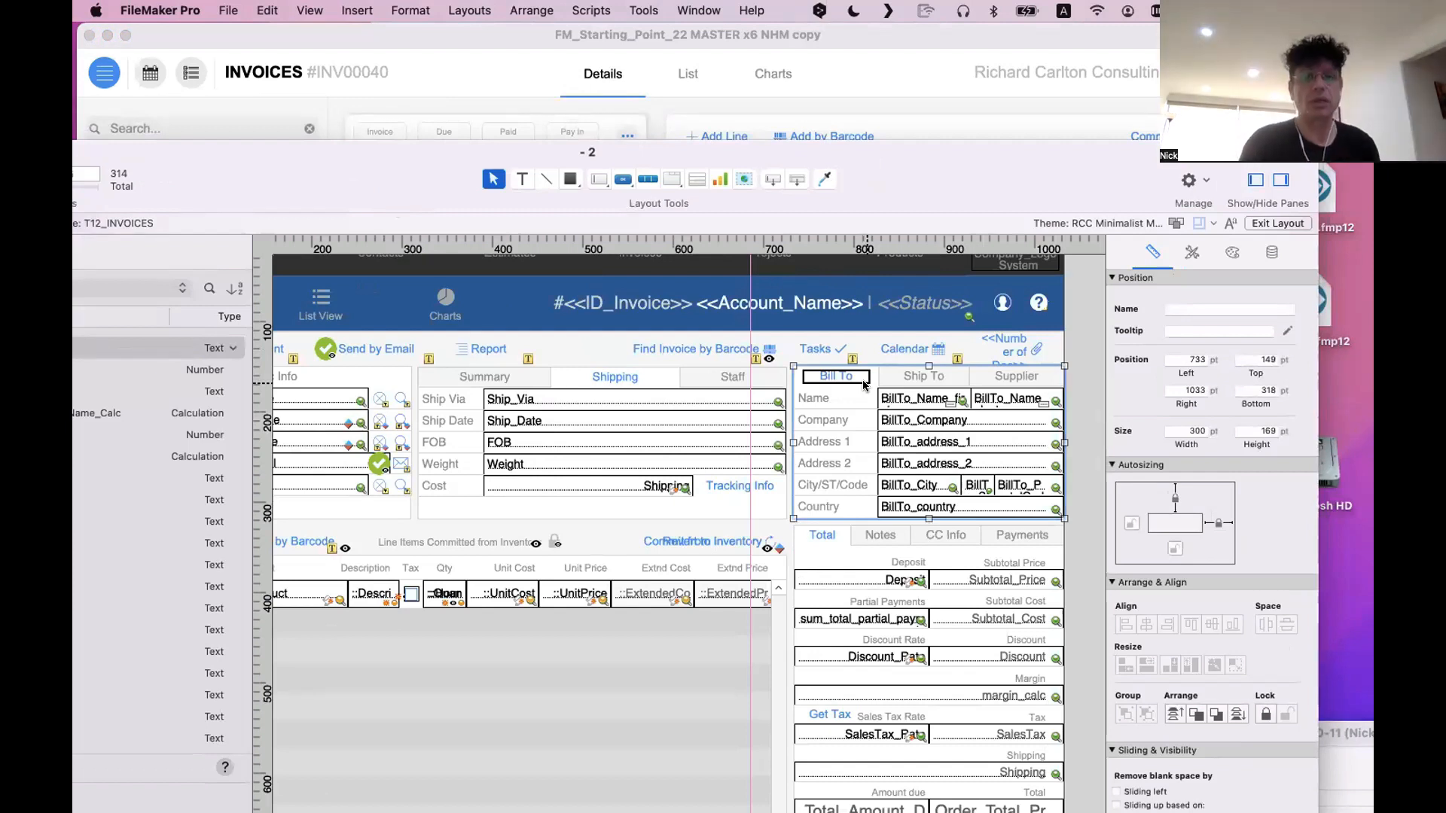
click(504, 371)
click(505, 370)
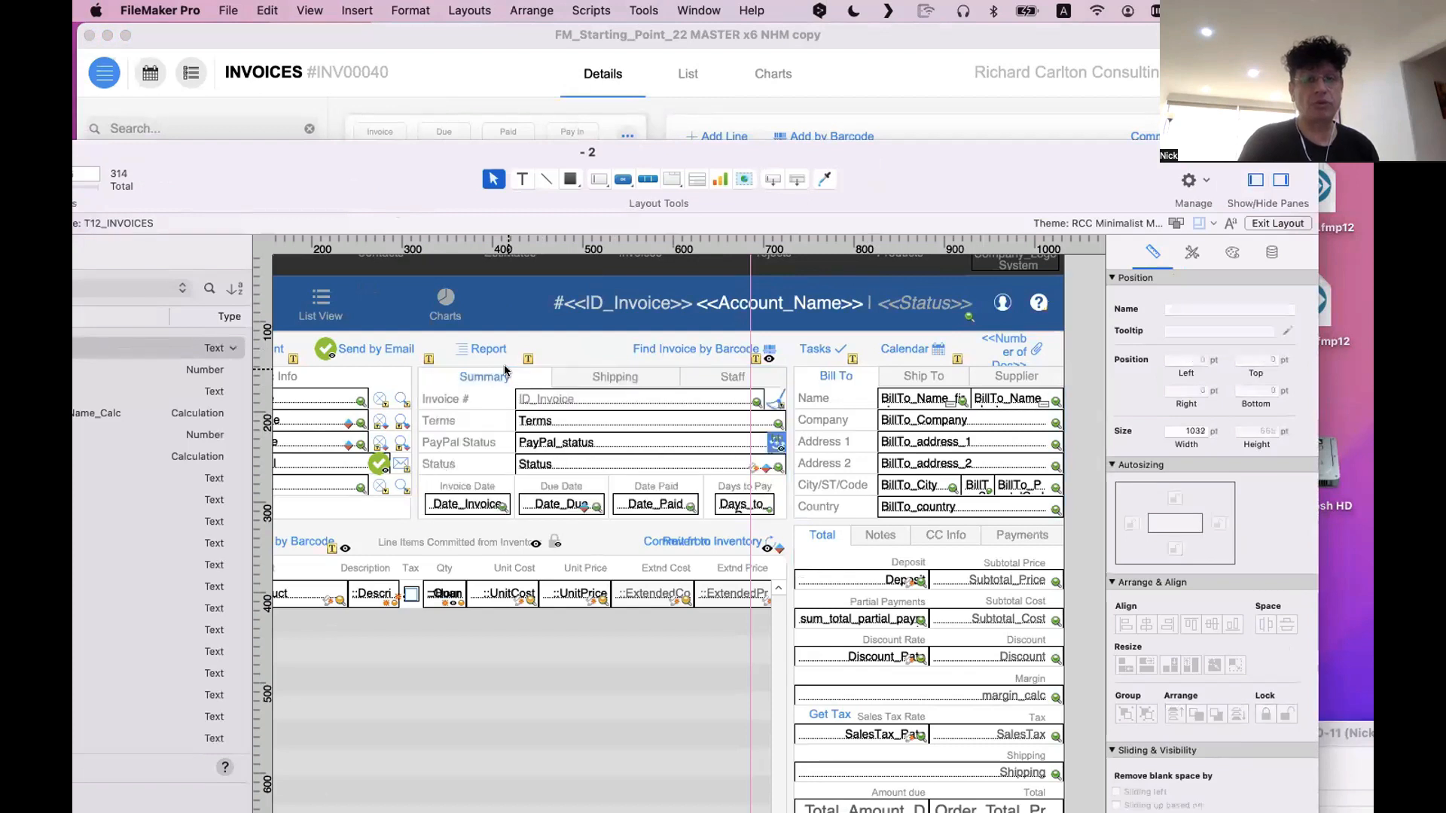
click(604, 374)
click(745, 380)
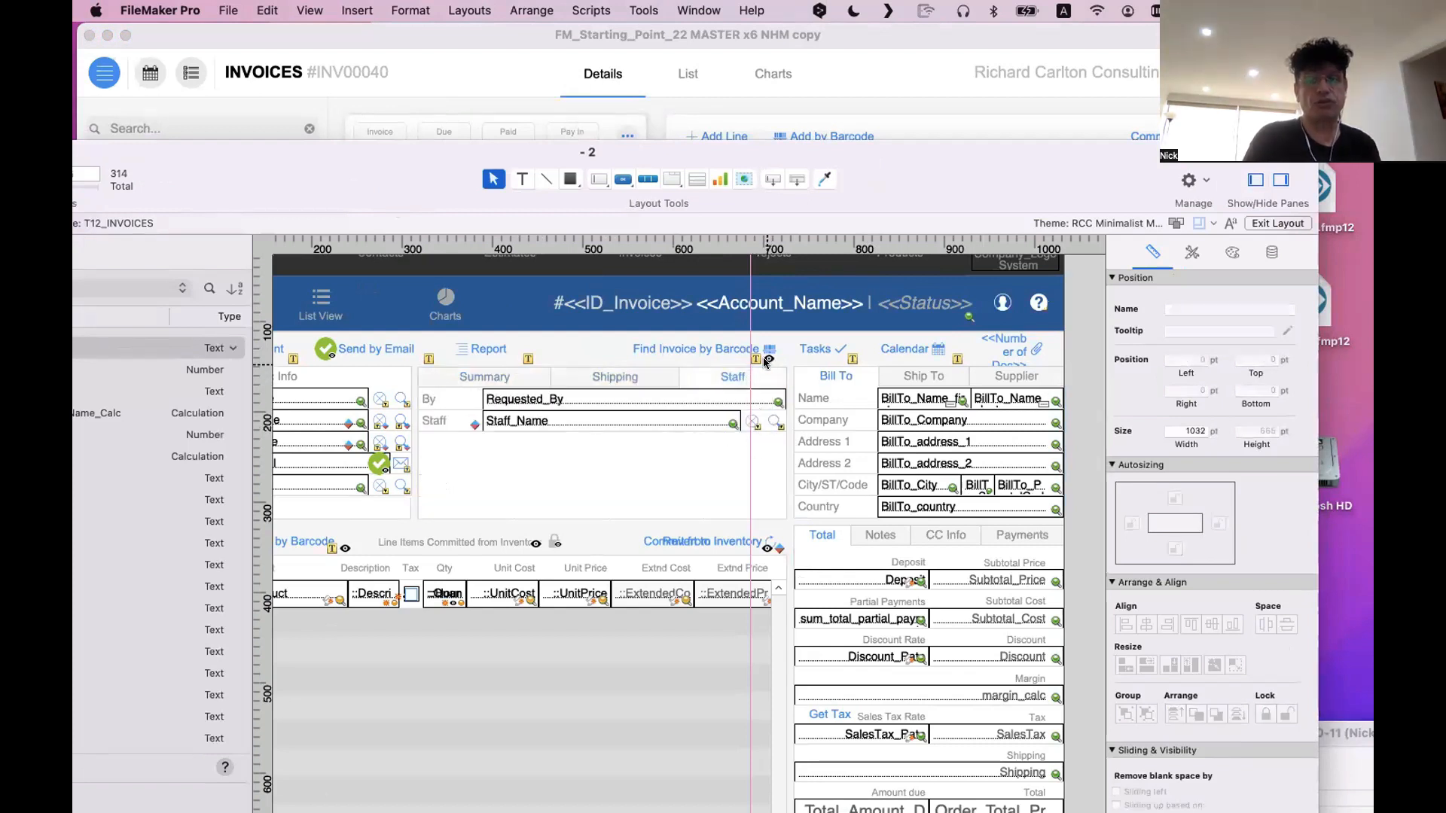
click(762, 370)
click(460, 377)
scroll(527, 384, left, 5)
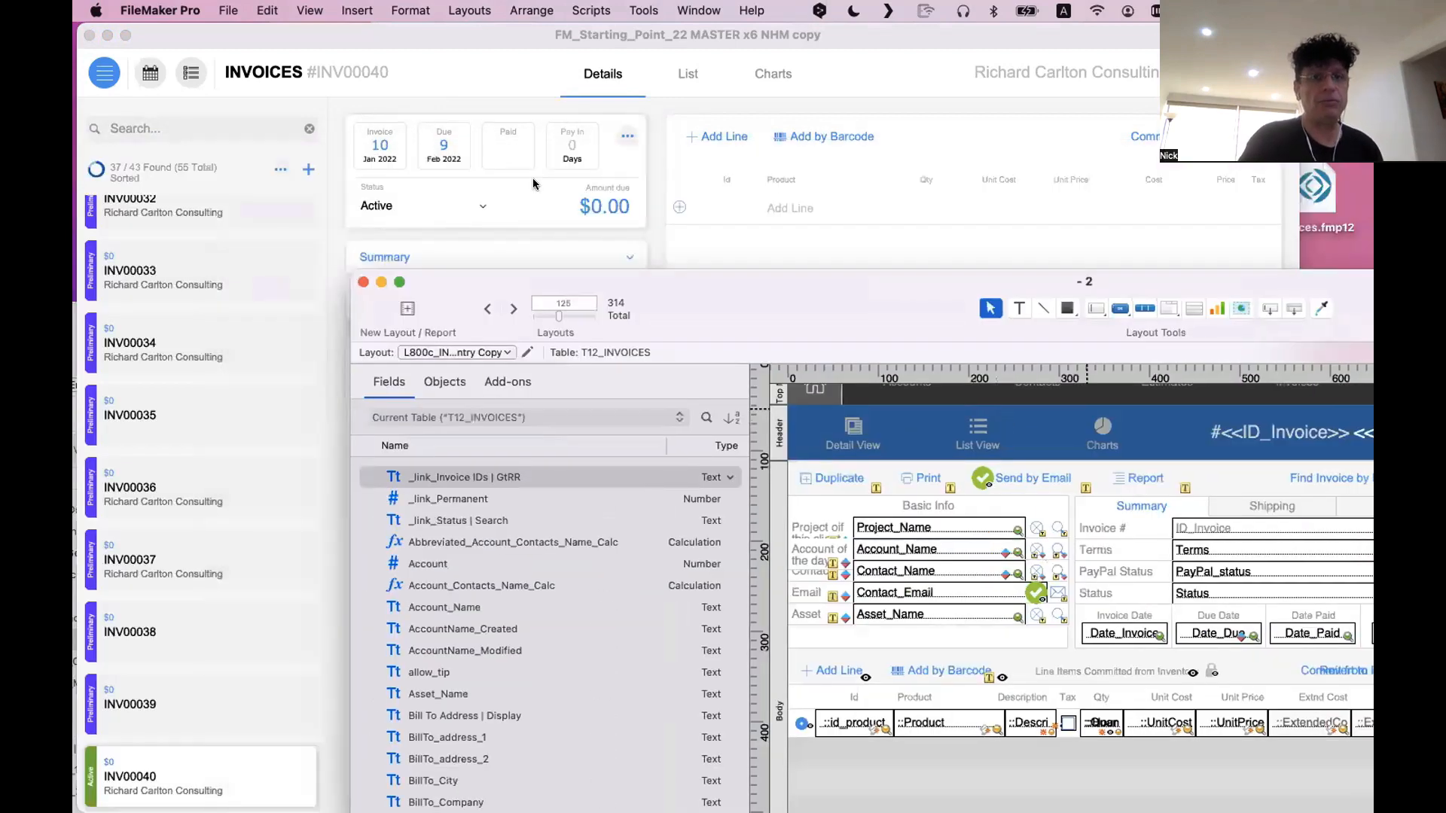
Switch to the new invoice and back, then examine the old layout's Summary tab, Basic Info heading and line items portal
click(533, 179)
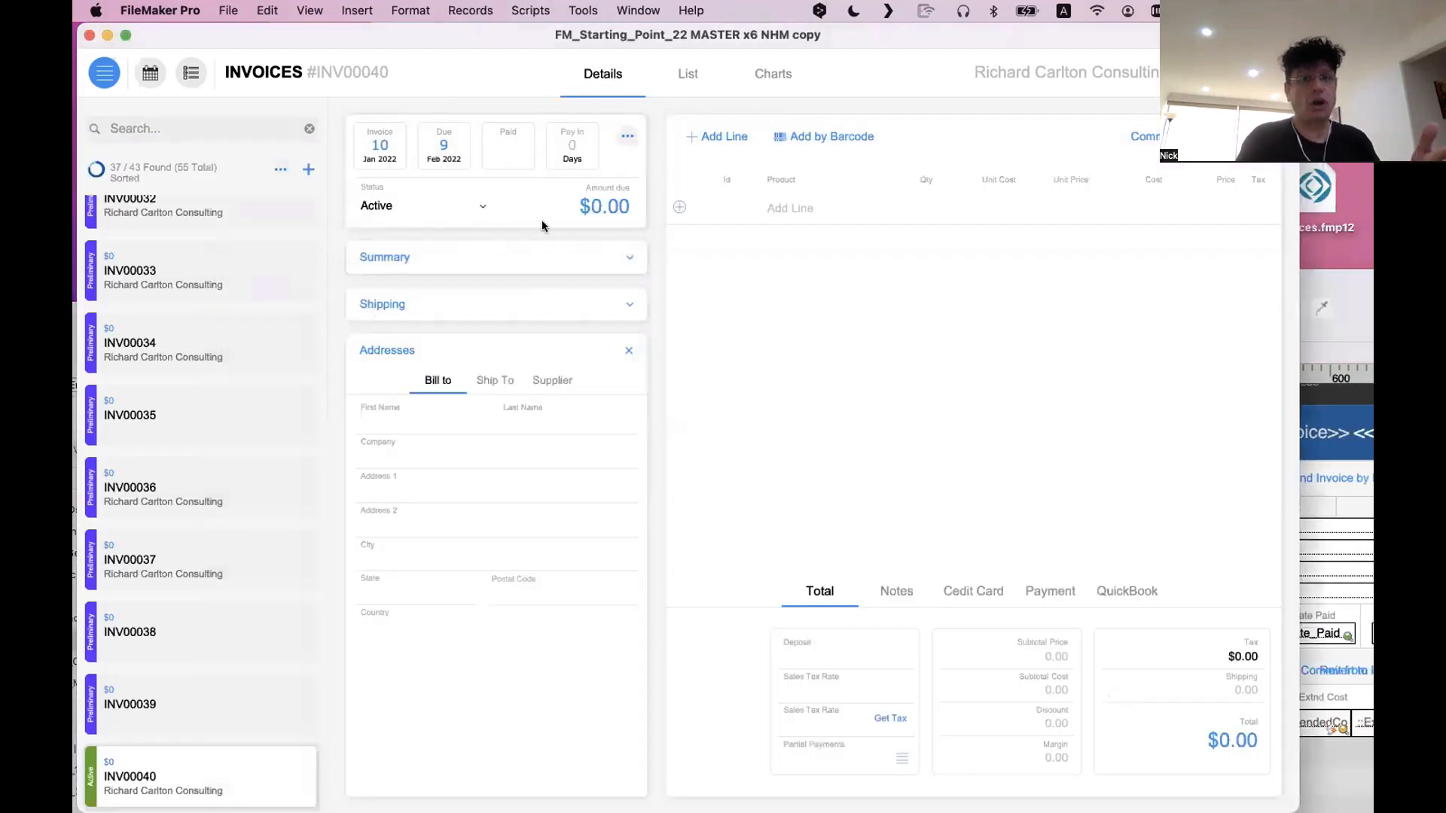
click(1348, 601)
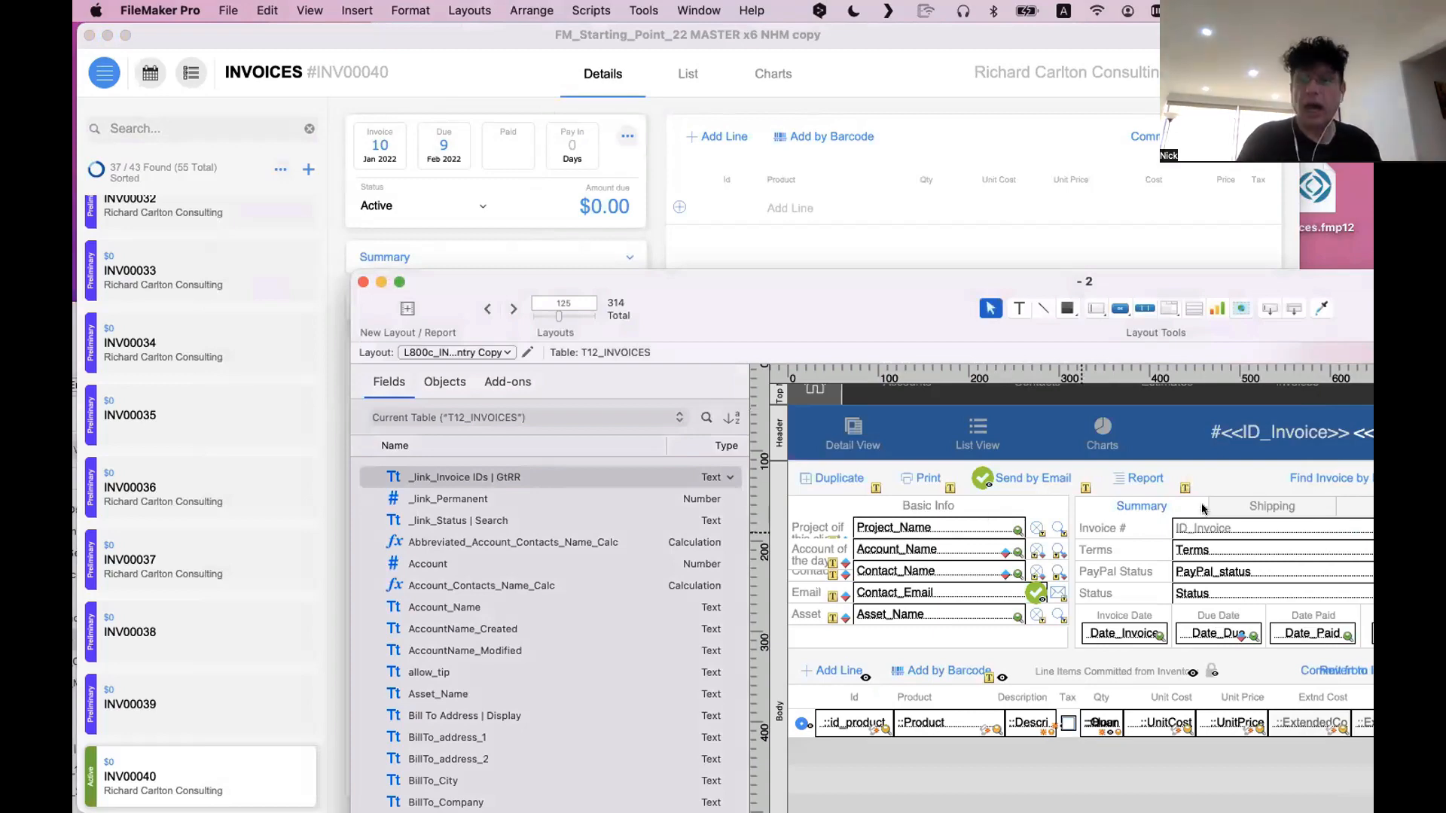
click(1162, 513)
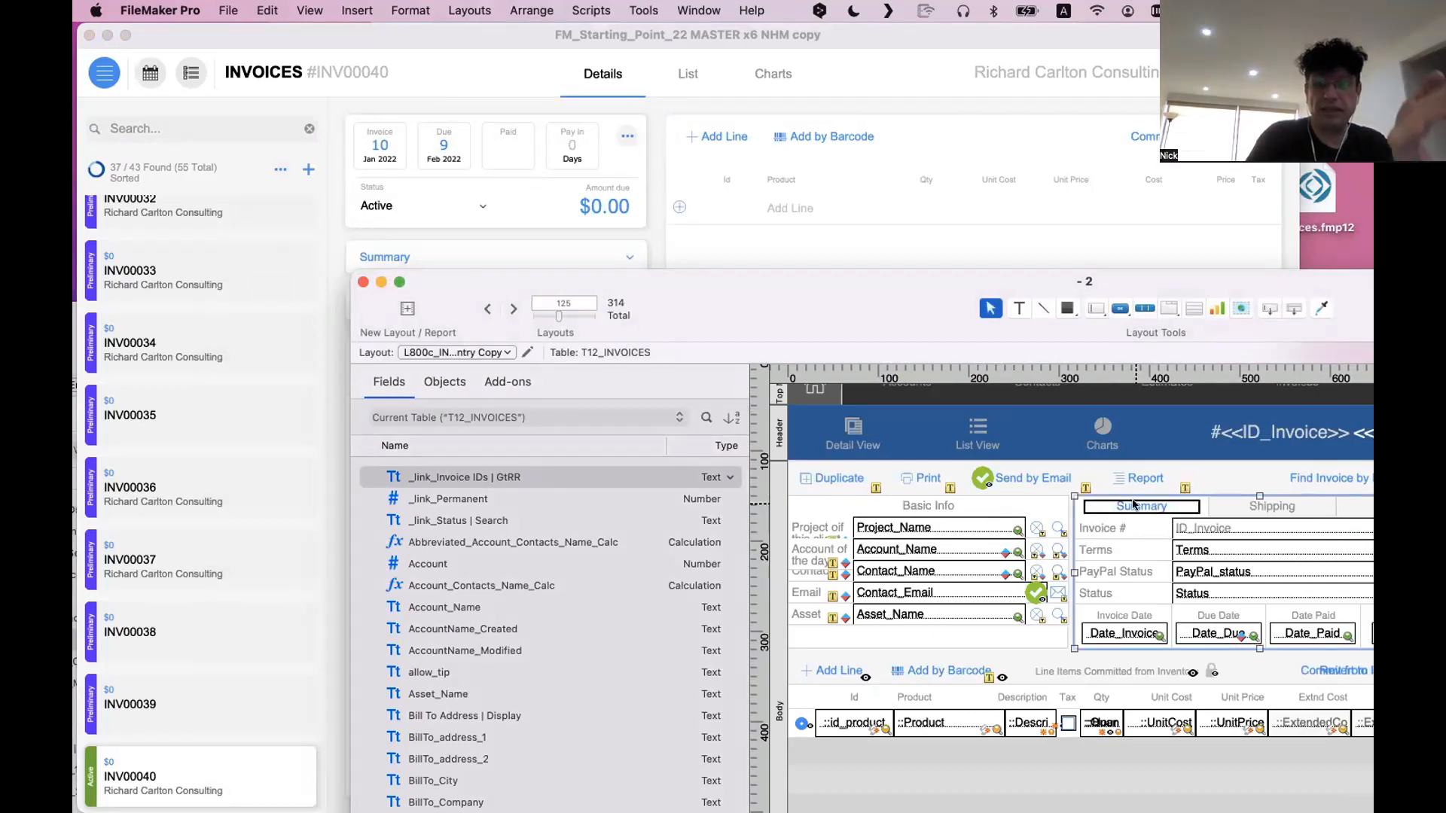
click(932, 509)
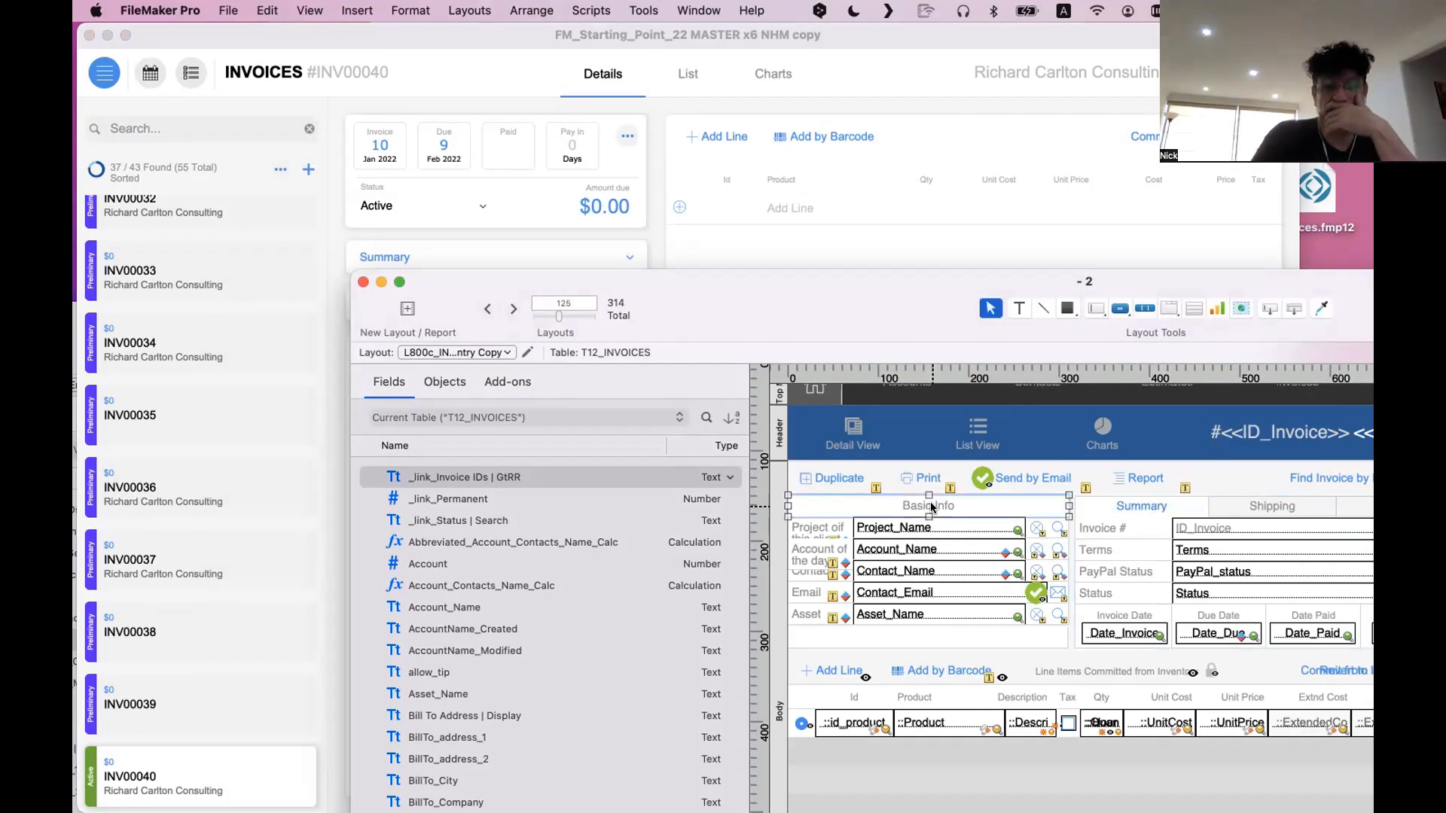
scroll(950, 667, down, 5)
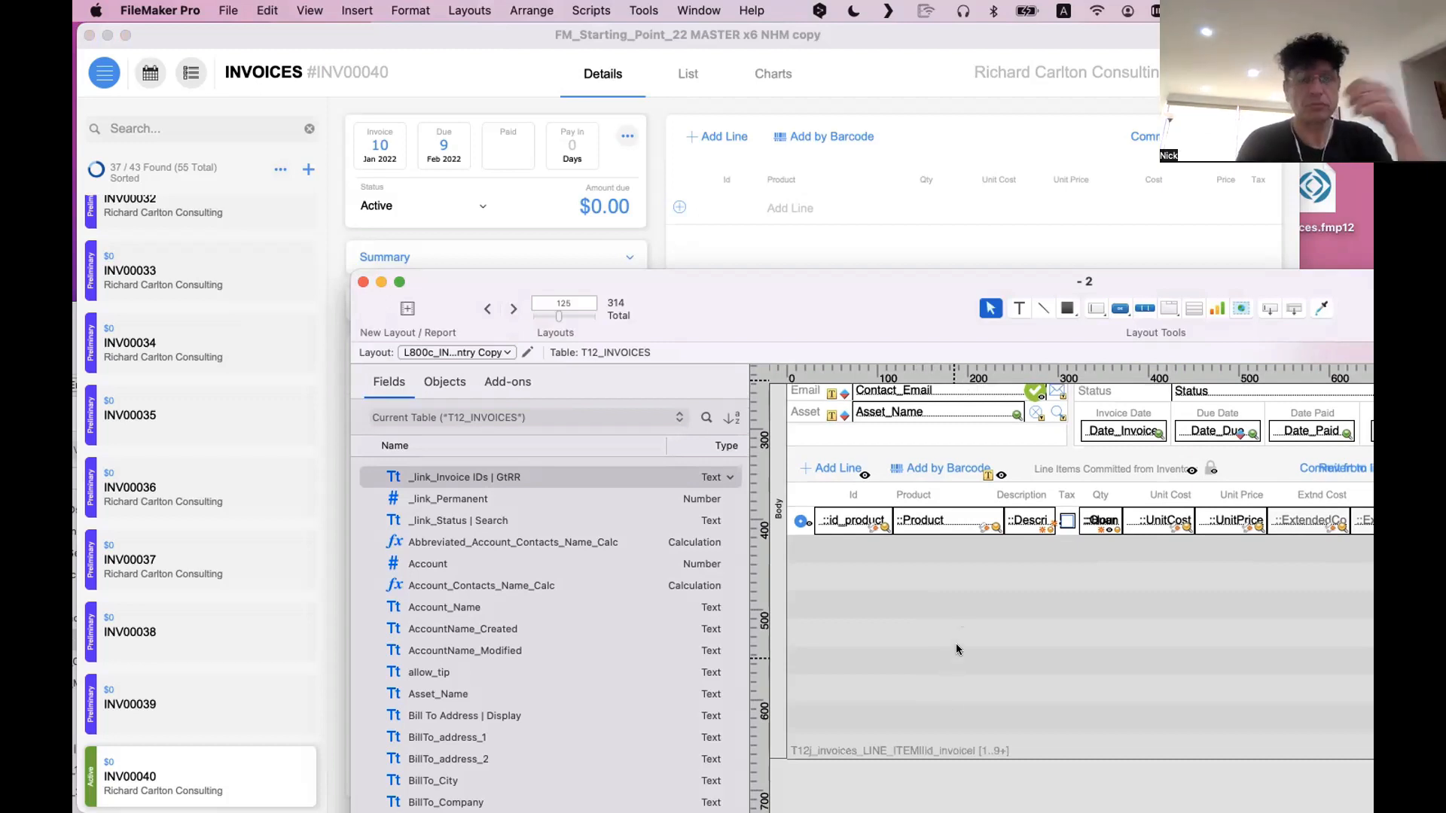
Bring the new invoice forward, collapse Addresses, and look through its Summary, Shipping and Addresses sections
drag(740, 301, 939, 481)
click(774, 304)
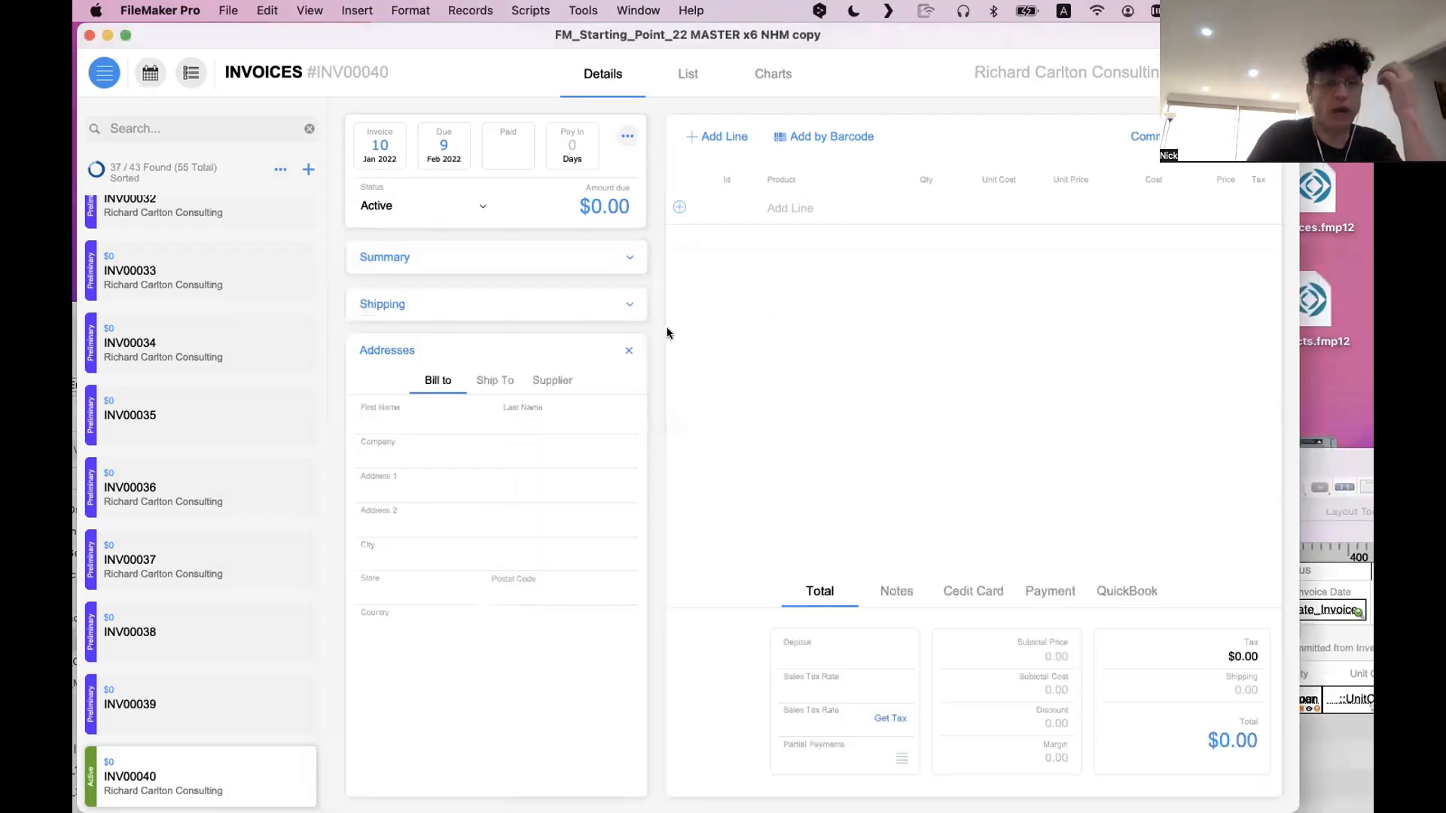
click(625, 344)
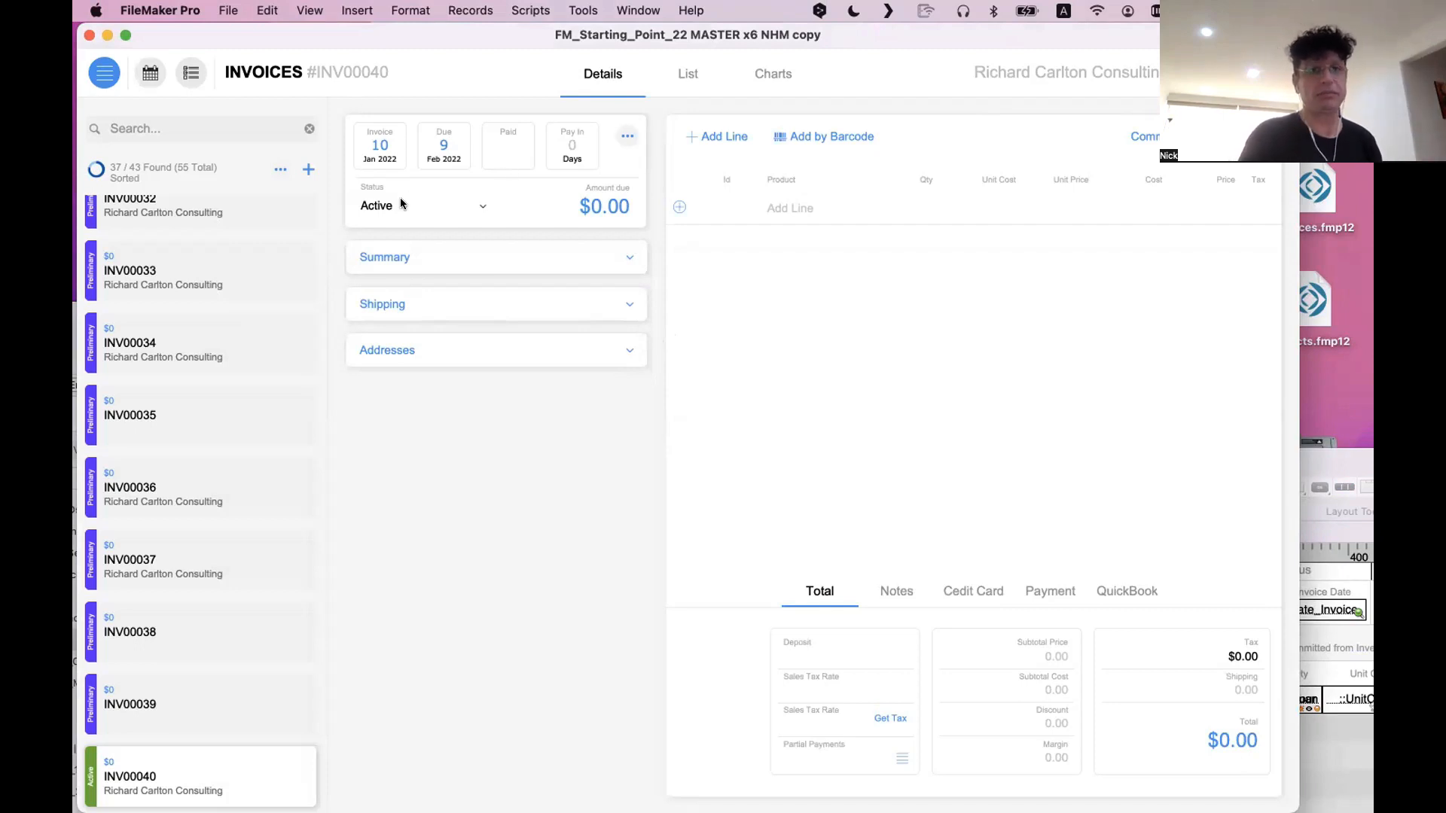
click(413, 246)
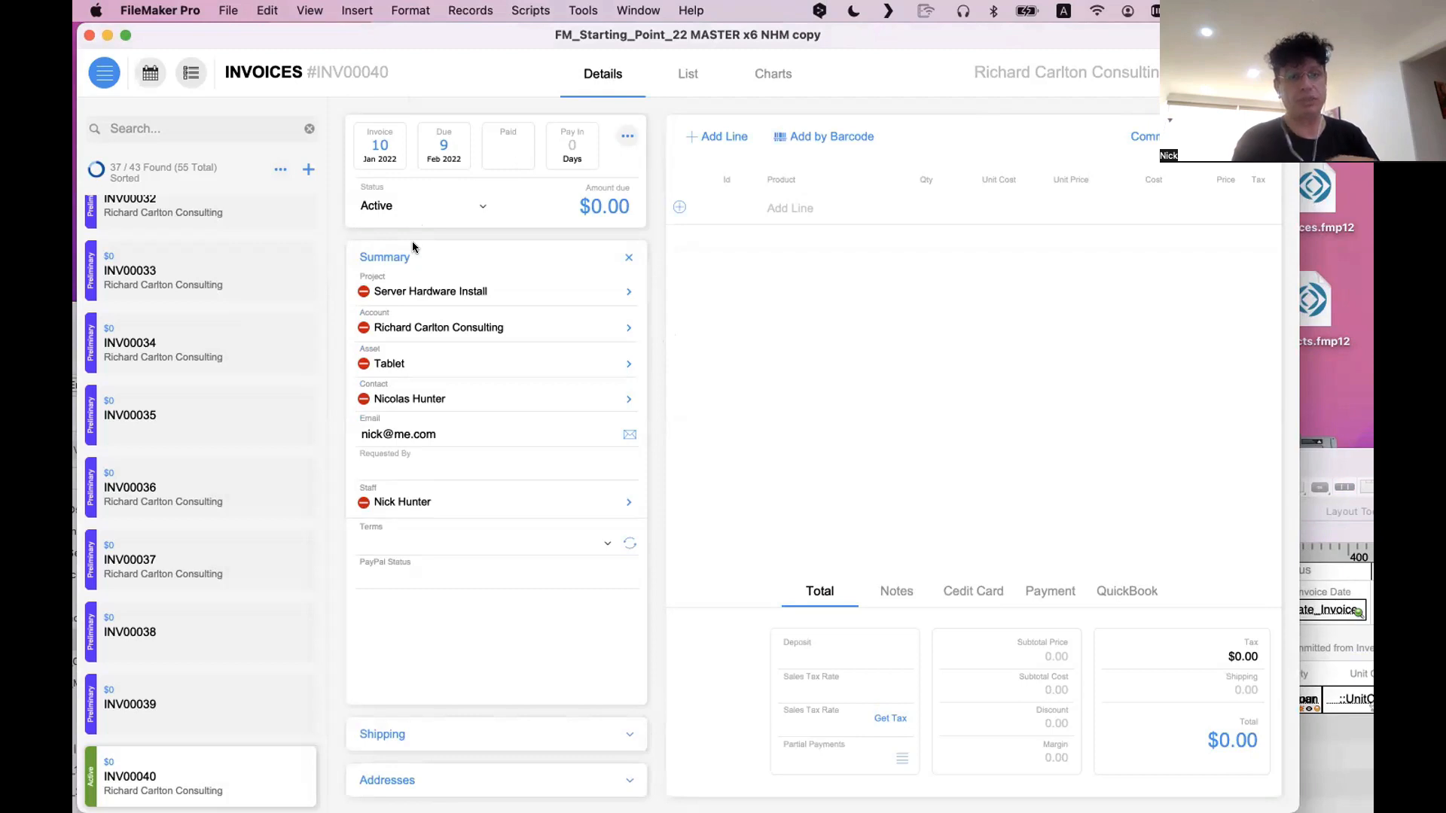
click(418, 735)
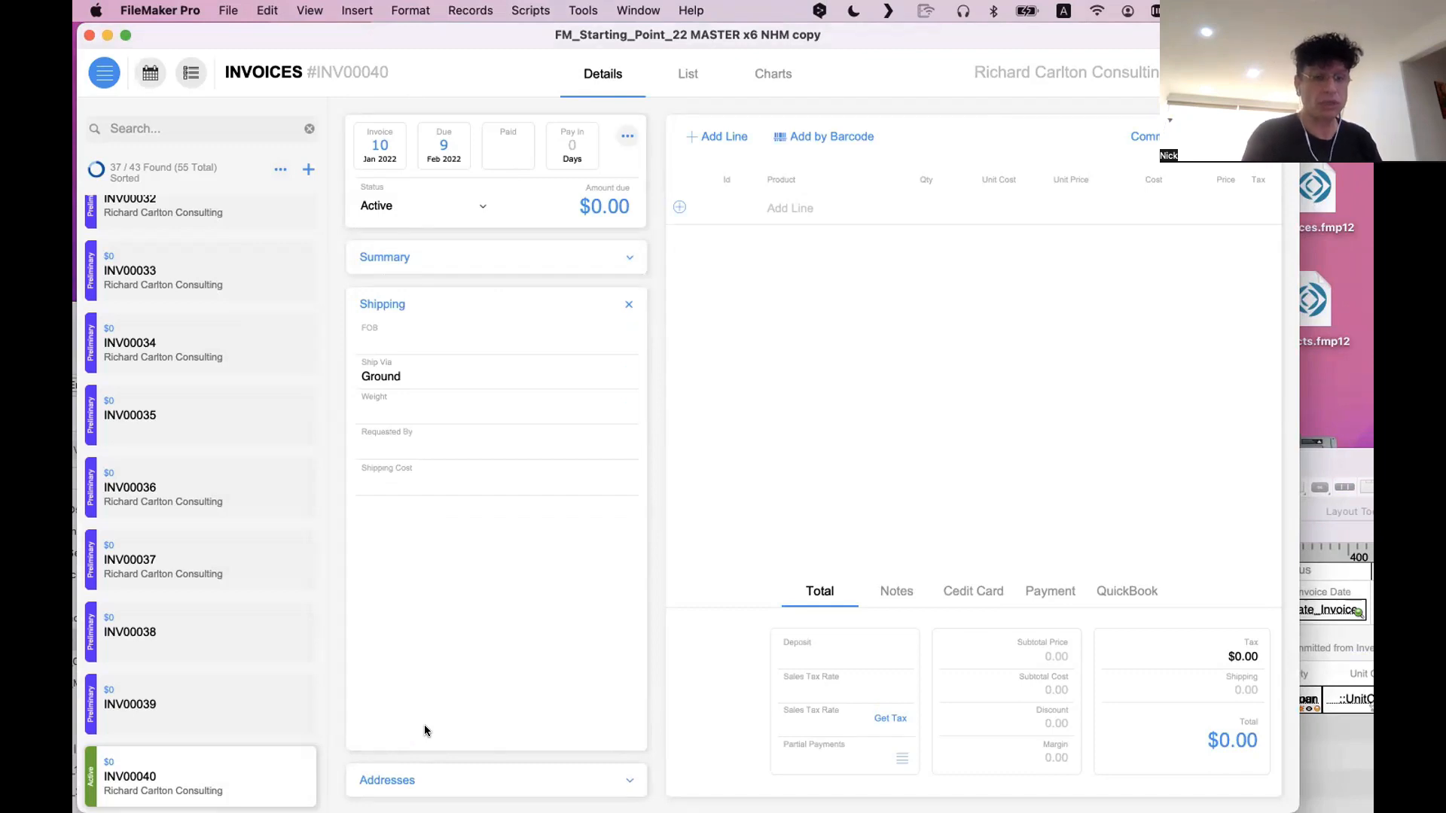
click(423, 782)
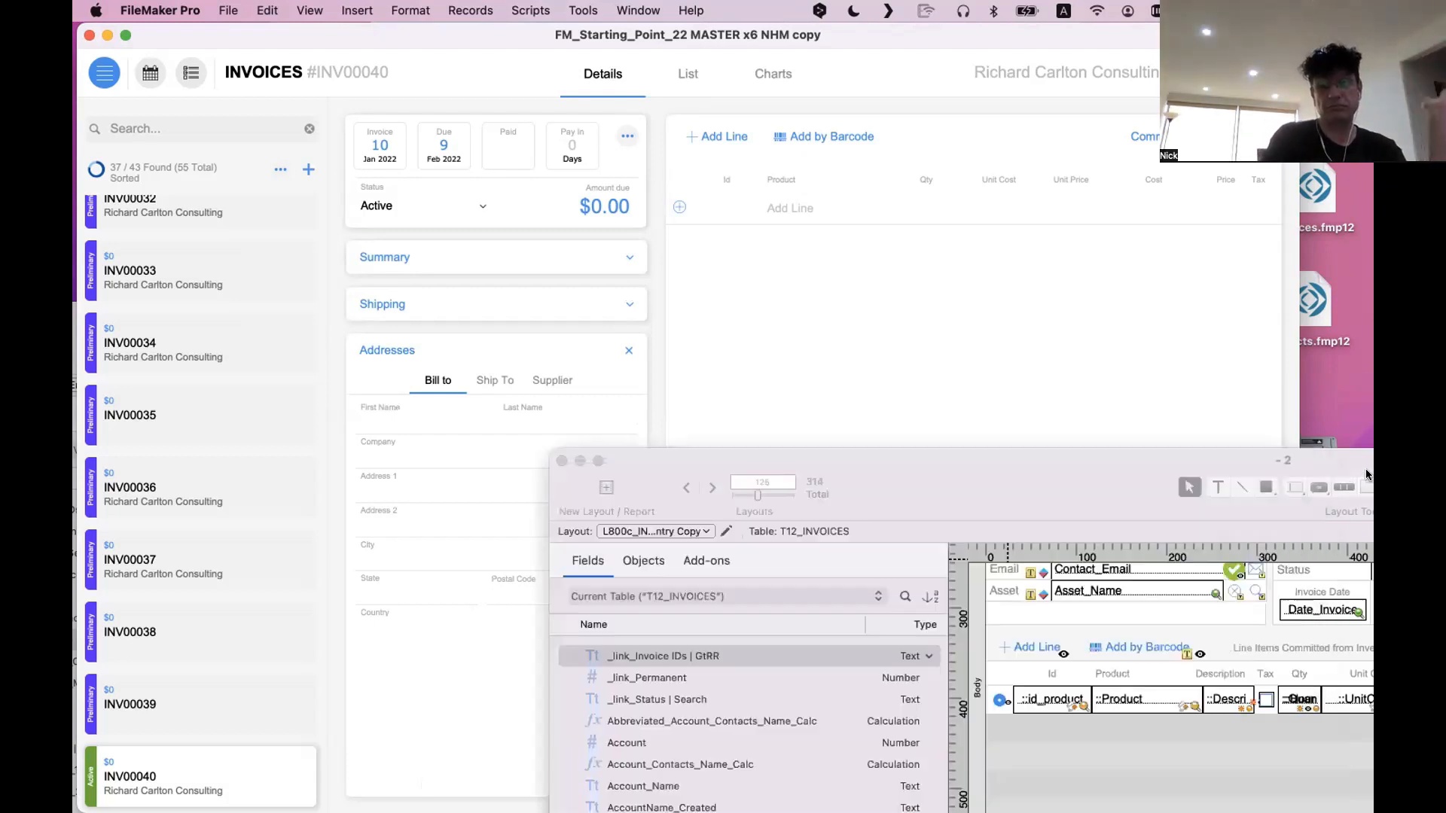
Check the old layout's Basic Info block, and return to the new invoice to collapse its Addresses section
click(1369, 476)
scroll(1179, 648, up, 4)
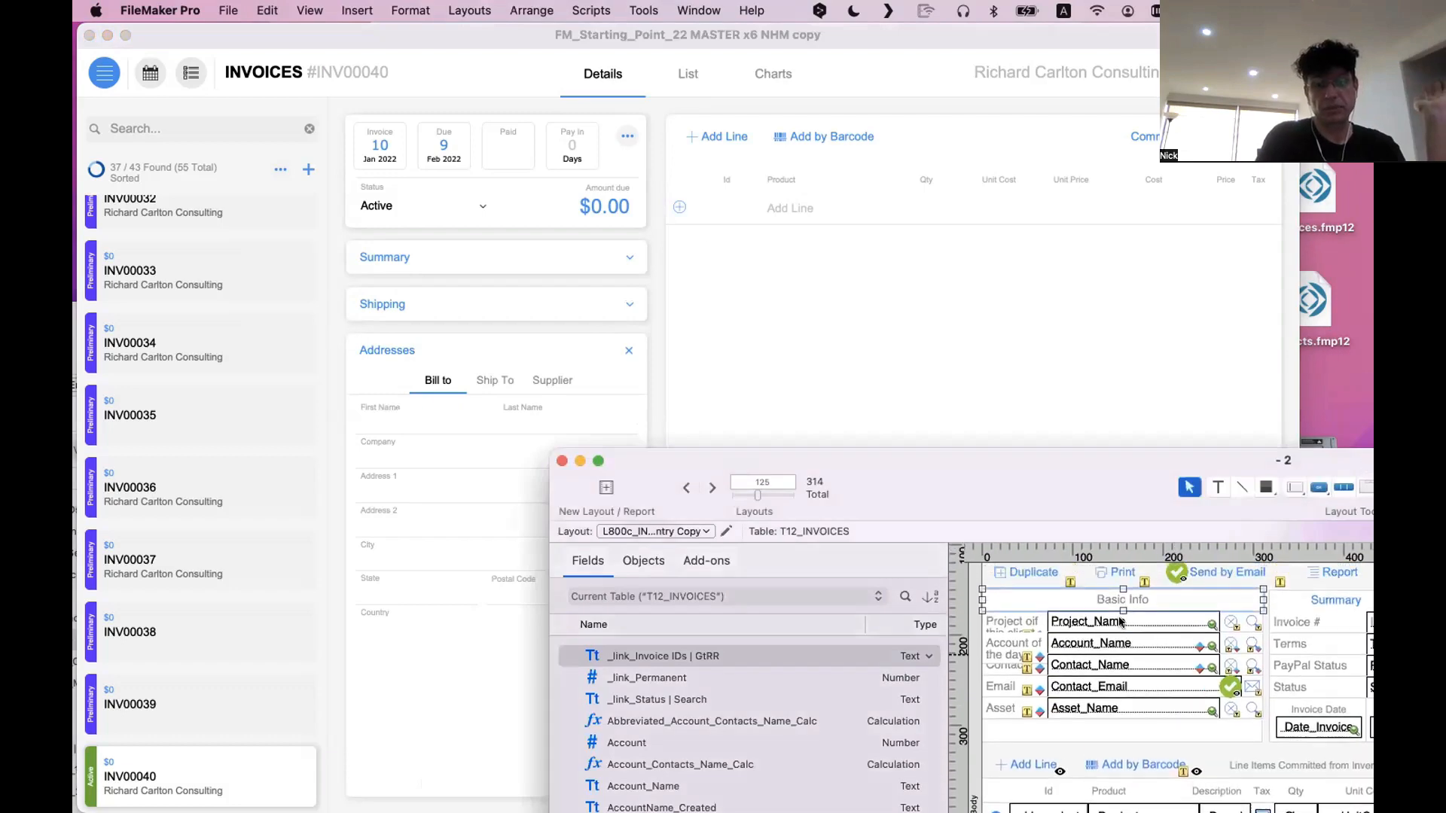
click(730, 284)
click(633, 349)
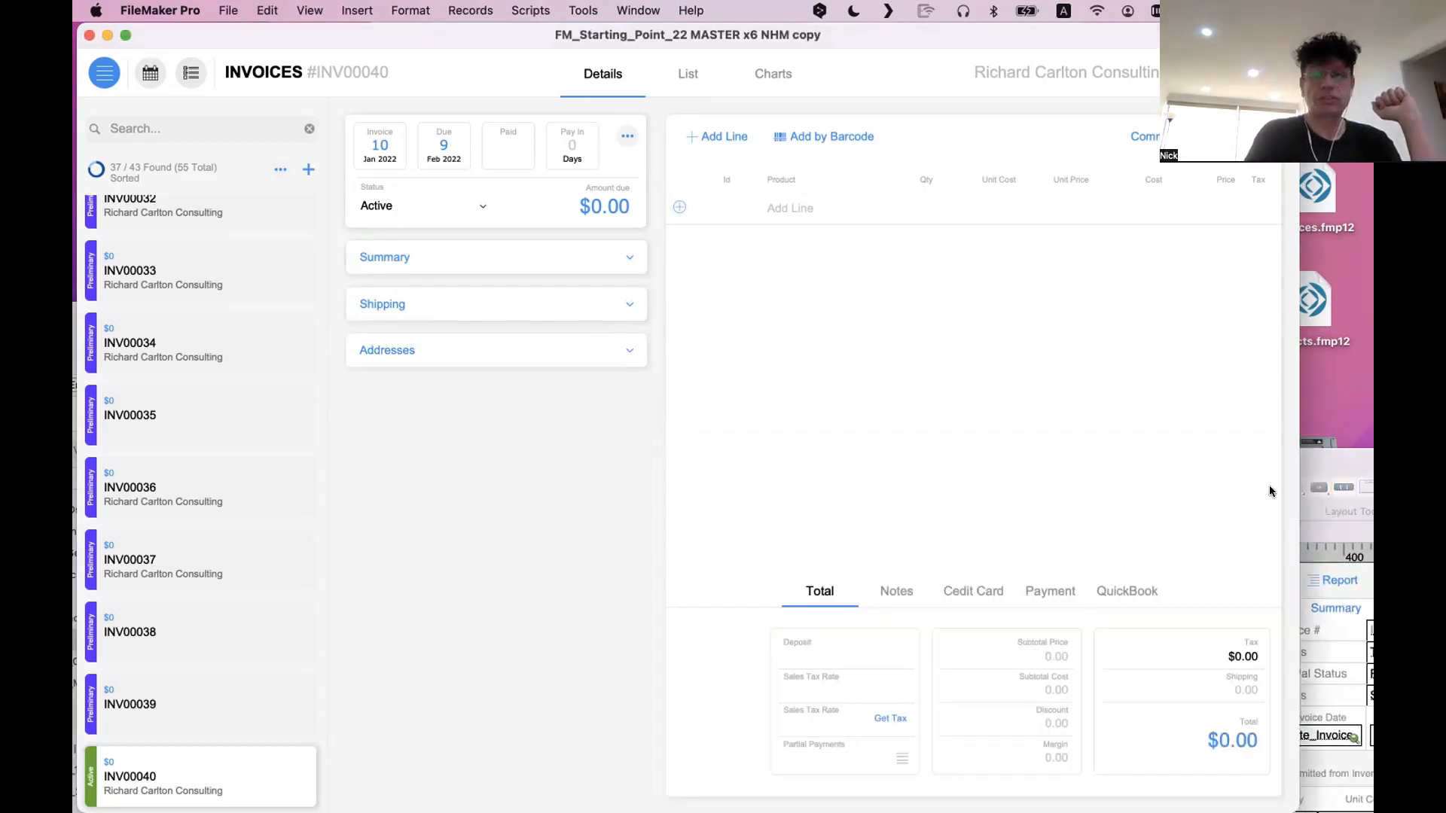
Examine the old layout's row of action buttons from Duplicate to Calendar, and move that window clear of the new invoice
drag(1347, 459, 789, 287)
scroll(676, 509, up, 3)
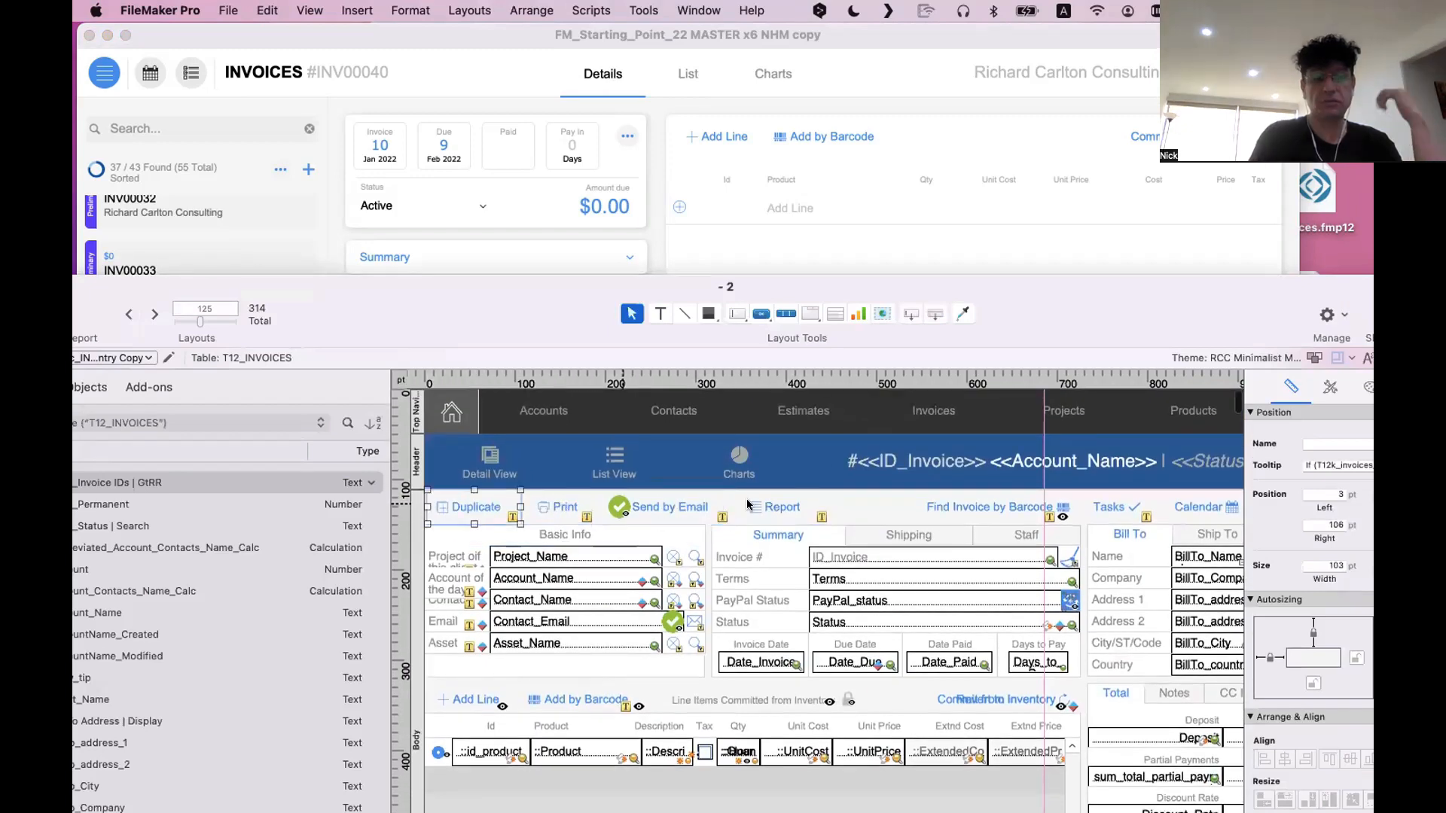
click(1120, 502)
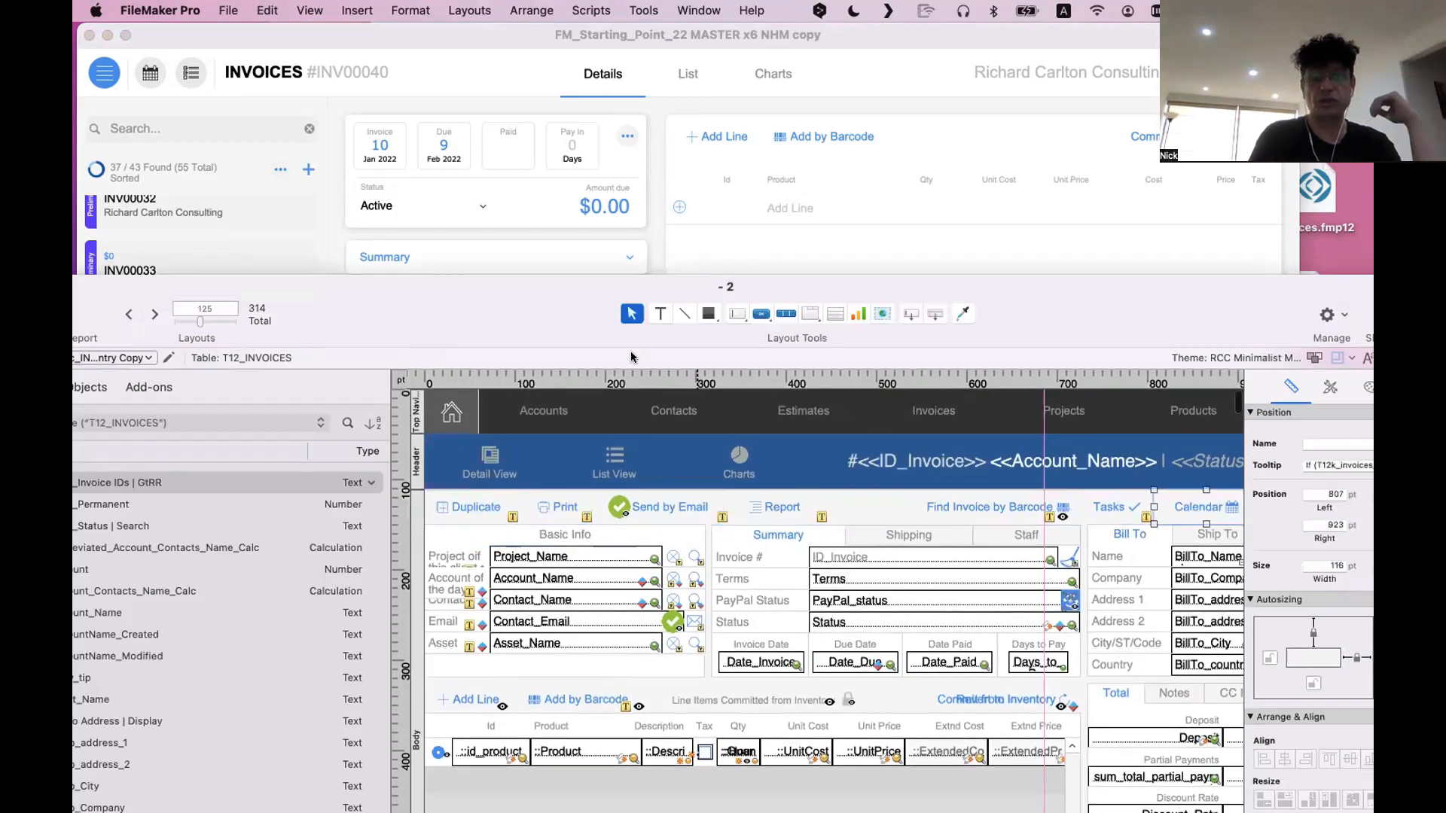
drag(456, 287, 857, 443)
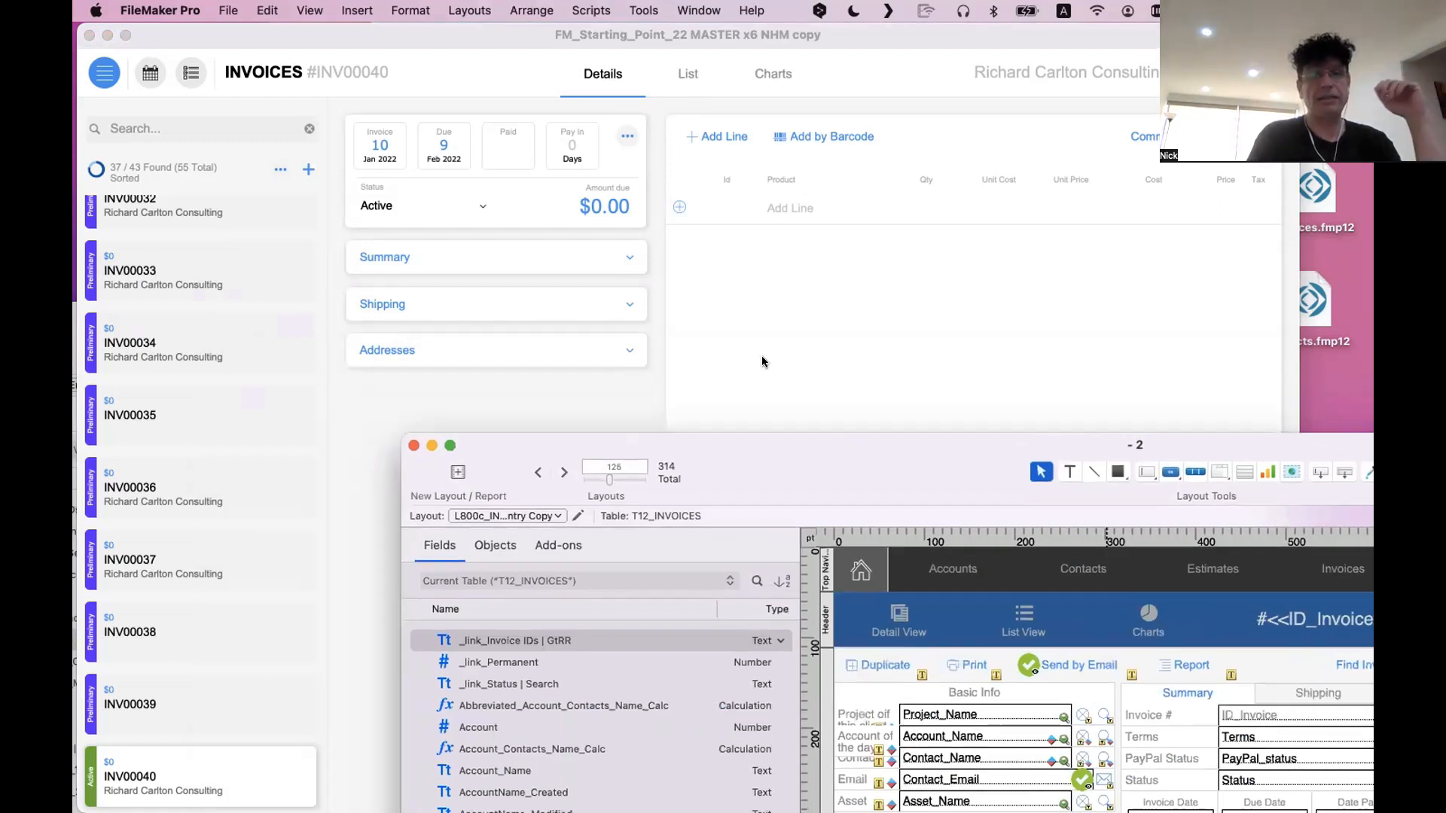
View the new invoice's actions popover, and expand and collapse its Shipping and Summary sections
click(761, 356)
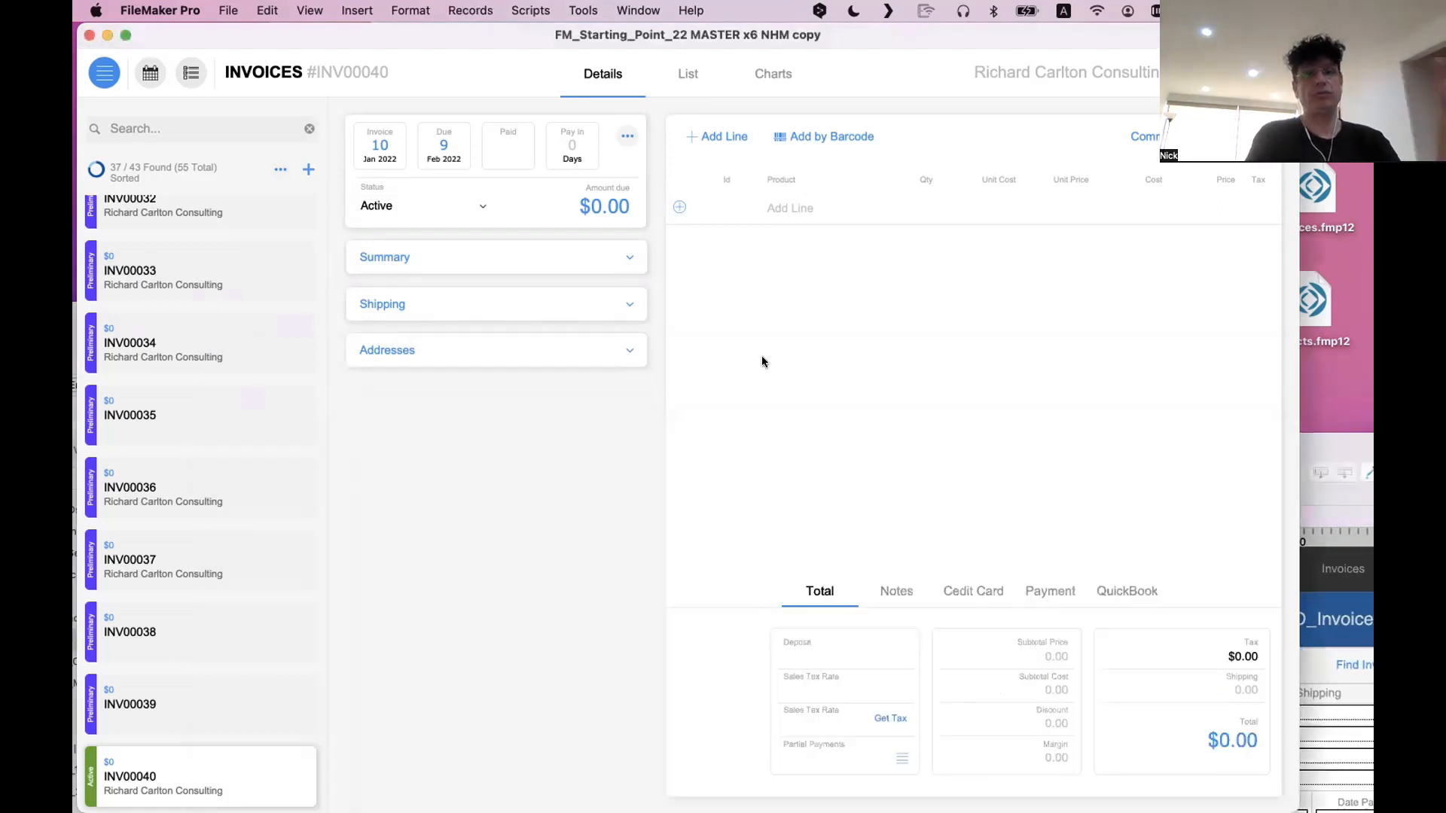
click(628, 134)
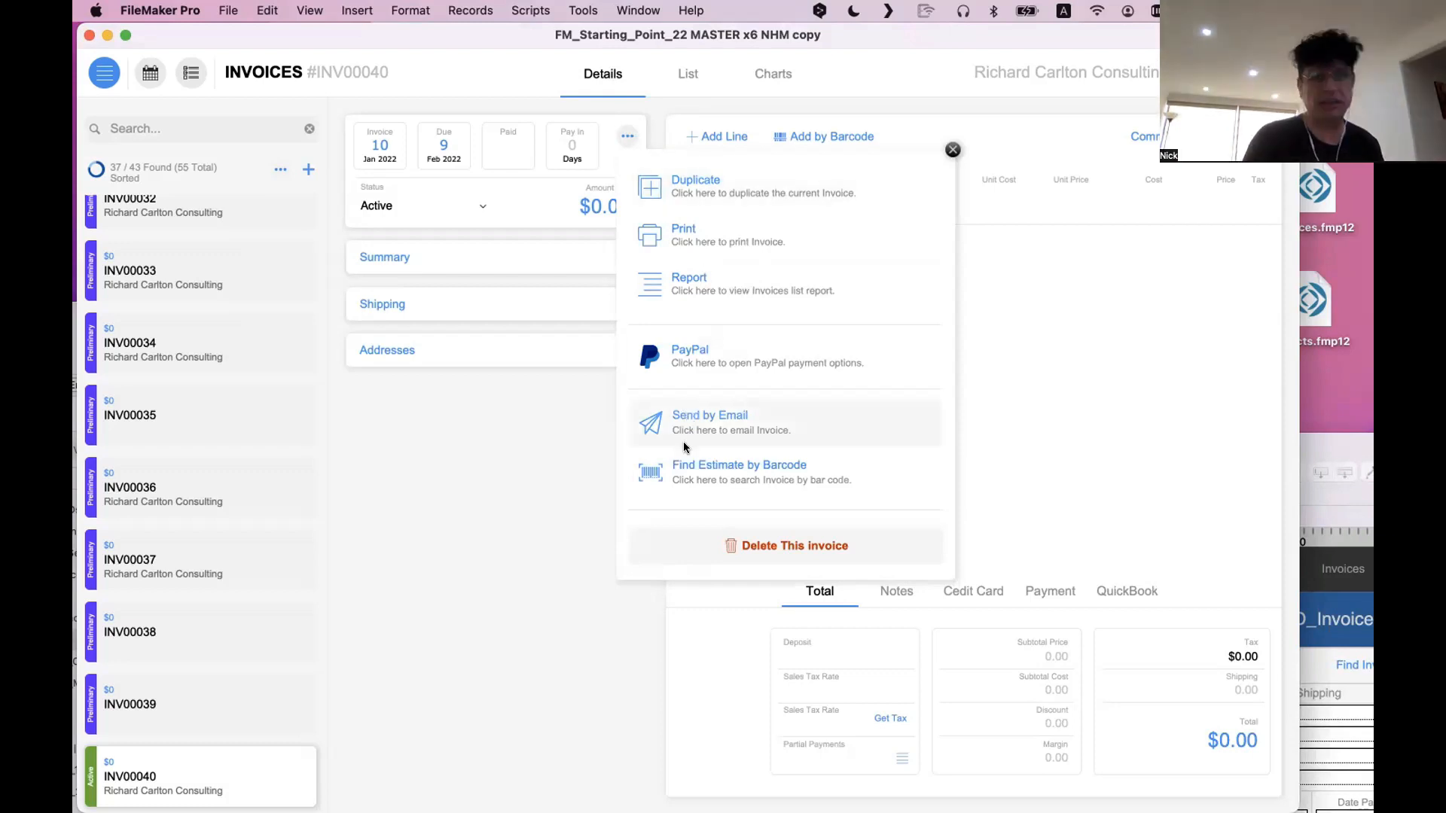
click(417, 349)
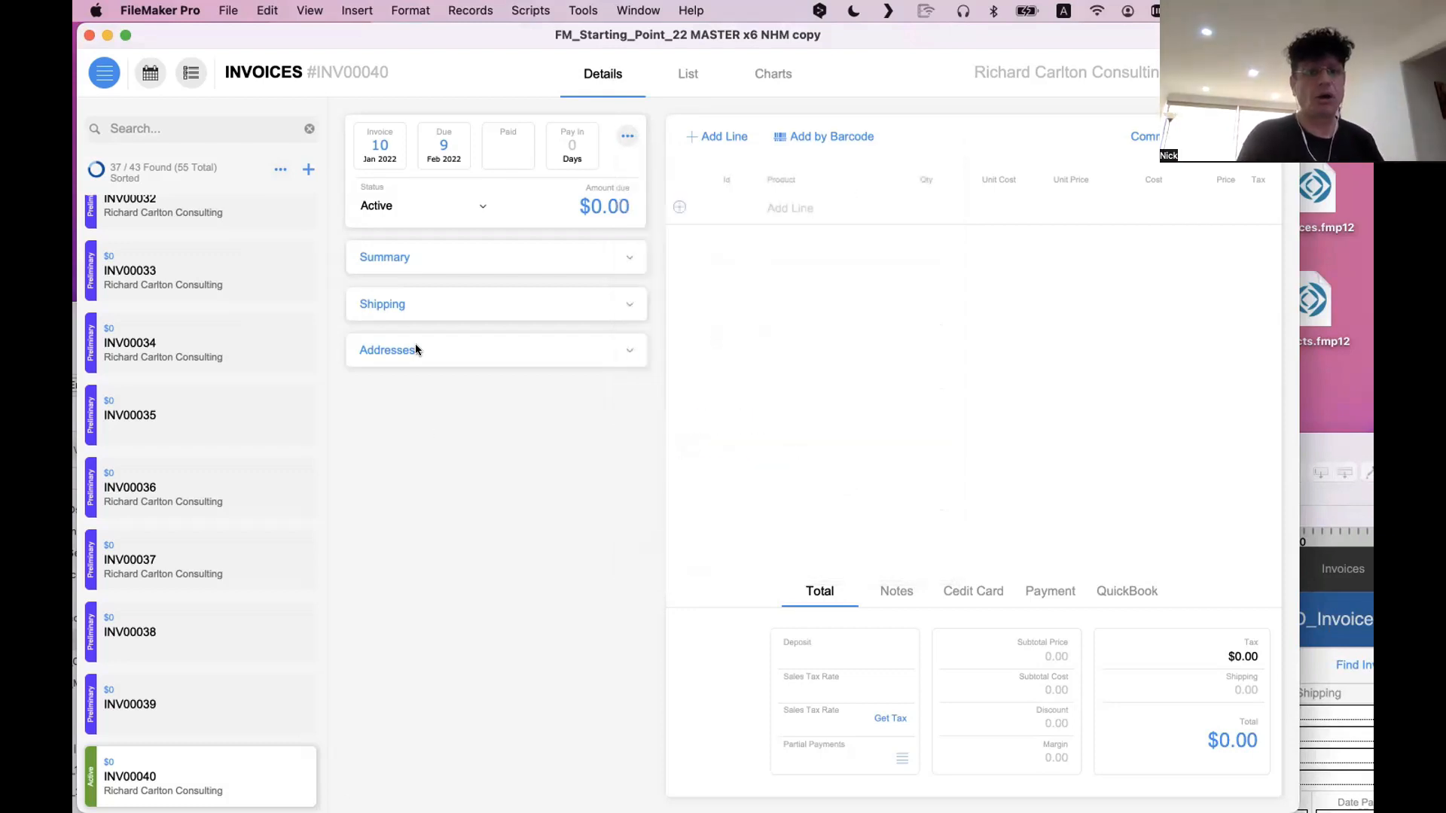
click(425, 304)
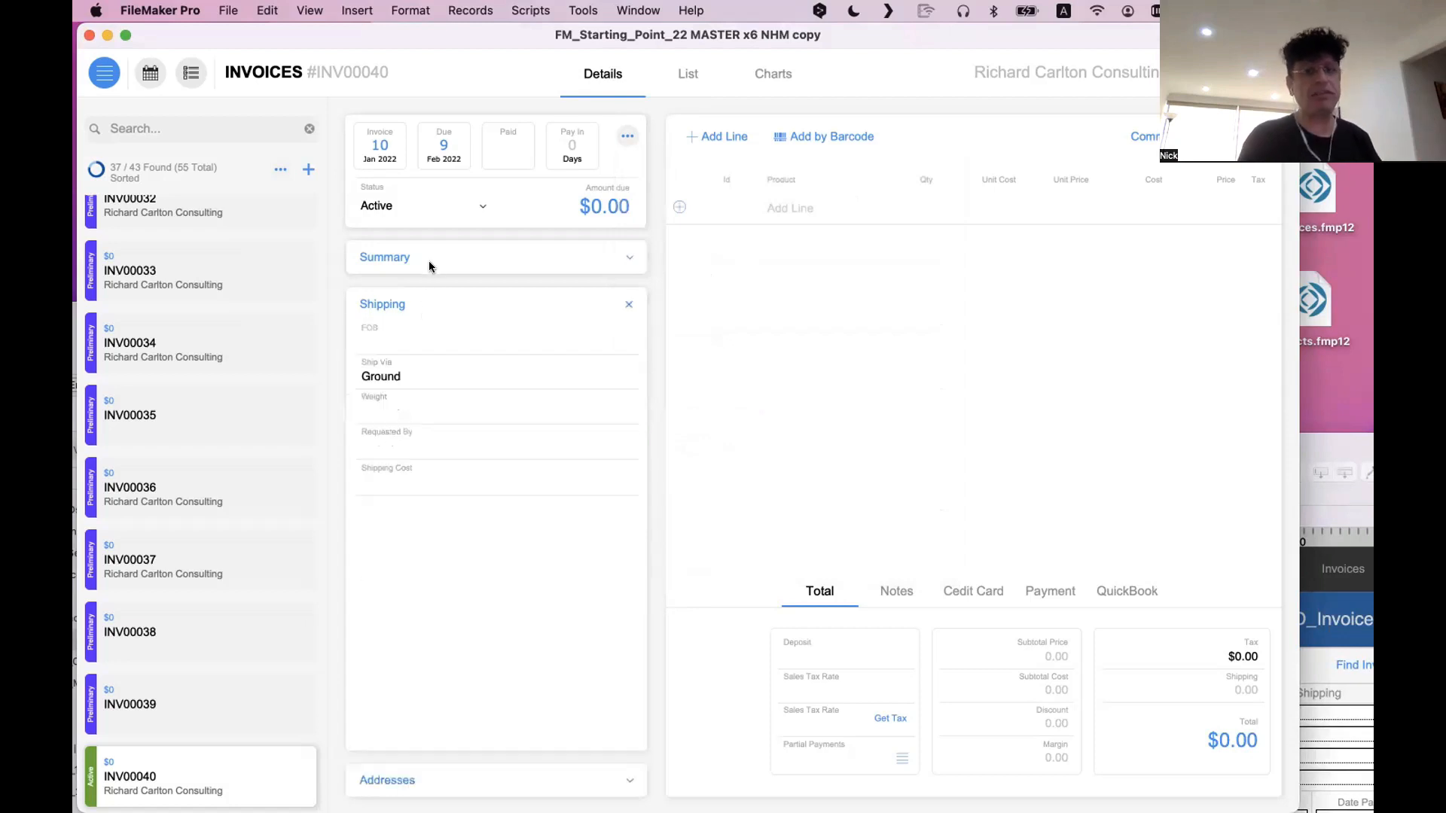
click(431, 258)
click(427, 258)
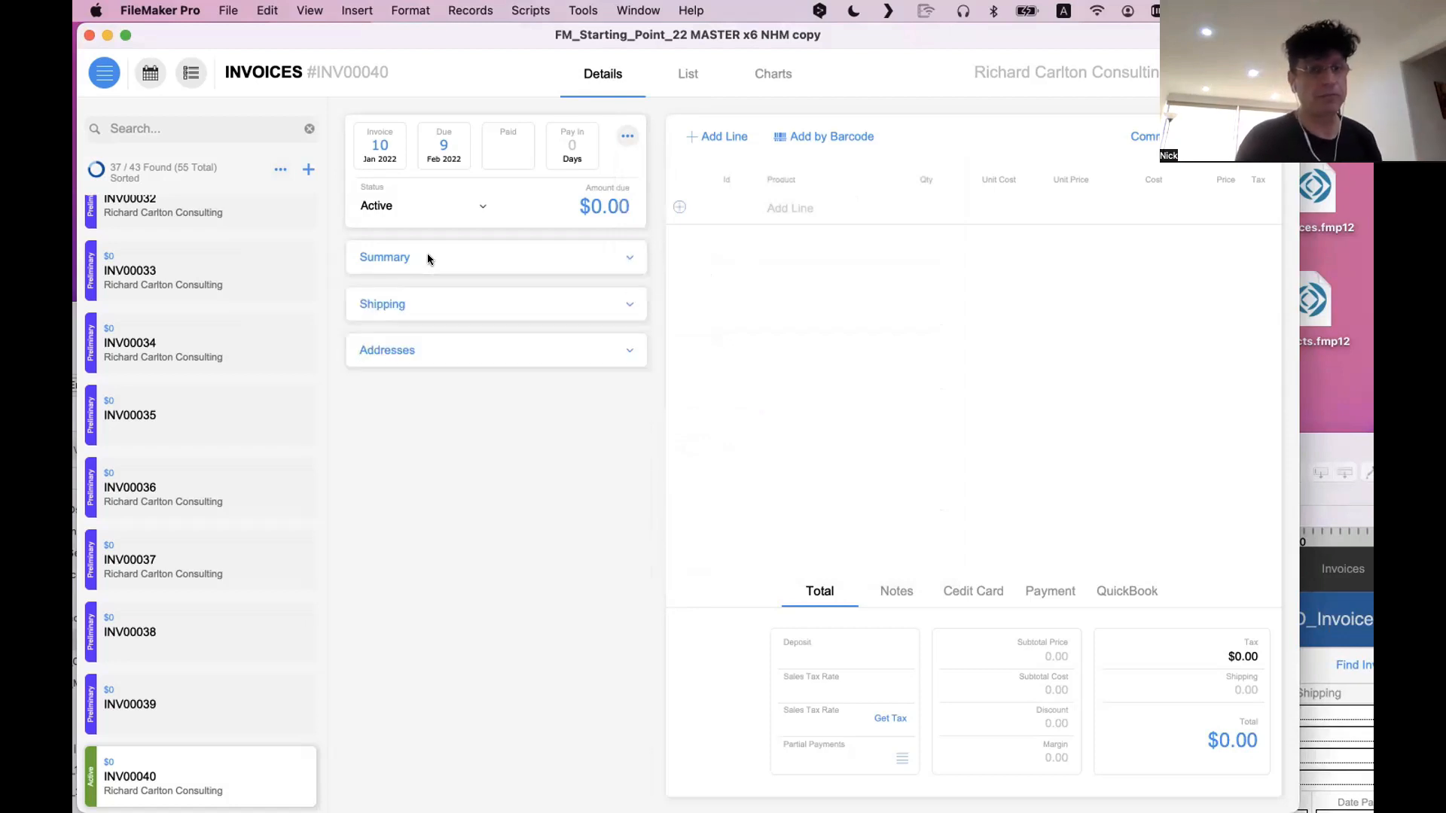
Switch to the old layout and back, and view the new invoice's Addresses and Summary sections, leaving Summary expanded
key(super+l)
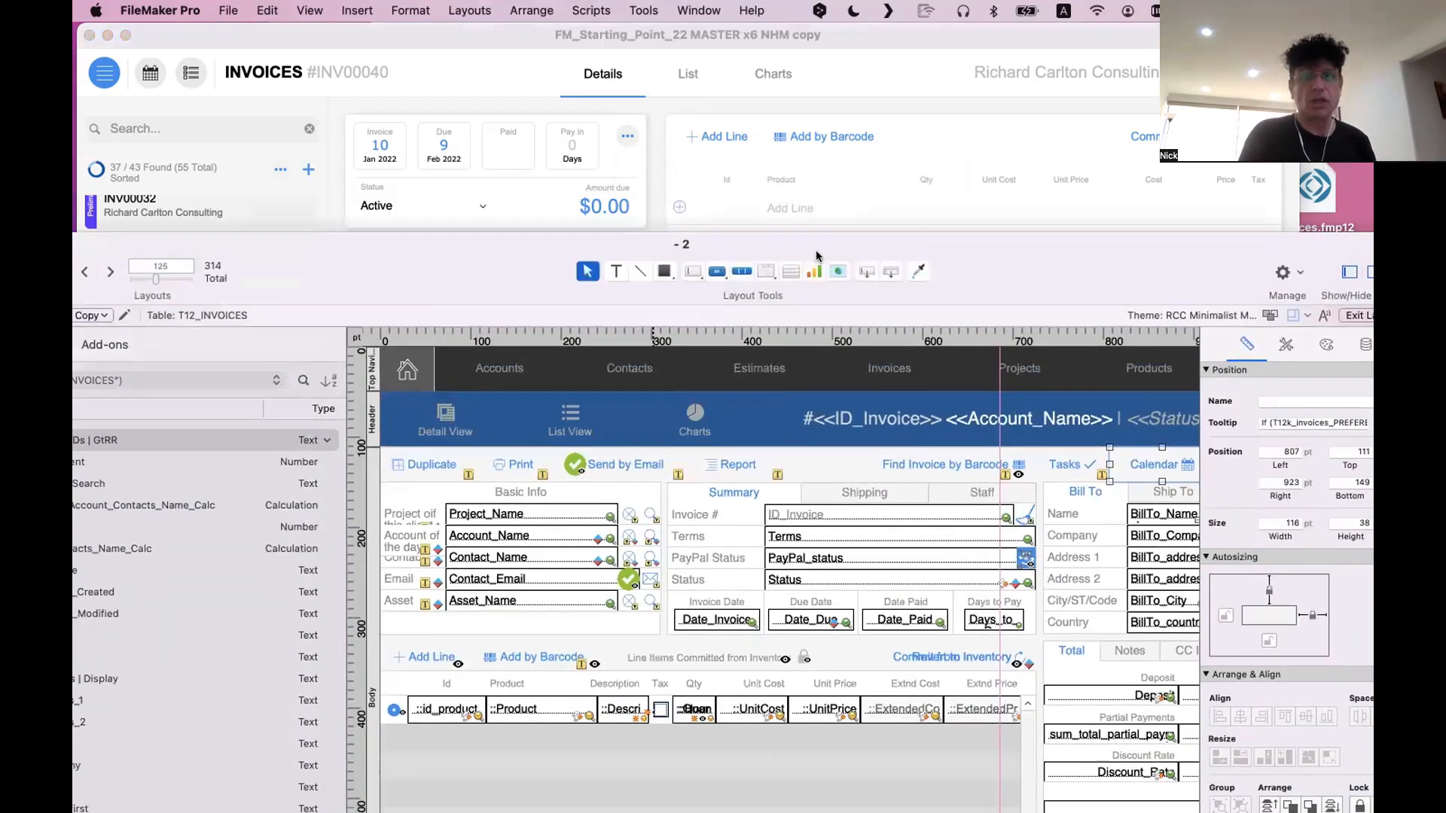
drag(813, 241, 1016, 508)
click(731, 353)
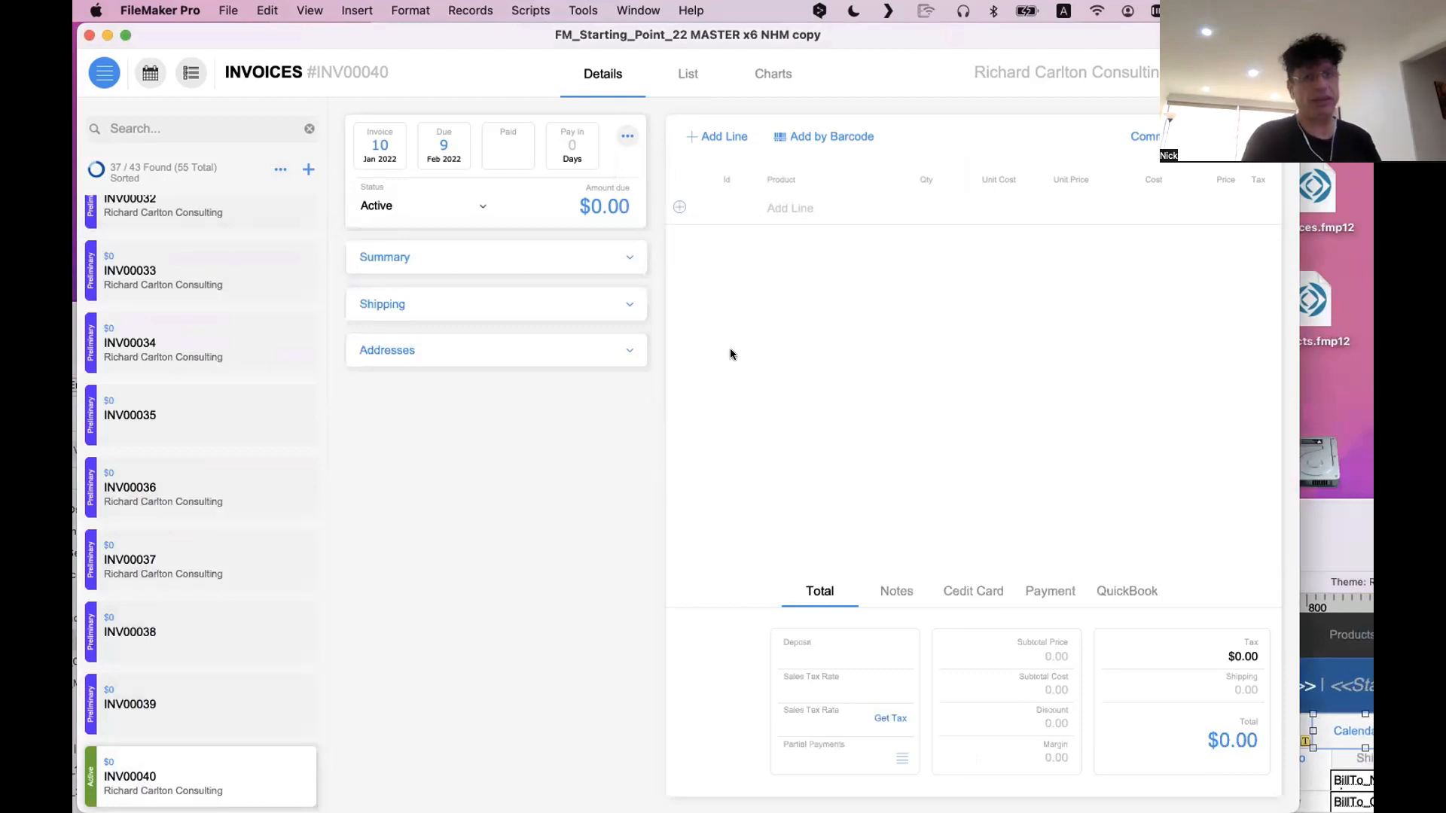
click(571, 349)
click(551, 258)
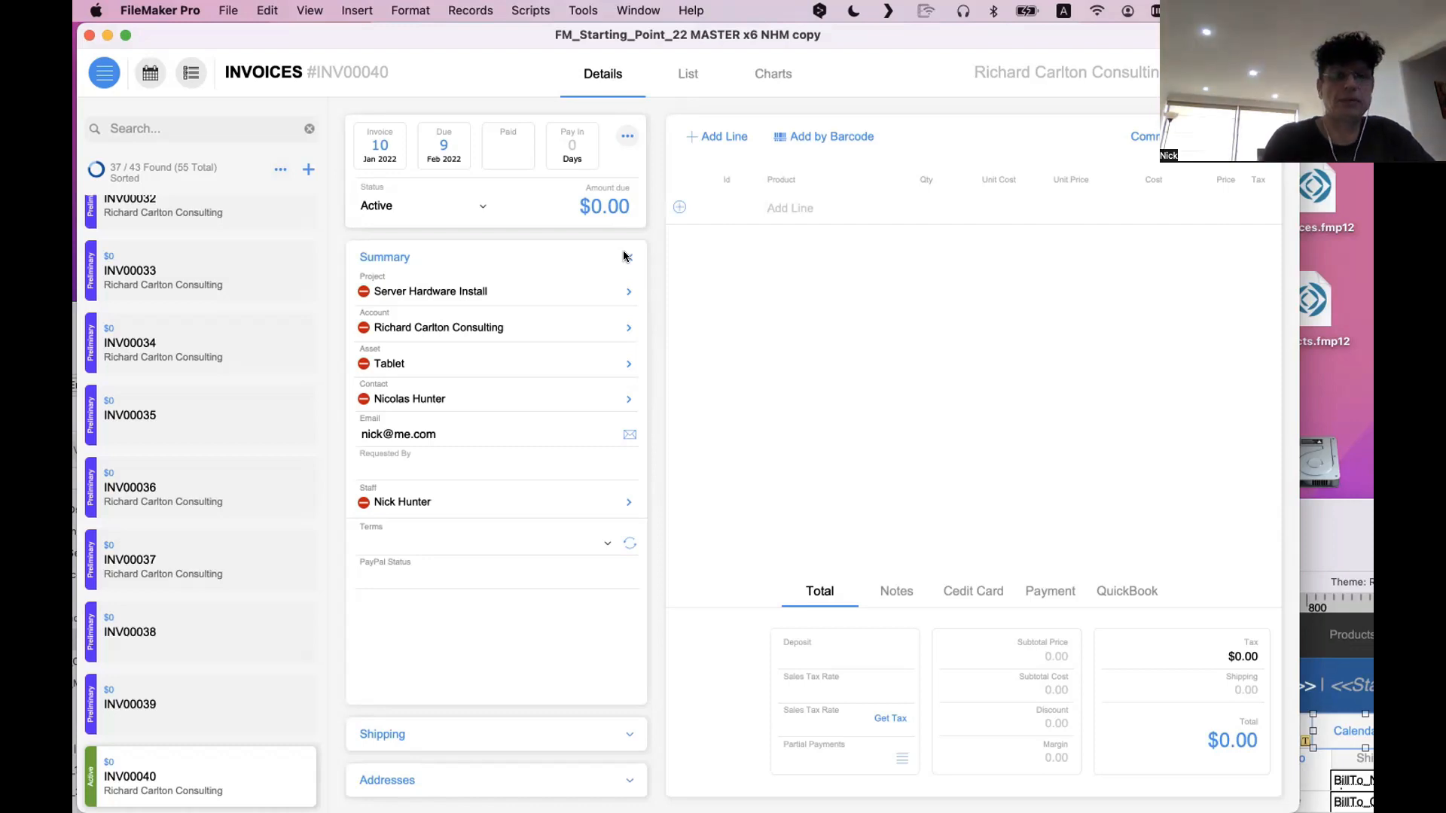
Compare the new invoice's actions popover with the old layout's action buttons, selecting the old Duplicate button
click(626, 140)
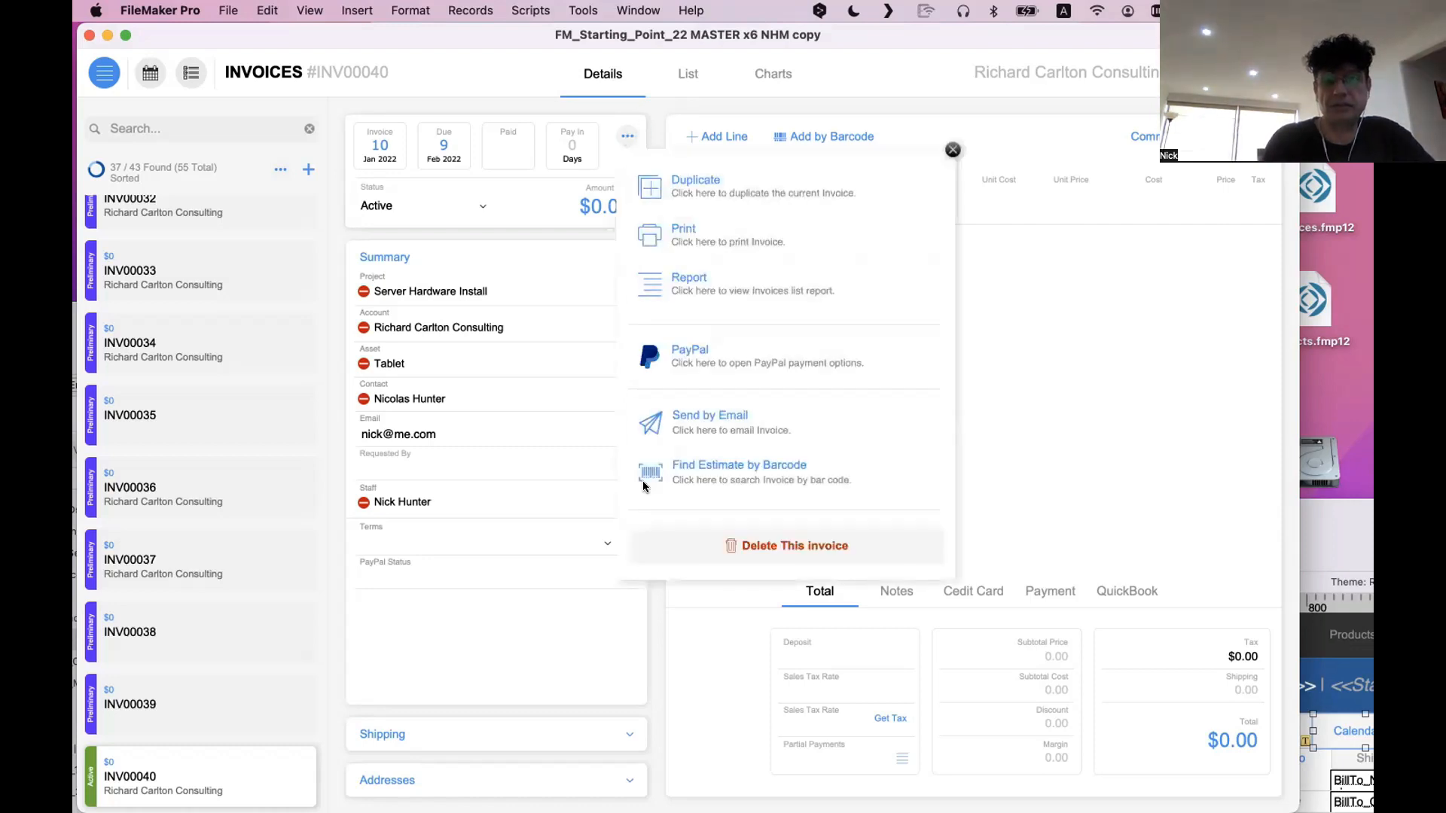
click(1358, 651)
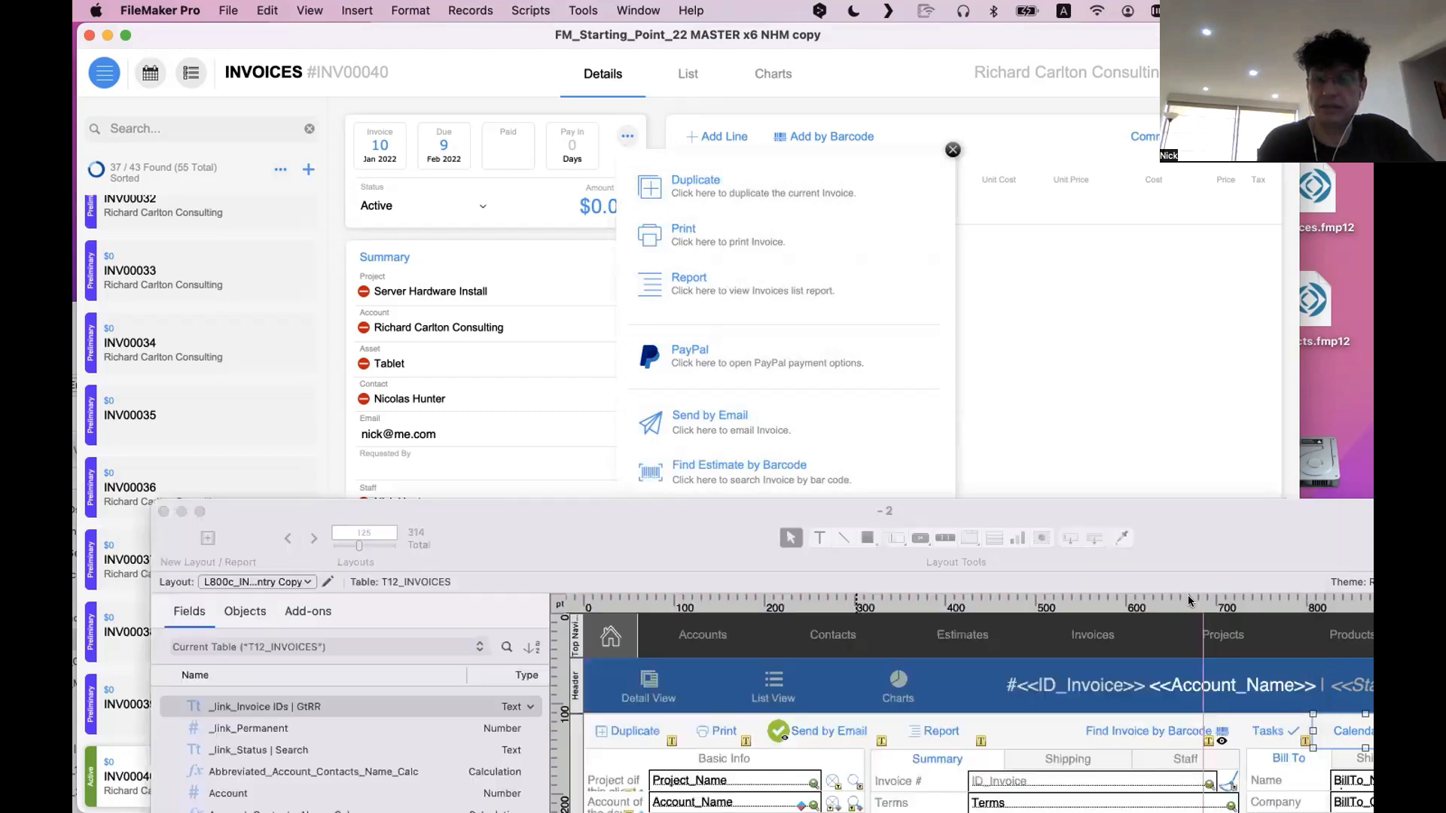
drag(1179, 551, 1043, 394)
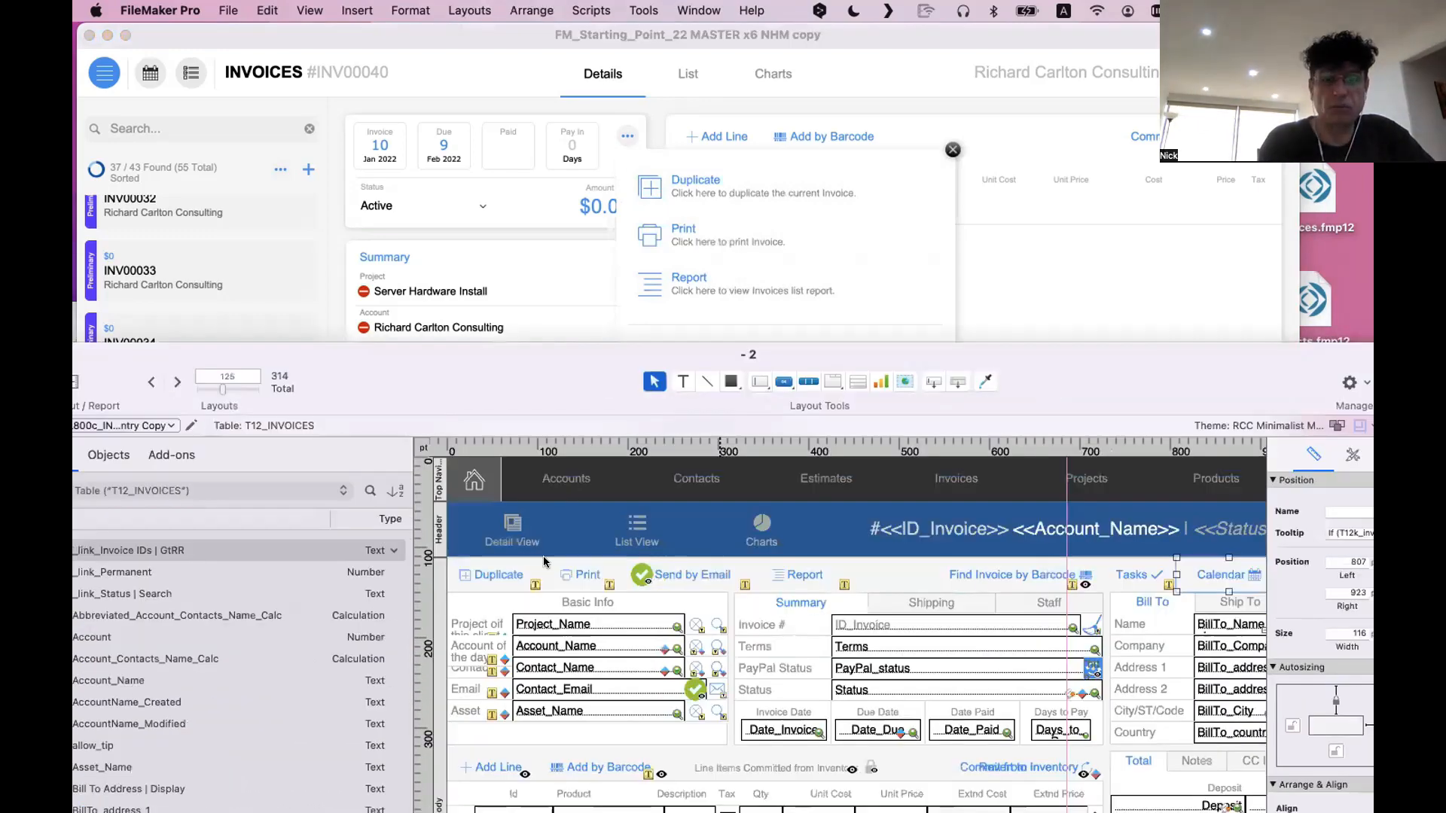
click(490, 580)
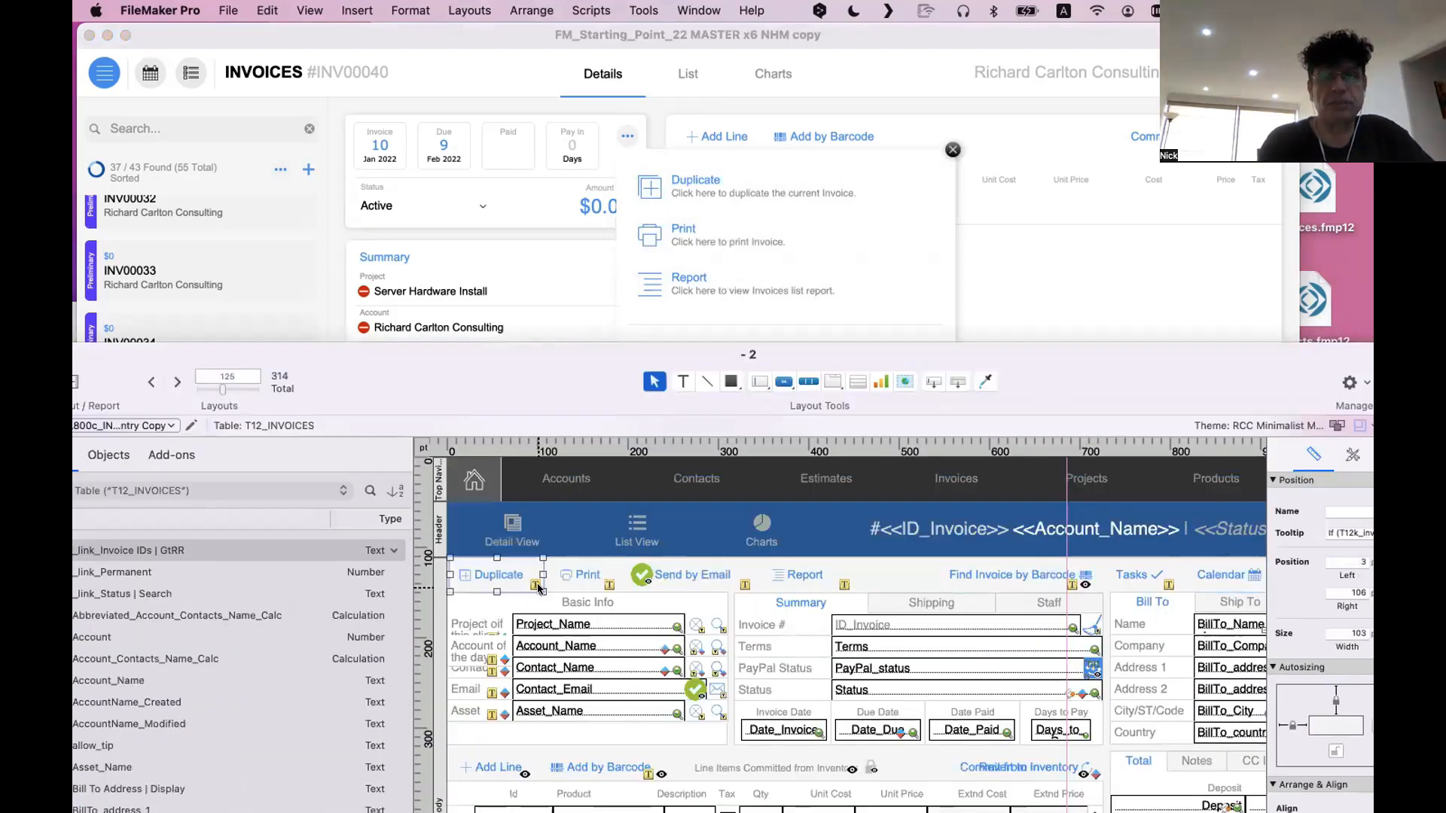
View the Duplicate button's tooltip calculation without changing it, and return to the new invoice to close its actions popover
drag(1290, 362, 1061, 487)
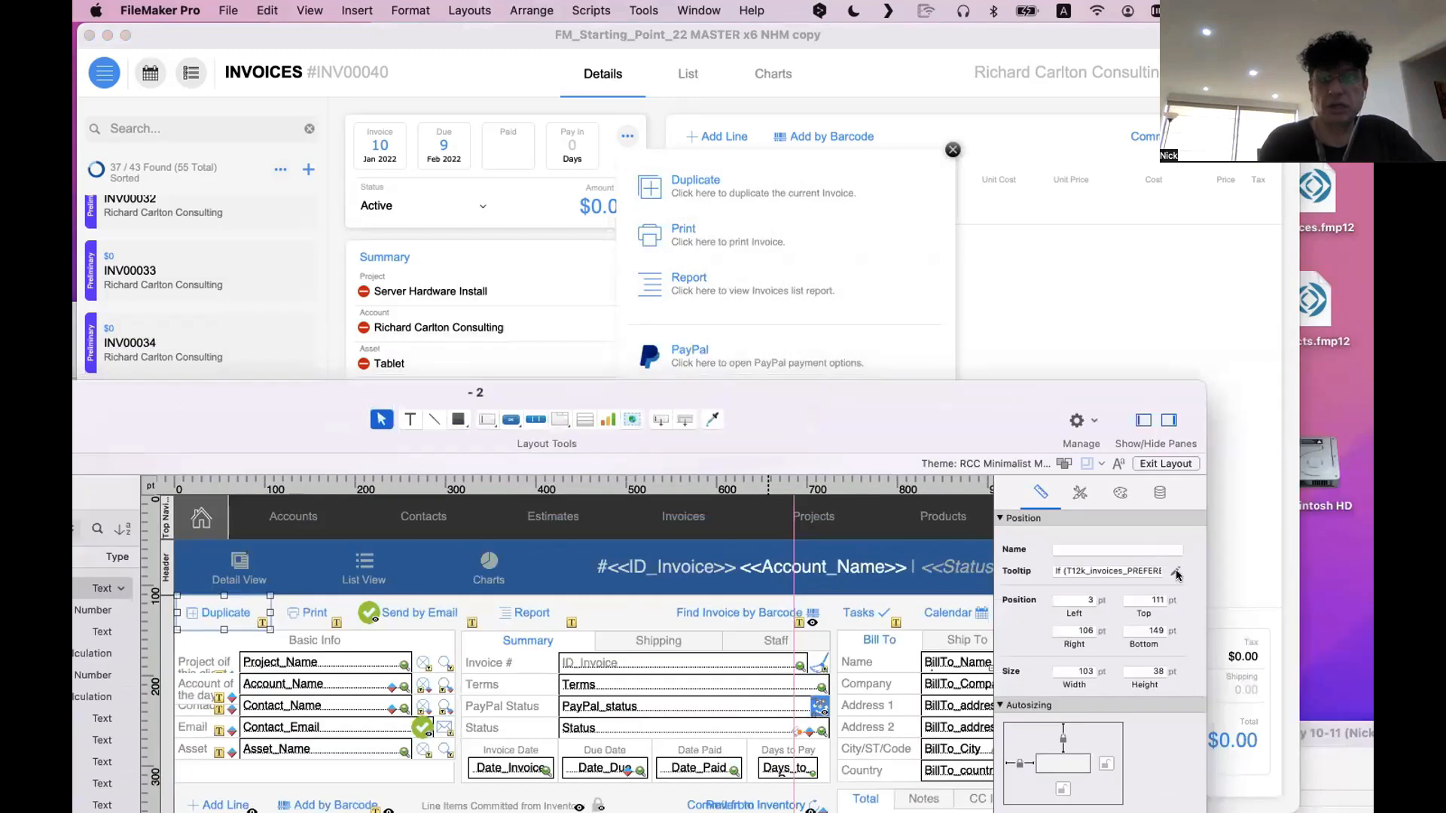
click(1177, 574)
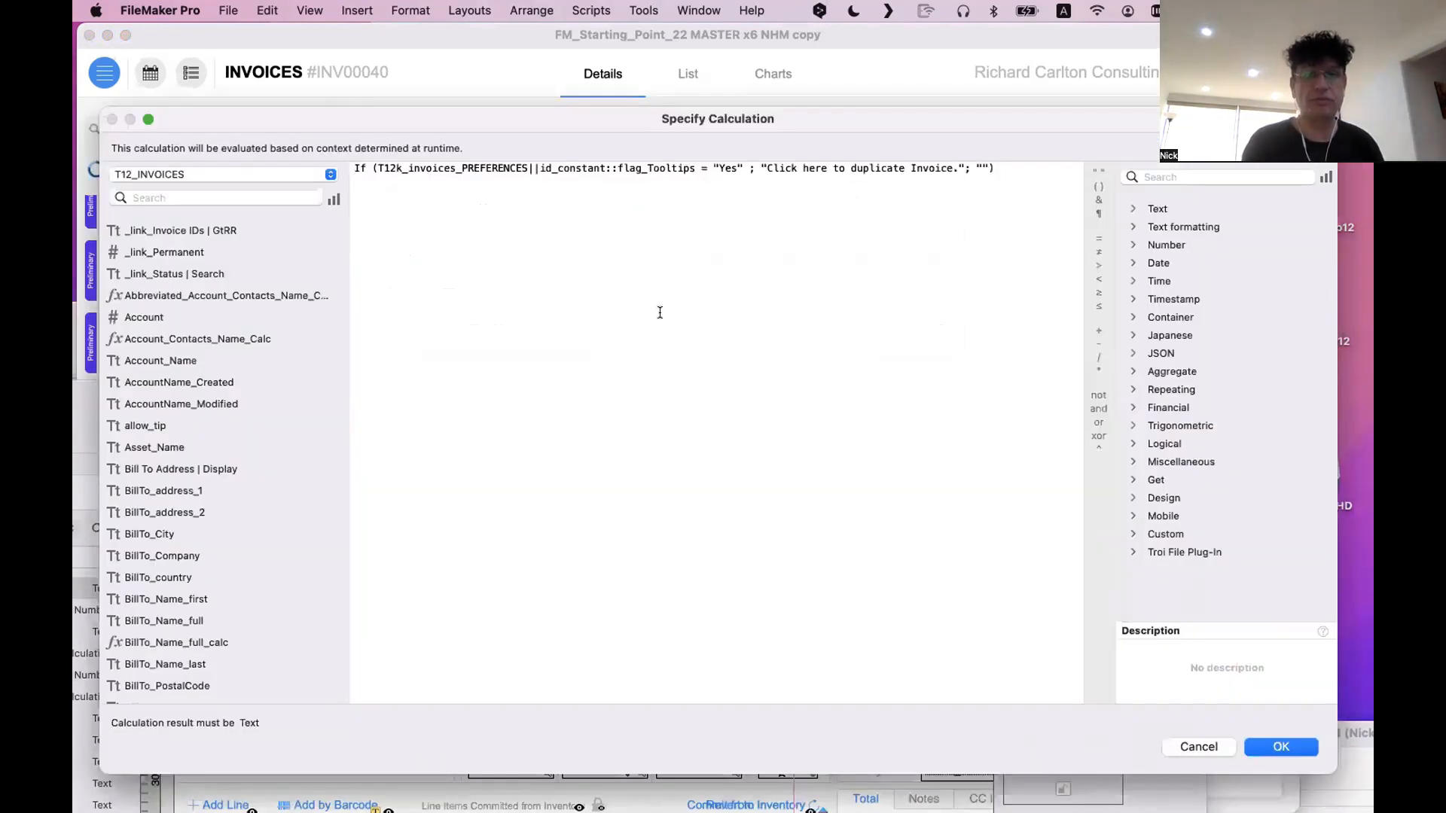
key(Escape)
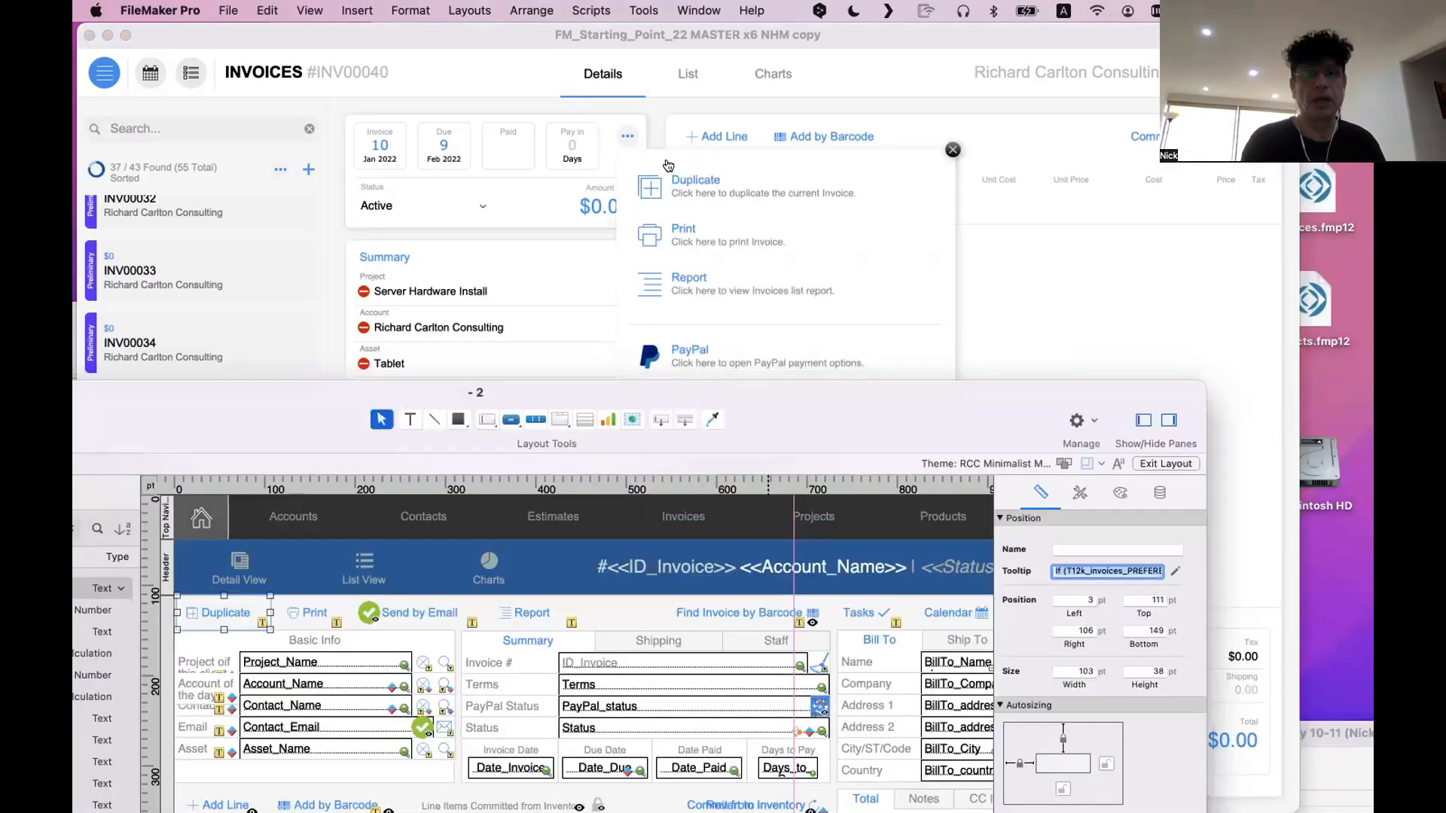
click(670, 167)
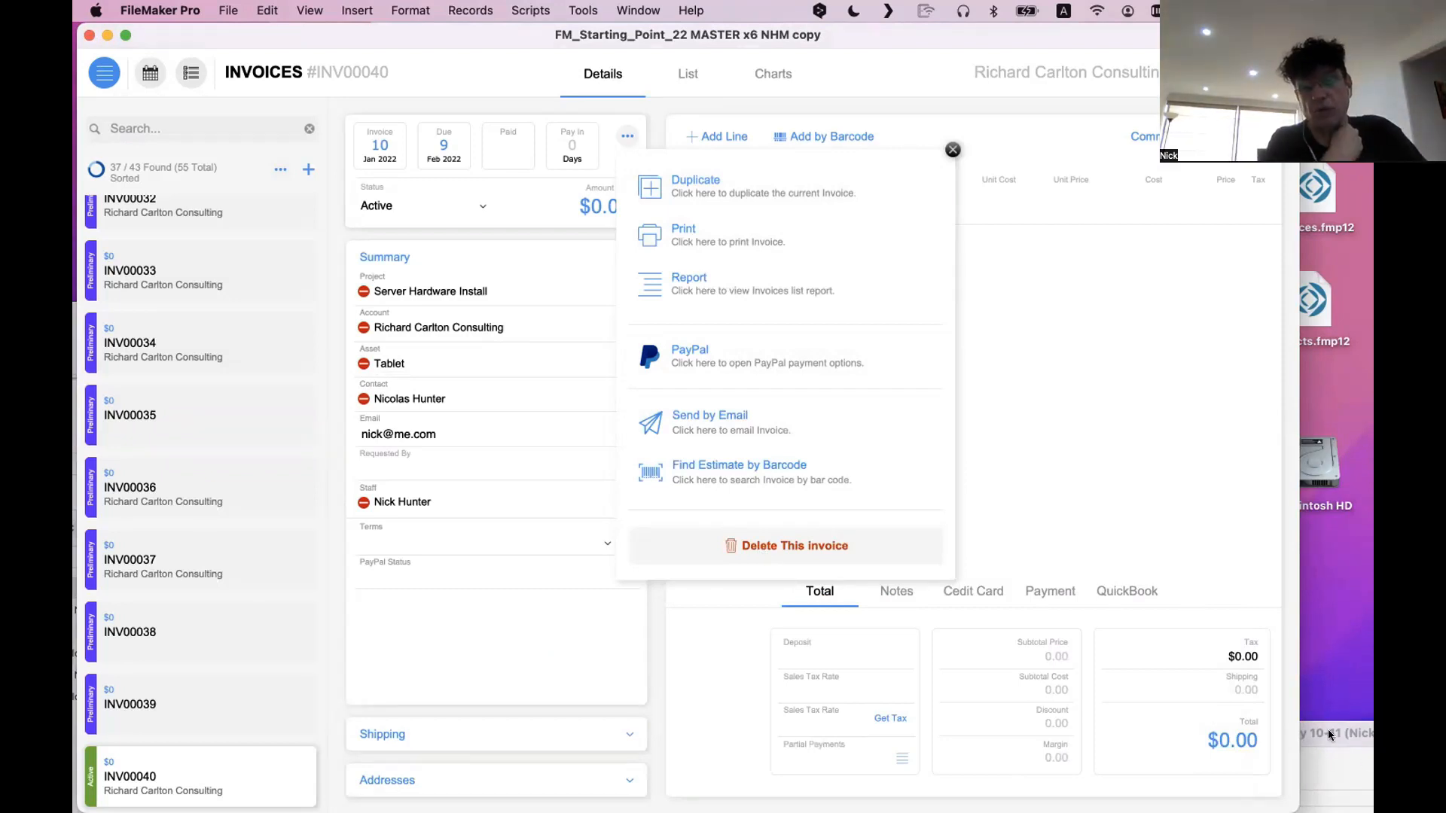
click(952, 151)
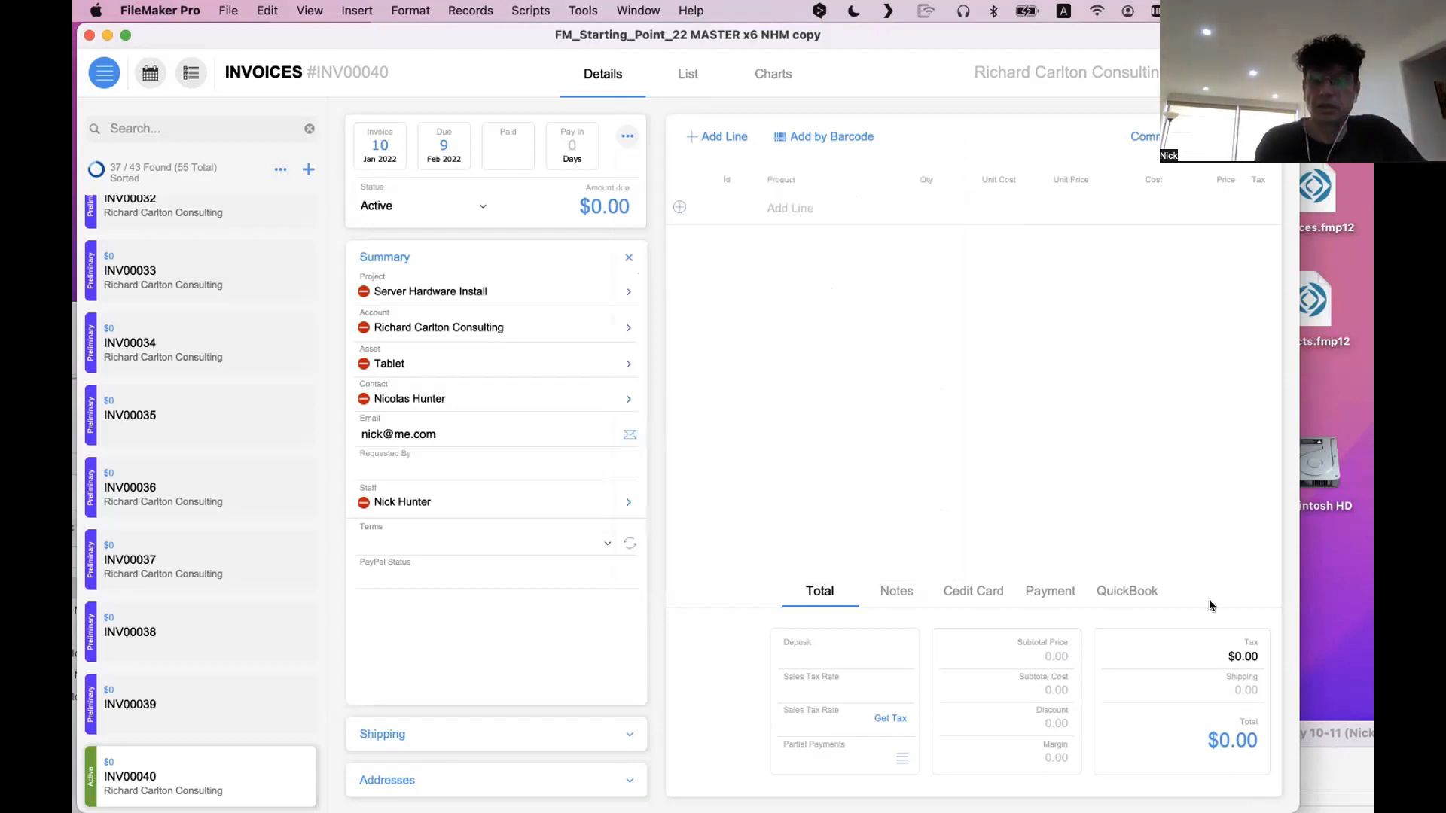
Move the Projects Copy 10-11 and new invoice windows aside, and position the old layout so its whole line items area shows
click(1327, 730)
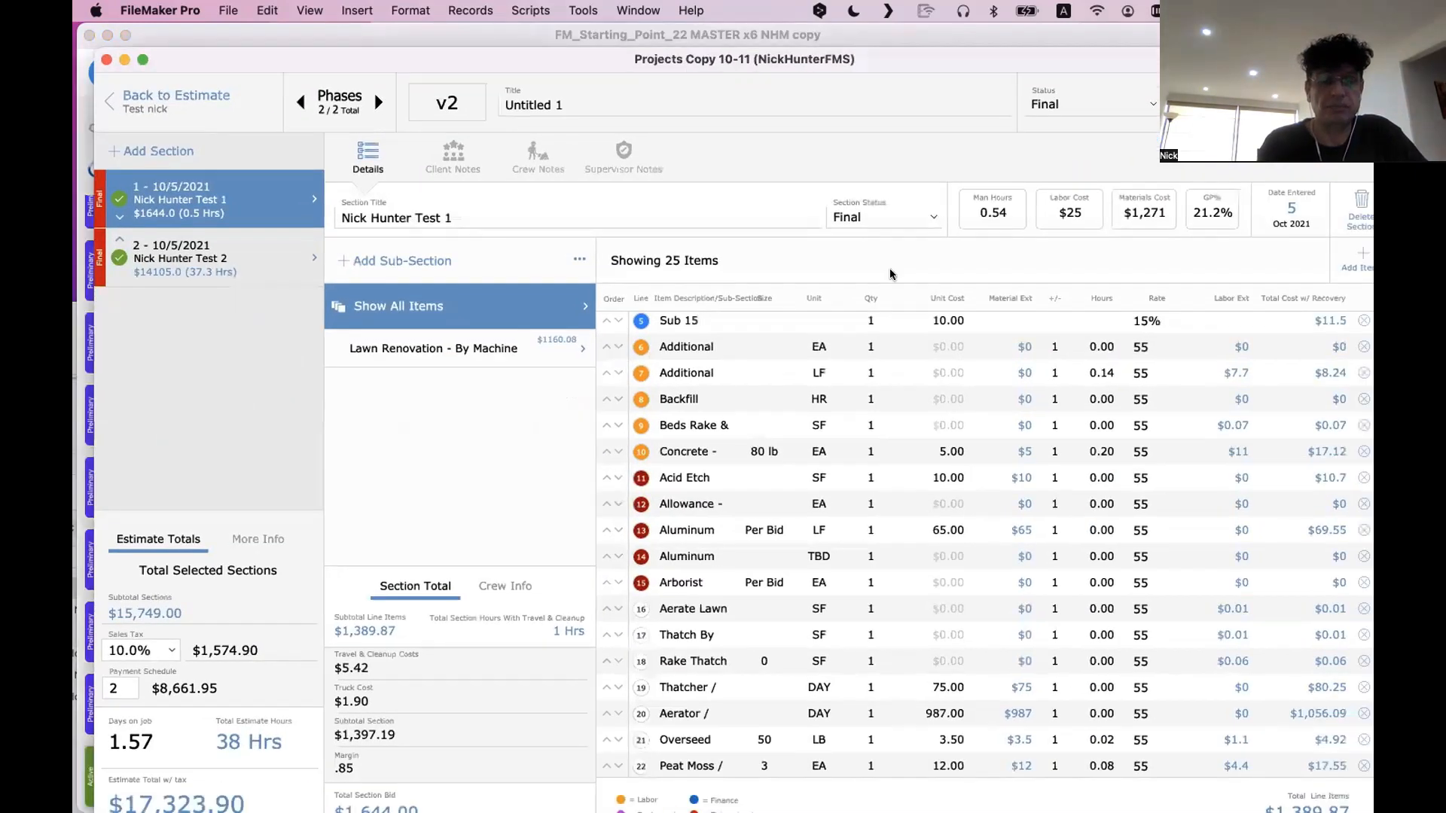
drag(685, 59, 1313, 784)
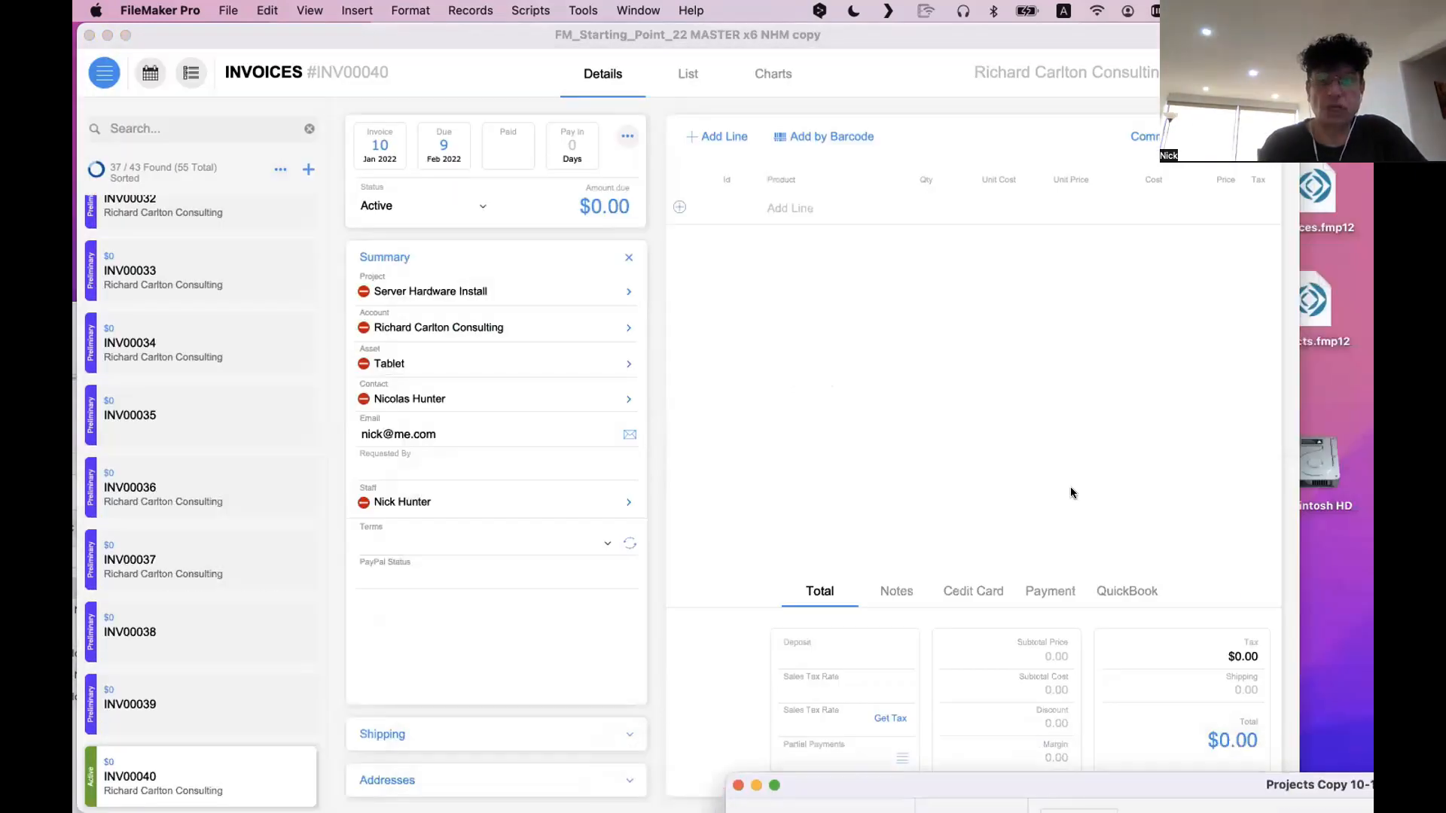
drag(436, 35, 506, 35)
drag(944, 66, 944, 65)
drag(302, 399, 321, 67)
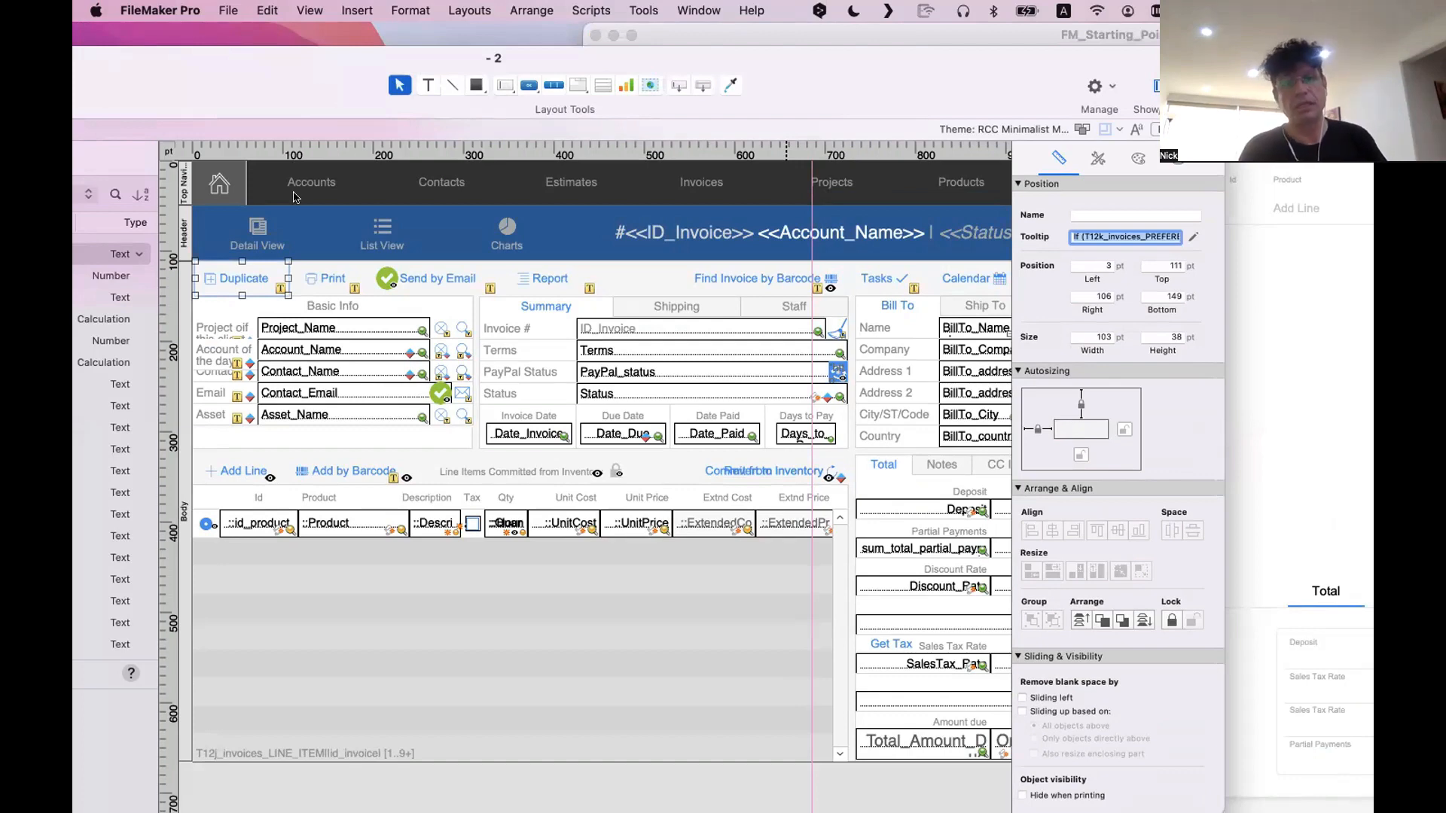
Select the old layout's Invoice Portal for inspection, and bring the new invoice forward to enter its empty line item's Product field
scroll(760, 330, right, 1)
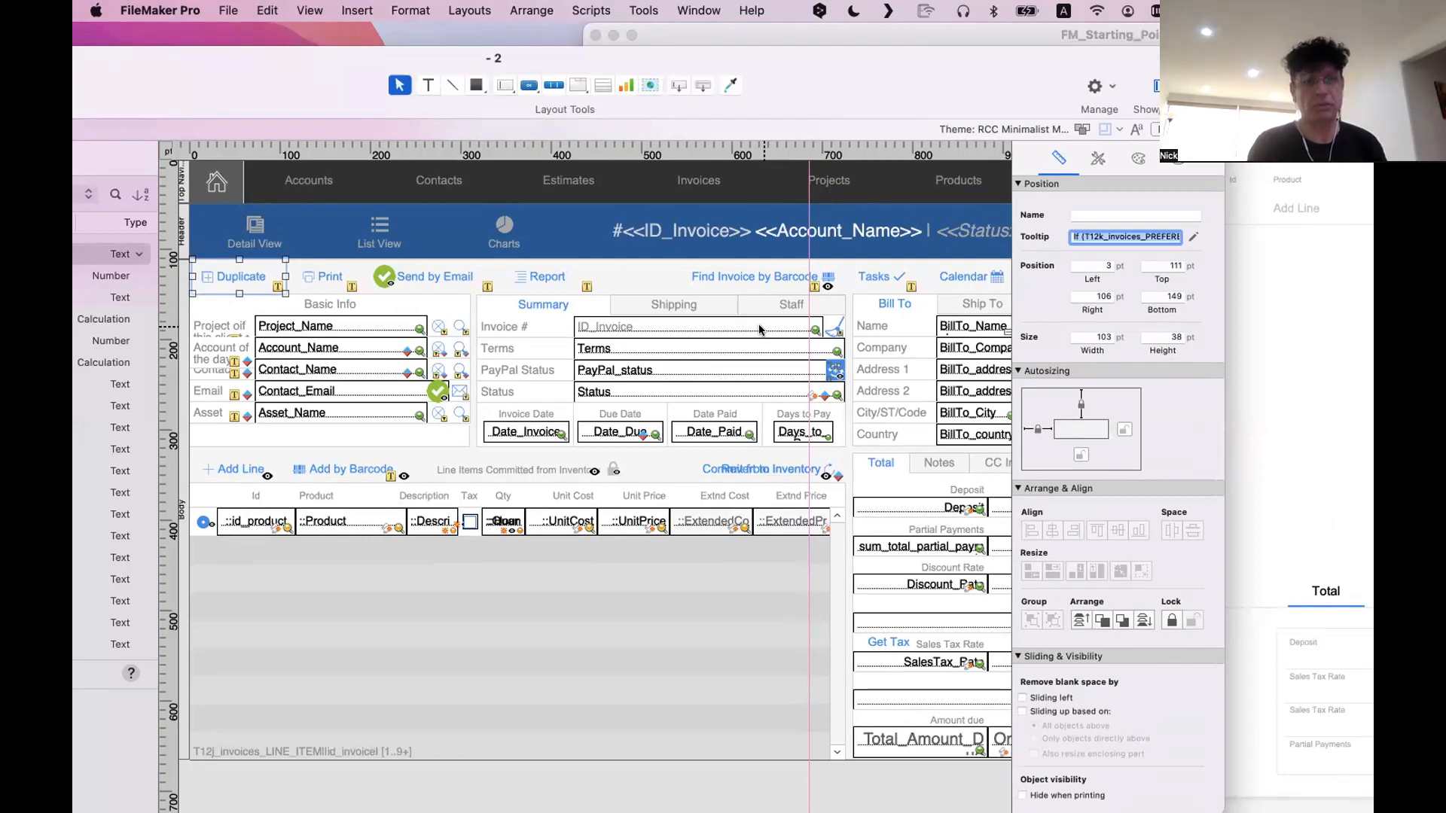
click(473, 662)
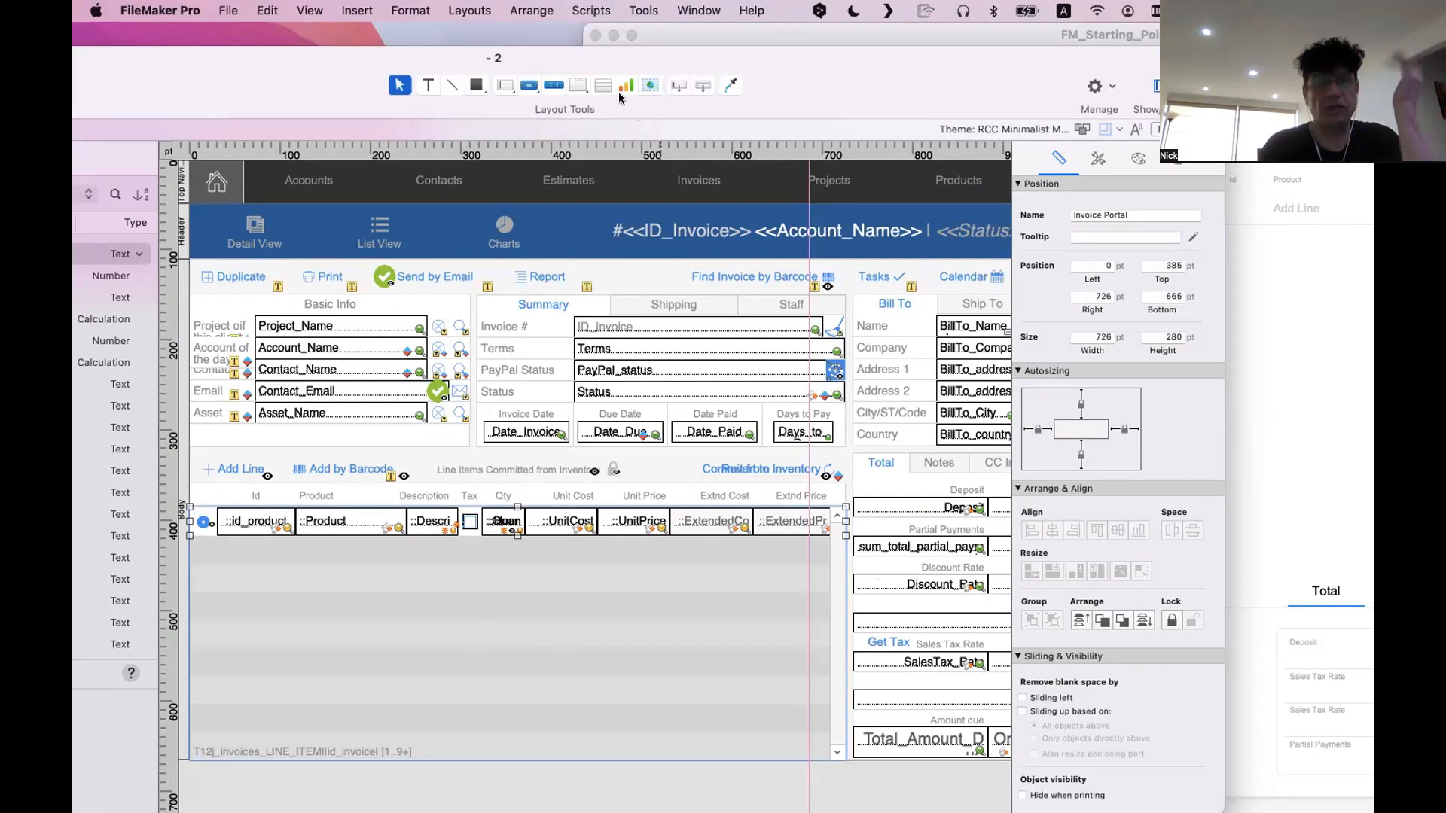
drag(619, 98, 678, 602)
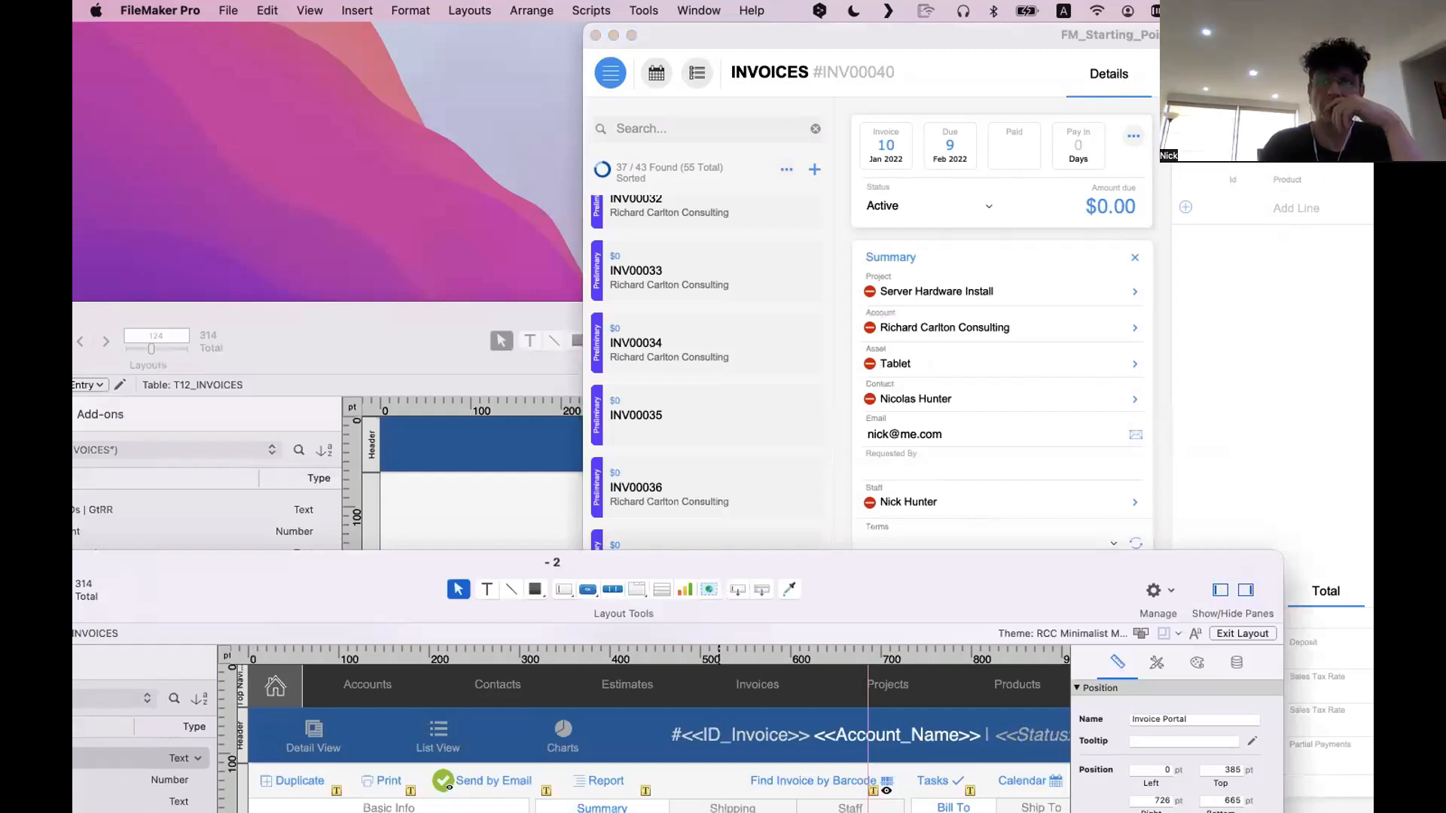
drag(940, 34, 341, 17)
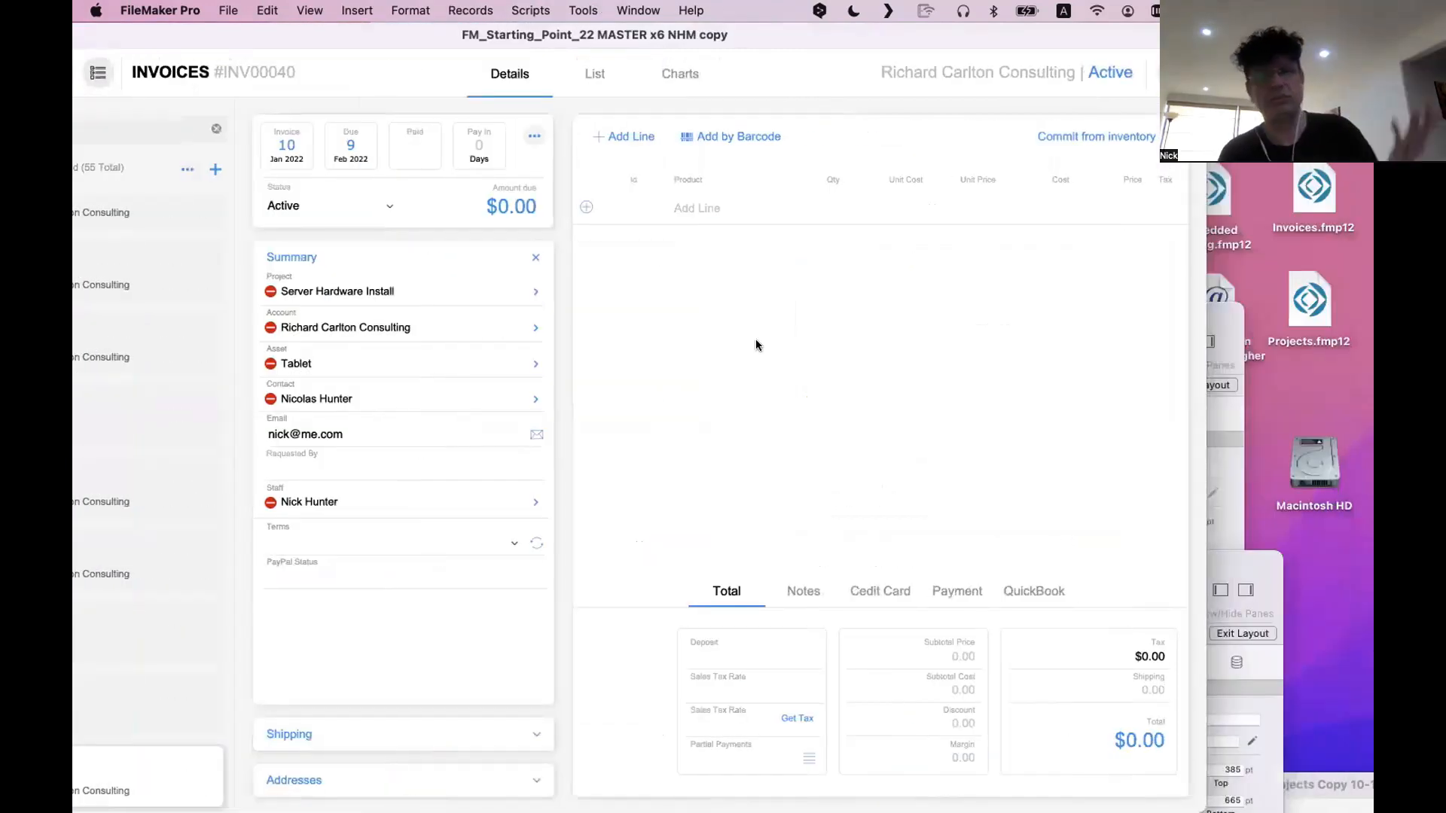
click(716, 198)
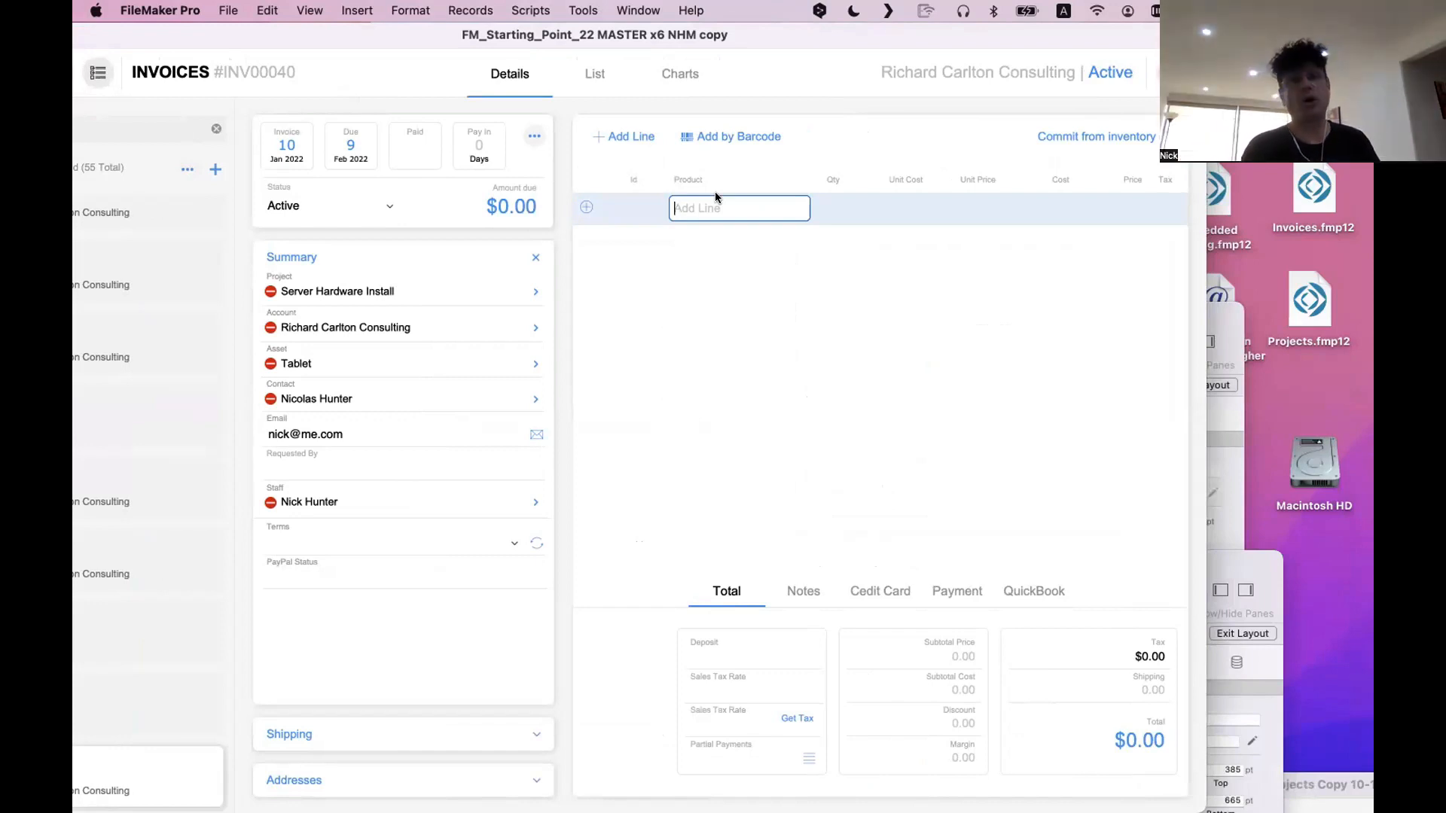
Bring the old invoice layout forward, move its window up, and select its Invoice Portal for inspection
click(1239, 566)
drag(923, 562, 906, 89)
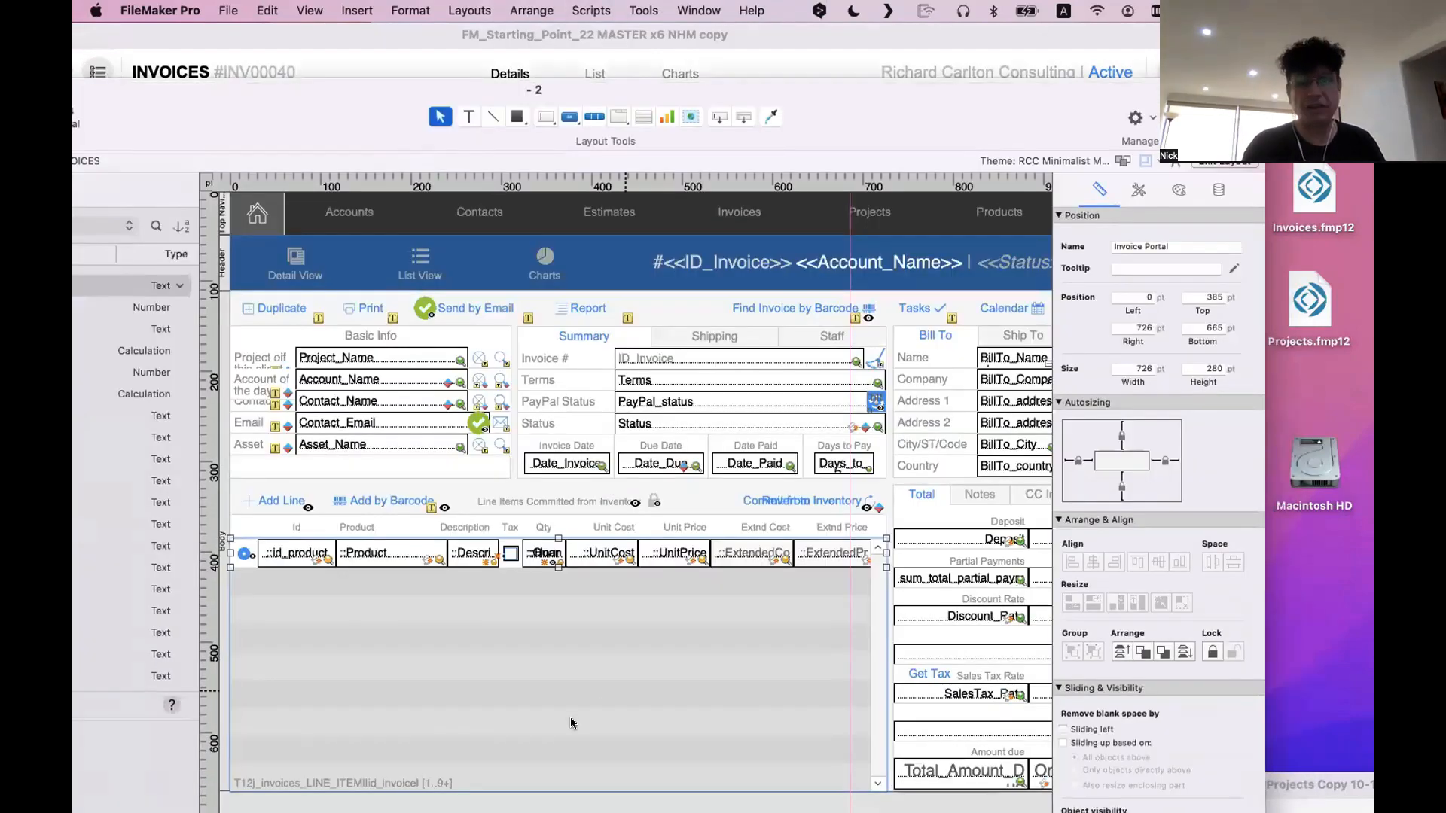
click(571, 722)
click(965, 652)
Undo the stray move of the Add by Barcode button, and select the whole line items area together with the Total tab panel
drag(372, 489, 748, 580)
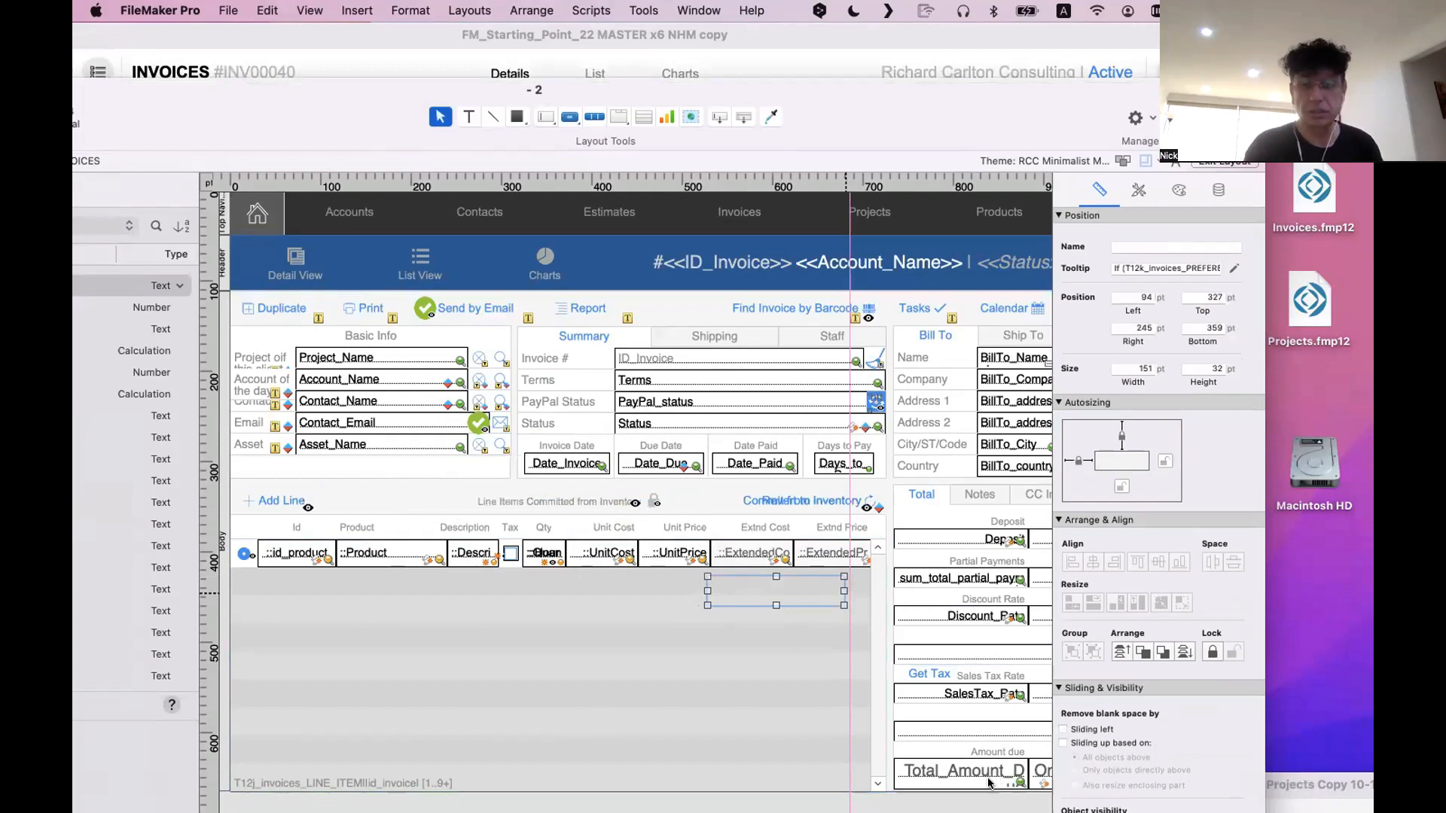
key(super+z)
scroll(989, 782, down, 3)
scroll(989, 782, right, 4)
scroll(989, 781, left, 4)
drag(941, 723, 226, 413)
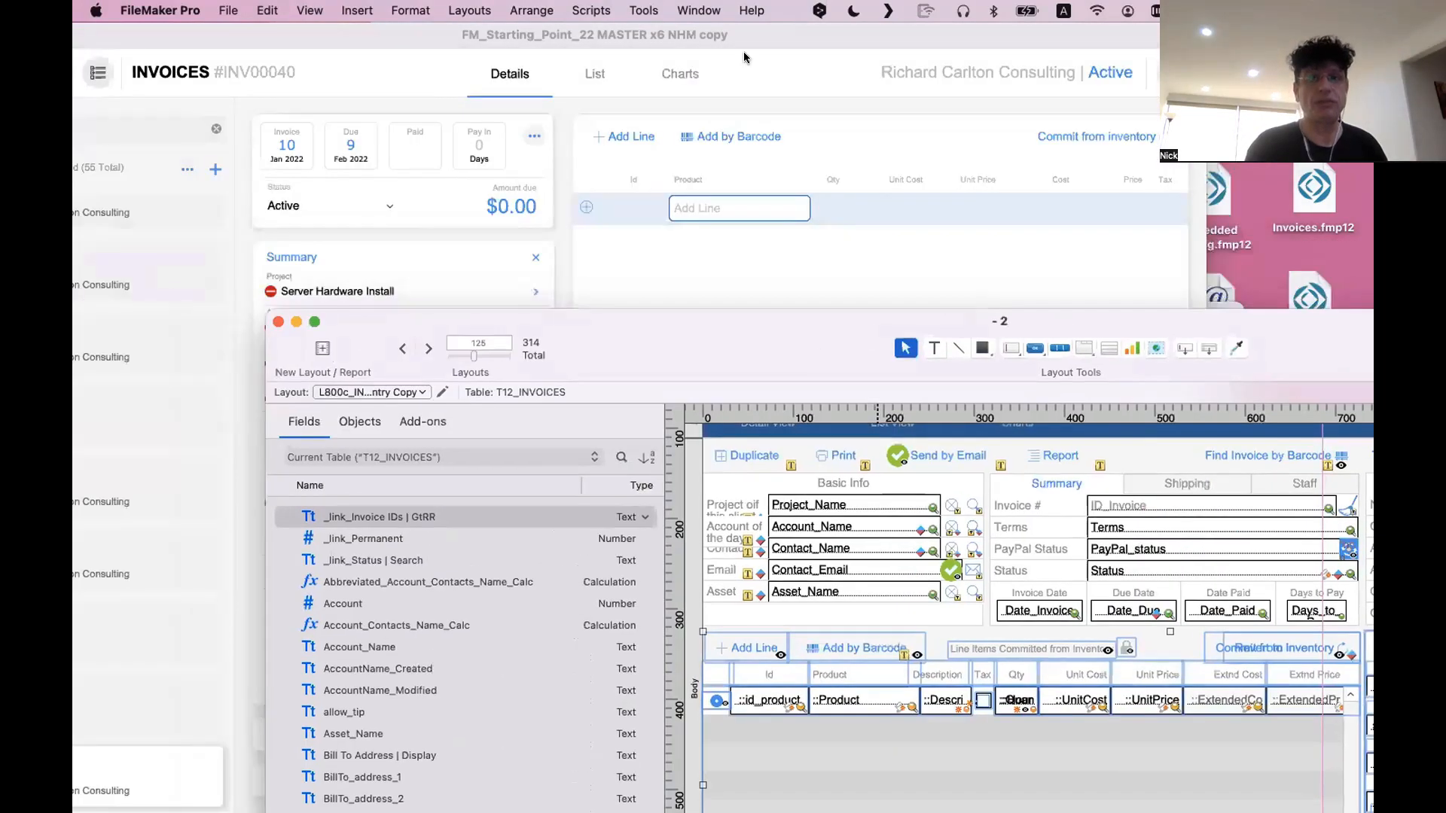
Delete all the help notes and leftover objects placed beyond the old invoice layout's right edge
click(745, 10)
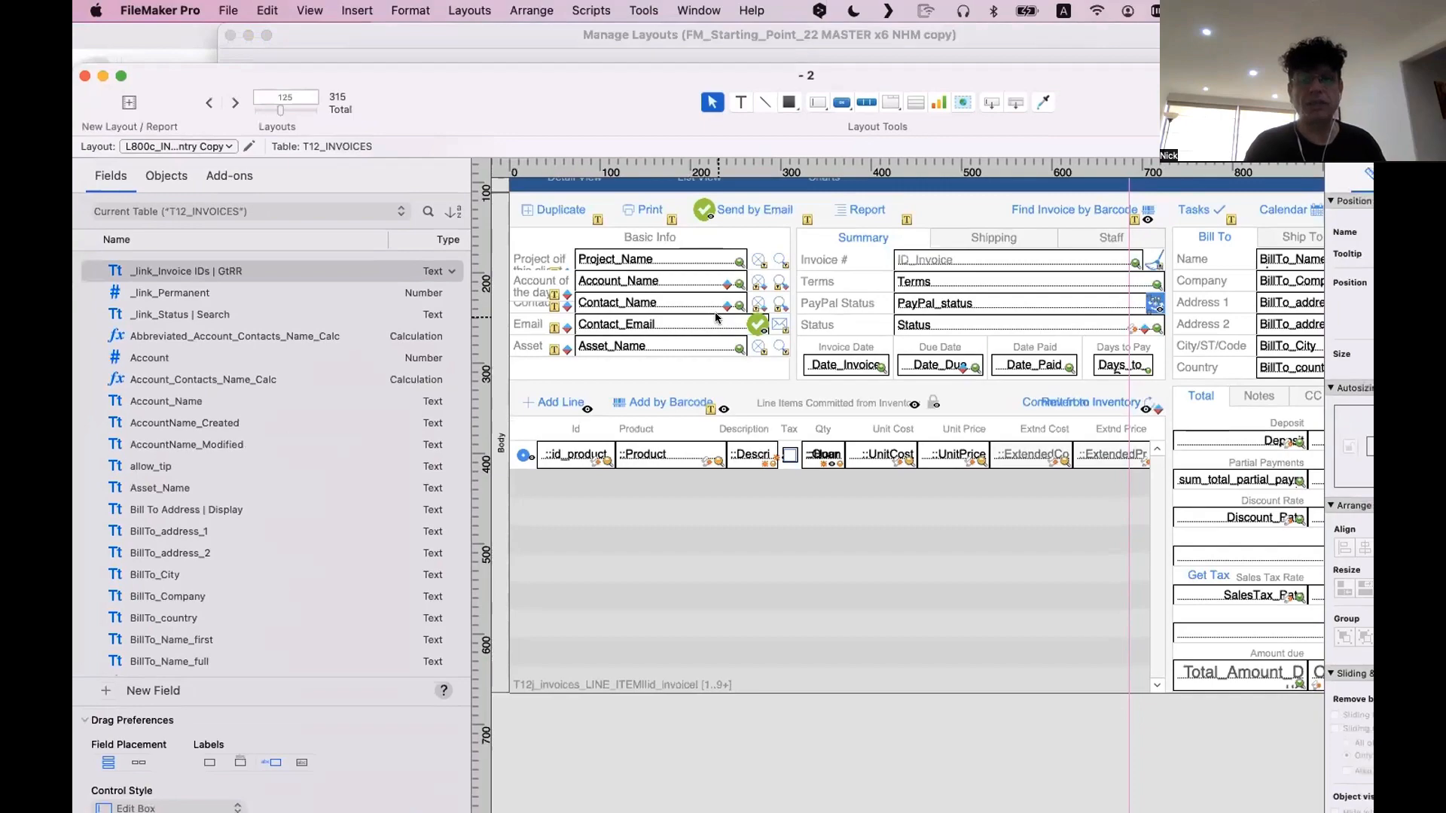
scroll(715, 312, right, 15)
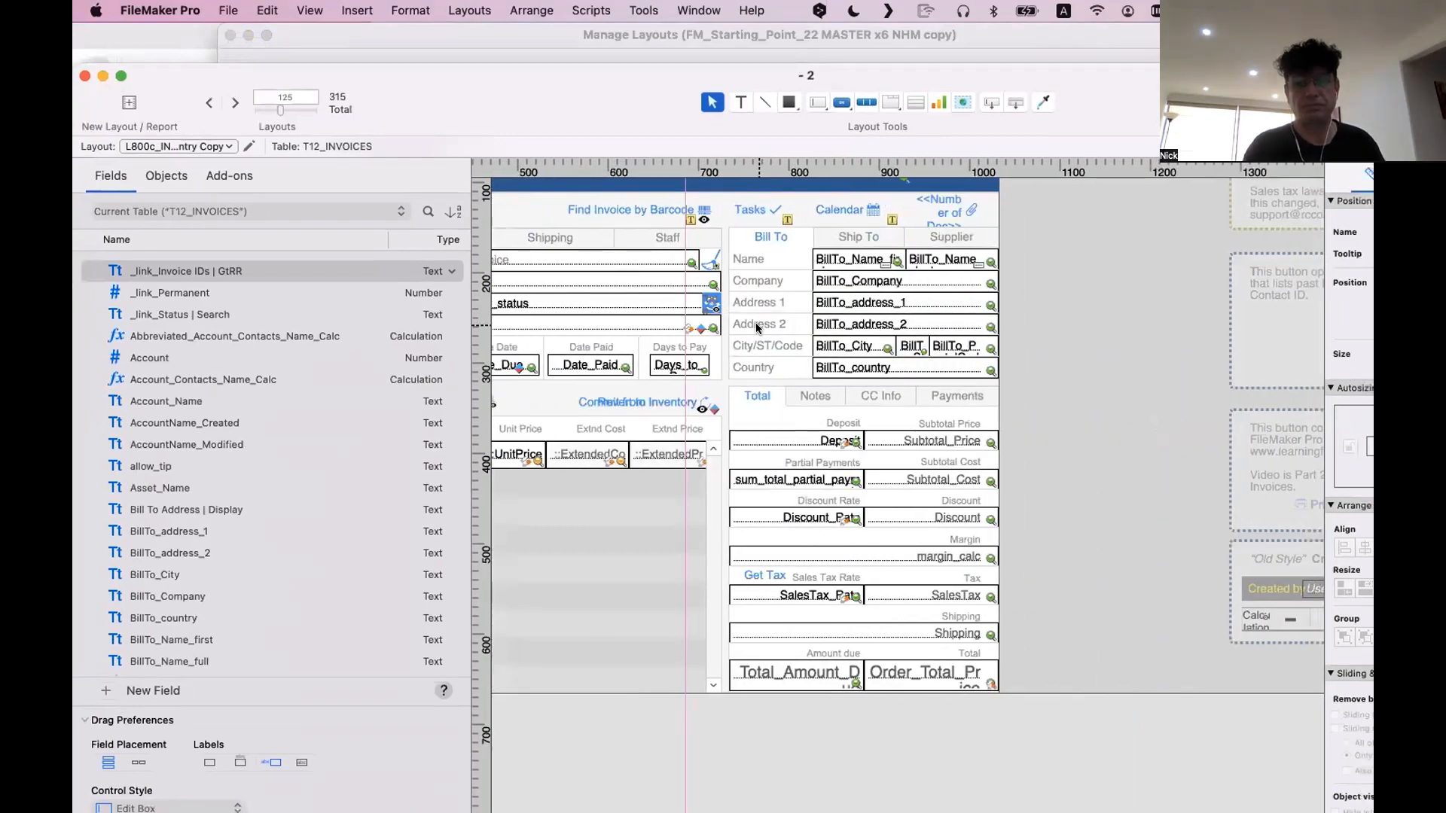
scroll(980, 448, right, 8)
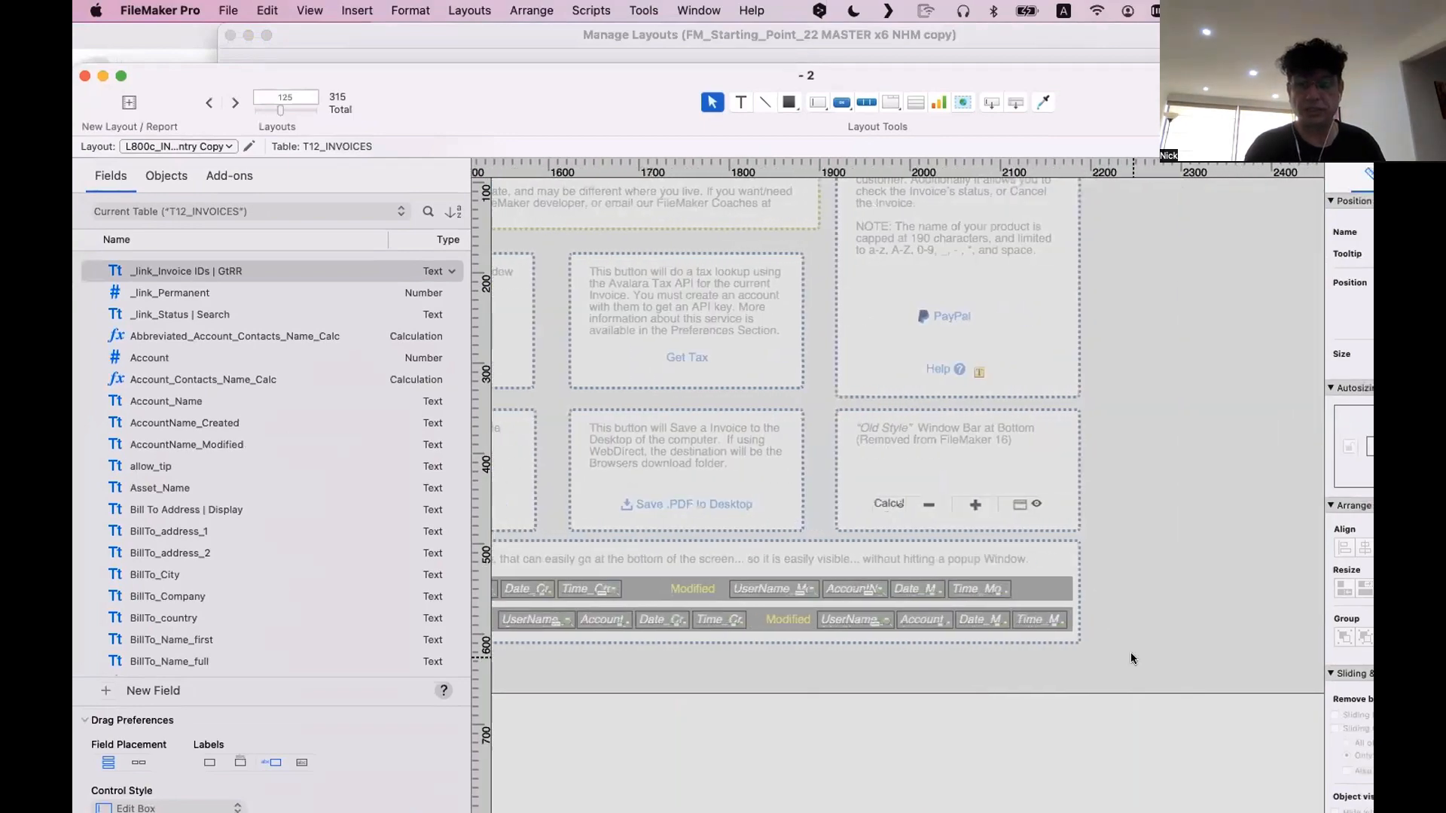
drag(1130, 658, 450, 161)
scroll(762, 258, left, 16)
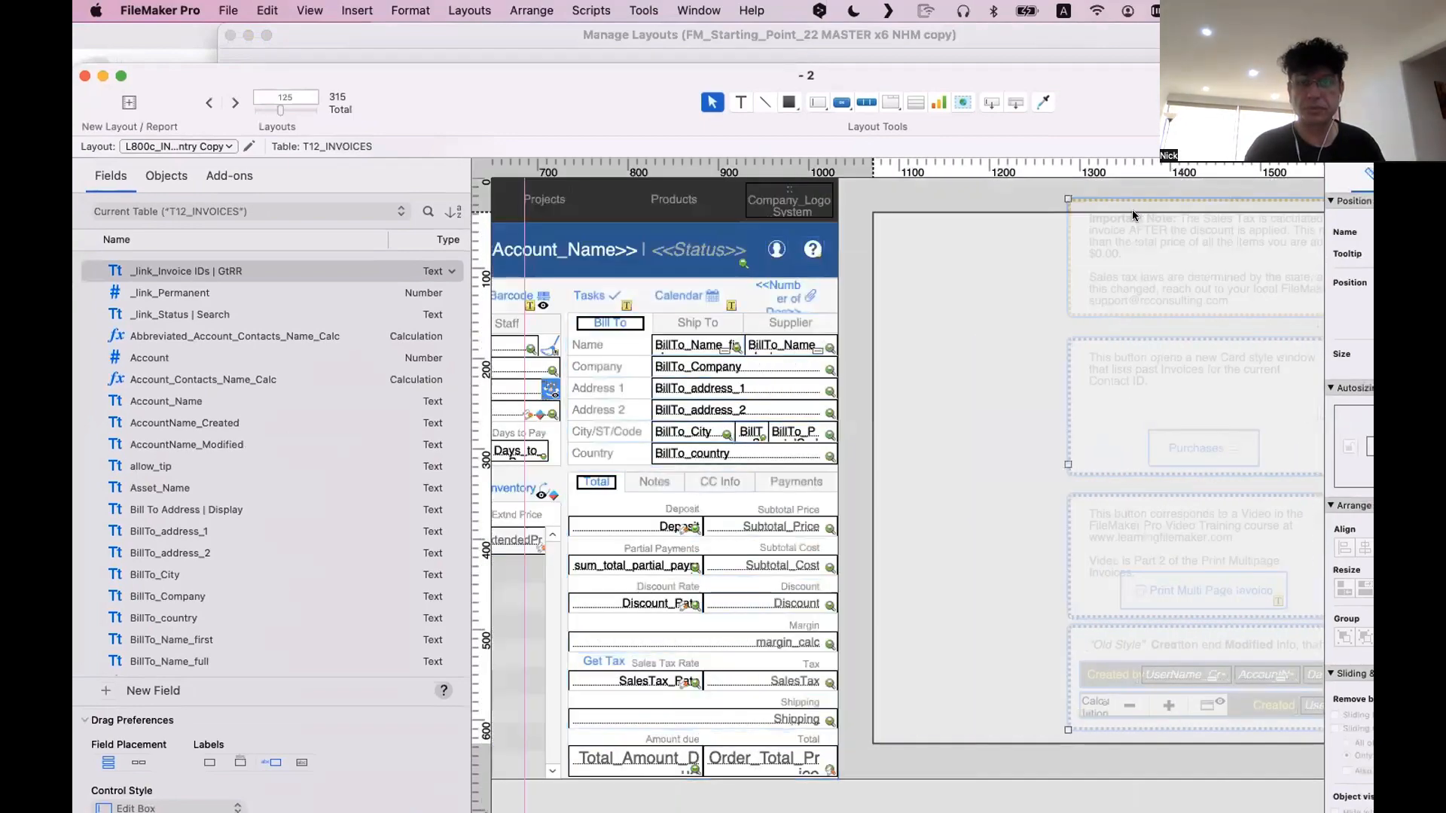
scroll(955, 332, left, 10)
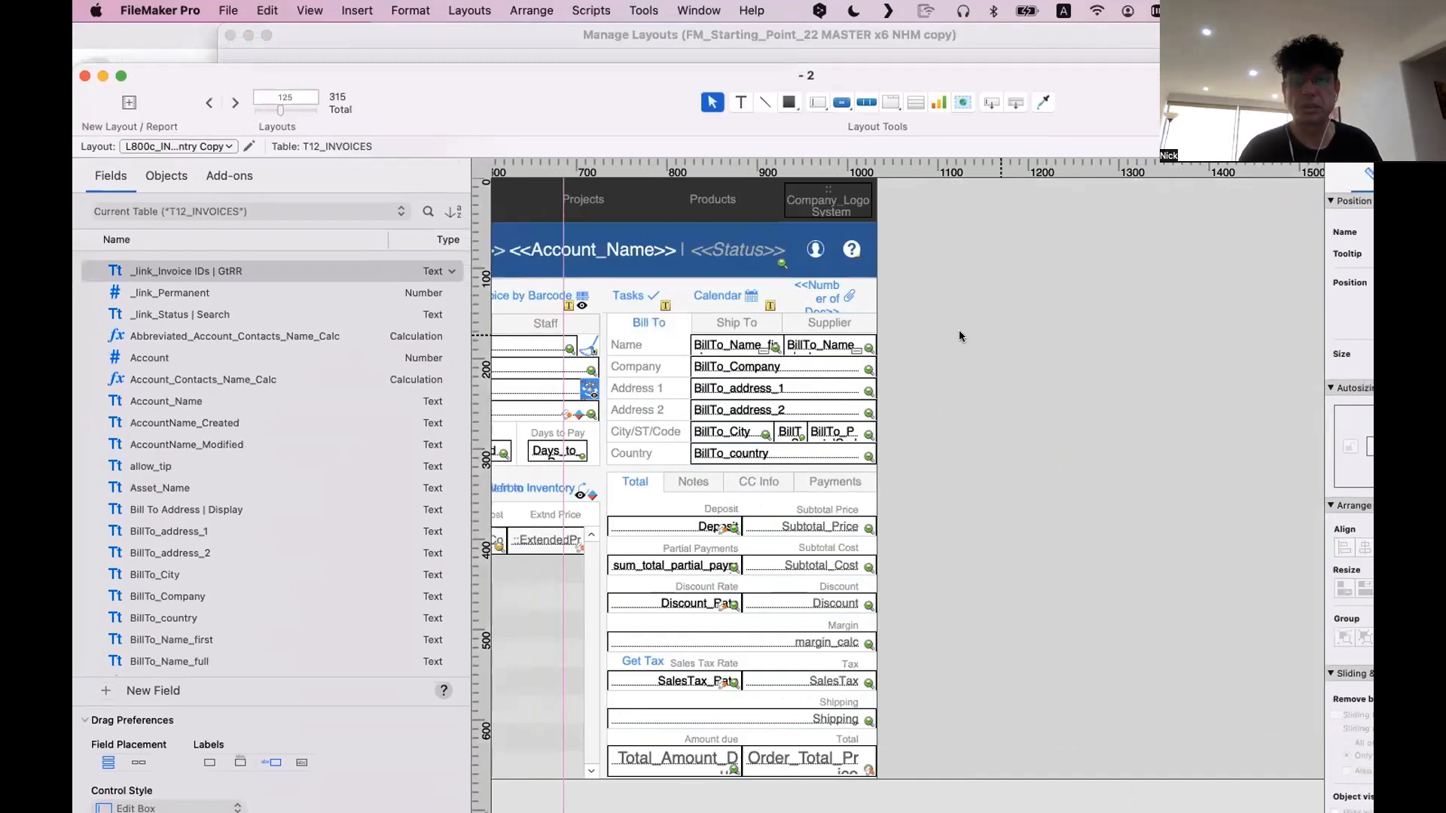
Move the Bill To tab panel off the layout's right edge, and delete the row of action buttons from Duplicate through Calendar
click(1011, 324)
drag(1010, 322, 1295, 349)
drag(1256, 299, 497, 298)
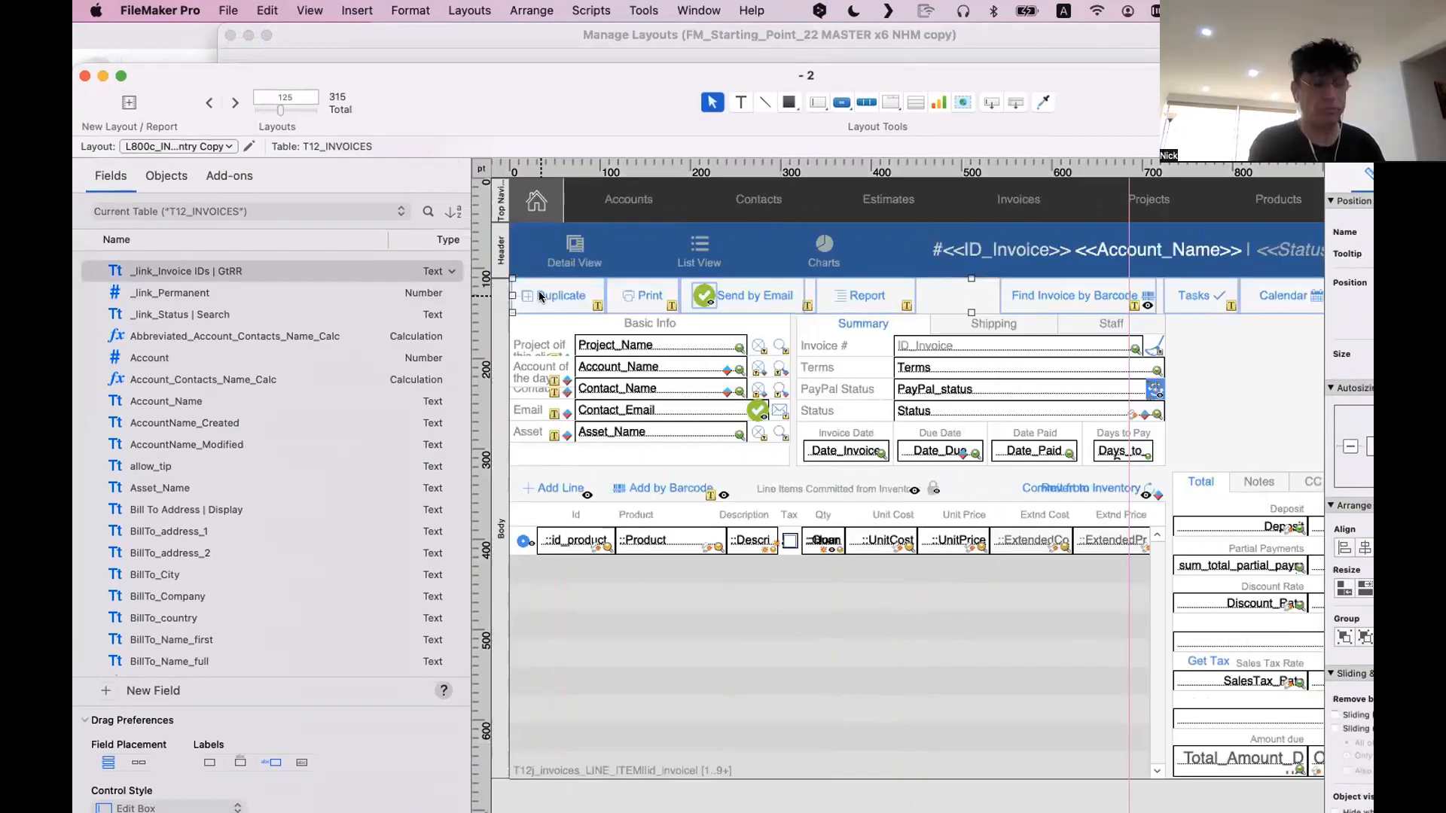
key(Delete)
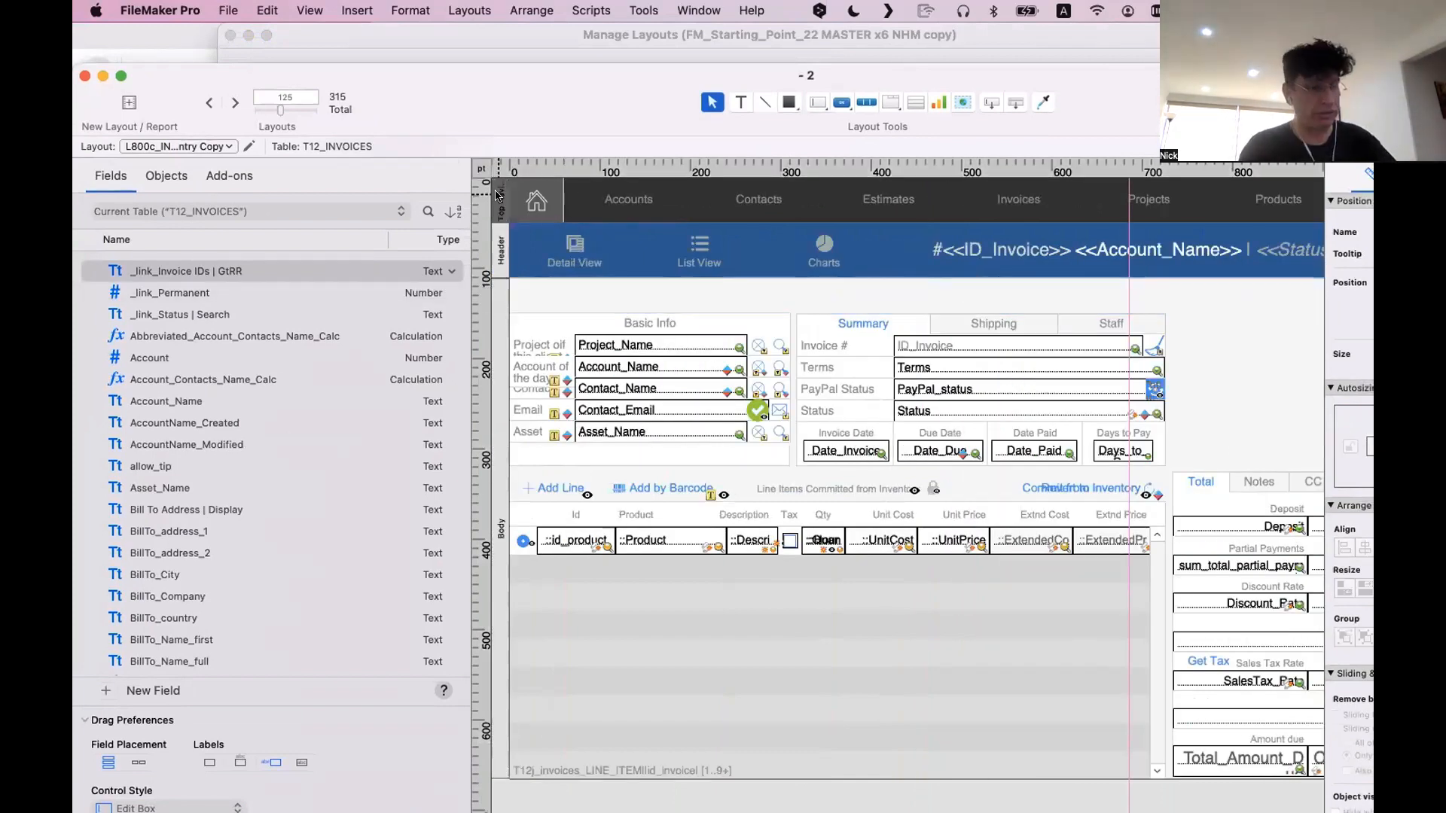
Delete the entire Top Navigation part from the layout
key(Delete)
click(677, 322)
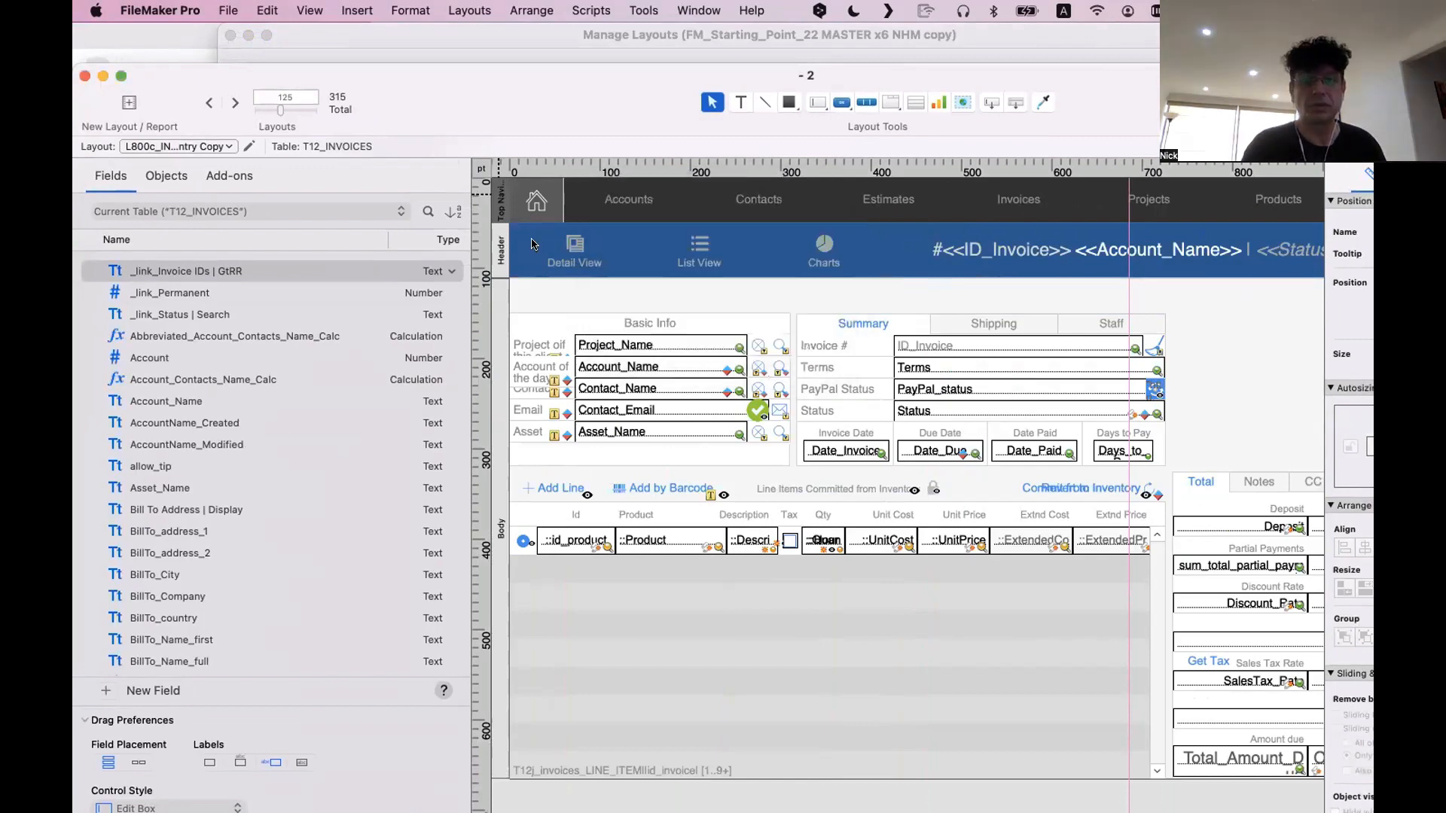
Delete the invoice ID, account name and status text from the header, and place the narrowed Detail View, List View and Charts buttons near its centre
click(1015, 213)
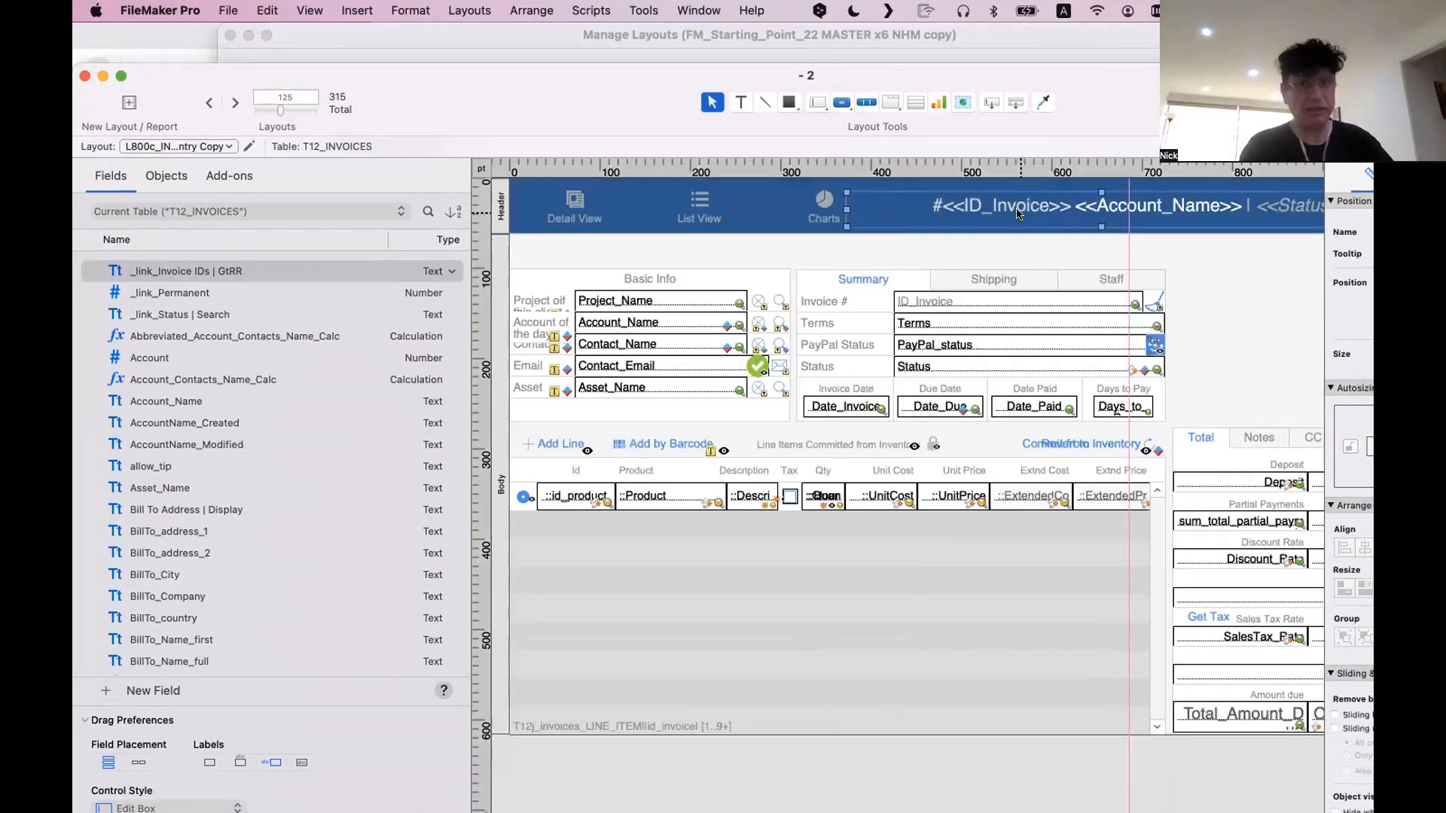
key(Delete)
drag(879, 203, 1051, 205)
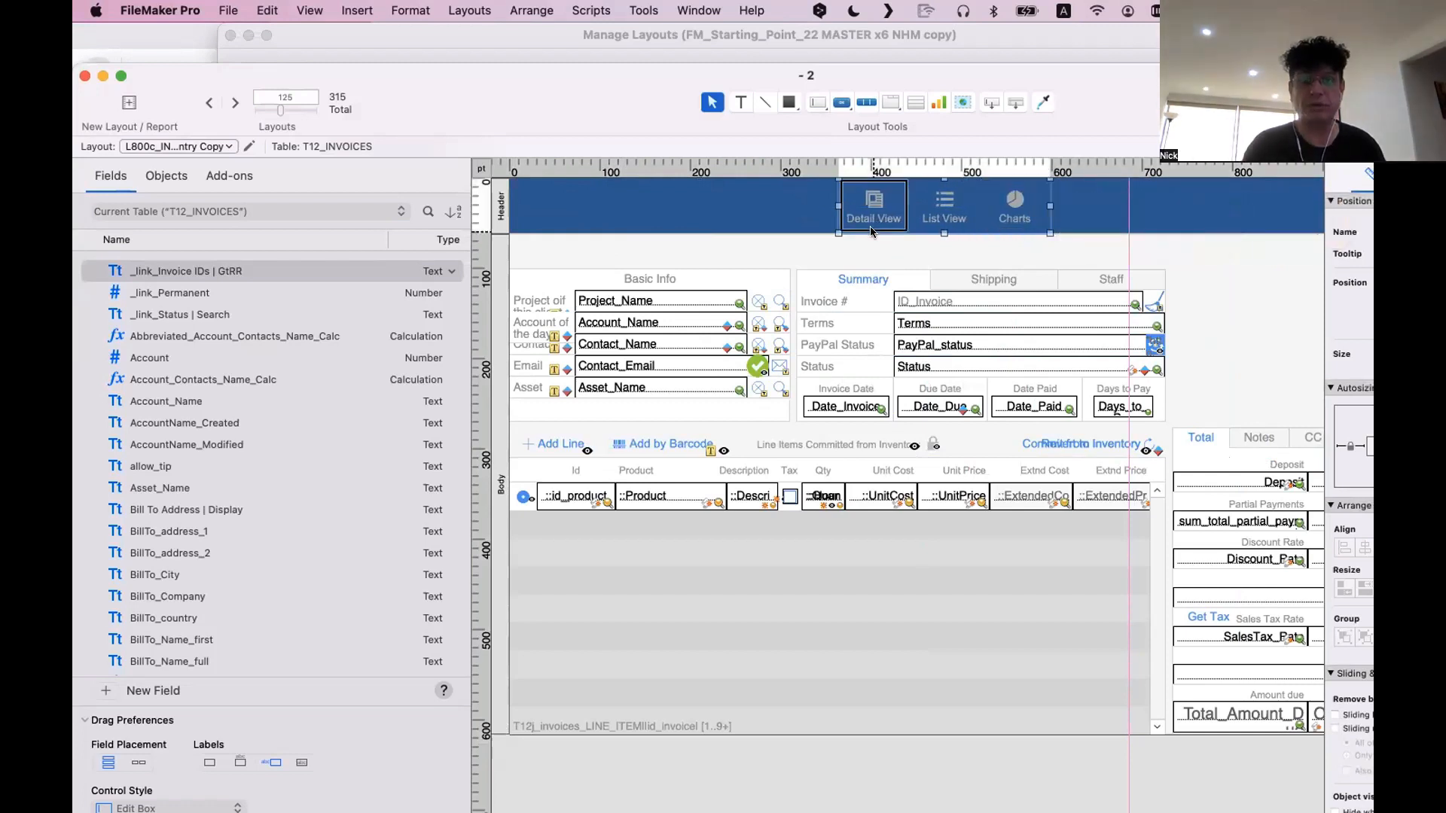
Move the Invoice Portal with its column headings and line item buttons off the layout's right edge
click(603, 561)
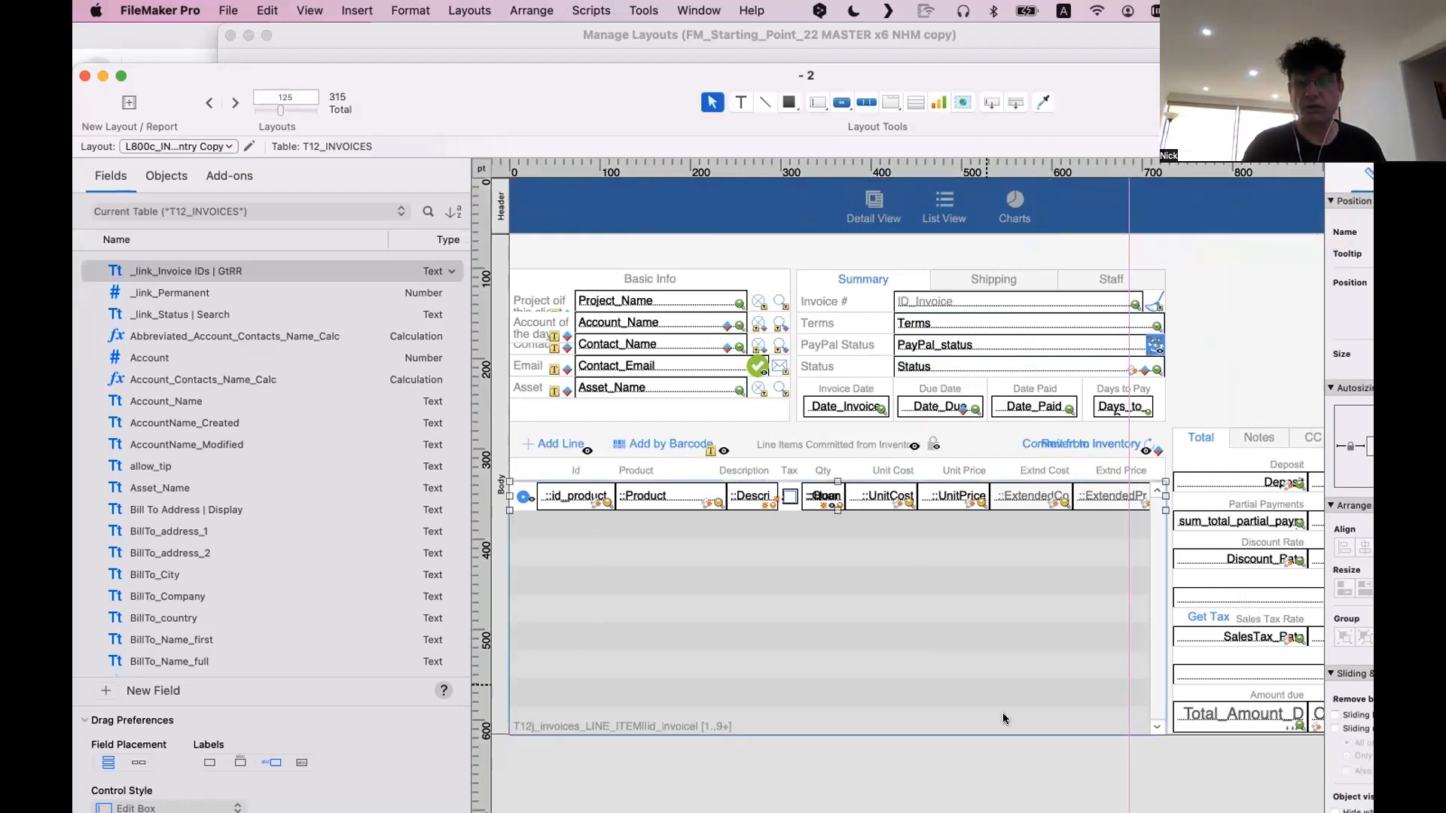
drag(1145, 742, 472, 438)
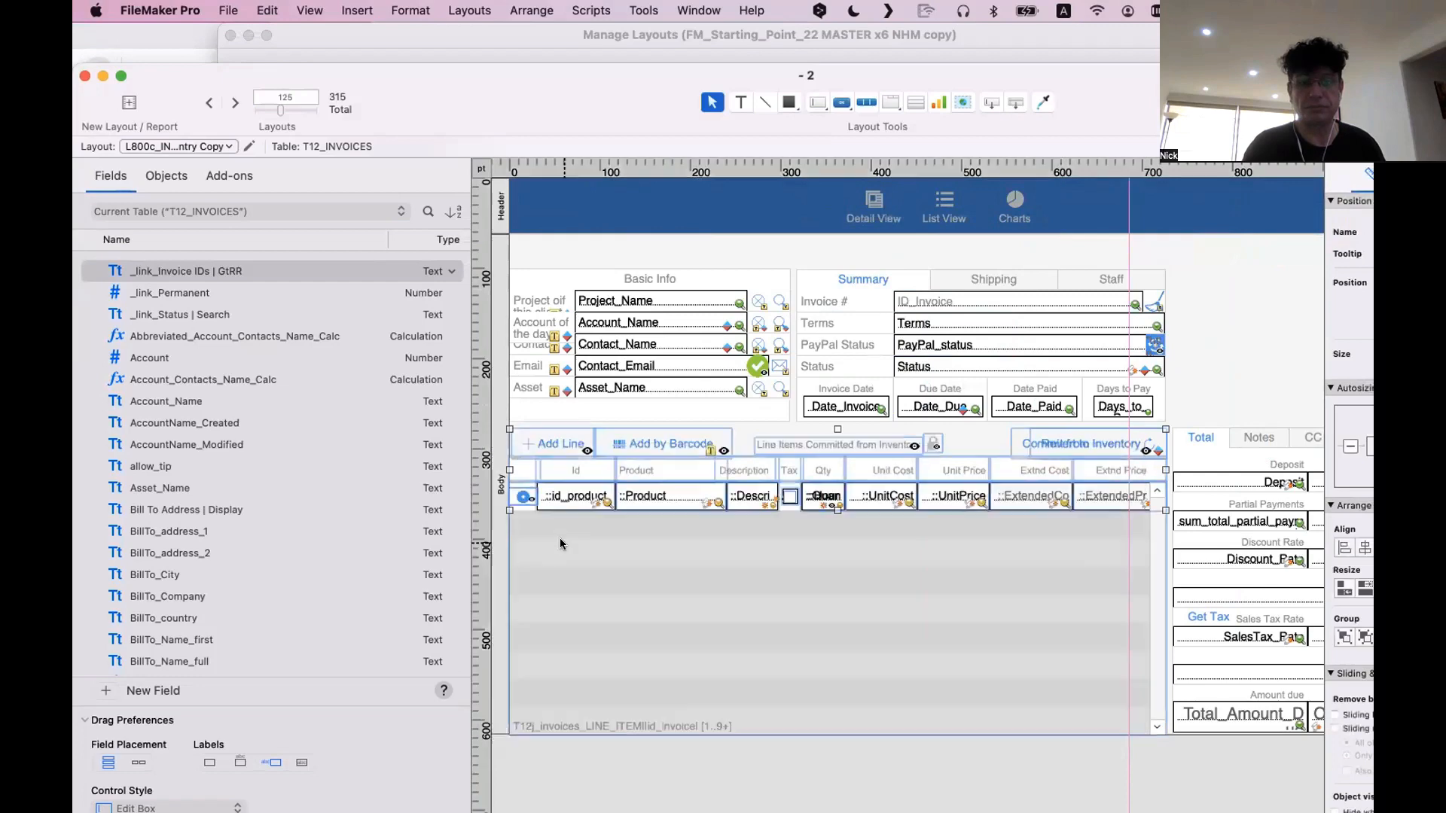
drag(551, 542, 1040, 467)
scroll(858, 416, left, 12)
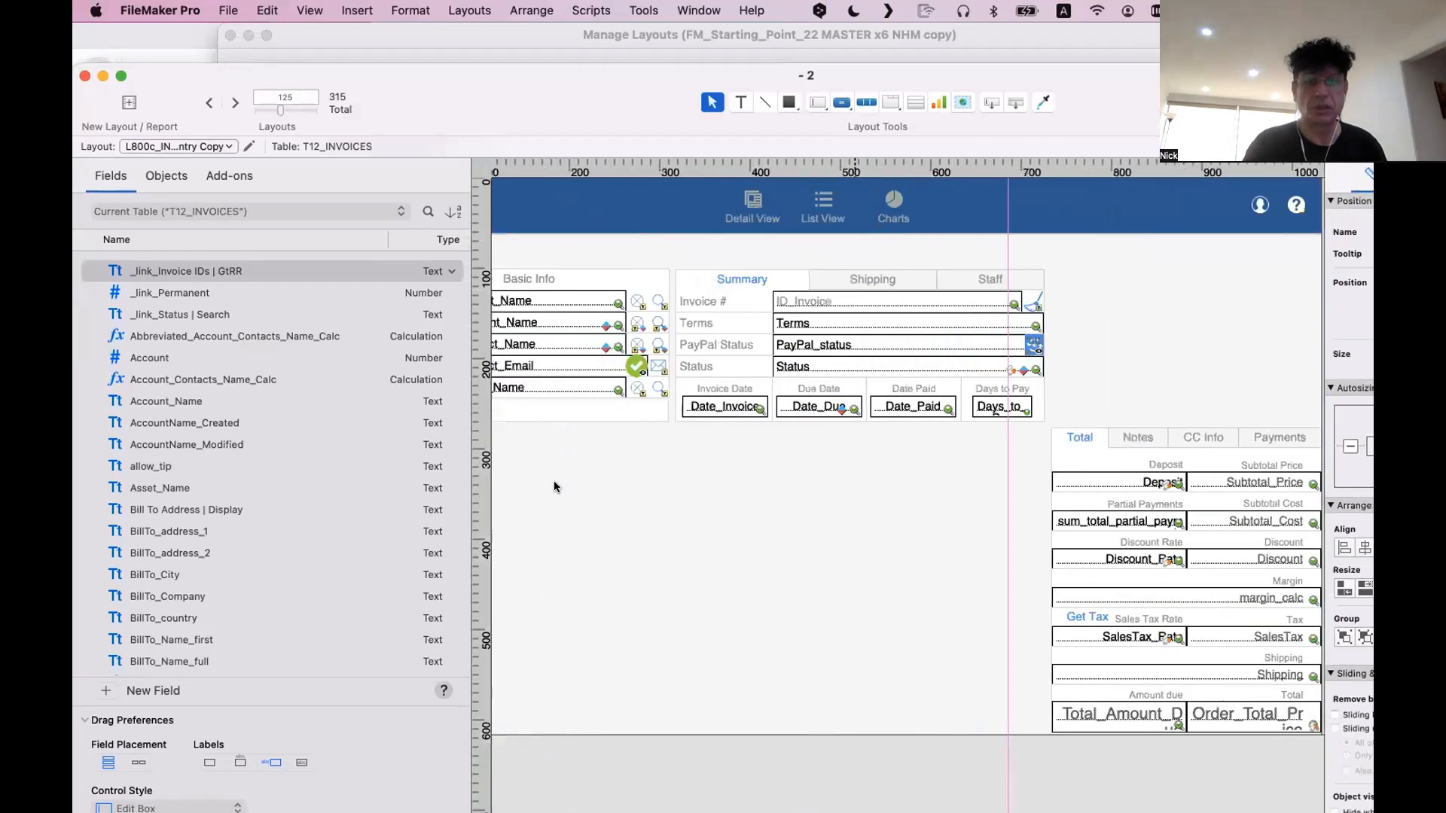
Move the Basic Info block up to just below the header, and shift the window to show the Inspector
click(588, 474)
scroll(564, 451, left, 4)
drag(790, 448, 542, 246)
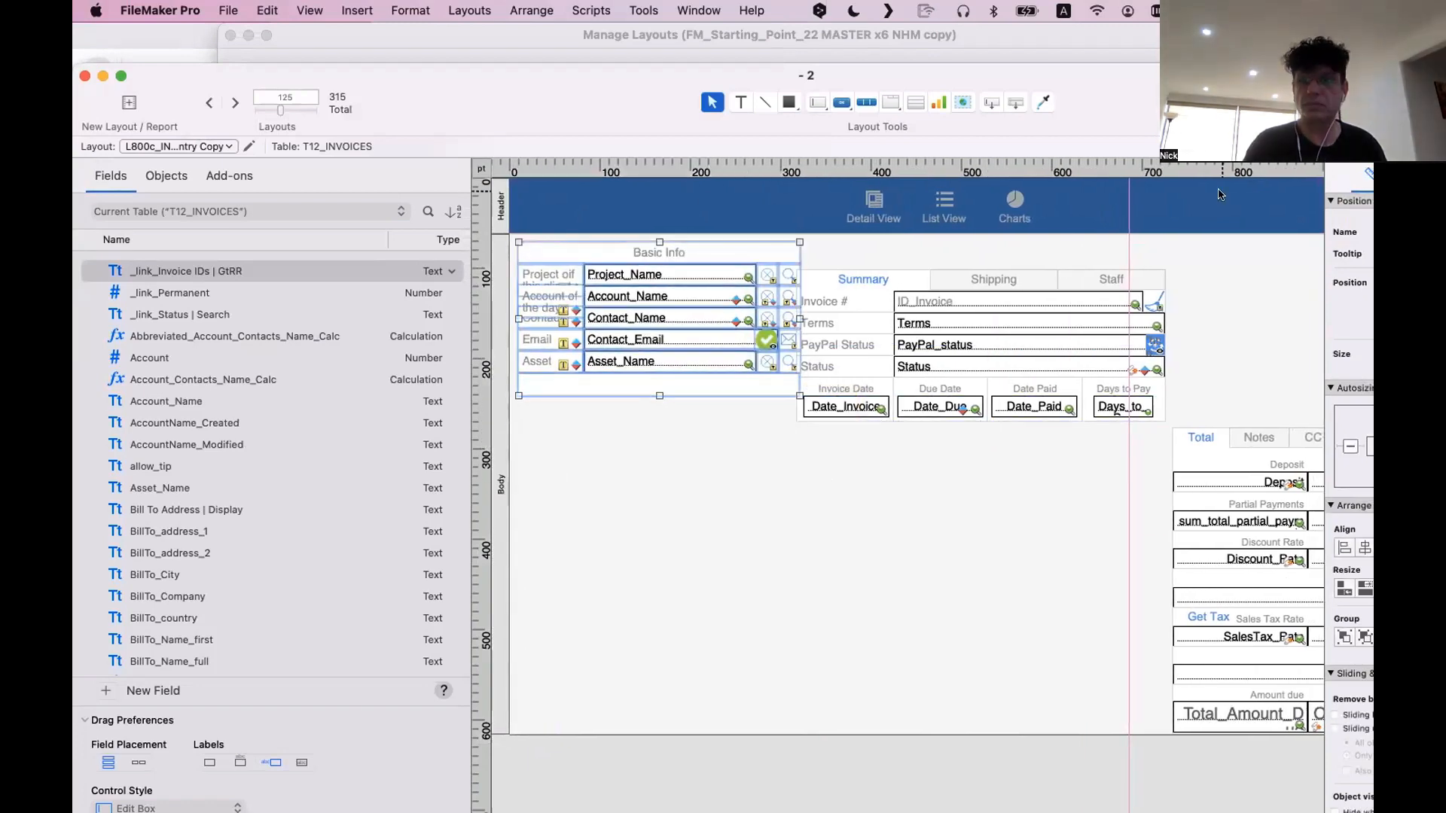
drag(988, 133, 707, 143)
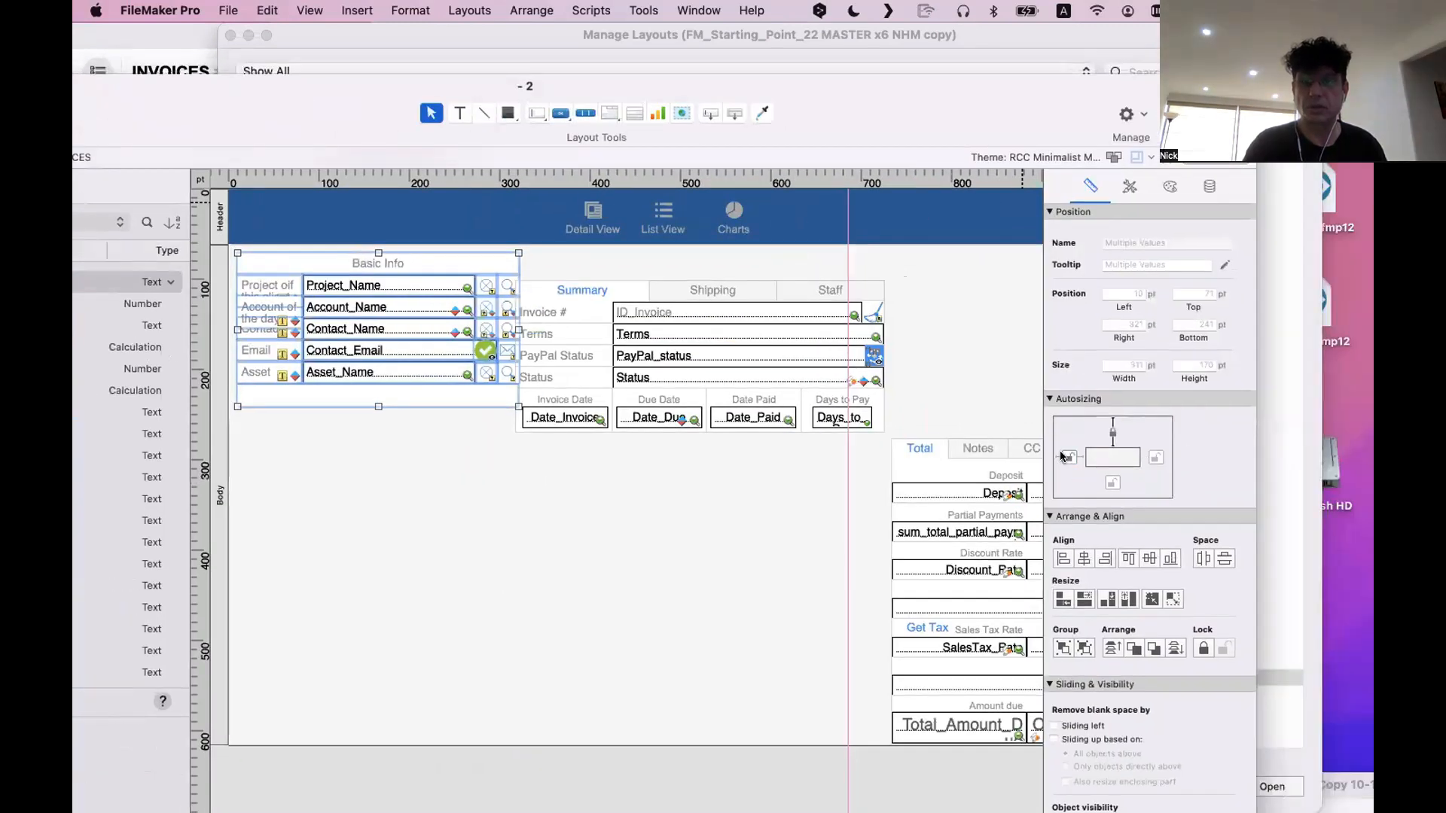
Place the Summary tab panel at 0 pt left and 250 pt top under Basic Info, and stack the Bill To tab panel beneath it
click(734, 390)
drag(607, 294, 287, 427)
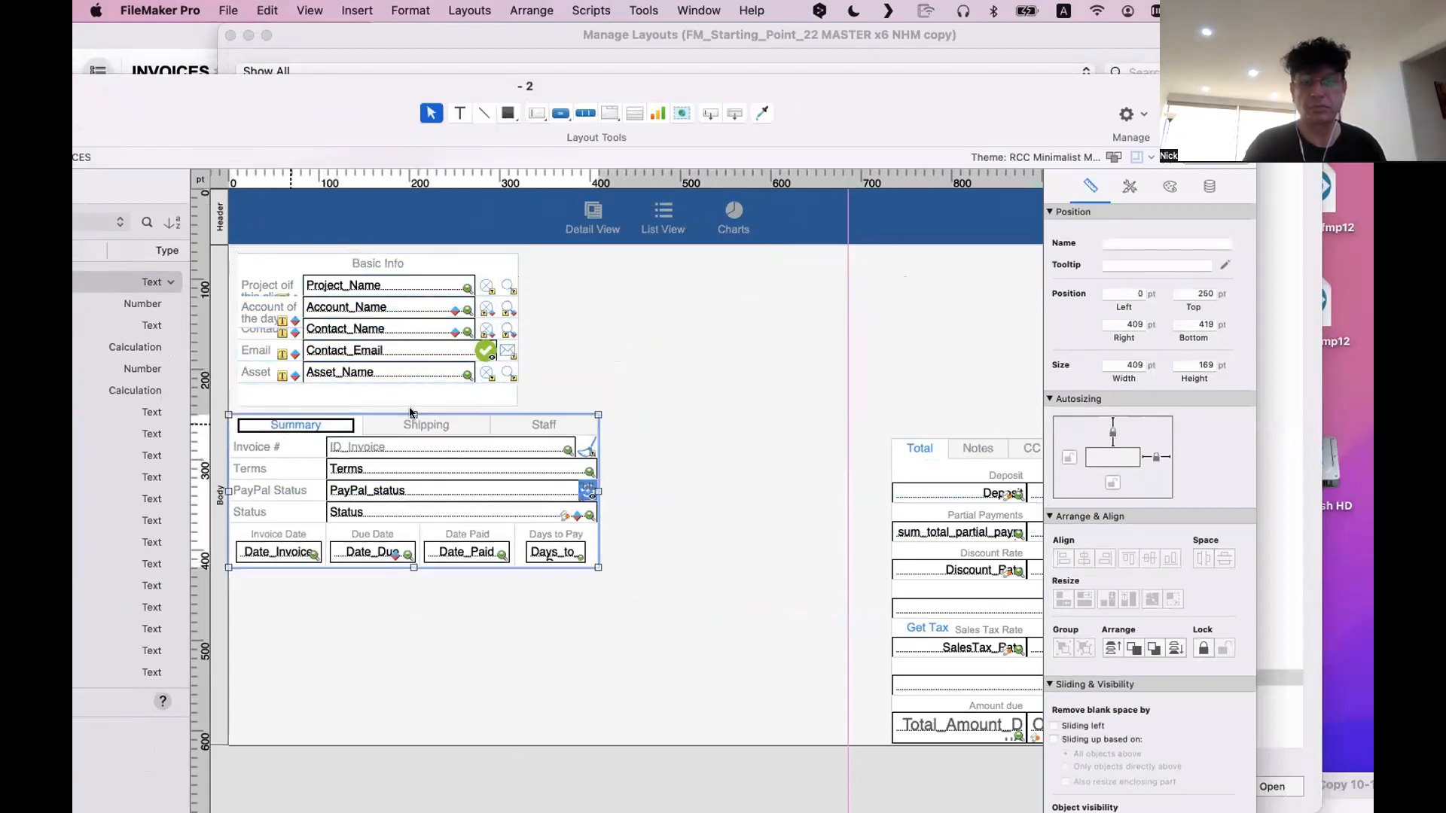
scroll(866, 428, right, 10)
drag(763, 329, 137, 648)
drag(264, 632, 274, 620)
click(746, 619)
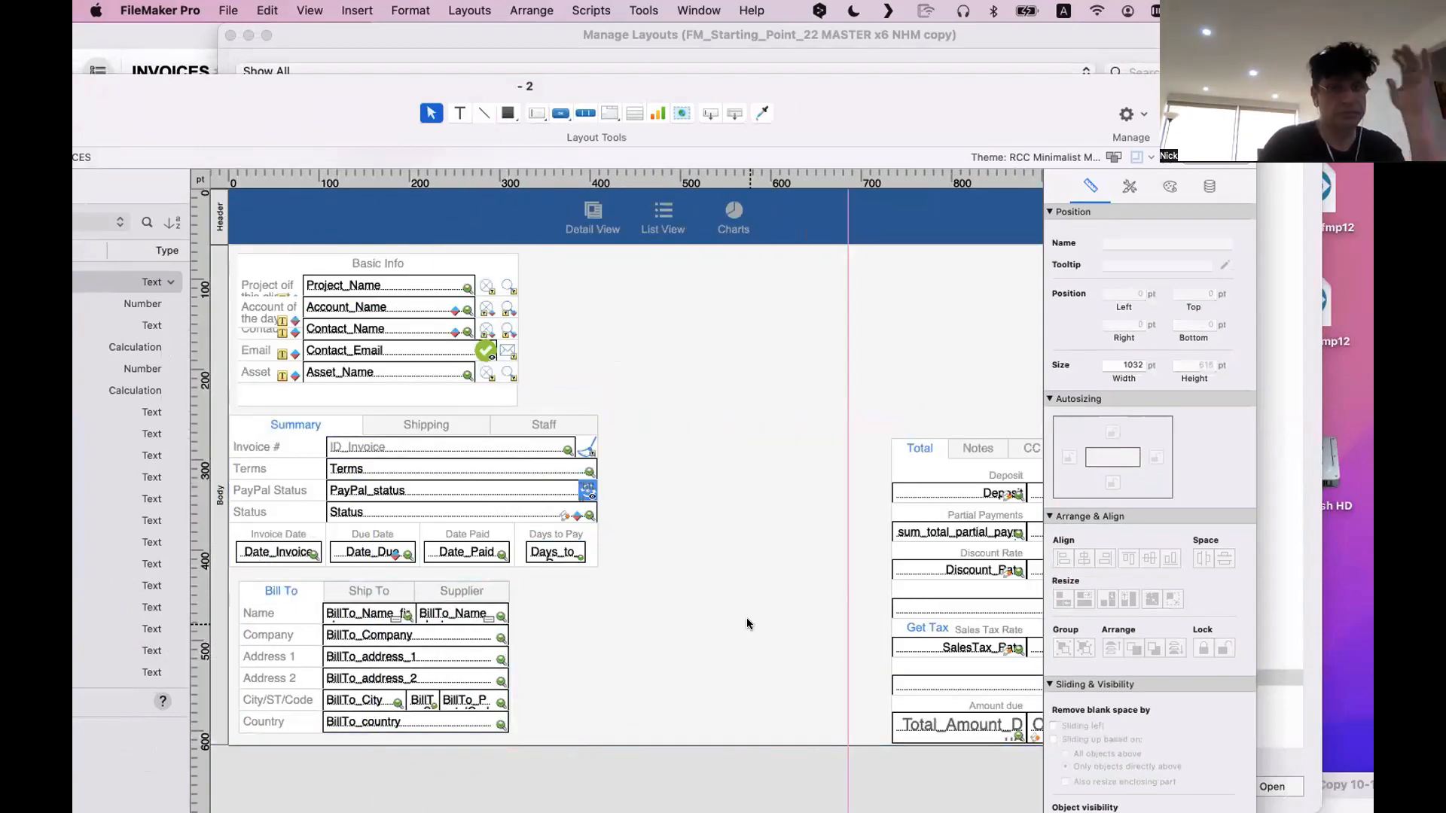
Move the Total tab panel off the layout's right edge to about 1304 pt left and 199 pt top
scroll(758, 619, right, 10)
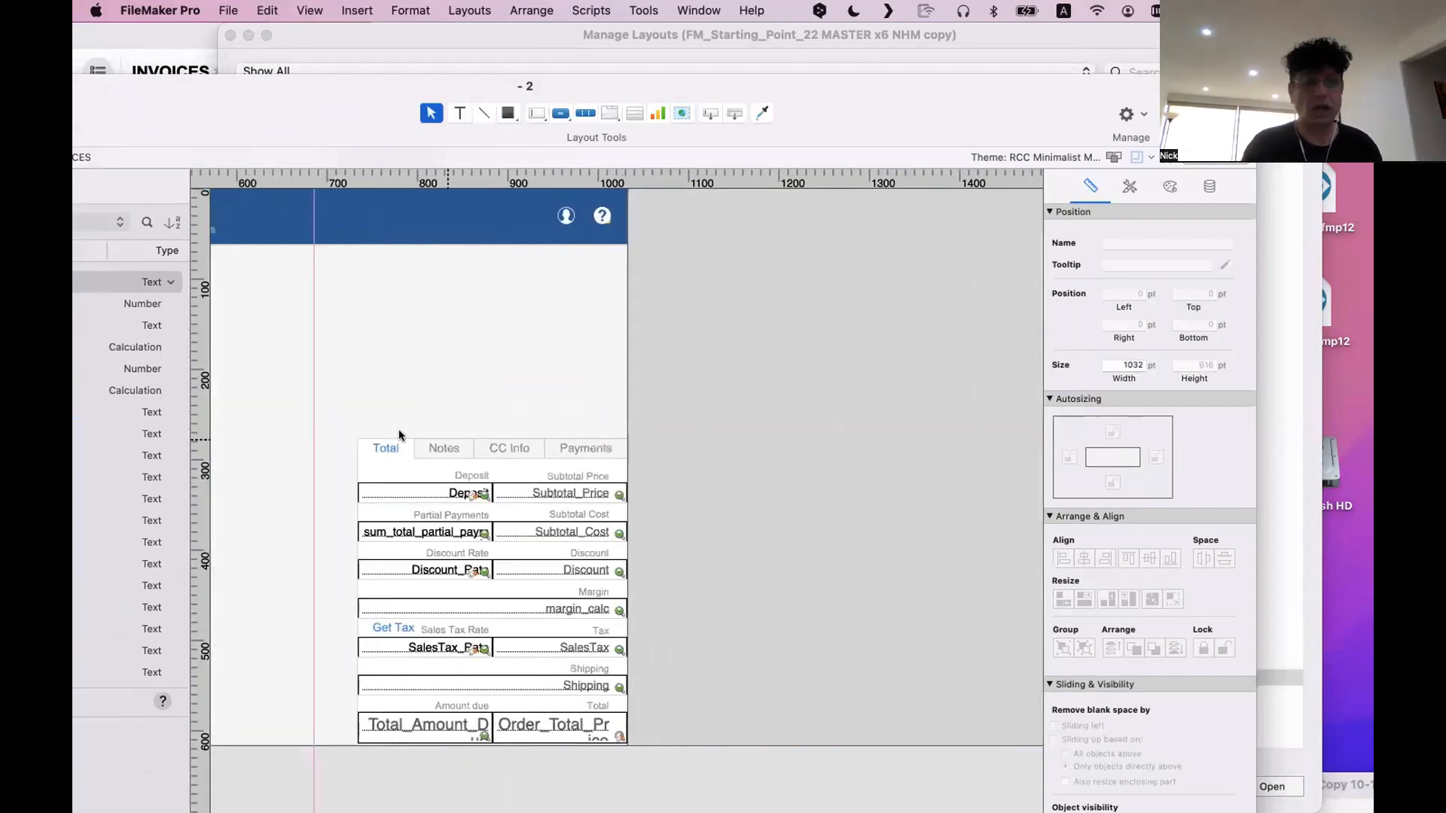
drag(381, 448, 897, 378)
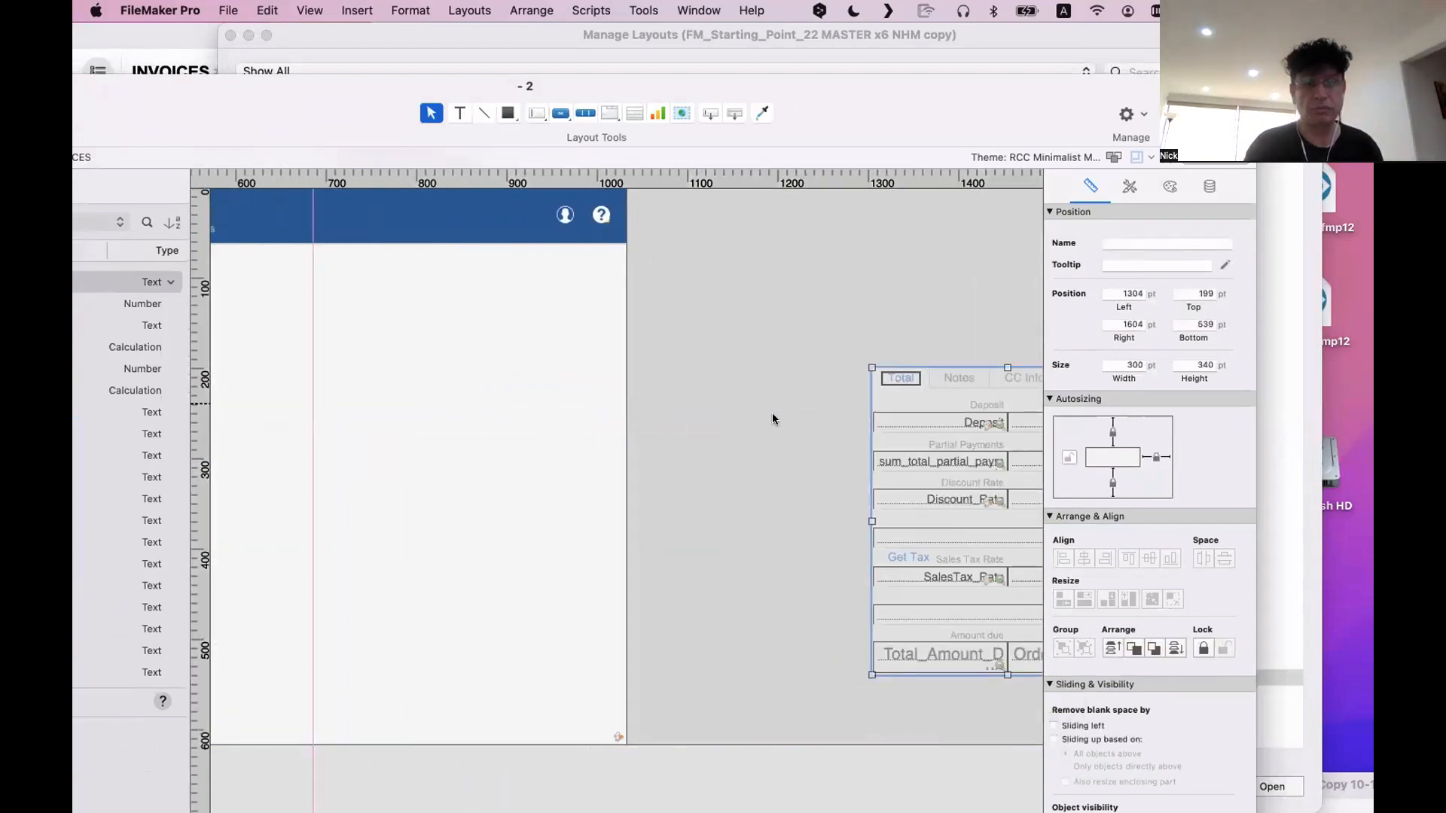
Bring the line items block back onto the layout beside Basic Info, at about 340 pt left and 76 pt top
scroll(768, 419, right, 8)
scroll(768, 419, right, 6)
drag(663, 310, 991, 500)
scroll(991, 500, right, 3)
scroll(991, 506, right, 3)
drag(405, 254, 986, 563)
drag(986, 564, 802, 413)
scroll(648, 576, left, 10)
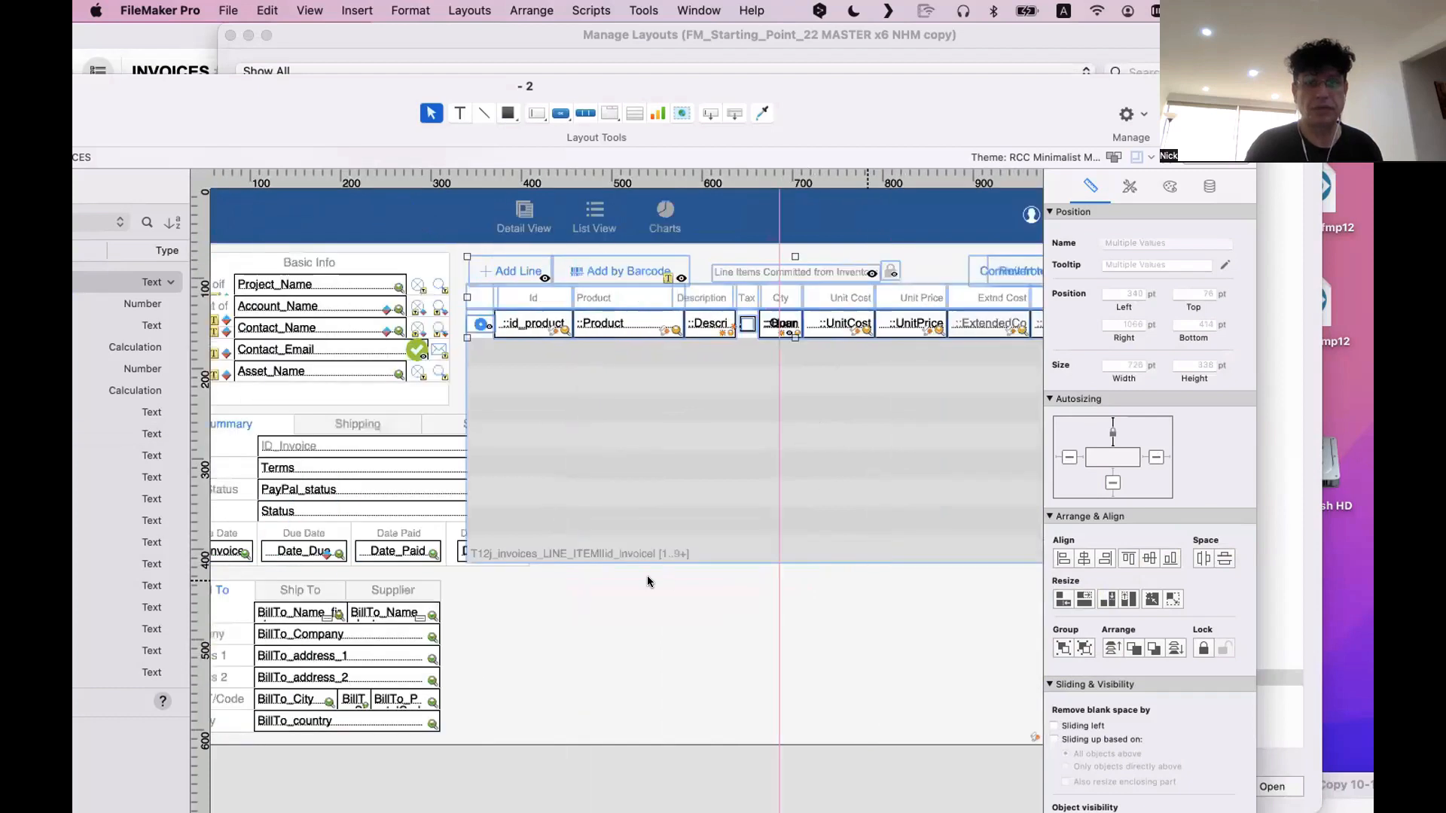
Return the lower tab panel to Summary and narrow it to about the width of the Basic Info block
click(525, 427)
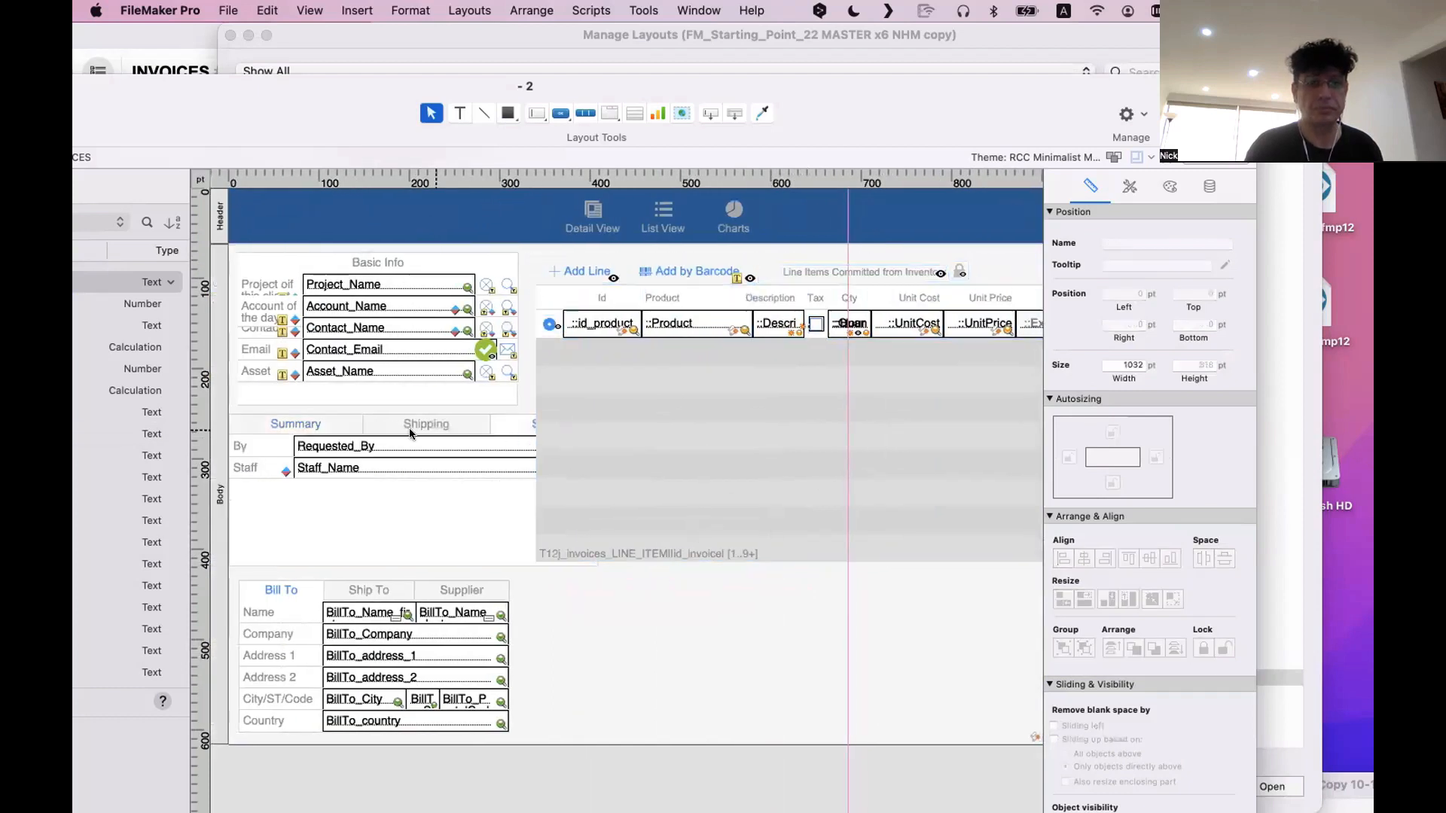
click(298, 424)
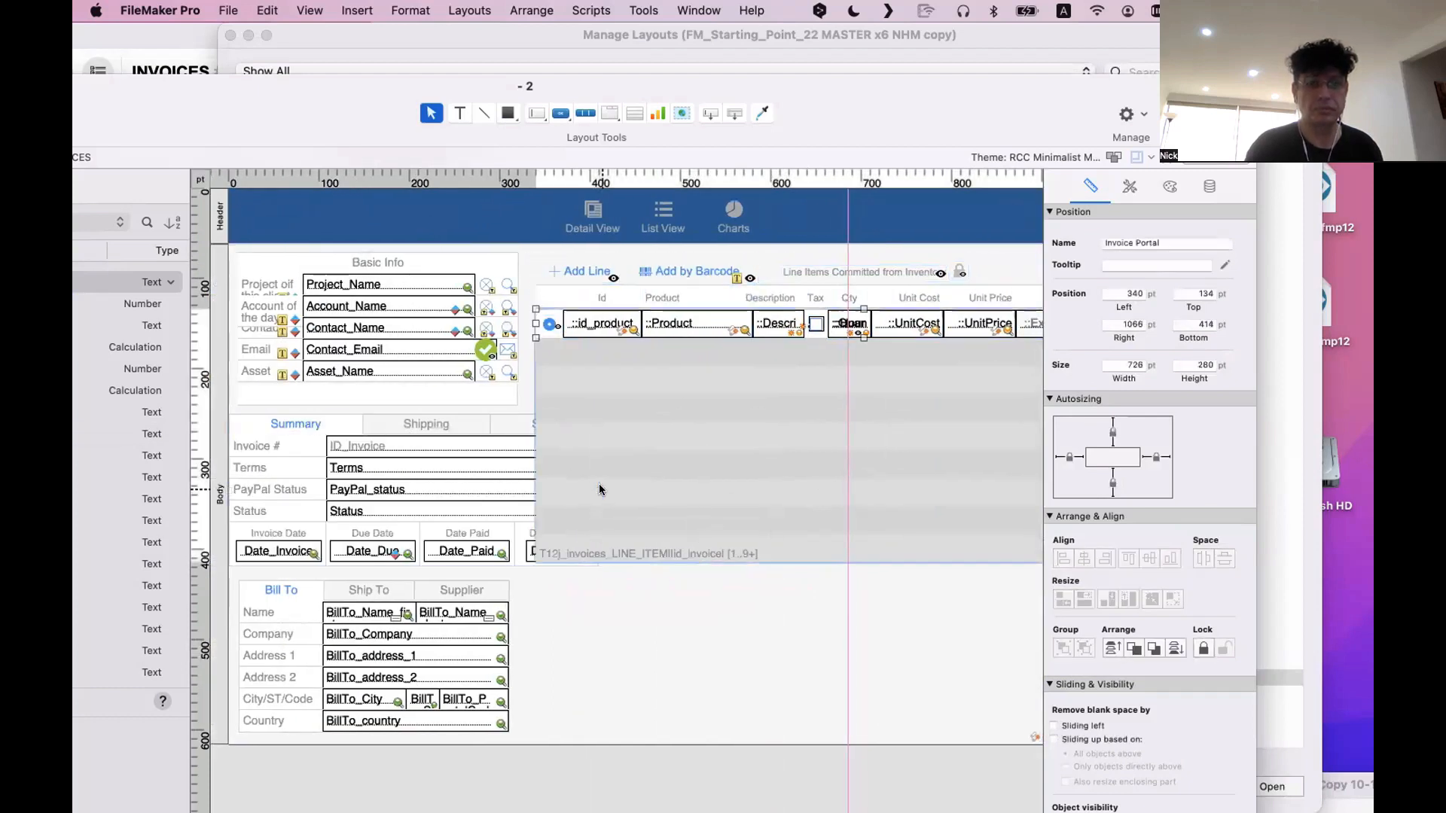
drag(592, 482, 510, 490)
click(663, 616)
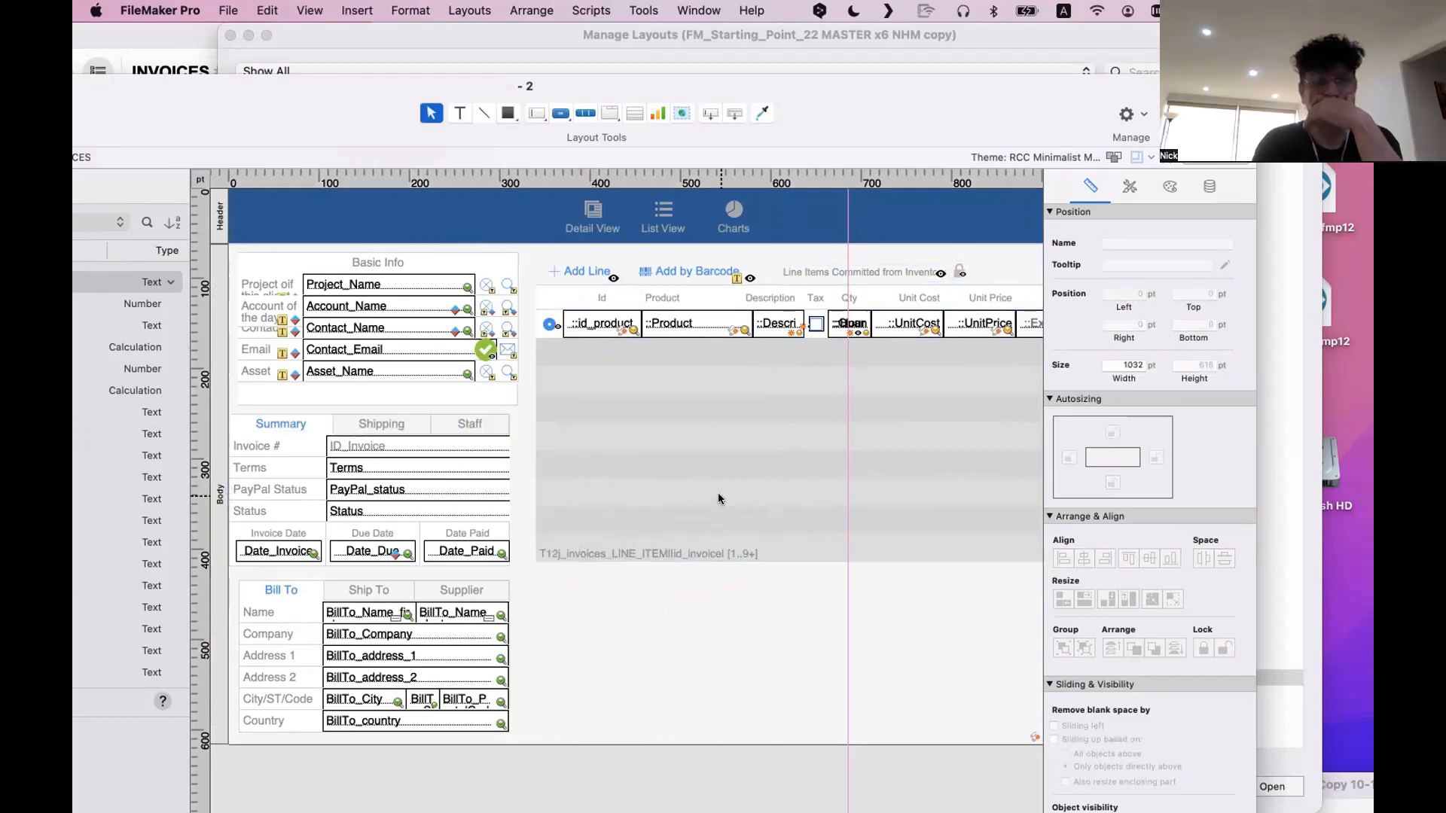
Close the Manage Layouts window, and move the new invoice window aside to return to the old layout's Total tab panel
click(720, 460)
scroll(720, 464, right, 5)
scroll(720, 463, right, 5)
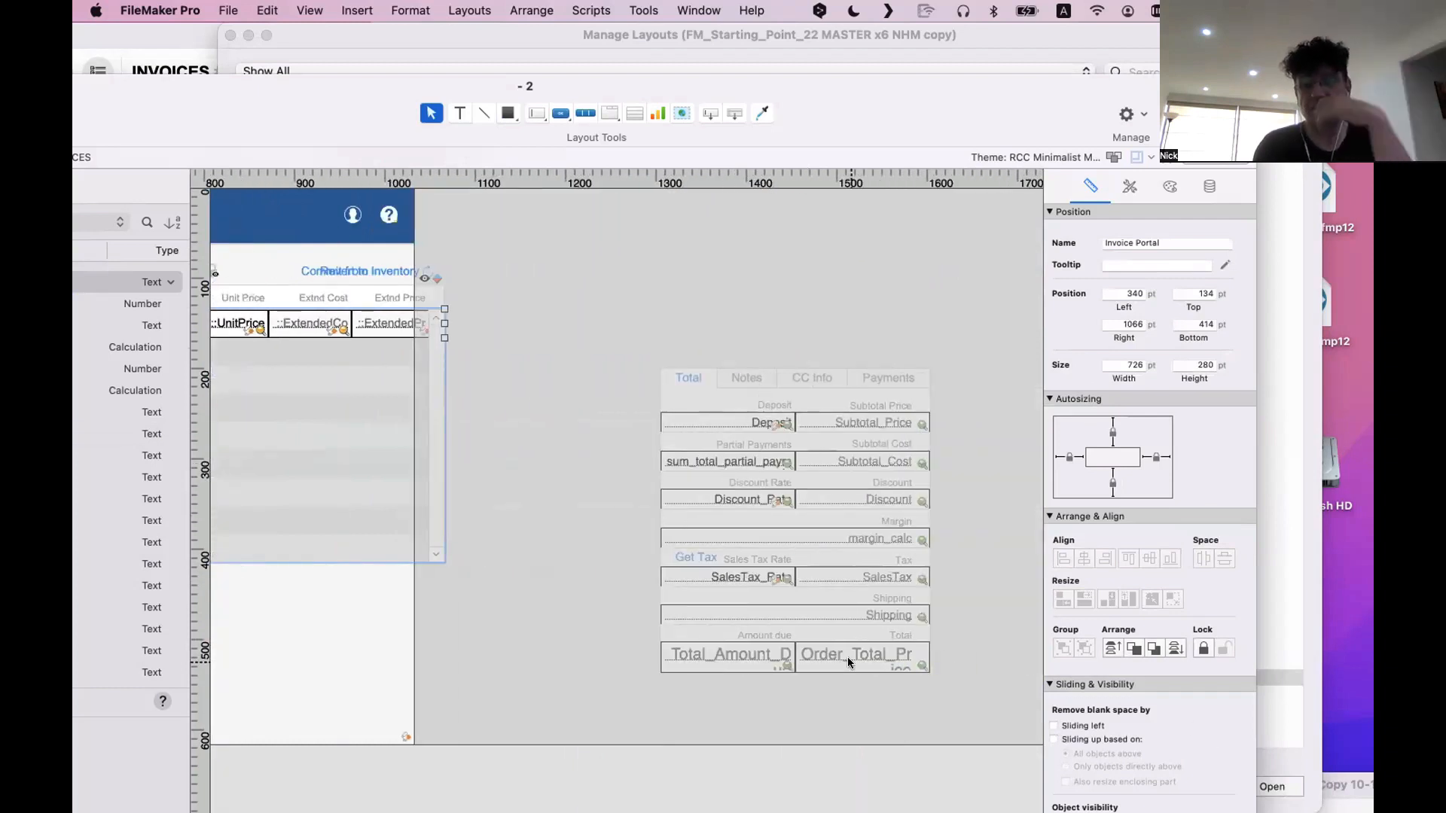
click(1303, 755)
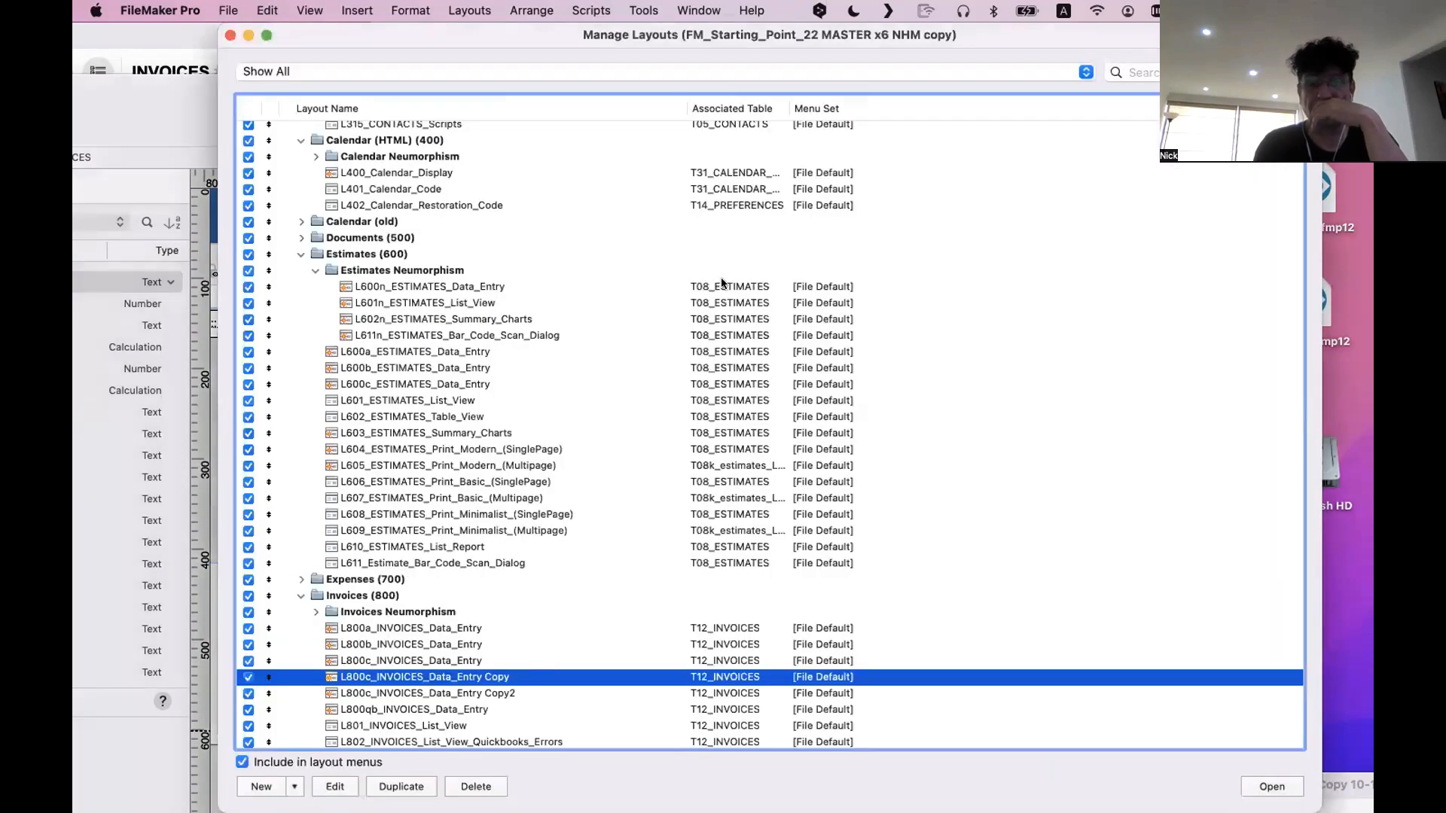
click(230, 35)
click(264, 37)
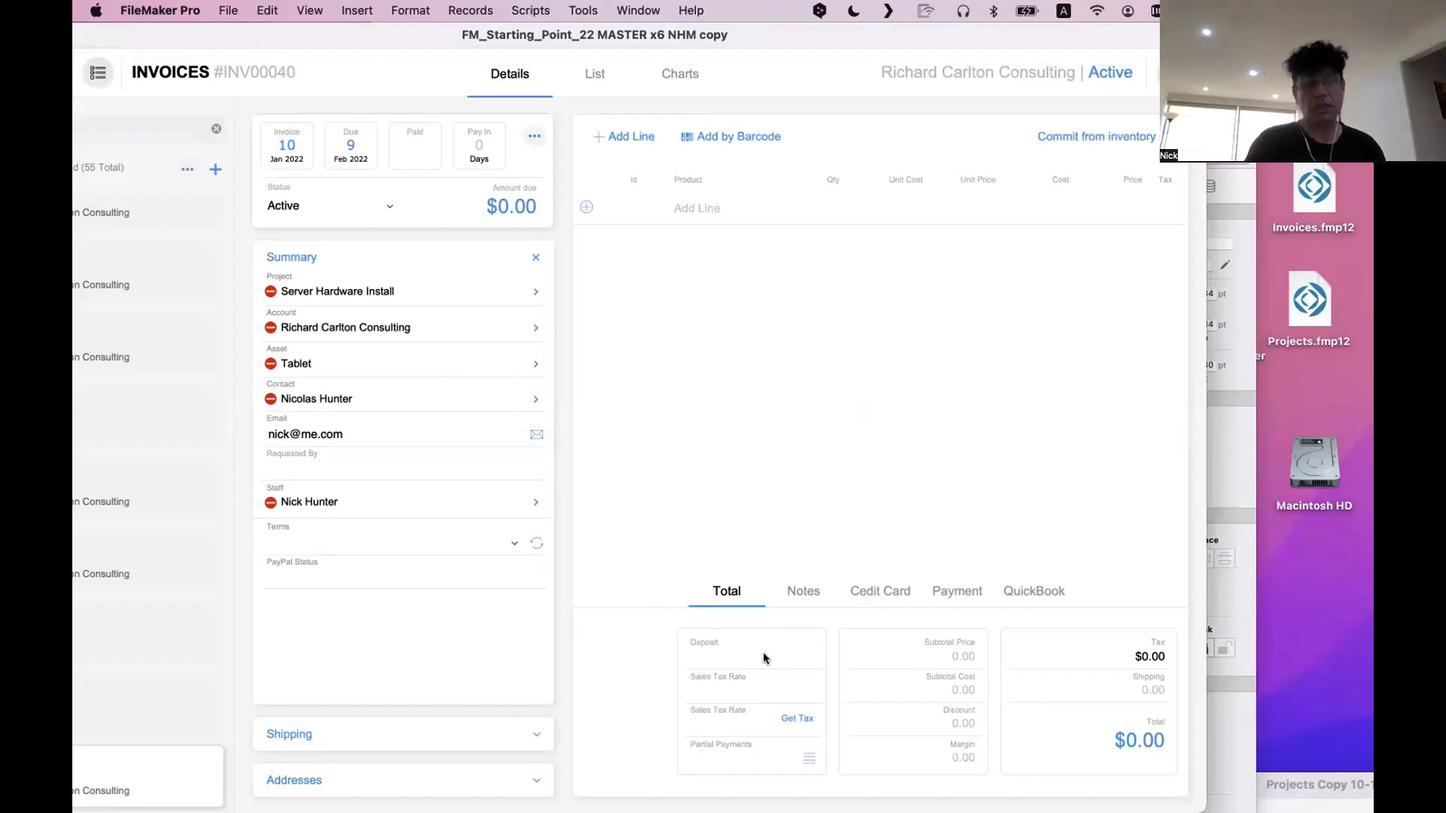
drag(259, 37, 754, 72)
click(425, 422)
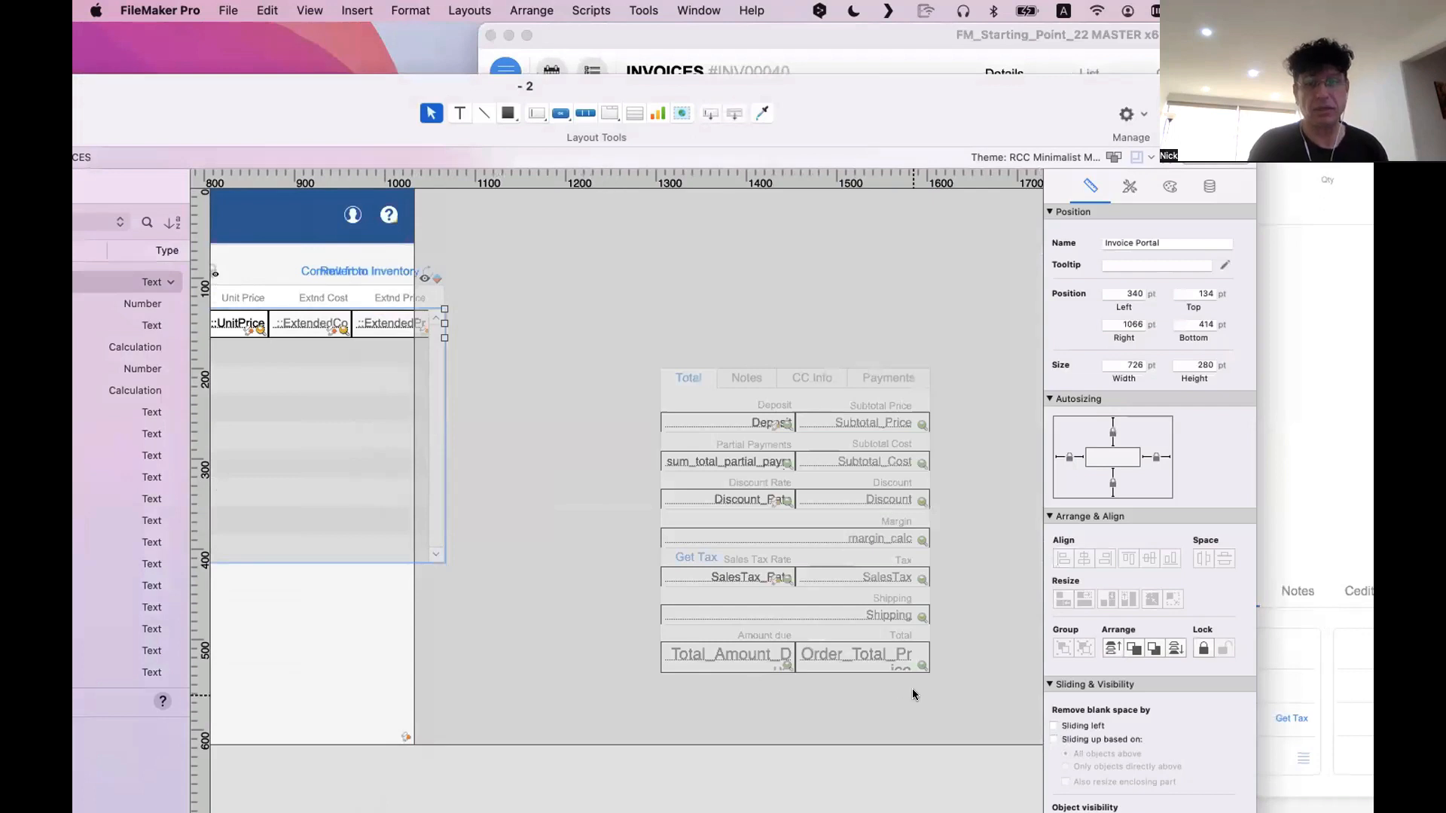
drag(965, 687, 949, 530)
key(super+z)
click(947, 702)
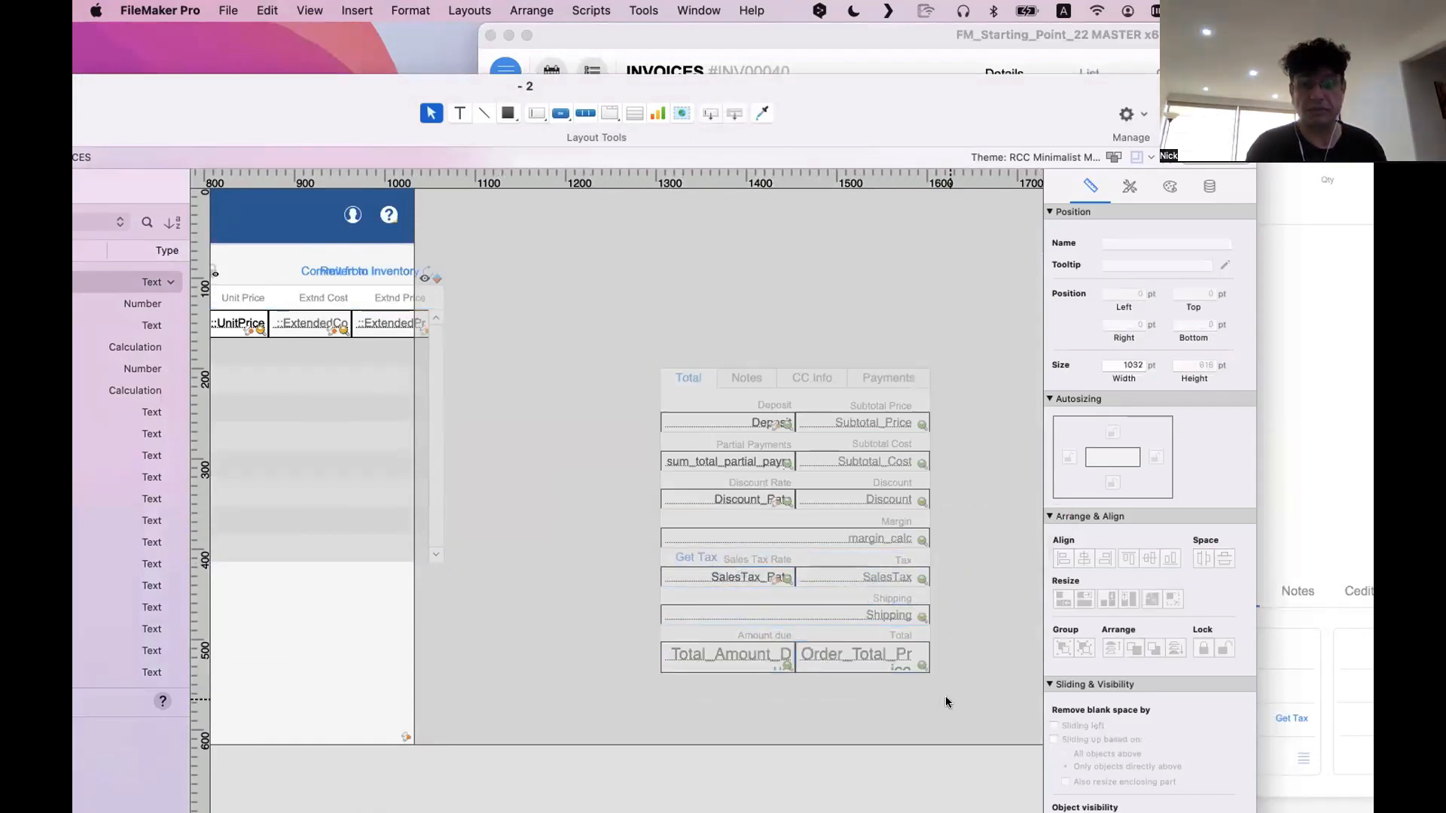
Move the Total tab's sales tax, shipping and amount due fields beside the upper fields, and widen the tab panel to contain them
drag(946, 701, 638, 532)
scroll(638, 533, right, 5)
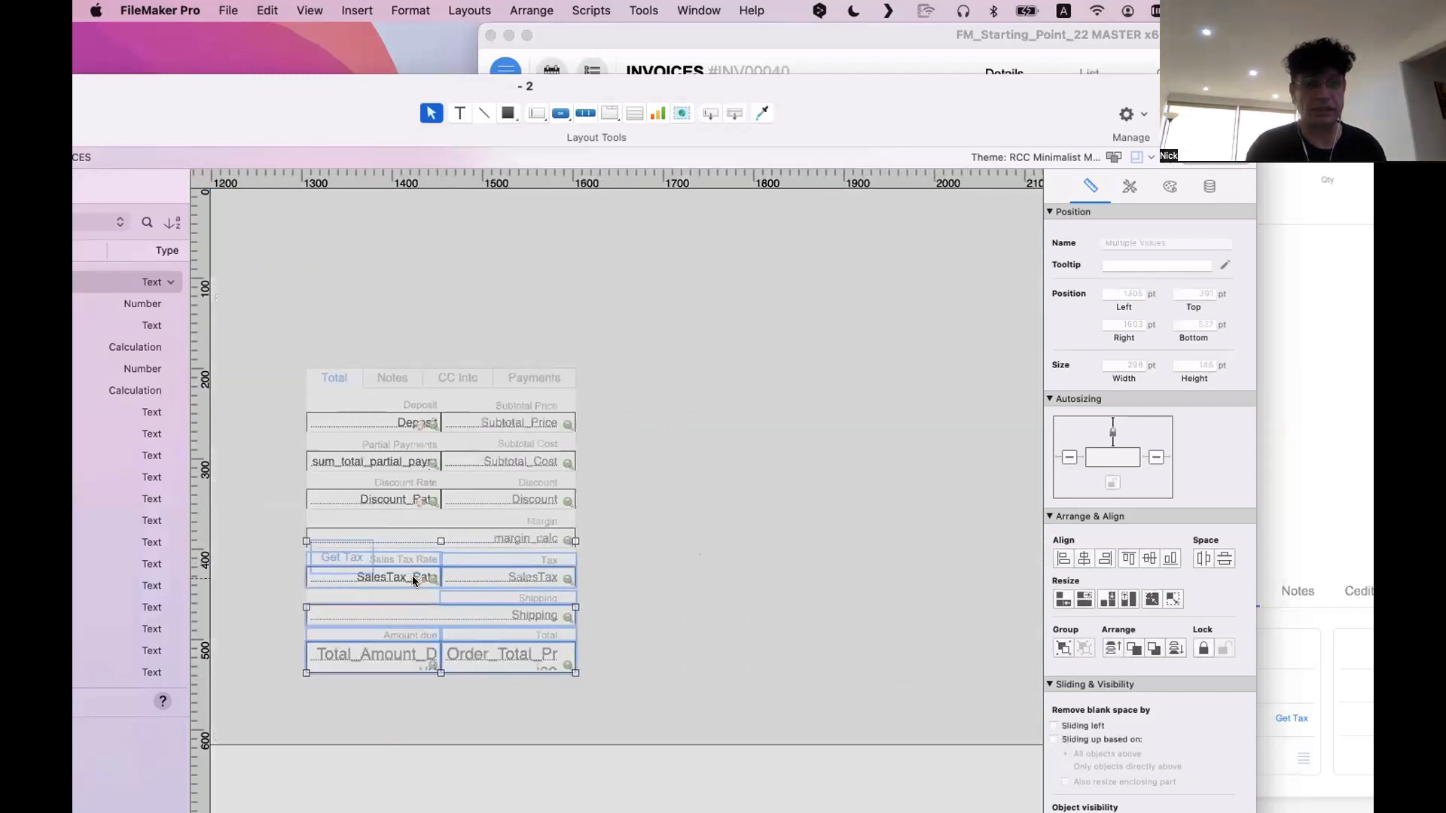
drag(413, 581, 689, 436)
click(555, 598)
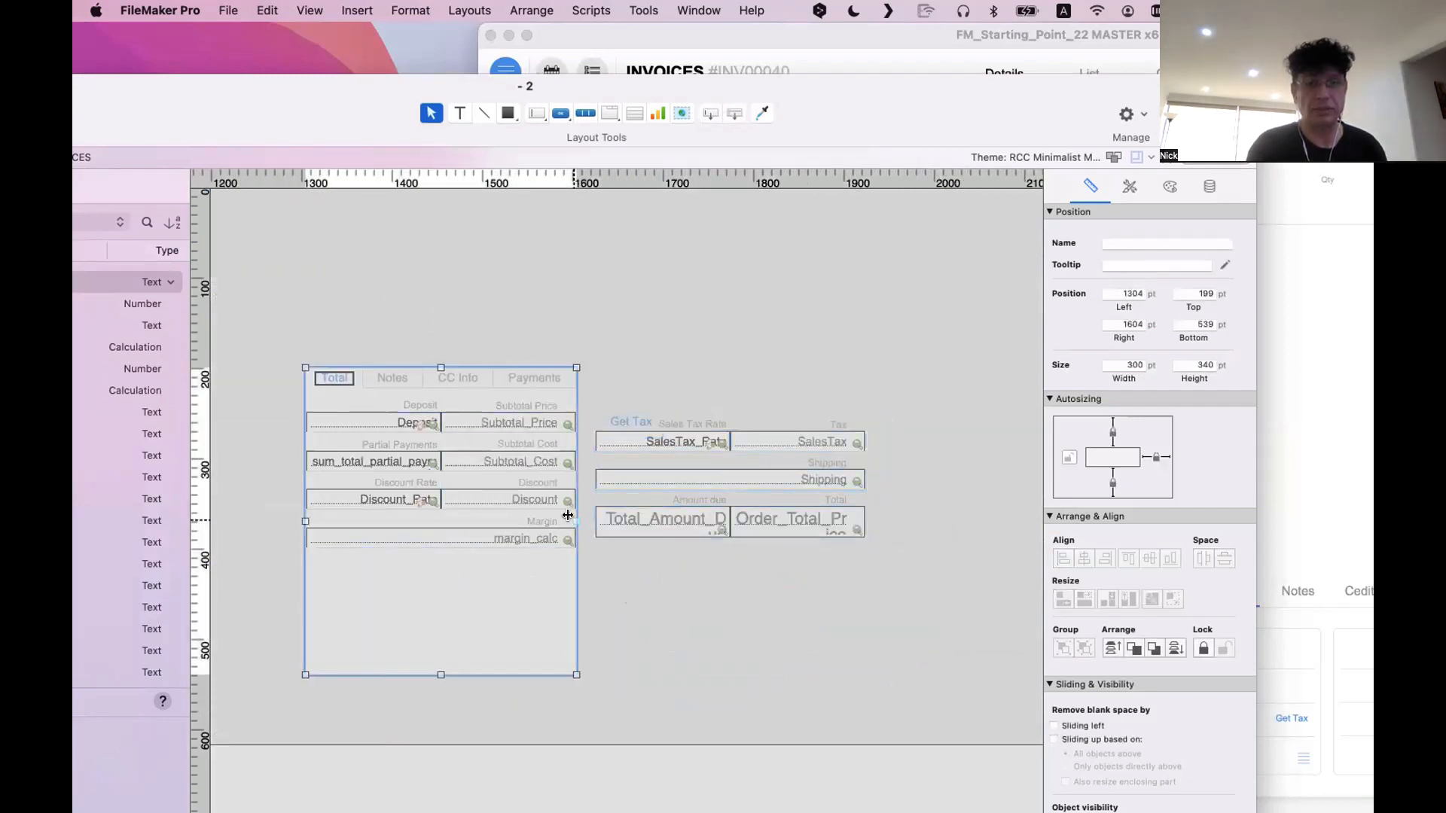
drag(576, 520, 571, 407)
Move the Notes tab's Notes_Internal field to the right of Notes_General, and display the CC Info tab
click(477, 377)
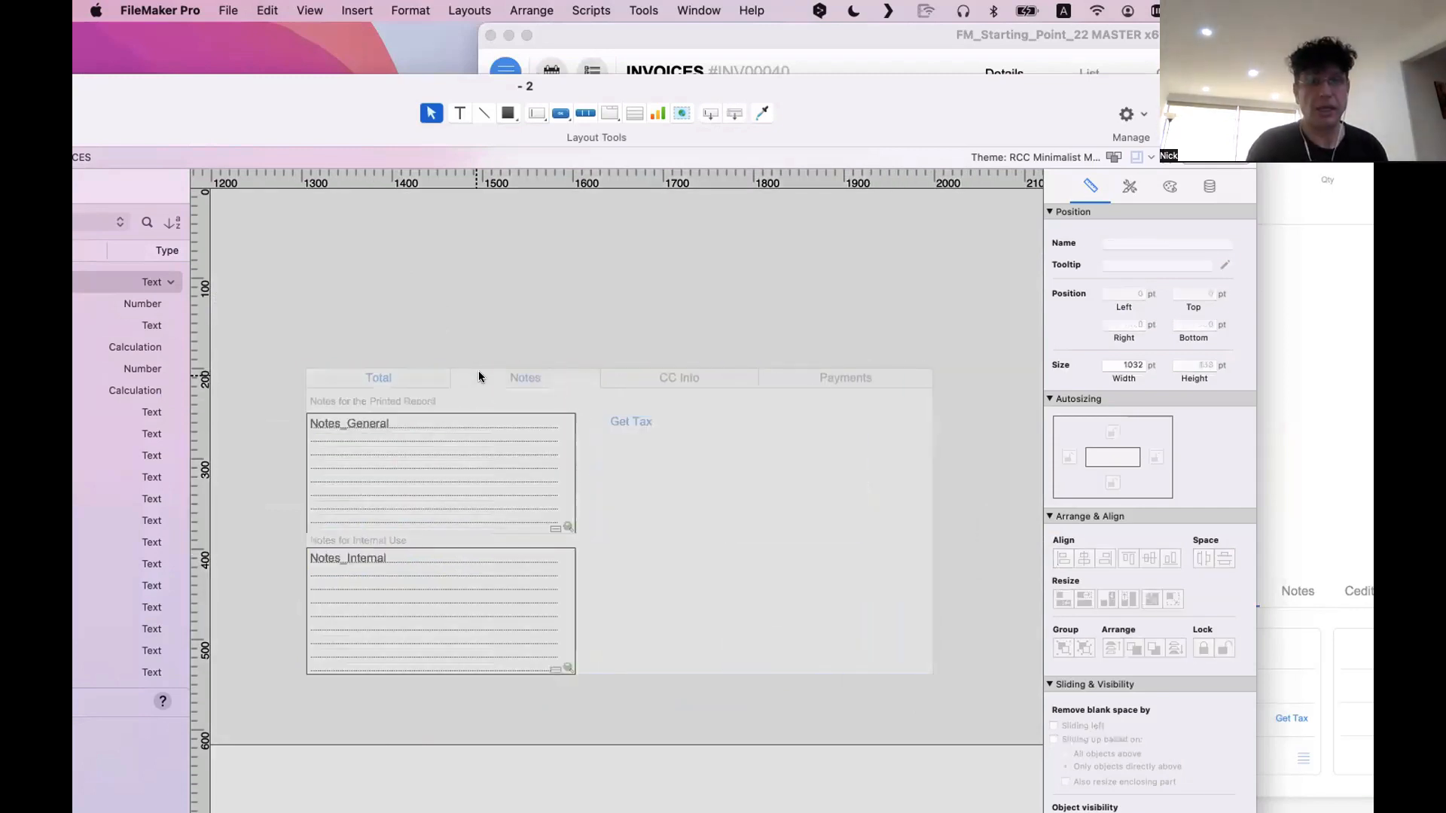
drag(445, 585, 772, 458)
click(710, 376)
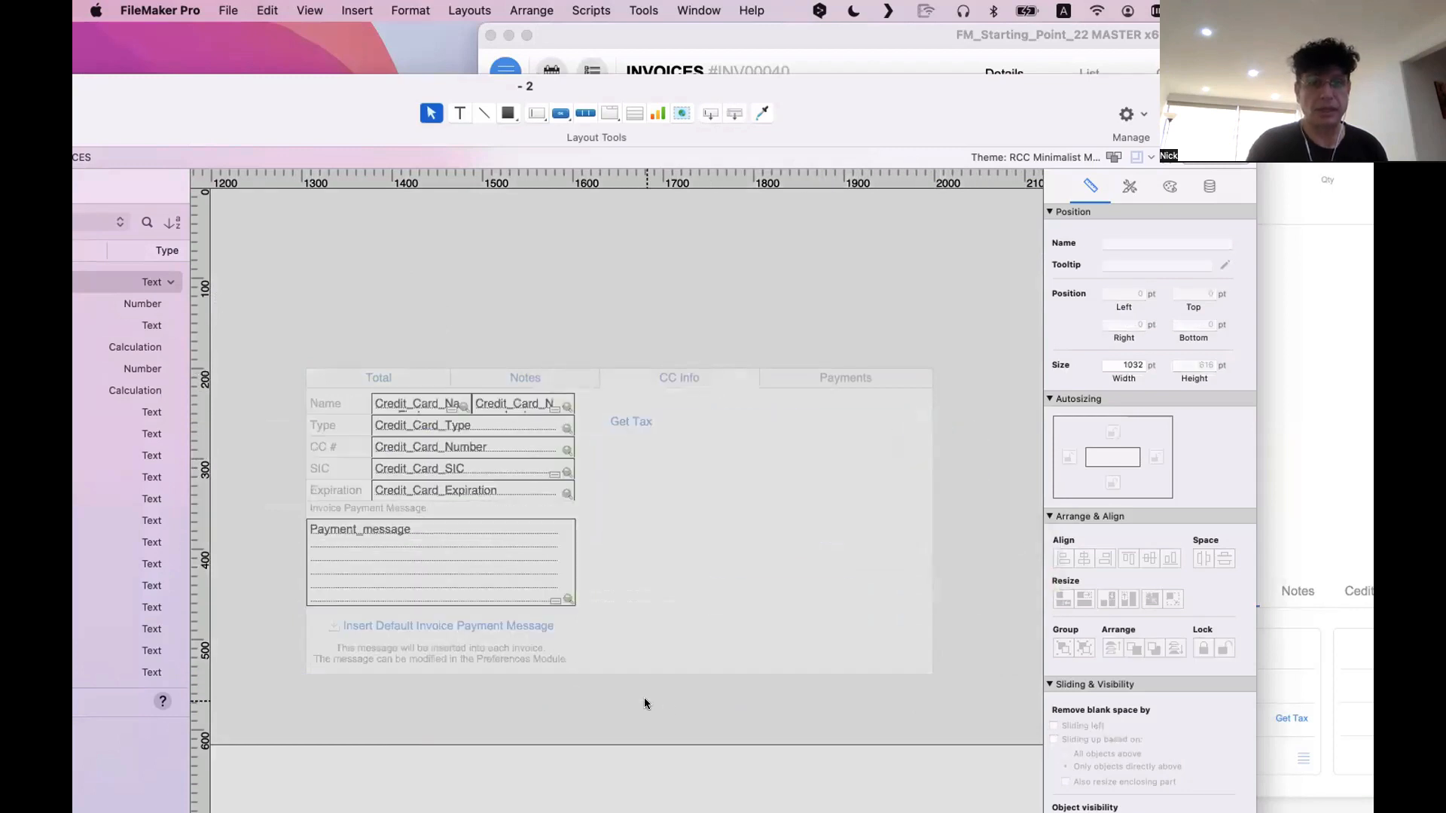
Move the CC Info tab's payment message block beside the card fields, and the Payments tab's total field to the right of its portal
drag(669, 710, 264, 499)
drag(374, 519, 774, 401)
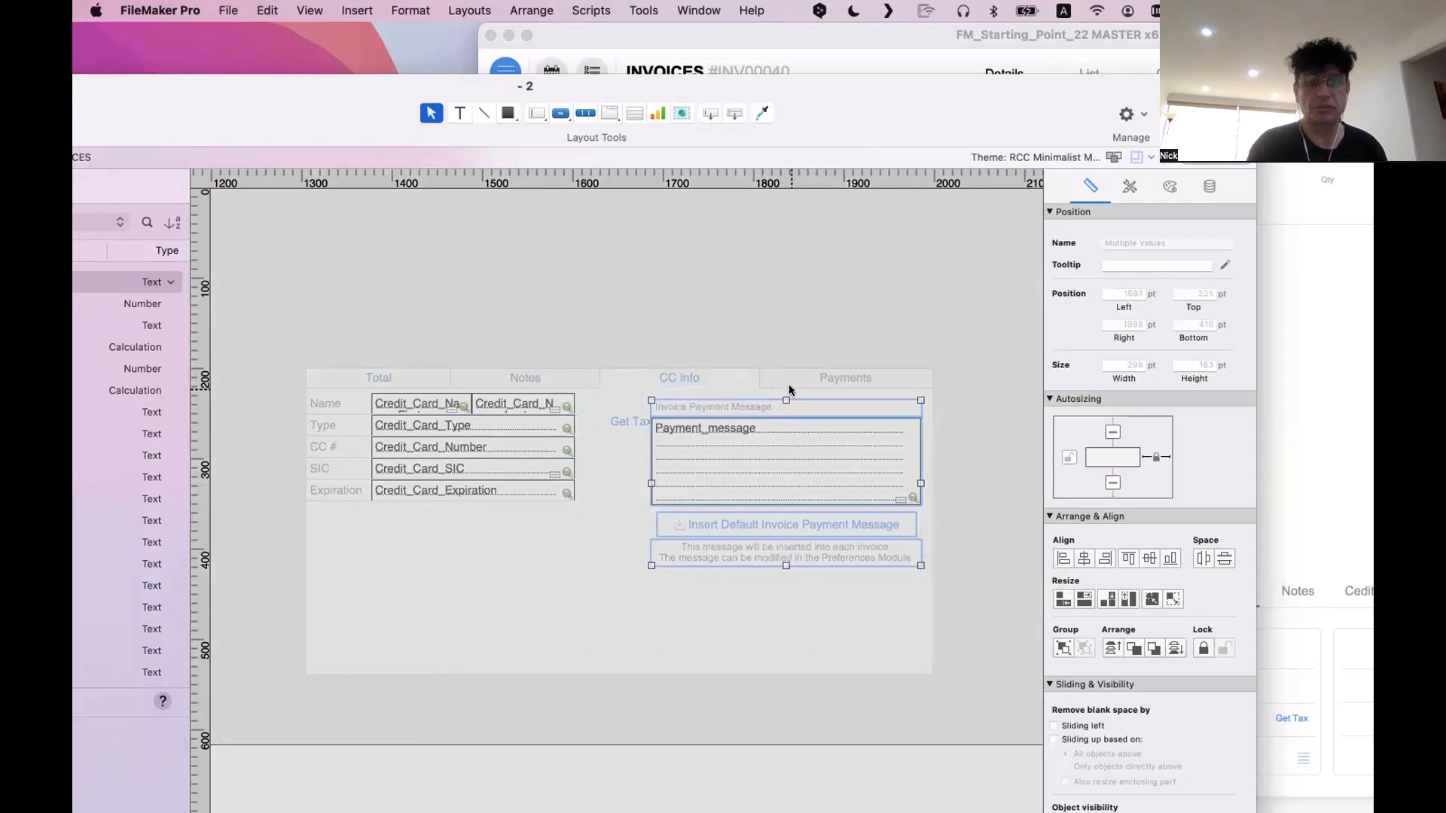
click(793, 379)
click(498, 652)
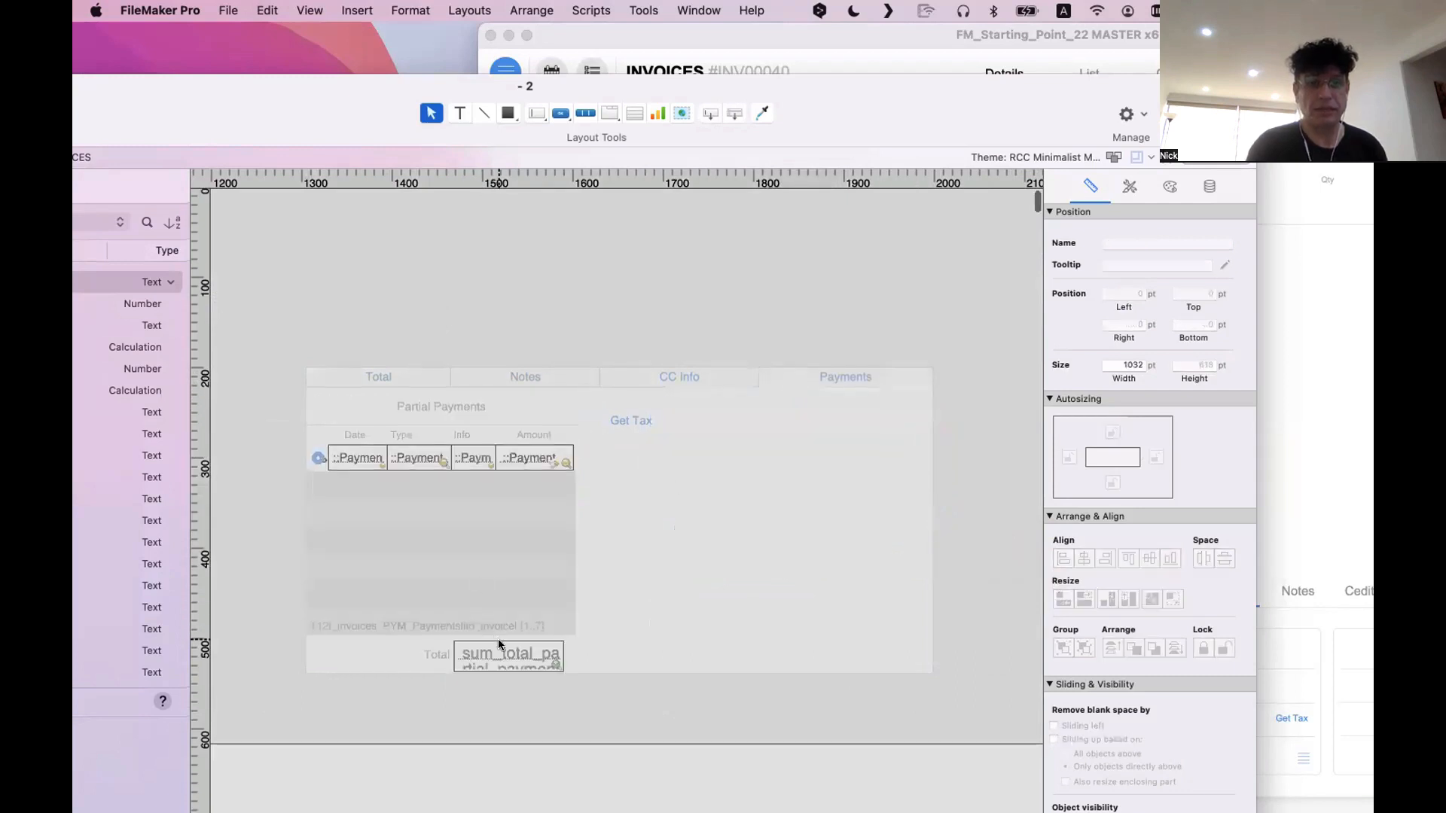
shift+click(451, 655)
drag(482, 661, 750, 483)
Set the Payments tab's portal to 5 rows, and shorten the tab panel to about 246 pt high
double_click(571, 591)
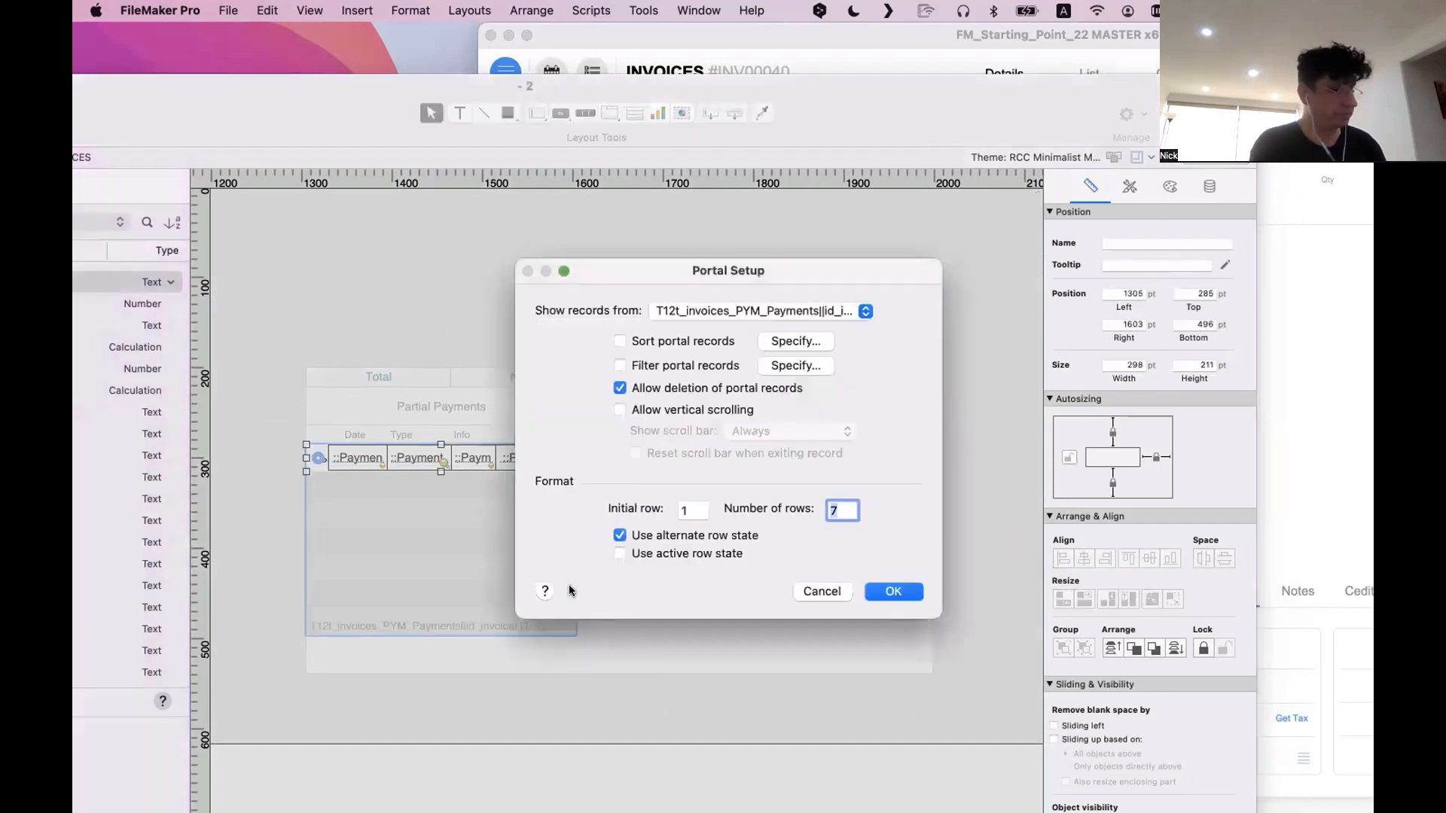
key(Return)
click(570, 676)
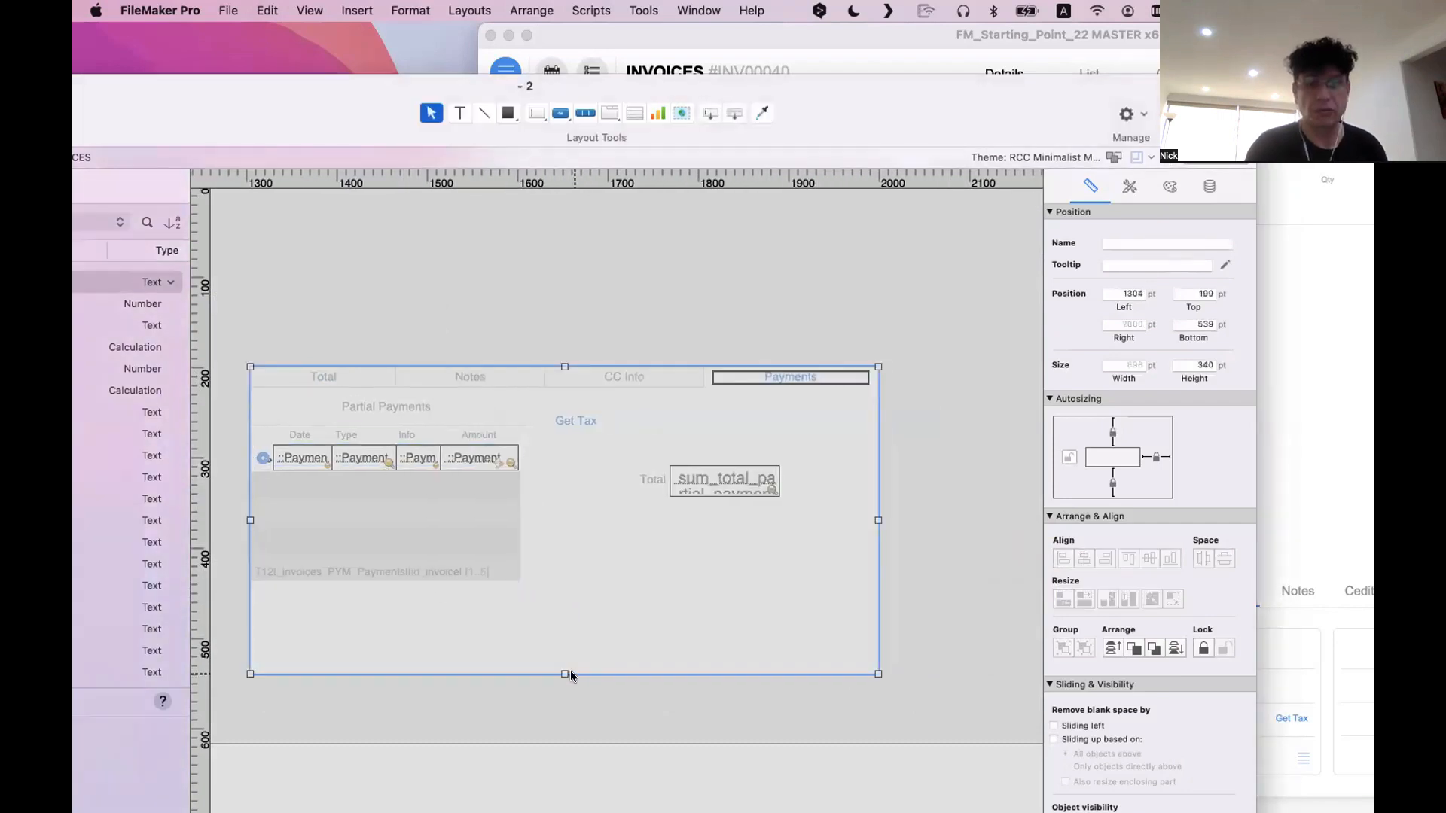
drag(561, 668, 564, 589)
Move the tab panel into the layout's lower area beside the address block, and set the line items portal to 7 rows
scroll(868, 613, left, 10)
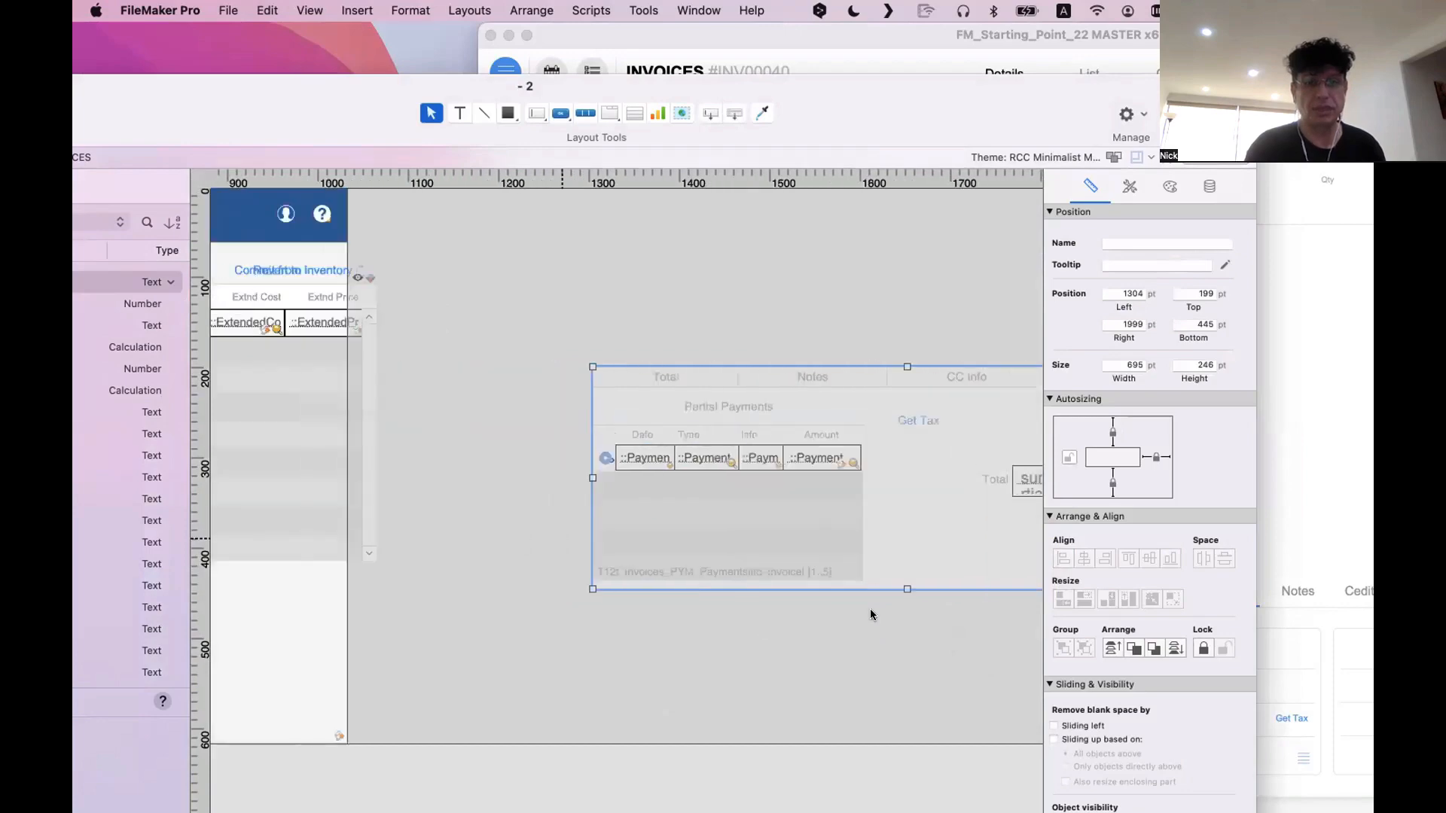
drag(933, 550, 476, 748)
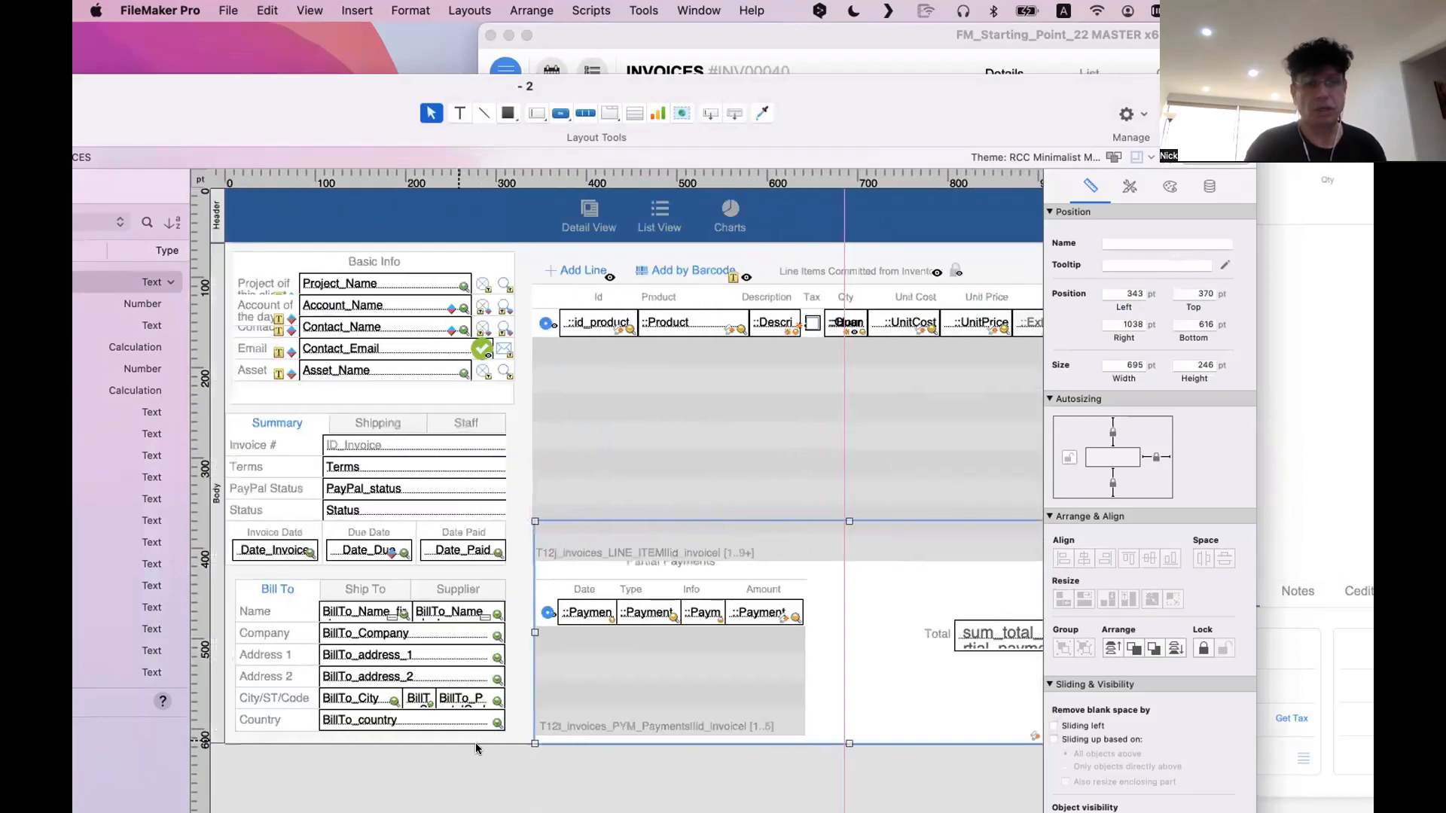
double_click(648, 461)
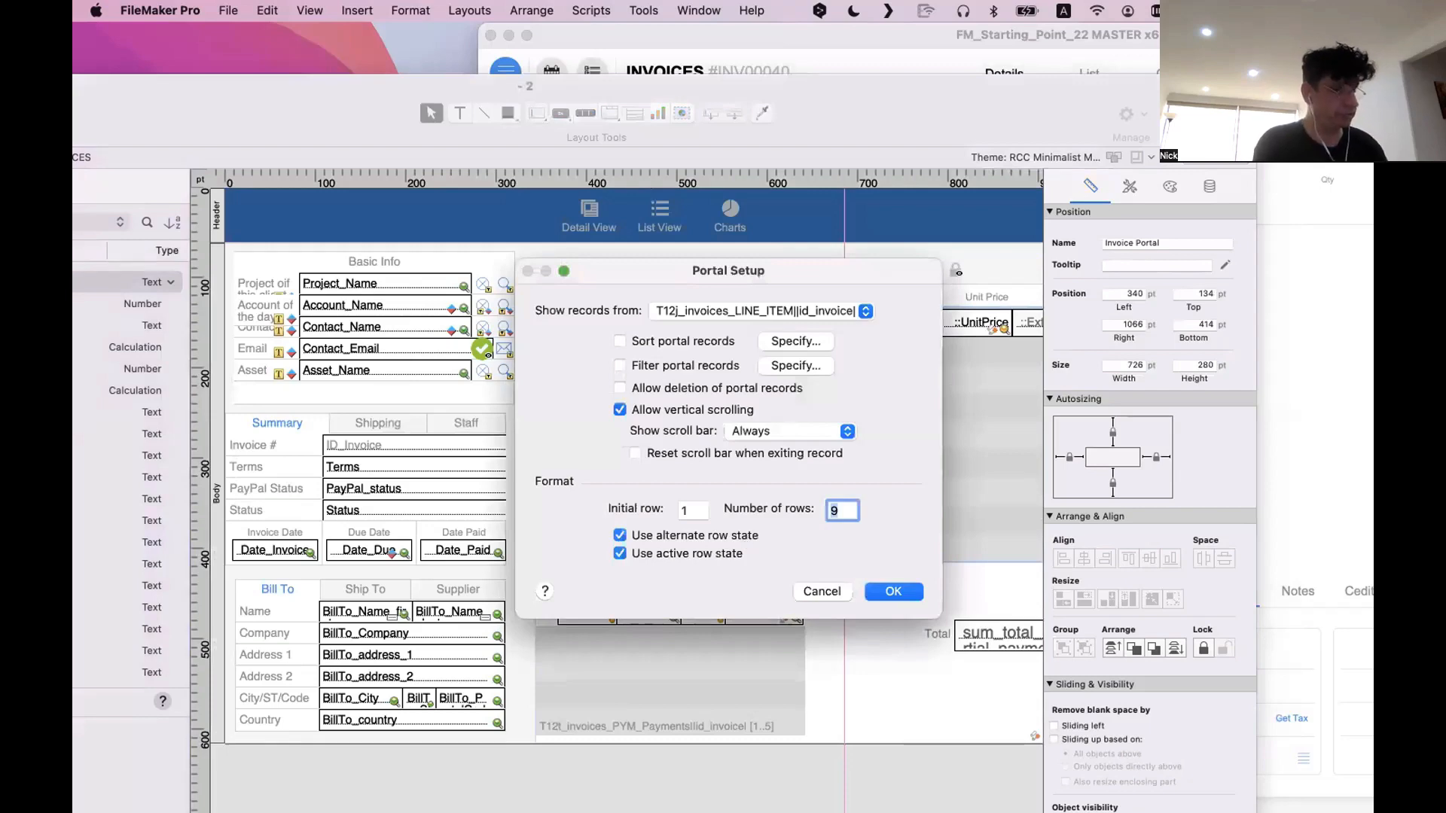
key(Return)
Widen the layout to 1099 pt, and place two vertical guides between the info blocks and the line items, the second at 334 pt
scroll(945, 550, right, 10)
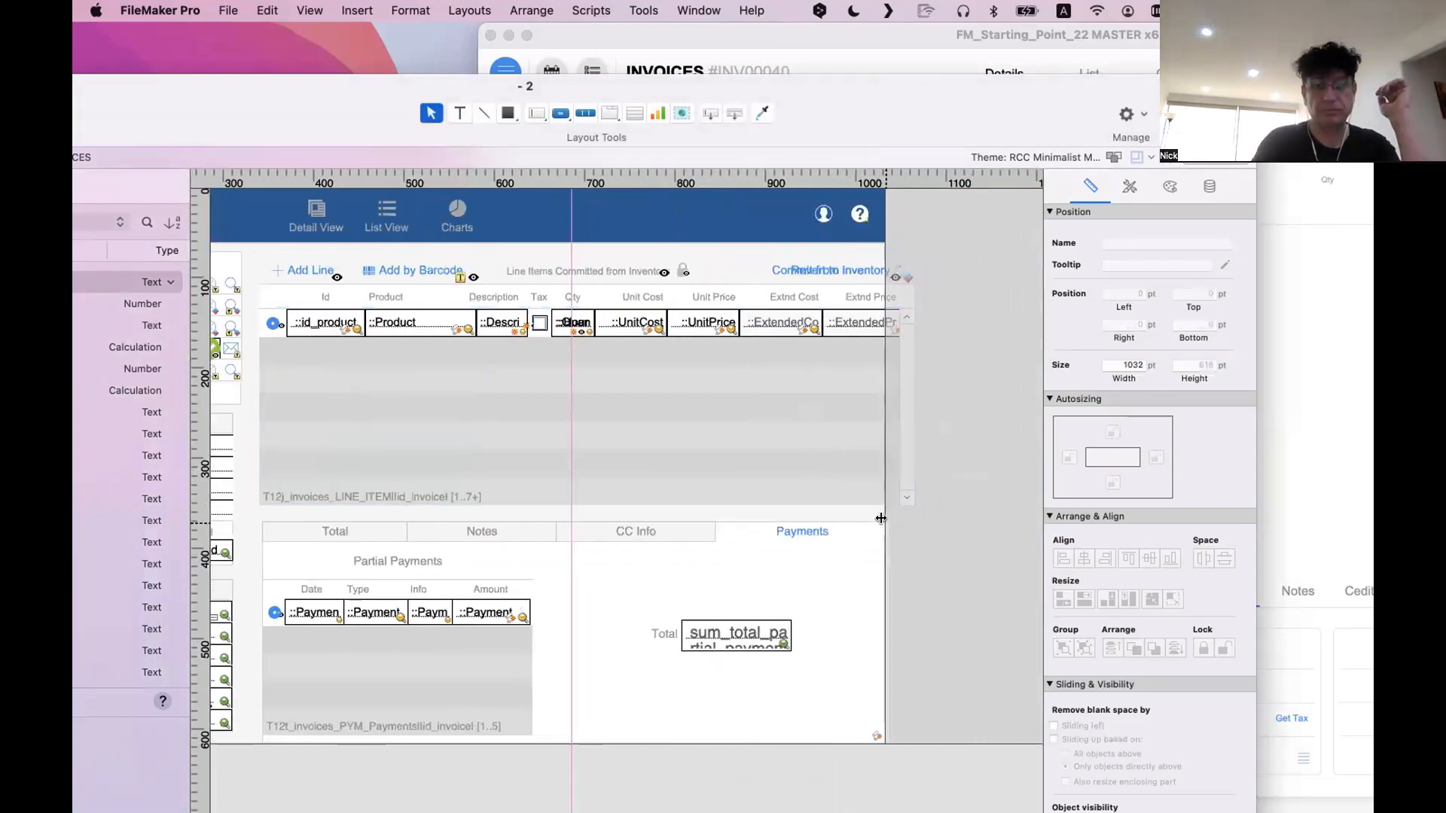
drag(881, 519, 941, 520)
scroll(639, 581, left, 10)
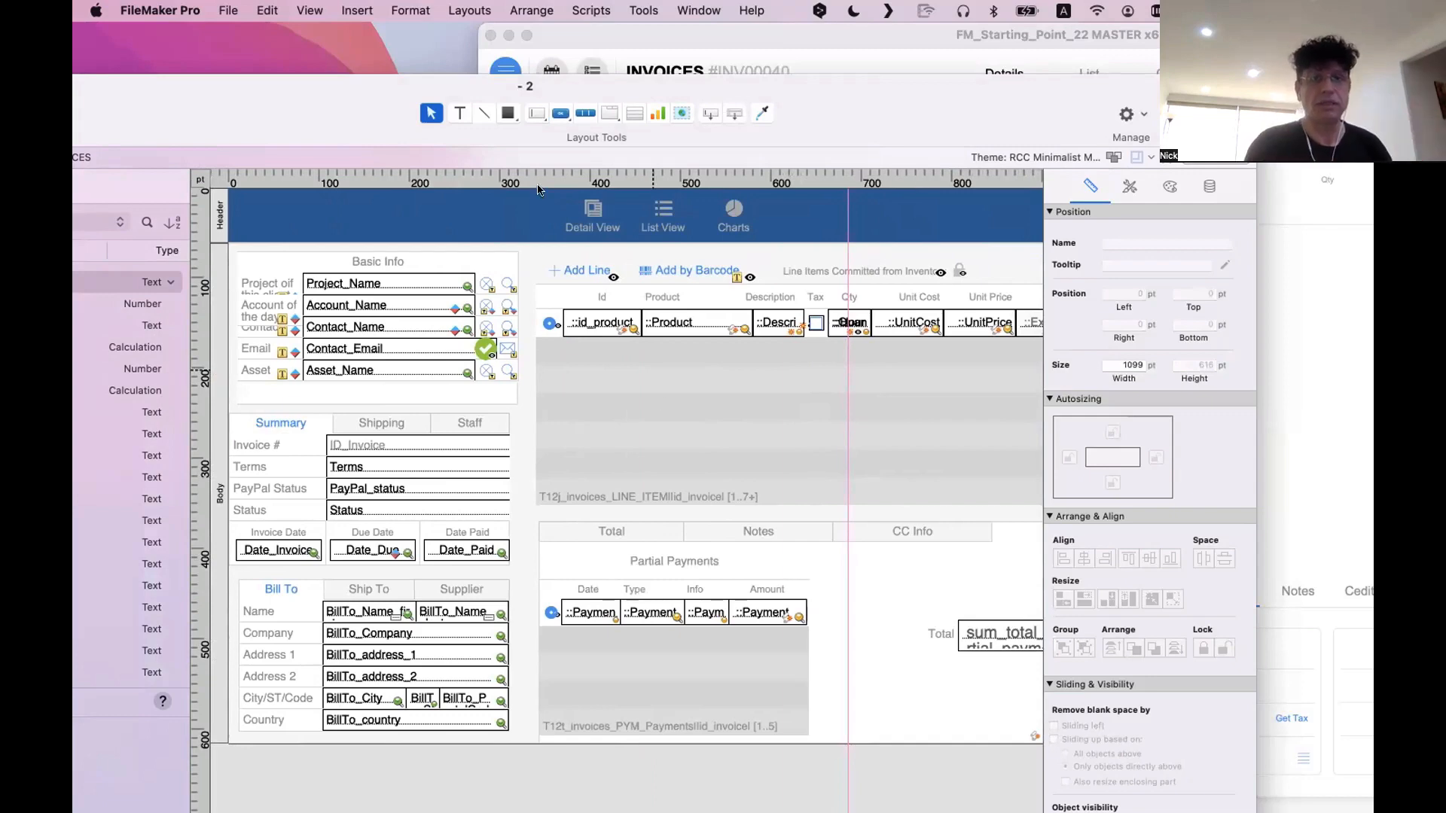
drag(190, 275, 156, 360)
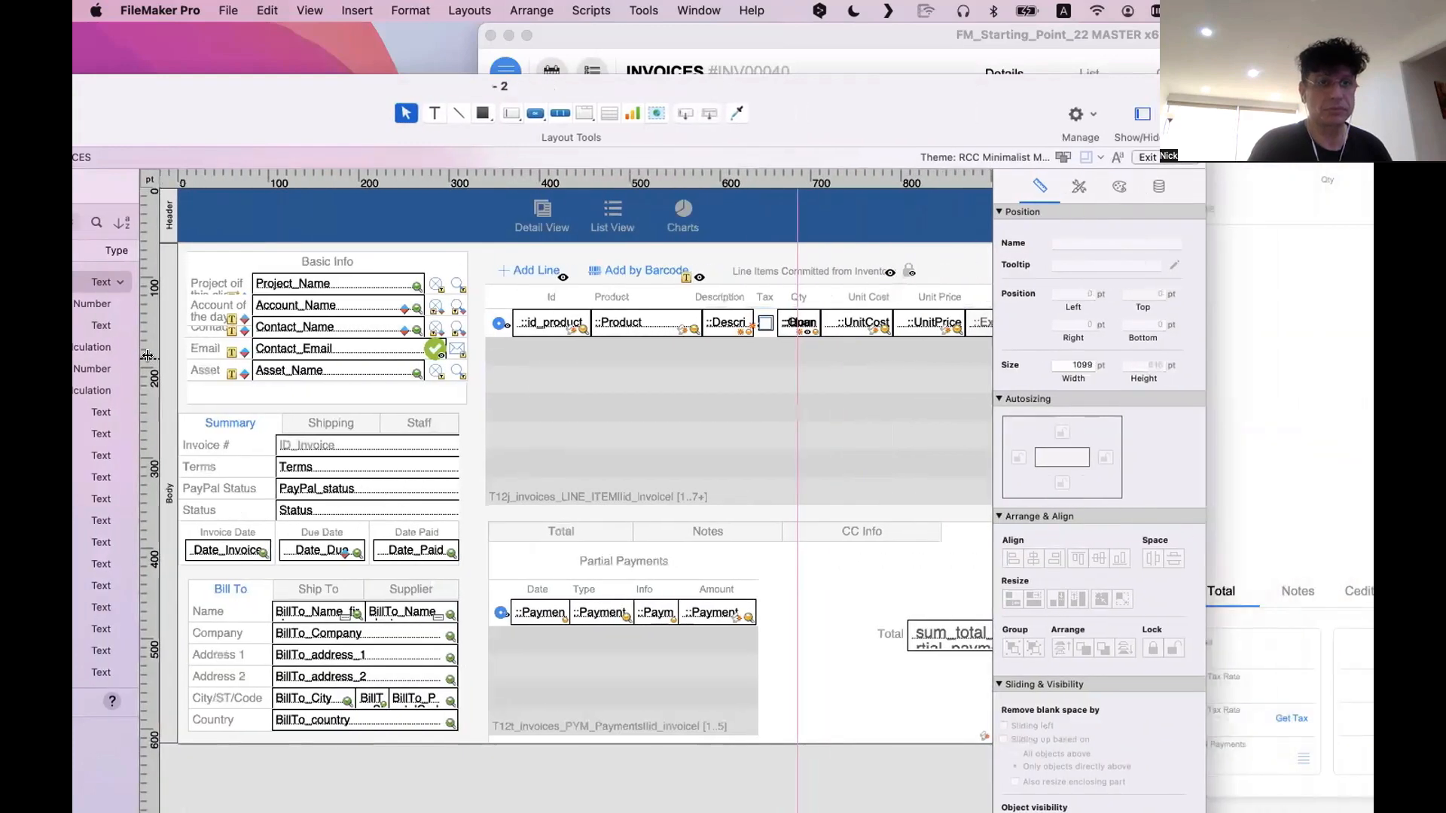
drag(404, 371, 465, 372)
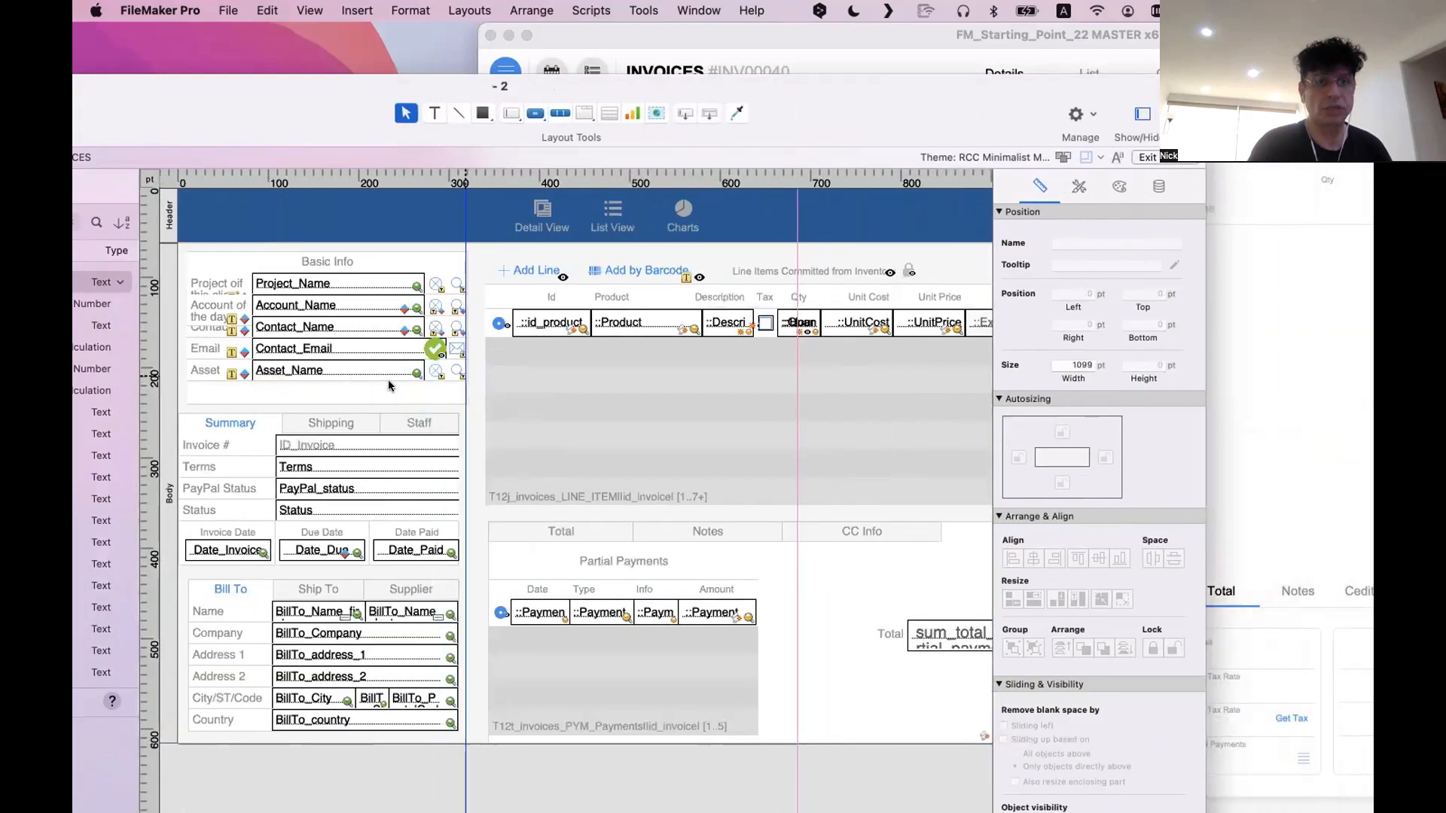
drag(148, 365, 476, 373)
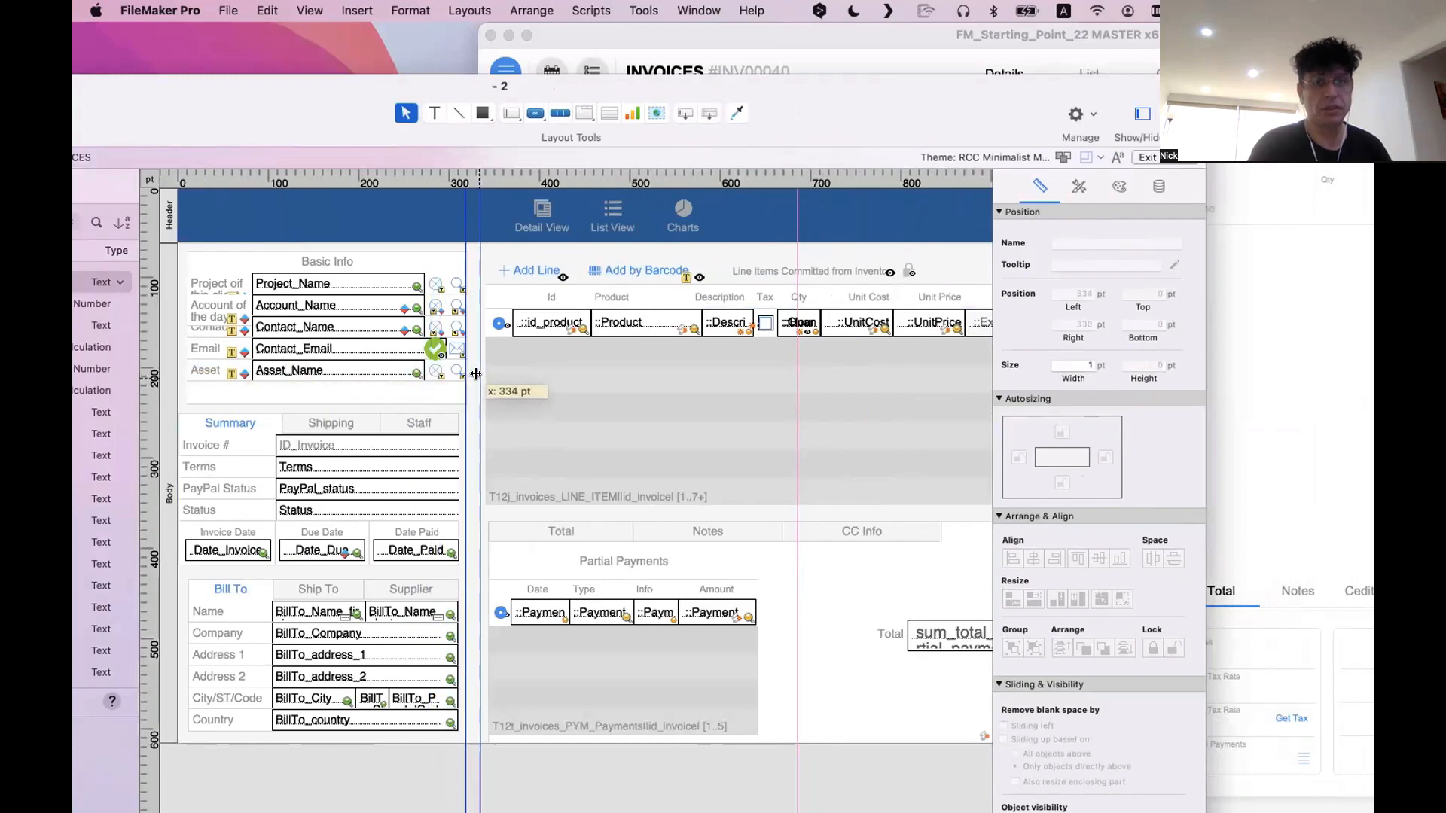
Check the CC Info tab of the relocated tab panel and return the panel to its Total tab
scroll(406, 218, down, 1)
scroll(590, 355, right, 5)
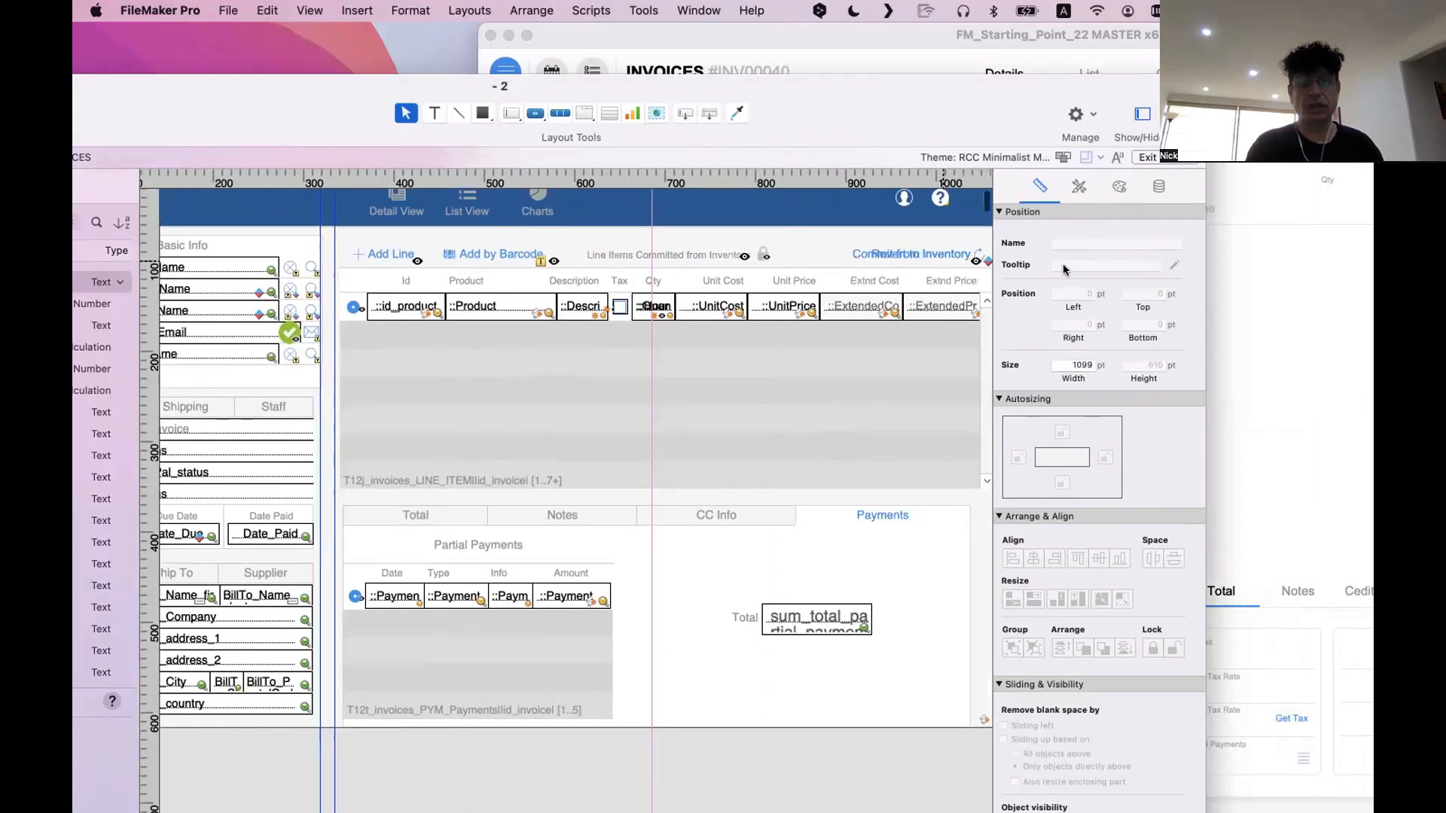
click(706, 518)
click(400, 511)
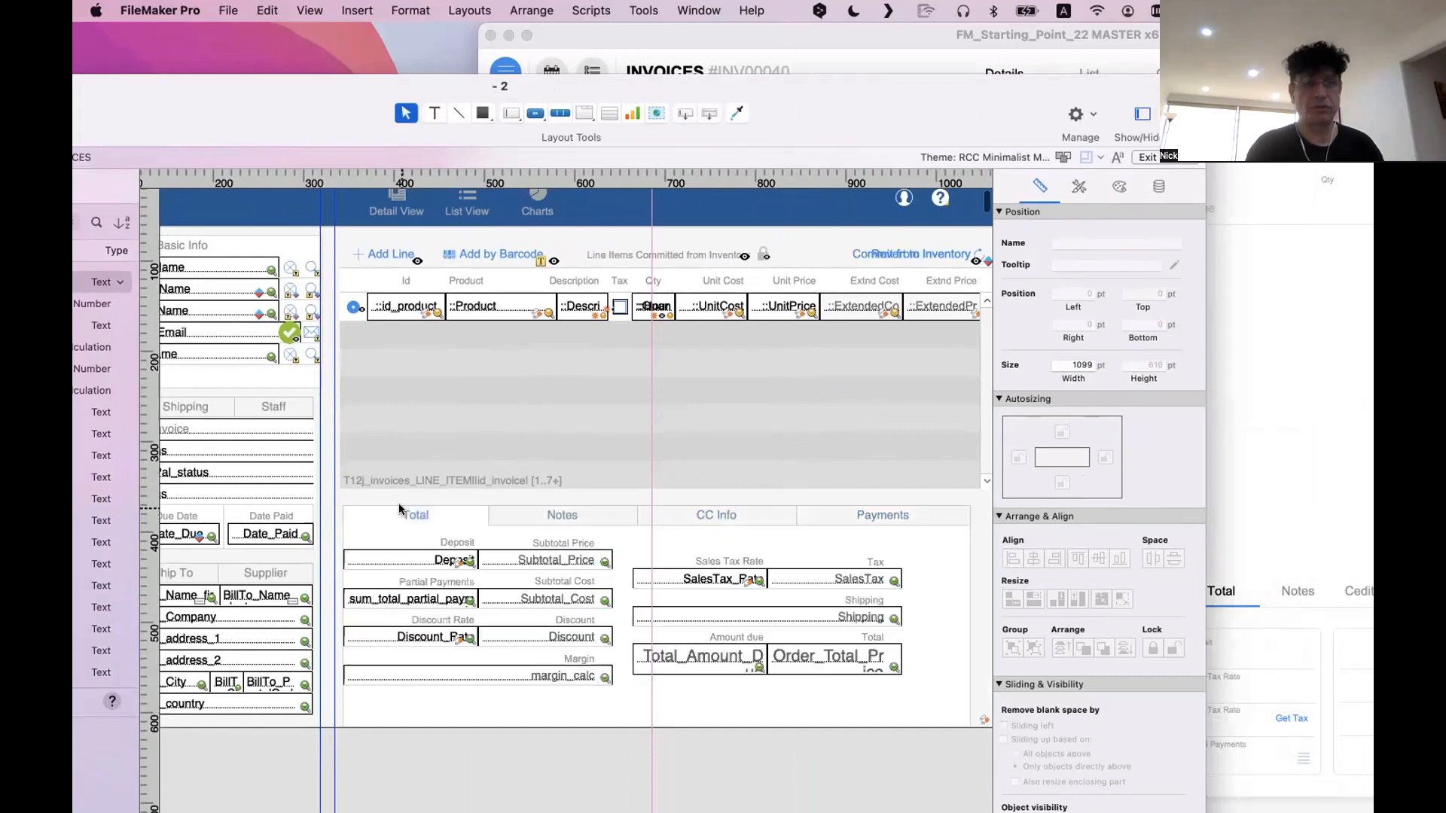
scroll(422, 361, up, 1)
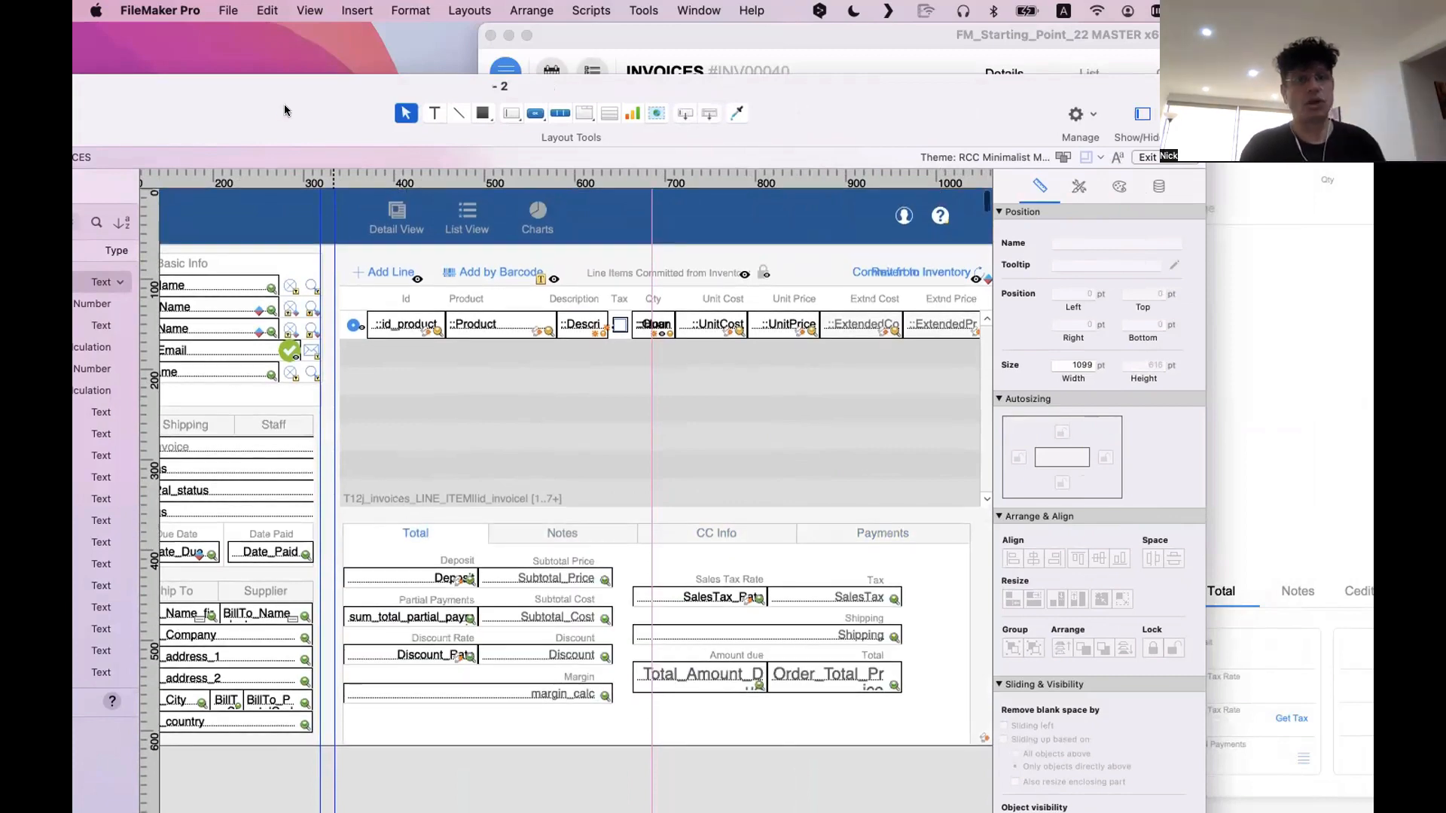
Bring the new invoice window forward, browse its invoice list and expand the Addresses section
drag(284, 111, 565, 427)
click(733, 39)
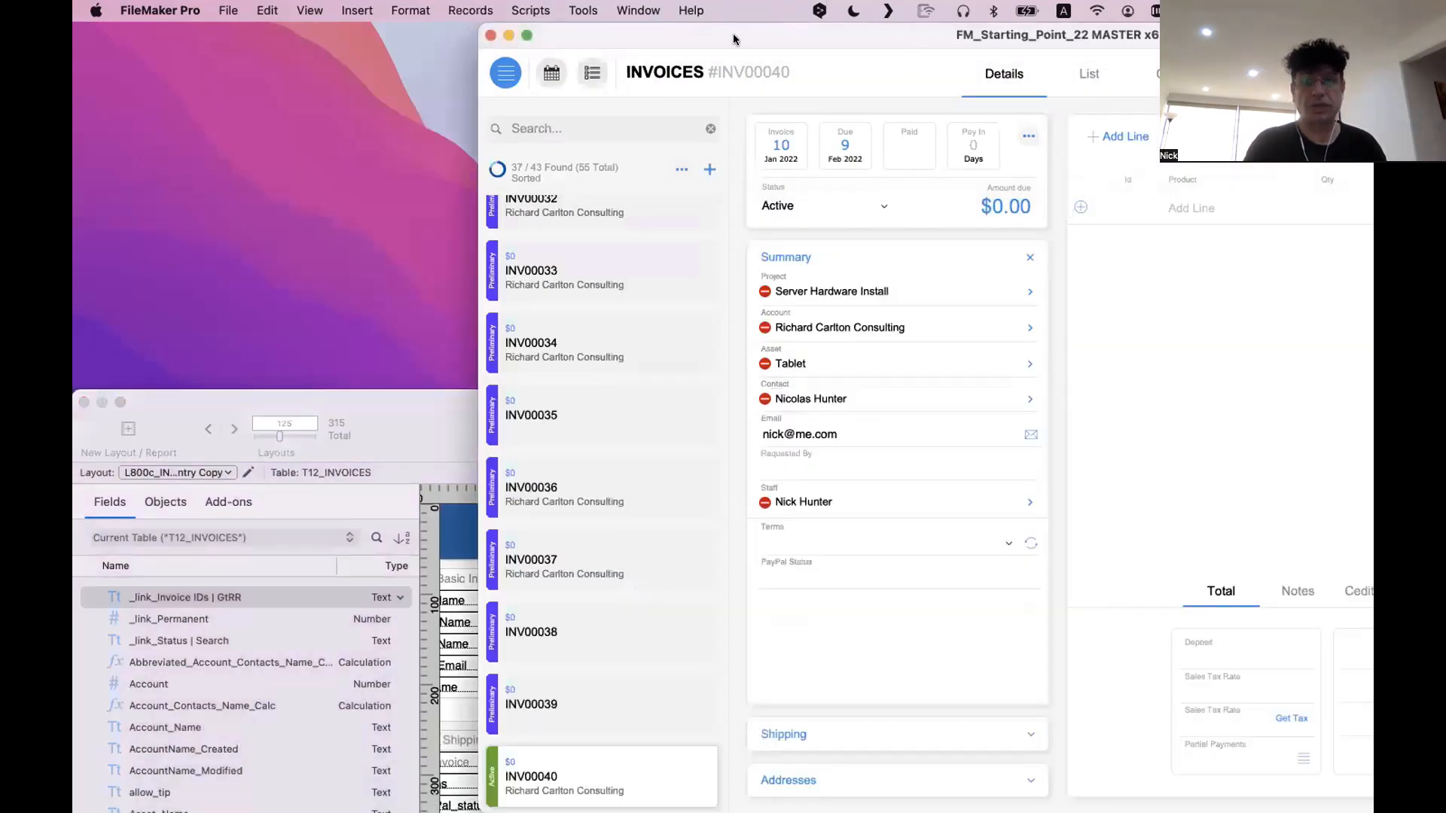
double_click(550, 42)
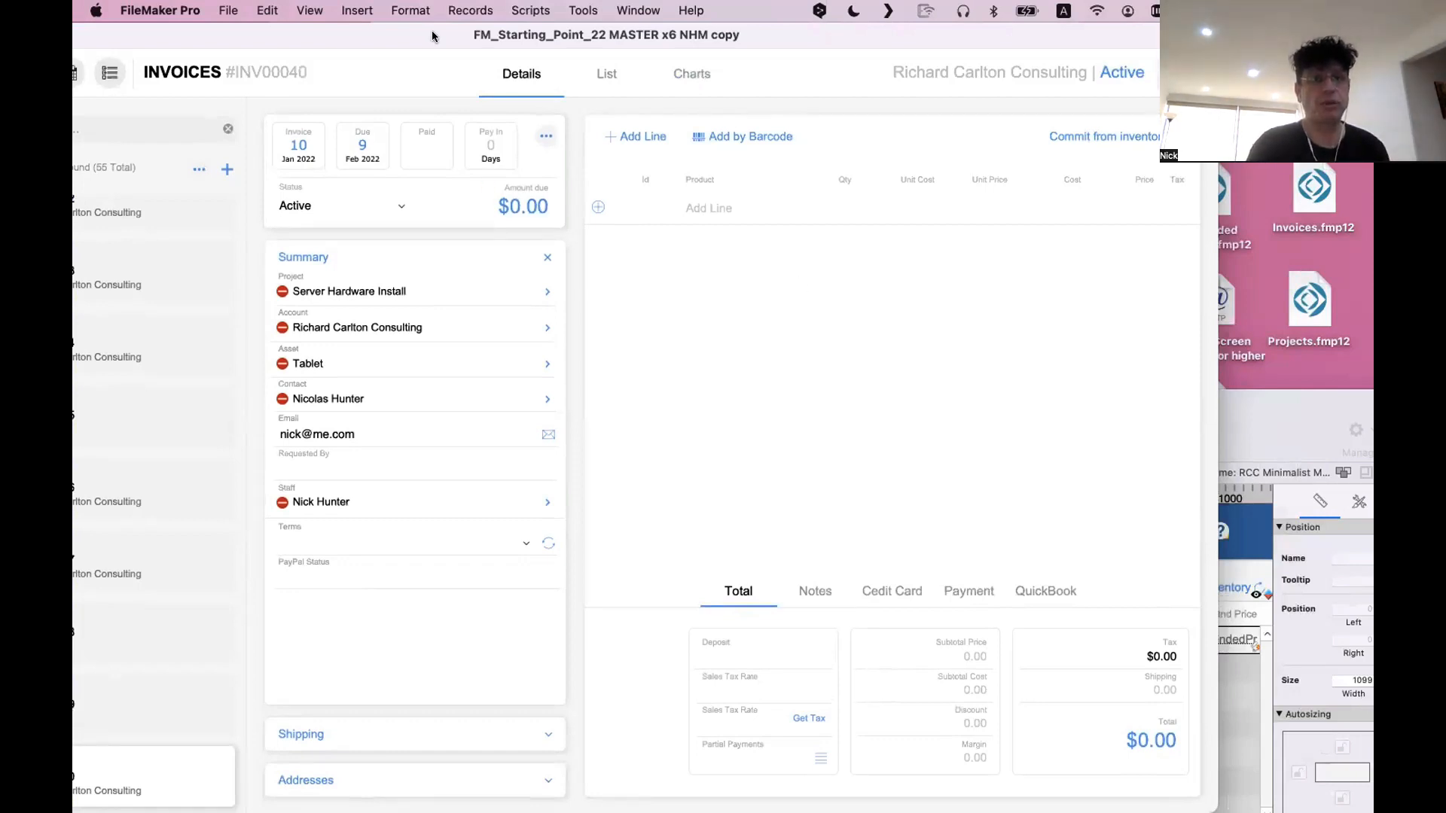
drag(433, 35, 583, 35)
scroll(302, 373, up, 15)
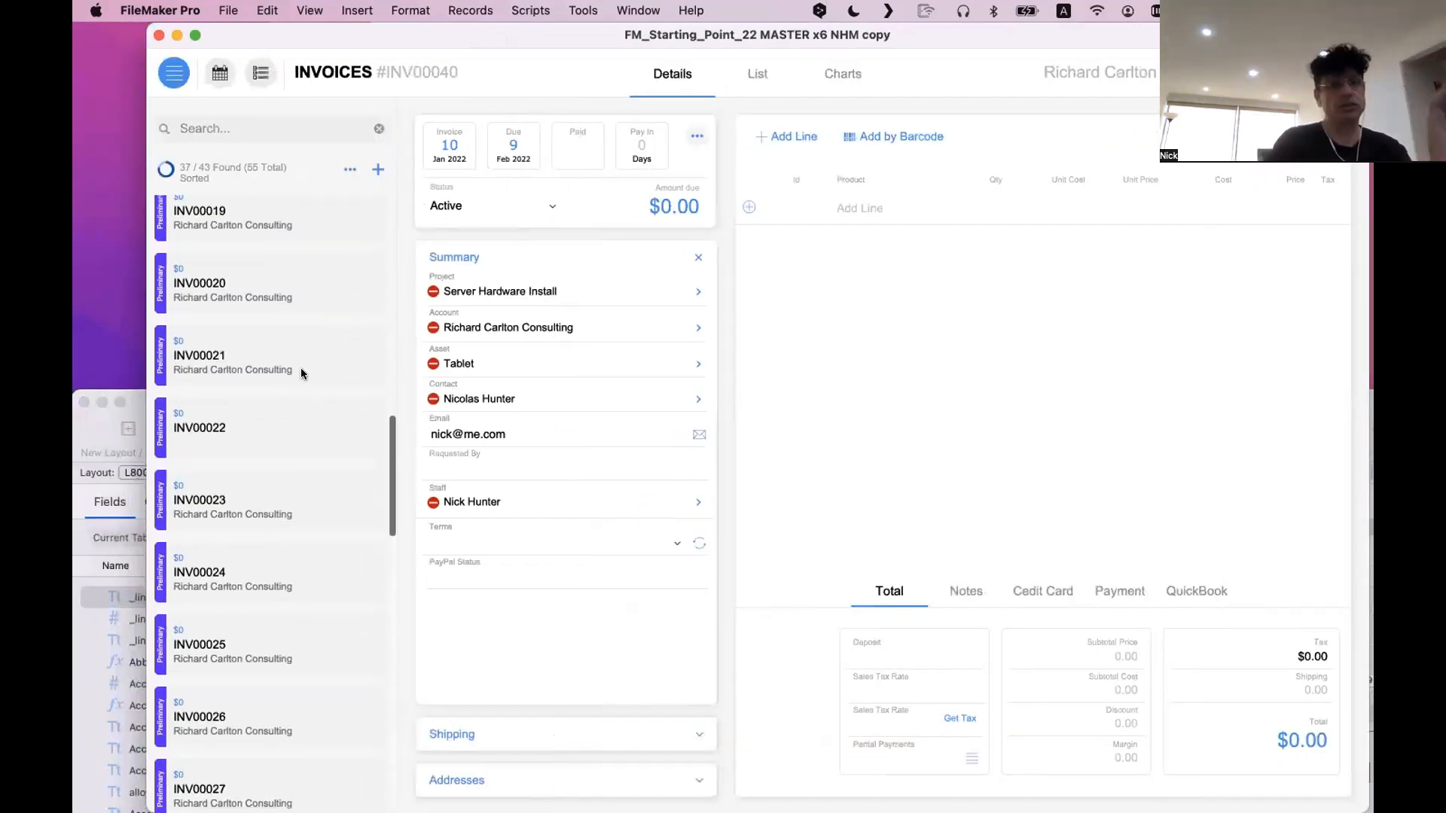
scroll(300, 368, down, 18)
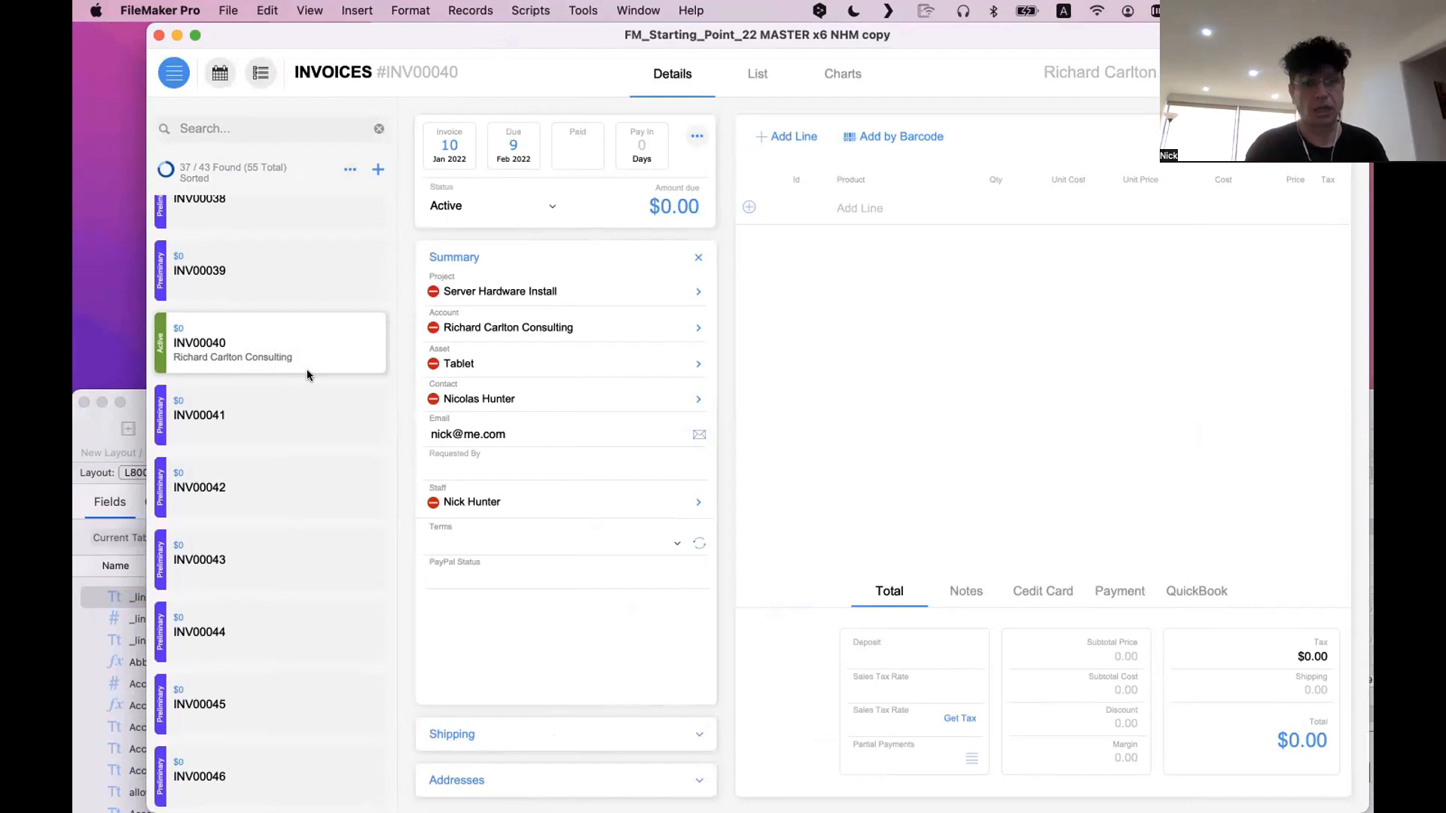
scroll(306, 374, up, 1)
click(537, 776)
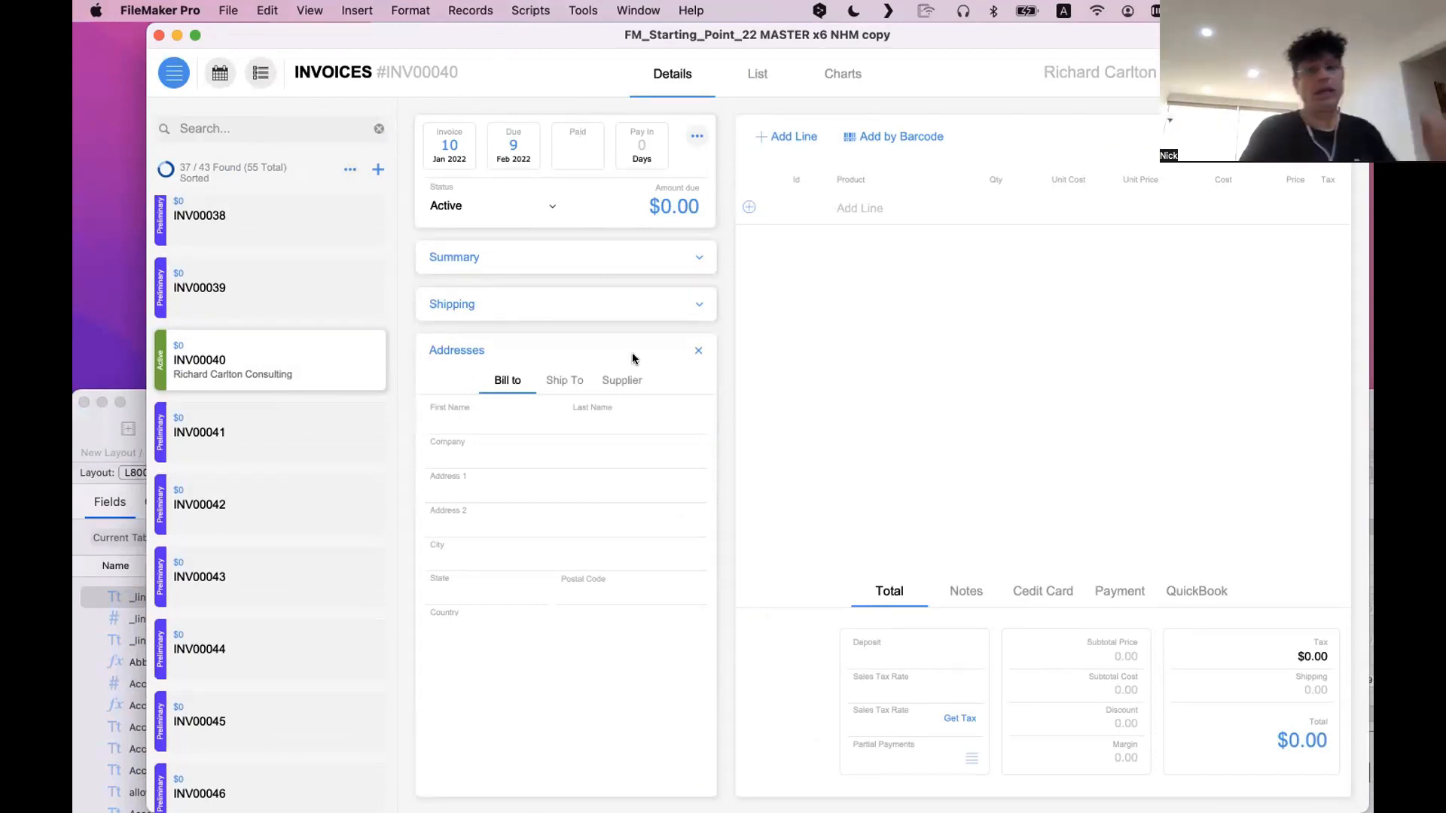
Move the new invoice window aside, and switch the layout window to layout 124 containing the repeated Project_Name fields
drag(441, 30, 667, 722)
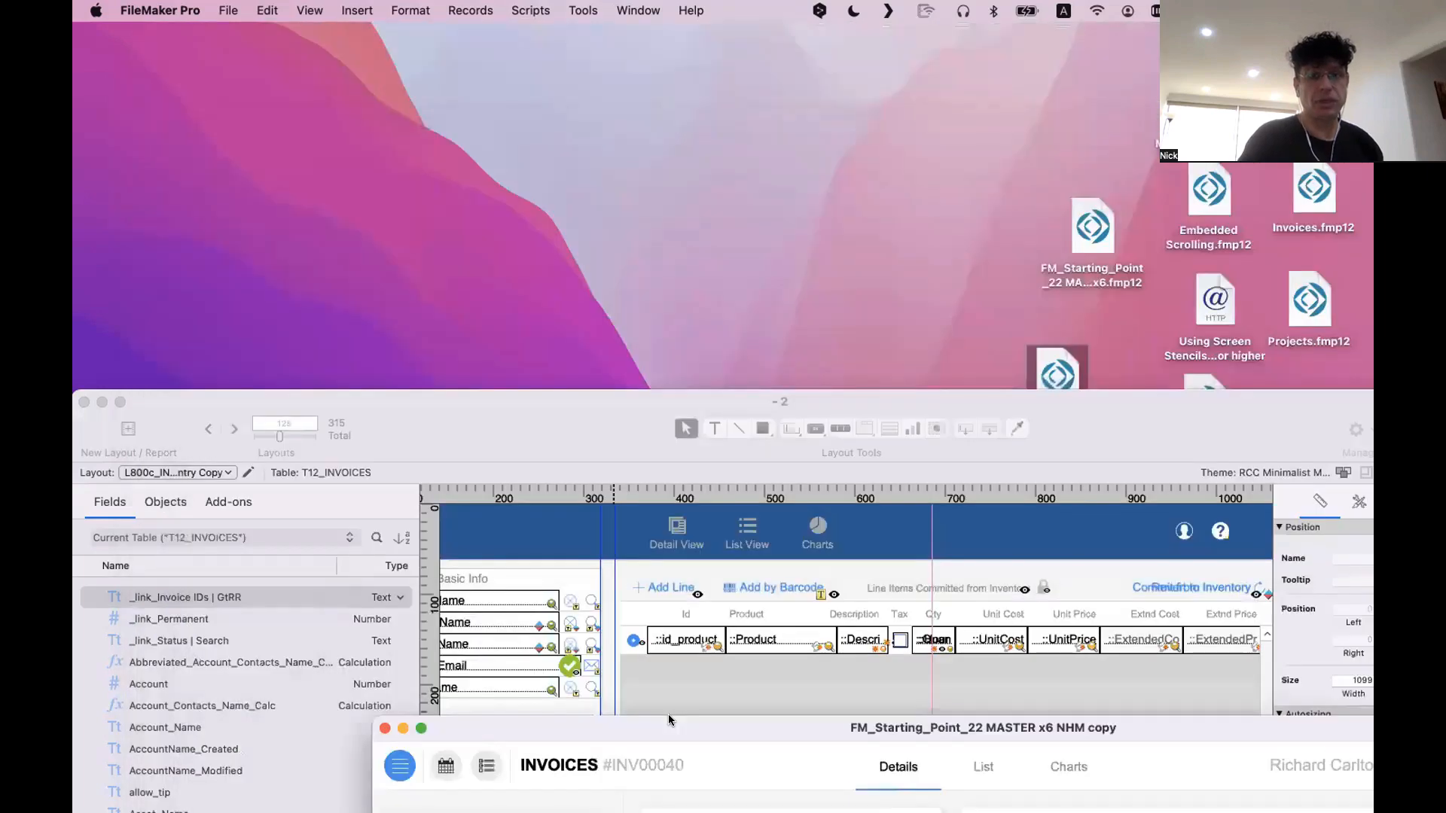
drag(511, 435, 549, 92)
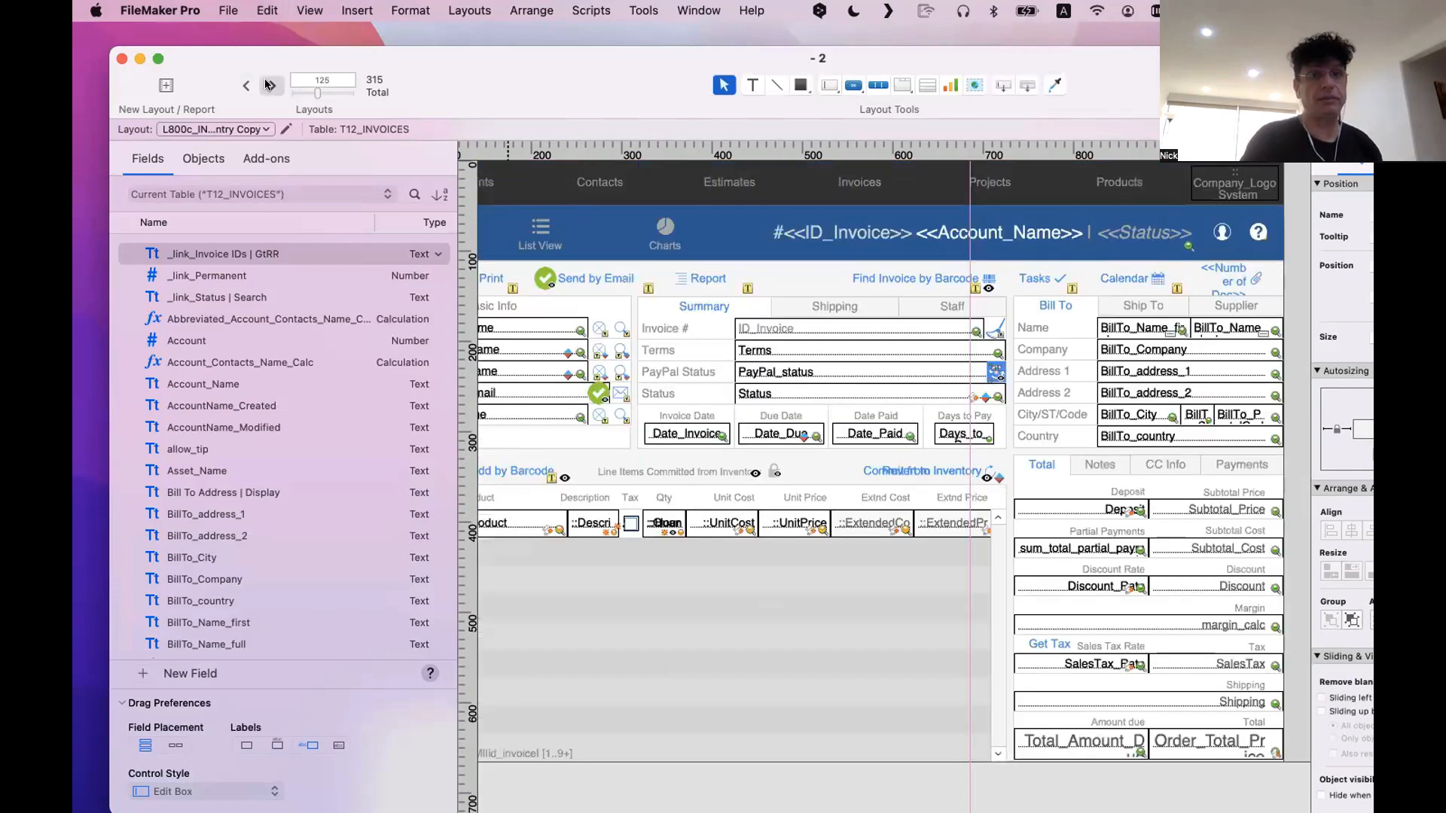
click(269, 85)
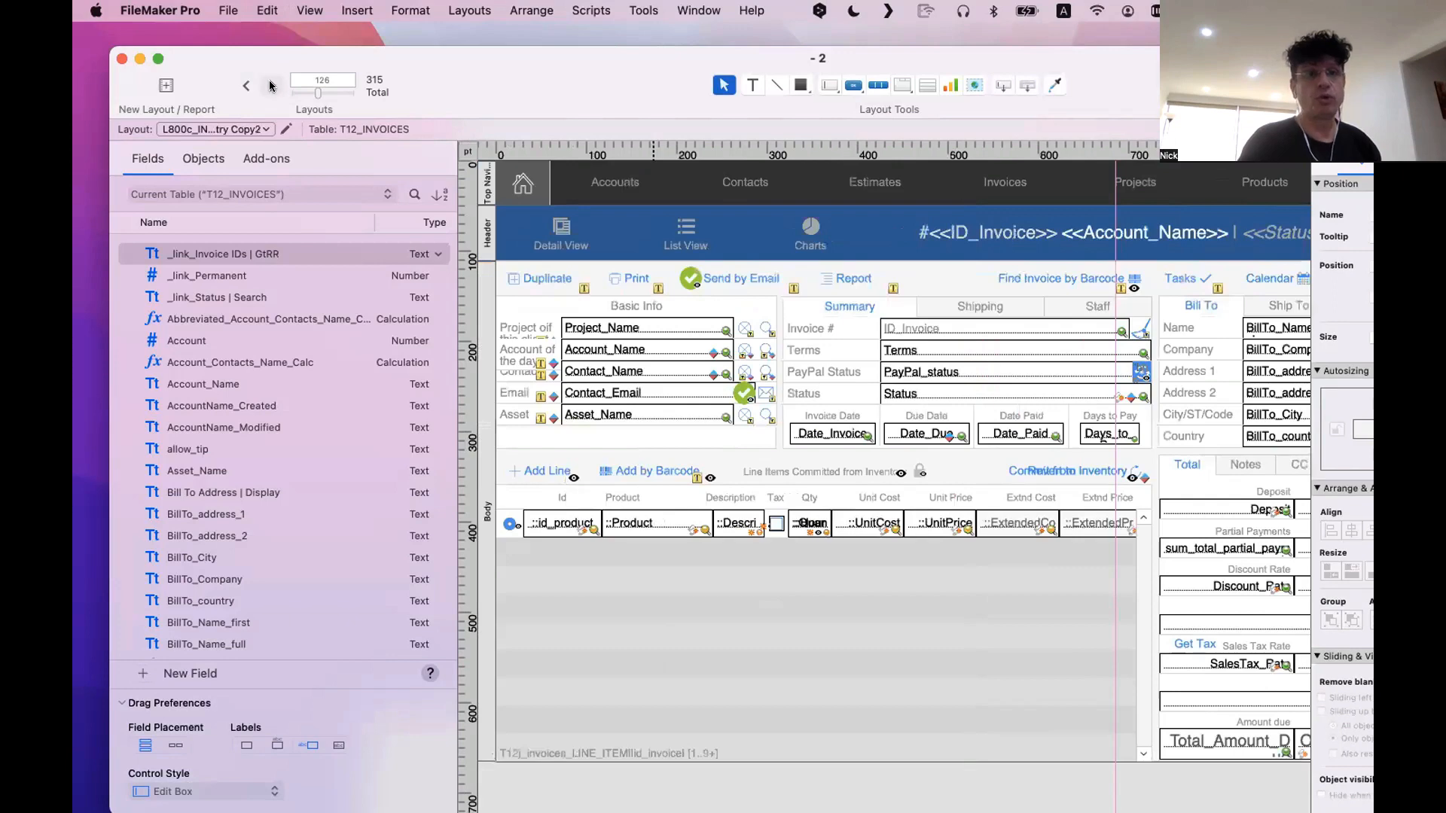
click(246, 85)
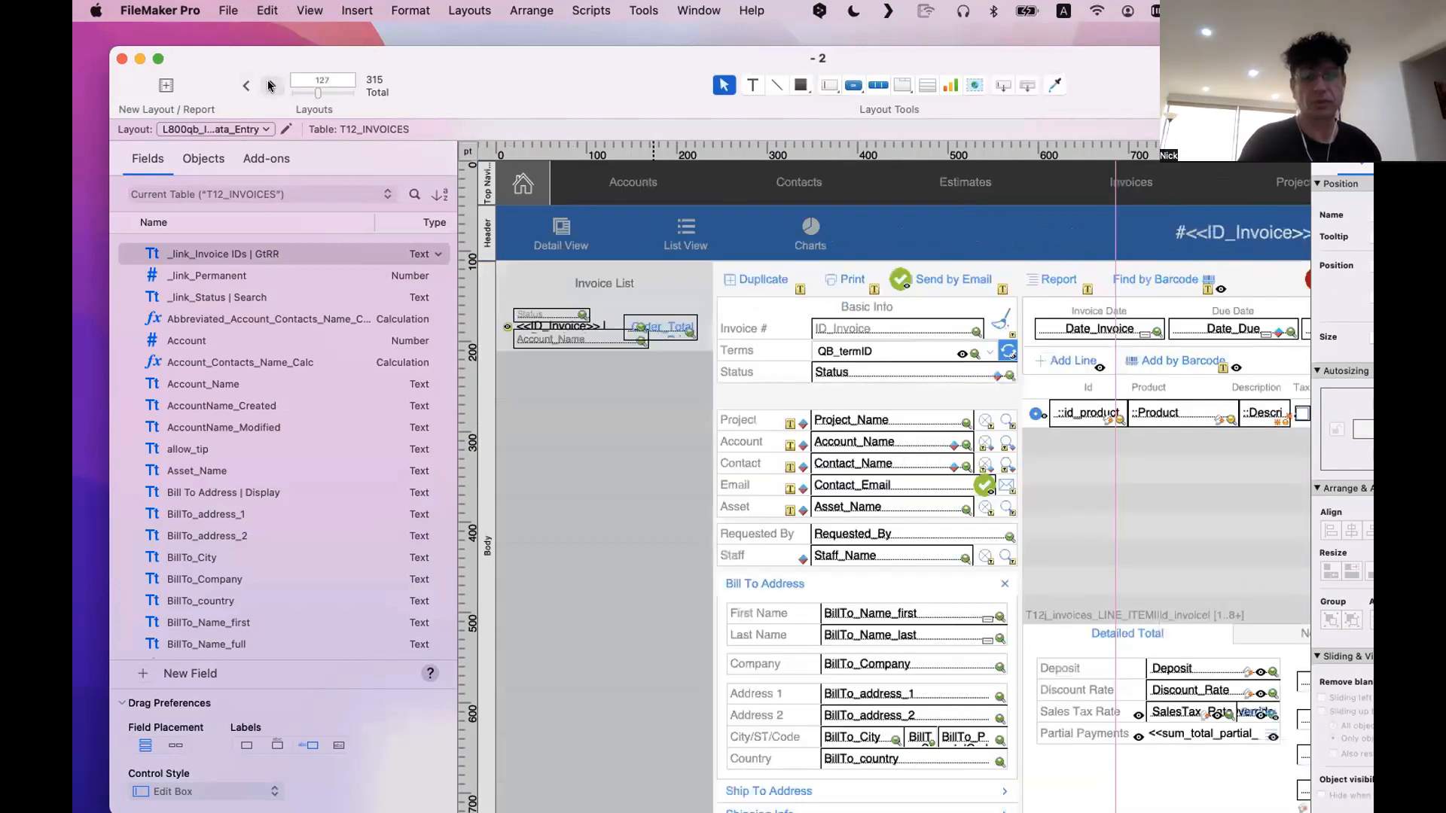
click(245, 85)
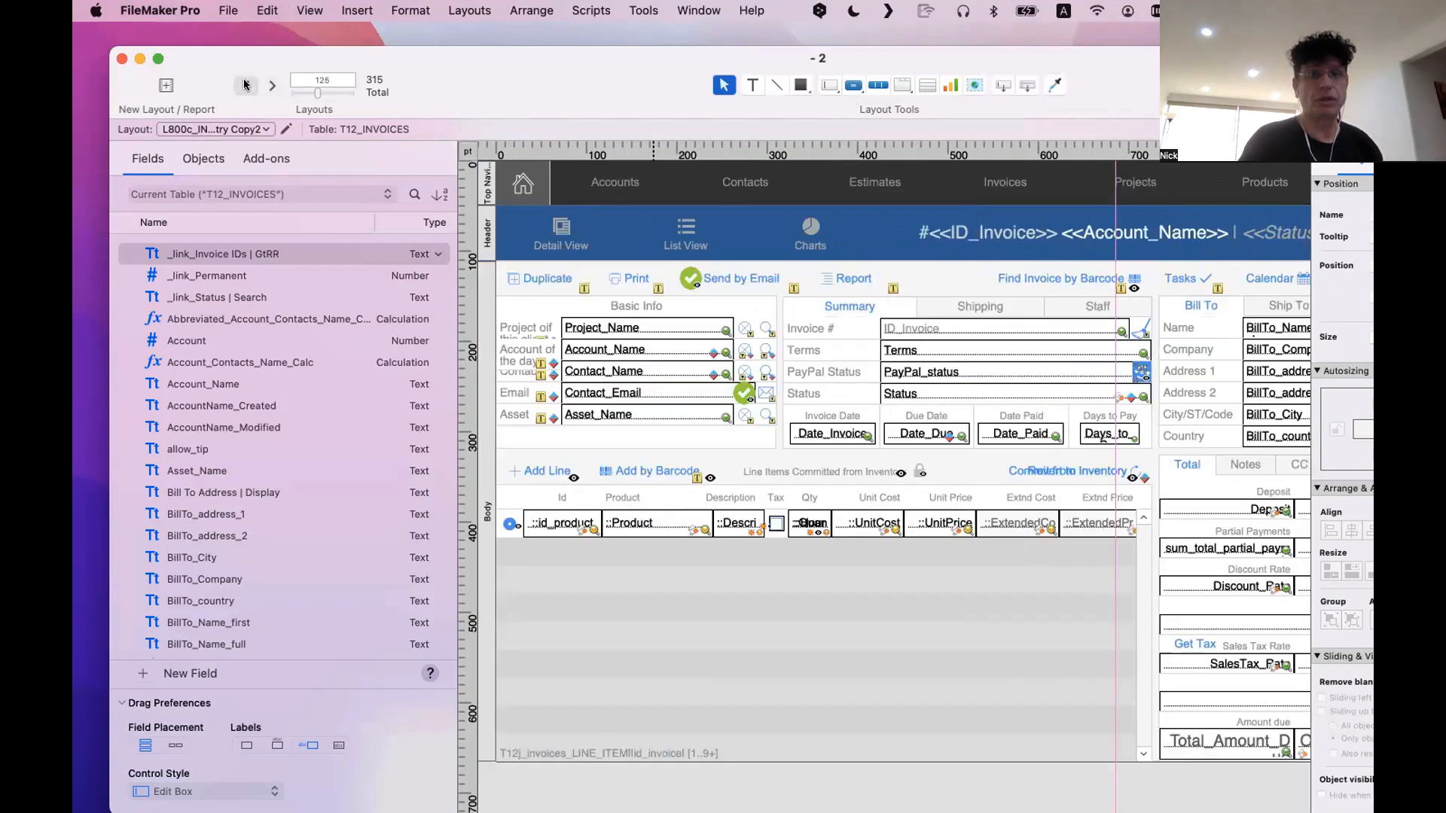
click(245, 85)
click(245, 85)
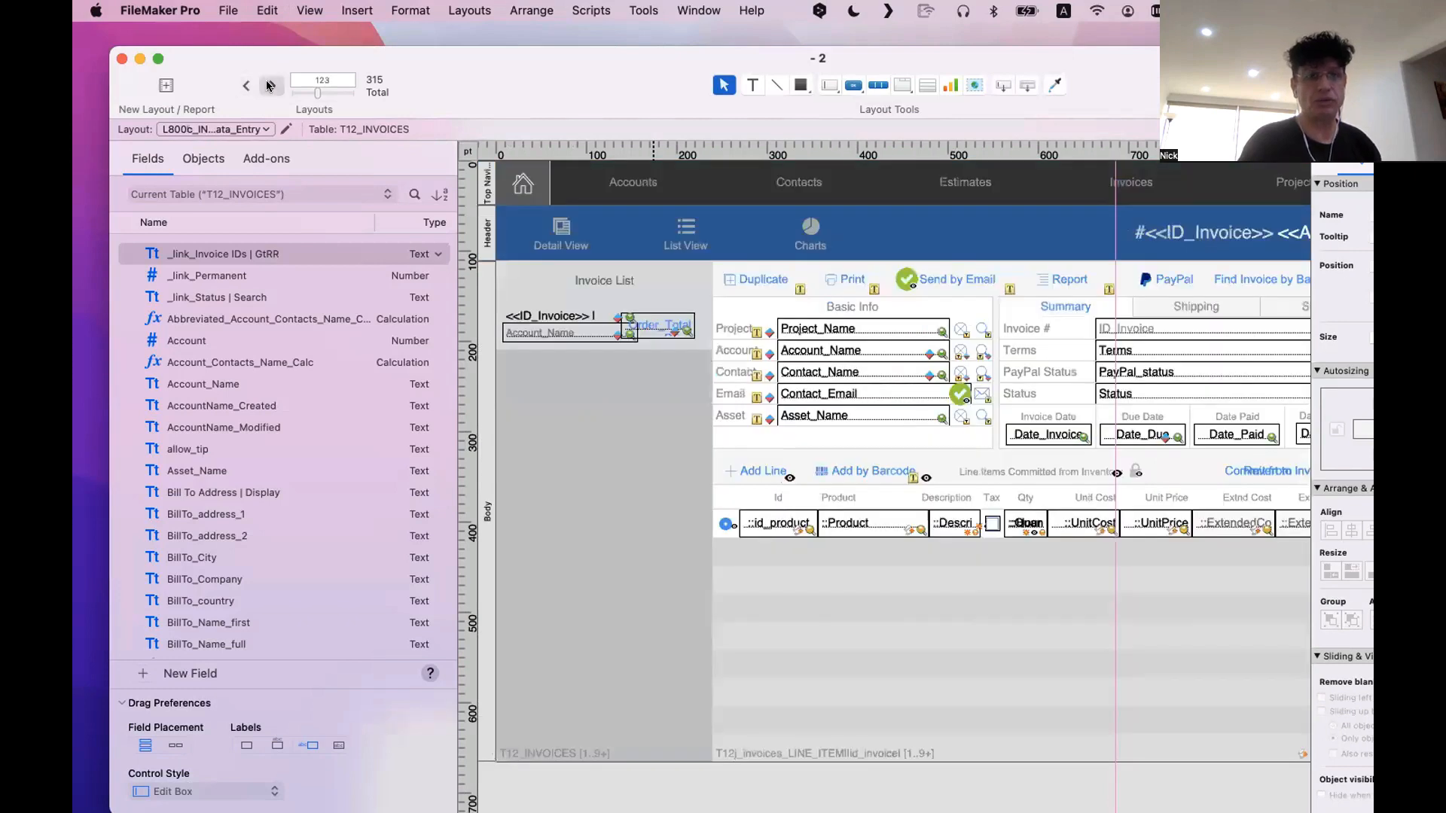
click(271, 85)
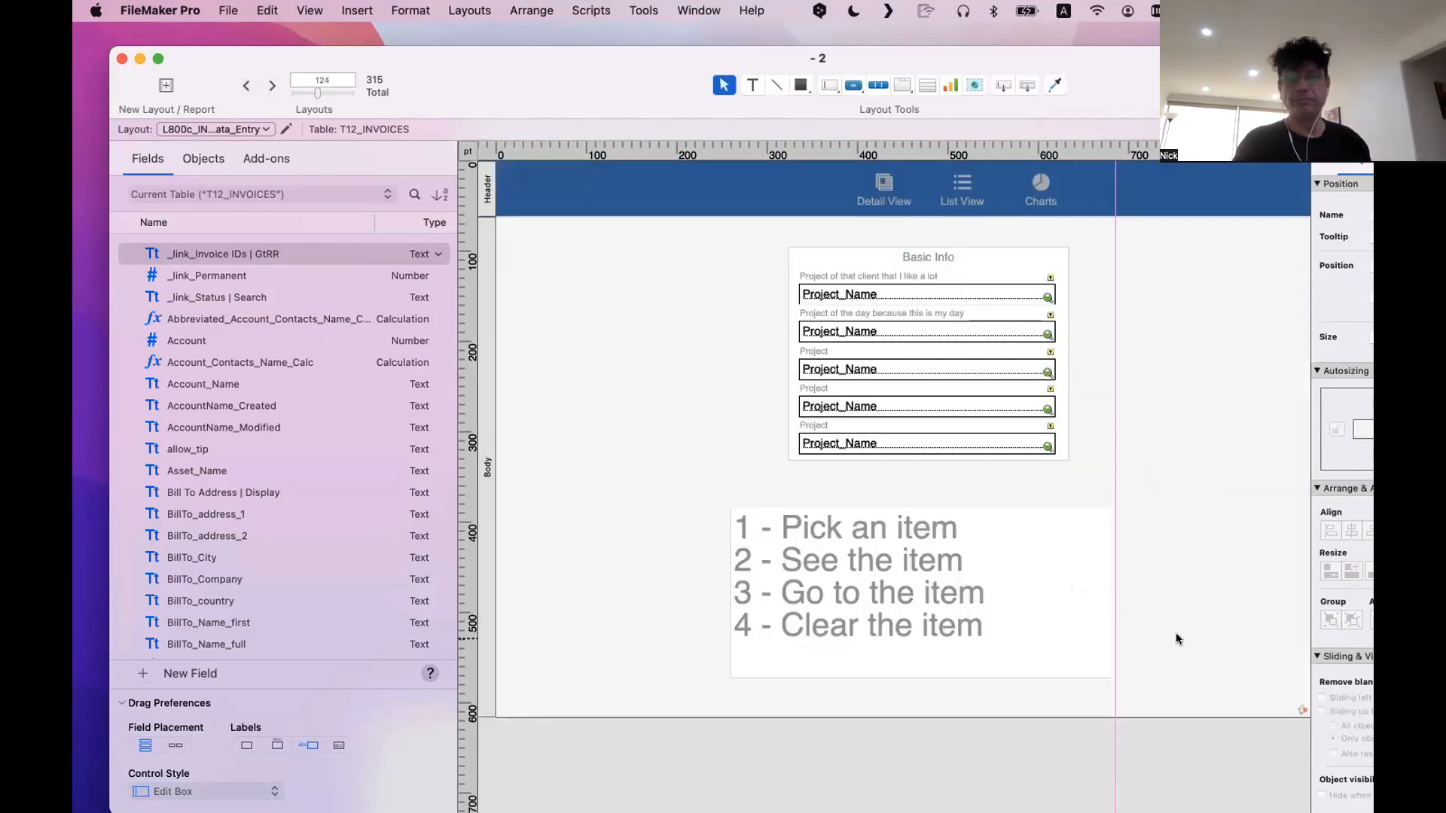
Move the Basic Info block to the upper-left corner of the layout body, and place the four-line instruction text beside it
click(856, 565)
scroll(791, 542, right, 5)
drag(719, 542, 1043, 299)
click(828, 479)
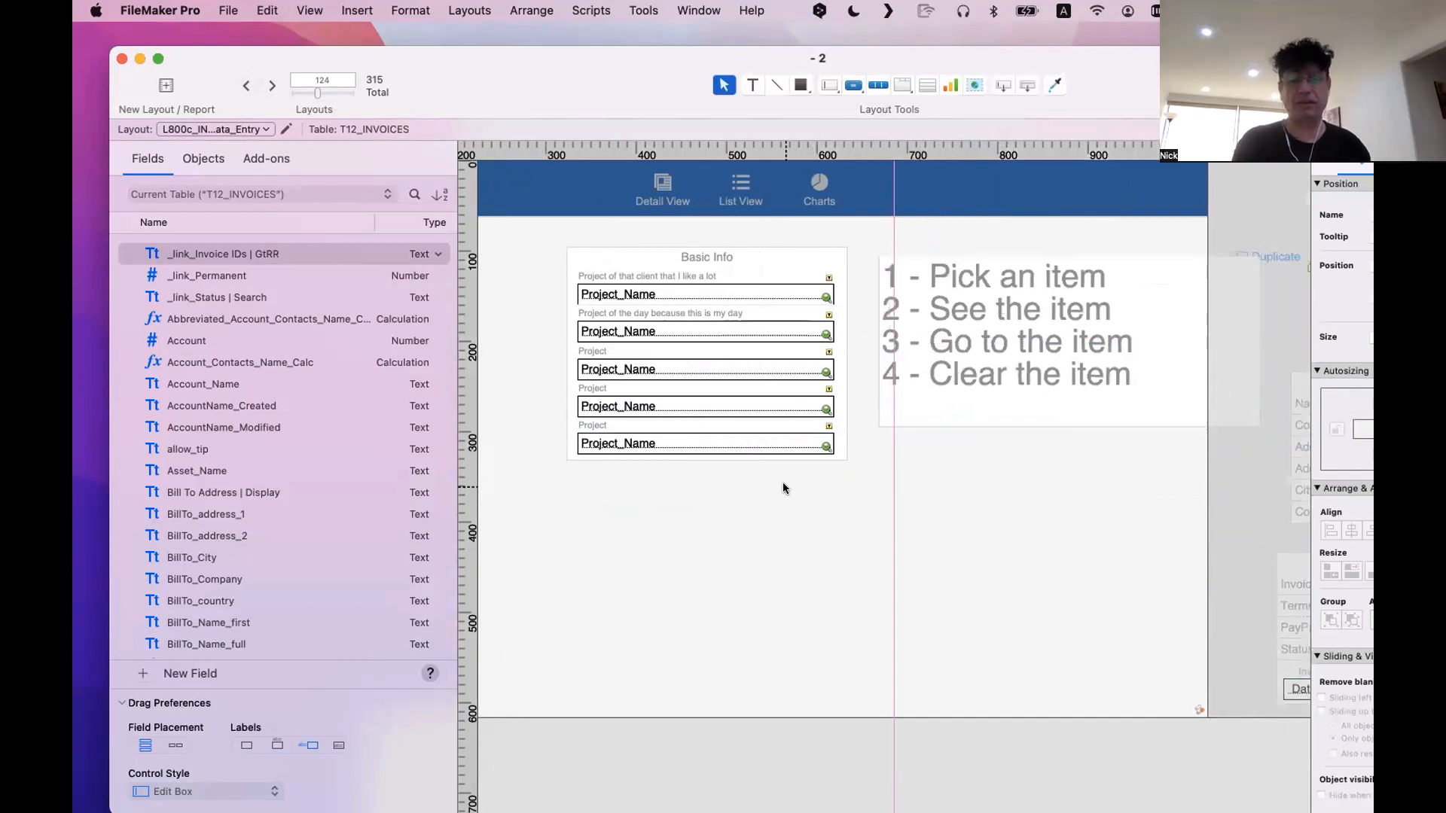
drag(819, 474, 590, 253)
scroll(591, 255, left, 5)
drag(869, 258, 505, 223)
drag(1107, 339, 827, 315)
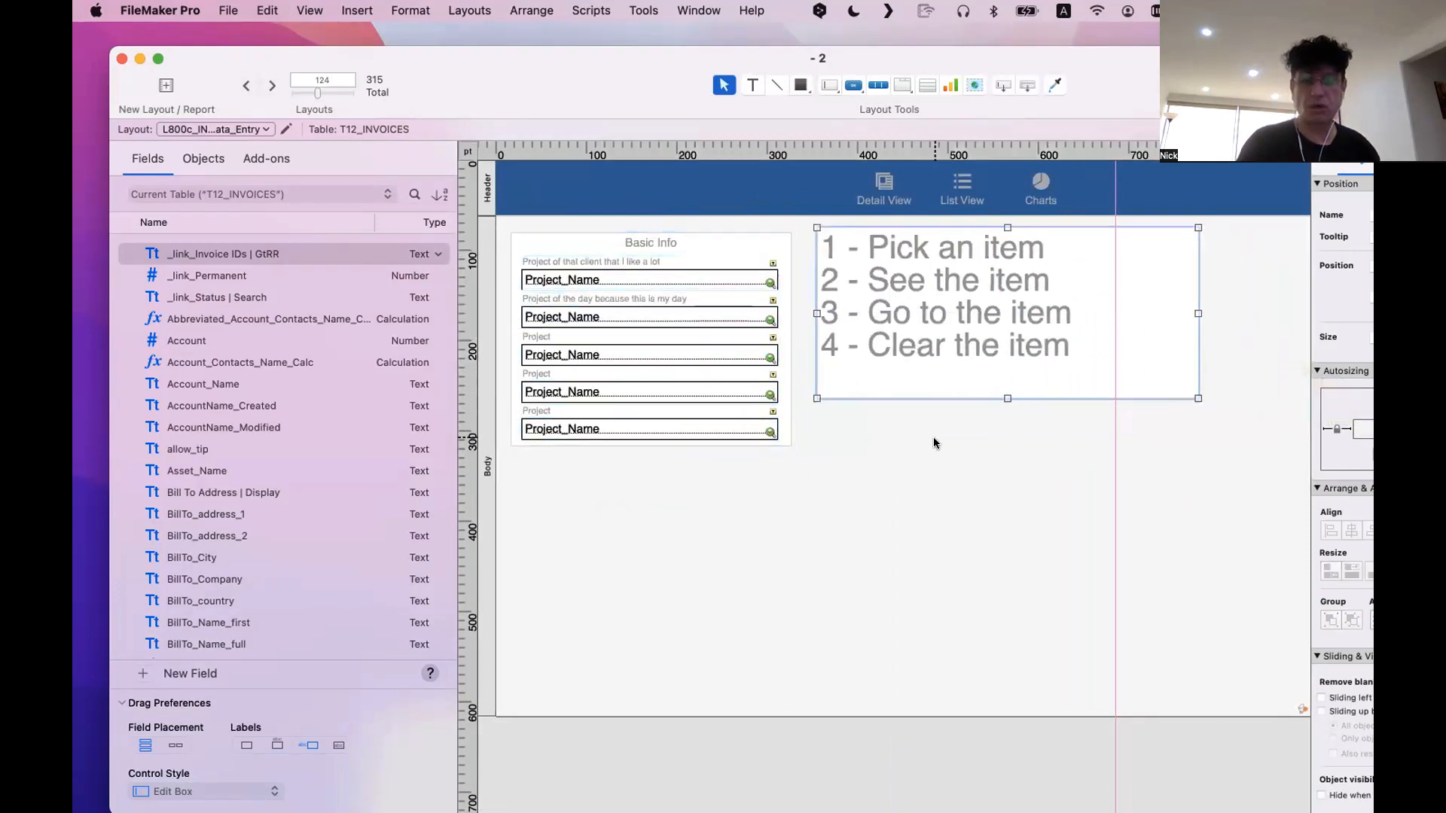
click(934, 443)
Draw a tab control about 710 pt wide below the Basic Info block, with tabs named 1 and 2
drag(596, 82, 559, 60)
drag(458, 76, 458, 138)
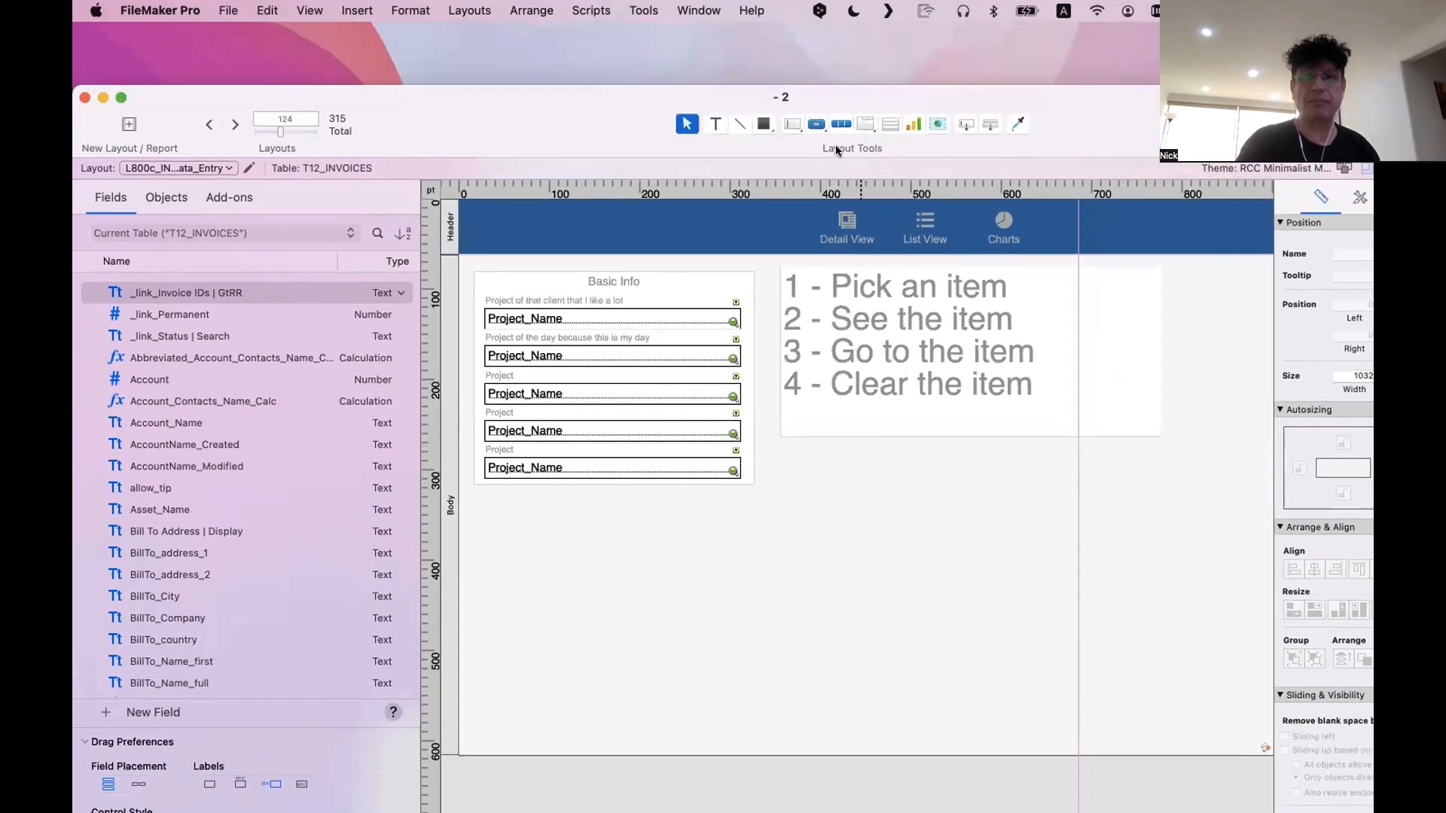
click(863, 124)
mouse_move(551, 505)
mouse_down()
mouse_move(845, 613)
mouse_move(1182, 710)
mouse_move(1193, 731)
mouse_up()
text(1)
click(540, 385)
text(2)
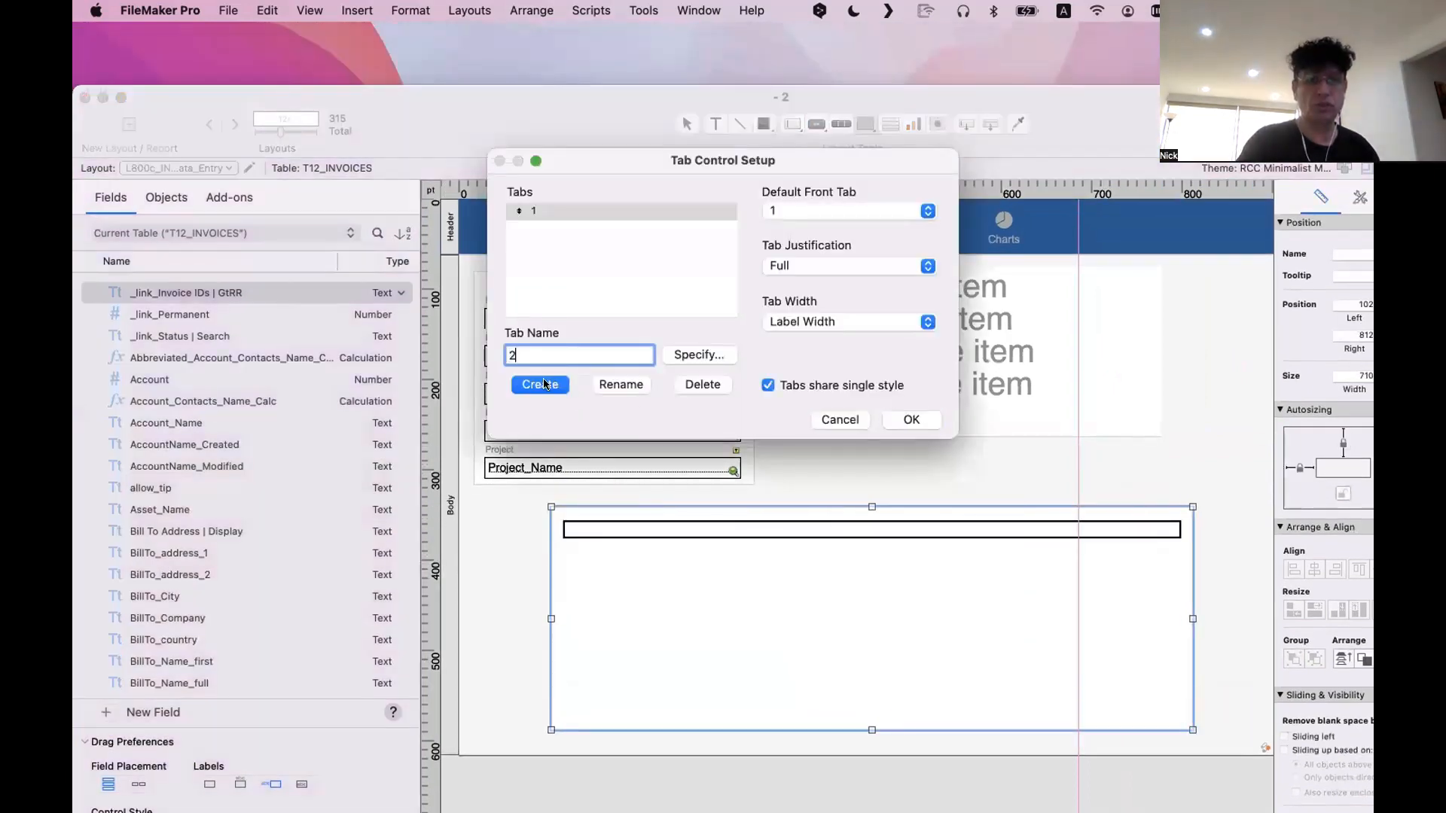
click(540, 384)
text(3)
click(927, 424)
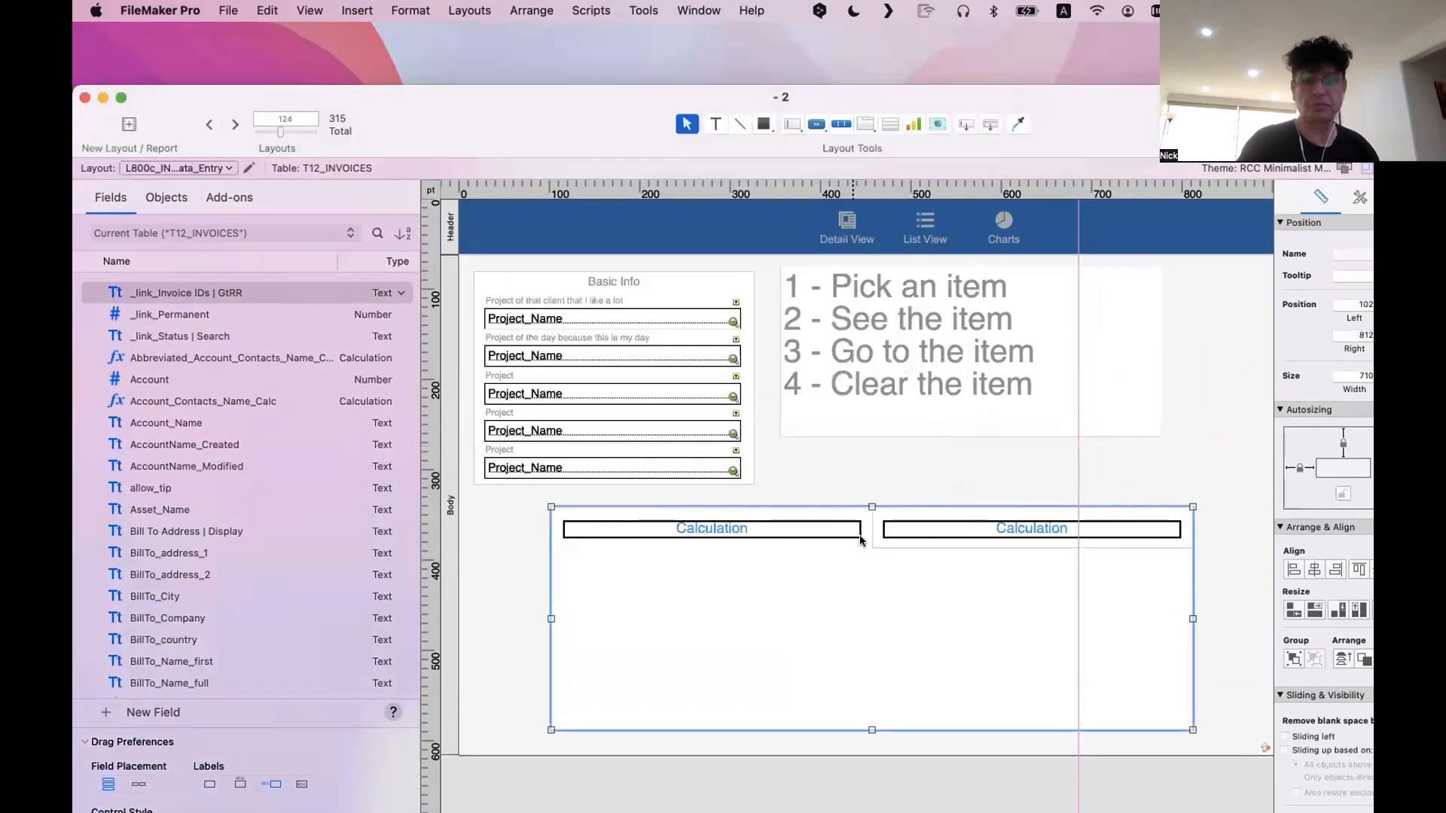
Add two more tabs named 3 and 4 to the tab control below the Basic Info block
double_click(827, 595)
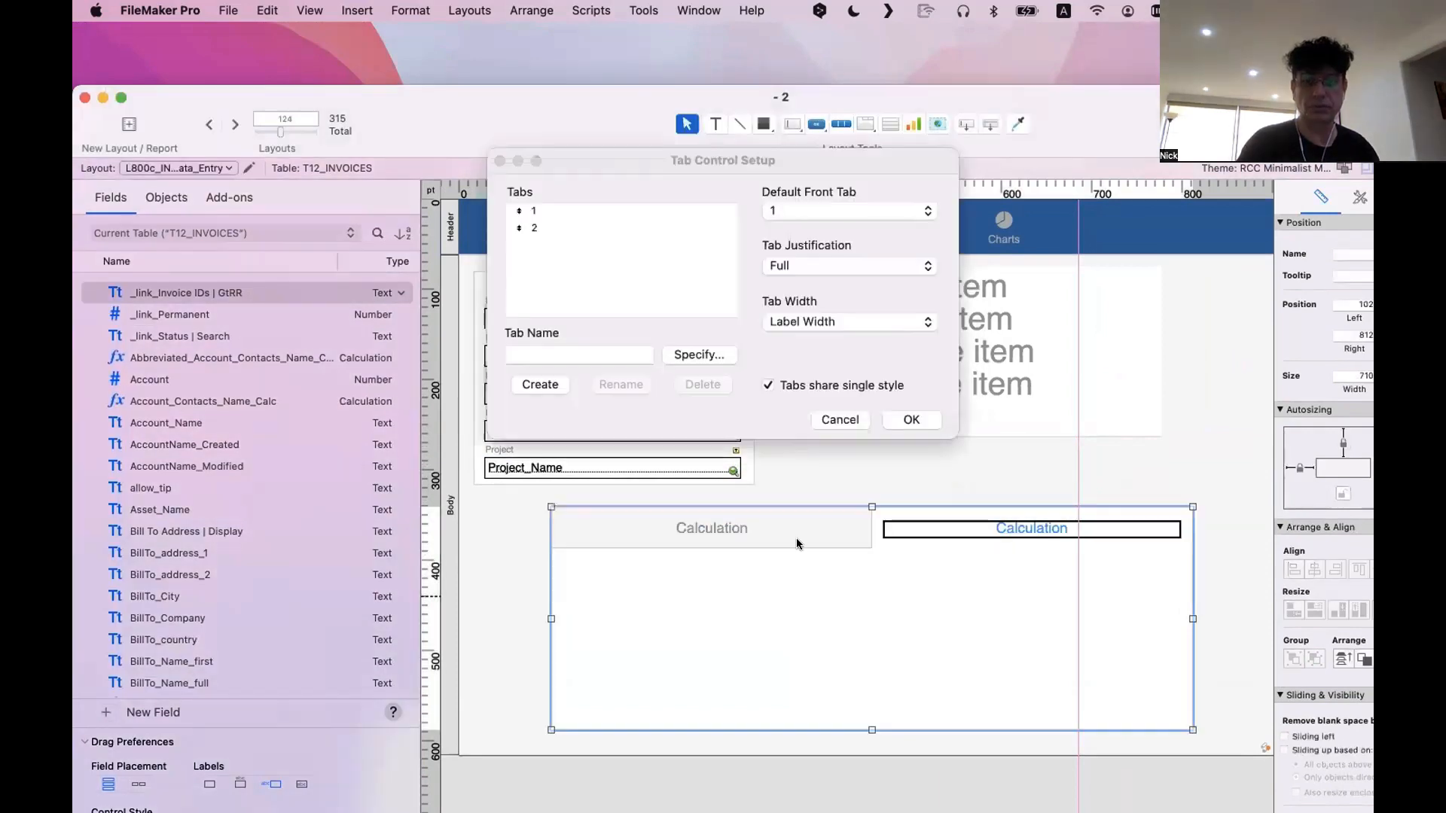
click(566, 230)
double_click(542, 354)
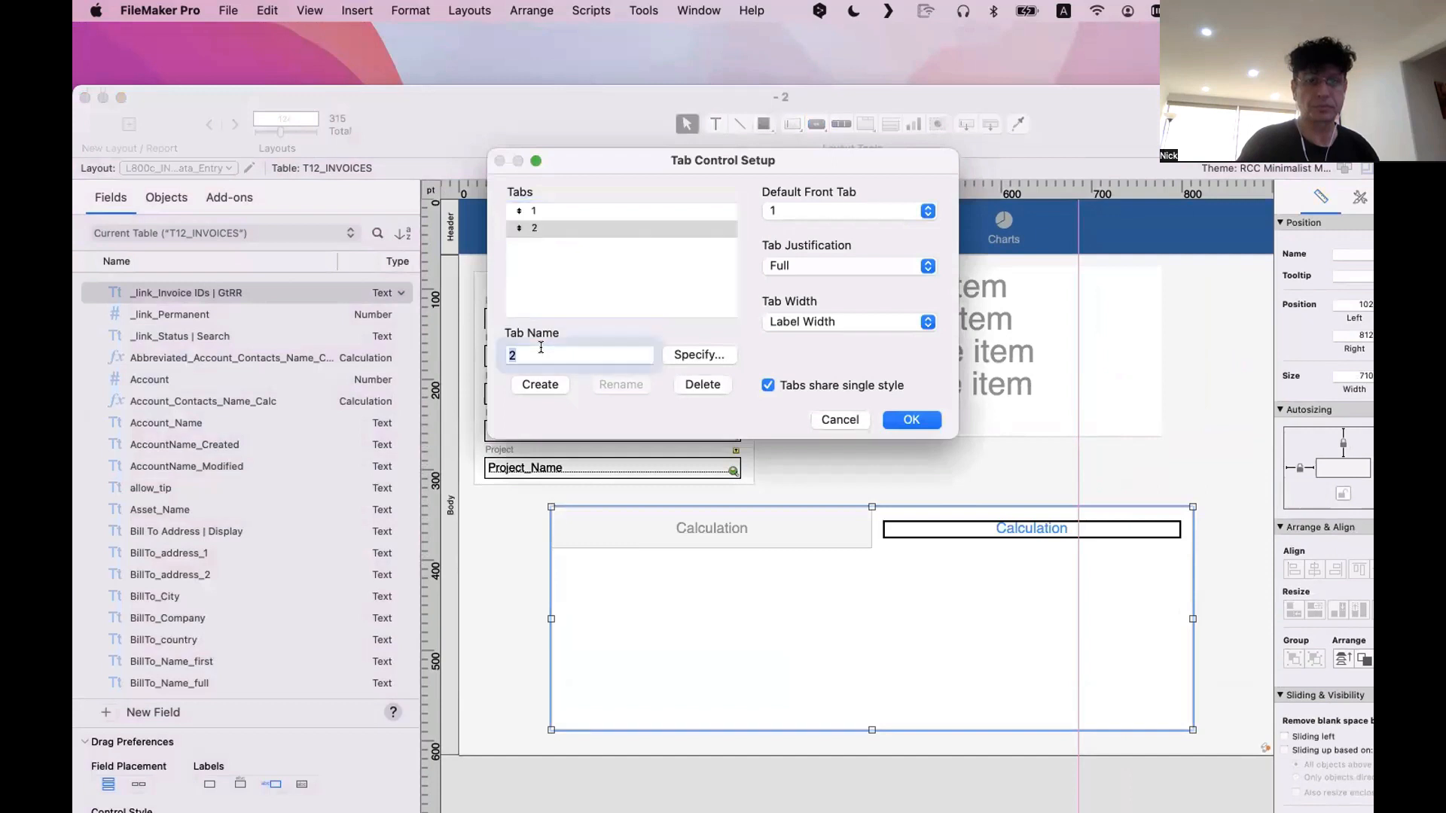
text(3)
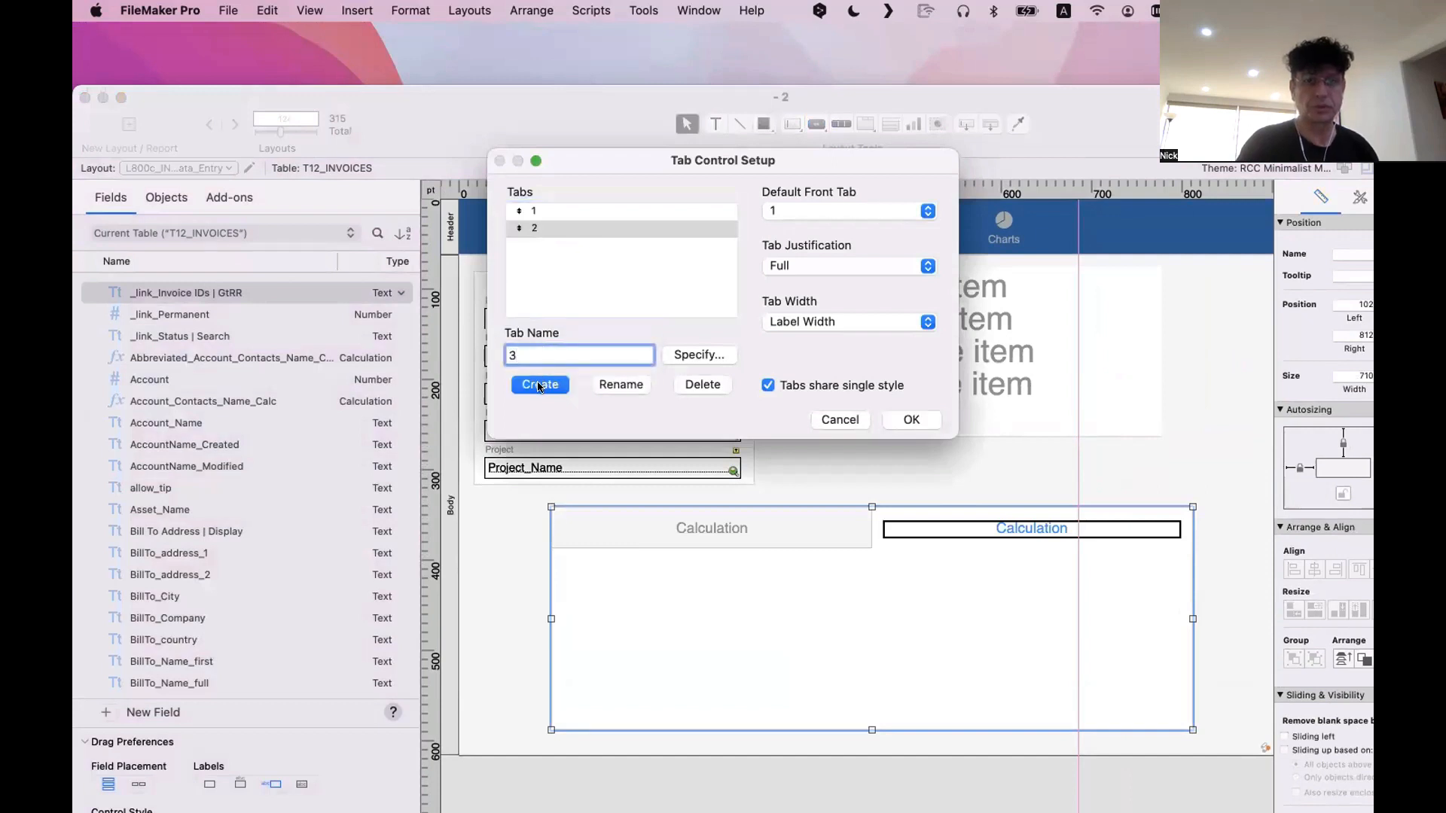
click(540, 385)
text(4)
click(540, 385)
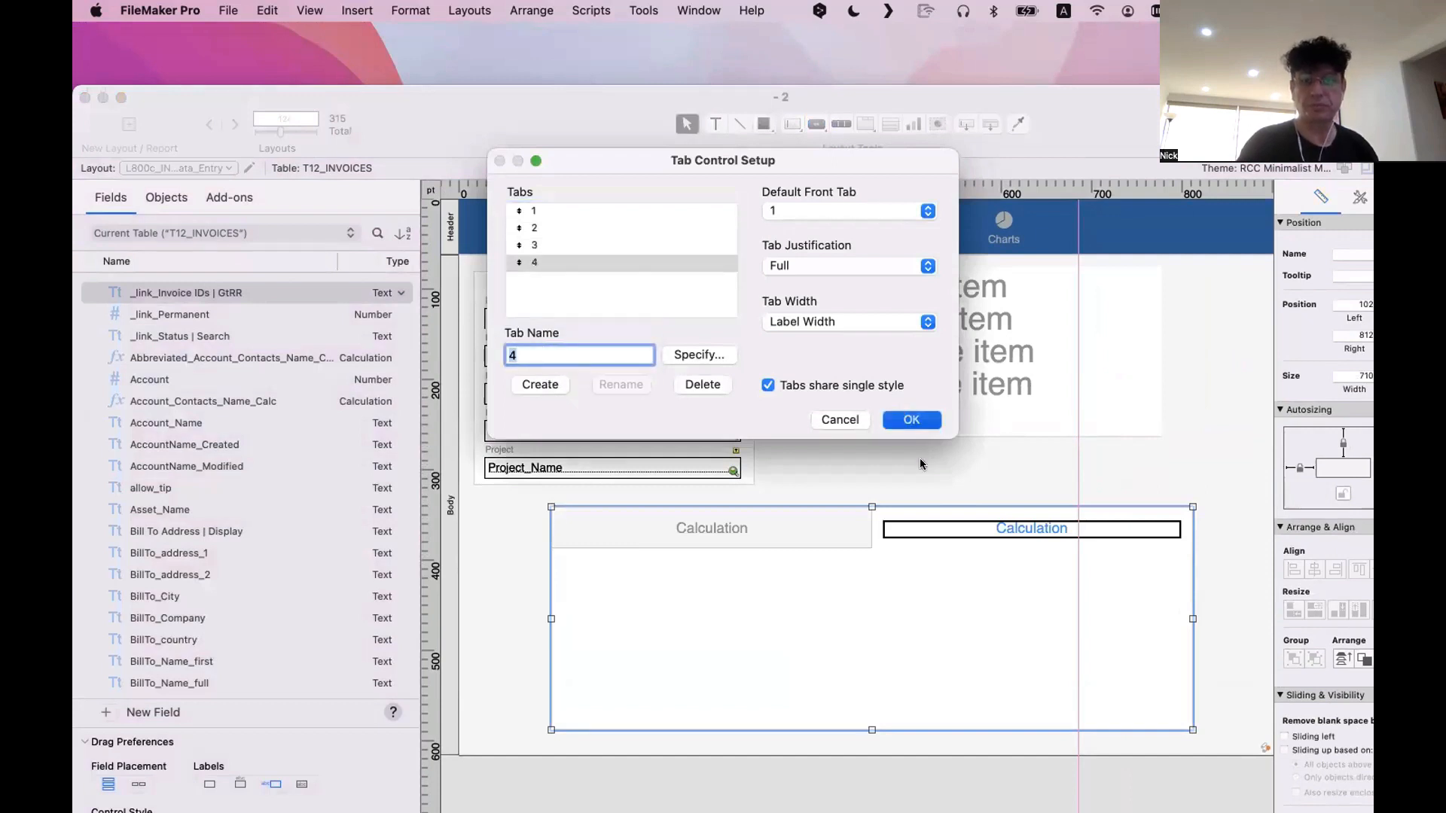
click(911, 420)
Draw a nested tab control about 624 pt wide inside the first tab, with tabs 1, 23, 3 and 5, and raise its upper edge slightly
click(645, 529)
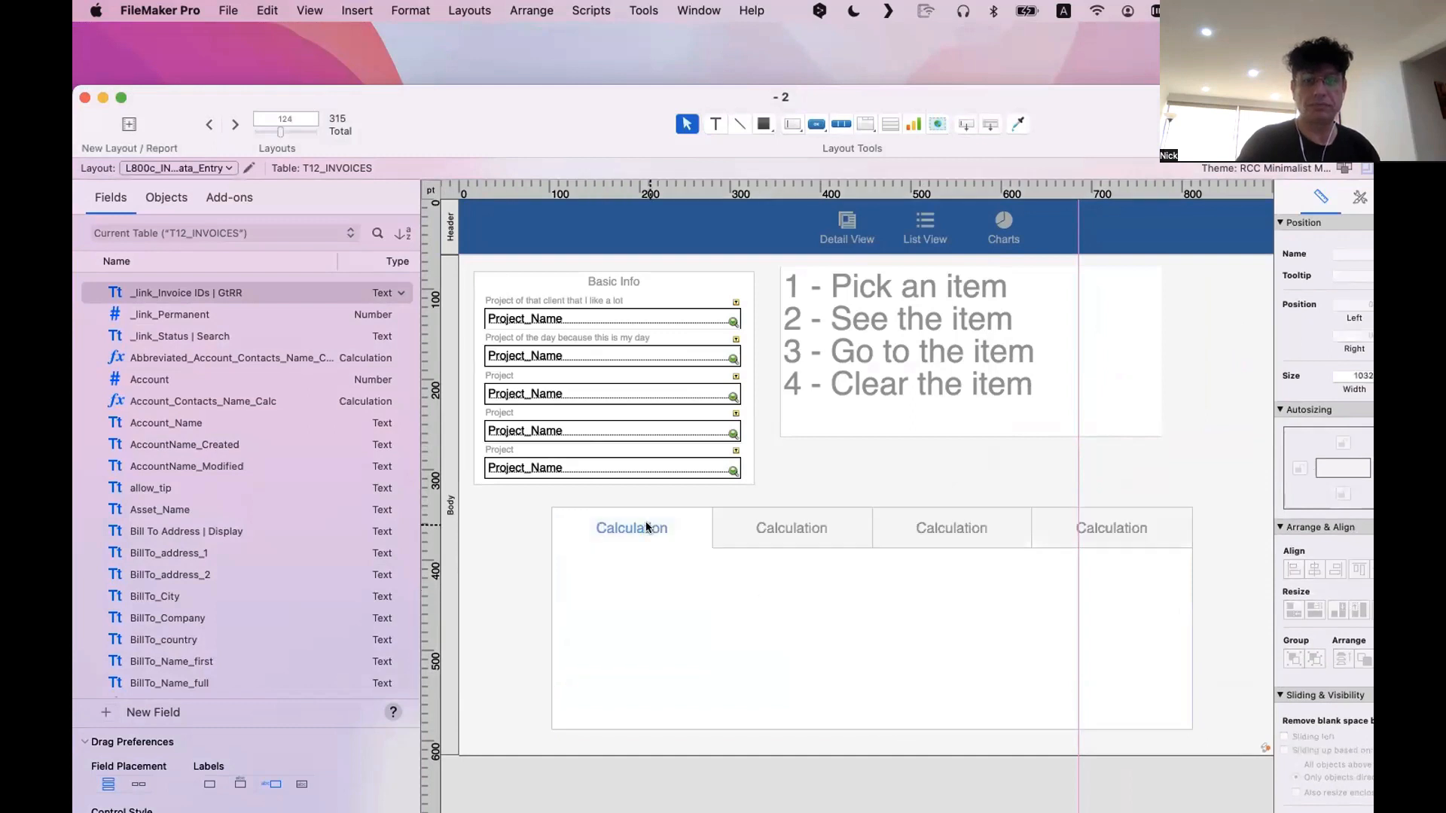
click(866, 124)
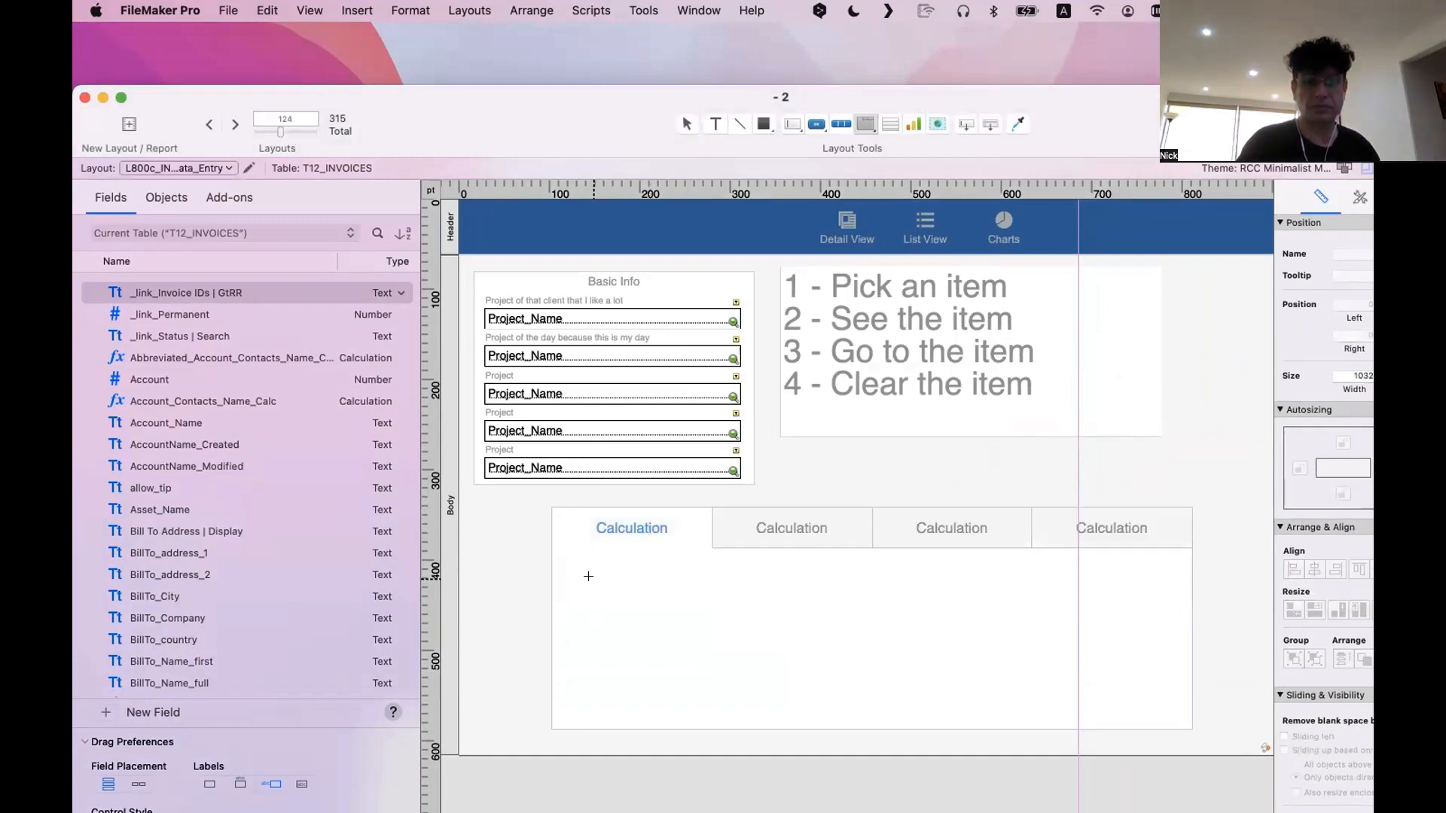
drag(592, 565, 1157, 709)
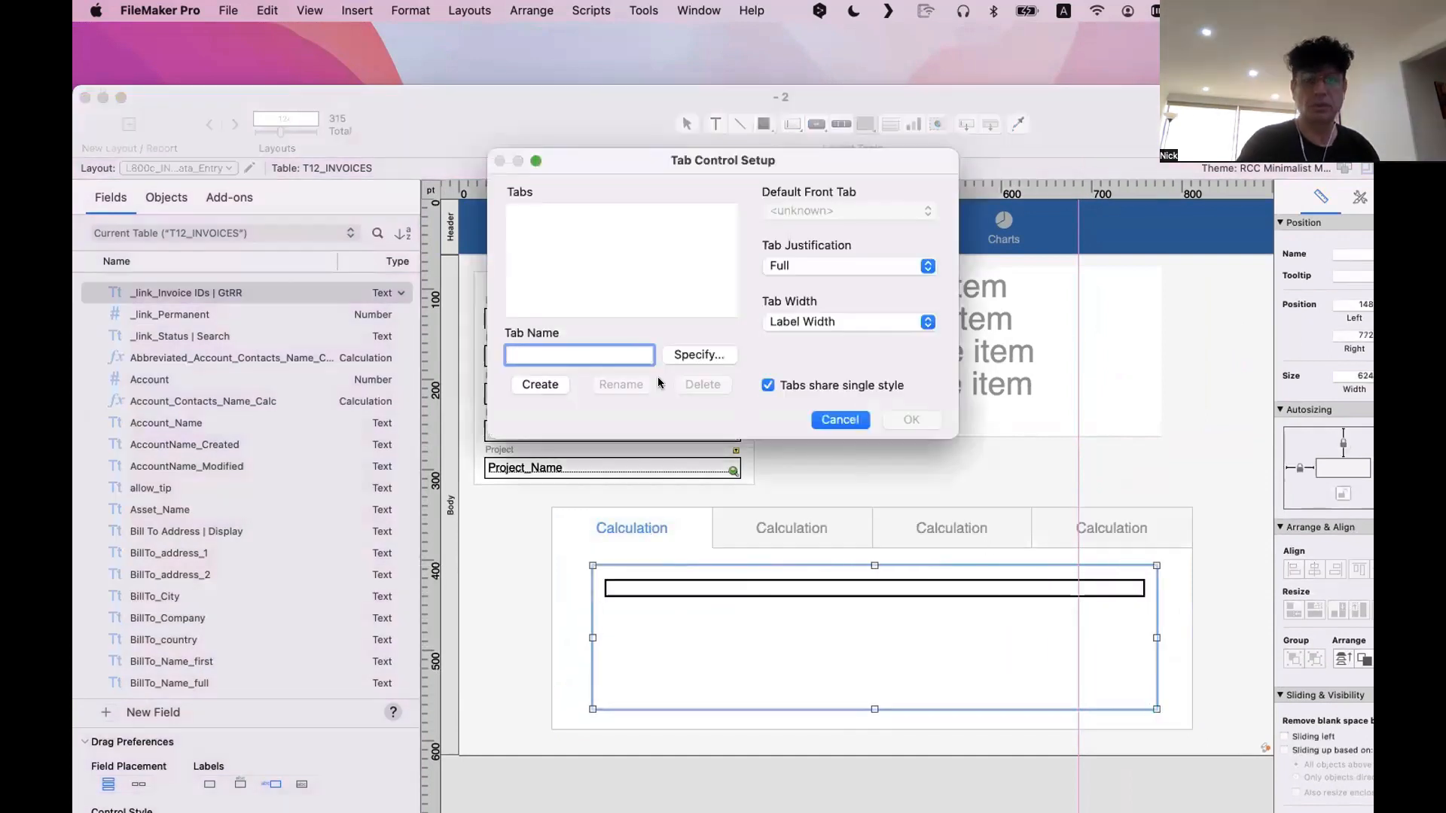
text(1)
click(542, 385)
text(23)
click(549, 386)
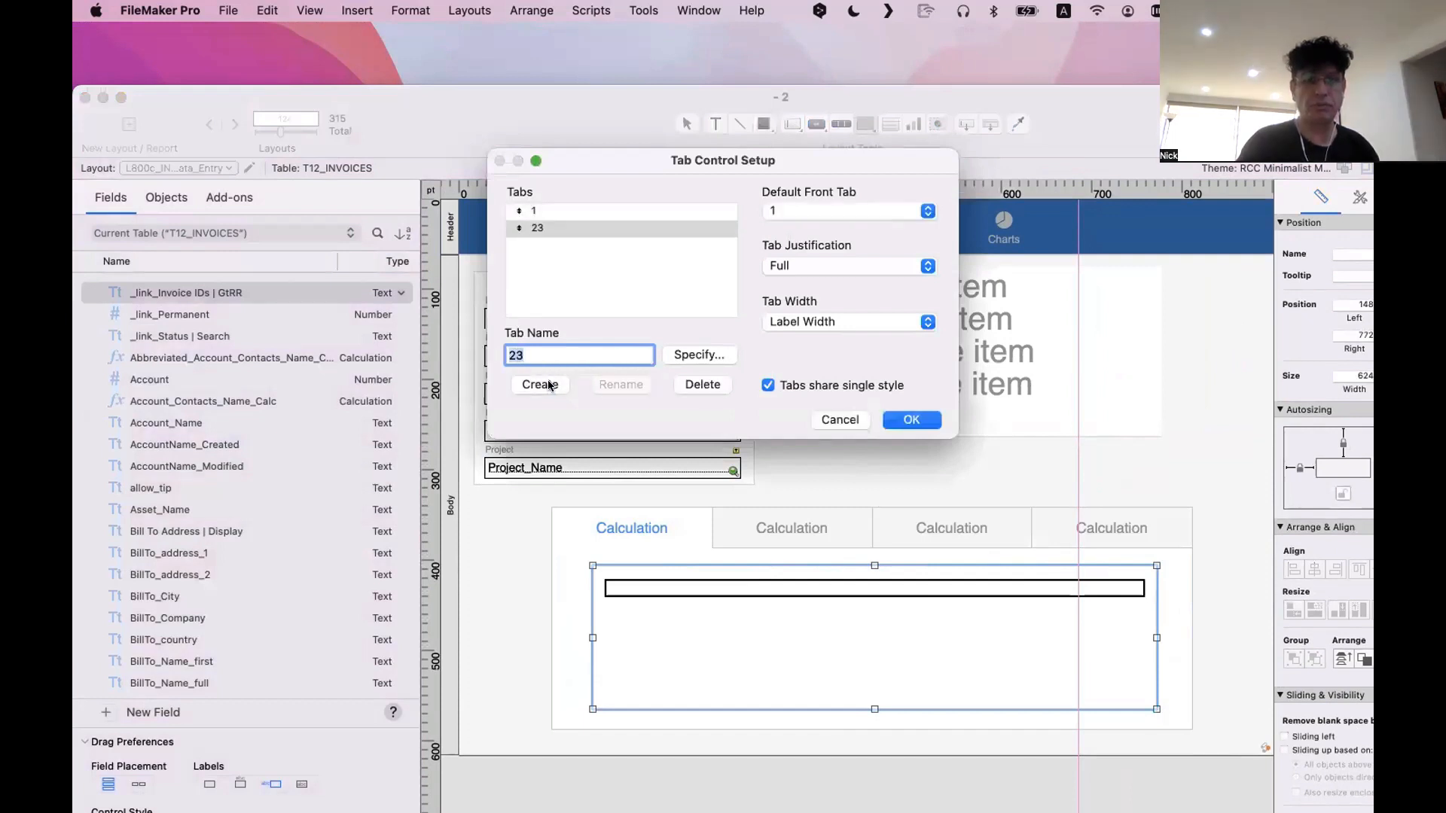
text(3)
click(551, 386)
text(5)
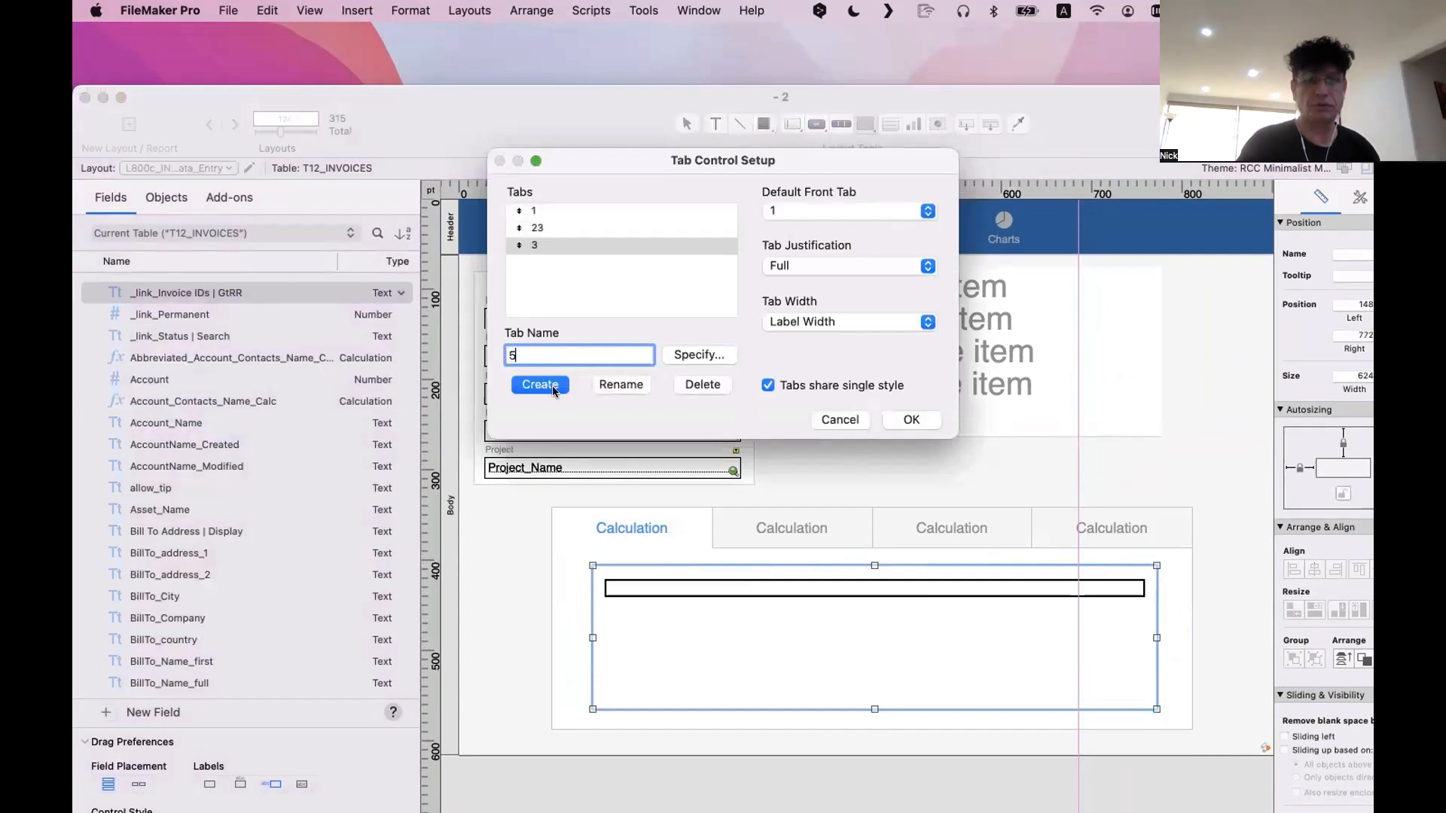
click(552, 385)
click(913, 422)
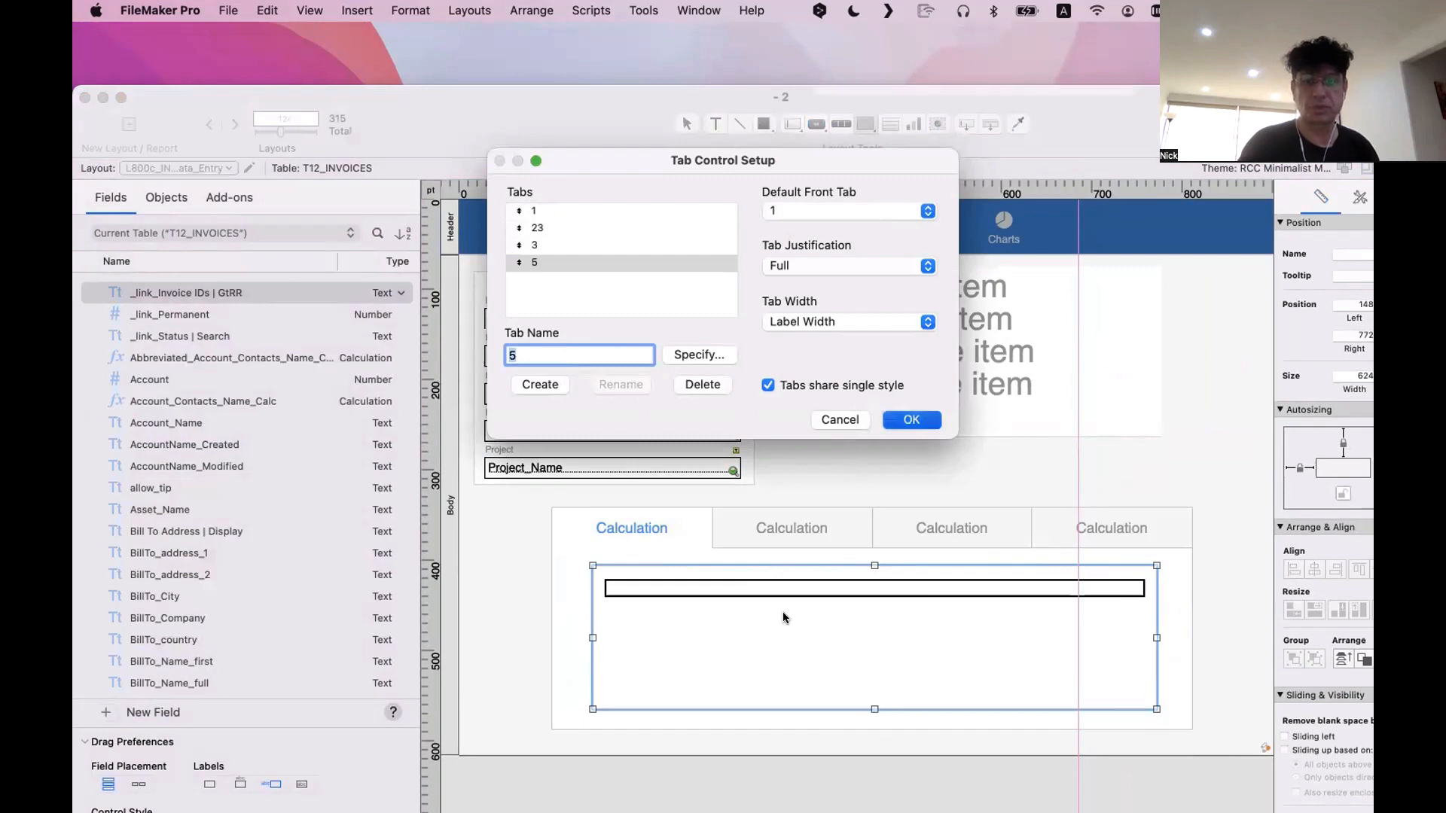
drag(875, 566, 873, 555)
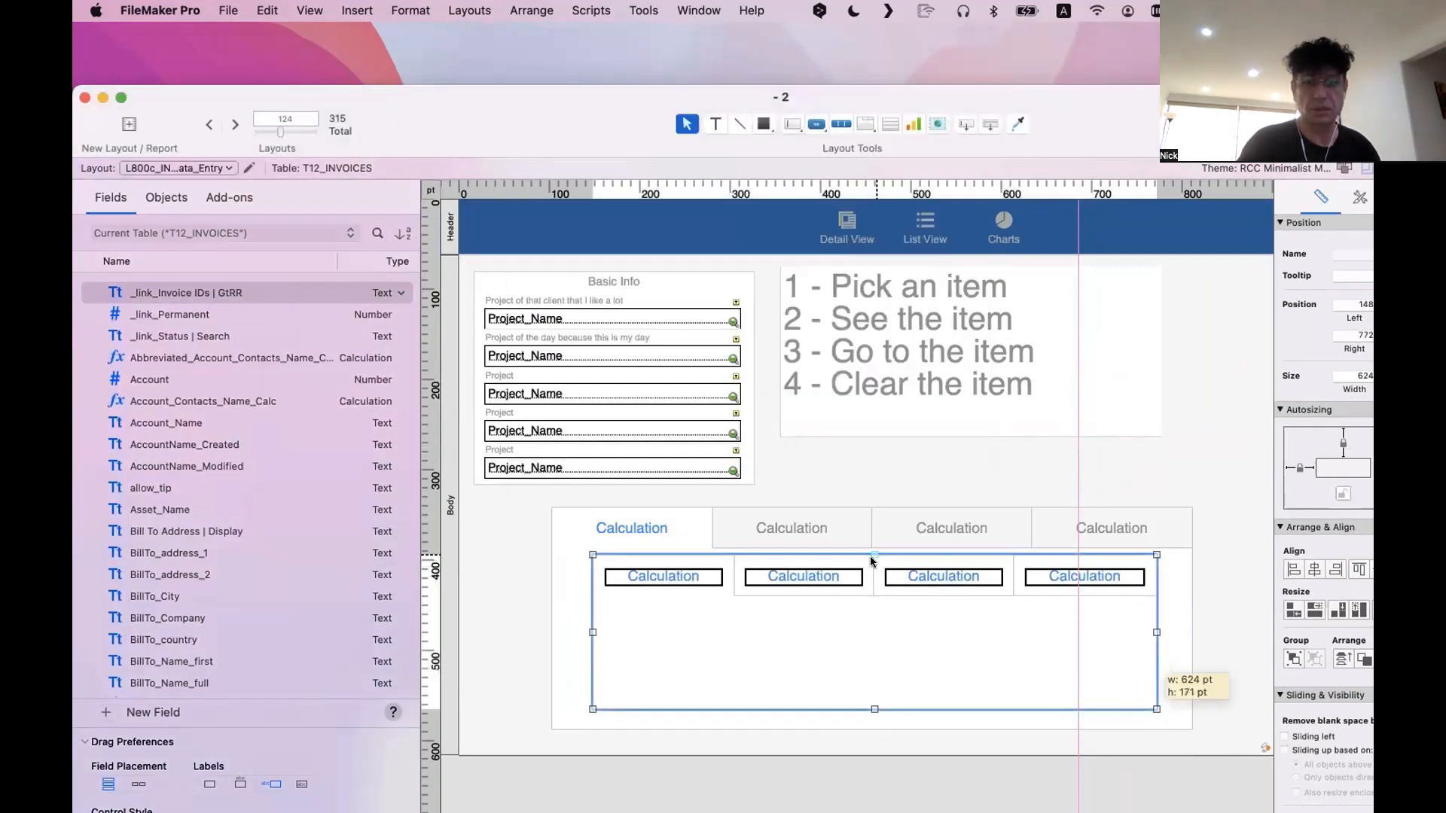
Draw a third tab control about 429 pt wide inside the nested one, with tabs 1, 23 and 4, and shift it slightly left
click(866, 124)
drag(730, 615, 1118, 684)
text(1)
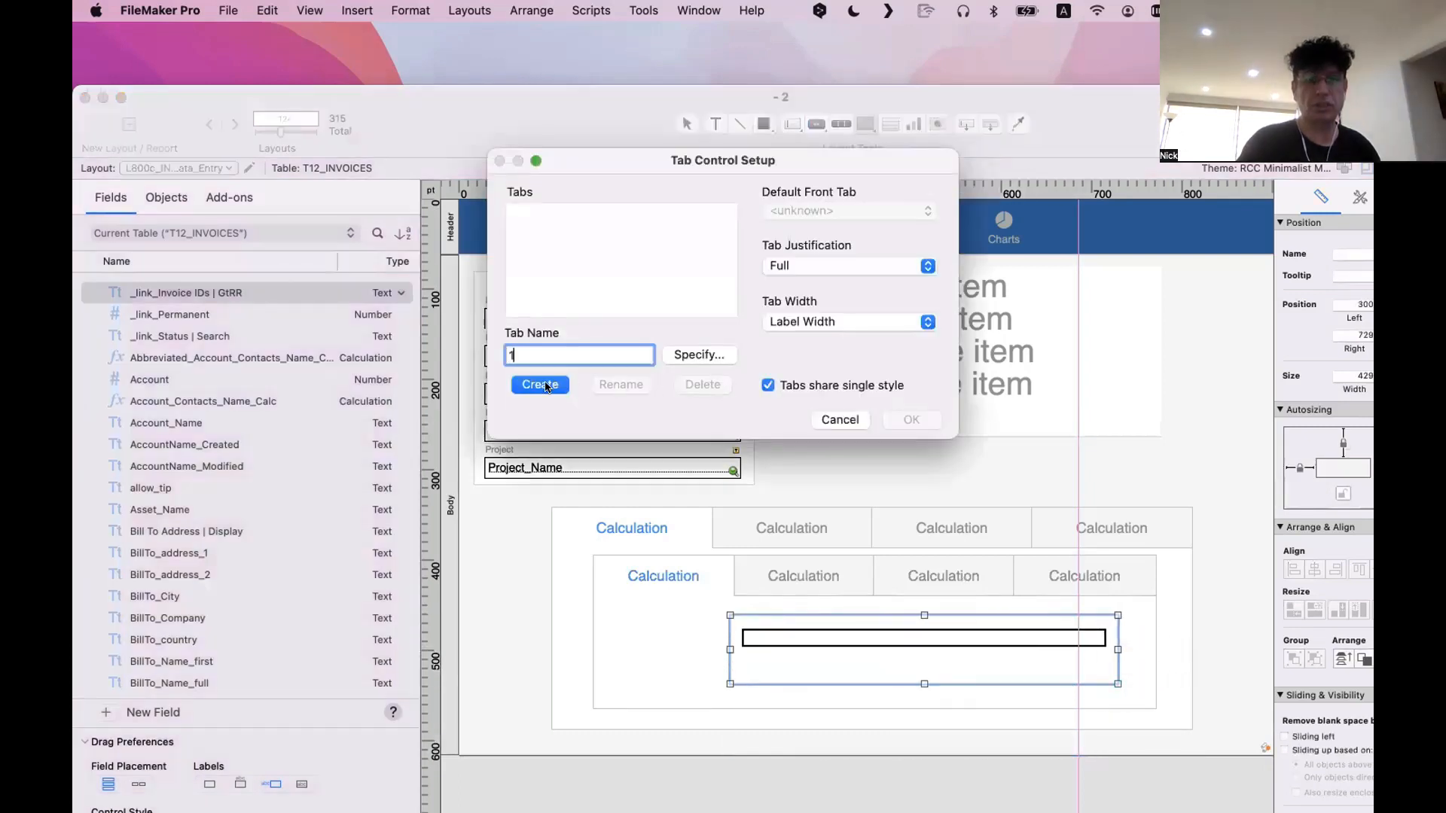
key(Return)
text(23)
key(Return)
text(4)
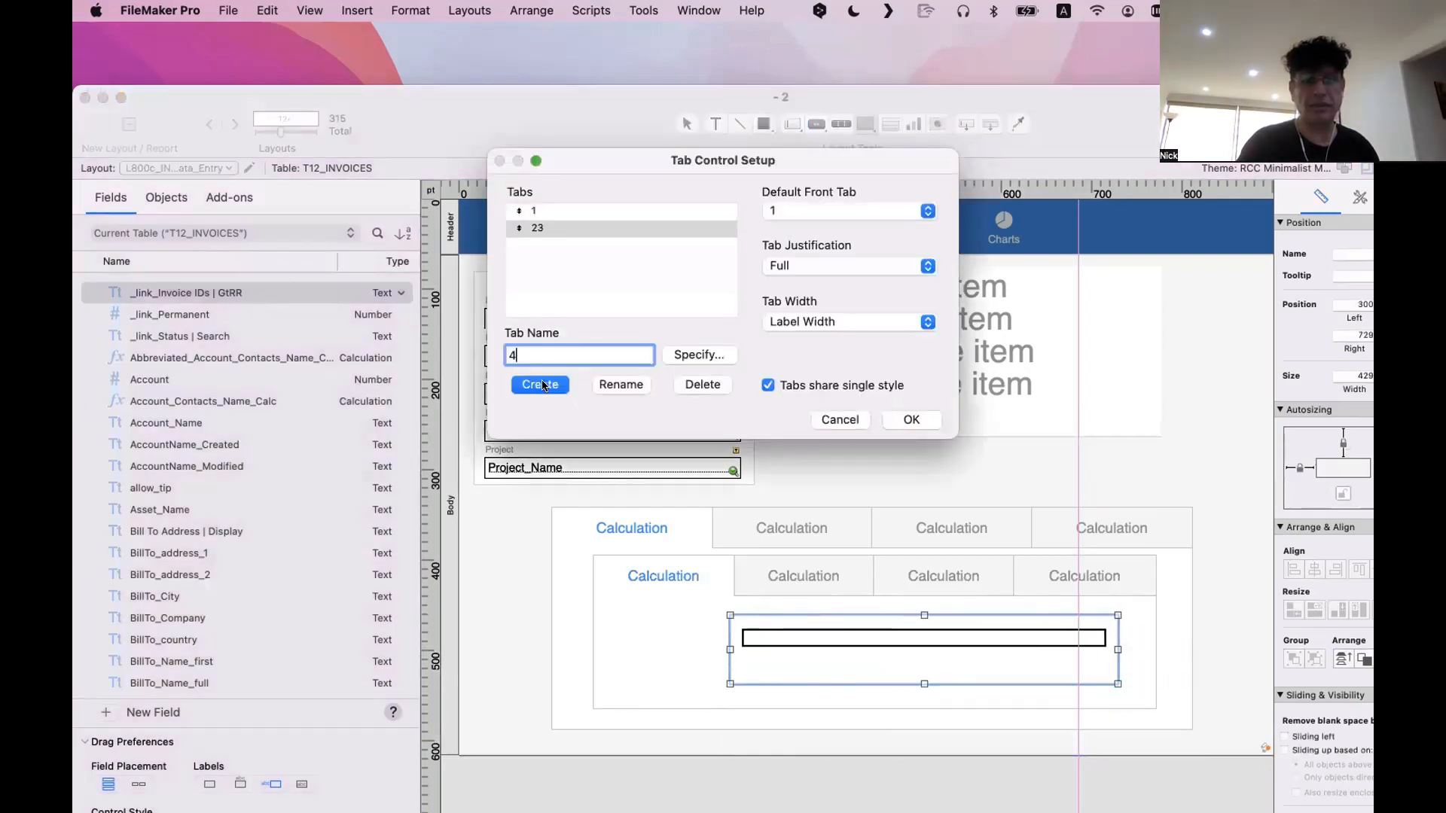
key(Return)
key(Return)
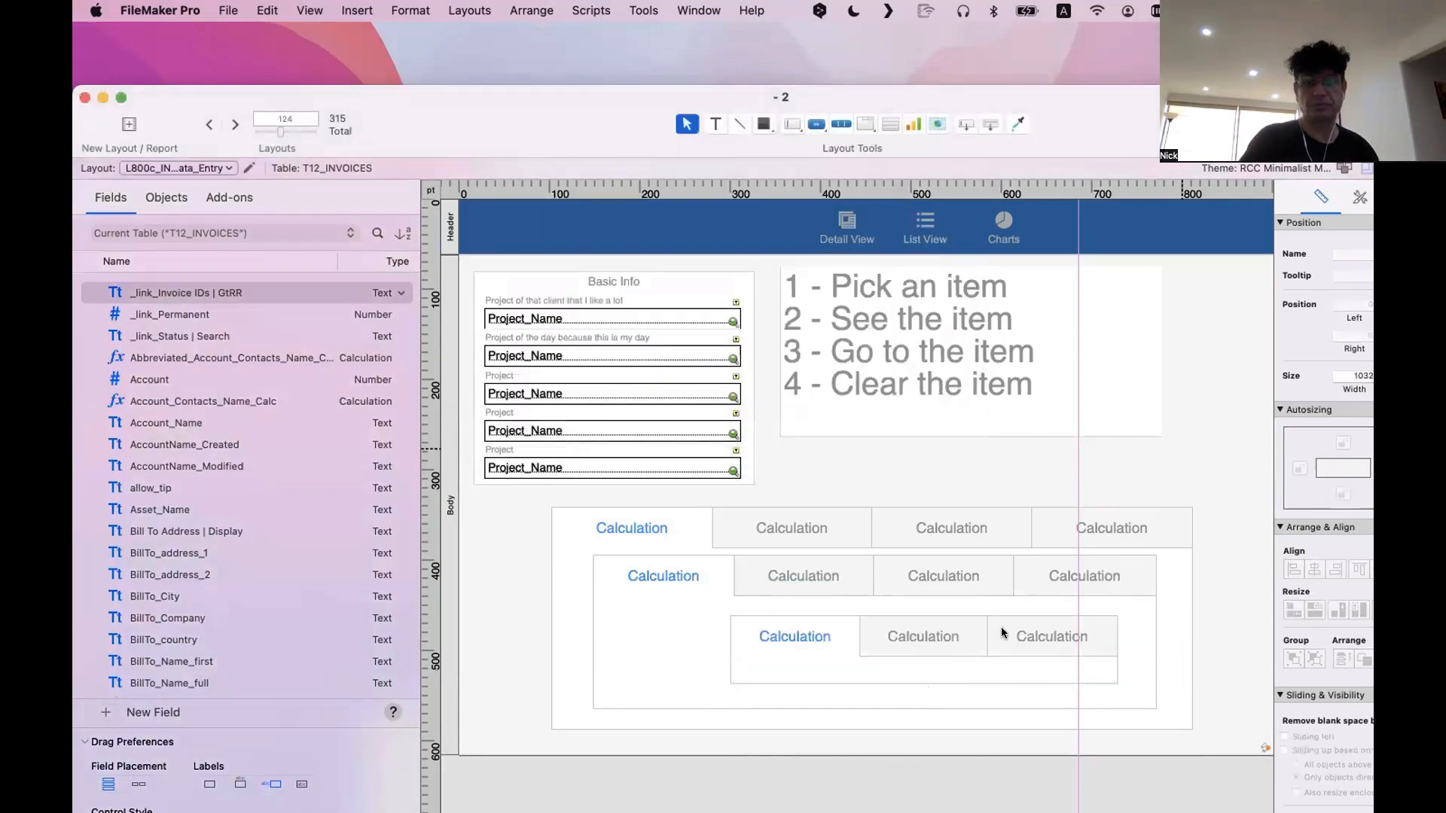
drag(821, 634, 760, 633)
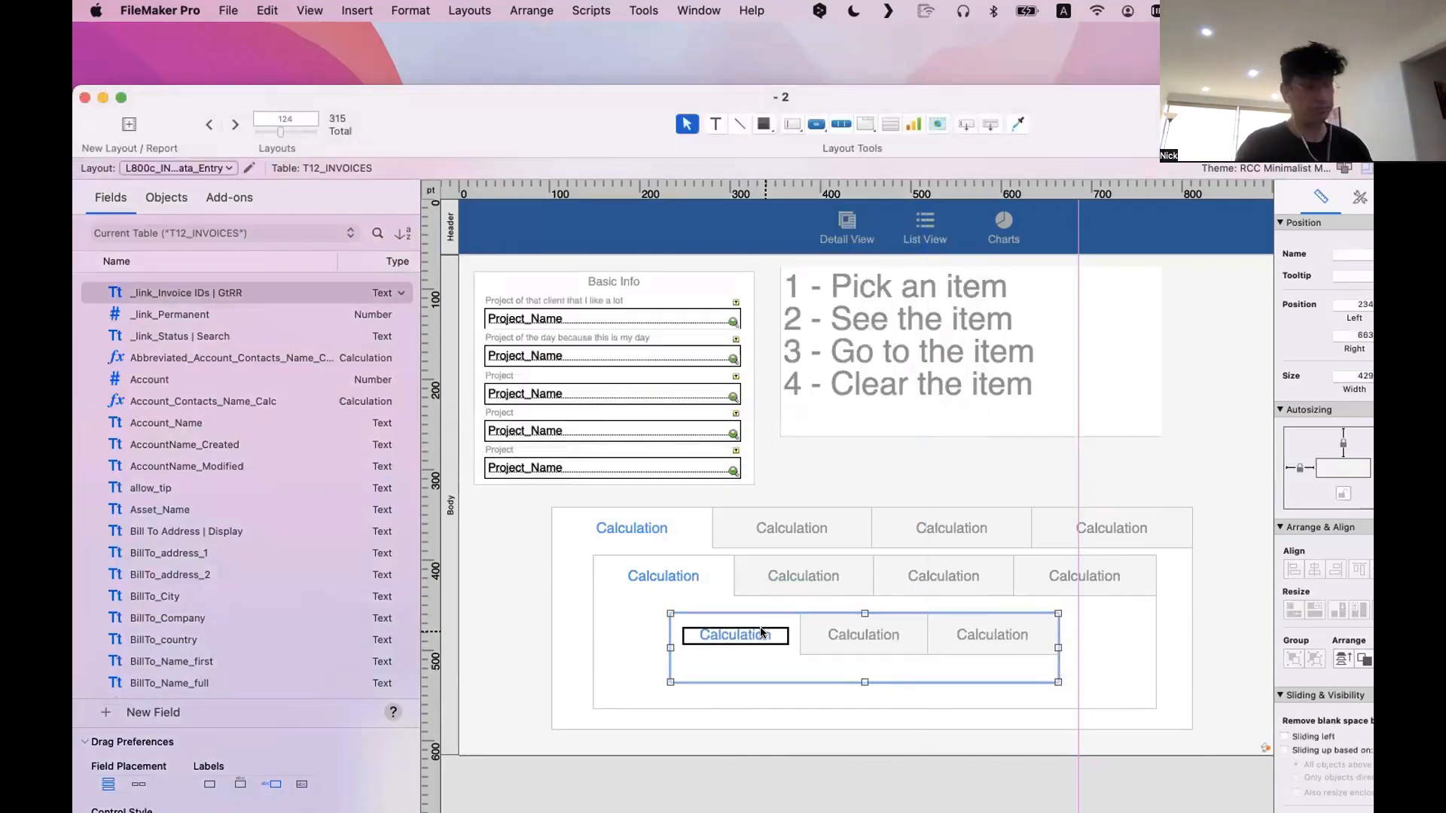
Anchor all three nested tab controls to the right and bottom as well, so they autosize on all four sides
drag(1223, 690, 816, 534)
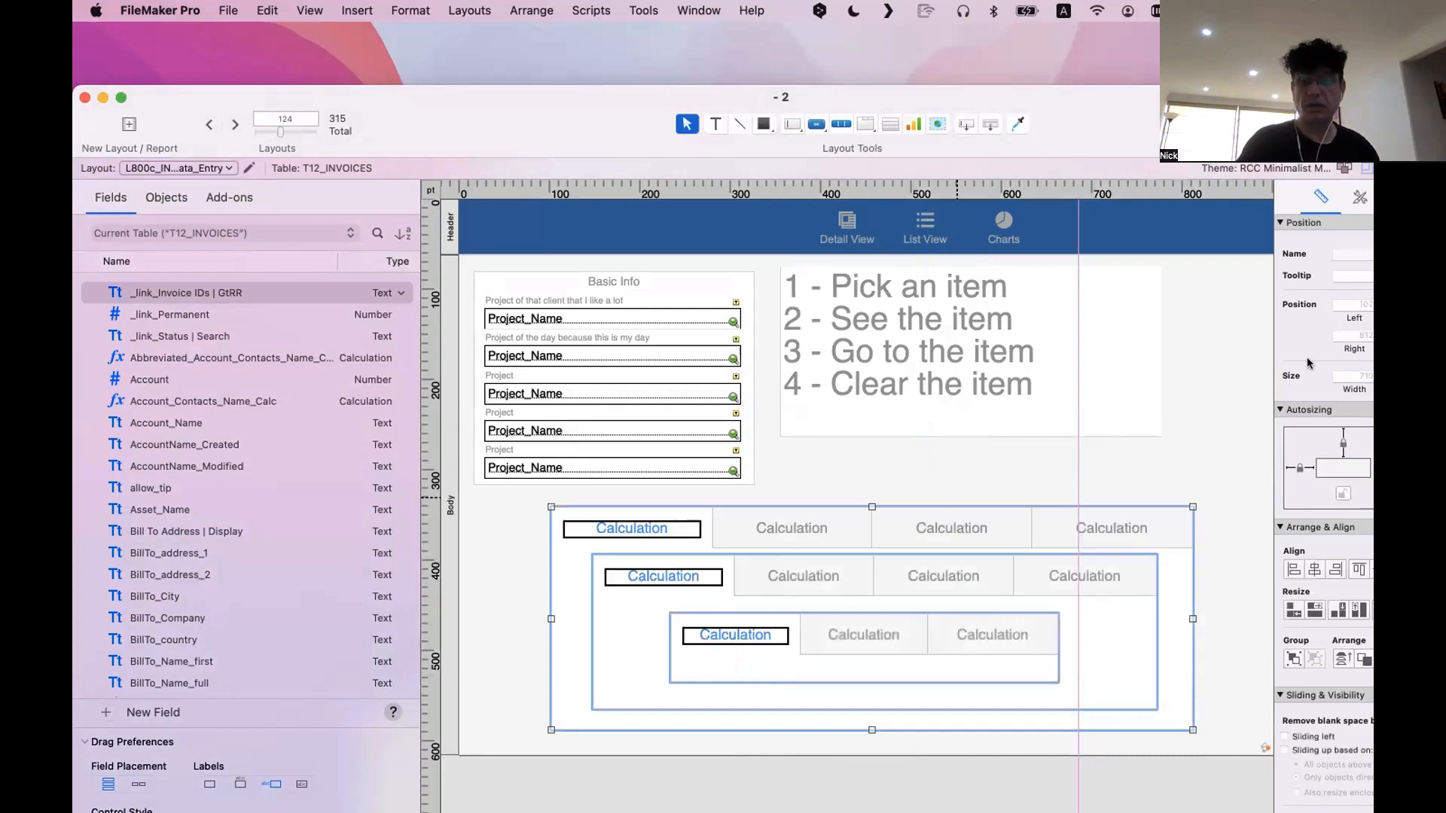
drag(1108, 119, 954, 110)
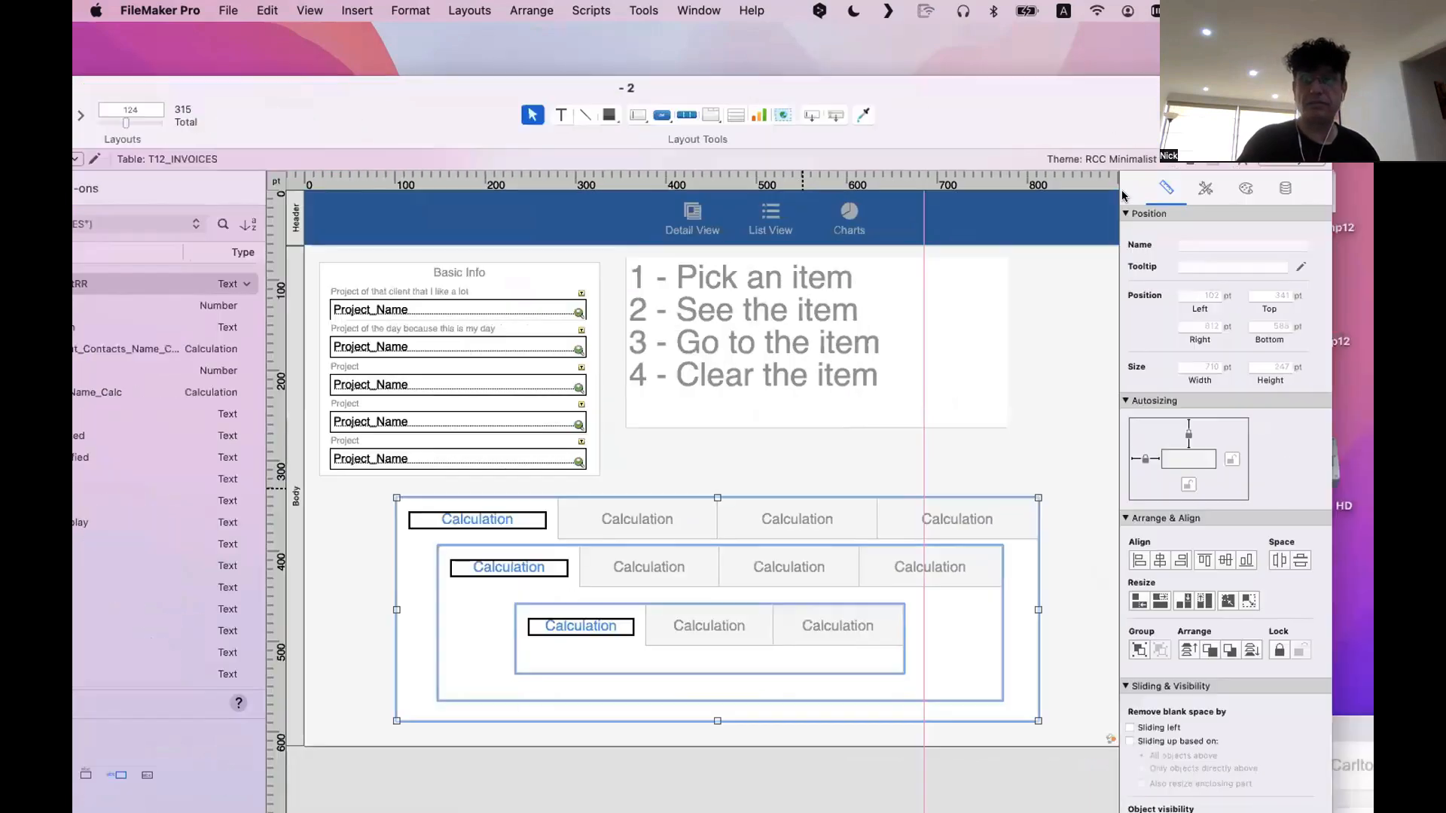
click(1186, 484)
click(1234, 459)
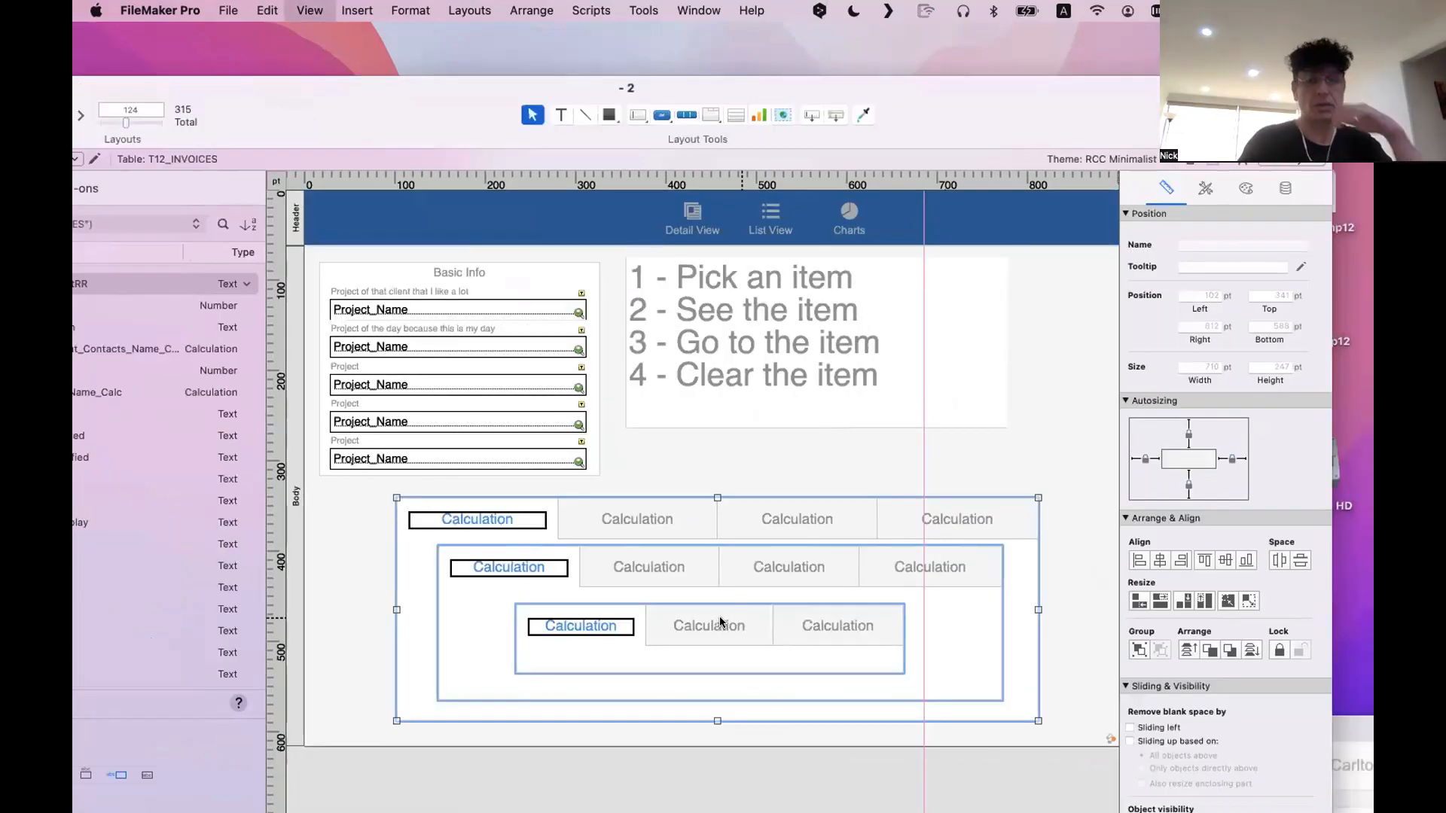
Preview the layout in Browse mode and switch between tabs on the outer and inner tab controls
key(super+b)
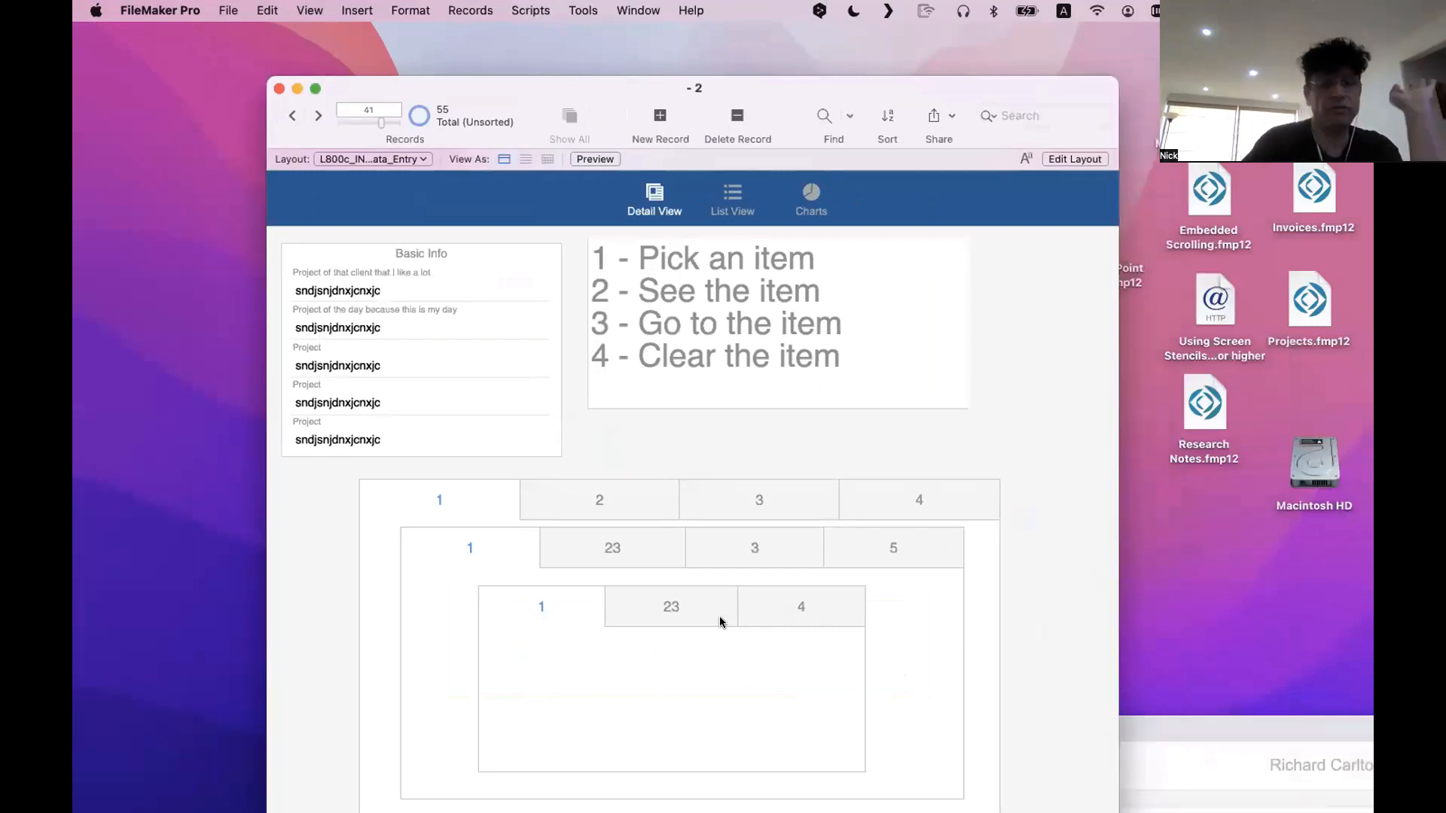
click(721, 622)
click(671, 565)
click(761, 499)
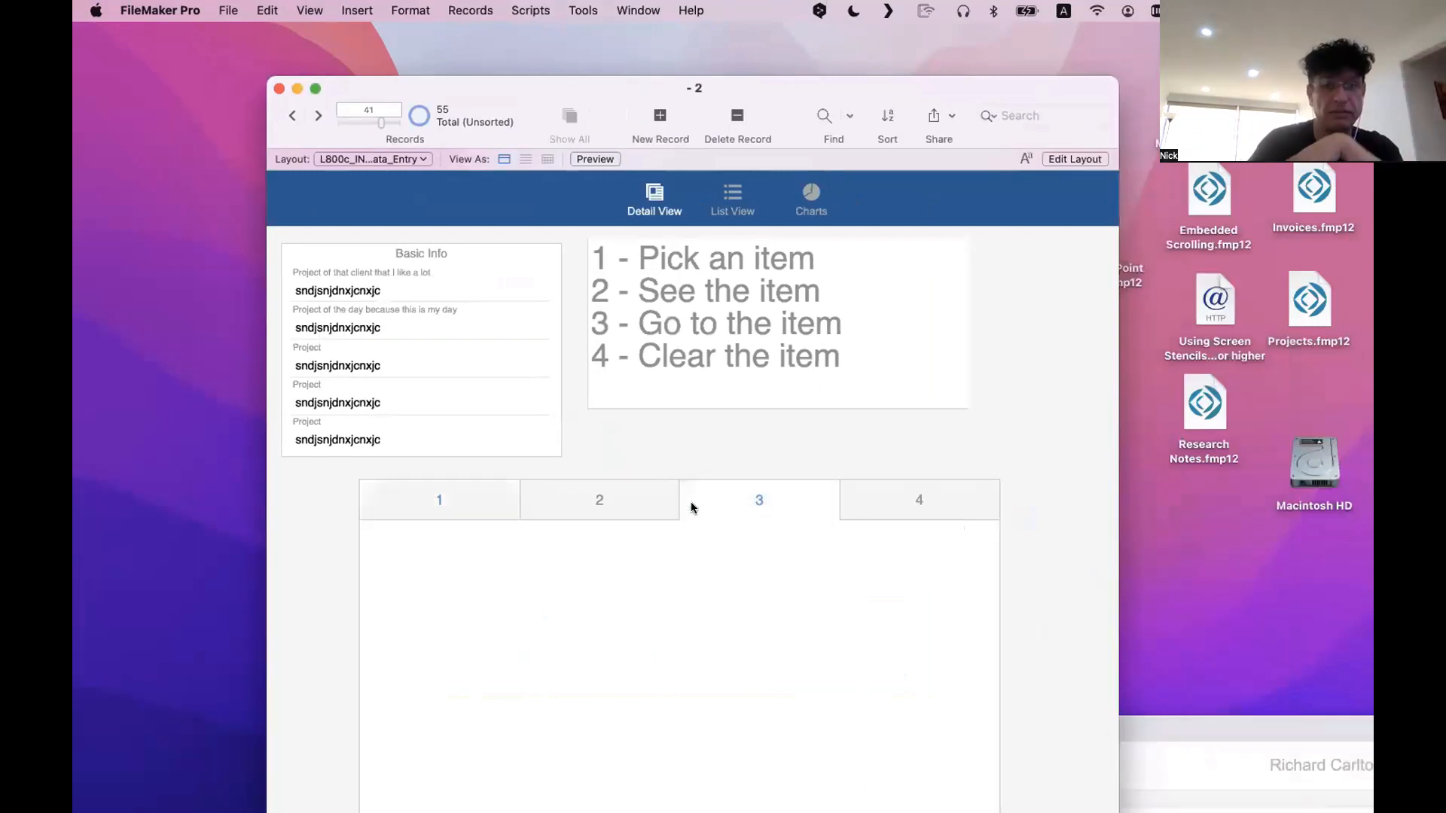
click(473, 495)
click(477, 546)
click(619, 597)
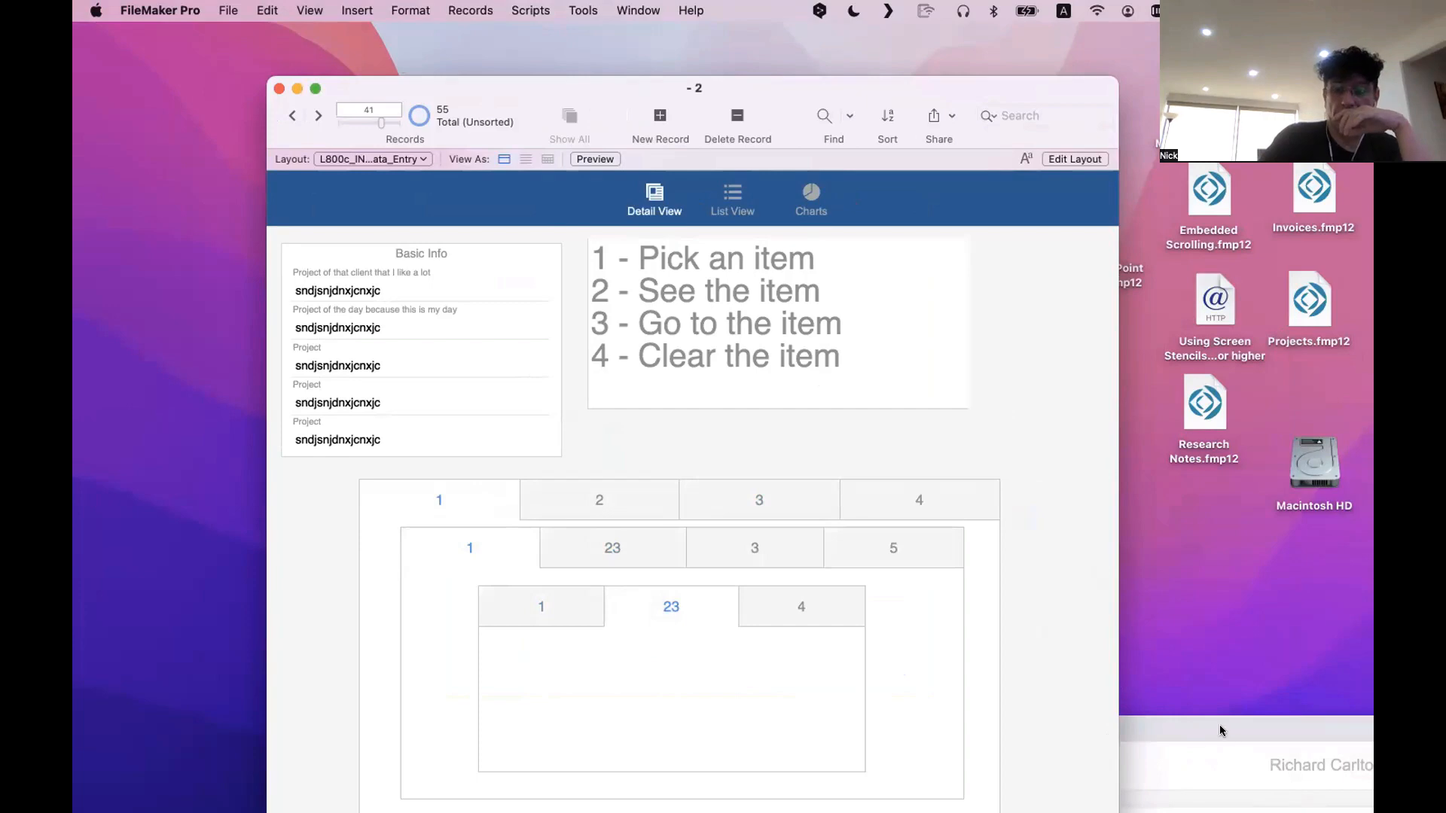
Compare the nested tab layout with the new invoice window, and show the Ship To tab in its Addresses section
drag(1224, 732, 920, 49)
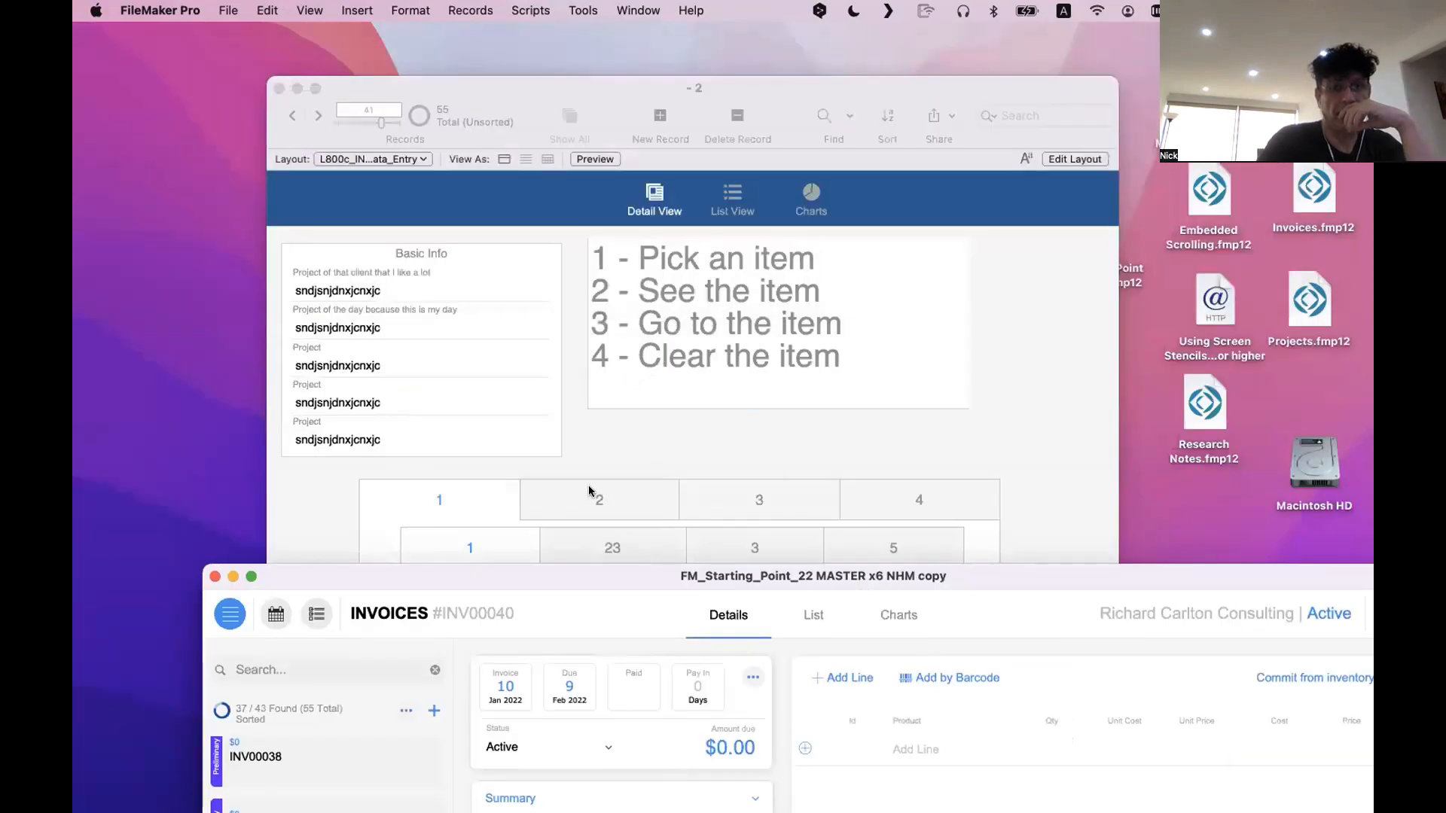
click(587, 463)
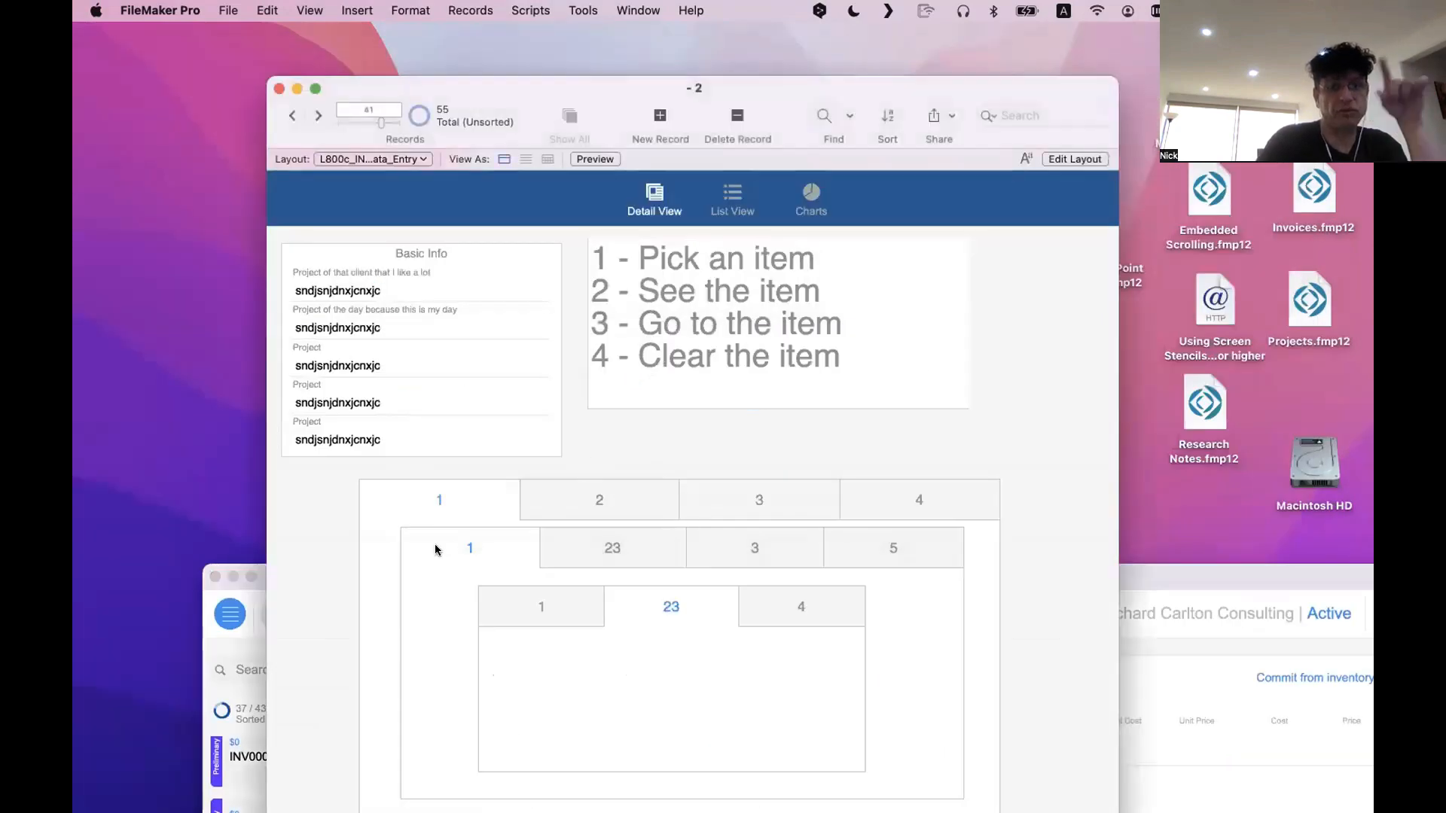
click(1131, 743)
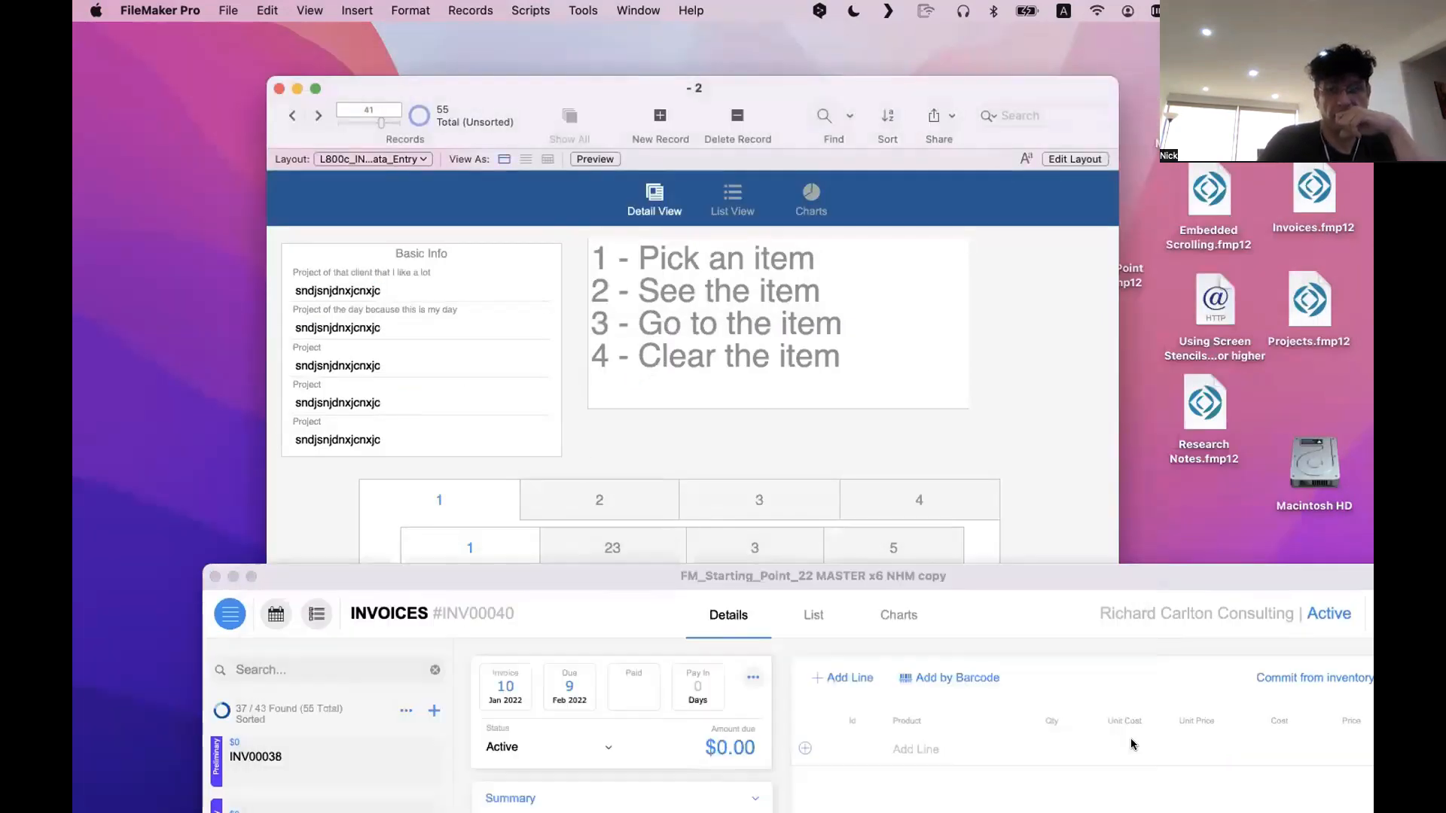
drag(536, 579, 522, 281)
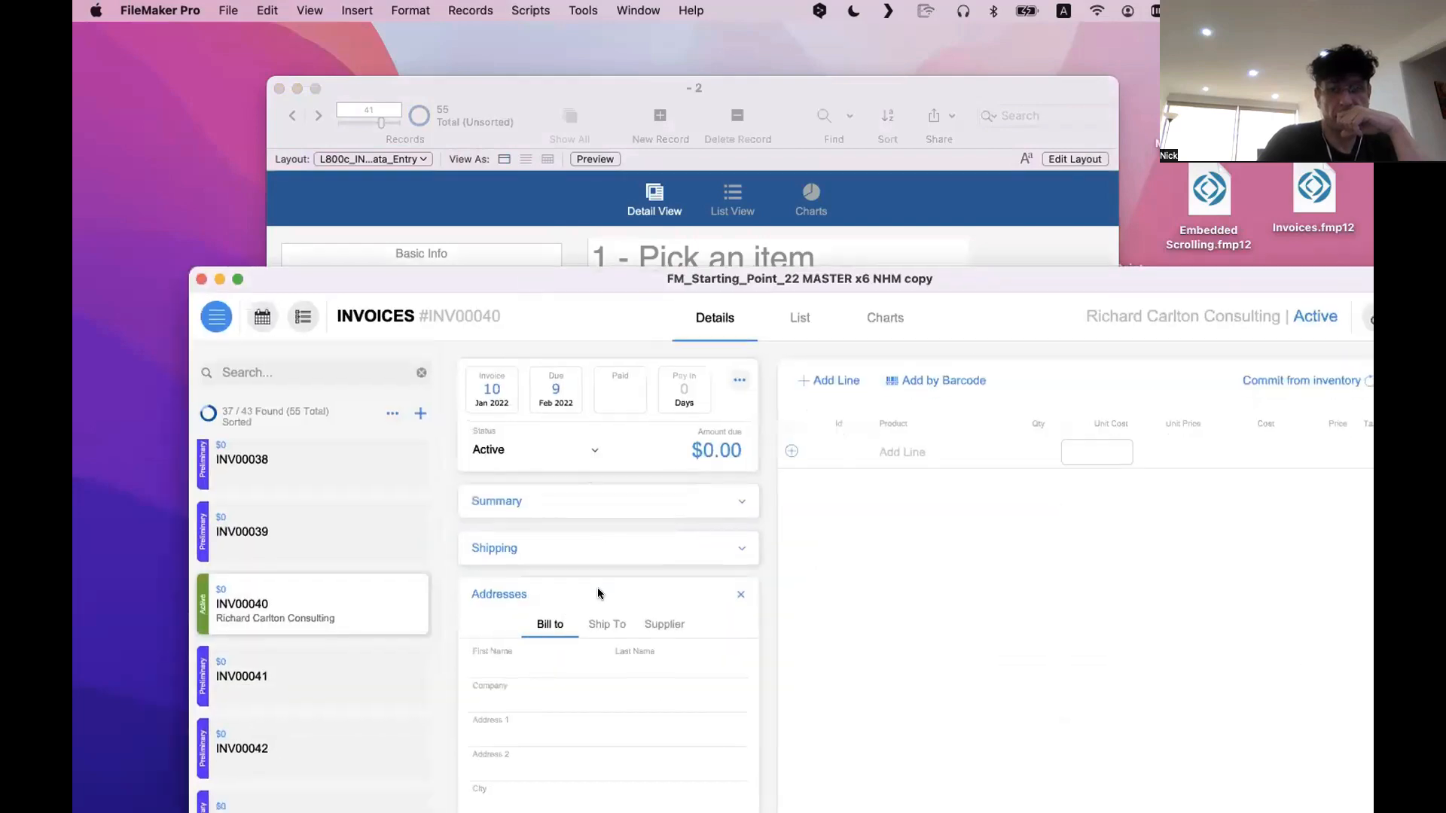
click(608, 625)
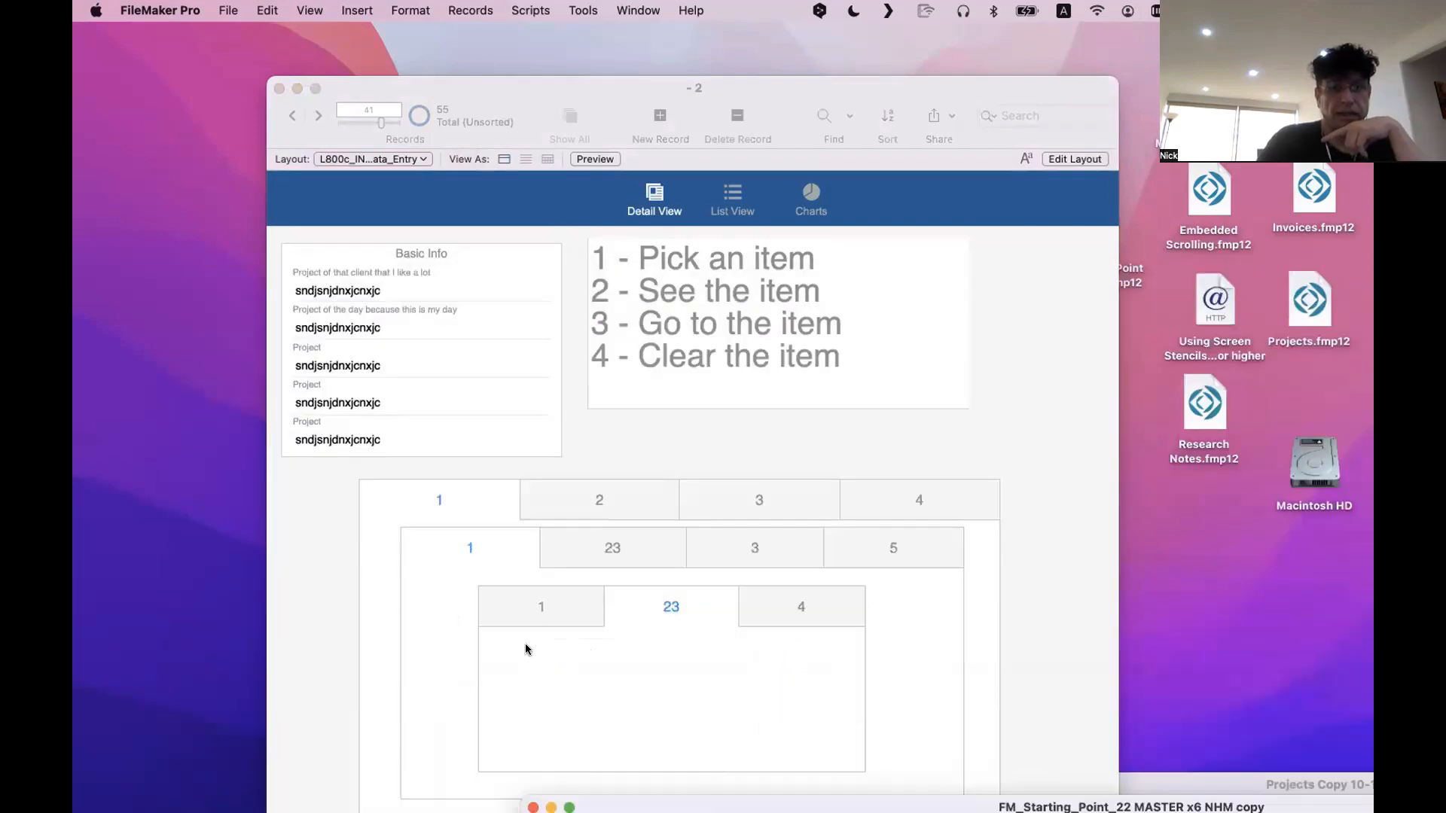
click(526, 649)
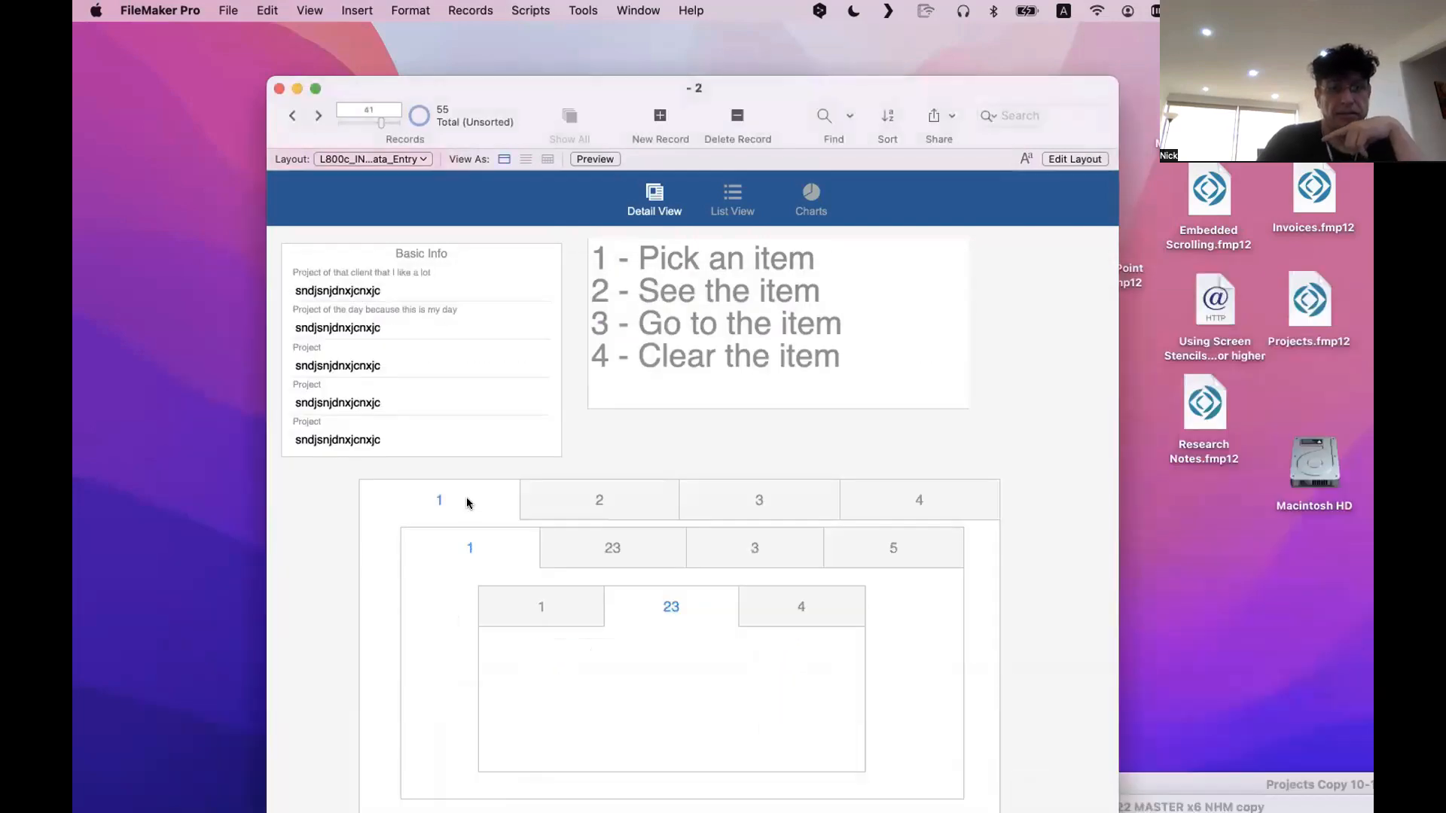
Move the estimate and nested-tab windows aside, bring the invoice window into view, and alternate between the invoice and nested-tab layouts to compare them
drag(1179, 783, 1369, 723)
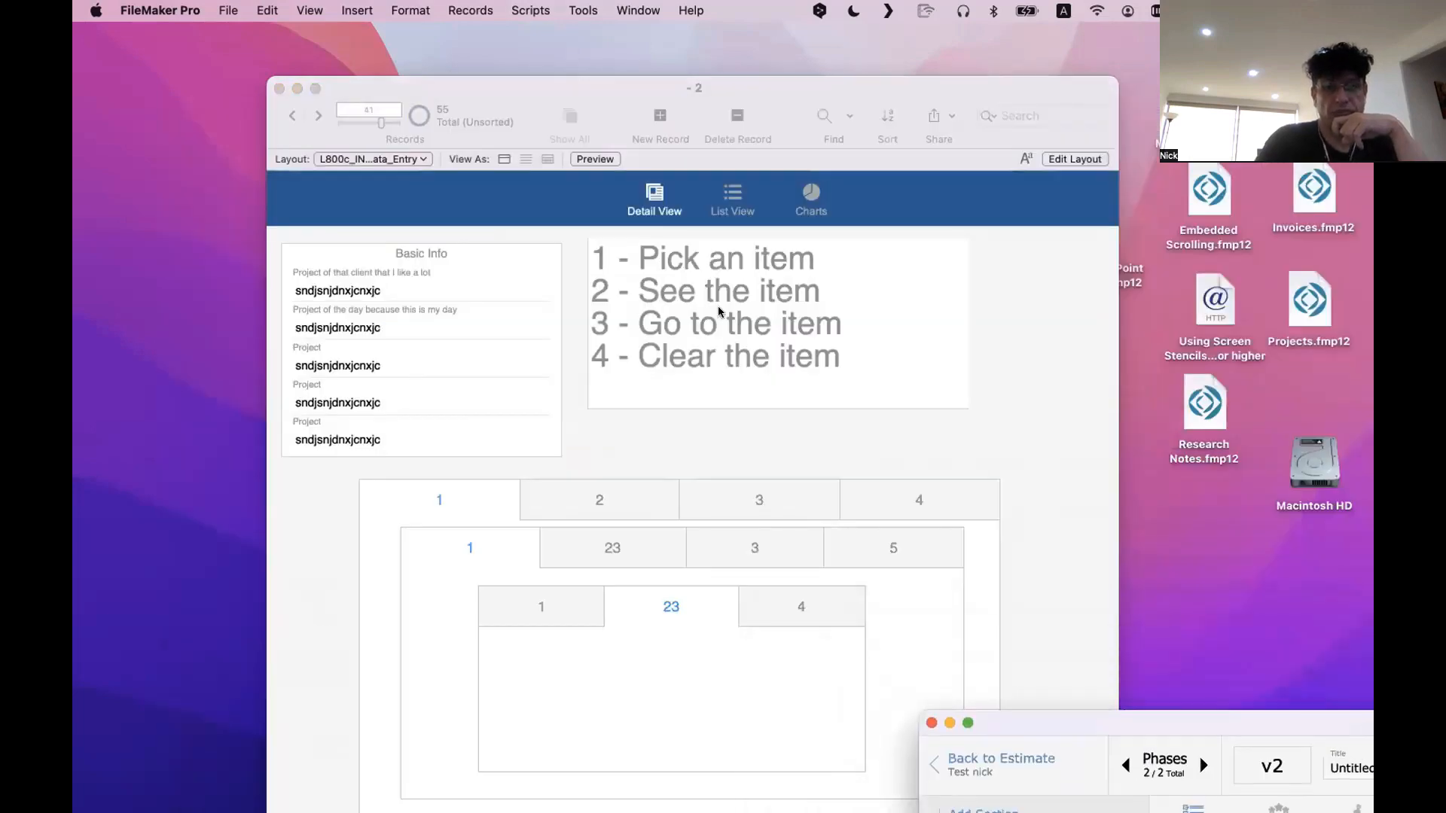
drag(487, 96, 1070, 129)
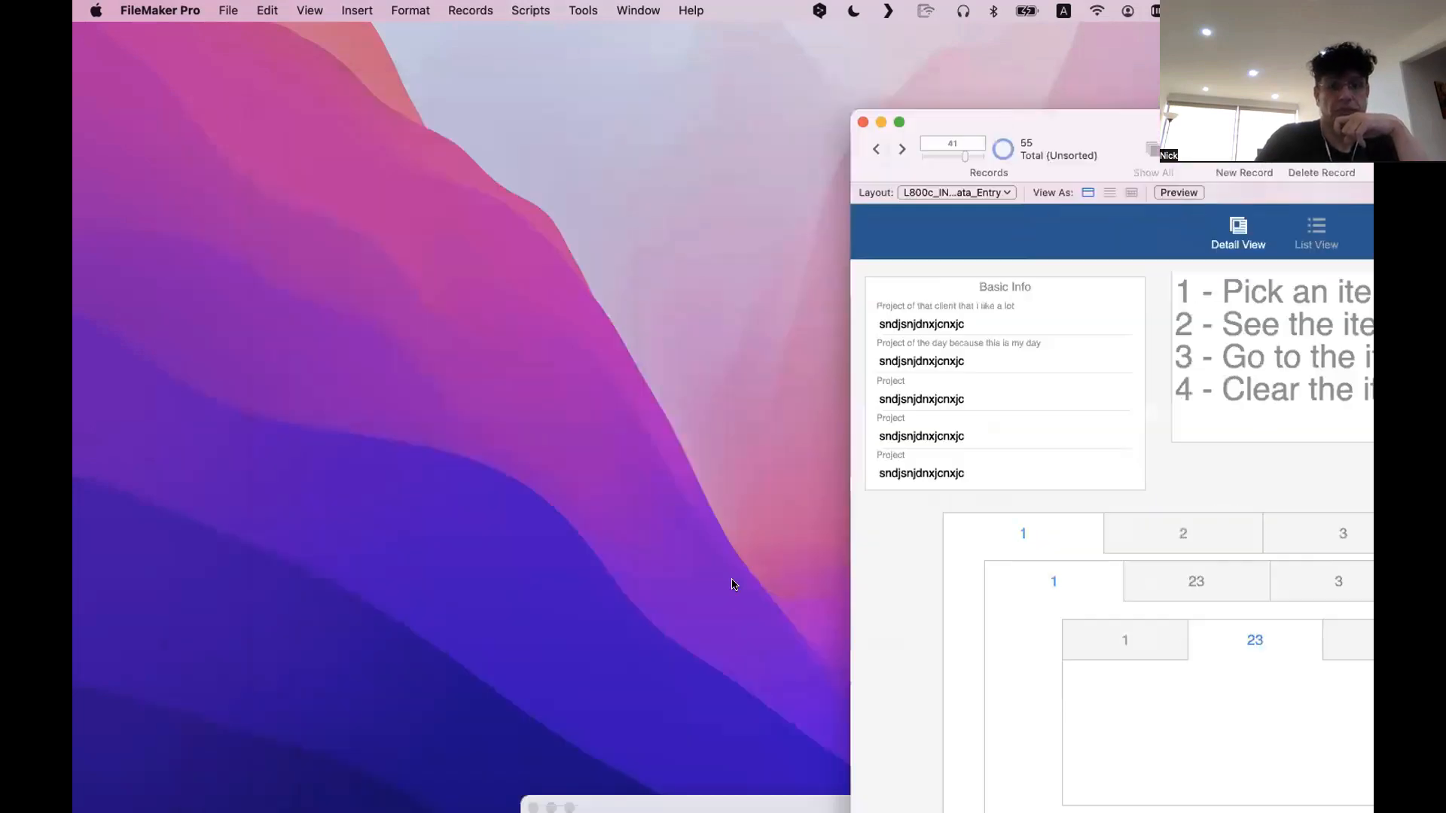
drag(646, 800, 200, 116)
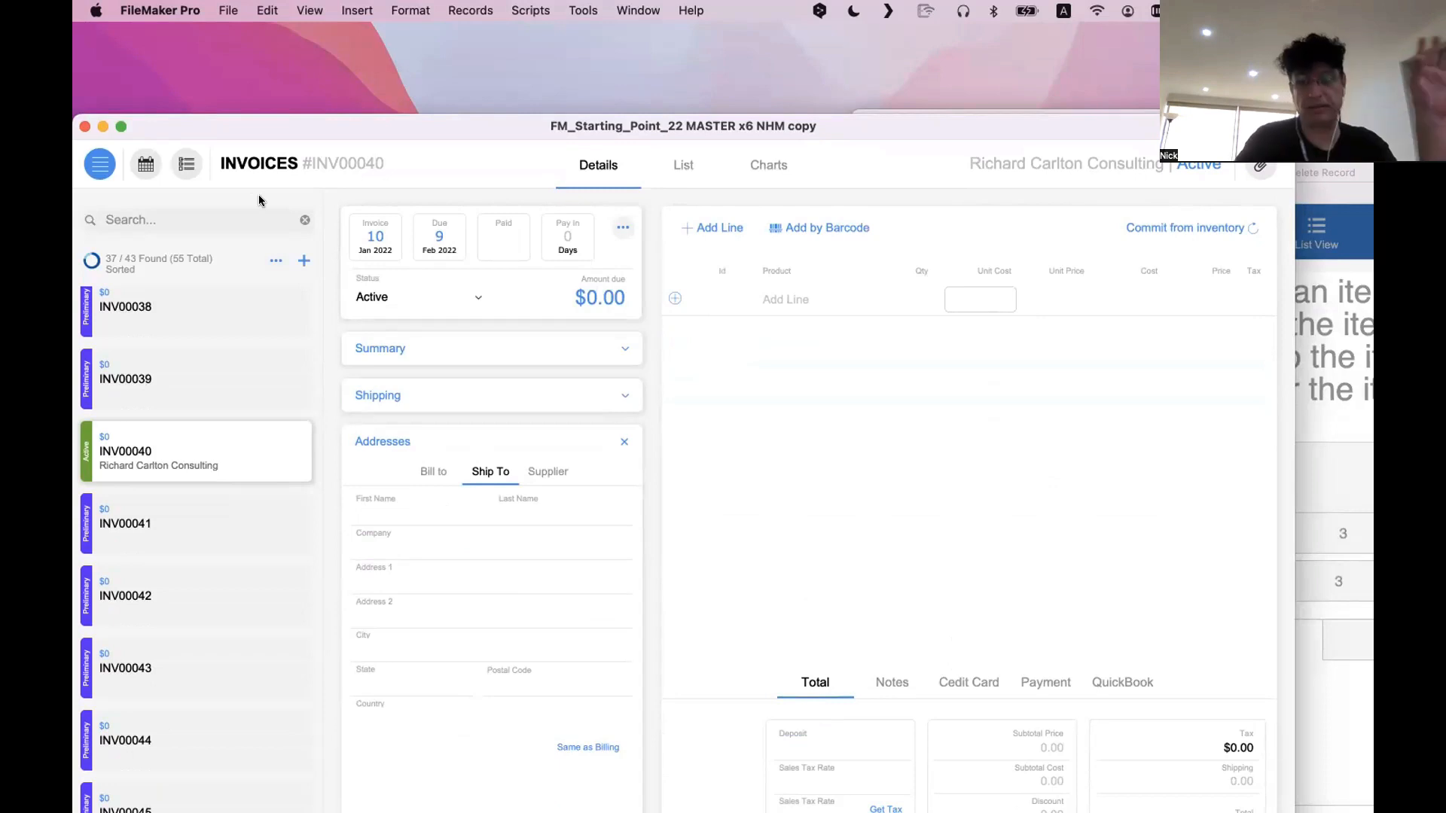
click(1305, 491)
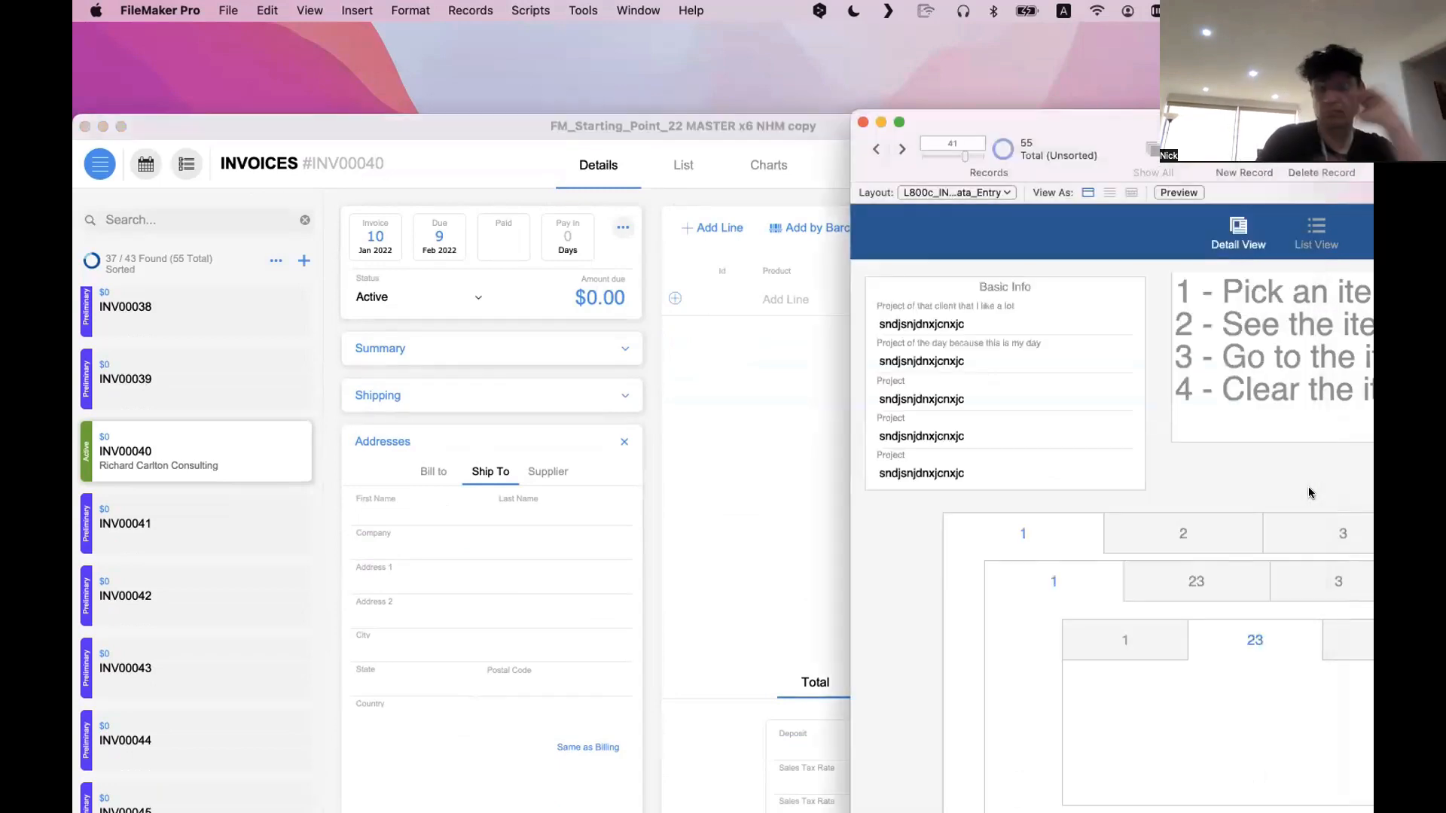
click(532, 503)
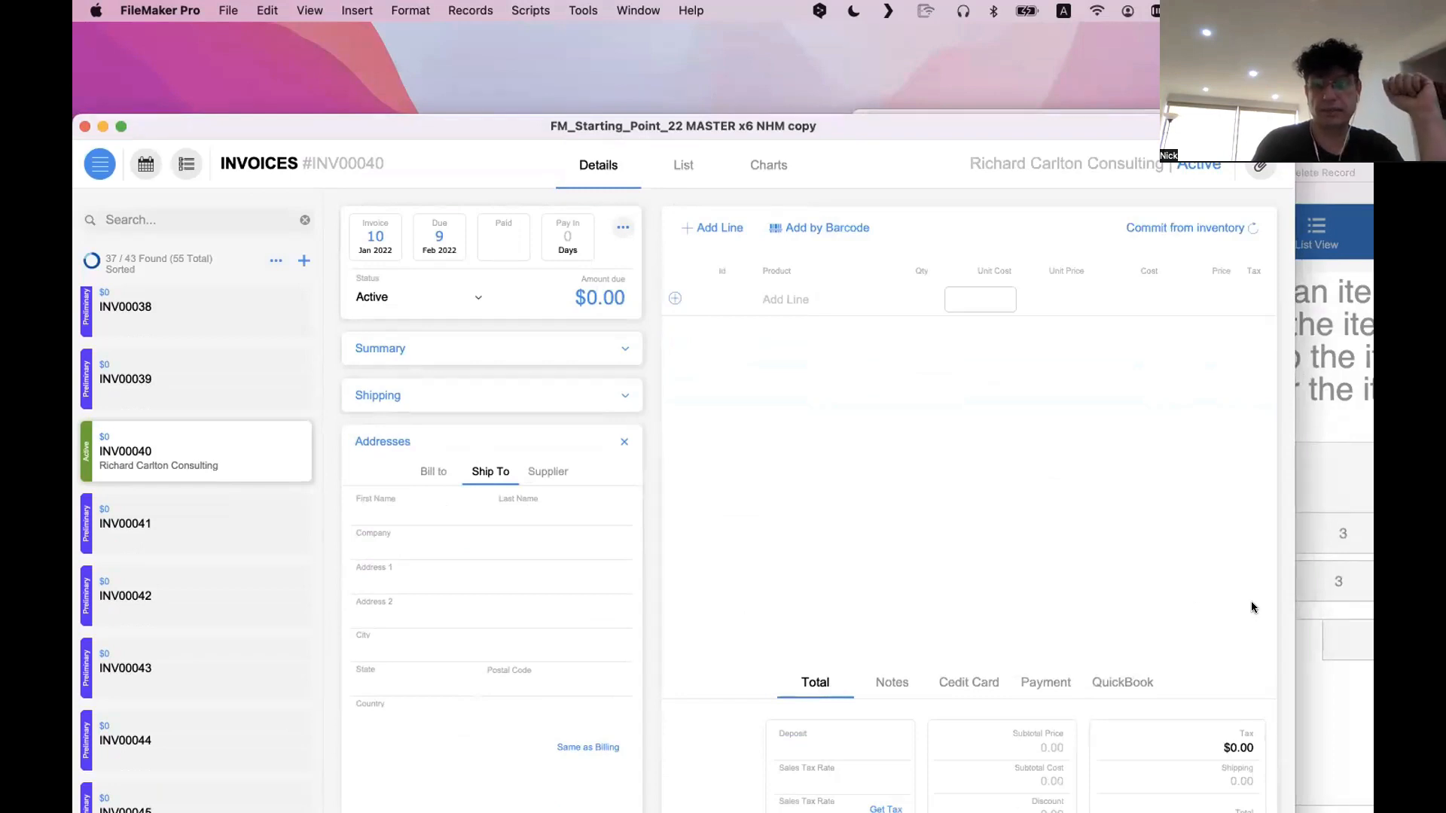
click(1330, 616)
Bring the invoice window forward, try out its Shipping and Addresses sections, and collapse both
click(495, 470)
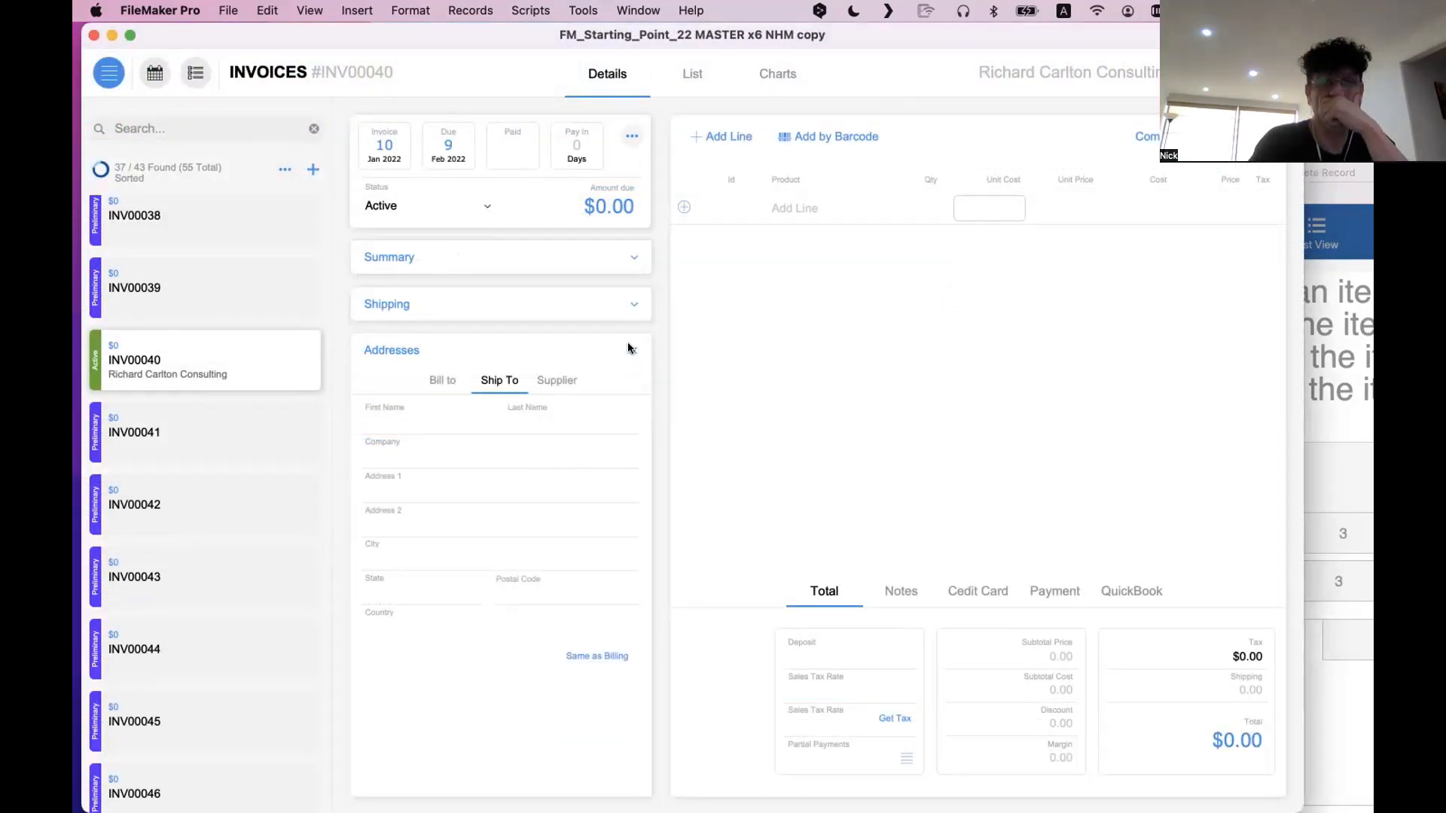
click(631, 347)
click(642, 302)
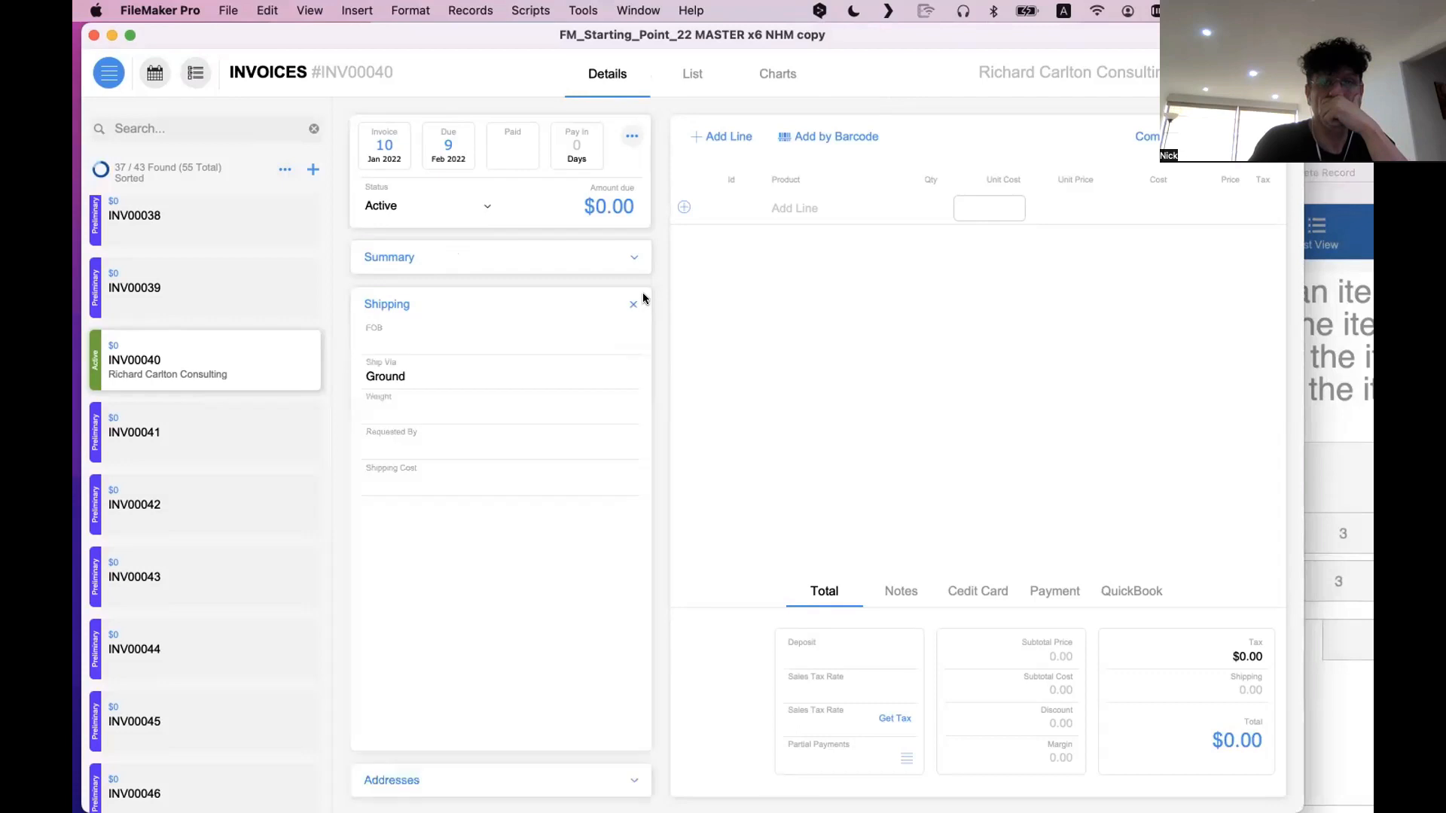
click(632, 303)
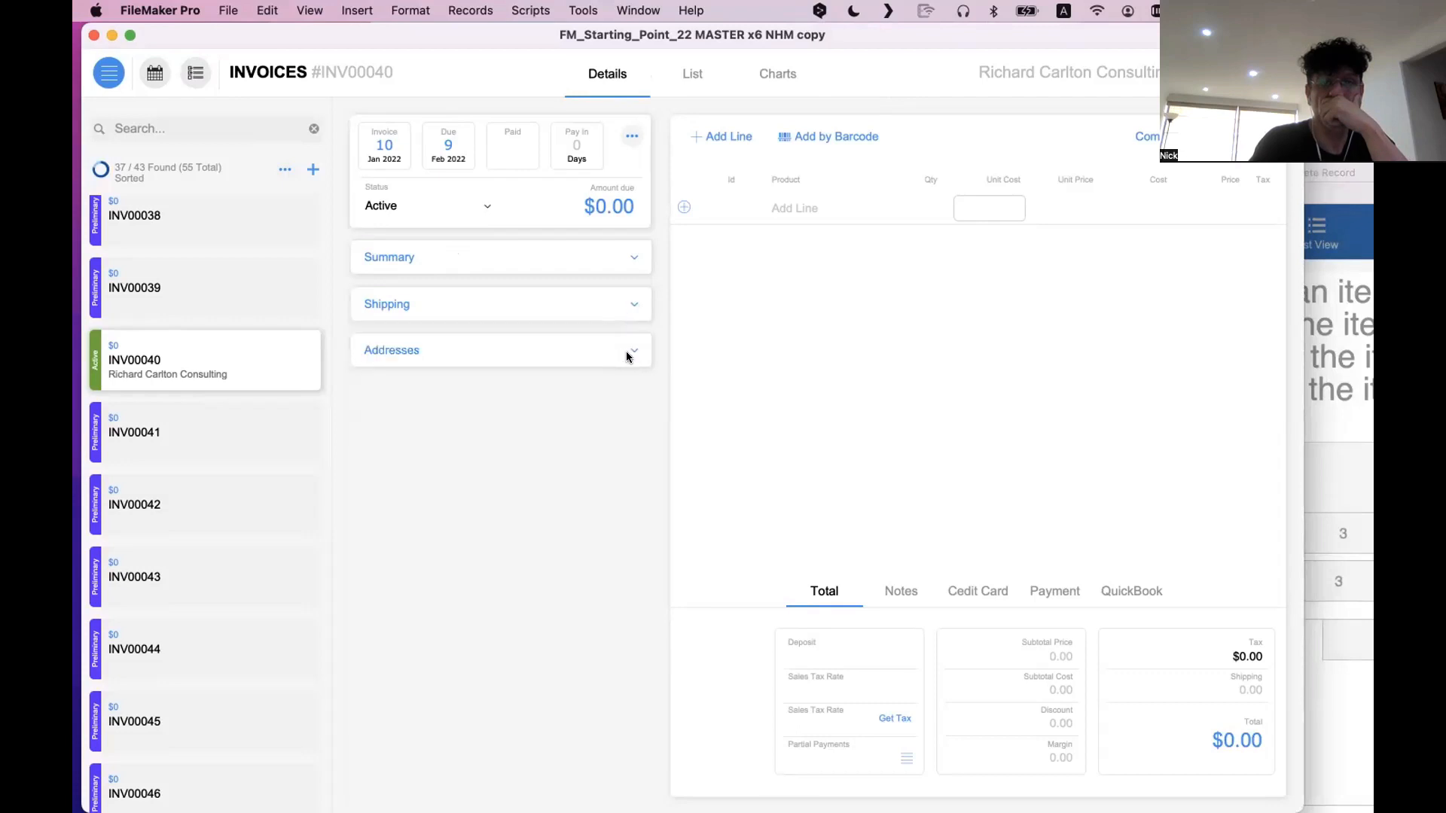
click(630, 351)
click(630, 351)
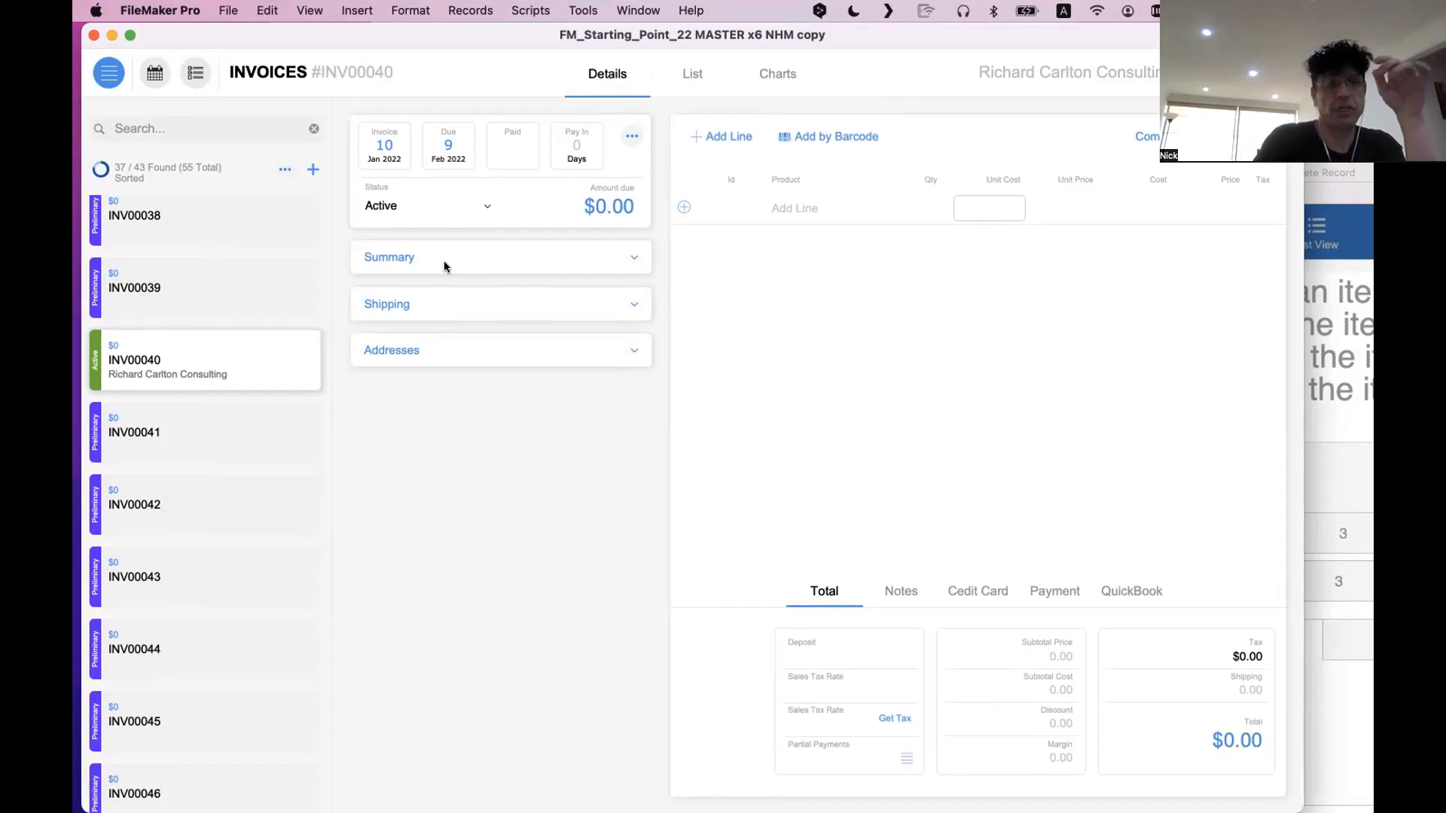
Compare the nested-tab window with the invoice window once more, and examine the invoice's actions menu
click(1334, 482)
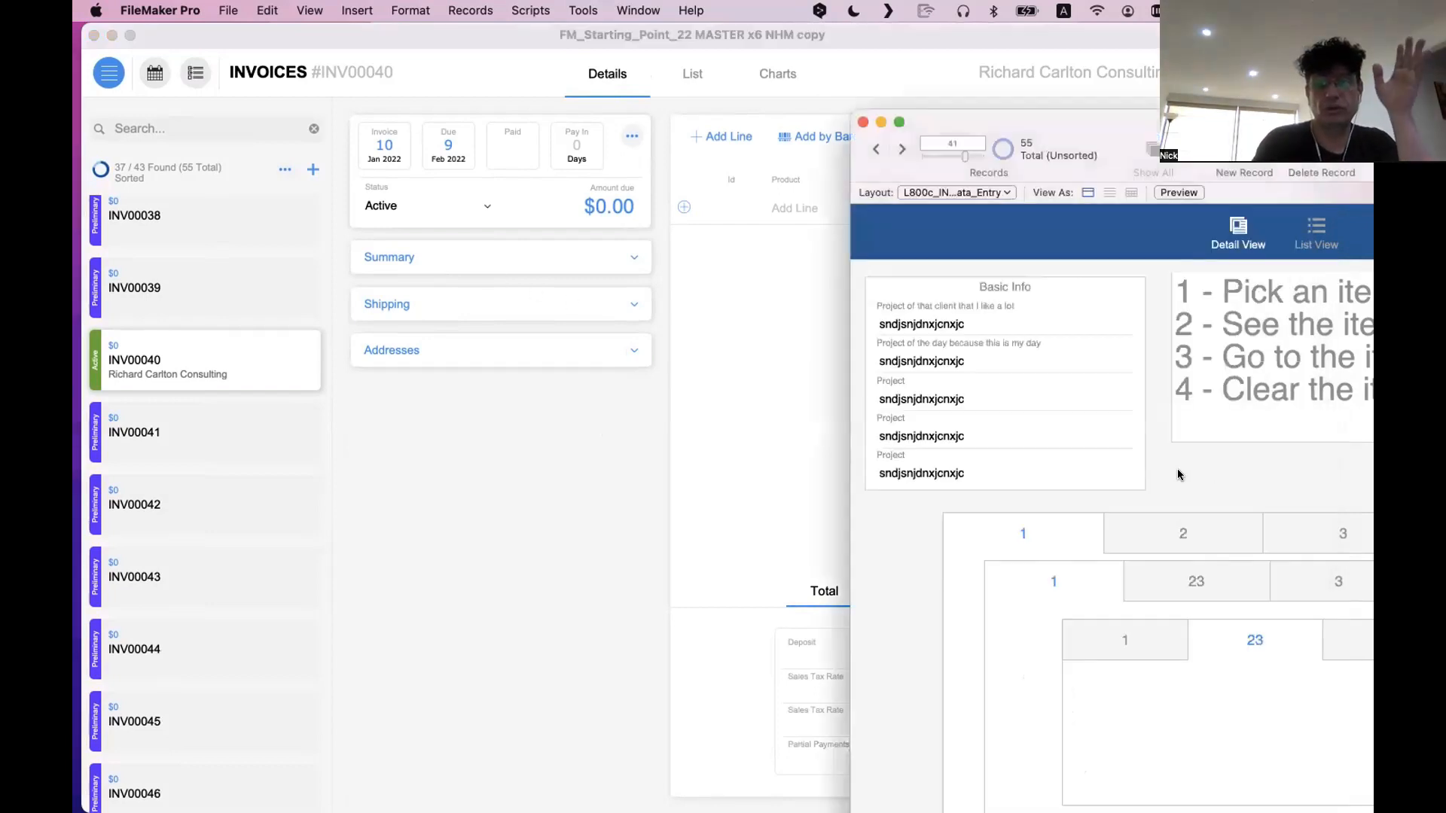
click(482, 556)
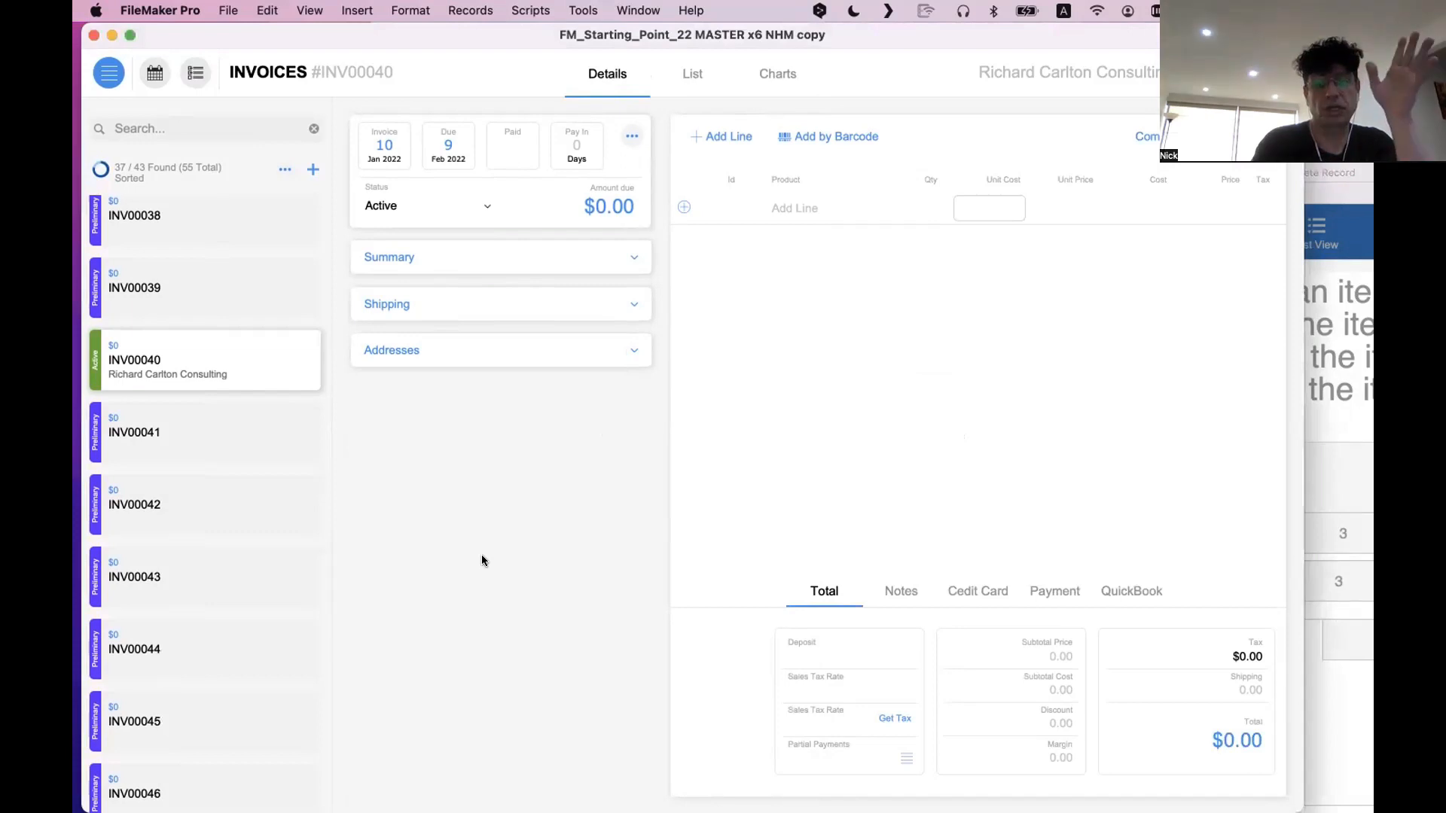
click(632, 136)
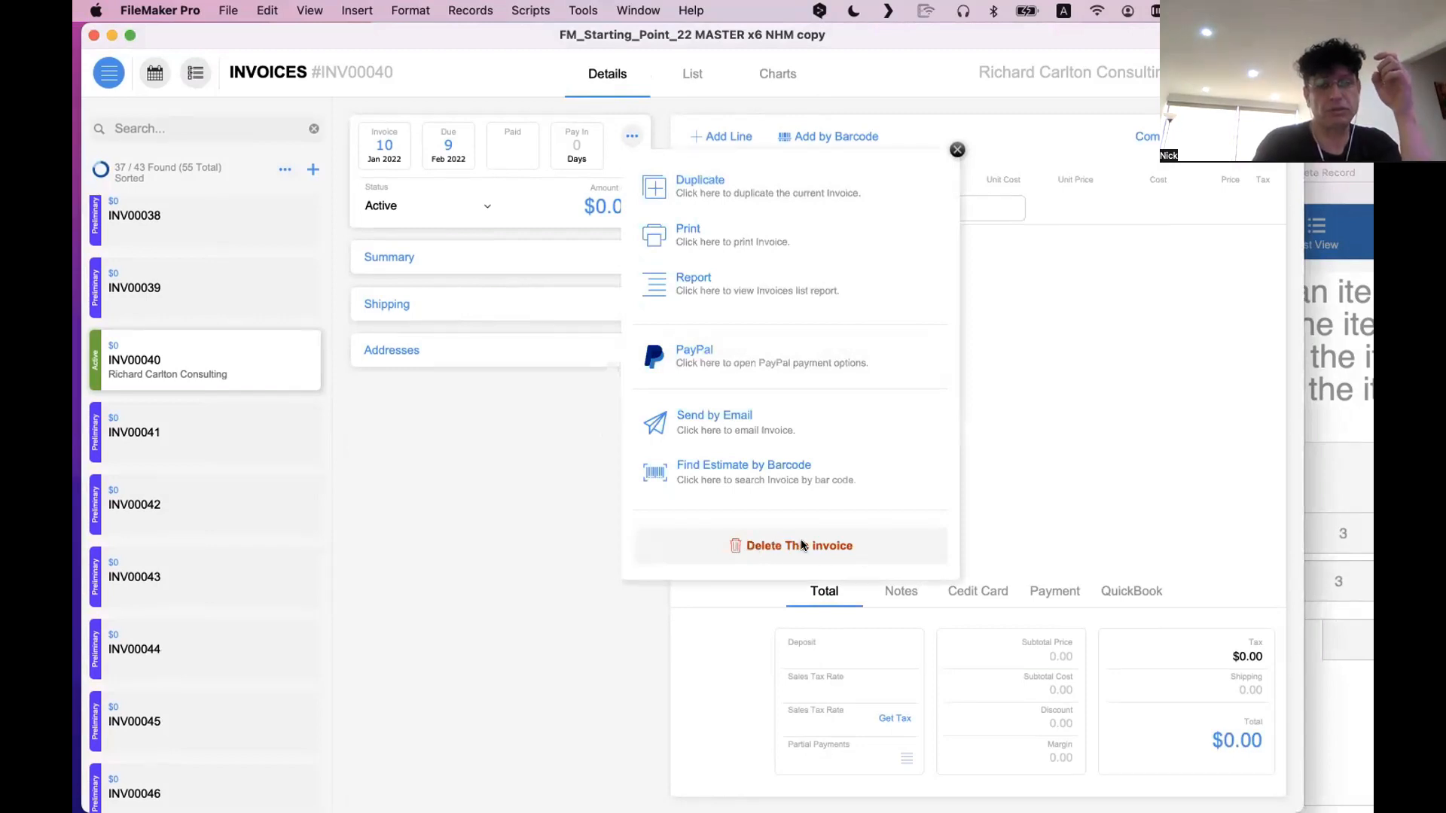
click(494, 542)
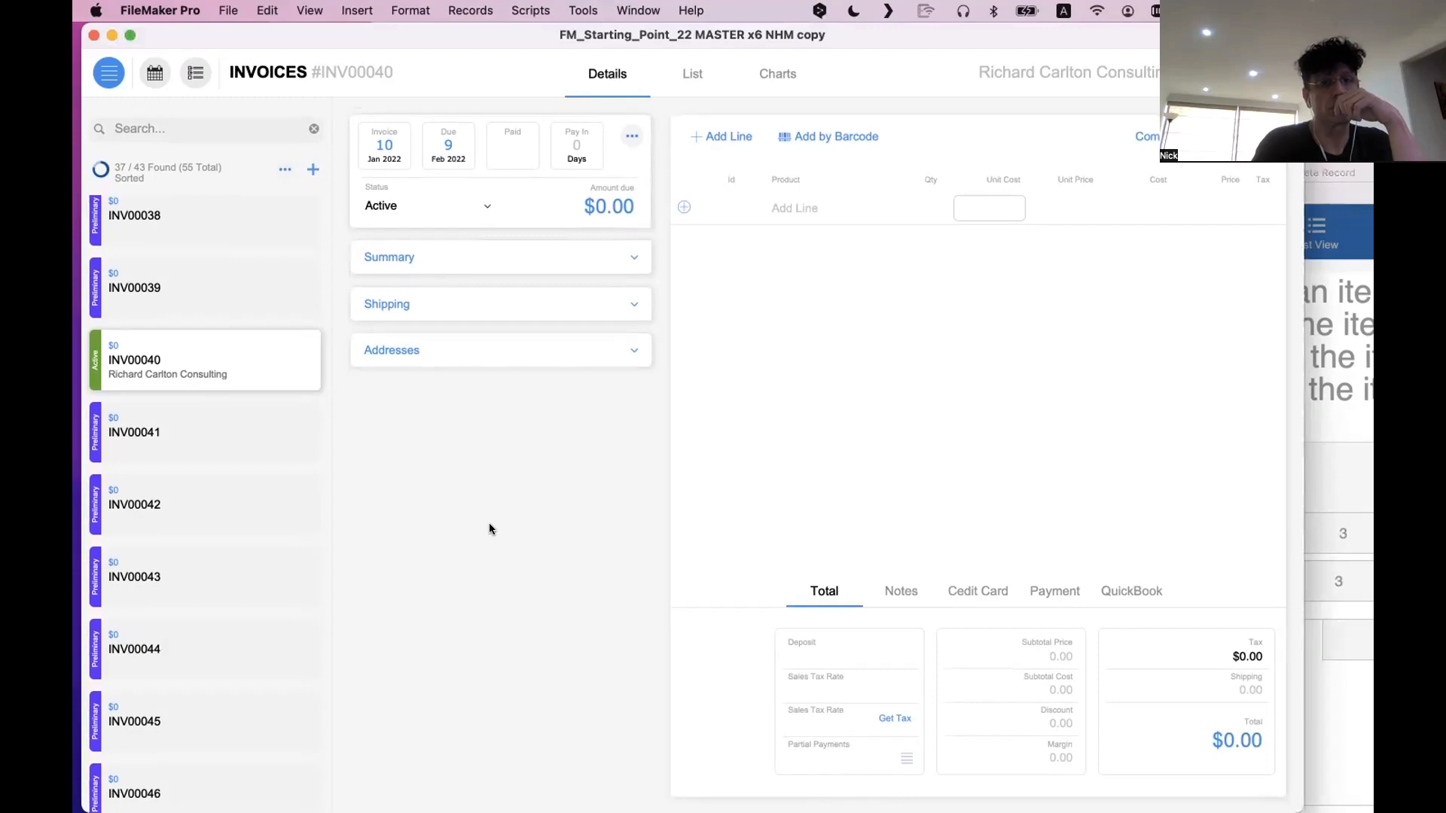
scroll(219, 362, up, 8)
click(629, 131)
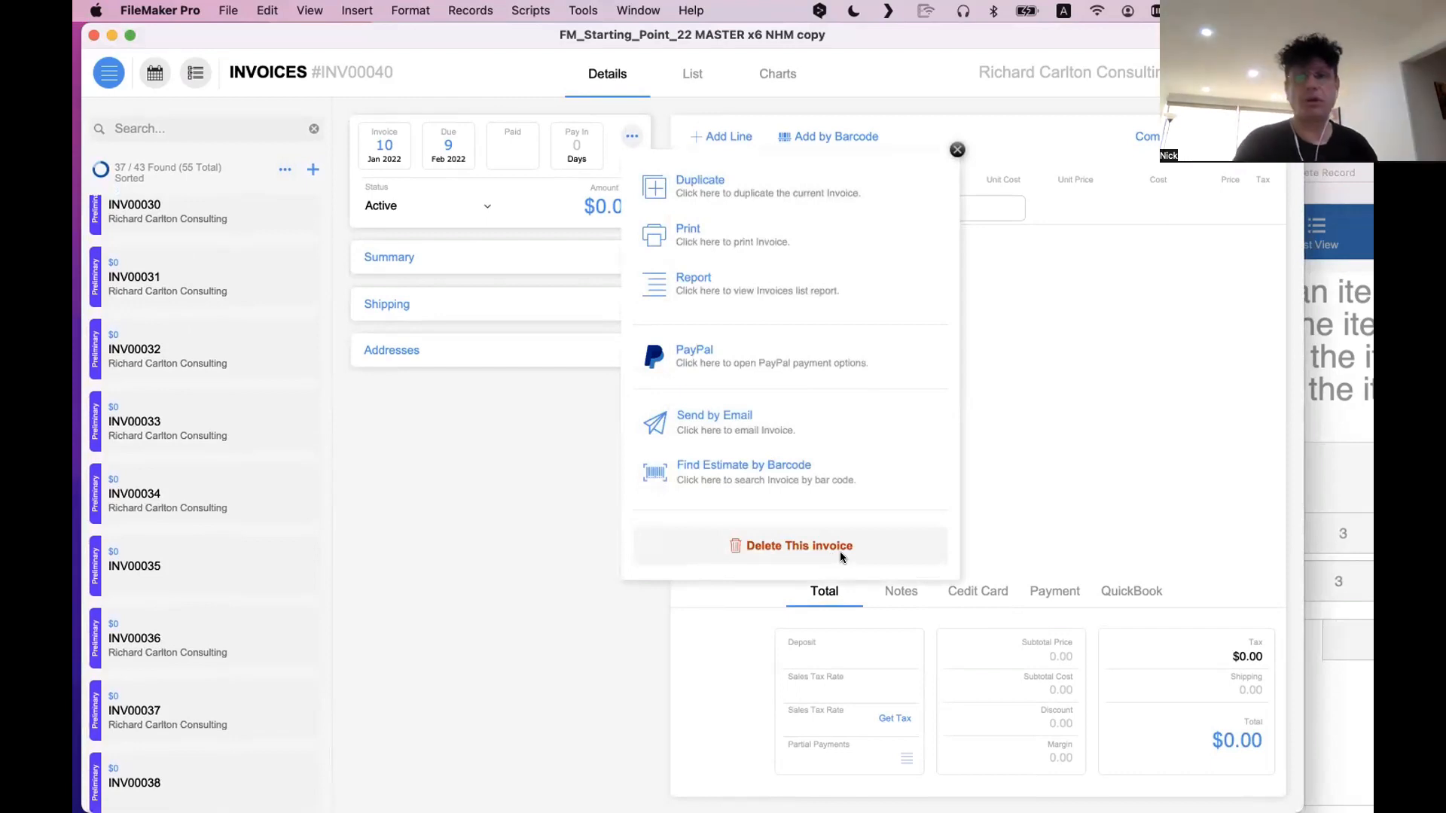
Try to capture the upper area of the screen and place the screenshot on the invoice in Browse mode
key(super+shift+4)
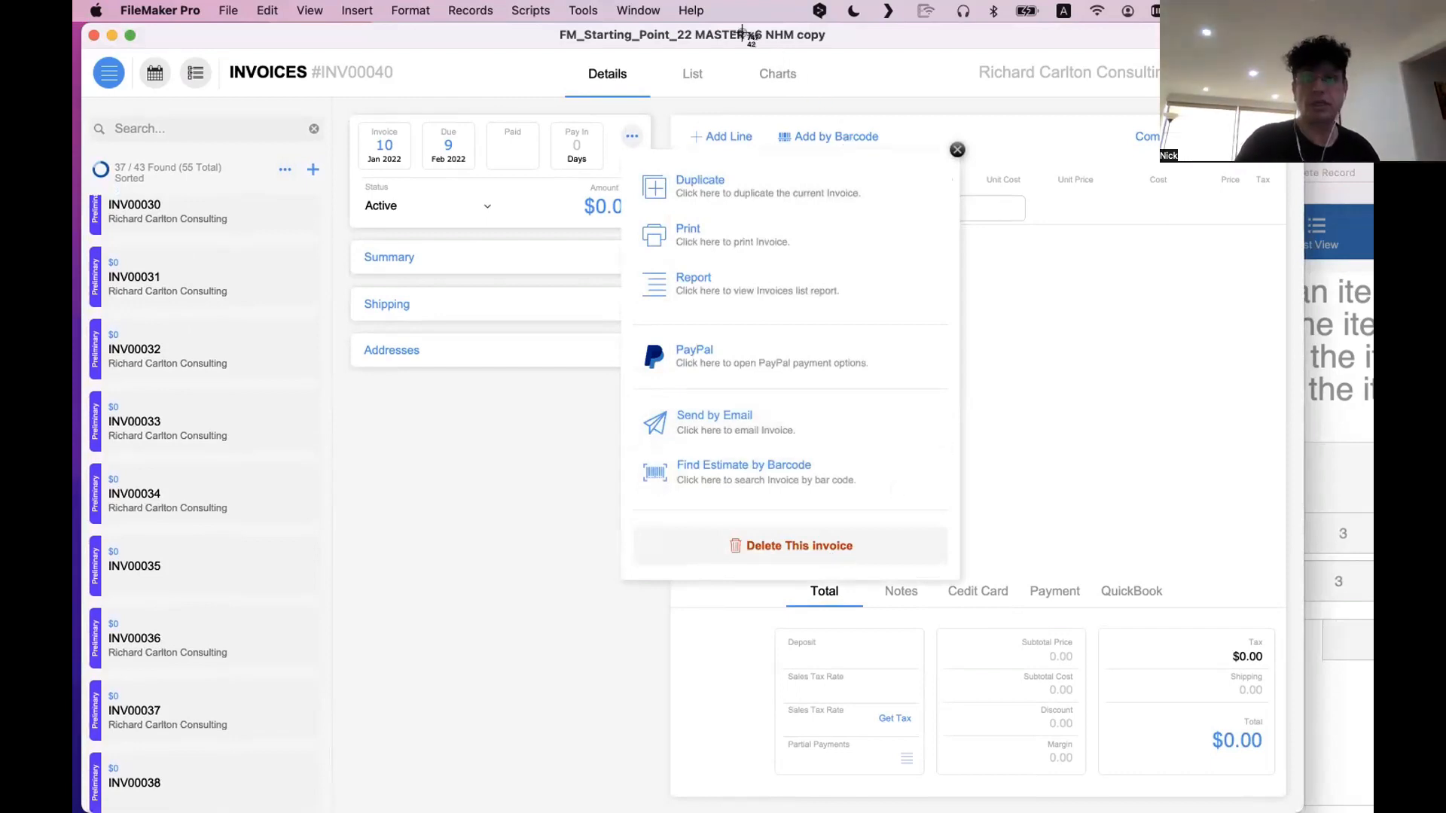
key(Escape)
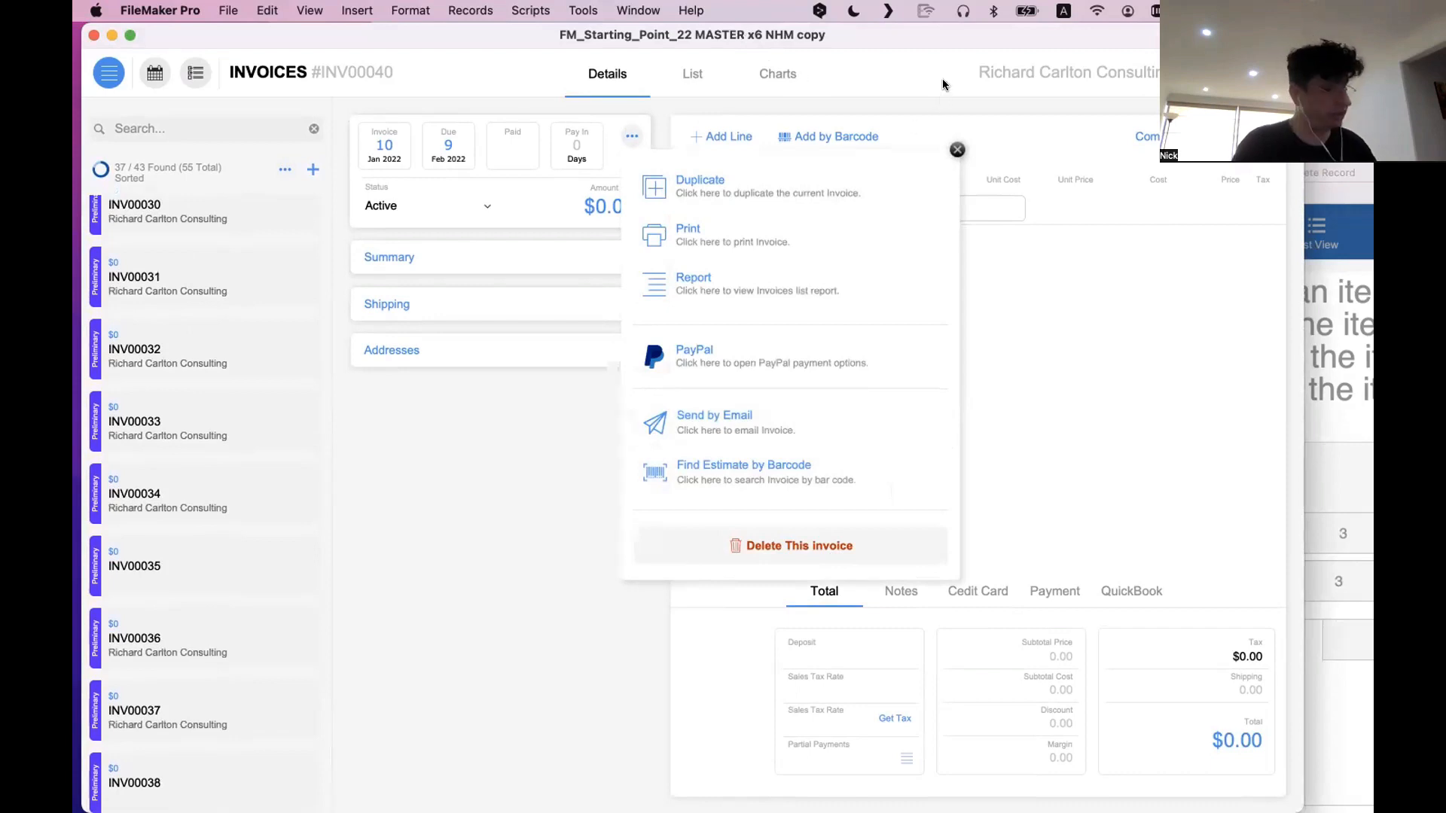
key(super+shift+4)
drag(528, 2, 1260, 166)
drag(1280, 779, 500, 549)
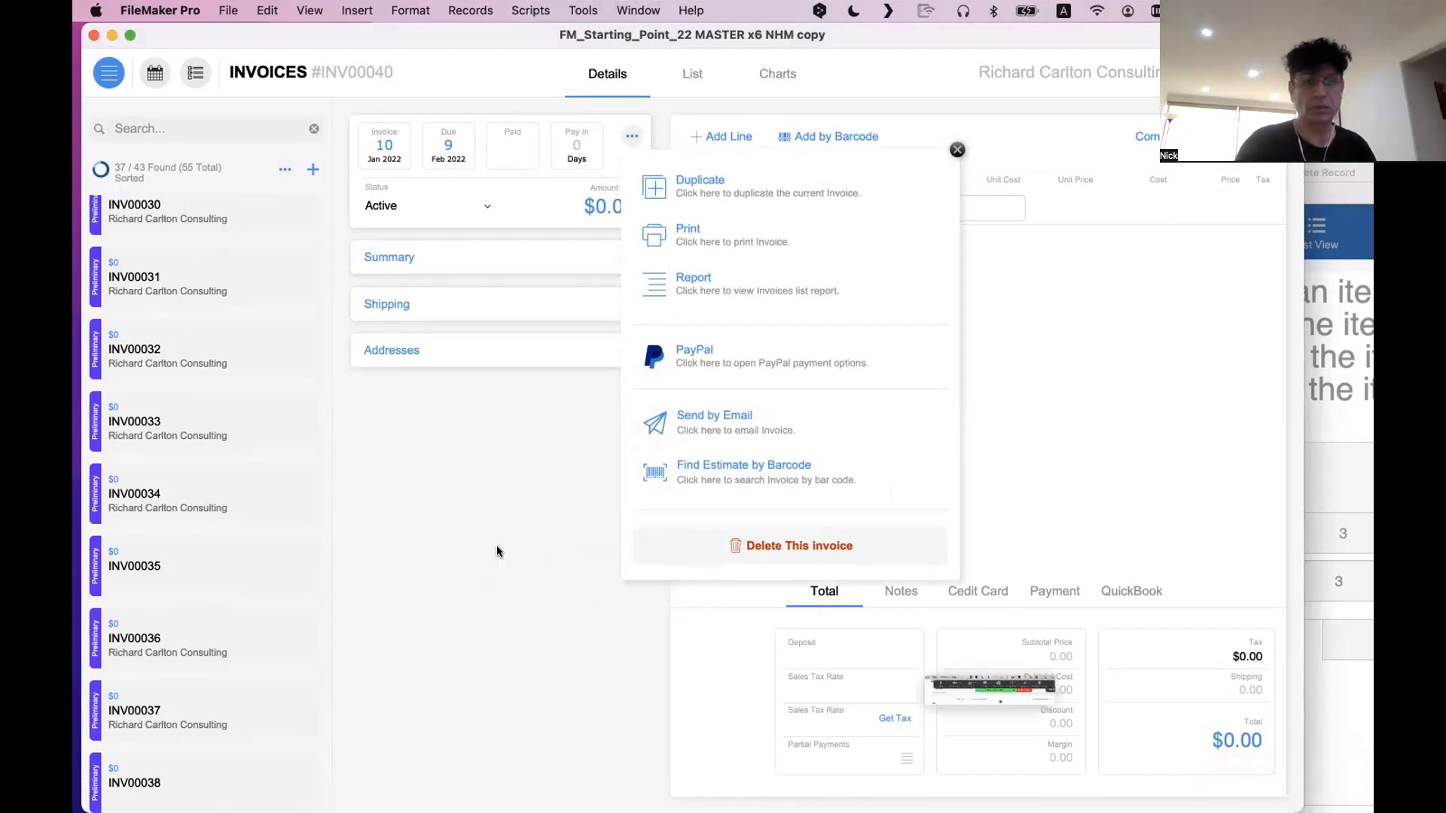
click(600, 405)
In Layout mode, capture a strip along the upper edge of the screen and place the image below the Addresses section
key(super+l)
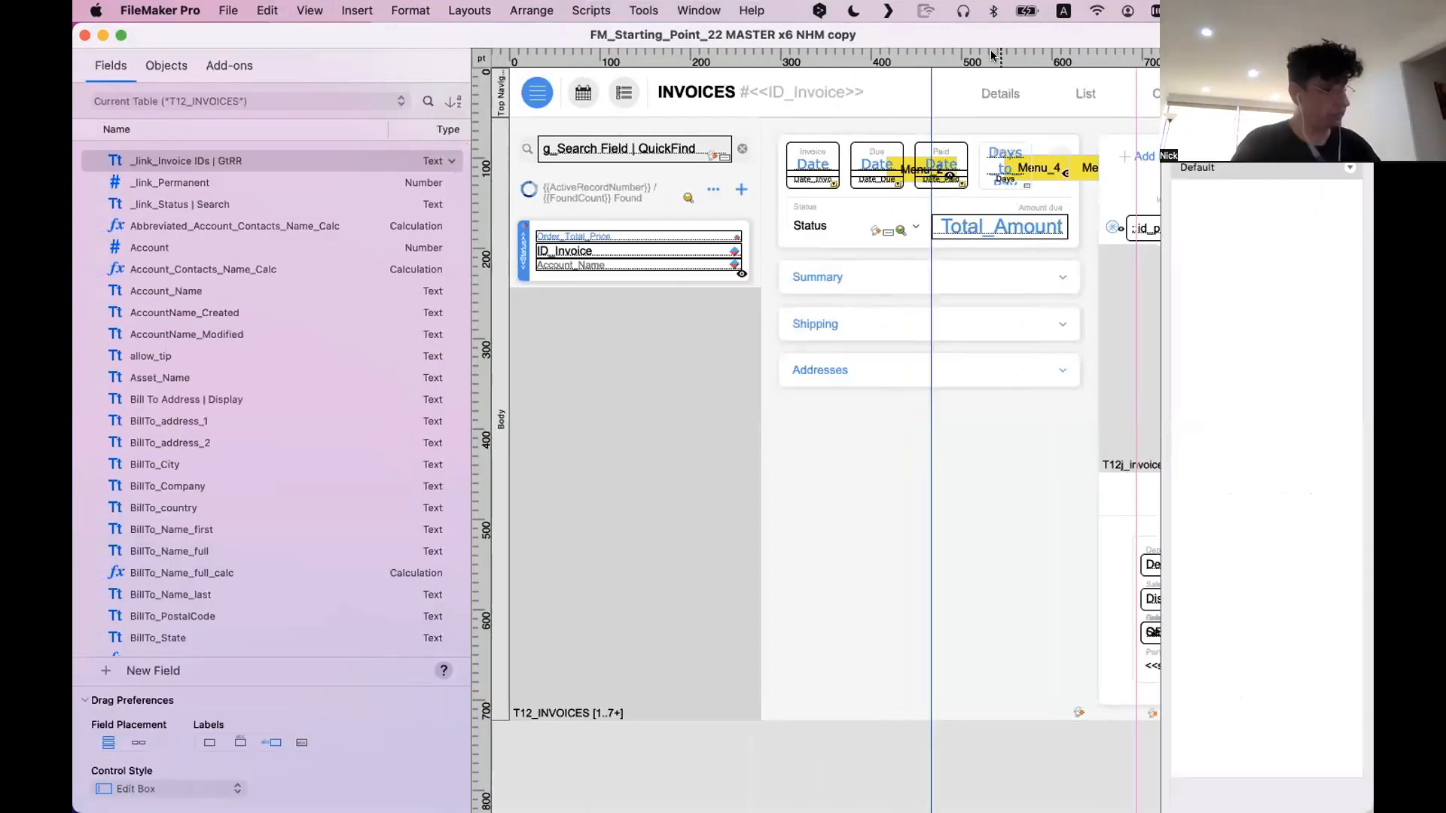
key(super+shift+4)
drag(531, 2, 1160, 166)
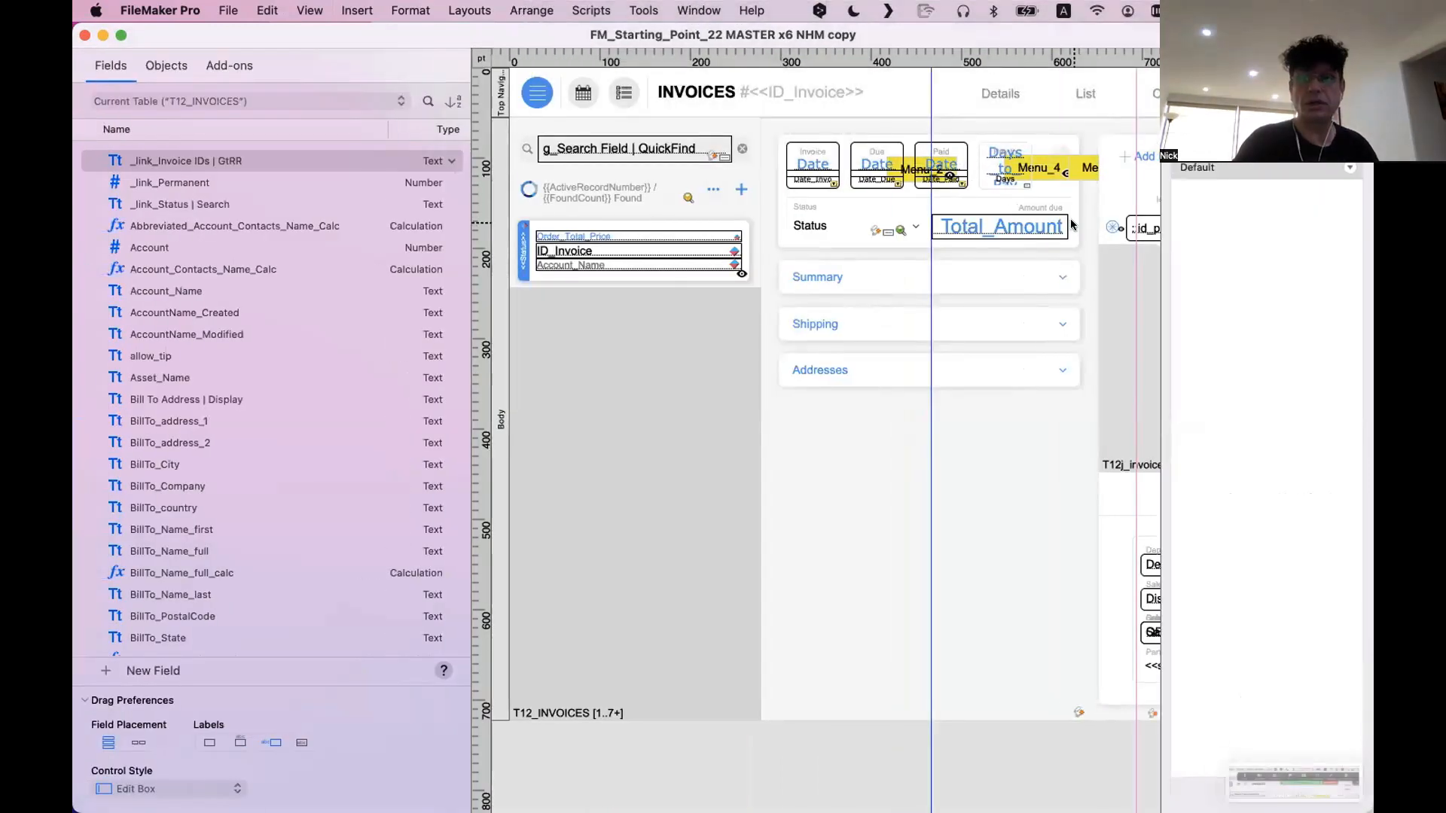
drag(1280, 776, 846, 500)
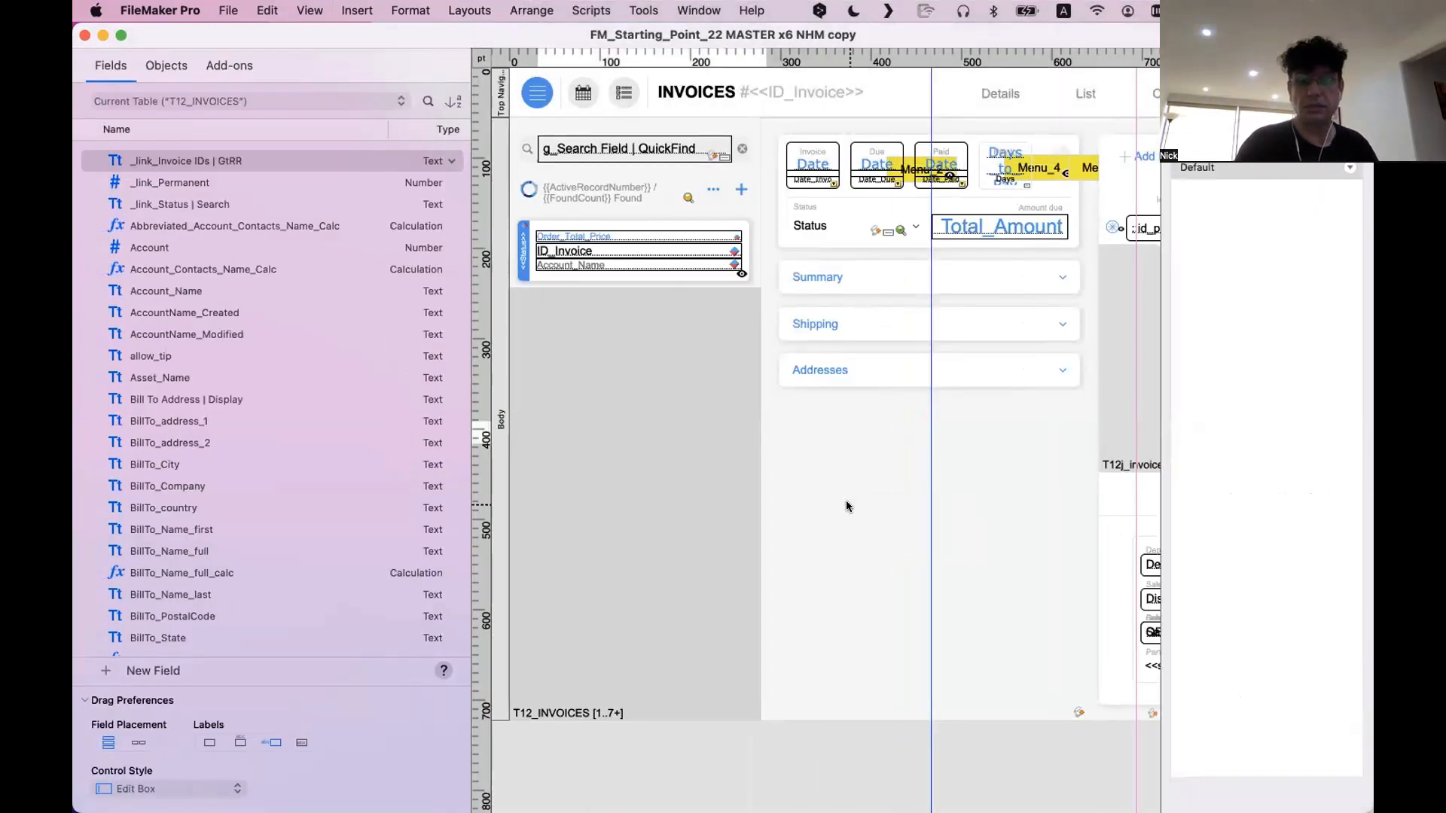
click(947, 567)
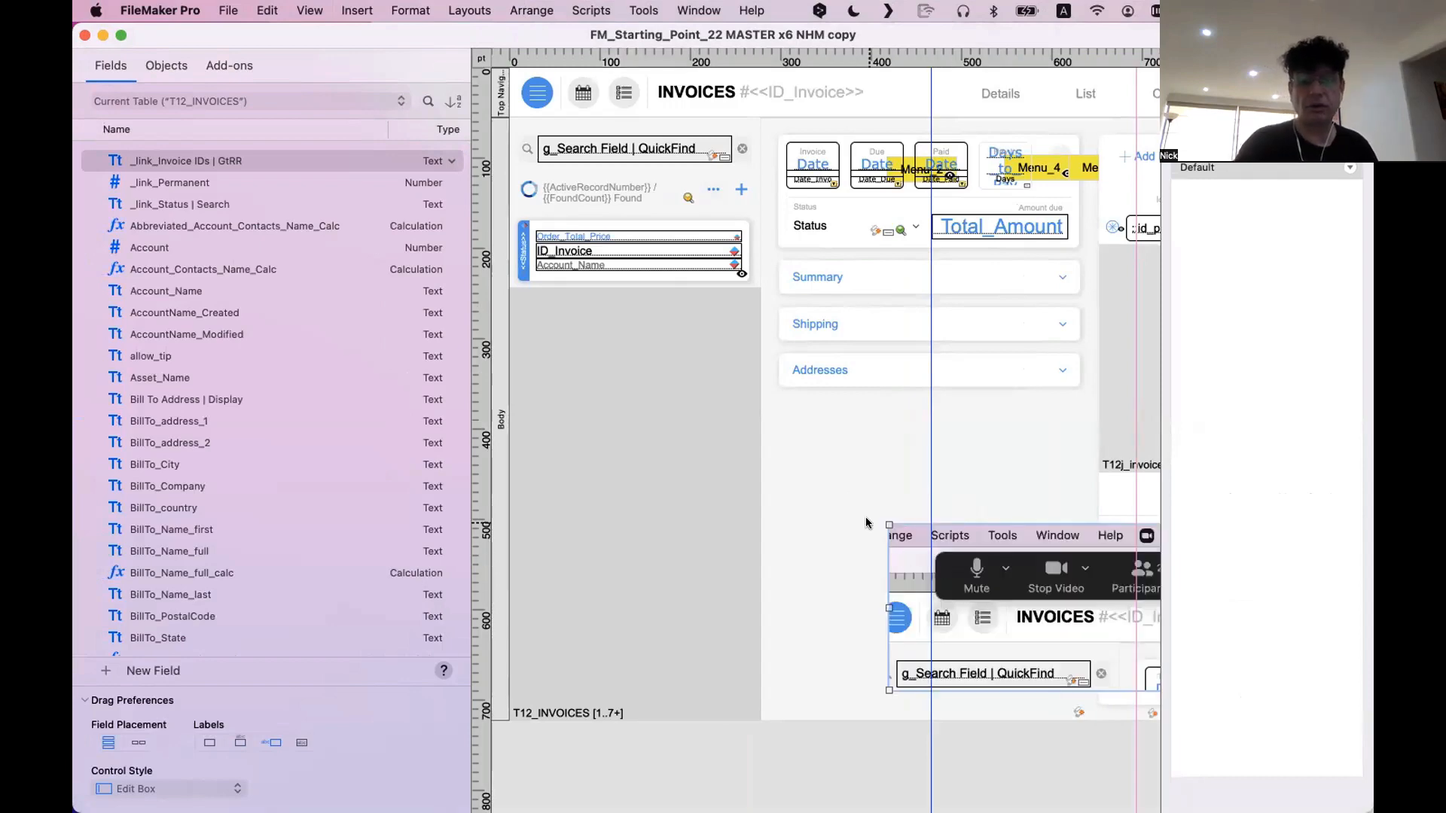
scroll(865, 520, right, 5)
mouse_move(851, 556)
mouse_down()
mouse_move(762, 504)
mouse_move(848, 532)
mouse_up()
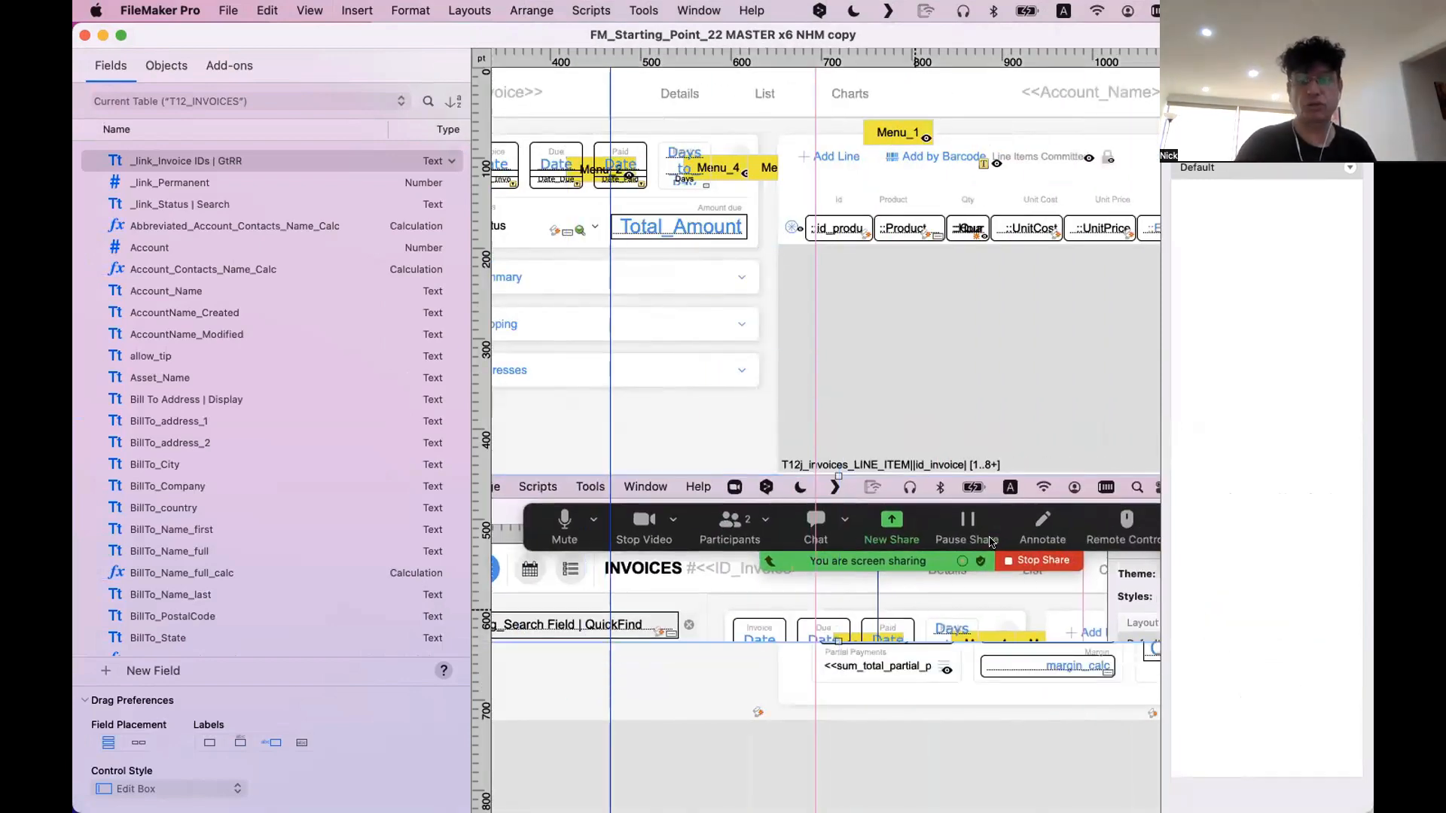
Delete the screenshot image from the invoice layout and return to Browse mode
scroll(1023, 566, down, 1)
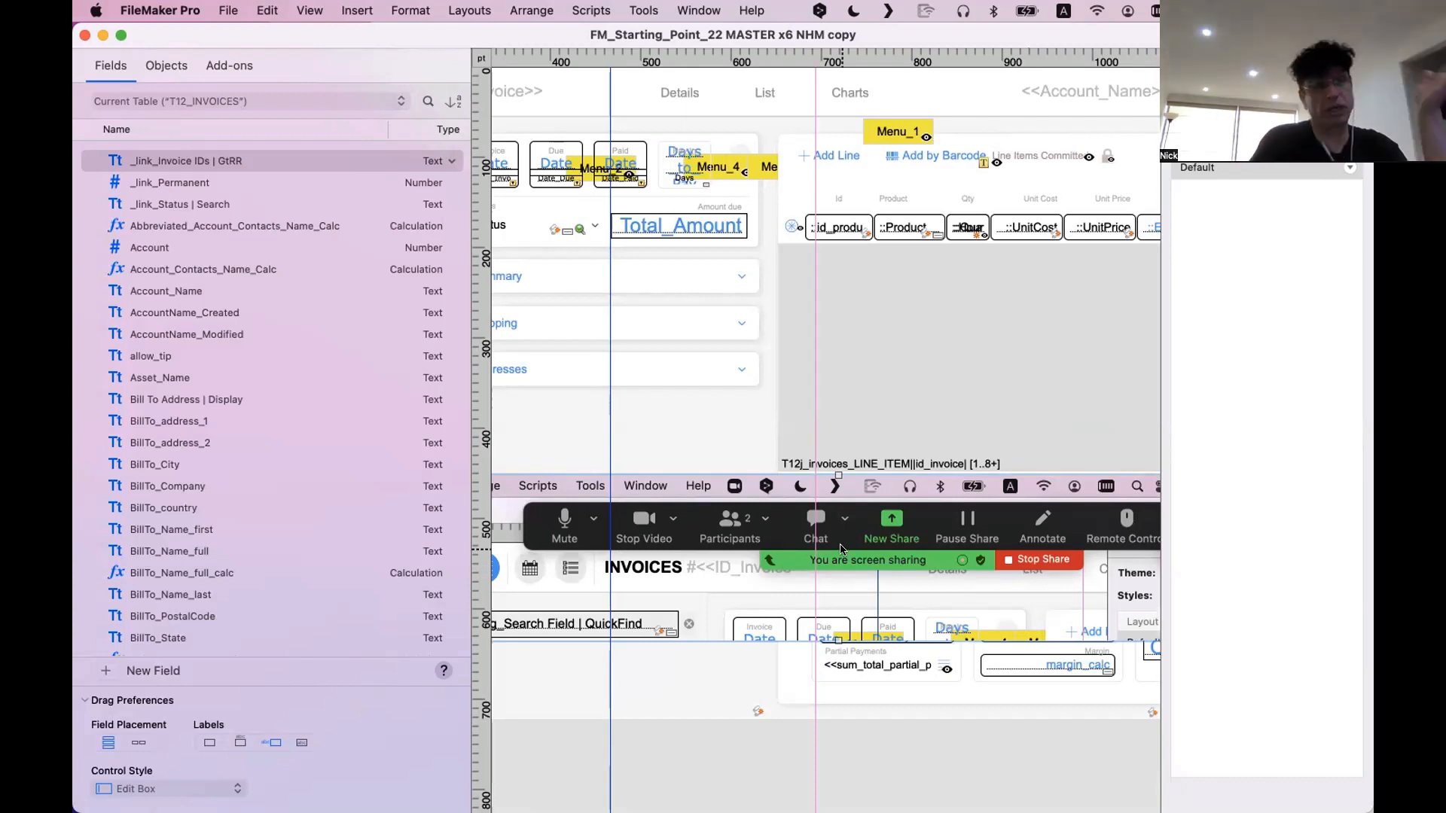
scroll(842, 549, left, 5)
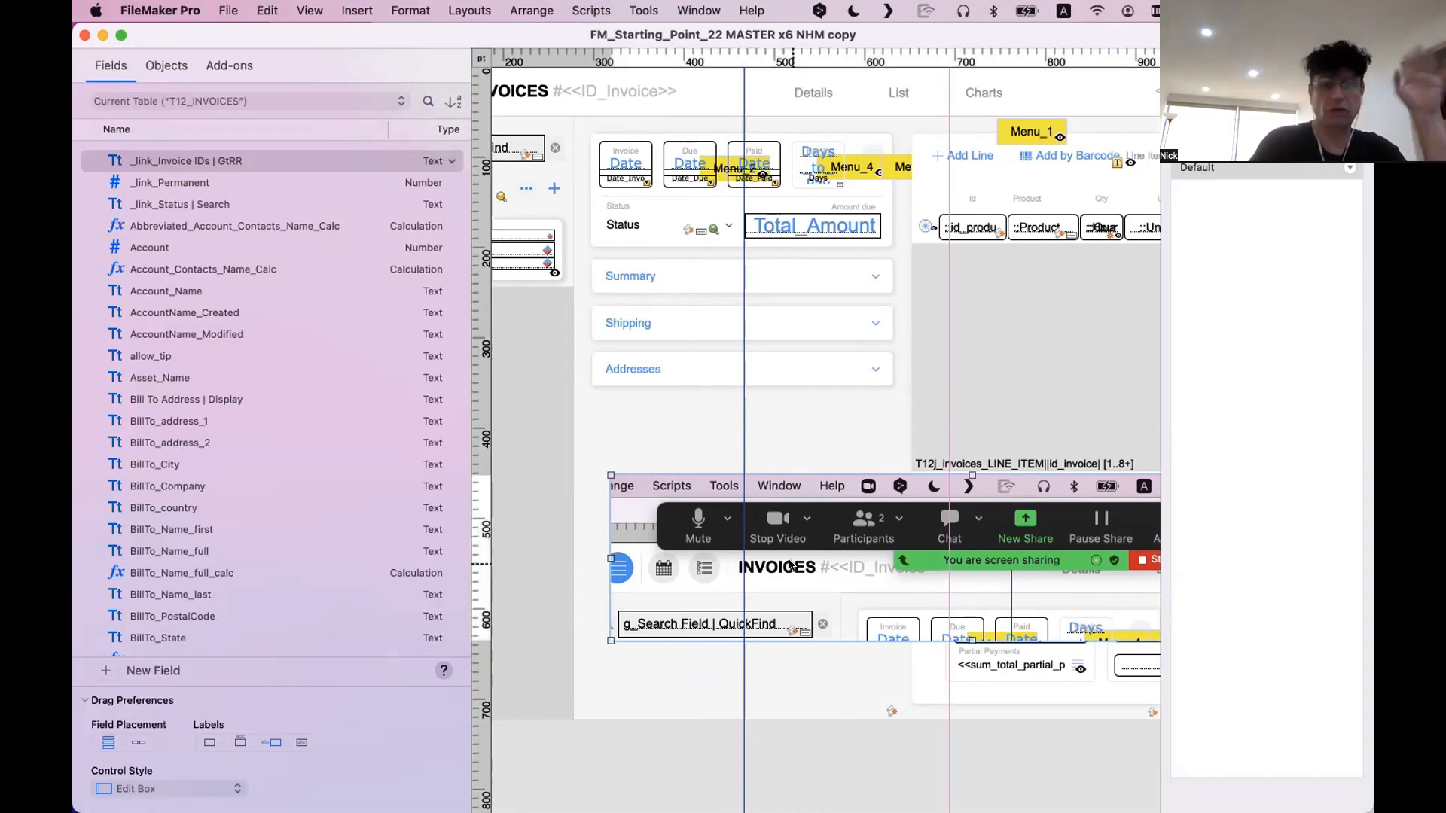
drag(793, 567, 793, 584)
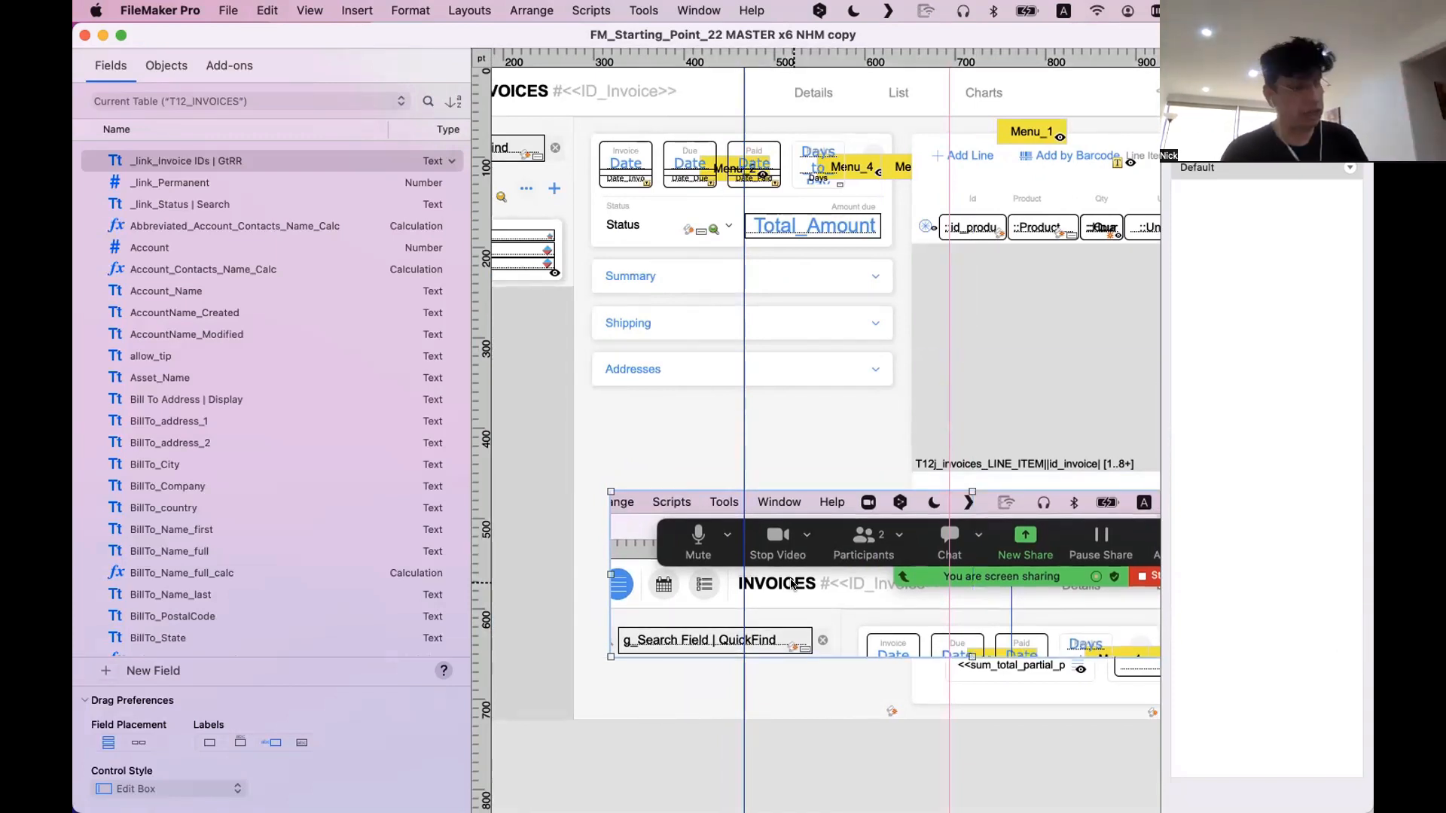
key(BackSpace)
click(761, 474)
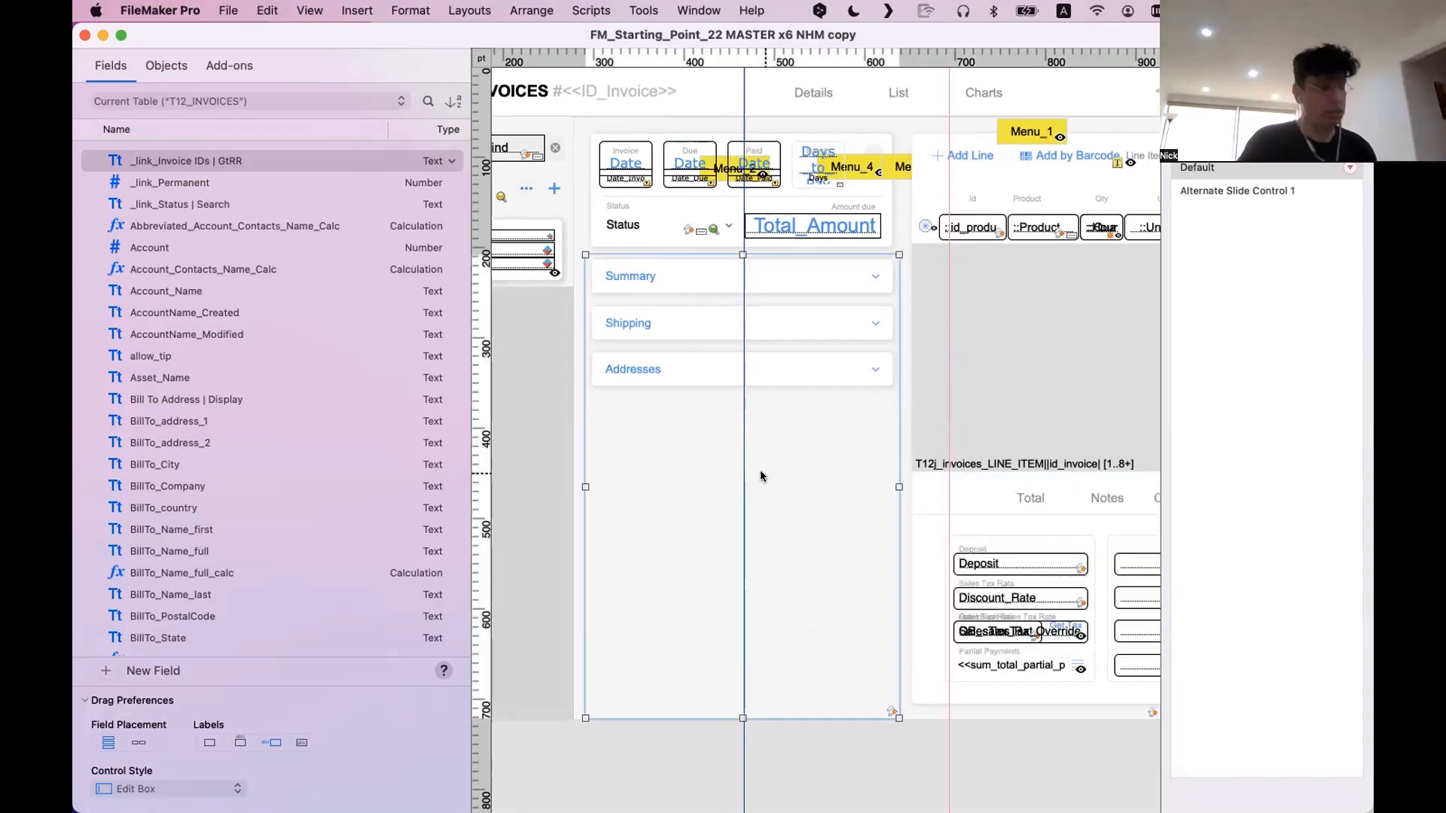
key(super+b)
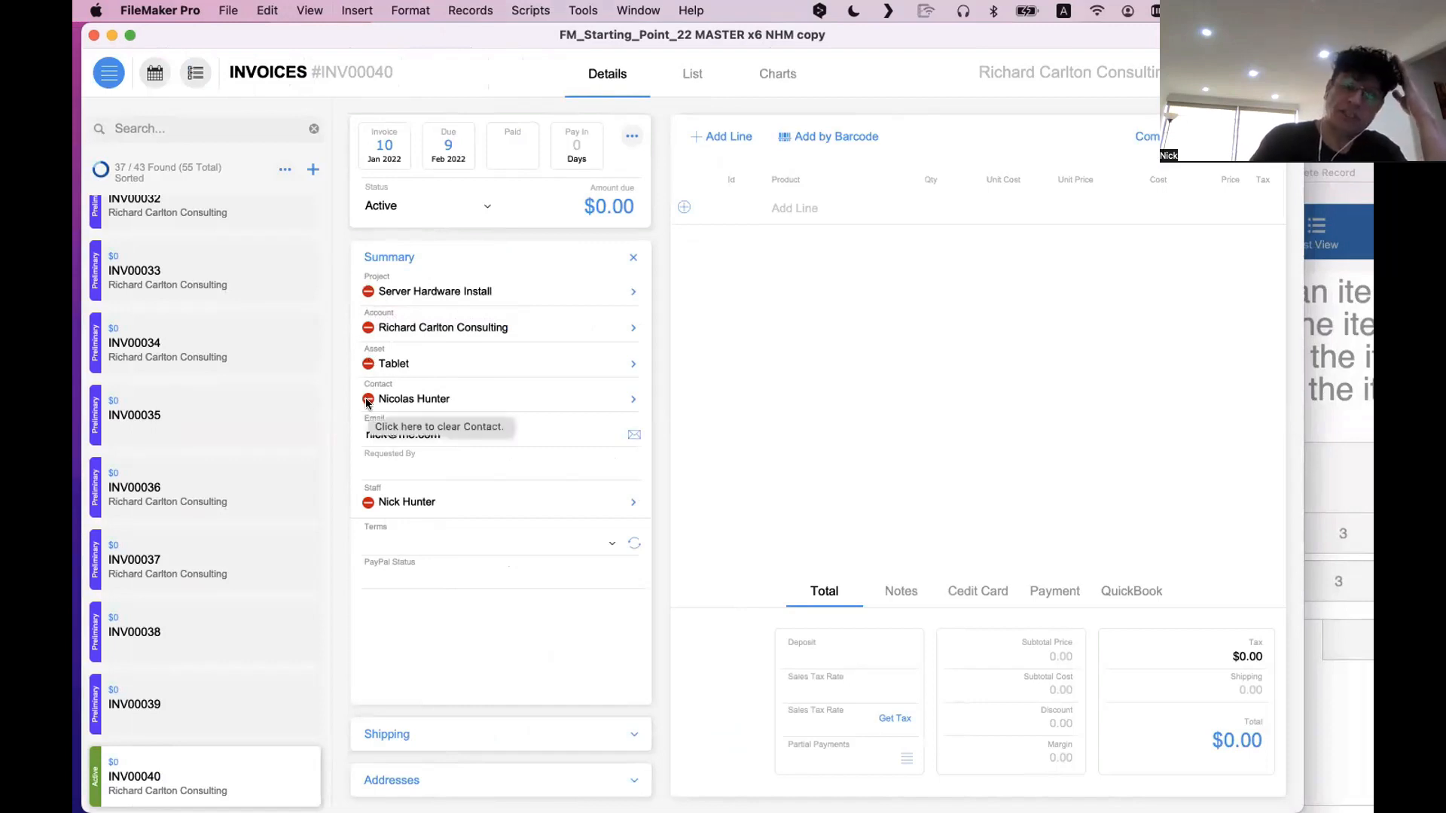
Clear the invoice's project and reassign Server Hardware Install, repeating the clear-and-assign cycle once
click(368, 293)
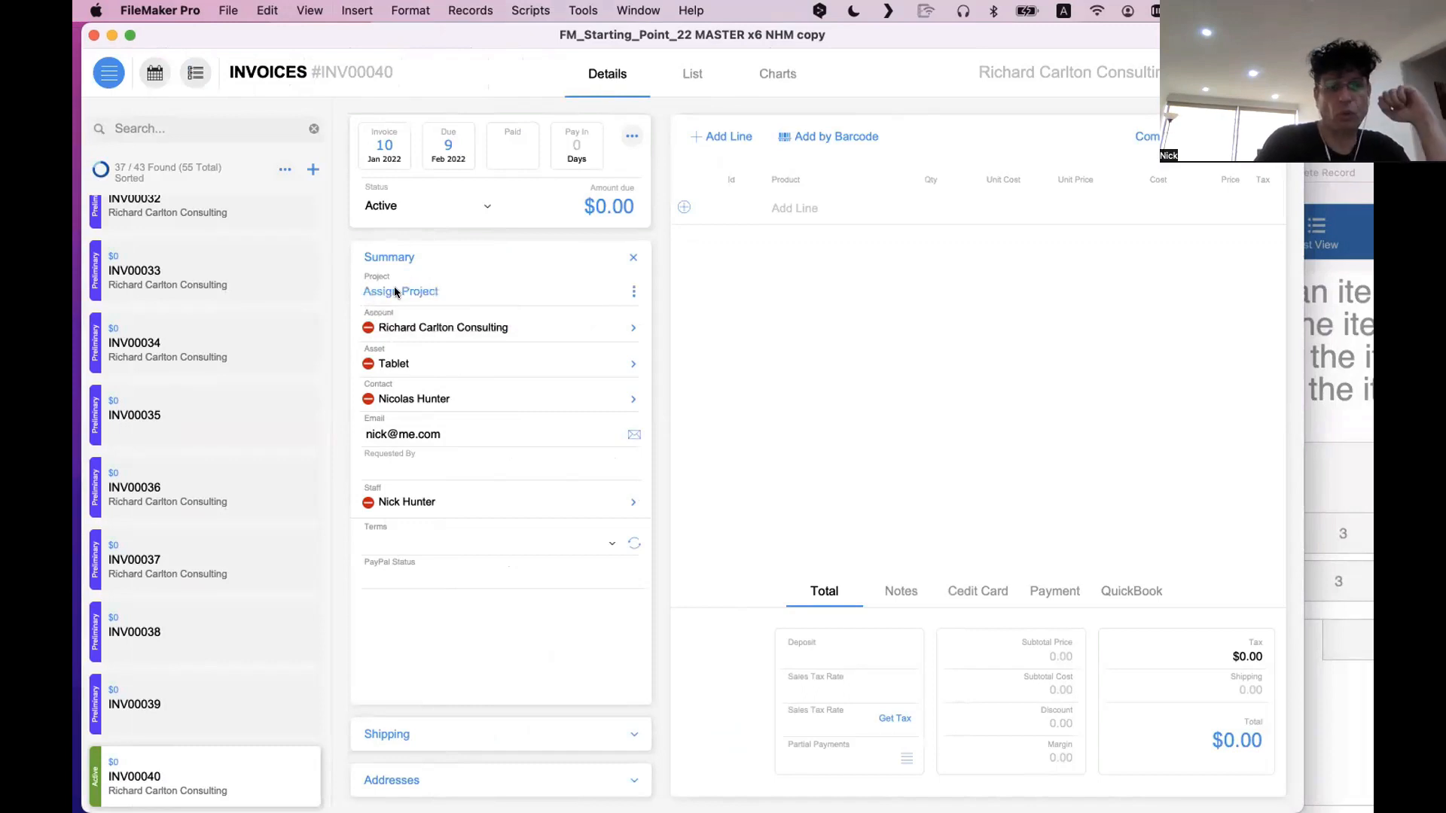
click(397, 293)
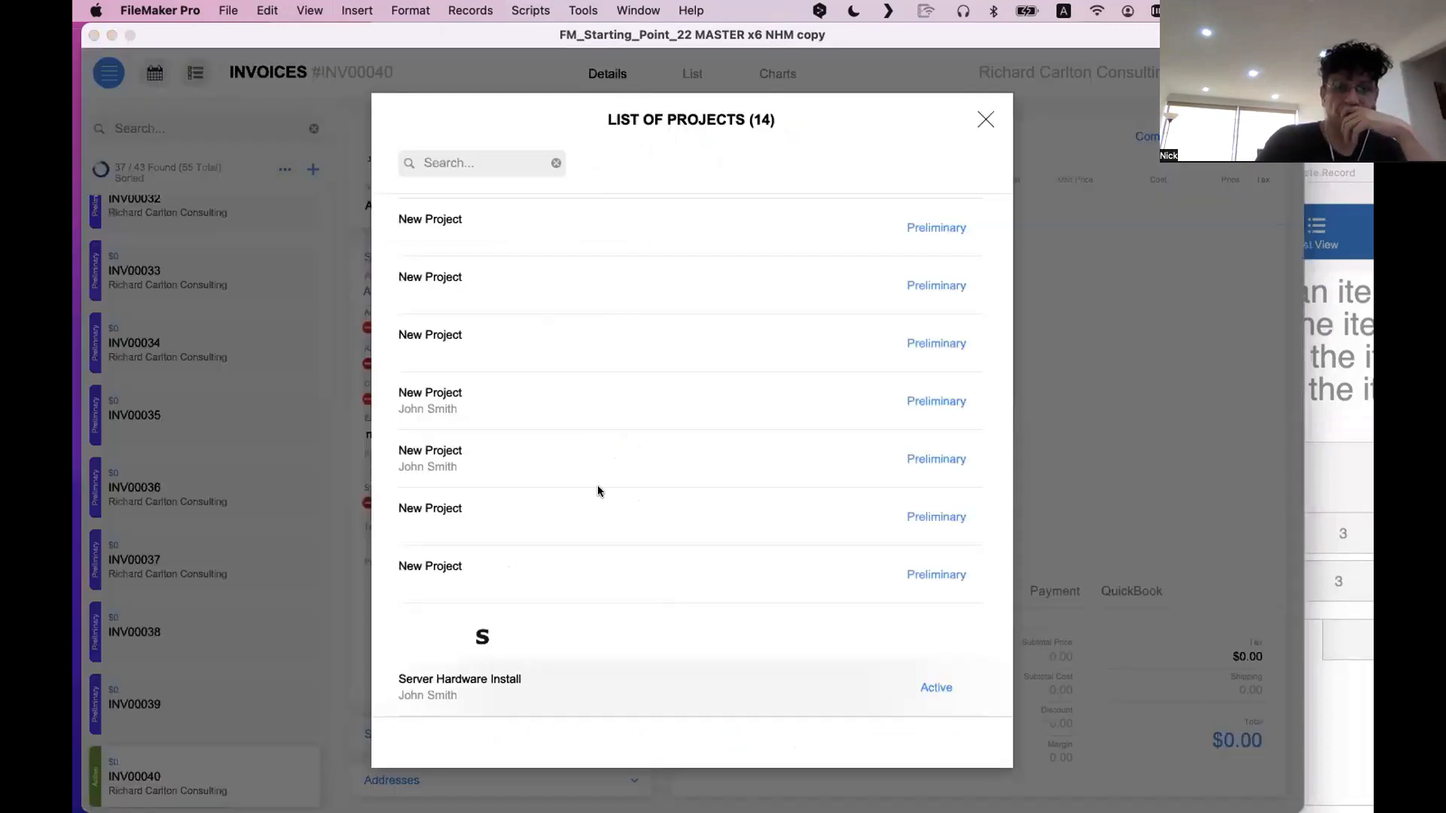
click(508, 688)
click(367, 291)
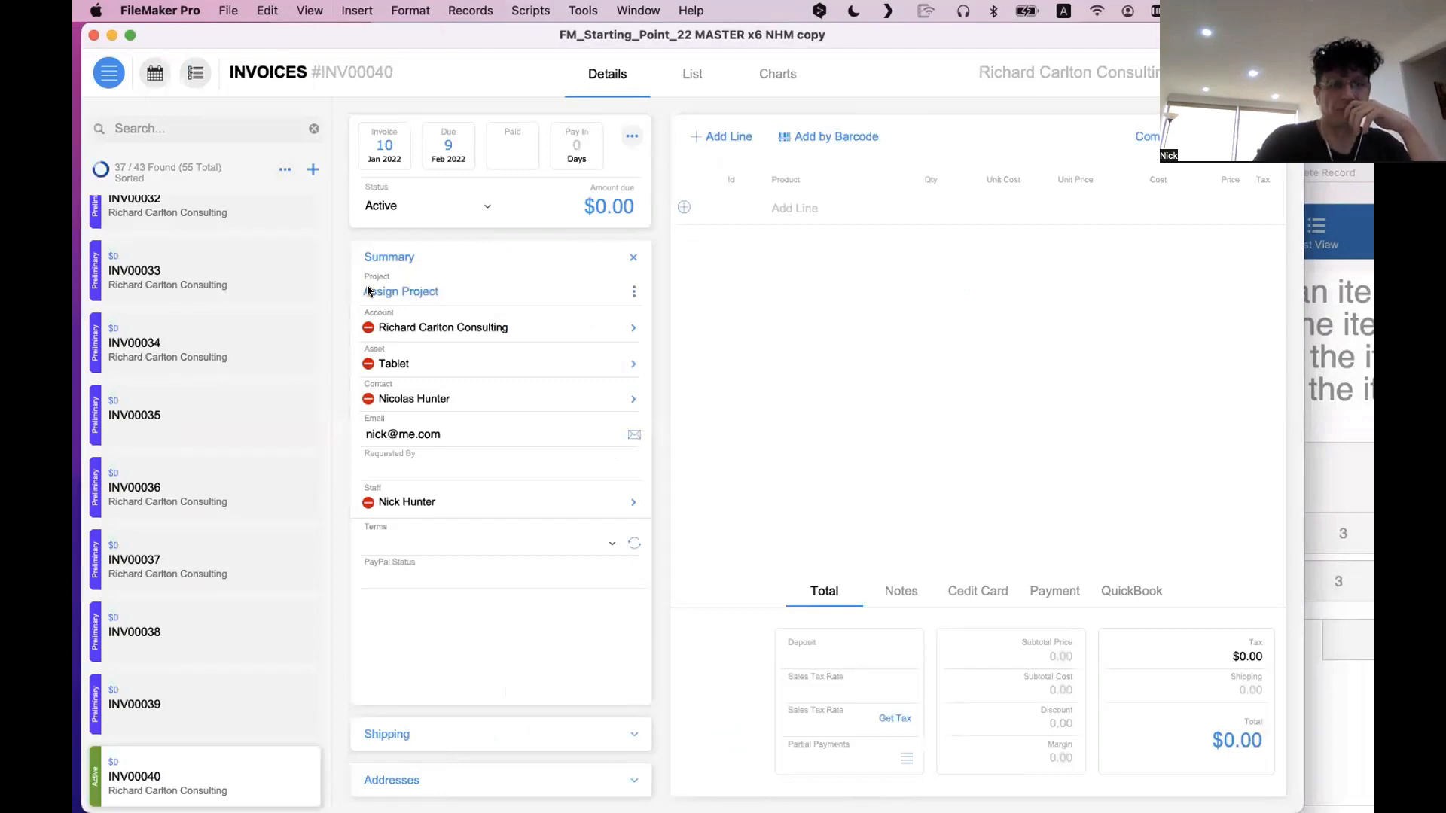
click(367, 286)
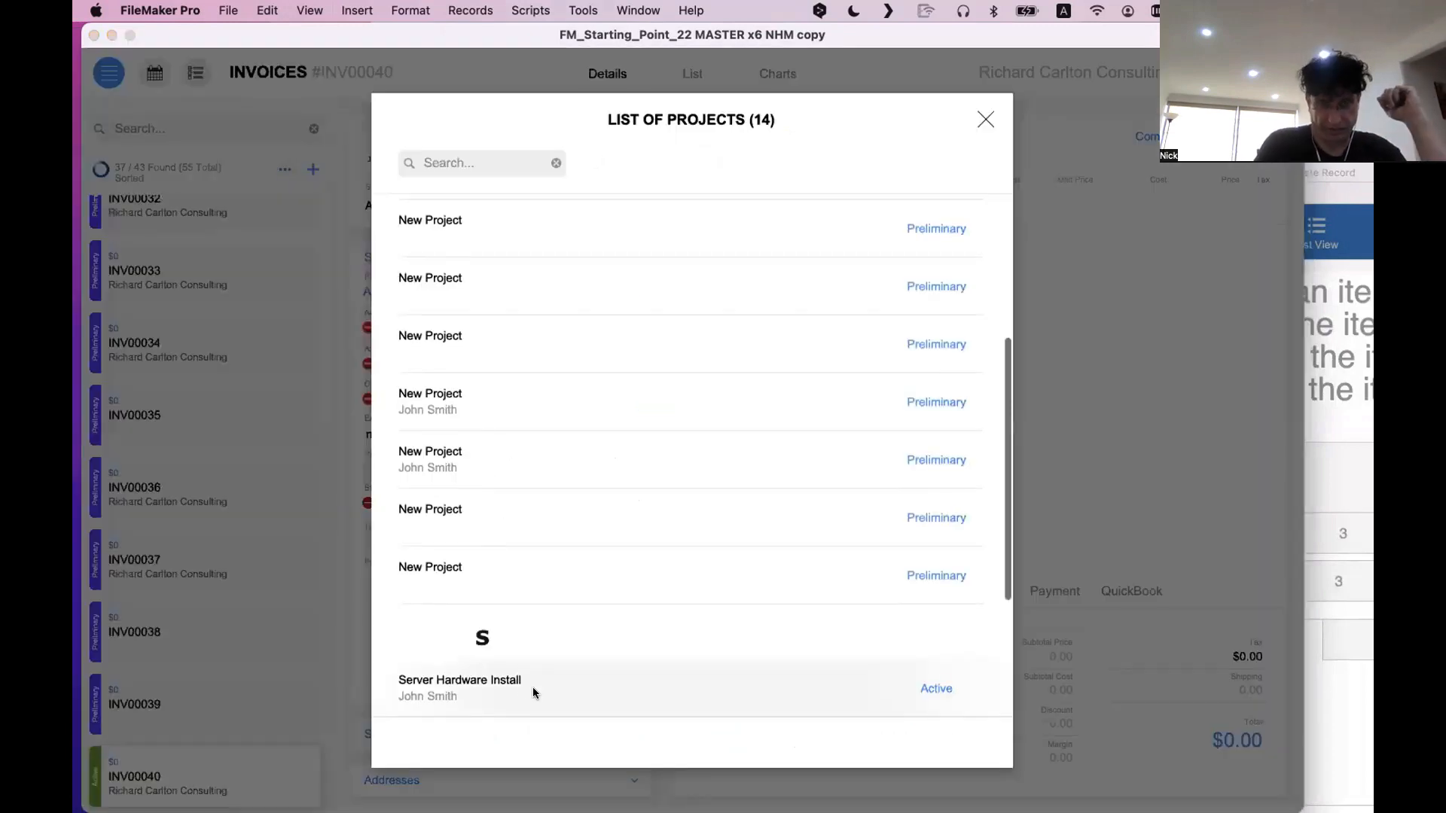
click(532, 687)
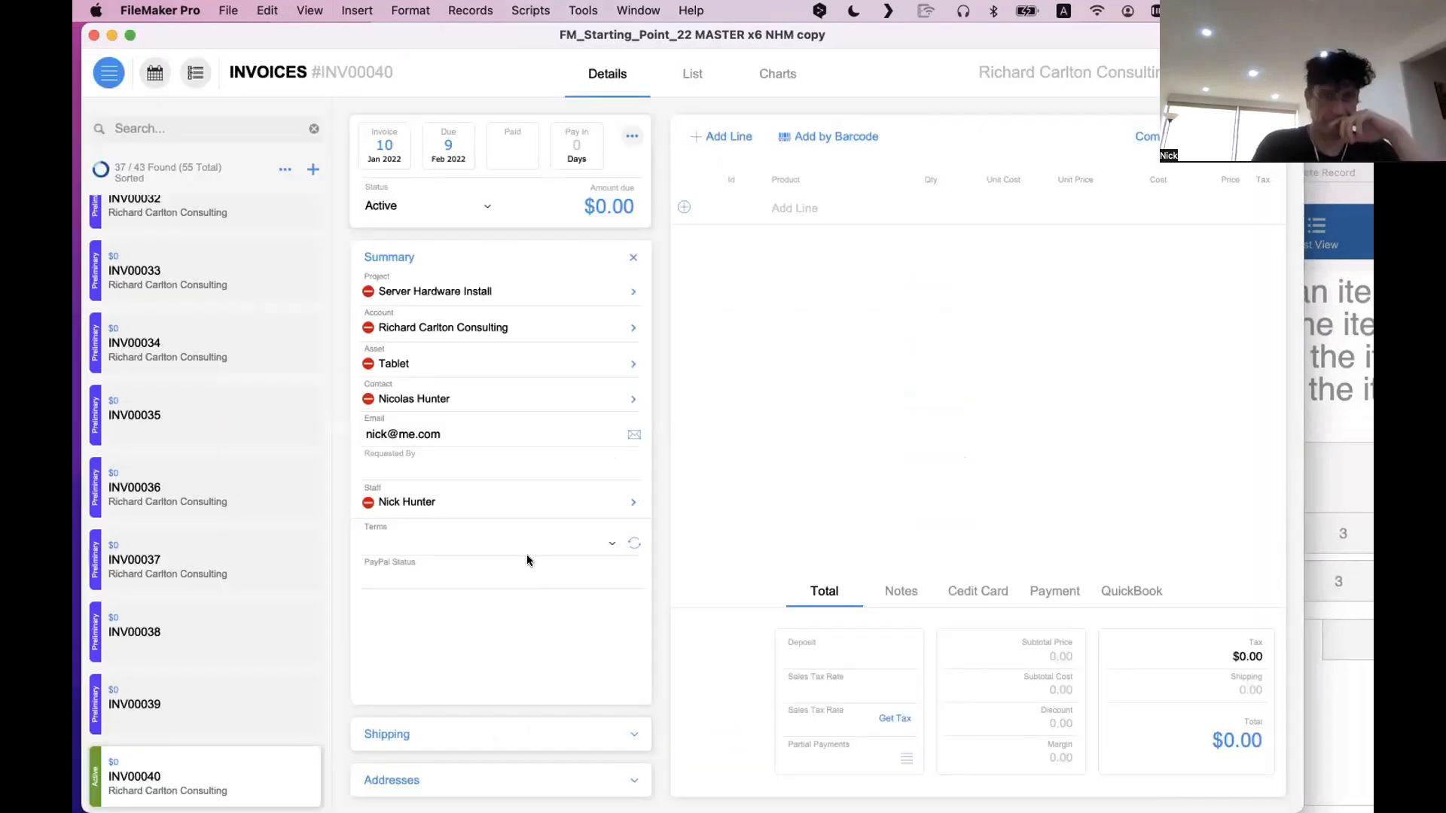
Review the options in the invoice's actions menu, and look at the List view before returning to Details
click(632, 136)
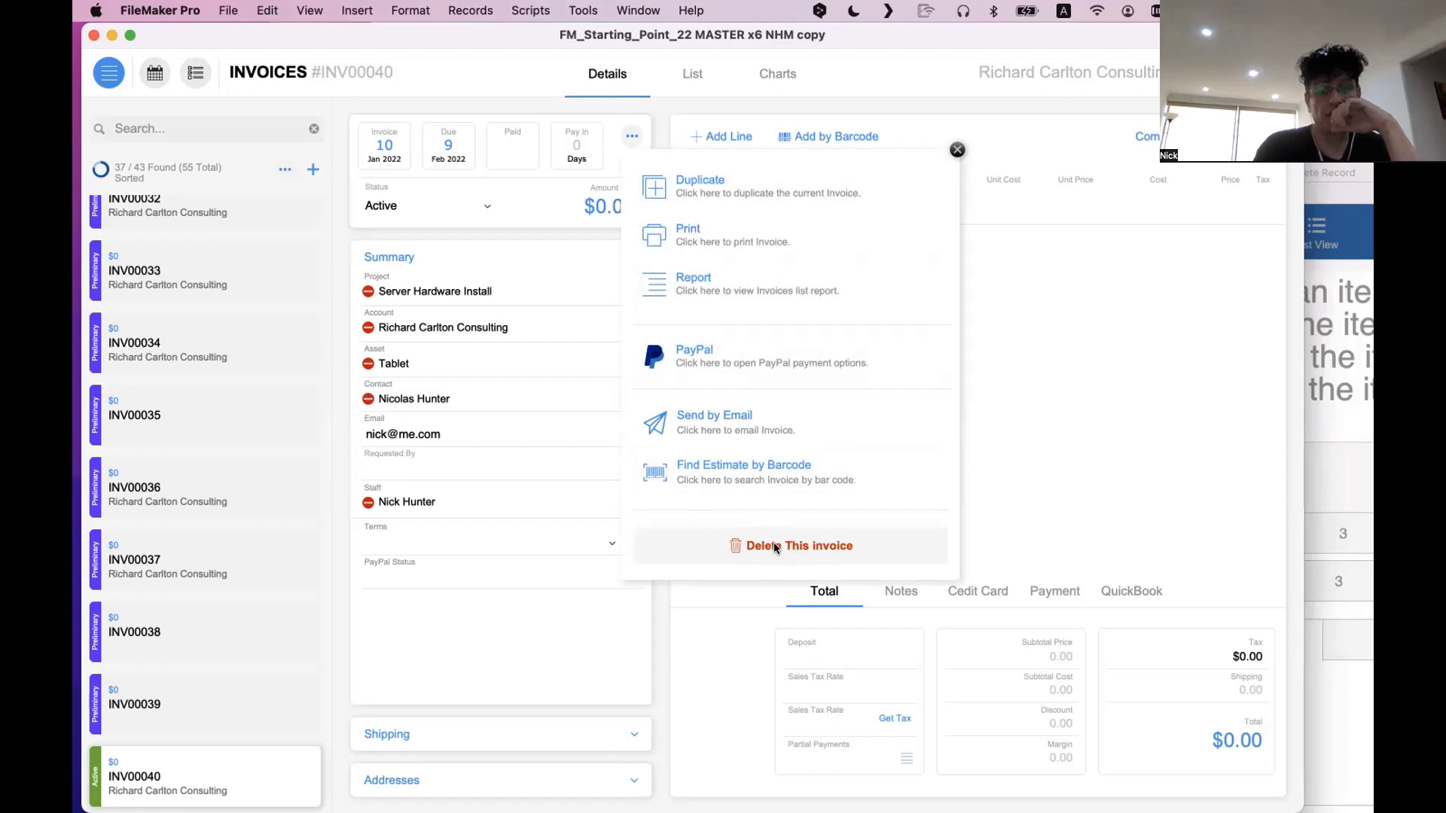
click(958, 149)
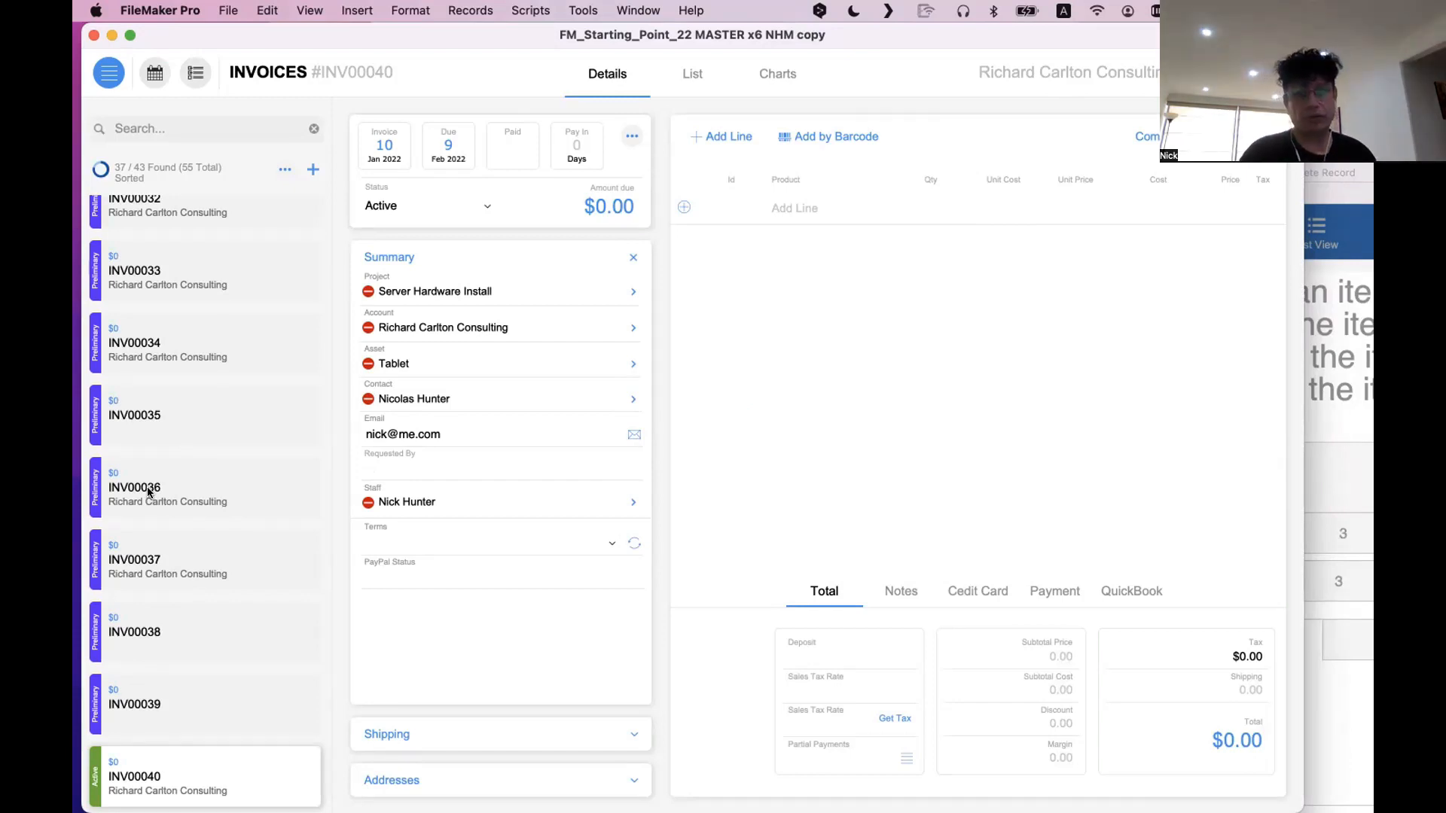
scroll(150, 493, up, 1)
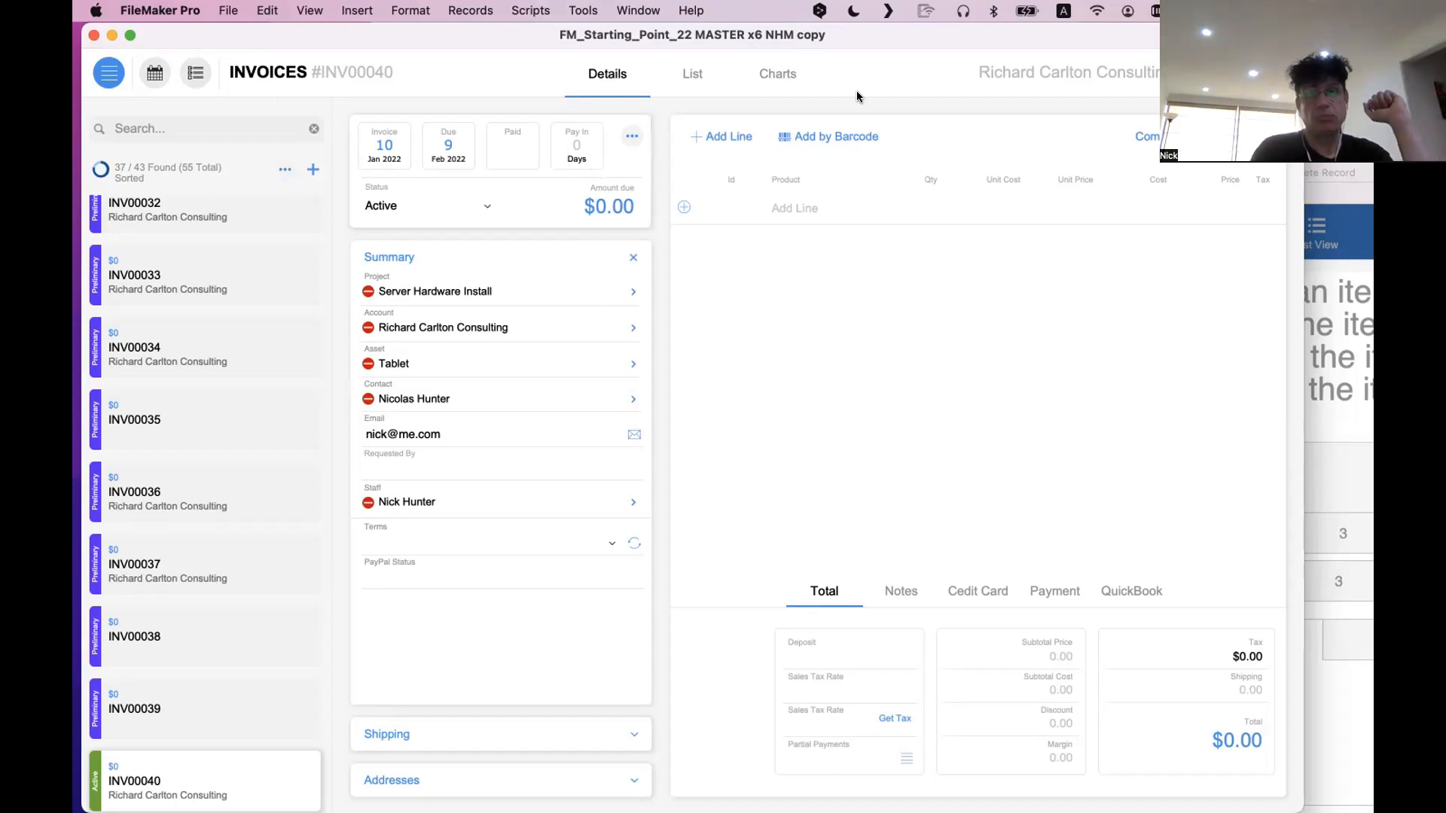
click(692, 75)
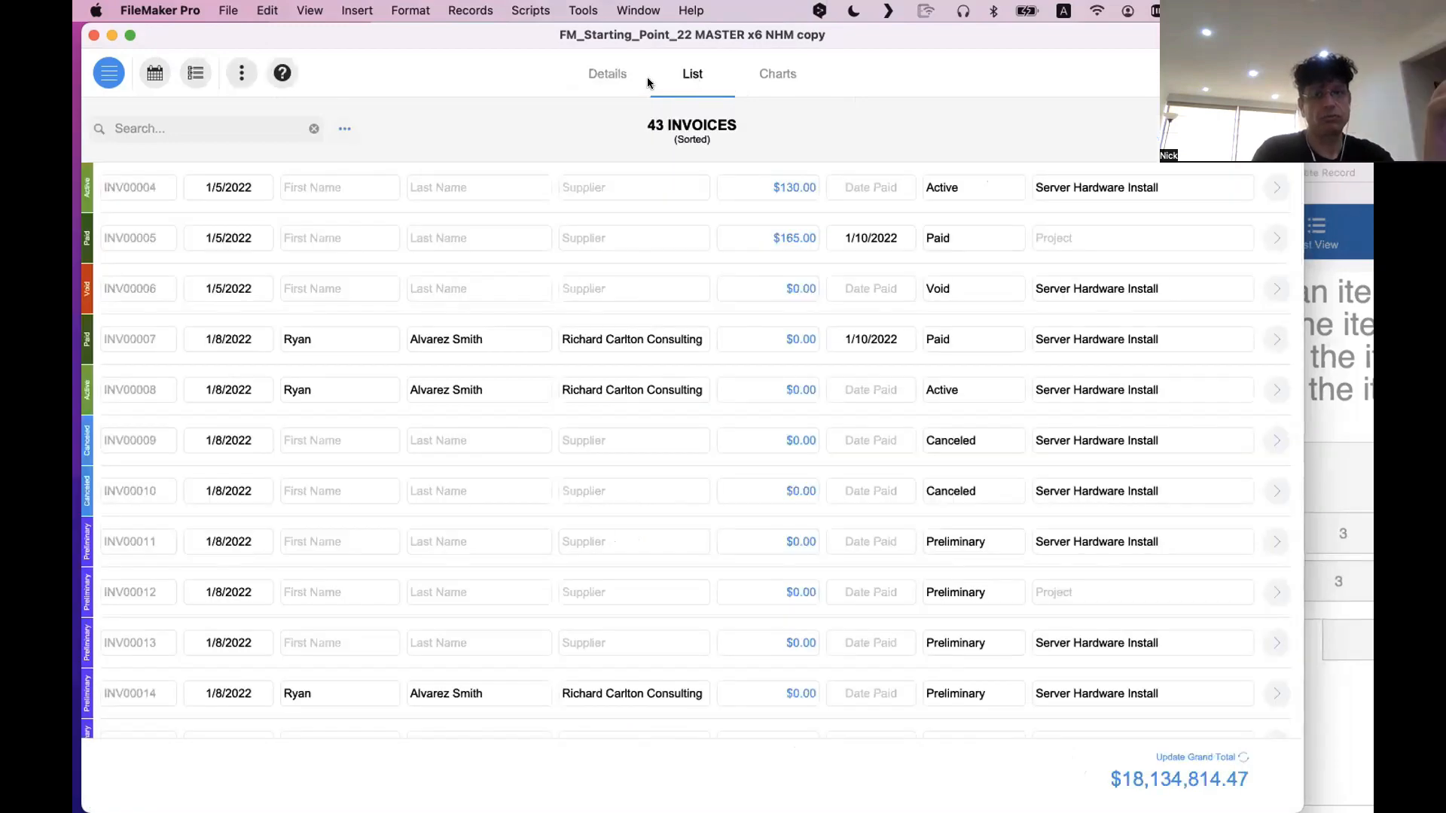
click(619, 80)
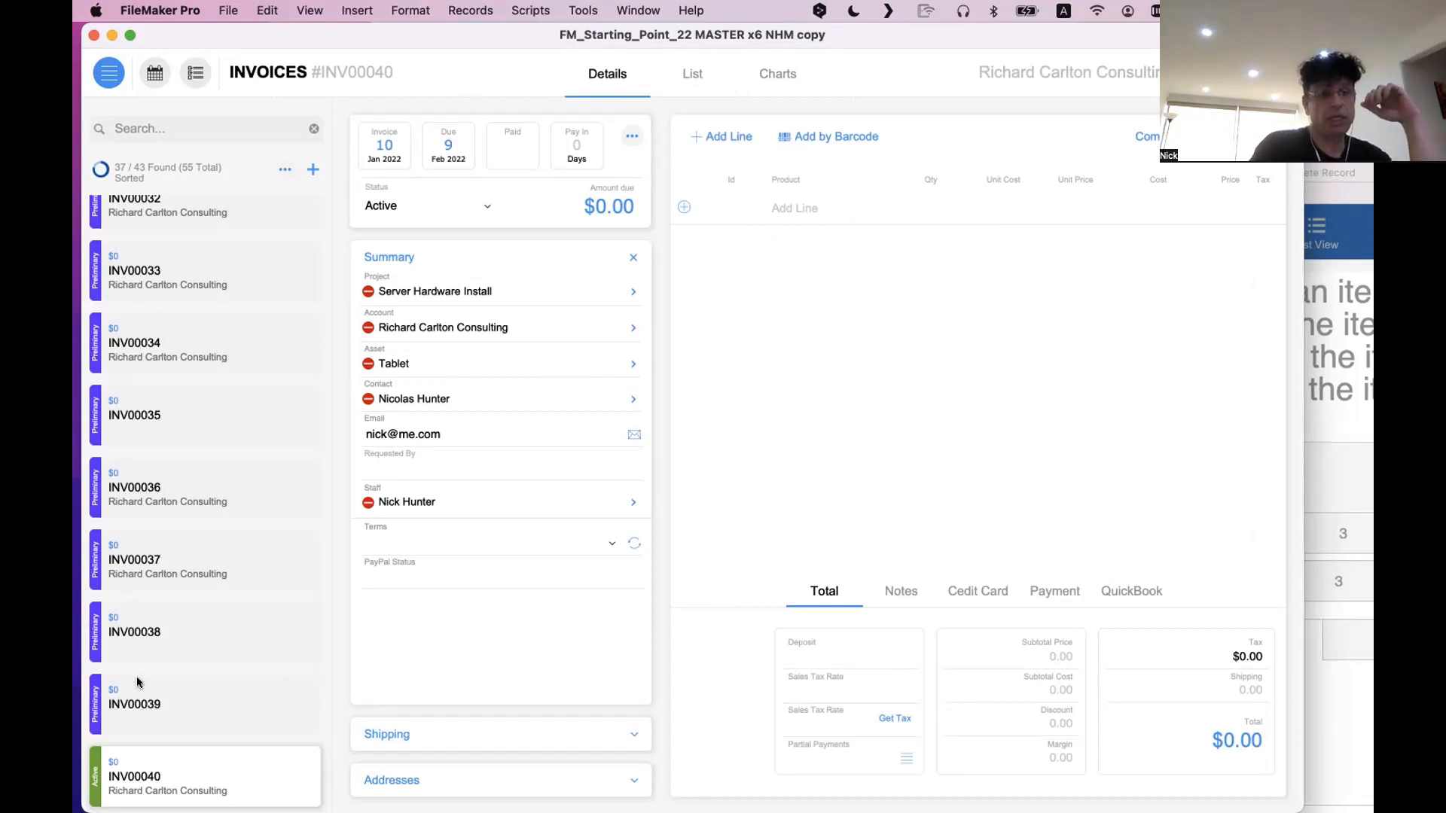
Look through the list of invoice records beside the details, and view the invoice's actions menu again
scroll(140, 685, down, 3)
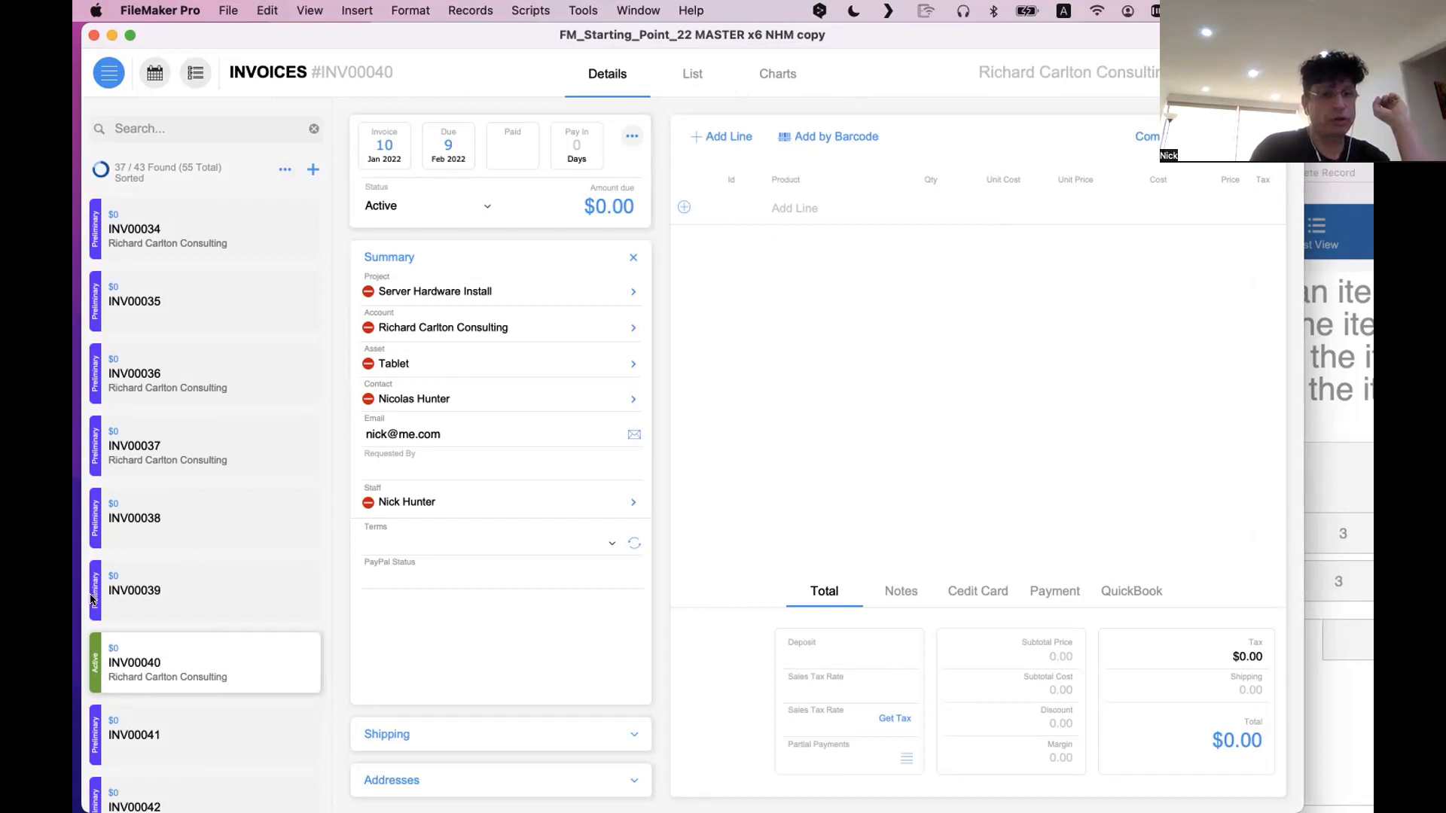
scroll(192, 537, up, 15)
scroll(192, 536, up, 12)
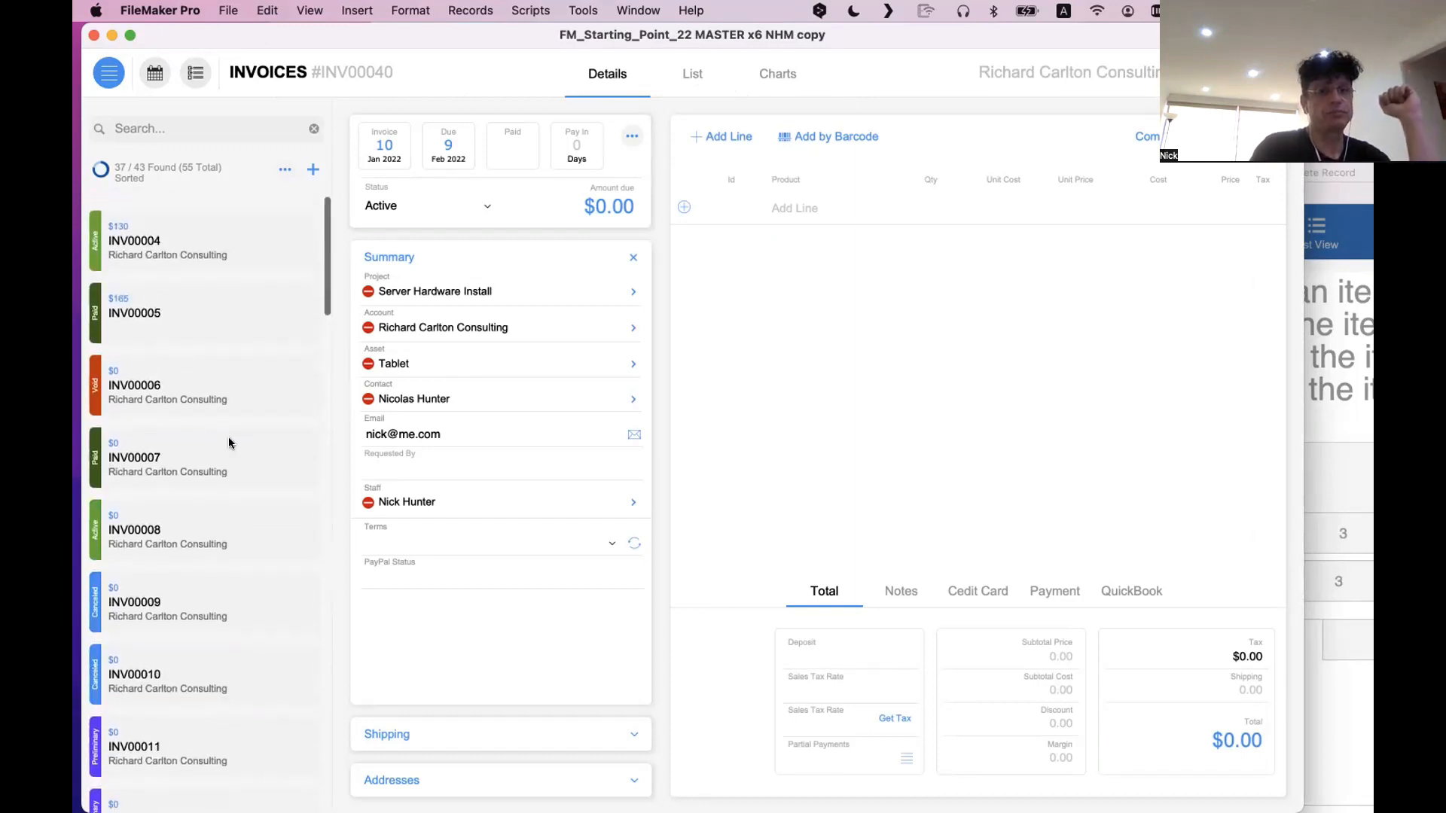
scroll(96, 467, down, 1)
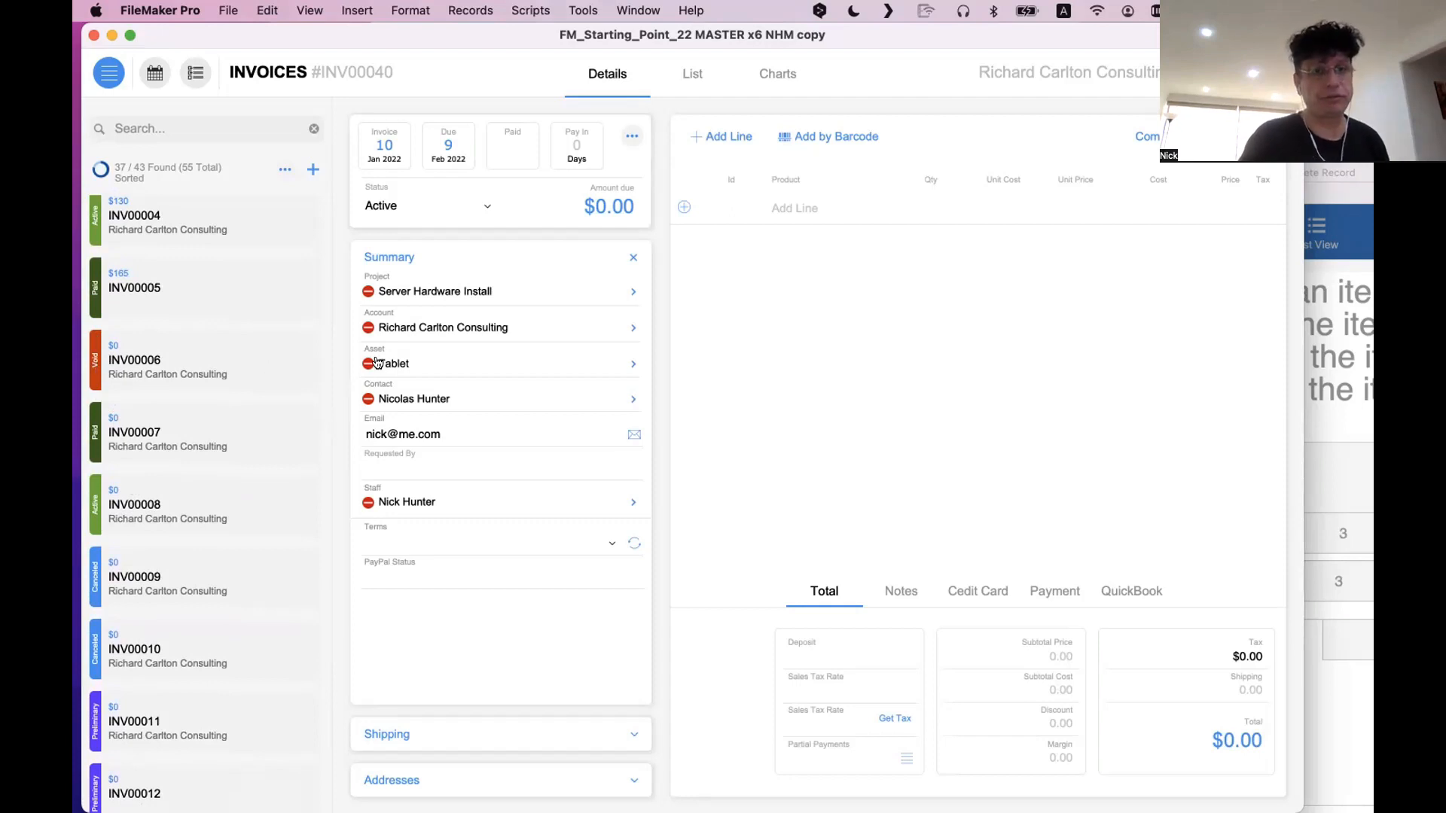
click(630, 137)
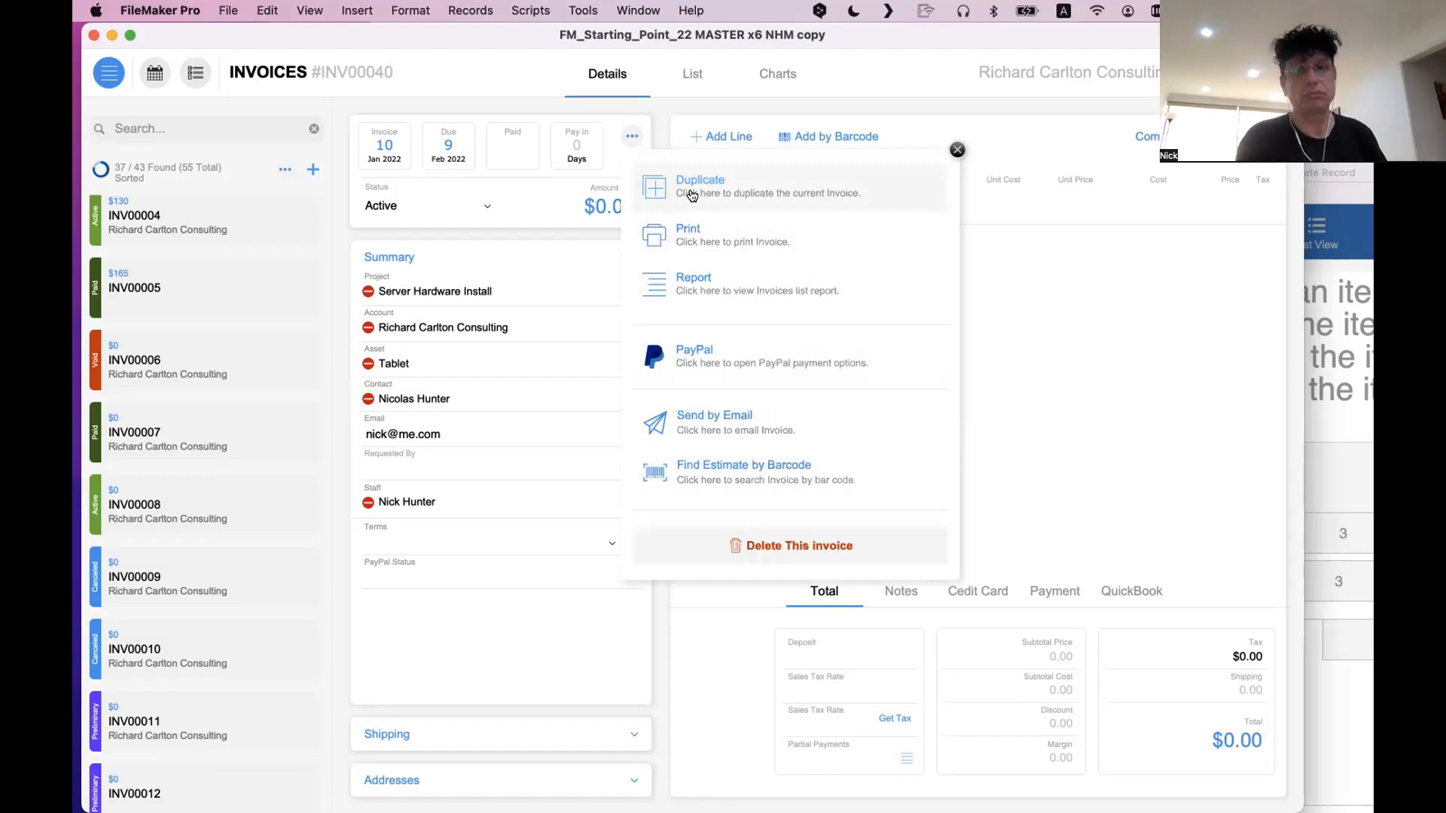
click(646, 119)
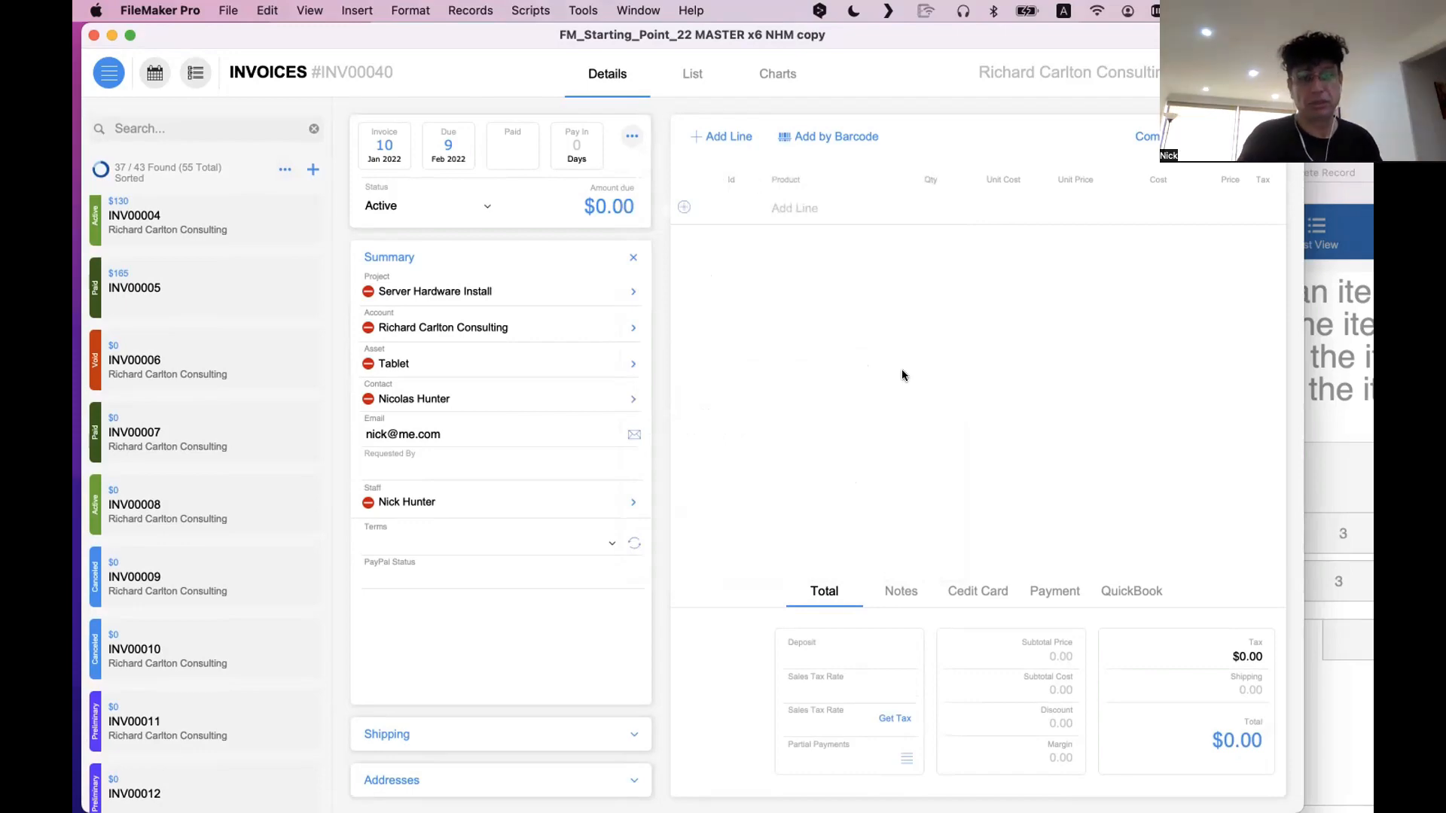
Bring the screenshot image back onto the invoice layout in Layout mode and examine its full width
key(super+l)
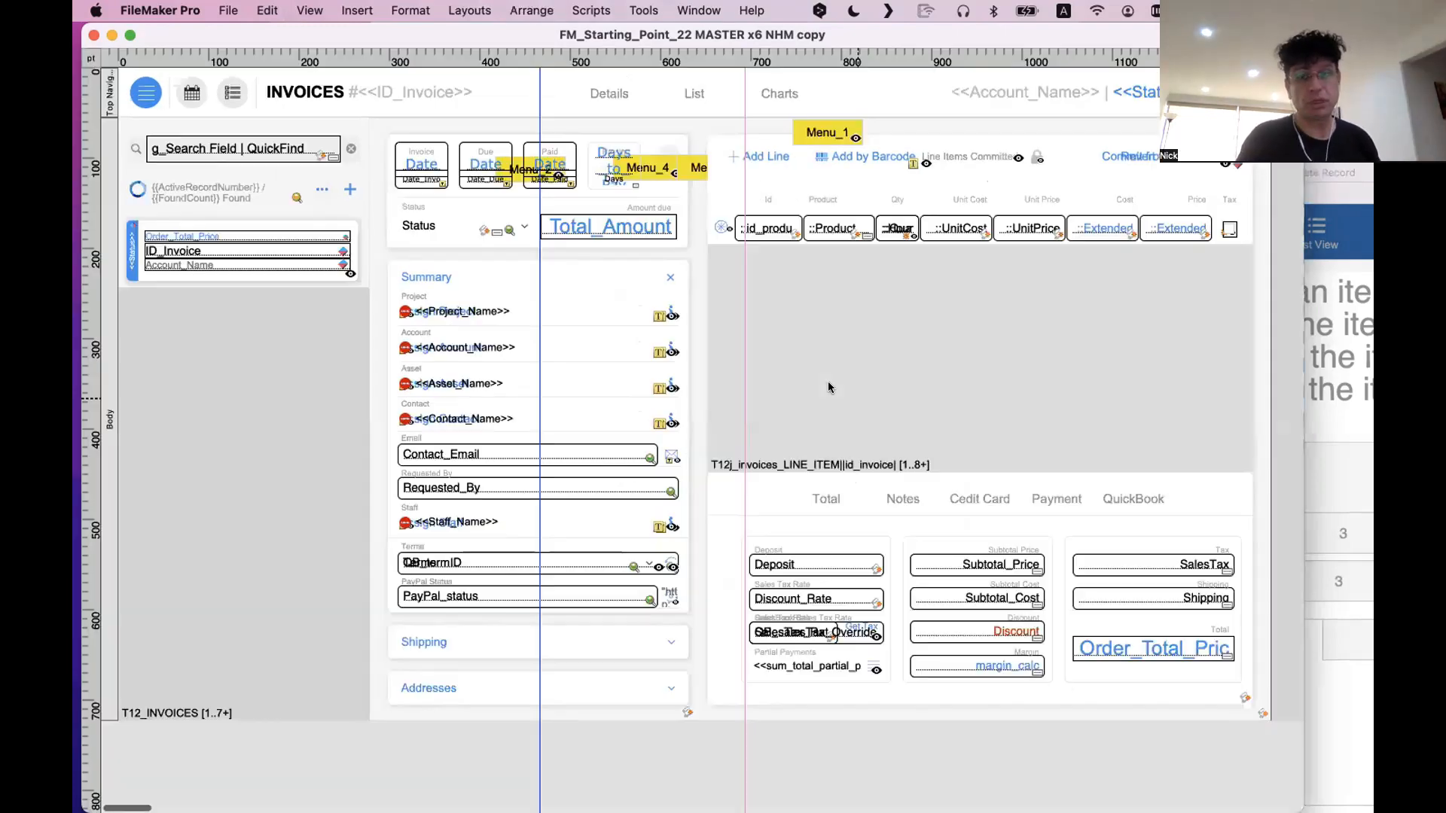
key(super+v)
scroll(936, 581, right, 5)
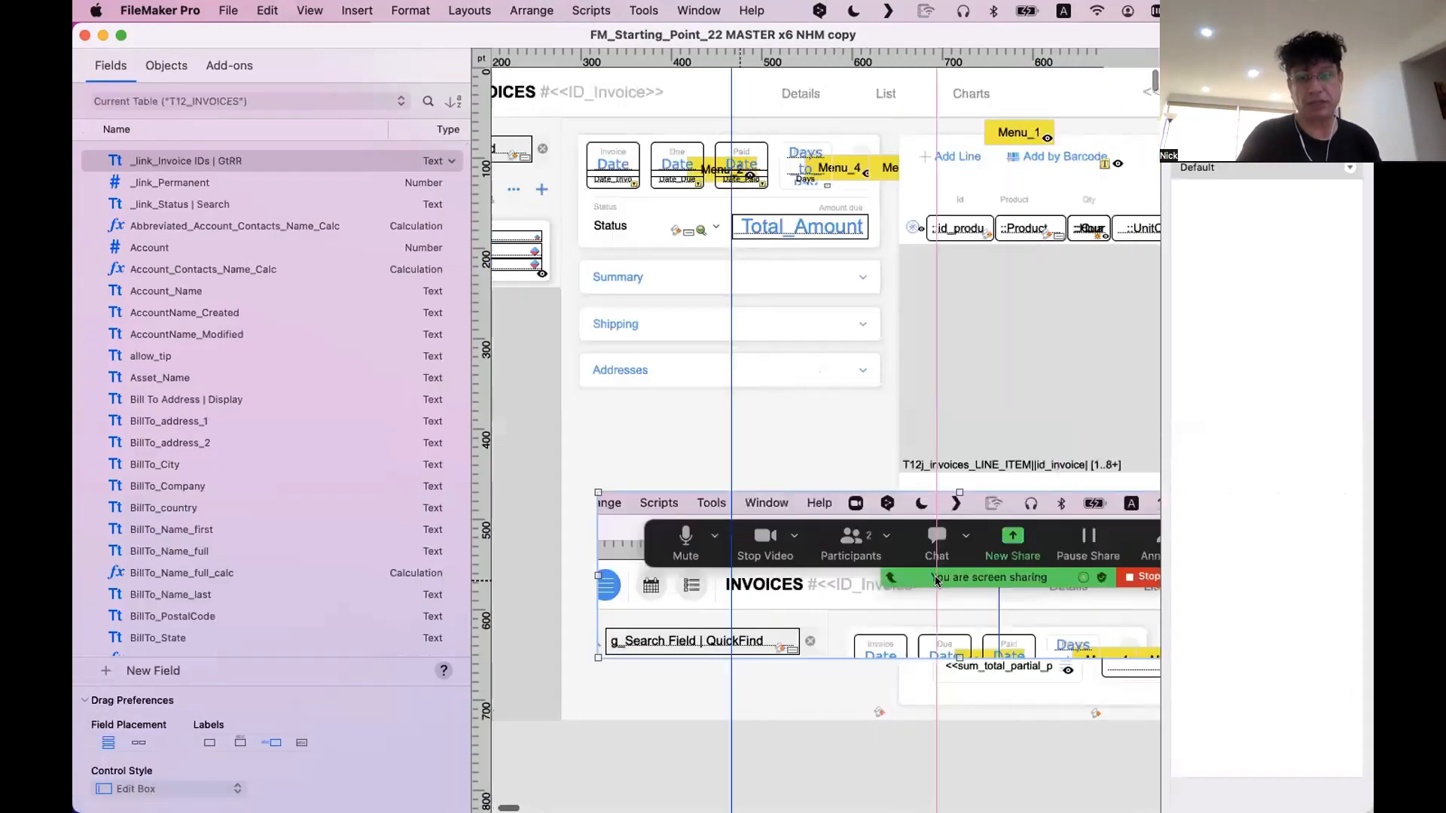
scroll(936, 581, right, 4)
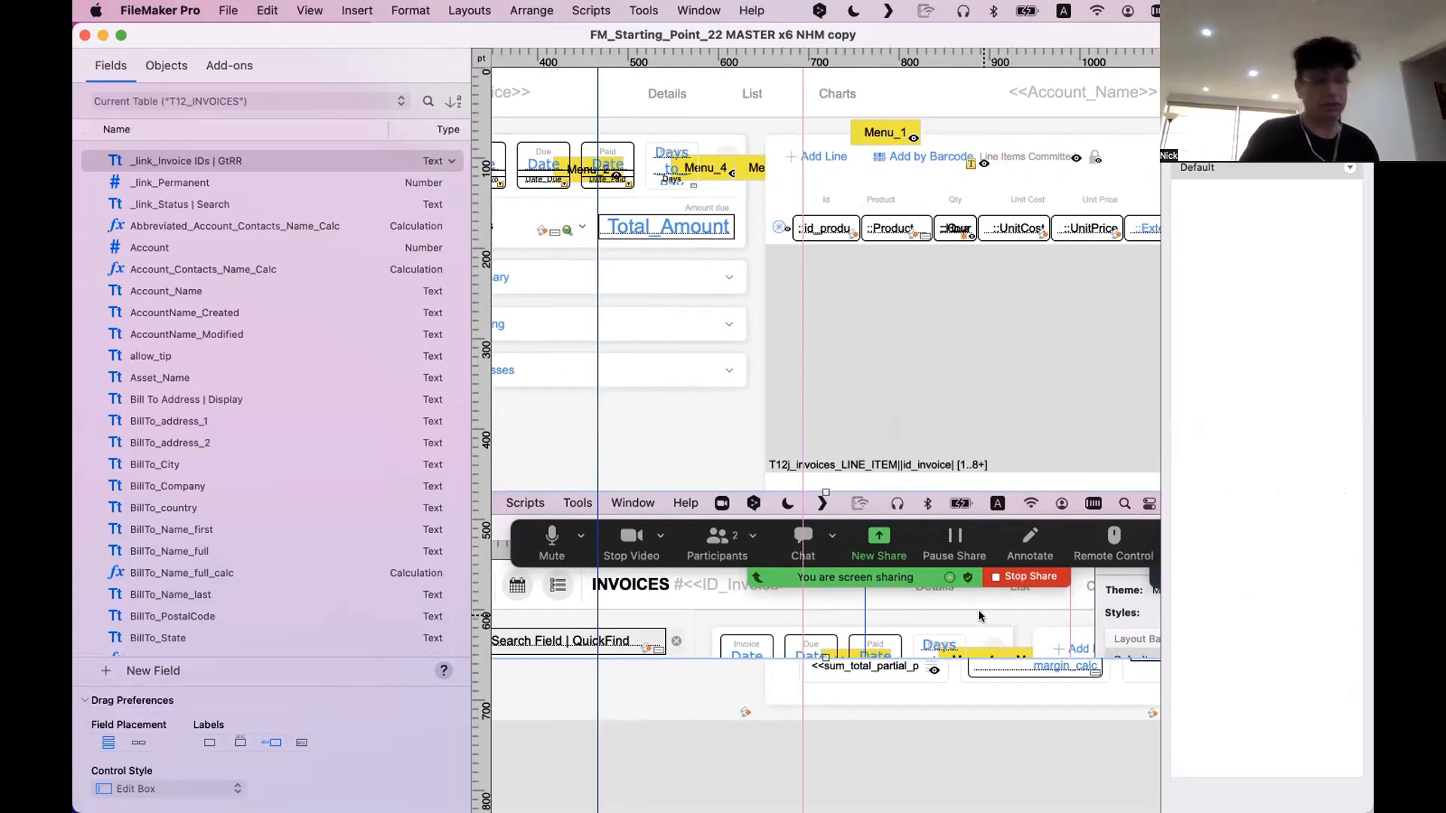
scroll(981, 617, left, 2)
scroll(980, 617, right, 2)
Remove the restored screenshot image from the layout and preview the invoice in Browse mode
click(958, 739)
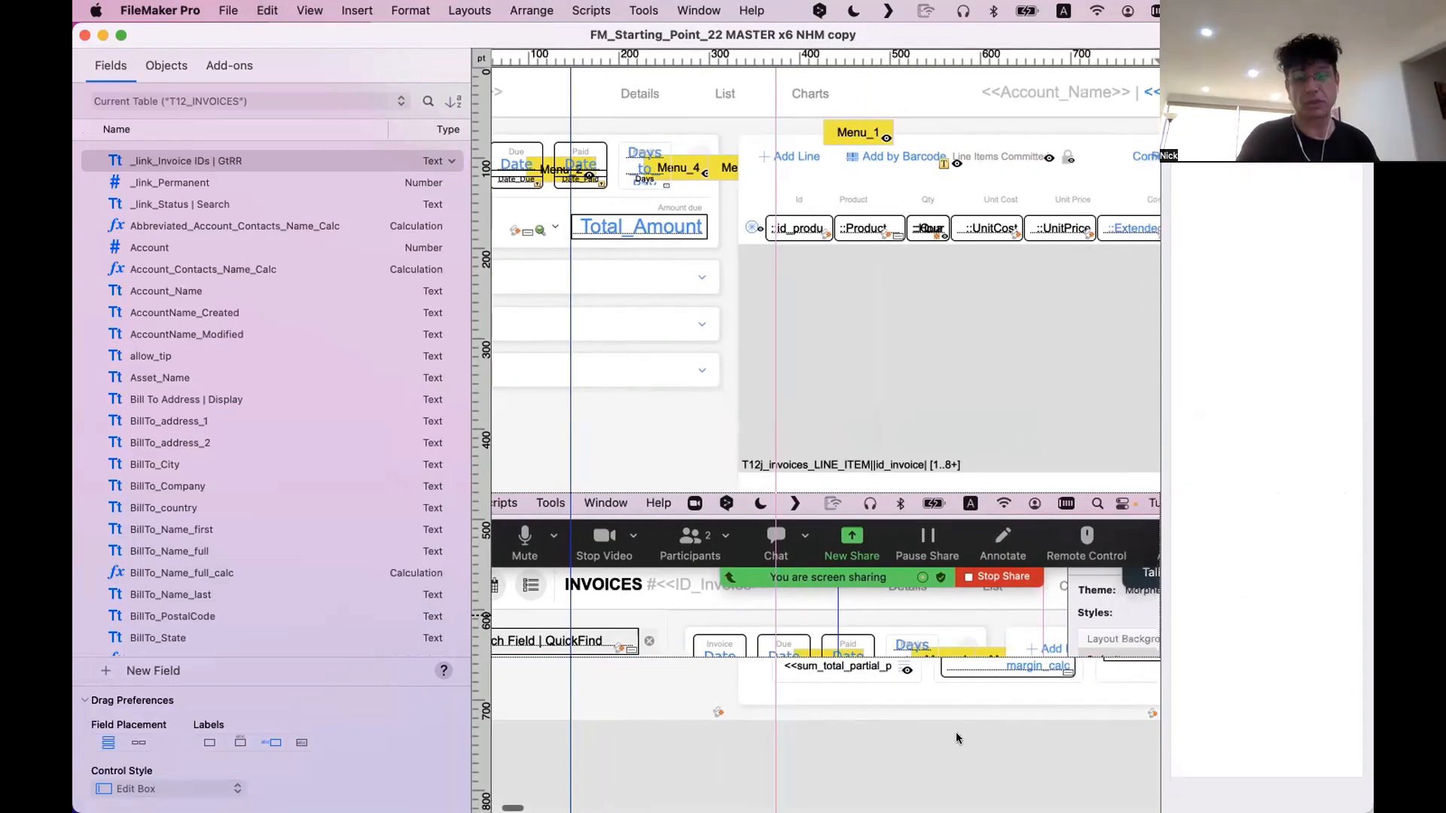
click(799, 543)
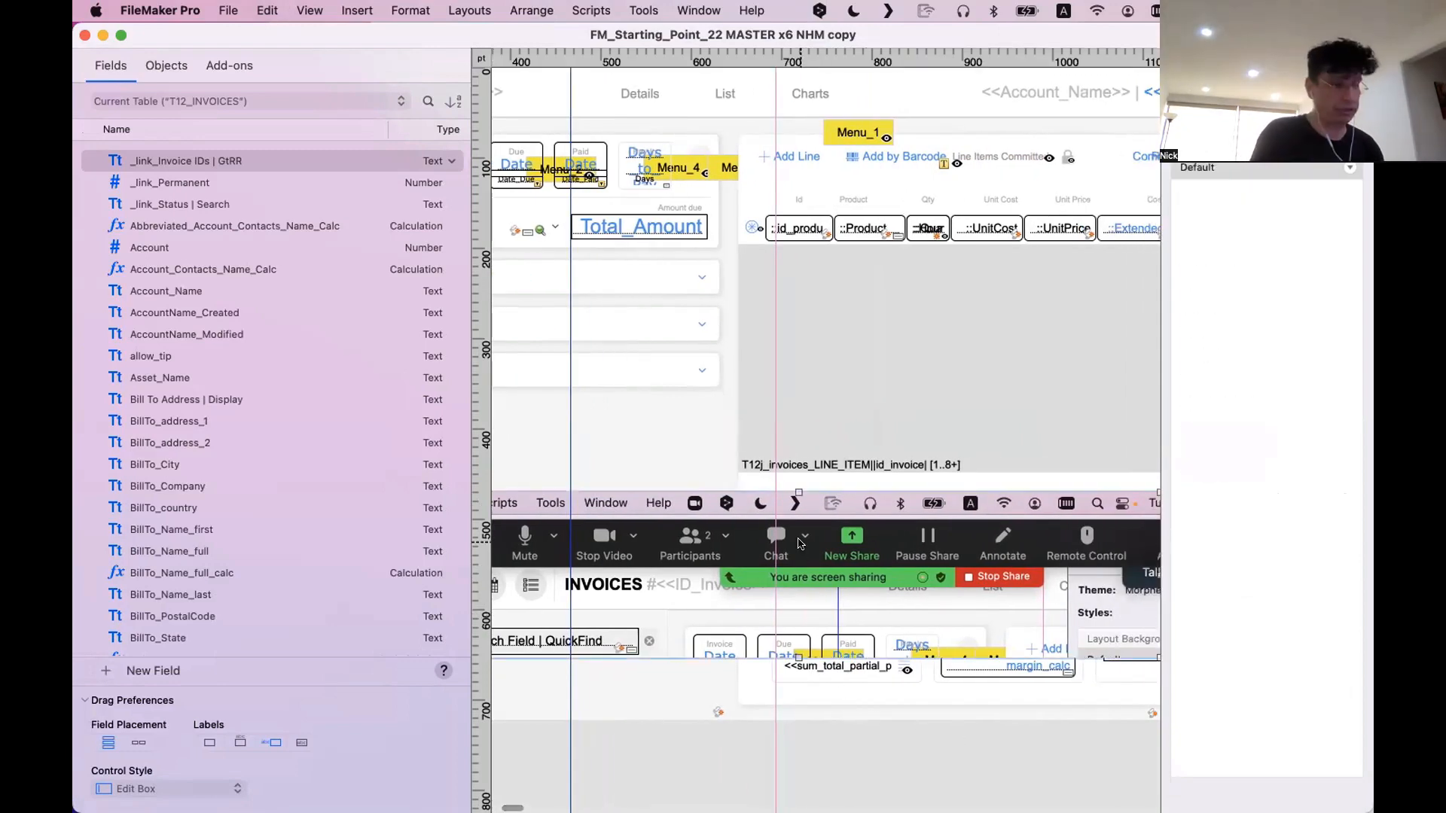
key(BackSpace)
key(super+b)
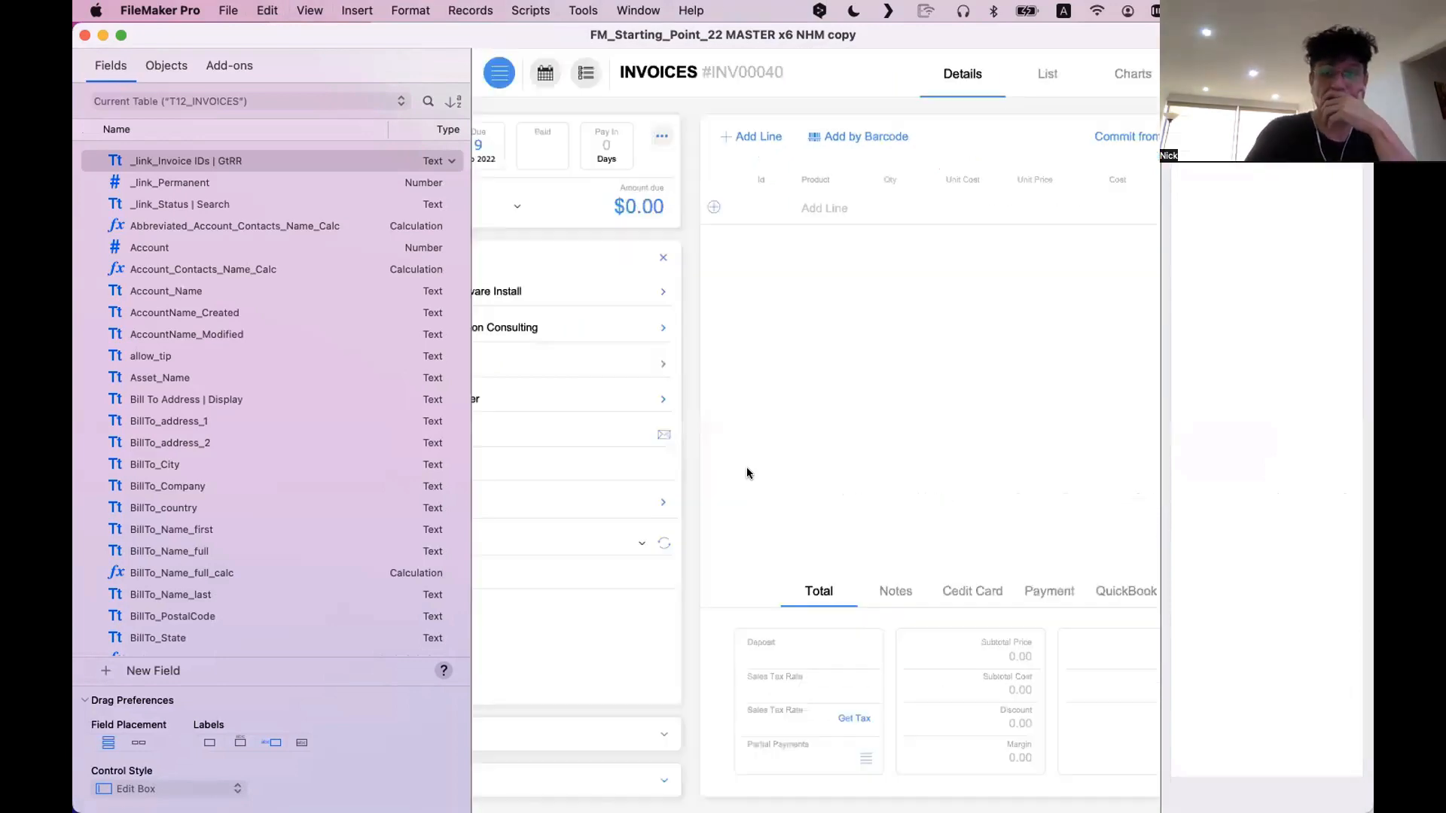